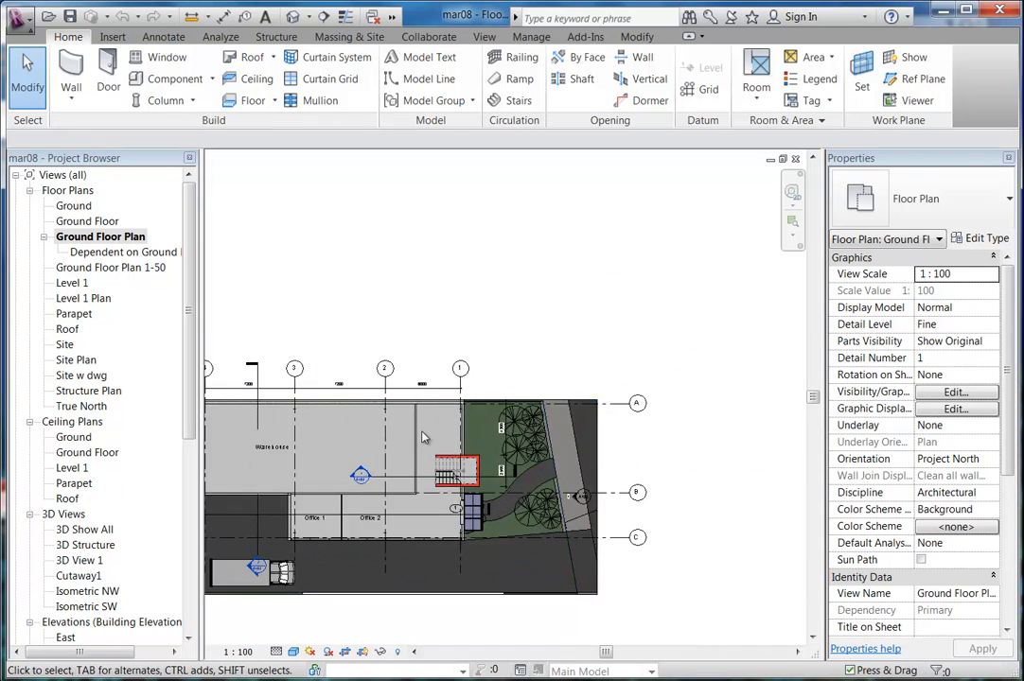
Switch the Ground Floor Plan to the Hidden Line visual style and frame the stair dimensions.
scroll(438, 432, "up", 4)
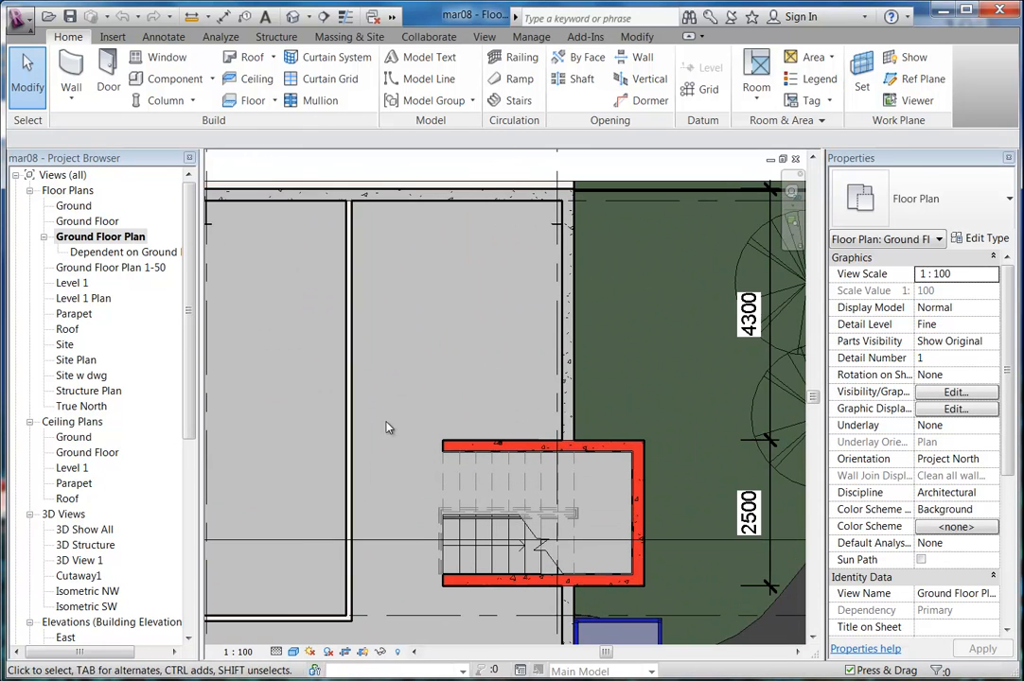
left_click(293, 652)
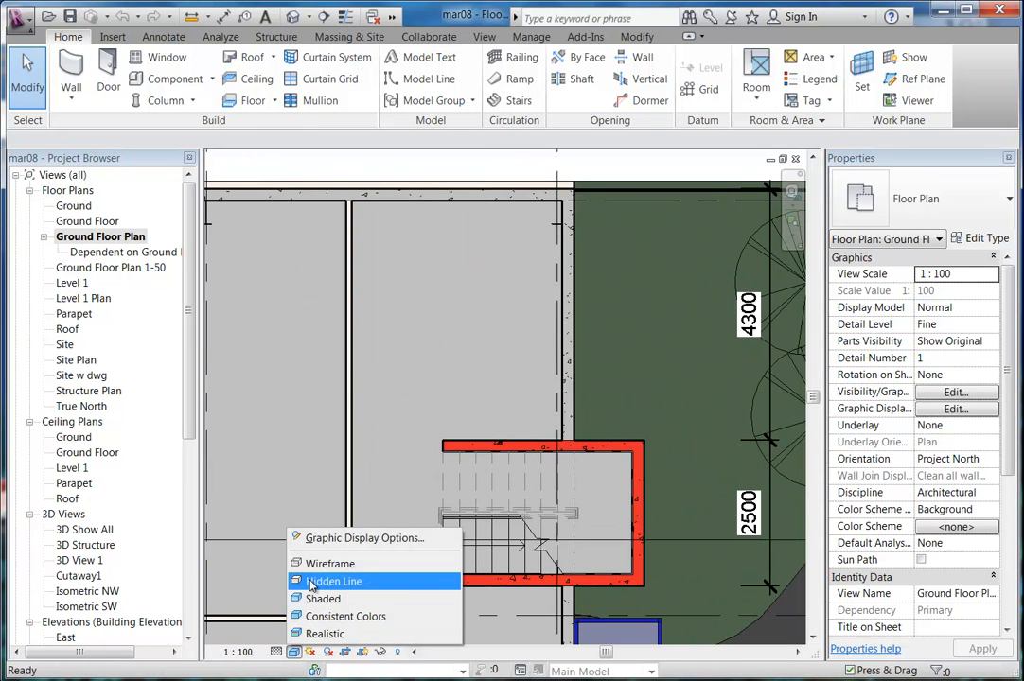
left_click(312, 582)
scroll(460, 413, "up", 4)
middle_click_drag(430, 375, 512, 429)
scroll(476, 348, "down", 2)
scroll(521, 441, "up", 3)
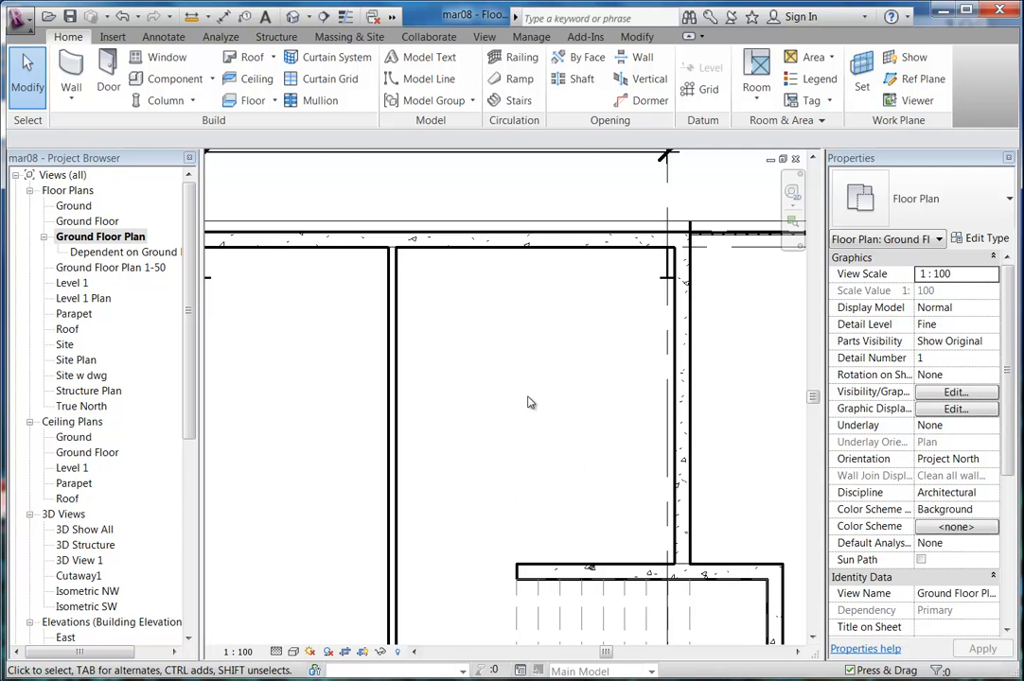
scroll(528, 402, "down", 3)
middle_click_drag(525, 411, 583, 349)
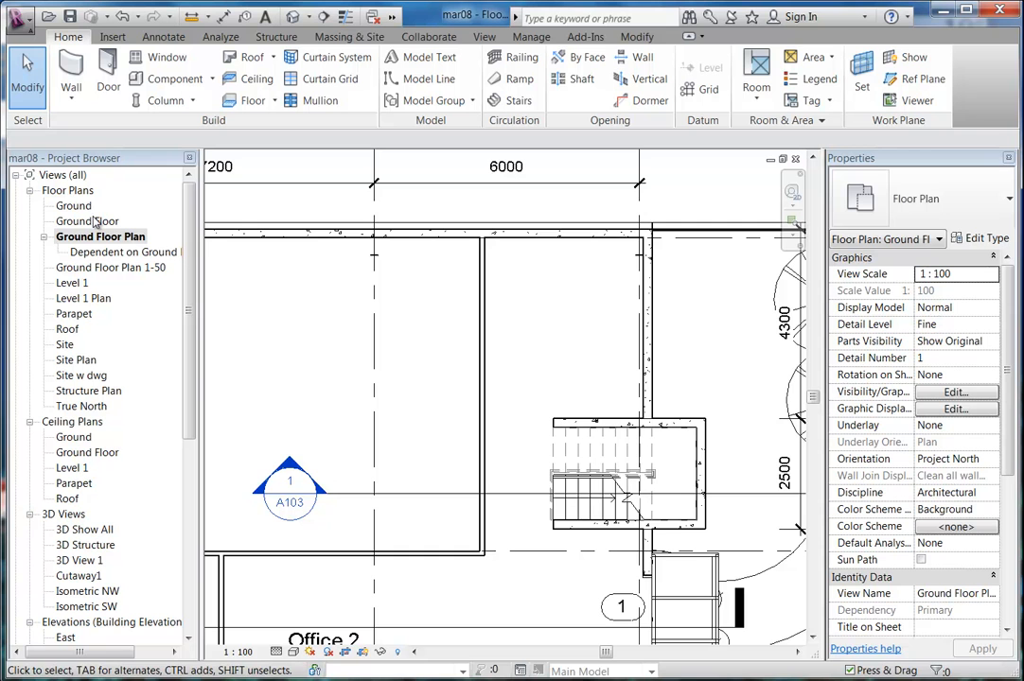
middle_click_drag(450, 446, 575, 339)
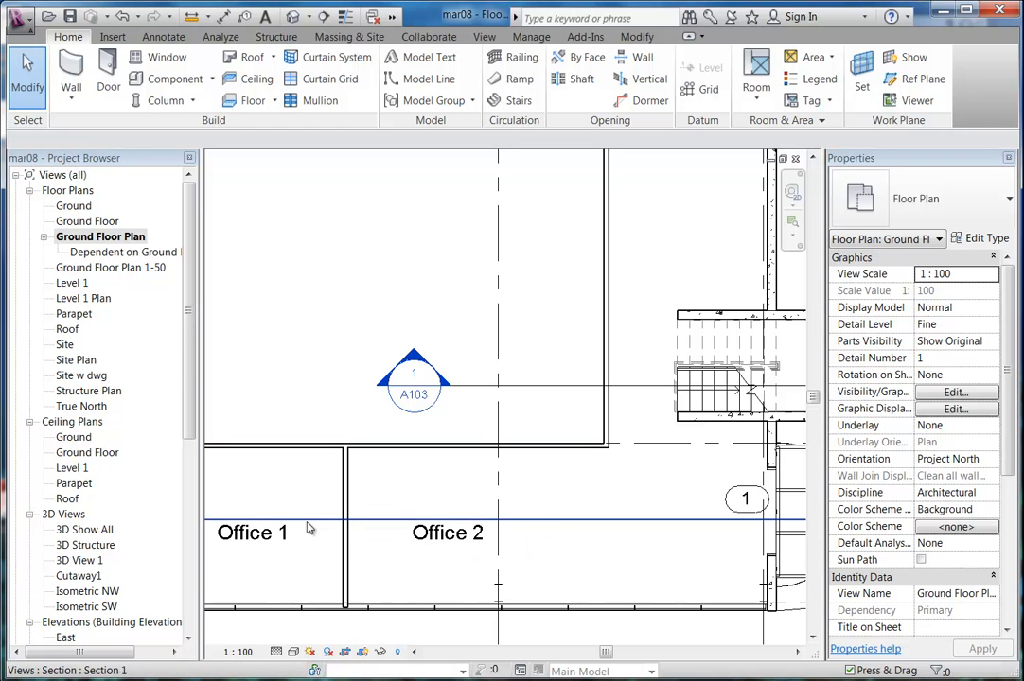
scroll(441, 231, "down", 1)
middle_click_drag(441, 230, 442, 313)
scroll(441, 318, "down", 1)
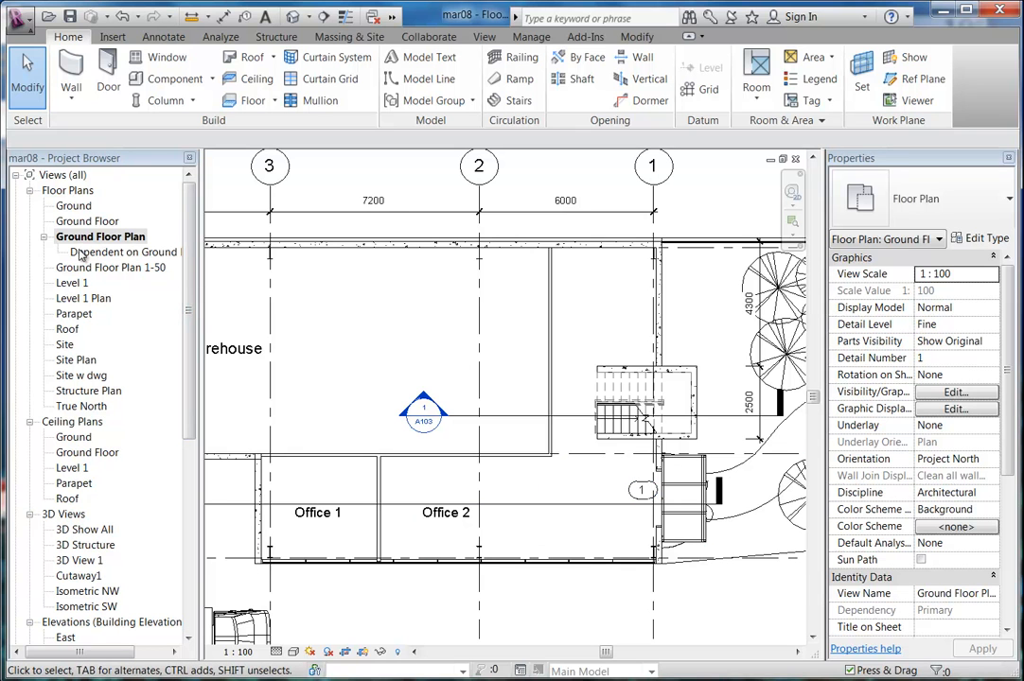
left_click(72, 283)
Open the Level 1 floor plan and zoom in on the empty room below the stair.
double_click(73, 284)
middle_click_drag(535, 497, 480, 435)
scroll(478, 484, "up", 1)
scroll(440, 459, "up", 2)
scroll(395, 458, "up", 2)
scroll(366, 452, "up", 1)
scroll(352, 424, "down", 2)
scroll(479, 440, "up", 1)
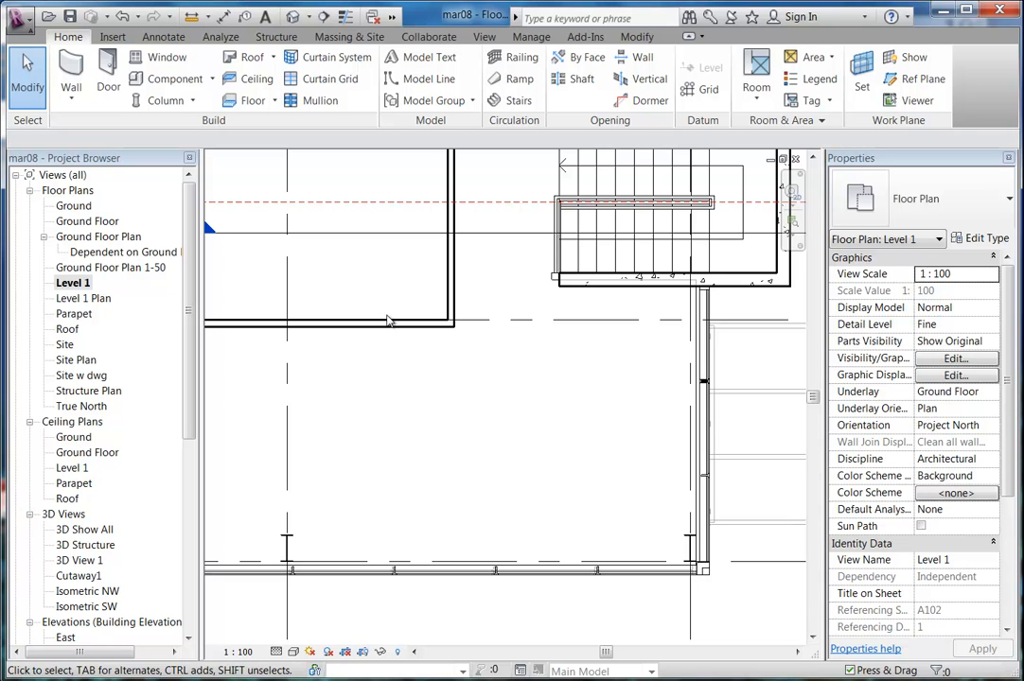
middle_click_drag(410, 405, 392, 403)
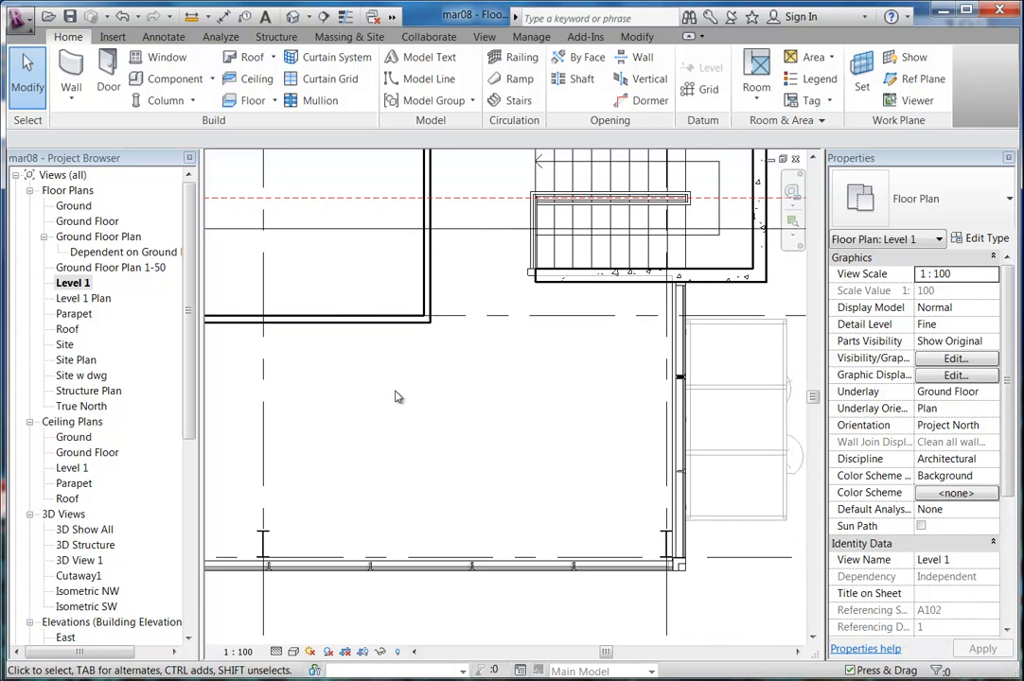
scroll(397, 422, "up", 1)
scroll(397, 422, "up", 1)
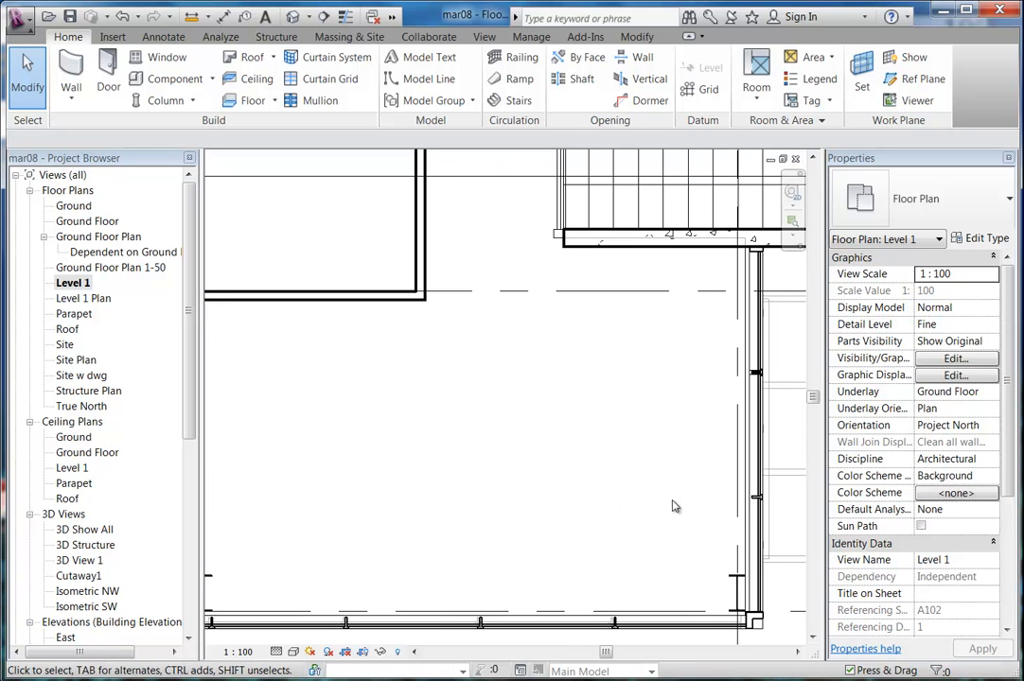
middle_click_drag(402, 445, 418, 439)
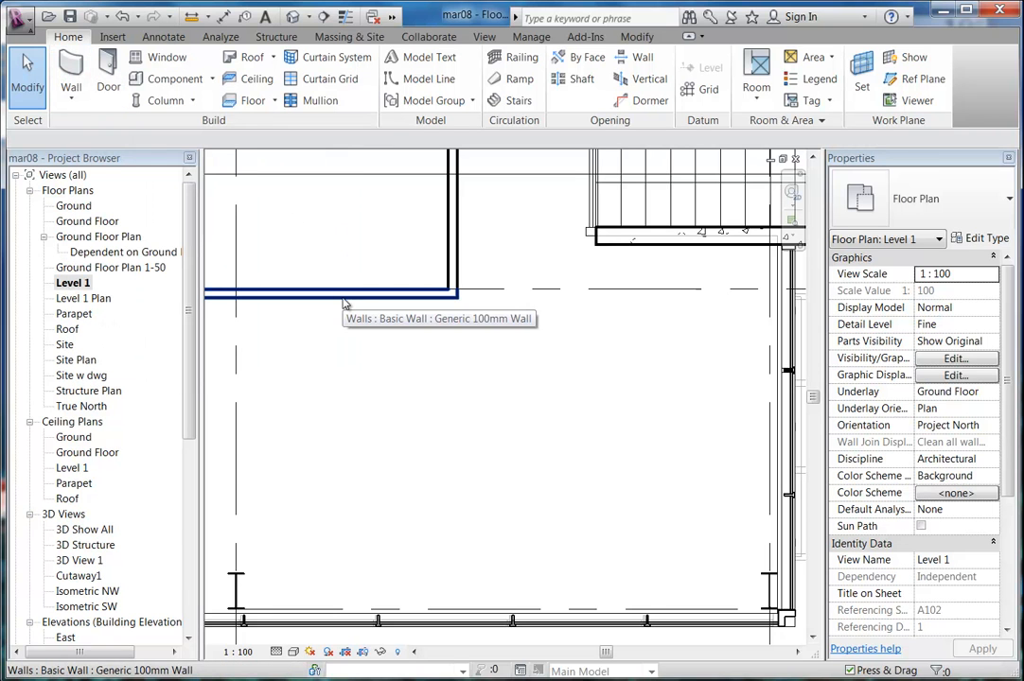
Set up a Generic 100mm Wall with height Level 1 and Wall Centerline location line.
left_click(56, 52)
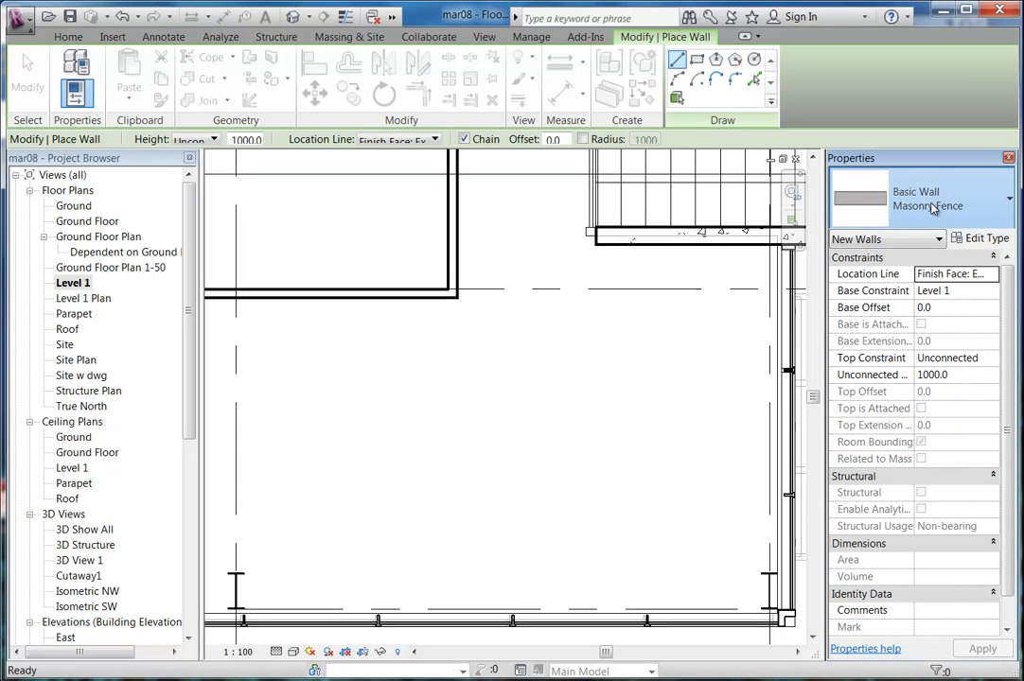
left_click(940, 206)
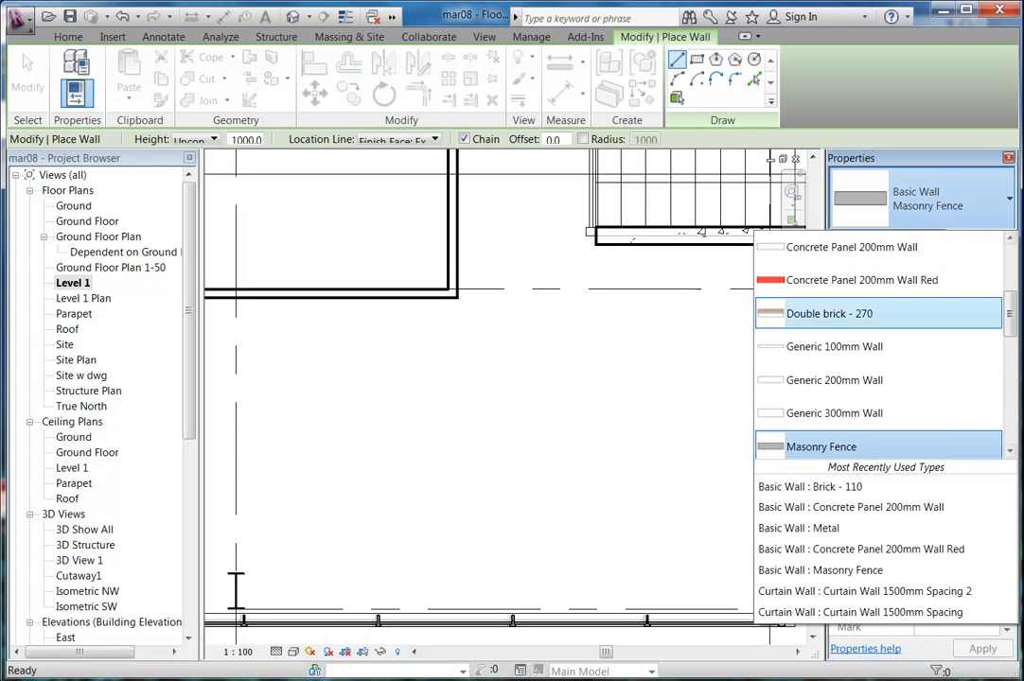
left_click(834, 347)
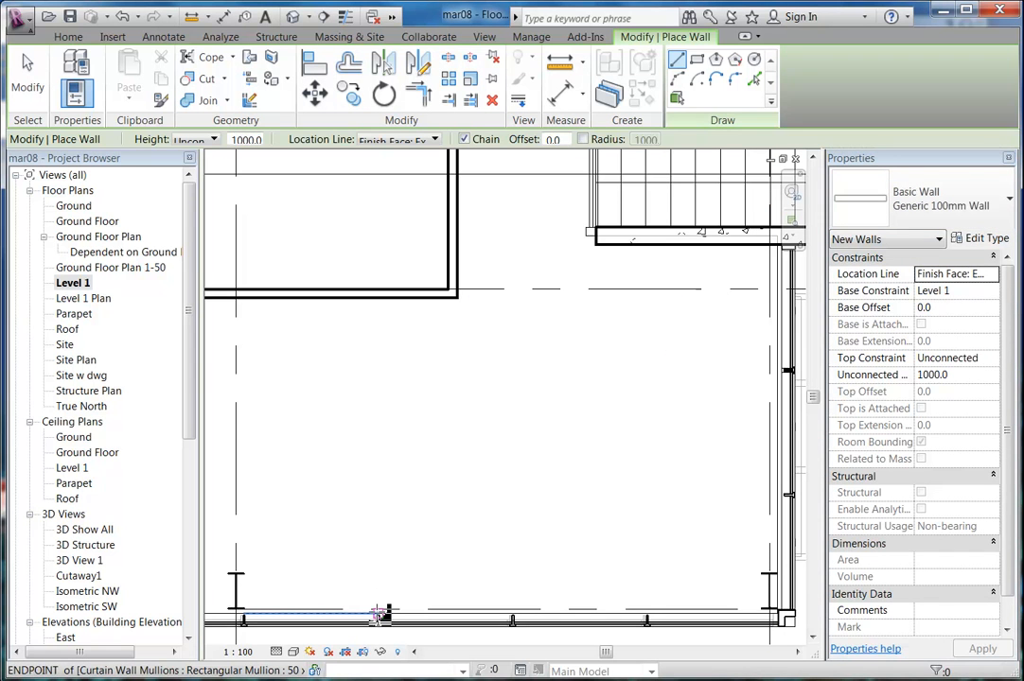
left_click(198, 140)
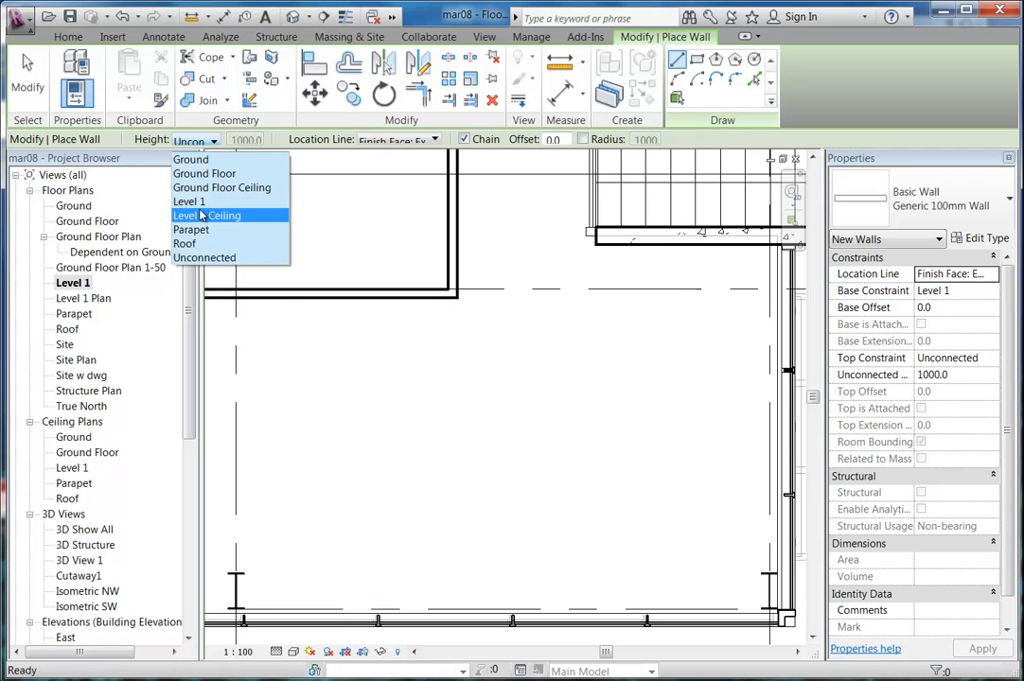
left_click(198, 205)
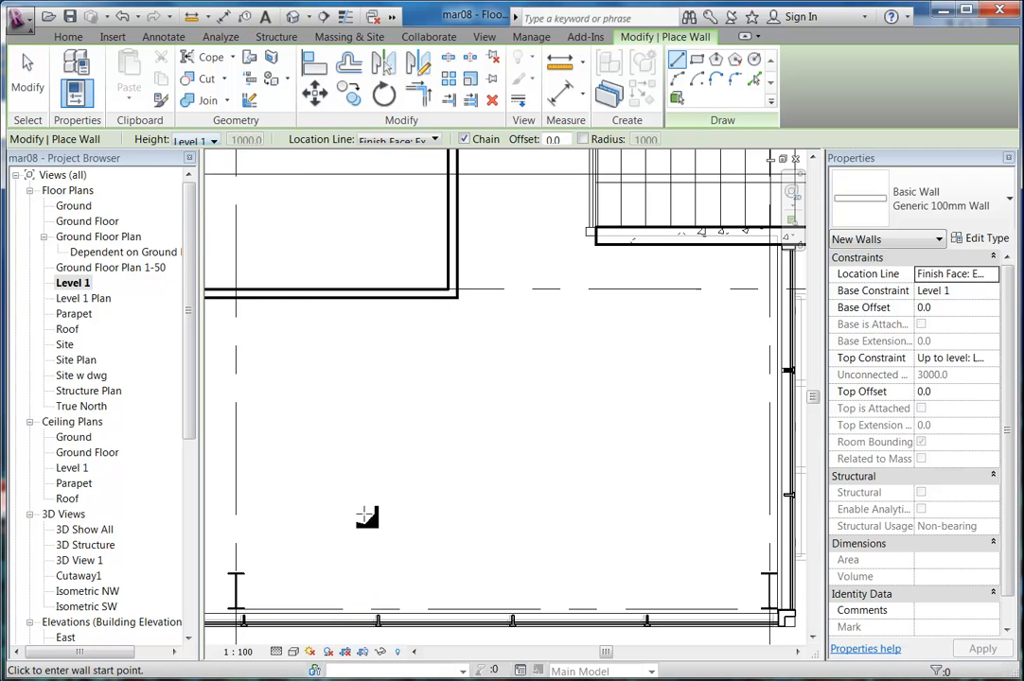
left_click(378, 617)
right_click(380, 428)
left_click(418, 438)
left_click(399, 141)
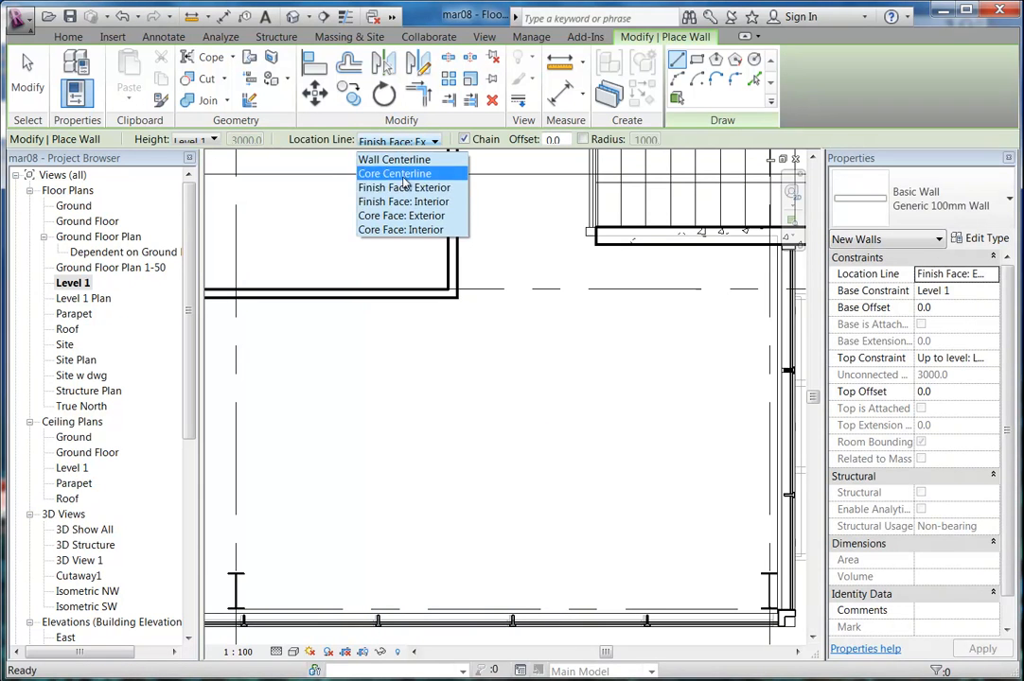
left_click(394, 159)
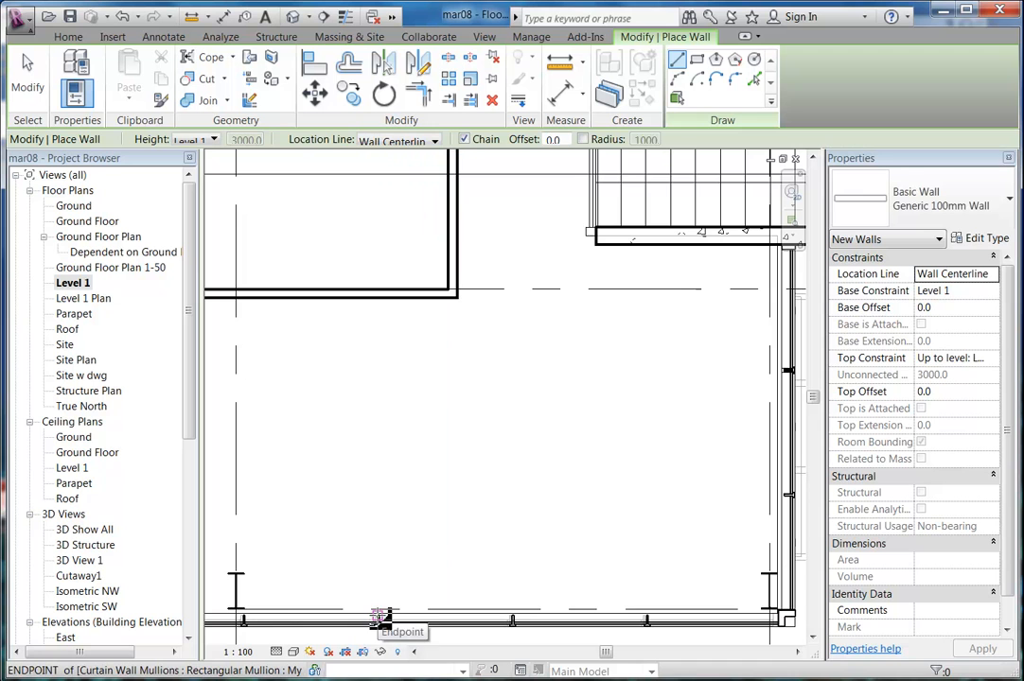
Draw the wall 2800 straight up from the curtain wall mullion and finish.
scroll(379, 615, "up", 5)
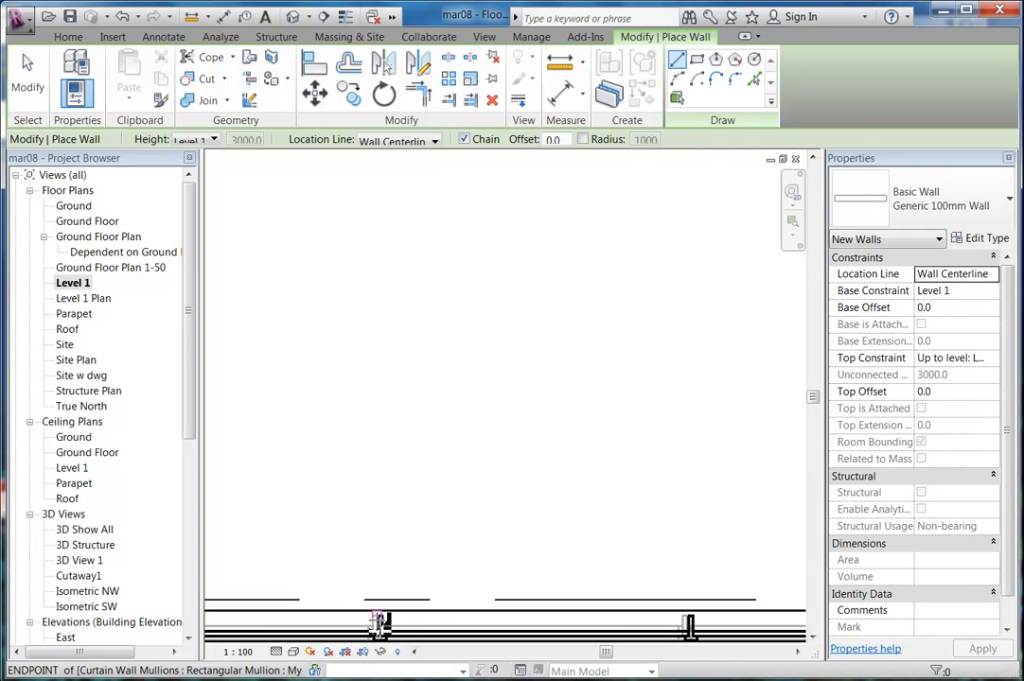
scroll(383, 611, "up", 3)
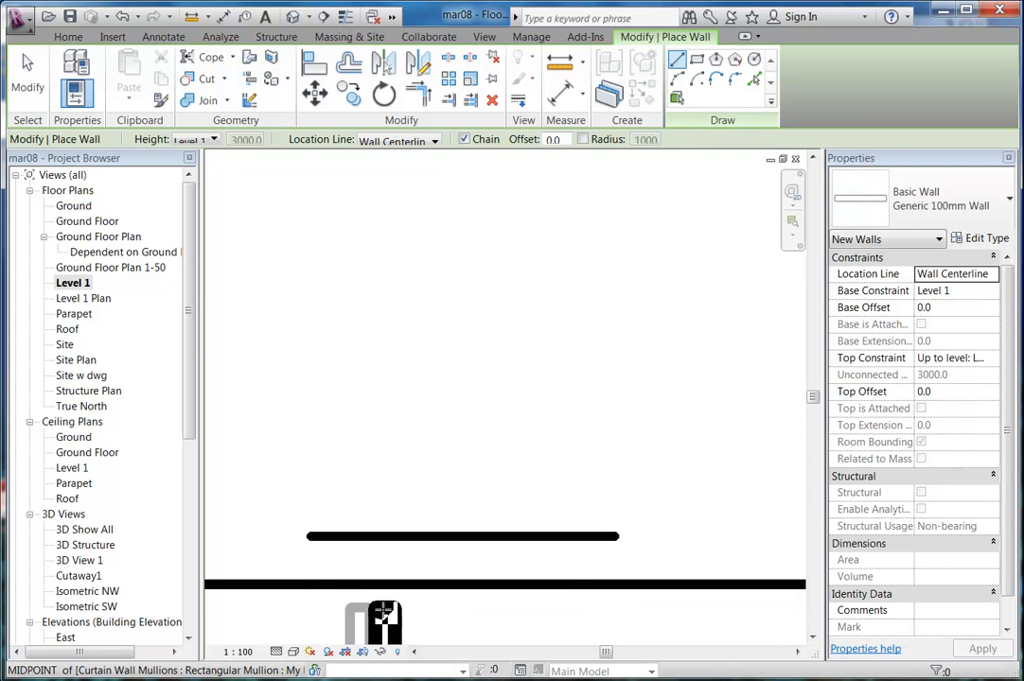
left_click(382, 610)
scroll(375, 365, "down", 5)
scroll(373, 364, "down", 4)
middle_click_drag(376, 298, 375, 459)
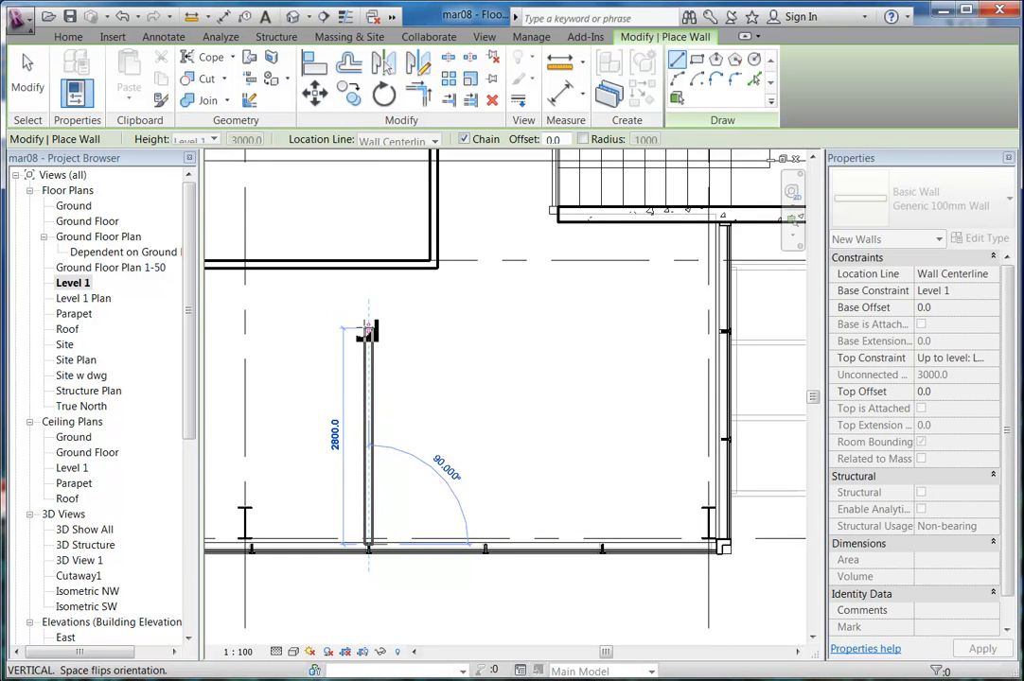
left_click(368, 329)
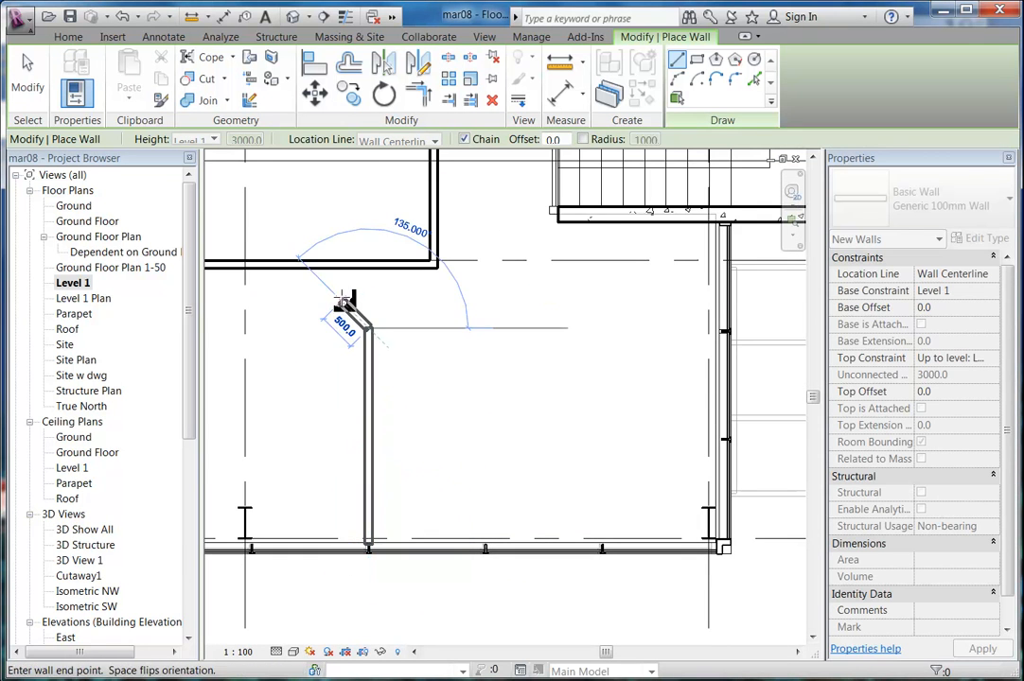
right_click(375, 305)
left_click(415, 315)
scroll(407, 360, "up", 1)
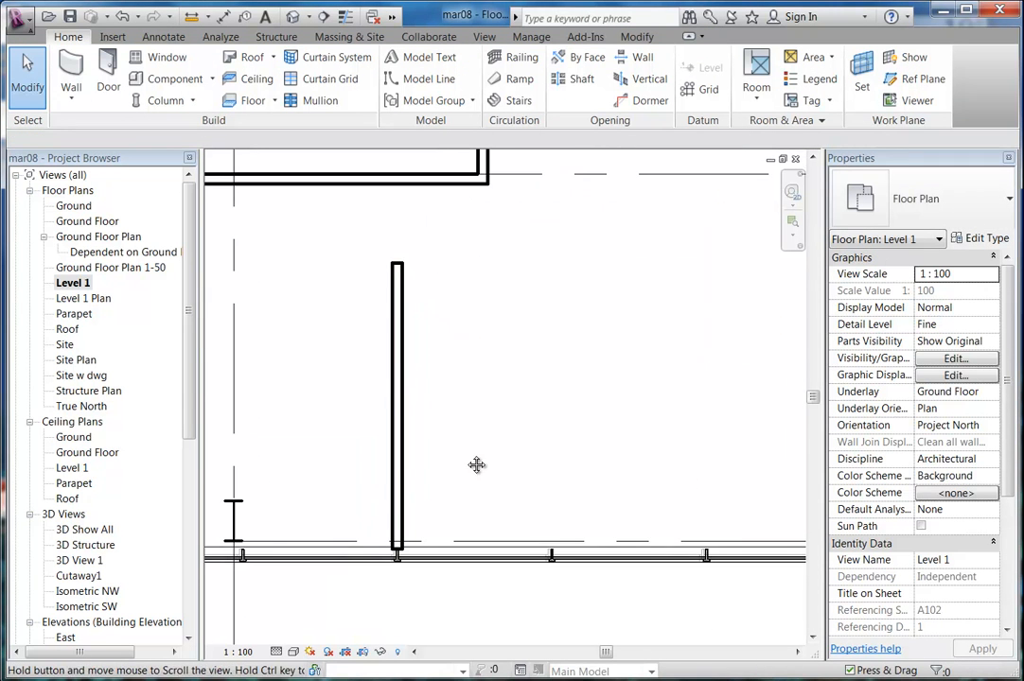
middle_click_drag(495, 453, 452, 449)
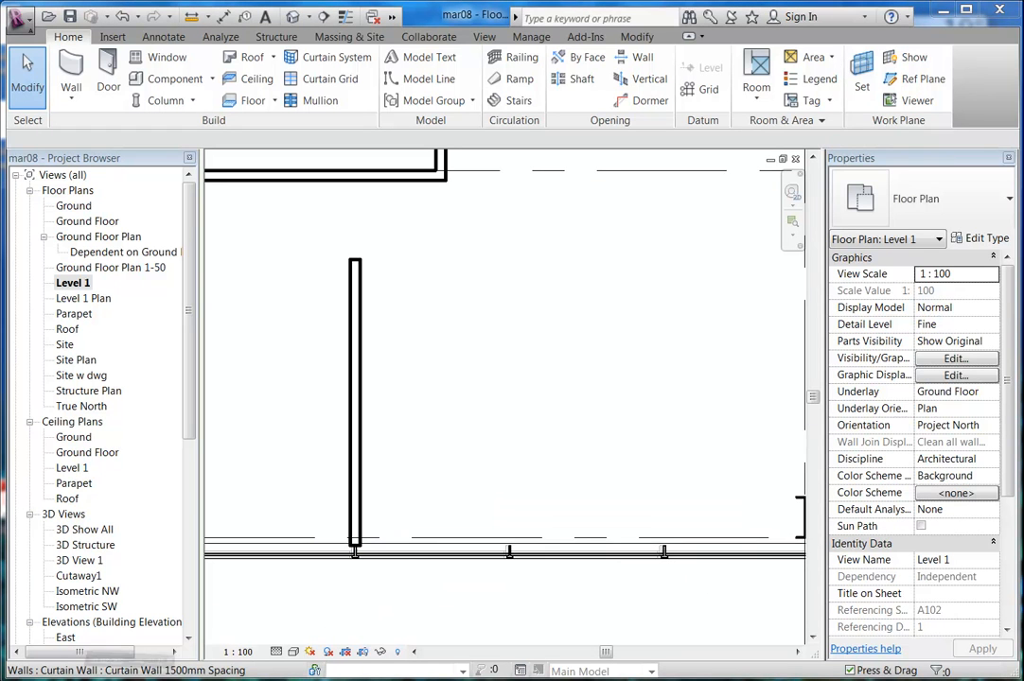
middle_click_drag(430, 415, 379, 416)
scroll(407, 435, "up", 1)
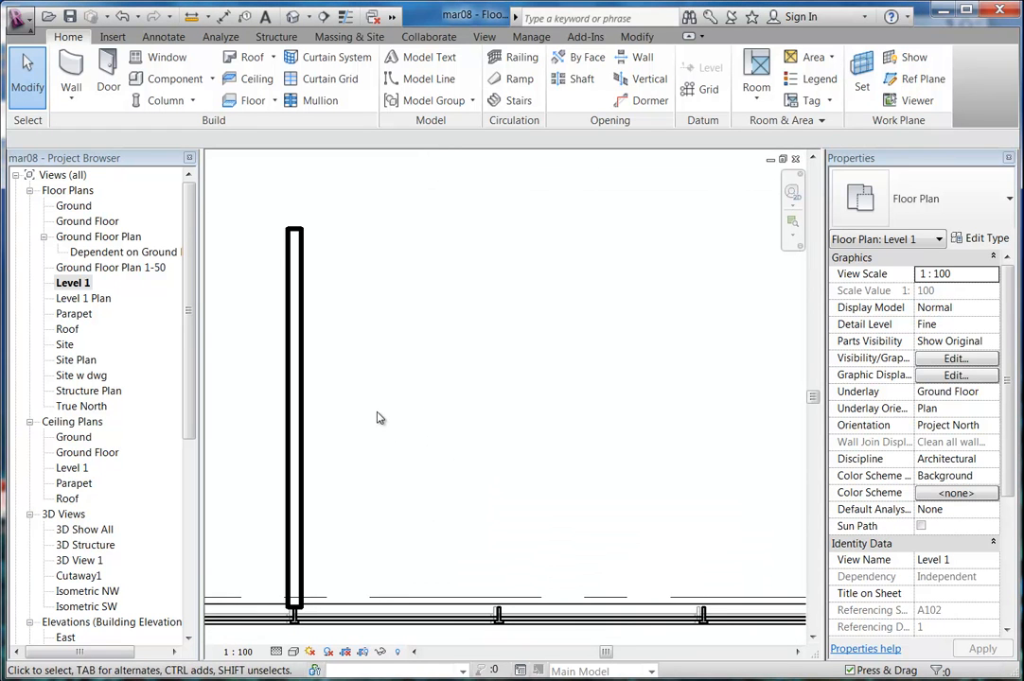
Browse the Load Family dialog to Metric Library > Casework > Domestic Kitchen.
left_click(156, 80)
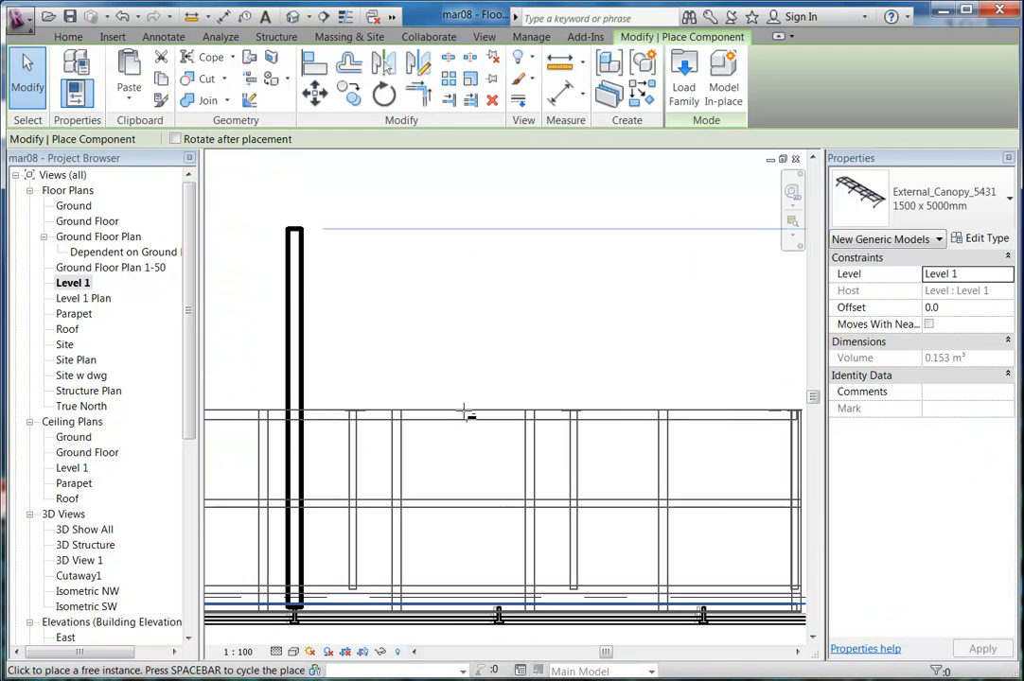
left_click(683, 75)
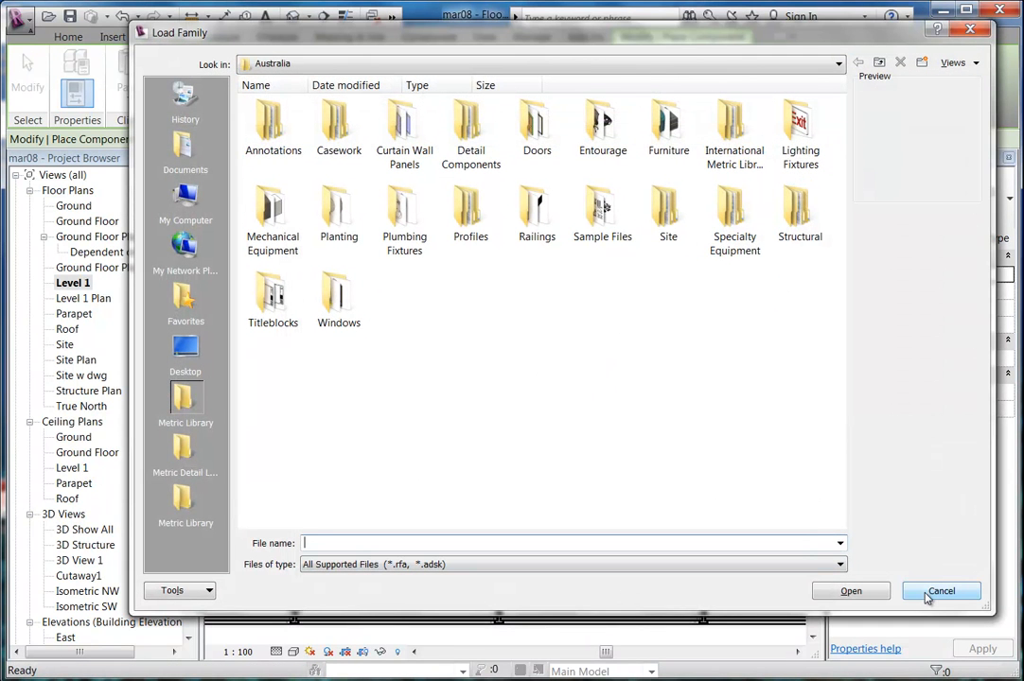
double_click(333, 134)
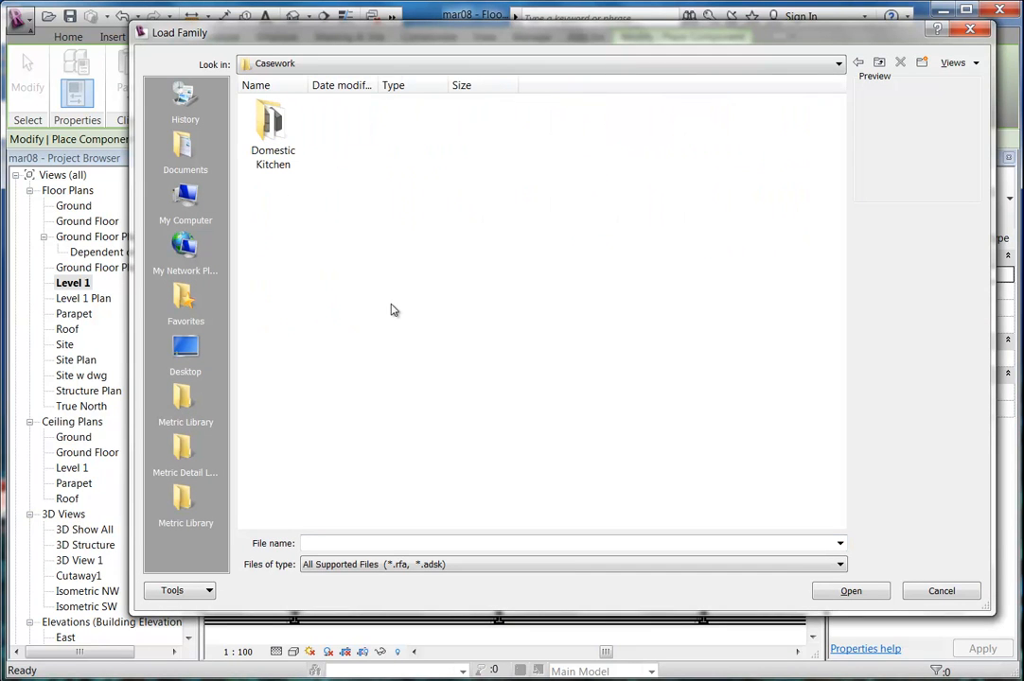
double_click(268, 136)
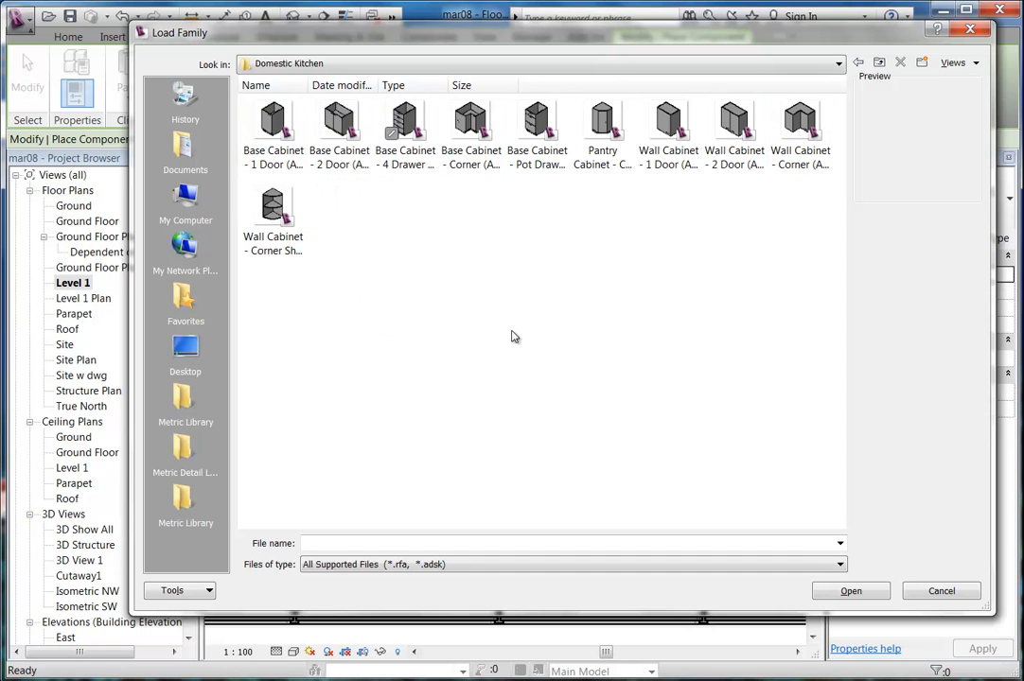
left_click(186, 498)
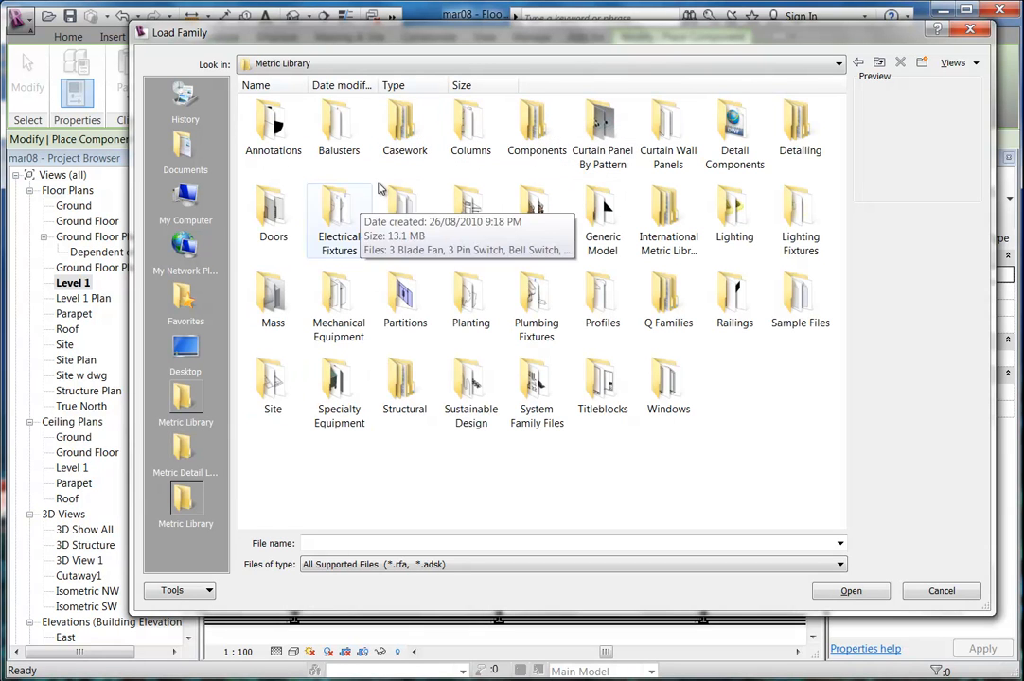
double_click(404, 128)
left_click(350, 151)
double_click(350, 151)
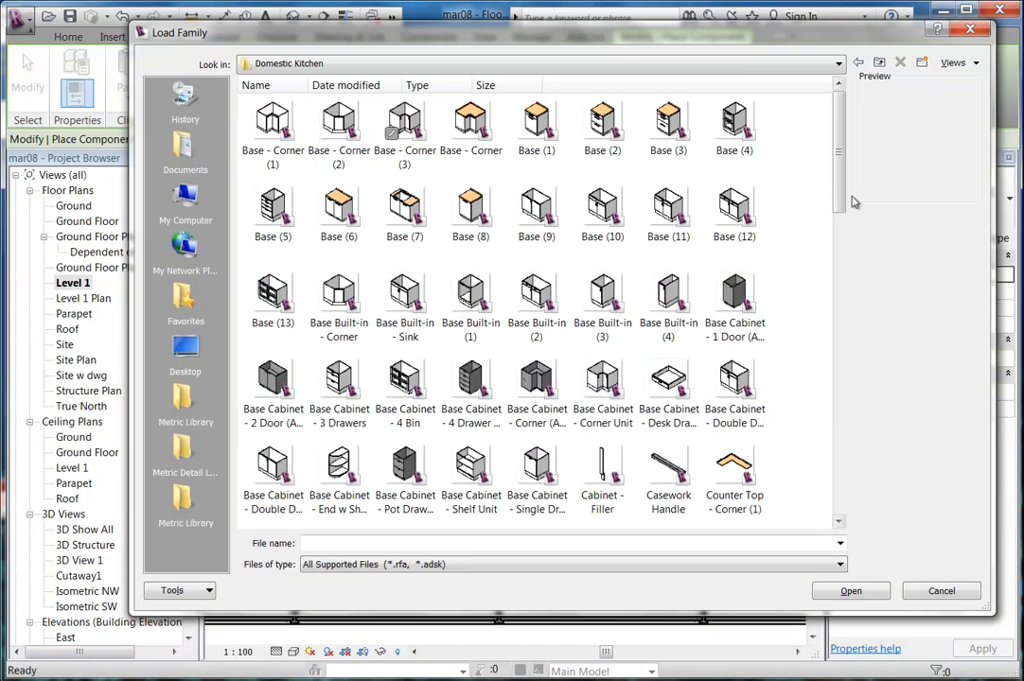
Select the Base Cabinet - 2 Door (AUS) family in the Domestic Kitchen folder.
mouse_move(841, 197)
left_mouse_down()
mouse_move(843, 502)
mouse_move(838, 199)
left_mouse_up()
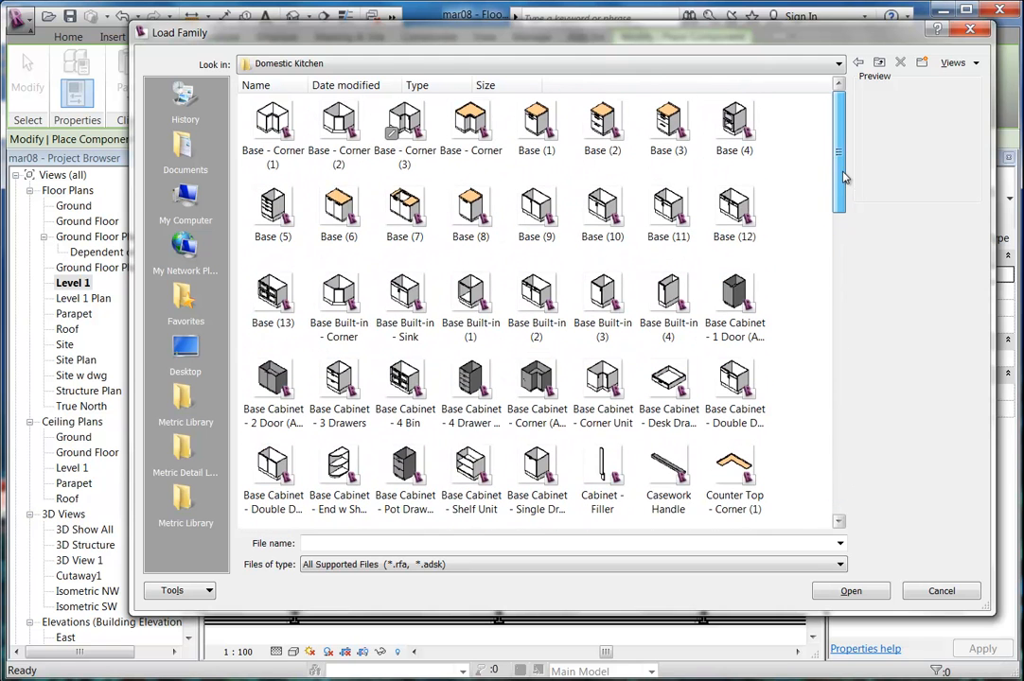
left_click(859, 64)
left_click(861, 63)
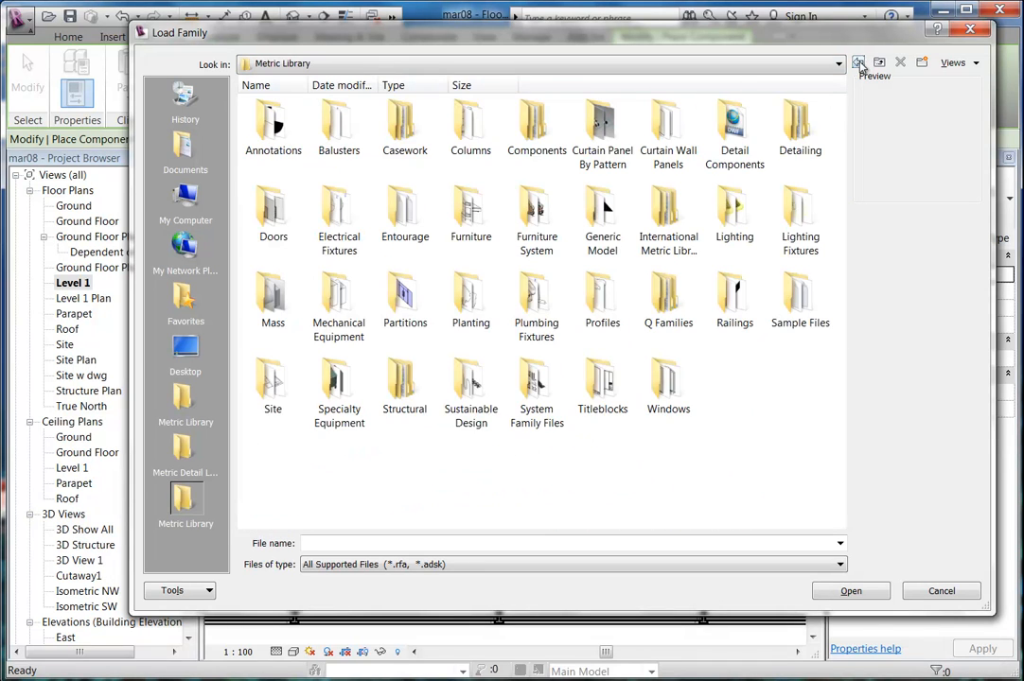
left_click(859, 64)
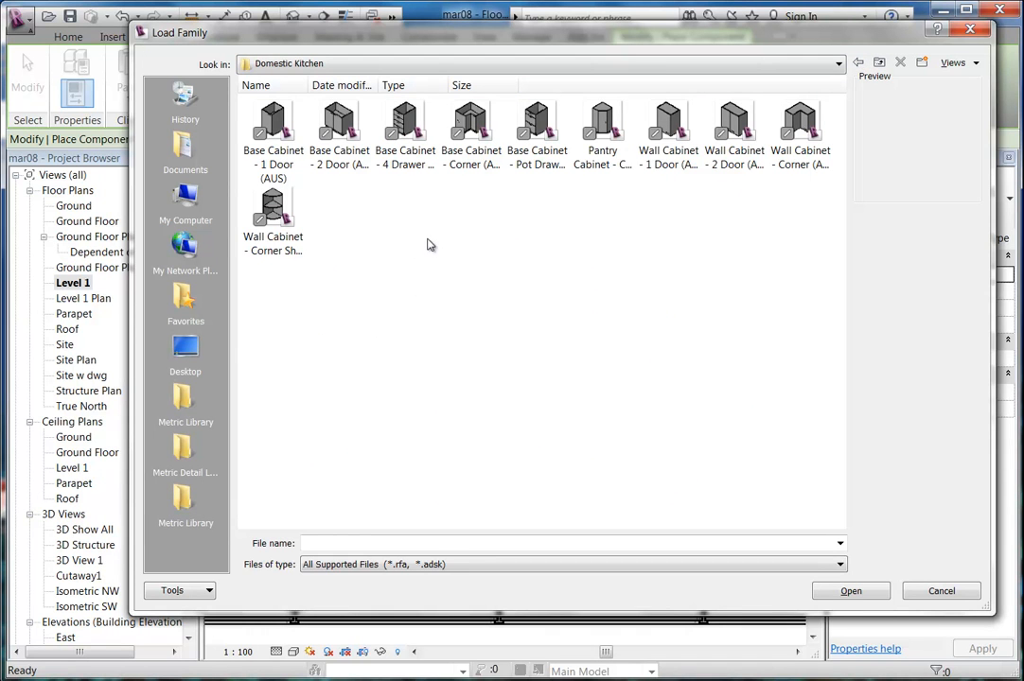
left_click(337, 138)
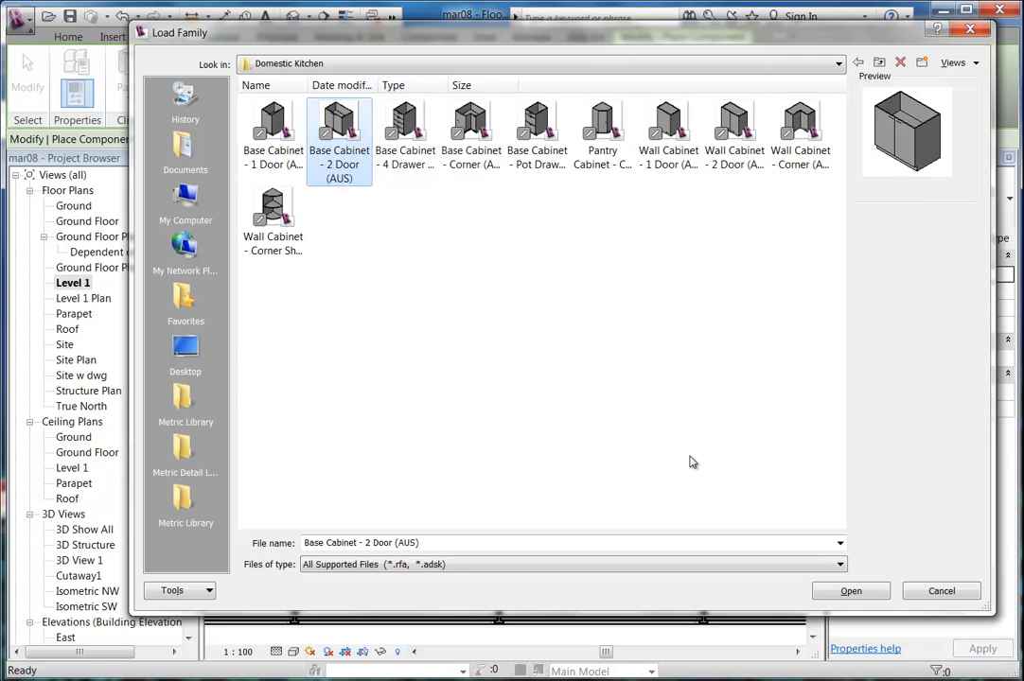
Load the 2-door base cabinet and place it rotated against the wall, doors facing the room.
left_click(848, 592)
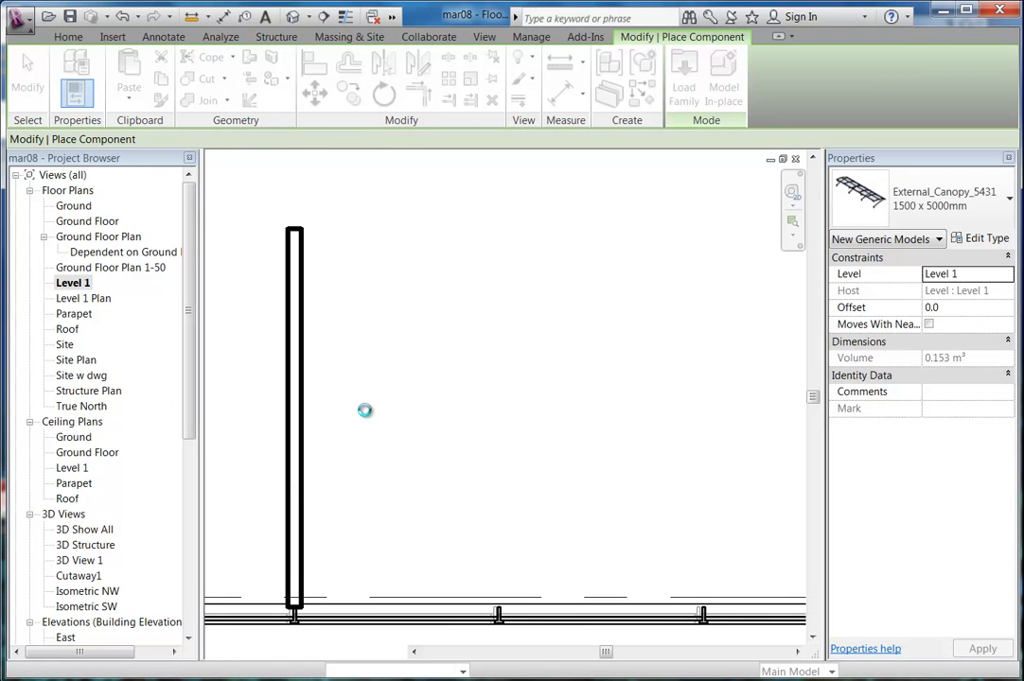
scroll(338, 421, "up", 3)
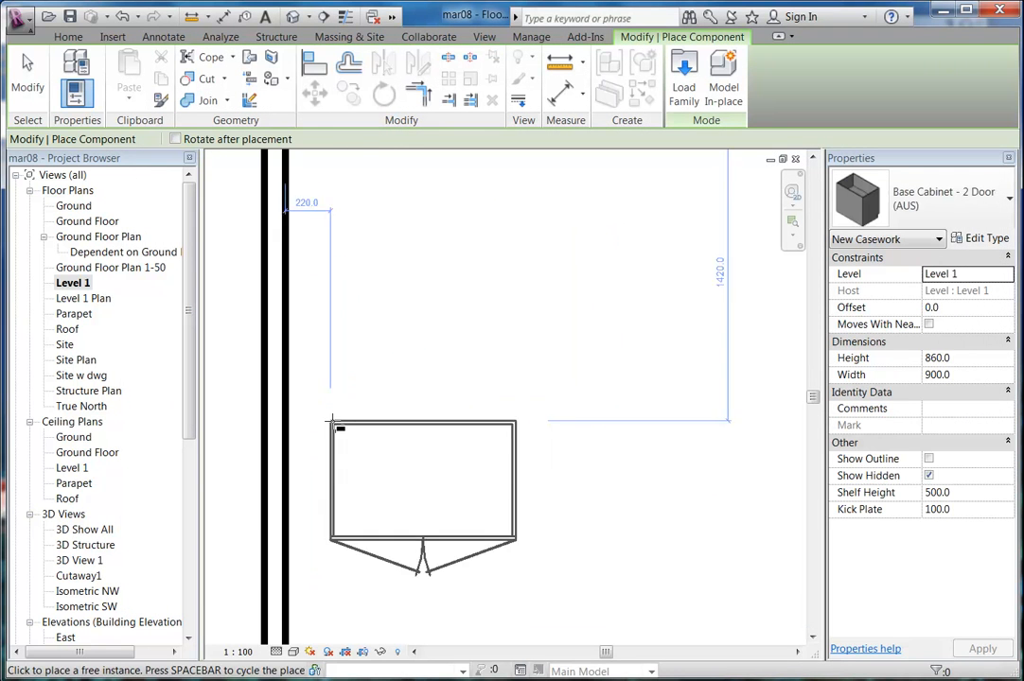
key("space")
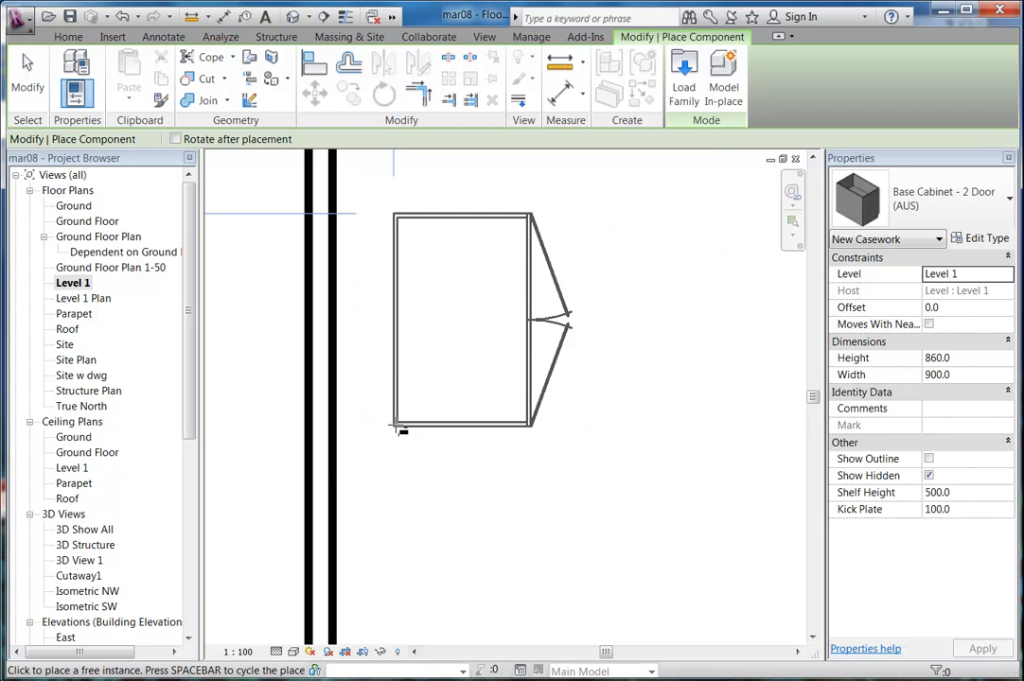
left_click(334, 476)
scroll(374, 326, "down", 4)
middle_click_drag(379, 343, 336, 457)
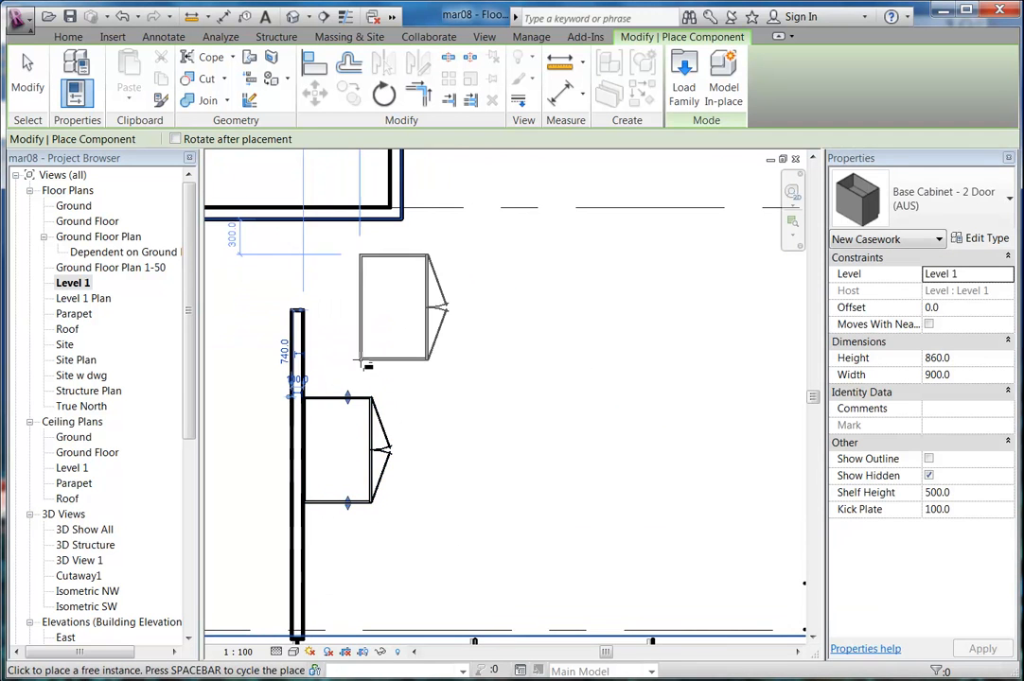
Load Base Cabinet - Corner (AUS) and place it on the wall above the 2-door cabinet.
left_click(683, 83)
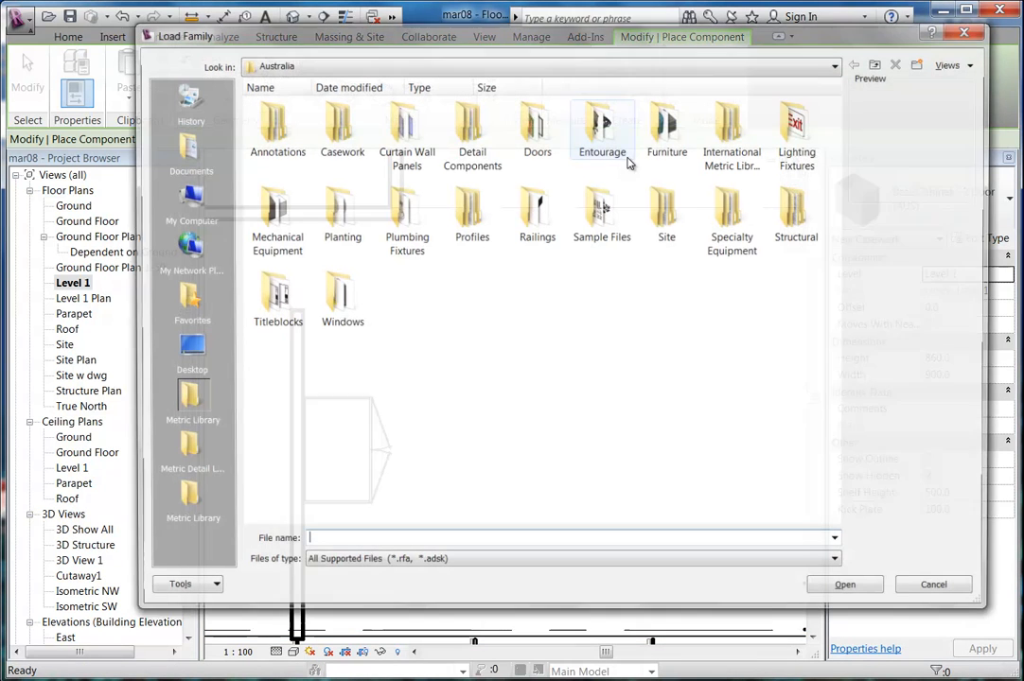
double_click(320, 156)
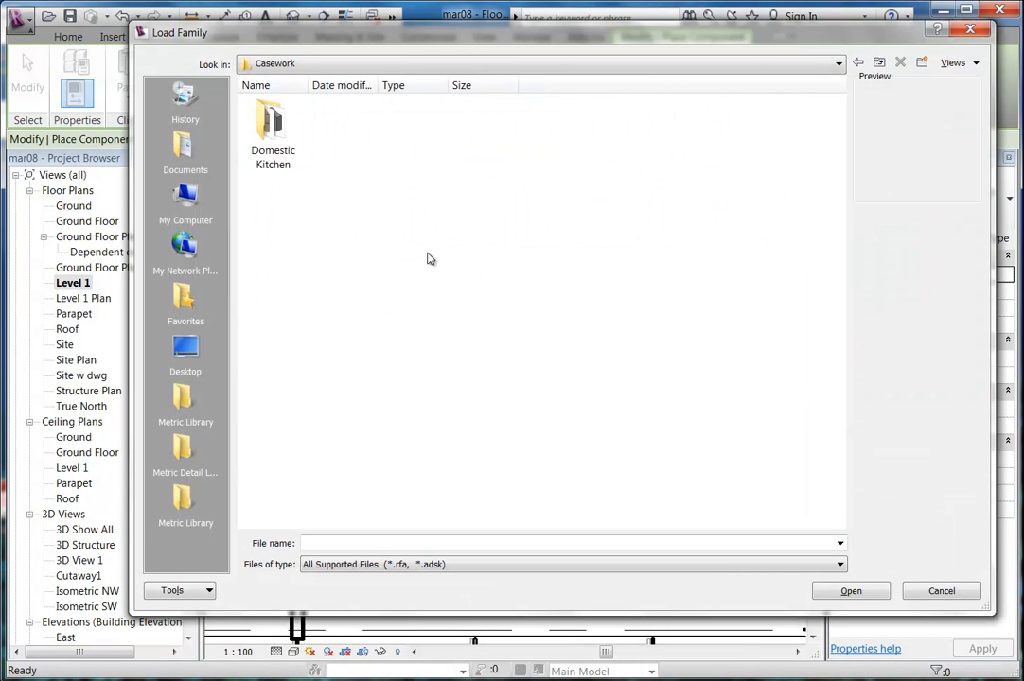
double_click(288, 158)
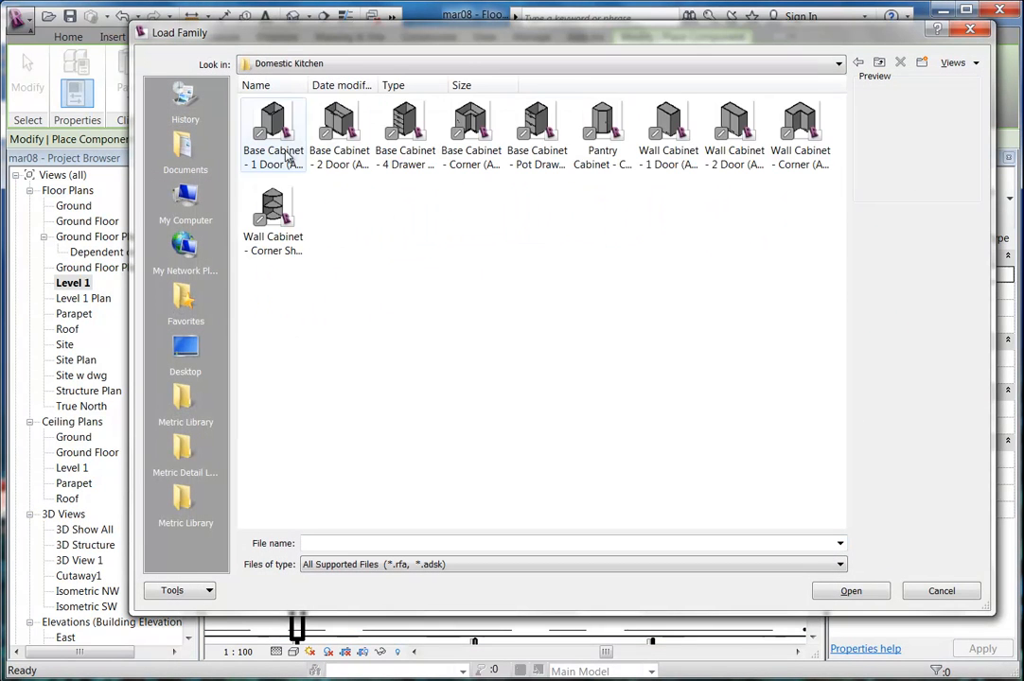
left_click(470, 132)
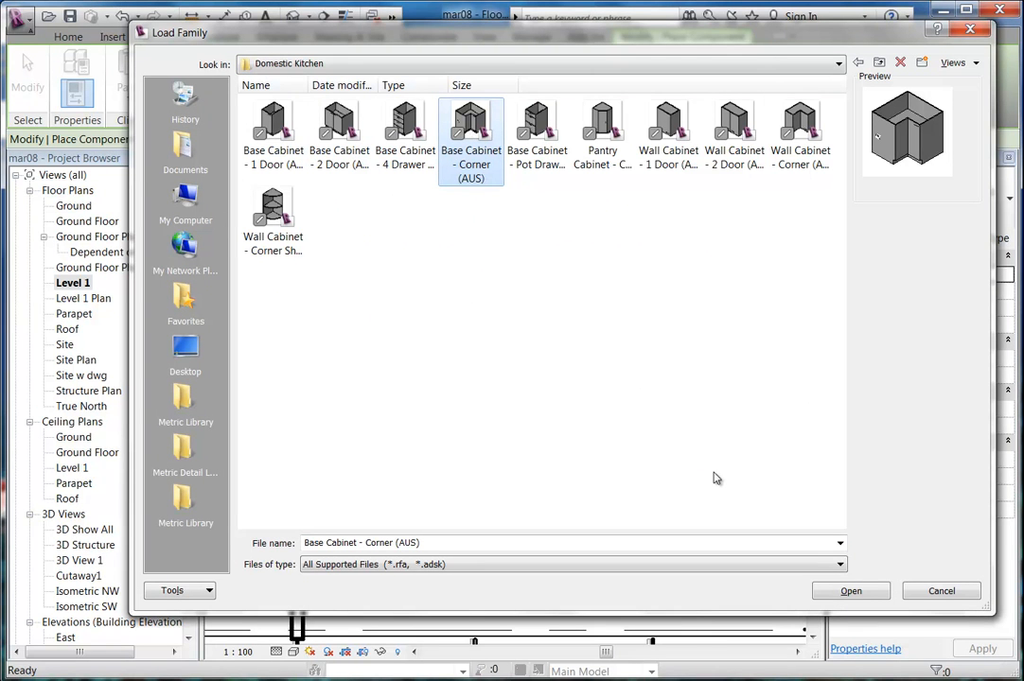
left_click(833, 586)
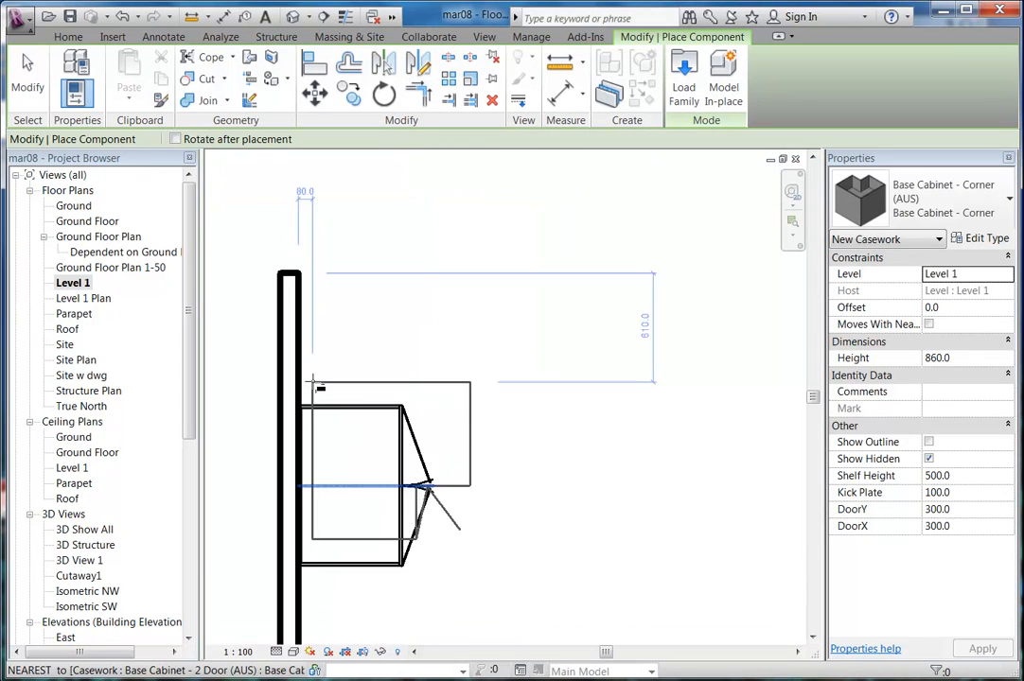
scroll(337, 242, "up", 4)
middle_click_drag(304, 175, 315, 301)
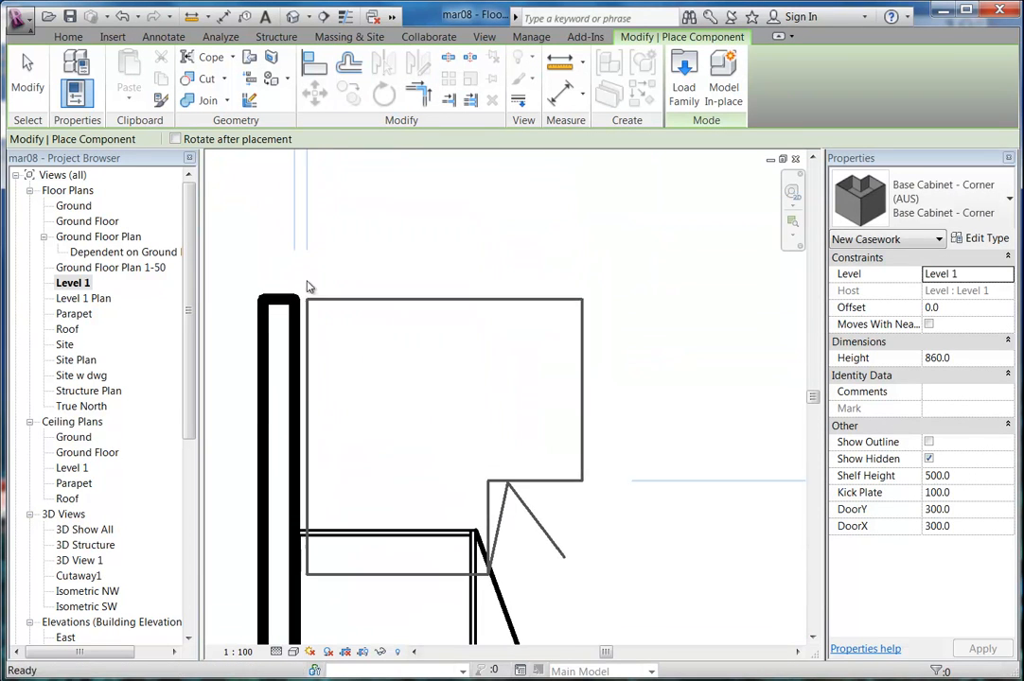
left_click(297, 233)
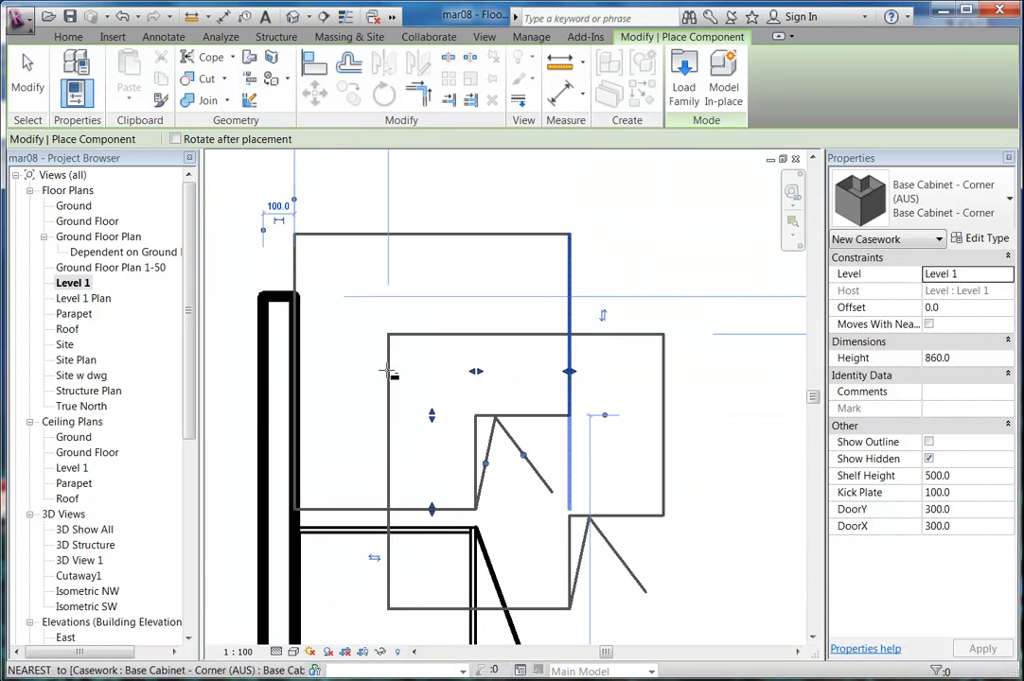
key("Escape")
key("Escape")
Move the corner cabinet so its lower corner snaps onto the 2-door cabinet's corner.
left_click(355, 511)
left_click(359, 343)
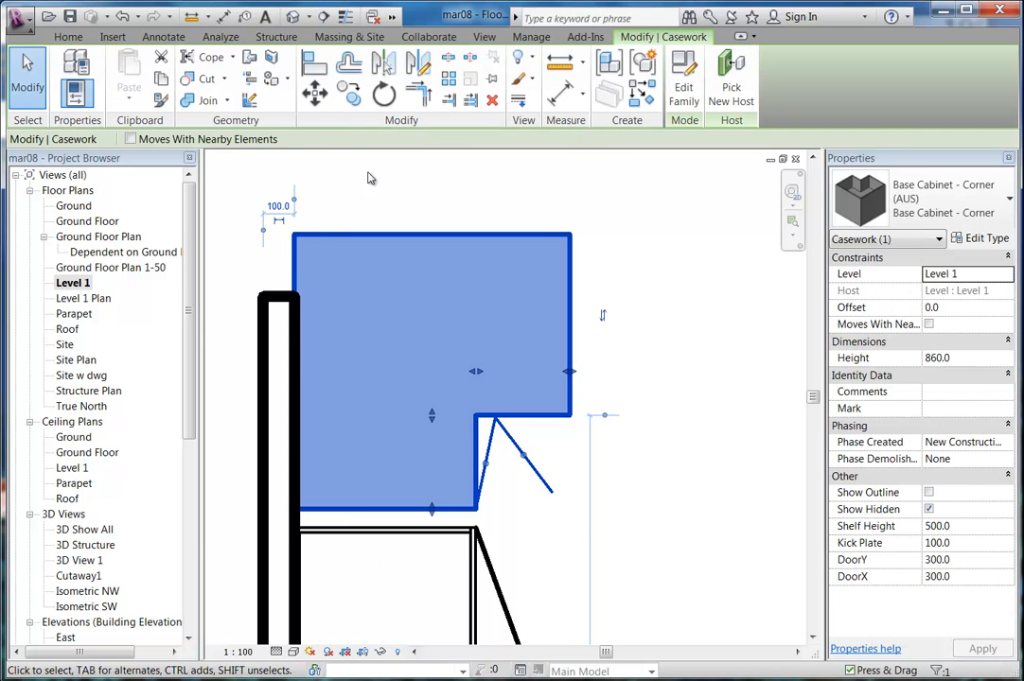
left_click(315, 92)
middle_click_drag(303, 501, 302, 397)
scroll(299, 392, "up", 3)
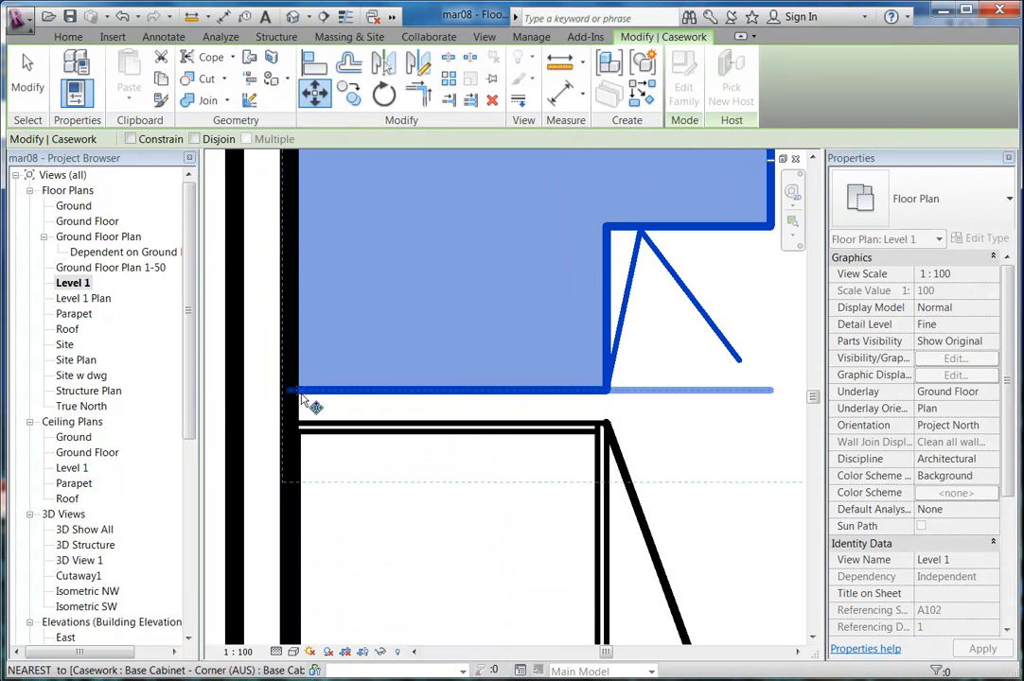
left_click(297, 392)
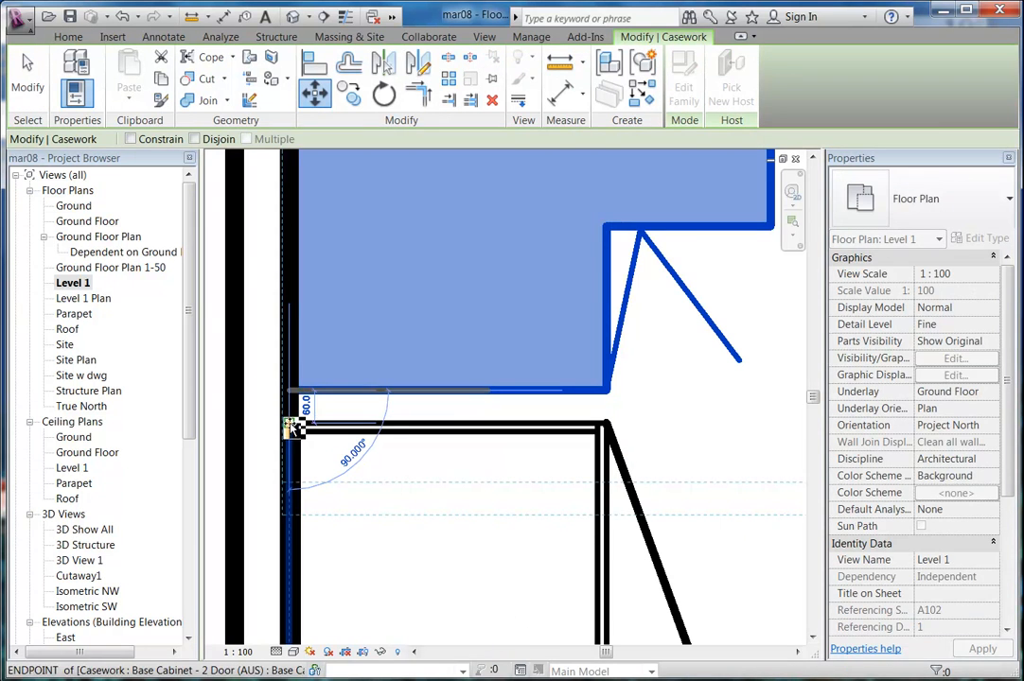
left_click(293, 425)
Select both cabinets, nudge them down three times, and clear the selection.
scroll(320, 407, "down", 3)
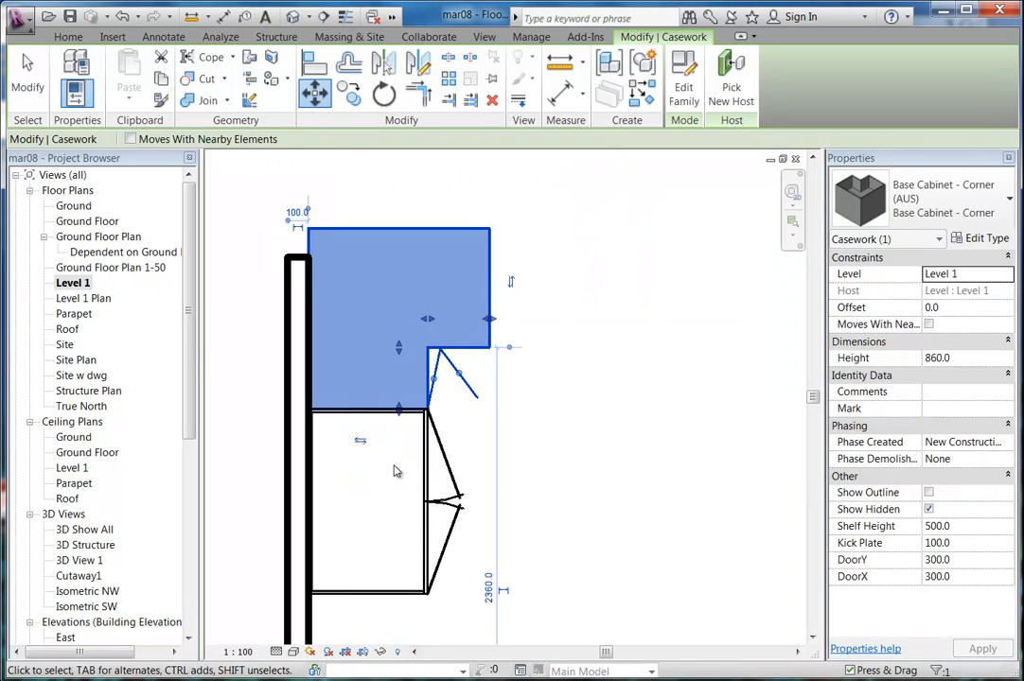
scroll(408, 475, "down", 3)
middle_click_drag(407, 473, 462, 450)
left_click(458, 450, "ctrl")
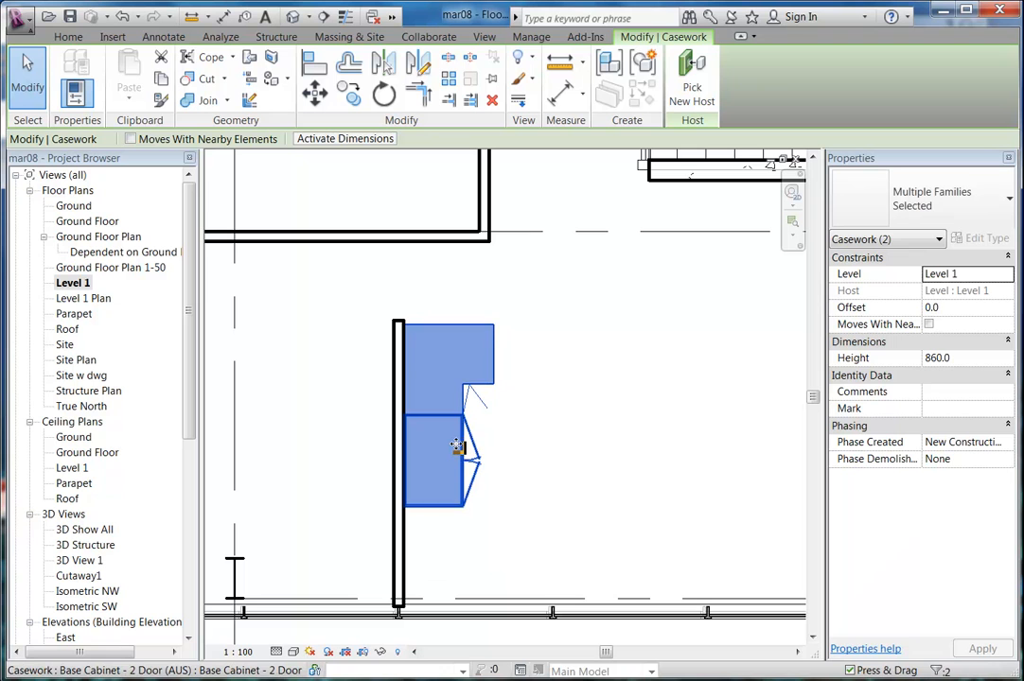
key("Down")
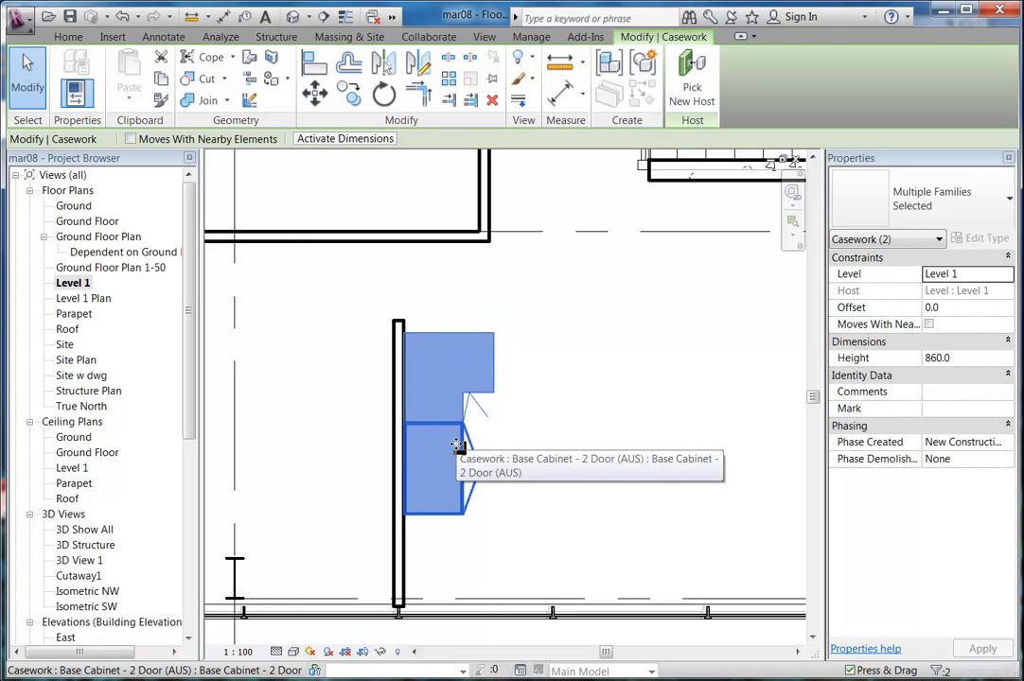
key("Down")
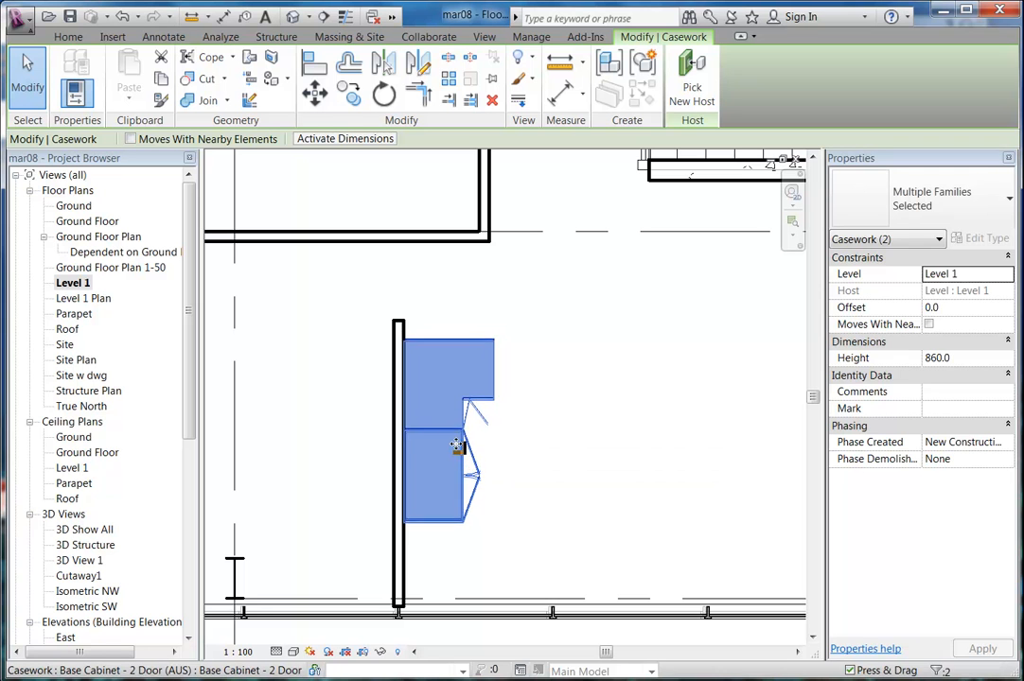
key("Down")
key("Escape")
middle_click_drag(558, 466, 459, 468)
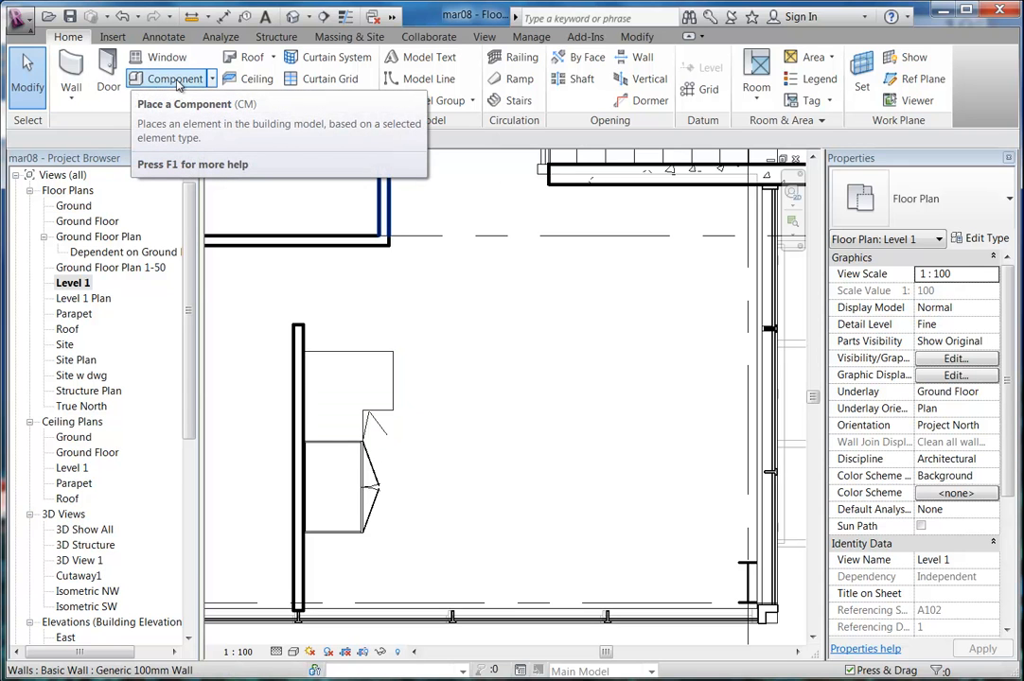
left_click(175, 81)
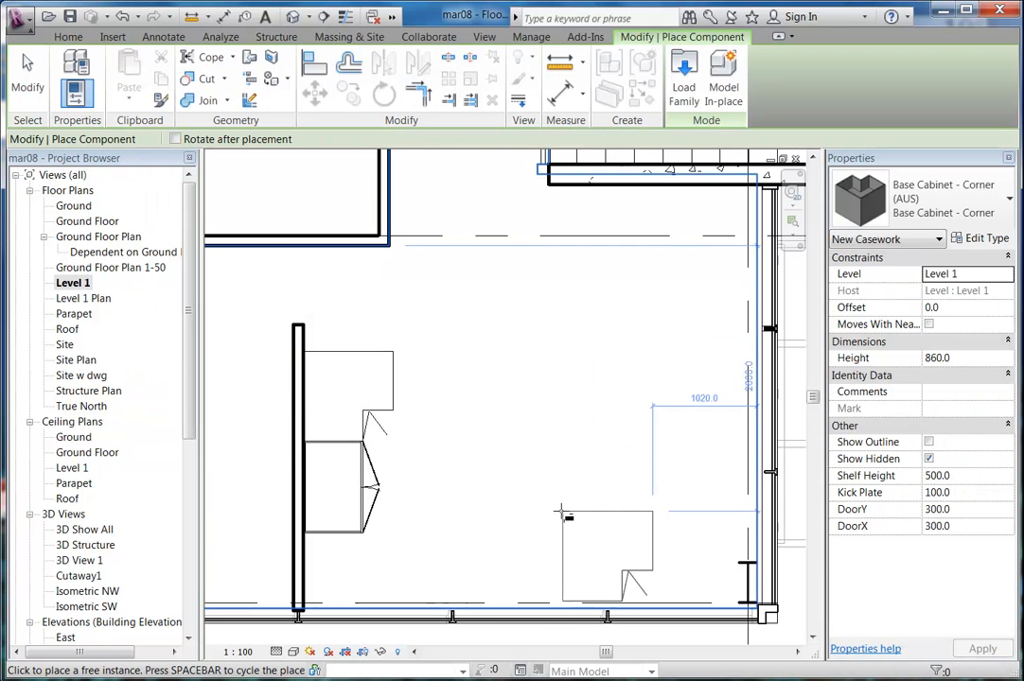
key("Escape")
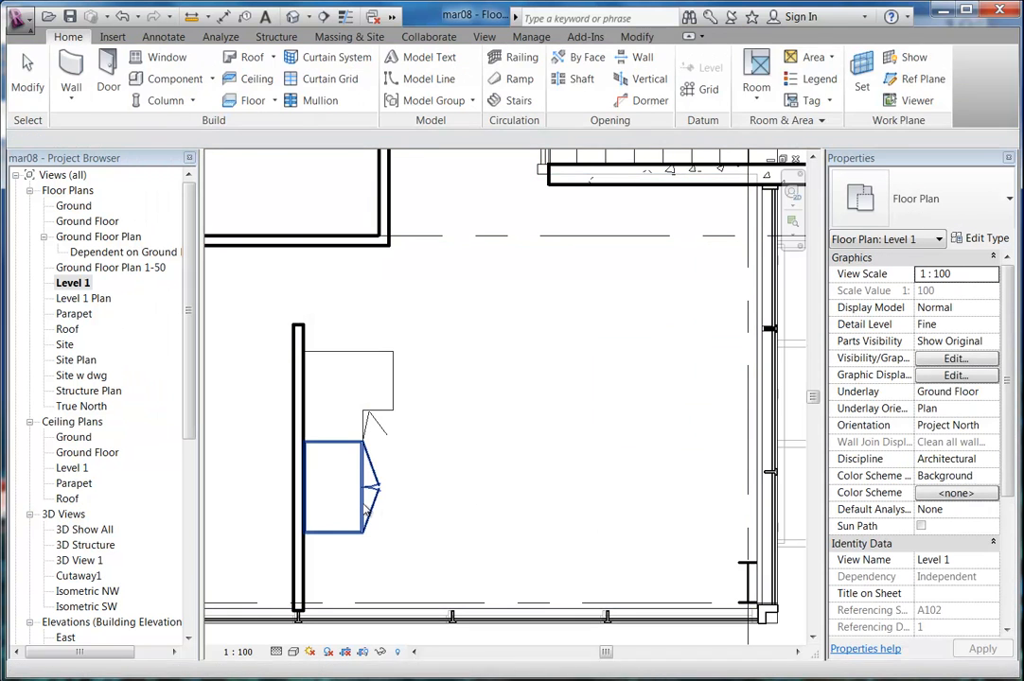
left_click(362, 477)
left_click(349, 94)
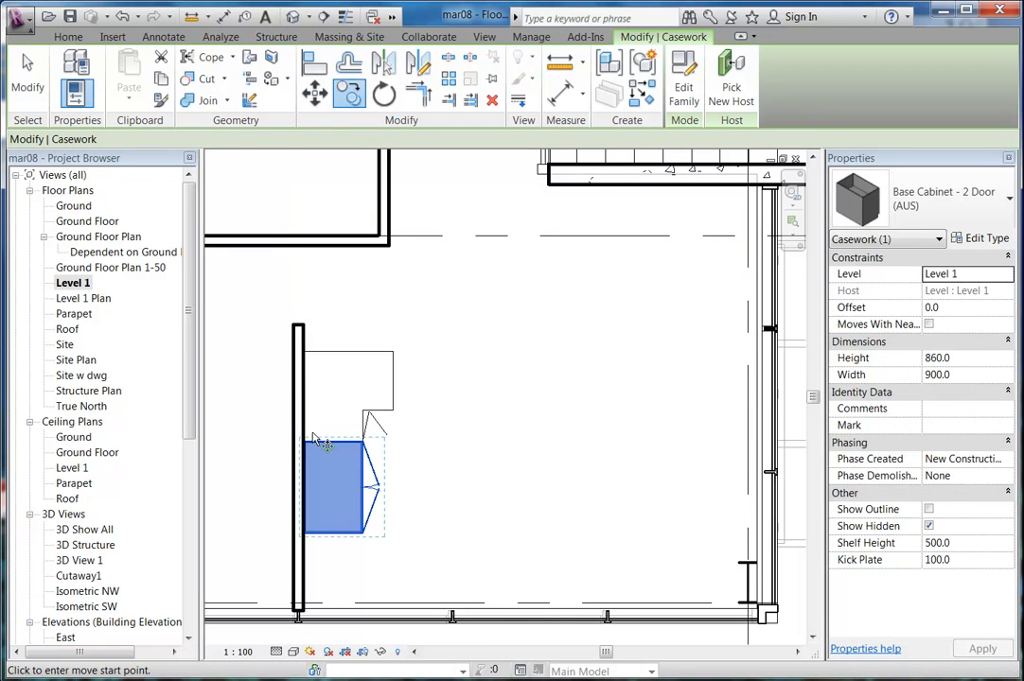
middle_click_drag(323, 457, 337, 420)
scroll(310, 470, "up", 2)
scroll(313, 474, "up", 2)
left_click(338, 562)
scroll(434, 428, "down", 3)
middle_click_drag(434, 428, 349, 503)
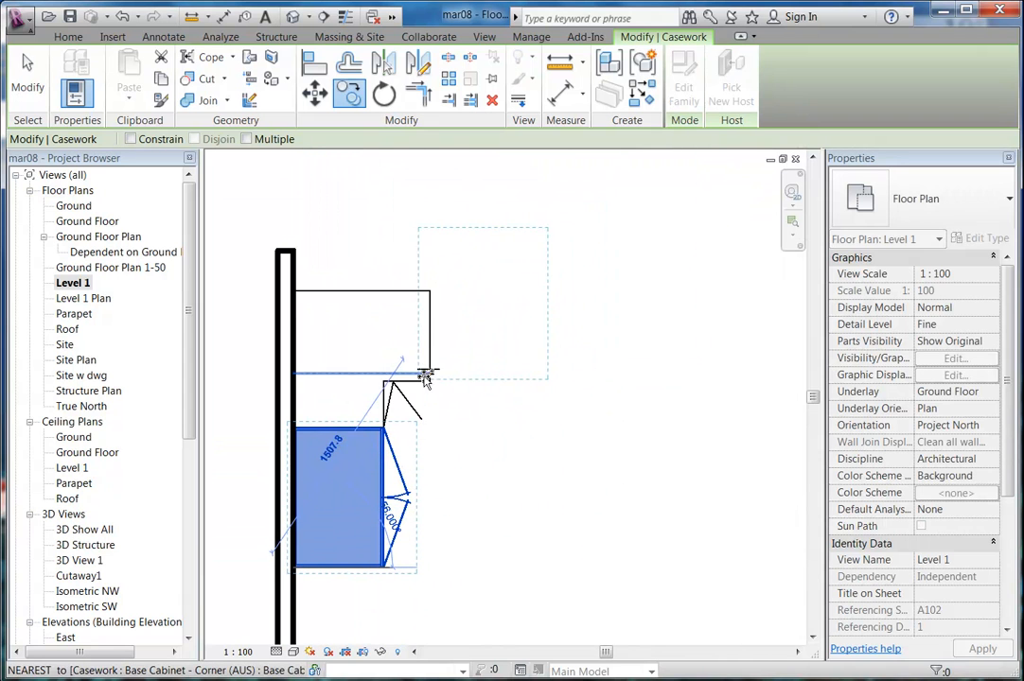
left_click(429, 304)
middle_click_drag(429, 305, 366, 370)
key("Escape")
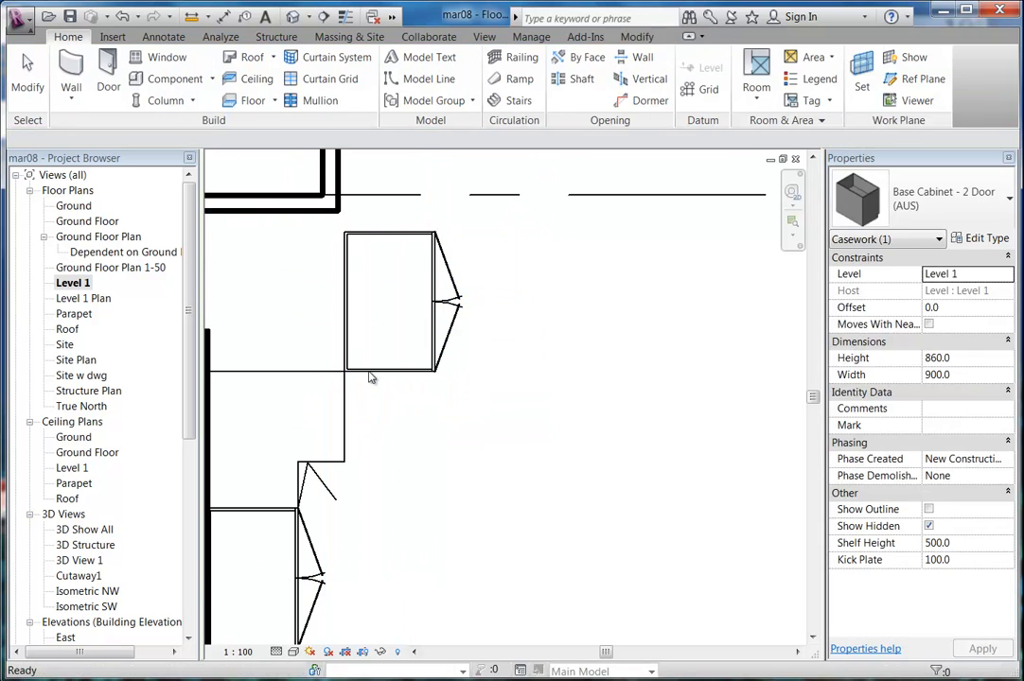
left_click(374, 293)
key("r")
key("o")
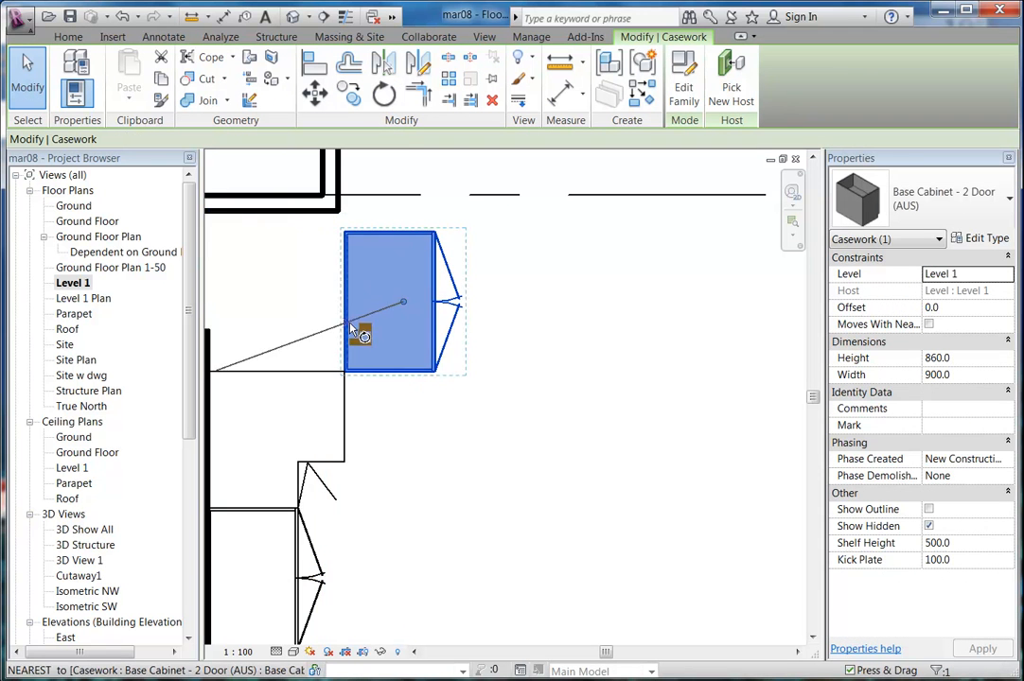
scroll(369, 336, "up", 5)
left_click_drag(498, 258, 342, 445)
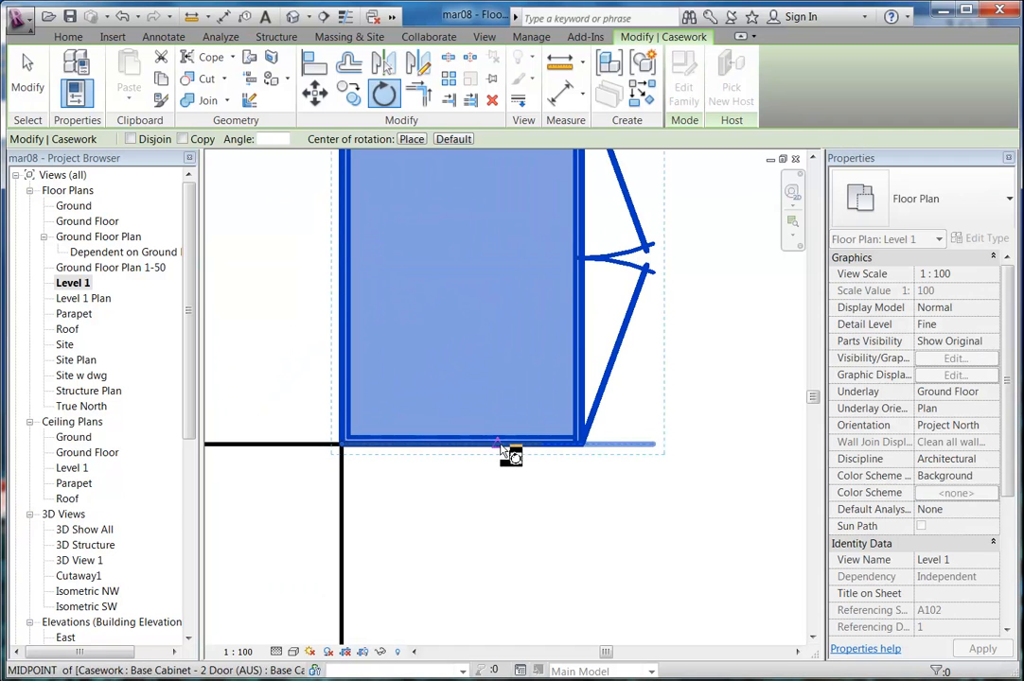
left_click(579, 452)
scroll(581, 451, "down", 3)
middle_click_drag(625, 421, 648, 386)
scroll(648, 386, "down", 1)
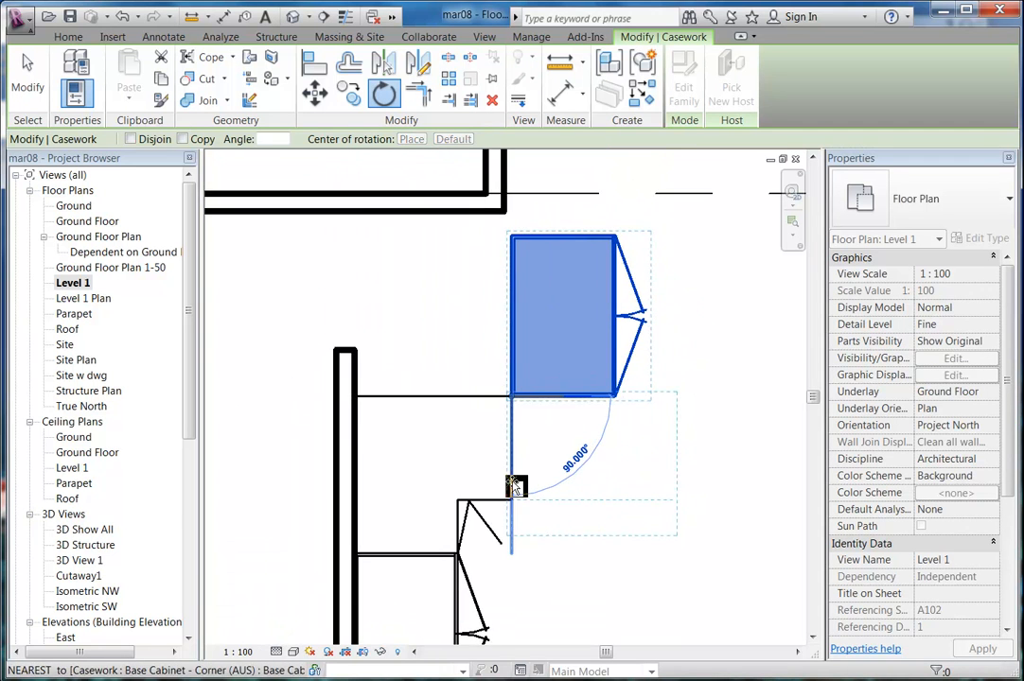
left_click(515, 485)
middle_click_drag(582, 549, 478, 545)
scroll(395, 412, "up", 7)
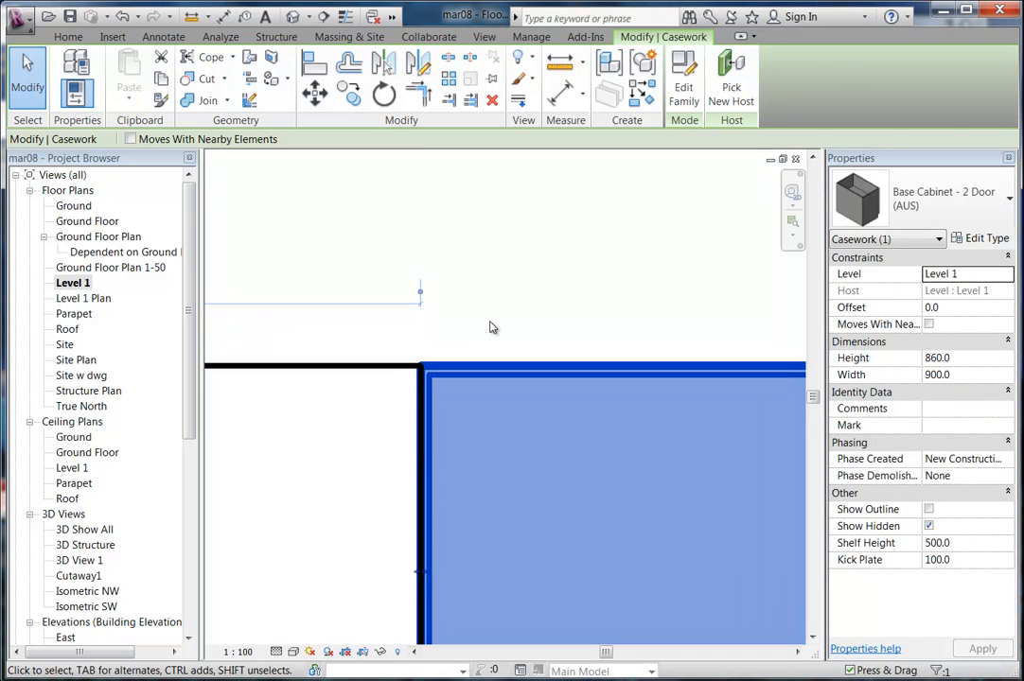
left_click(491, 326)
scroll(491, 328, "down", 4)
scroll(491, 328, "down", 3)
middle_click_drag(512, 374, 421, 367)
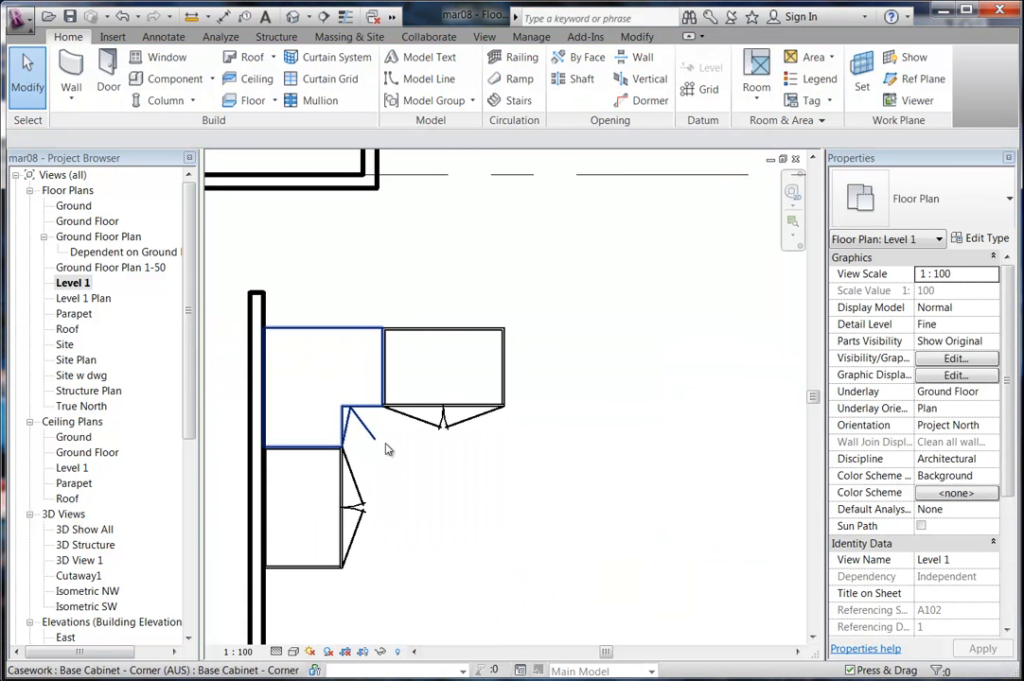
middle_click_drag(376, 446, 407, 438)
scroll(378, 390, "up", 3)
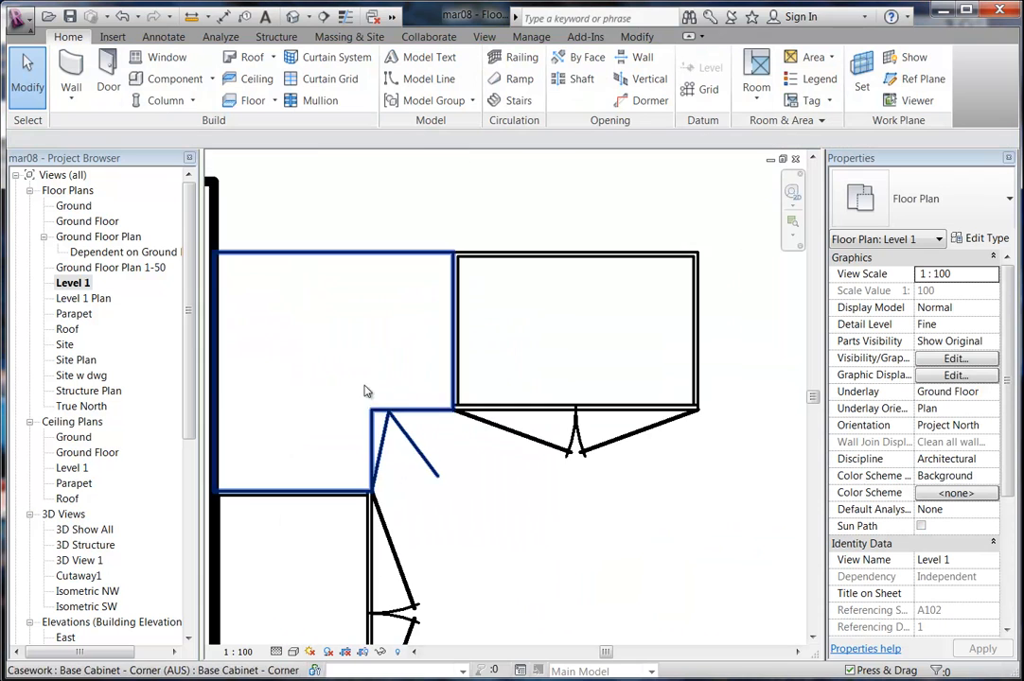
middle_click_drag(441, 400, 473, 399)
scroll(473, 399, "up", 1)
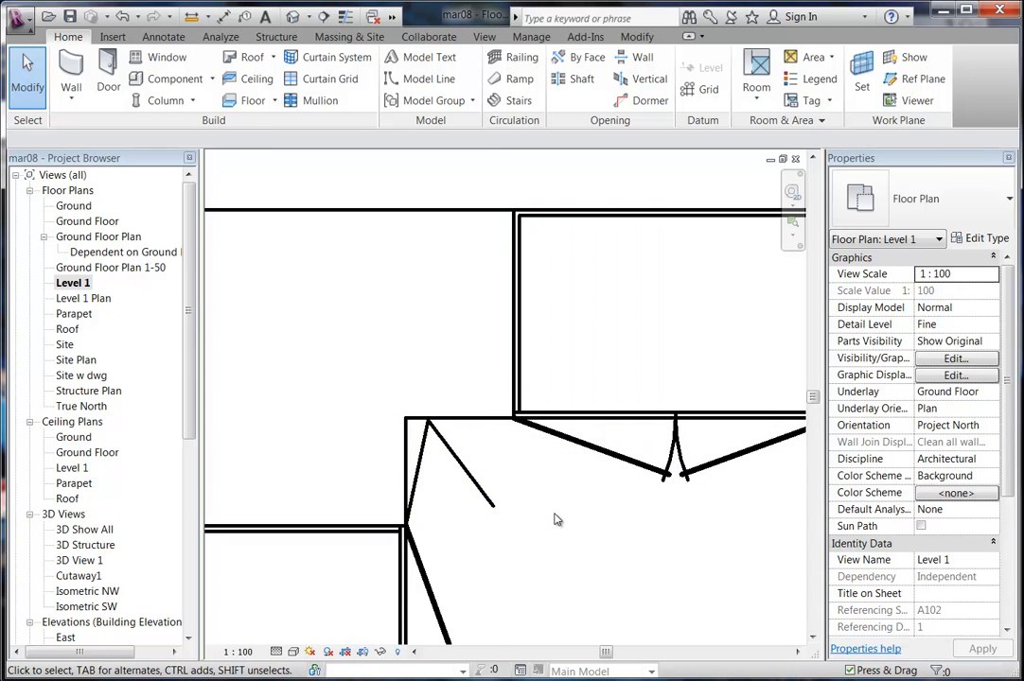
scroll(558, 520, "down", 2)
middle_click_drag(564, 525, 442, 415)
scroll(441, 421, "down", 3)
middle_click_drag(468, 457, 487, 428)
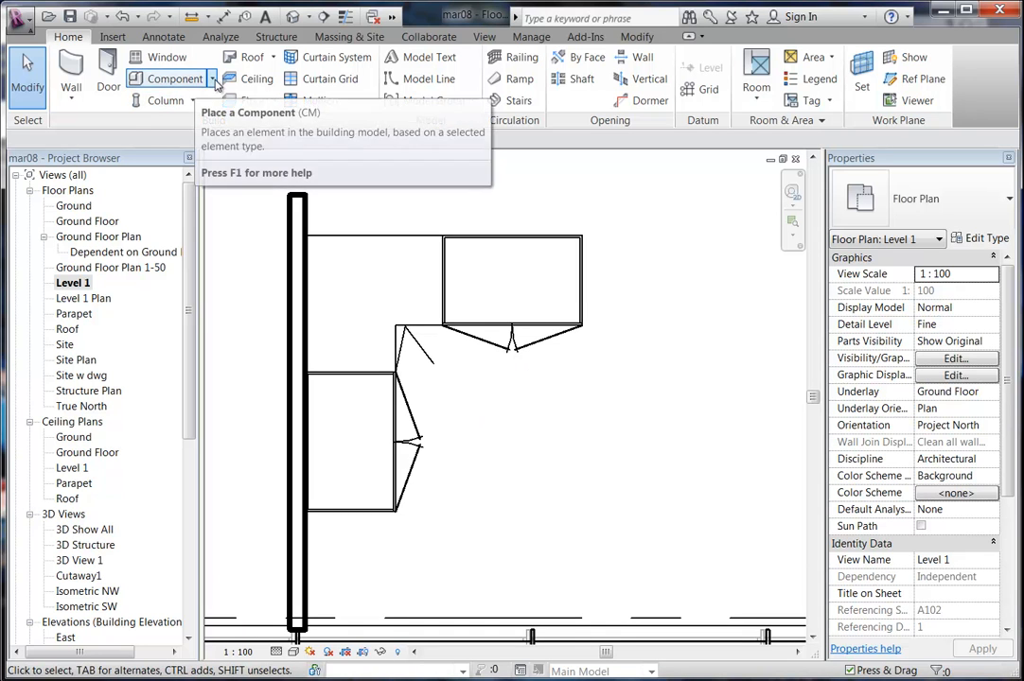
Start a Model In-Place in the Casework category named Kitchen Bench.
left_click(212, 80)
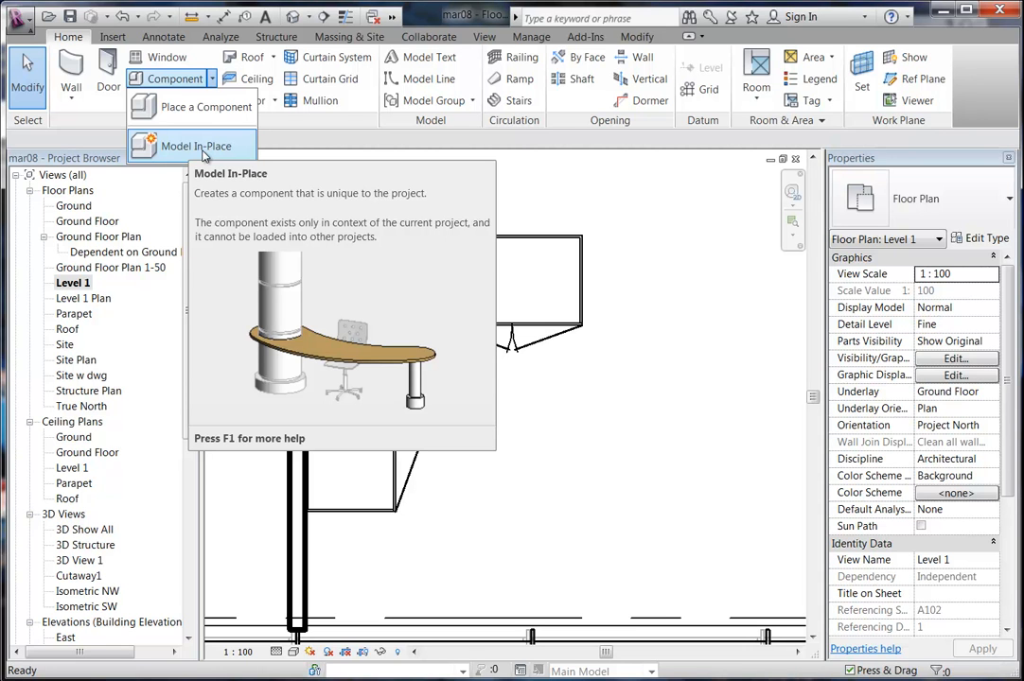
left_click(203, 150)
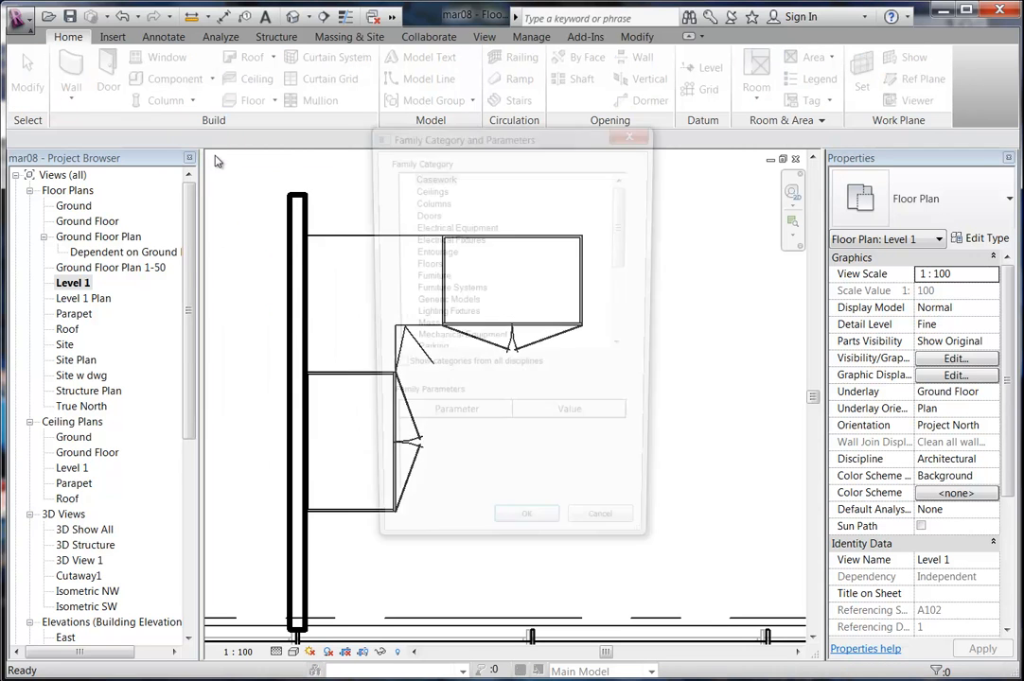
left_click(433, 177)
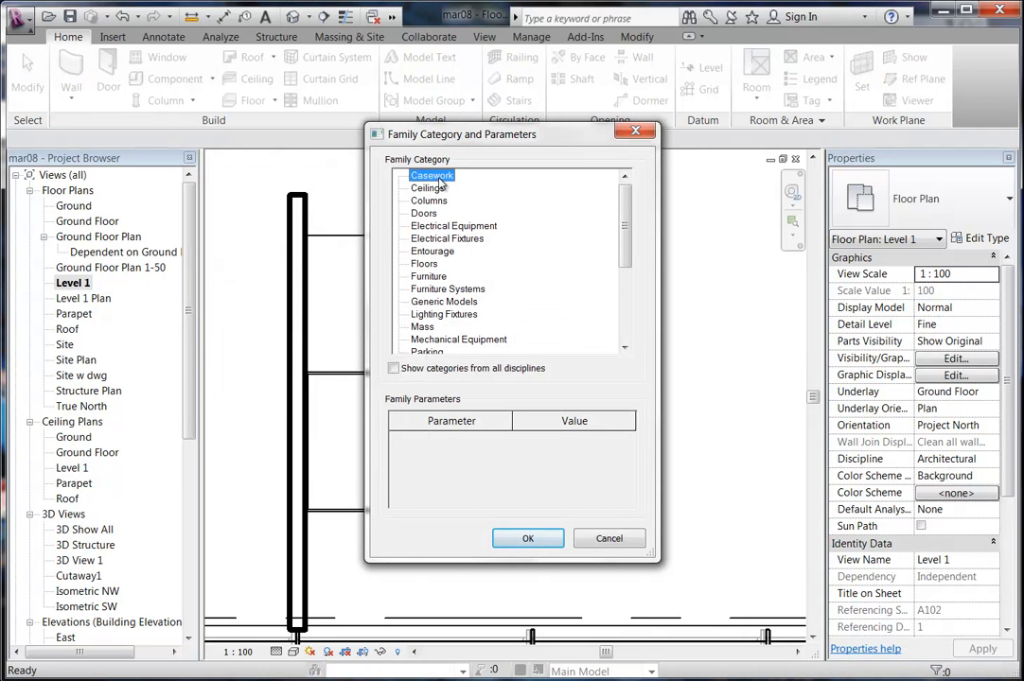
left_click(528, 538)
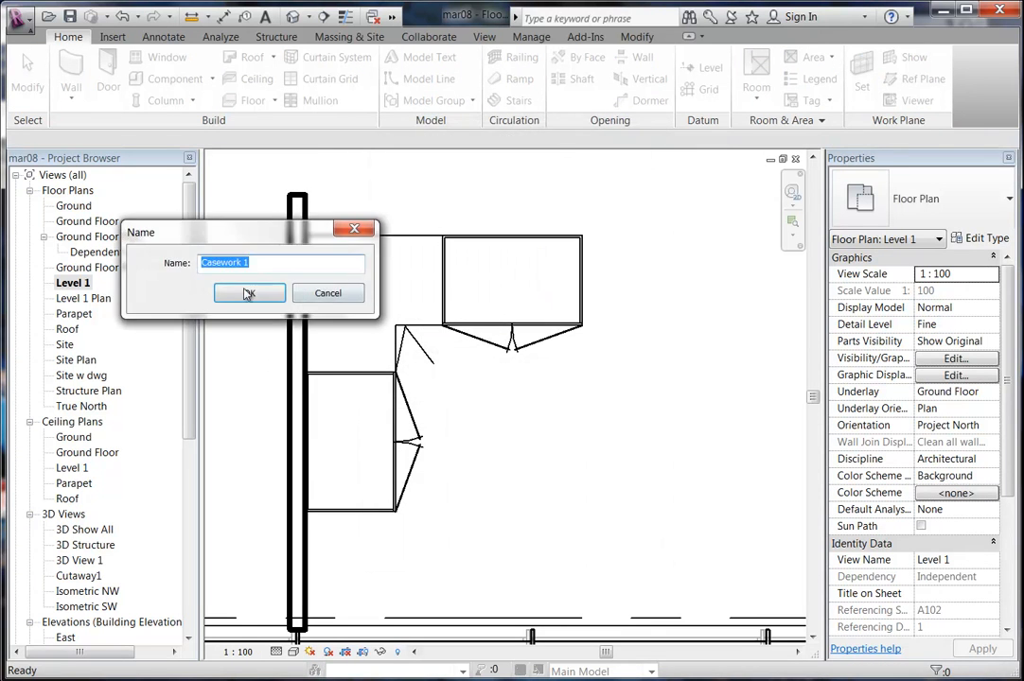
type("Kitchen Be")
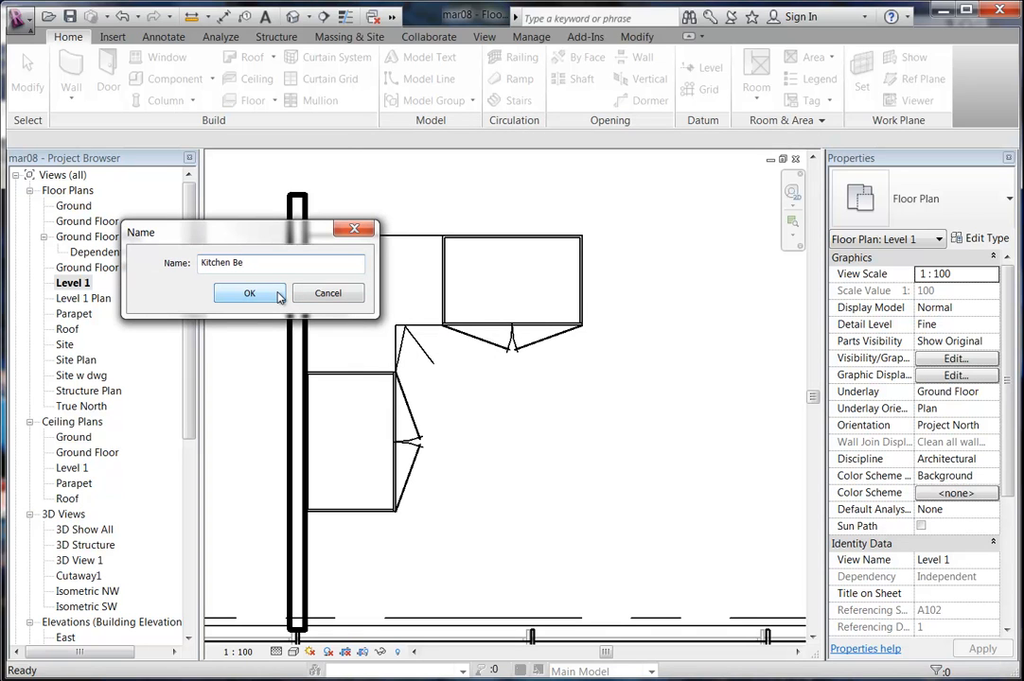
left_click(249, 294)
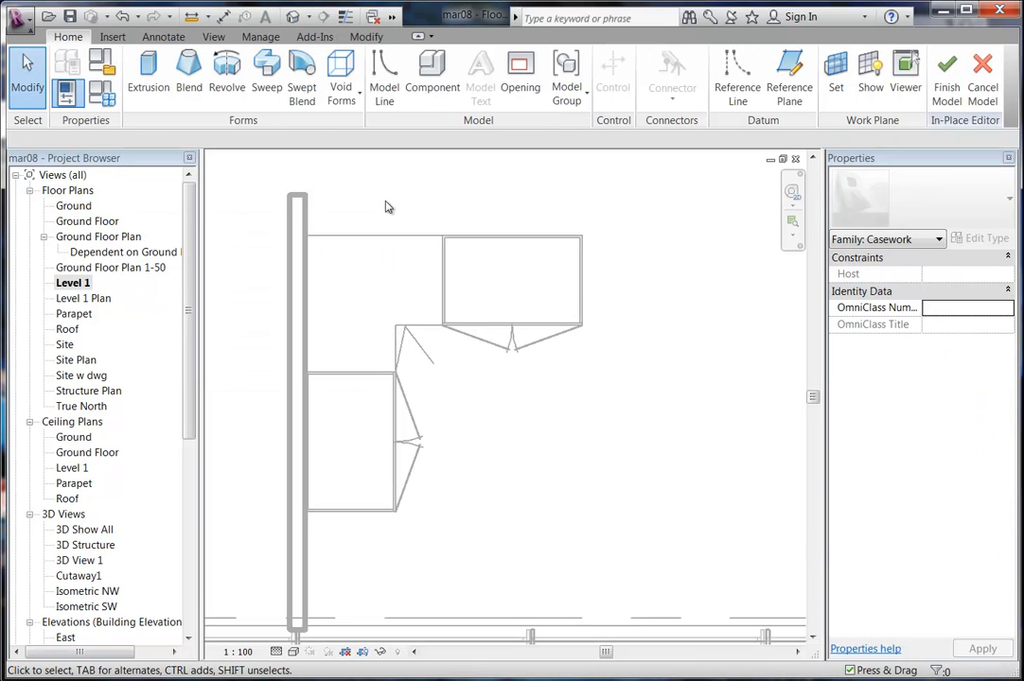
Start a bench extrusion with Extrusion Start 870 and Extrusion End 900.
left_click(148, 78)
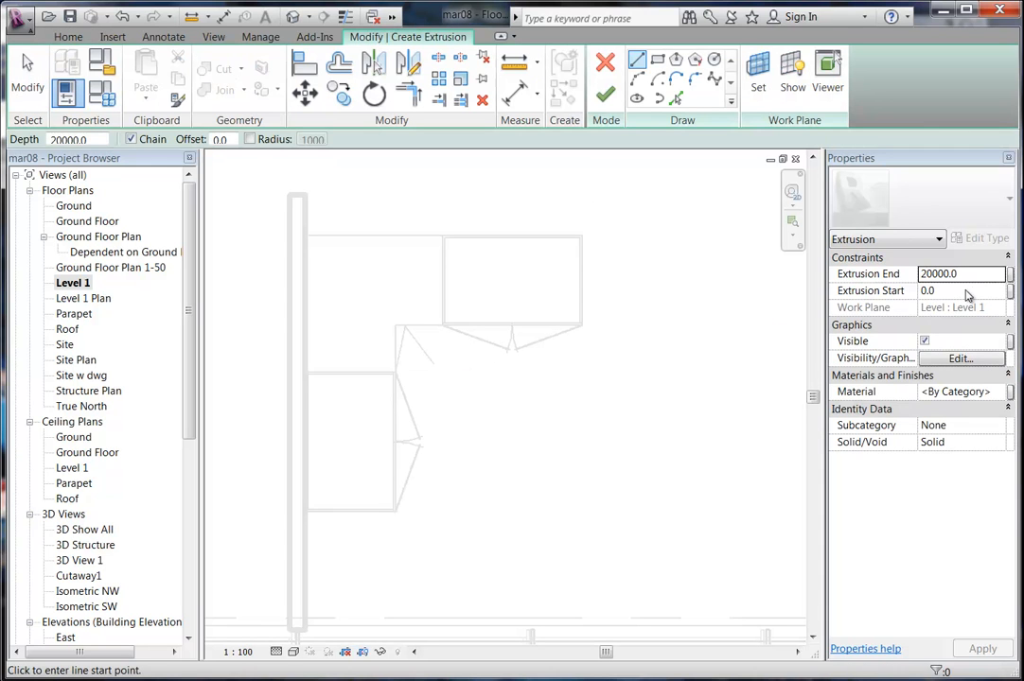
left_click(965, 292)
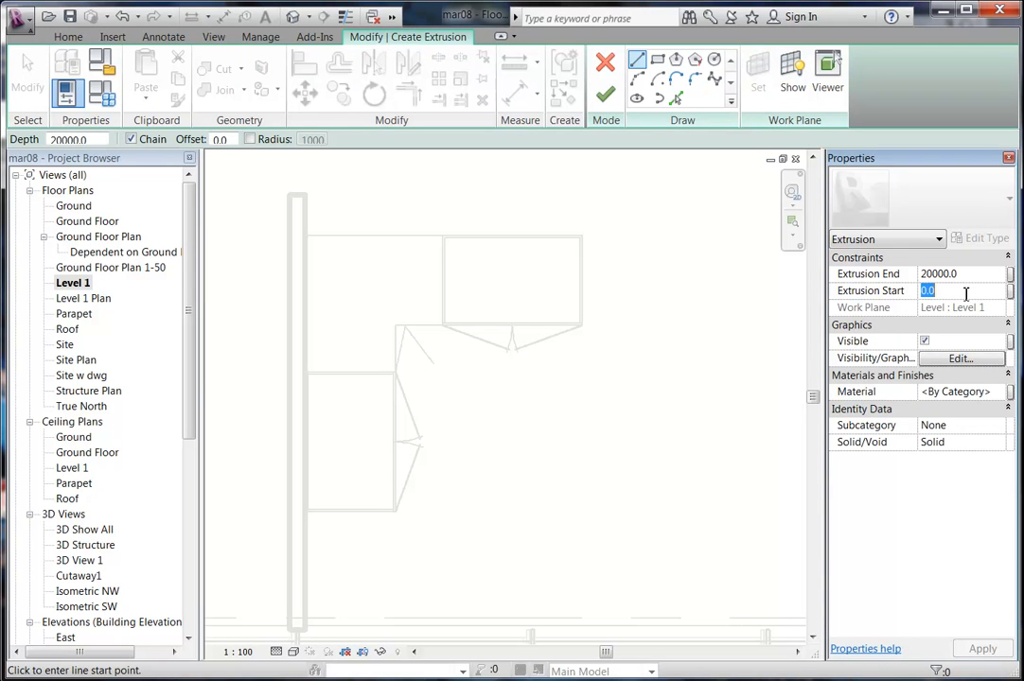
type("870")
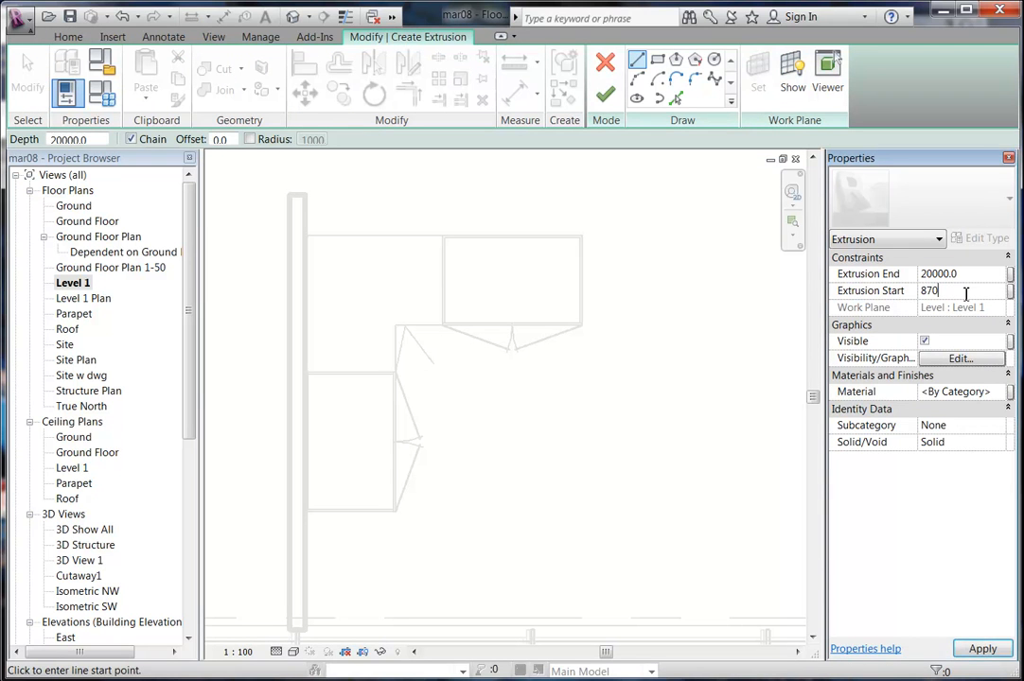
key("Return")
left_click(965, 274)
double_click(965, 274)
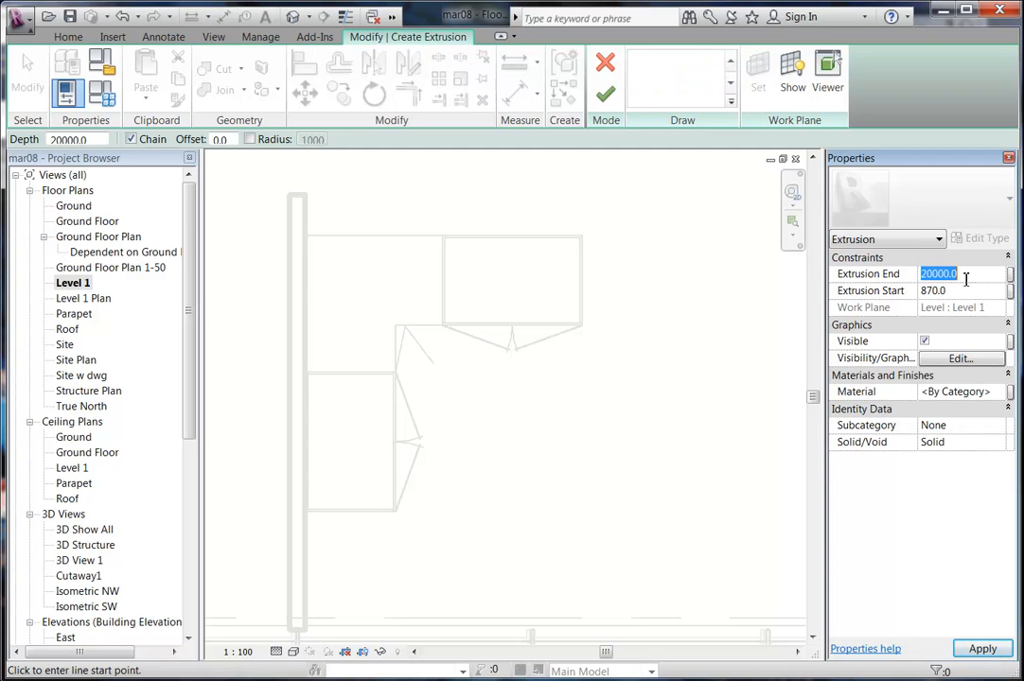
type("9")
middle_click_drag(446, 359, 452, 370)
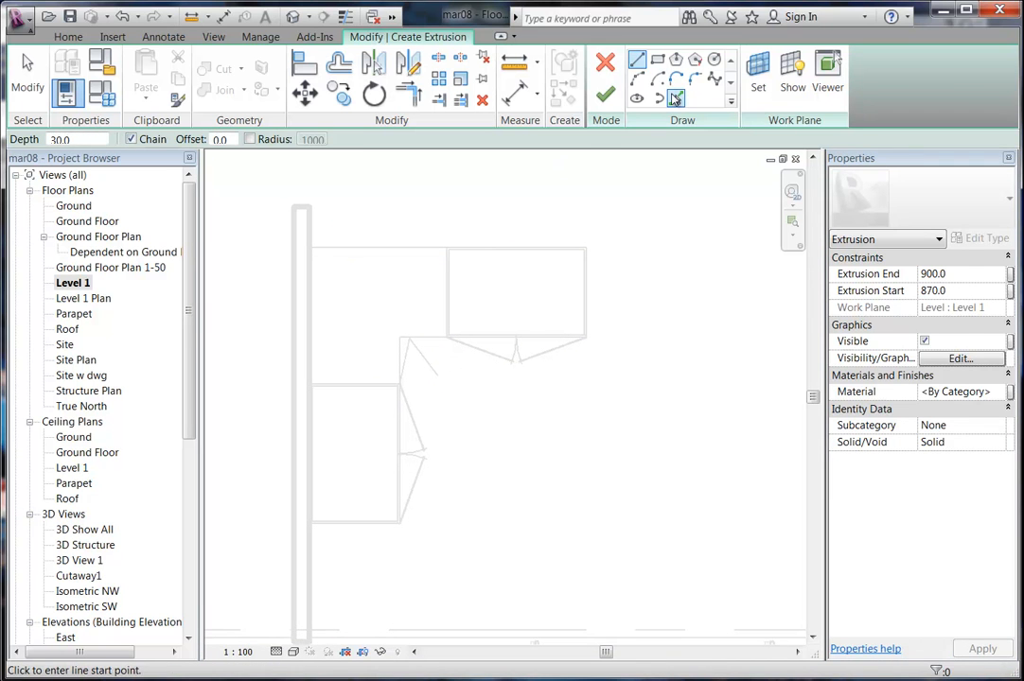
Trace benchtop outline lines from the cabinet fronts and wall edges with Pick Lines at a 30 offset.
left_click(674, 98)
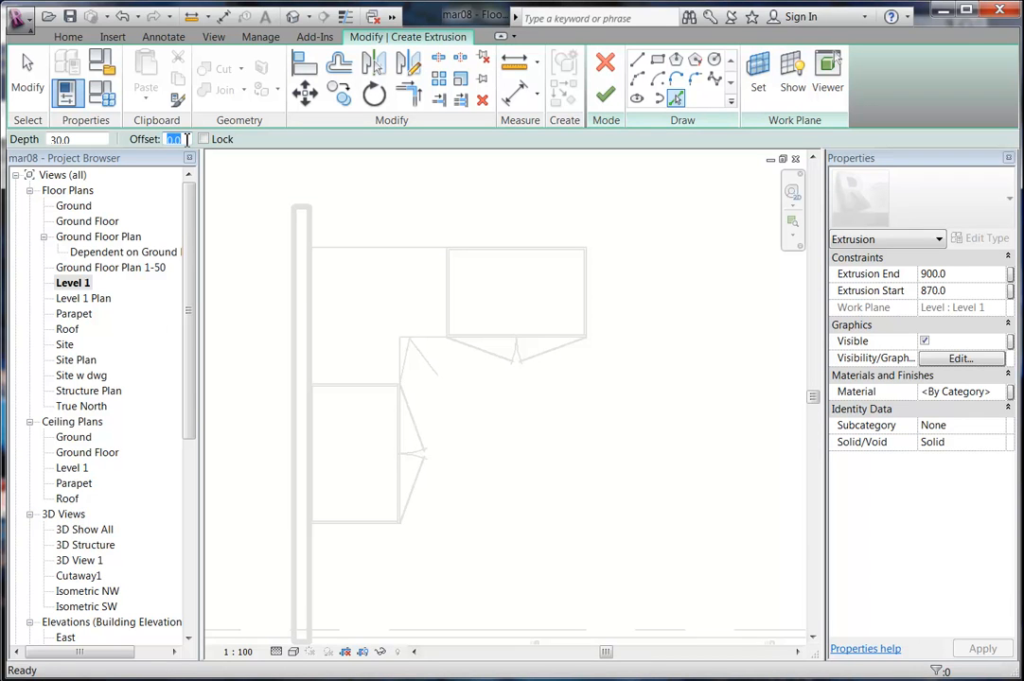
key("Return")
scroll(434, 379, "up", 3)
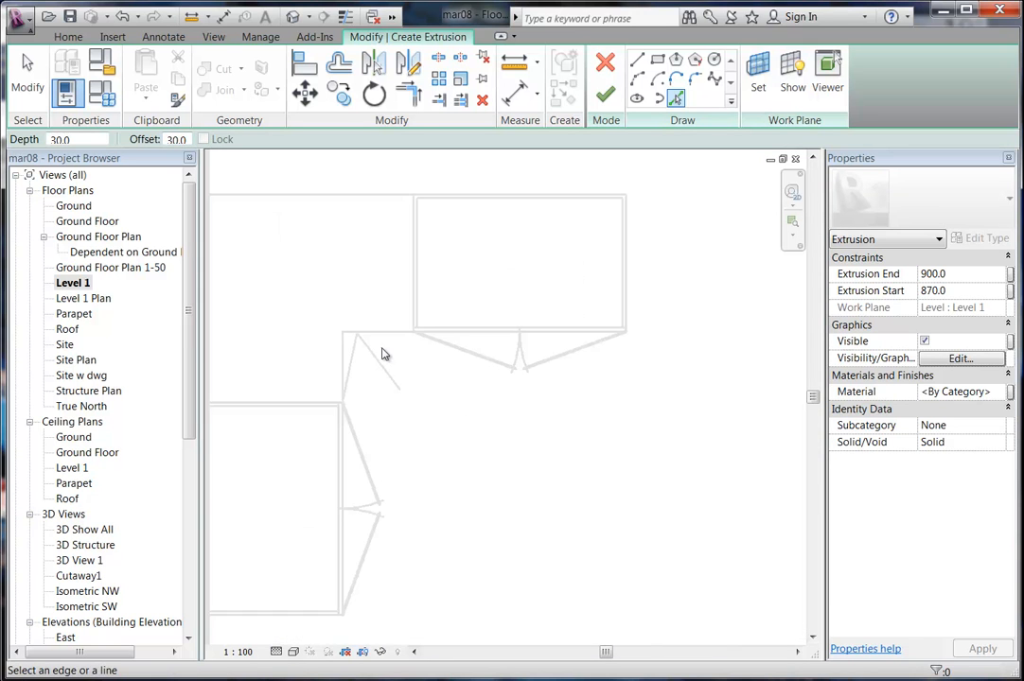
mouse_move(386, 352)
middle_mouse_down()
mouse_move(370, 389)
mouse_move(358, 367)
middle_mouse_up()
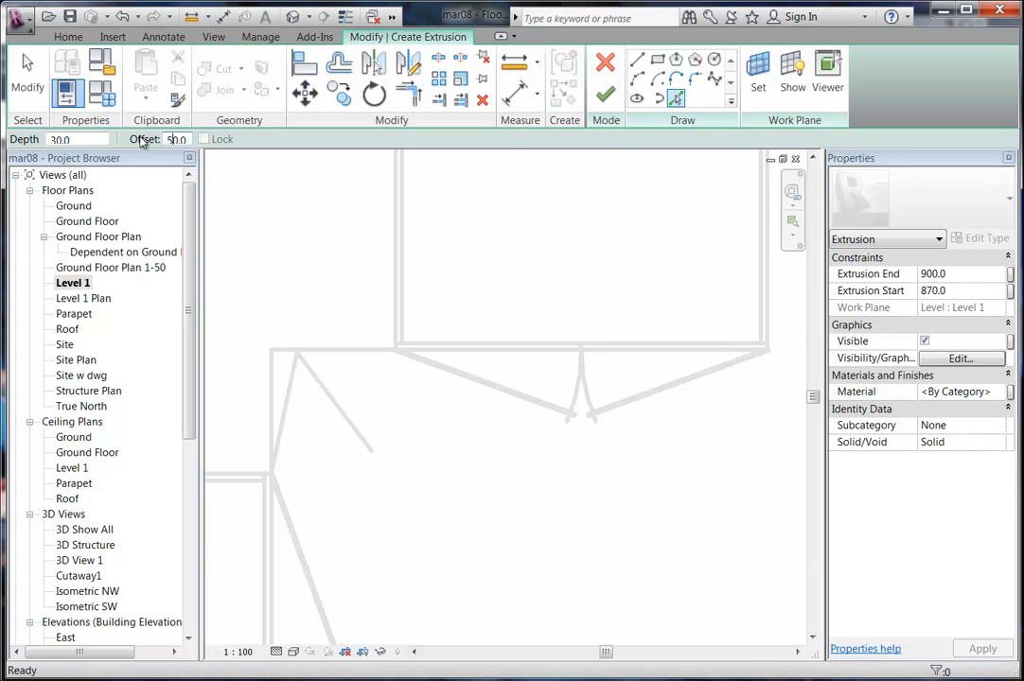
middle_click_drag(528, 389, 446, 409)
scroll(437, 384, "up", 1)
left_click(426, 362)
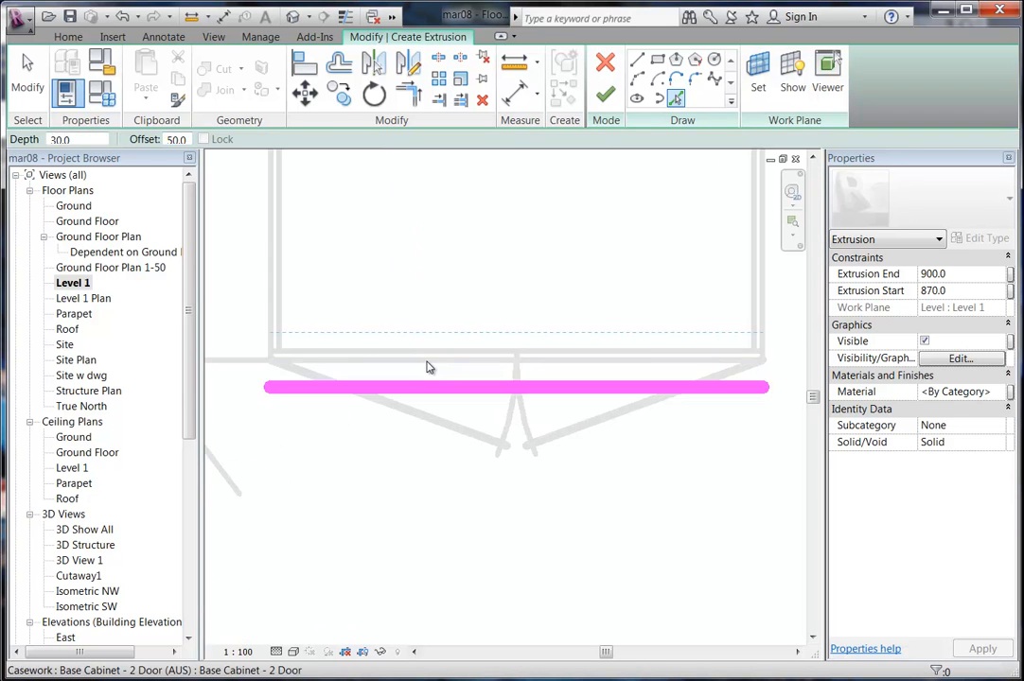
scroll(354, 347, "down", 2)
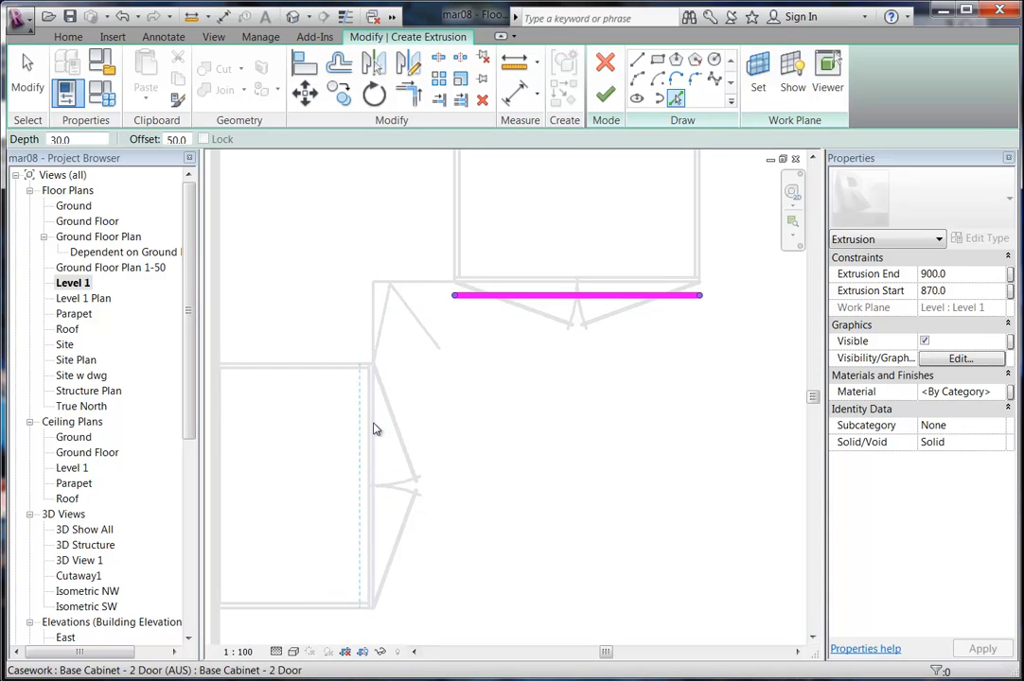
left_click(375, 429)
scroll(463, 413, "down", 2)
middle_click_drag(464, 413, 439, 488)
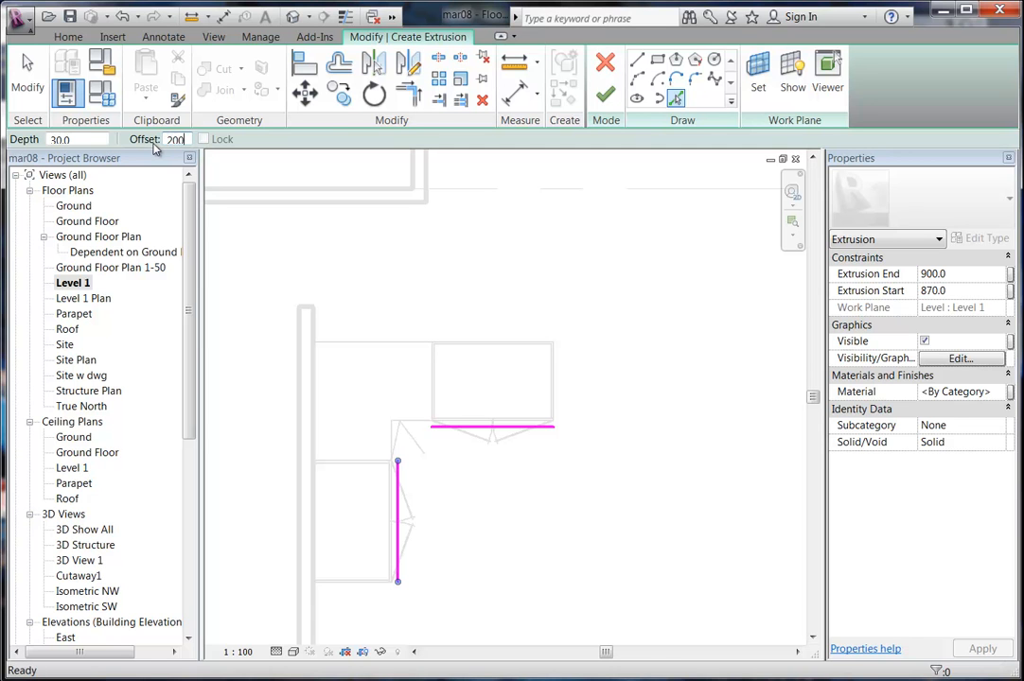
middle_click_drag(395, 296, 361, 307)
scroll(361, 307, "up", 5)
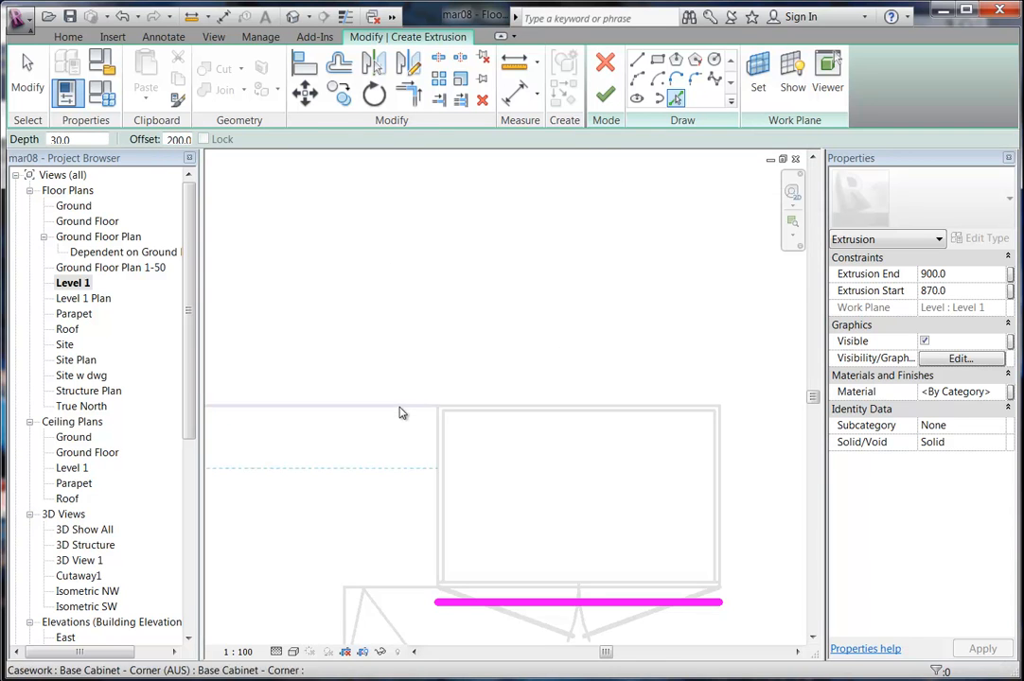
left_click(399, 409)
scroll(393, 373, "down", 5)
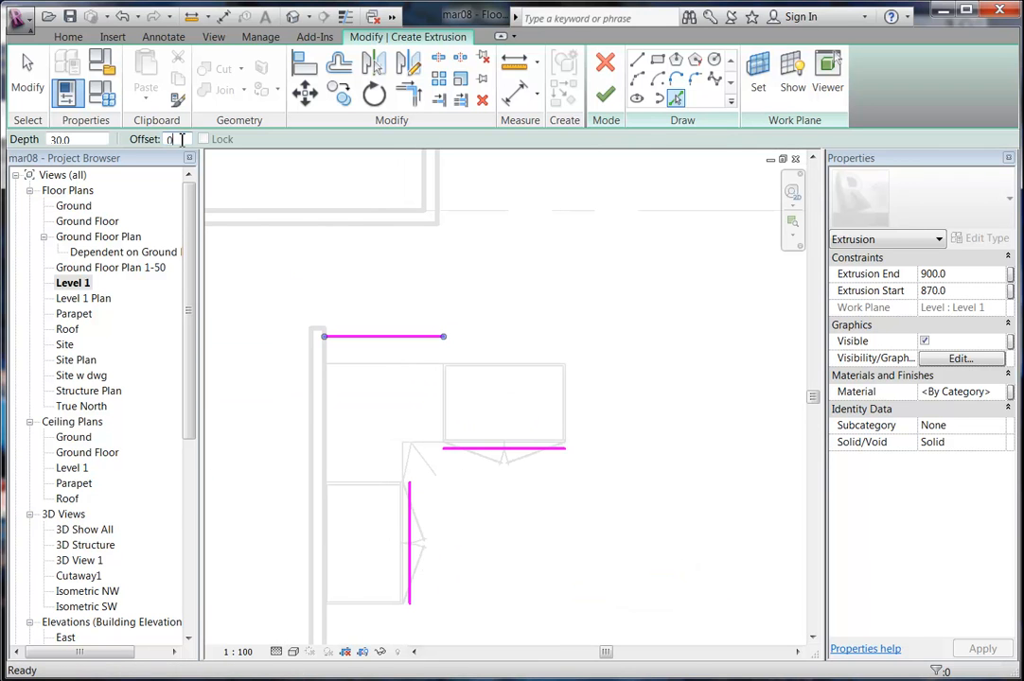
middle_click_drag(409, 446, 327, 326)
scroll(376, 384, "up", 3)
left_click(280, 390)
scroll(333, 346, "down", 5)
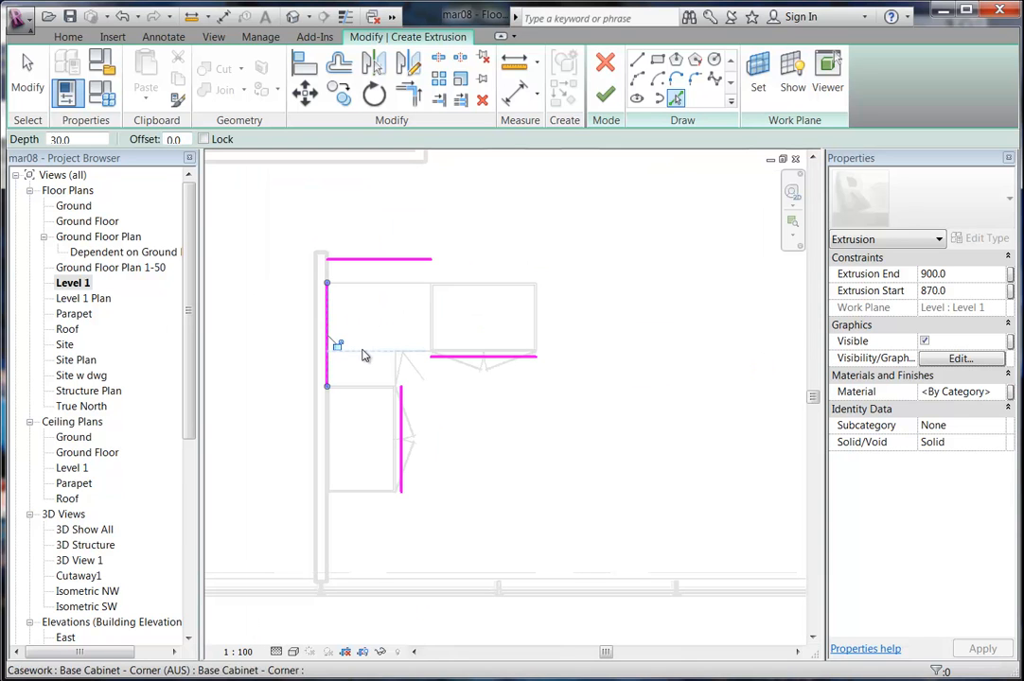
left_click(372, 501)
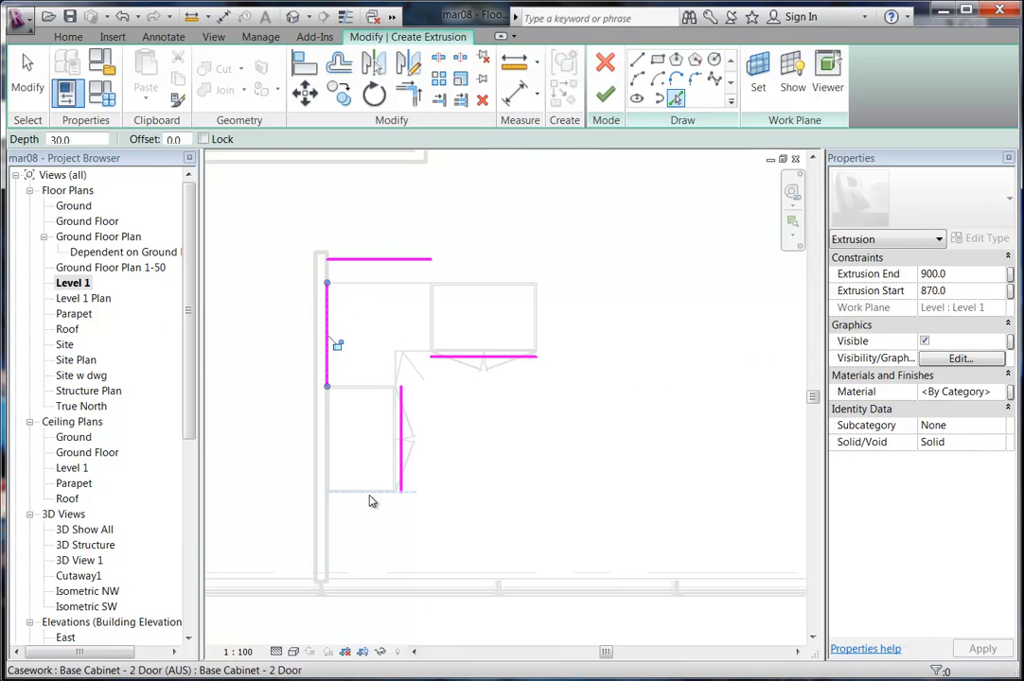
Change the pick offset to 50 and trace a line past the cabinet's right end.
left_click(180, 139)
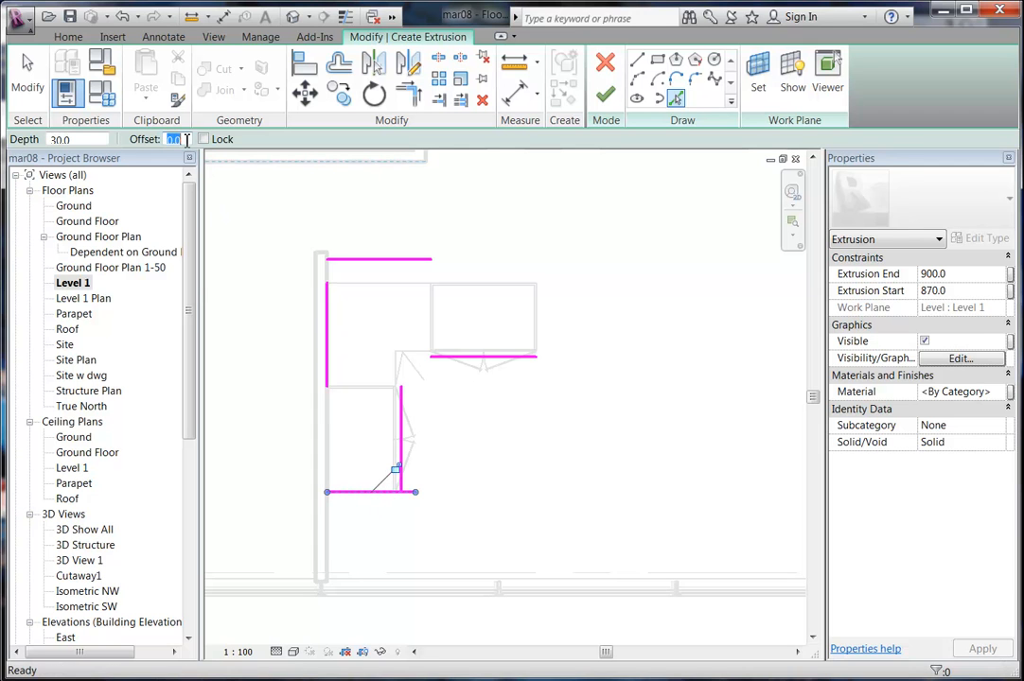
type("50")
key("Return")
scroll(430, 303, "up", 5)
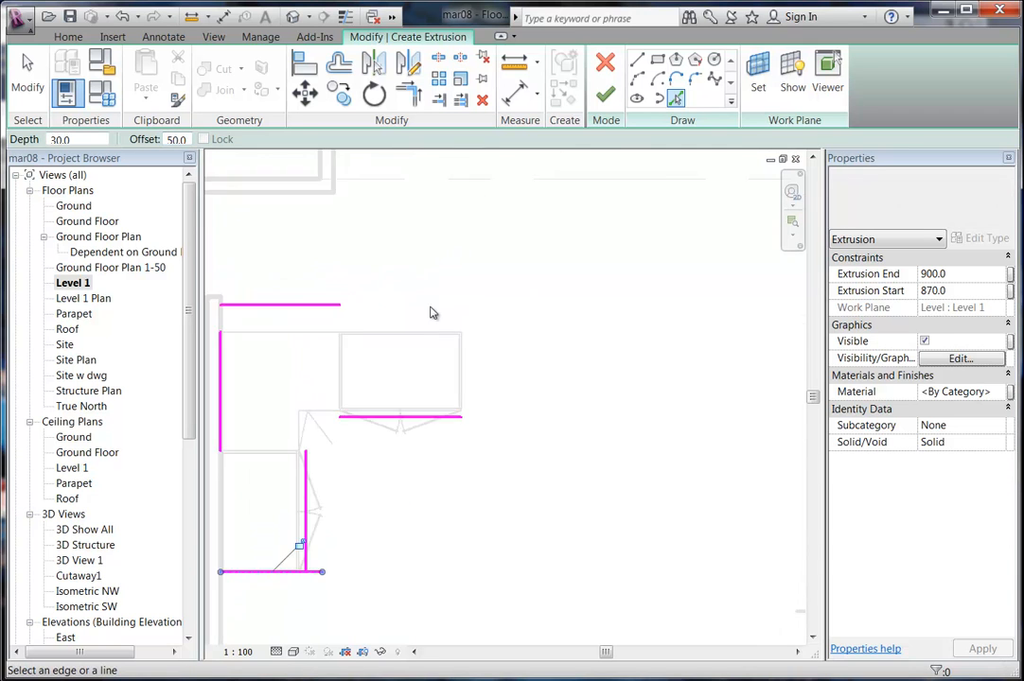
left_click(485, 397)
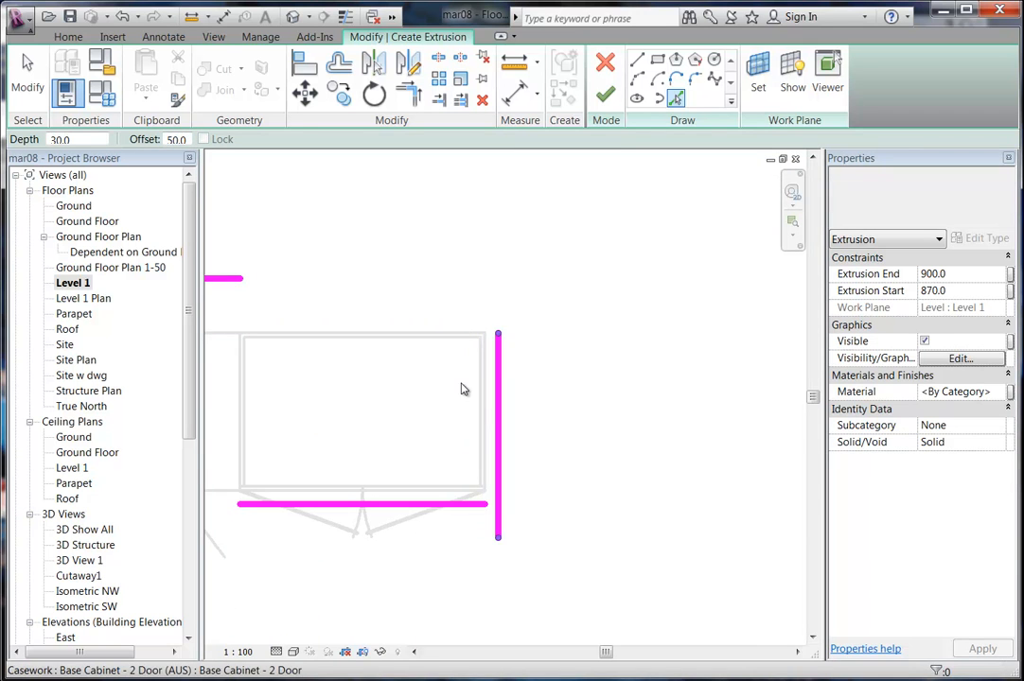
scroll(483, 396, "down", 3)
middle_click_drag(370, 417, 473, 357)
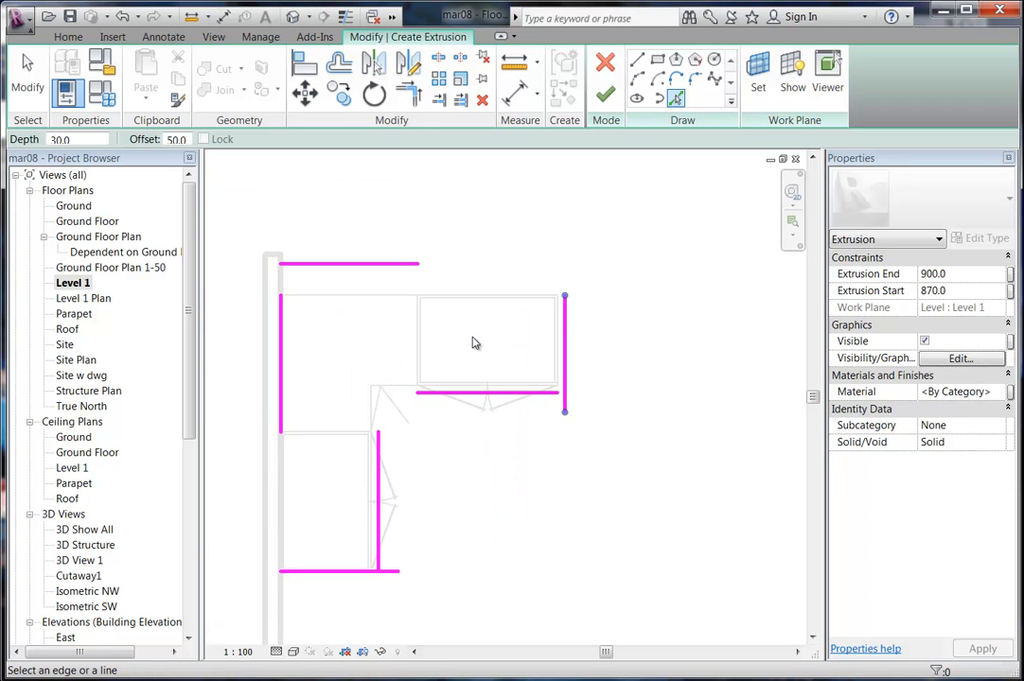
Join the outline's corners with Trim/Extend to Corner to close the L-shaped sketch.
left_click(408, 91)
left_click(331, 264)
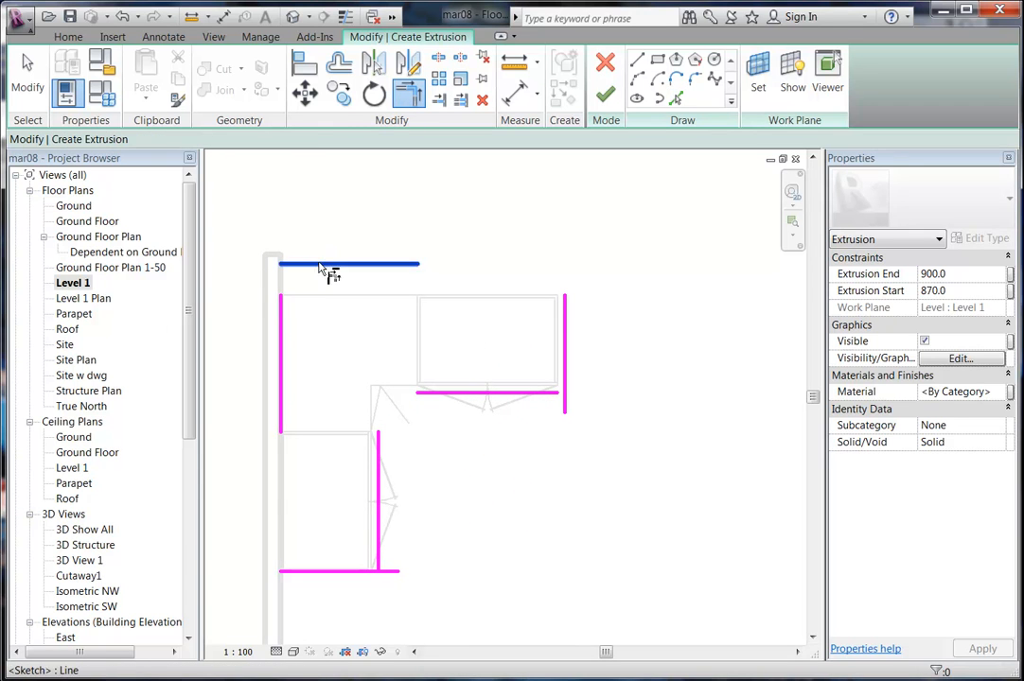
left_click(280, 329)
left_click(329, 572)
left_click(281, 437)
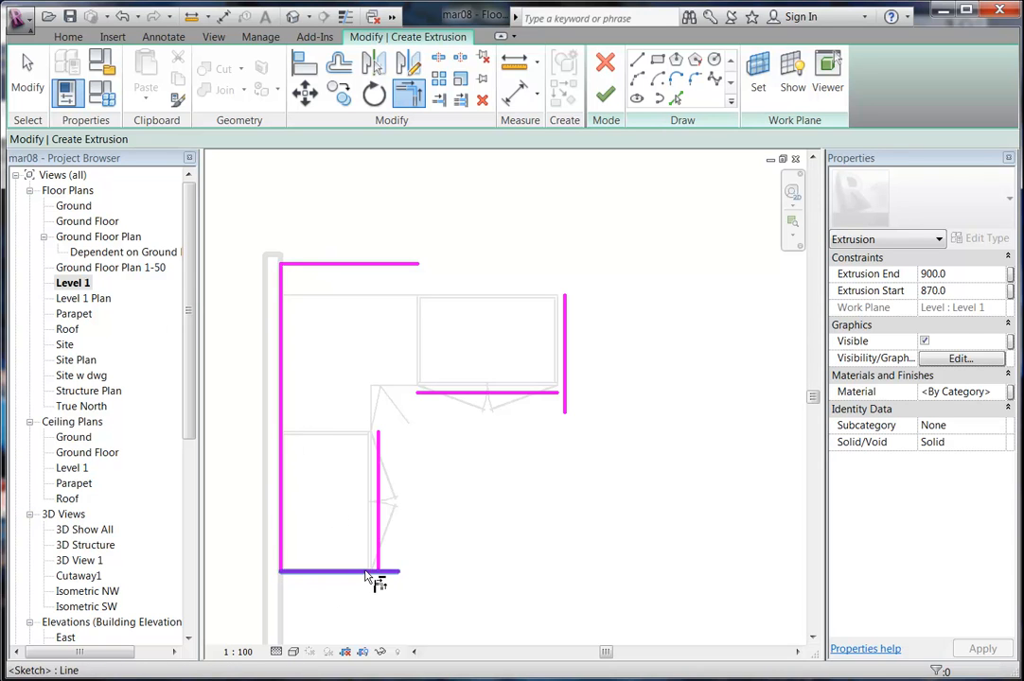
left_click(379, 560)
left_click(469, 396)
left_click(564, 376)
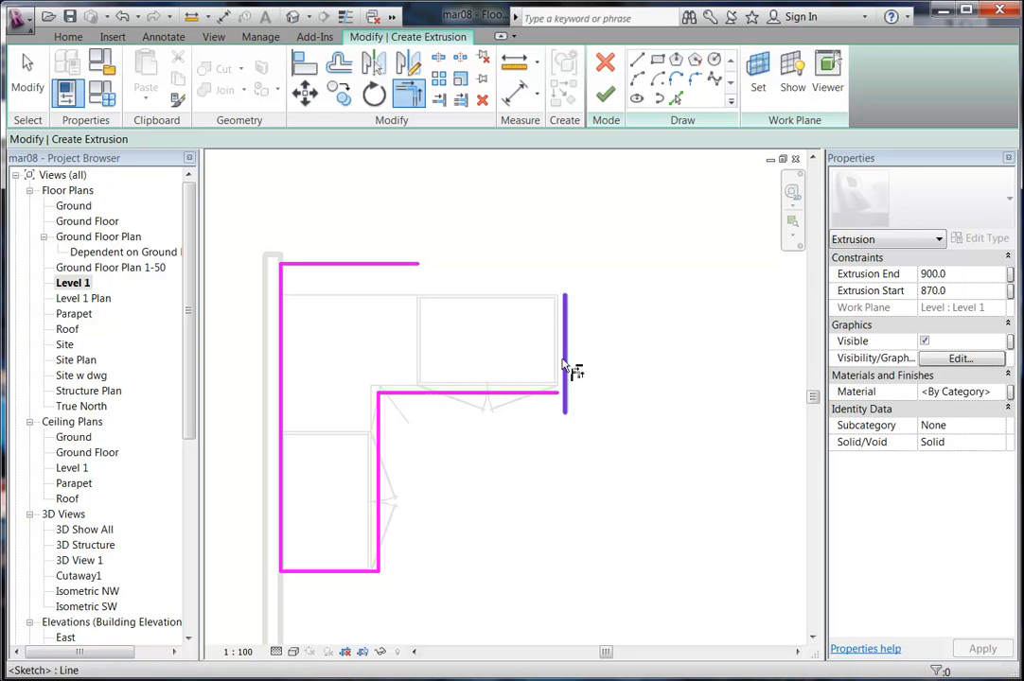
left_click(565, 379)
left_click(547, 393)
left_click(566, 332)
left_click(418, 265)
middle_click_drag(365, 262, 394, 263)
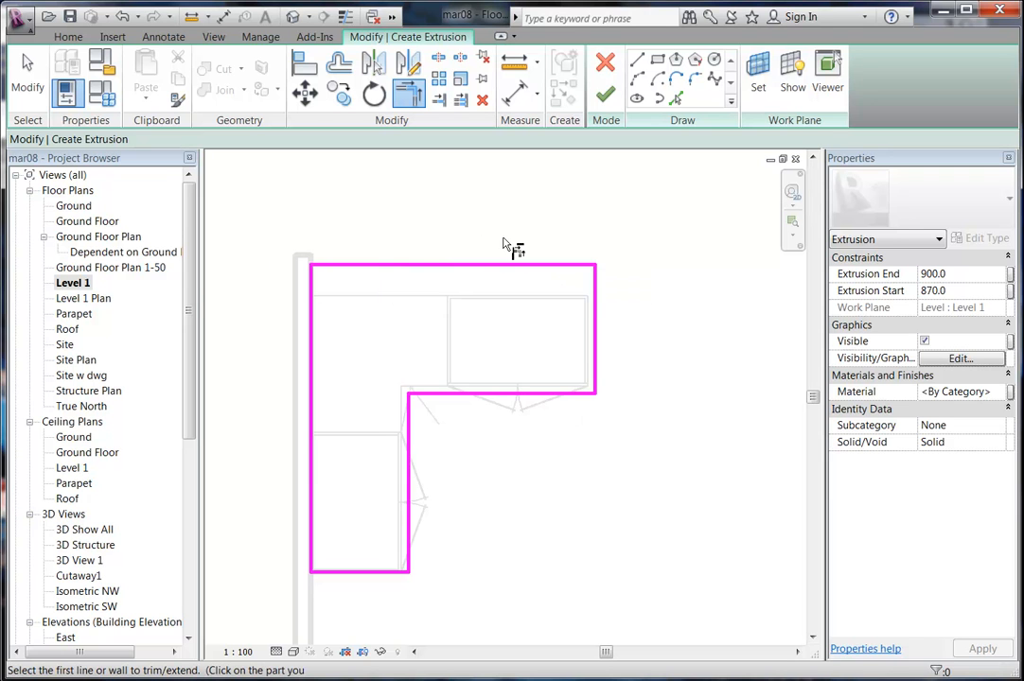
Finish the benchtop sketch and then finish the in-place Kitchen Bench model.
left_click(605, 93)
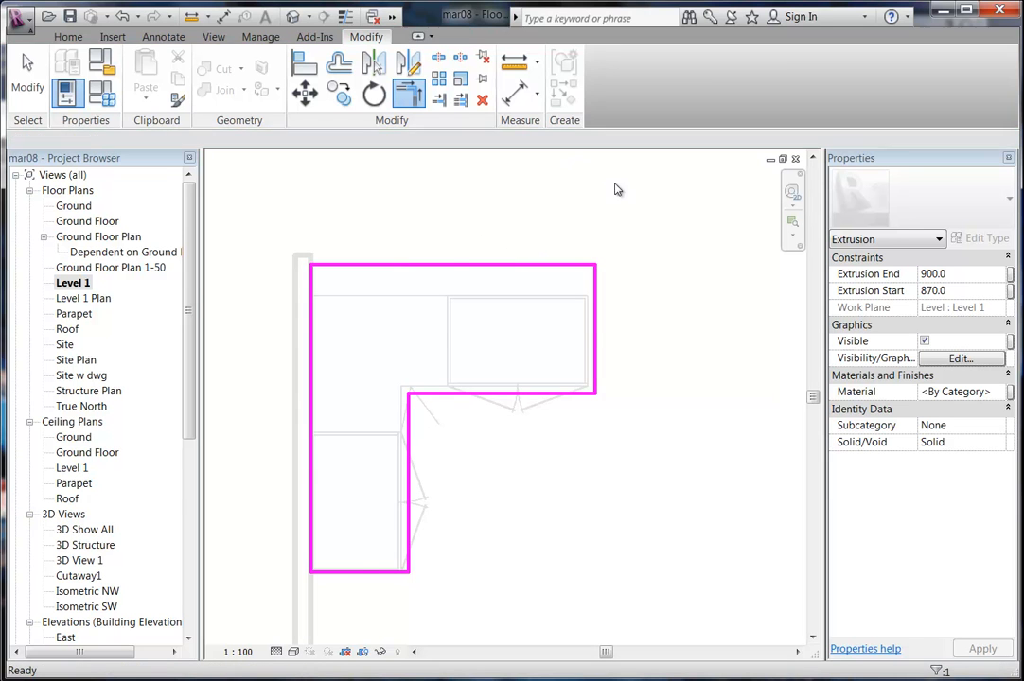
scroll(583, 510, "down", 2)
mouse_move(599, 514)
middle_mouse_down()
mouse_move(484, 481)
mouse_move(494, 526)
middle_mouse_up()
left_click(482, 480)
scroll(476, 475, "down", 1)
middle_click_drag(544, 488, 534, 456)
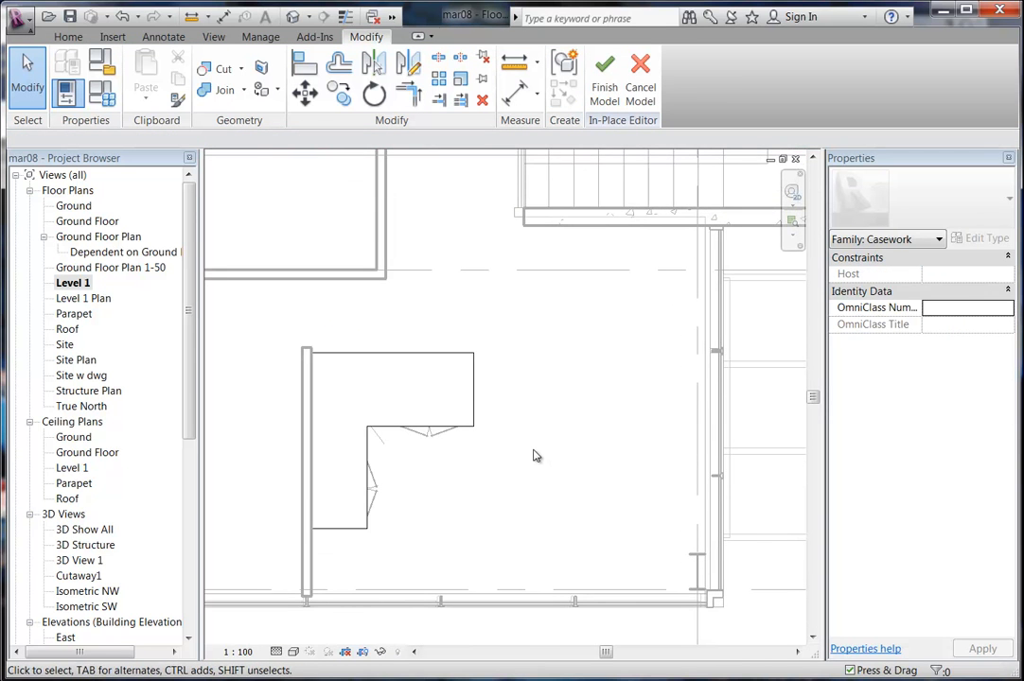
left_click(605, 99)
scroll(549, 450, "down", 2)
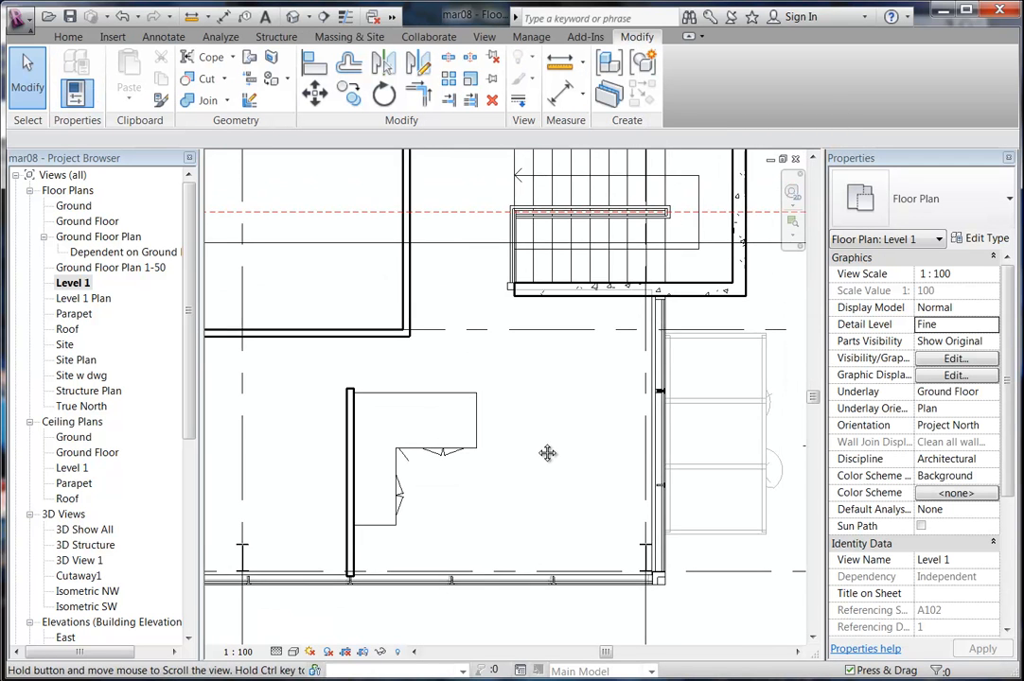
Place a perspective camera with its eye north of the kitchen and target toward the bench.
right_click(496, 408)
left_click(518, 419)
right_click(517, 419)
left_click(545, 431)
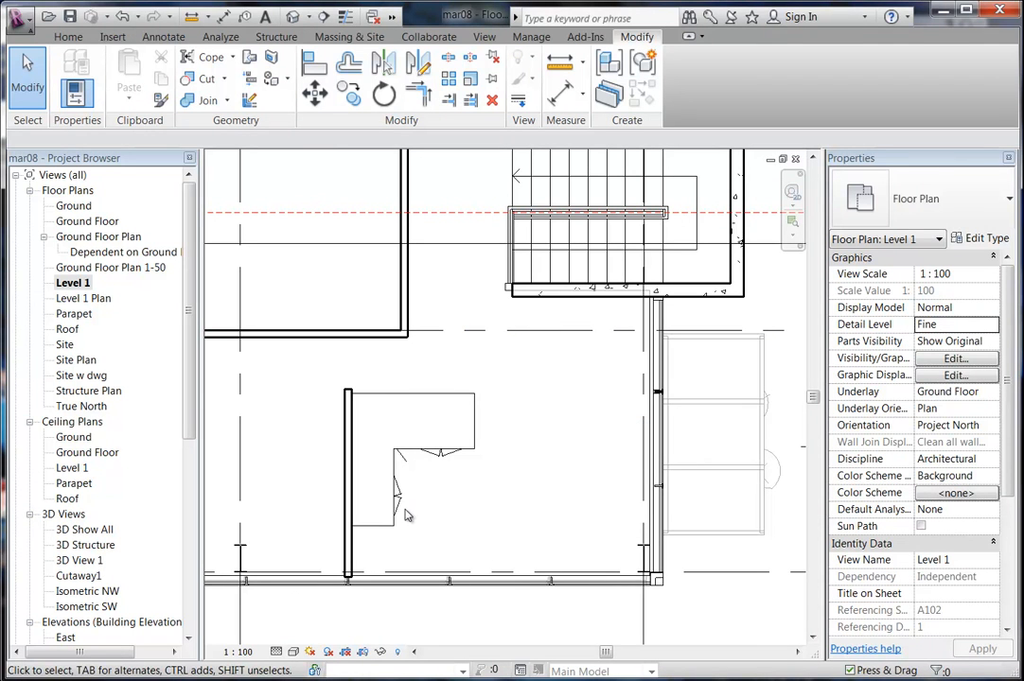
left_click(308, 21)
left_click(318, 57)
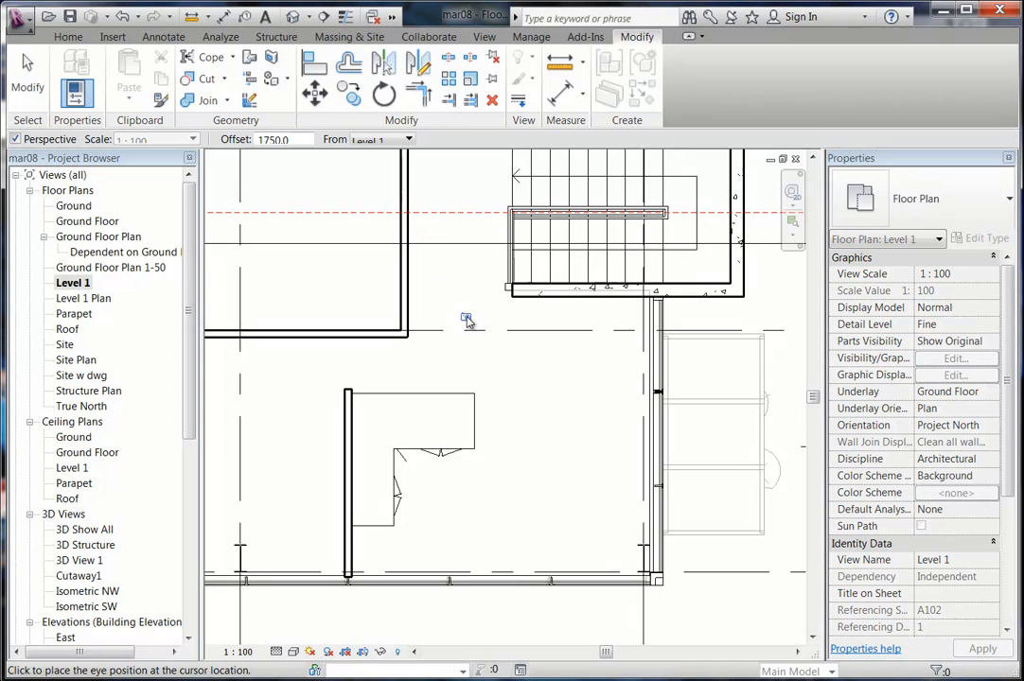
left_click(491, 229)
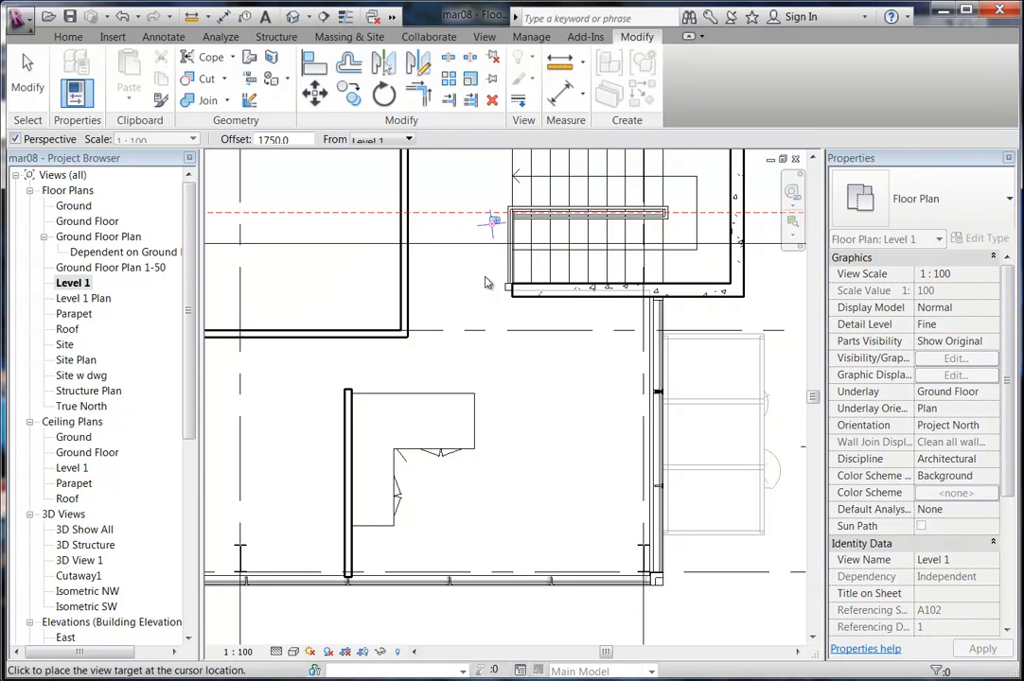
scroll(487, 227, "down", 3)
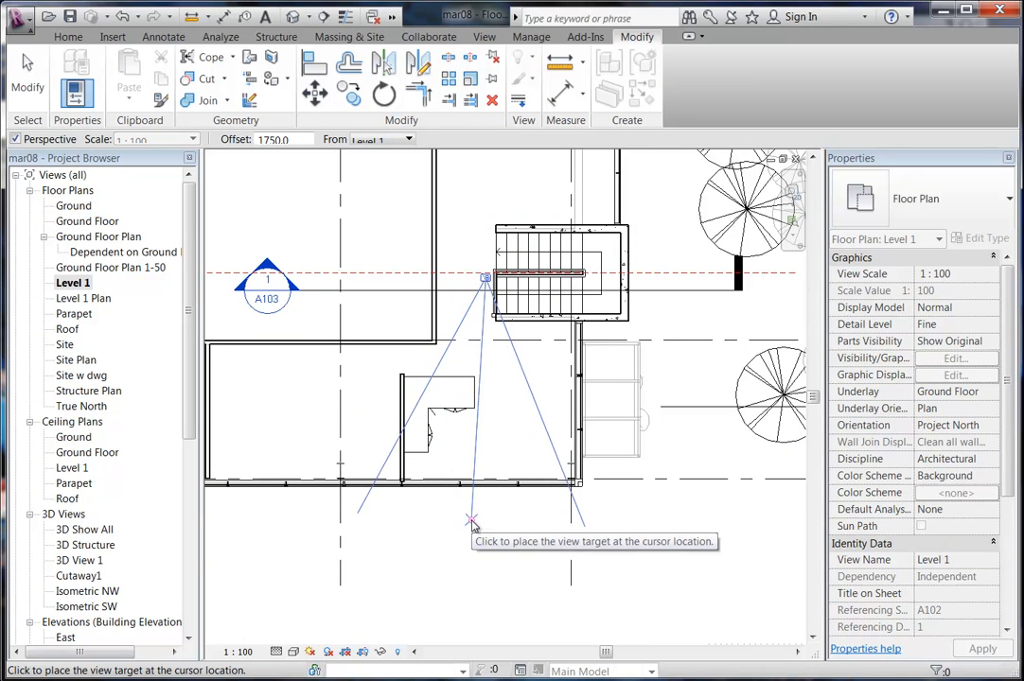
left_click(473, 531)
Widen the 3D View 2 crop boundary left, right and downward, then reopen Level 1.
scroll(445, 483, "down", 3)
scroll(430, 509, "up", 2)
left_click_drag(290, 443, 261, 444)
left_click_drag(650, 443, 697, 441)
middle_click_drag(549, 468, 584, 395)
left_click_drag(512, 508, 510, 584)
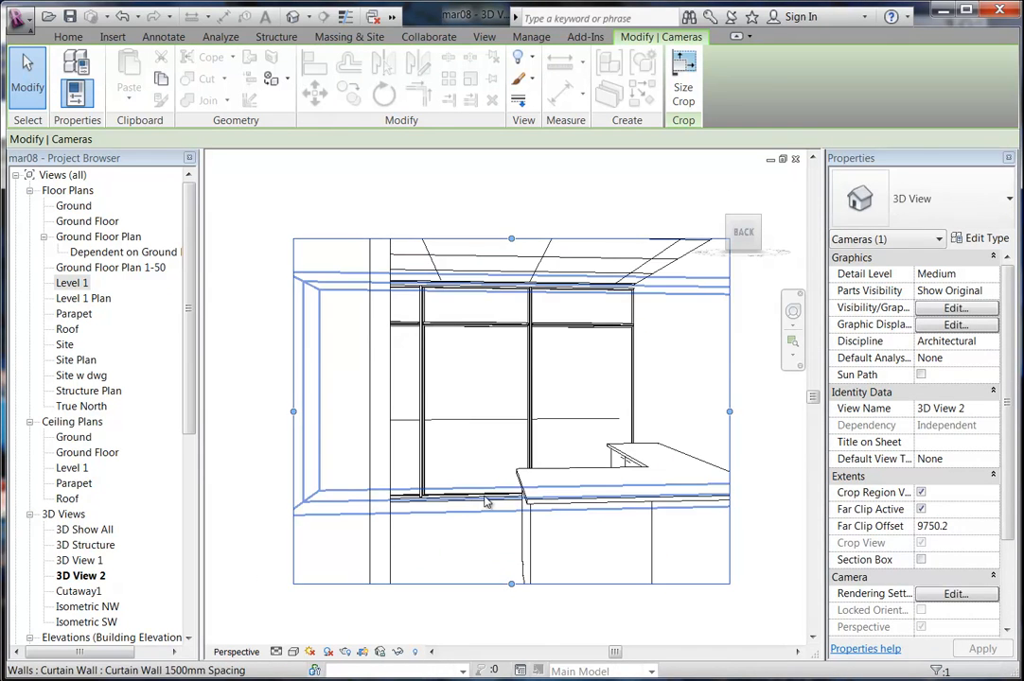
scroll(473, 542, "down", 3)
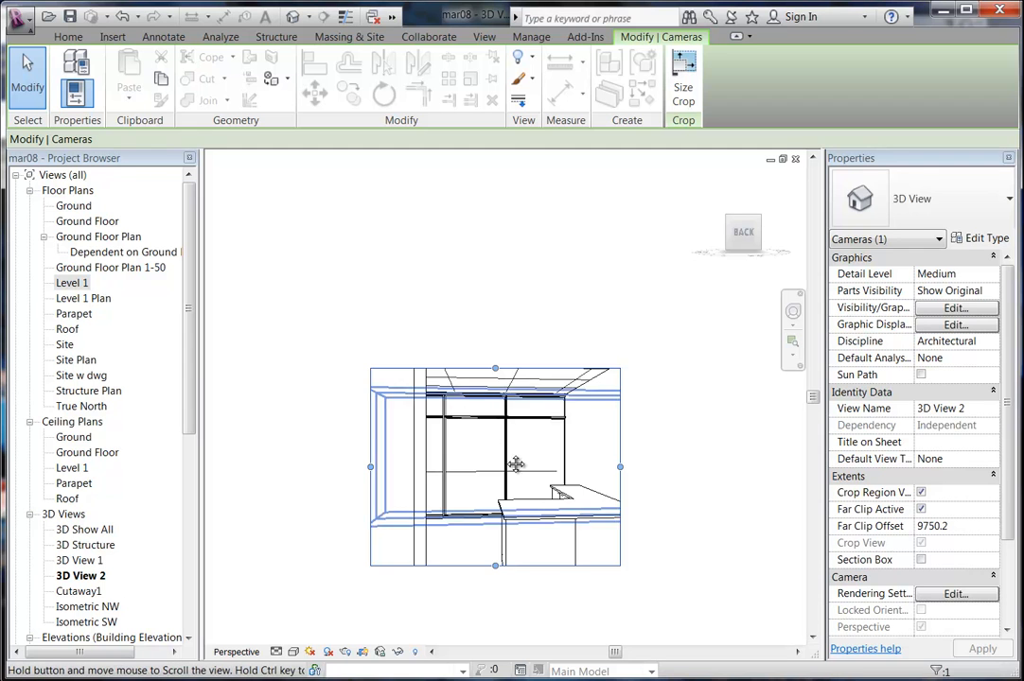
scroll(502, 473, "up", 2)
key("Escape")
scroll(424, 540, "up", 3)
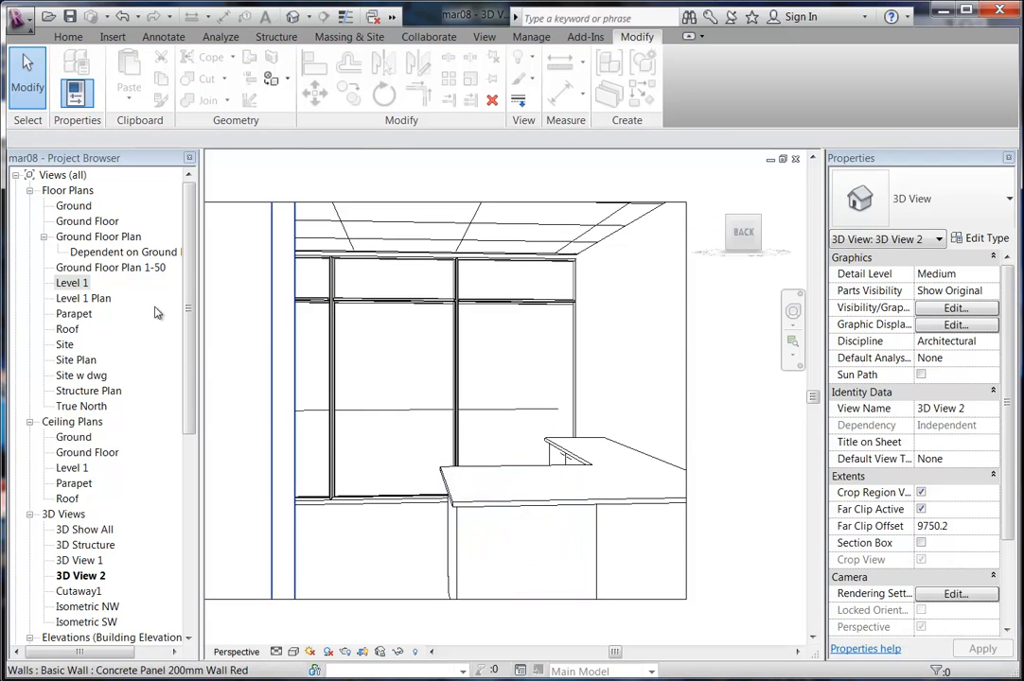
double_click(86, 280)
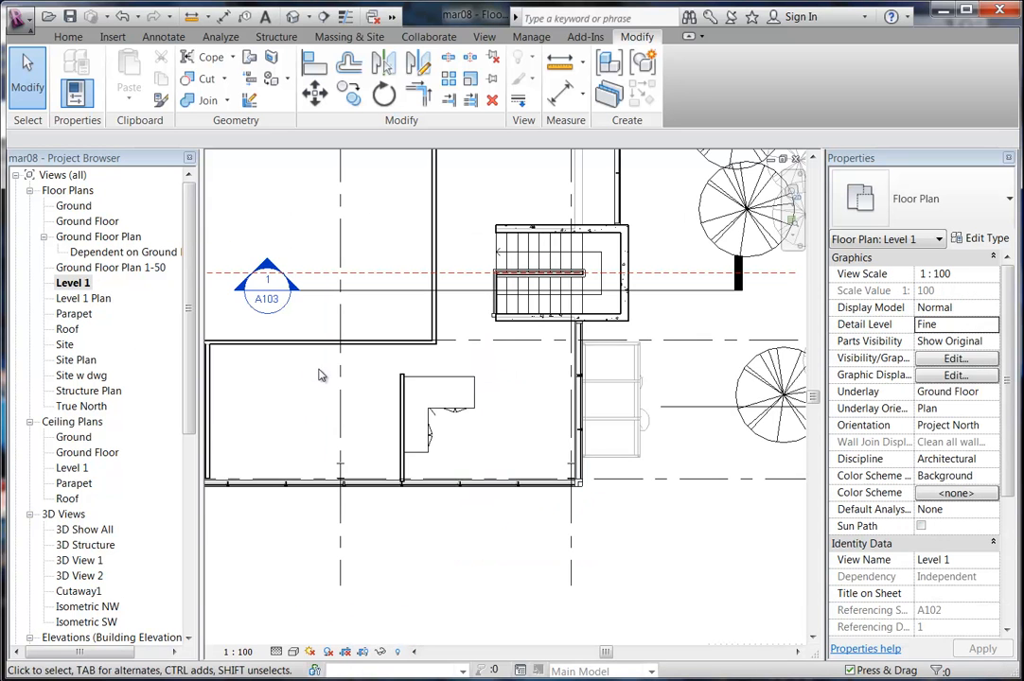
scroll(420, 451, "up", 5)
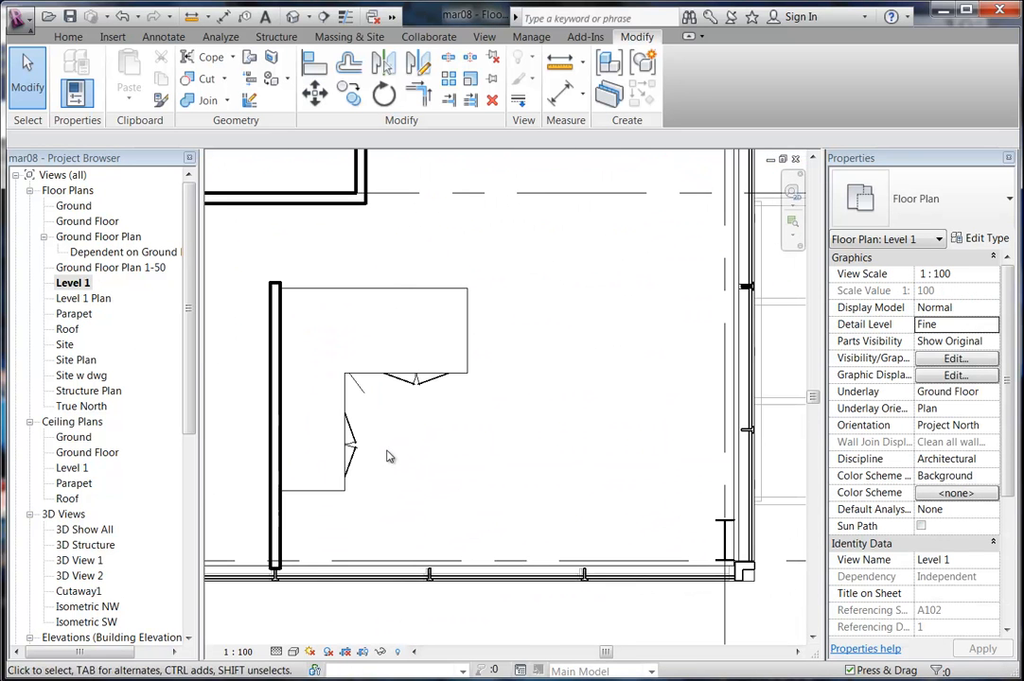
left_click(331, 488)
scroll(373, 498, "up", 2)
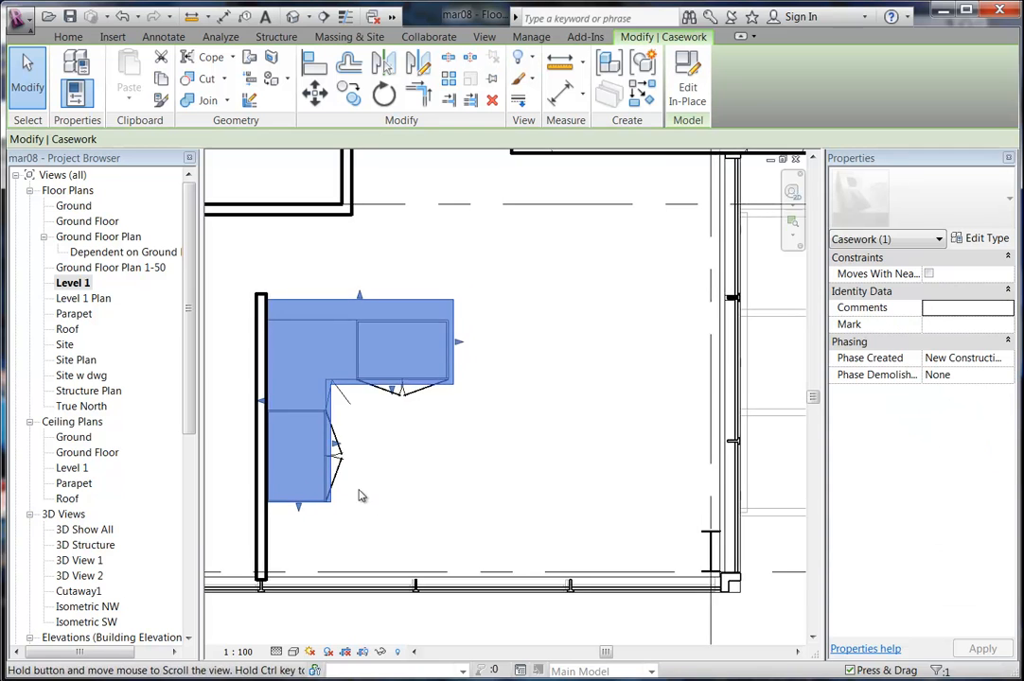
middle_click_drag(373, 495, 416, 489)
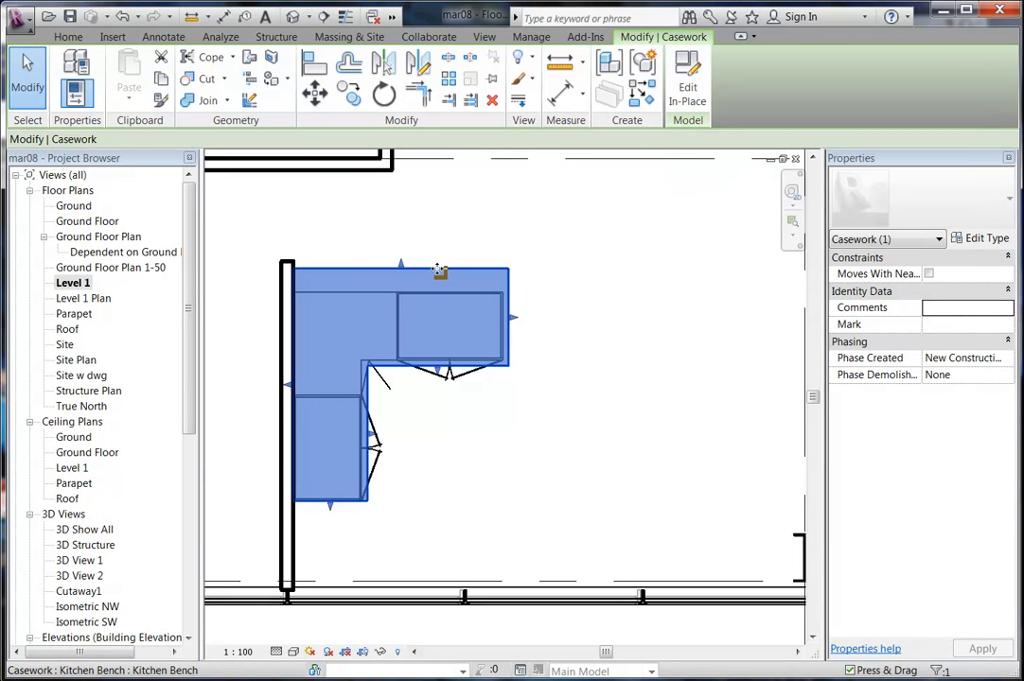
left_click(315, 92)
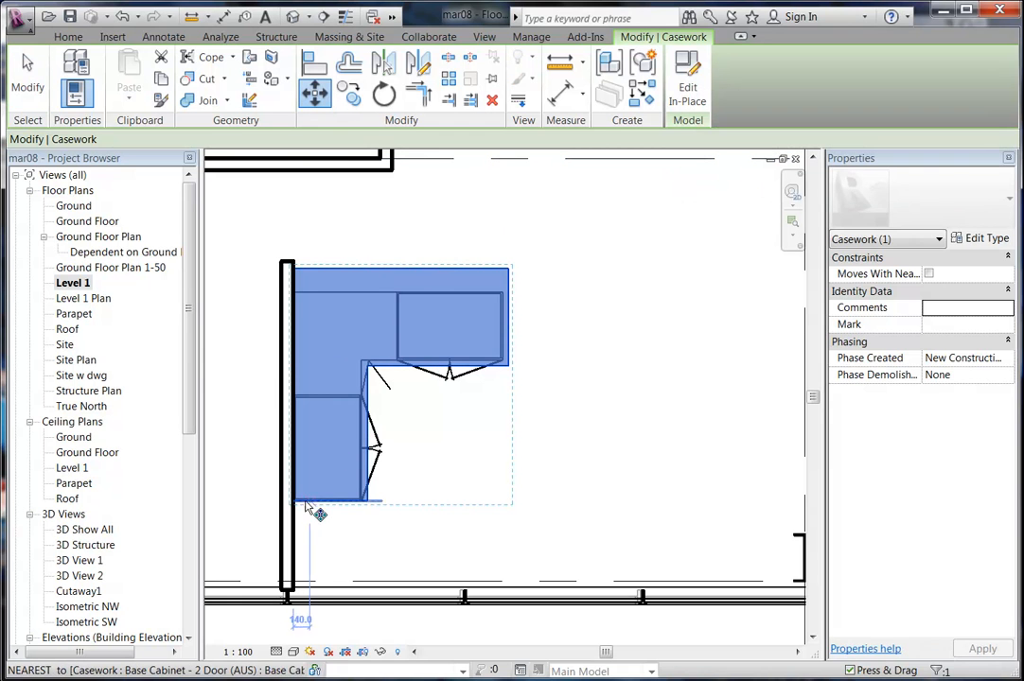
left_click(309, 503)
left_click(500, 440)
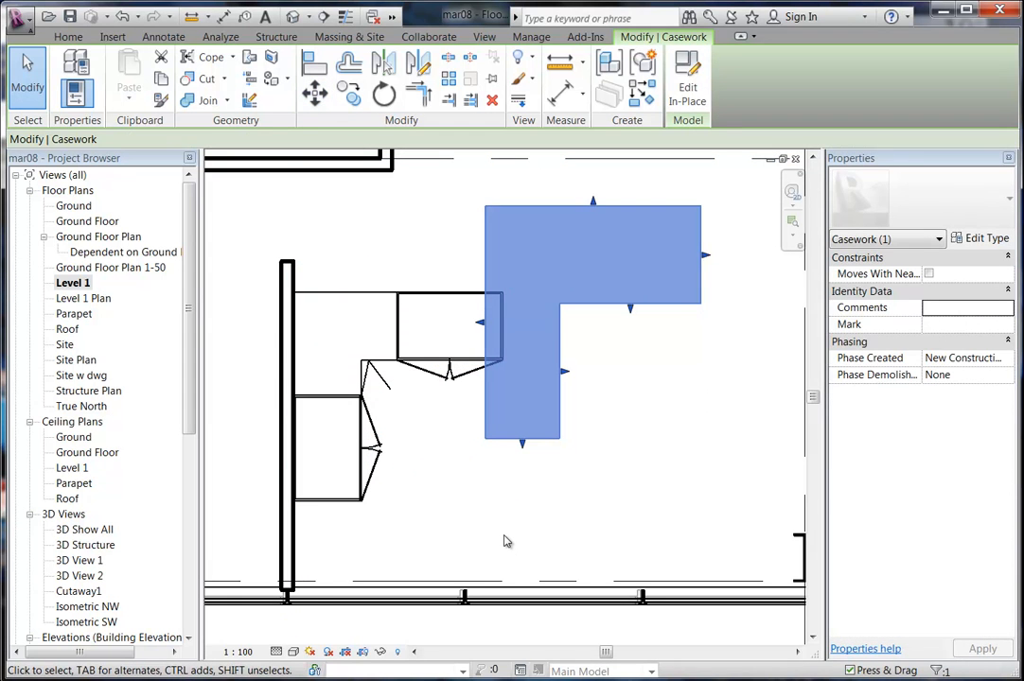
left_click(506, 541)
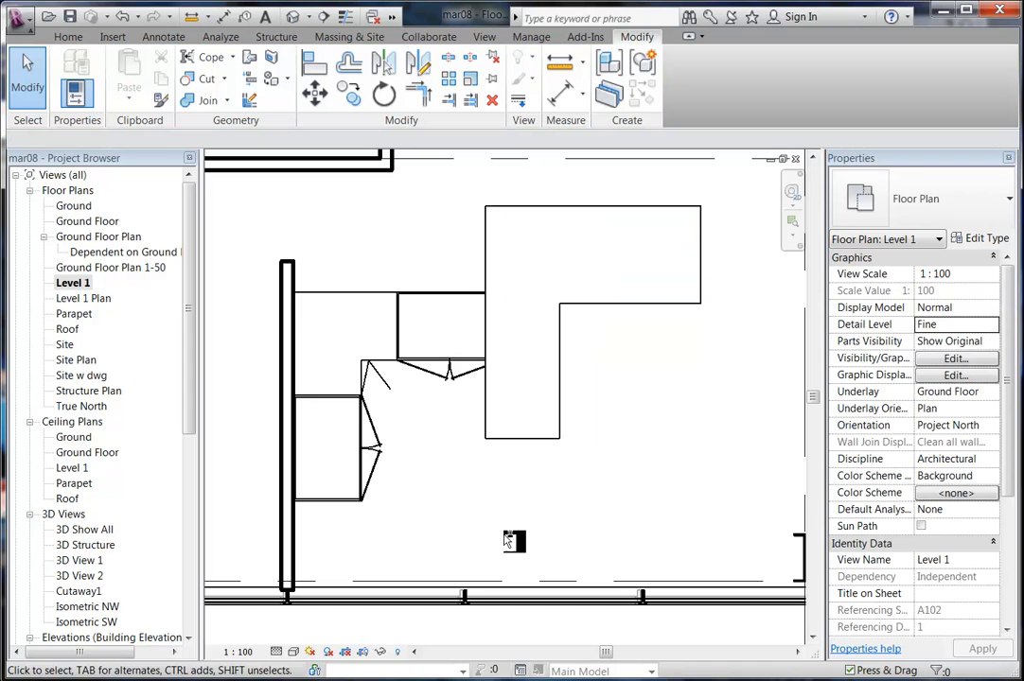
key("ctrl+z")
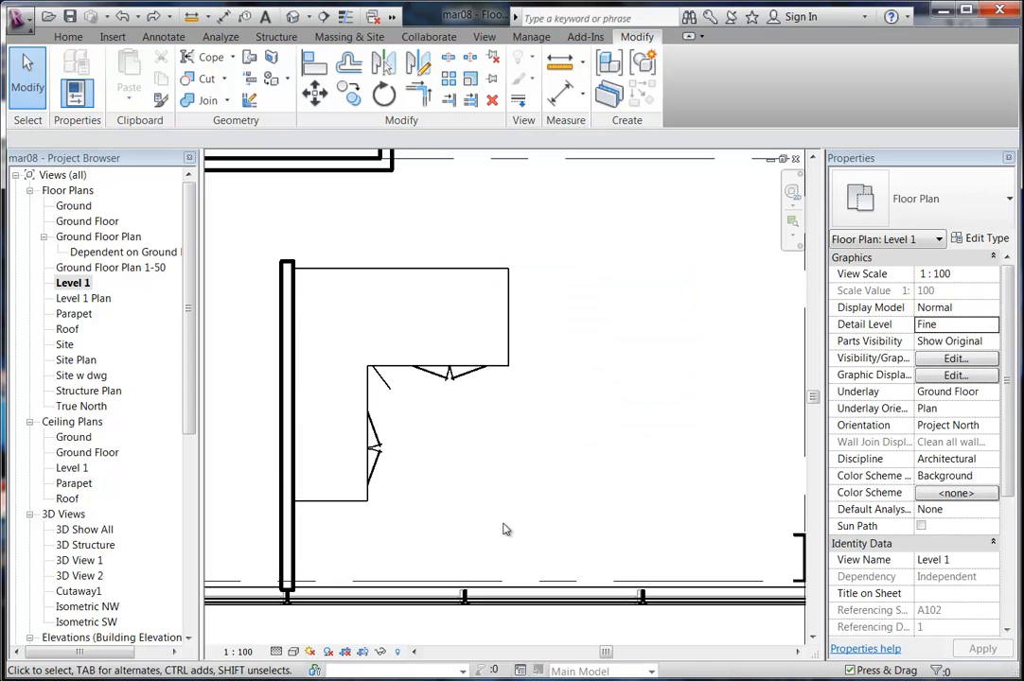
left_click(425, 275)
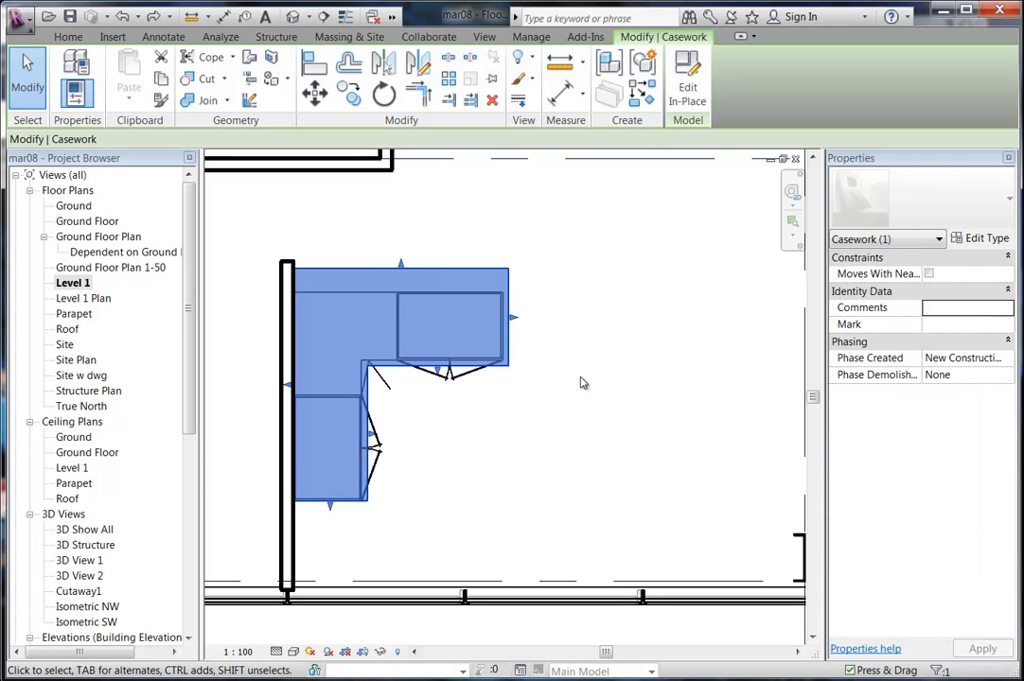
Edit the bench in place and mirror-copy the benchtop extrusion about a drawn horizontal axis.
left_click(689, 90)
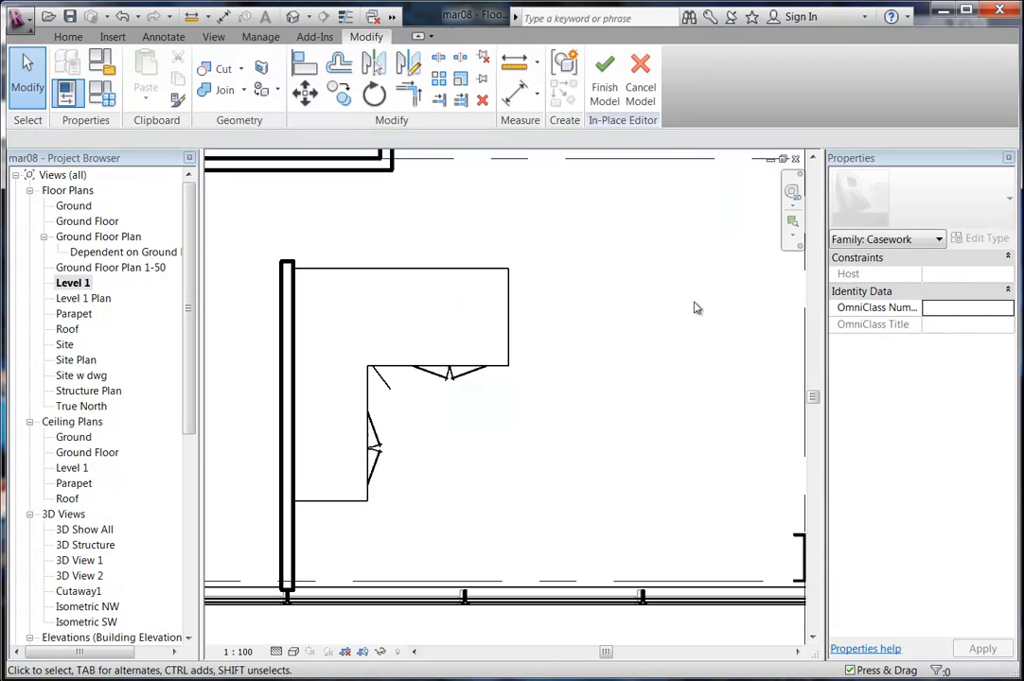
left_click(509, 318)
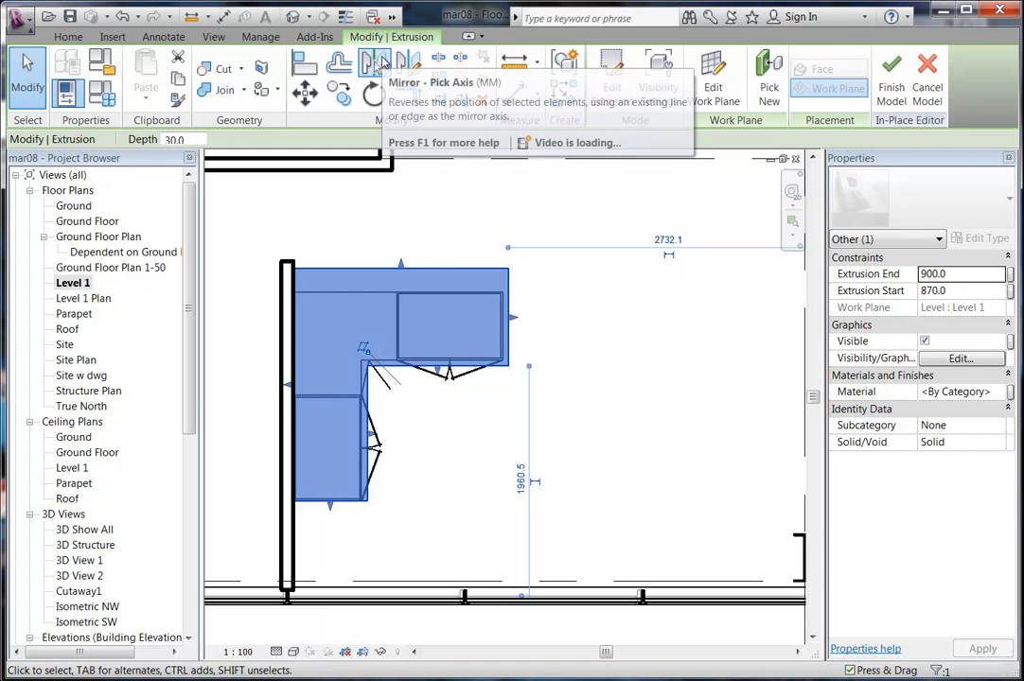
left_click(379, 63)
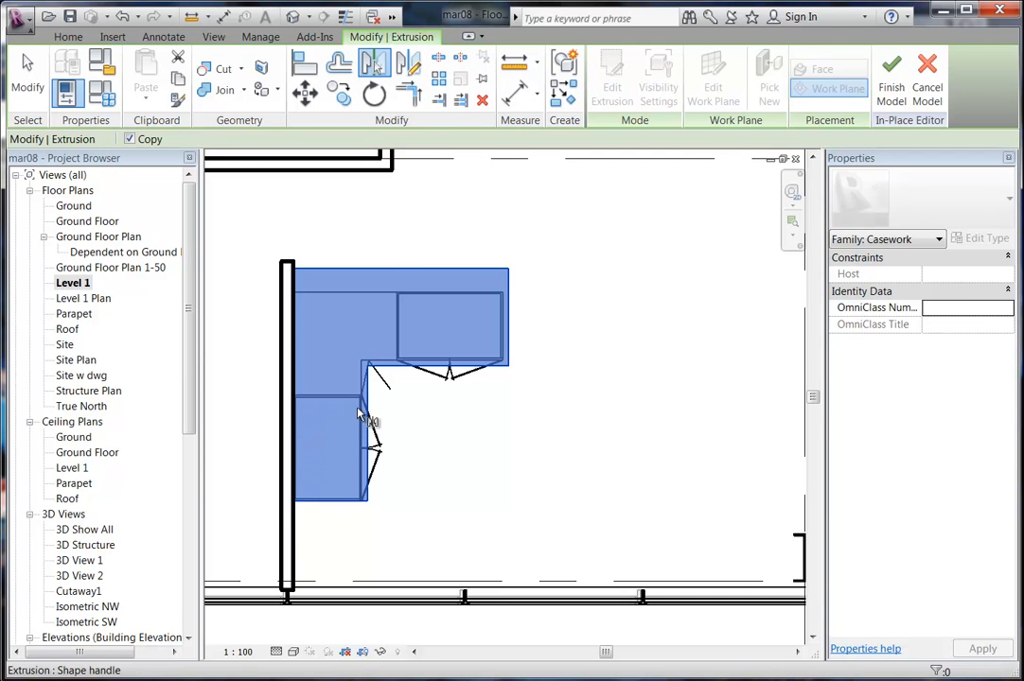
scroll(335, 406, "up", 3)
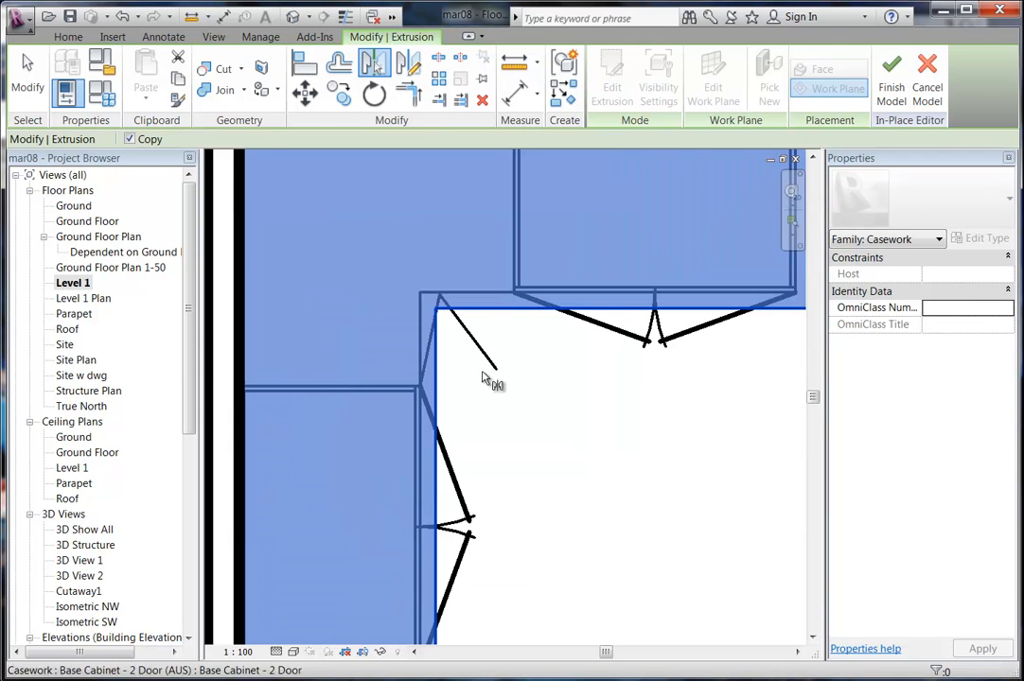
scroll(492, 402, "down", 3)
key("Escape")
left_click(411, 62)
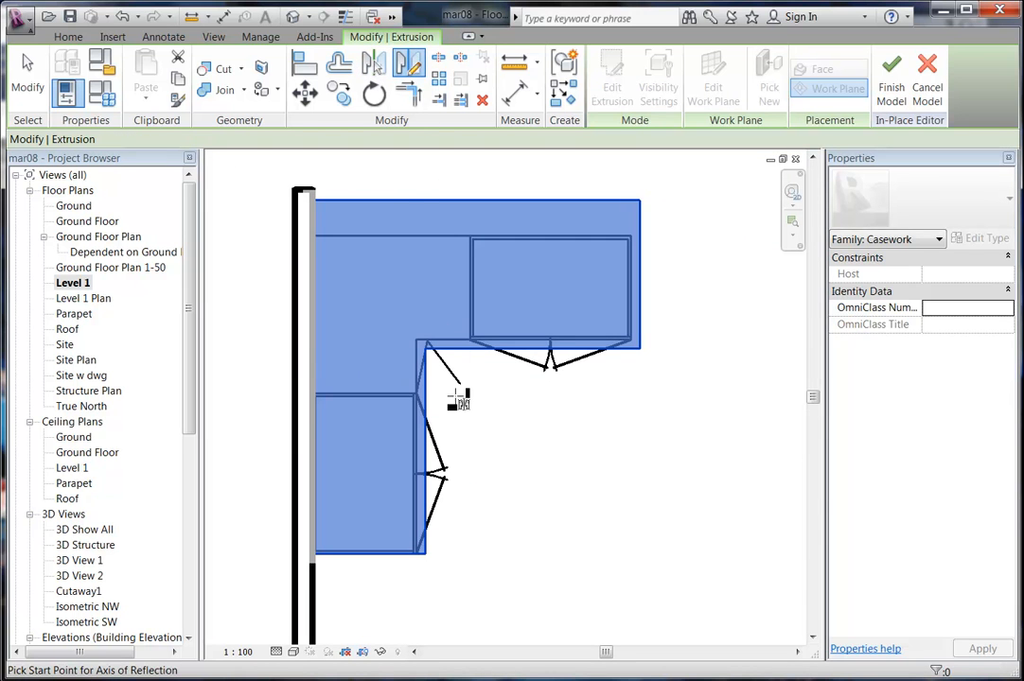
left_click(308, 413)
left_click(549, 414)
middle_click_drag(554, 439, 554, 338)
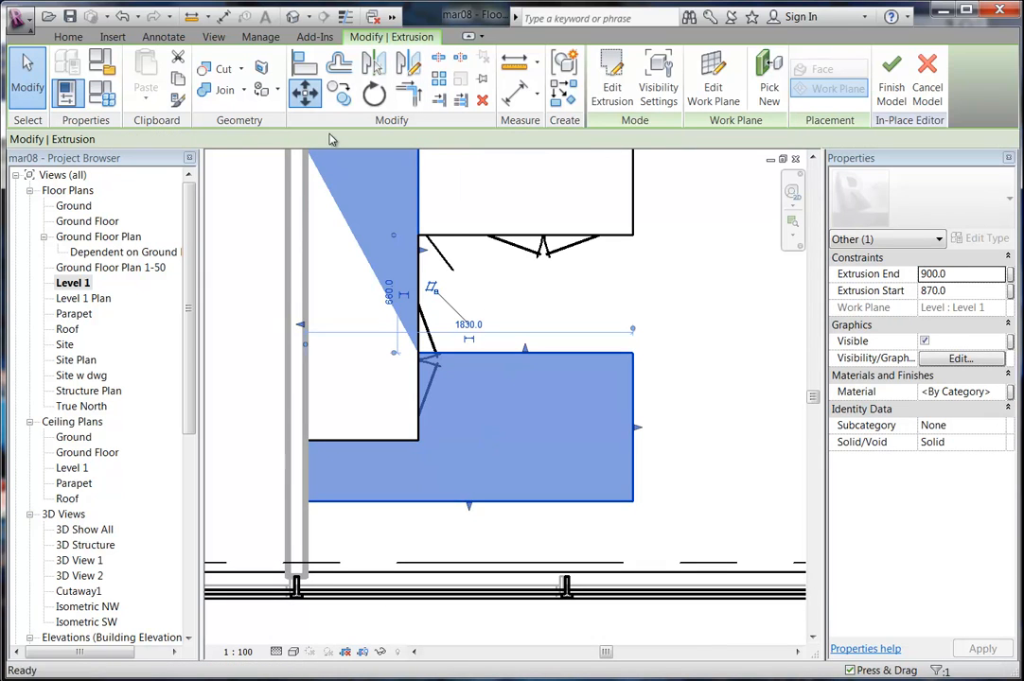
Move the mirrored benchtop copy down near the bottom wall and select it.
left_click(304, 91)
scroll(576, 467, "up", 3)
left_click(595, 469)
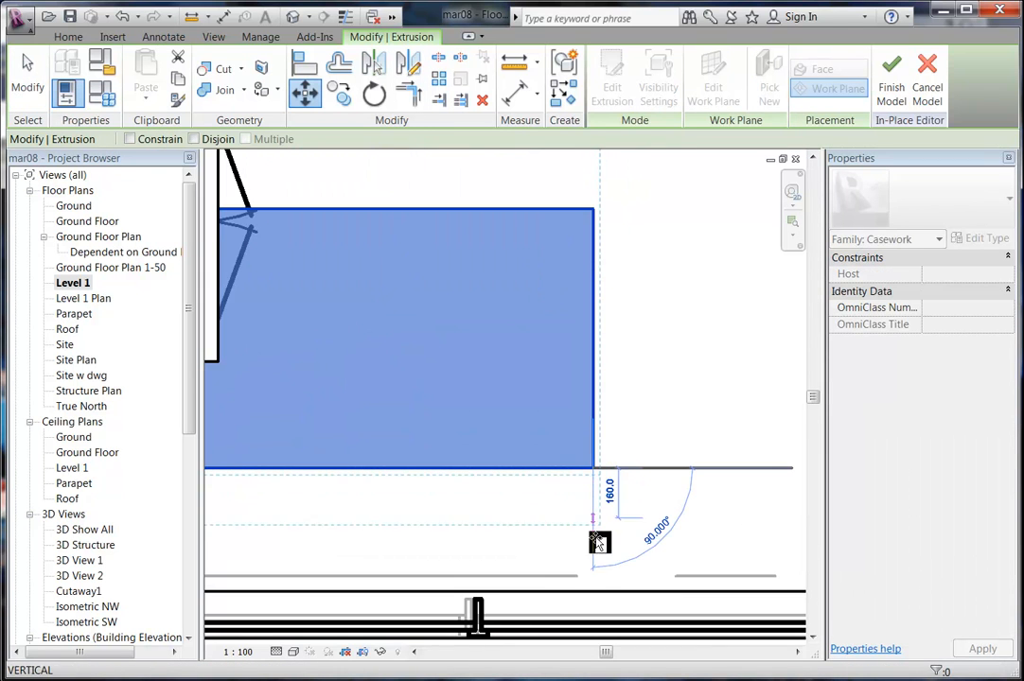
left_click(594, 591)
scroll(511, 434, "down", 3)
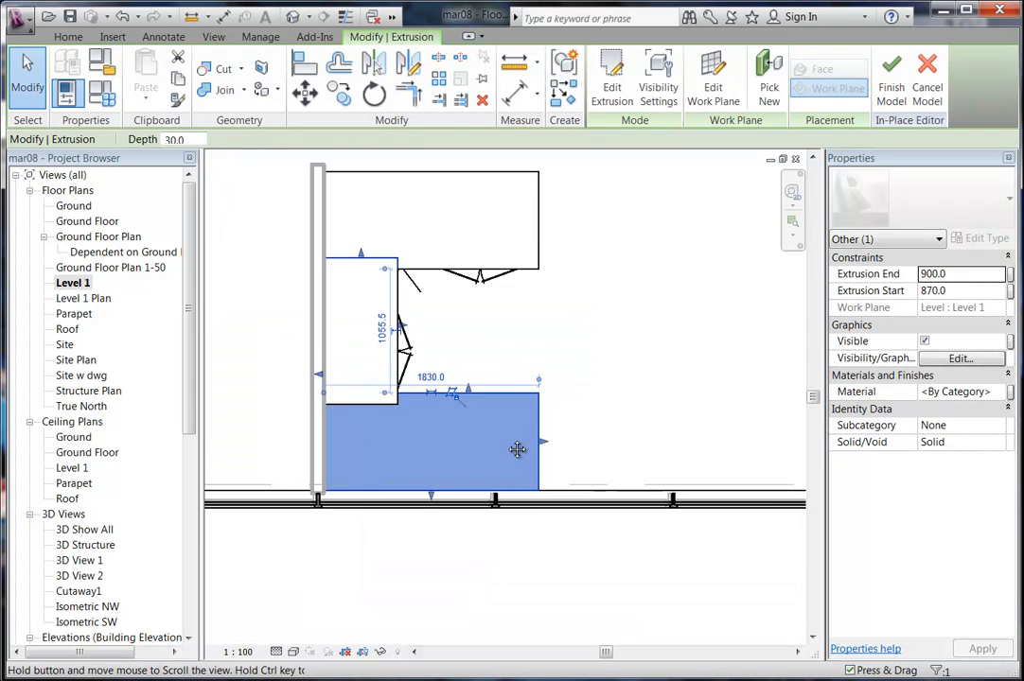
left_click(518, 475)
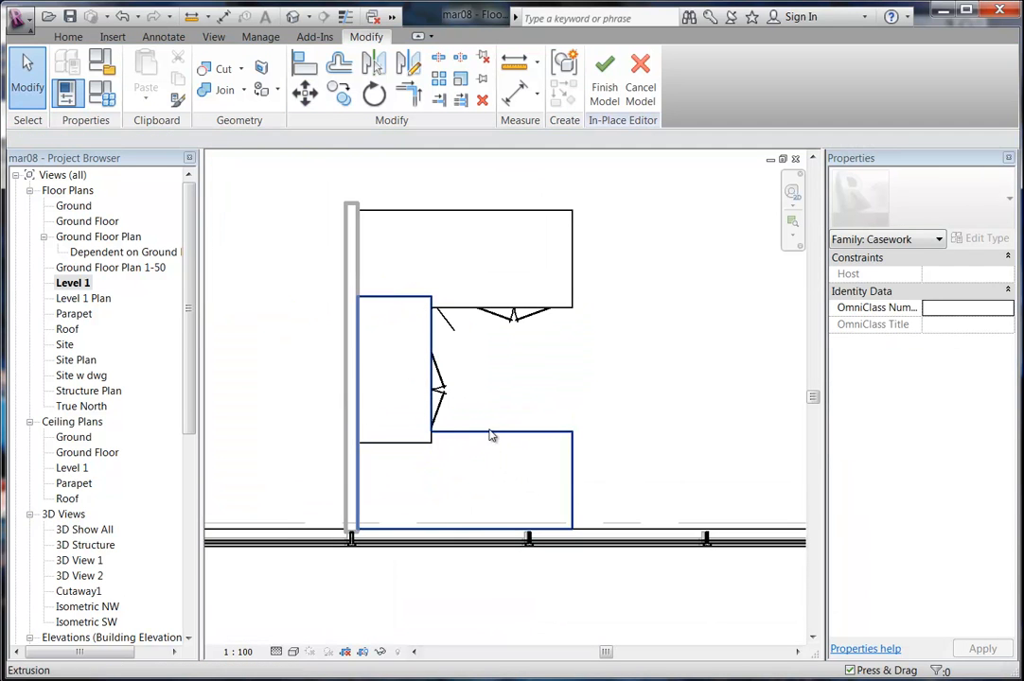
left_click(463, 471)
scroll(462, 473, "up", 2)
In the lower benchtop's sketch, set the distance below the 1200 edge to 630.
left_click(612, 81)
left_click(411, 369)
middle_click_drag(421, 445, 392, 456)
left_click(422, 421)
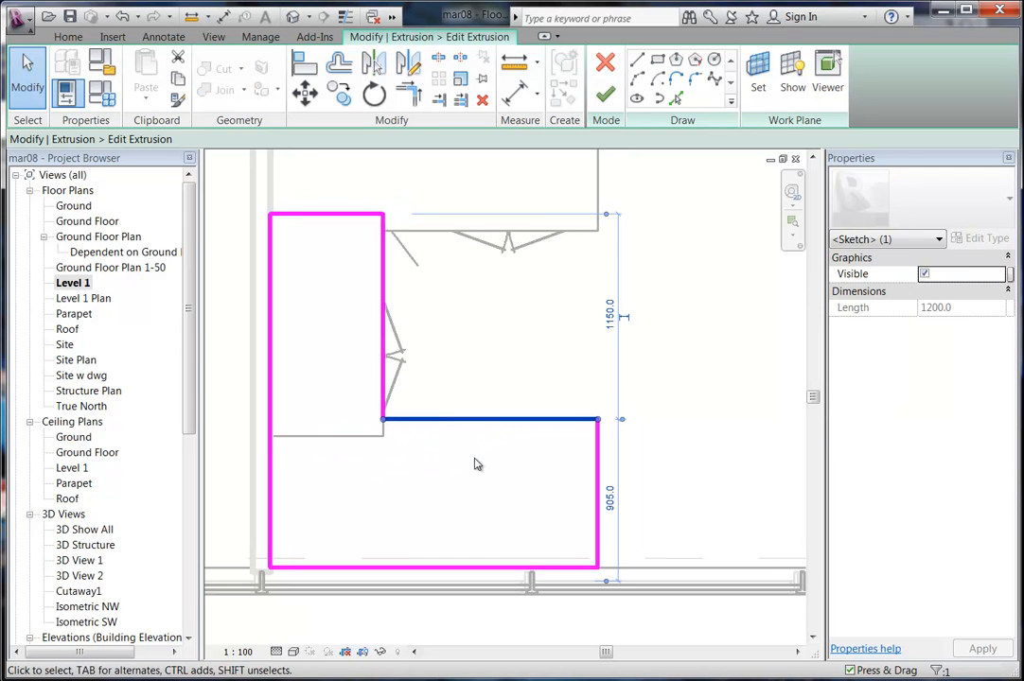
left_click(610, 496)
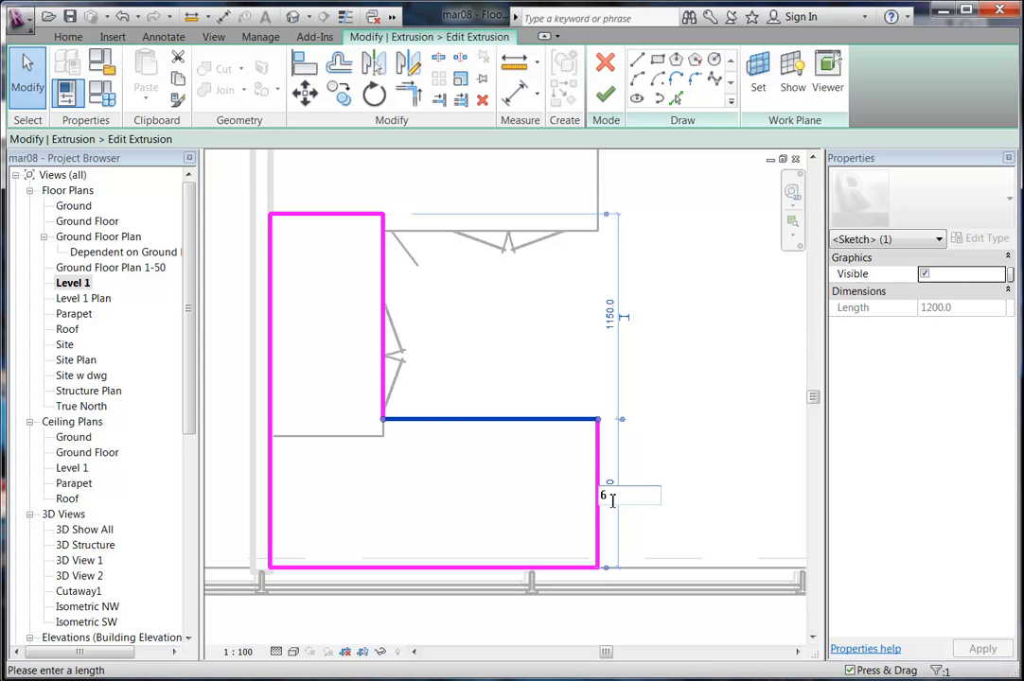
key("Return")
left_click(560, 364)
scroll(517, 361, "down", 2)
middle_click_drag(521, 381, 481, 463)
scroll(479, 462, "up", 1)
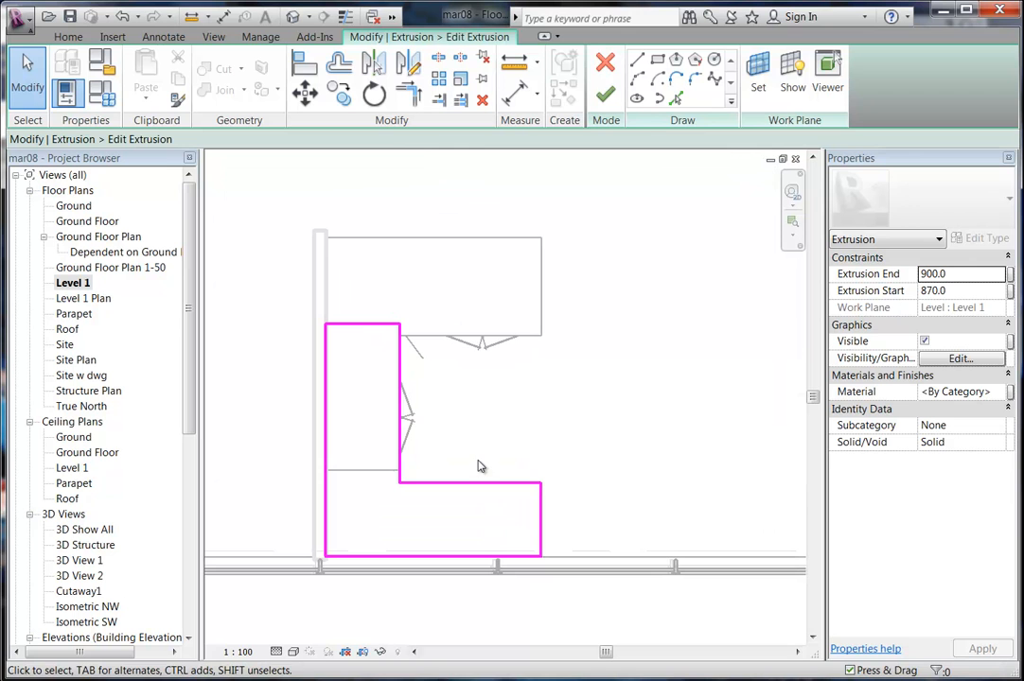
Finish the sketch and bench model, then slide the base cabinet against the wall.
left_click(605, 93)
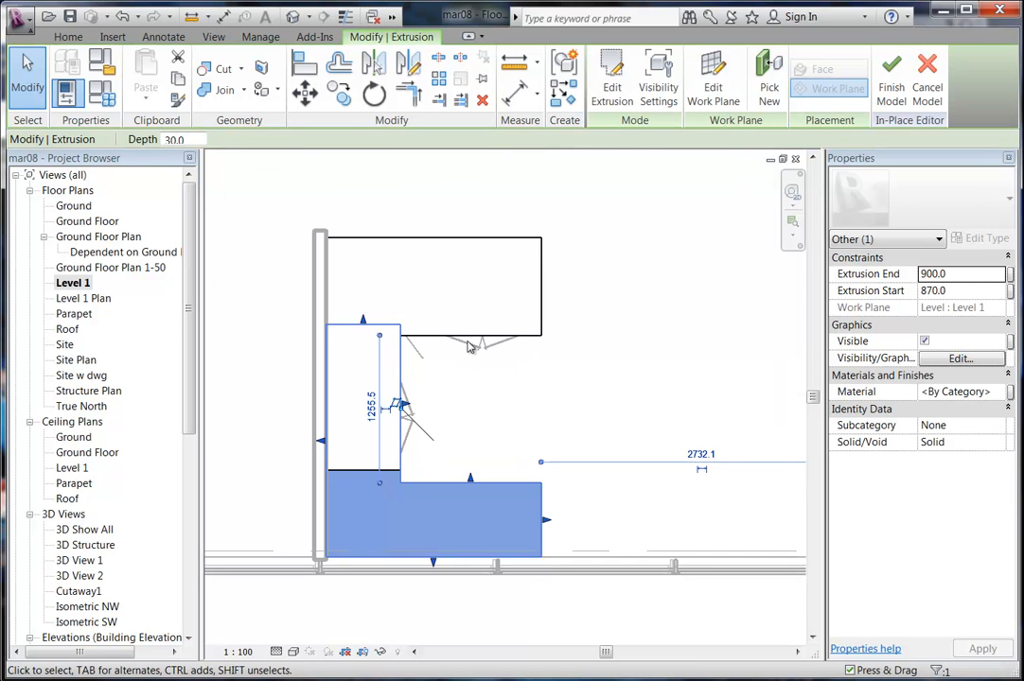
left_click(887, 92)
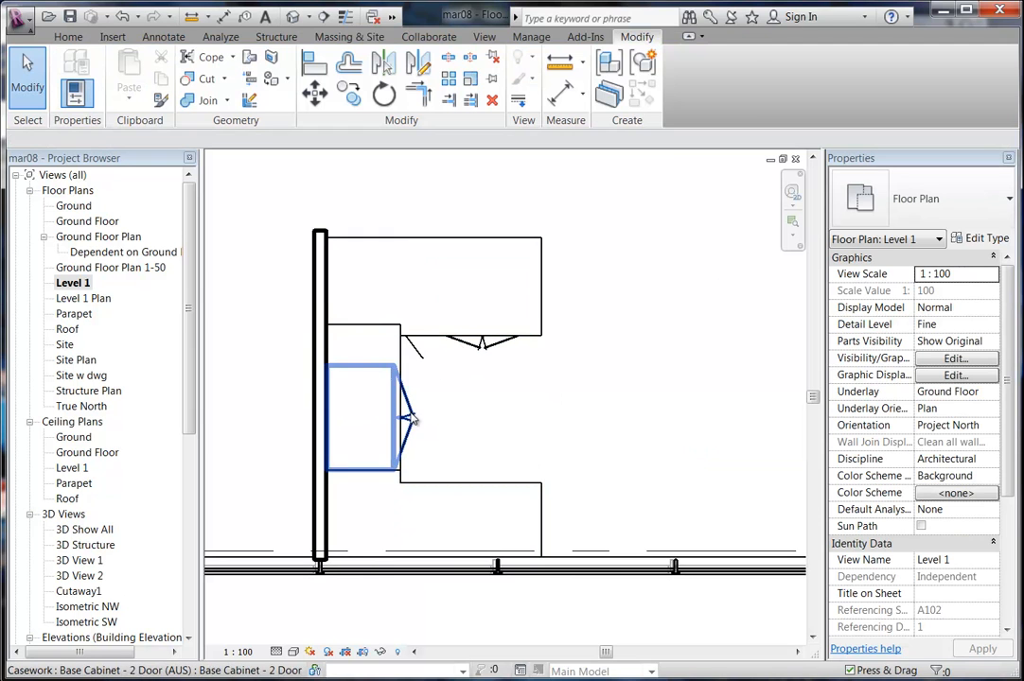
left_click_drag(423, 416, 423, 350)
Reopen the Kitchen Bench in place and finish the in-place edit.
left_click(462, 339, "ctrl")
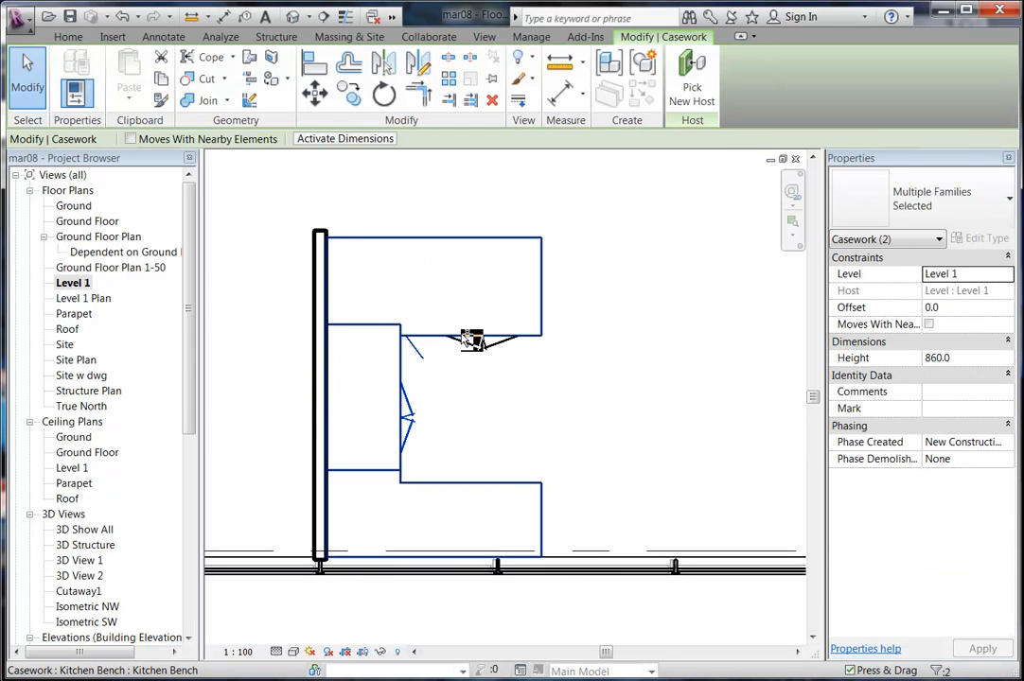
left_click(475, 380)
double_click(429, 342)
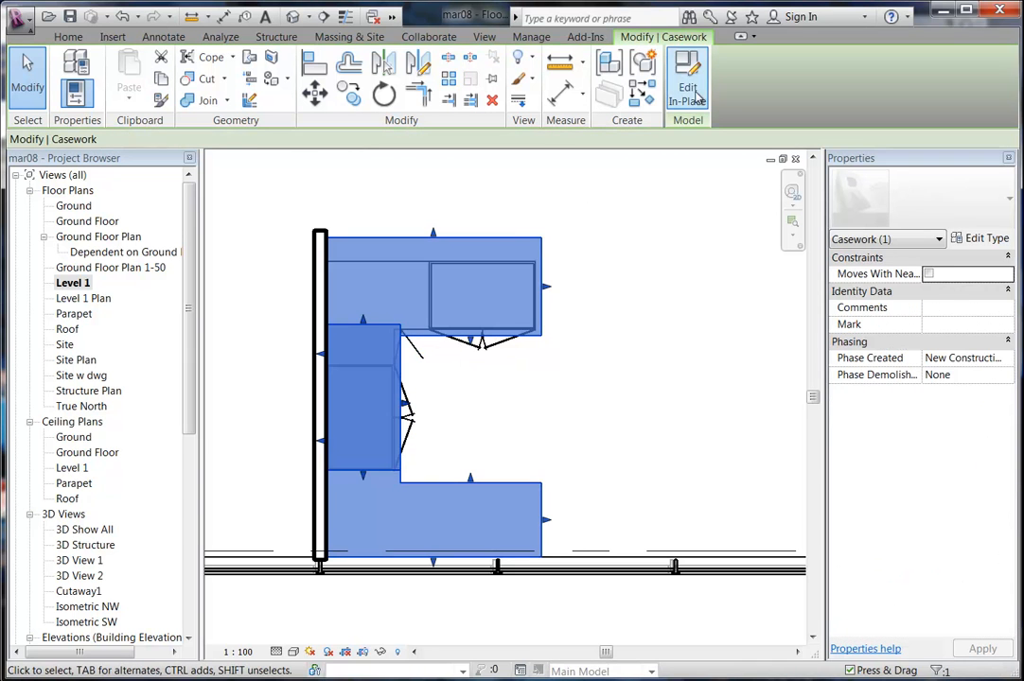
left_click(527, 342)
left_click(530, 438)
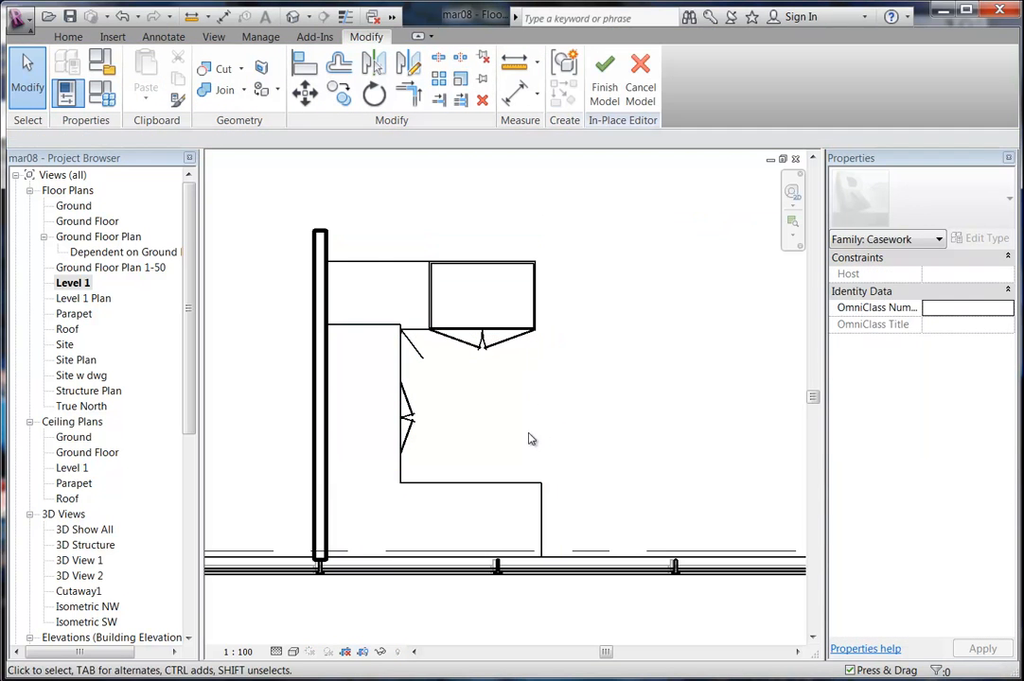
left_click(603, 87)
Mirror the two 2-door cabinets and corner cabinet across the cabinet edge.
left_click(479, 346)
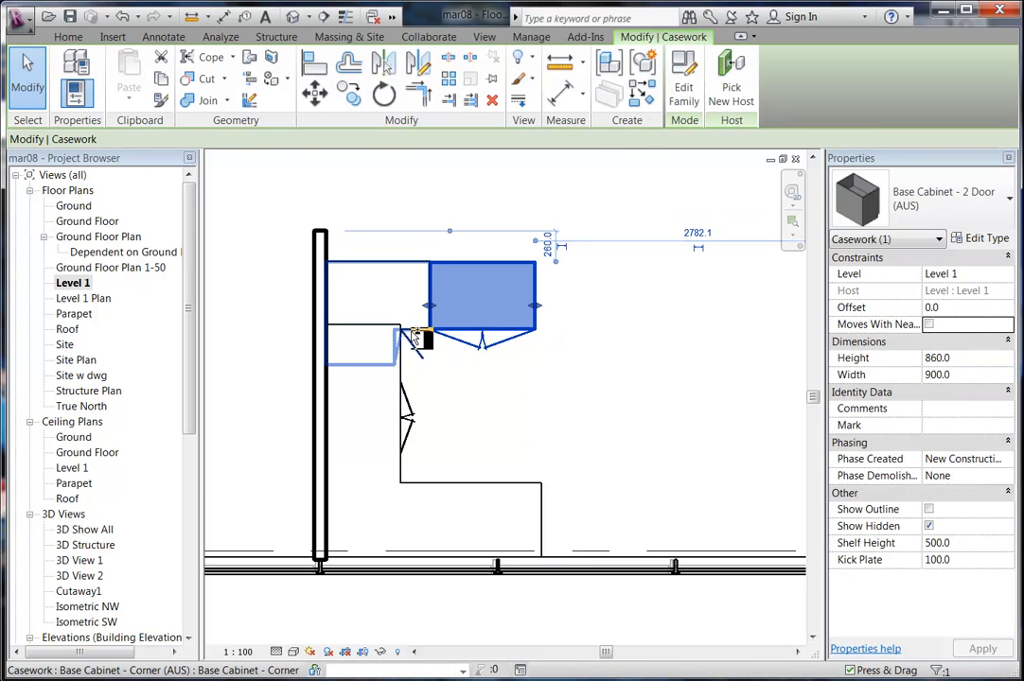
left_click(421, 331, "ctrl")
left_click(416, 418, "ctrl")
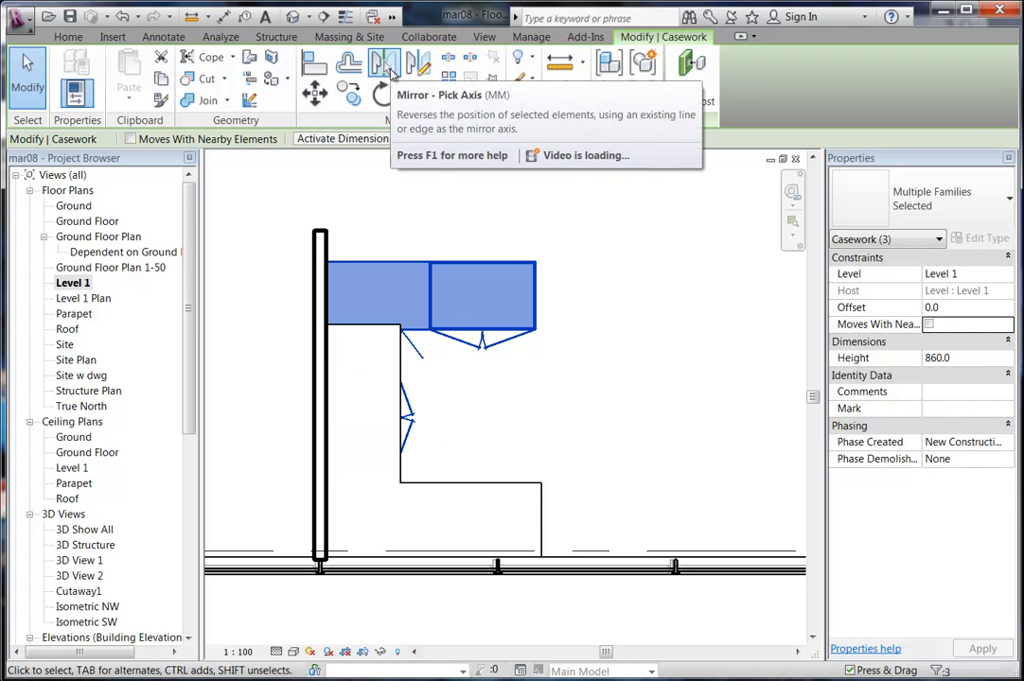
left_click(387, 68)
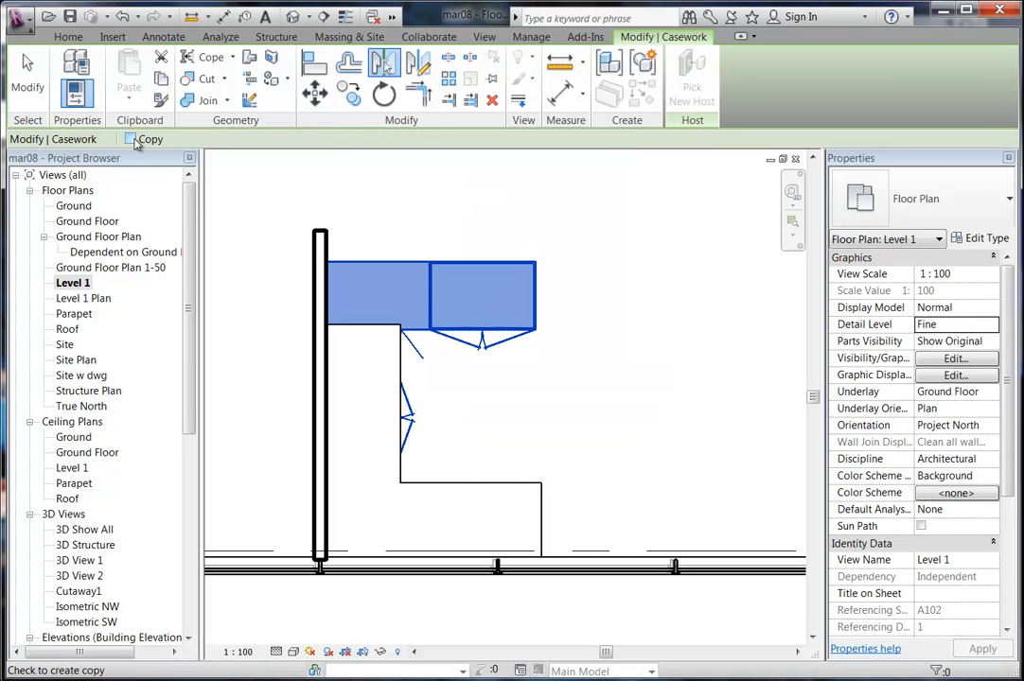
left_click(463, 331)
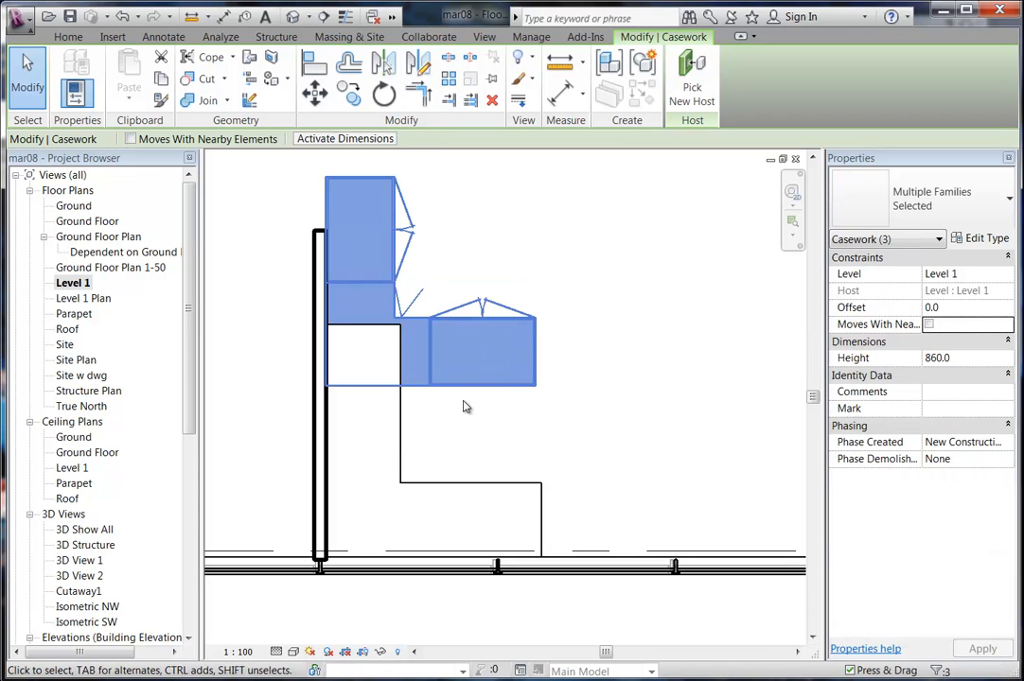
Move the mirrored cabinets down against the bottom wall with MV.
key("m")
key("v")
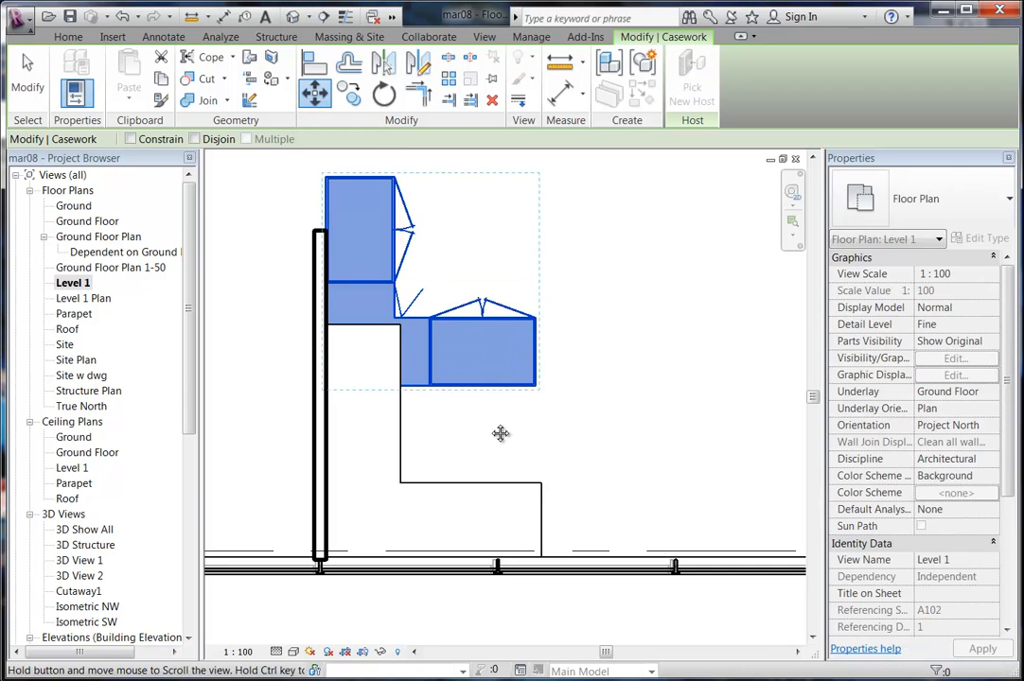
scroll(501, 445, "up", 2)
left_click(522, 309)
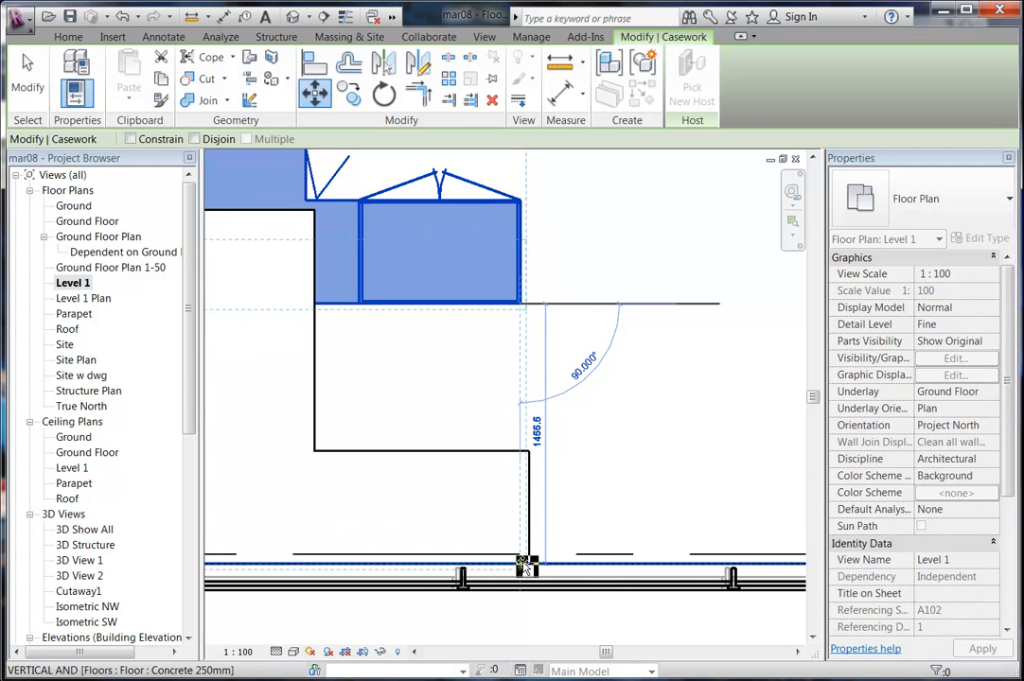
left_click(523, 566)
scroll(544, 426, "up", 3)
left_click(505, 441)
middle_click_drag(503, 451, 484, 486)
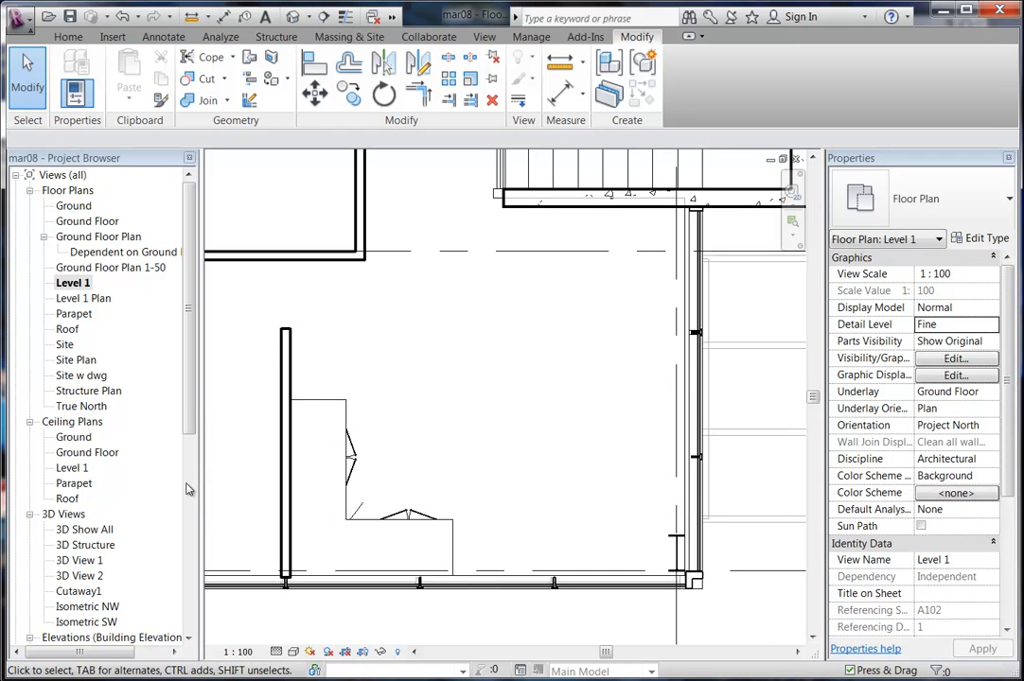
Check the cabinets in 3D View 2 shaded with edges, then return to Level 1.
double_click(86, 573)
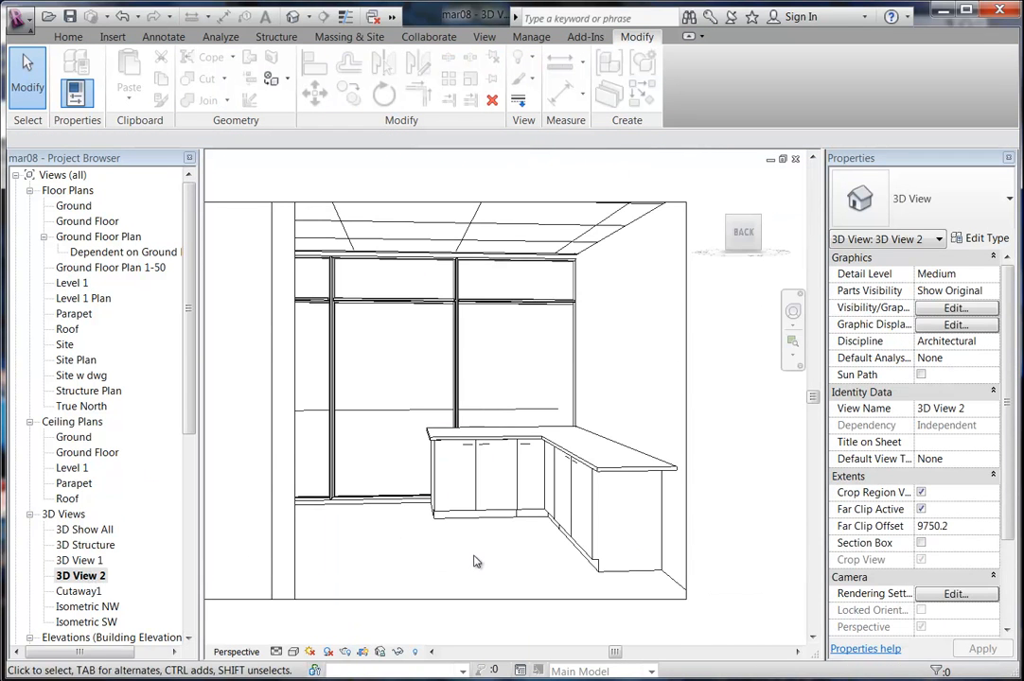
key("s")
key("d")
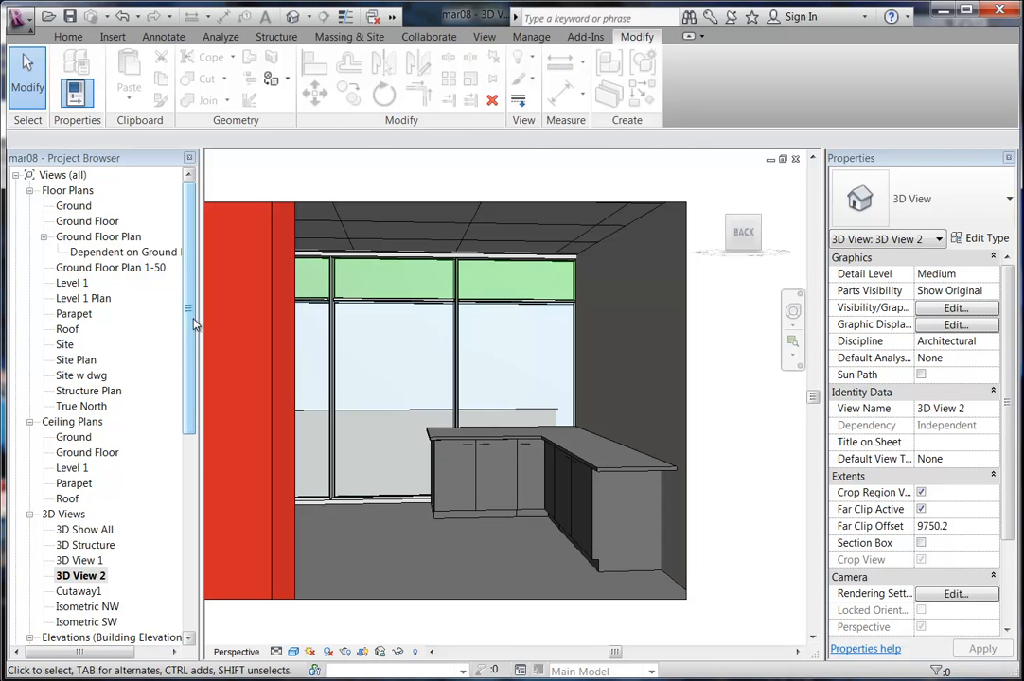
double_click(72, 282)
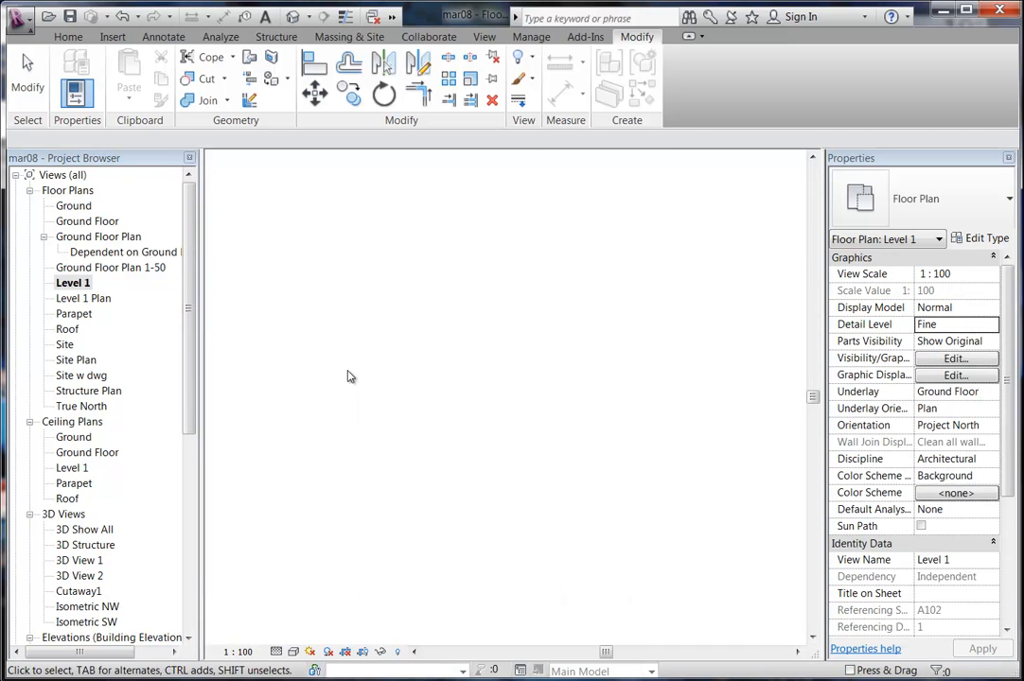
scroll(445, 407, "up", 5)
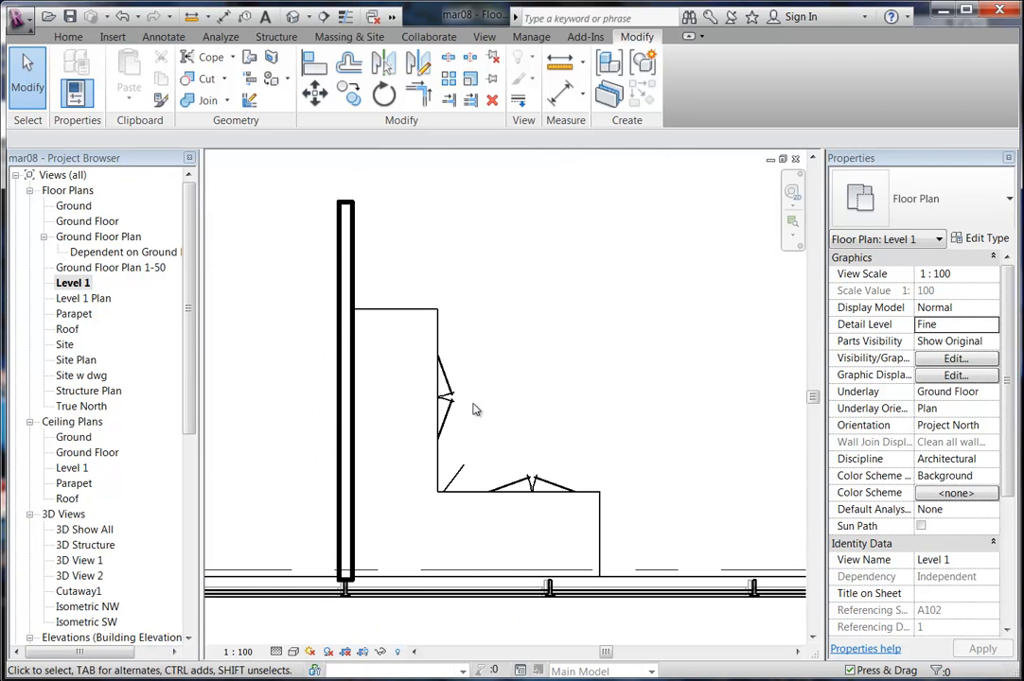
Load M_Sink Kitchen-Triple from the International Metric Library's Plumbing Fixtures, declining the tag.
left_click(67, 36)
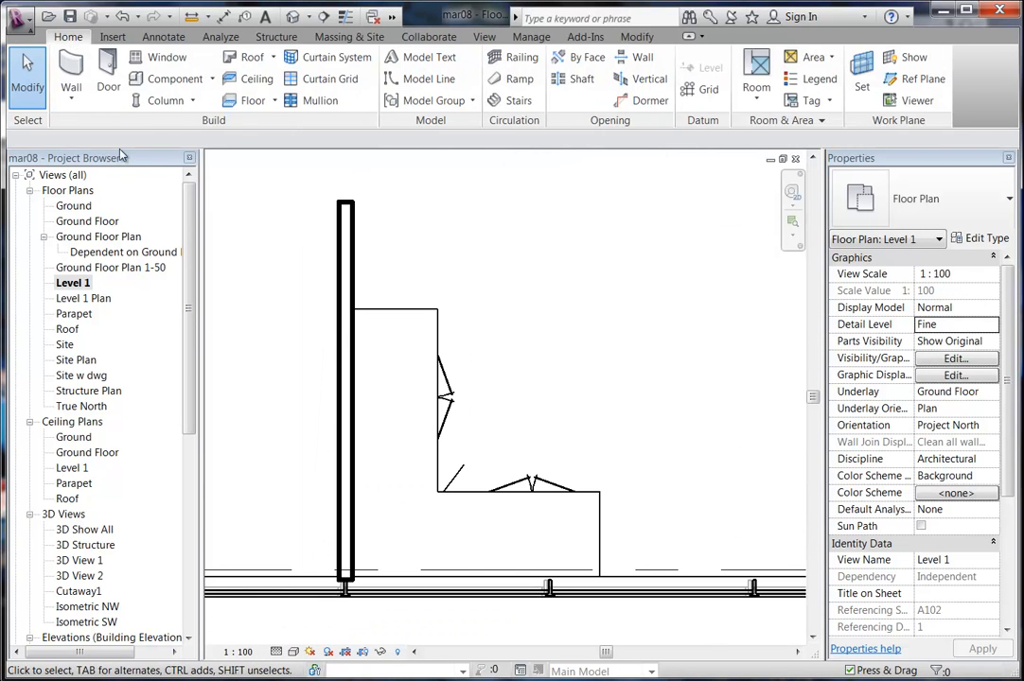
left_click(172, 79)
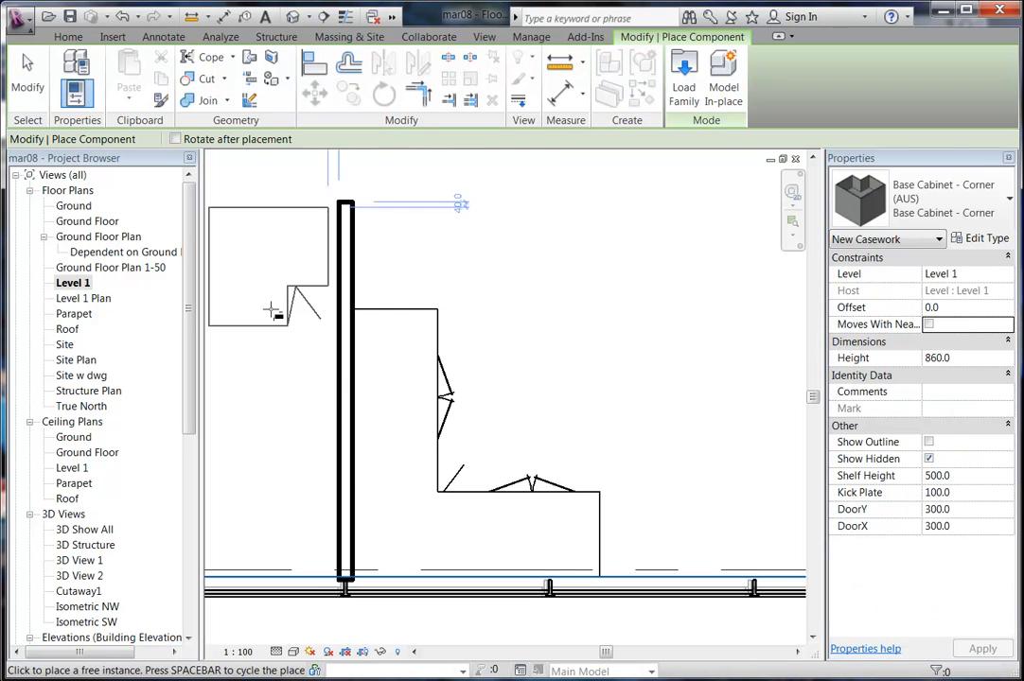
left_click(683, 78)
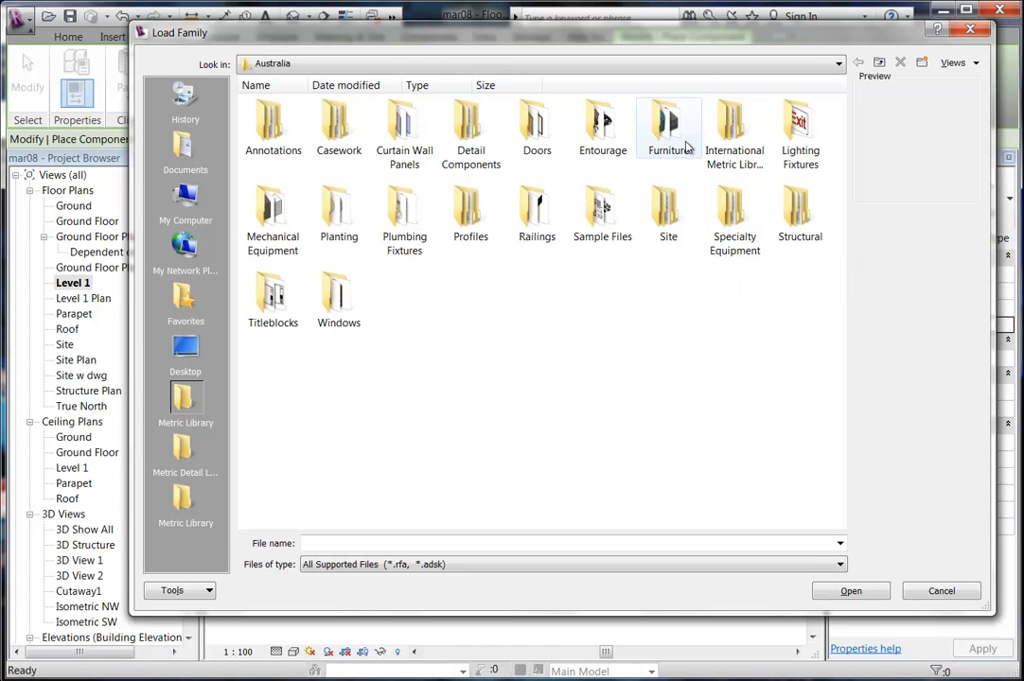
double_click(405, 197)
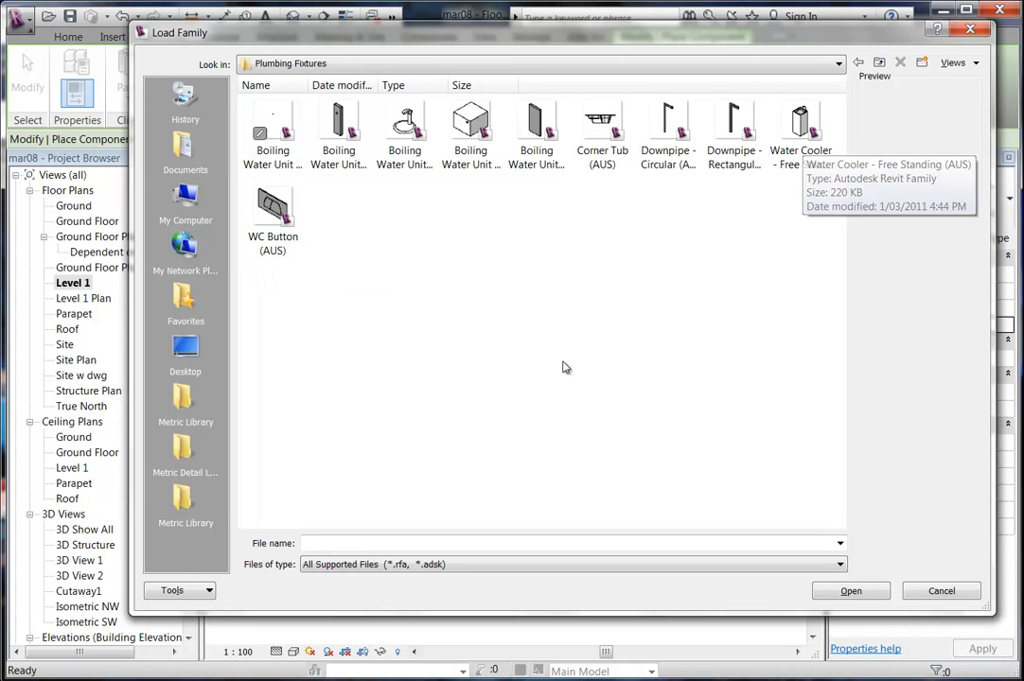
left_click(857, 63)
double_click(742, 130)
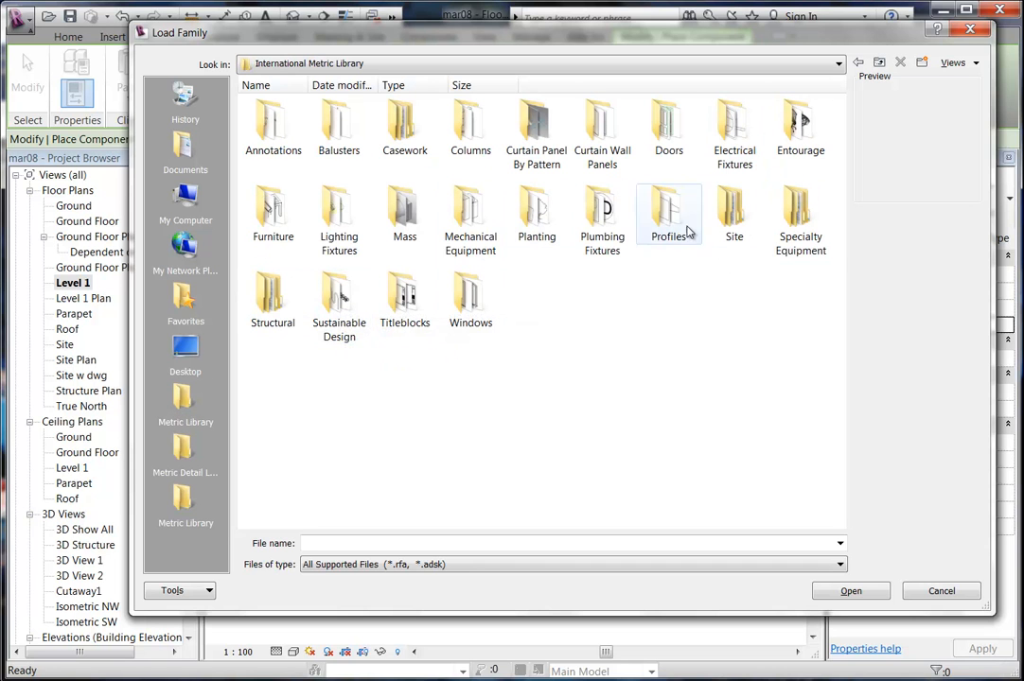
double_click(596, 222)
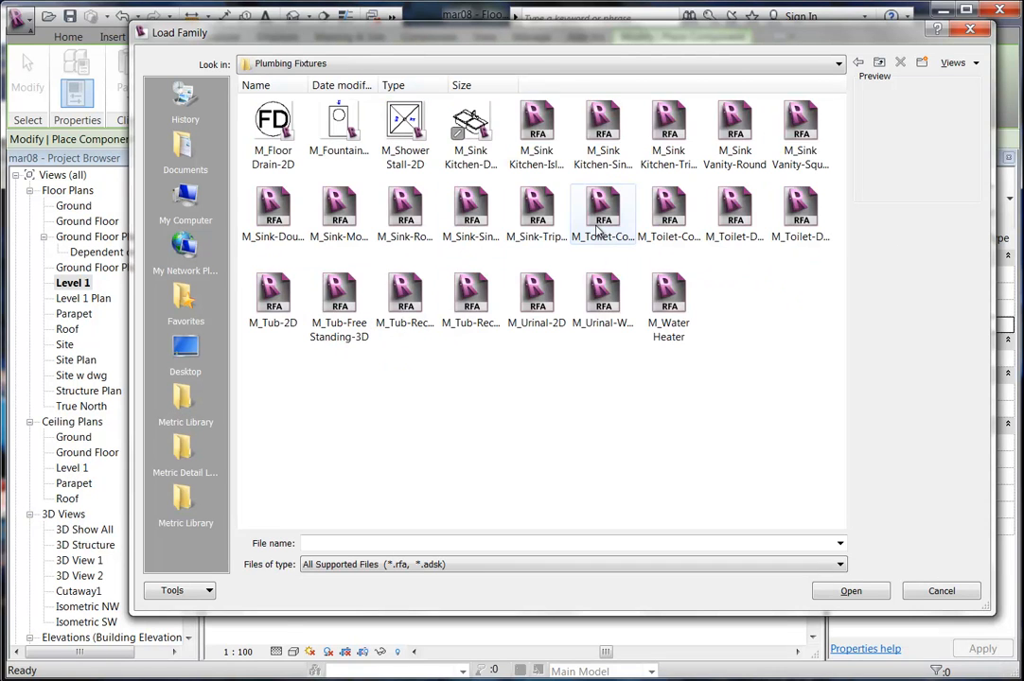
left_click(667, 131)
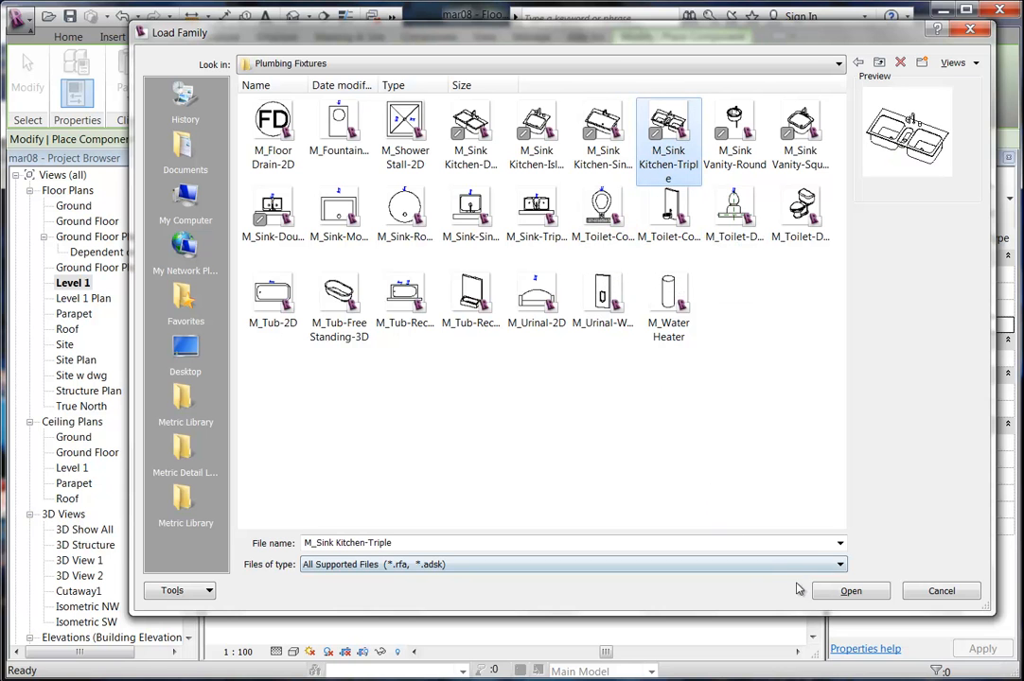
left_click(847, 591)
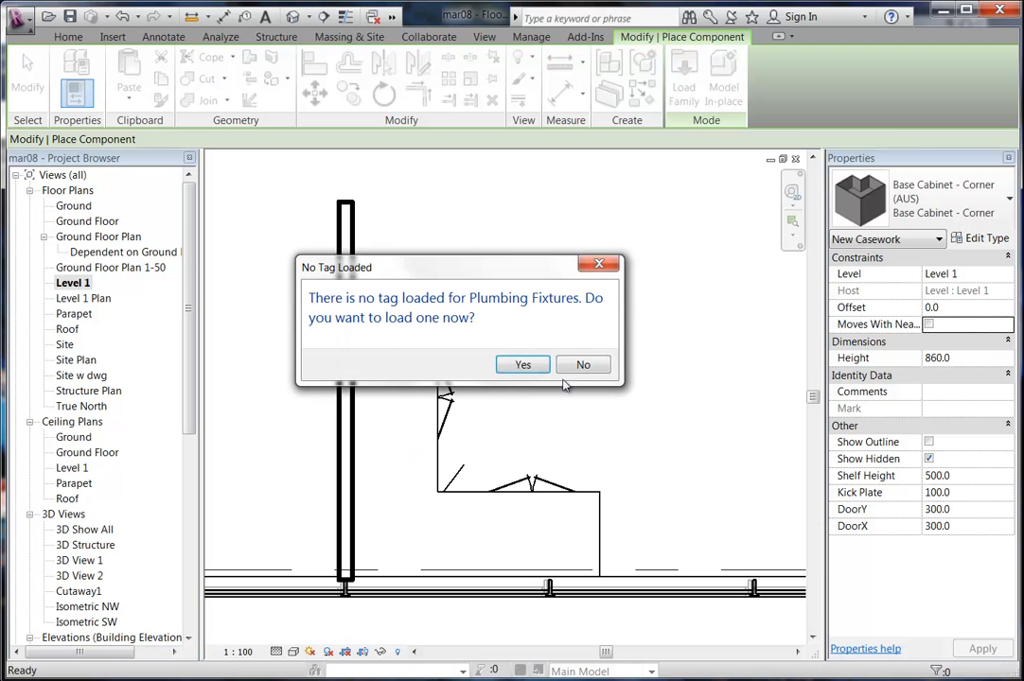
left_click(583, 365)
Rotate the triple kitchen sink to run along the wall and place it on the left benchtop.
scroll(405, 417, "up", 3)
key("space")
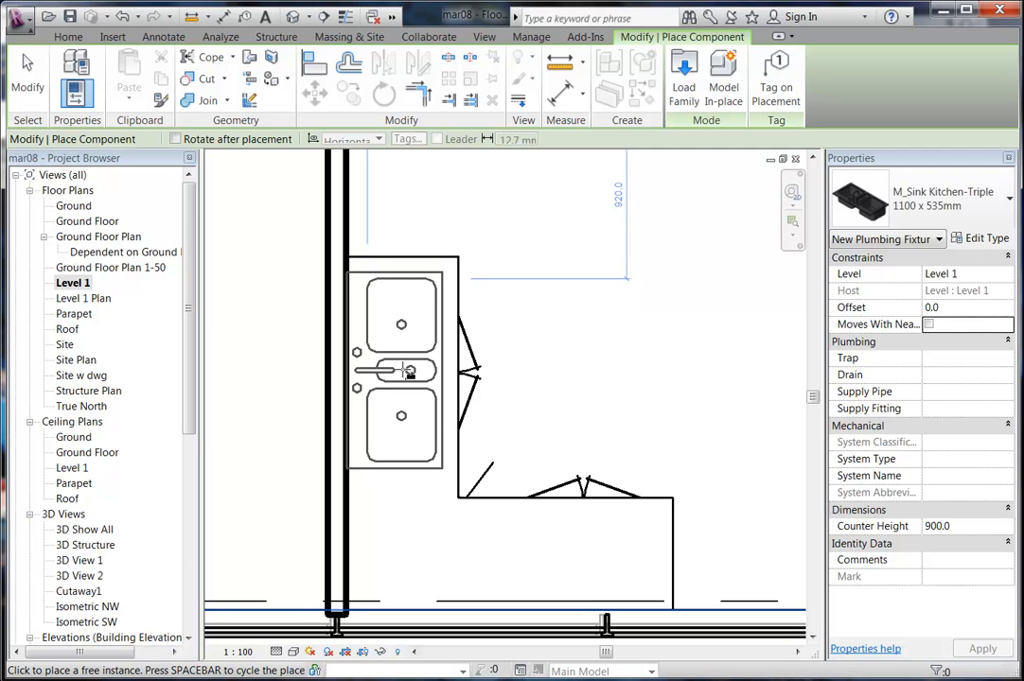
left_click(409, 372)
right_click(581, 324)
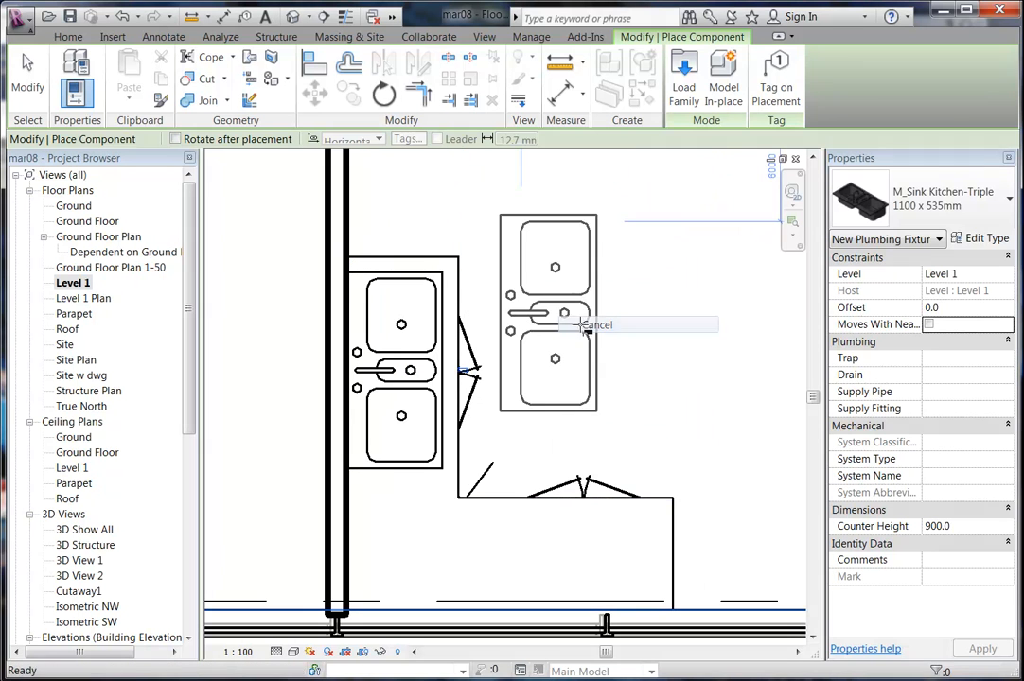
left_click(594, 325)
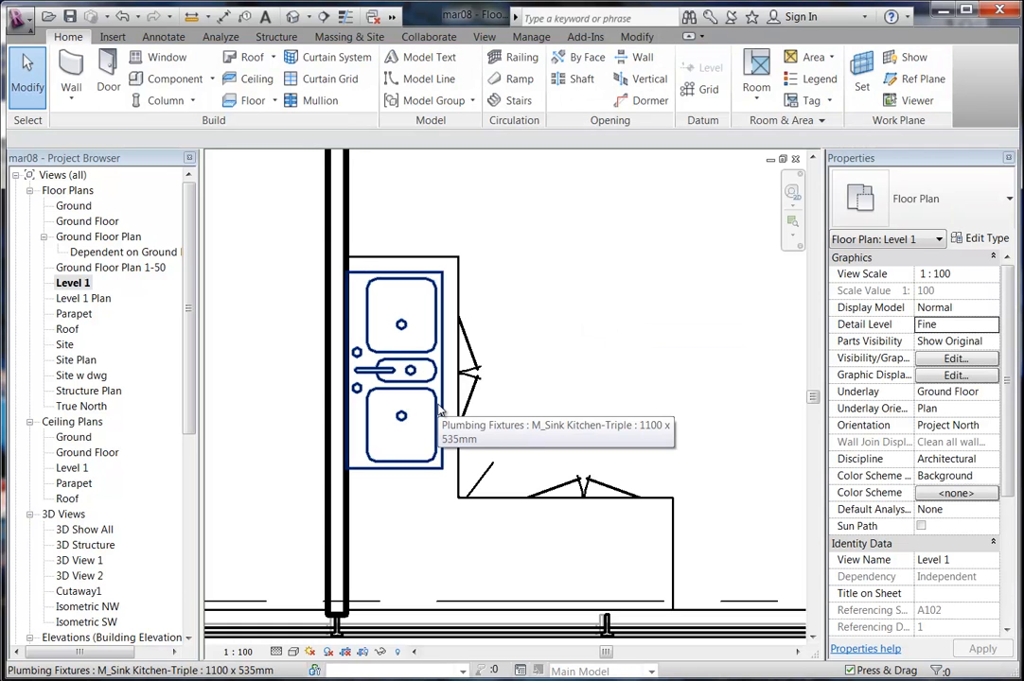
Check the placed sink in 3D View 2, then return to the Level 1 plan.
left_click(438, 410)
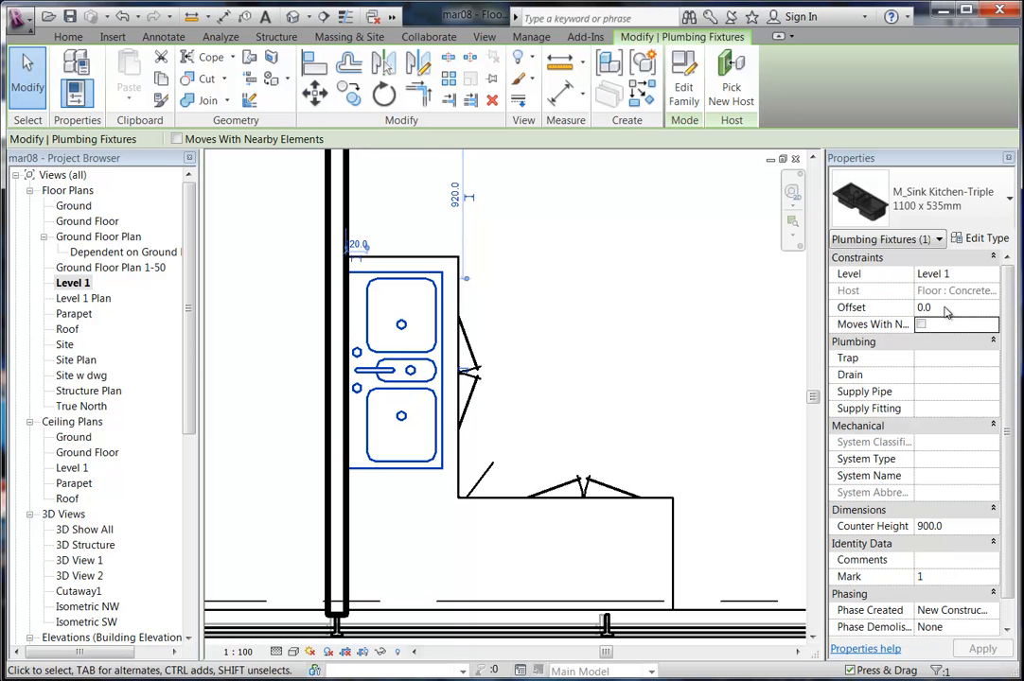
double_click(81, 576)
scroll(494, 476, "up", 5)
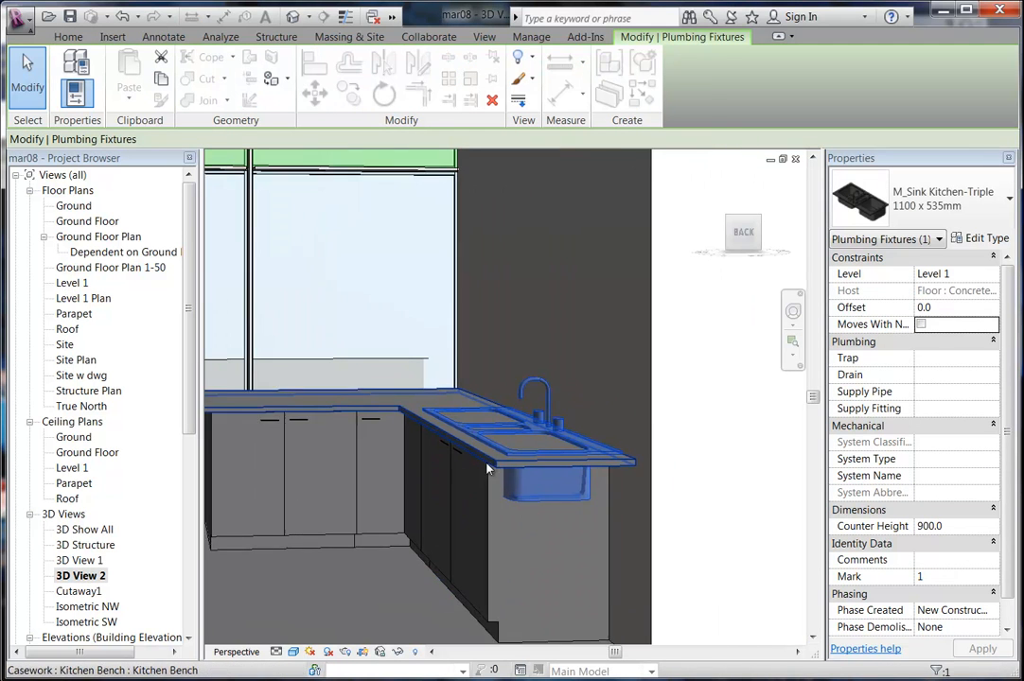
scroll(494, 476, "up", 3)
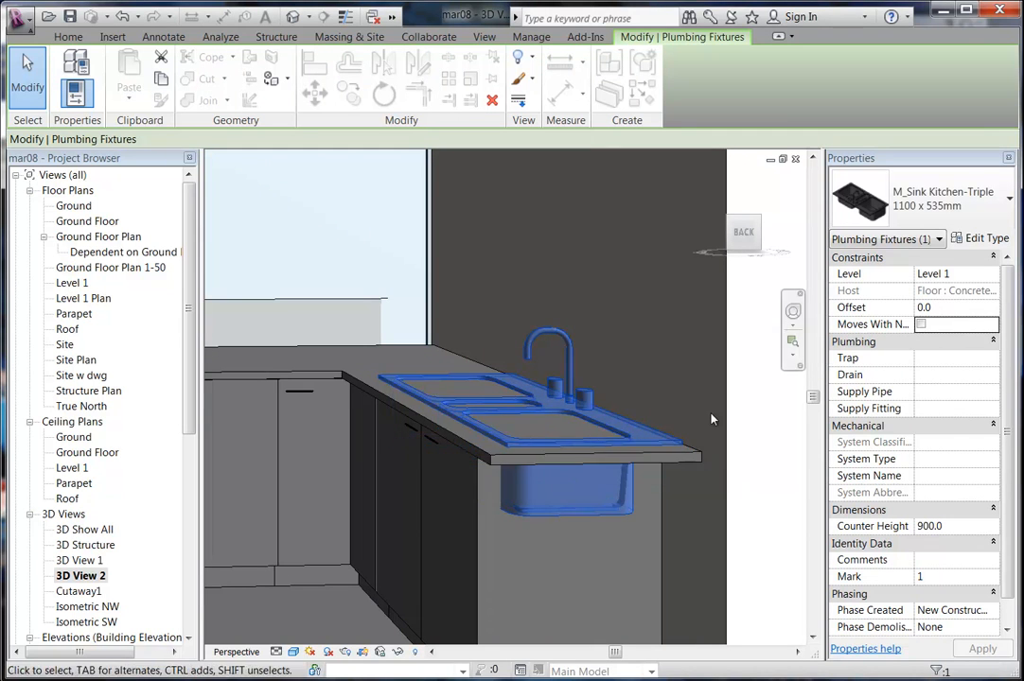
left_click(956, 310)
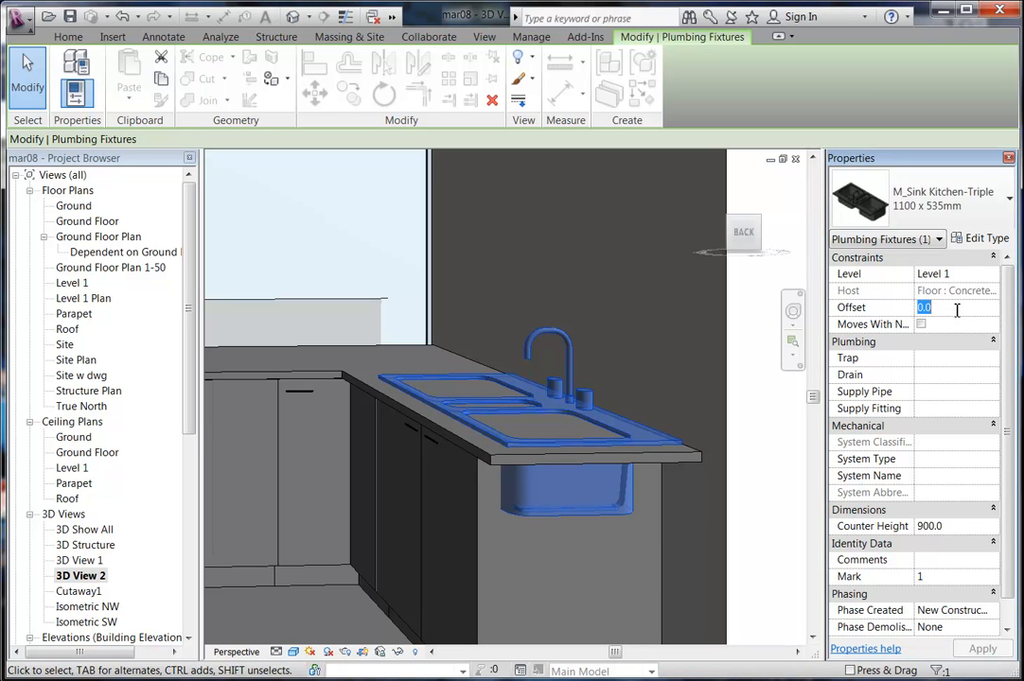
double_click(72, 284)
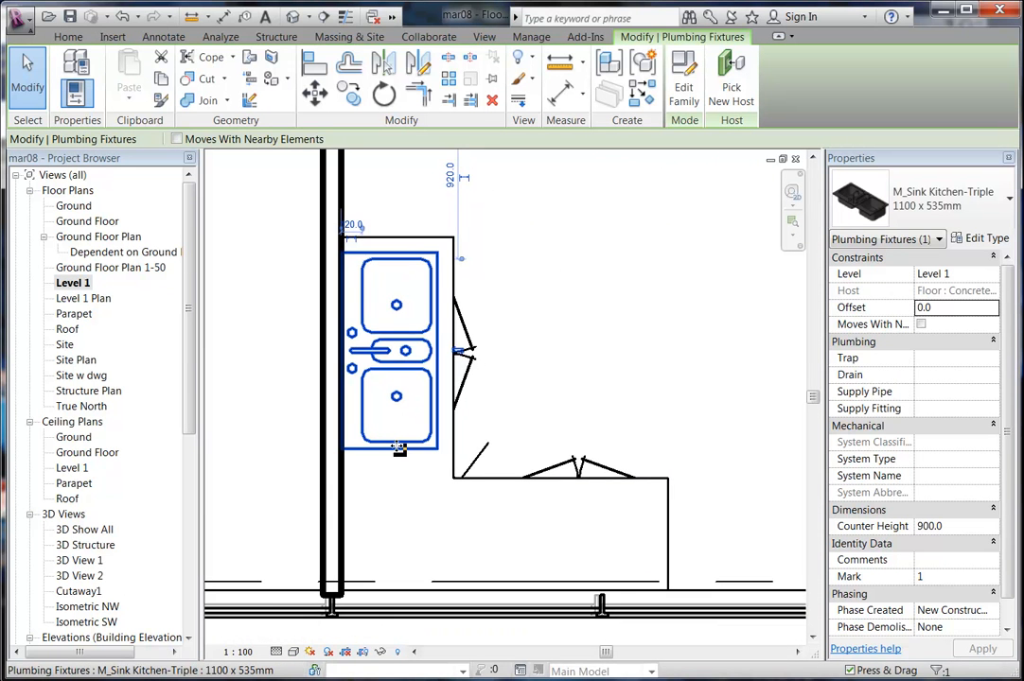
Drag the sink down the bench until its temporary dimension from above reads 1030.0.
left_click_drag(399, 449, 398, 453)
key("Escape")
scroll(376, 437, "up", 2)
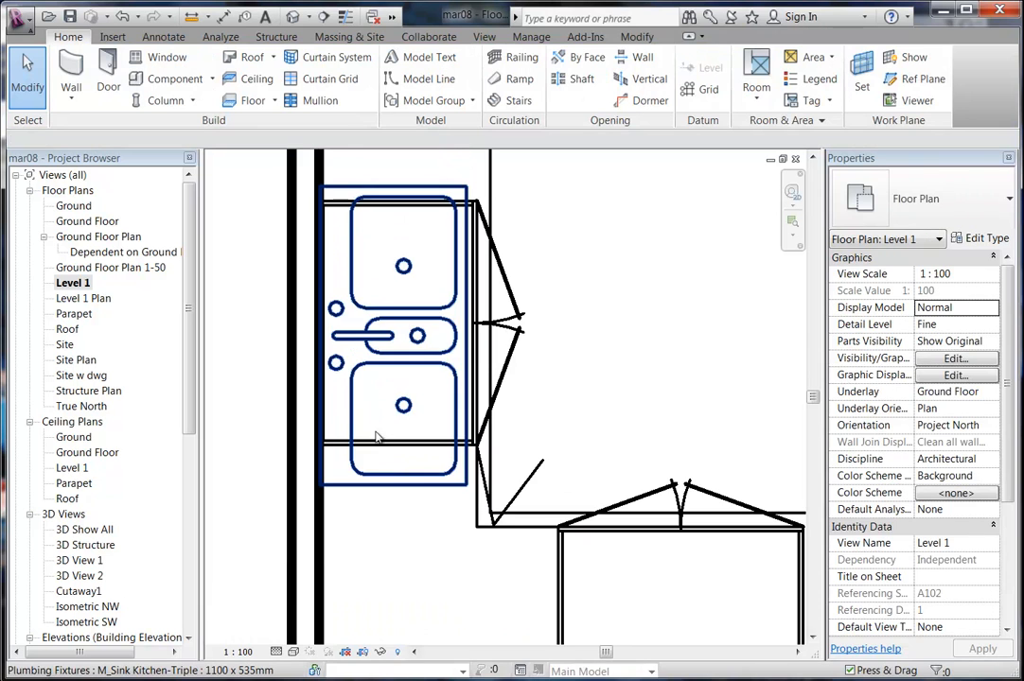
left_click(387, 485)
scroll(494, 486, "down", 2)
scroll(456, 488, "up", 2)
left_click_drag(427, 490, 430, 494)
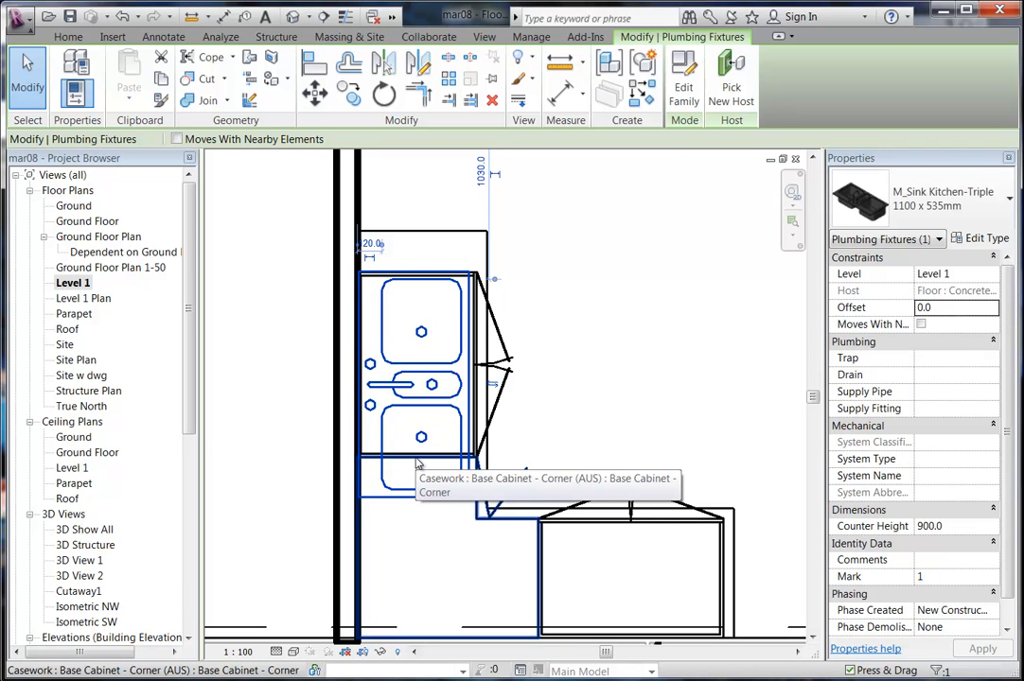
Load M_Sink Kitchen - Small 2 Basins from the Metric Library's Plumbing Fixtures folder for the sink.
left_click(983, 240)
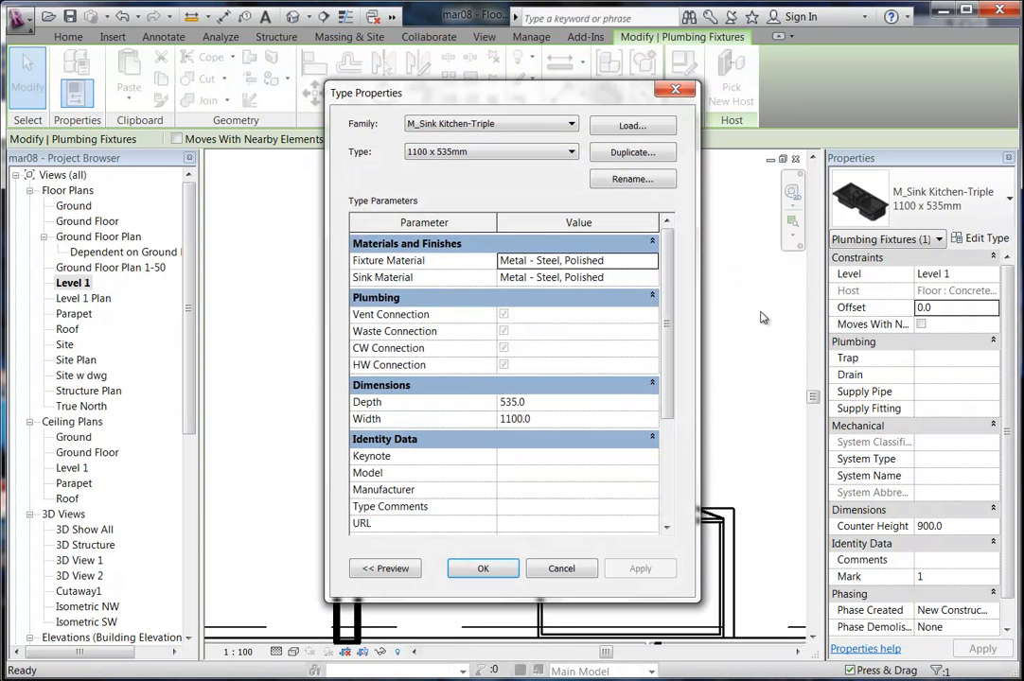
left_click(630, 126)
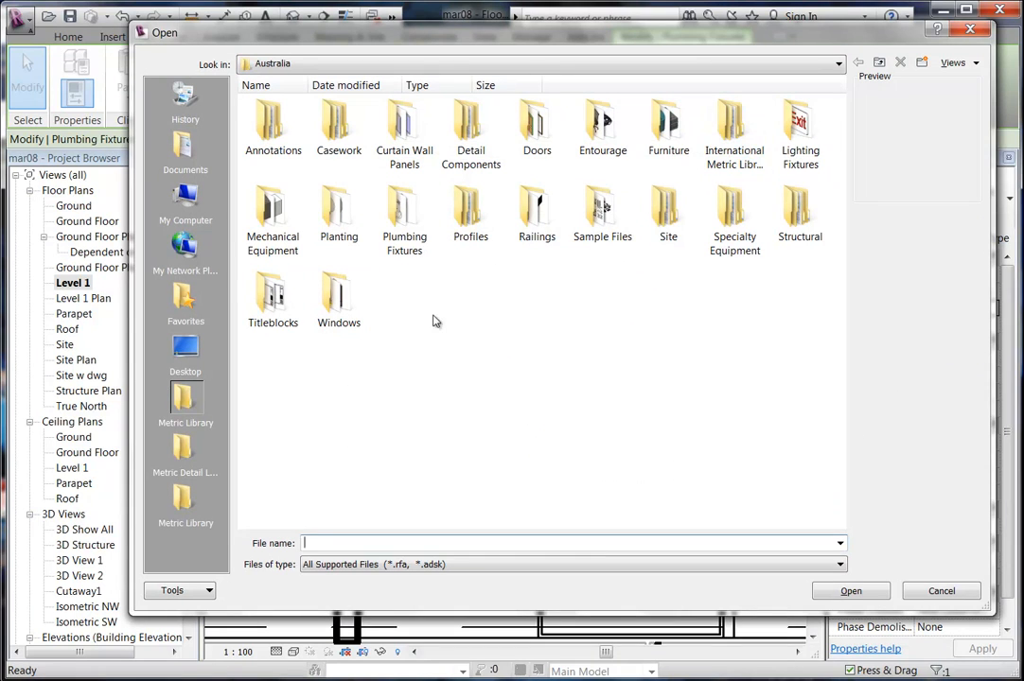
double_click(735, 123)
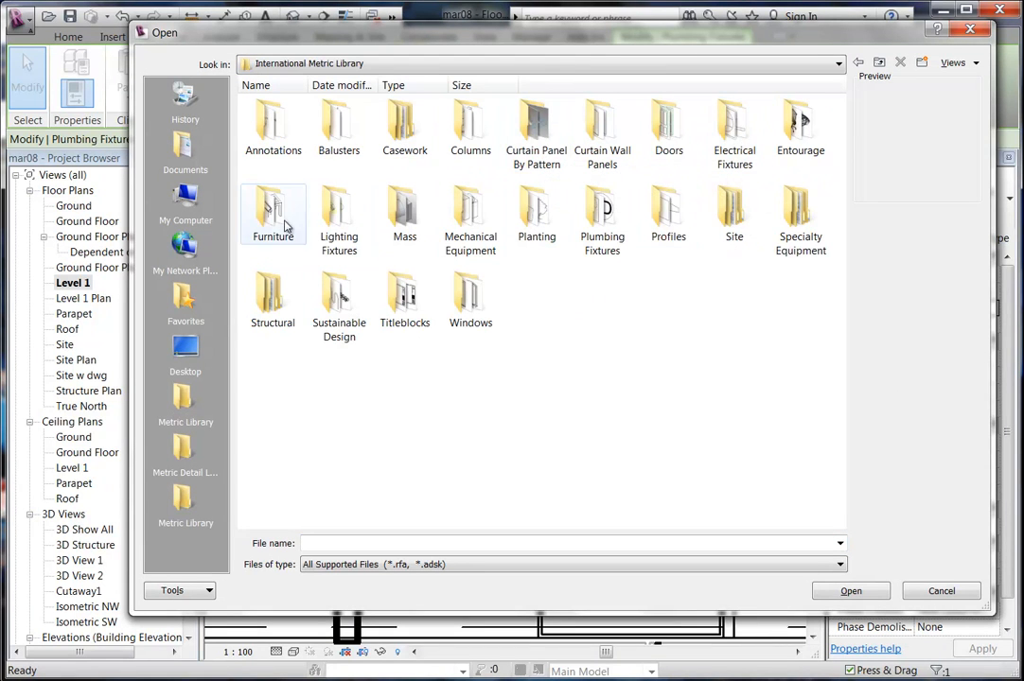
double_click(596, 222)
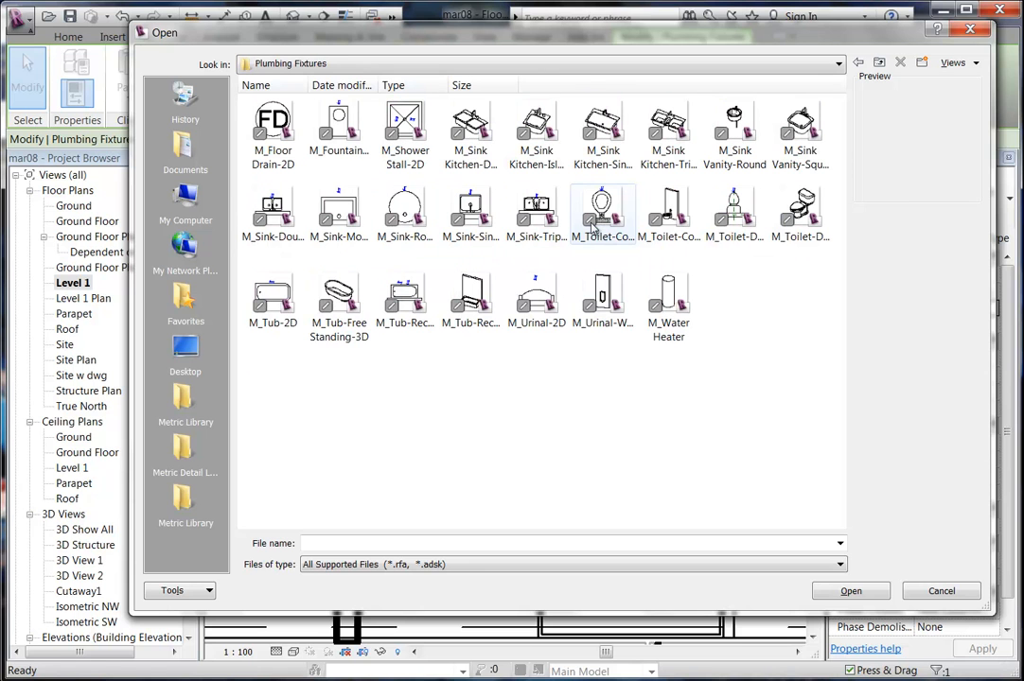
left_click(466, 152)
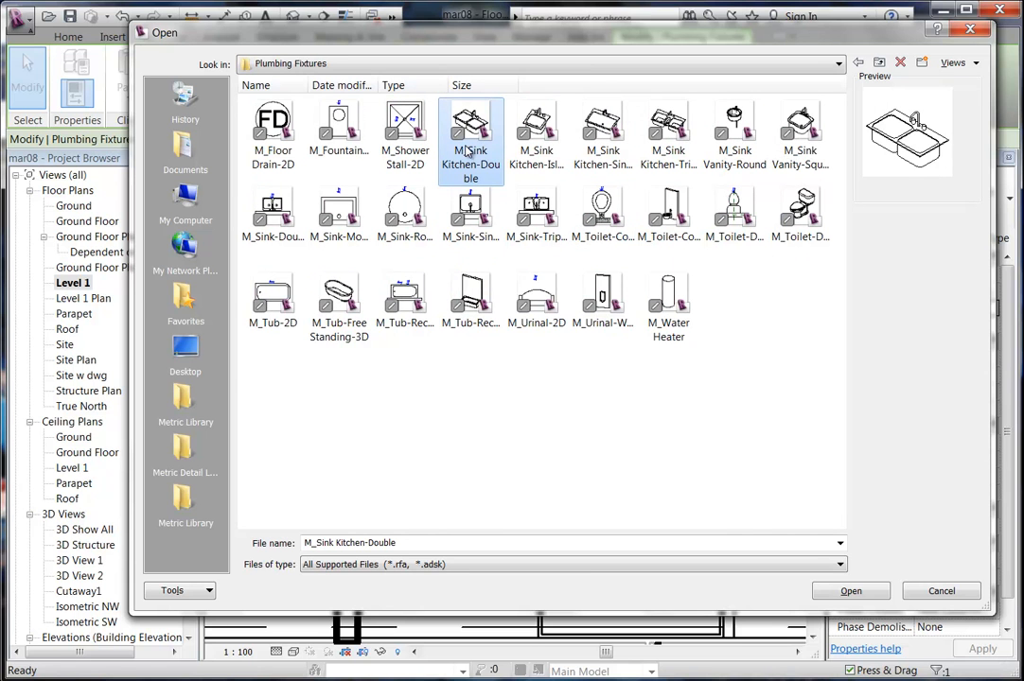
left_click(173, 509)
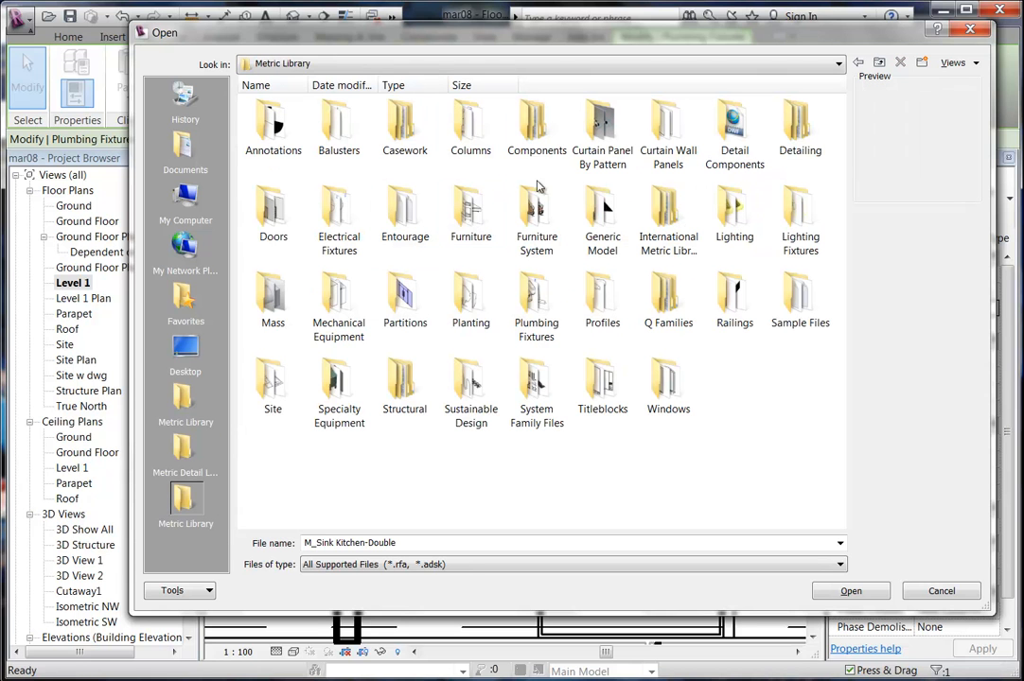
double_click(525, 301)
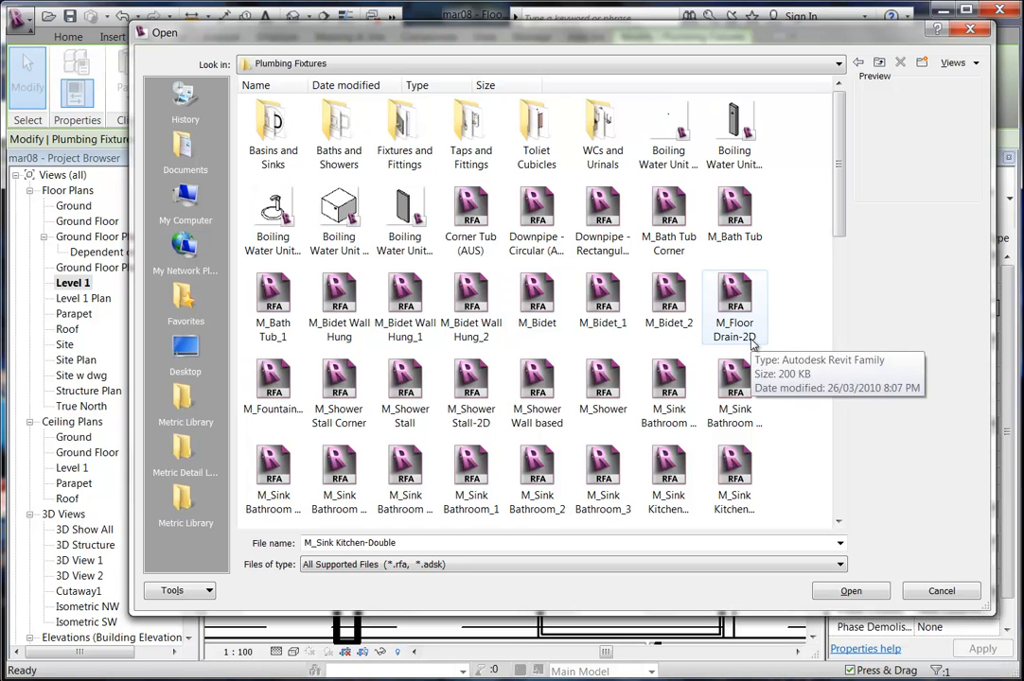
scroll(787, 337, "down", 3)
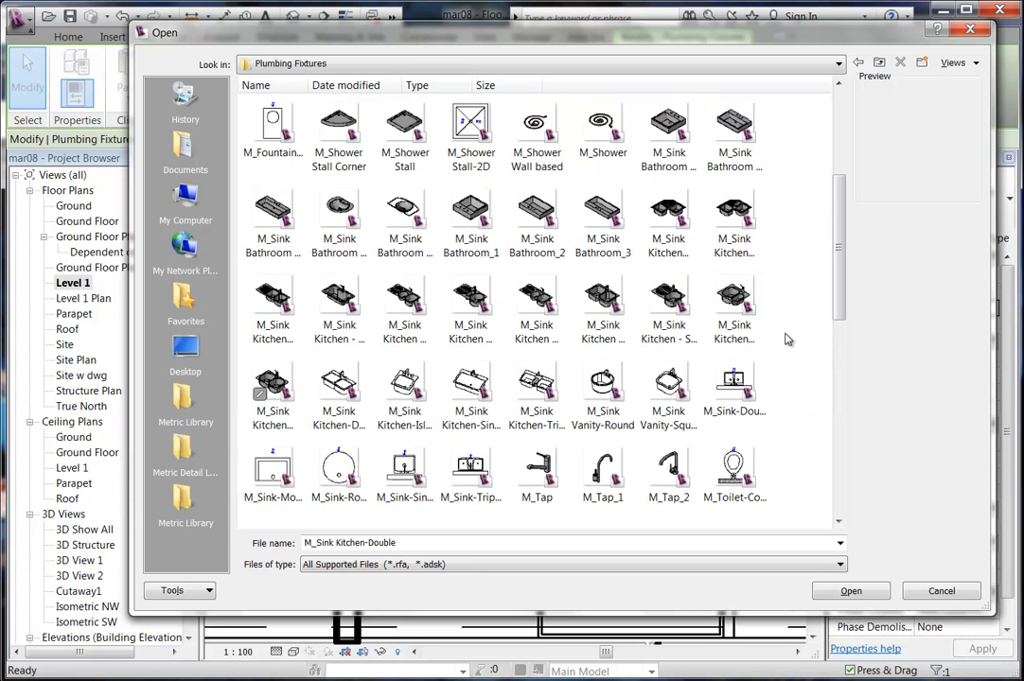
left_click(732, 307)
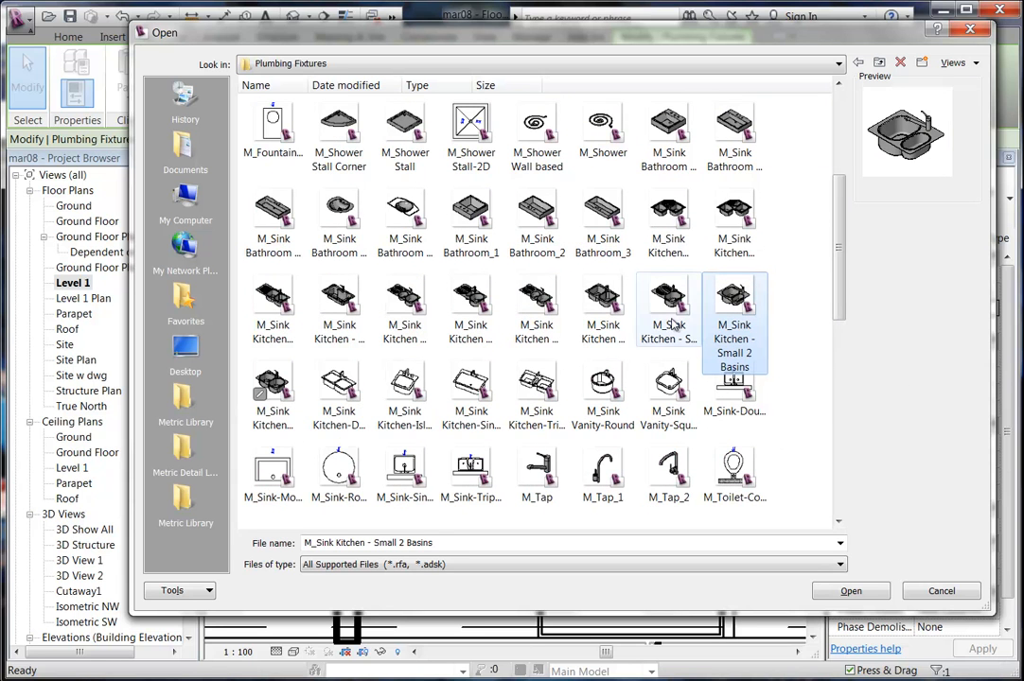
left_click(850, 590)
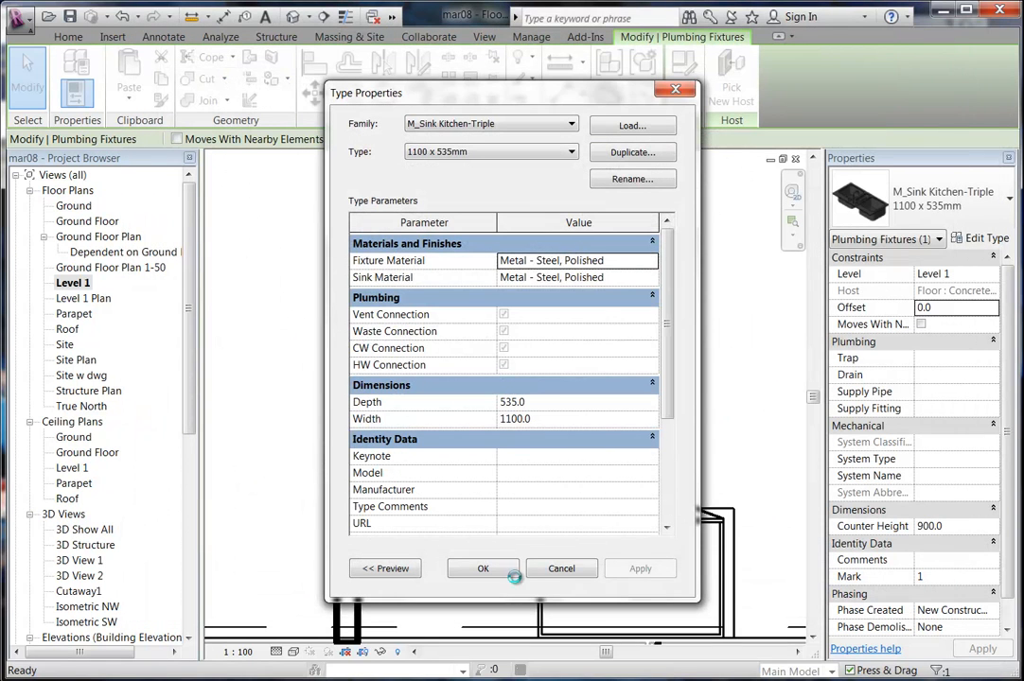
Accept the Small 2 Basins 615 x 500mm type and nudge the sink slightly up in plan.
left_click(481, 569)
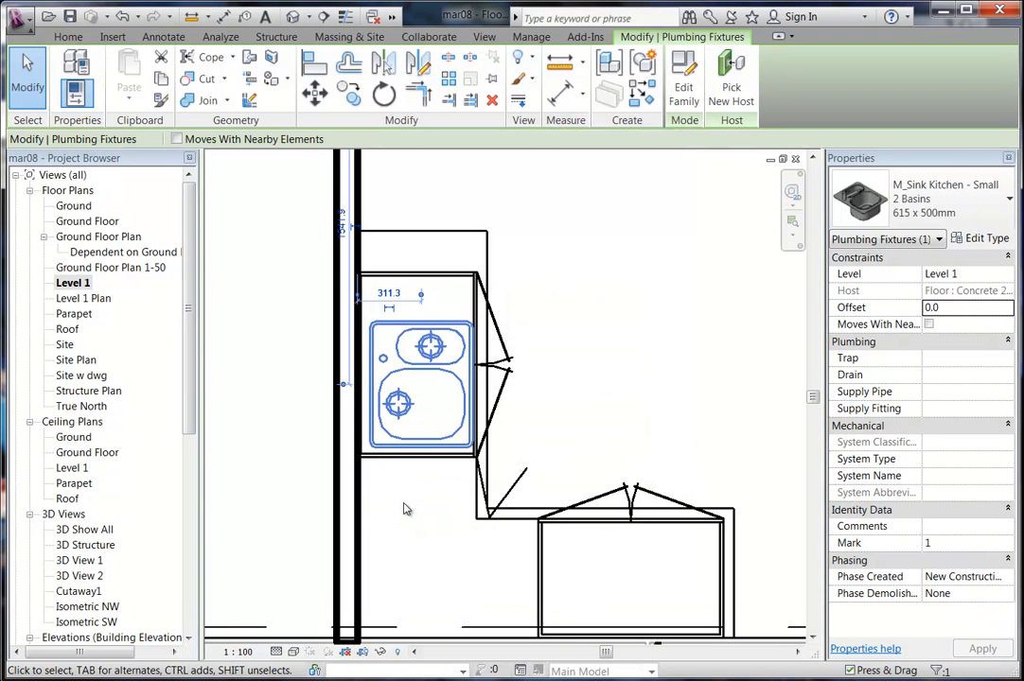
scroll(435, 439, "up", 2)
key("Up")
key("Up")
key("Up")
key("Up")
key("Up")
key("Up")
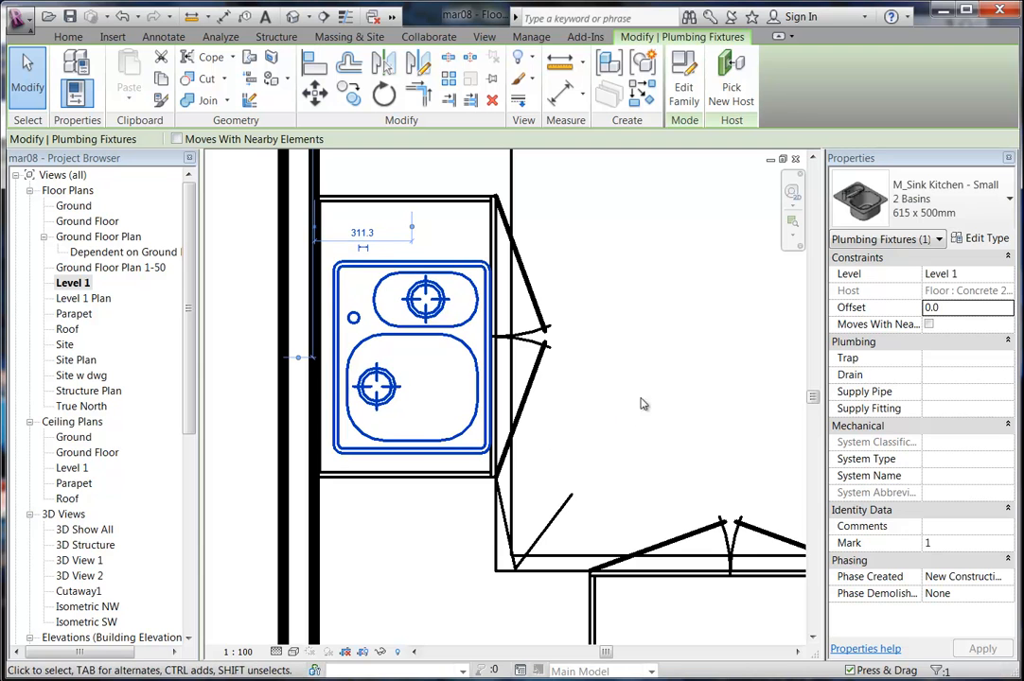
Review the sink in 3D View 2 and inspect its type parameters without changing them.
double_click(84, 575)
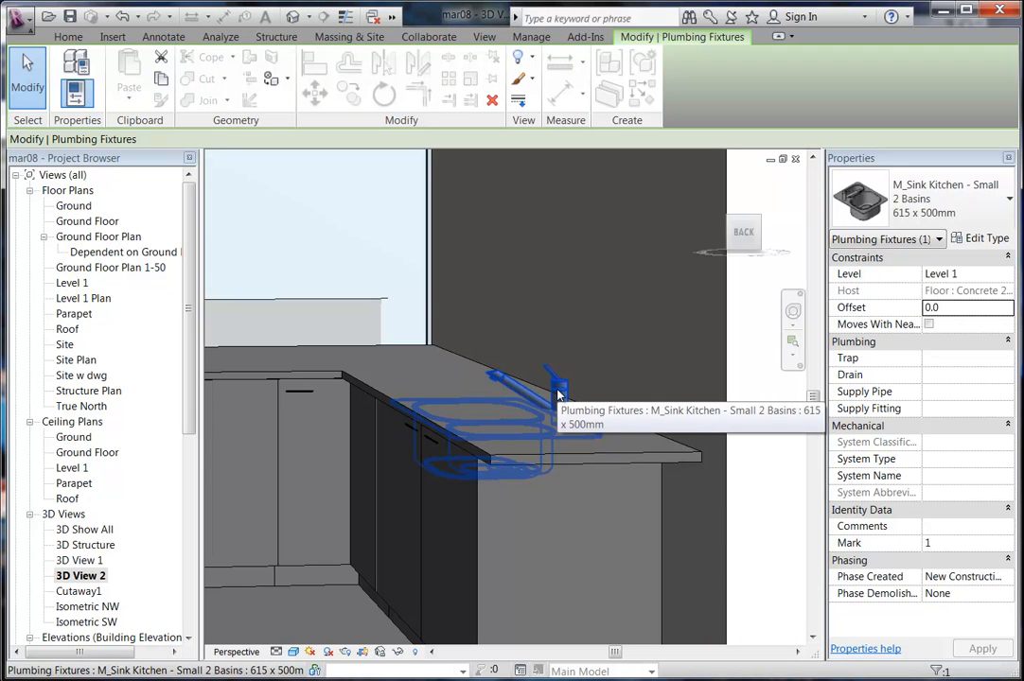
left_click(985, 238)
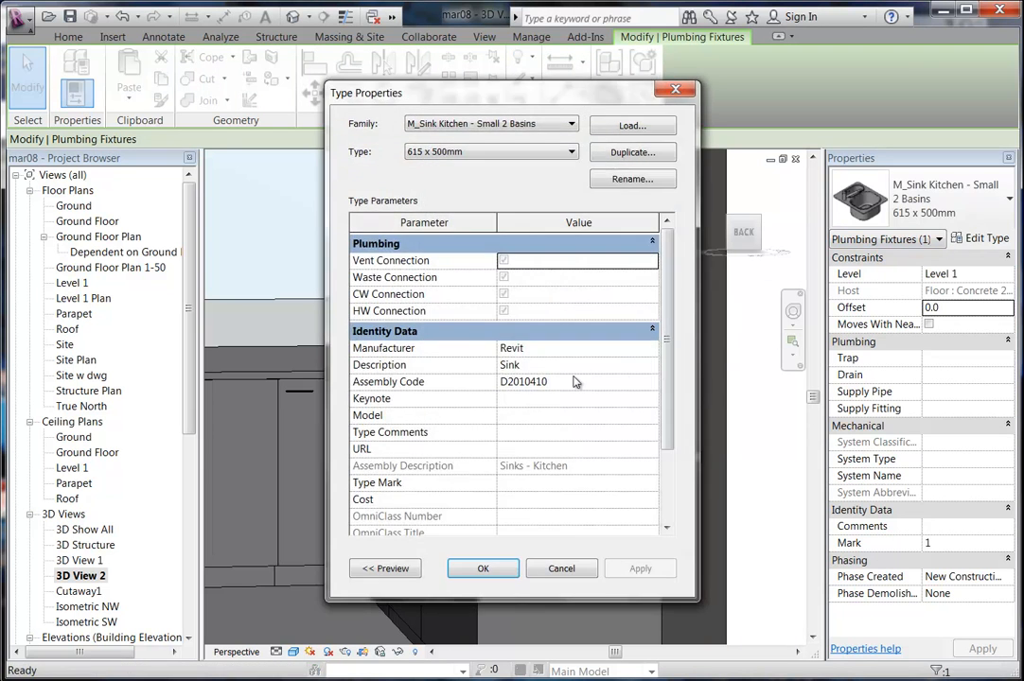
left_click_drag(664, 344, 674, 306)
left_click(584, 573)
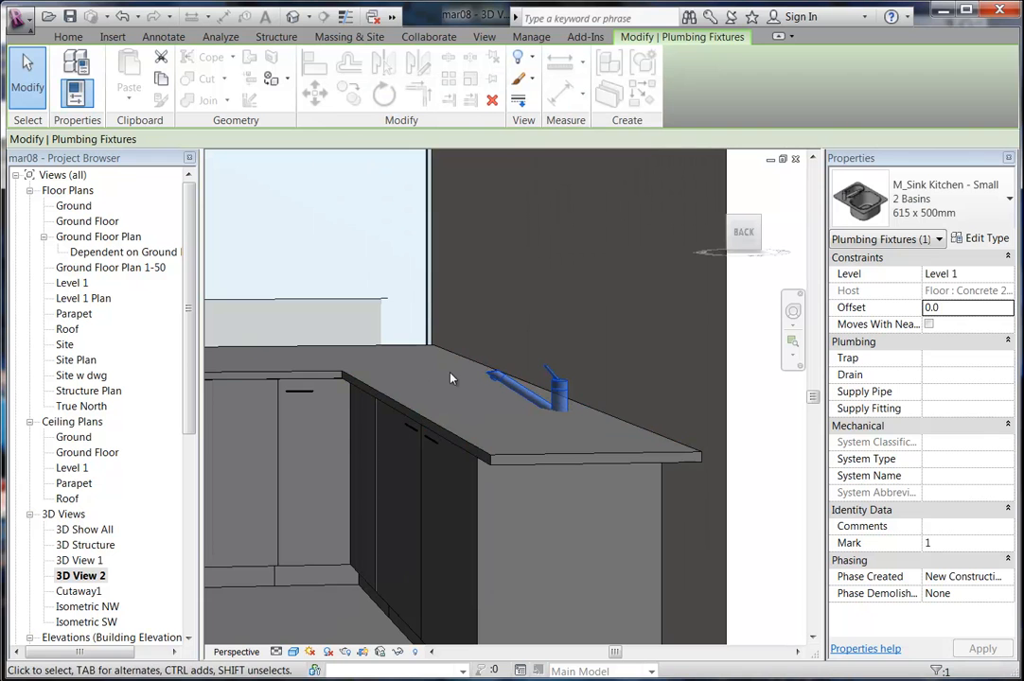
left_click(189, 386)
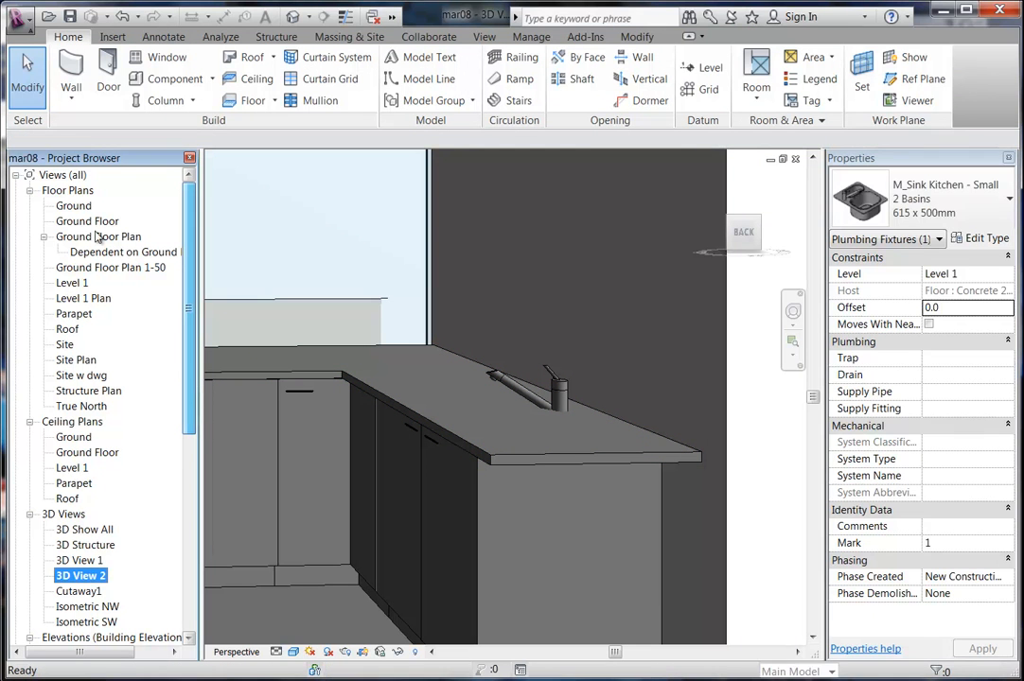
In the Level 1 plan, nudge the Section 1 line slightly down.
double_click(72, 283)
scroll(484, 305, "down", 4)
middle_click_drag(492, 317, 416, 436)
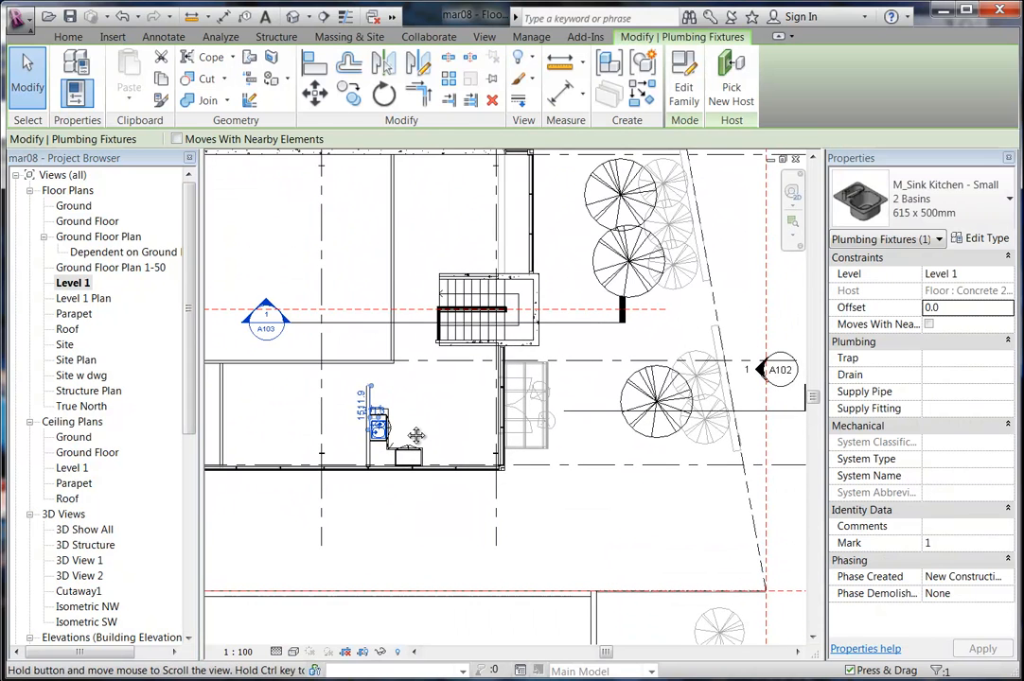
middle_click_drag(523, 463, 409, 427)
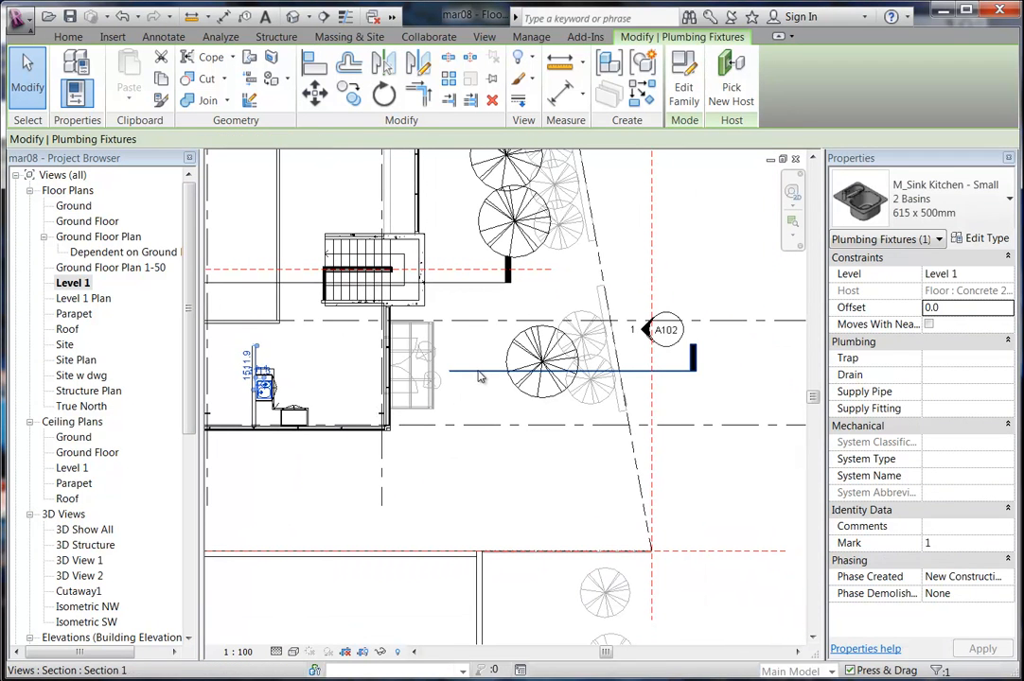
left_click(473, 369)
key("Down")
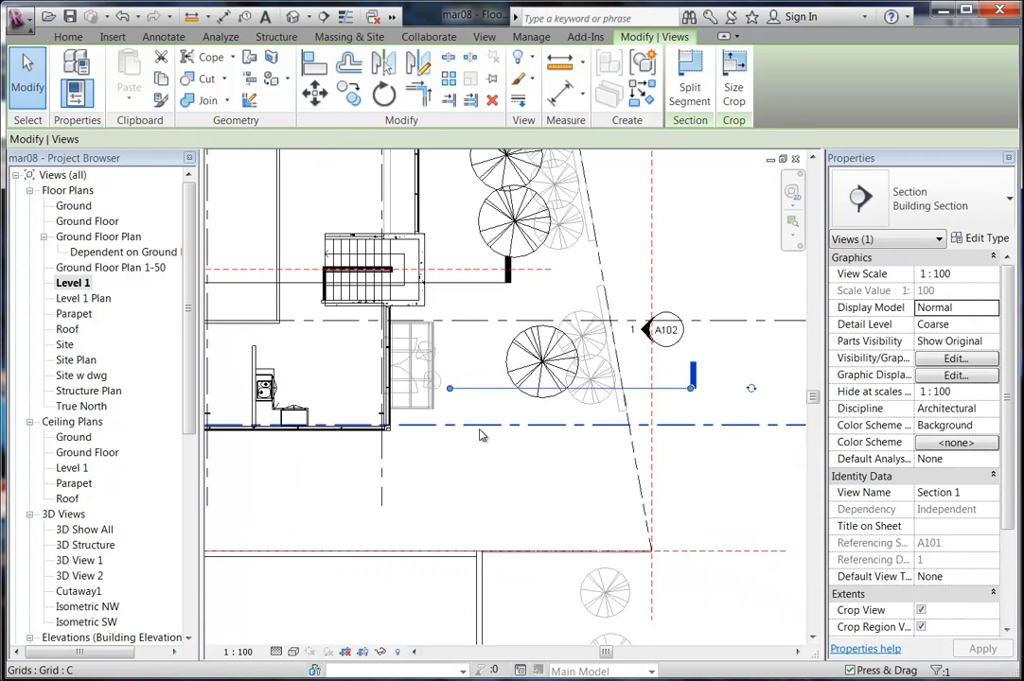
Go to the Section 1 view and zoom in on the sink cabinet.
right_click(480, 392)
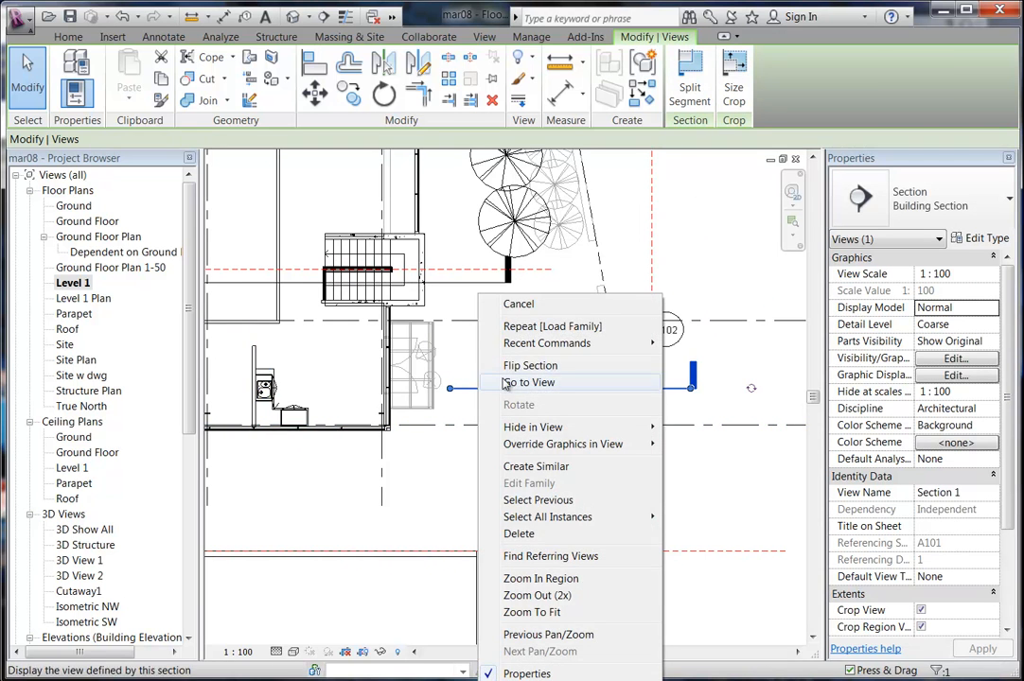
left_click(505, 381)
scroll(453, 445, "up", 10)
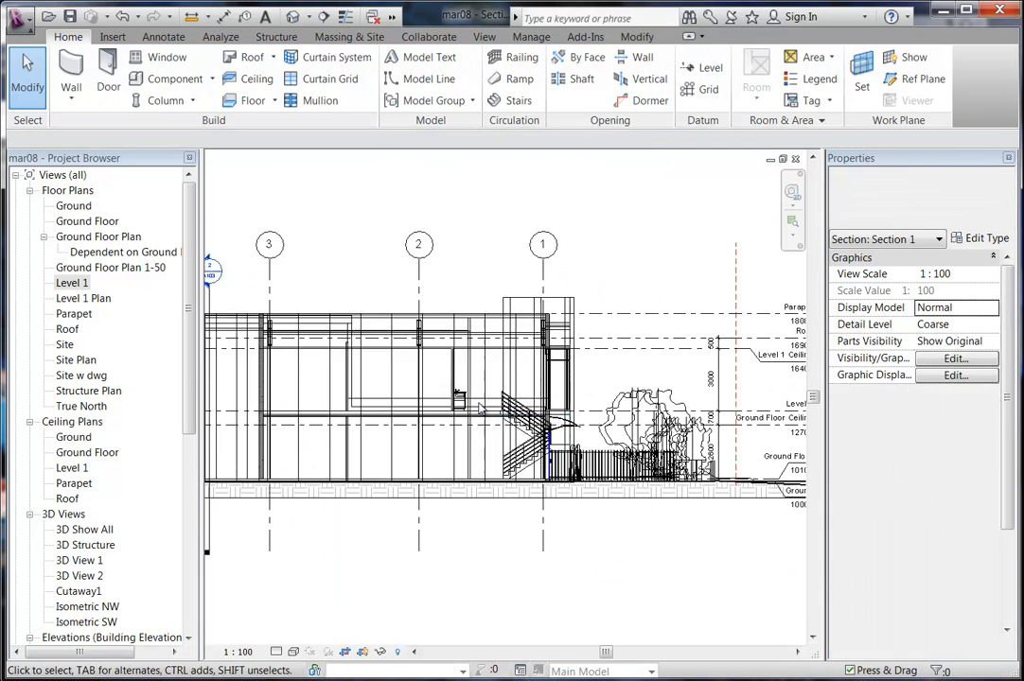
scroll(441, 388, "up", 5)
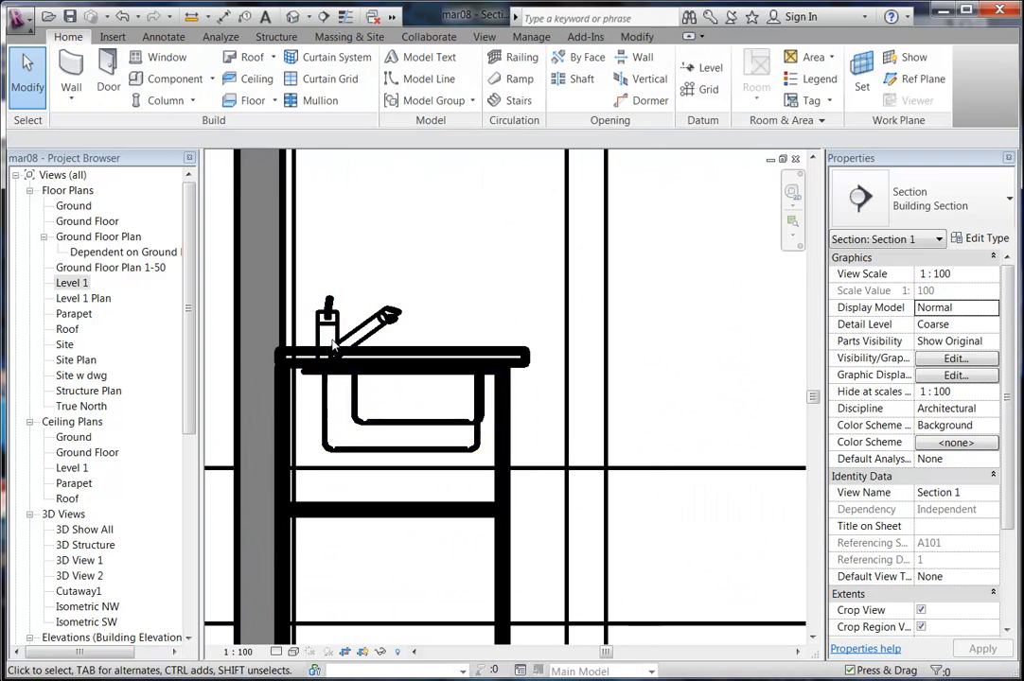
Turn on thin lines and measure the sink rim as 50.0 below the benchtop top.
left_click(344, 16)
middle_click_drag(398, 427, 380, 464)
scroll(380, 464, "up", 2)
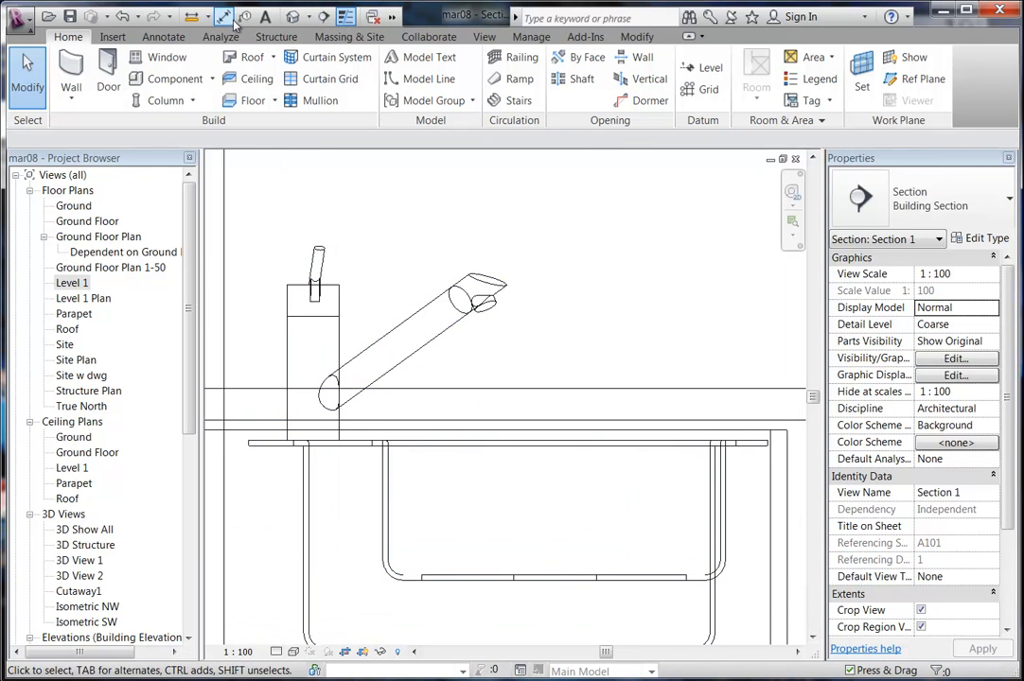
left_click(192, 16)
scroll(400, 451, "up", 3)
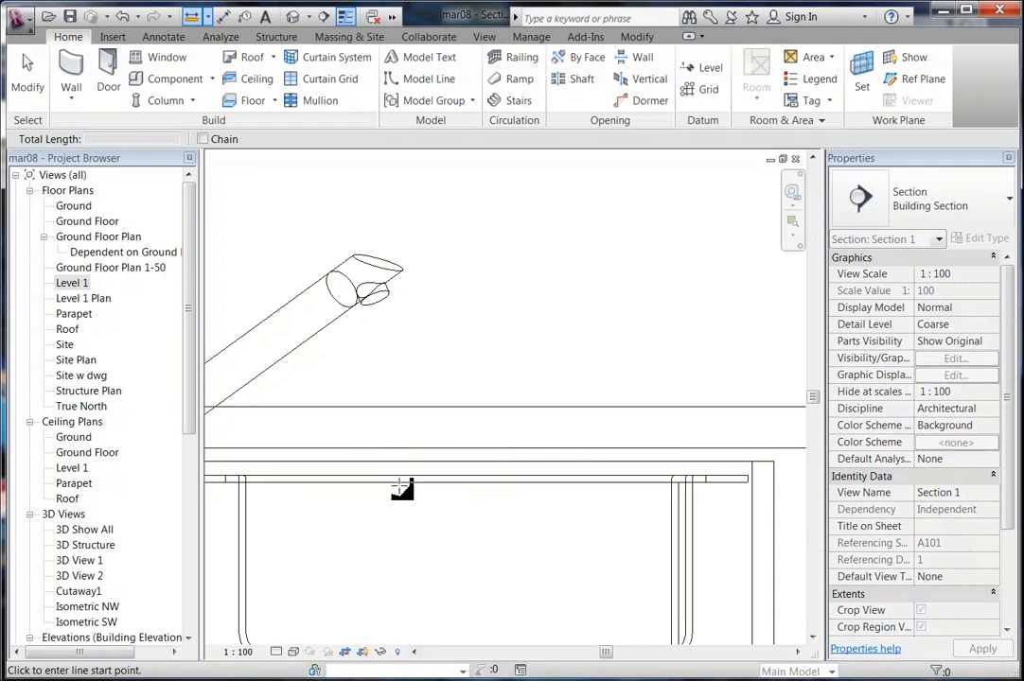
left_click(400, 478)
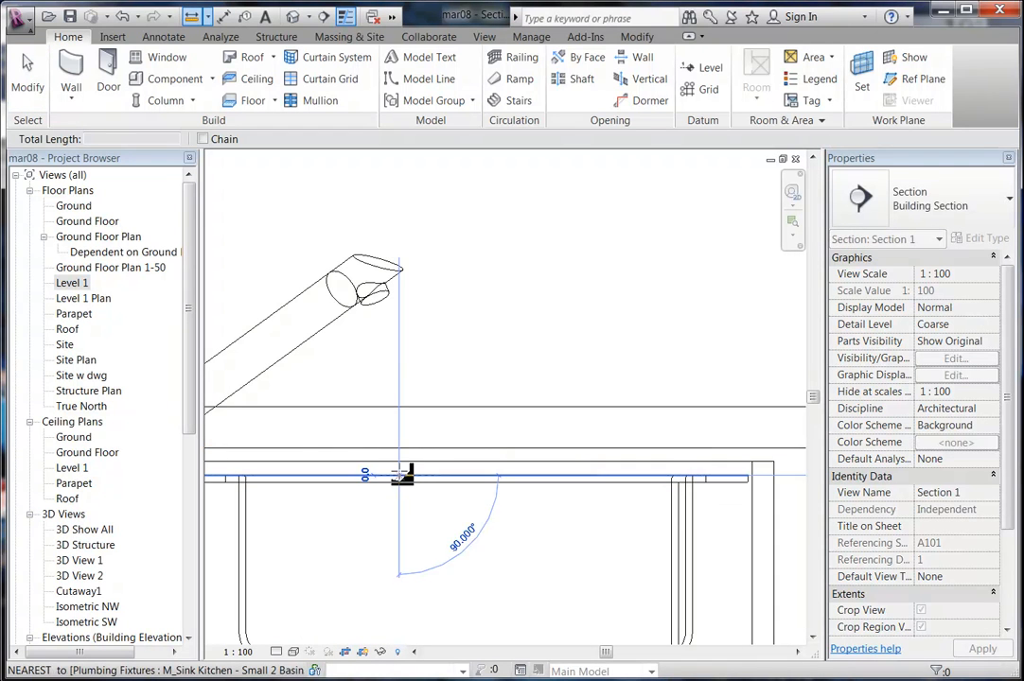
left_click(399, 407)
key("Escape")
key("Escape")
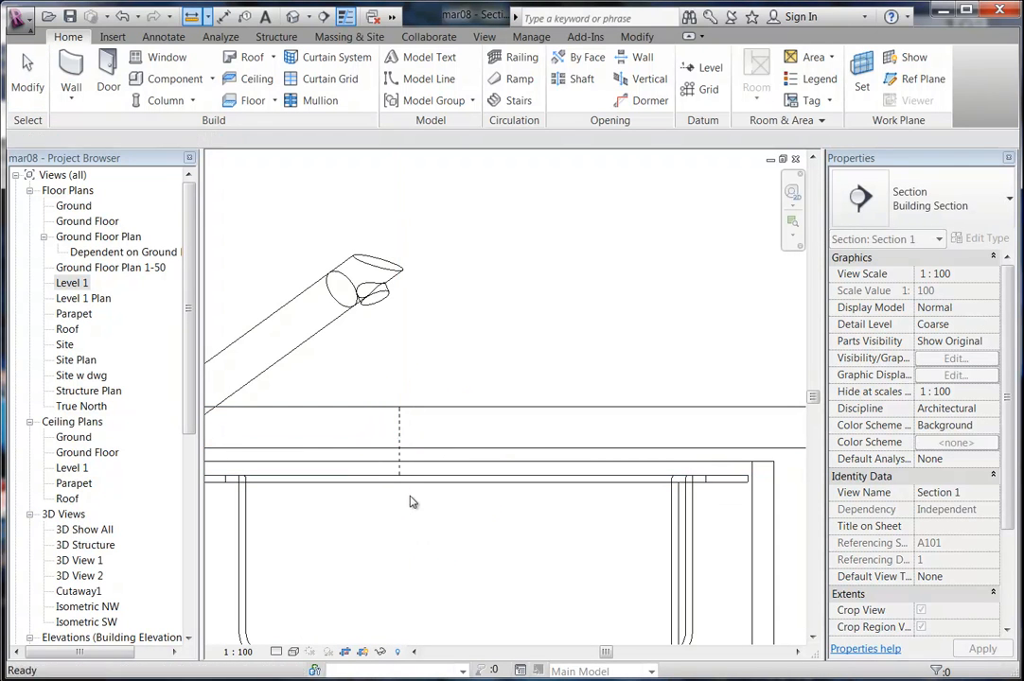
Select the sink and centre it in the section view.
left_click(402, 486)
scroll(470, 384, "down", 2)
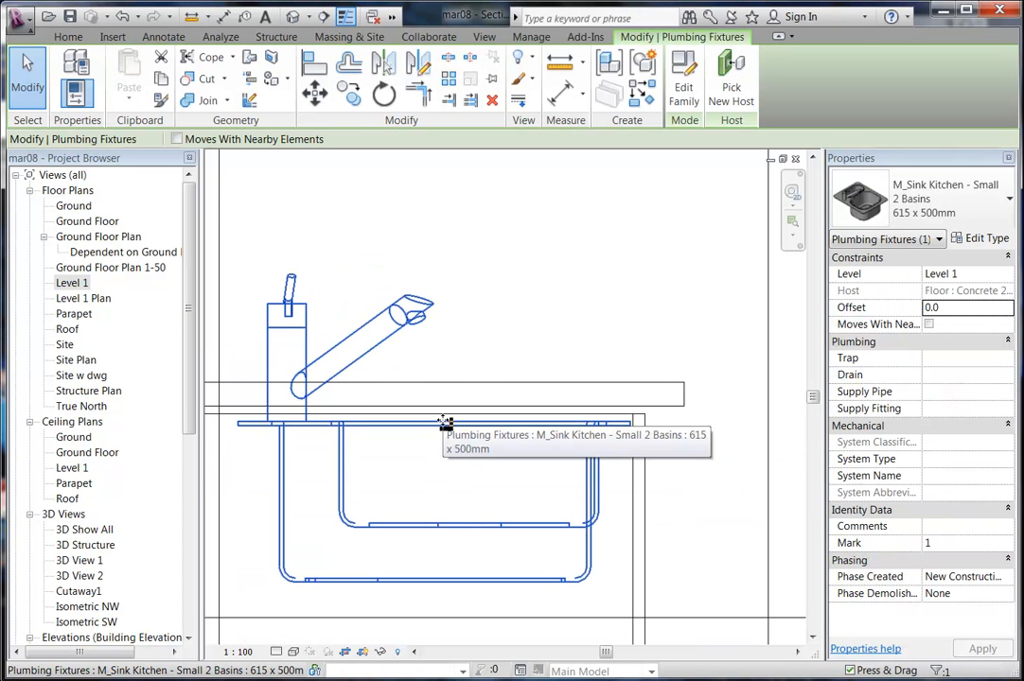
middle_click_drag(448, 469, 462, 450)
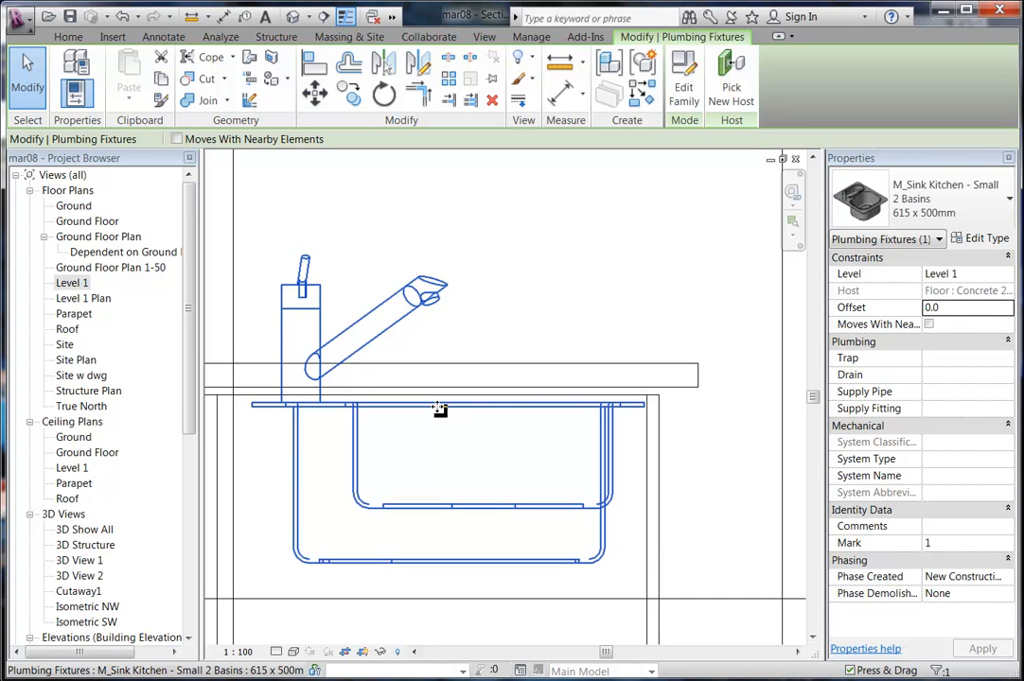
Set the sink's offset to 50.0 and re-measure from the sink's edge.
left_click(959, 307)
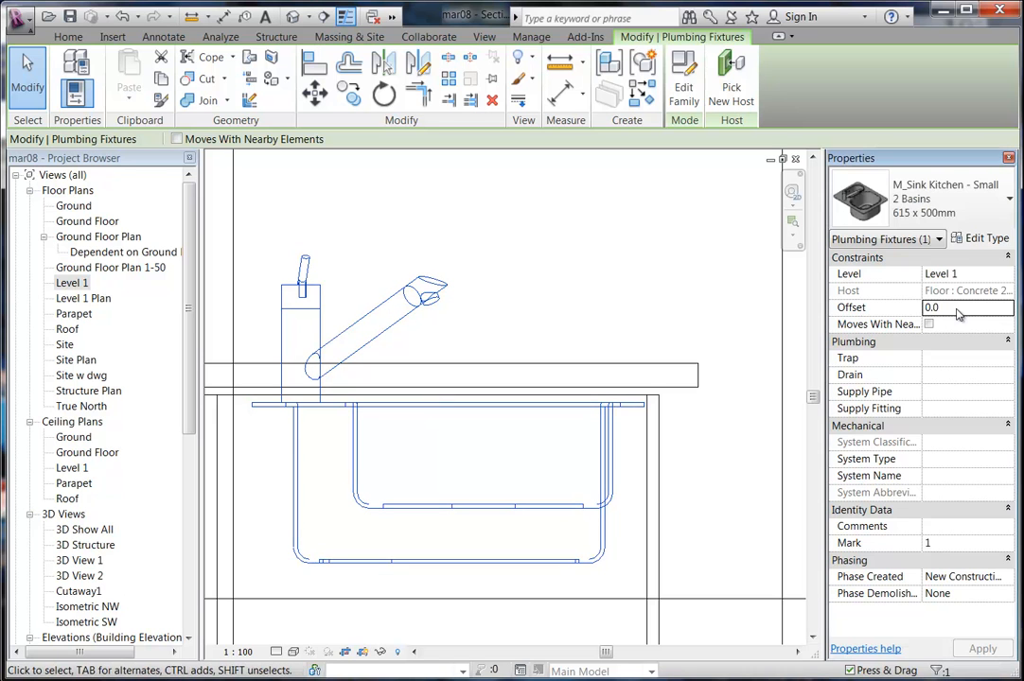
type("5")
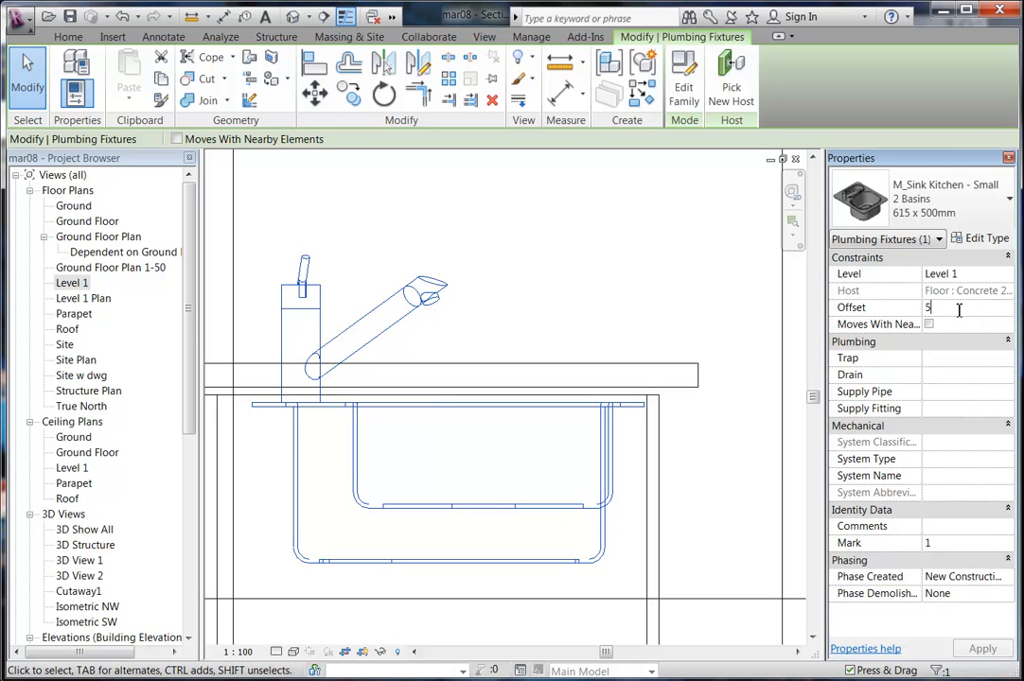
type("0.0")
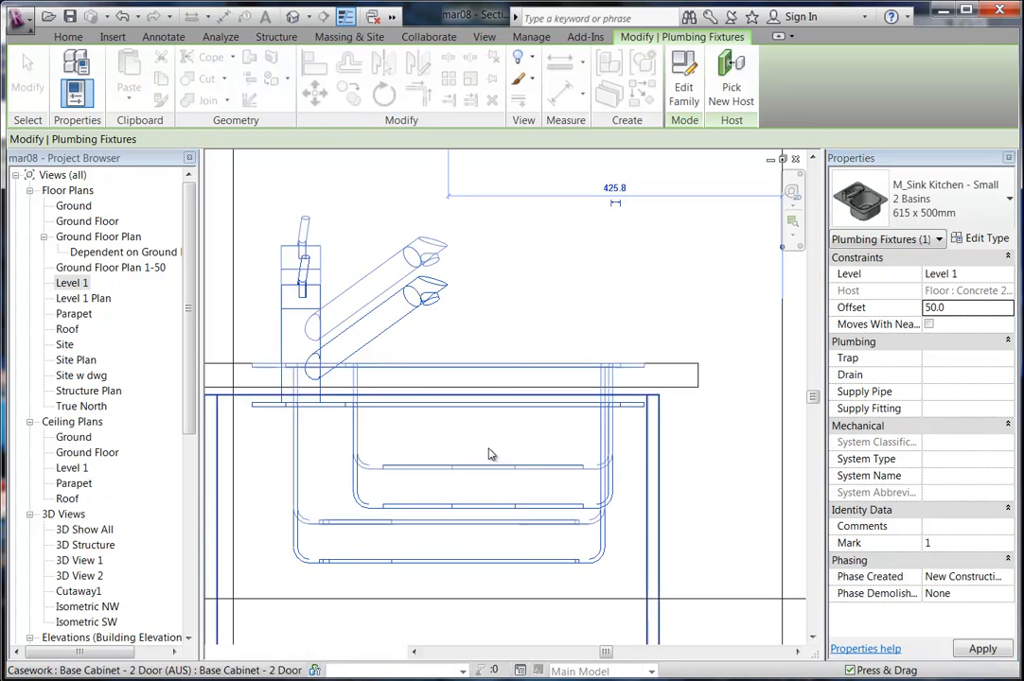
middle_click_drag(470, 444, 437, 440)
scroll(570, 347, "up", 3)
middle_click_drag(550, 384, 436, 364)
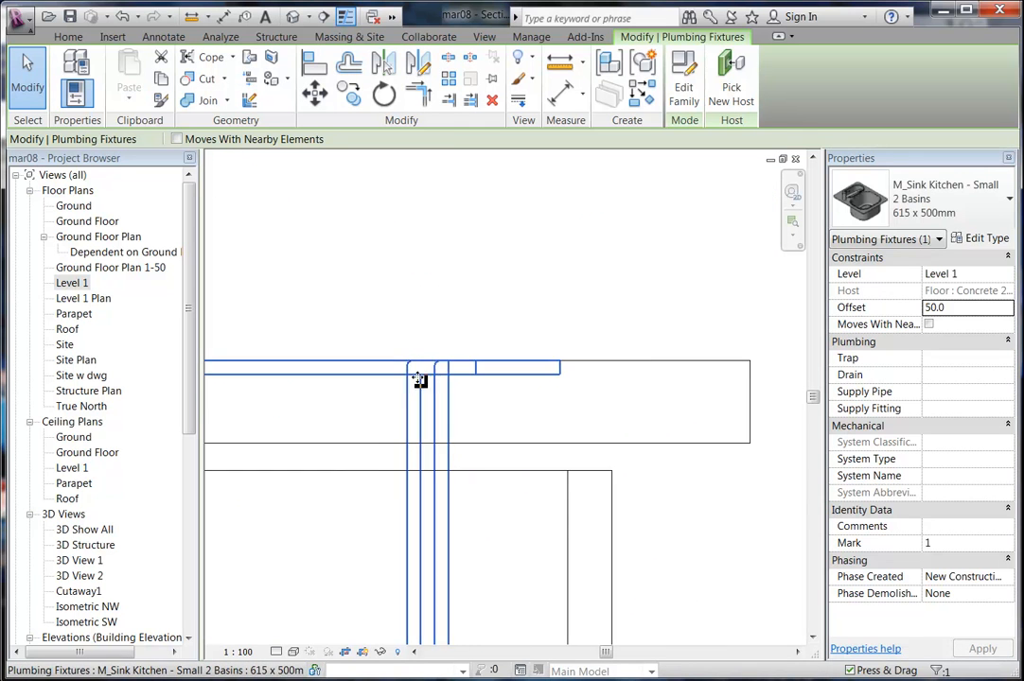
left_click(561, 65)
scroll(512, 370, "up", 3)
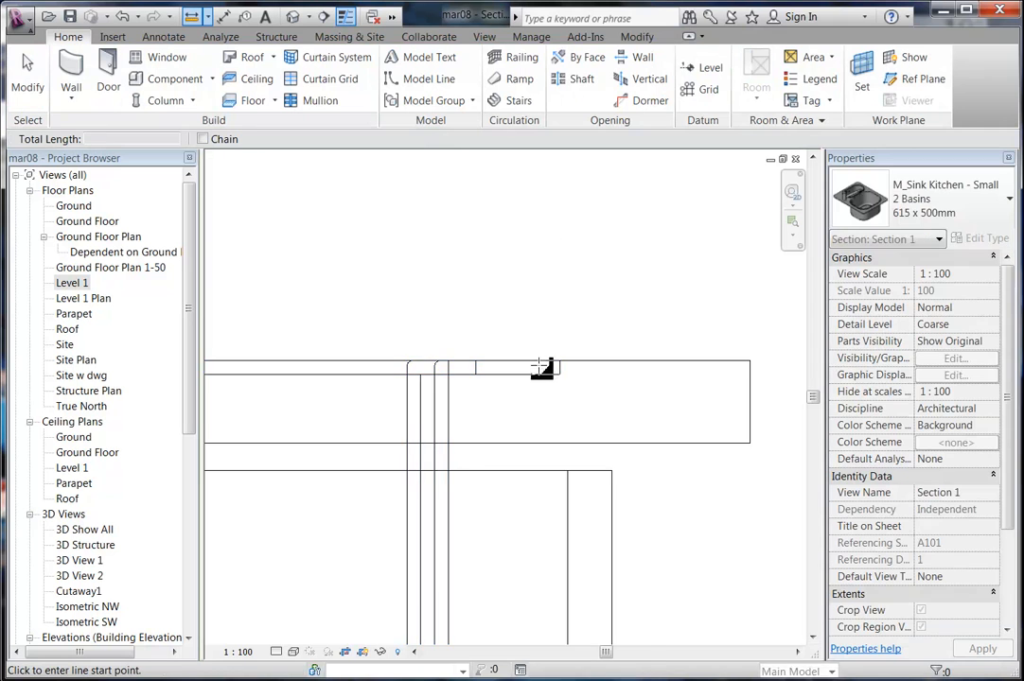
left_click(500, 374)
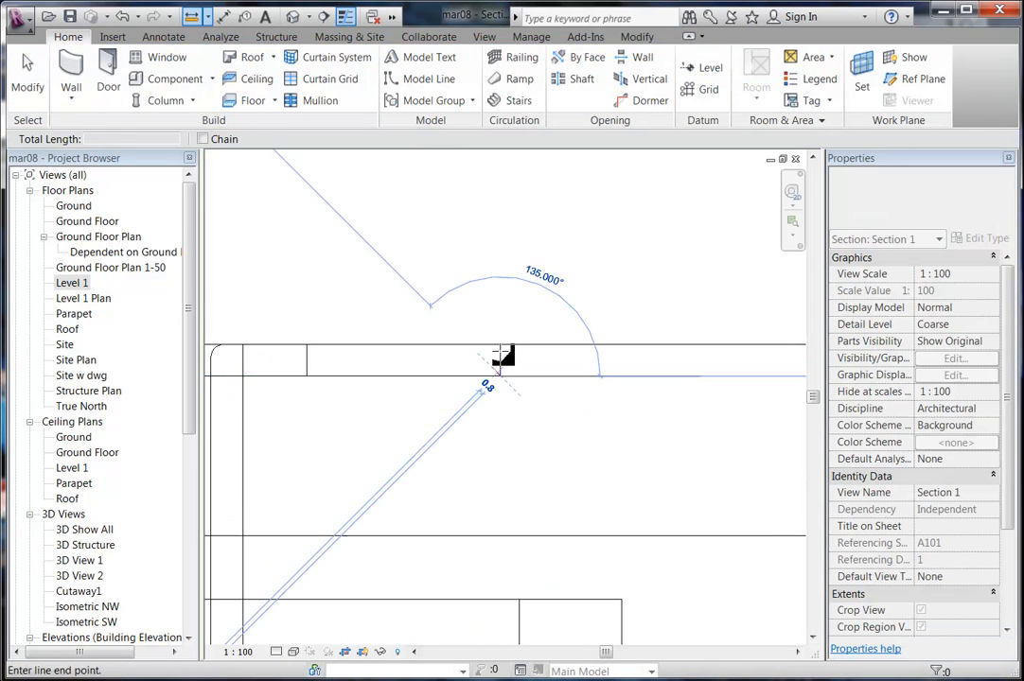
key("Escape")
key("Escape")
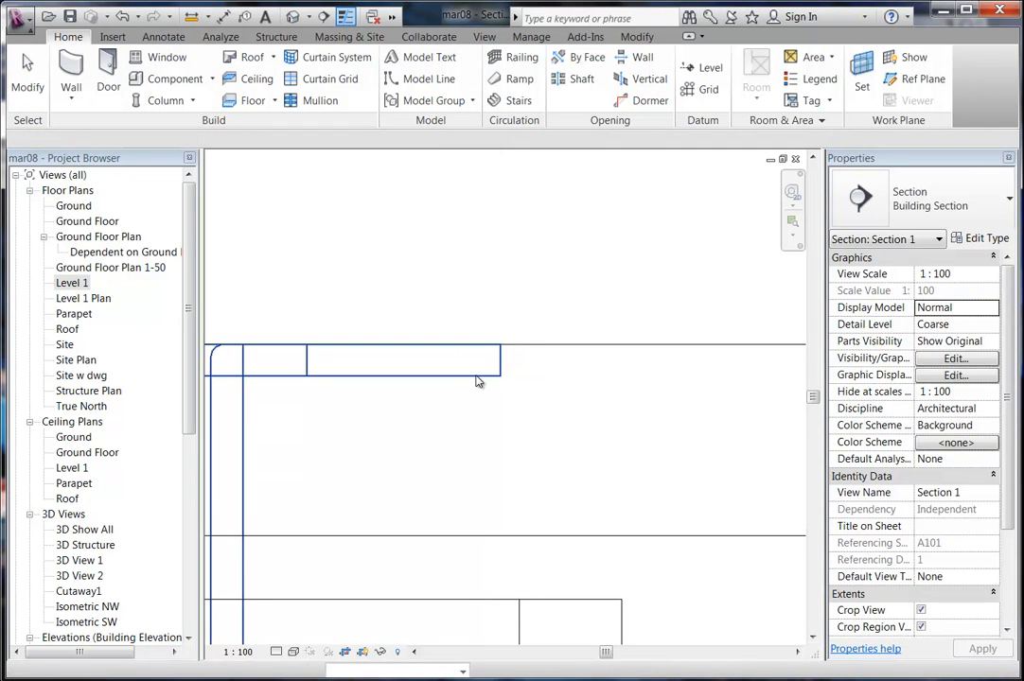
Change the sink's offset to 55 and open 3D View 2 to check it.
left_click(479, 380)
left_click(960, 310)
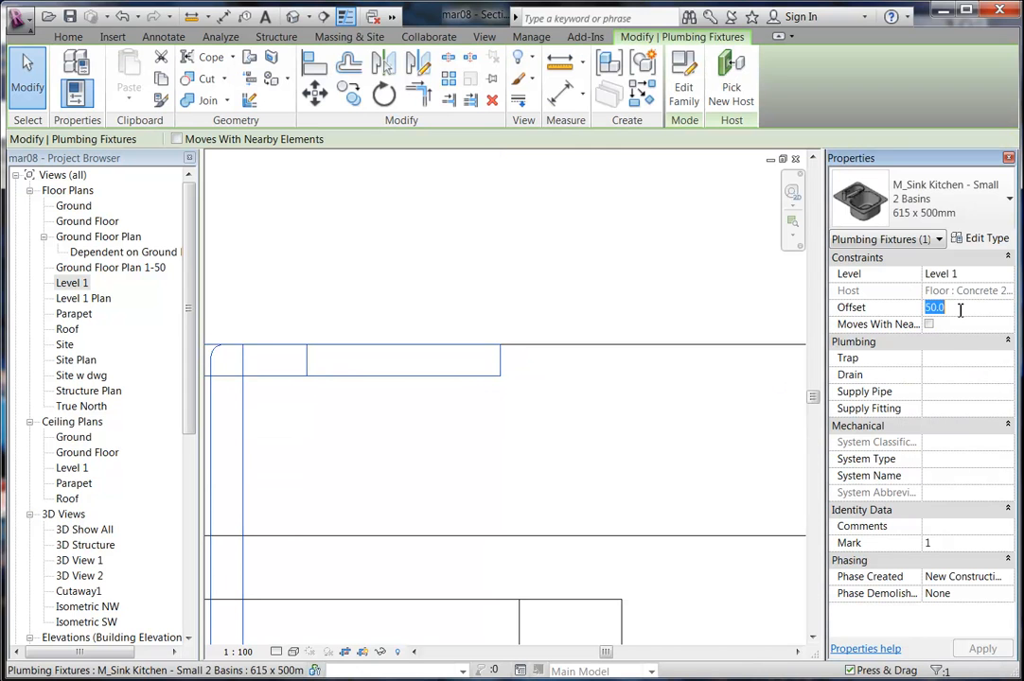
type("55")
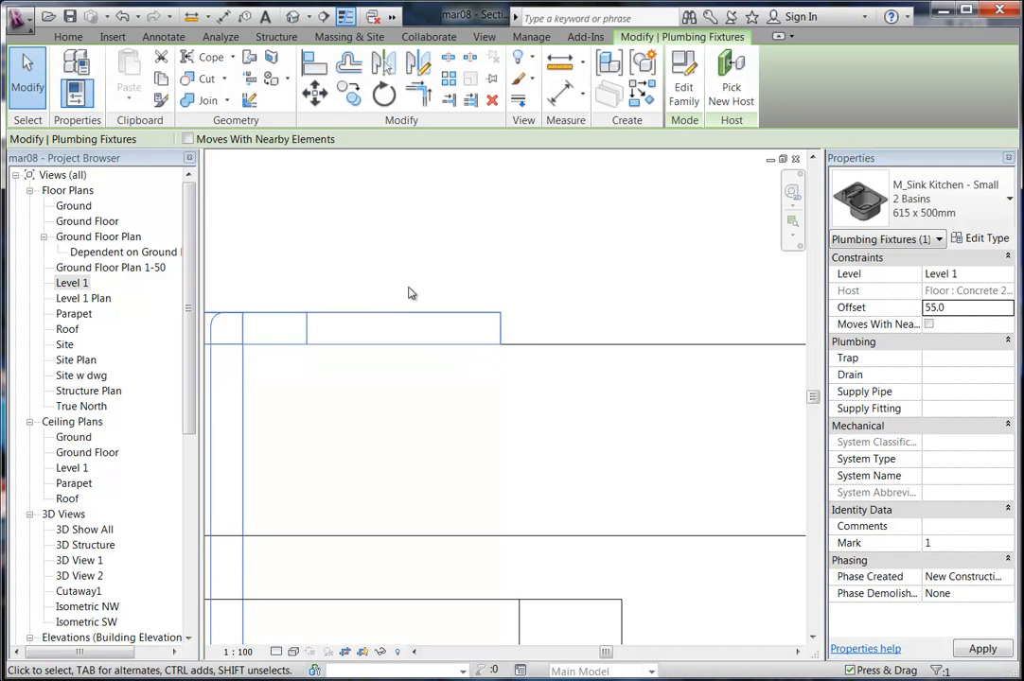
scroll(224, 377, "down", 2)
double_click(80, 577)
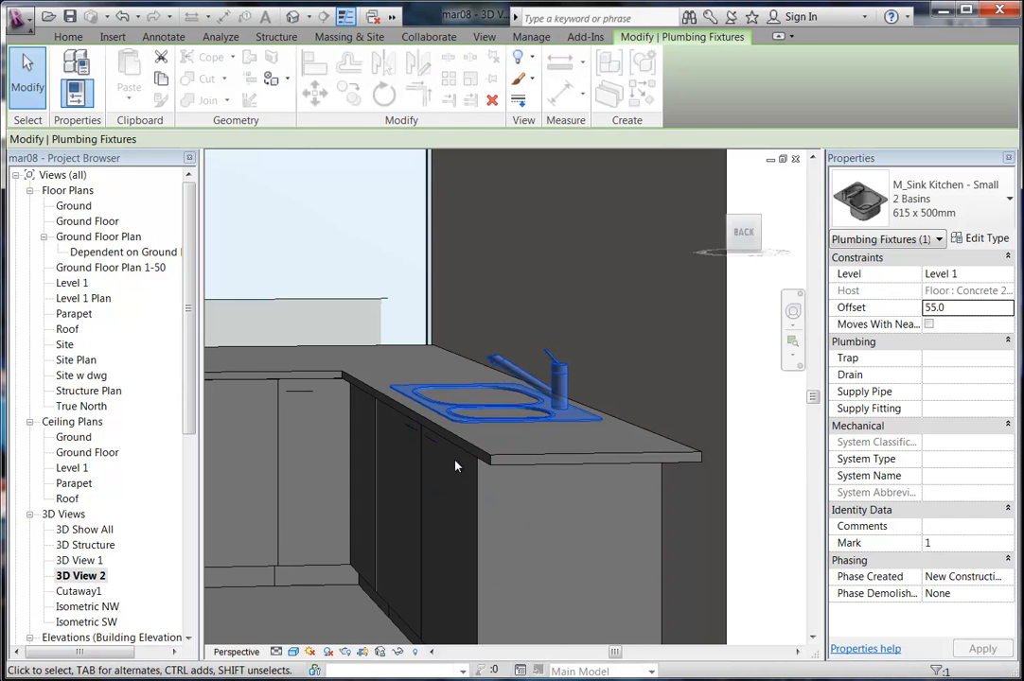
Select the benchtop in 3D View 2, then return to Level 1 zoomed on the sink.
left_click(518, 461)
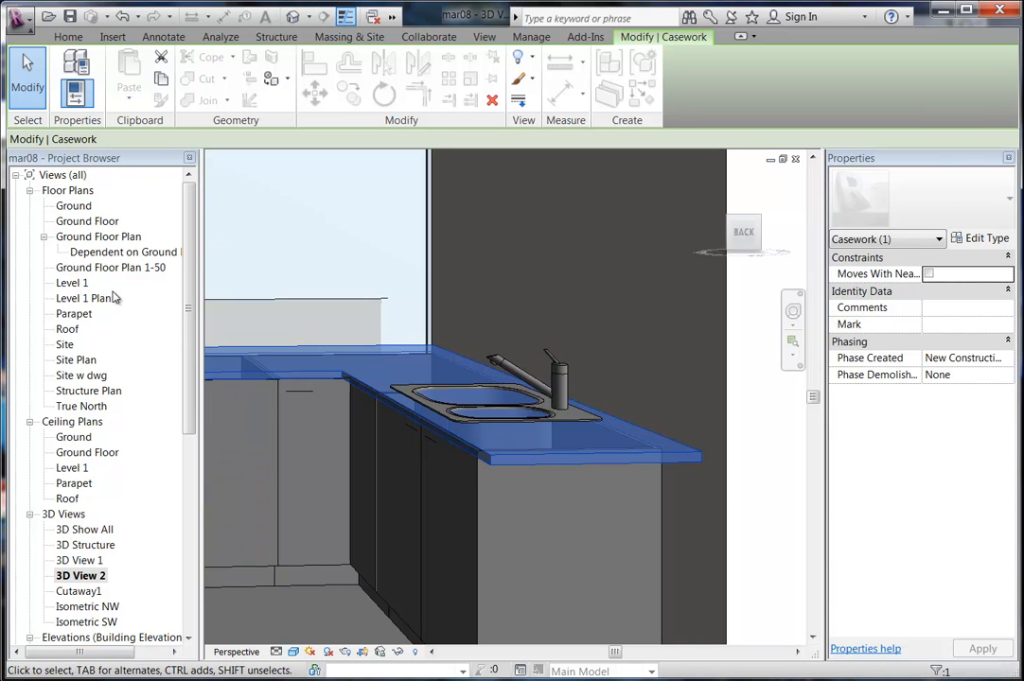
double_click(76, 283)
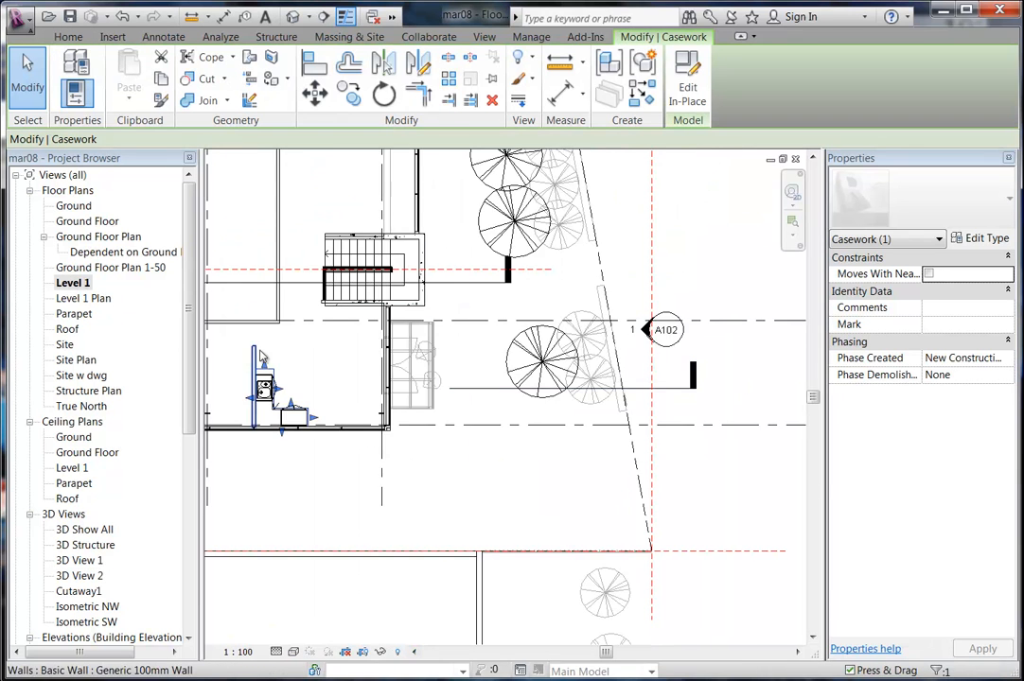
scroll(364, 402, "up", 4)
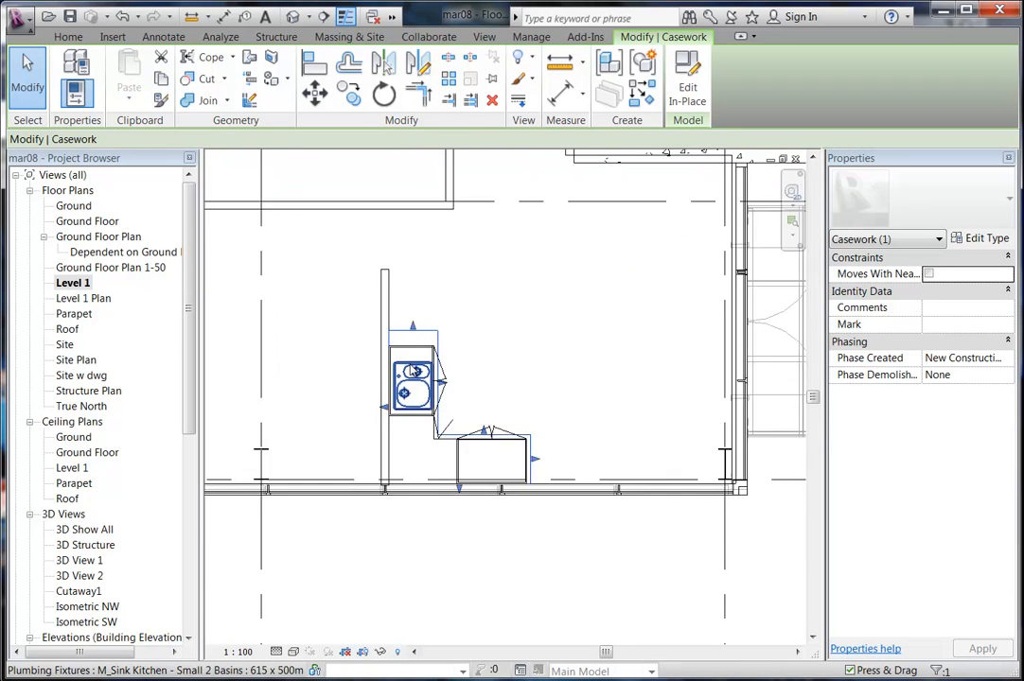
Start editing the benchtop extrusion's sketch in place.
left_click(679, 86)
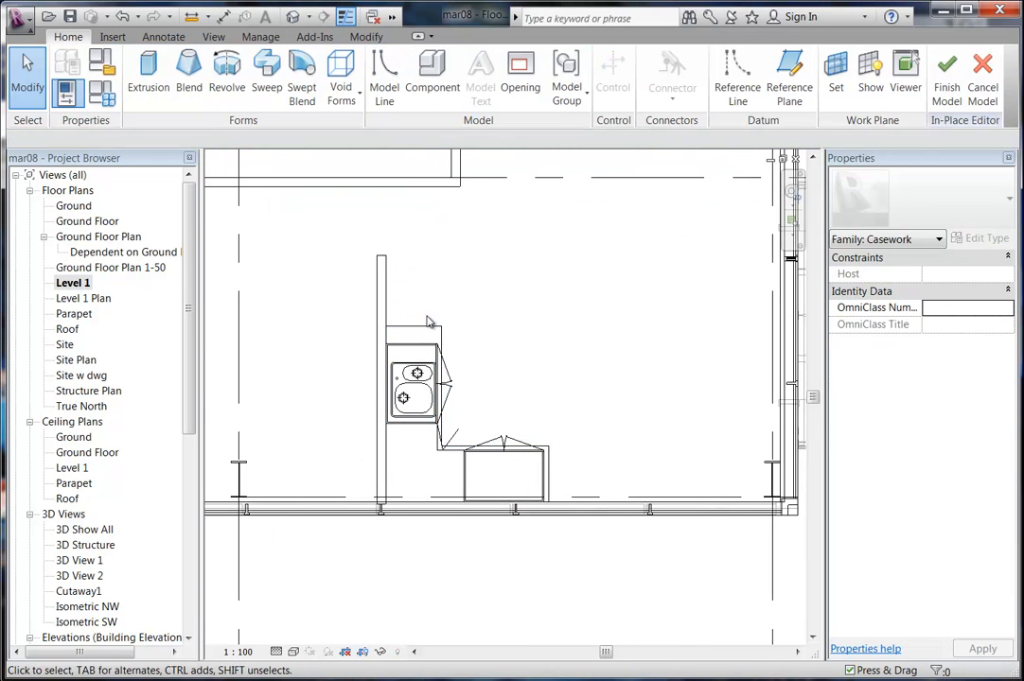
left_click(425, 330)
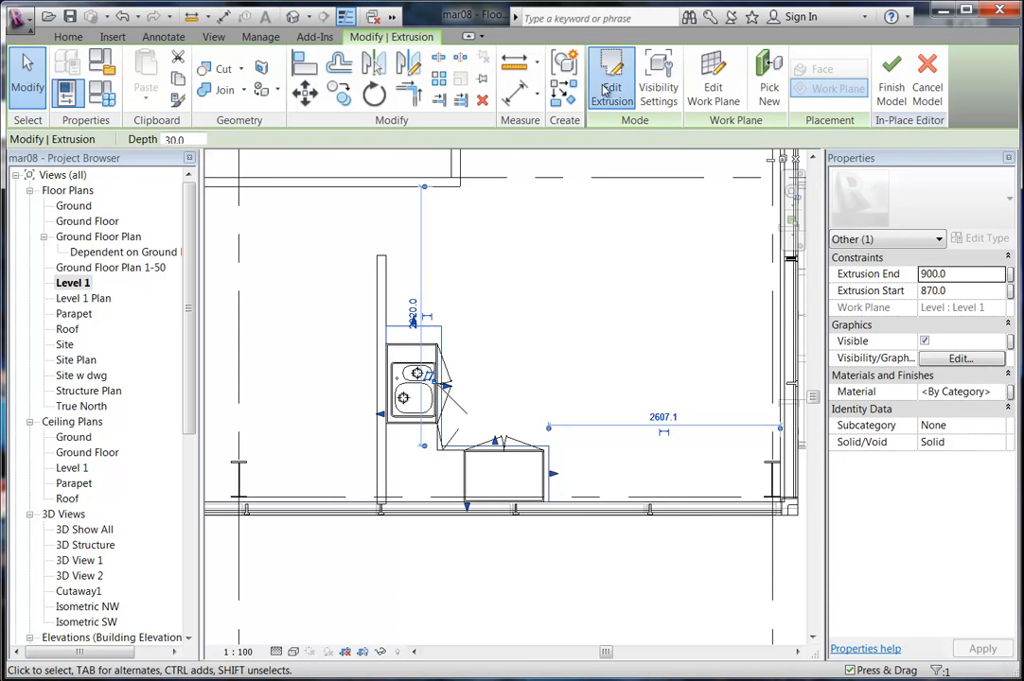
left_click(516, 73)
scroll(354, 392, "up", 5)
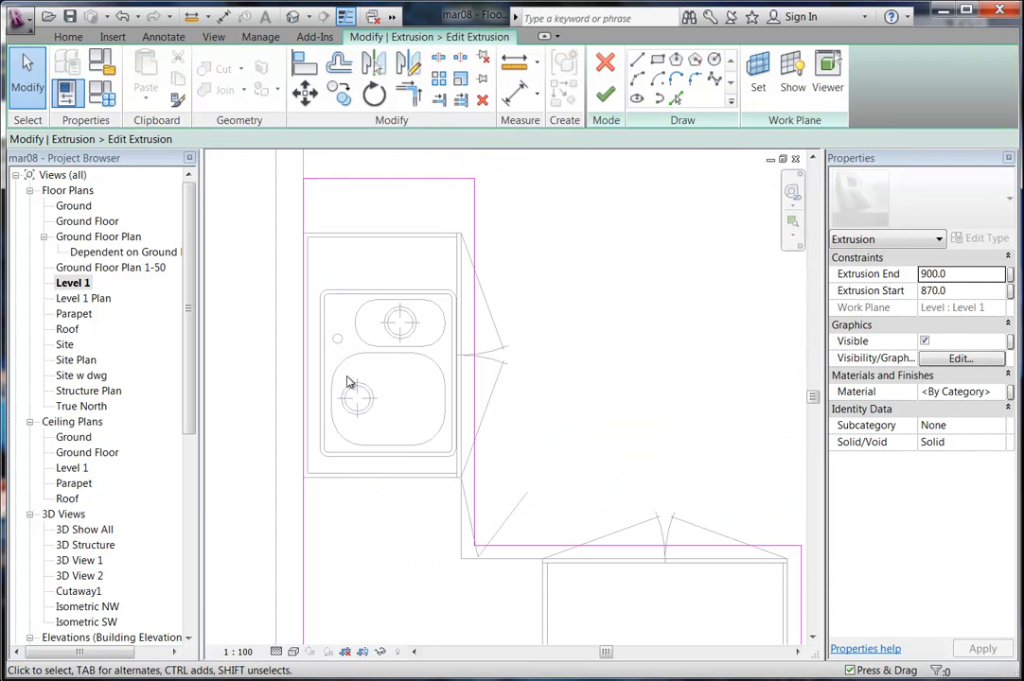
mouse_move(348, 379)
middle_mouse_down()
mouse_move(327, 396)
mouse_move(338, 416)
mouse_move(329, 429)
middle_mouse_up()
scroll(330, 399, "up", 2)
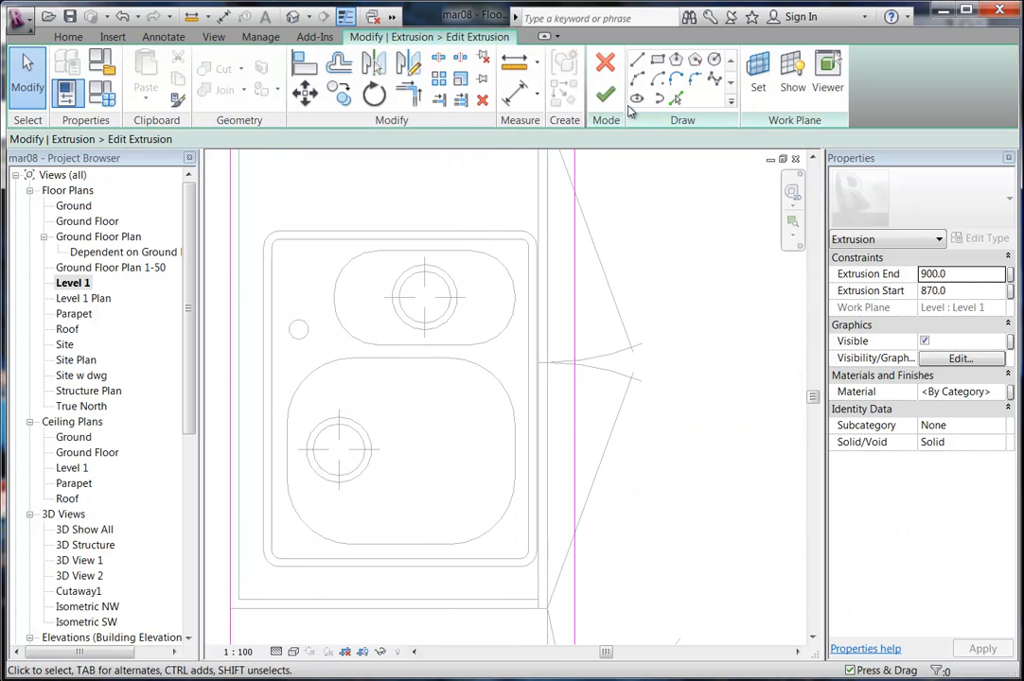
Pick the whole sink outline as a cutout loop in the sketch and finish the sketch.
left_click(676, 97)
middle_click_drag(331, 324, 352, 322)
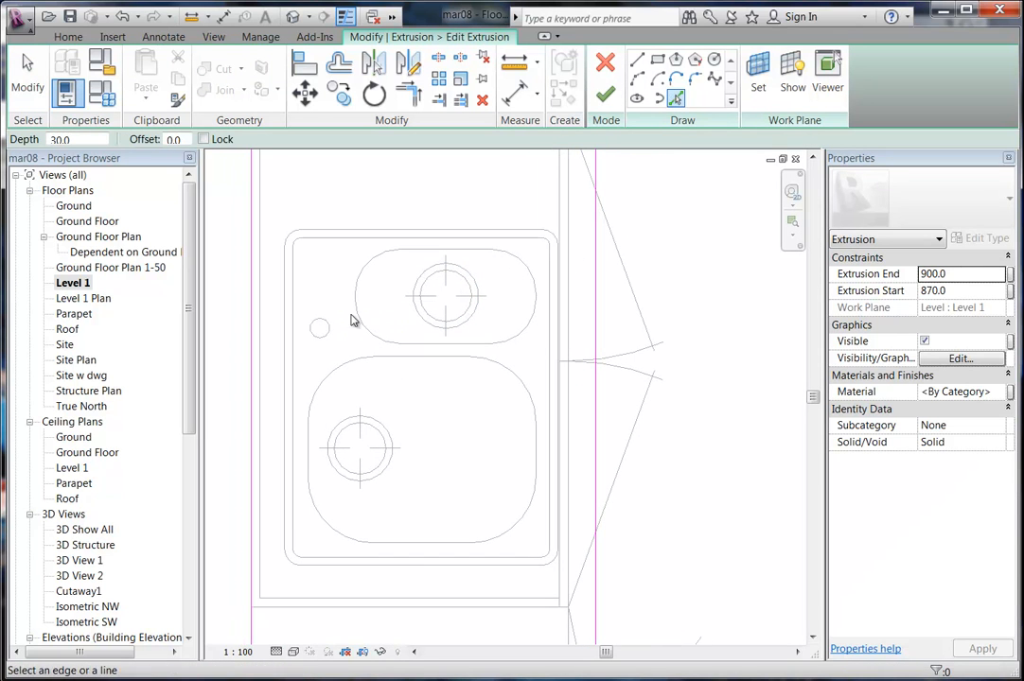
key("Tab")
left_click(376, 243)
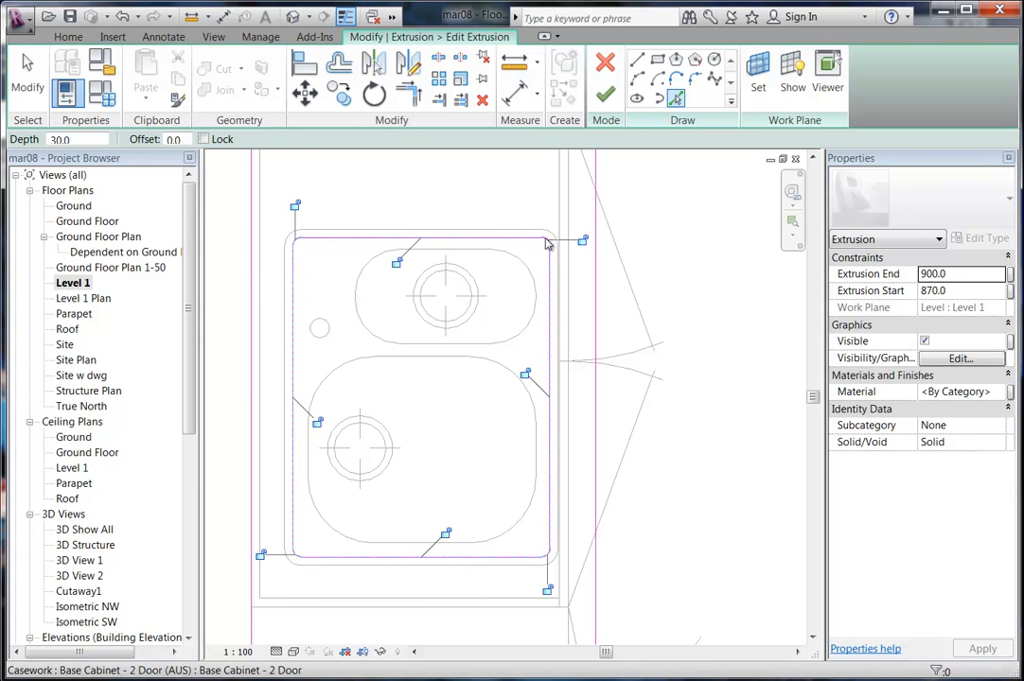
left_click(345, 17)
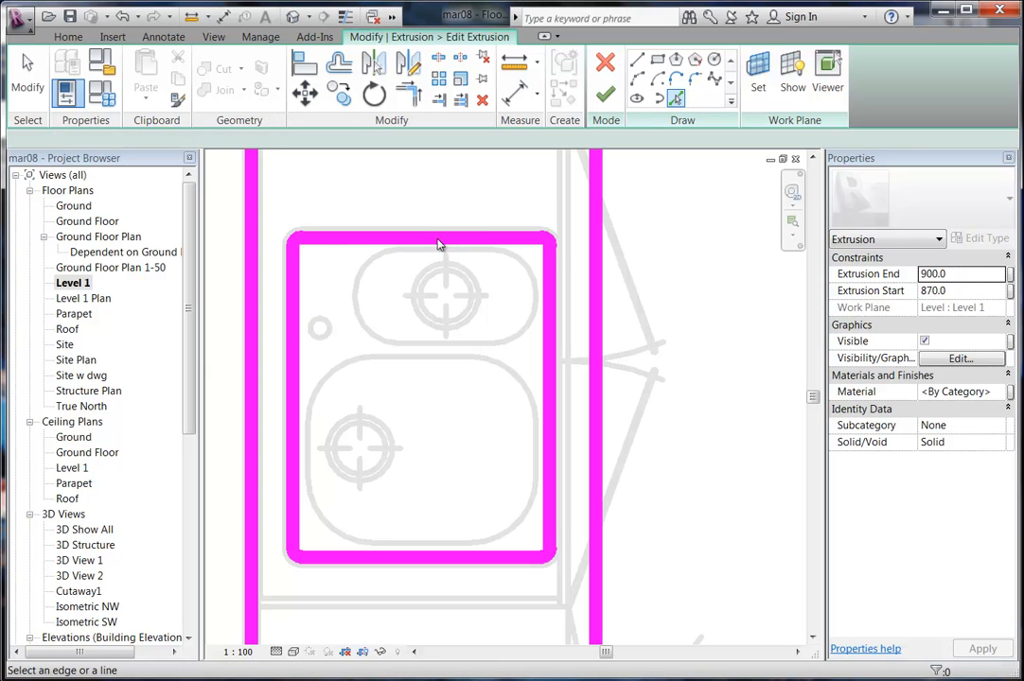
left_click(603, 96)
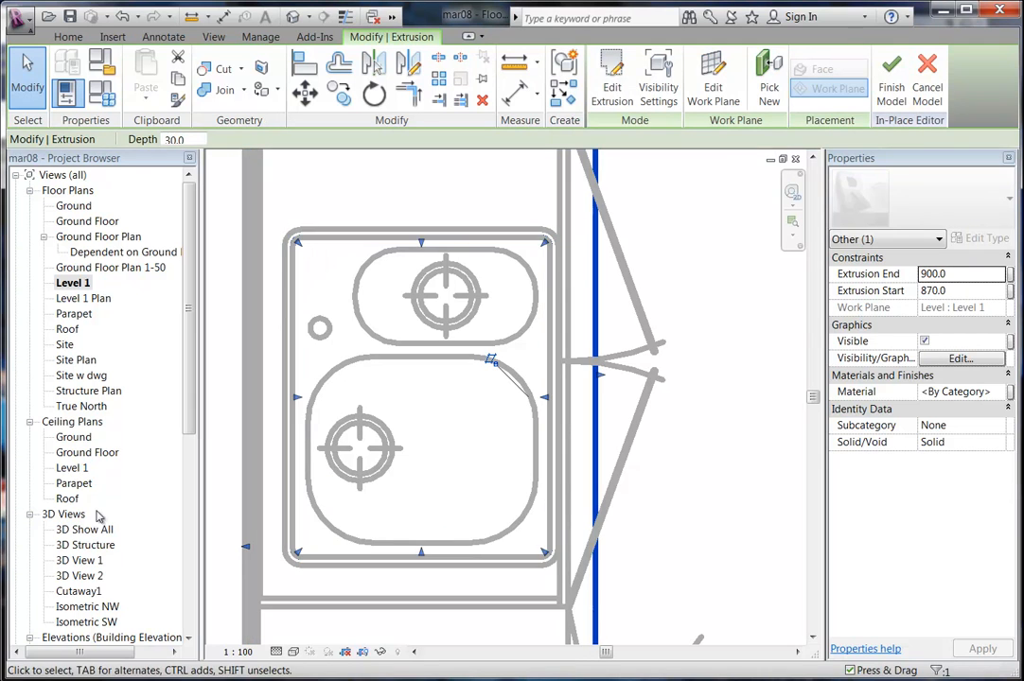
double_click(78, 577)
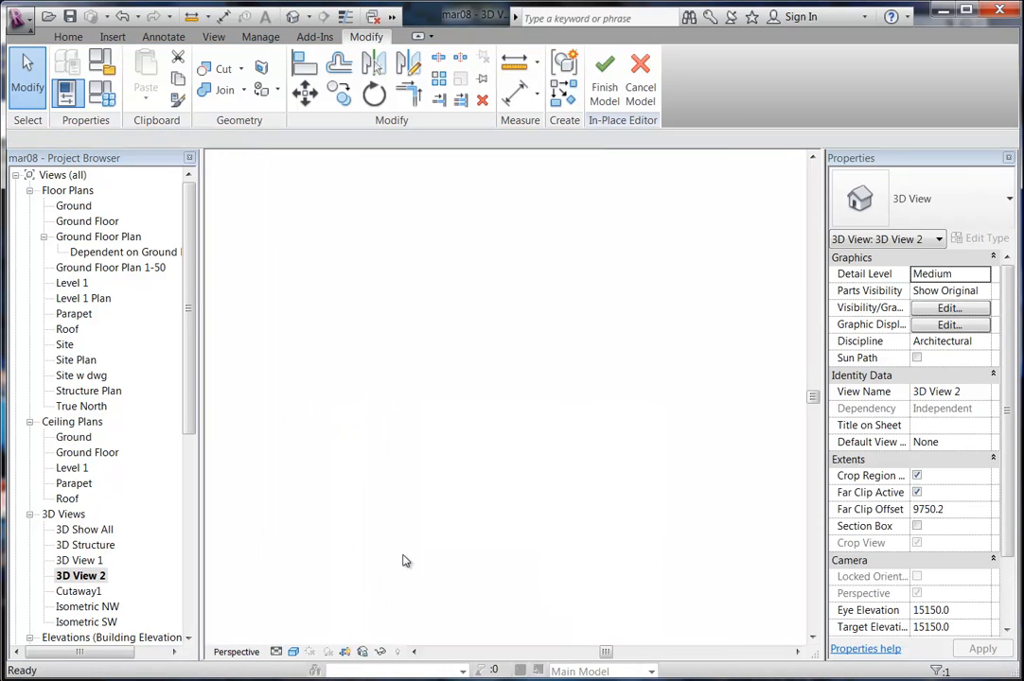
Return to Level 1 and commit the benchtop model edit with the sink cutout.
left_click(534, 322)
scroll(496, 337, "up", 3)
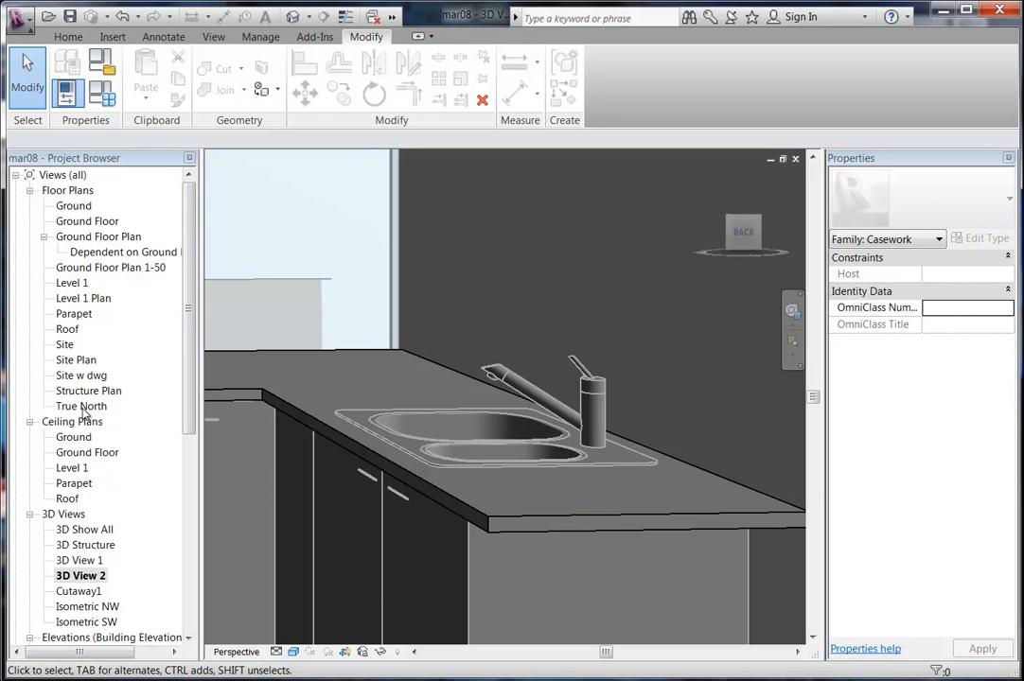
double_click(78, 283)
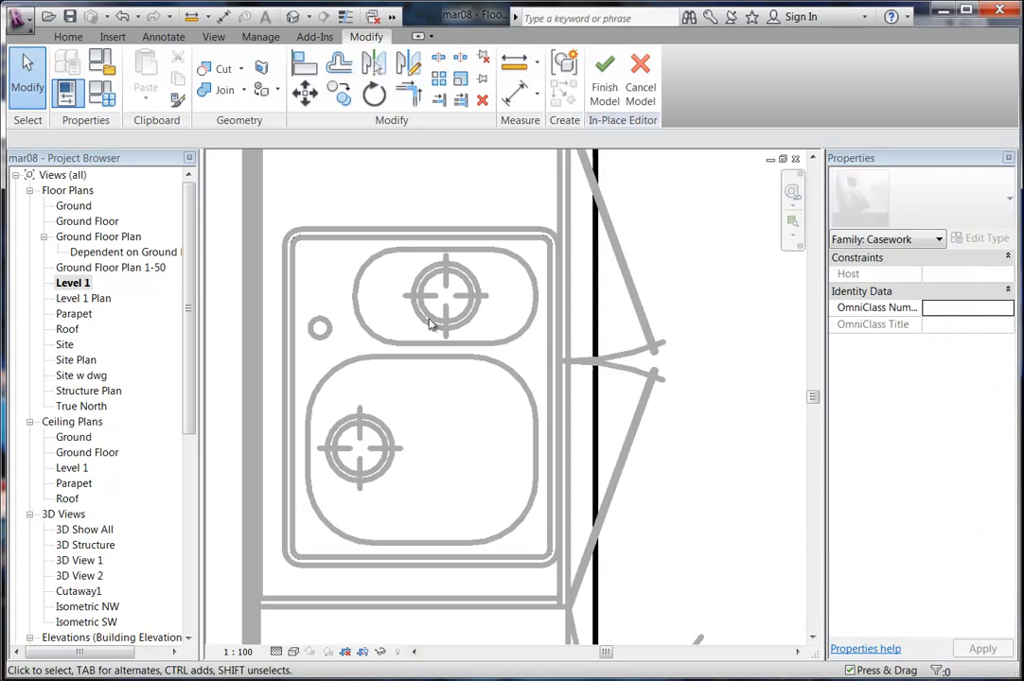
left_click(601, 97)
Review the kitchen with its benchtop cutout in 3D View 2.
scroll(612, 522, "down", 3)
scroll(615, 303, "up", 5)
left_click(87, 562)
double_click(83, 576)
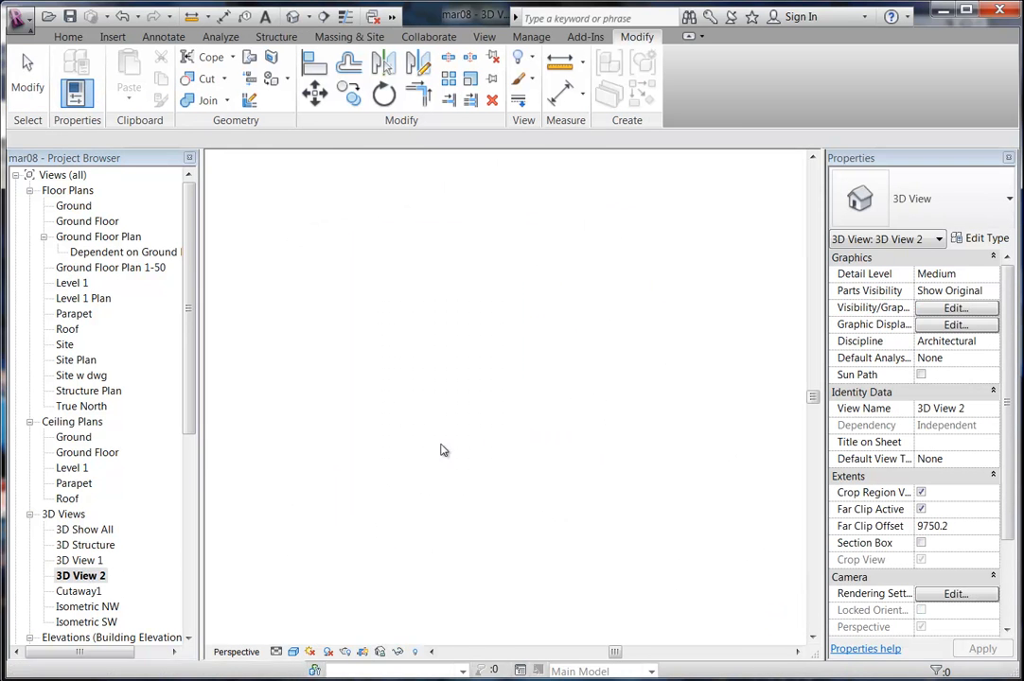
scroll(509, 276, "down", 5)
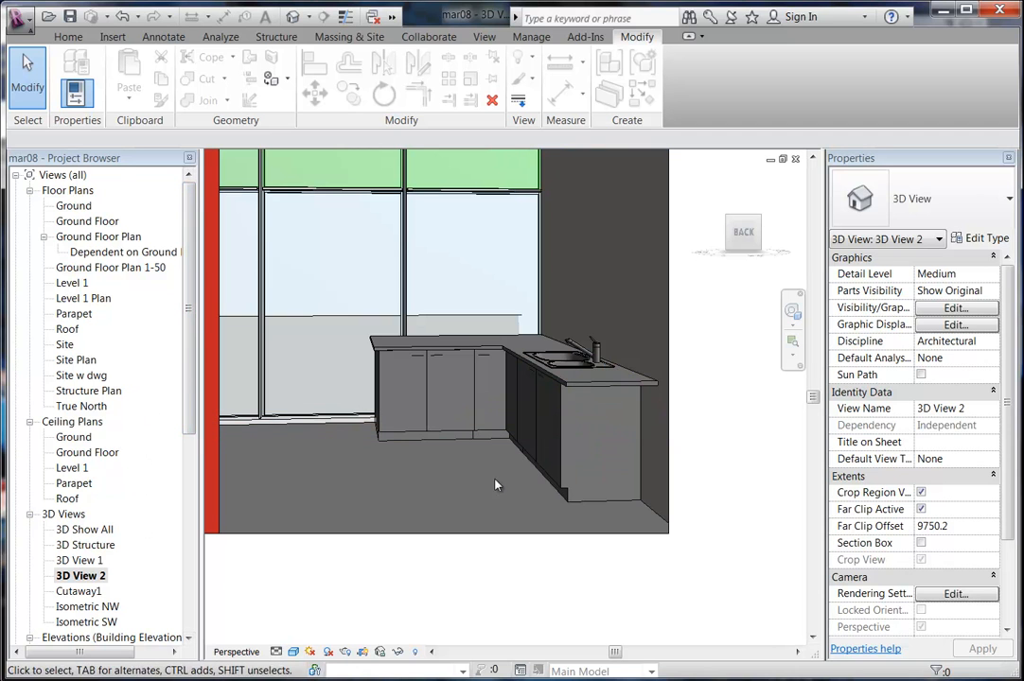
scroll(161, 338, "down", 3)
Open the Level 1 plan, then the Ground Floor plan.
left_click(106, 529)
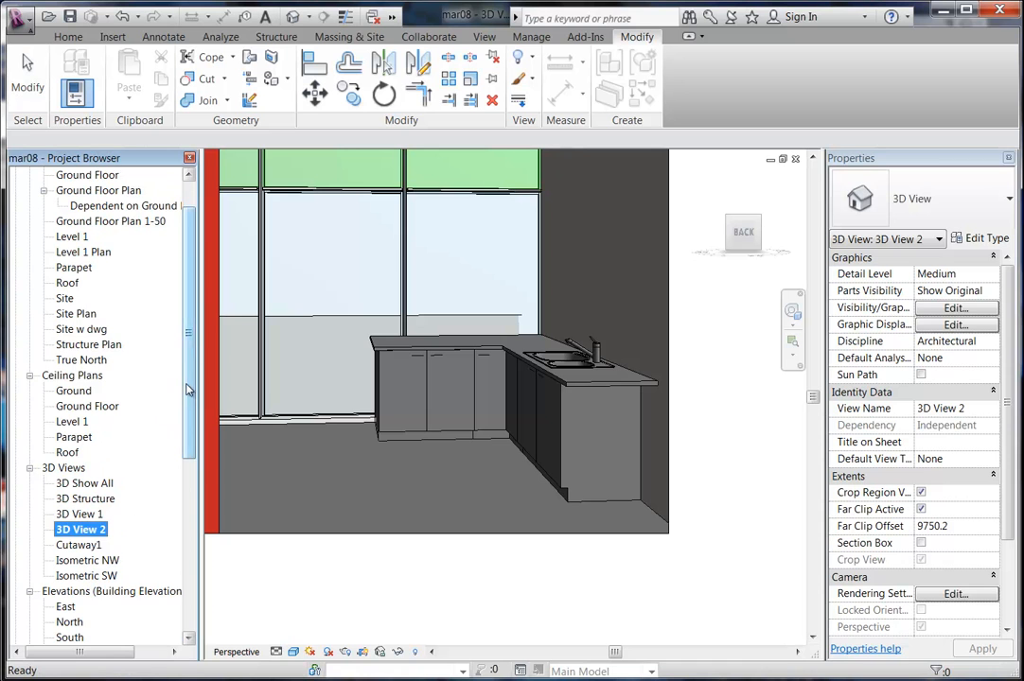
scroll(189, 340, "up", 3)
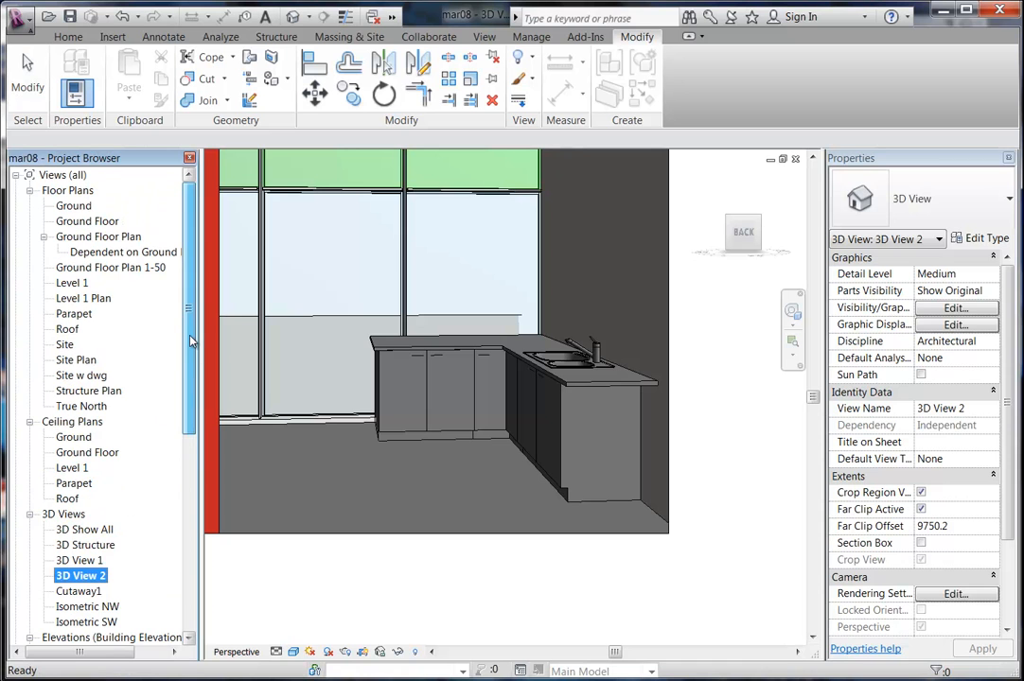
double_click(73, 283)
double_click(85, 222)
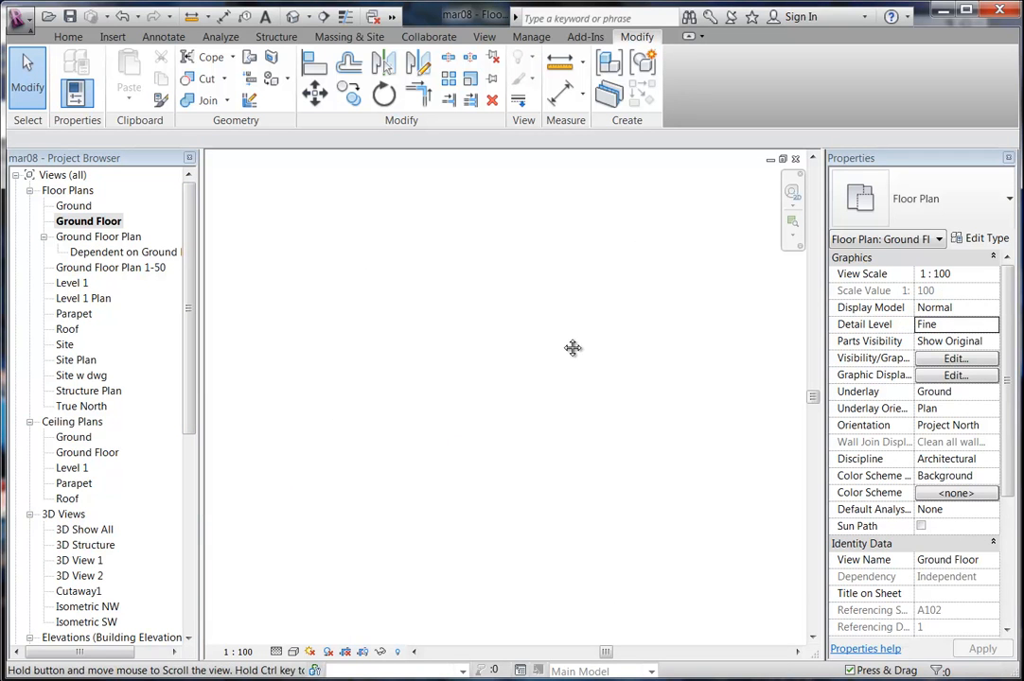
Draw a 3600 long Generic 100mm wall above the stair, from the existing wall's midpoint to the far wall.
right_click(401, 287)
left_click(437, 432)
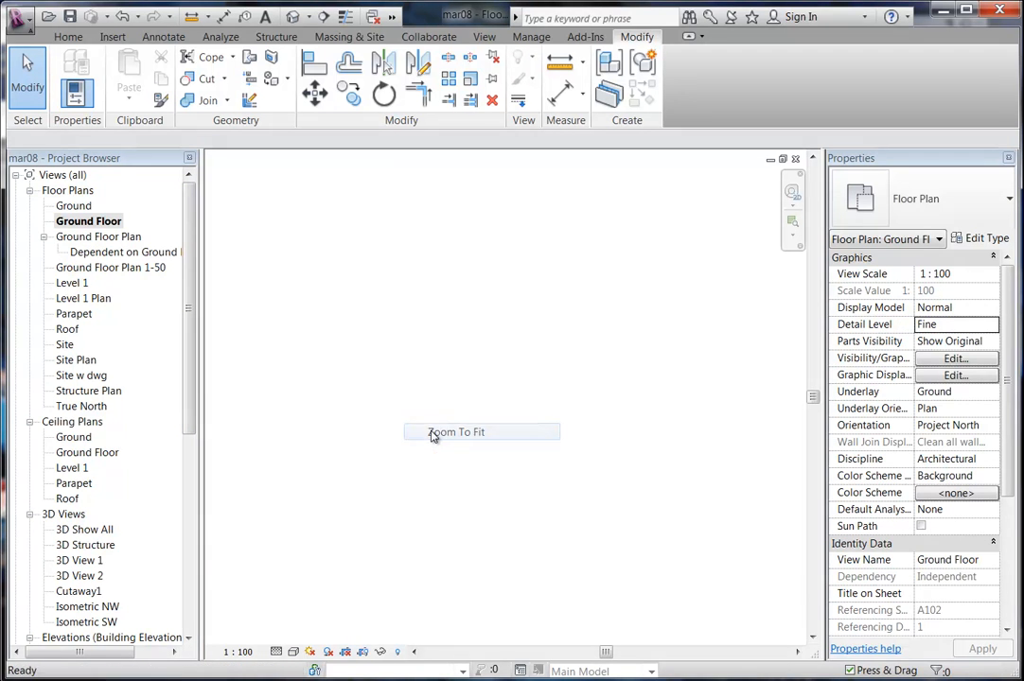
scroll(608, 433, "up", 10)
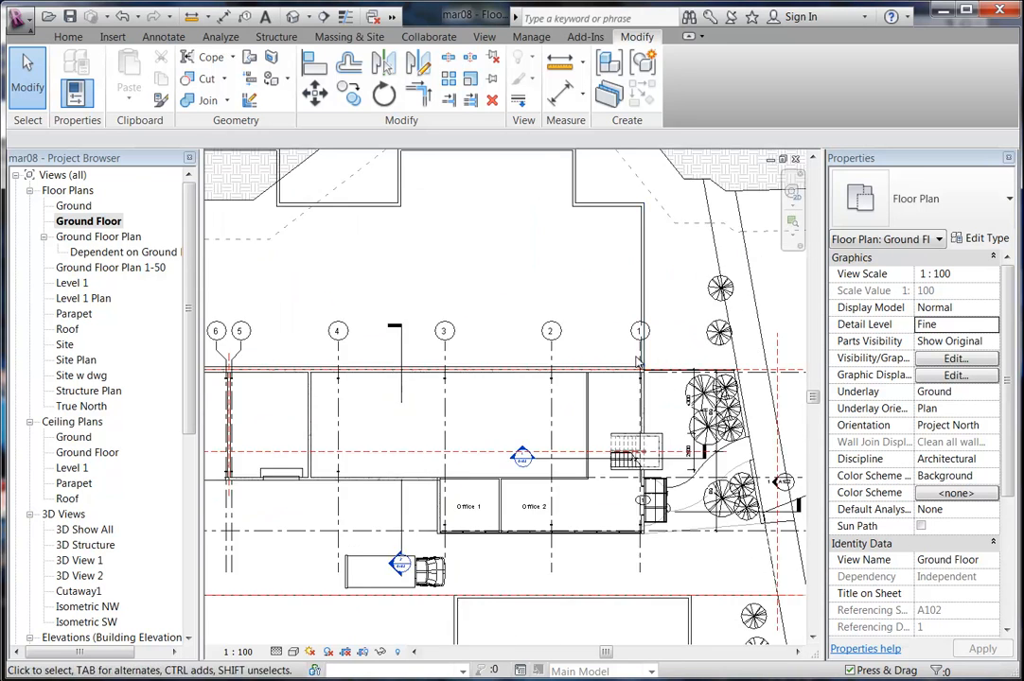
scroll(517, 429, "up", 3)
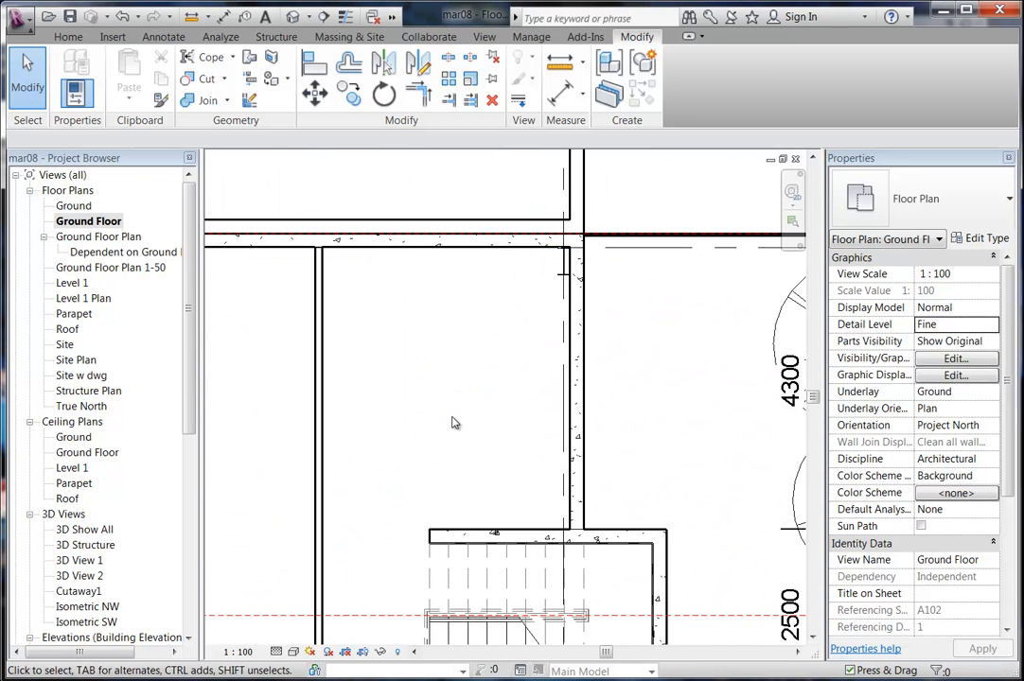
left_click(63, 36)
left_click(59, 68)
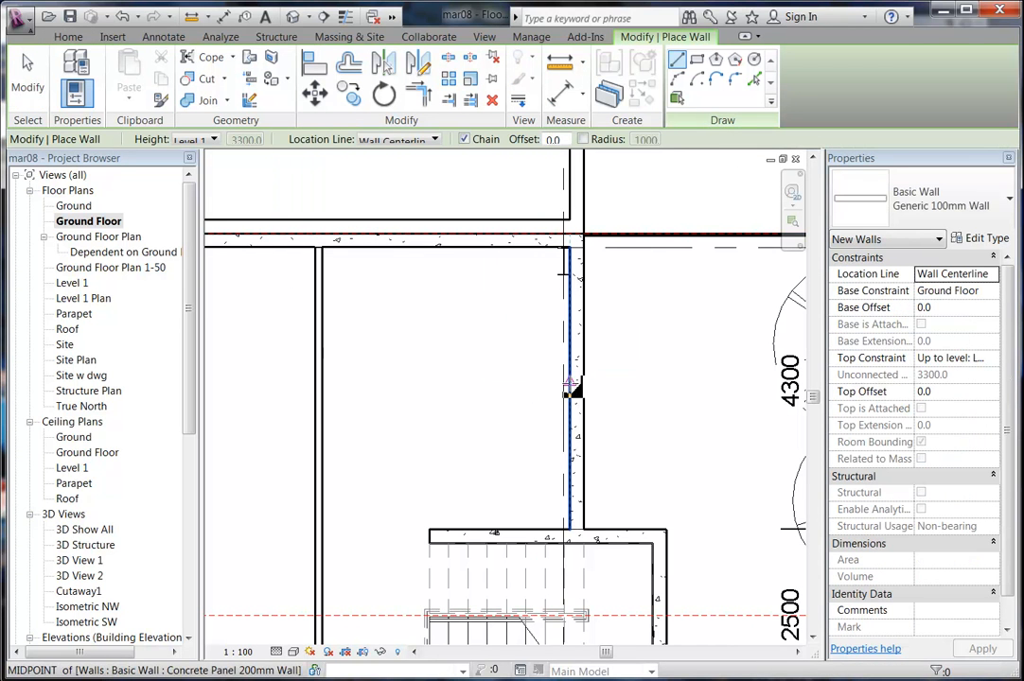
left_click(569, 388)
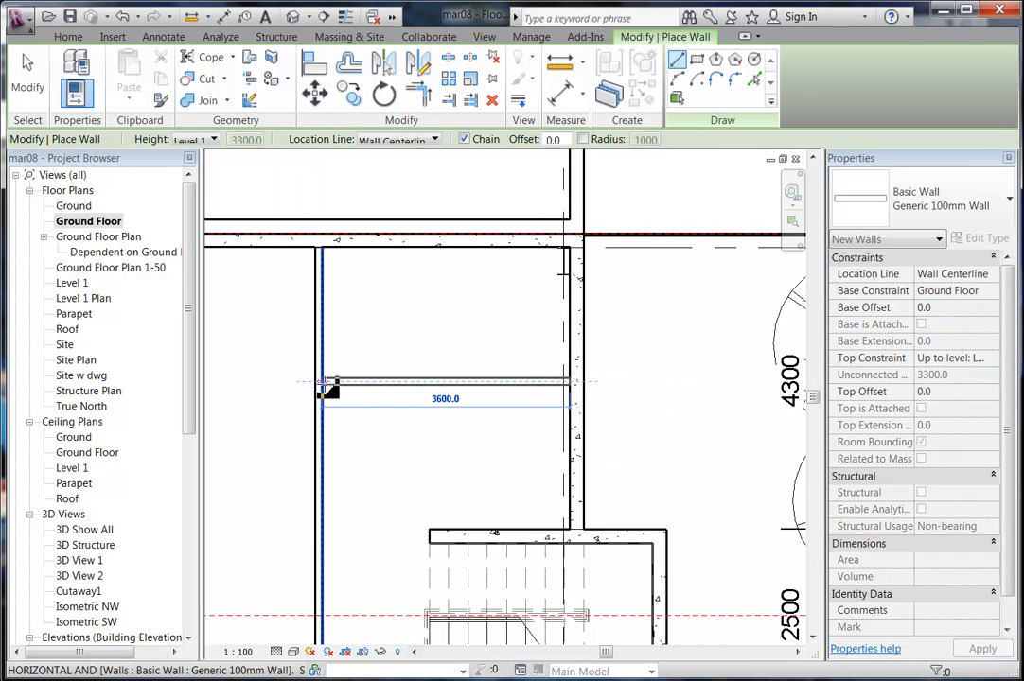
left_click(325, 384)
Finish wall placement and frame the new wall in the plan view.
right_click(393, 322)
left_click(416, 328)
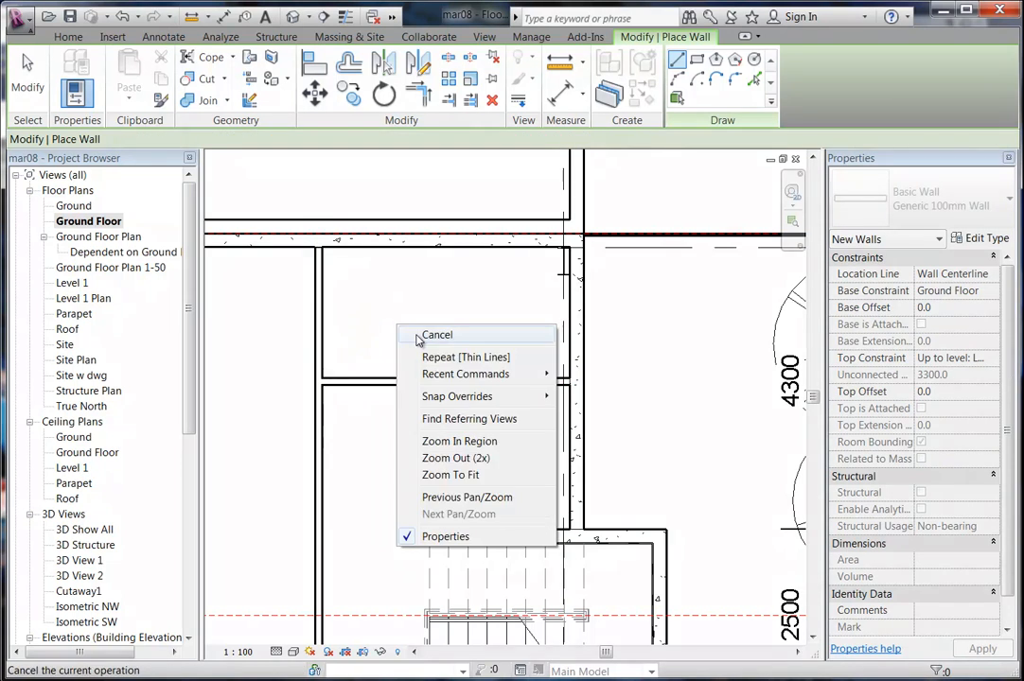
right_click(416, 331)
left_click(413, 336)
middle_click_drag(412, 342, 400, 361)
scroll(400, 362, "up", 1)
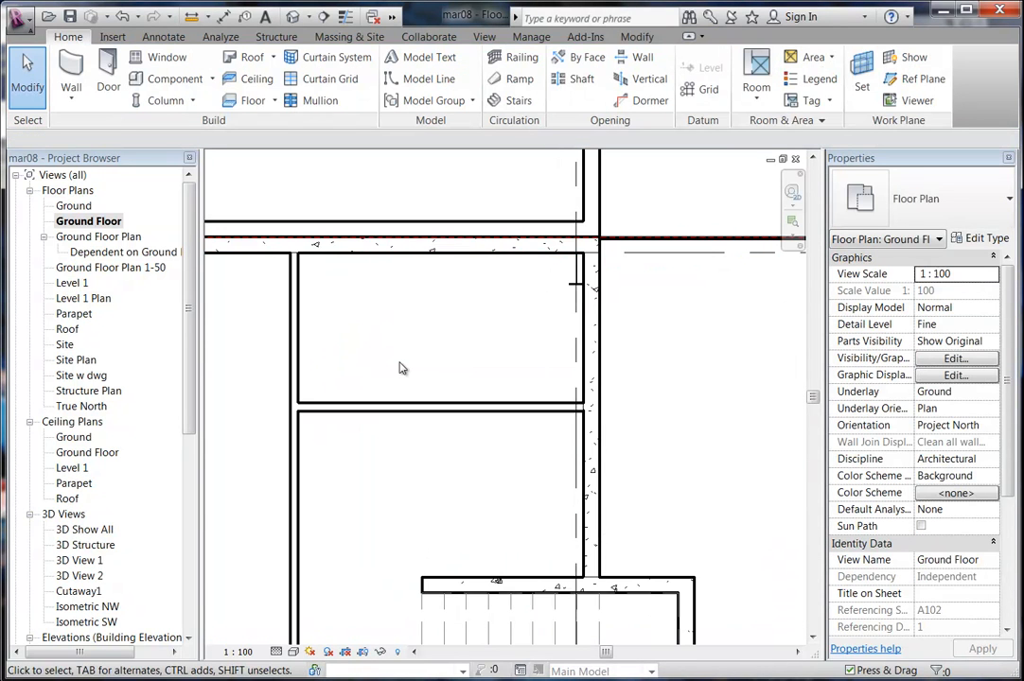
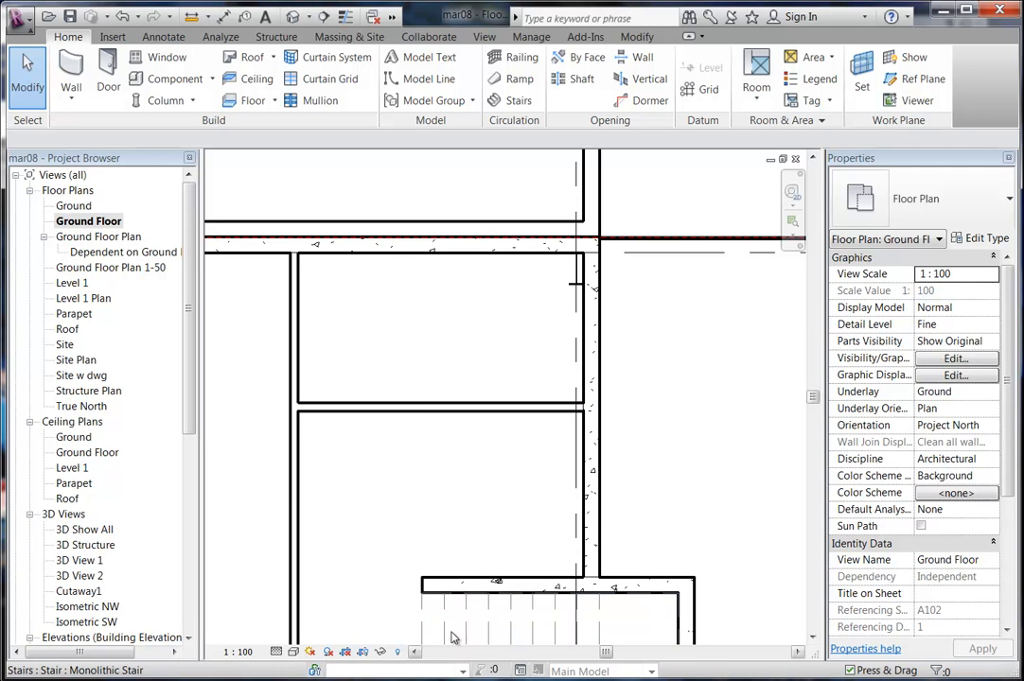
Pan and zoom the Ground Floor plan to bring the stair area into view.
middle_click_drag(419, 428, 456, 417)
scroll(456, 417, "up", 1)
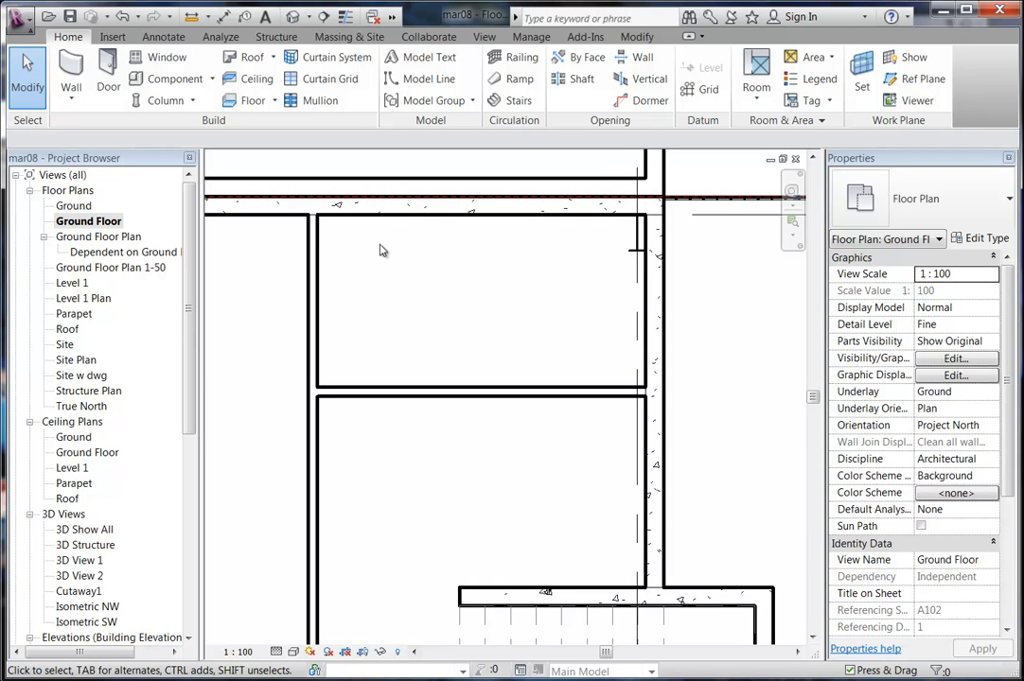
middle_click_drag(440, 301, 393, 313)
scroll(393, 314, "down", 2)
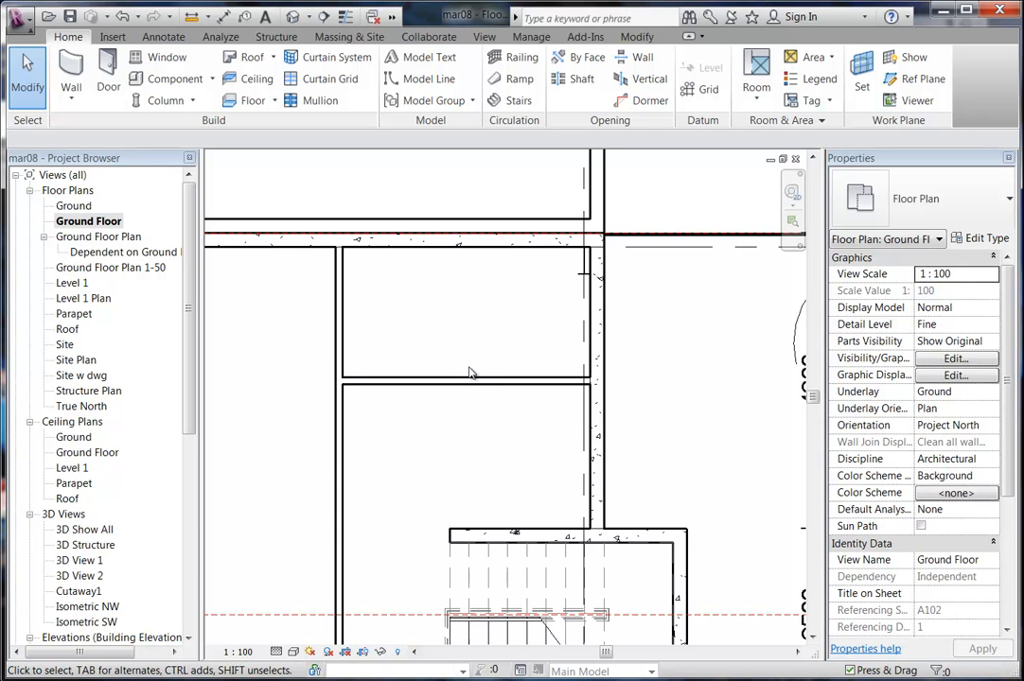
middle_click_drag(417, 440, 378, 447)
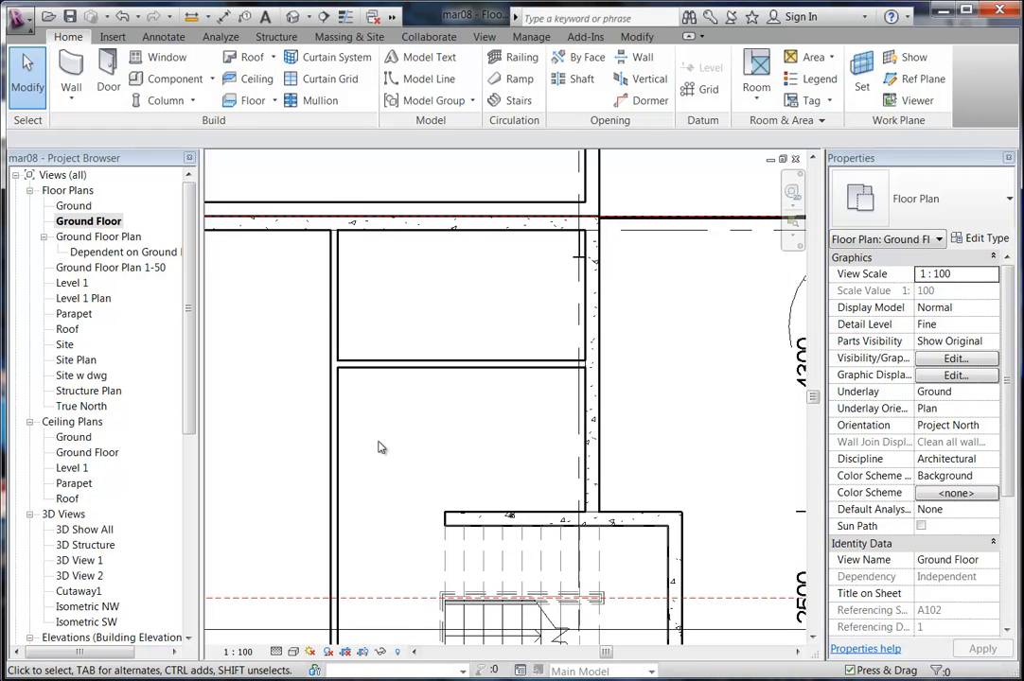
Start a wall at the stair corner with the Finish Face: Exterior location line, then cancel it.
left_click(71, 71)
middle_click_drag(296, 304, 237, 278)
scroll(386, 402, "up", 2)
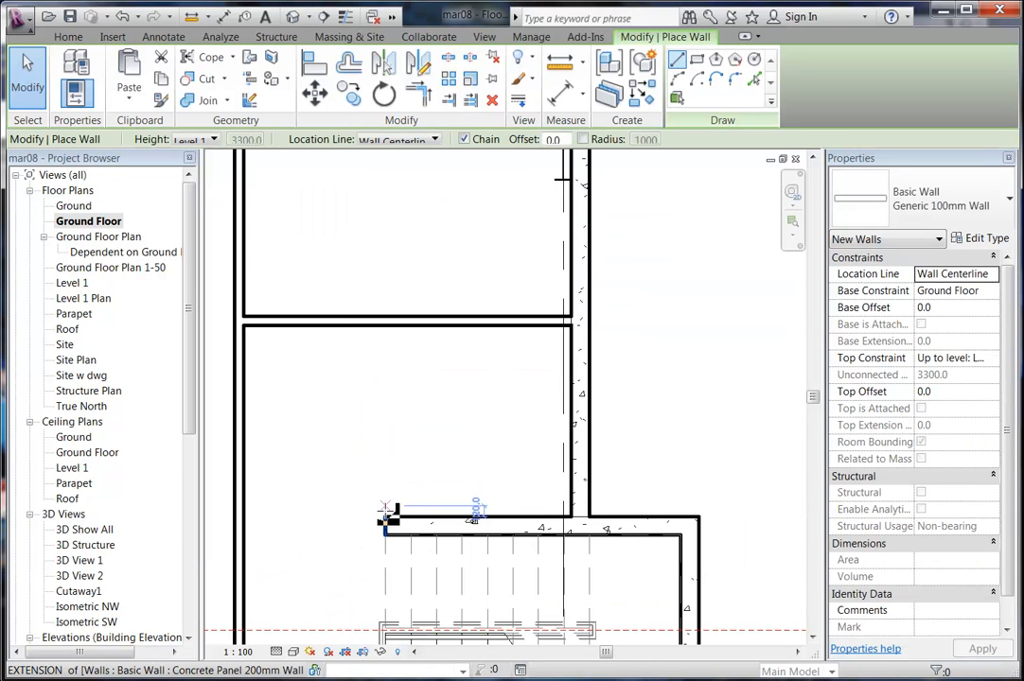
left_click(386, 520)
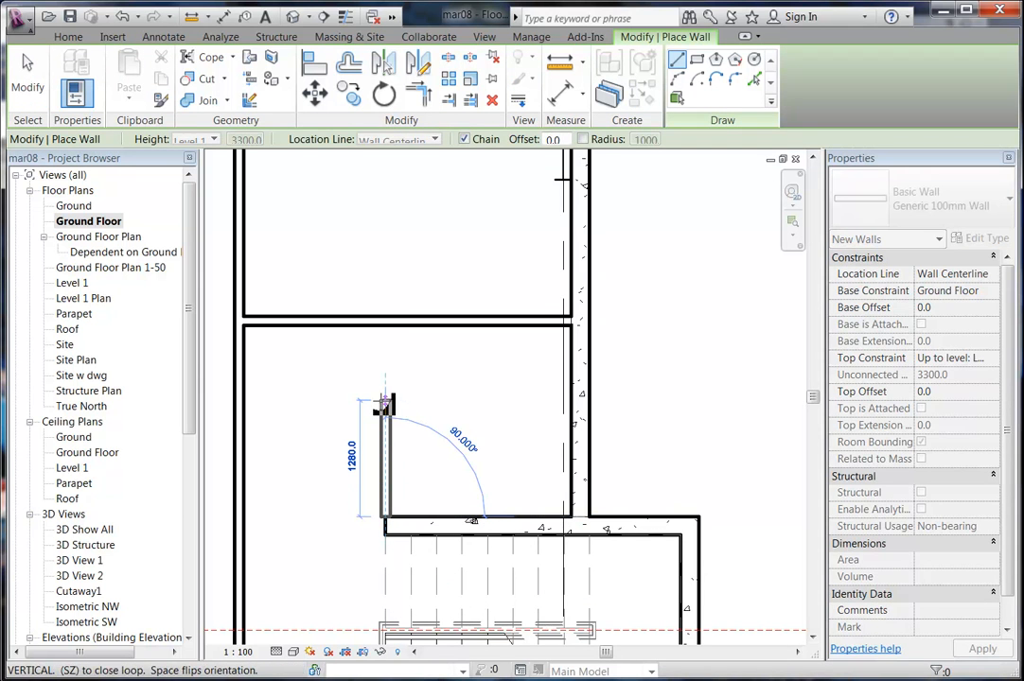
key("Escape")
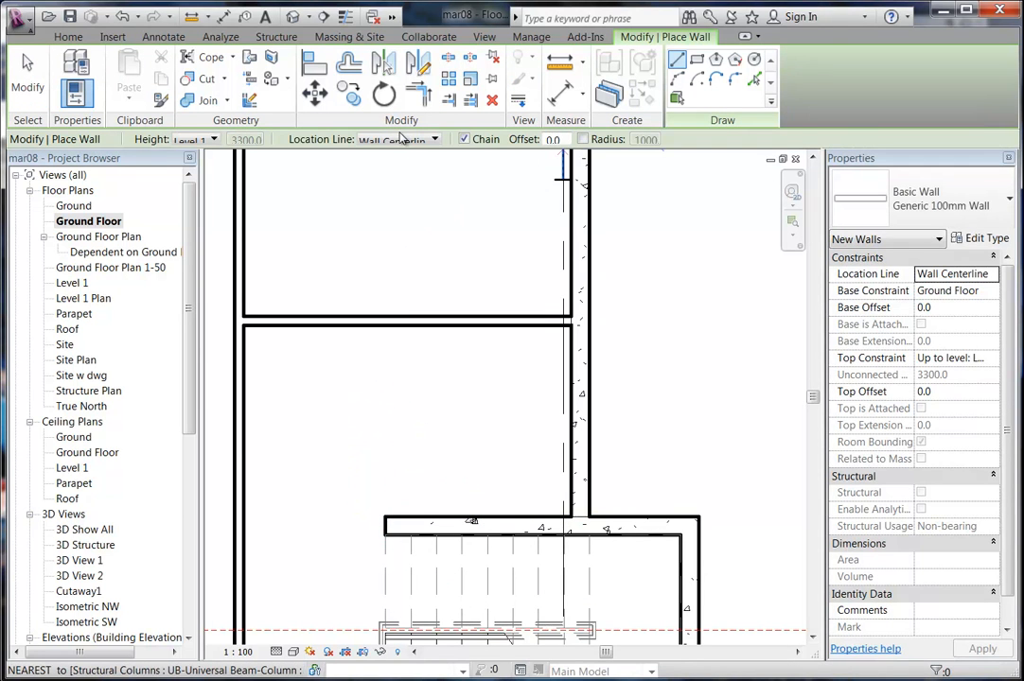
left_click(401, 138)
left_click(393, 199)
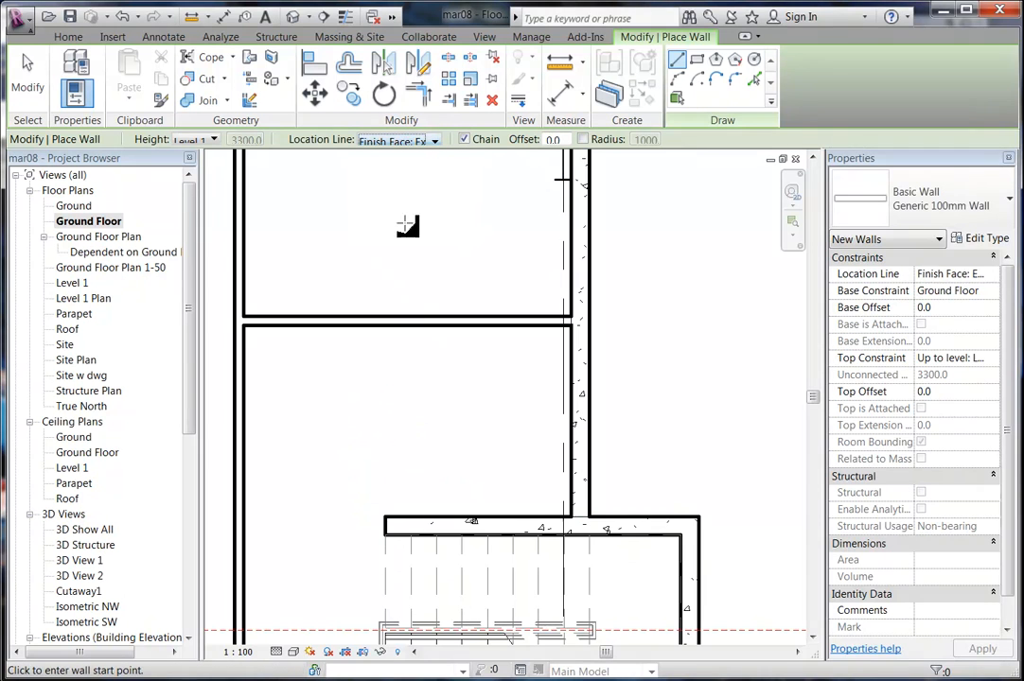
left_click(386, 521)
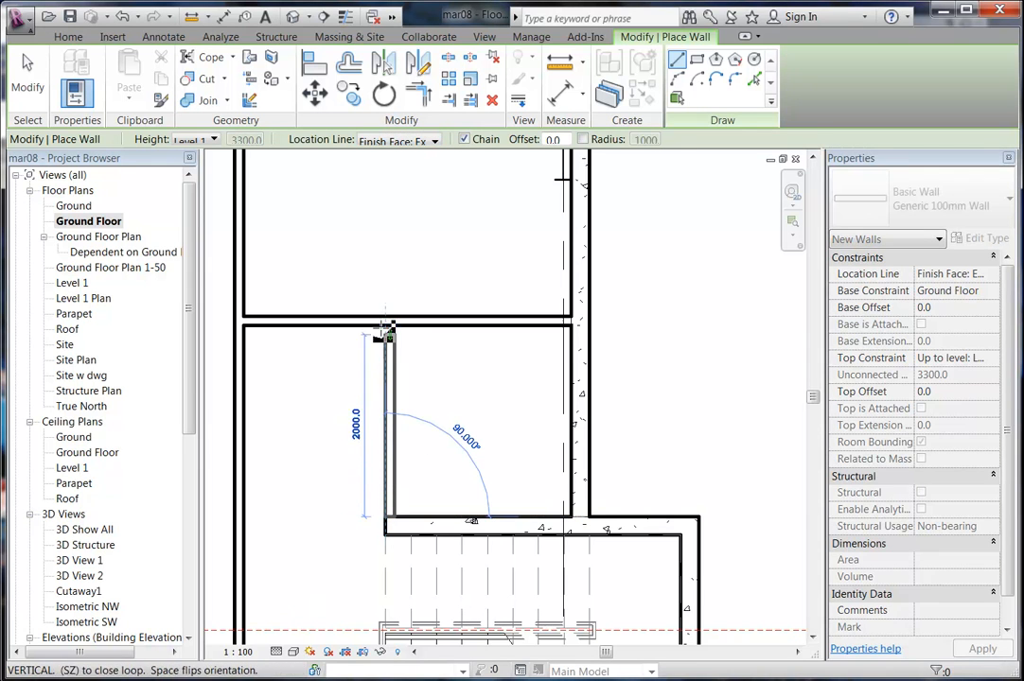
right_click(367, 254)
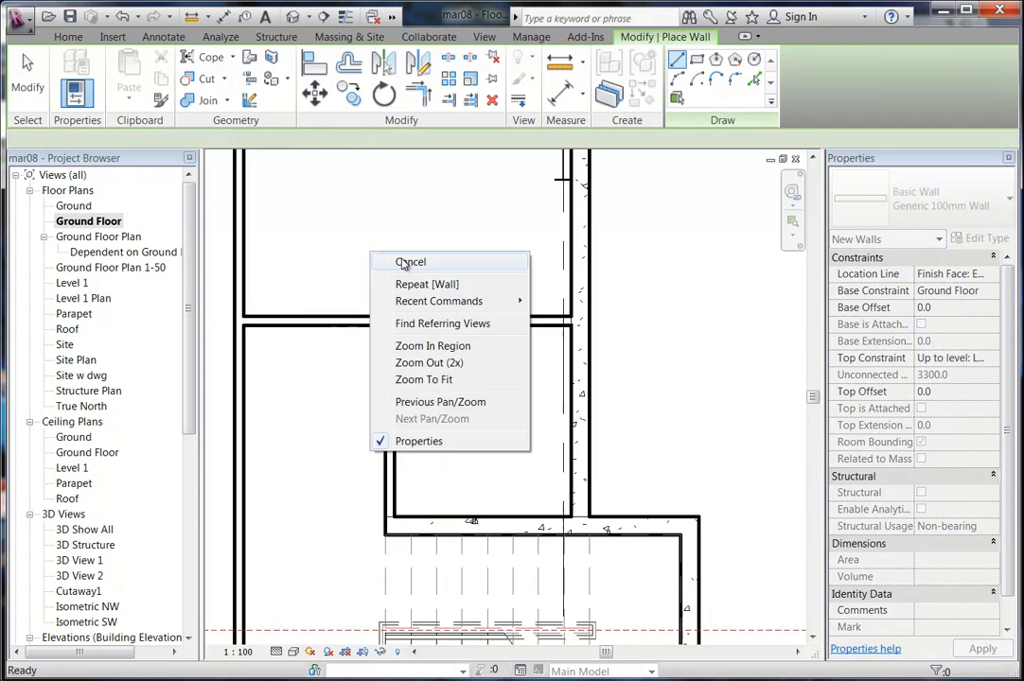
left_click(403, 264)
Reframe the plan, start the Component tool and open Load Family.
scroll(430, 299, "down", 3)
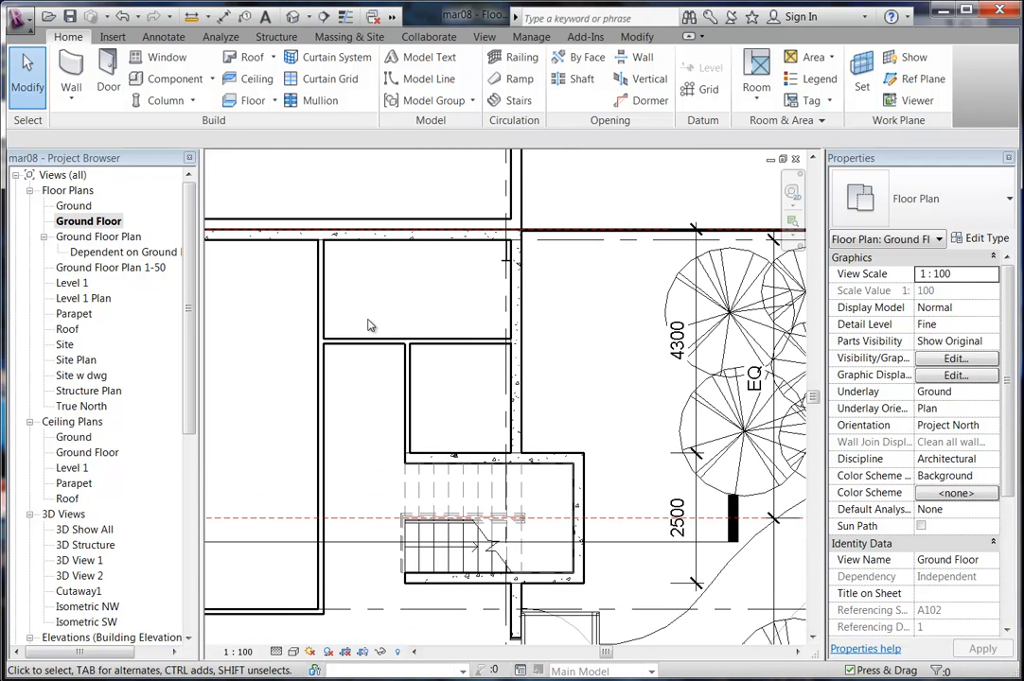
scroll(406, 313, "up", 3)
middle_click_drag(389, 338, 426, 354)
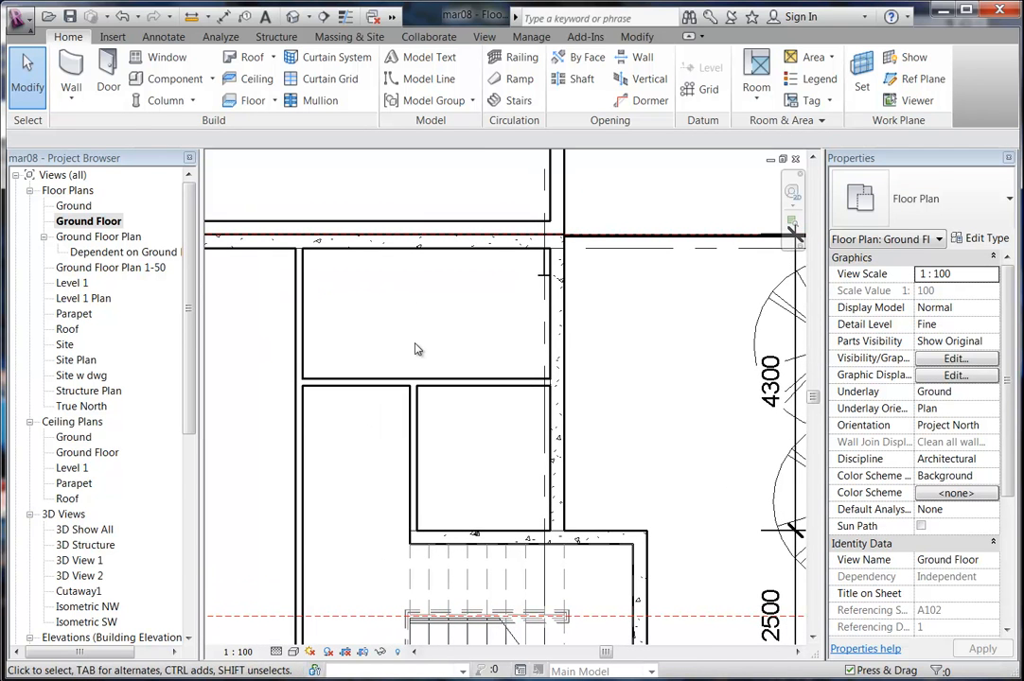
left_click(171, 78)
left_click(683, 85)
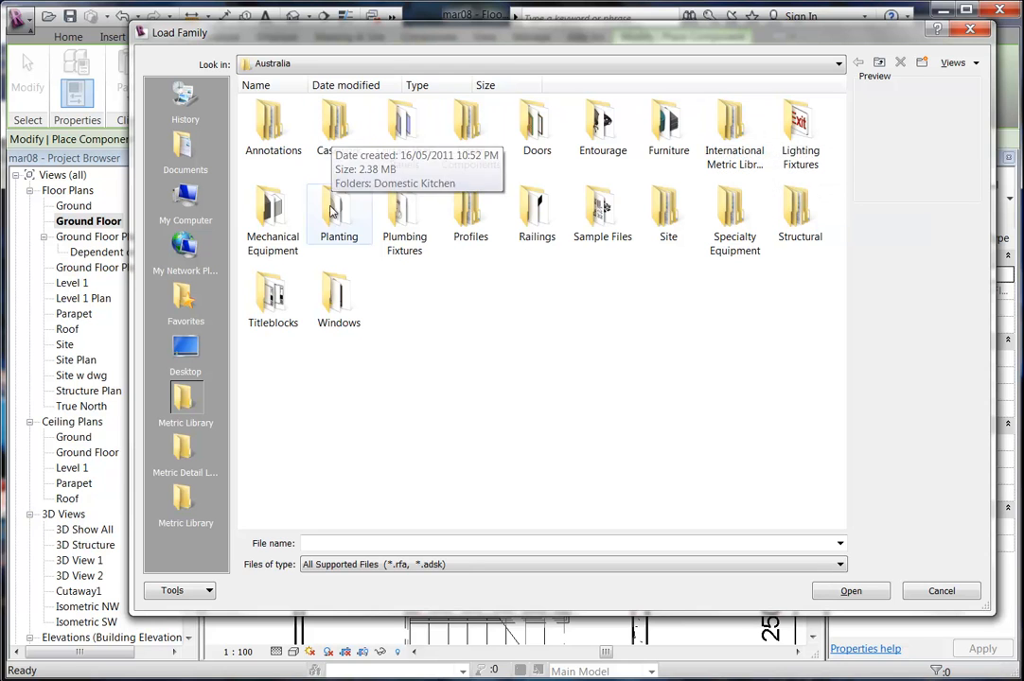
Browse the Australia and International Metric libraries, ending in the Metric Library's Plumbing Fixtures folder.
double_click(402, 220)
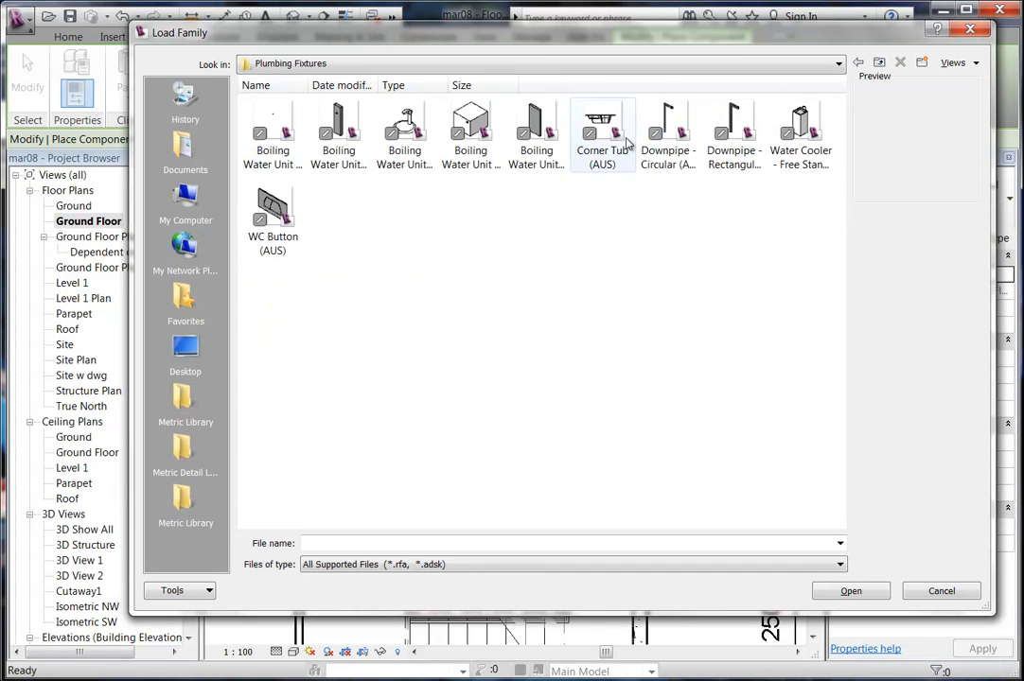
left_click(857, 62)
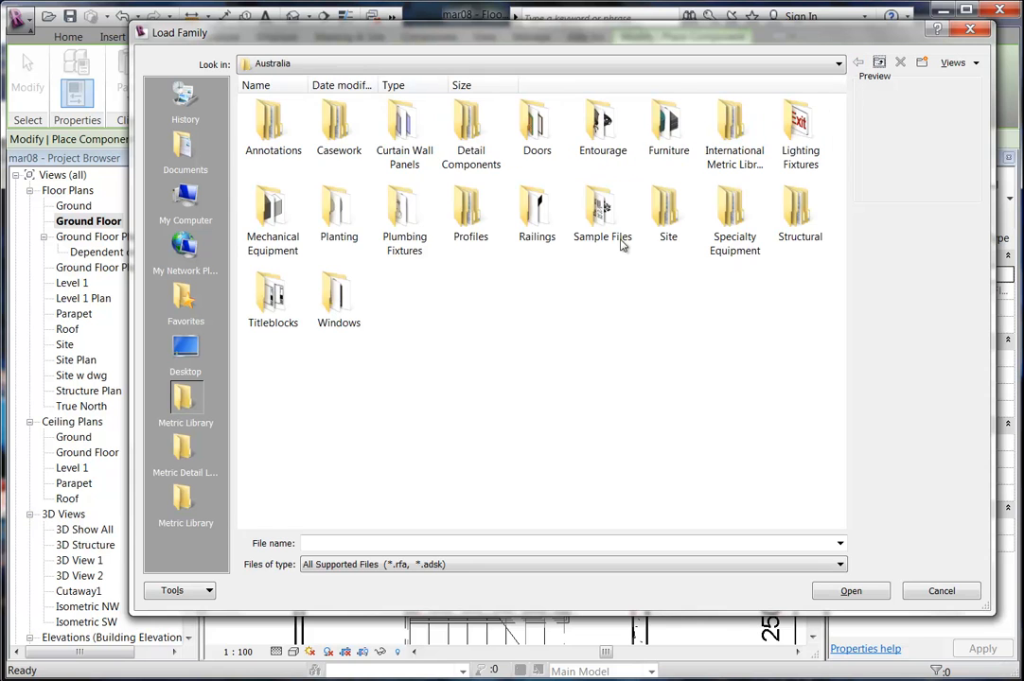
double_click(735, 152)
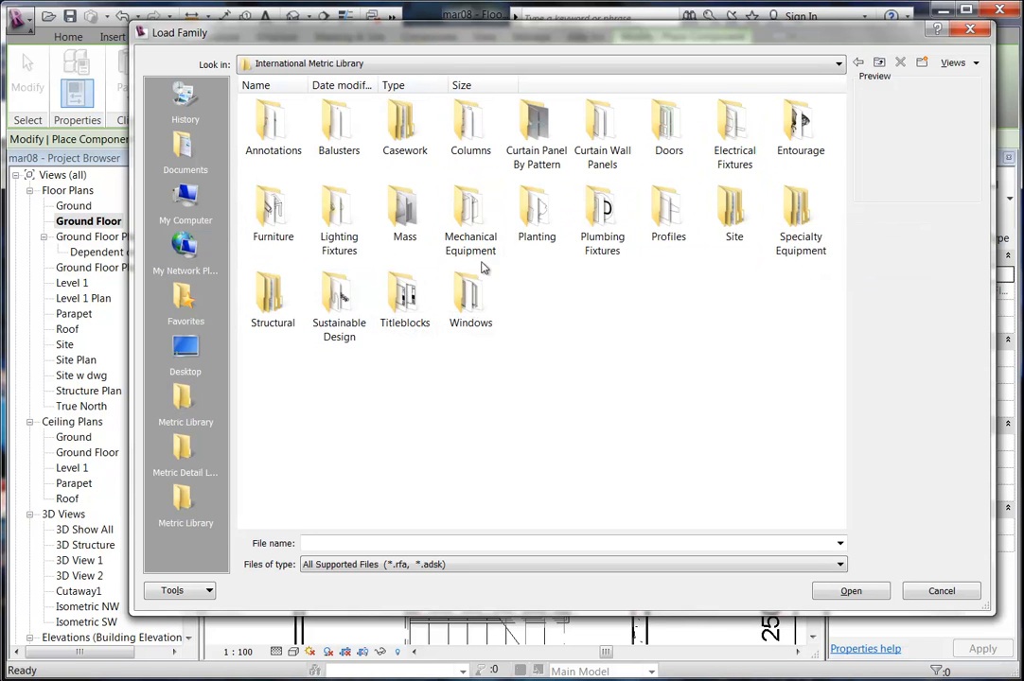
double_click(602, 210)
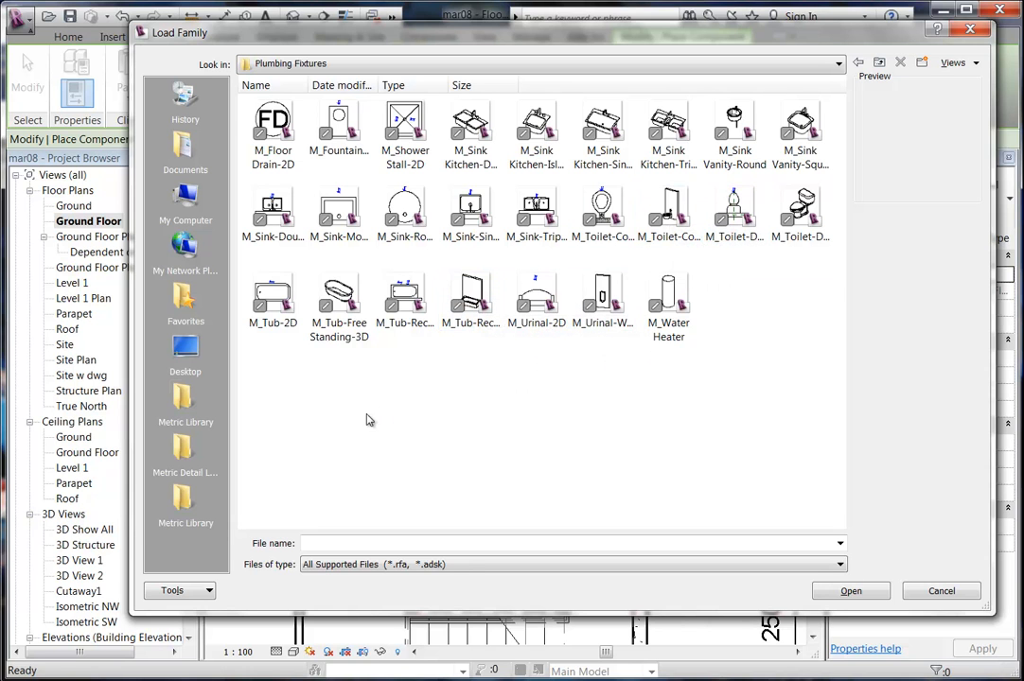
left_click(166, 413)
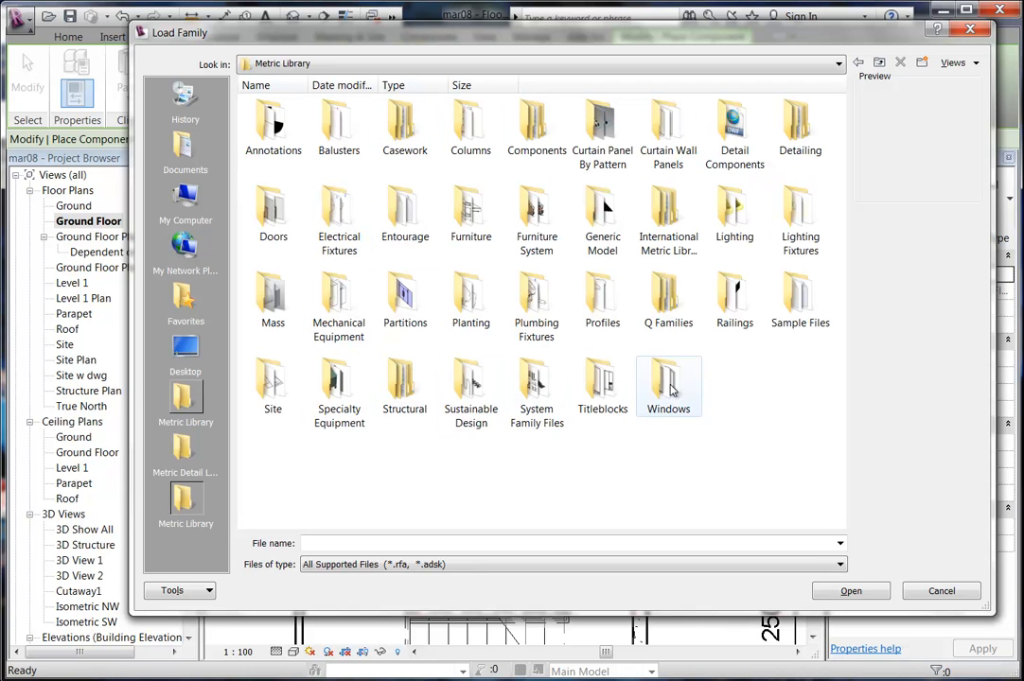
double_click(539, 310)
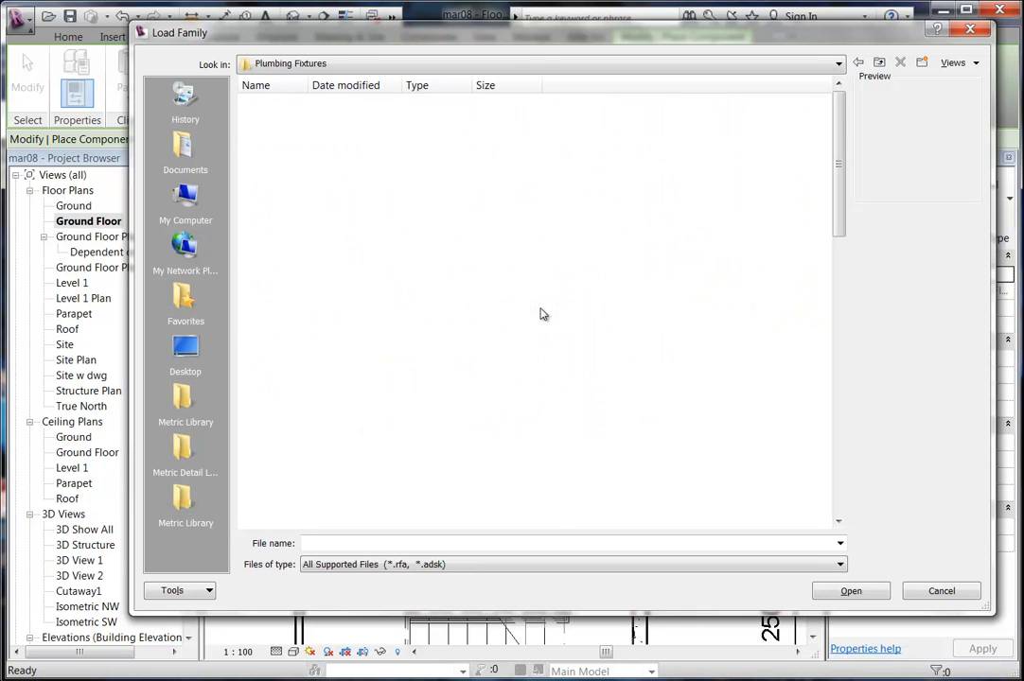
Scroll the Plumbing Fixtures list and look inside the WCs and Urinals folder.
scroll(793, 326, "down", 3)
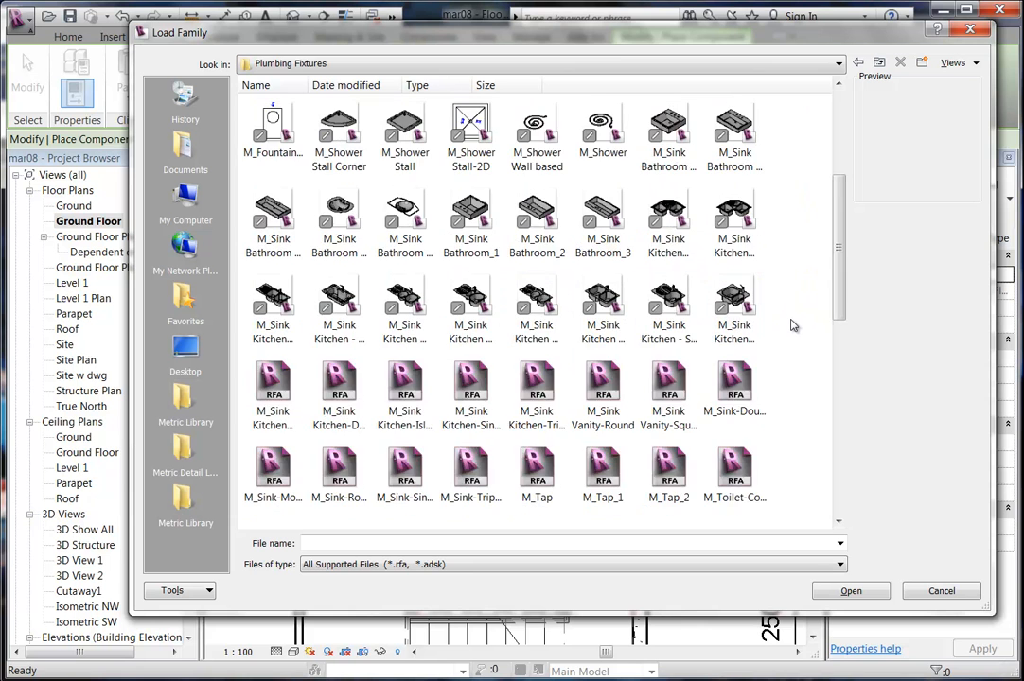
scroll(791, 324, "down", 5)
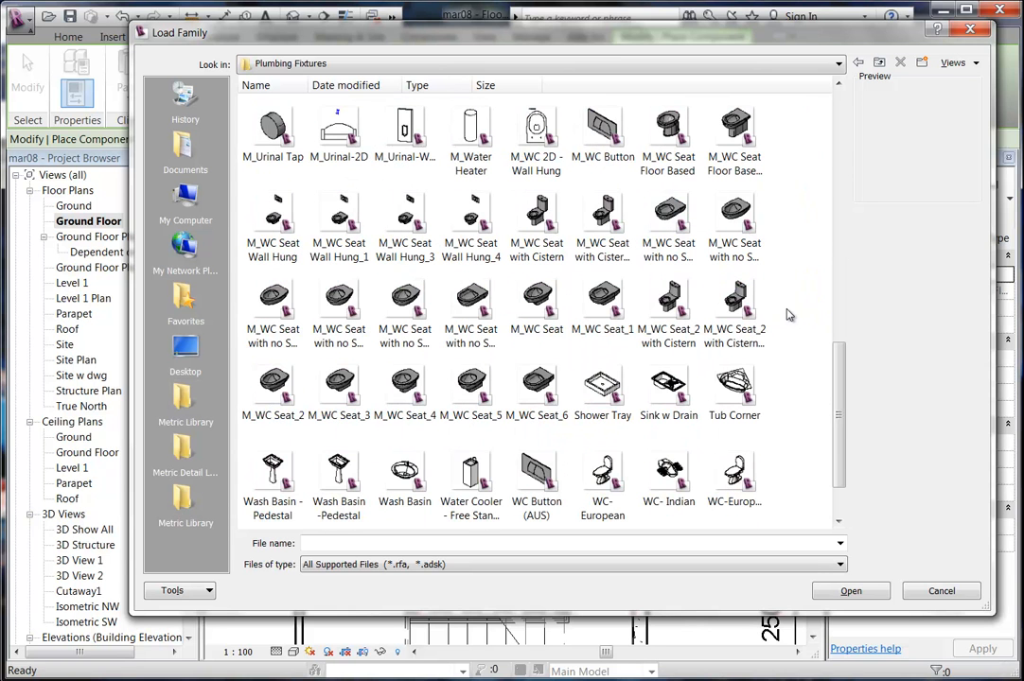
scroll(788, 314, "down", 2)
scroll(789, 314, "up", 3)
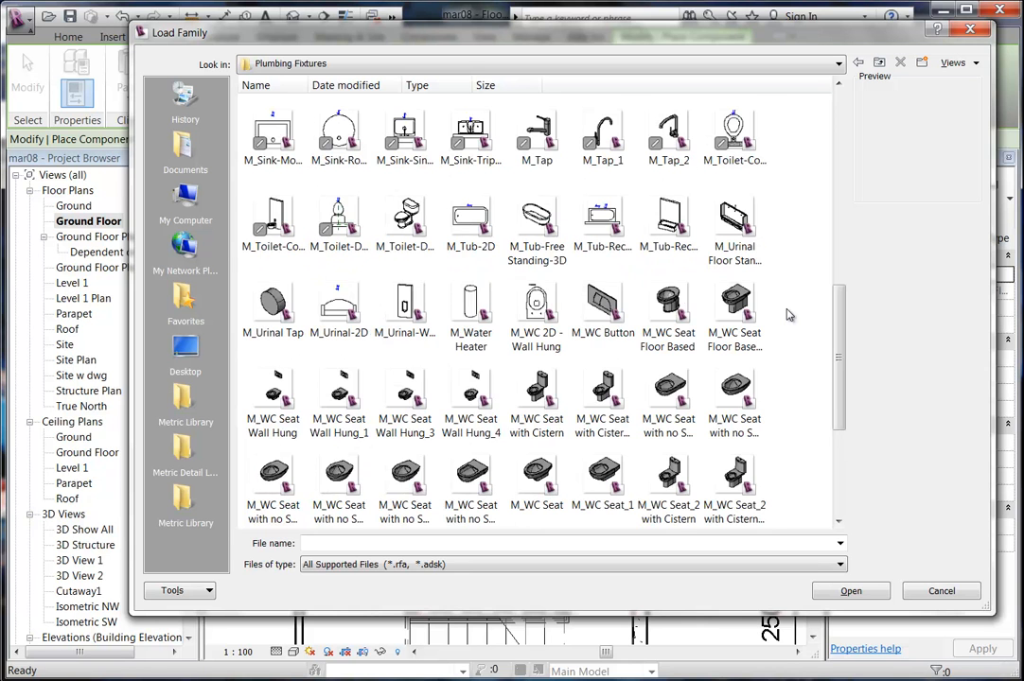
scroll(789, 314, "up", 7)
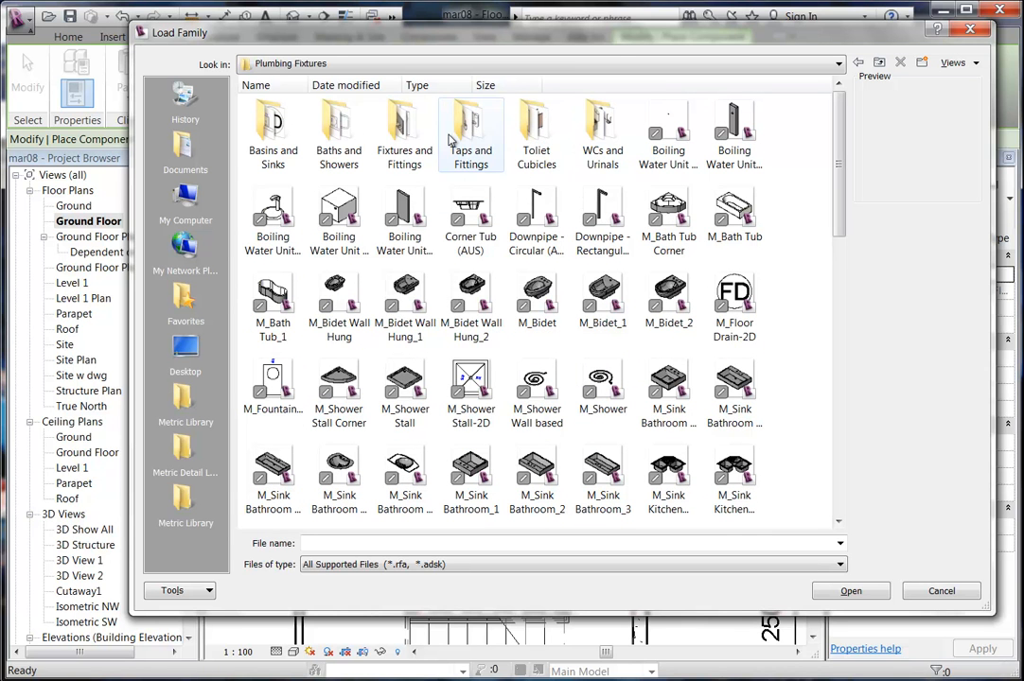
double_click(591, 140)
left_click(857, 62)
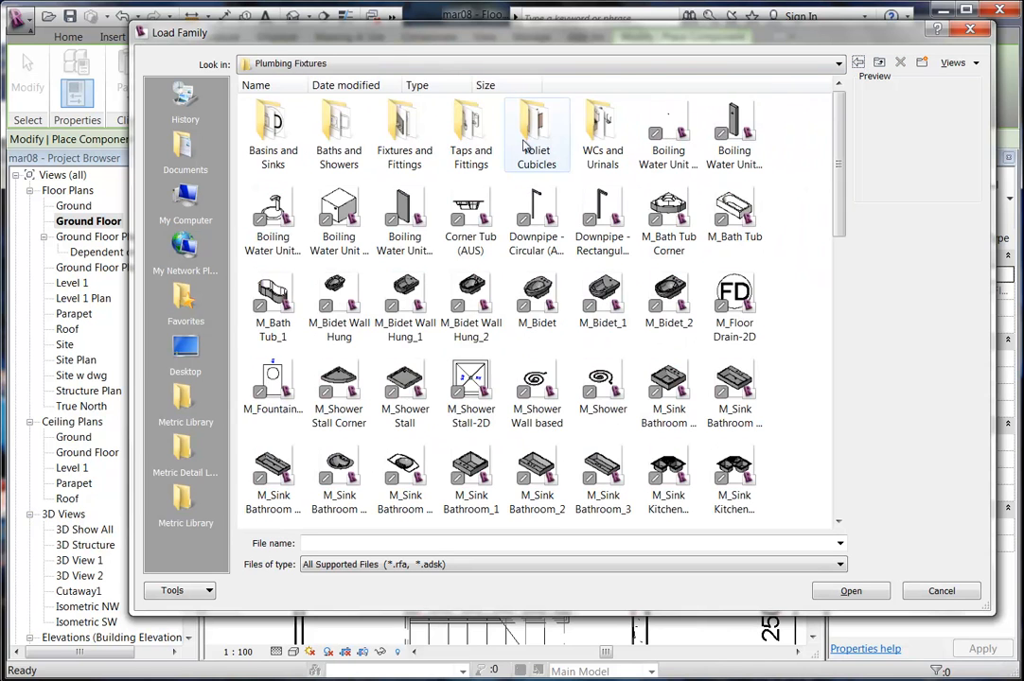
Pick Cubicle - Corner End in Toilet Cubicles, then switch to Australia's Plumbing Fixtures folder.
double_click(534, 147)
left_click(275, 169)
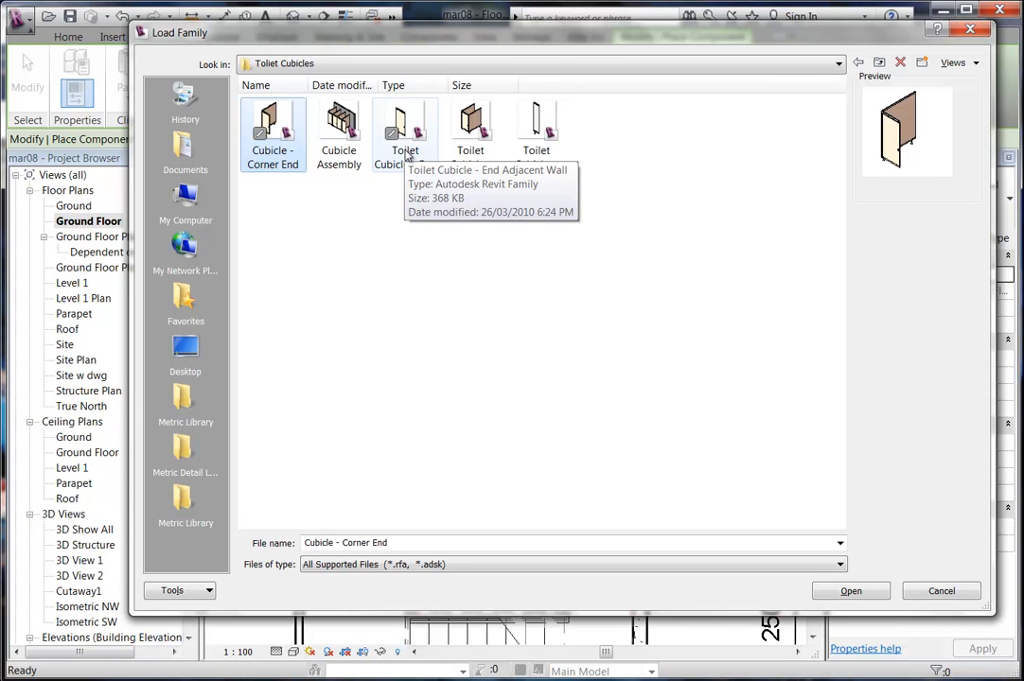
left_click(526, 262)
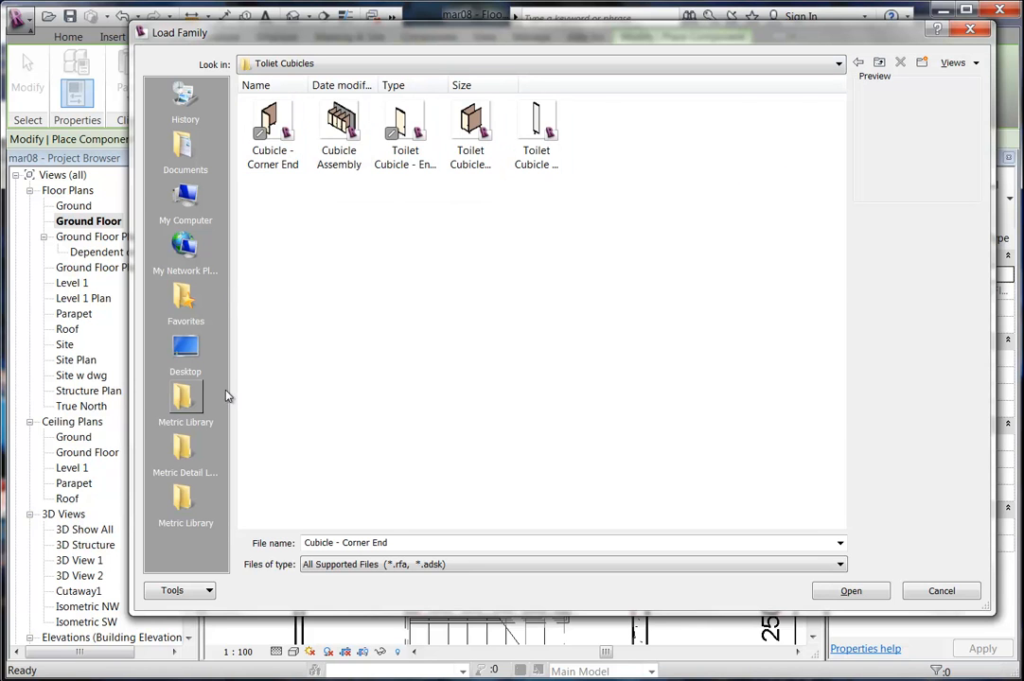
left_click(185, 407)
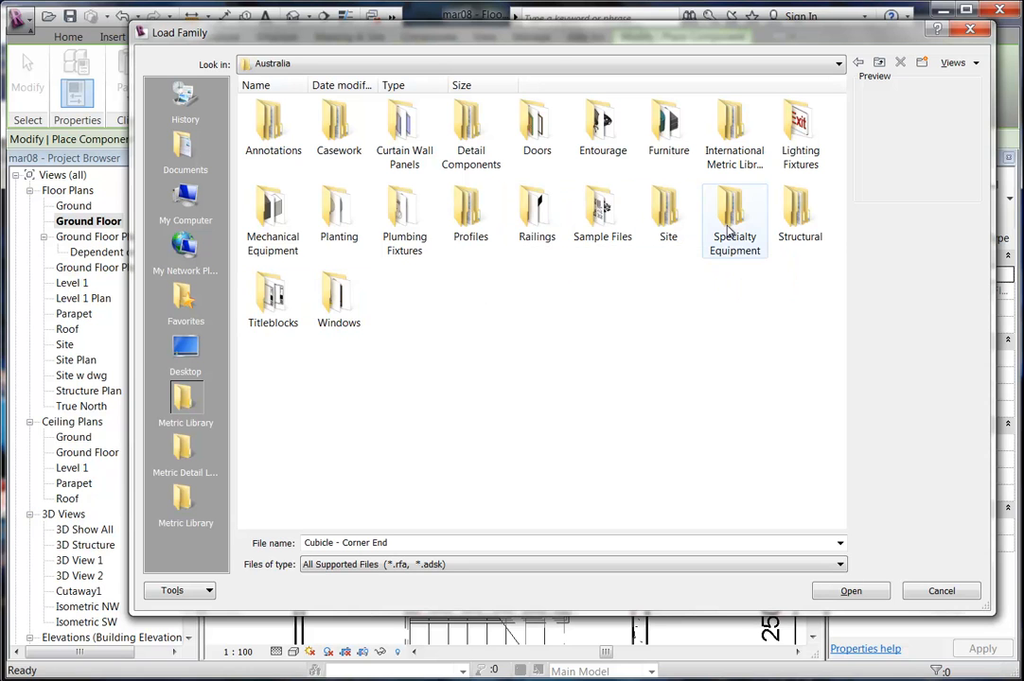
double_click(405, 213)
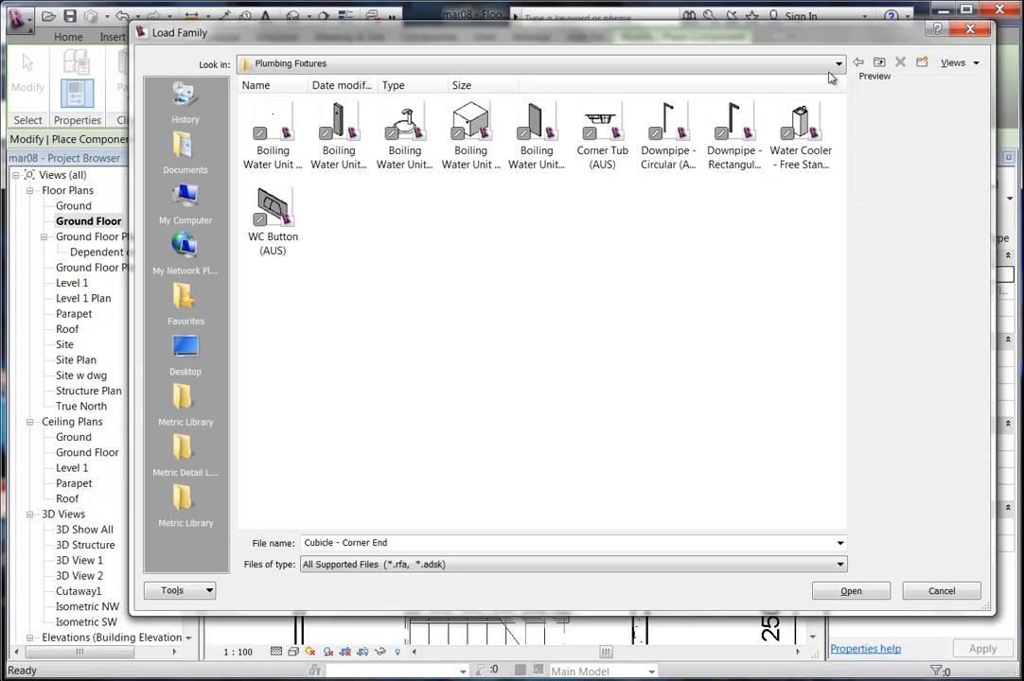
In International Metric Plumbing Fixtures, compare toilet families and settle on M_Toilet-Domestic-3D.
left_click(860, 62)
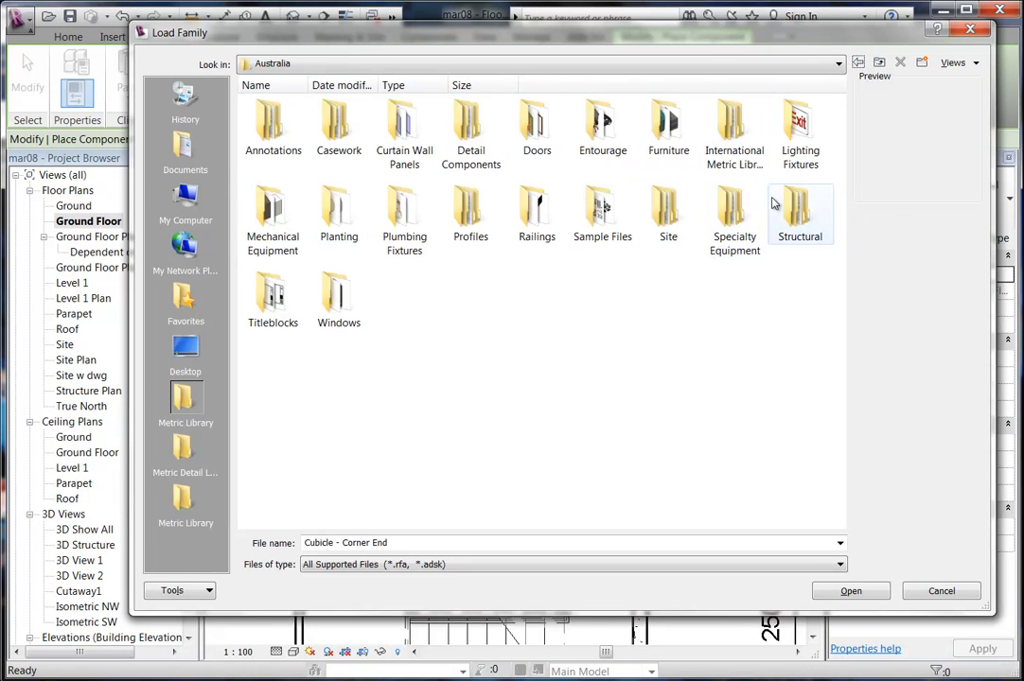
double_click(741, 167)
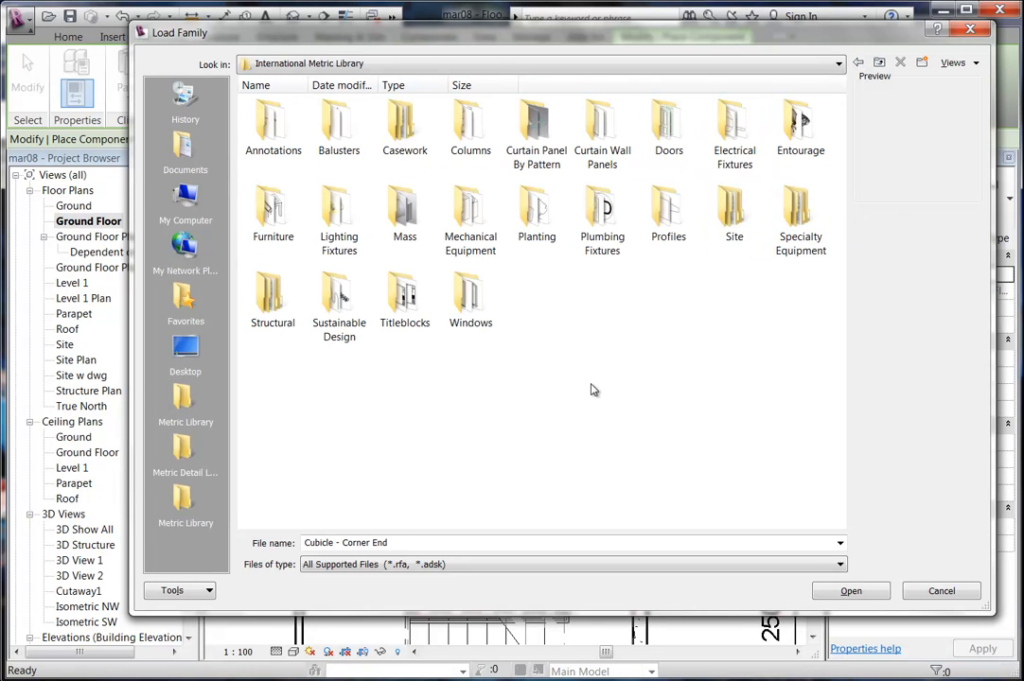
double_click(601, 232)
left_click(601, 215)
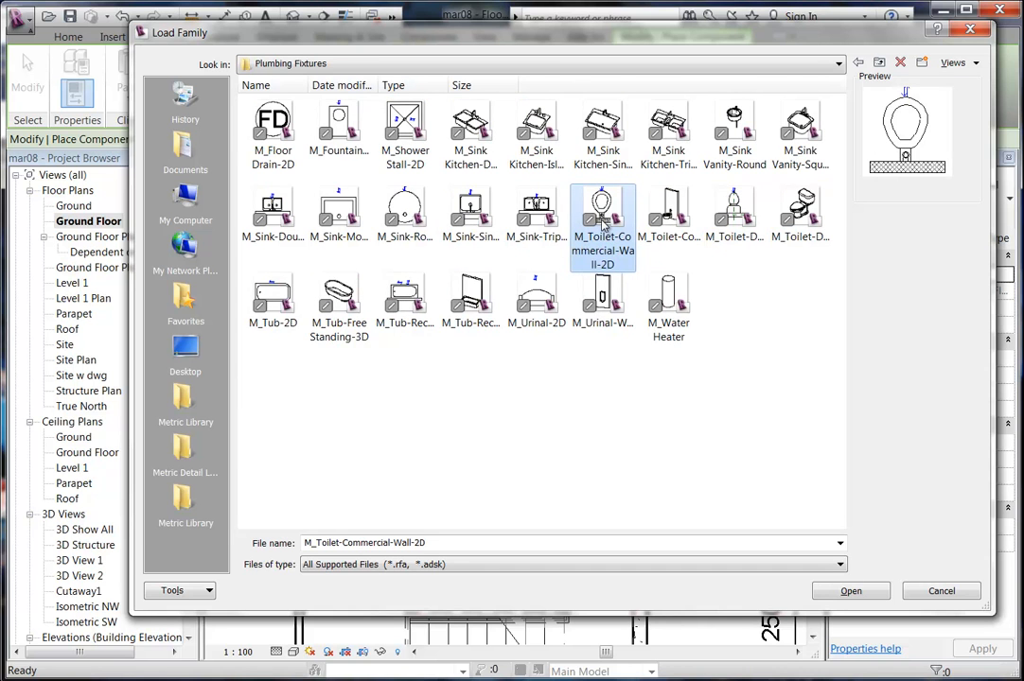
left_click(734, 213)
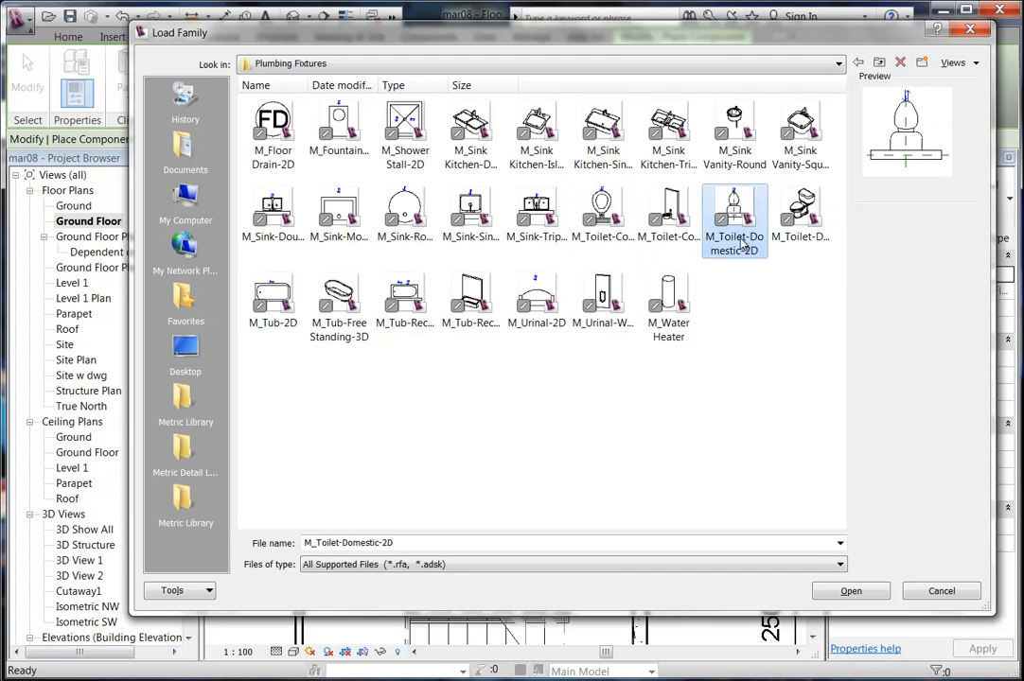
left_click(818, 214)
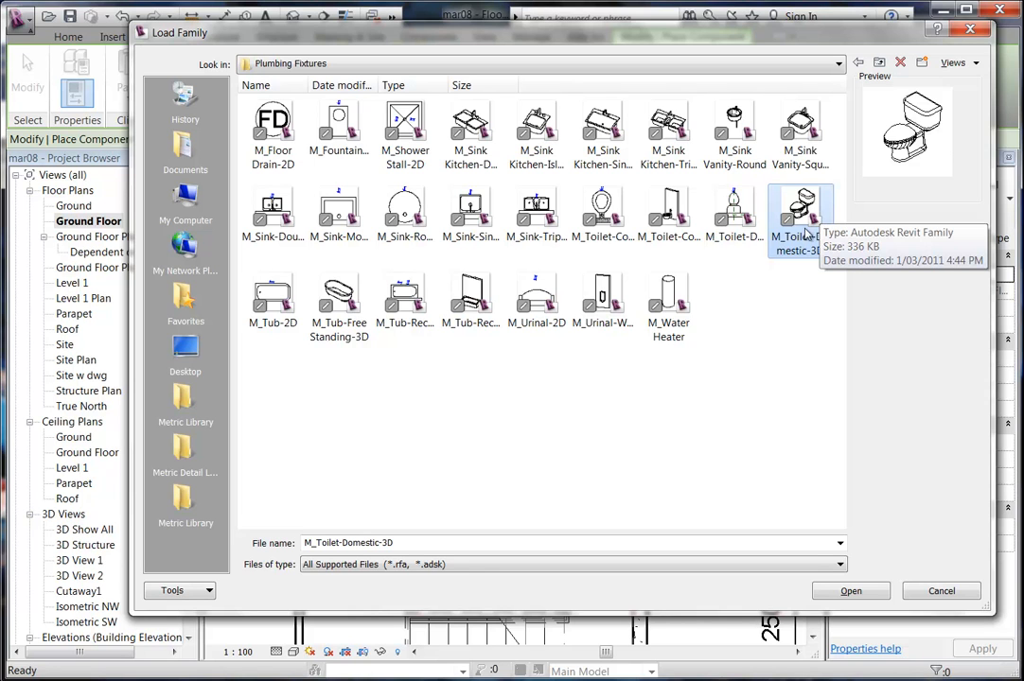
left_click(738, 222)
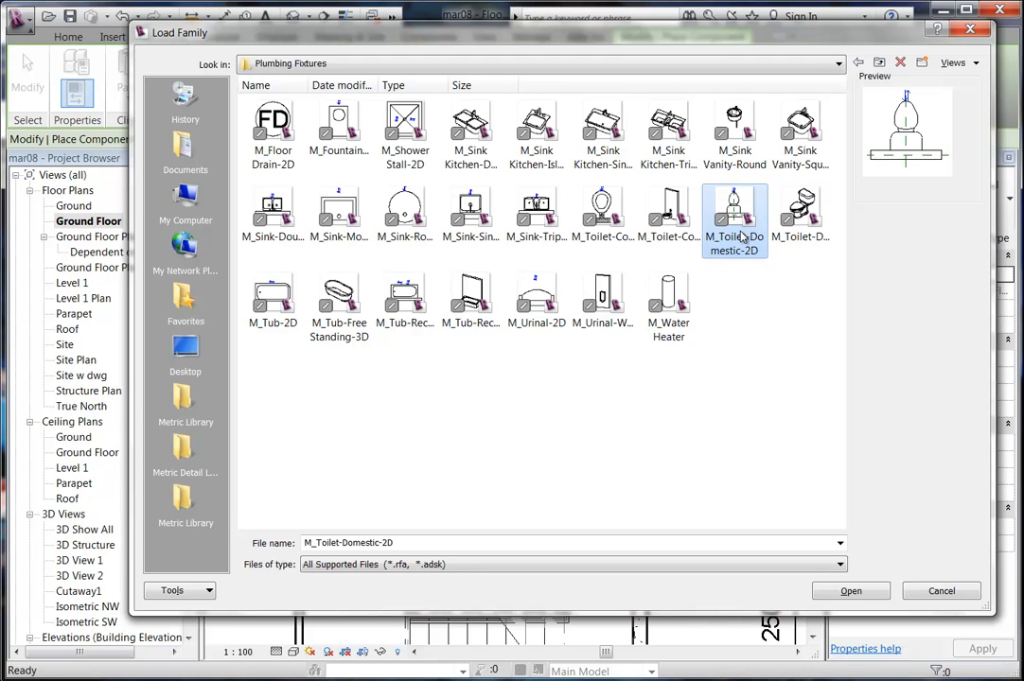
left_click(800, 231)
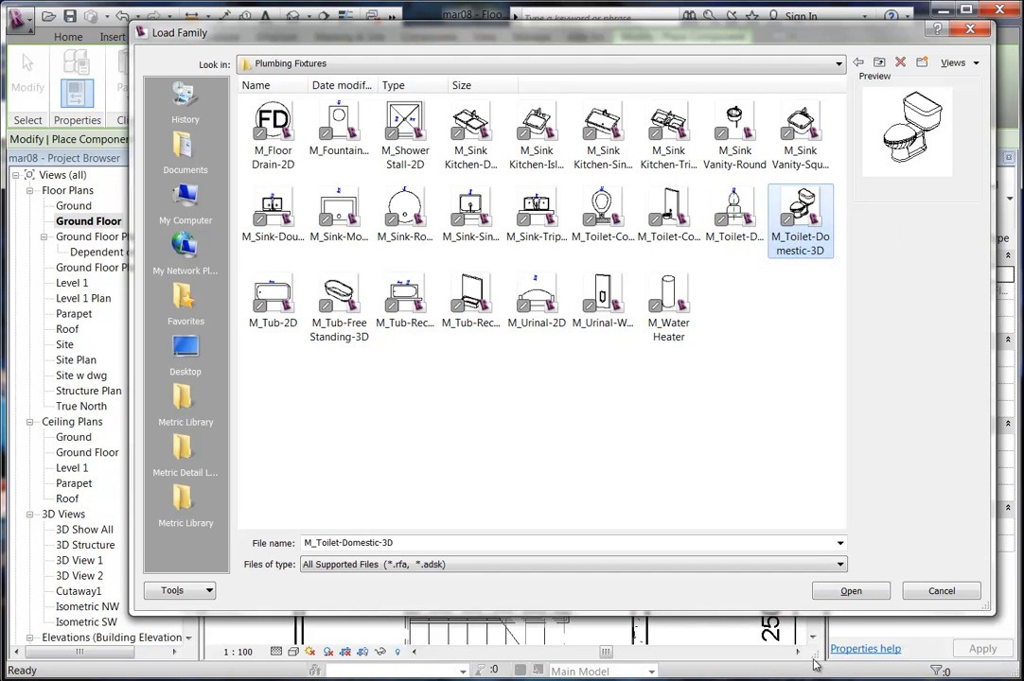
Load the M_Toilet-Domestic-3D family into the project and frame the toilet room.
left_click(849, 592)
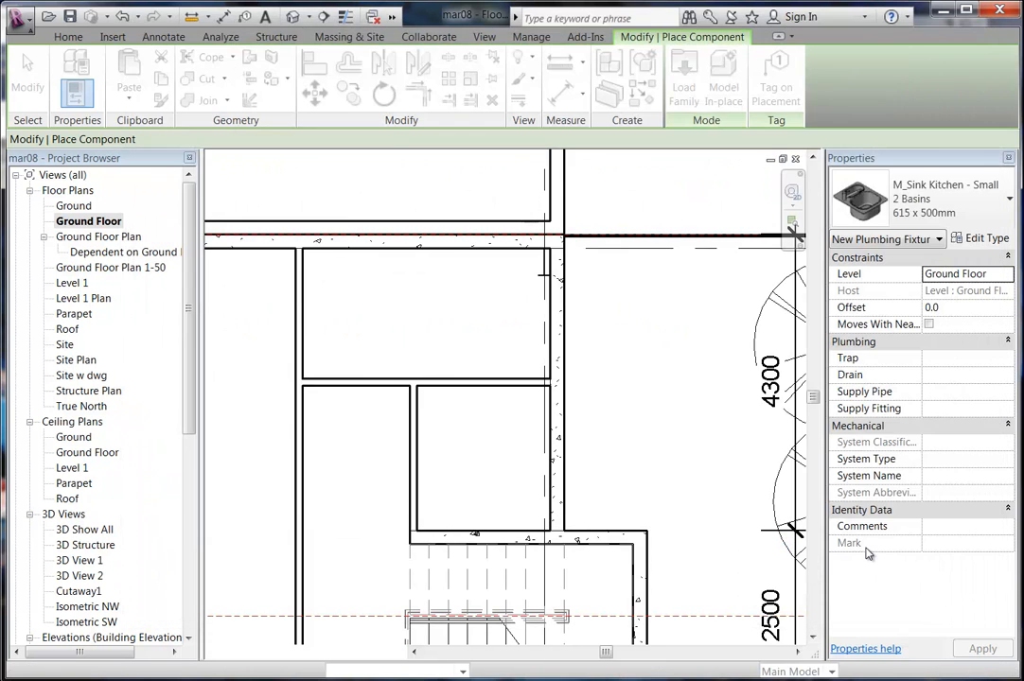
middle_click_drag(514, 475, 573, 444)
scroll(546, 445, "up", 1)
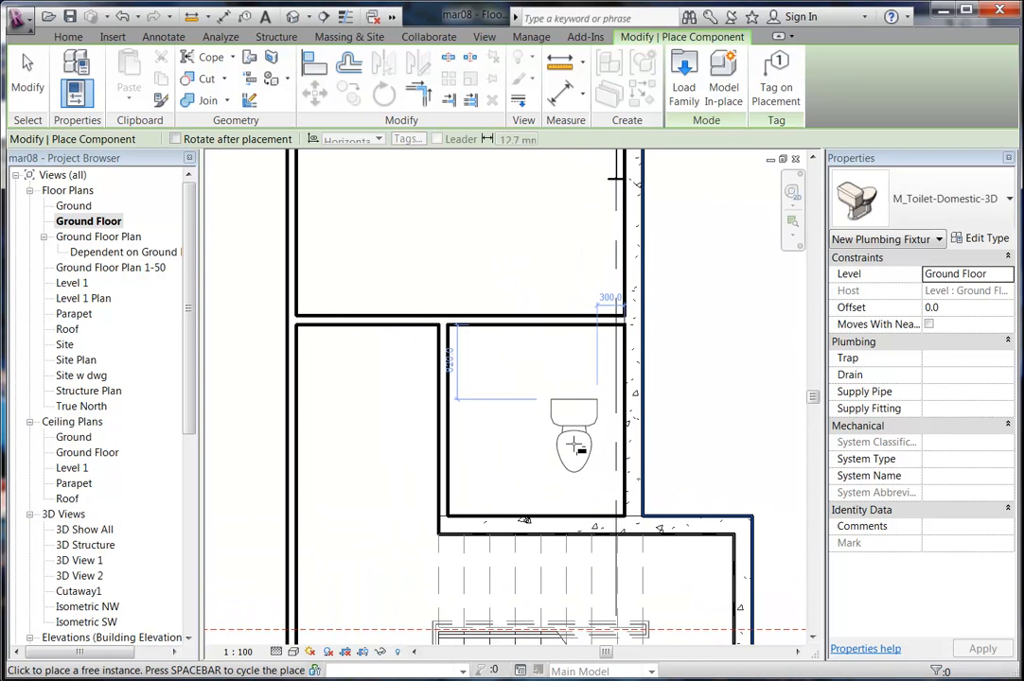
scroll(571, 439, "down", 1)
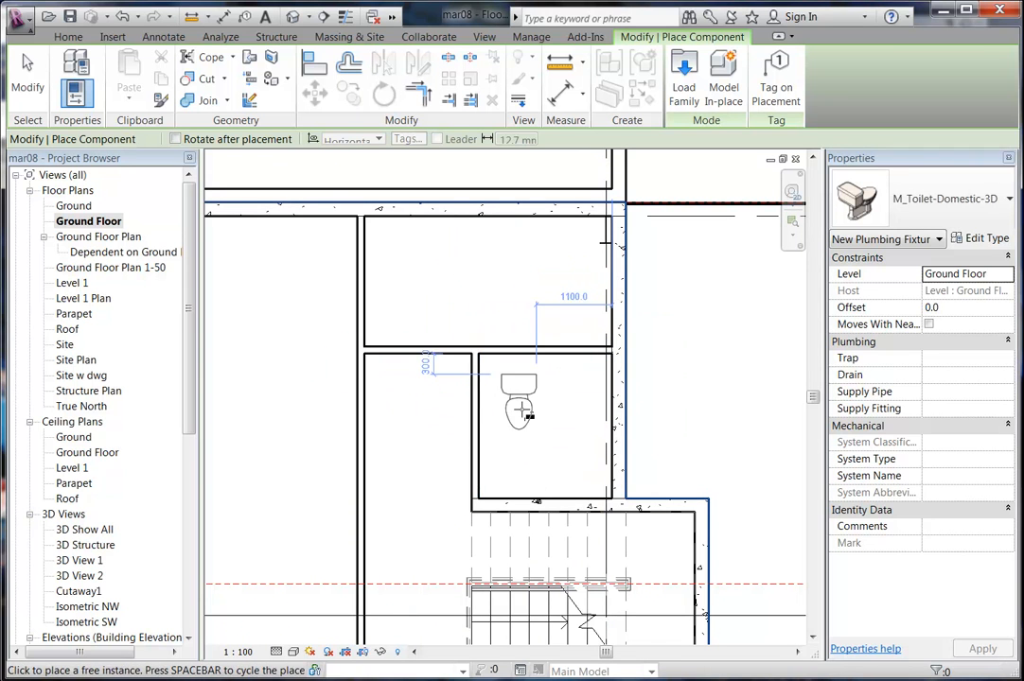
scroll(522, 412, "up", 3)
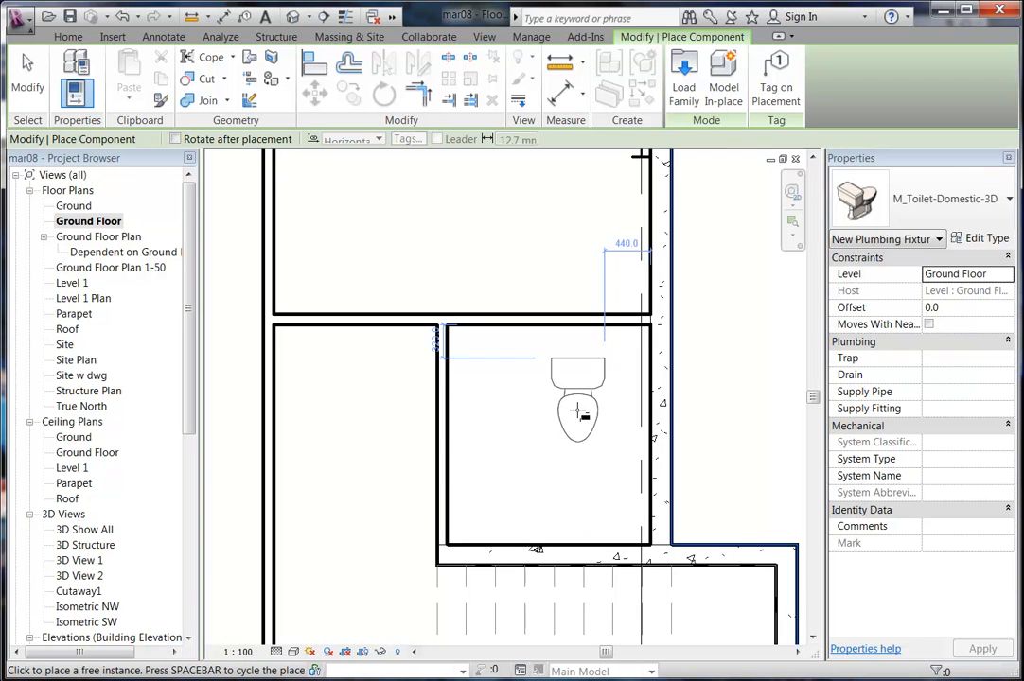
Rotate the toilet and place it with its tank against the room's right wall, then end placement.
key("space")
key("space")
key("space")
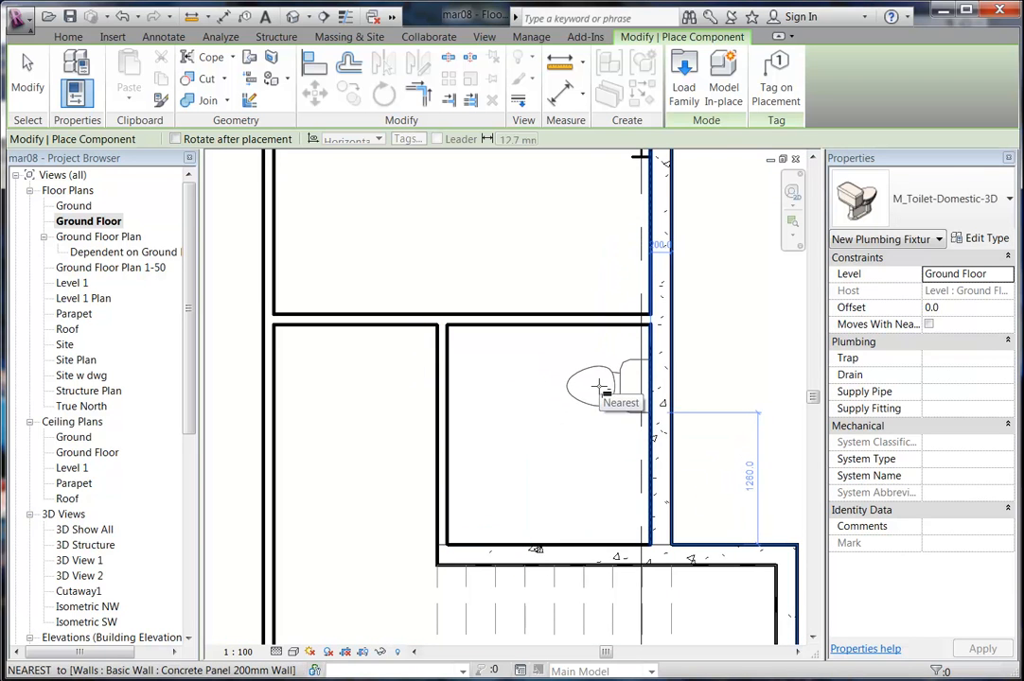
left_click(598, 381)
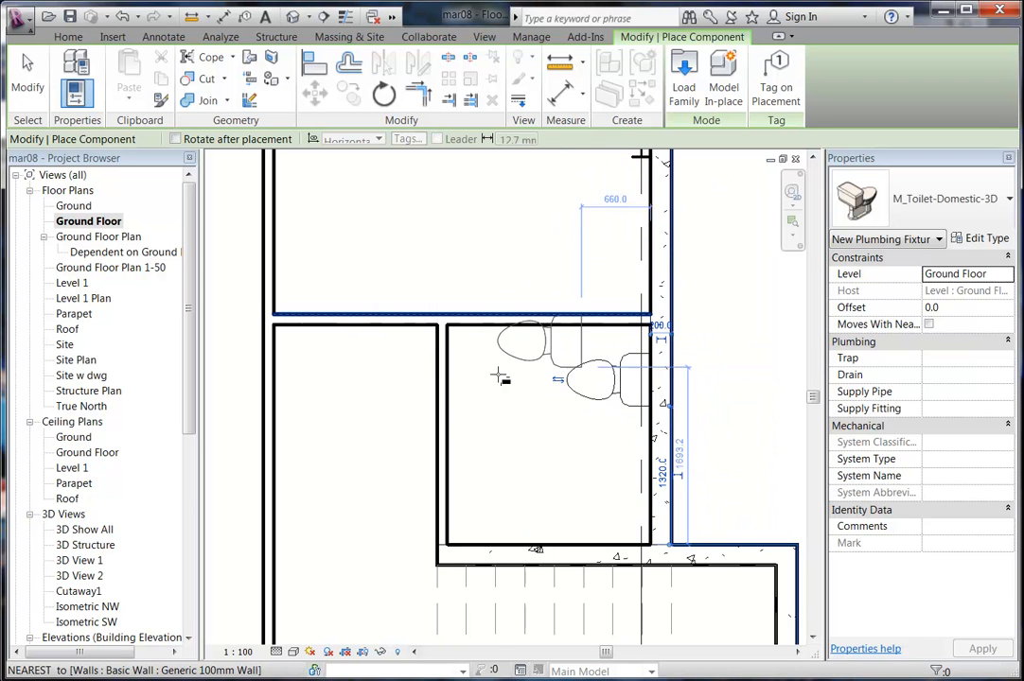
right_click(501, 405)
right_click(537, 428)
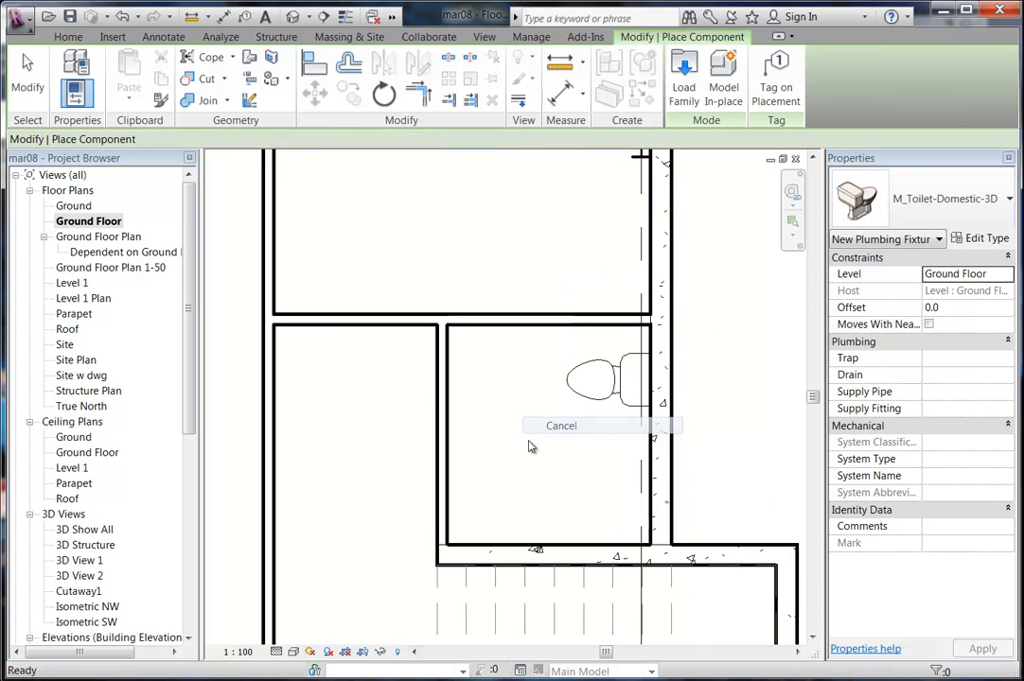
left_click(560, 423)
middle_click_drag(493, 471, 462, 462)
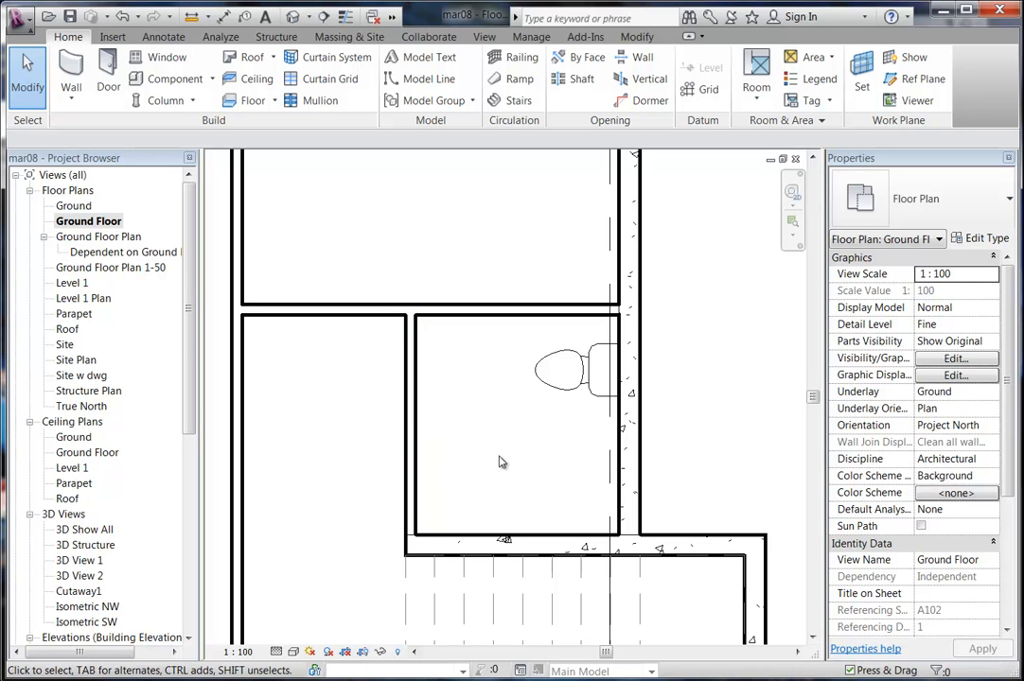
scroll(487, 469, "up", 1)
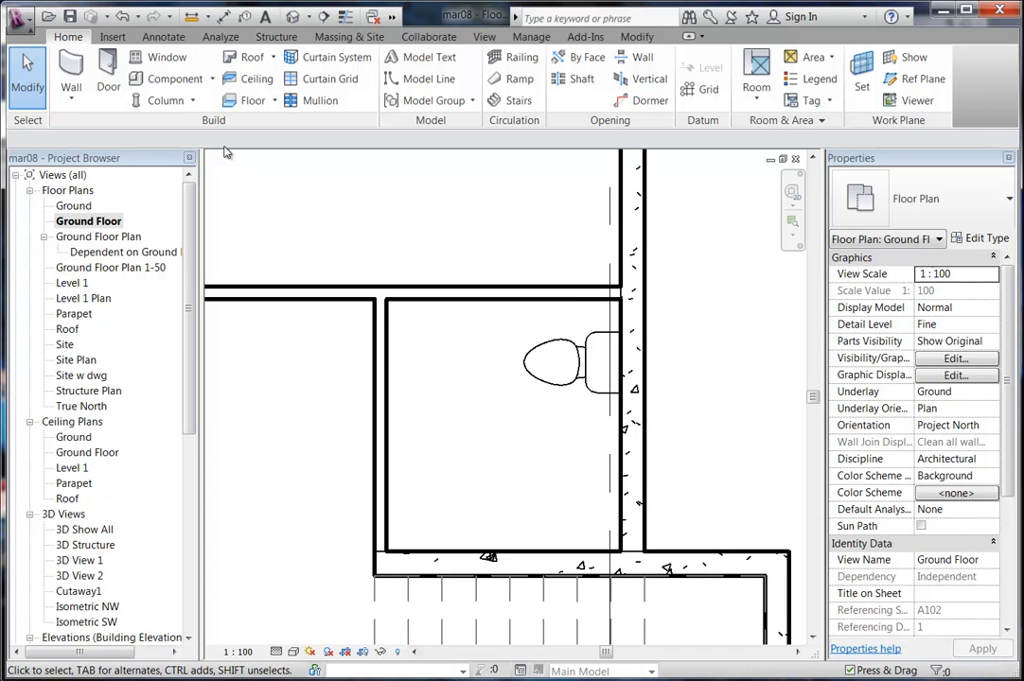
Start Component, open Load Family, and preview M_Sink Vanity-Round and M_Sink-Round-2D.
left_click(166, 78)
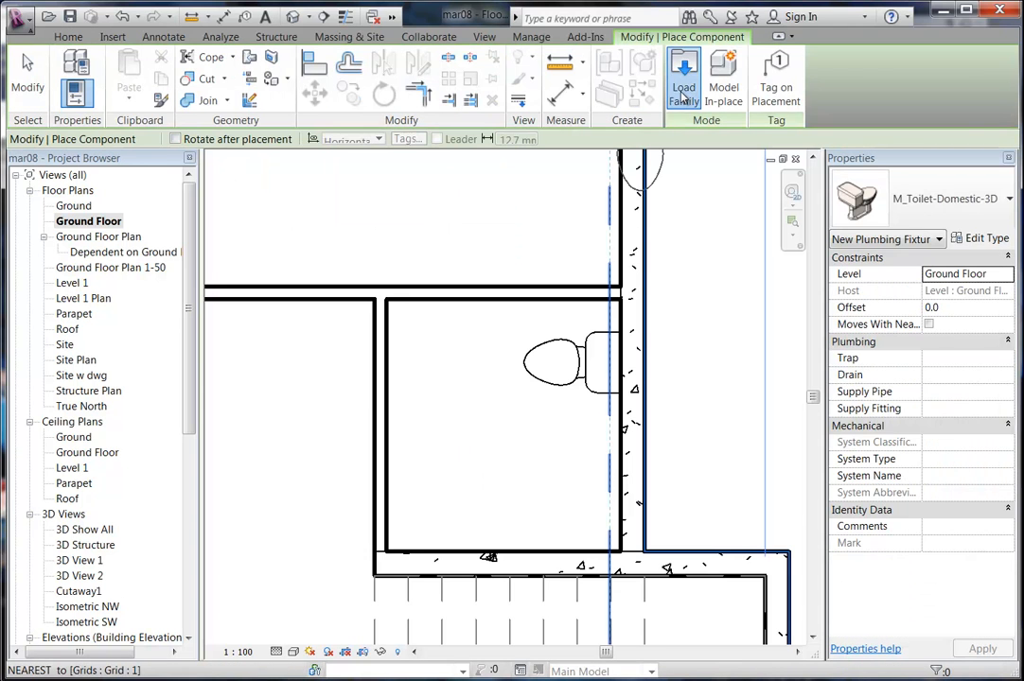
left_click(683, 80)
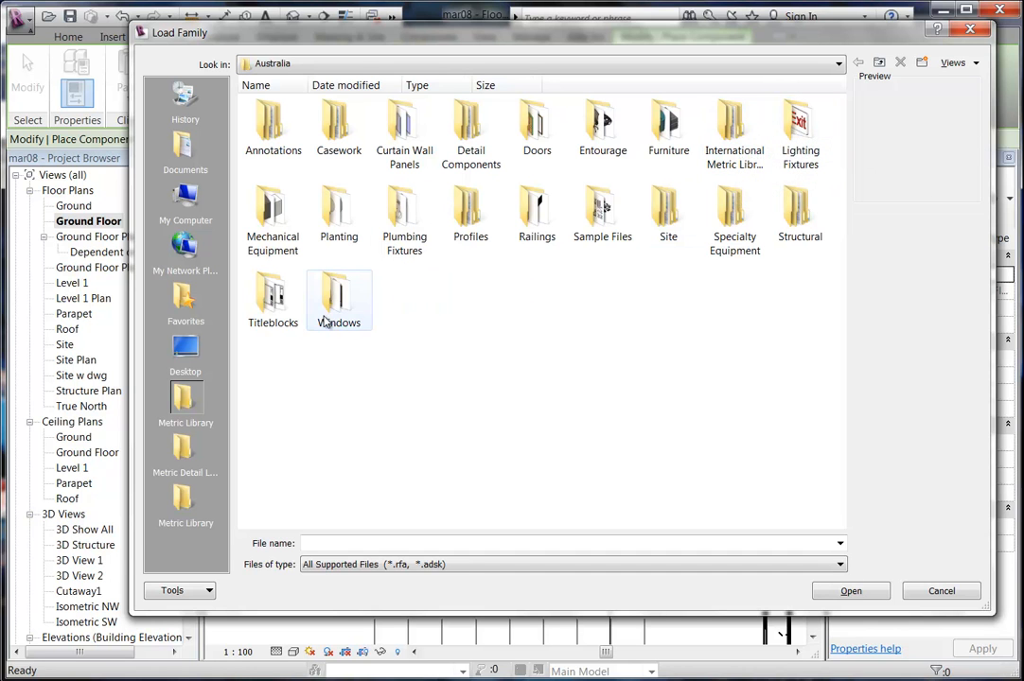
double_click(745, 147)
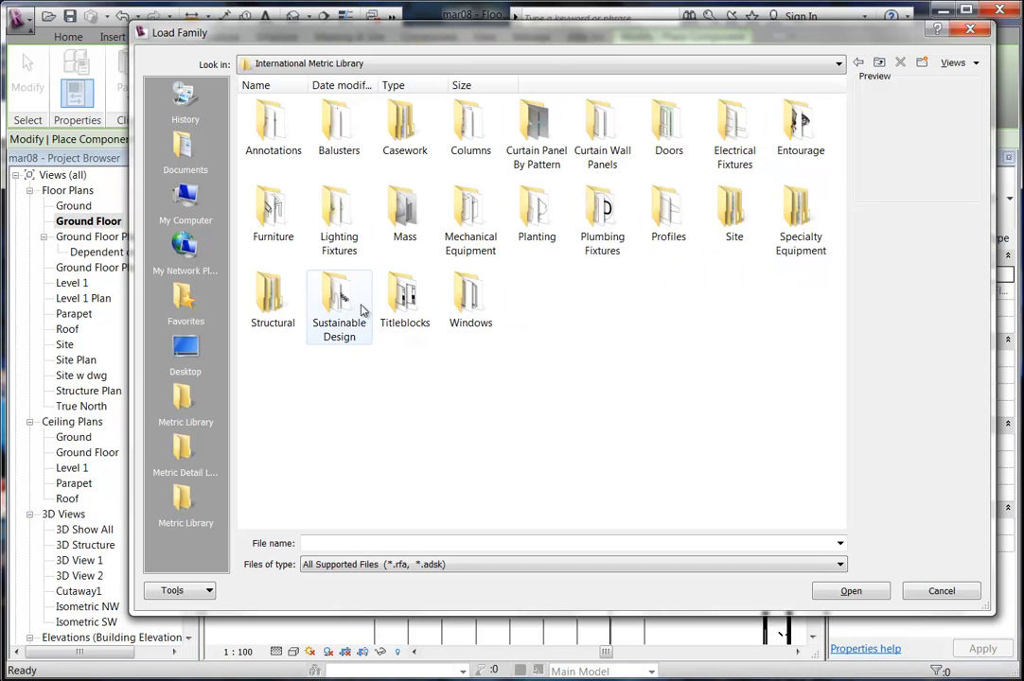
double_click(600, 227)
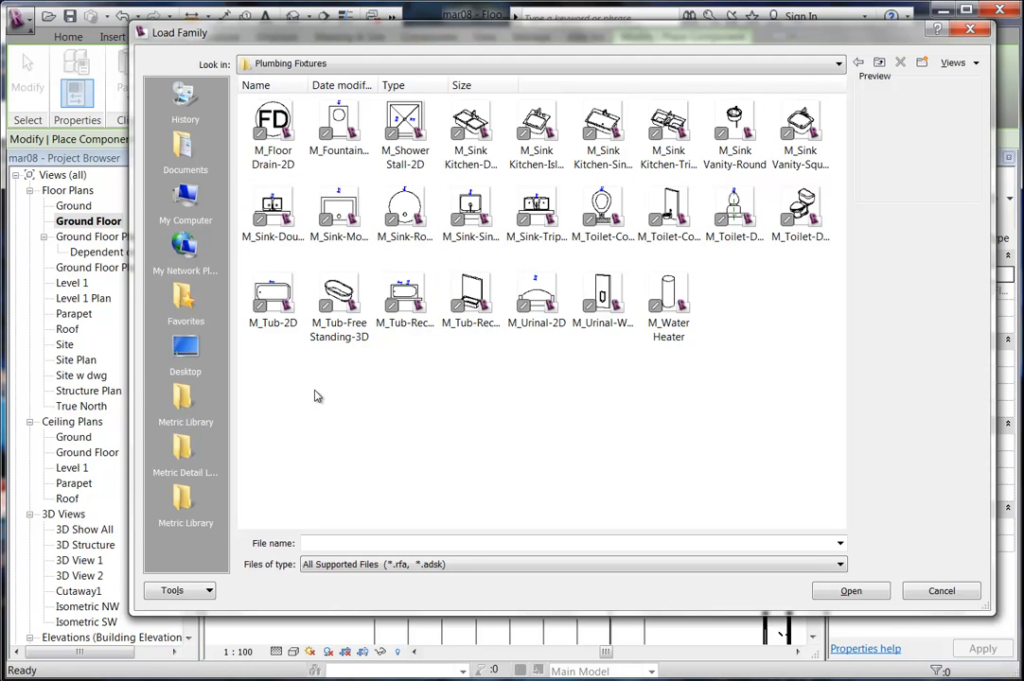
left_click(734, 132)
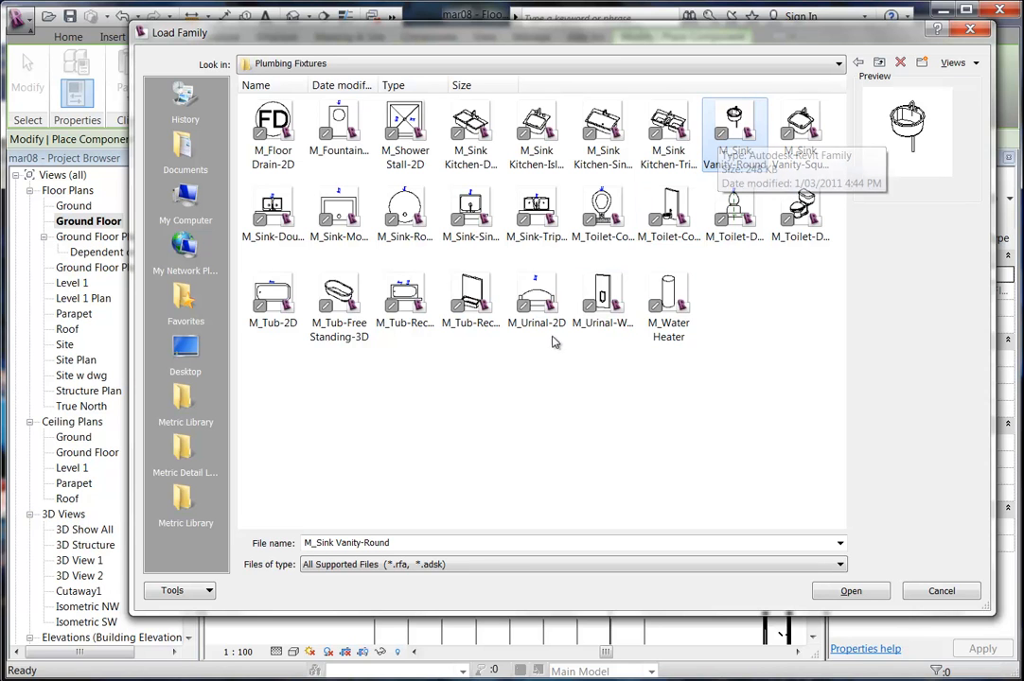
left_click(402, 207)
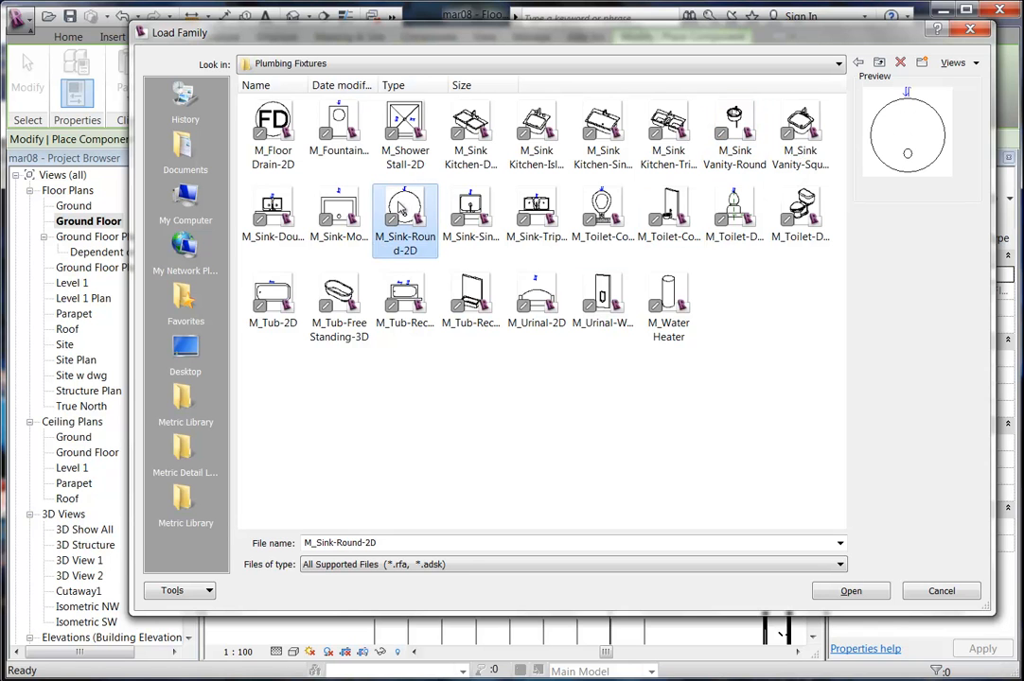
In the Metric Library's Plumbing Fixtures, compare basins and pick Wash Basin -Pedestal.
left_click(186, 508)
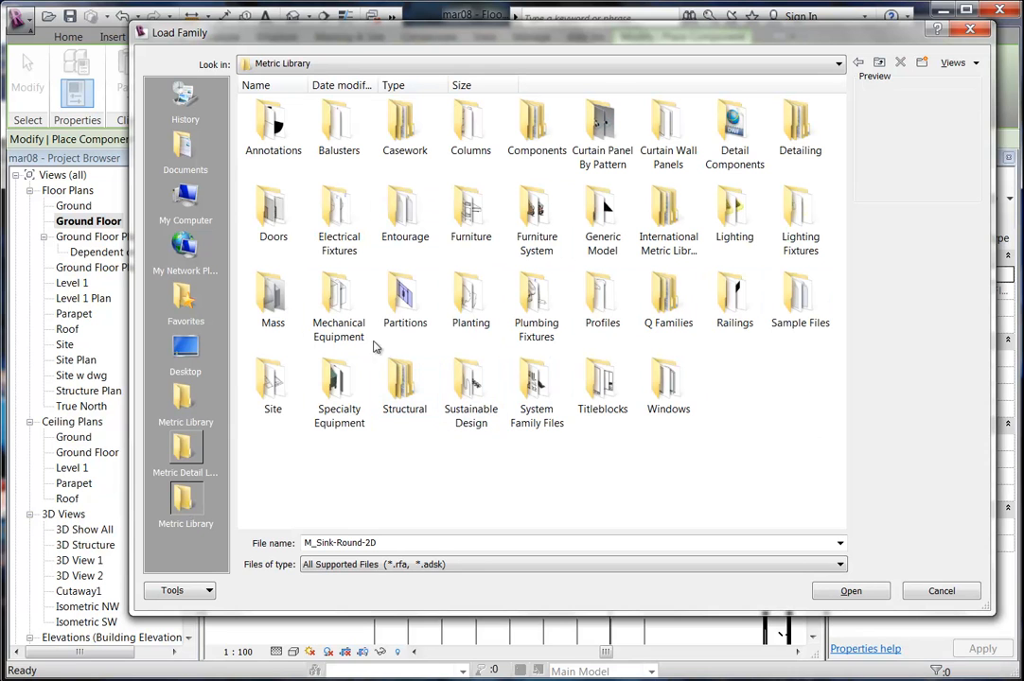
double_click(533, 295)
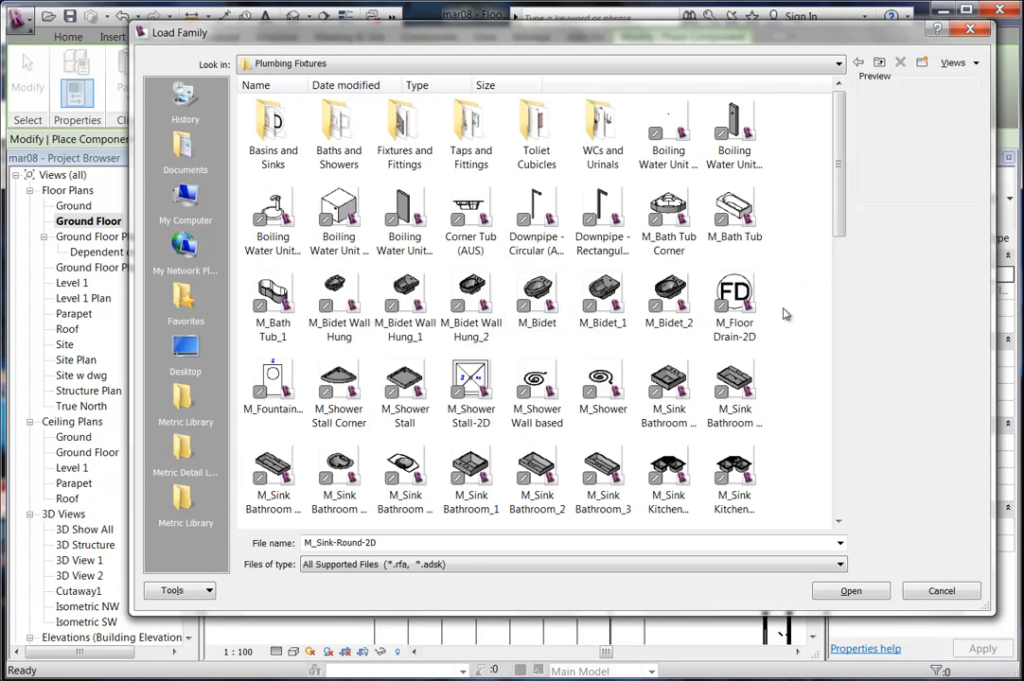
scroll(380, 320, "down", 3)
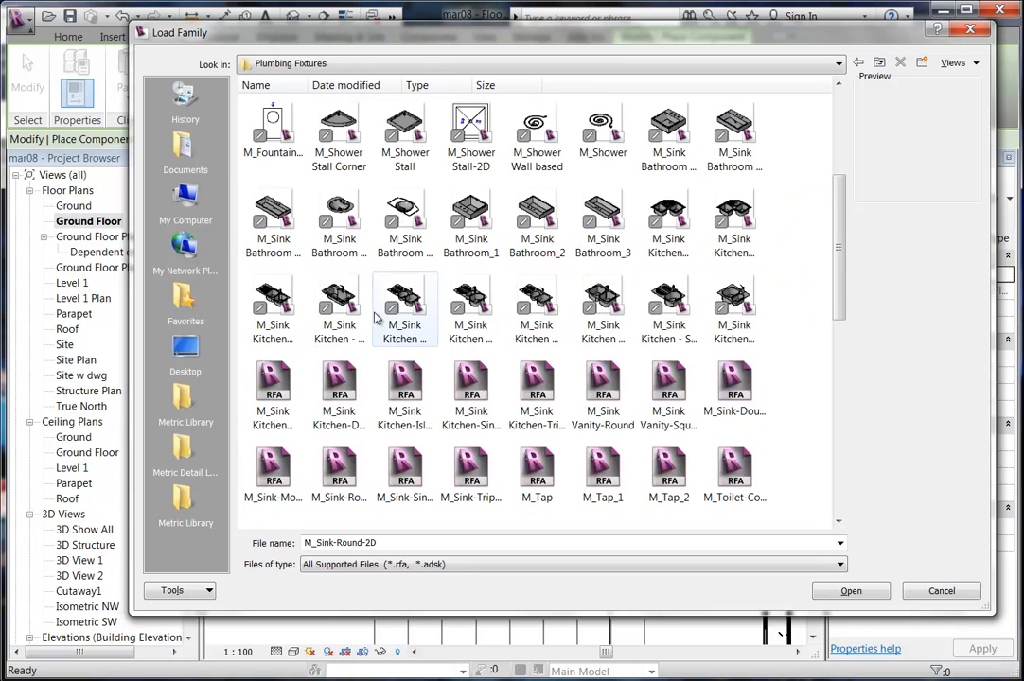
scroll(518, 298, "down", 3)
scroll(518, 298, "up", 3)
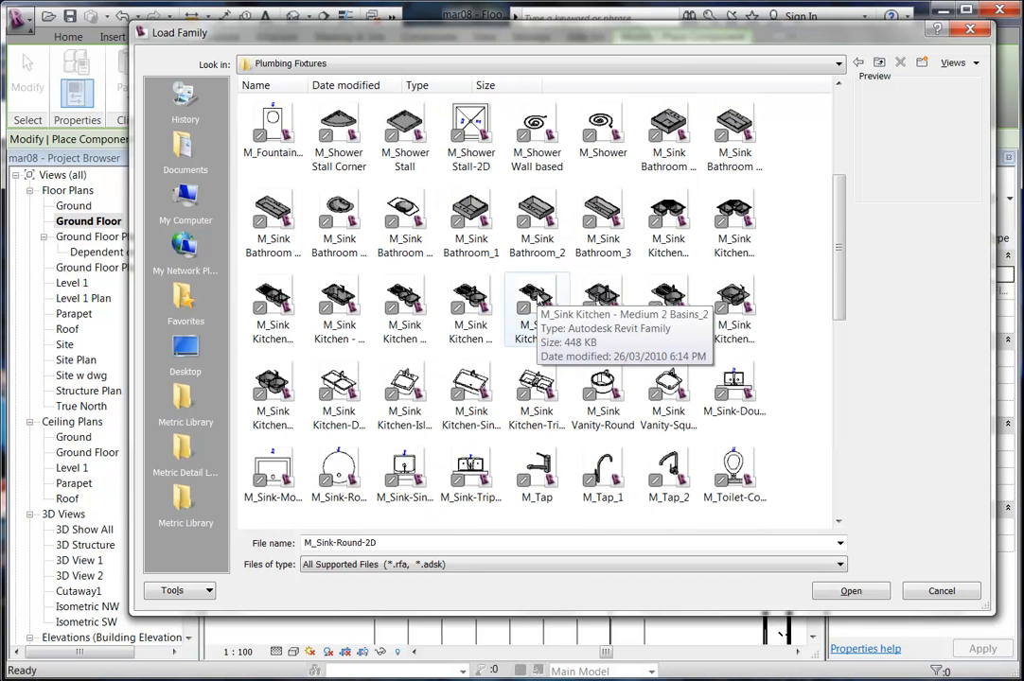
scroll(780, 397, "down", 3)
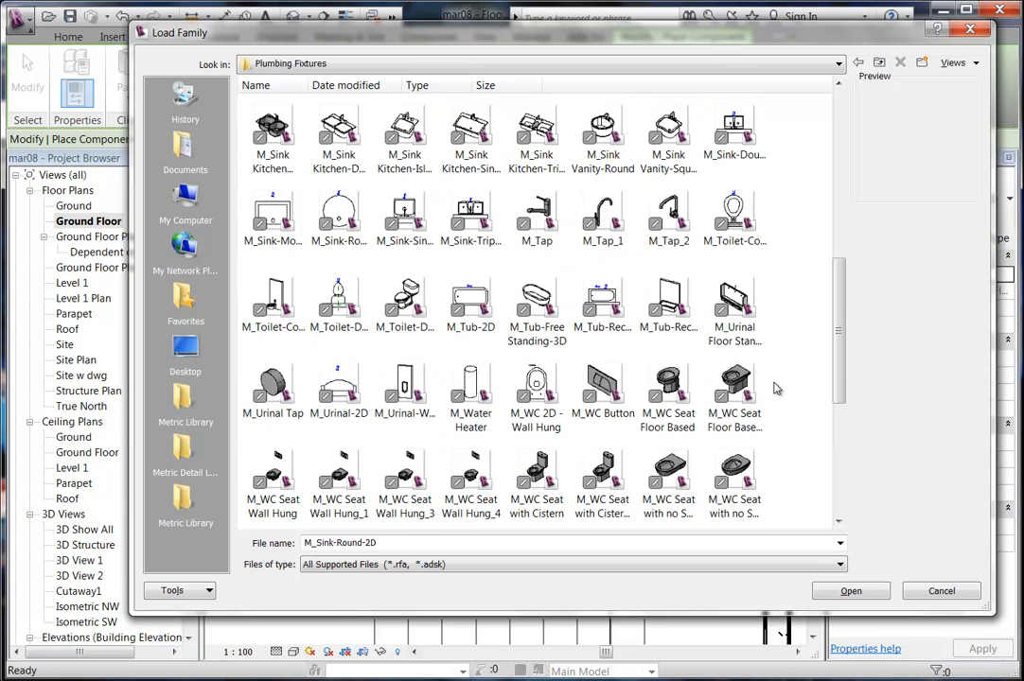
scroll(773, 388, "down", 5)
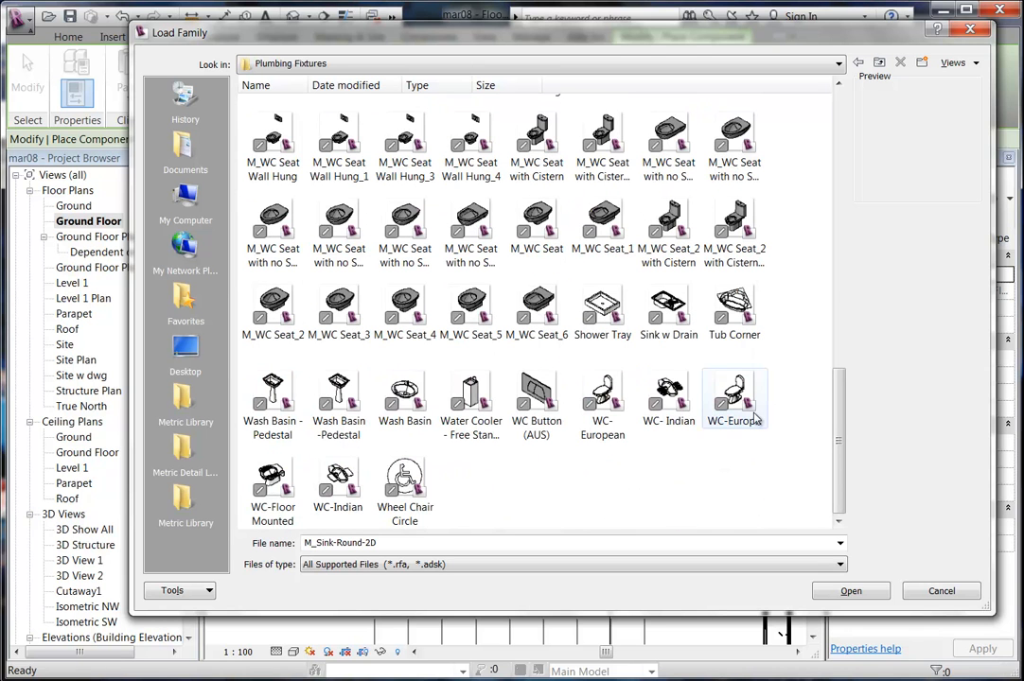
left_click(405, 395)
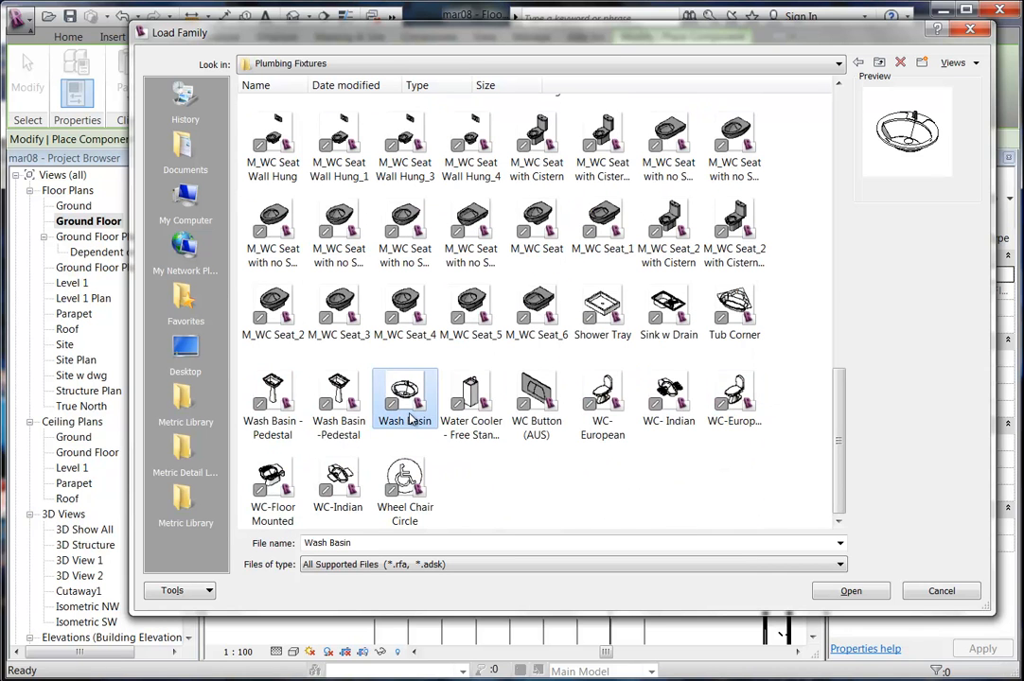
left_click(272, 398)
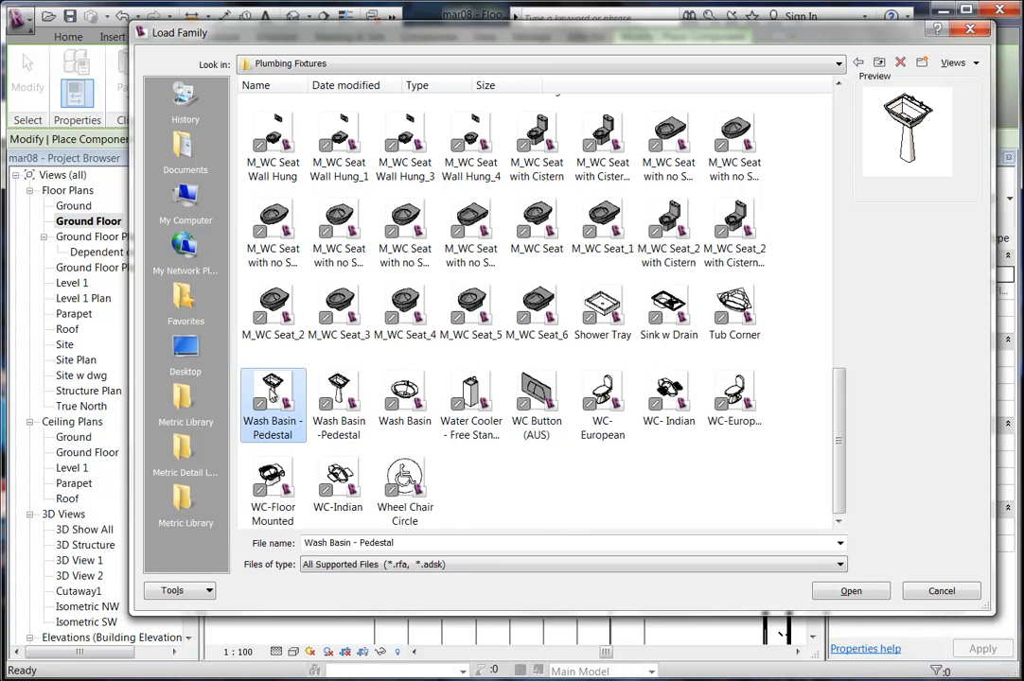
left_click(339, 393)
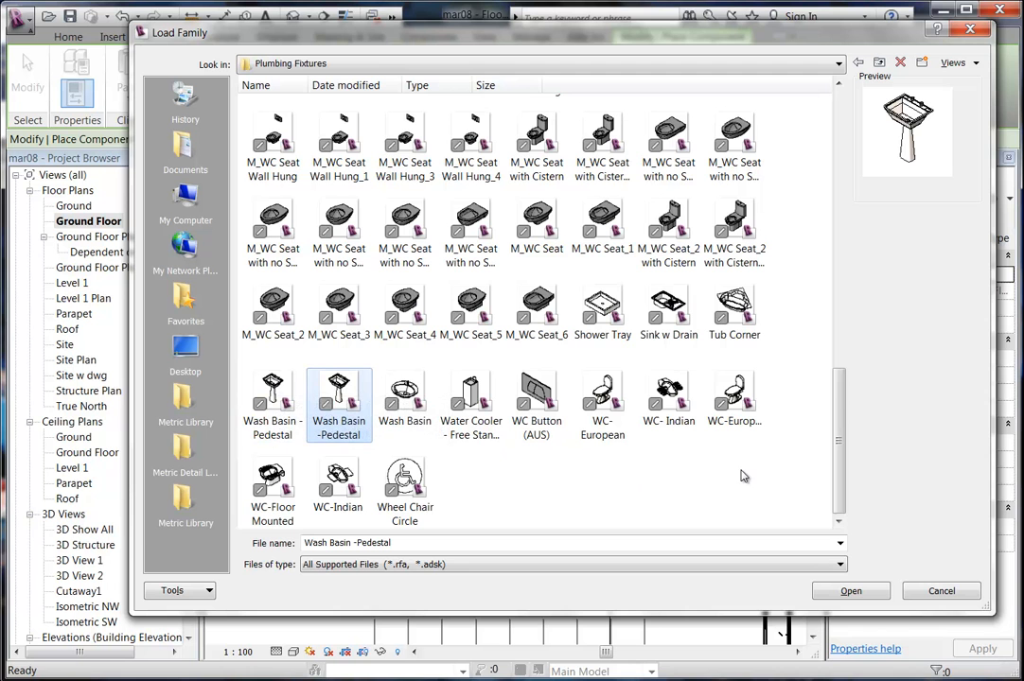
left_click_drag(845, 493, 833, 219)
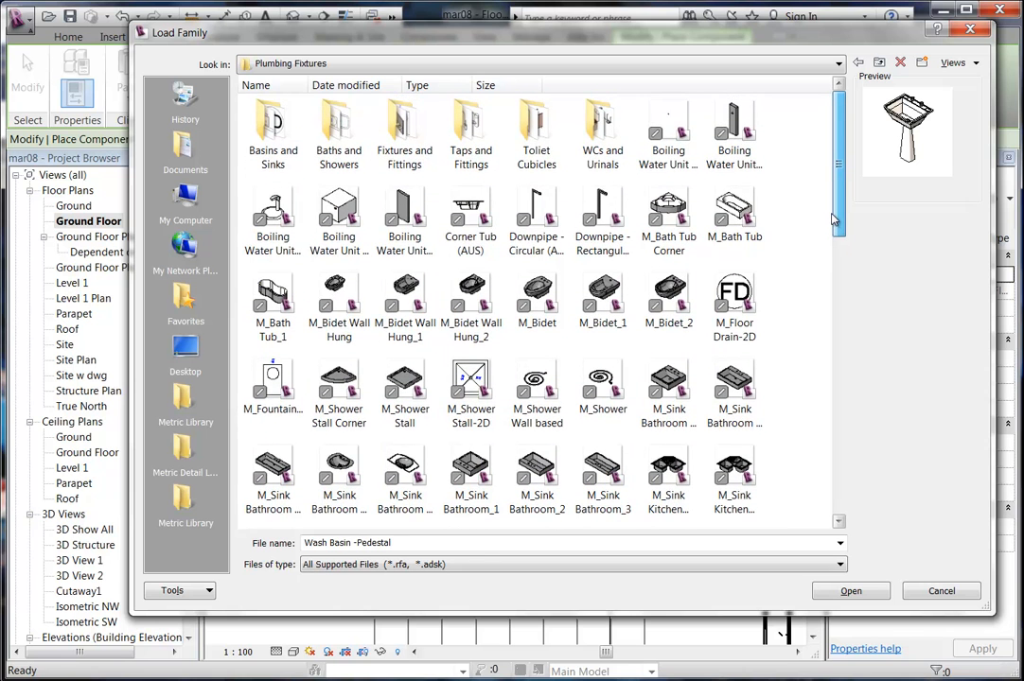
Load the Sink - Bathroom (4) family from the Basins and Sinks folder.
left_click(267, 154)
double_click(267, 154)
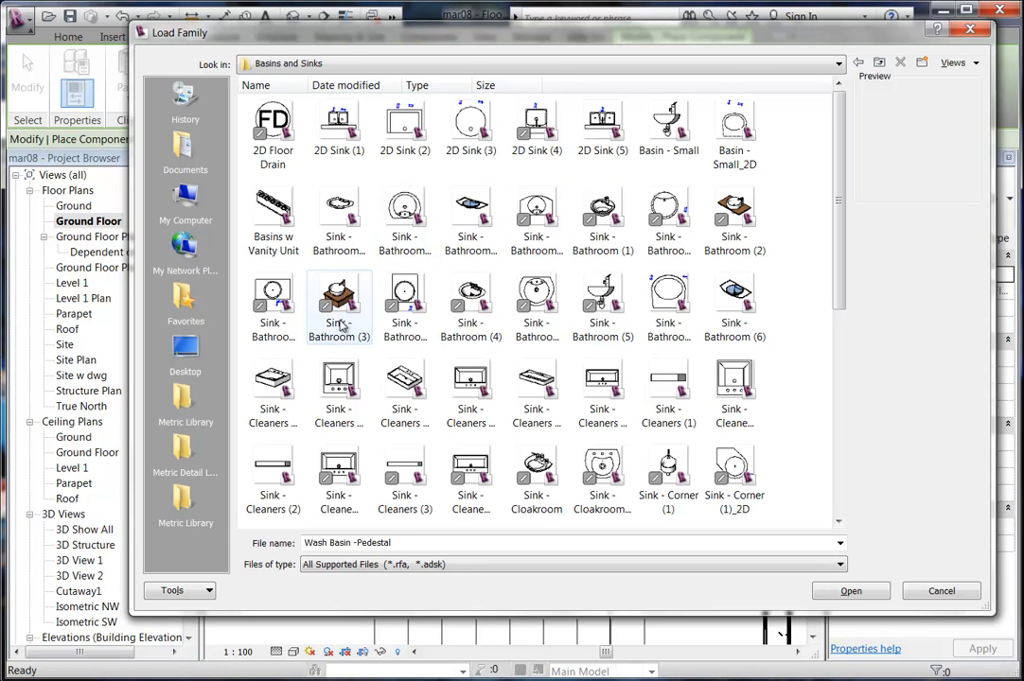
left_click(455, 299)
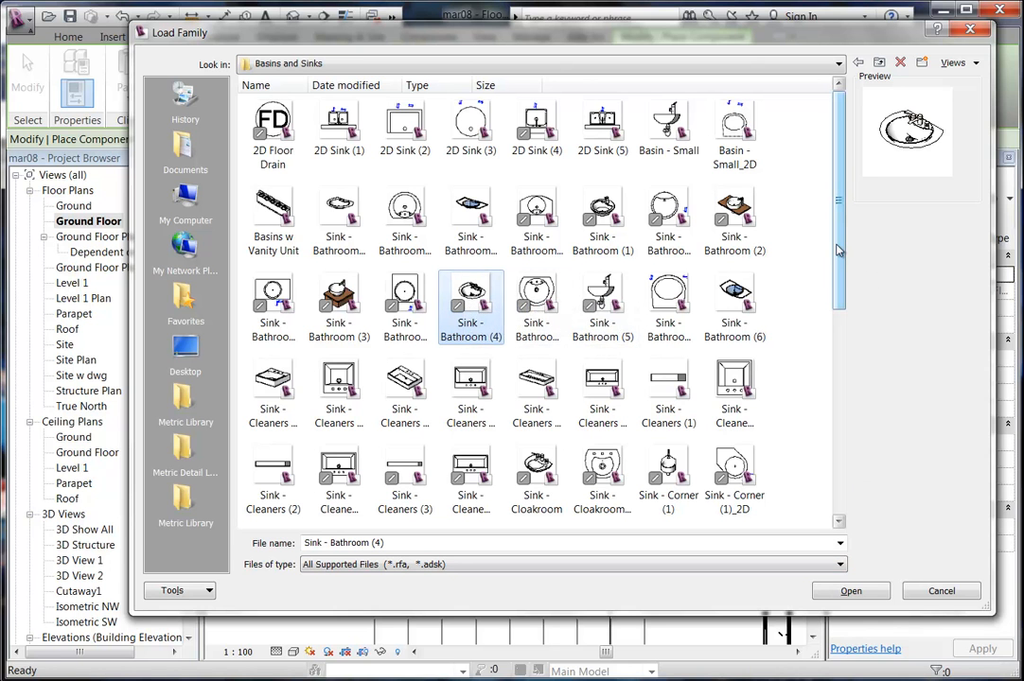
left_click_drag(840, 248, 850, 207)
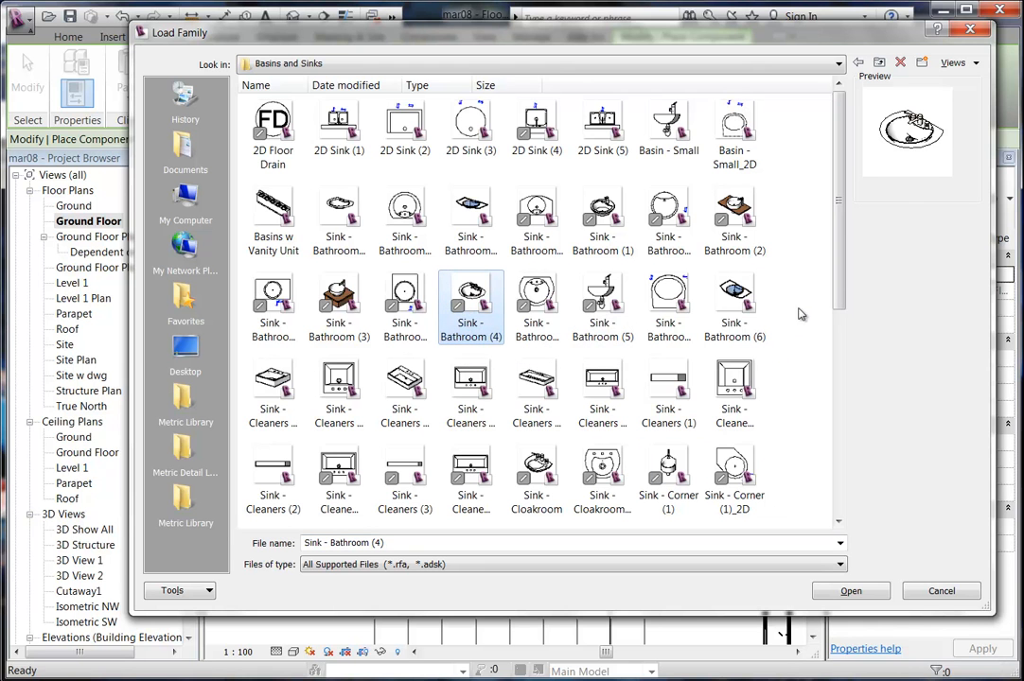
left_click_drag(837, 276, 833, 480)
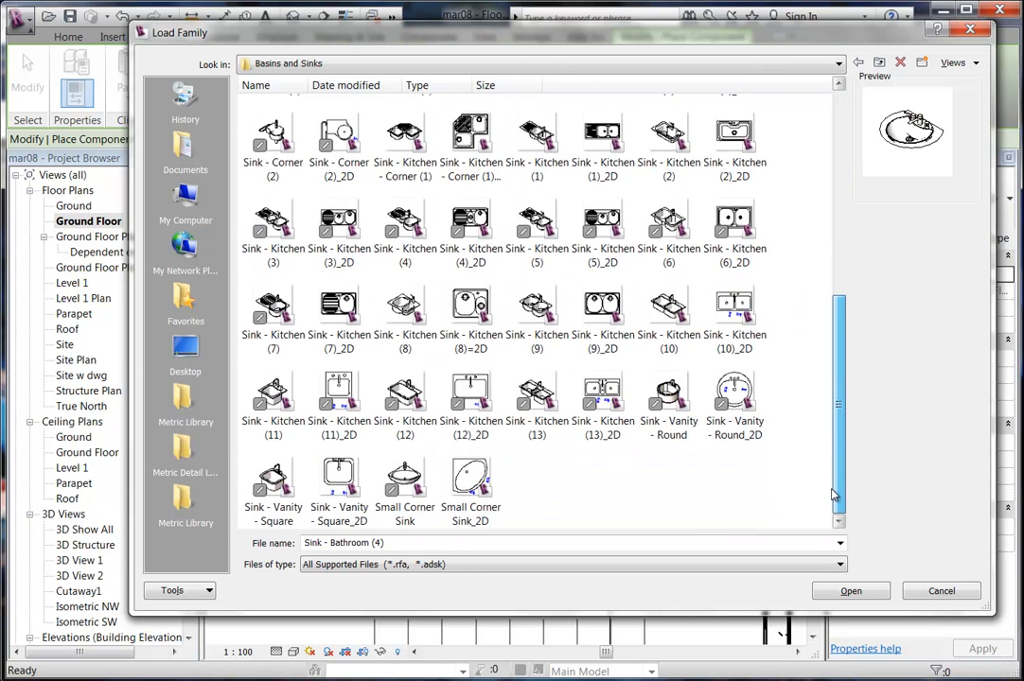
scroll(833, 494, "up", 6)
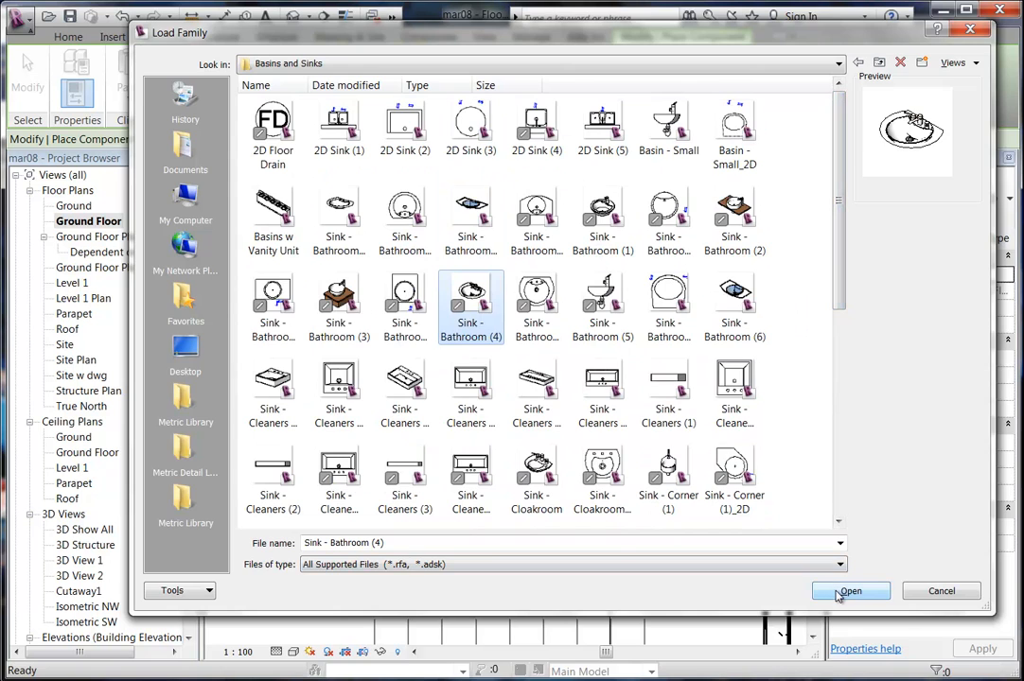
left_click(848, 593)
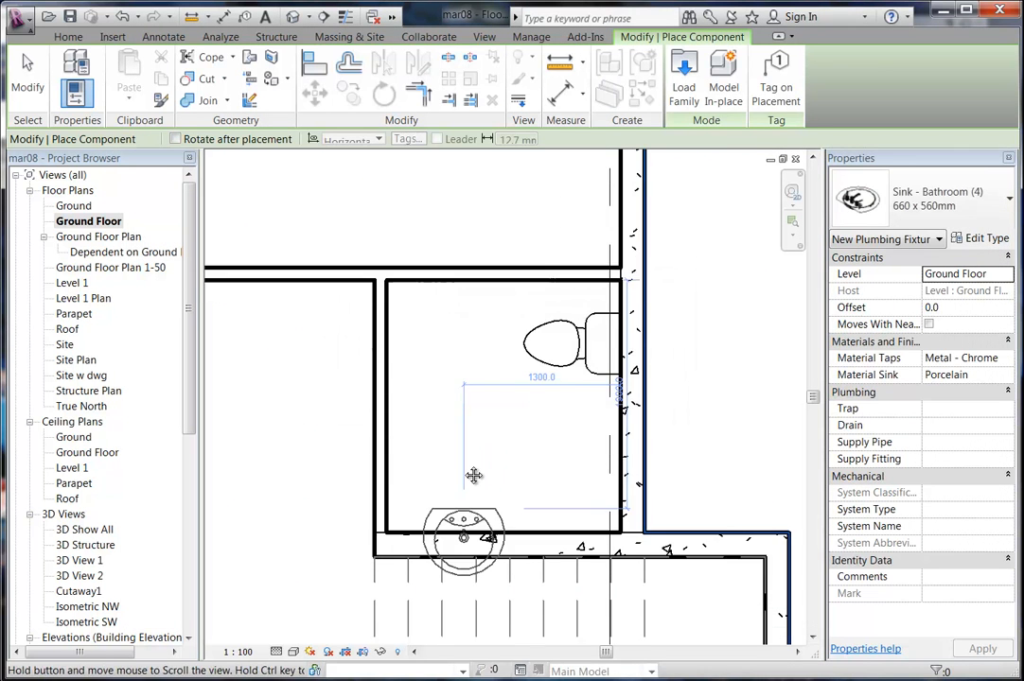
Place the Sink - Bathroom (4) basin on the toilet room's lower wall and end placement.
scroll(473, 515, "up", 2)
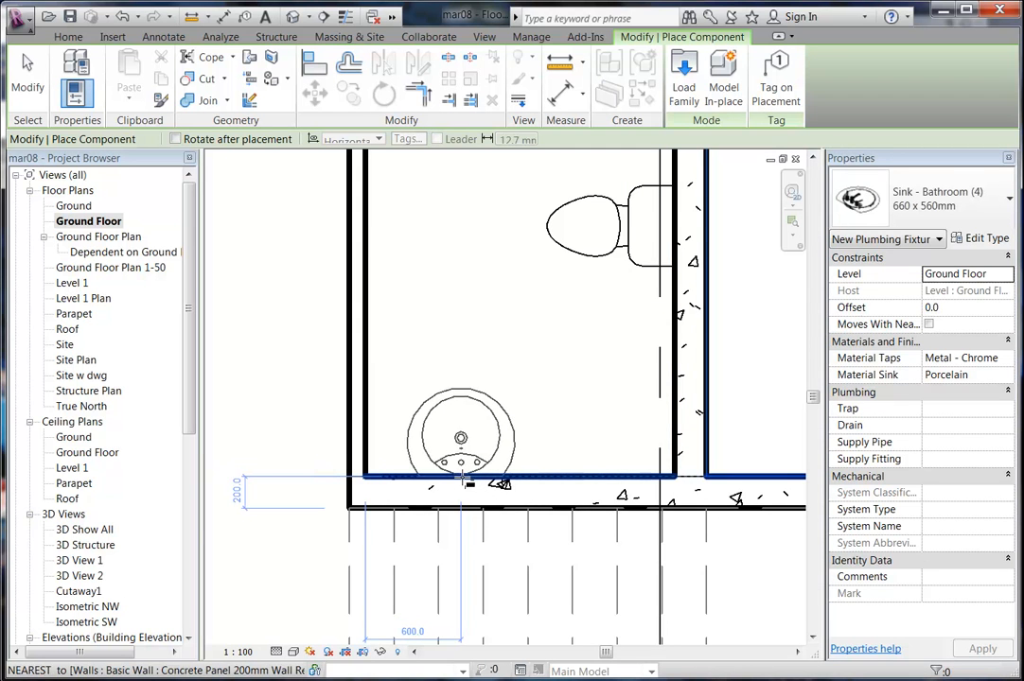
left_click(423, 251)
scroll(460, 333, "down", 4)
middle_click_drag(457, 391, 431, 402)
right_click(412, 365)
left_click(440, 373)
right_click(446, 381)
left_click(479, 392)
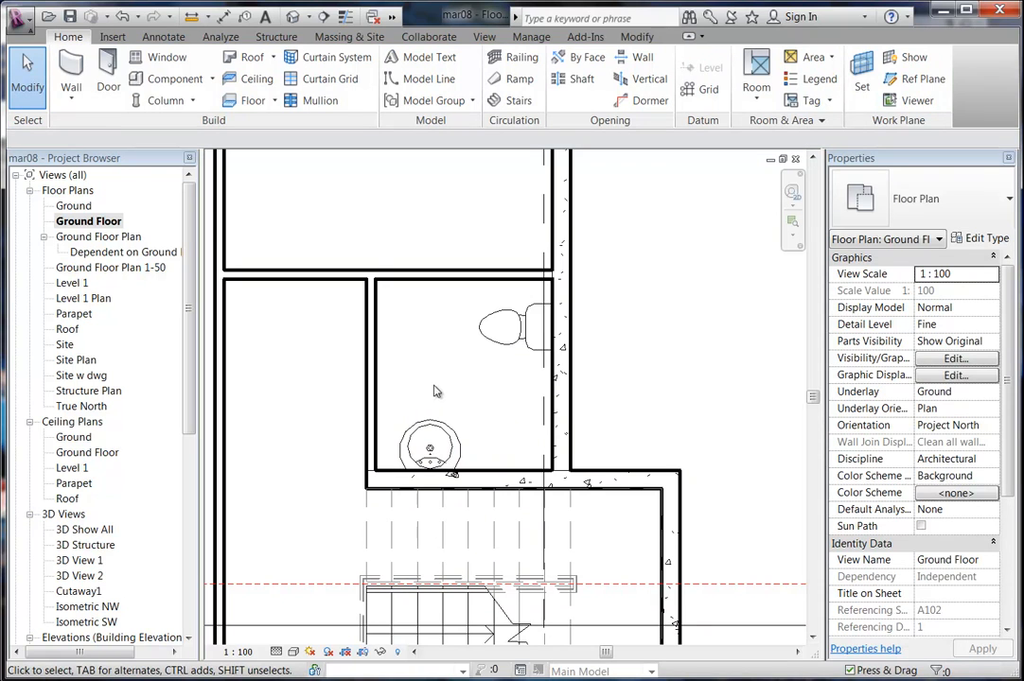
Start the Door tool and open the Metric Library's Doors folder in Load Family.
left_click(109, 85)
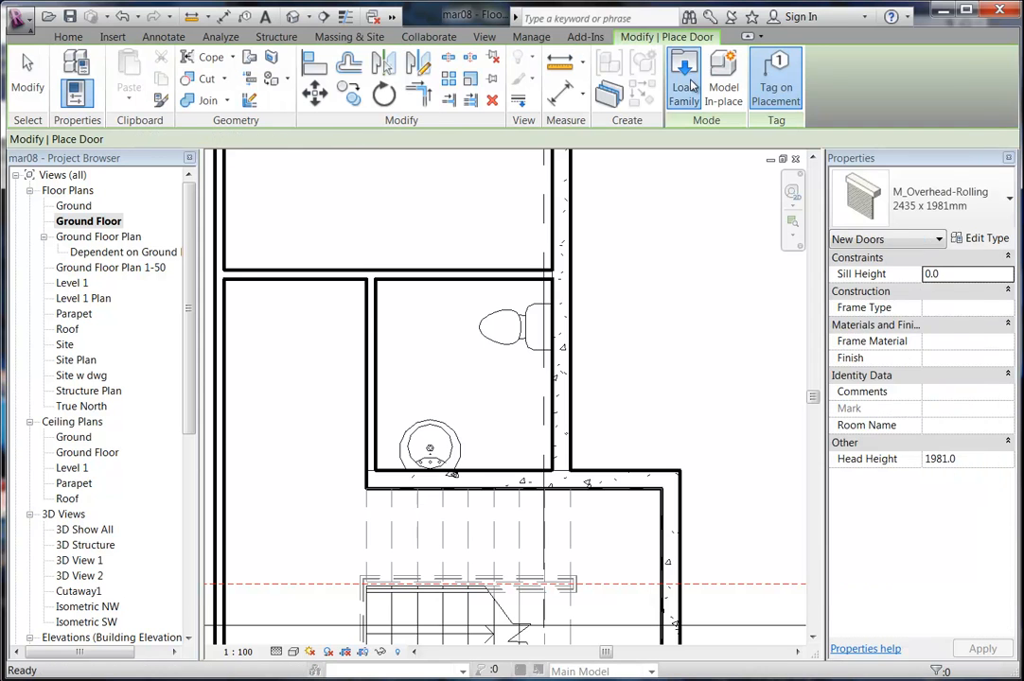
left_click(684, 80)
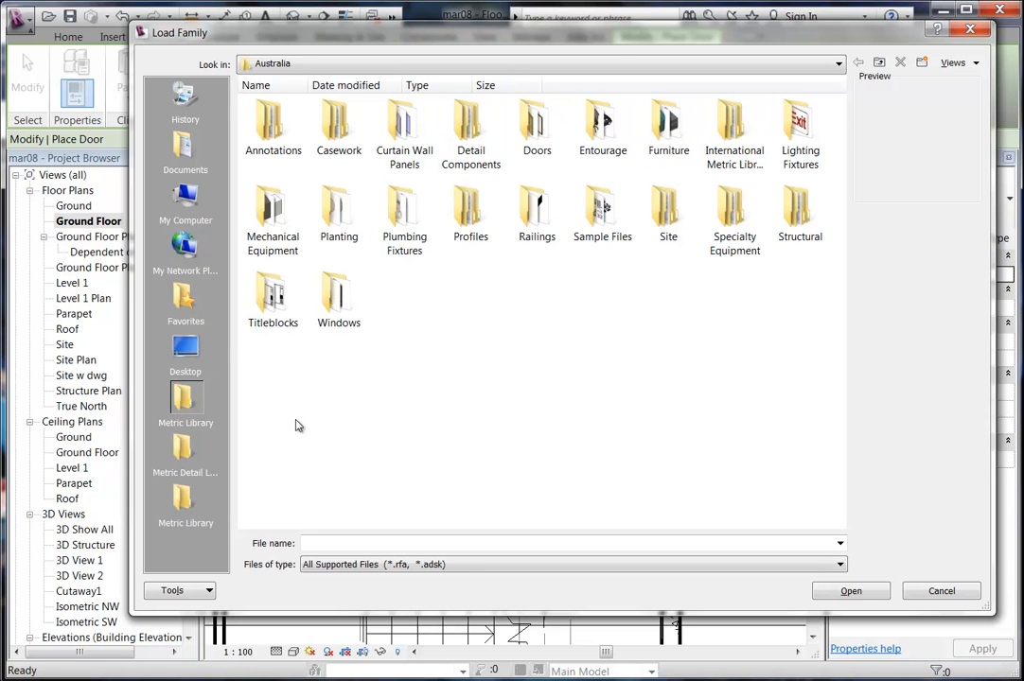
left_click(185, 497)
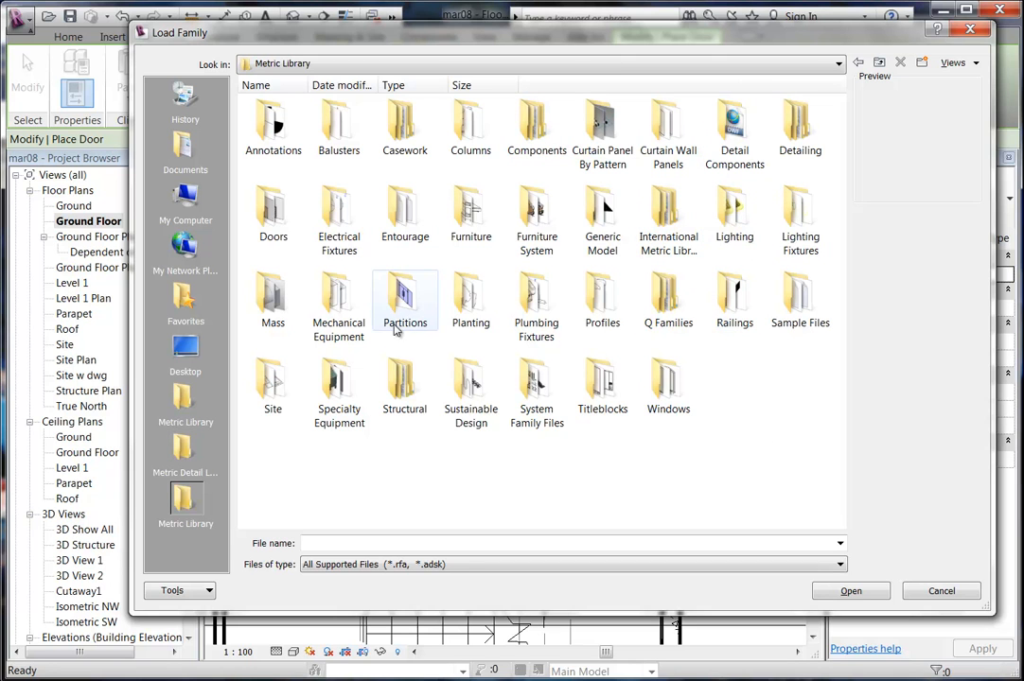
double_click(279, 220)
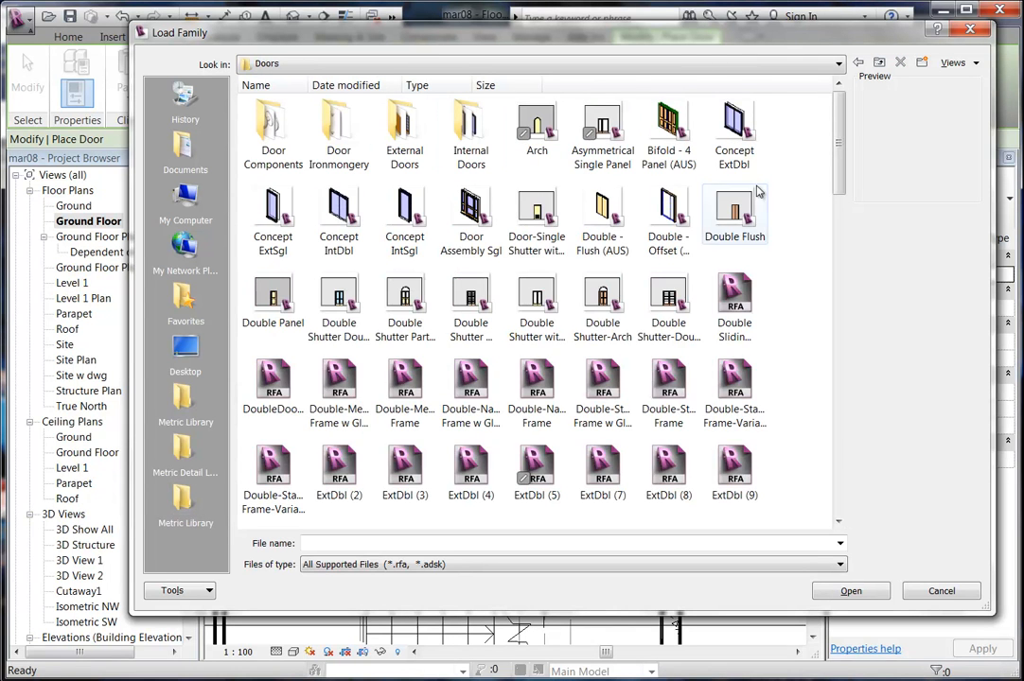
Browse the Doors list and Internal Doors, then load Single - Timber Frame Slider (AUS).
scroll(793, 252, "down", 3)
scroll(793, 252, "down", 4)
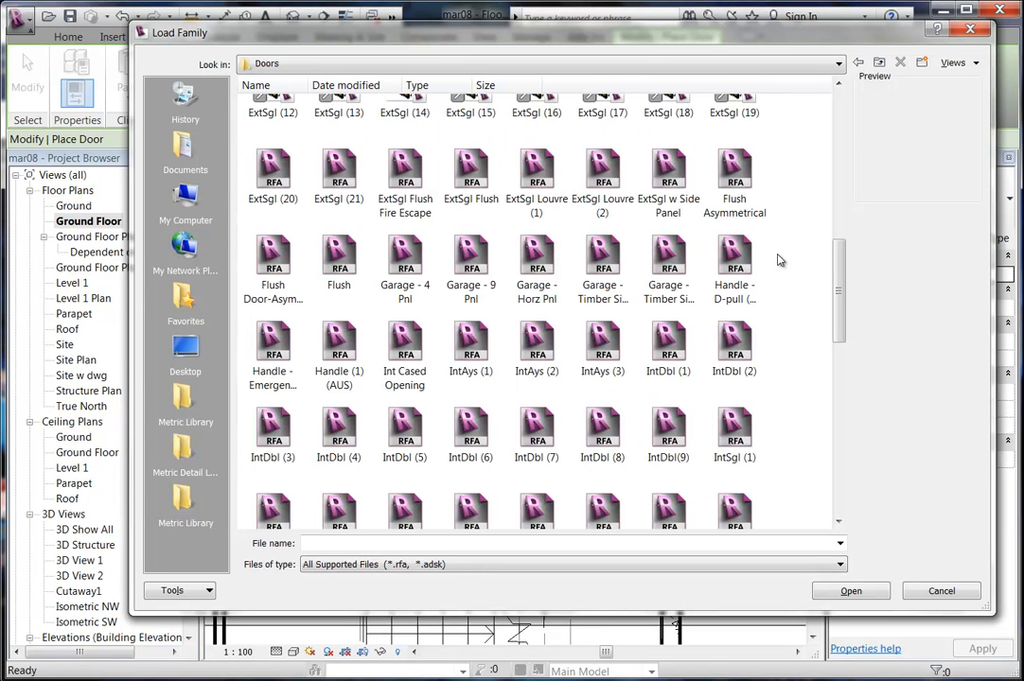
scroll(778, 260, "down", 5)
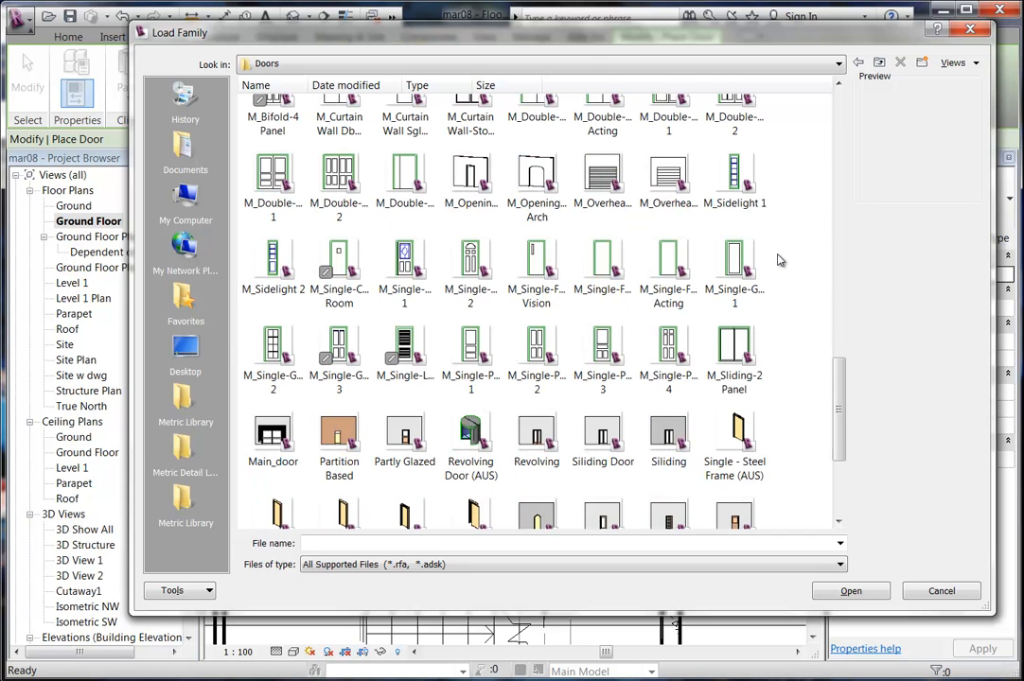
scroll(778, 261, "down", 3)
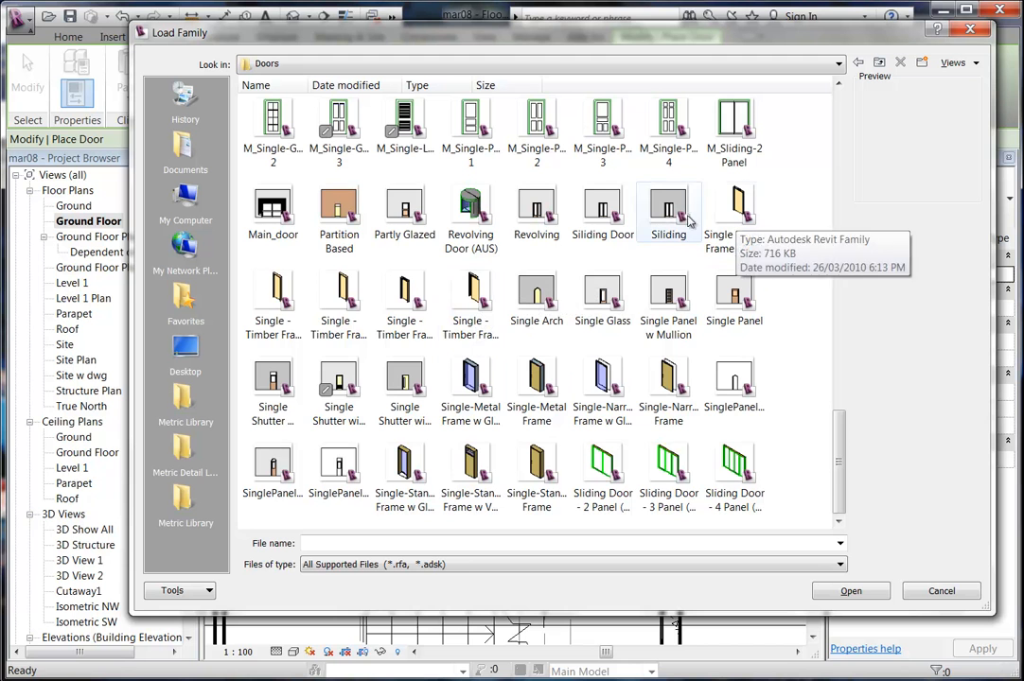
scroll(445, 225, "up", 2)
scroll(567, 236, "up", 1)
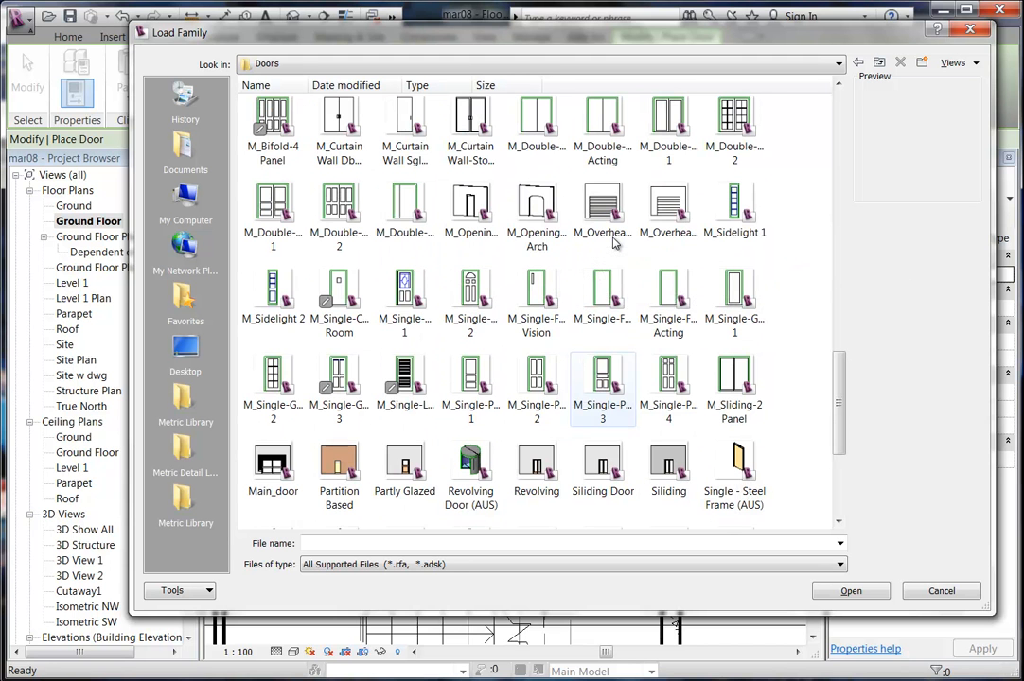
scroll(545, 244, "up", 2)
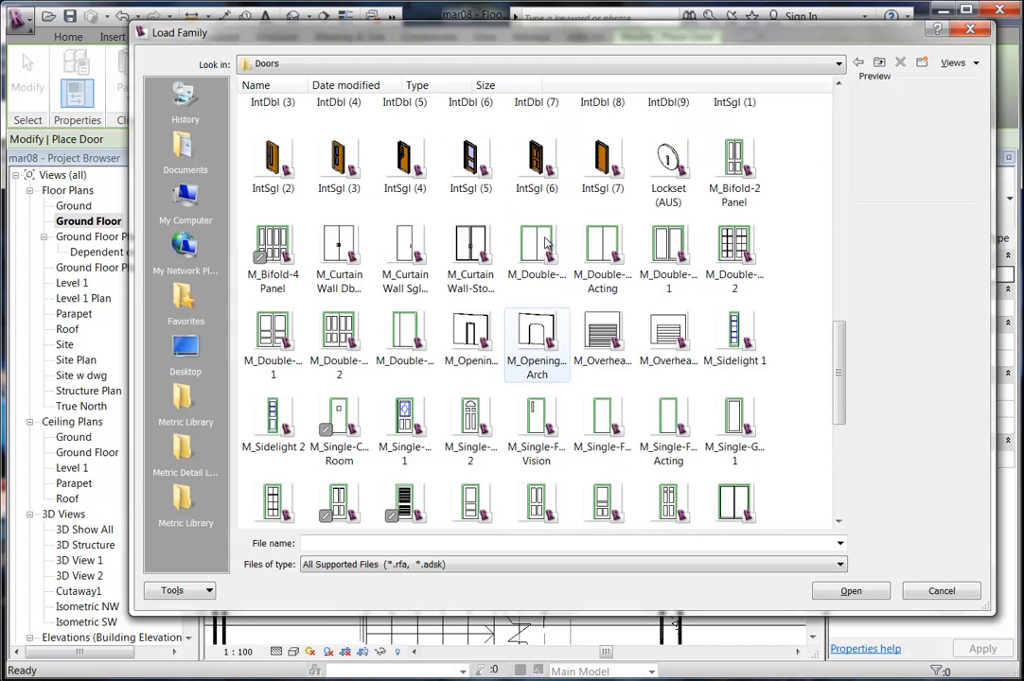
scroll(545, 244, "up", 3)
scroll(545, 244, "up", 3)
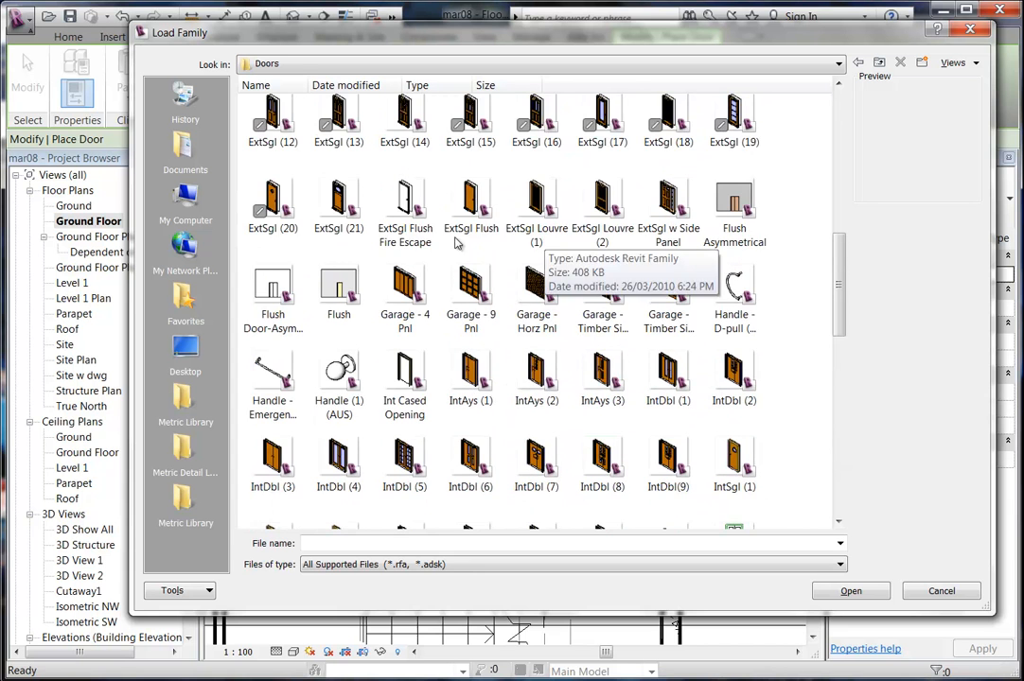
scroll(597, 230, "up", 5)
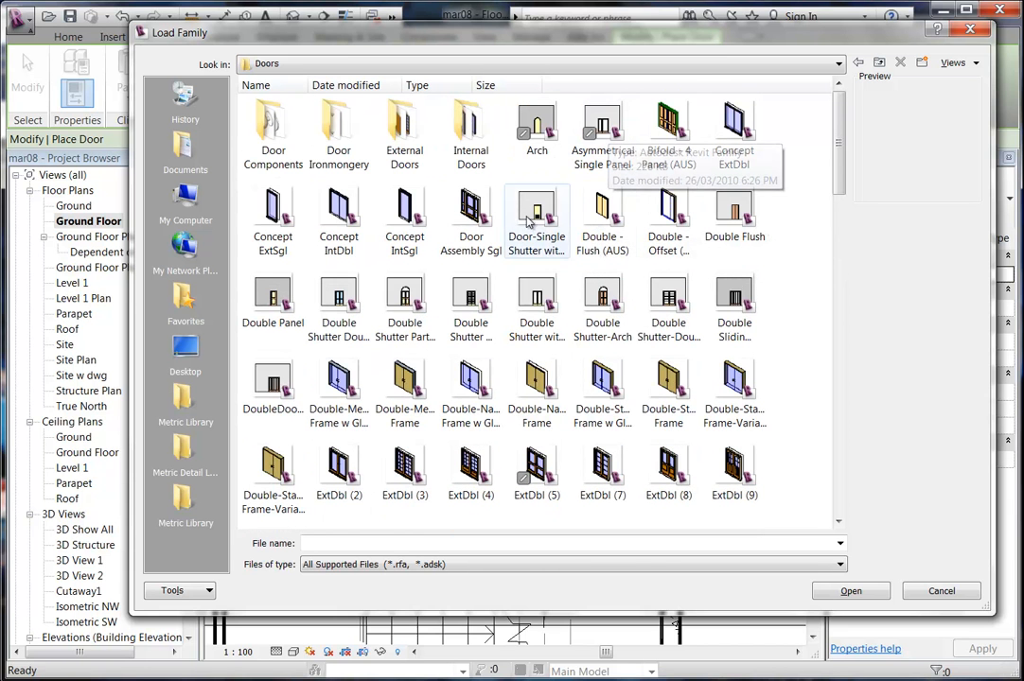
double_click(475, 144)
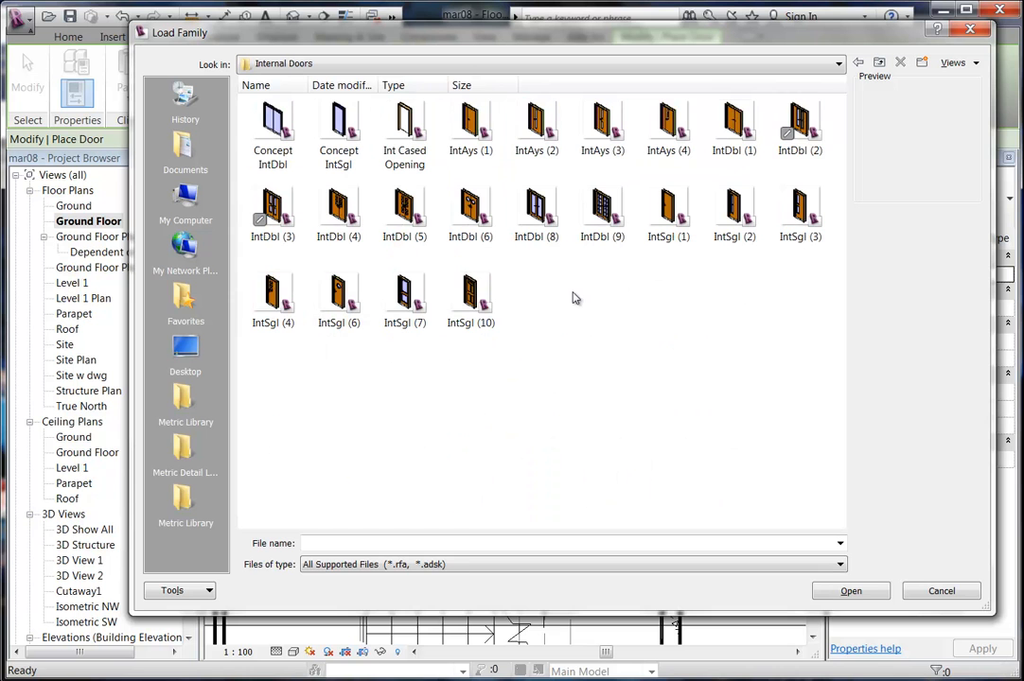
left_click(879, 62)
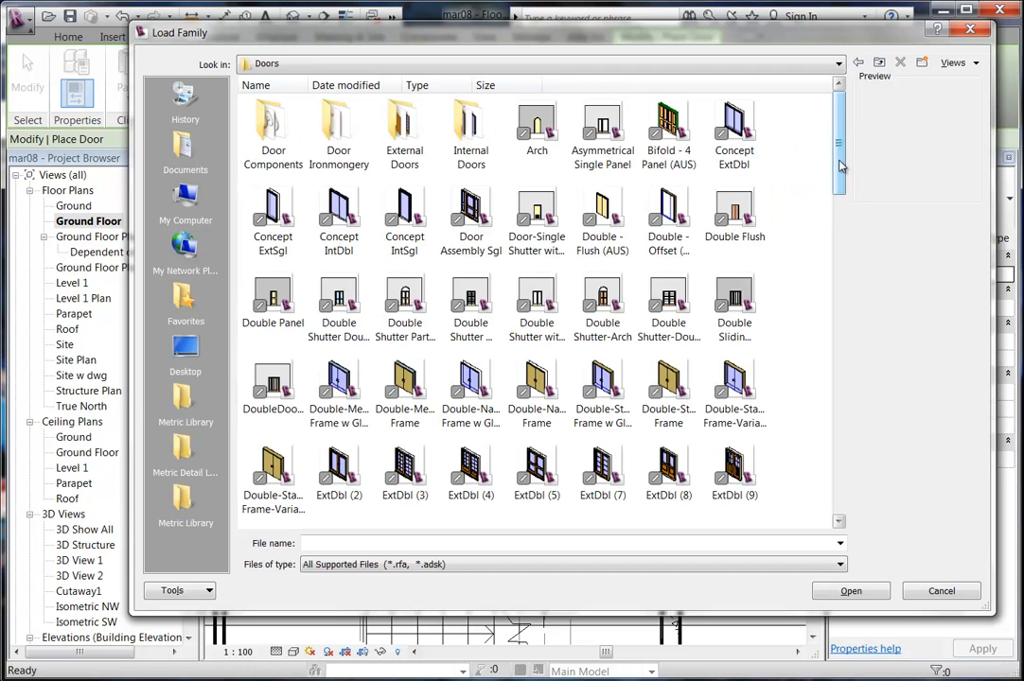
left_click_drag(839, 166, 834, 501)
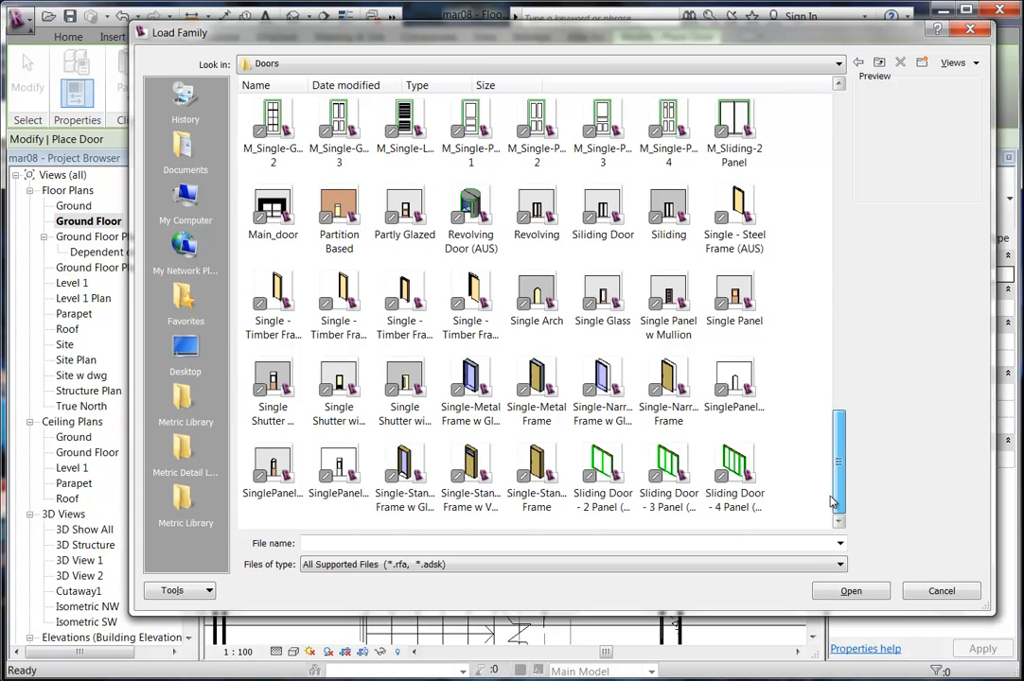
left_click(470, 295)
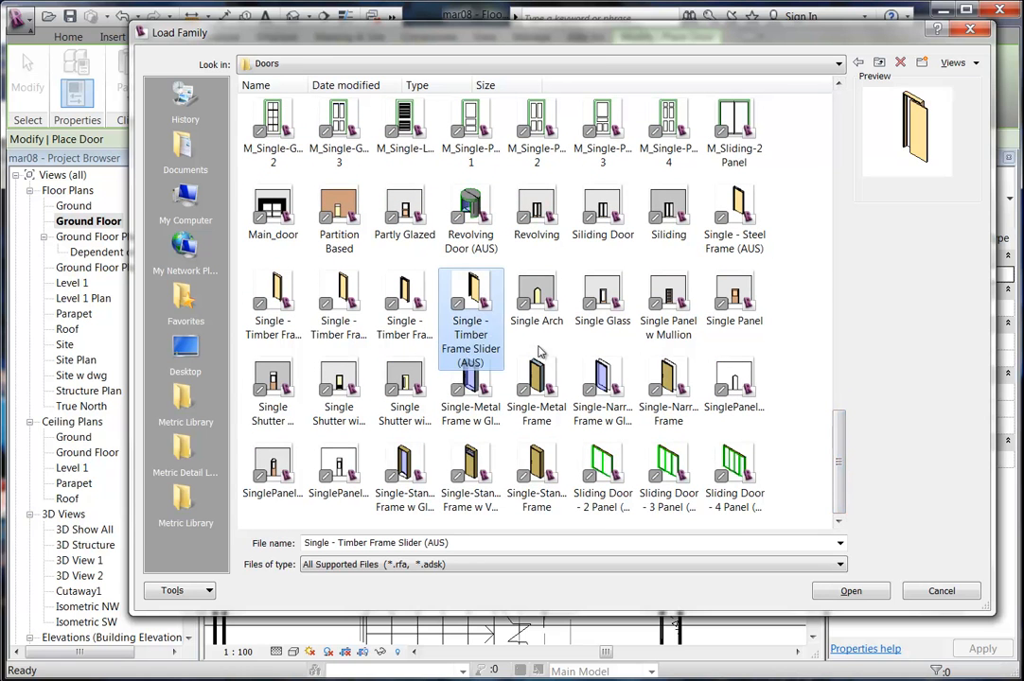
left_click(819, 591)
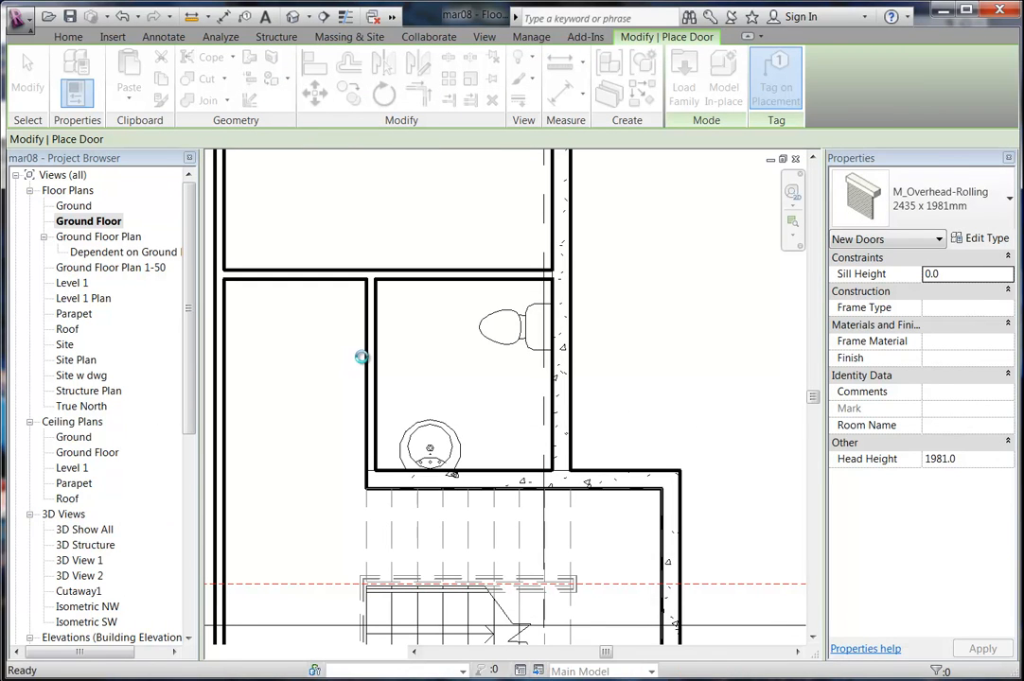
scroll(371, 357, "up", 2)
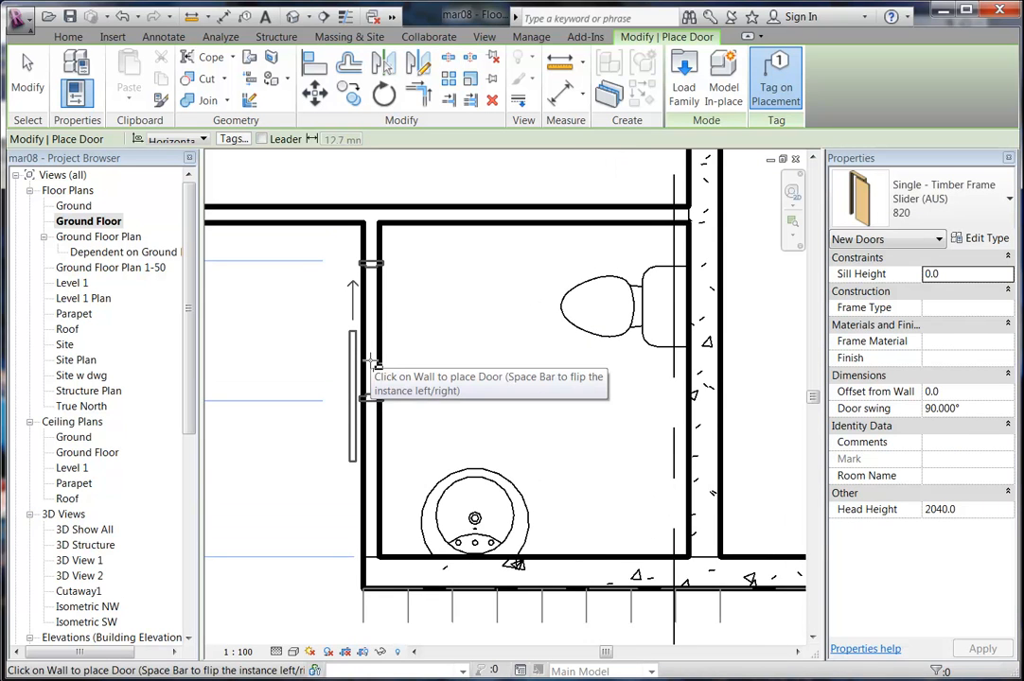
left_click(372, 360)
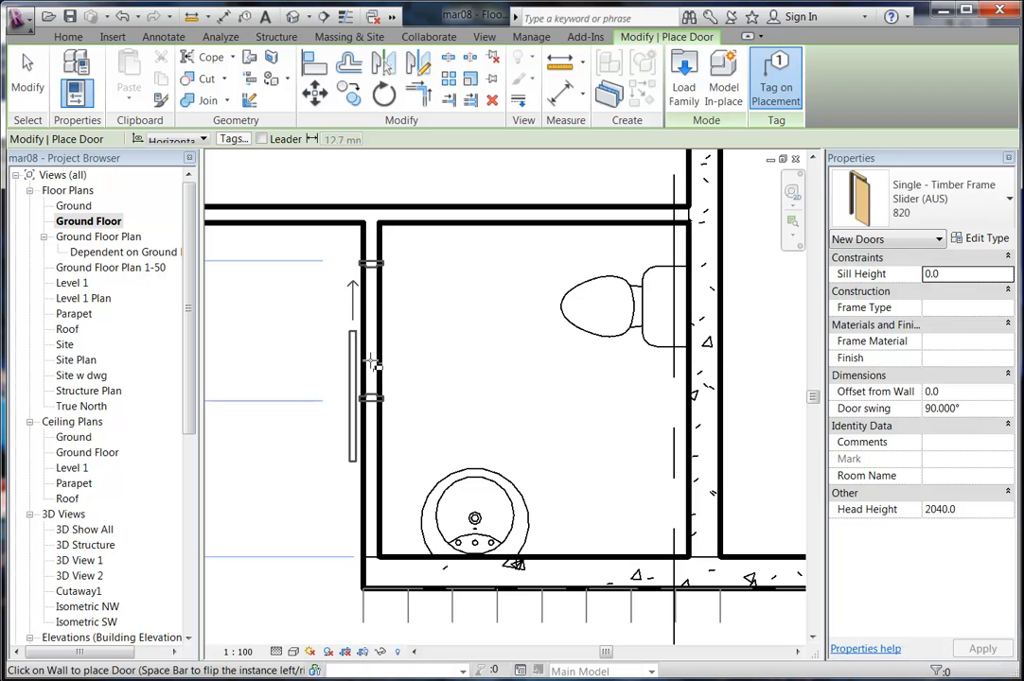
right_click(263, 299)
left_click(301, 313)
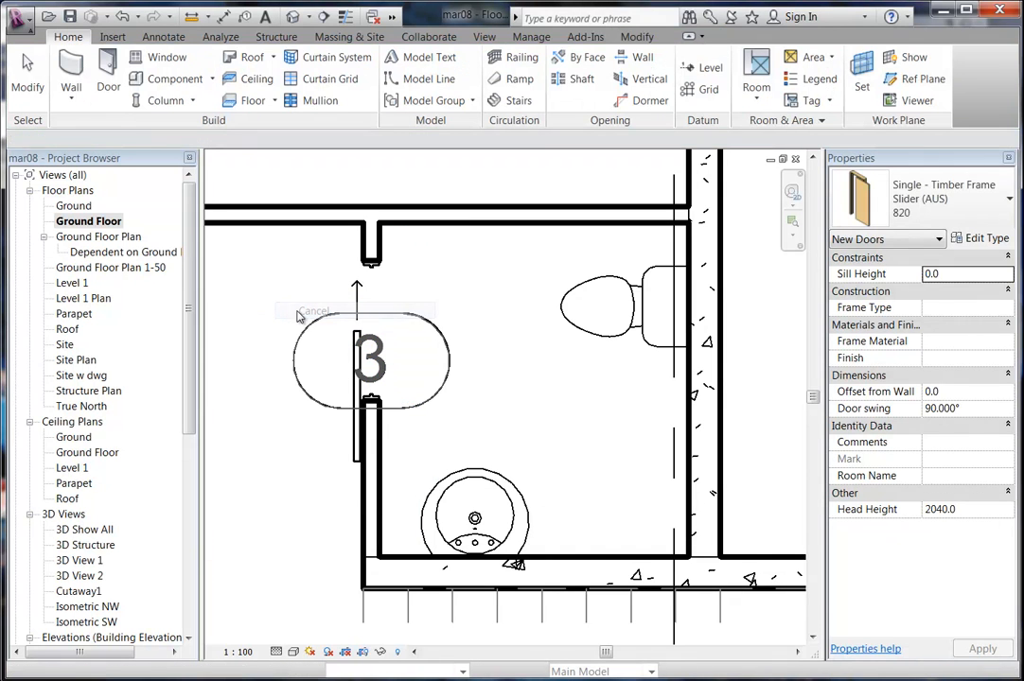
scroll(299, 319, "up", 2)
scroll(346, 490, "up", 1)
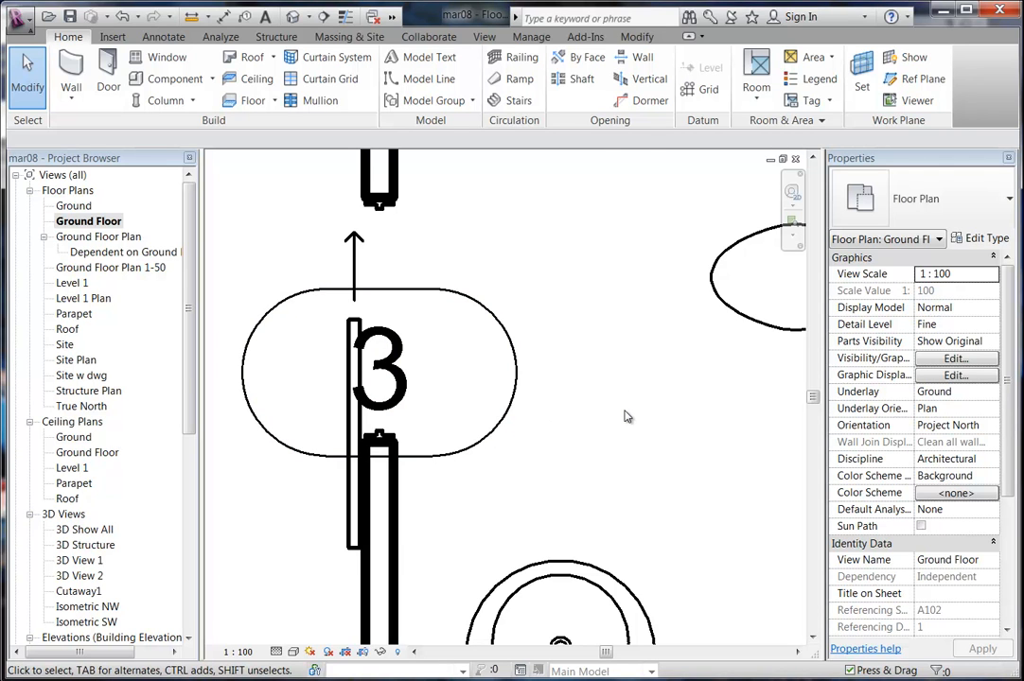
scroll(624, 416, "down", 4)
middle_click_drag(623, 416, 594, 513)
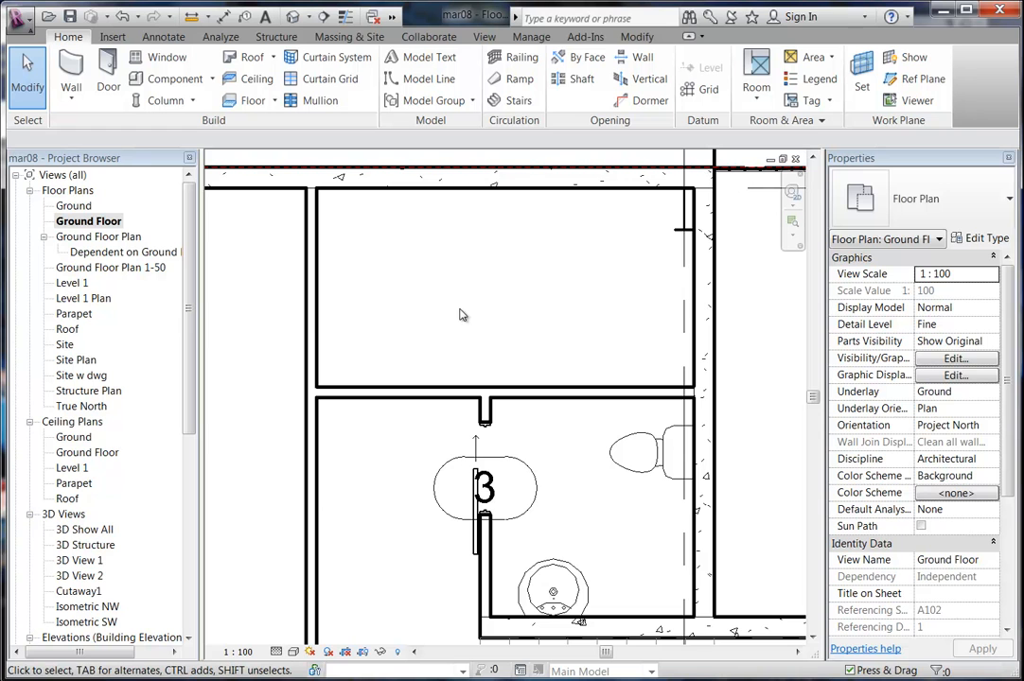
middle_click_drag(512, 317, 480, 307)
middle_click_drag(529, 484, 527, 420)
scroll(525, 421, "up", 3)
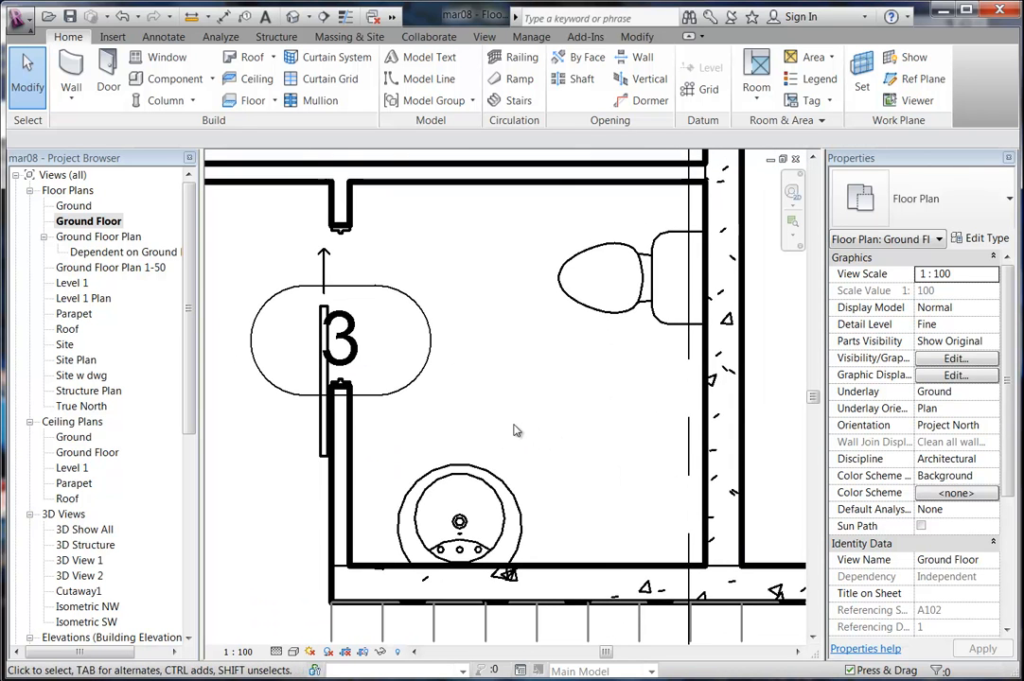
scroll(446, 336, "down", 1)
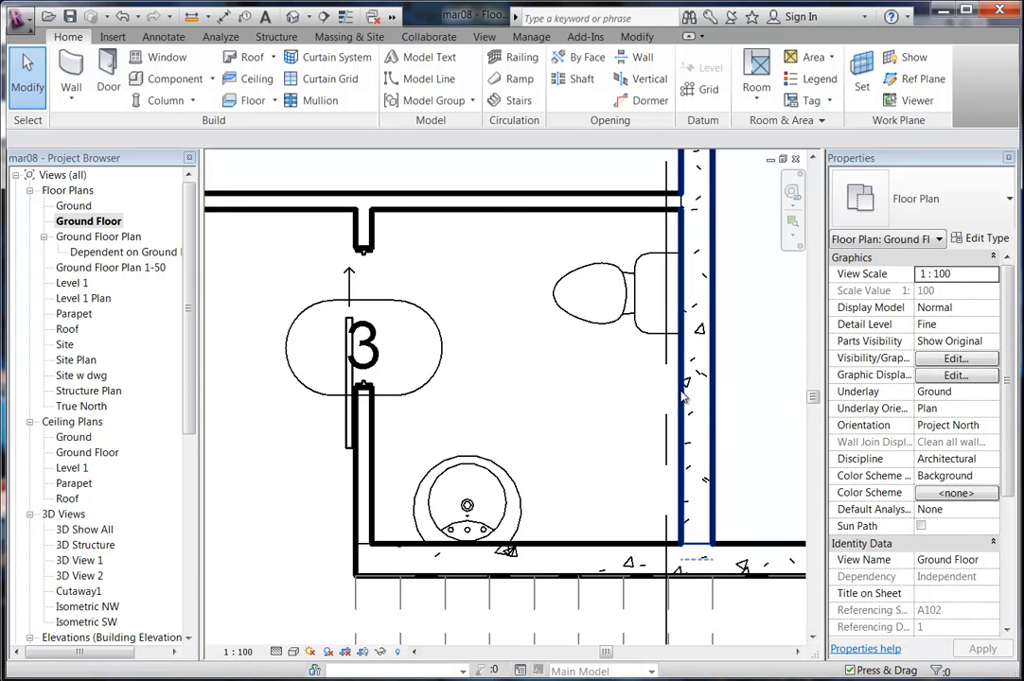
Crossing-select across the toilet room wall, filter to Floors only, and edit the Concrete 225mm slab's boundary.
left_click_drag(739, 366, 701, 452)
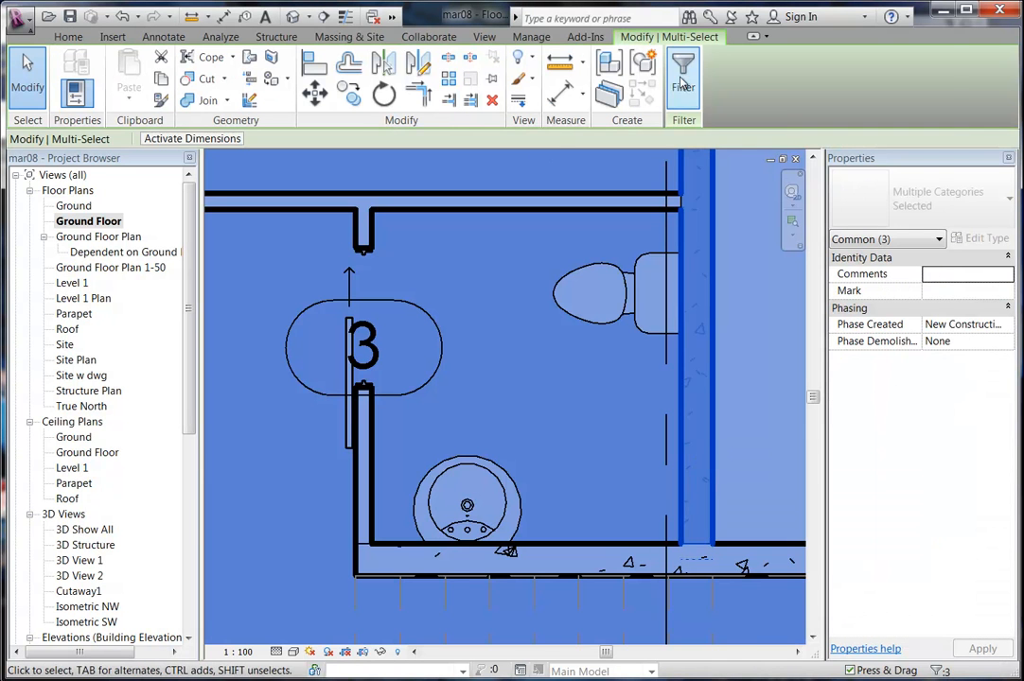
left_click(738, 397)
left_click_drag(741, 360, 675, 402)
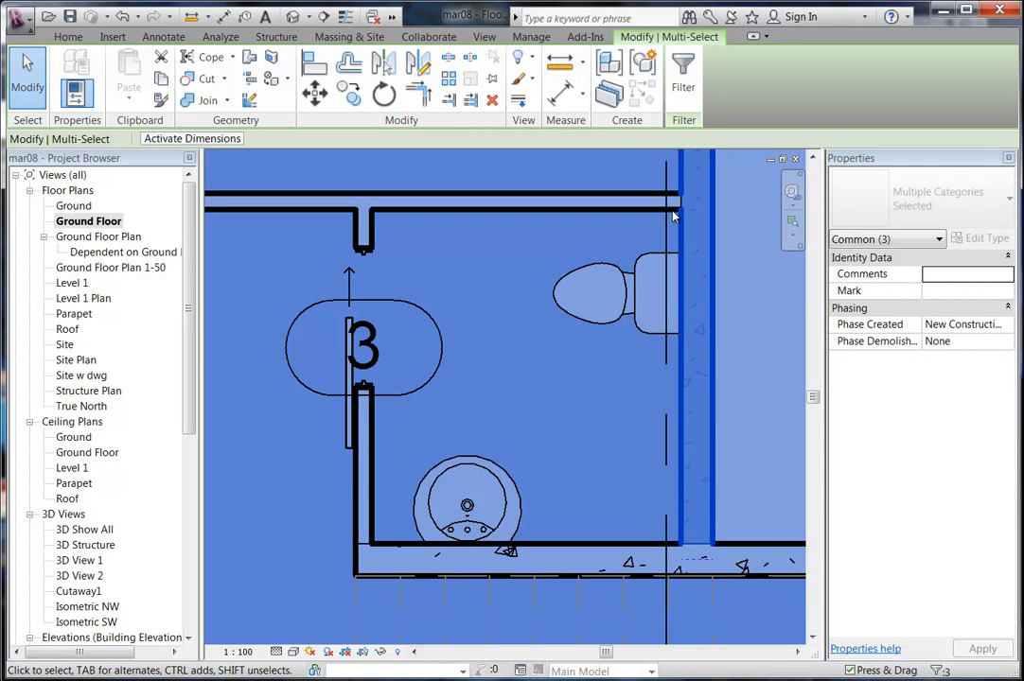
left_click(683, 75)
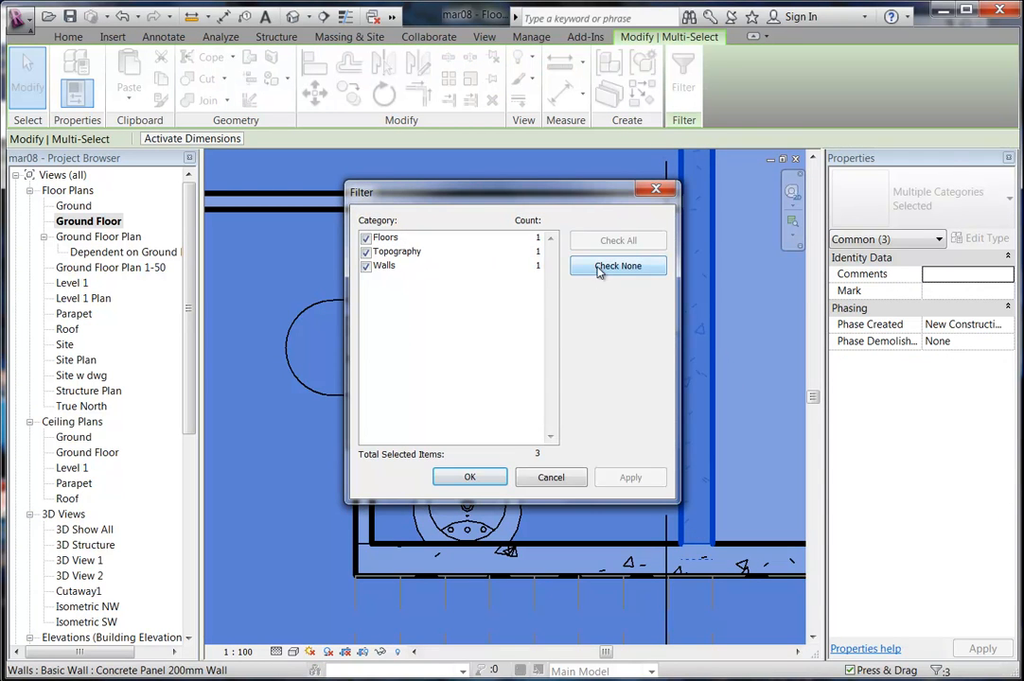
left_click(617, 266)
left_click(366, 239)
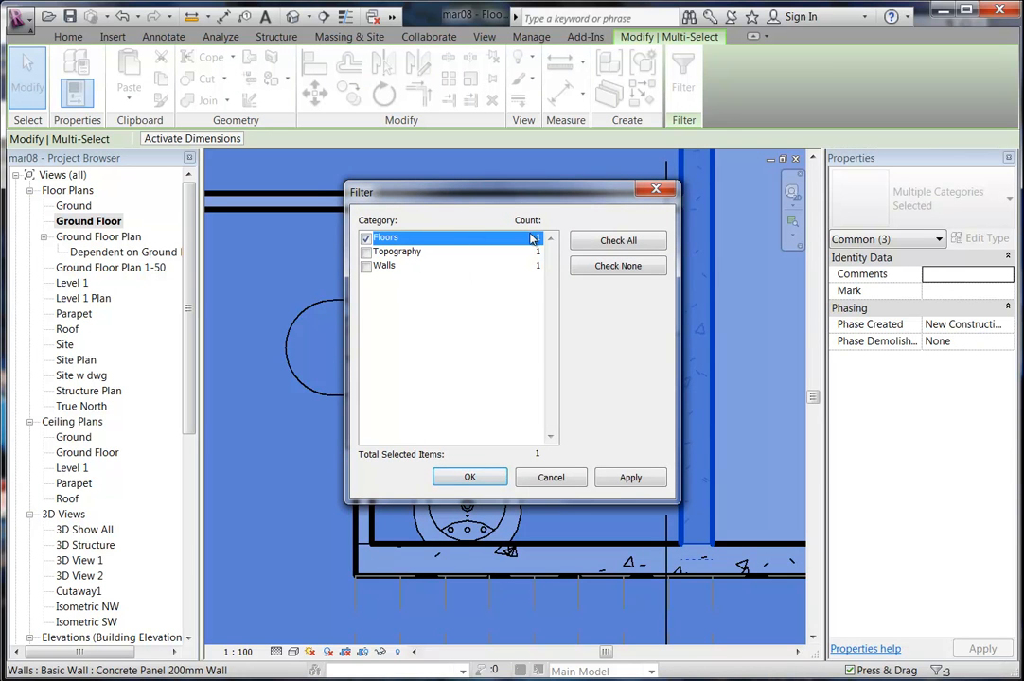
left_click(470, 476)
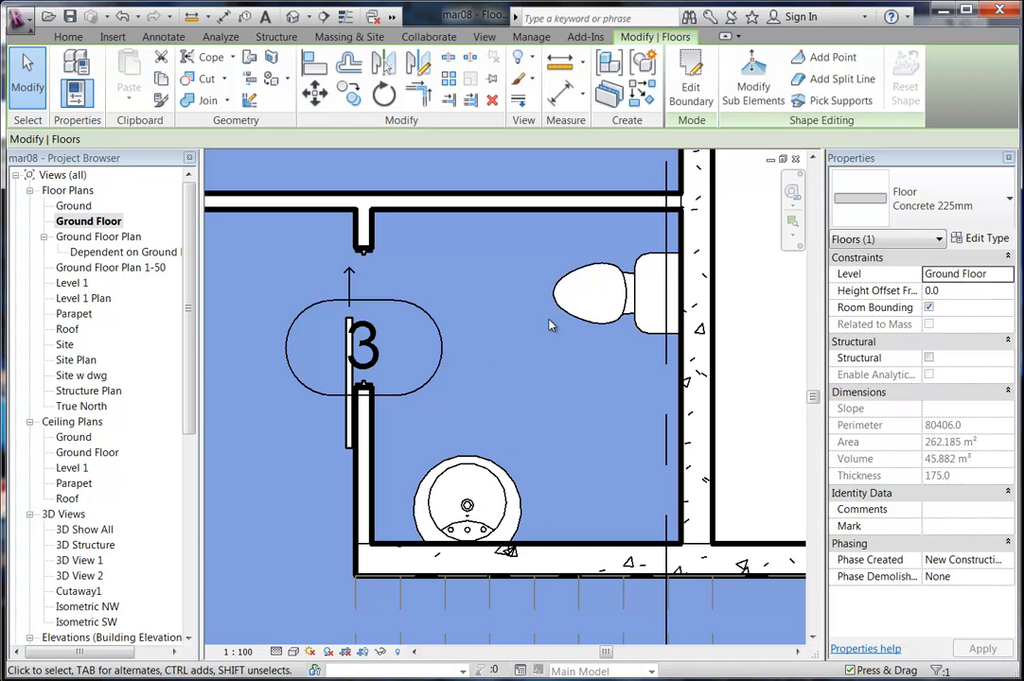
left_click(691, 87)
middle_click_drag(613, 323, 553, 337)
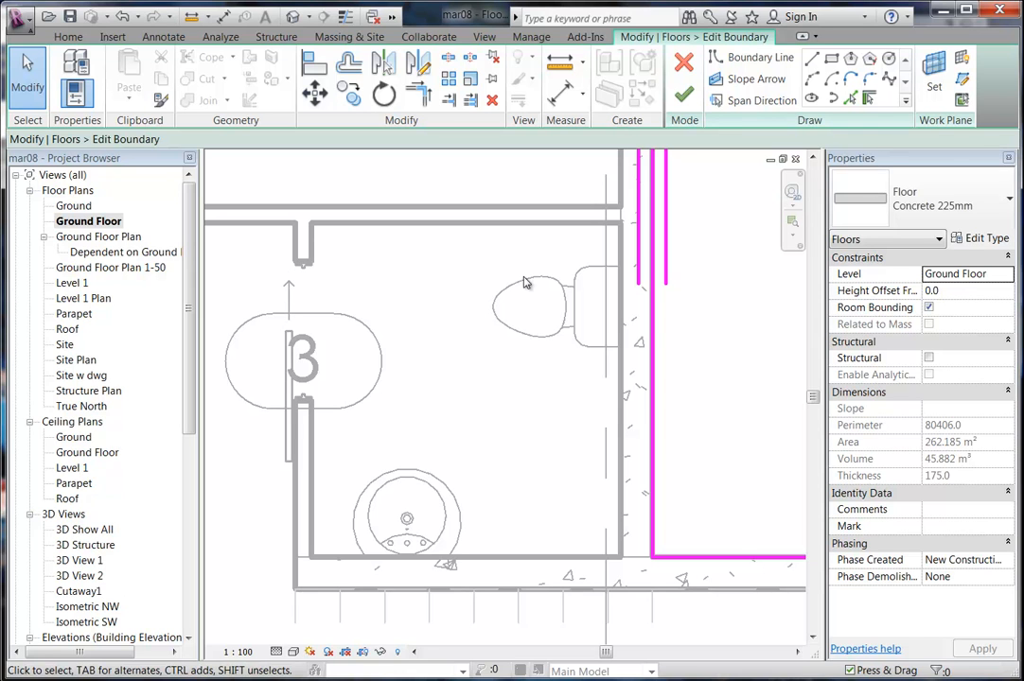
Cancel the Concrete 225mm slab's boundary edit and deselect the floor.
left_click(685, 66)
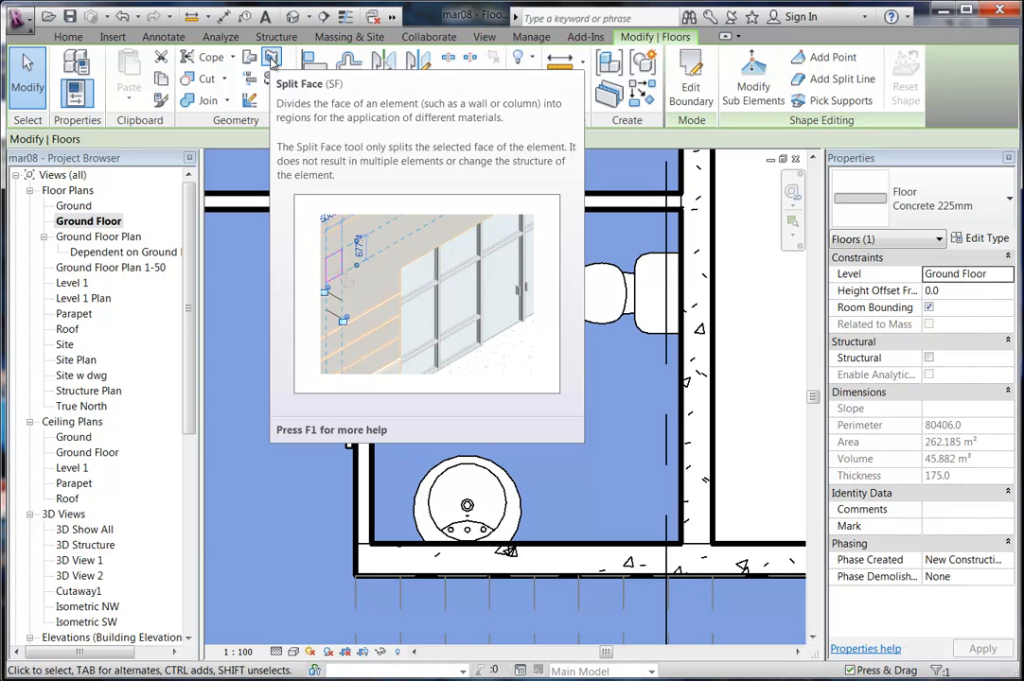
key("Escape")
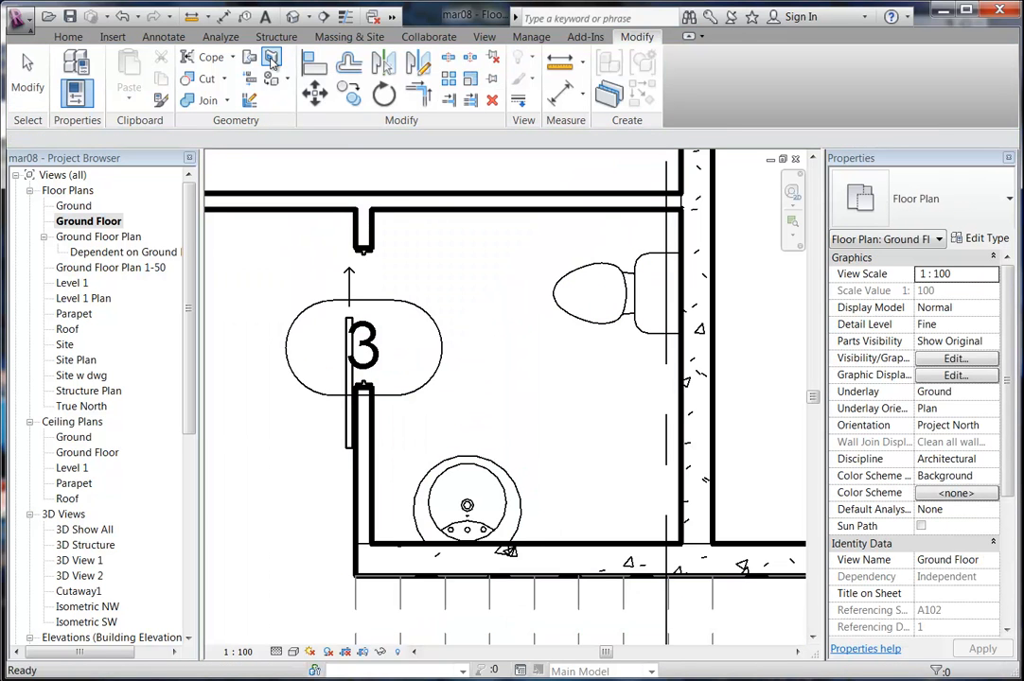
Start Split Face on the ground floor slab and pick the top, right, bottom and left toilet wall edges.
left_click(272, 59)
middle_click_drag(519, 313, 485, 313)
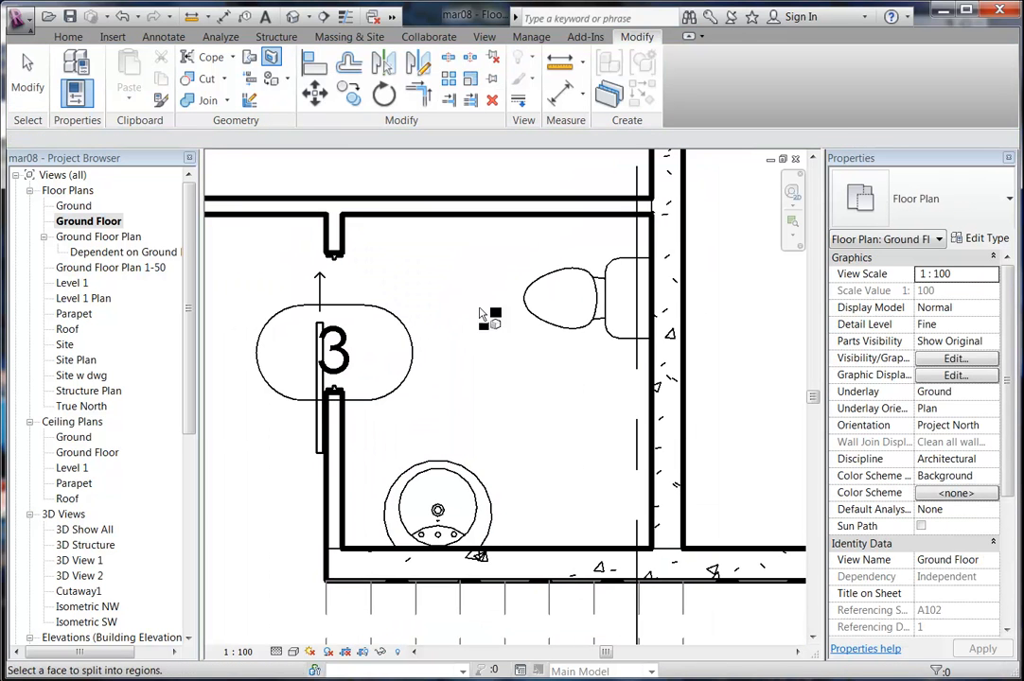
left_click(685, 410)
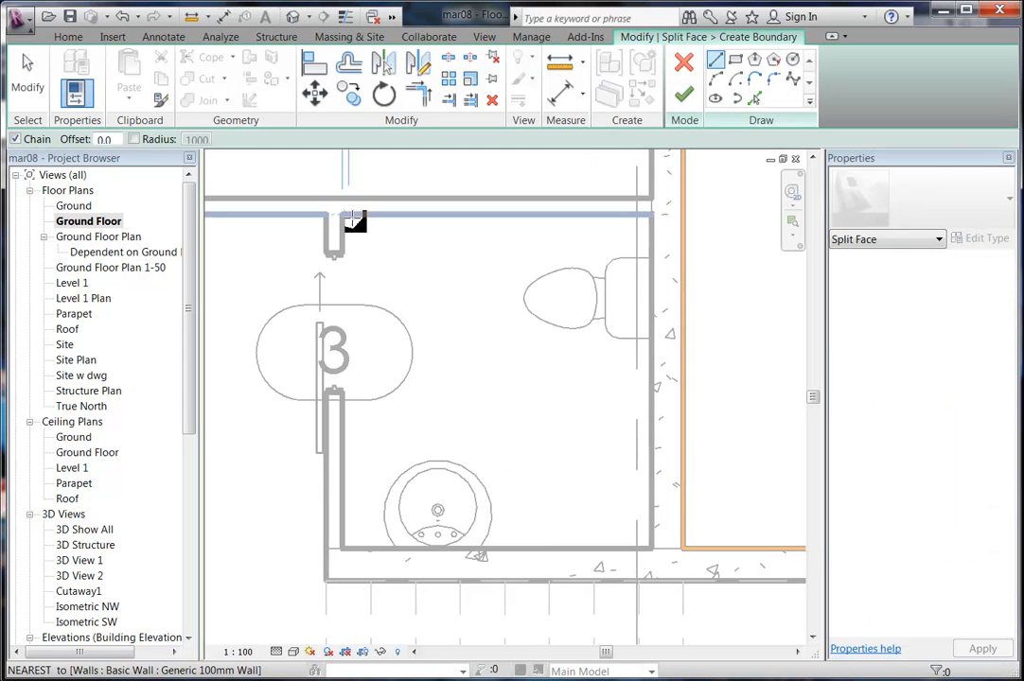
left_click(754, 97)
left_click(479, 221)
left_click(653, 254)
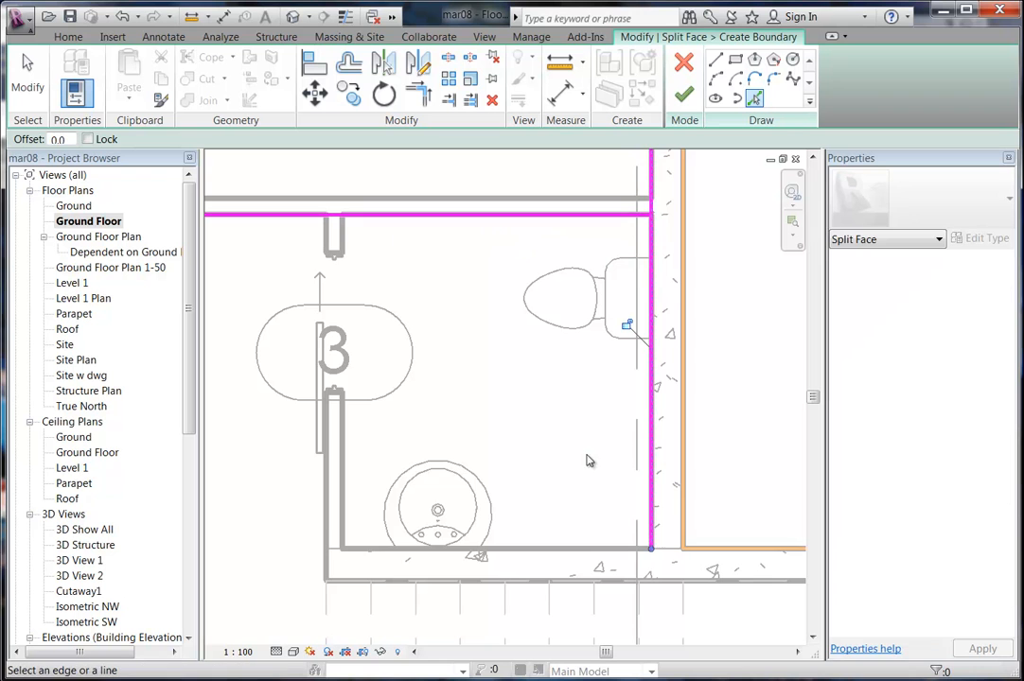
left_click(576, 547)
left_click(342, 438)
scroll(342, 321, "up", 5)
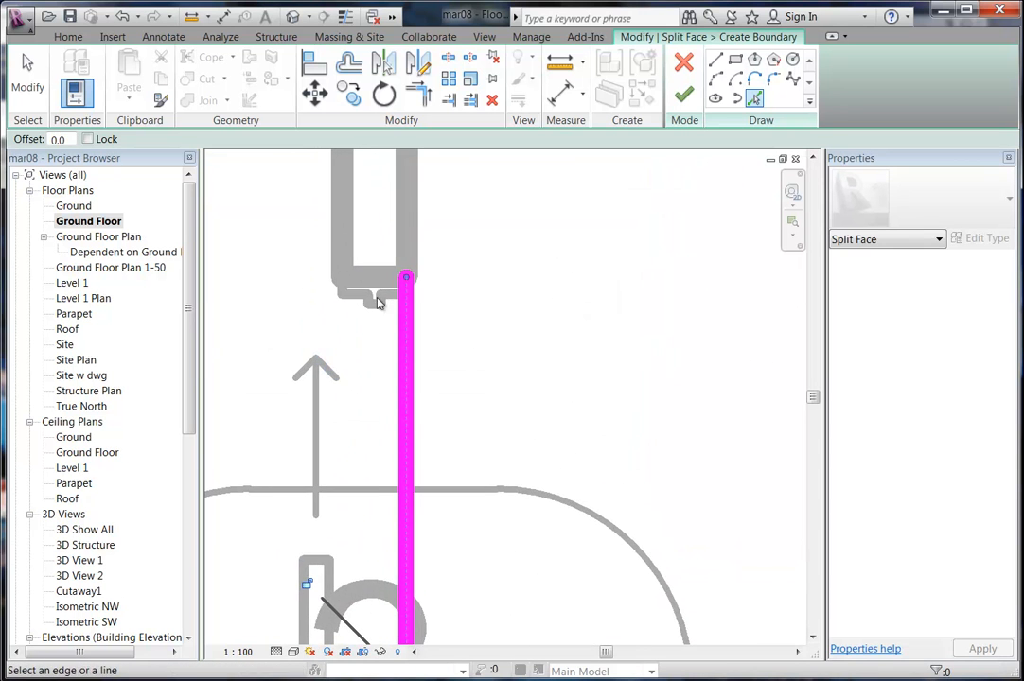
scroll(371, 287, "down", 3)
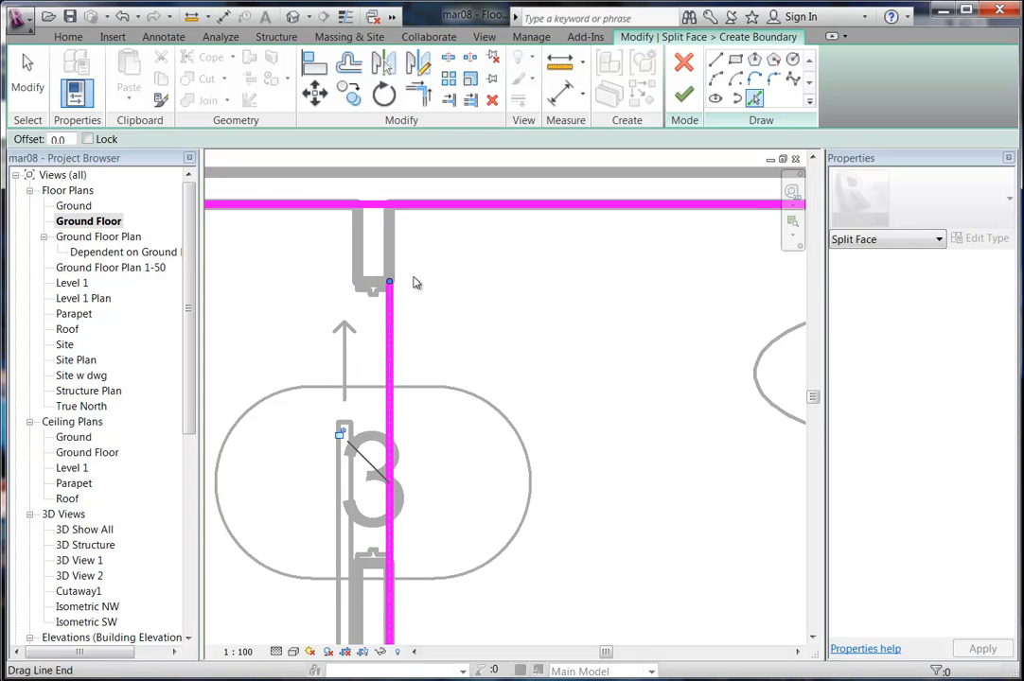
scroll(365, 265, "up", 3)
Pick the door opening's upper and lower edges and the left wall's inner edge as boundary lines.
left_click(385, 317)
scroll(375, 395, "down", 2)
middle_click_drag(383, 394, 380, 225)
middle_click_drag(375, 506, 371, 422)
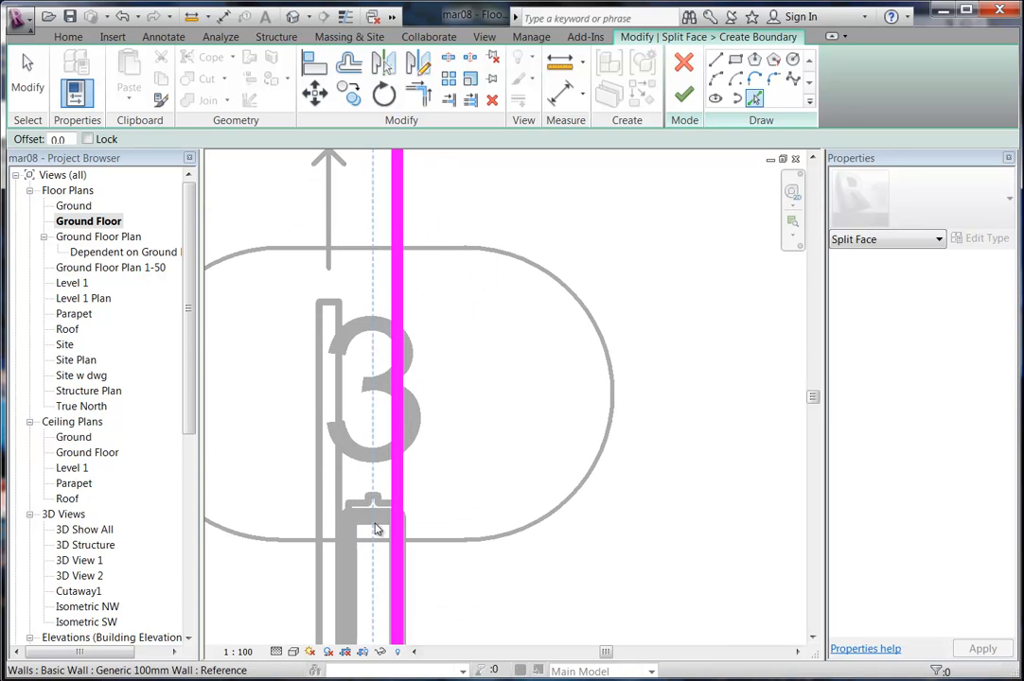
left_click(375, 511)
scroll(338, 405, "down", 2)
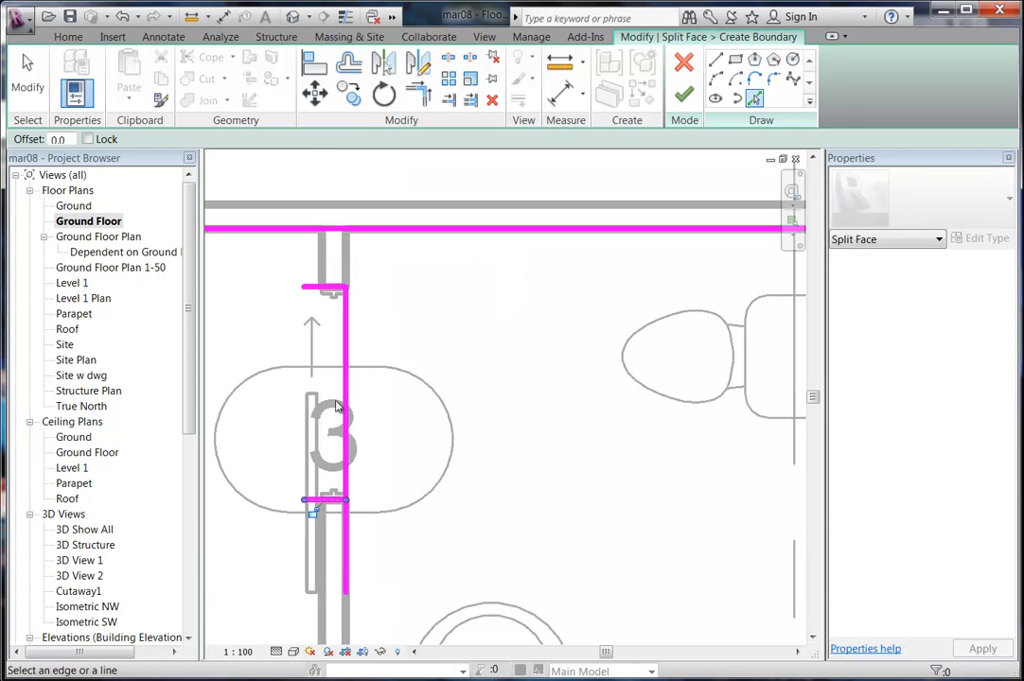
left_click(321, 265)
scroll(509, 416, "down", 2)
middle_click_drag(509, 416, 459, 365)
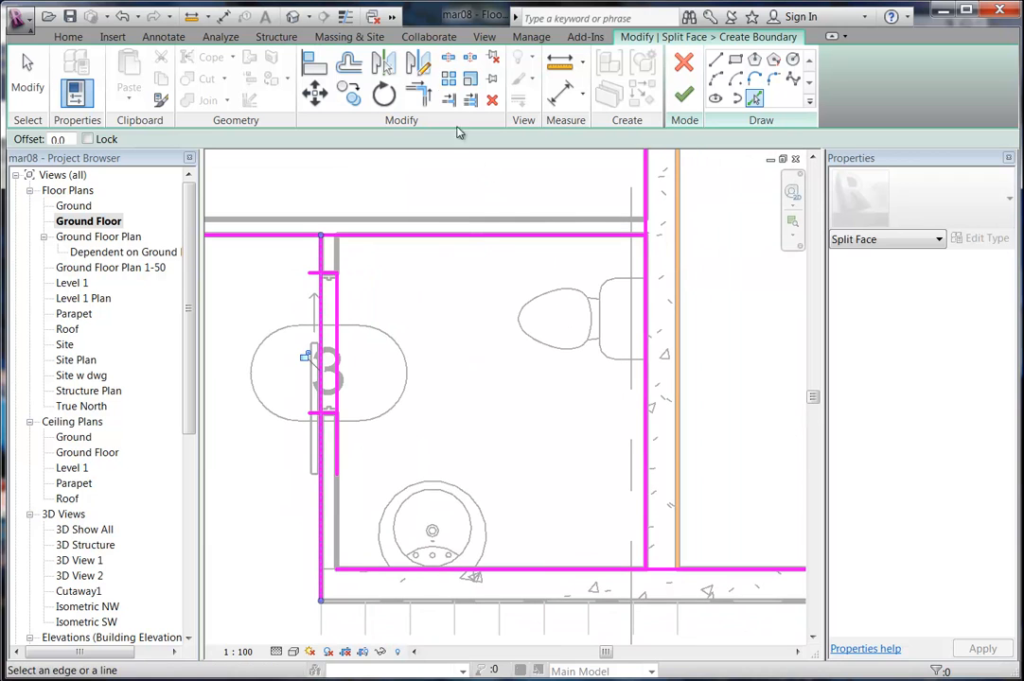
Split the inner boundary line at the door and trim/extend the inner lines to the top and bottom lines.
left_click(337, 311)
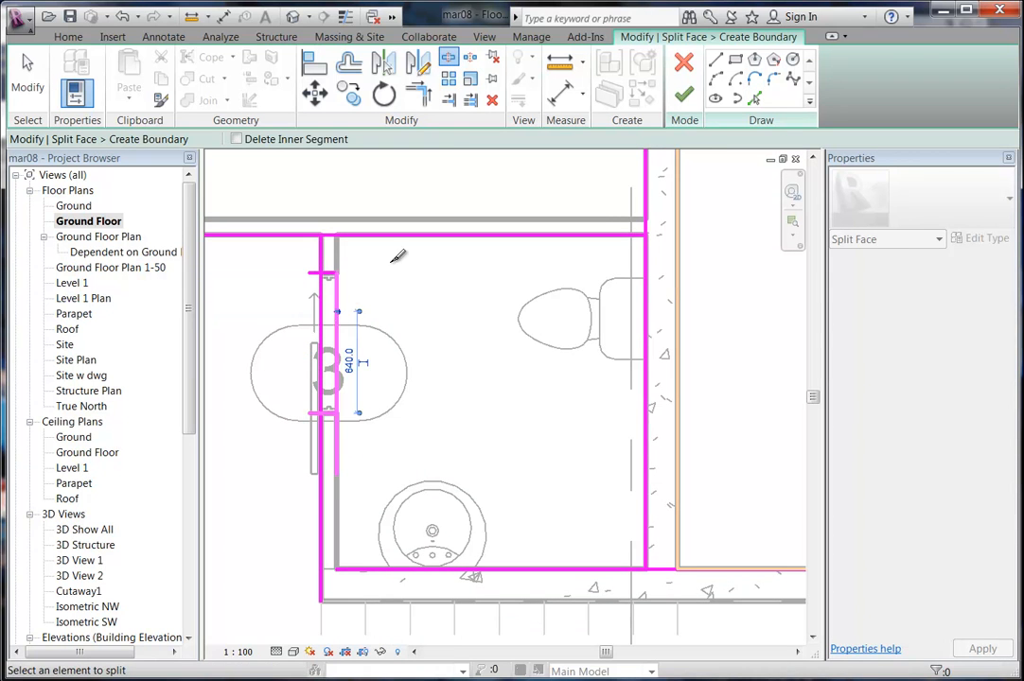
left_click(418, 95)
left_click(338, 283)
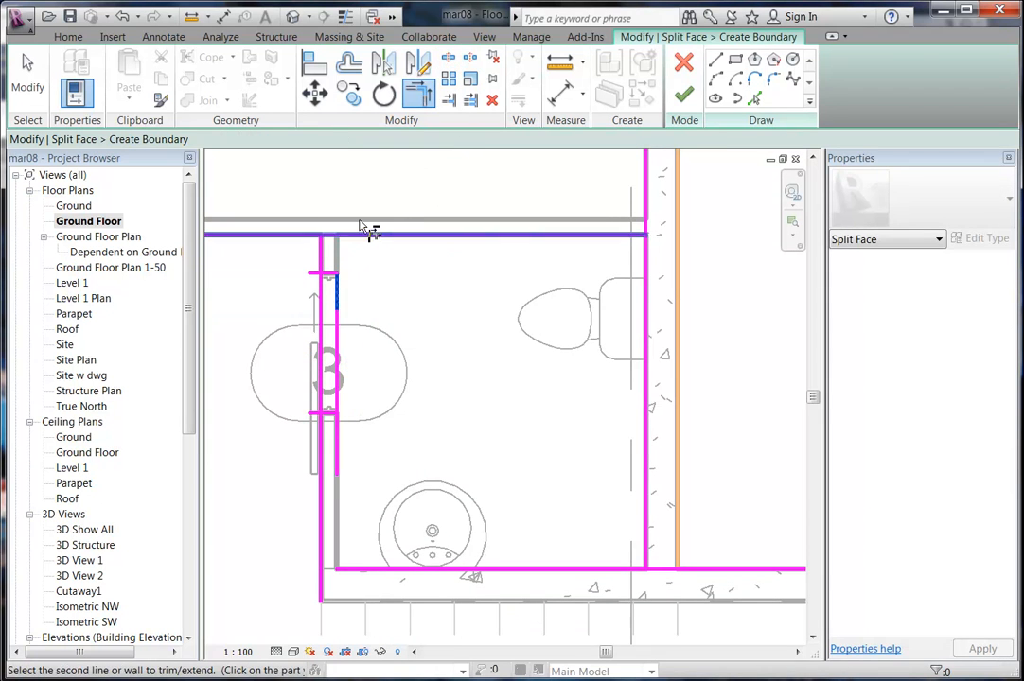
left_click(337, 243)
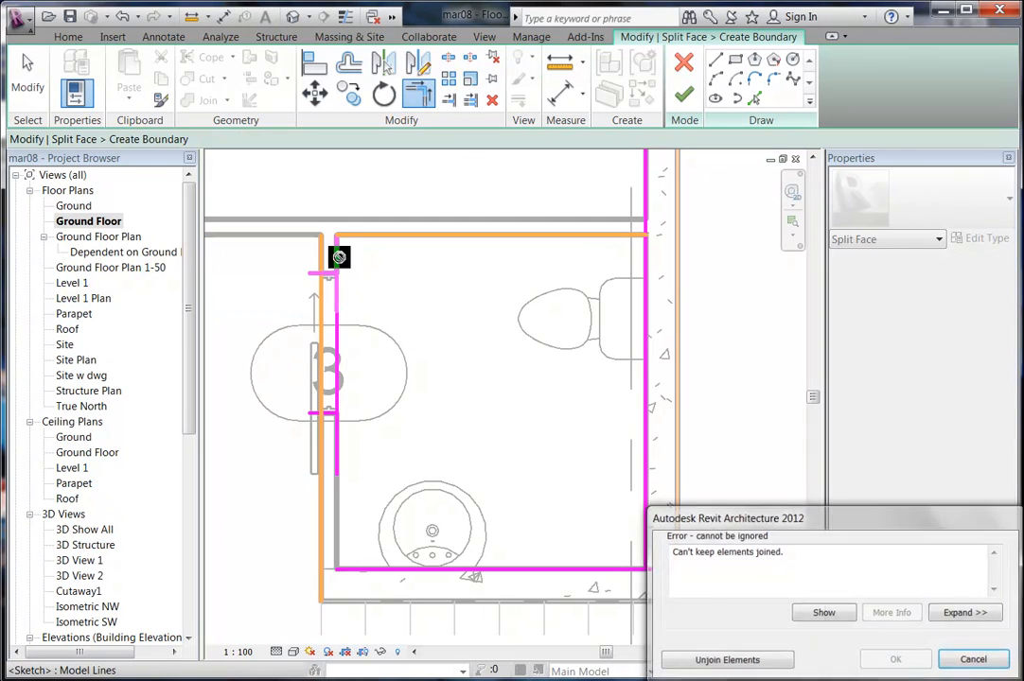
left_click(737, 662)
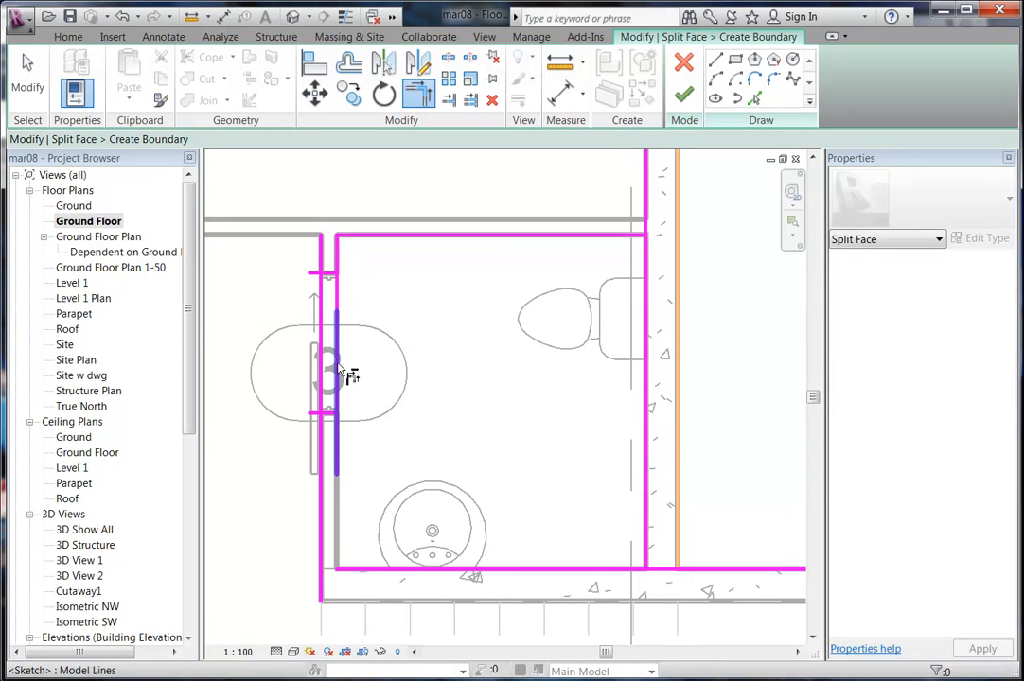
left_click(337, 454)
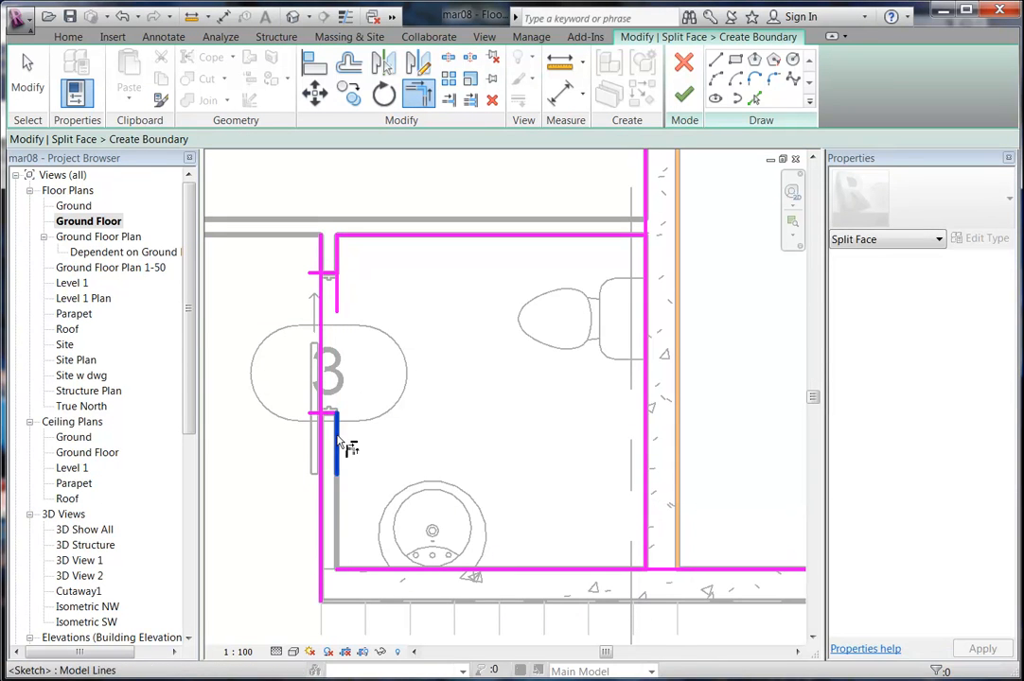
left_click(360, 570)
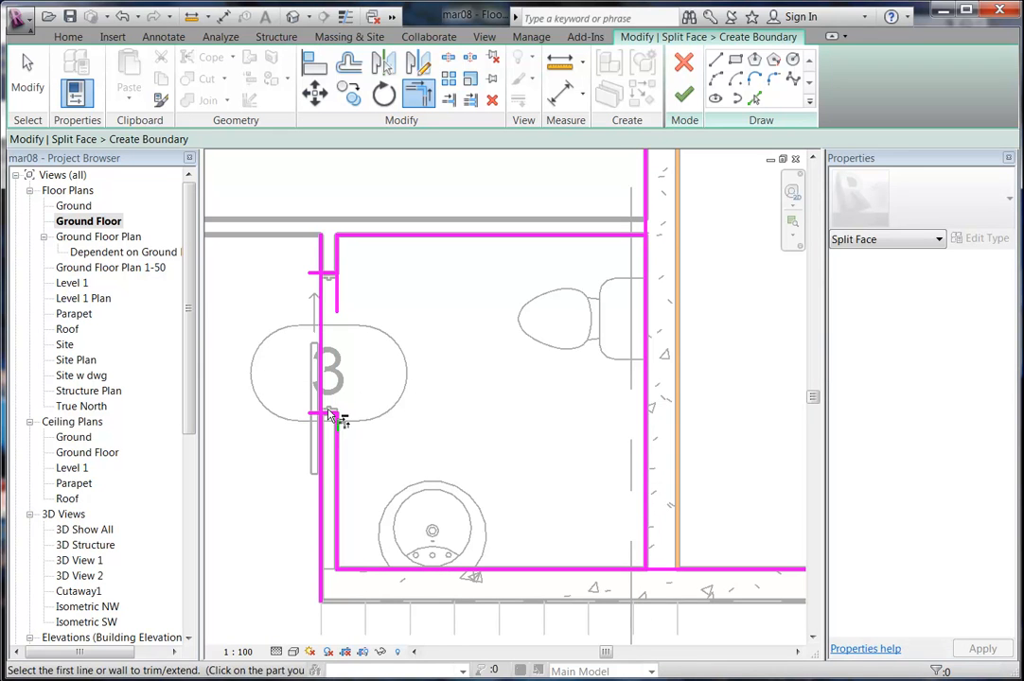
Trim the left, top, bottom and stub lines into clean corners and finish the split face boundary.
left_click(324, 378)
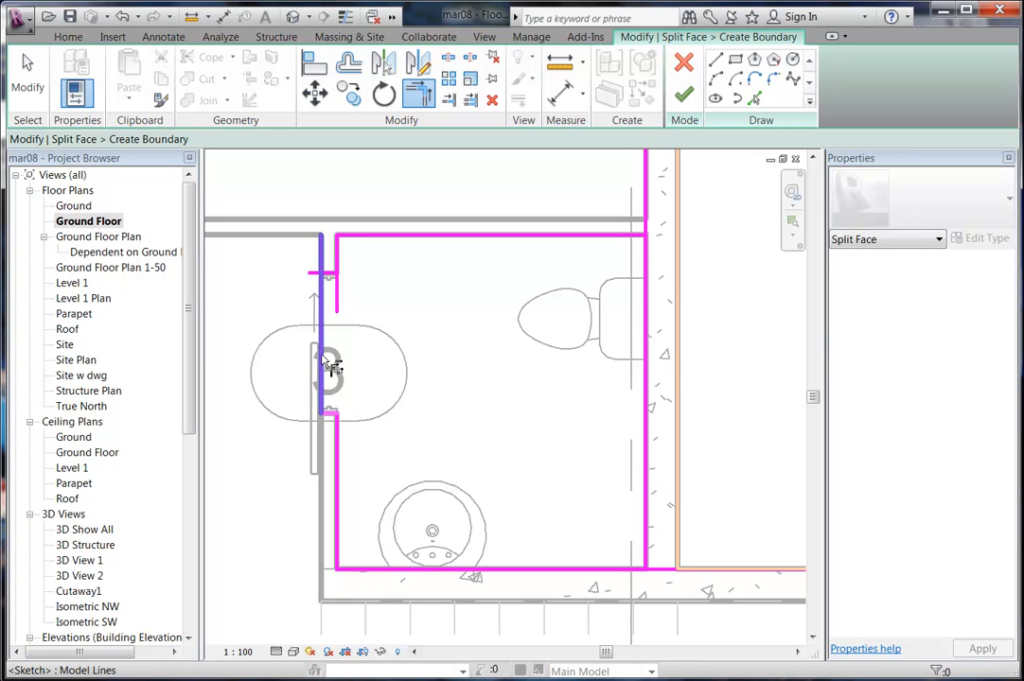
left_click(327, 276)
left_click(632, 236)
left_click(645, 477)
left_click(632, 570)
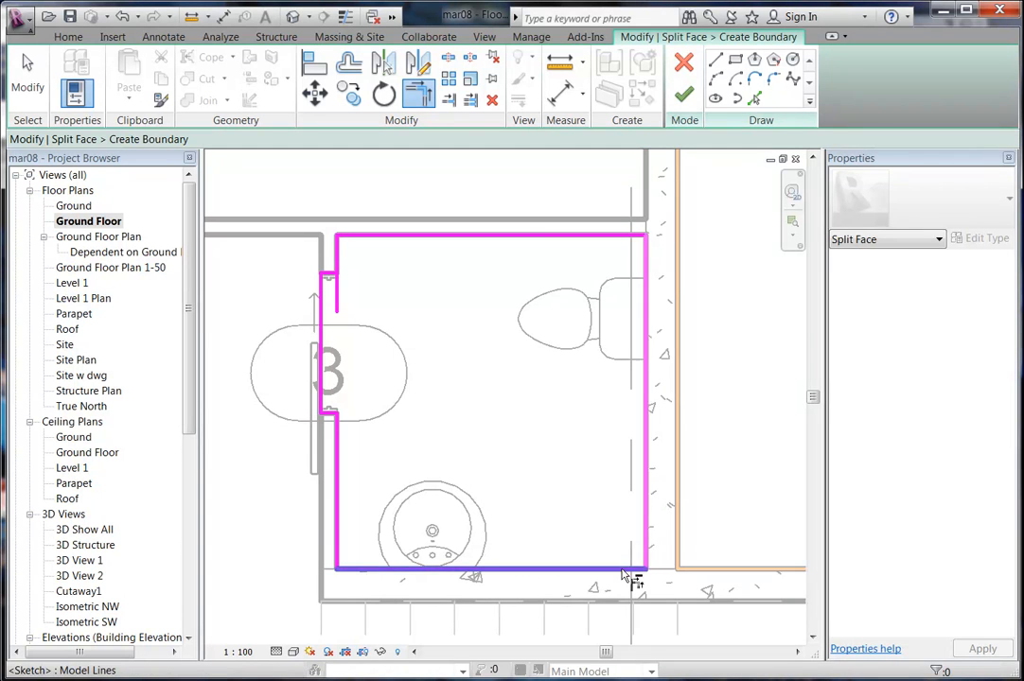
left_click(337, 275)
left_click(329, 275)
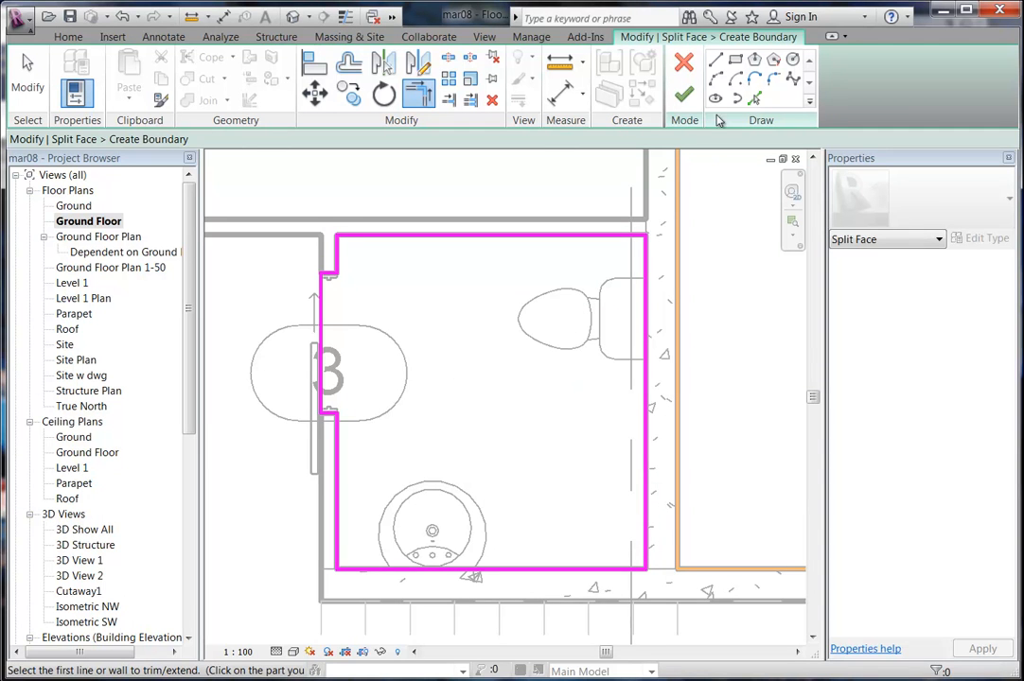
left_click(685, 98)
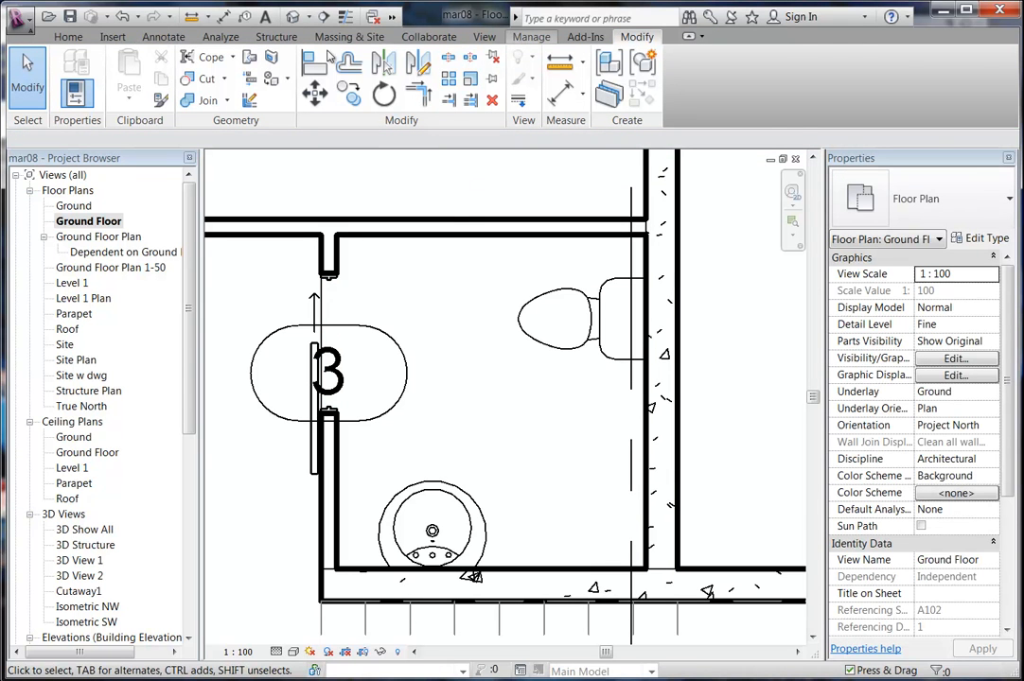
Duplicate the Ceramic Tile material as Ceramic Tile Bathroom.
left_click(530, 36)
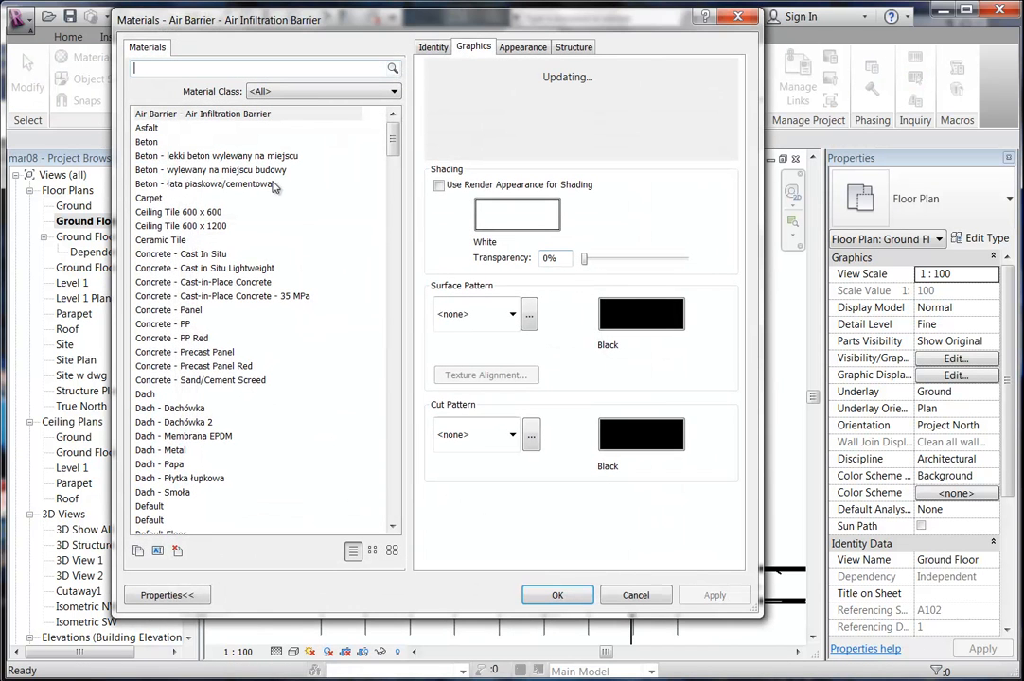
left_click(173, 241)
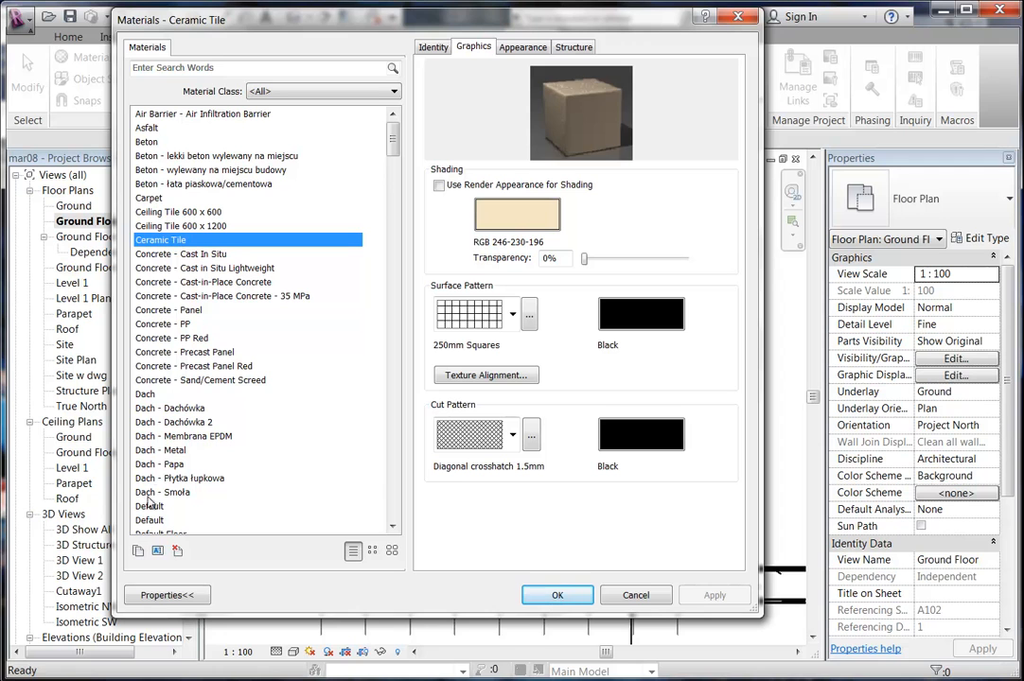
left_click(138, 550)
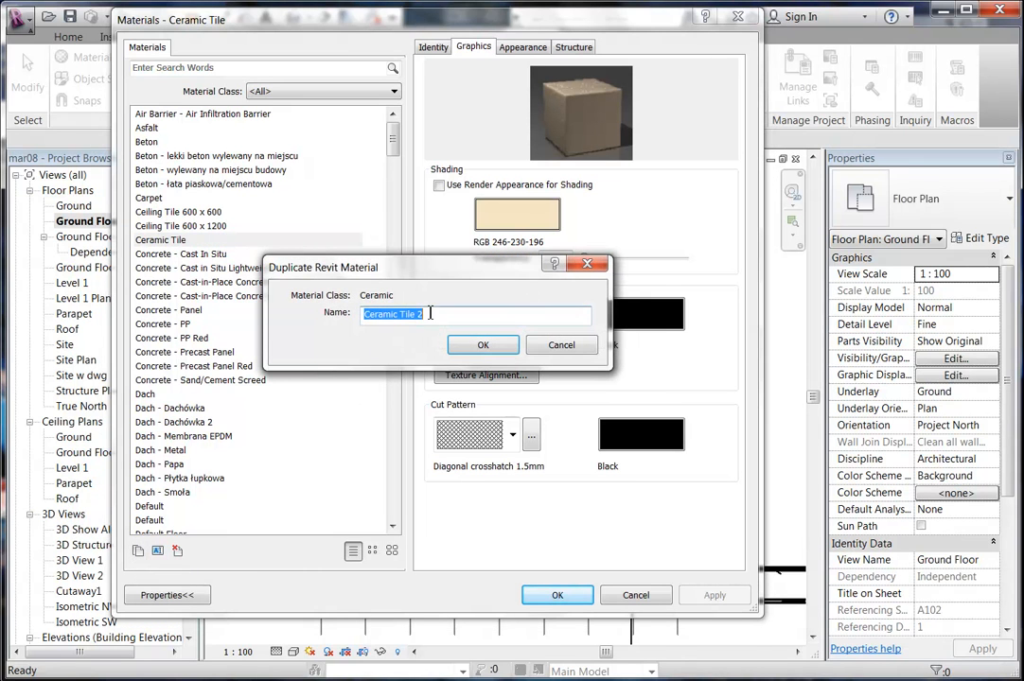
double_click(419, 315)
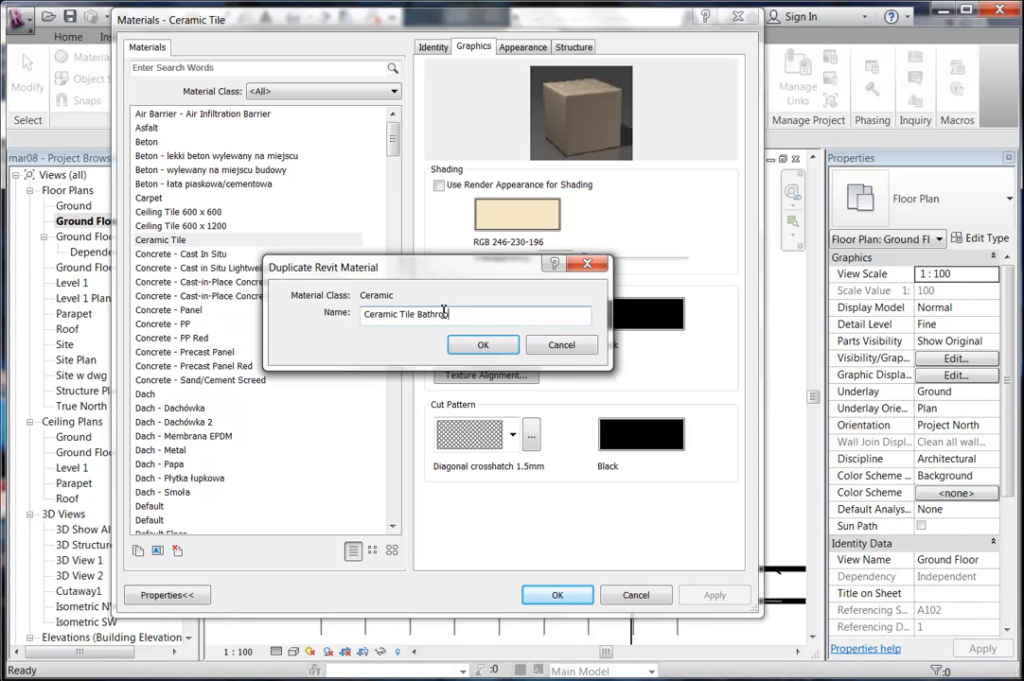
left_click(481, 346)
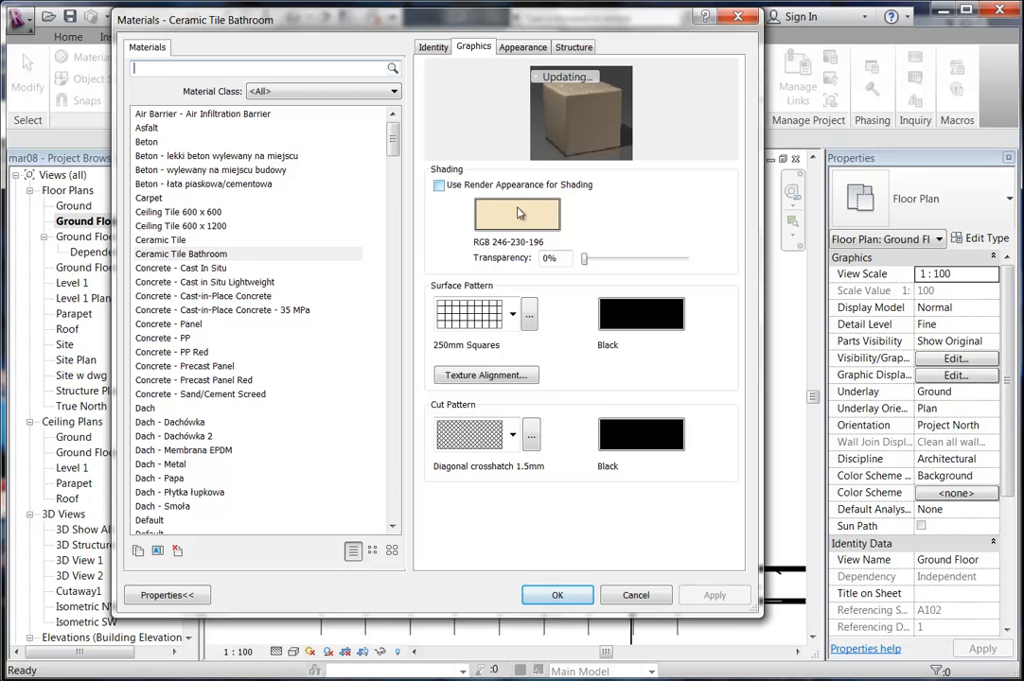
Give Ceramic Tile Bathroom a white 3in Octagons tile appearance from the Ceramic > Tile library.
left_click(520, 47)
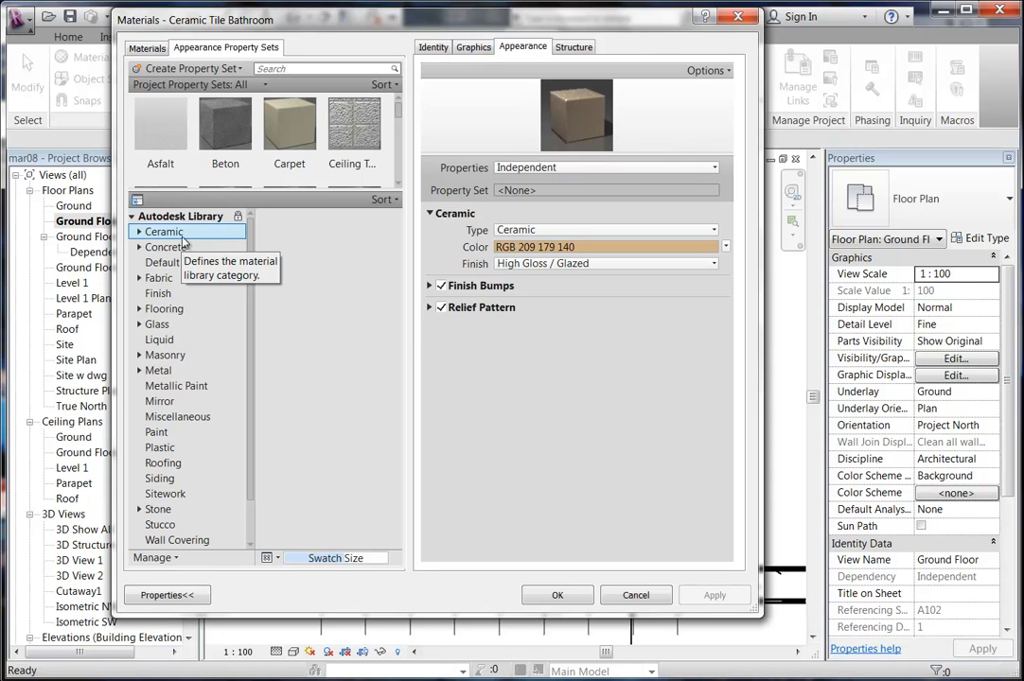
left_click(139, 232)
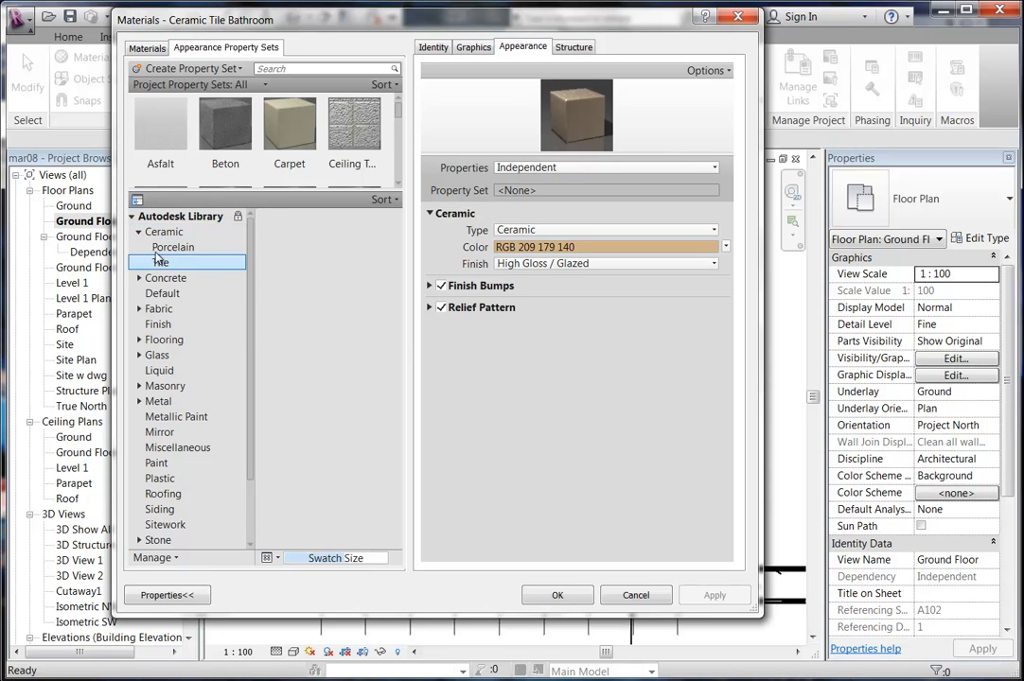
left_click(161, 263)
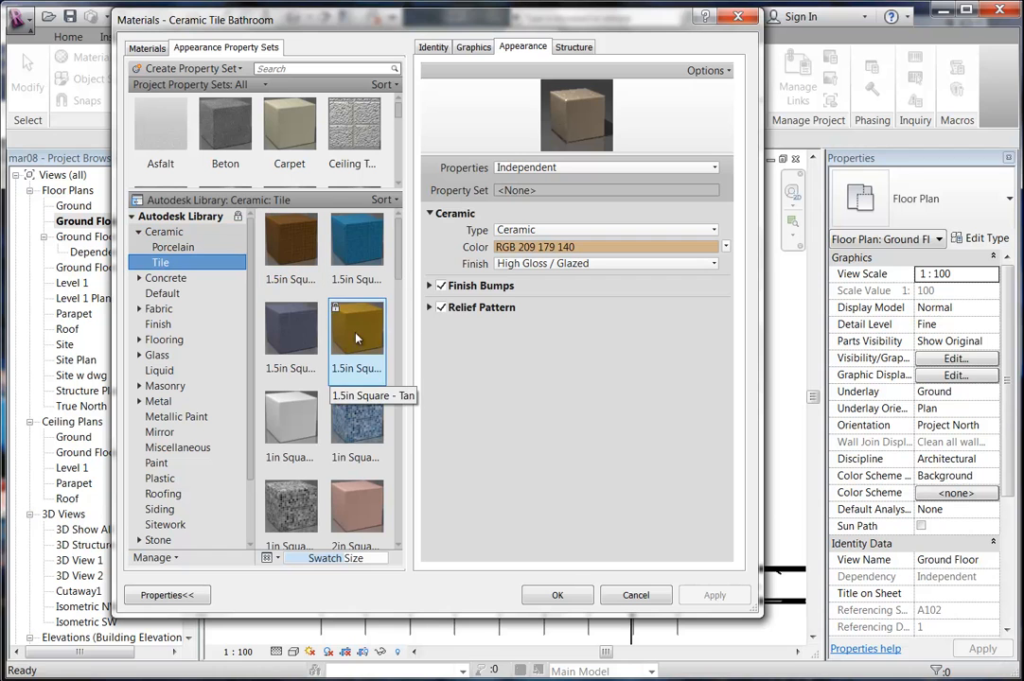
scroll(400, 271, "down", 1)
scroll(399, 271, "down", 3)
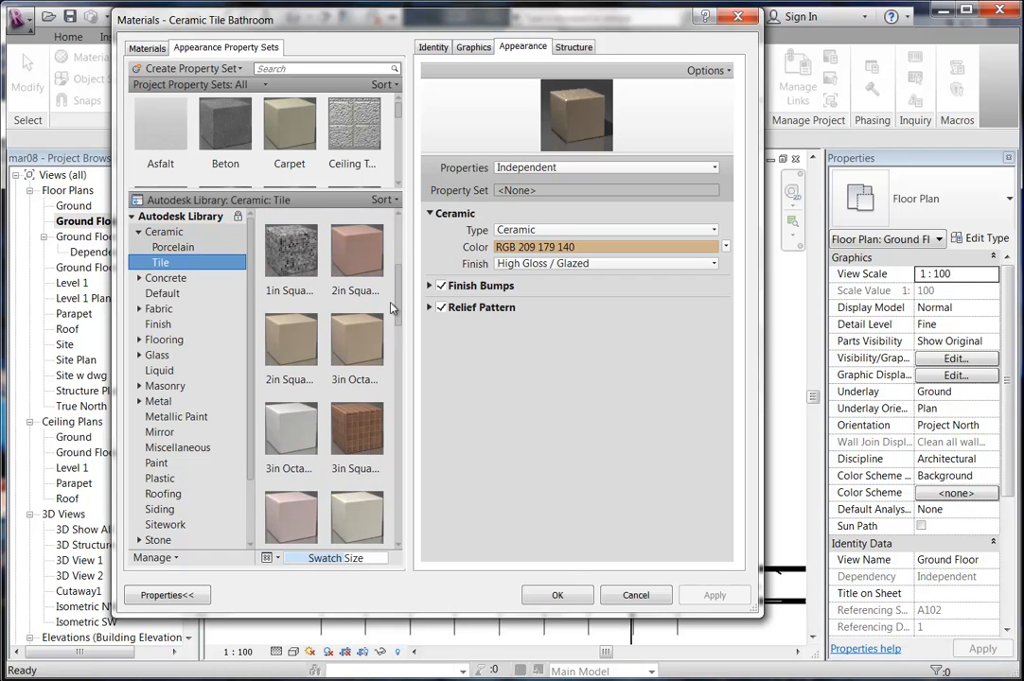
scroll(394, 289, "down", 5)
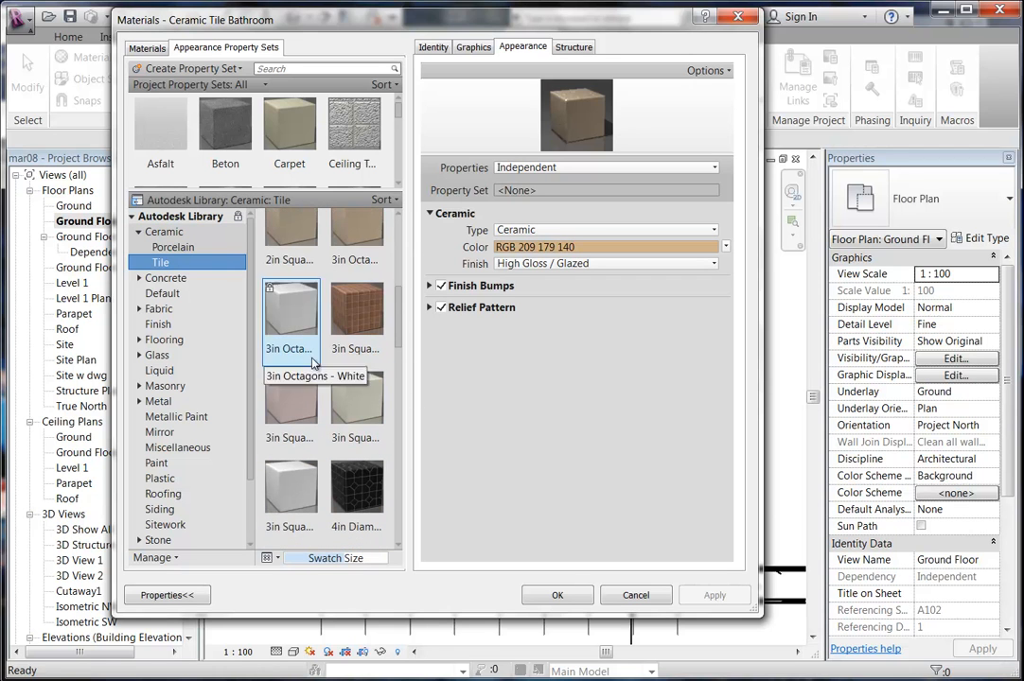
double_click(285, 507)
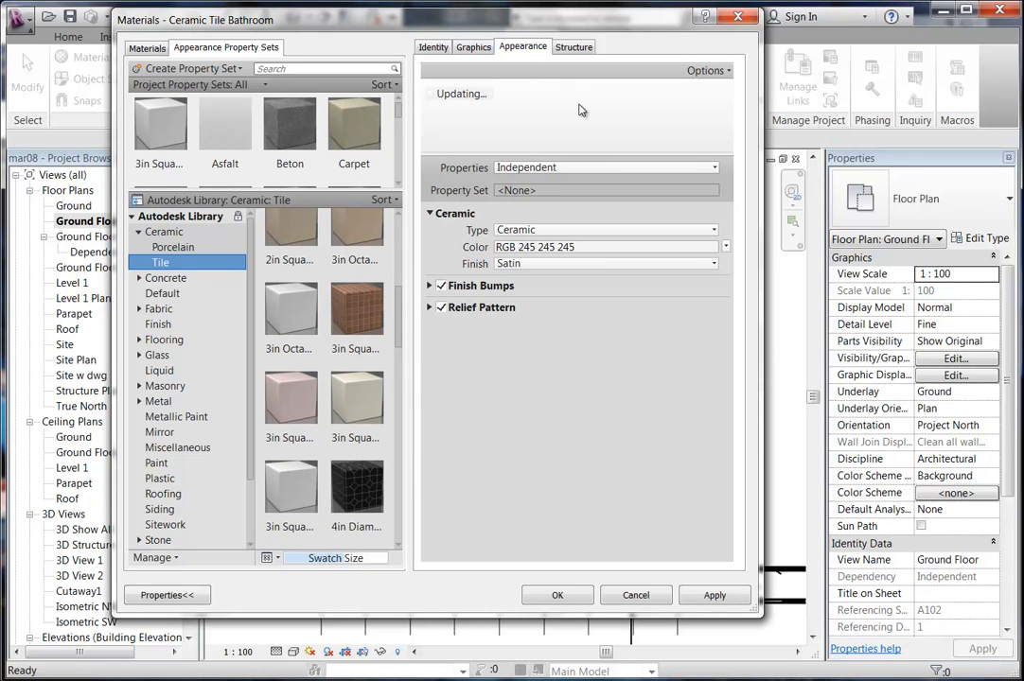
left_click(474, 47)
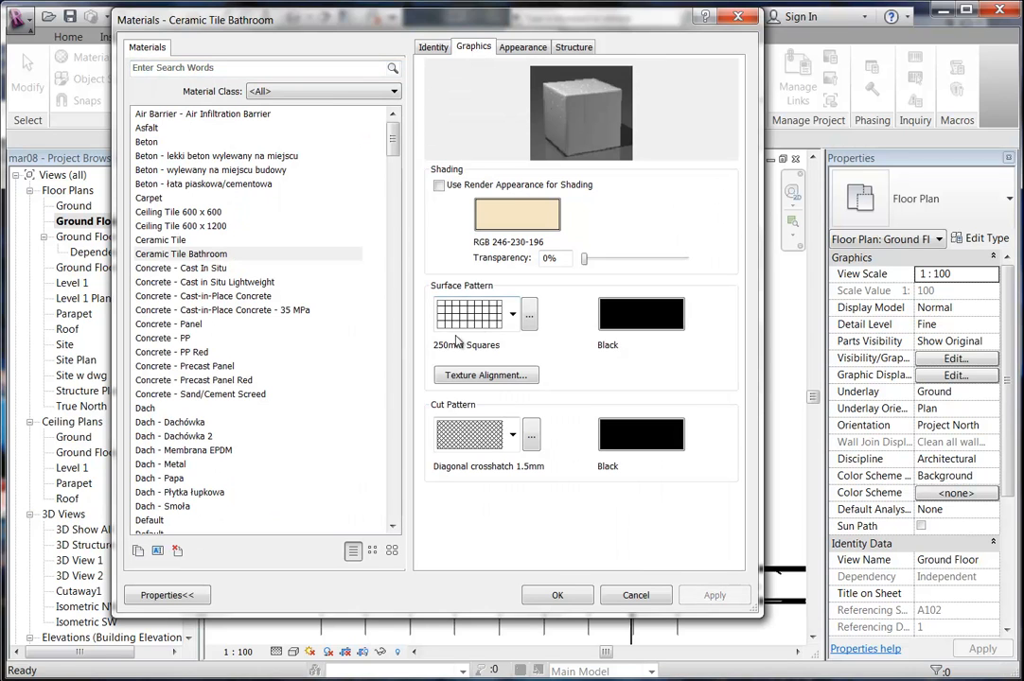
Set Ceramic Tile Bathroom's surface pattern to 150mm Squares and close the Materials dialog with OK.
left_click(530, 320)
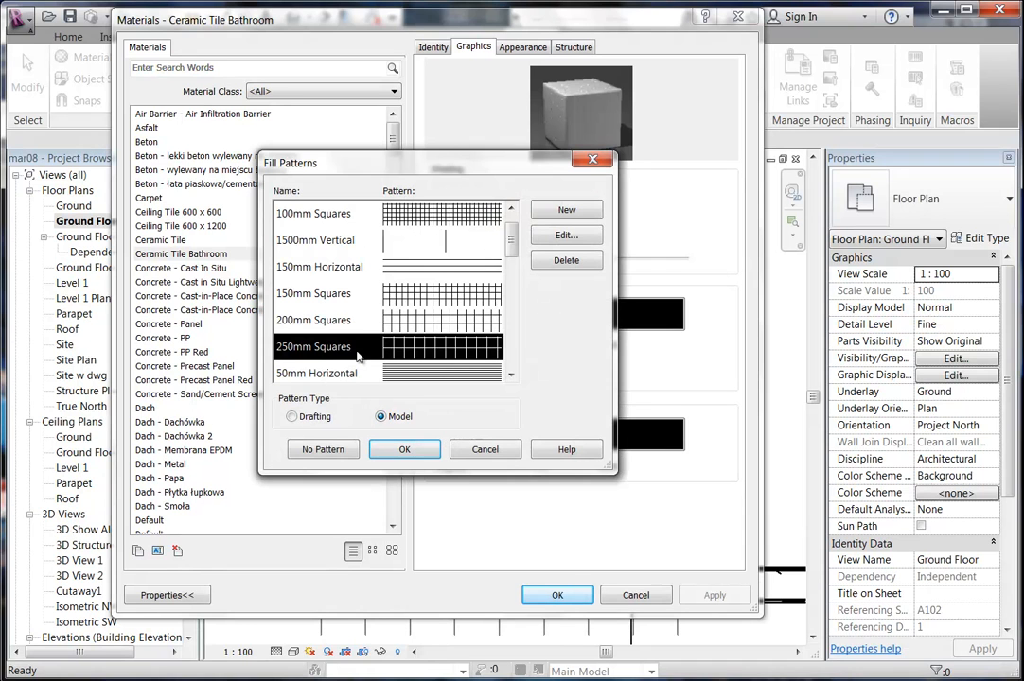
left_click(317, 296)
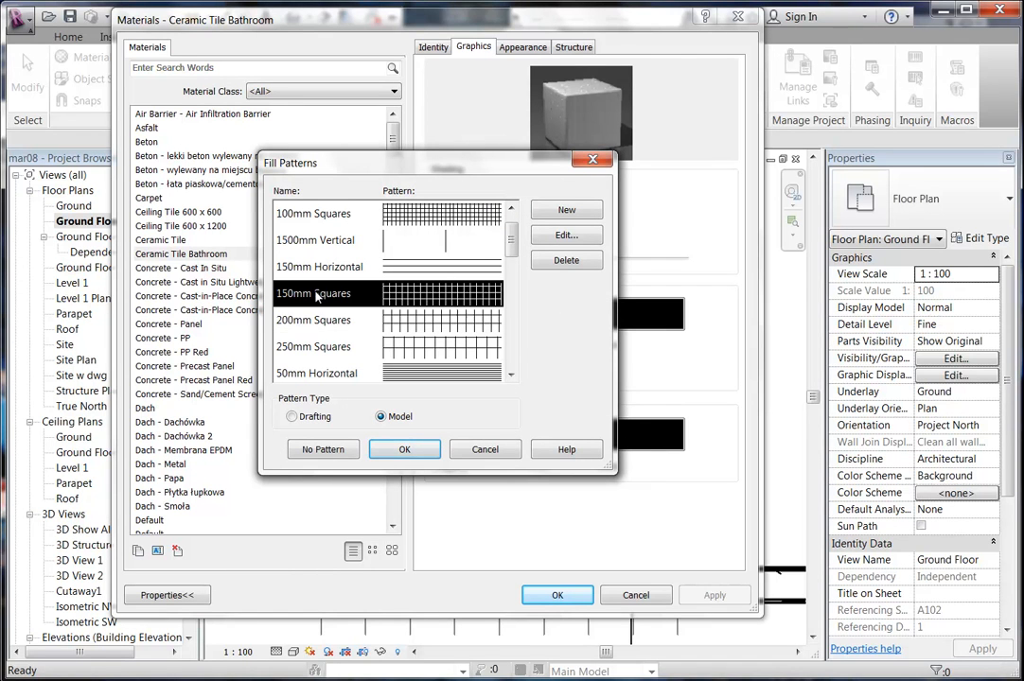
left_click(568, 211)
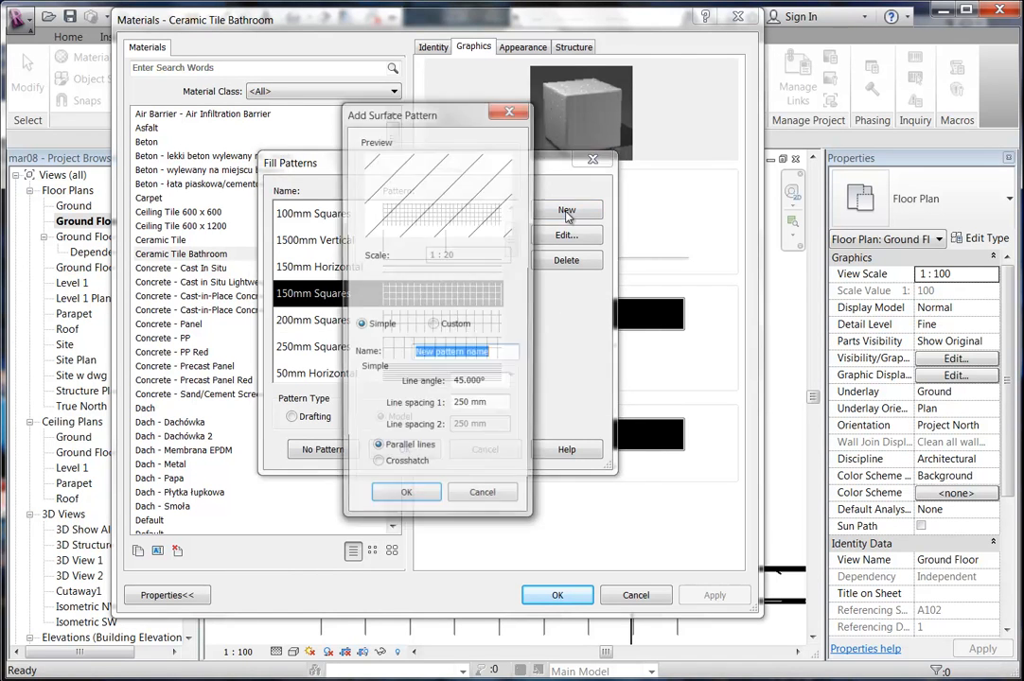
left_click(483, 501)
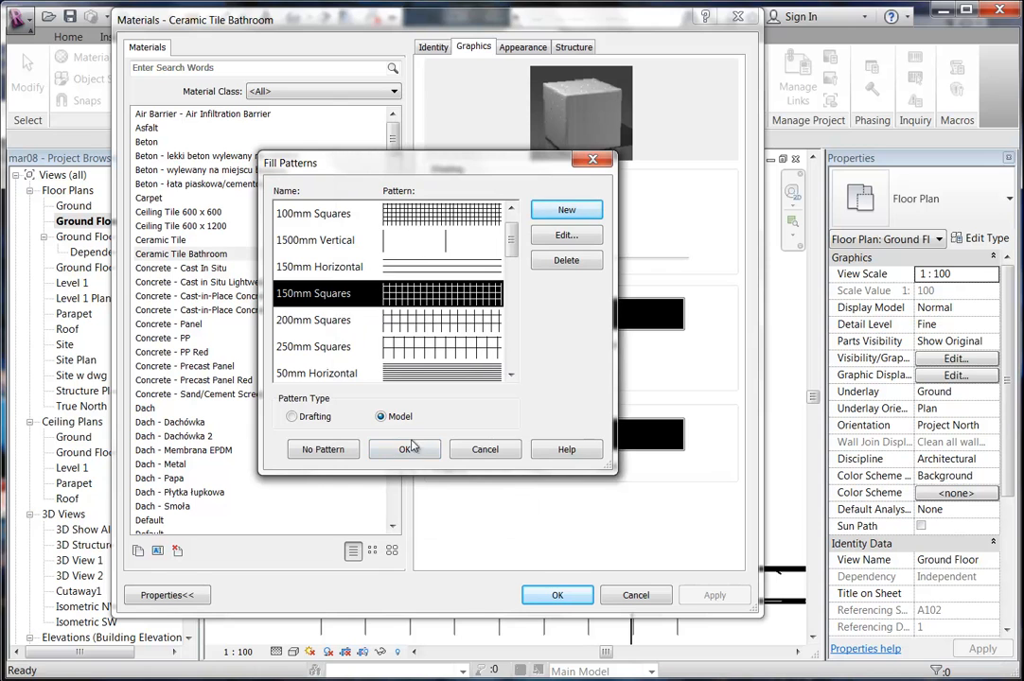
left_click(406, 451)
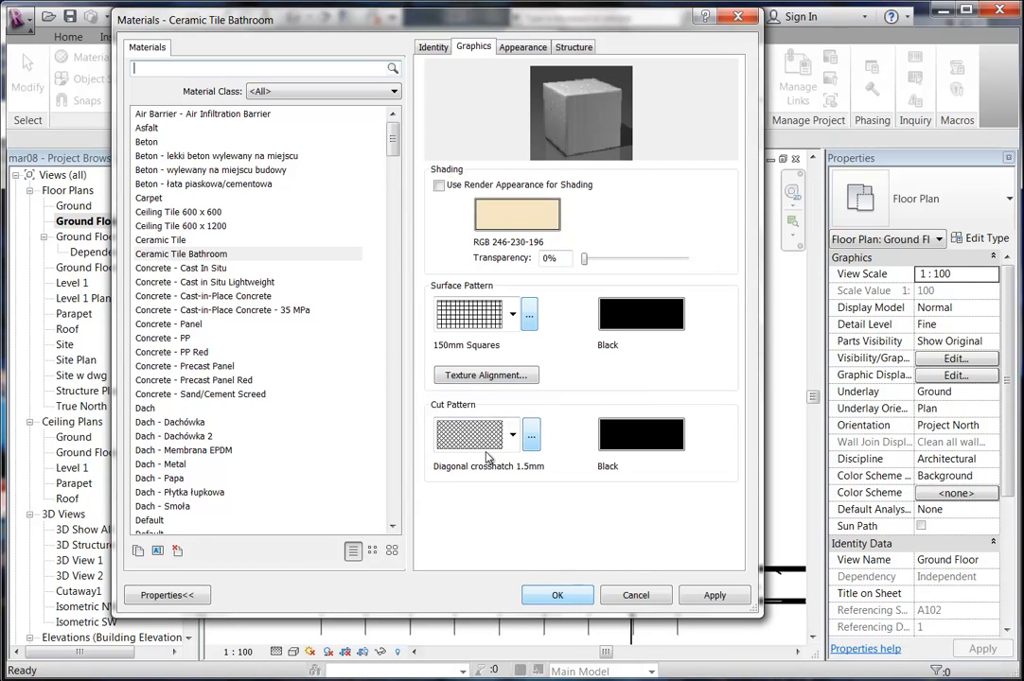
left_click(556, 595)
scroll(435, 444, "up", 4)
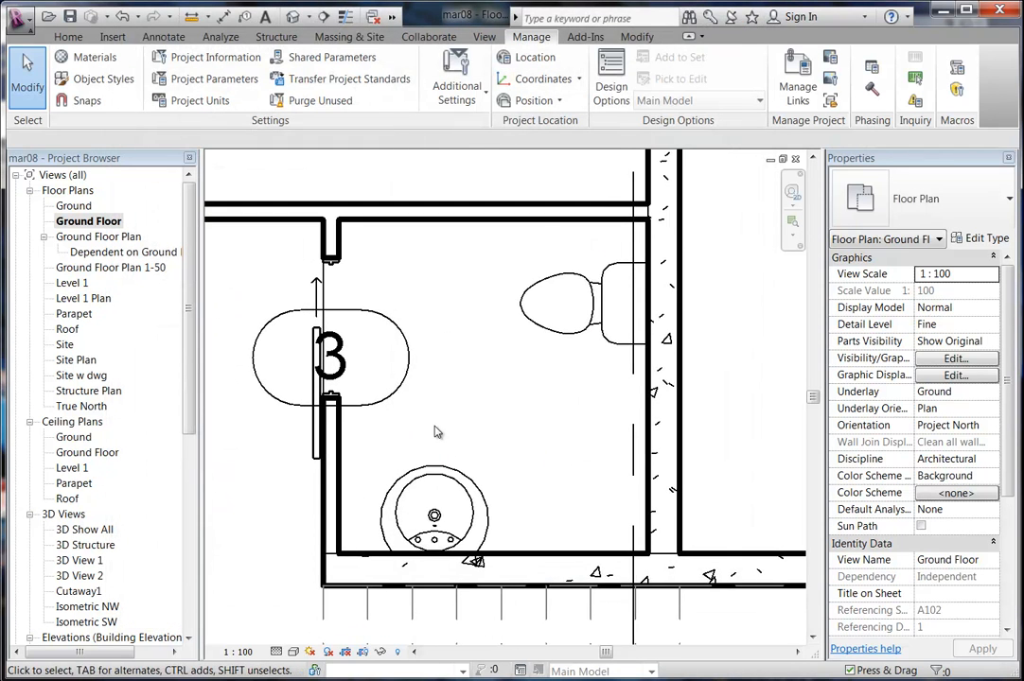
Try the Paint tool on the toilet room floor face, then cancel painting.
middle_click_drag(451, 426, 438, 430)
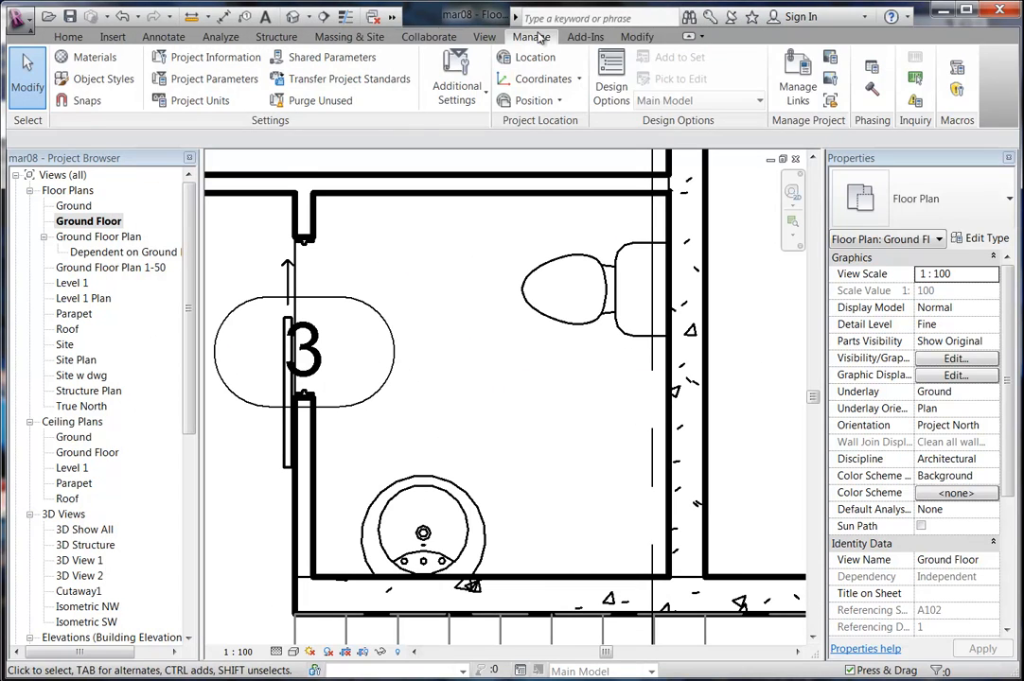
left_click(637, 36)
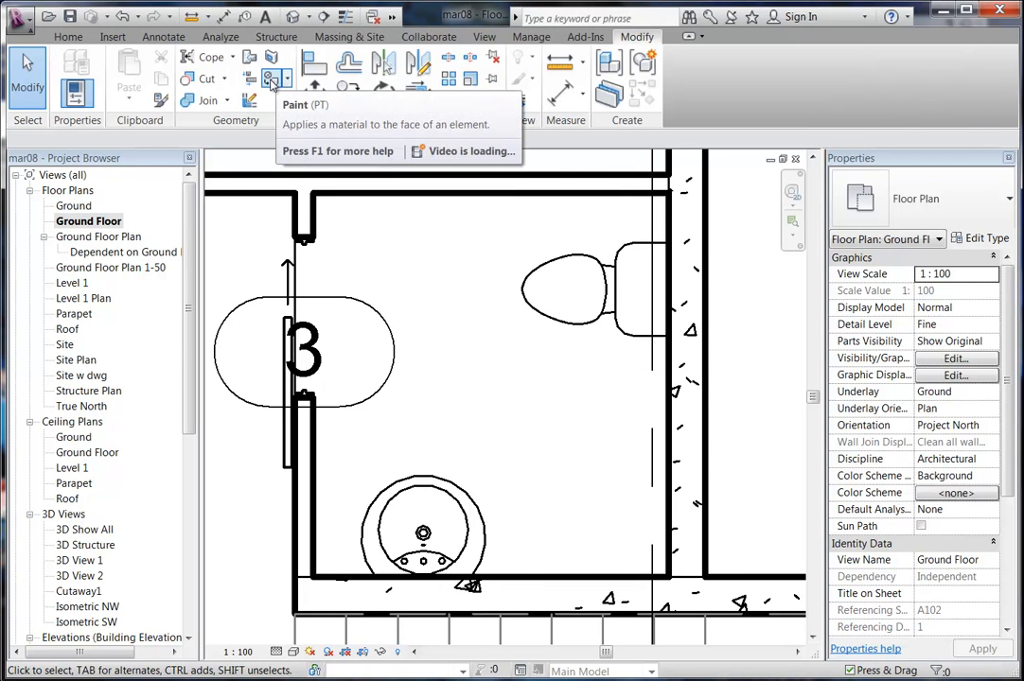
left_click(274, 82)
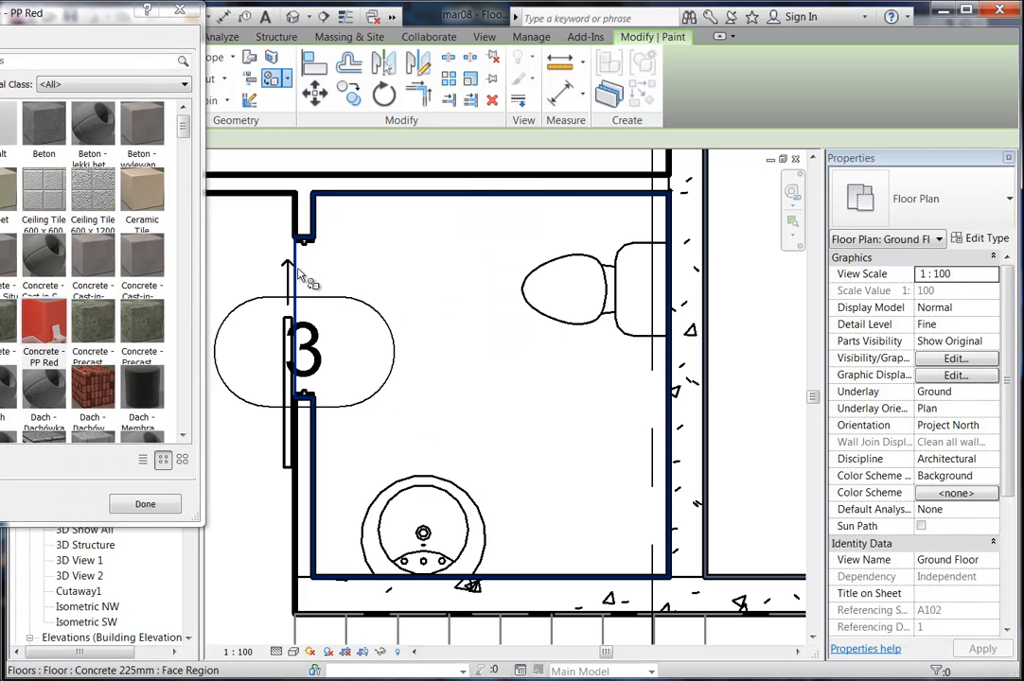
scroll(393, 274, "down", 2)
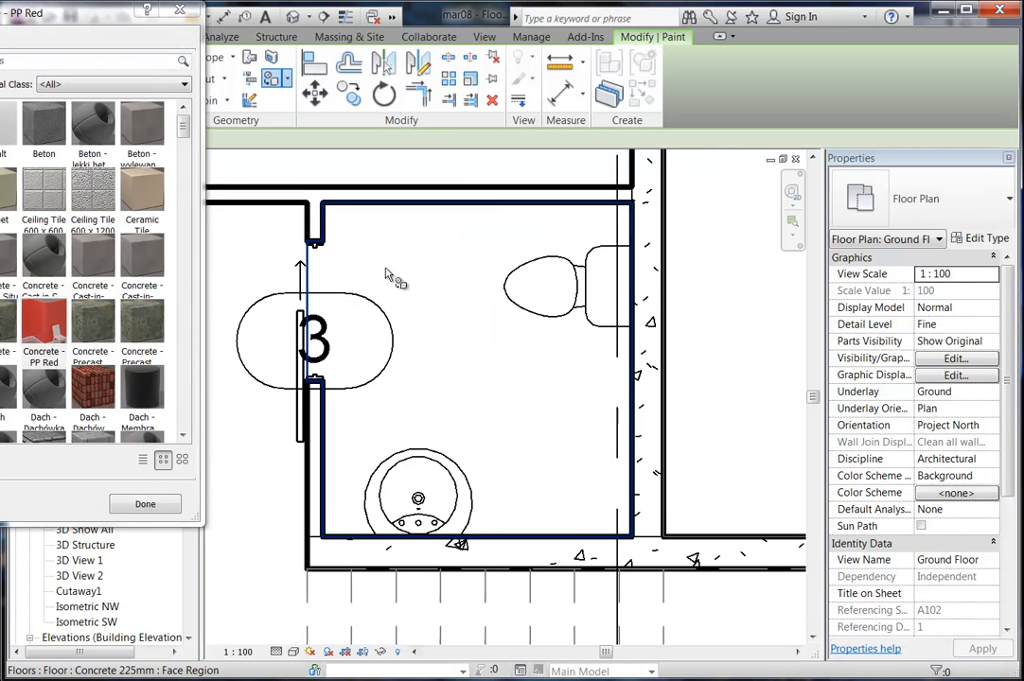
left_click(317, 279)
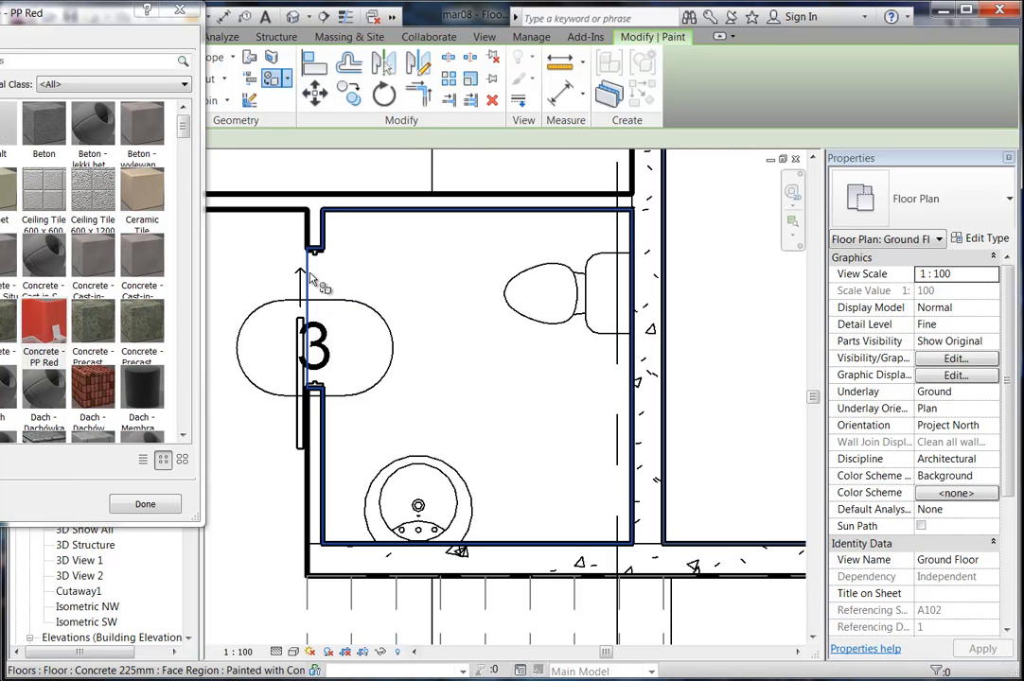
scroll(359, 284, "down", 2)
scroll(388, 303, "down", 2)
middle_click_drag(388, 330, 491, 344)
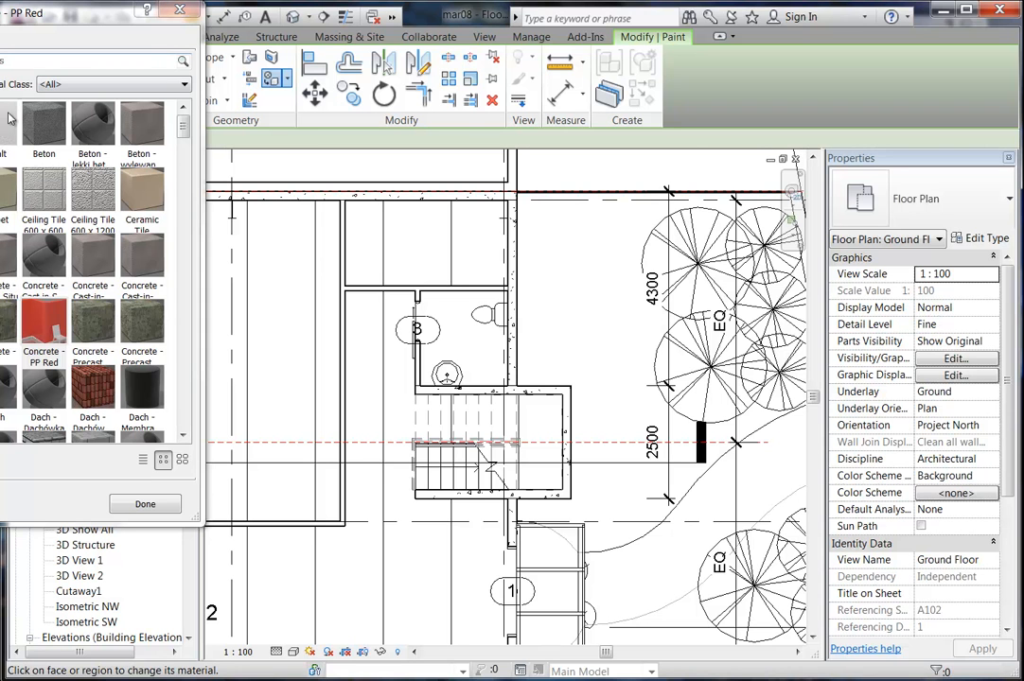
left_click(179, 12)
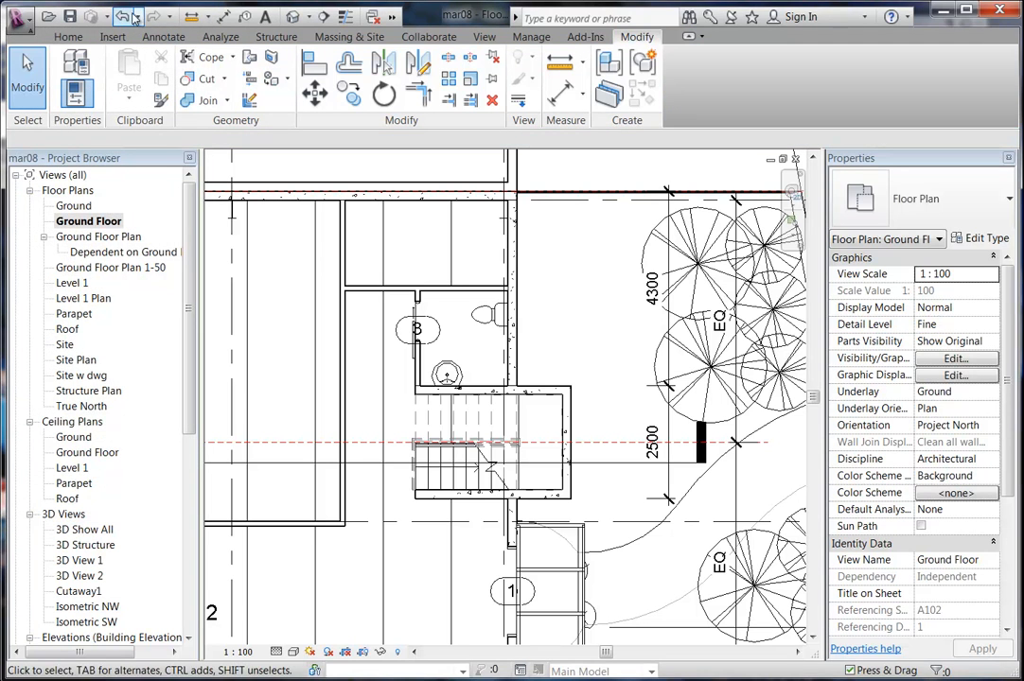
scroll(420, 287, "up", 5)
middle_click_drag(420, 288, 408, 328)
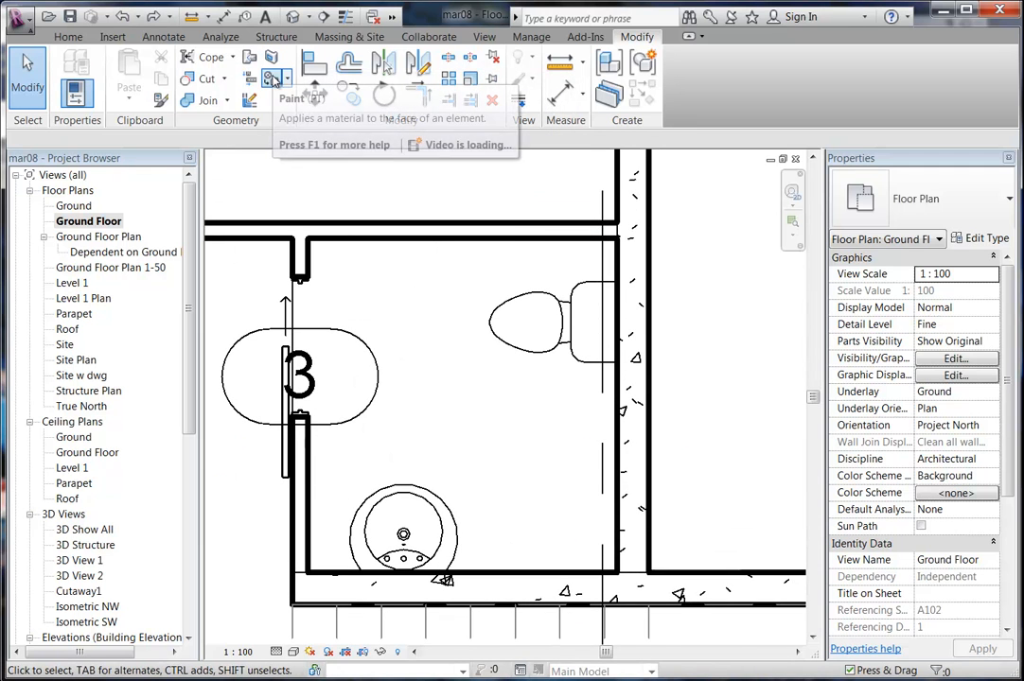
Restart Paint, choose Ceramic Tile Bathroom as the material, then exit the command.
left_click(274, 79)
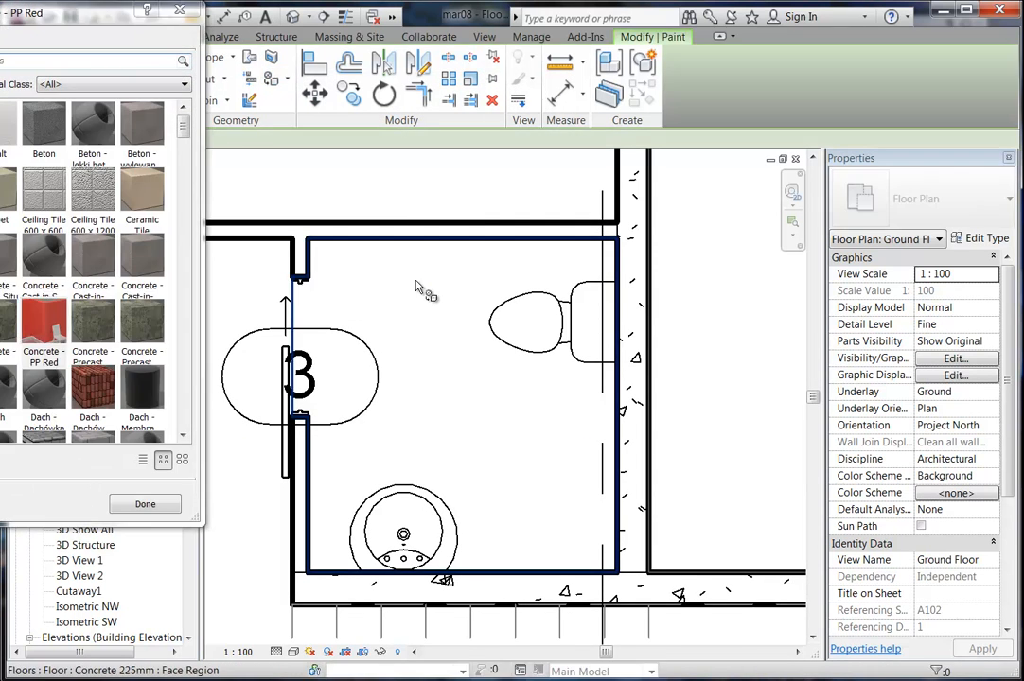
left_click_drag(89, 17, 322, 79)
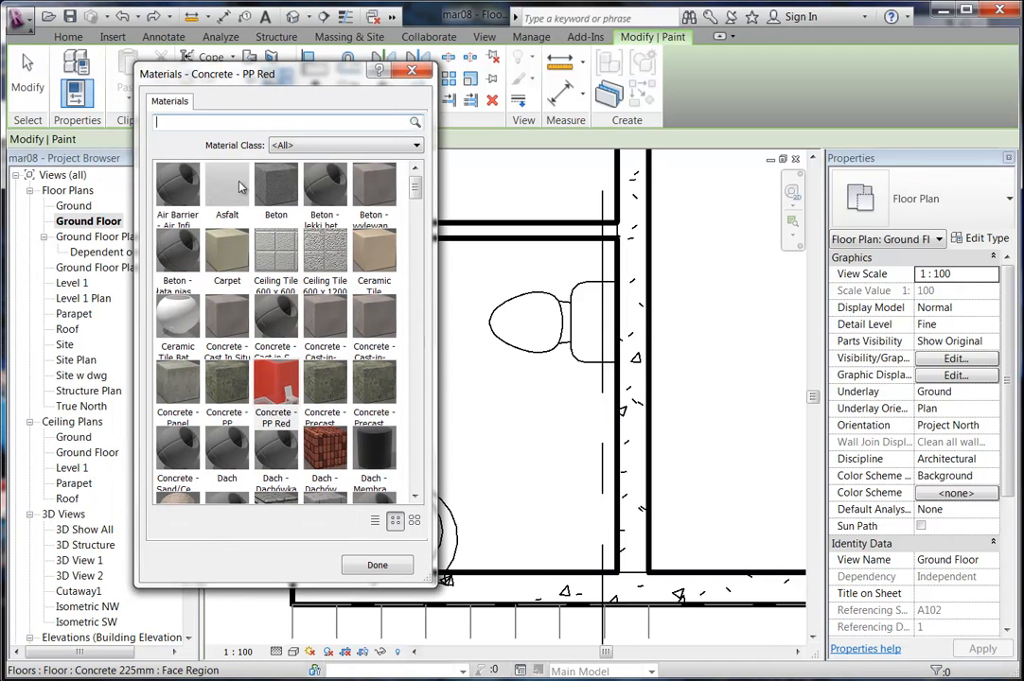
left_click_drag(418, 182, 420, 189)
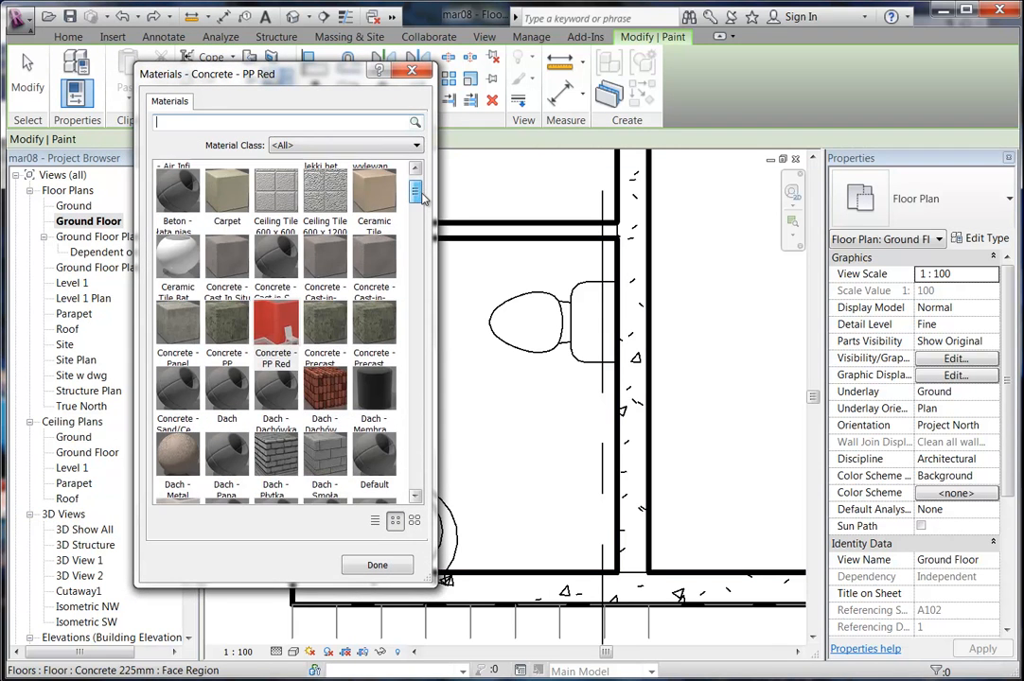
left_click(172, 274)
left_click(376, 566)
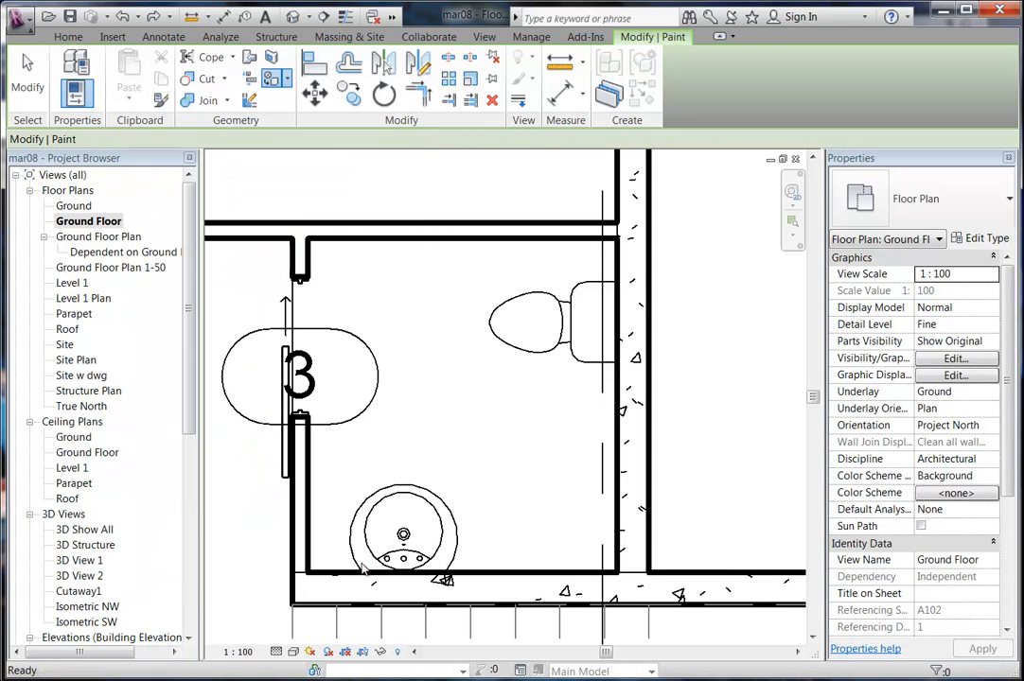
key("Escape")
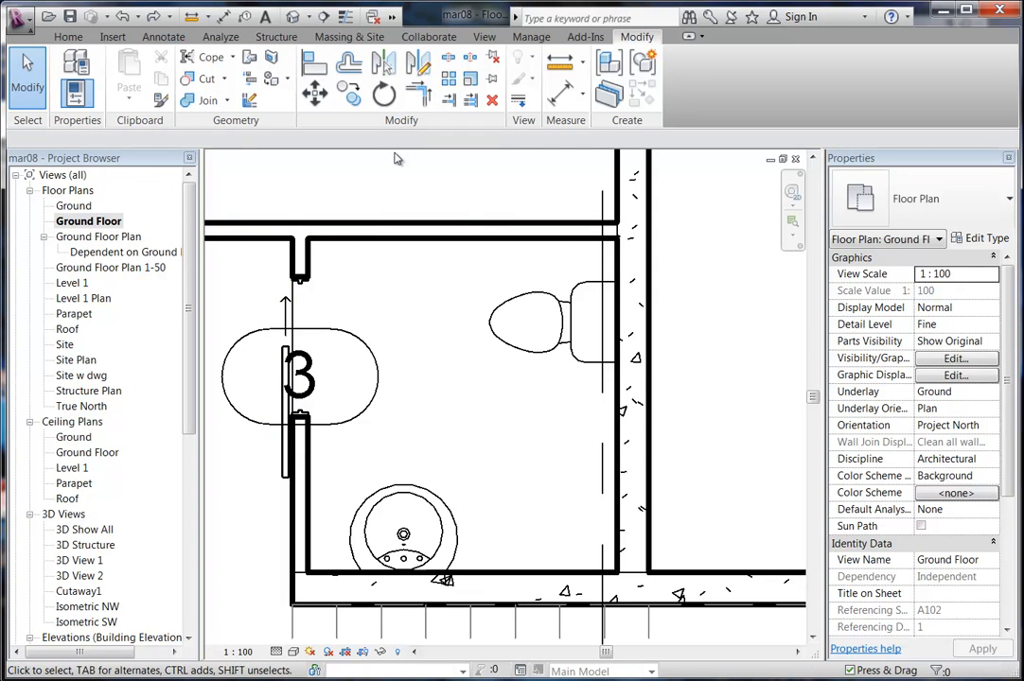
Paint the toilet floor region with Ceramic Tile Bathroom, then cancel Paint and zoom out.
left_click(272, 80)
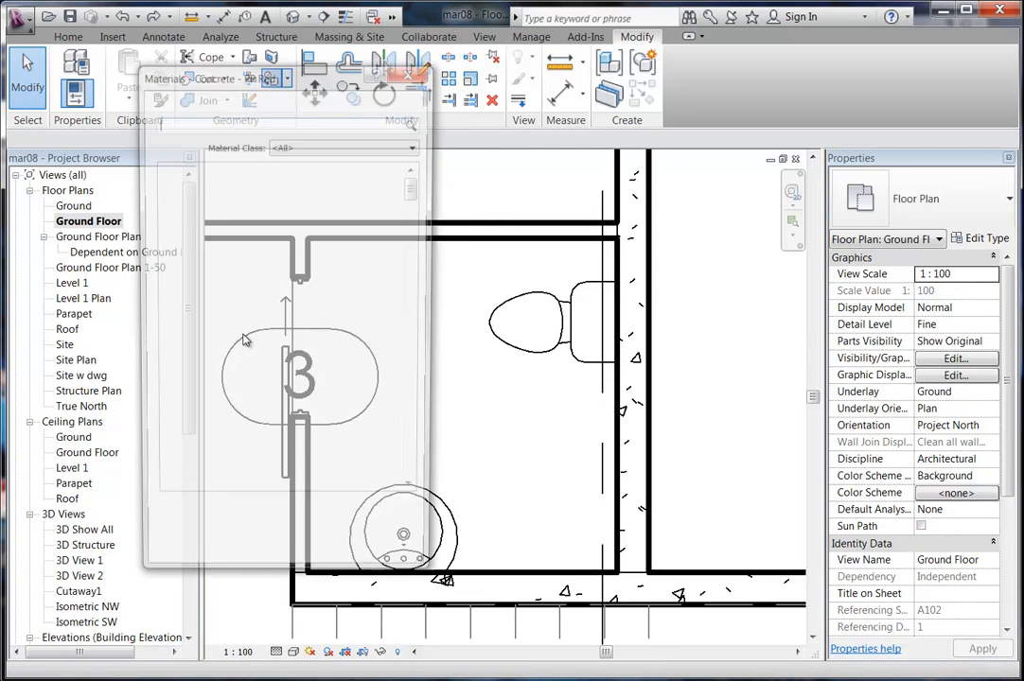
left_click(178, 320)
left_click_drag(327, 85, 273, 81)
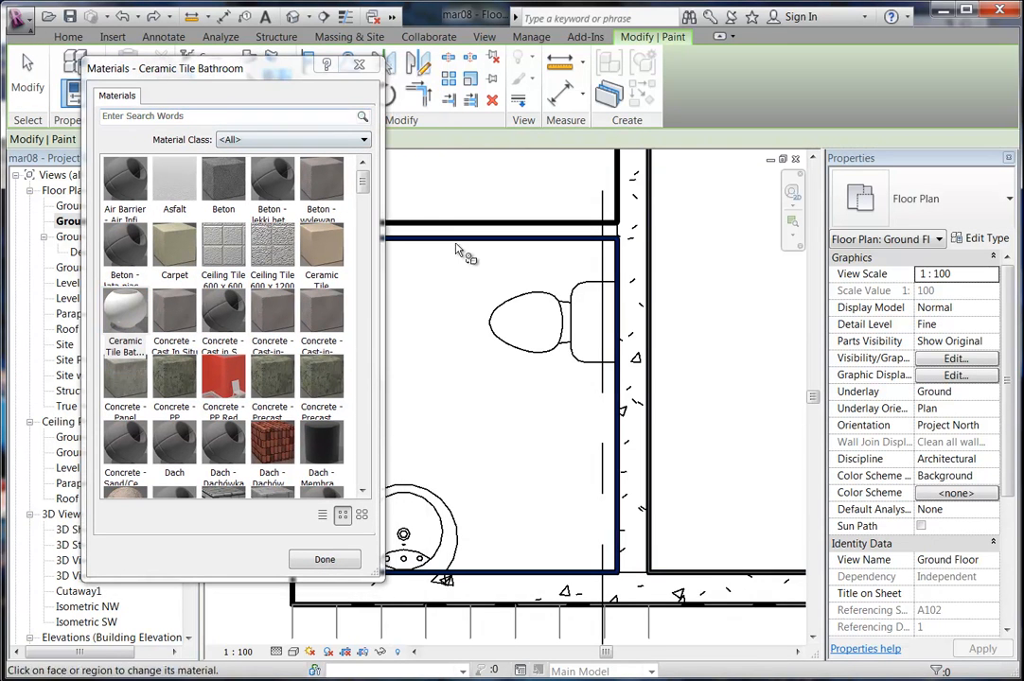
middle_click_drag(484, 280, 612, 283)
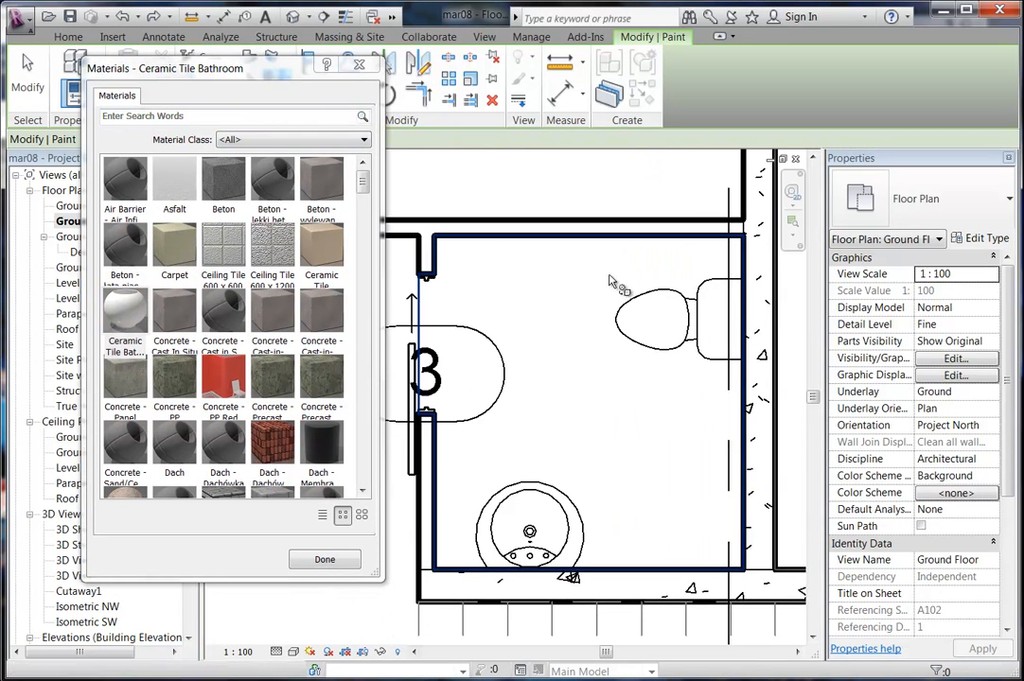
left_click(533, 298)
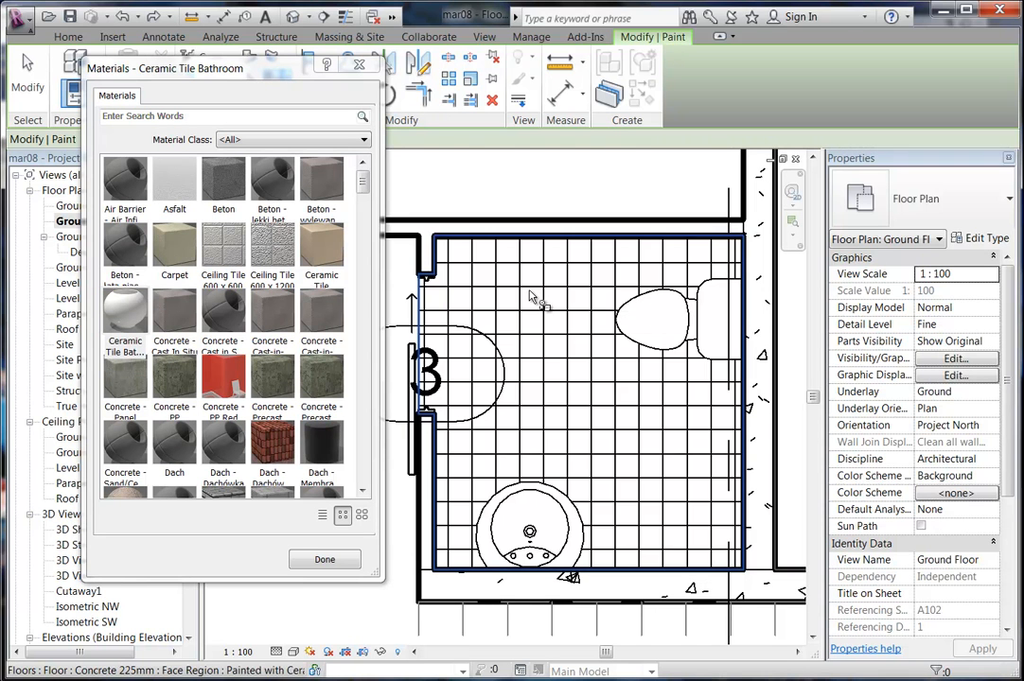
right_click(533, 186)
left_click(564, 193)
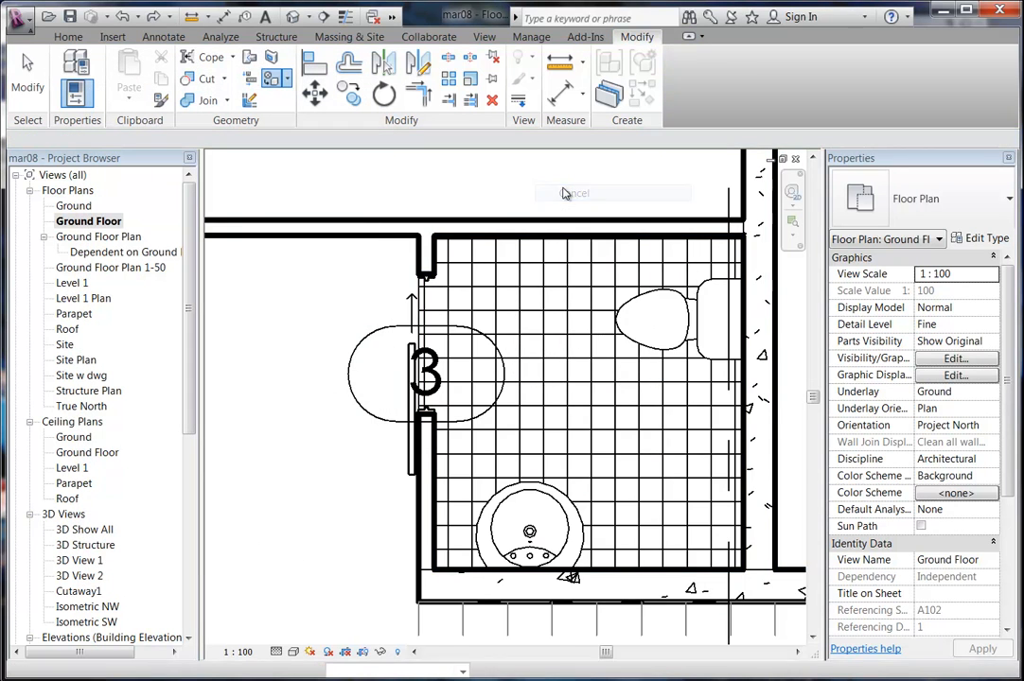
scroll(564, 193, "down", 6)
middle_click_drag(571, 218, 507, 324)
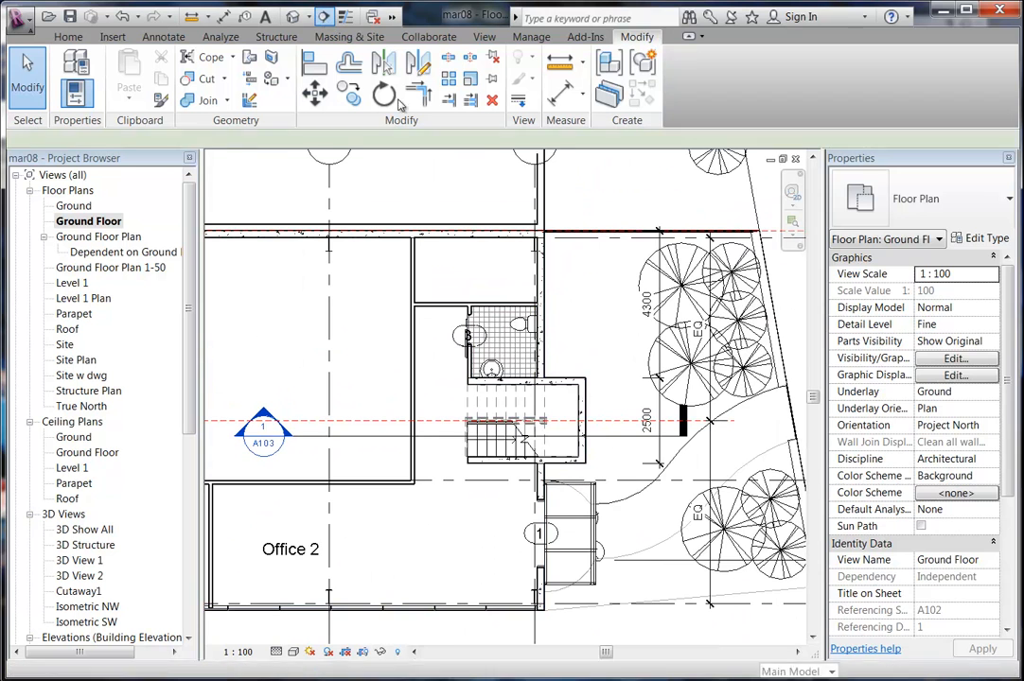
Draw a section line vertically through the toilet room and open the new Section 4 view.
left_click(323, 17)
scroll(465, 388, "down", 2)
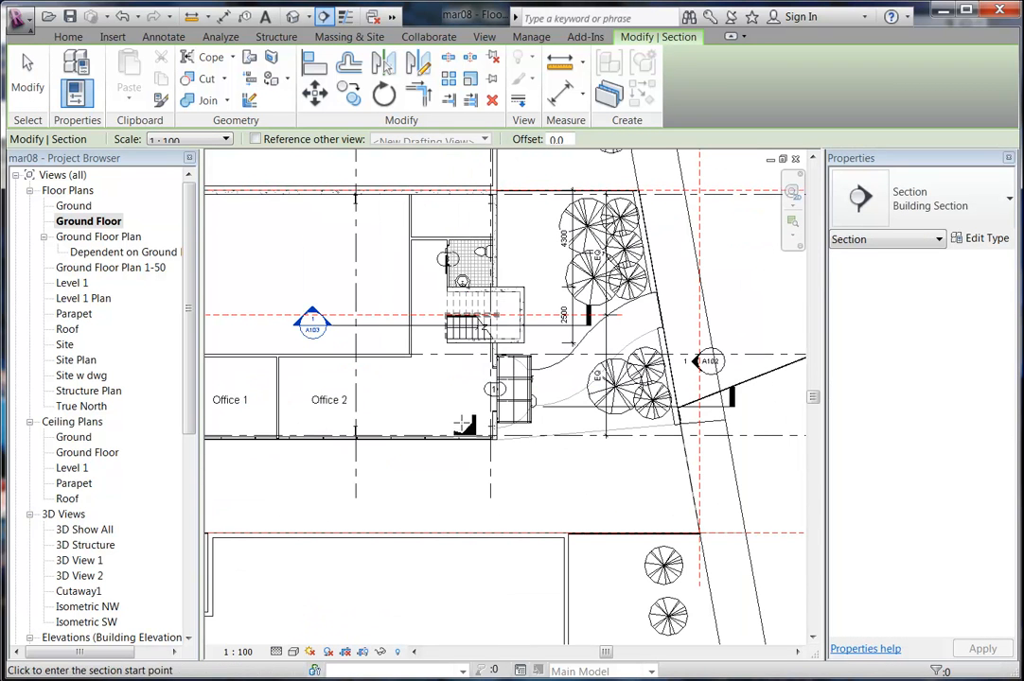
left_click(466, 482)
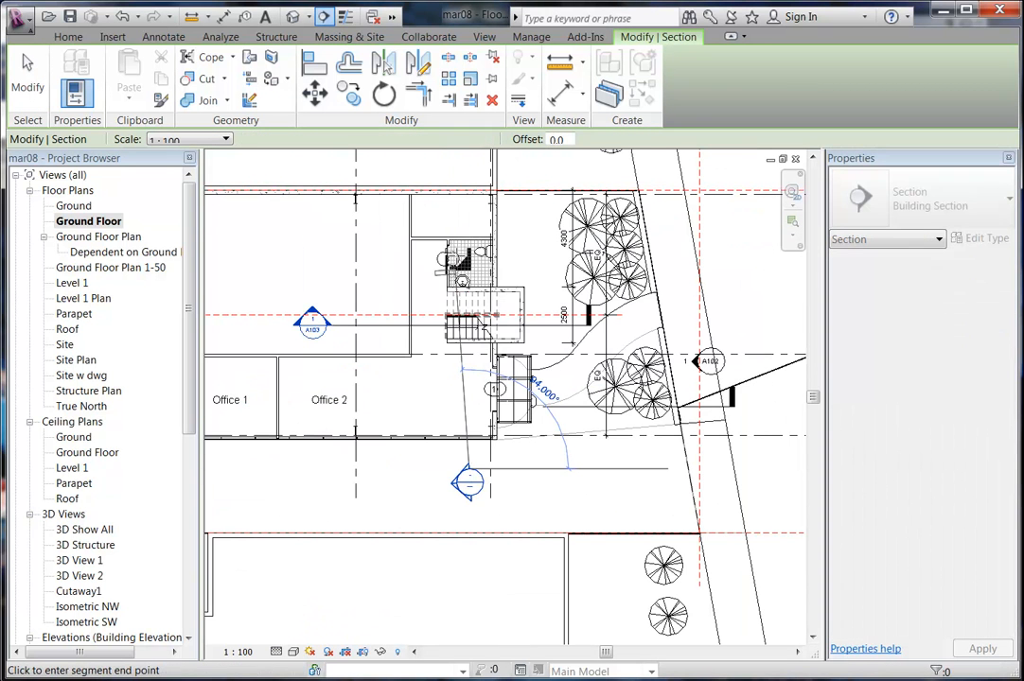
left_click(466, 169)
key("Escape")
key("Escape")
double_click(457, 482)
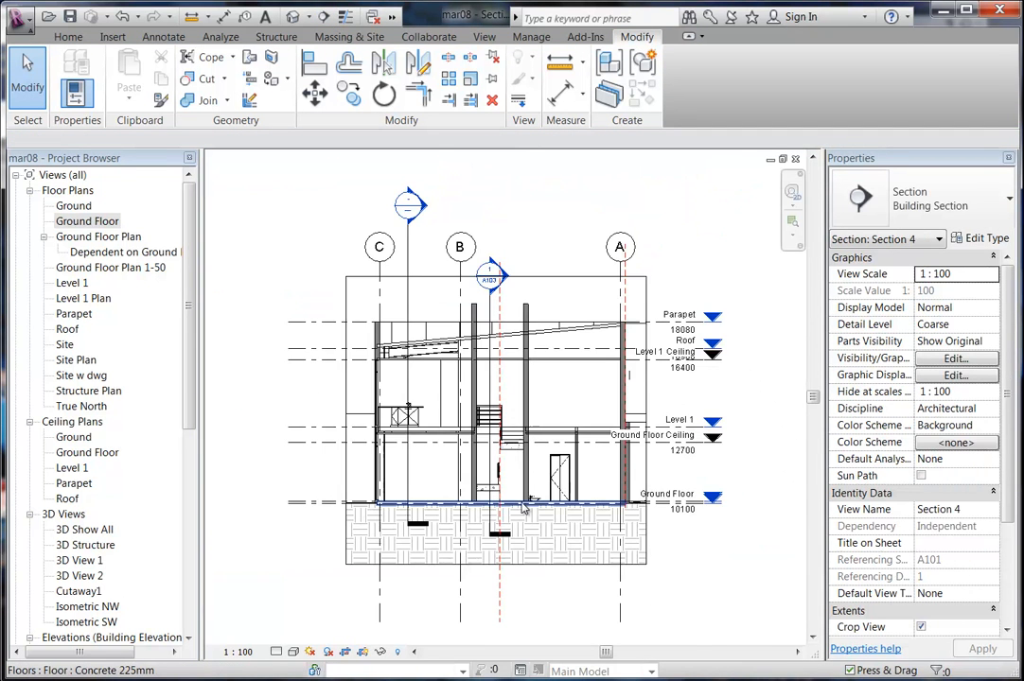
Set the bathroom sink's Offset to 800.0 in Properties.
scroll(528, 513, "up", 8)
middle_click_drag(420, 427, 332, 427)
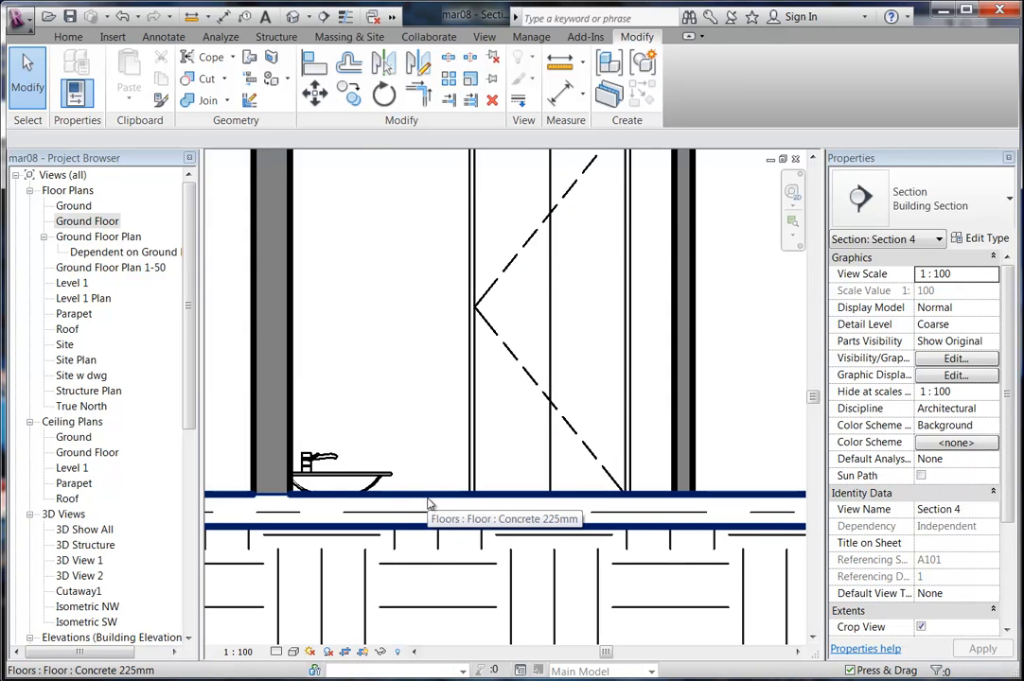
left_click(342, 473)
left_click(937, 310)
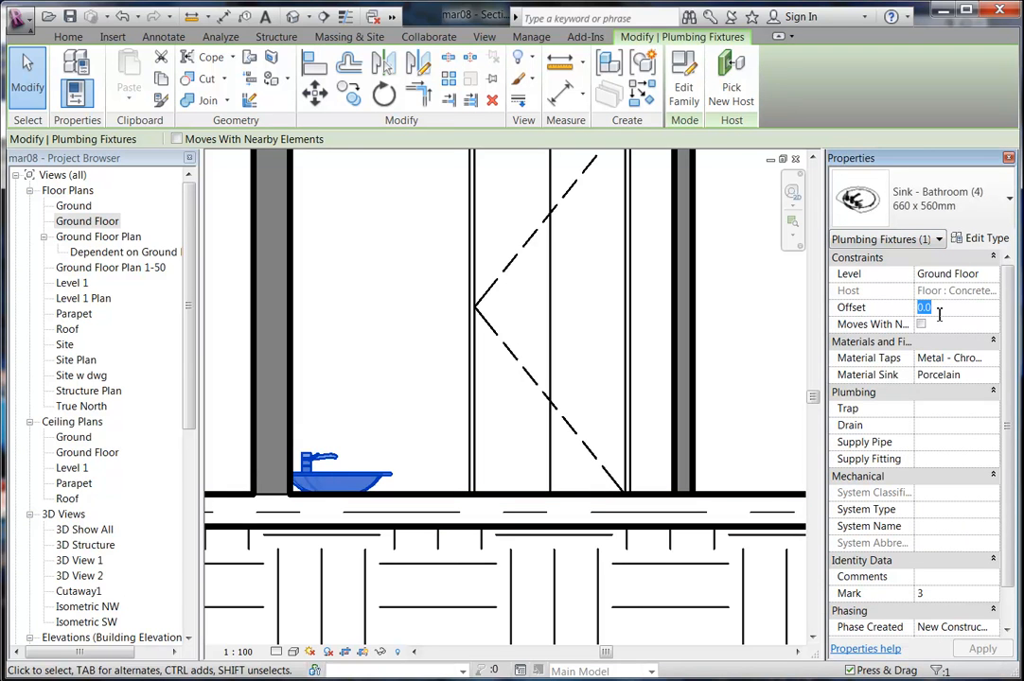
type("800.0")
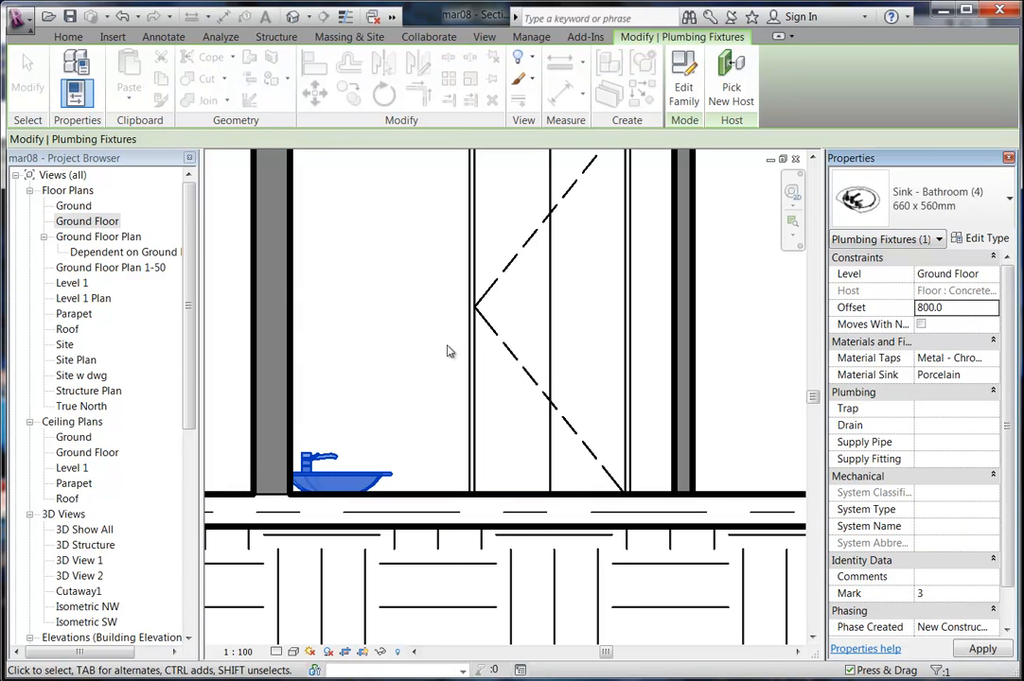
left_click(365, 389)
scroll(364, 391, "up", 2)
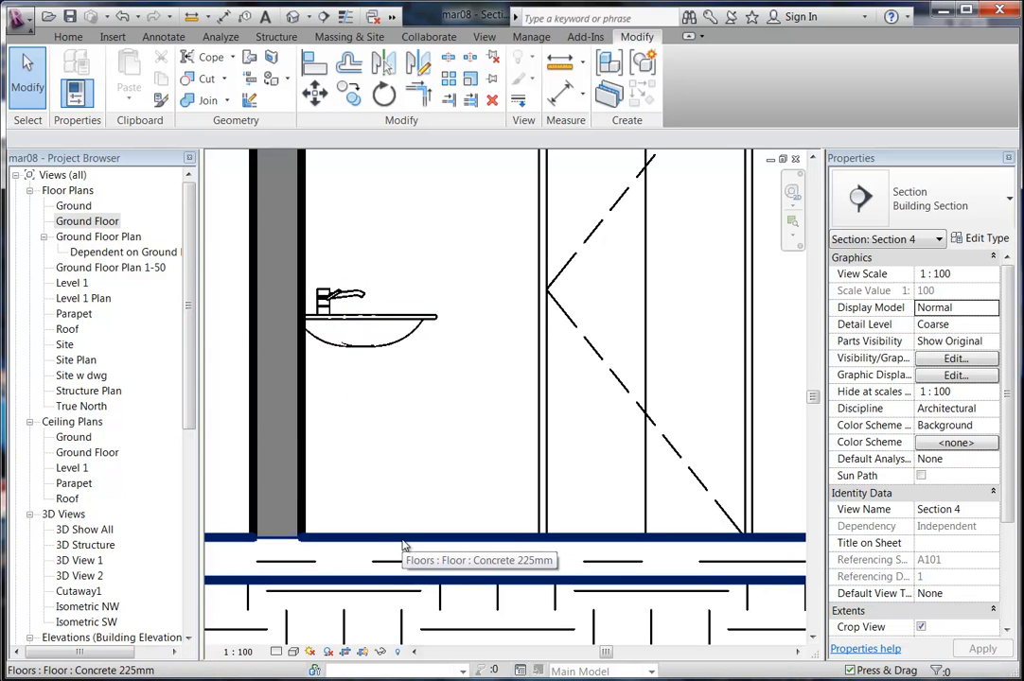
Open the Ground Floor plan view from the Project Browser and zoom in on the toilet.
left_click(89, 223)
double_click(90, 224)
scroll(446, 222, "up", 5)
scroll(458, 242, "up", 3)
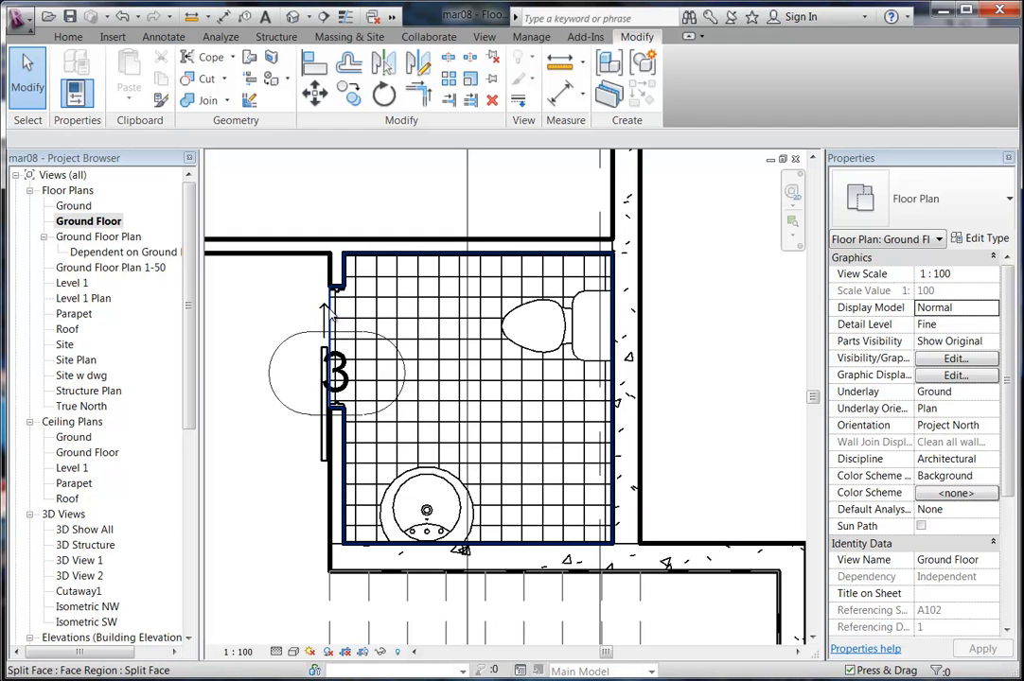
Select the toilet's tiled split-face region and delete it.
left_click(471, 294)
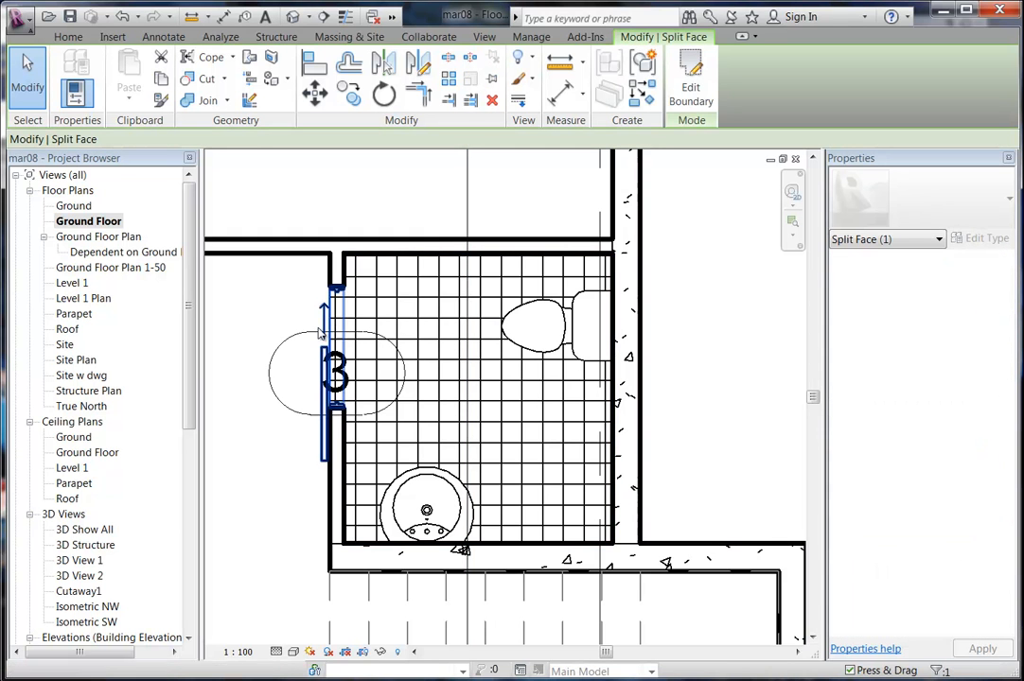
left_click(290, 301)
middle_click_drag(290, 301, 242, 295)
scroll(239, 293, "up", 2)
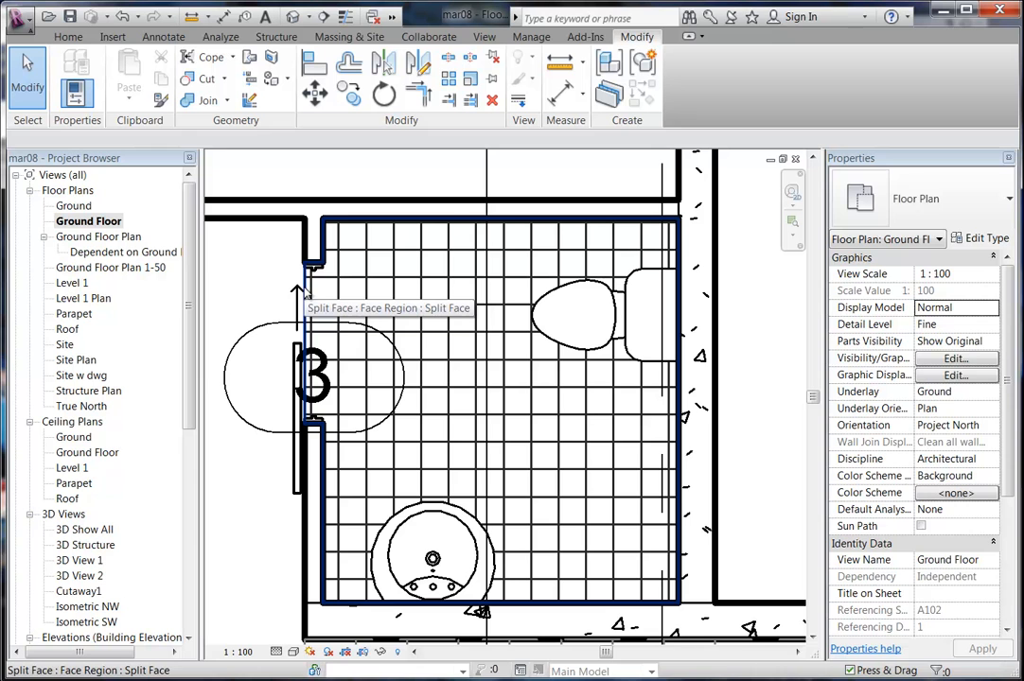
left_click(304, 293)
key("Delete")
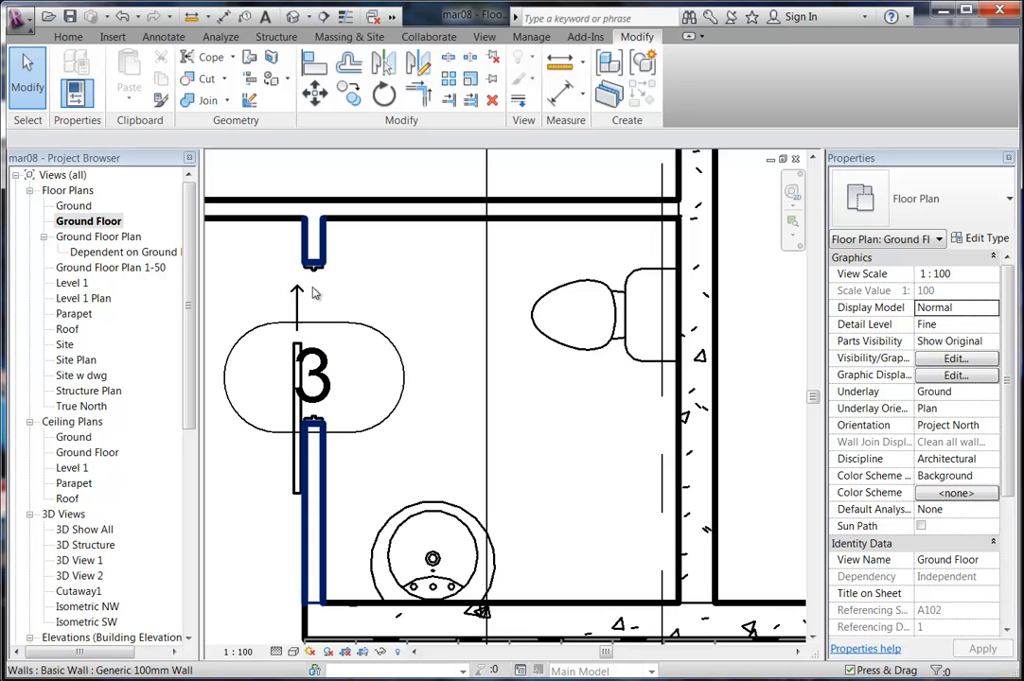
Select only the Ground Floor slab by filtering out Topography and Walls.
left_click_drag(735, 394, 695, 418)
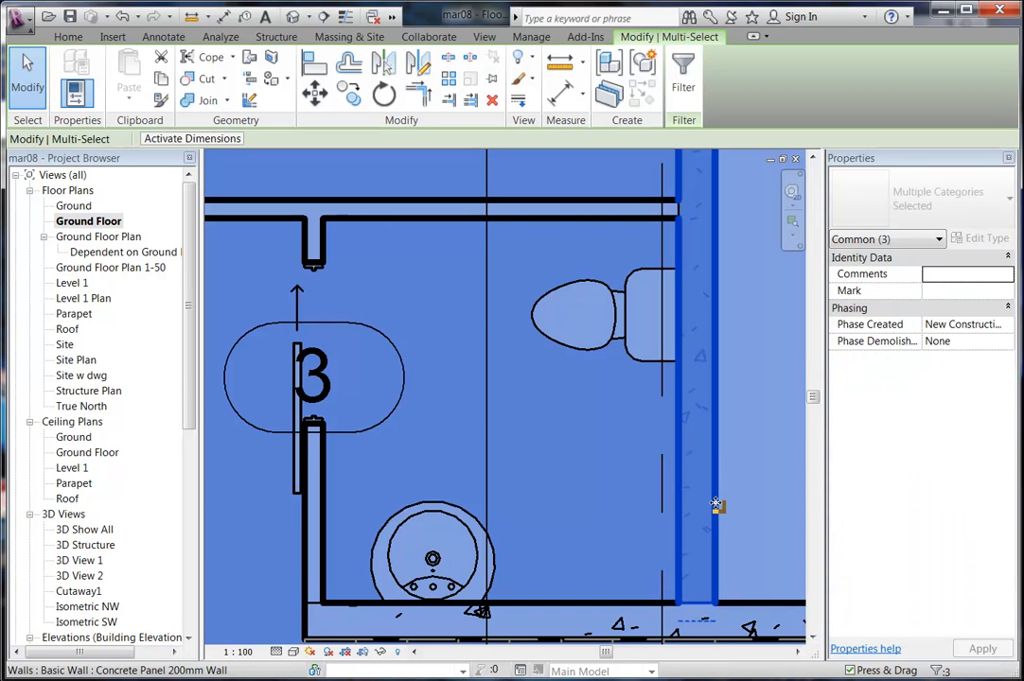
left_click(683, 74)
left_click(370, 255)
left_click(369, 264)
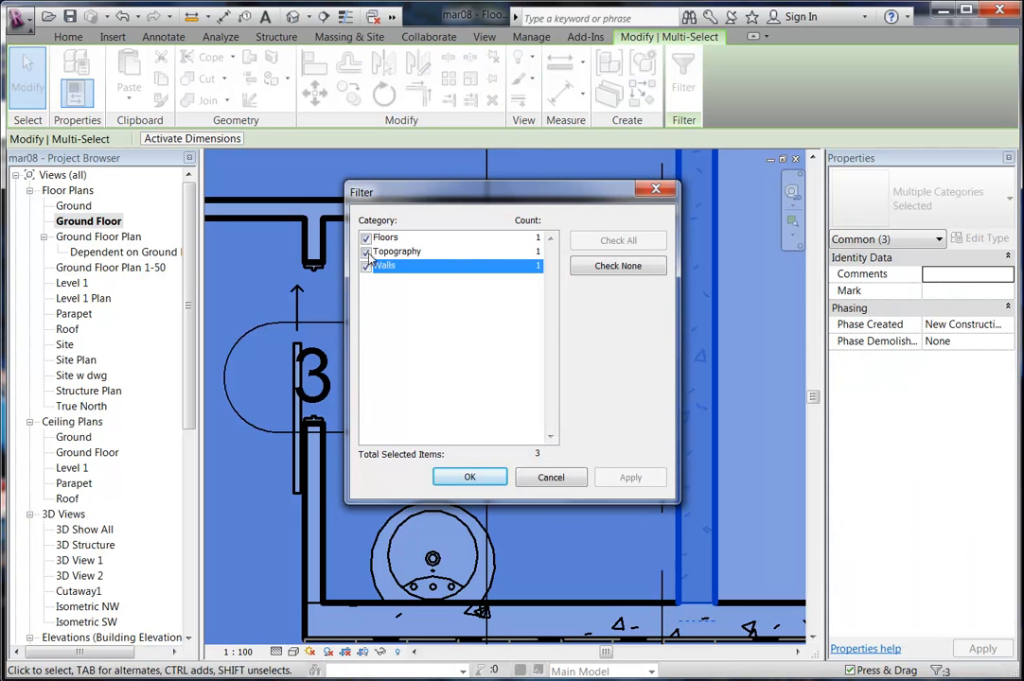
left_click(366, 253)
left_click(367, 267)
left_click(475, 482)
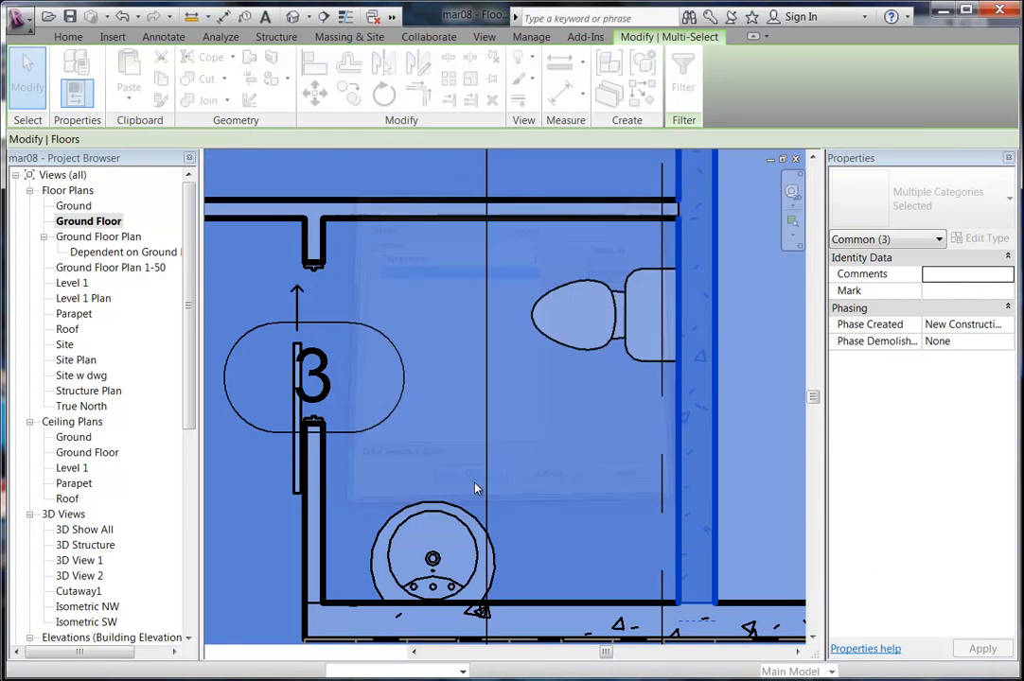
Edit the slab's boundary and pick the toilet room's wall faces as new boundary lines.
double_click(634, 241)
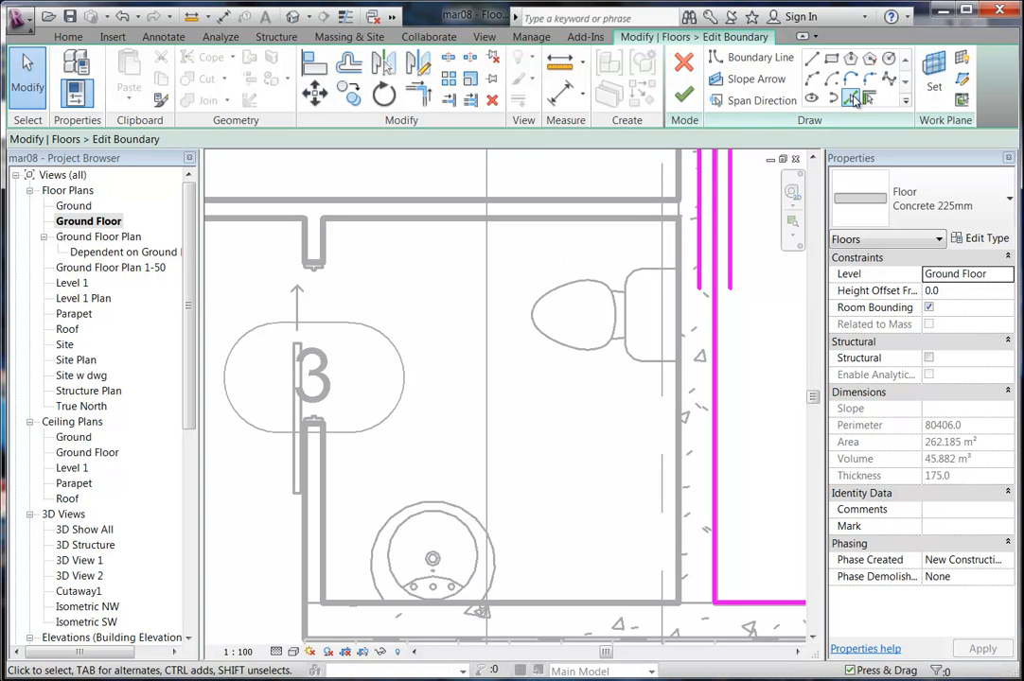
left_click(456, 221)
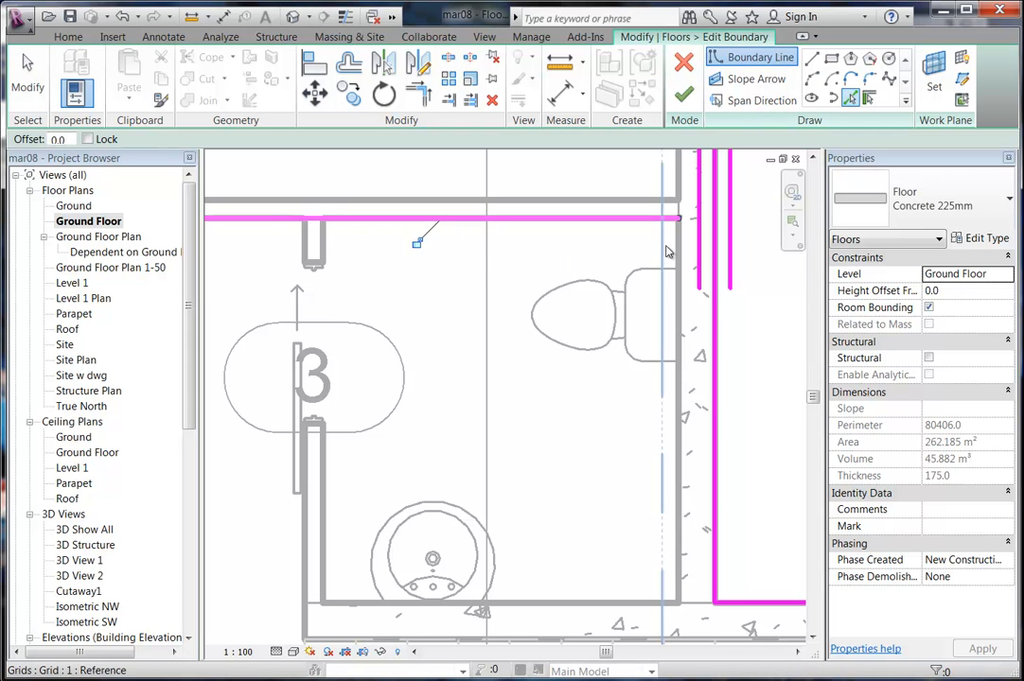
left_click(679, 251)
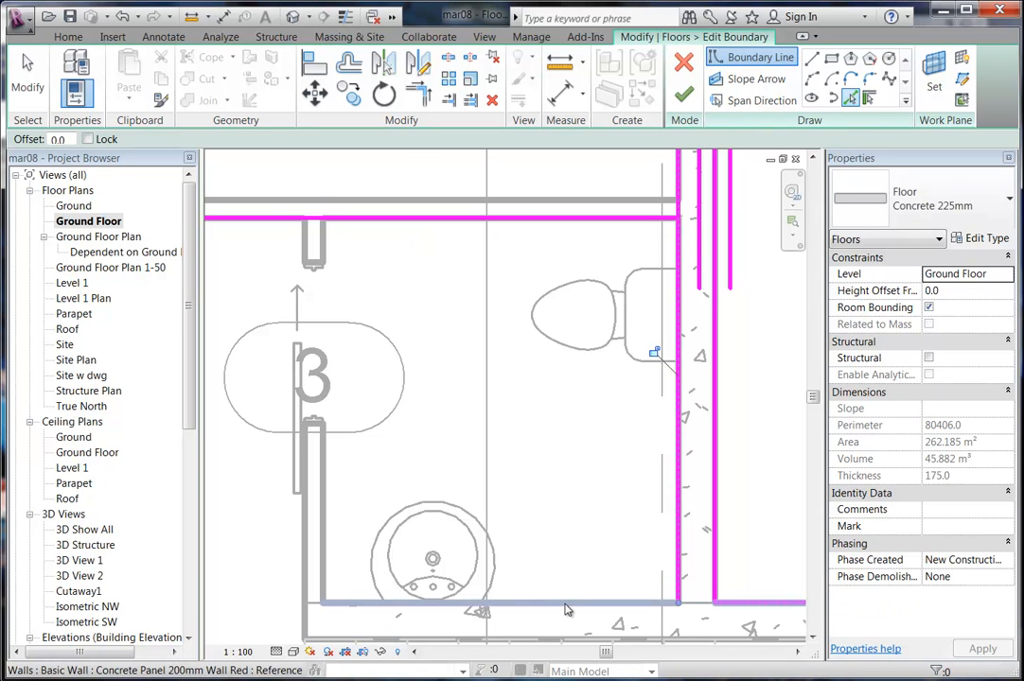
left_click(566, 601)
mouse_move(529, 481)
middle_mouse_down()
mouse_move(507, 452)
mouse_move(519, 487)
middle_mouse_up()
left_click(298, 333)
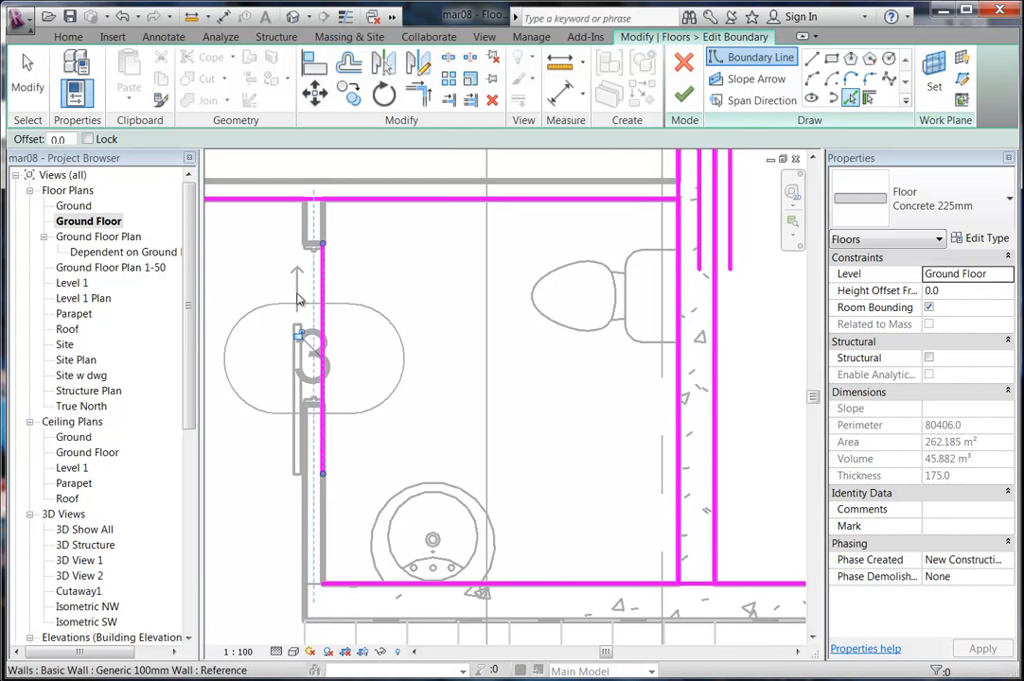
scroll(291, 379, "up", 3)
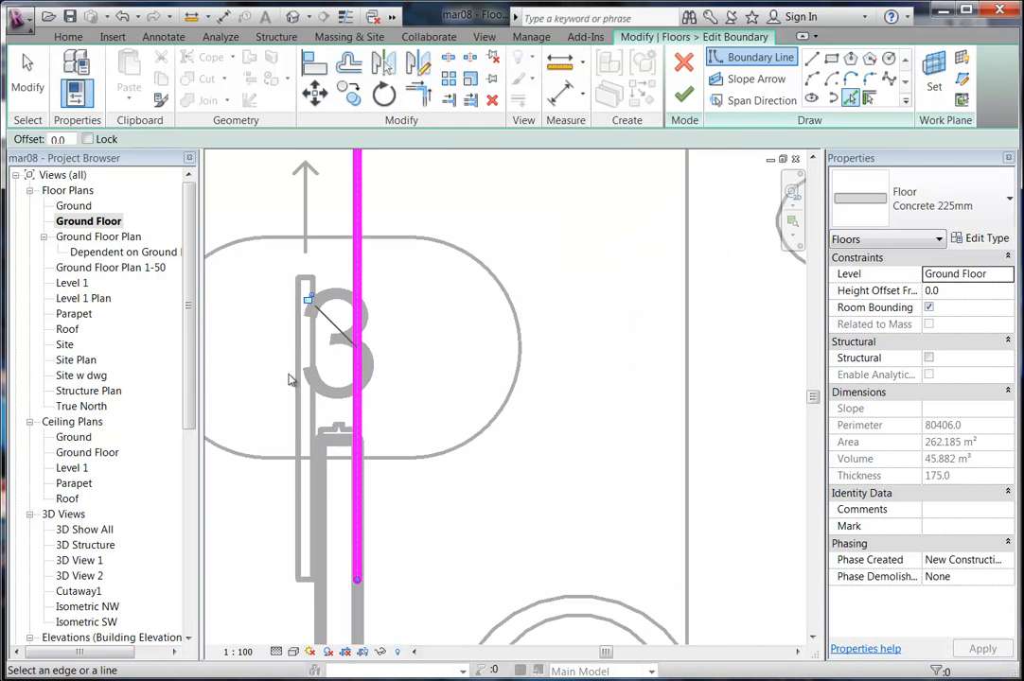
left_click(335, 448)
middle_click_drag(340, 142, 336, 257)
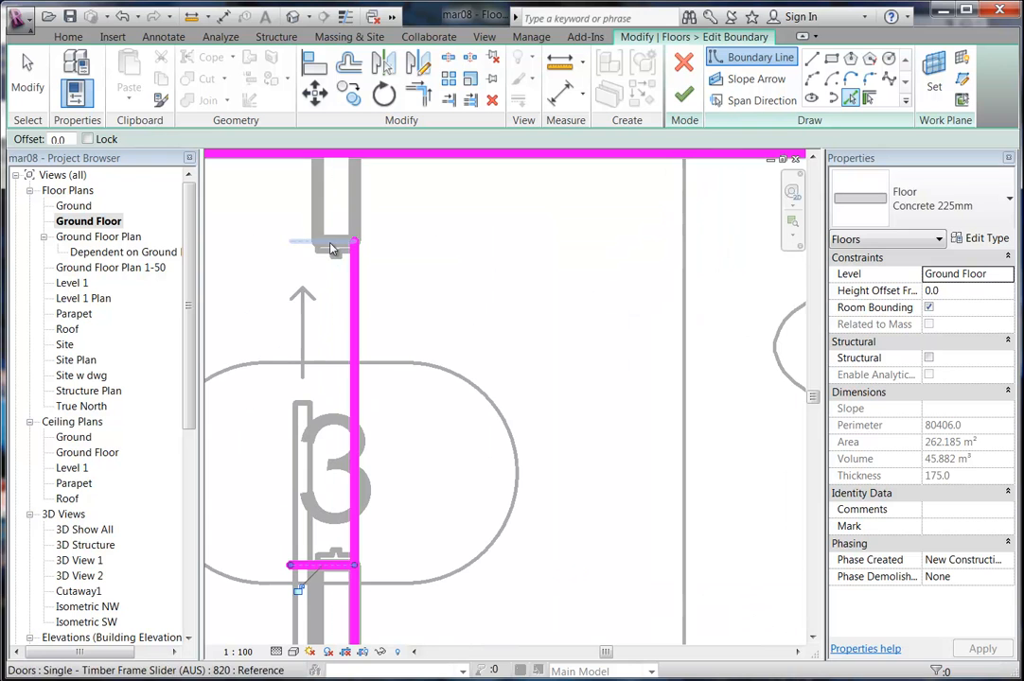
left_click(331, 247)
left_click(317, 211)
left_click(353, 199)
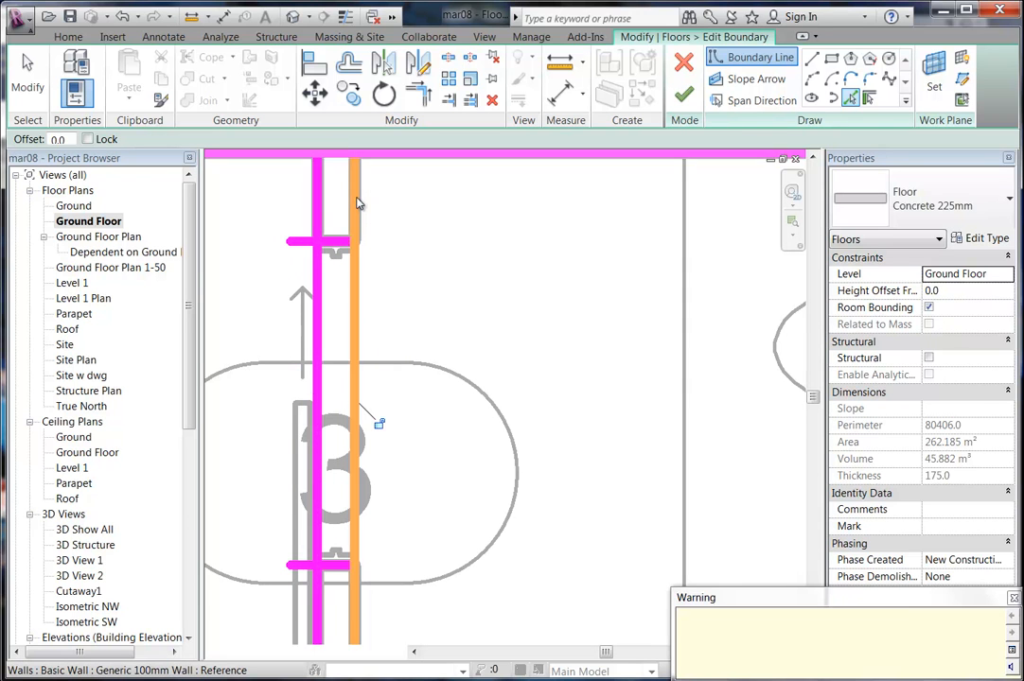
Trim the upper boundary lines to corners at the doorway, unjoining elements to clear the error.
left_click(418, 94)
left_click(357, 204)
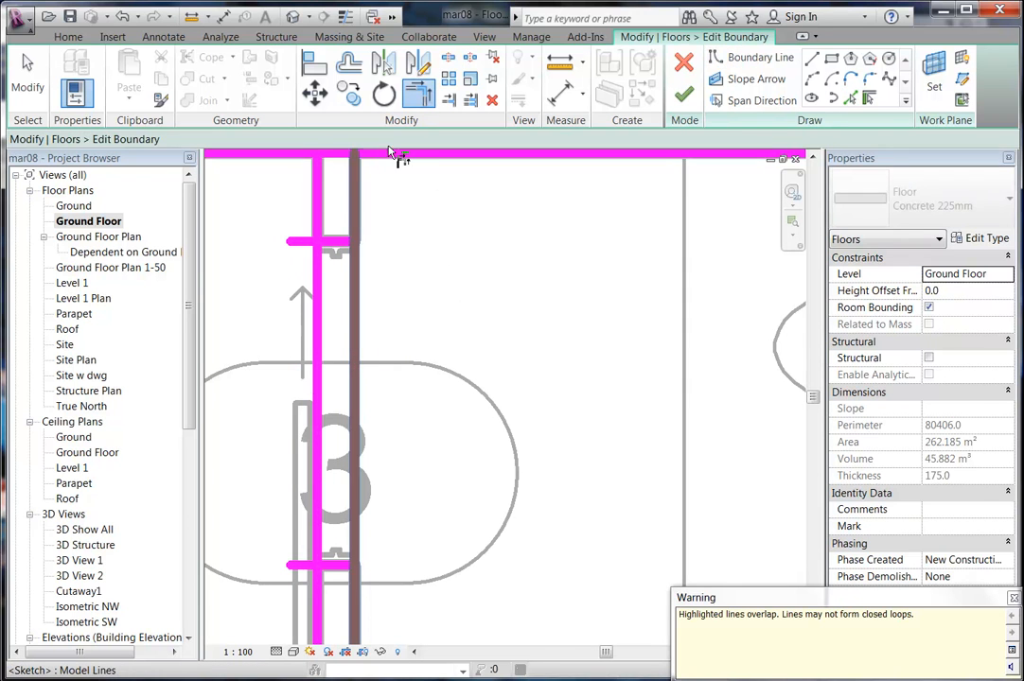
left_click(387, 155)
left_click(386, 155)
left_click(355, 191)
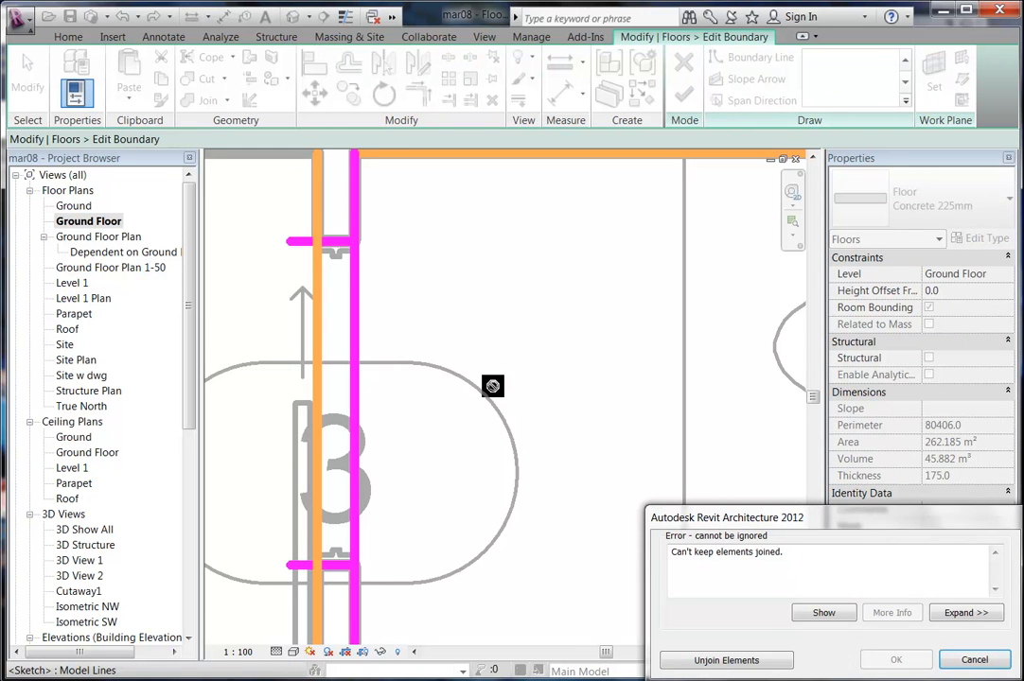
left_click(725, 660)
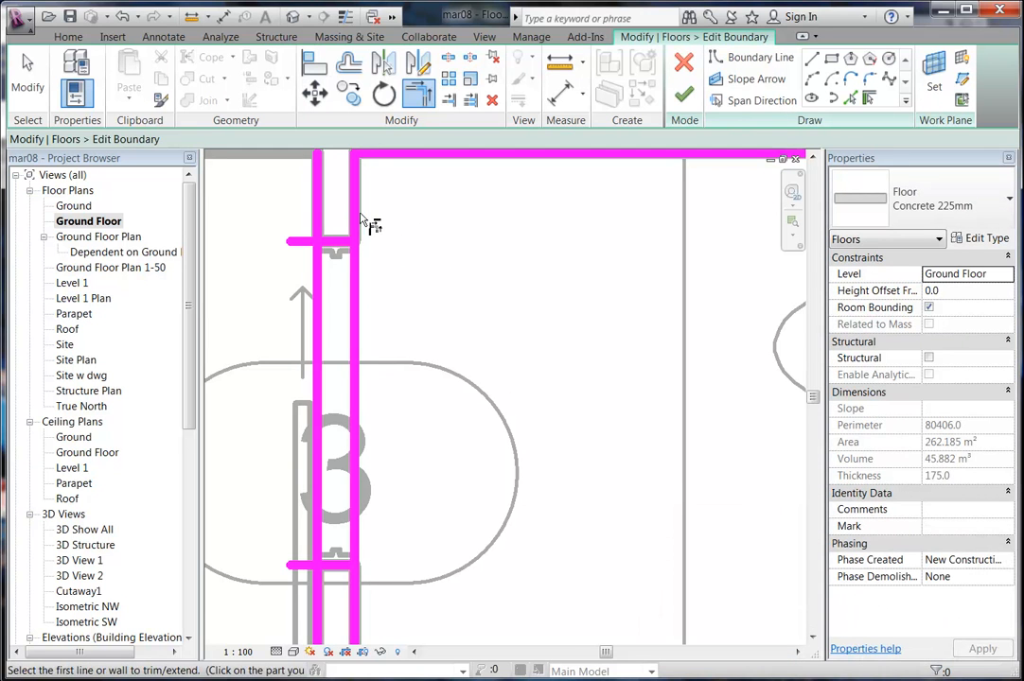
left_click(338, 243)
left_click(319, 308)
Trim the left, bottom and right boundary lines to corners so the loop closes.
middle_click_drag(351, 371, 353, 314)
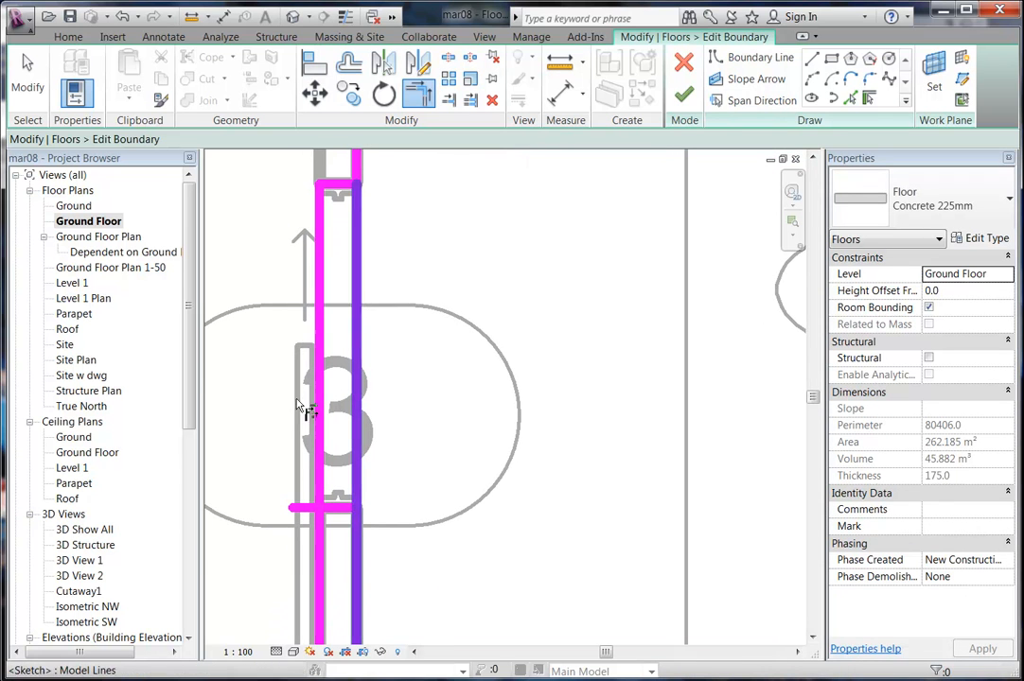
left_click(321, 473)
left_click(343, 511)
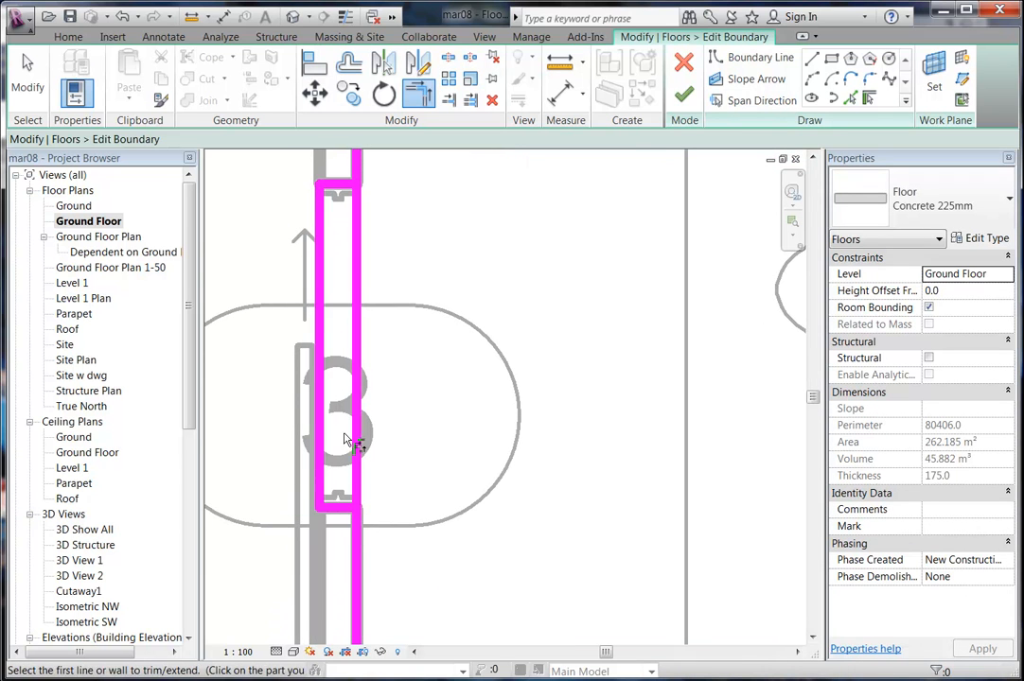
middle_click_drag(343, 439, 333, 288)
scroll(348, 377, "down", 3)
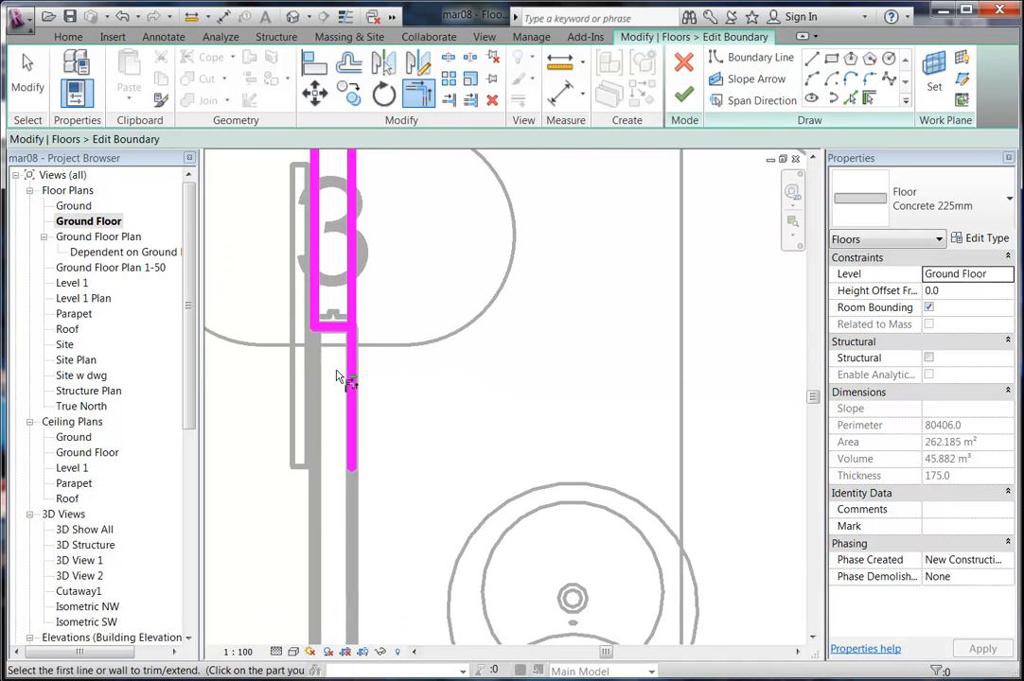
left_click(331, 349)
left_click(343, 372)
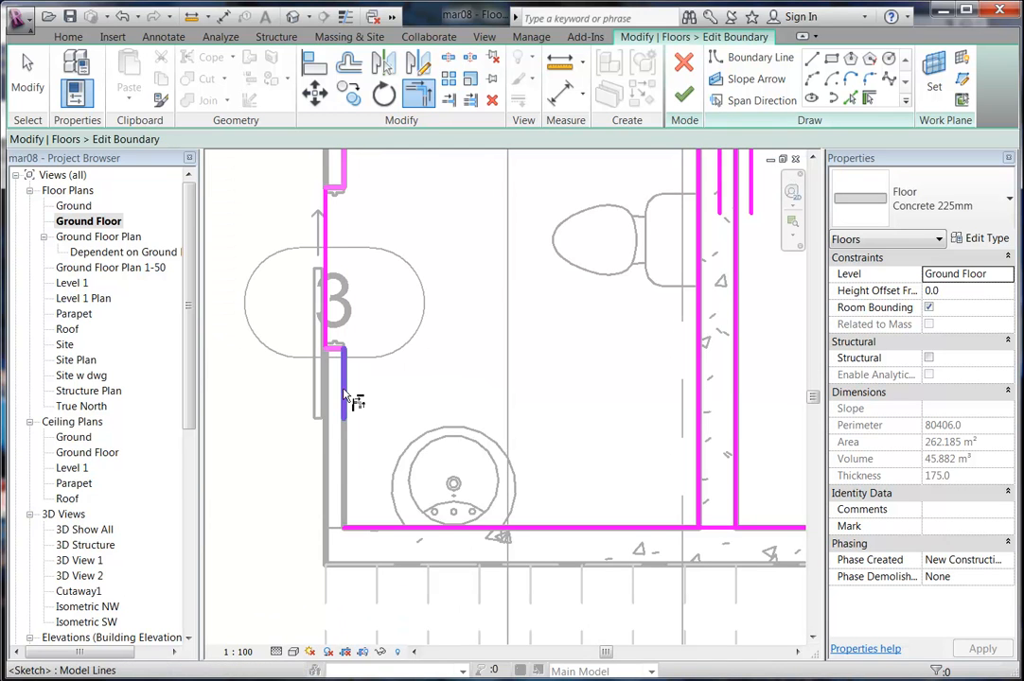
left_click(342, 390)
left_click(366, 531)
left_click(612, 535)
left_click(697, 511)
scroll(594, 414, "down", 3)
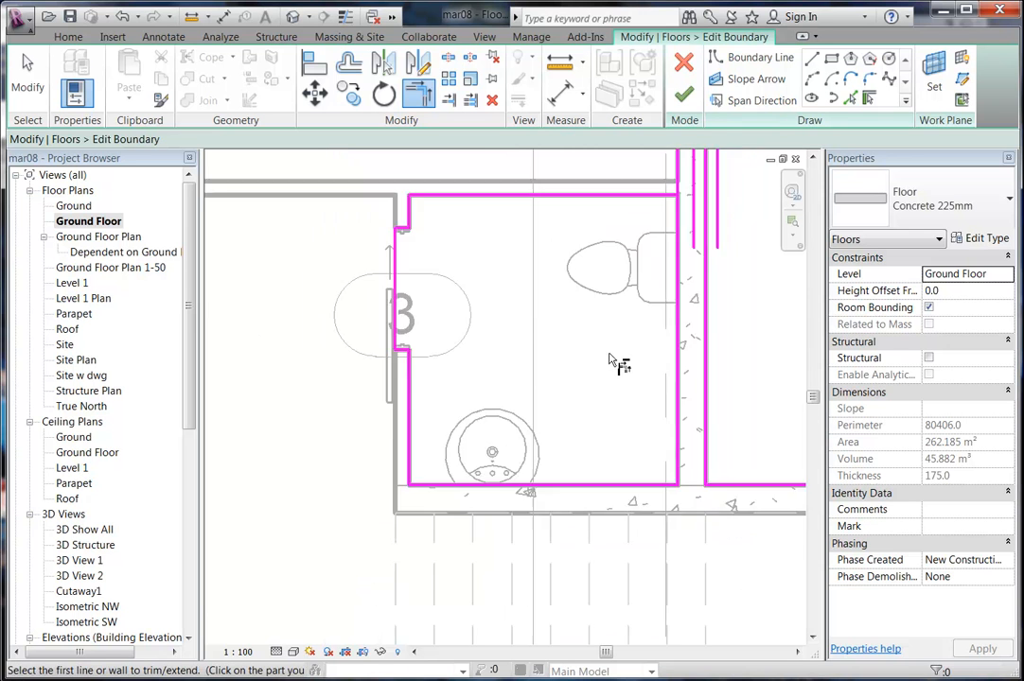
left_click(602, 308)
left_click(636, 325)
Finish the boundary sketch to commit the Concrete 225mm floor.
scroll(571, 380, "up", 4)
middle_click_drag(569, 382, 489, 322)
scroll(561, 375, "up", 3)
scroll(544, 358, "down", 3)
scroll(489, 327, "up", 3)
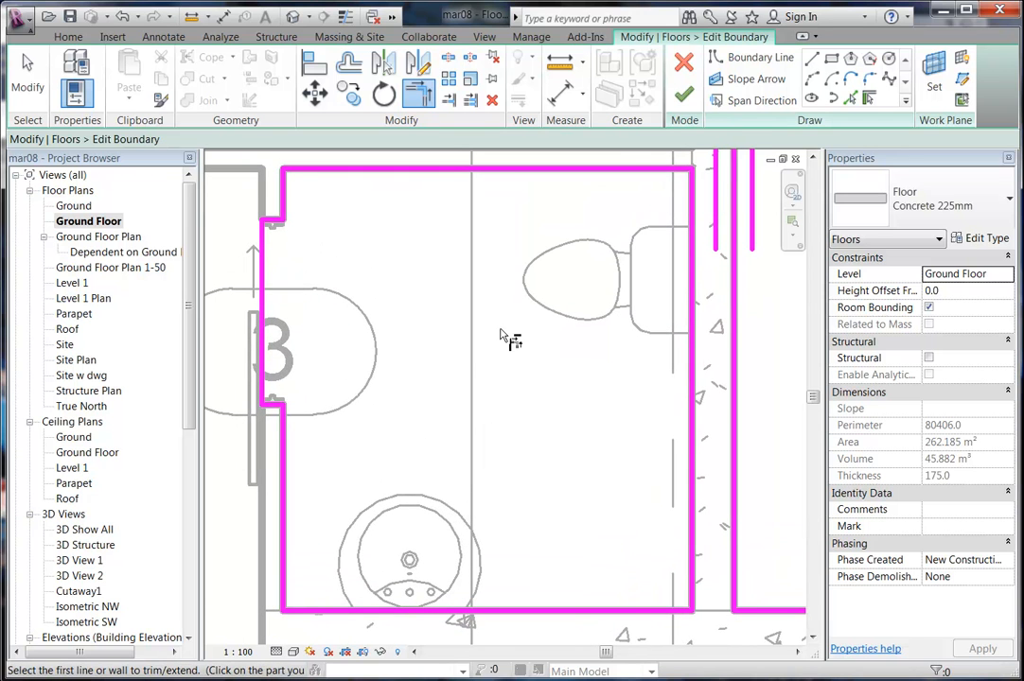
left_click(686, 94)
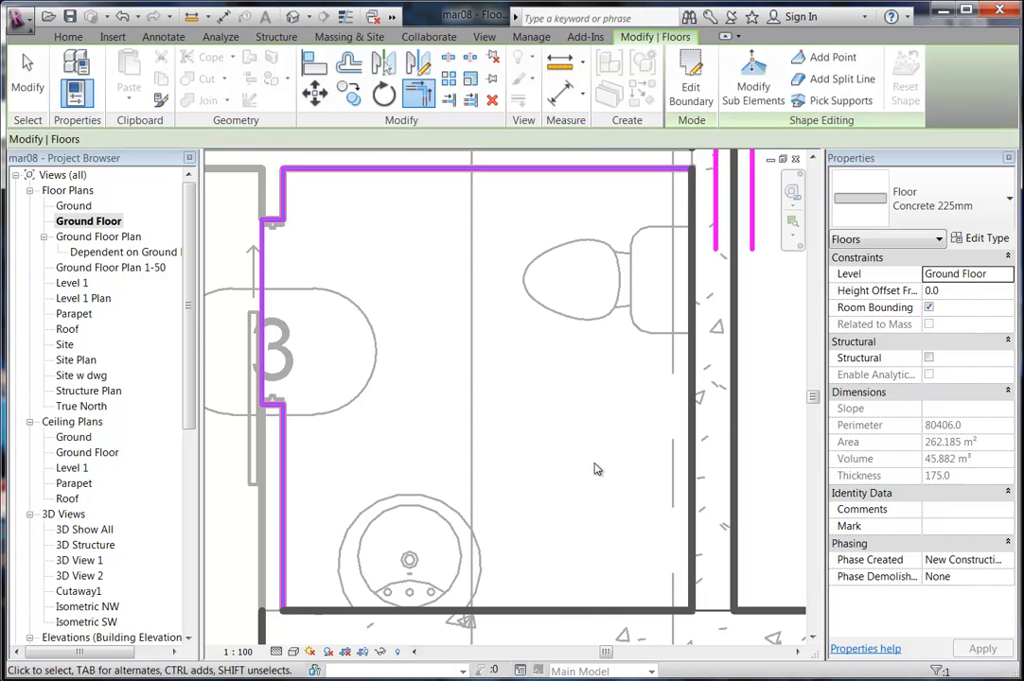
Deselect the floor, pan the plan, and Tab-cycle the highlight to the Concrete 225mm slab.
left_click(783, 469)
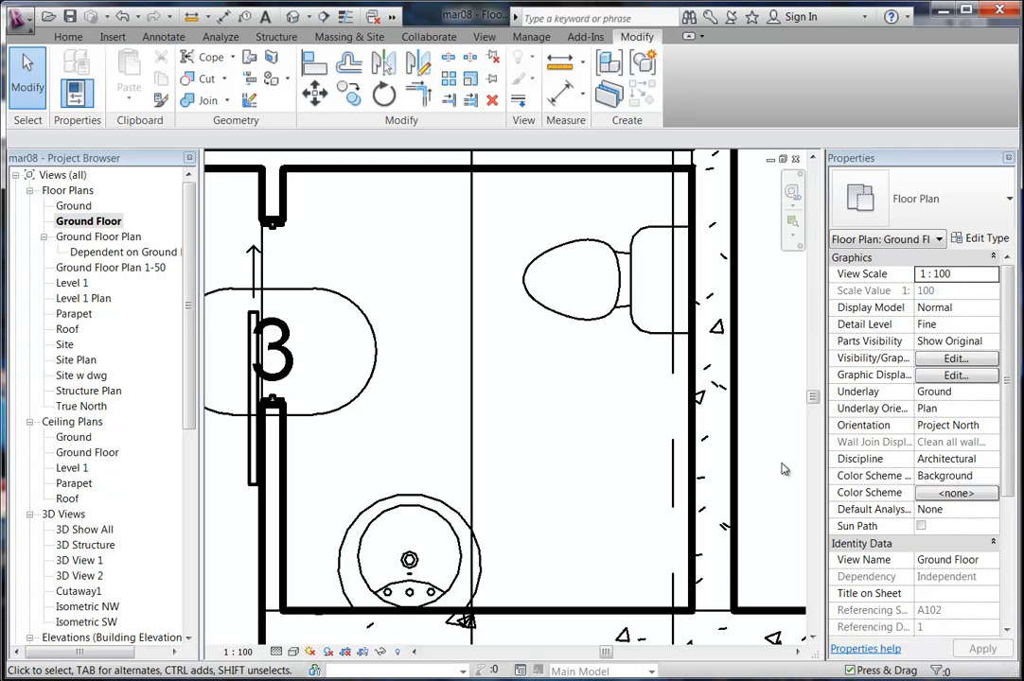
middle_click_drag(707, 441, 674, 454)
scroll(669, 451, "down", 1)
middle_click_drag(757, 448, 739, 445)
scroll(734, 443, "down", 2)
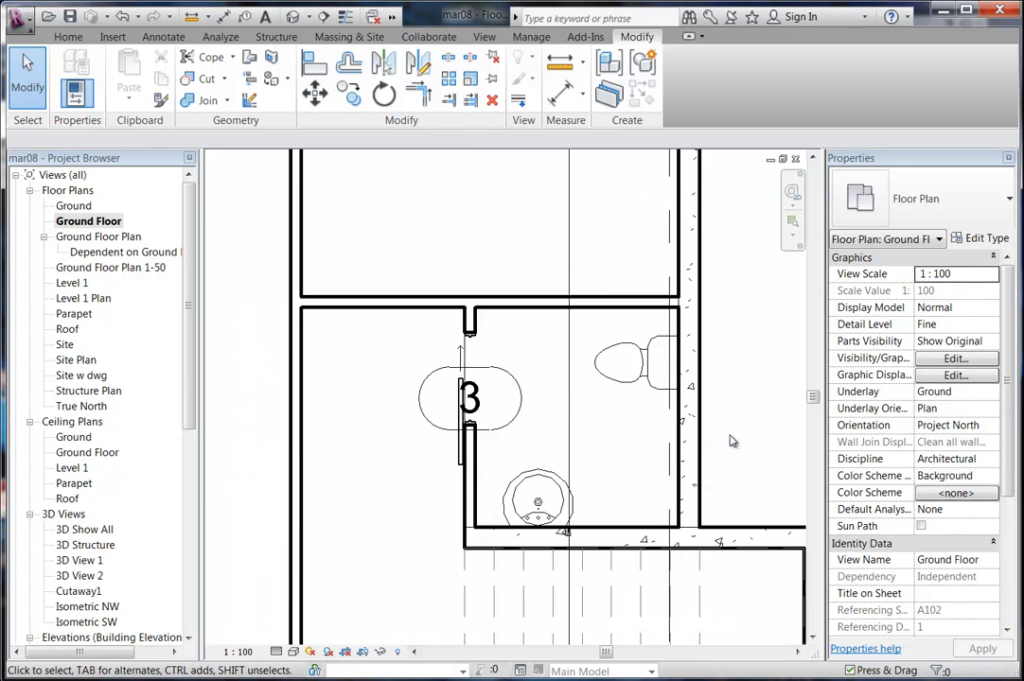
scroll(704, 454, "up", 1)
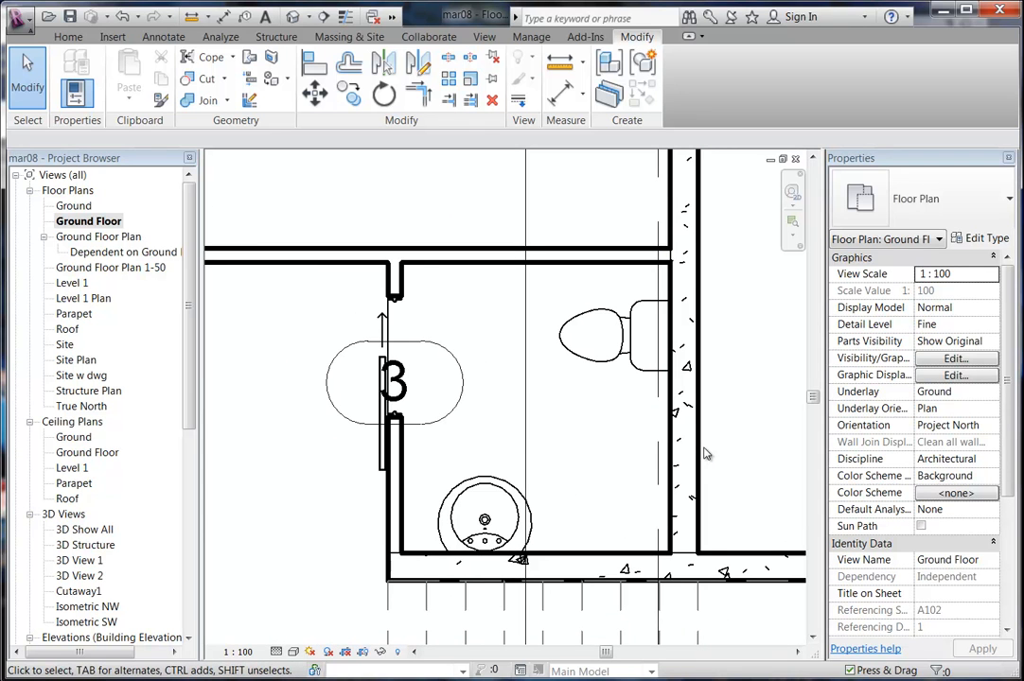
middle_click_drag(704, 454, 689, 442)
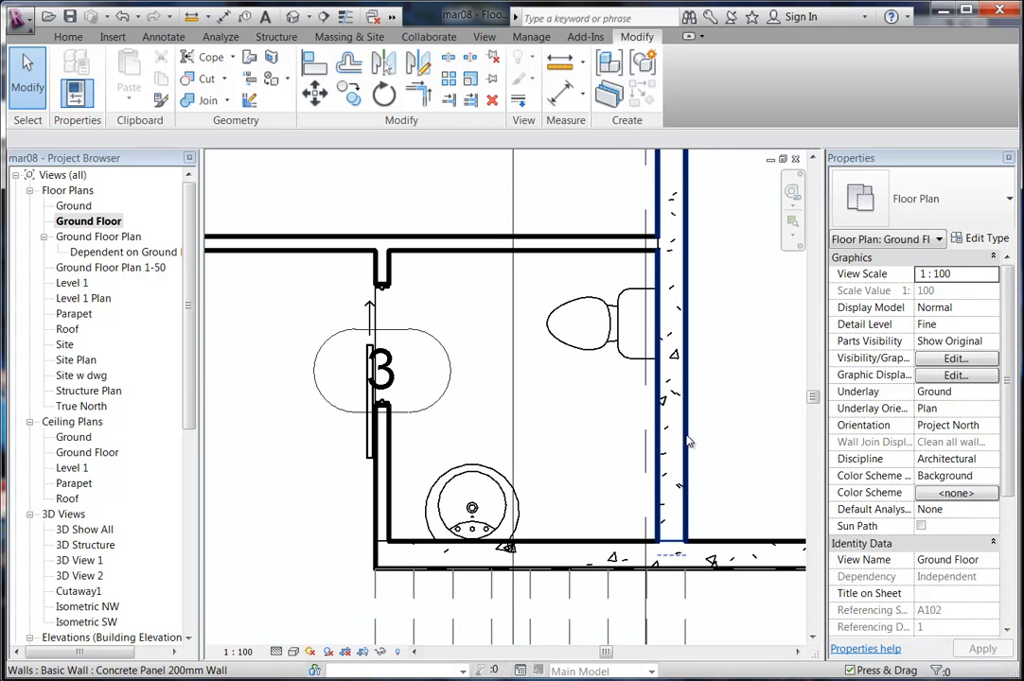
key("Tab")
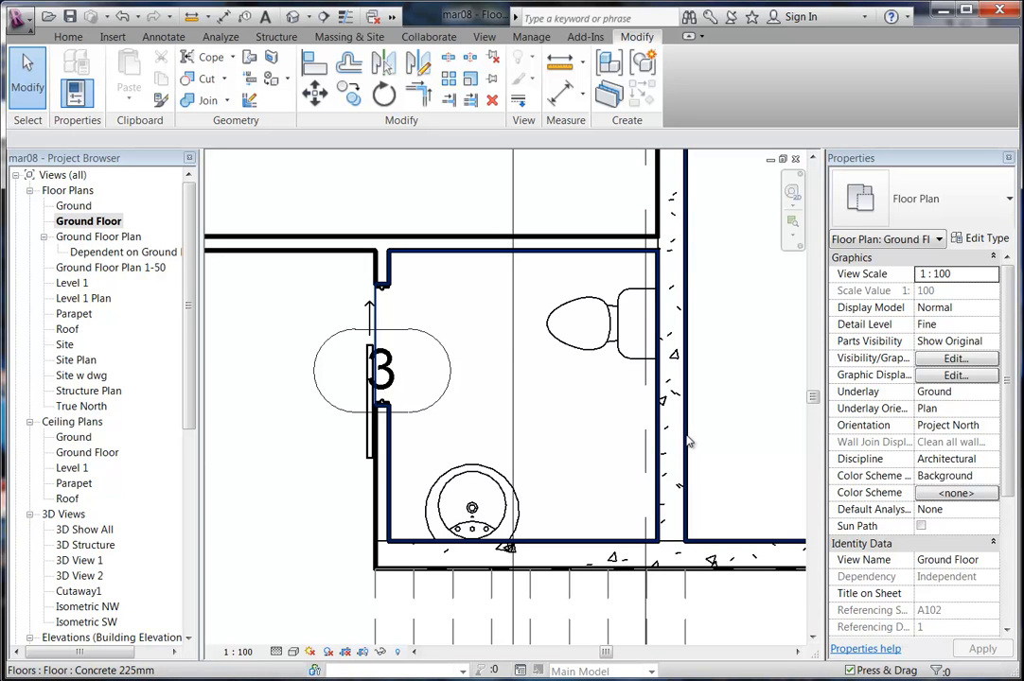
Select the Concrete 225mm slab and open its type's layer structure.
left_click(690, 442)
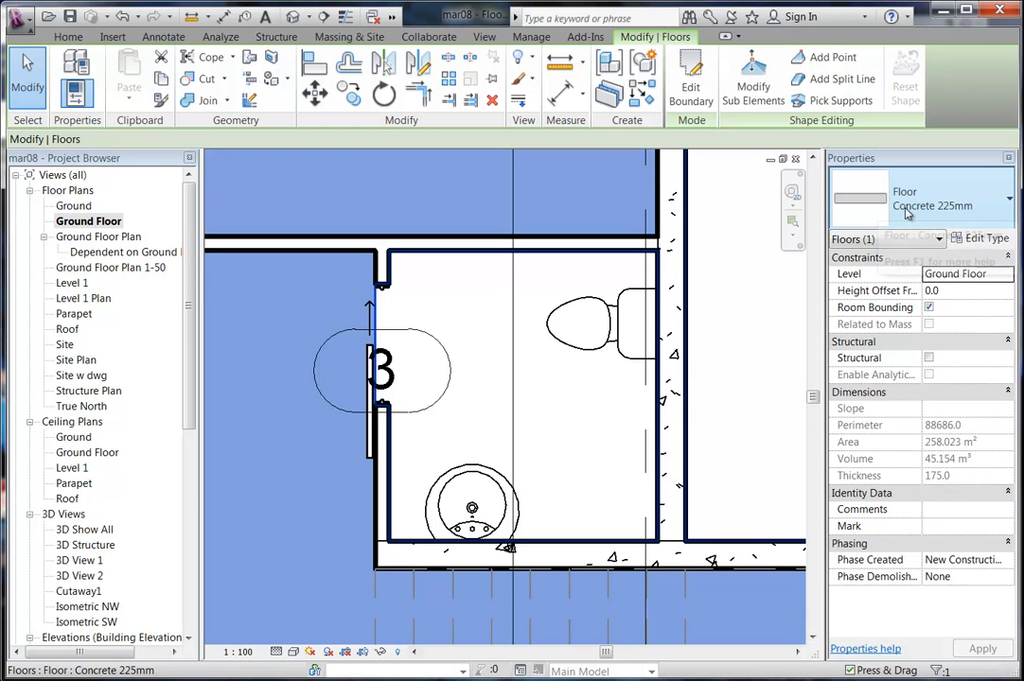
left_click(974, 238)
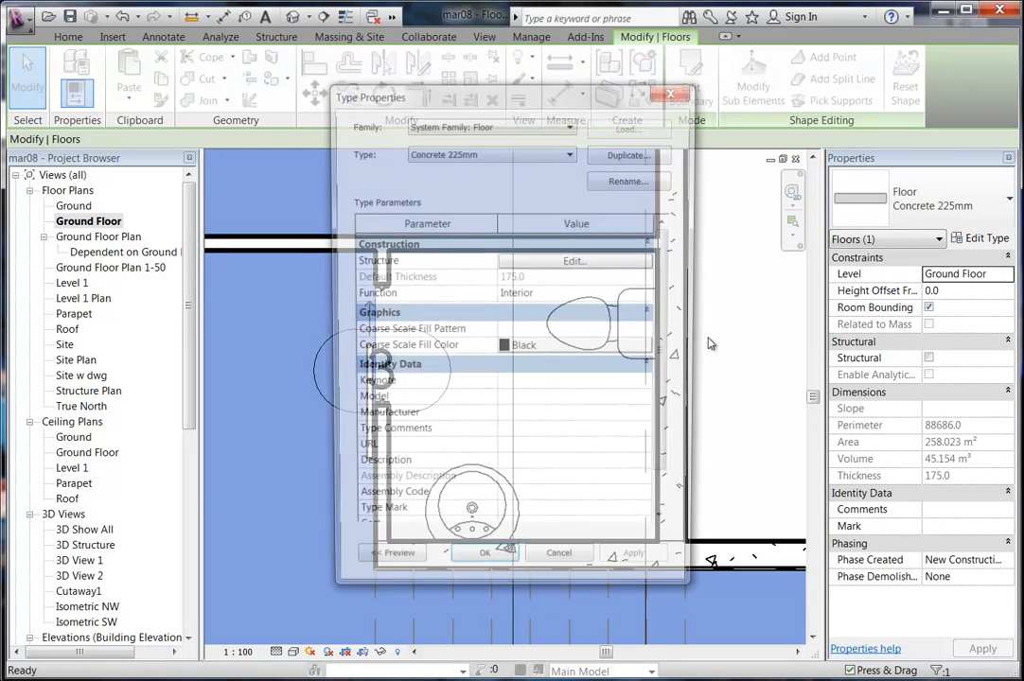
left_click(575, 261)
left_click(496, 270)
left_click_drag(511, 228, 546, 225)
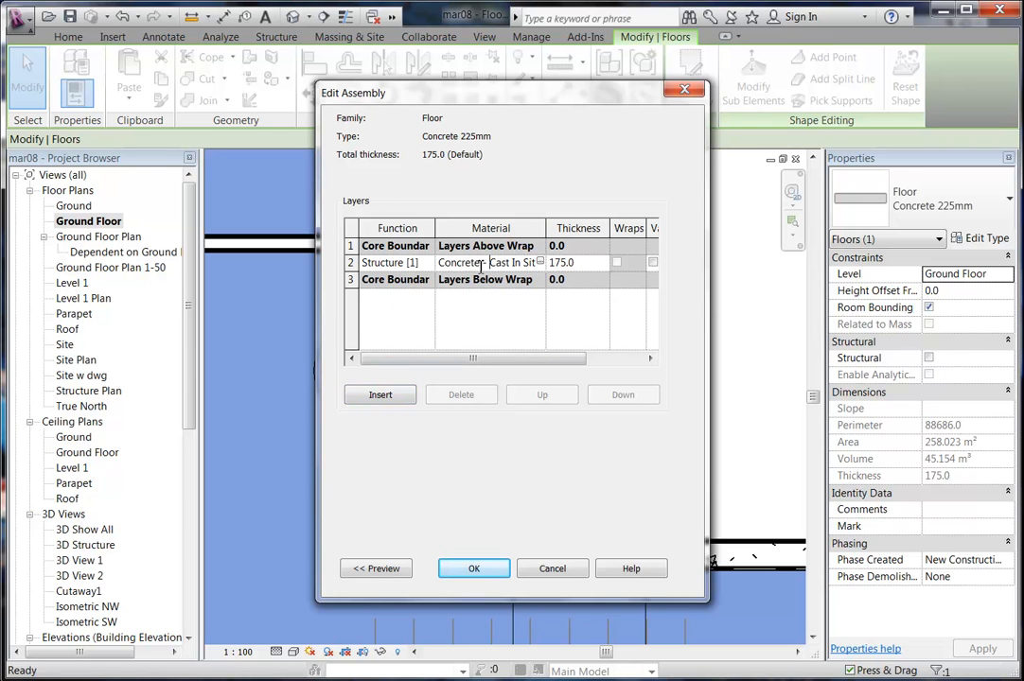
Insert a new Finish 1 [4] layer above the structure layer.
left_click(382, 394)
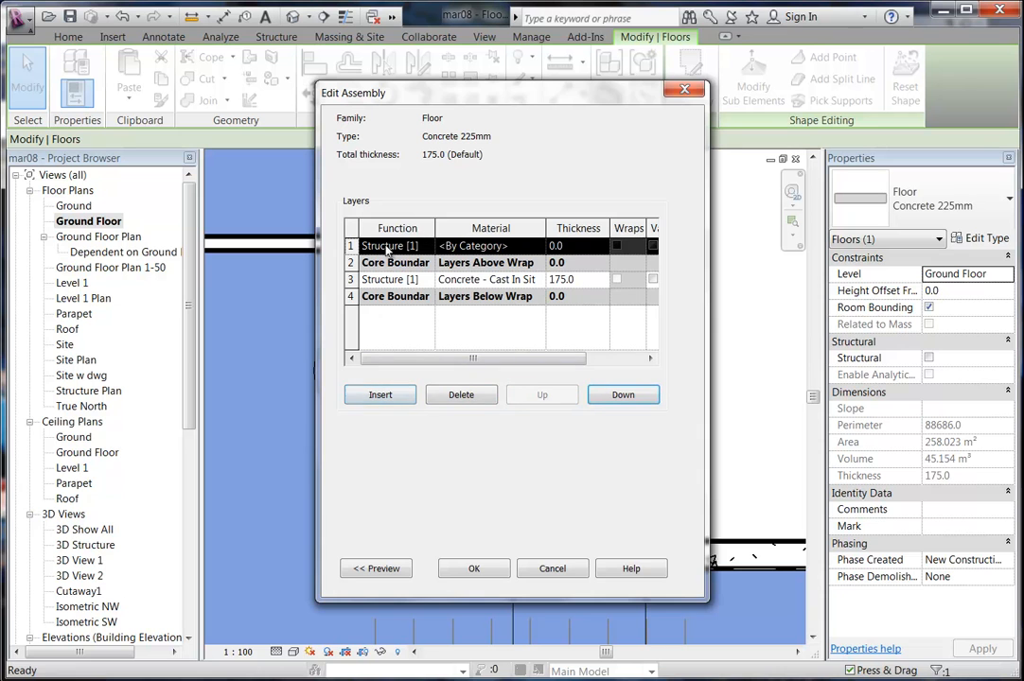
left_click(428, 248)
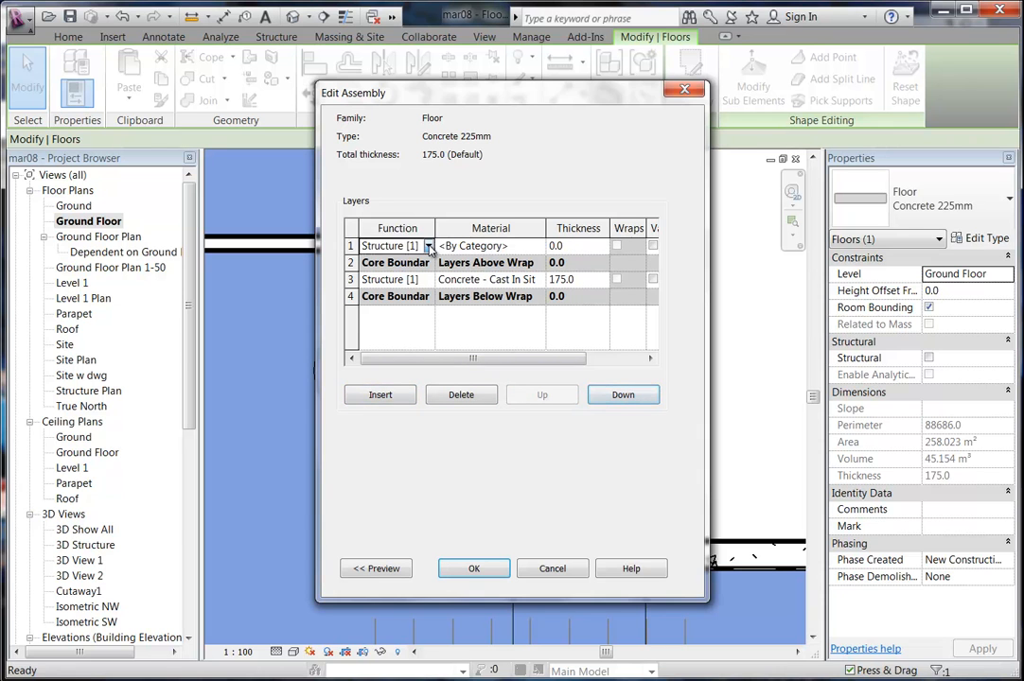
left_click(428, 246)
left_click(408, 305)
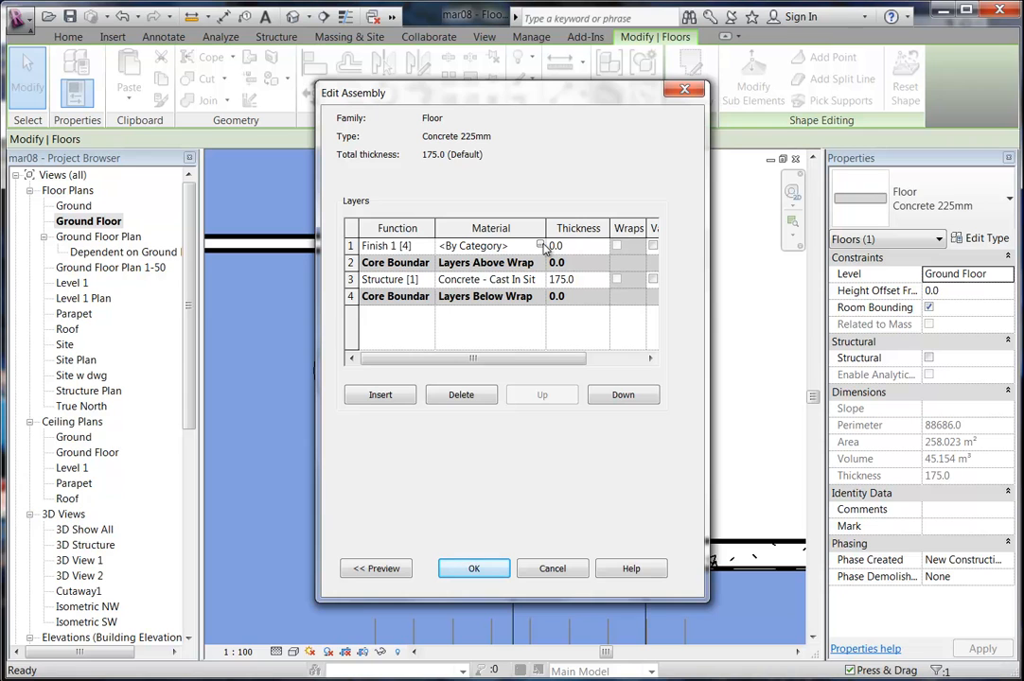
left_click(574, 245)
Set the finish layer thickness to 20 and select Carpet in the material browser.
type("20")
left_click(537, 246)
left_click(537, 246)
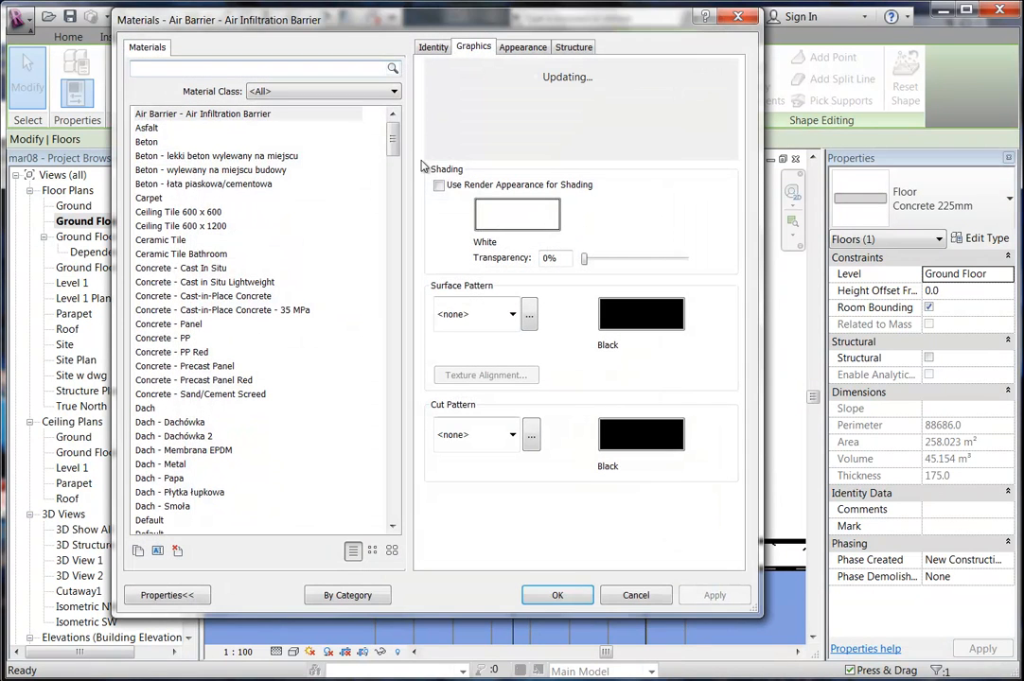
left_click(151, 198)
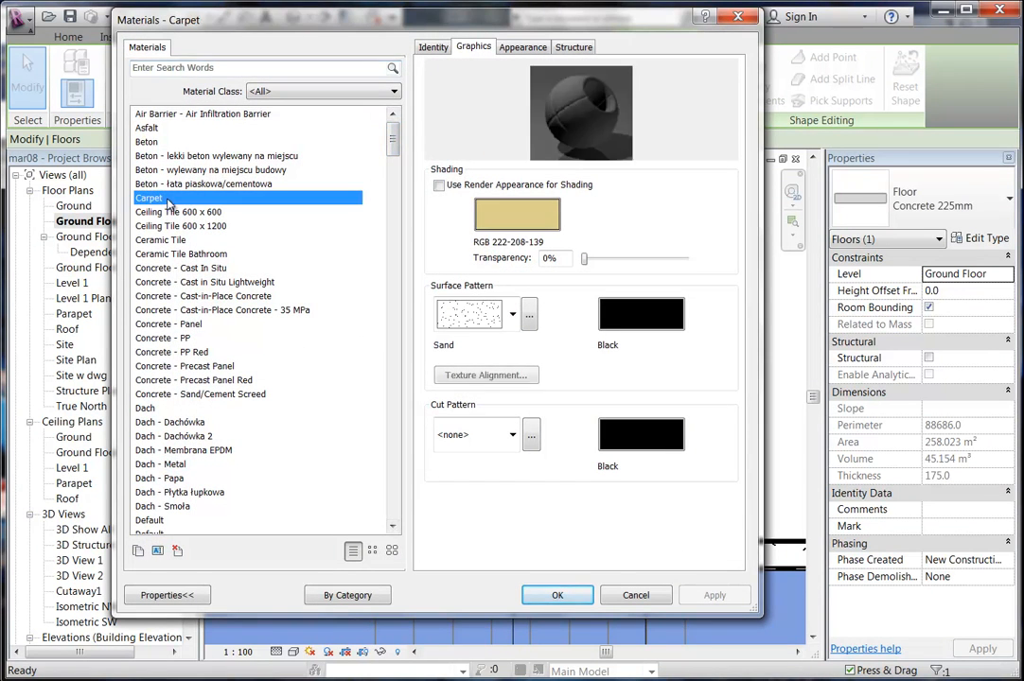
left_click(524, 48)
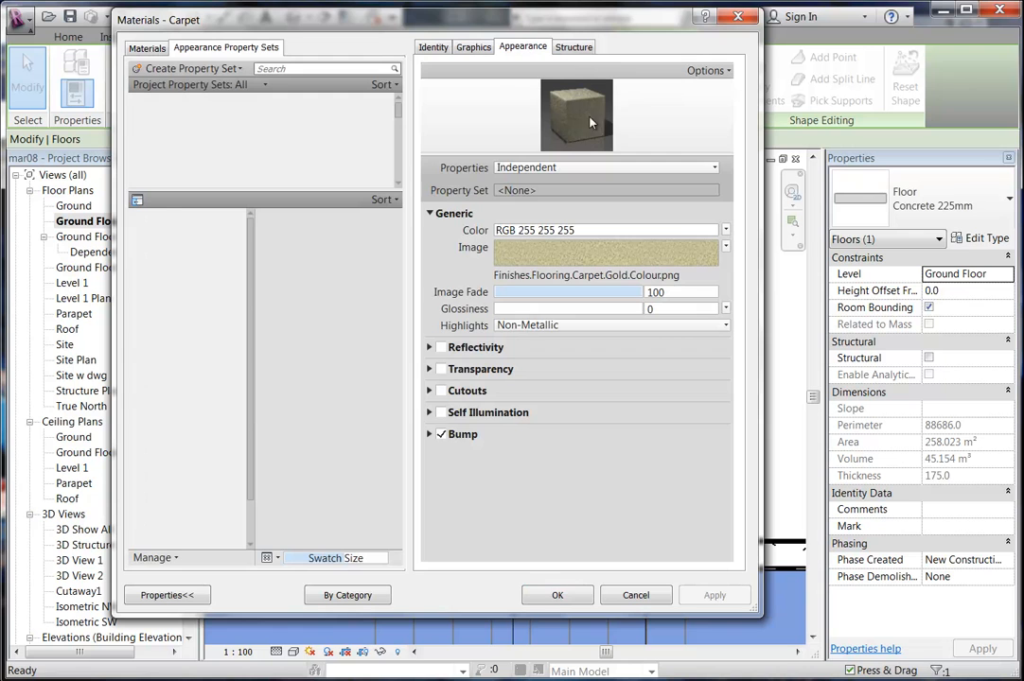
left_click(473, 46)
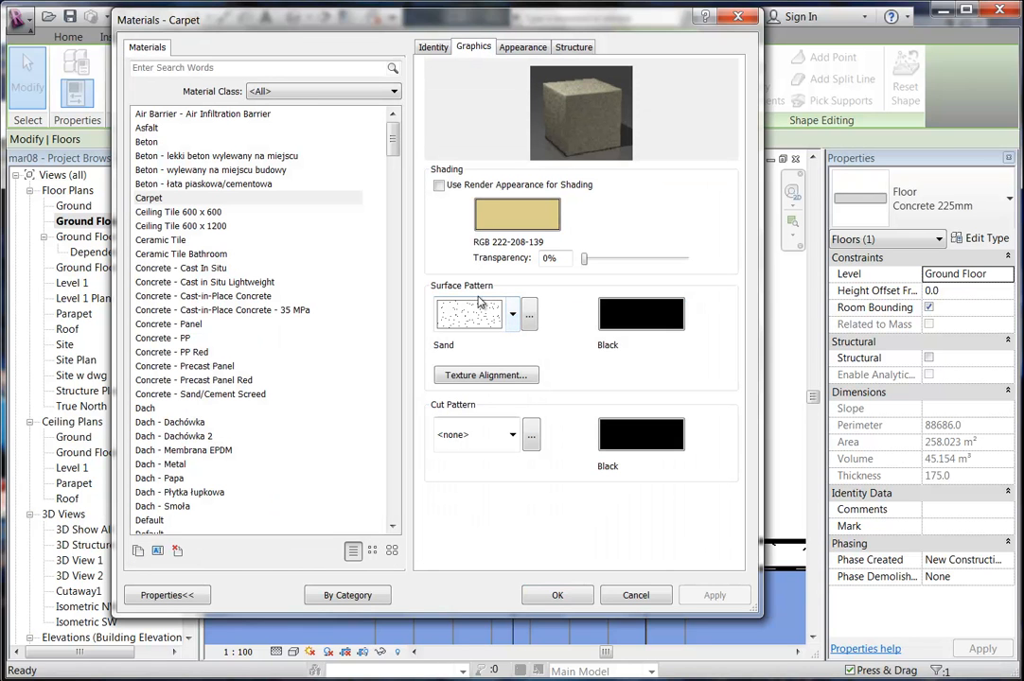
left_click(152, 198)
Duplicate Carpet as 'Carpet Office' with surface pattern <none> and assign it to the layer.
left_click(138, 550)
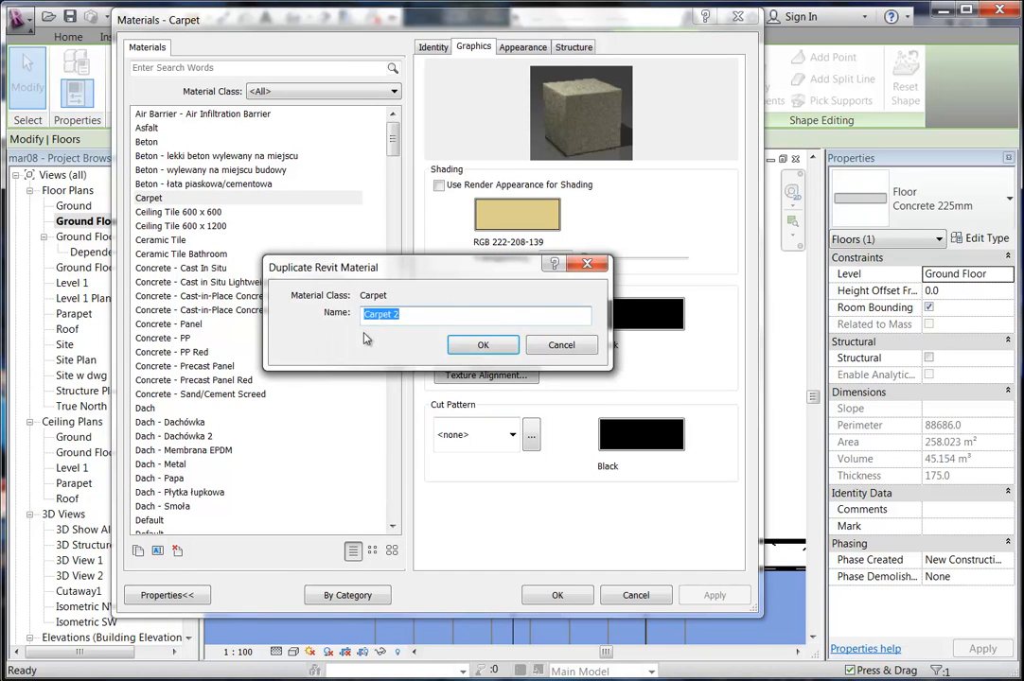
left_click_drag(393, 315, 448, 308)
type("Office")
left_click(481, 345)
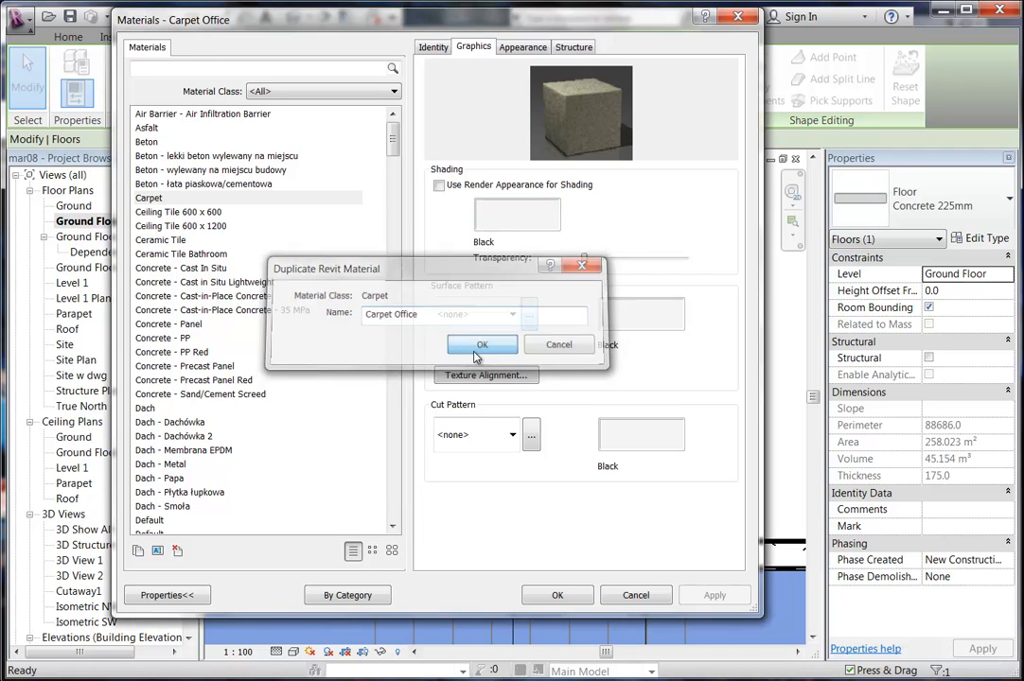
left_click(512, 314)
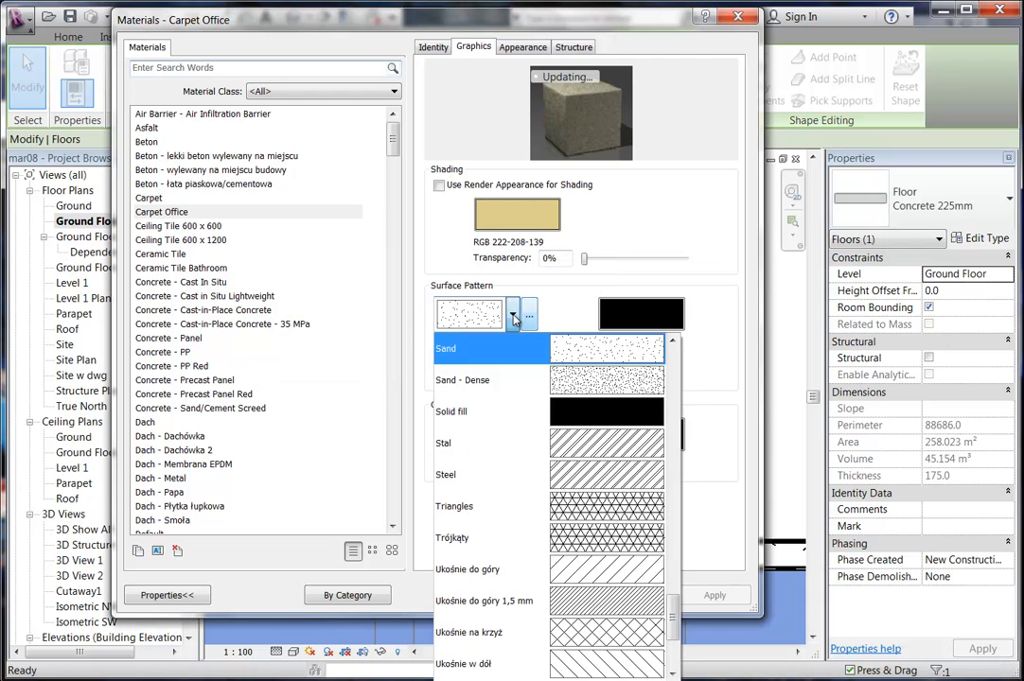
scroll(501, 454, "up", 15)
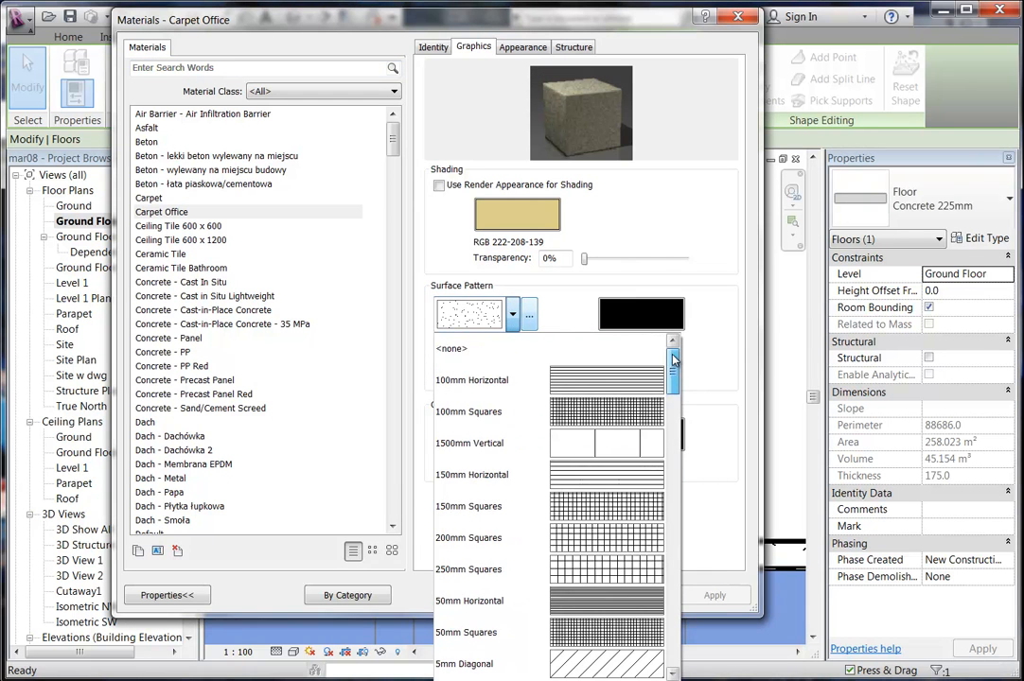
left_click(502, 350)
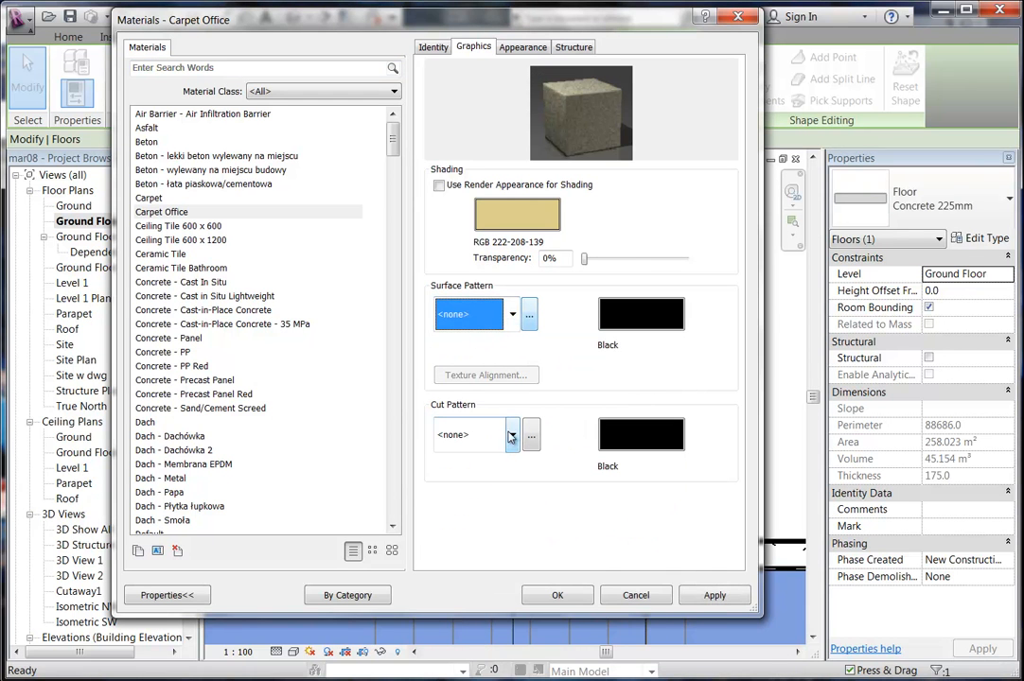
left_click(546, 595)
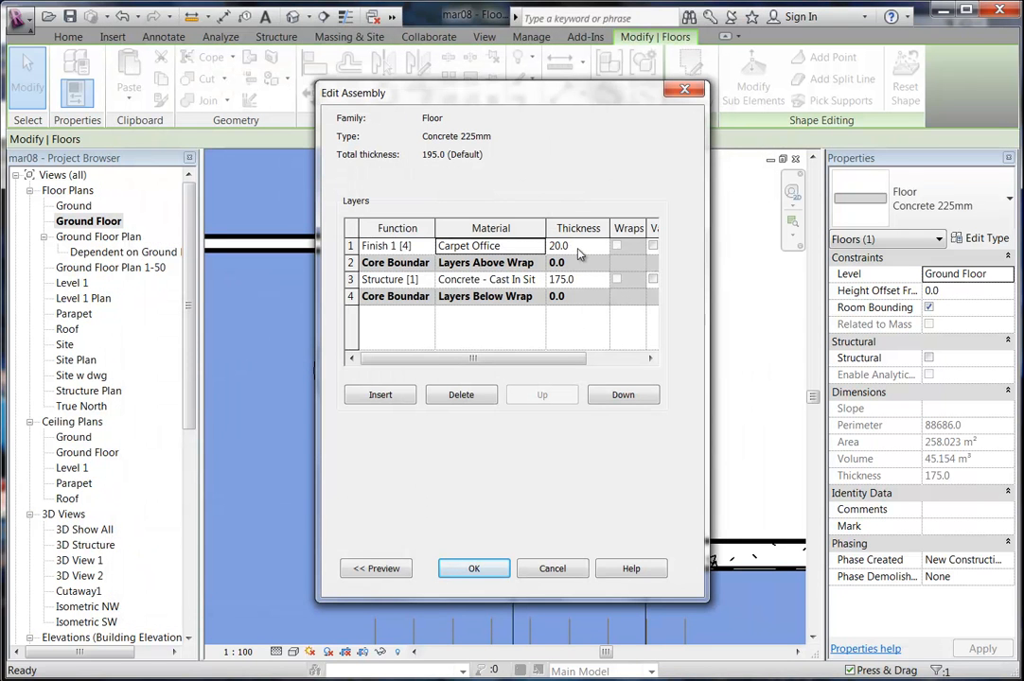
Confirm the assembly and type changes so the slab becomes 195.0 thick.
left_click(483, 571)
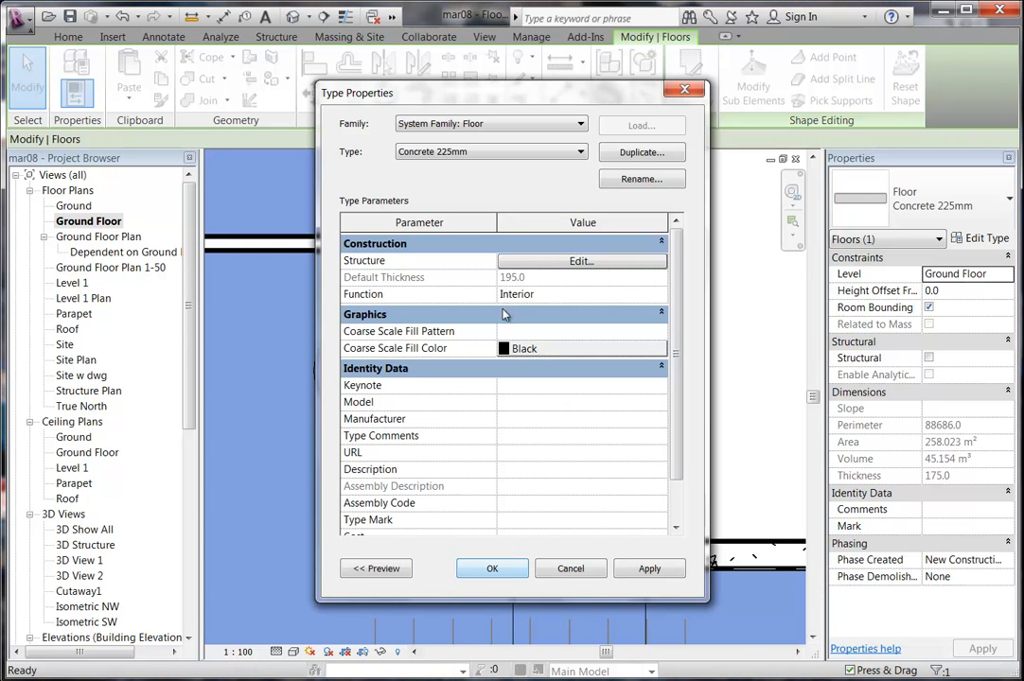
left_click(491, 568)
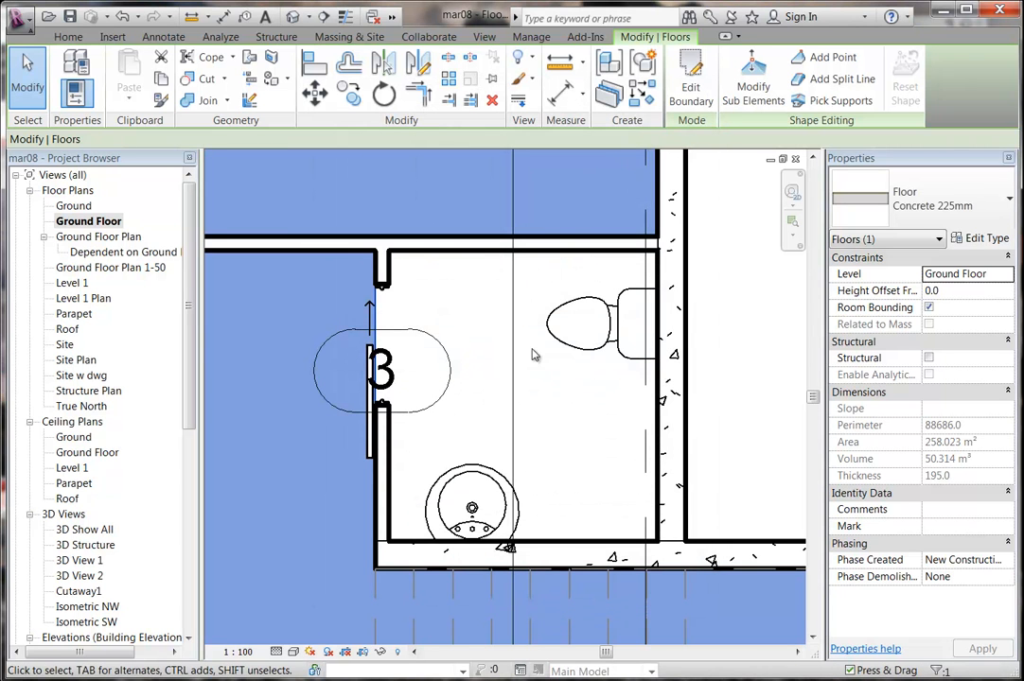
Start a new floor and trace the toilet room's wall chain as its boundary.
left_click(464, 410)
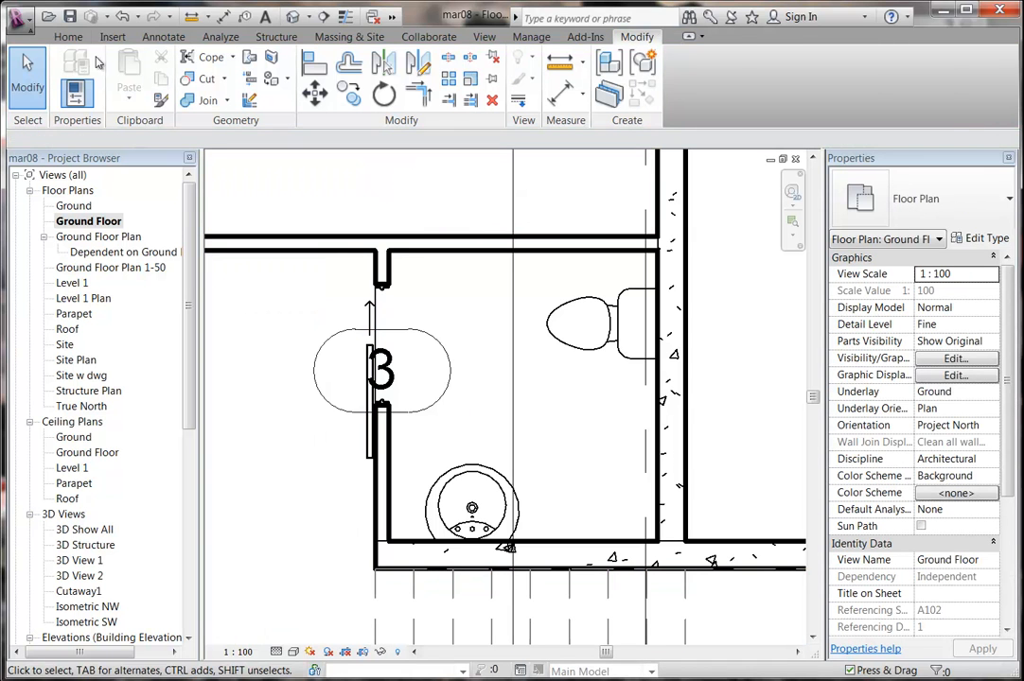
left_click(68, 36)
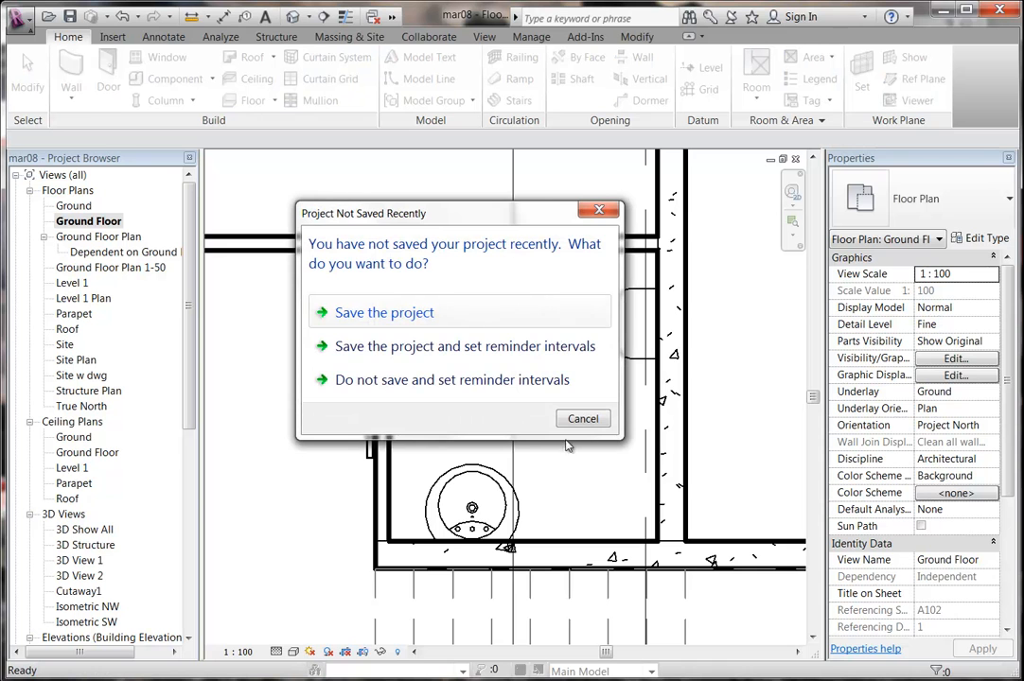
left_click(579, 417)
middle_click_drag(463, 327, 415, 321)
scroll(409, 316, "up", 1)
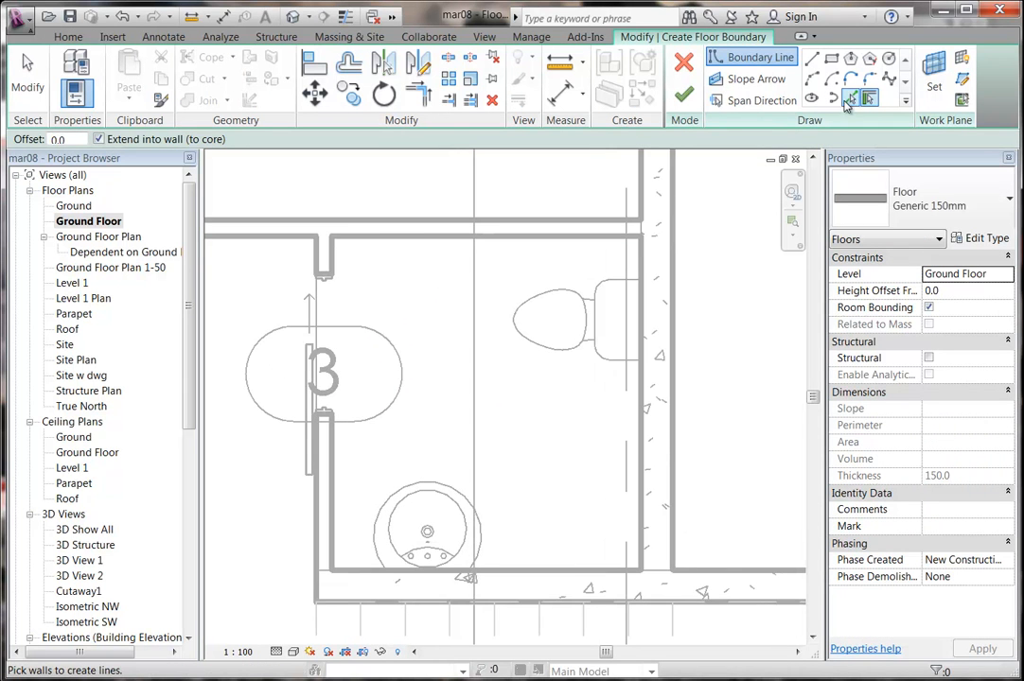
left_click(849, 100)
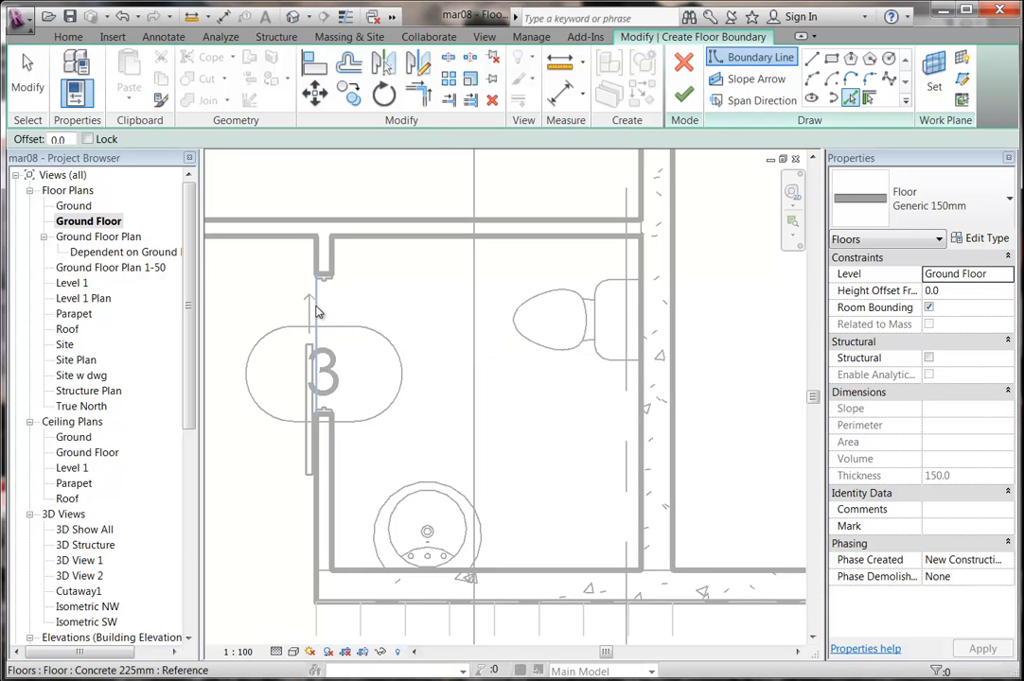
key("Tab")
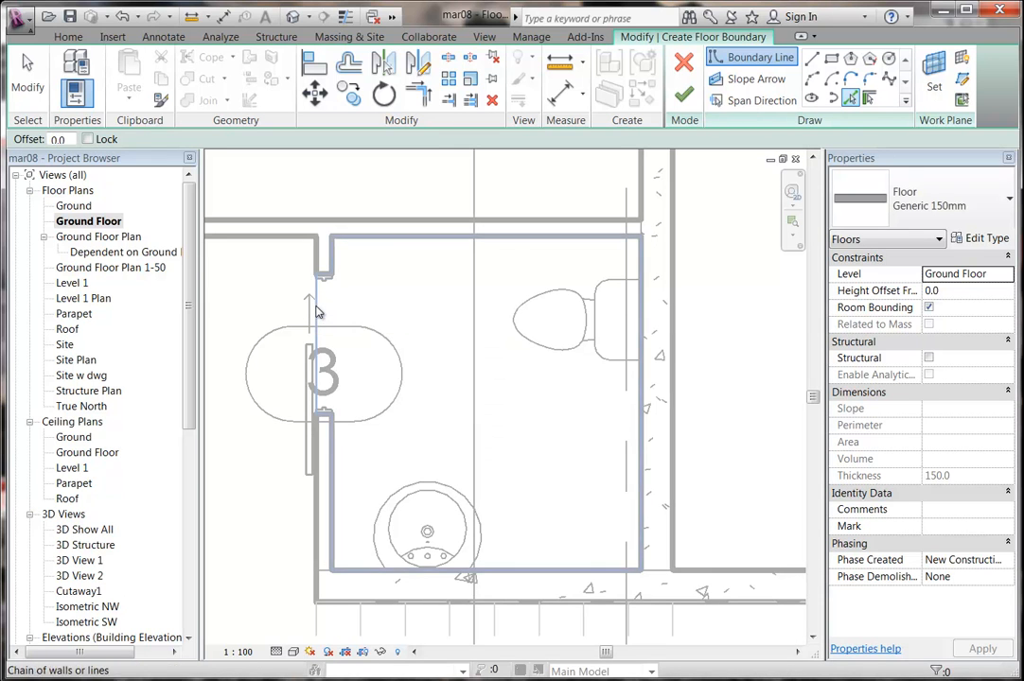
left_click(318, 312)
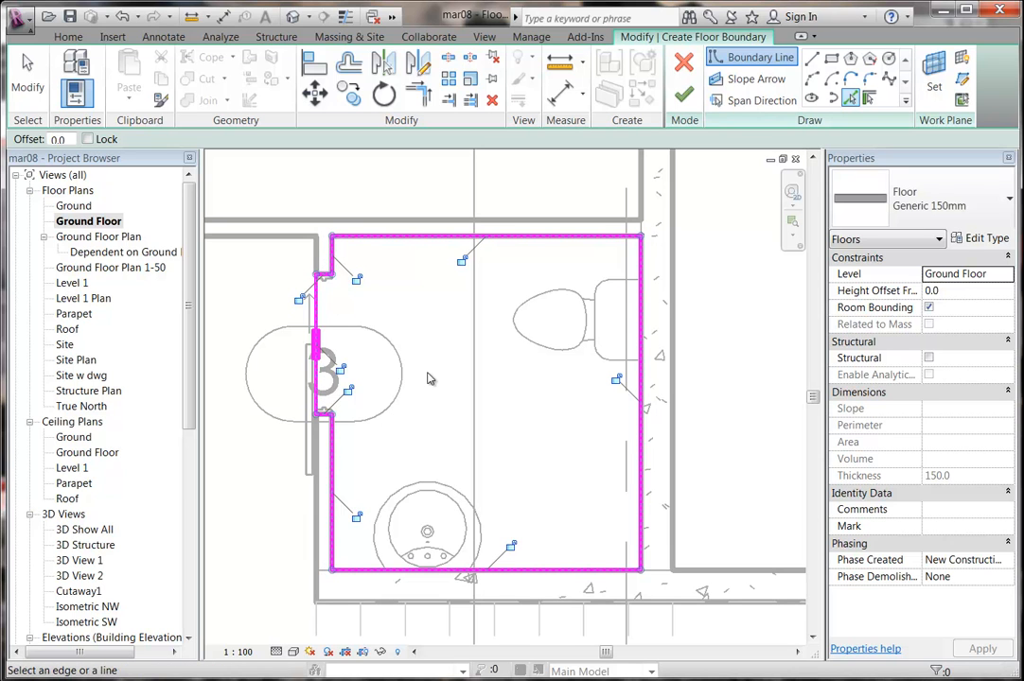
Set the new floor's type to Concrete 225mm and view its type properties.
left_click(960, 207)
scroll(925, 384, "up", 1)
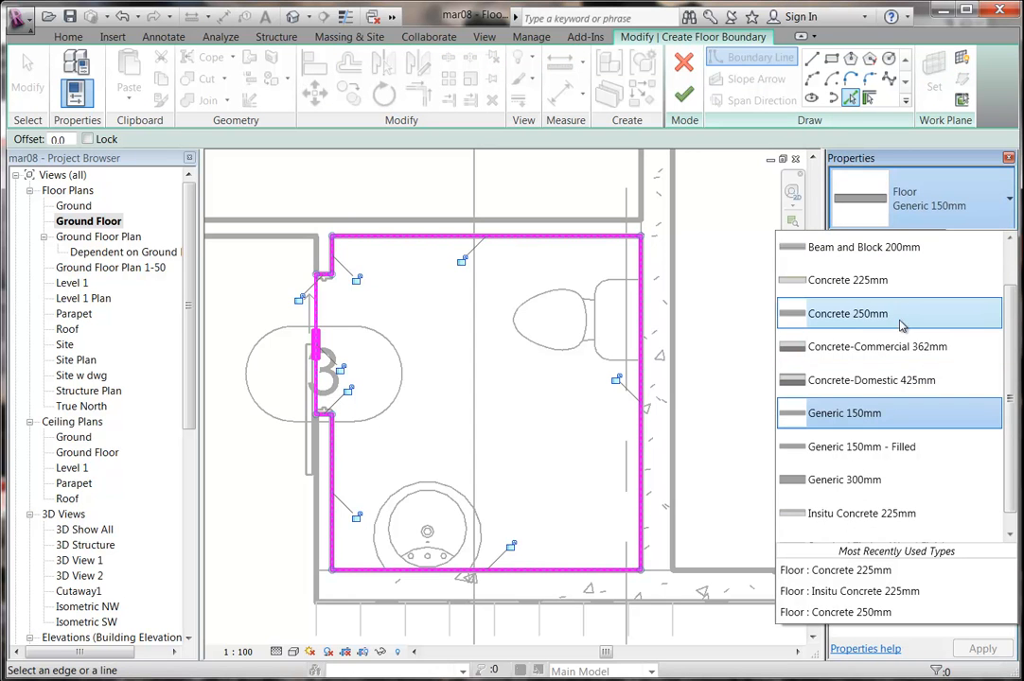
left_click(890, 280)
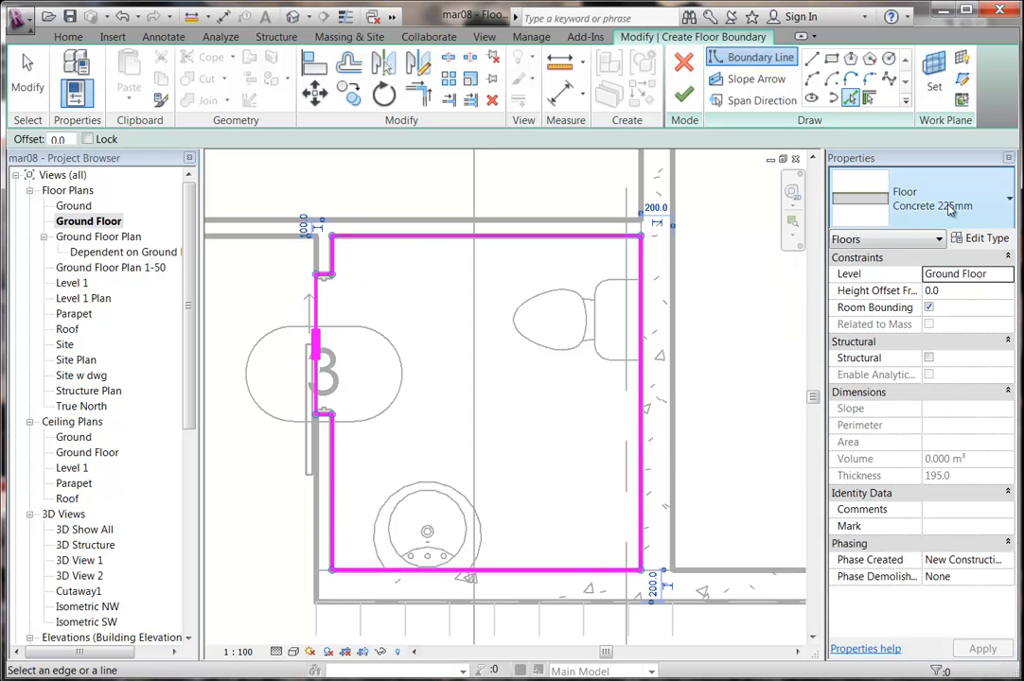
left_click(984, 238)
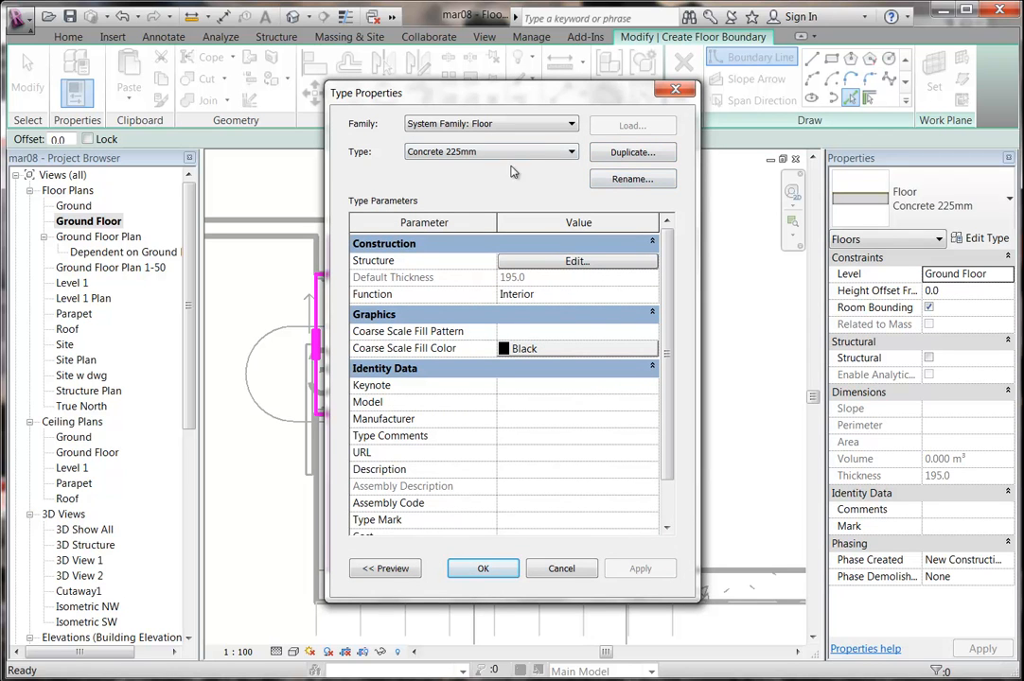
Set the finish layer to 25 and the structure layer to 200 thick.
left_click(558, 263)
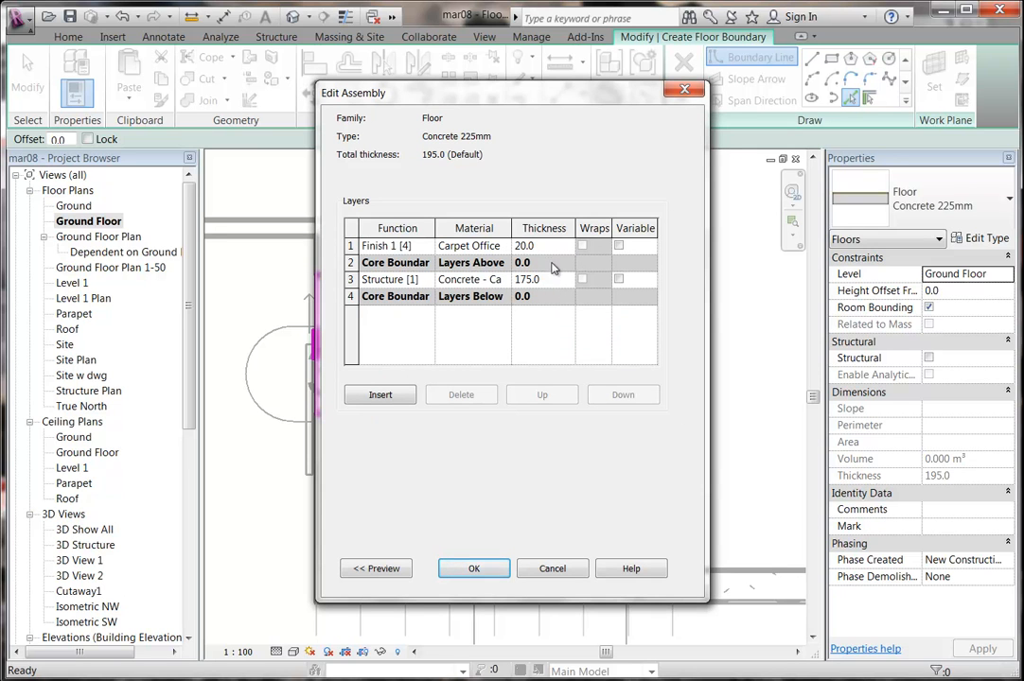
left_click(523, 248)
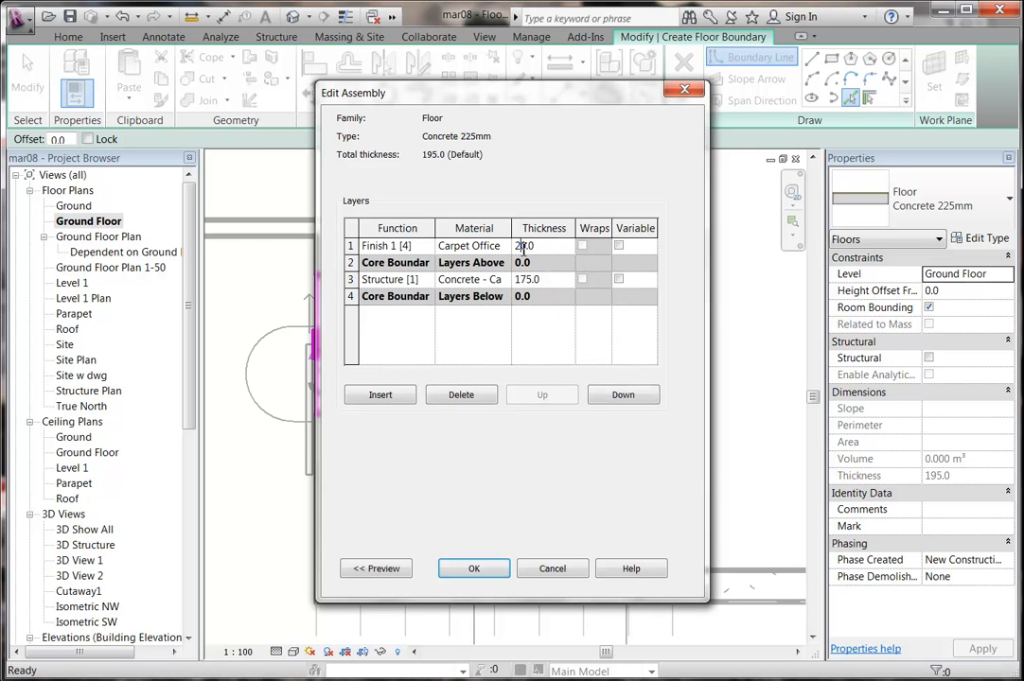
type("5")
left_click(547, 280)
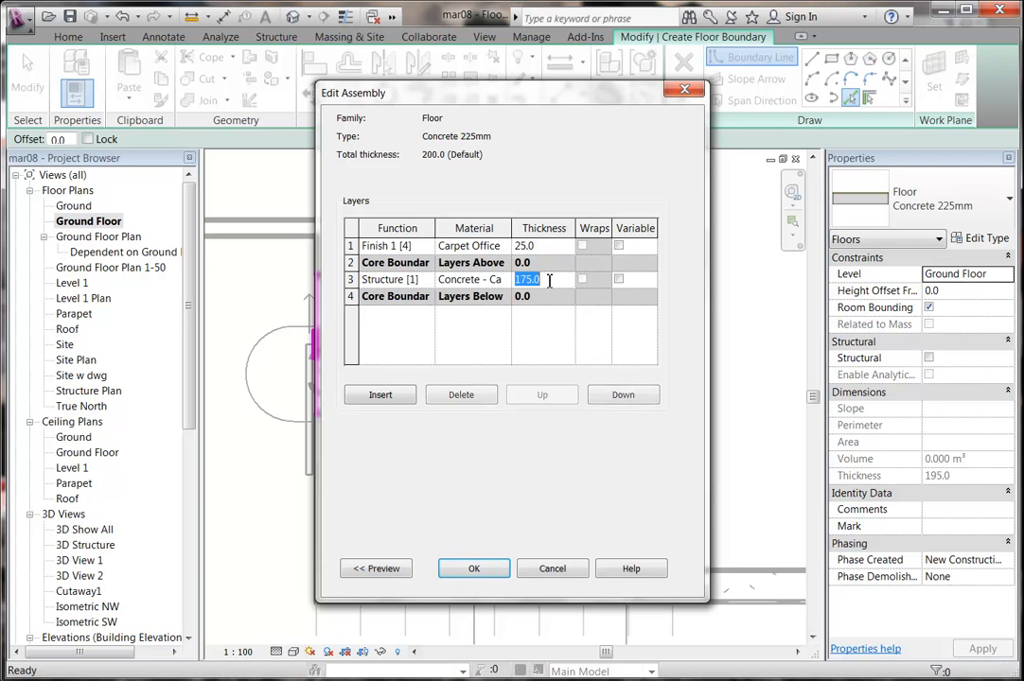
type("200")
left_click(545, 248)
left_click(550, 284)
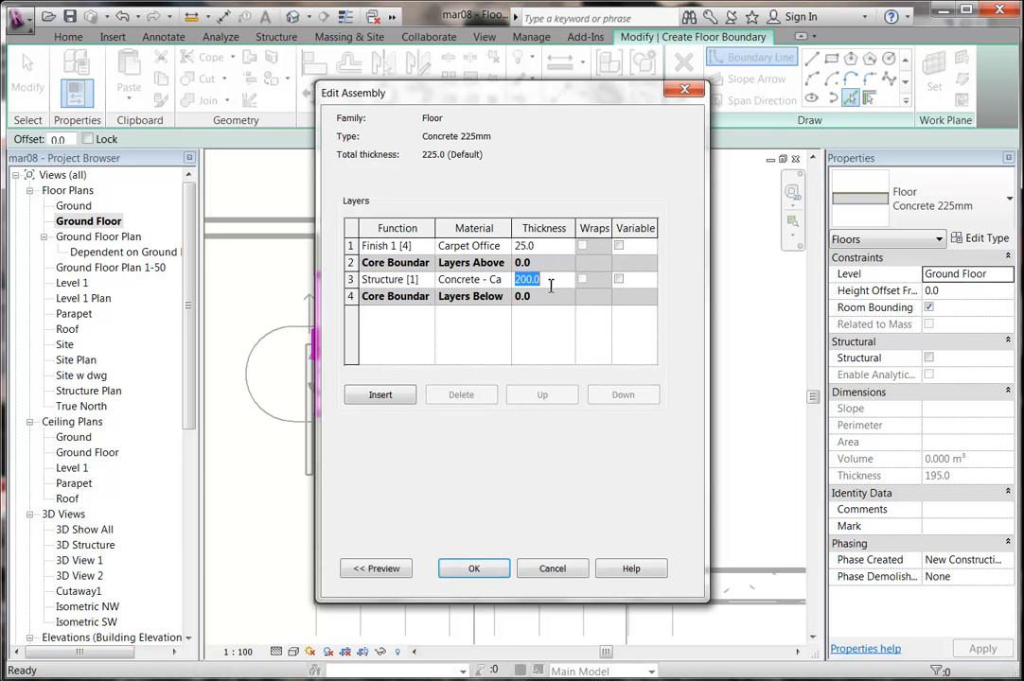
left_click(474, 569)
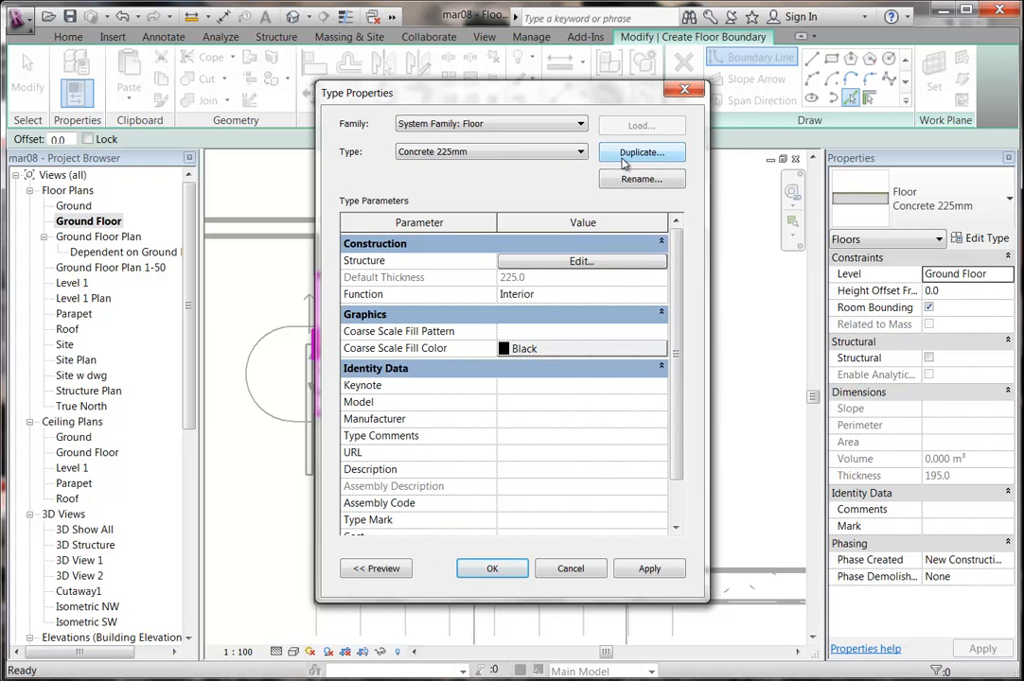
Duplicate the floor type as 'Concrete 225mm Tiled'.
left_click(624, 154)
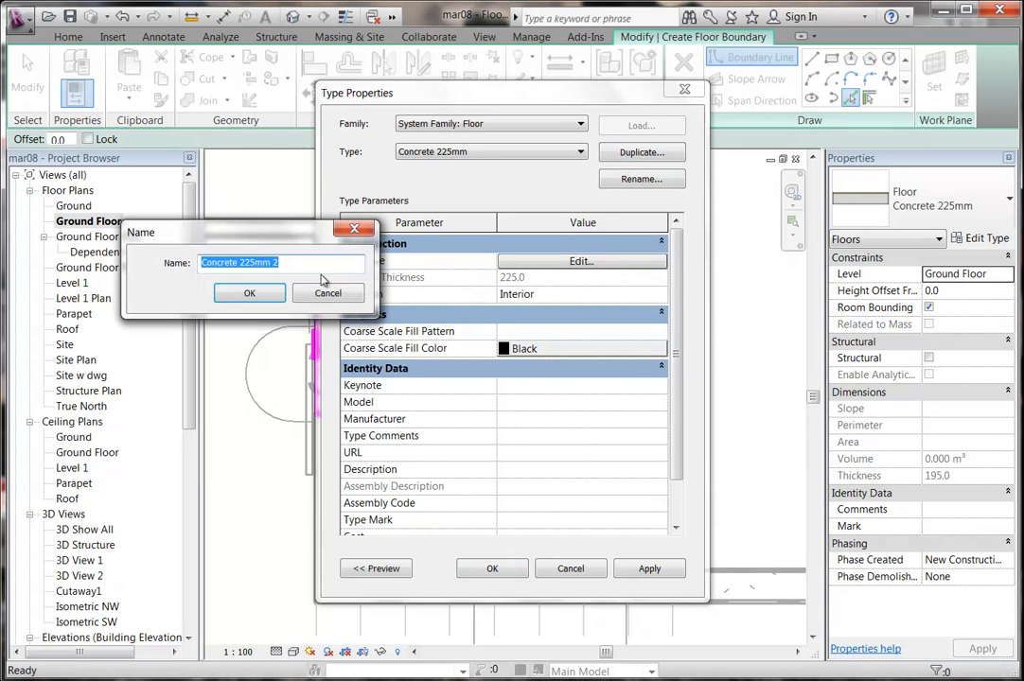
left_click(282, 262)
key("BackSpace")
key("BackSpace")
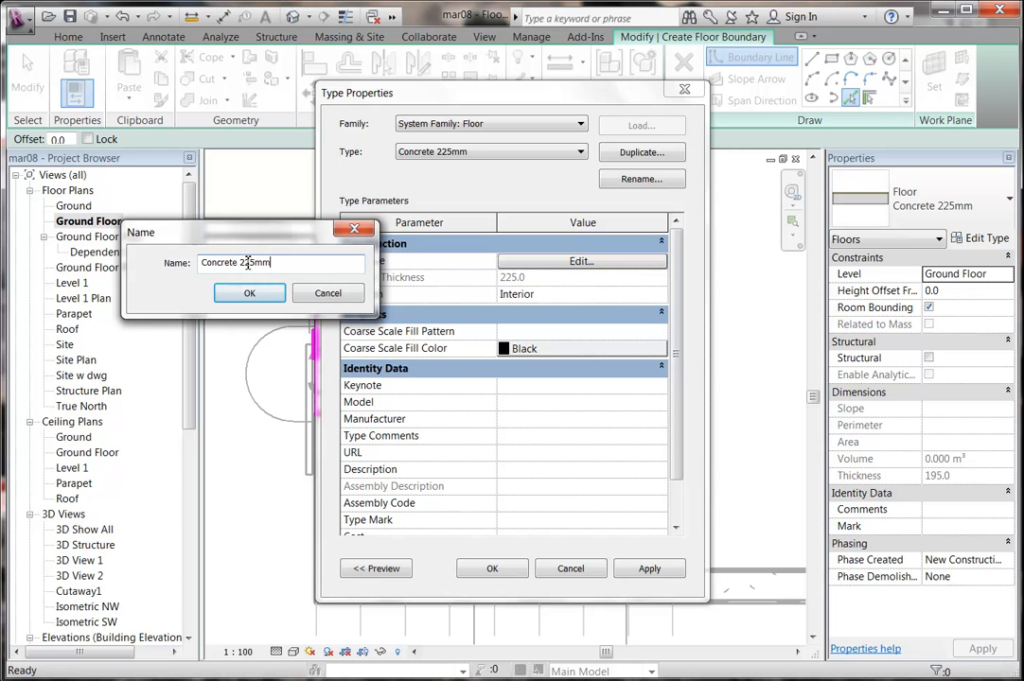
type("Tiled")
left_click(249, 293)
Give the Tiled type's finish layer the Ceramic Tile Bathroom material and apply it.
left_click(581, 262)
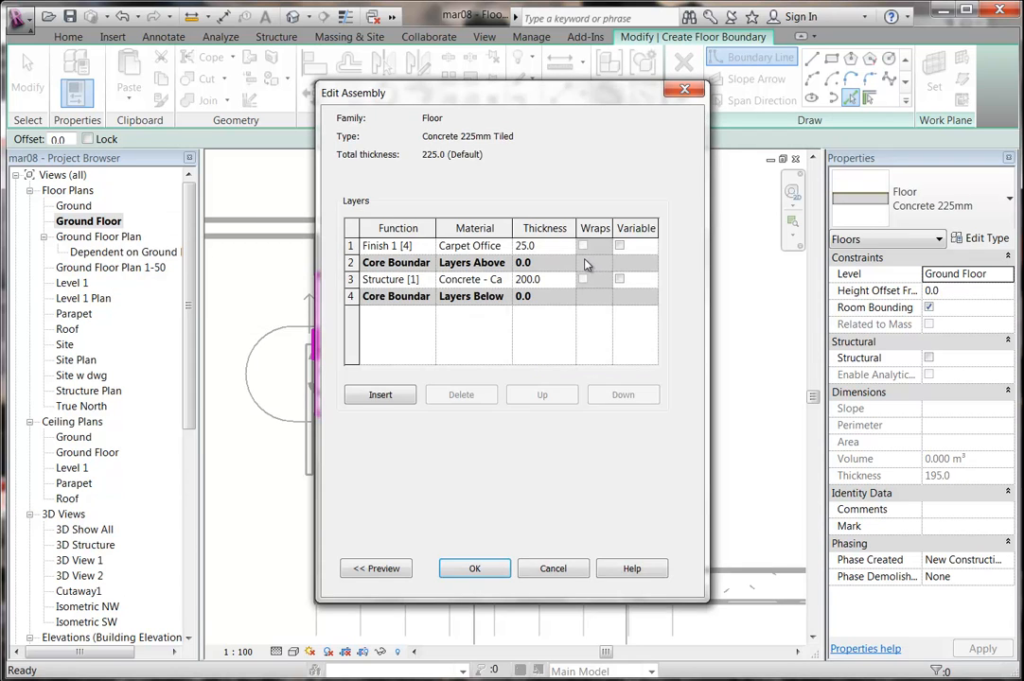
left_click(509, 248)
left_click(509, 248)
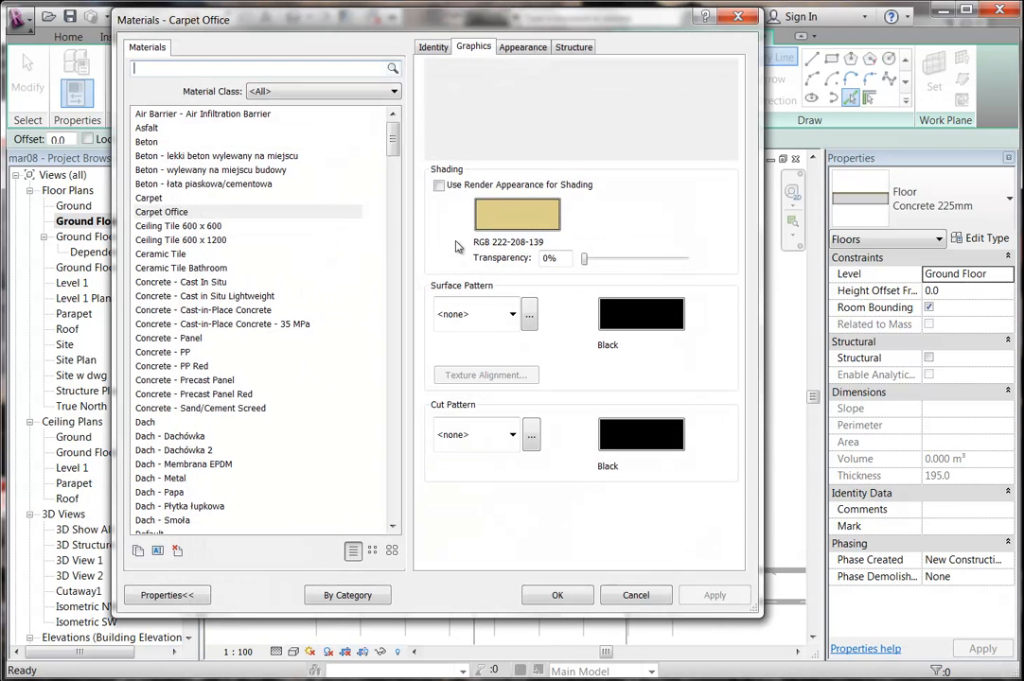
left_click(180, 267)
left_click(558, 595)
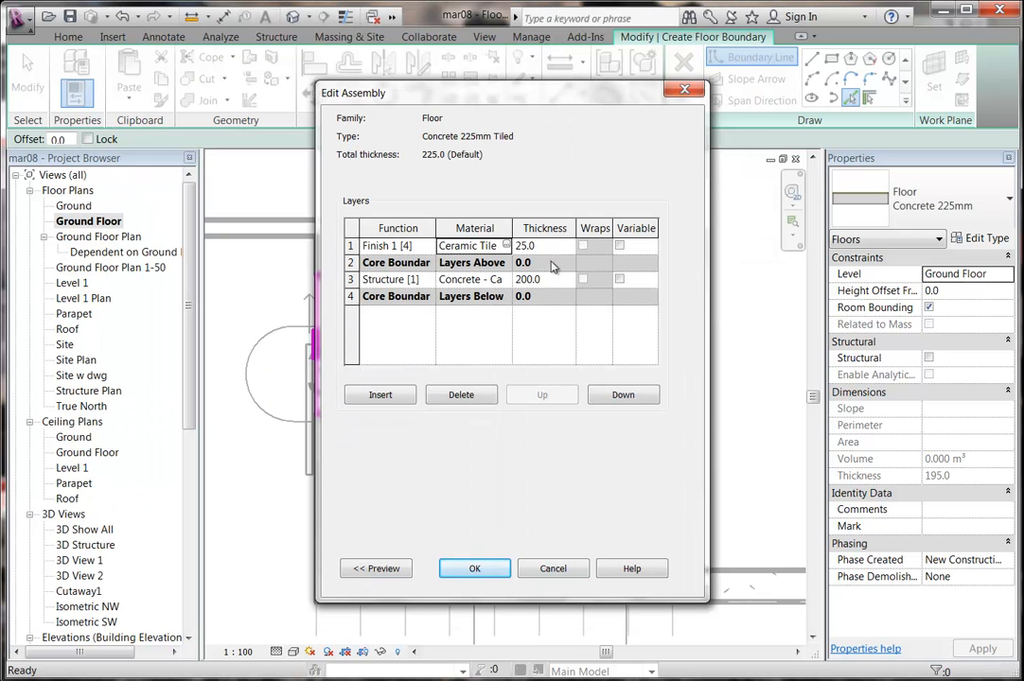
left_click(477, 571)
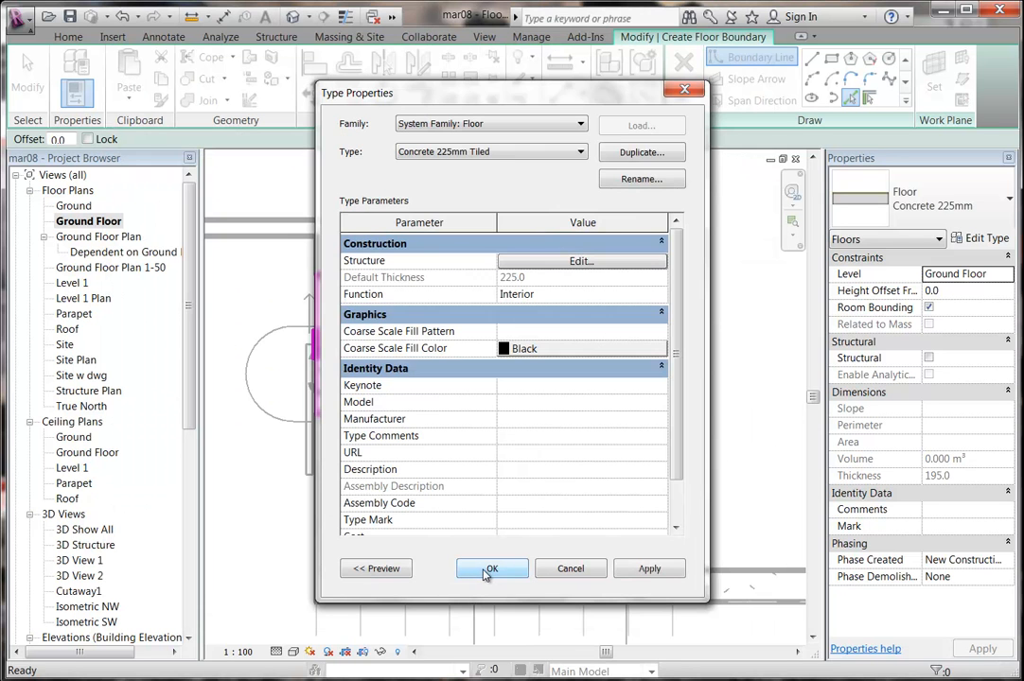
left_click(482, 571)
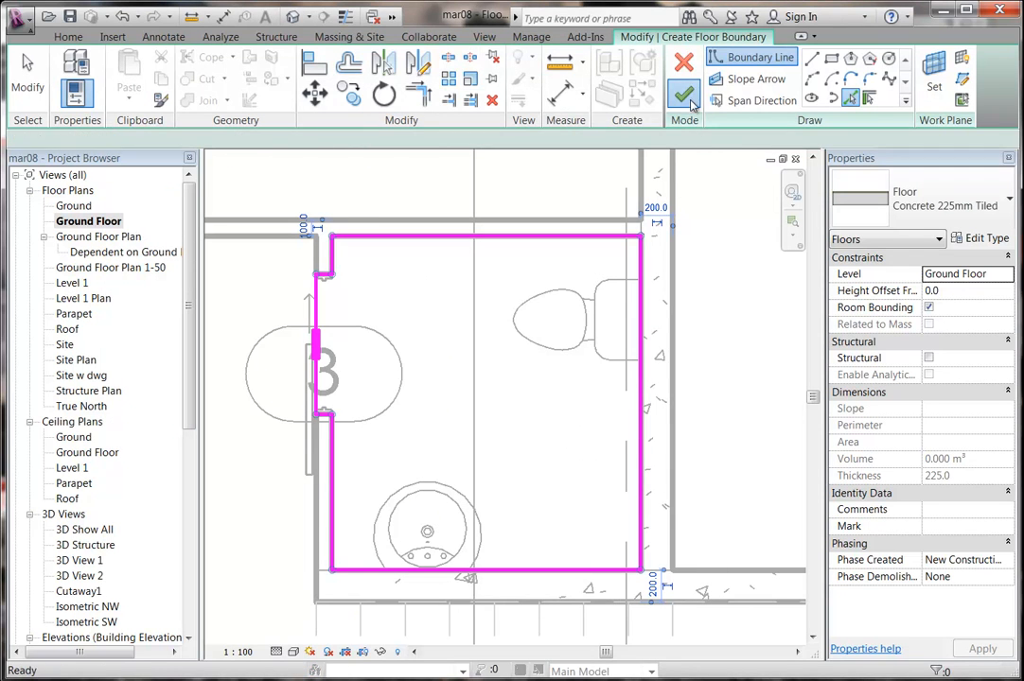
Finish the sketch to create the tiled toilet floor and deselect it.
left_click(687, 98)
left_click(731, 343)
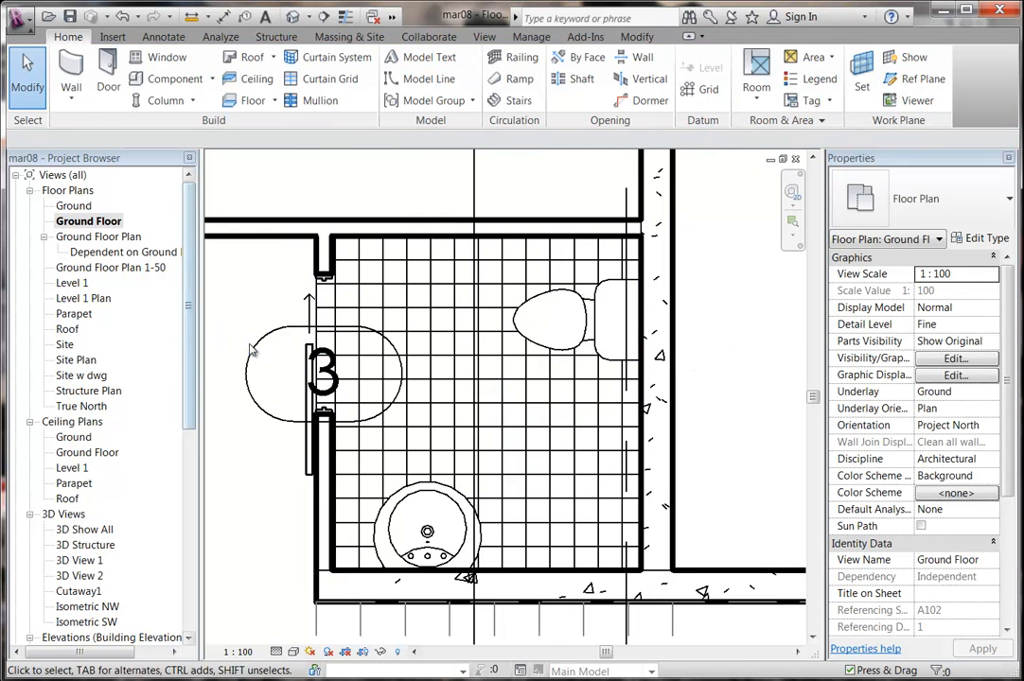
left_click_drag(187, 347, 183, 495)
Open Section 4 and set its detail level to Fine.
double_click(78, 499)
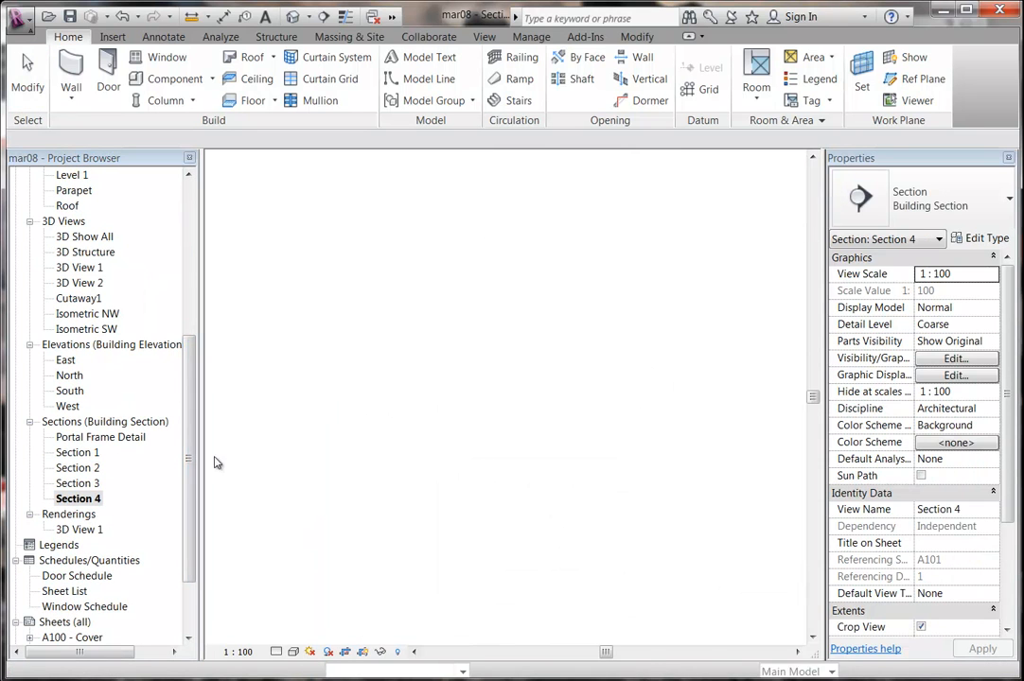
scroll(481, 445, "up", 3)
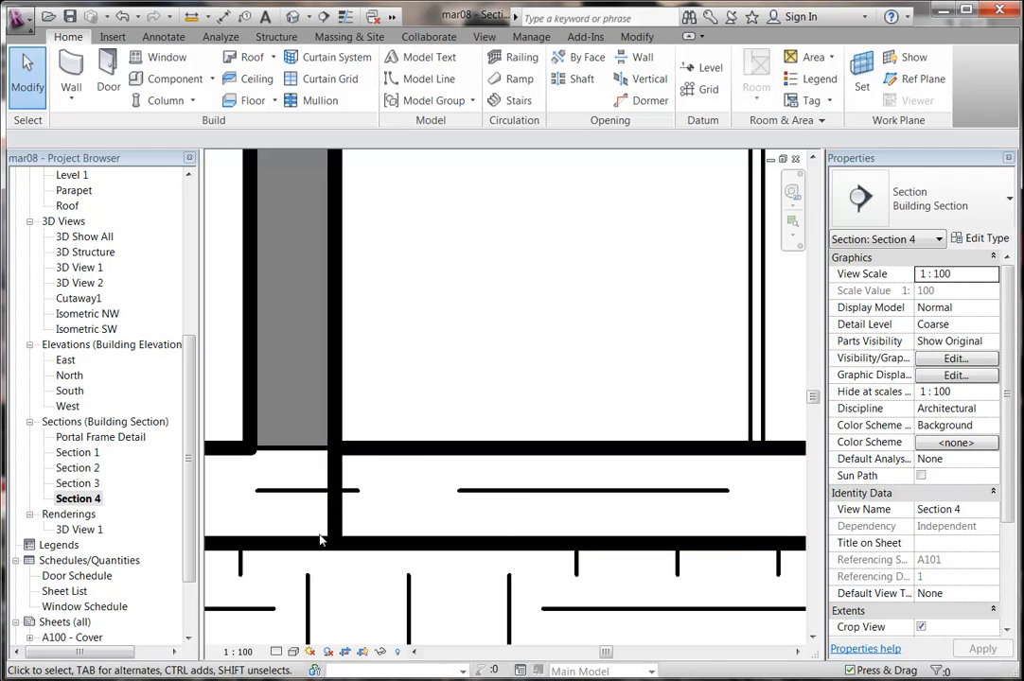
left_click(277, 652)
left_click(297, 633)
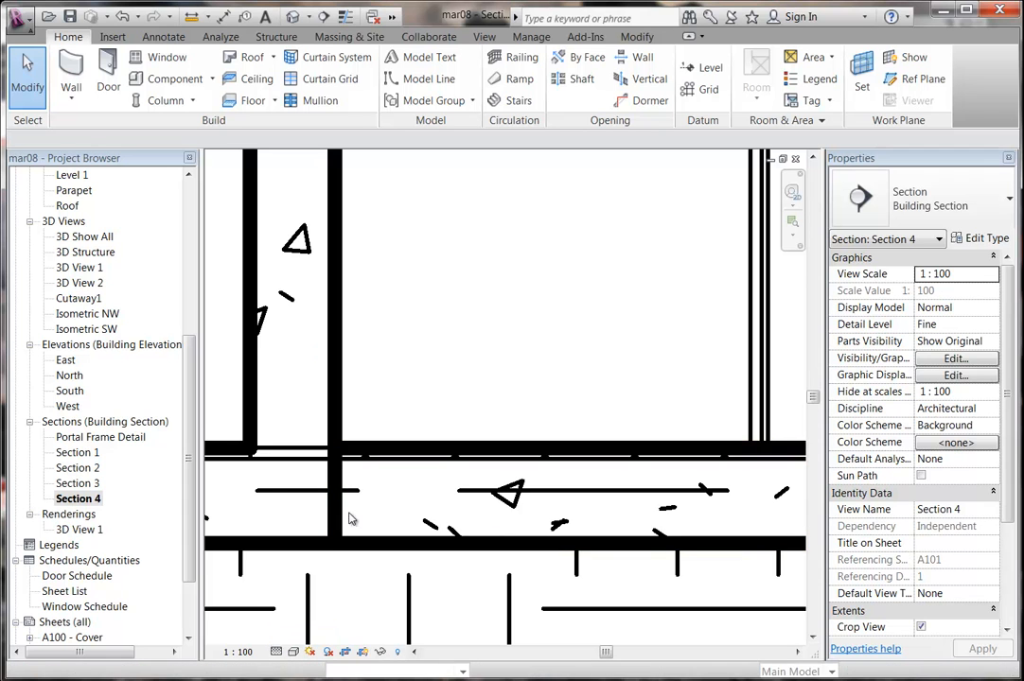
scroll(468, 469, "up", 3)
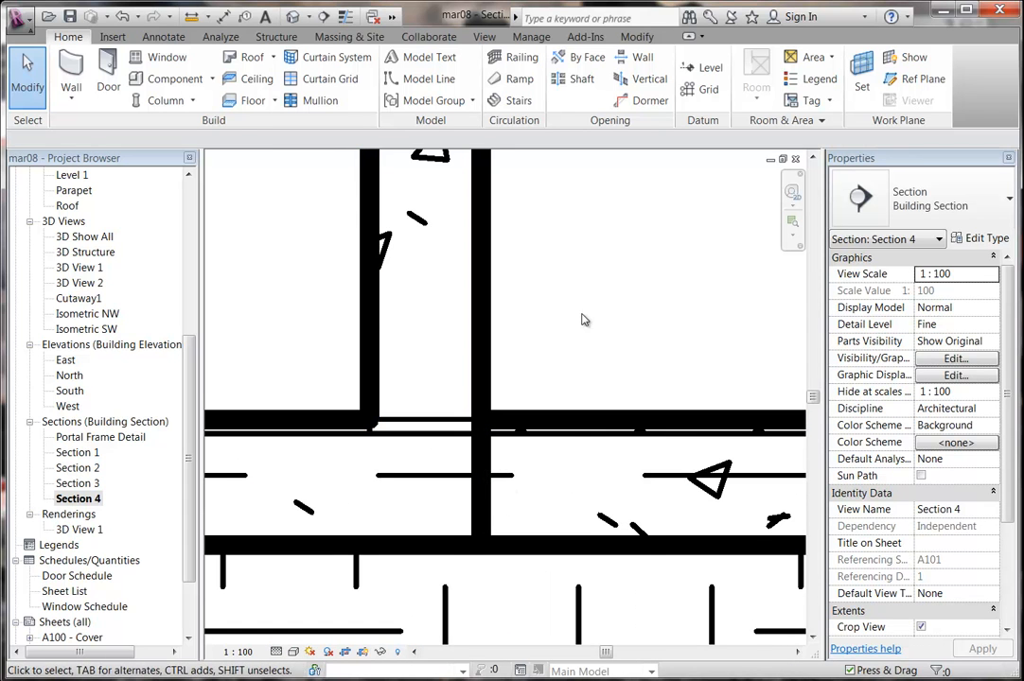
Join the right and left floor slabs under the toilet with Join Geometry.
middle_click_drag(582, 319, 591, 290)
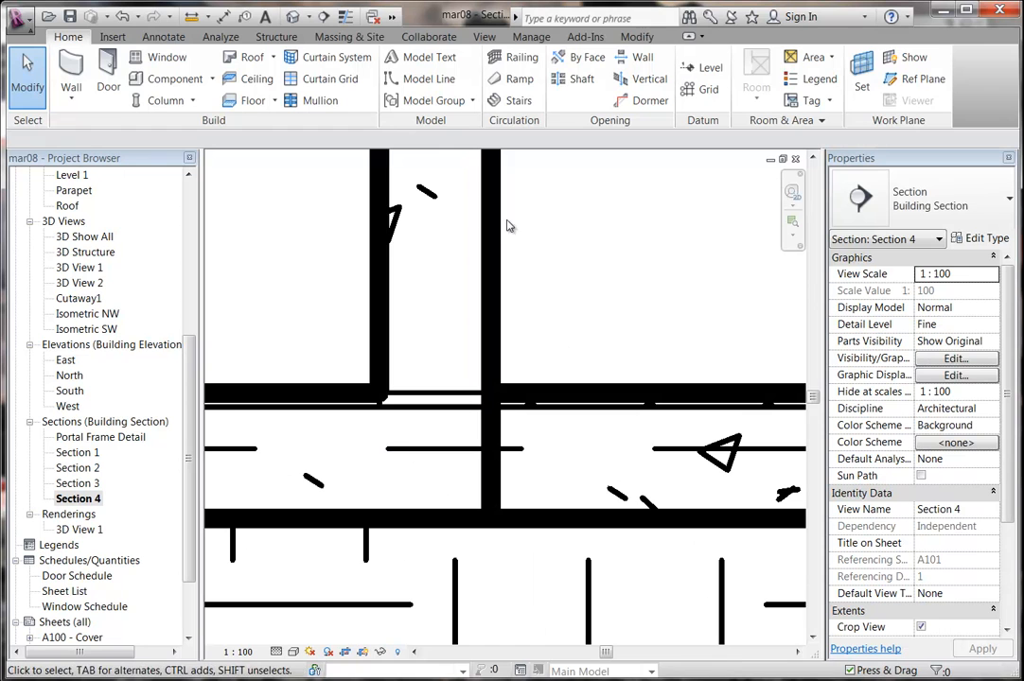
left_click(637, 36)
left_click(511, 522)
left_click(441, 542)
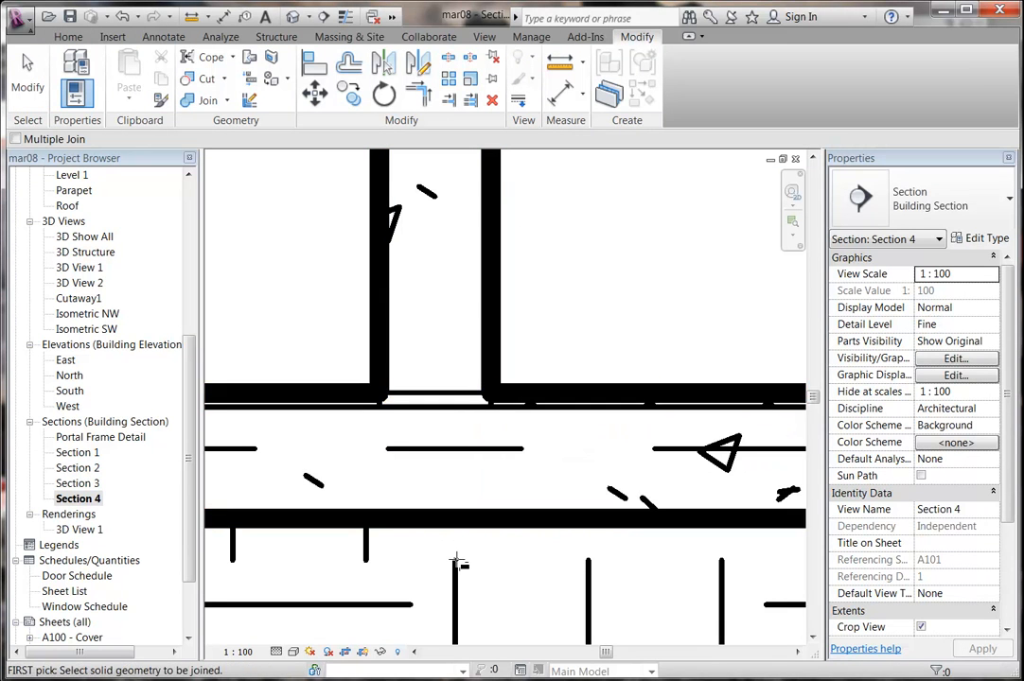
middle_click_drag(555, 425, 482, 400)
right_click(494, 317)
left_click(497, 318)
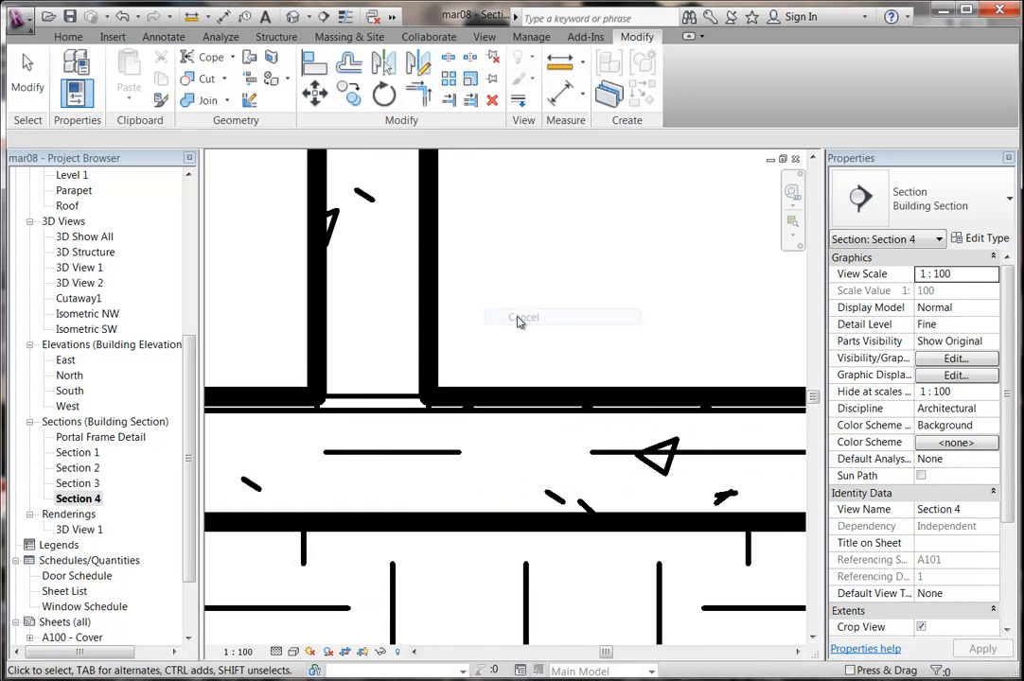
scroll(449, 412, "up", 4)
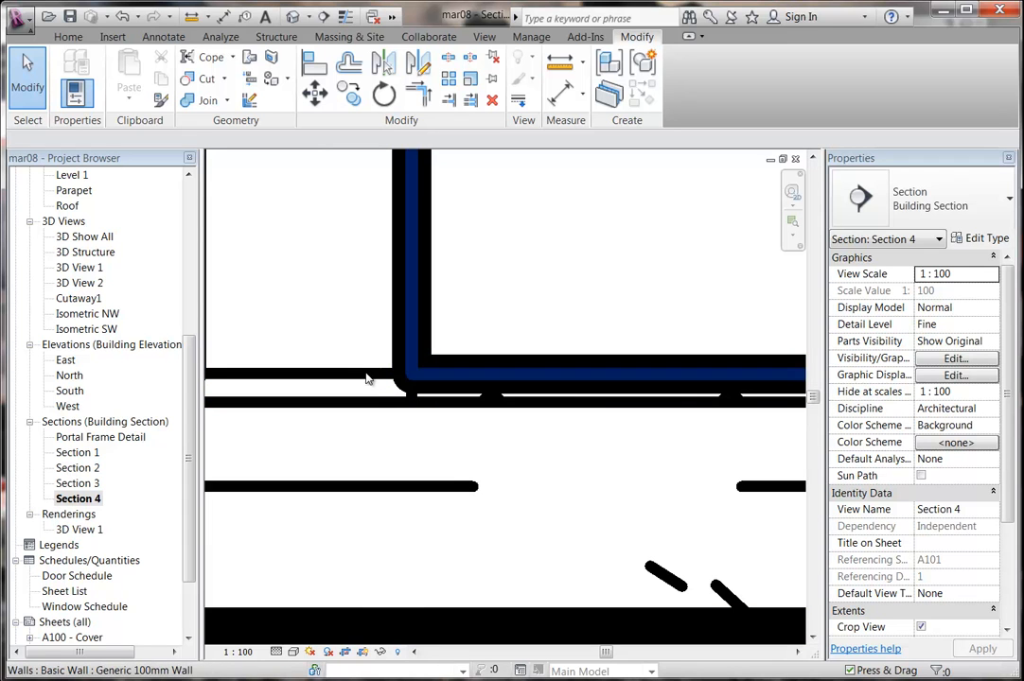
scroll(525, 270, "down", 3)
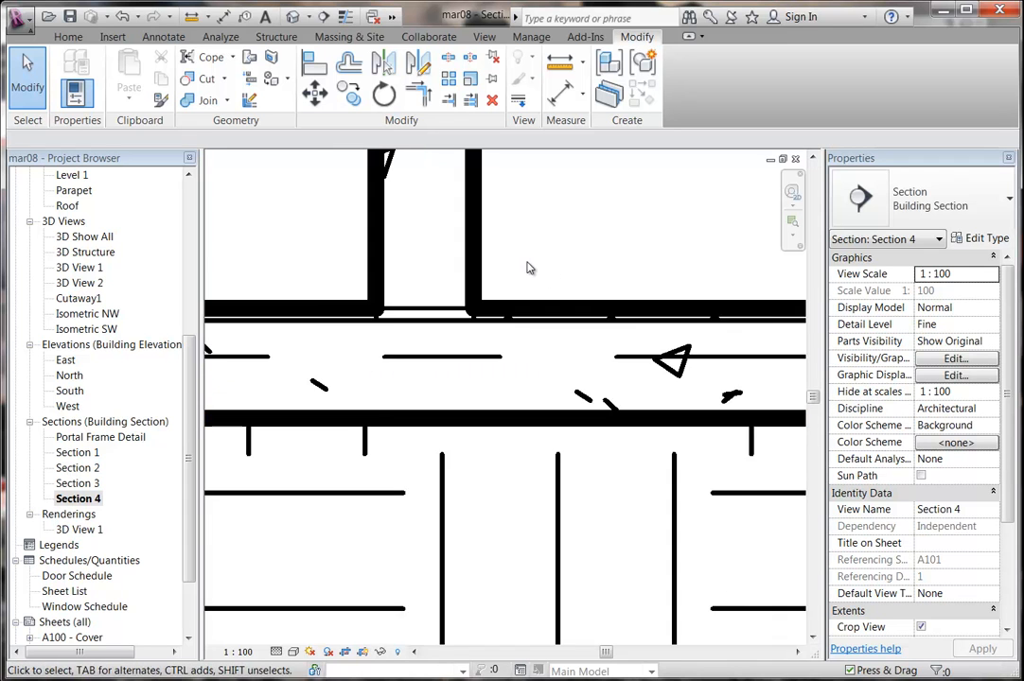
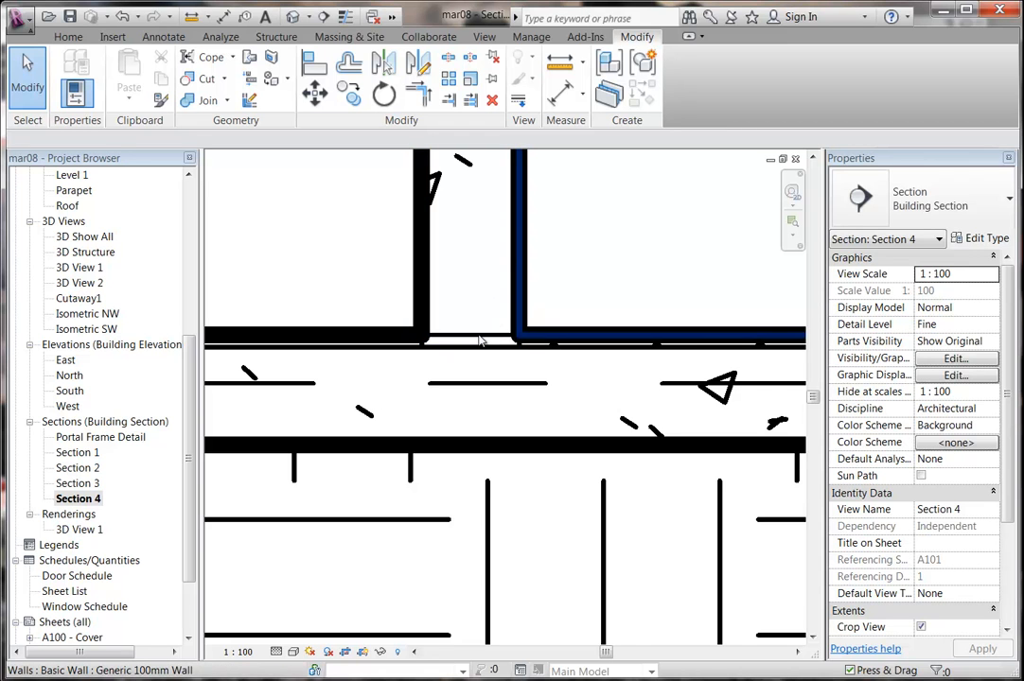
Pan and zoom Section 4 to centre the basin and tiled floor.
scroll(595, 238, "down", 3)
middle_click_drag(630, 249, 420, 277)
scroll(541, 265, "down", 4)
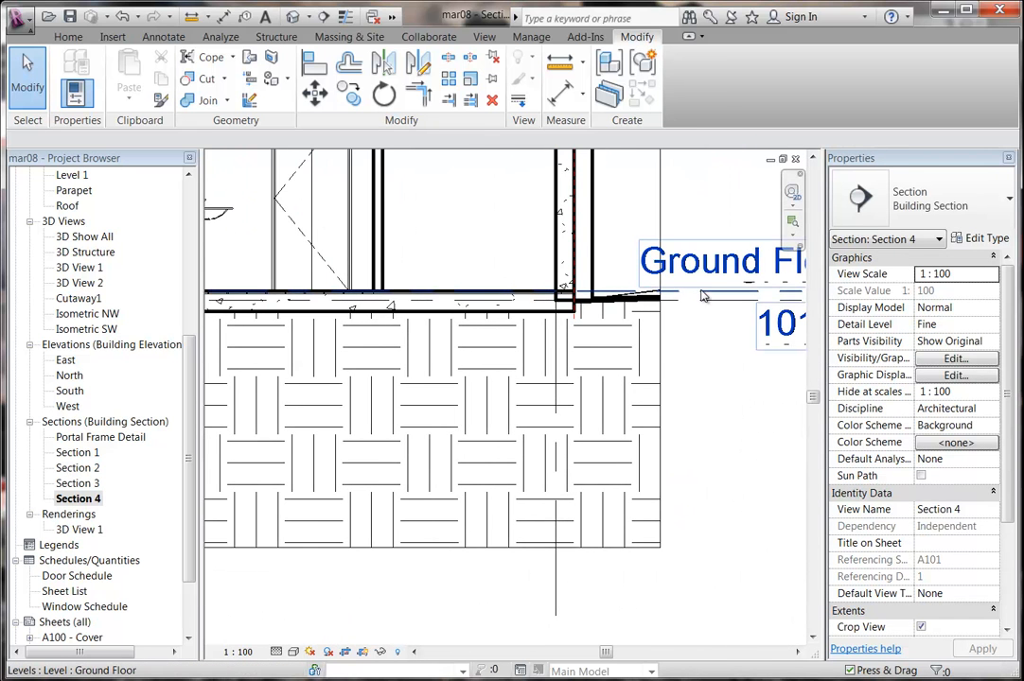
left_click(701, 296)
scroll(376, 317, "up", 5)
scroll(377, 325, "up", 2)
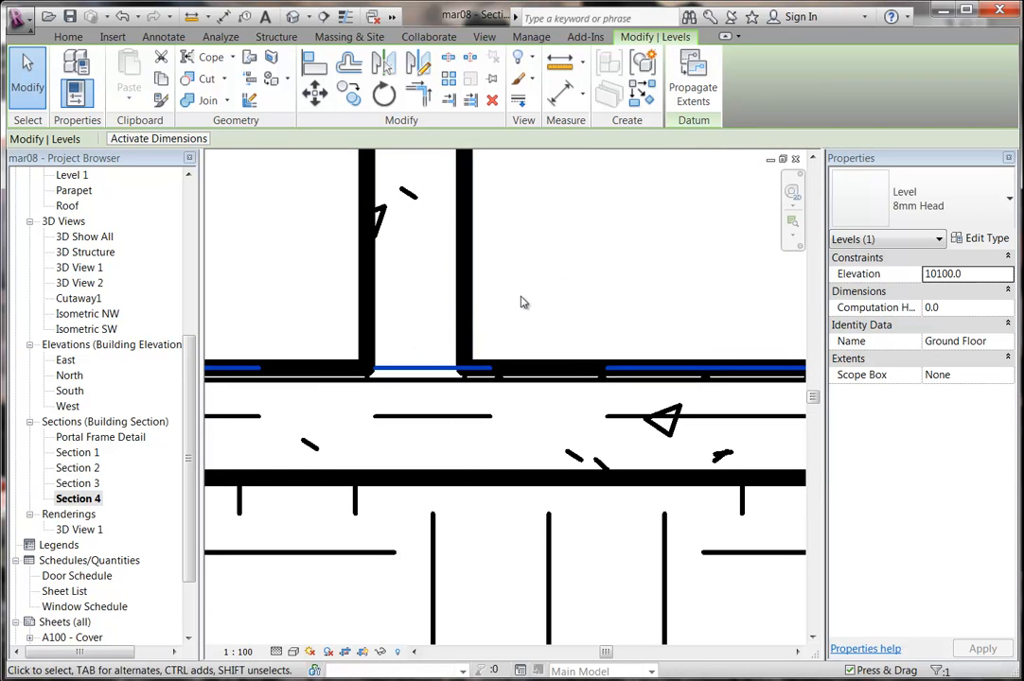
left_click(573, 290)
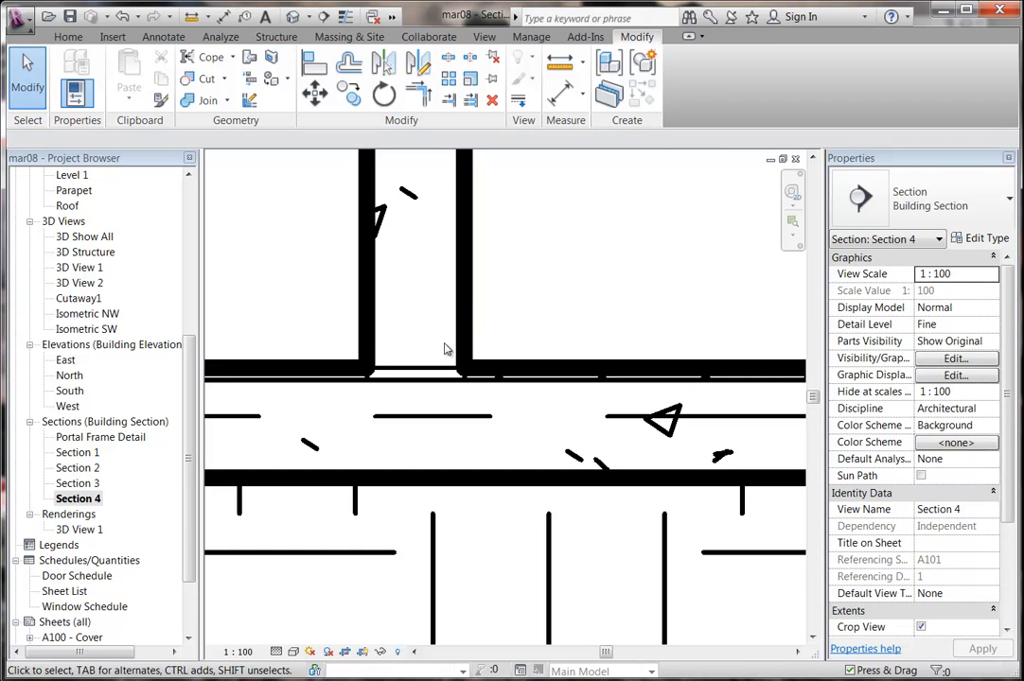
scroll(578, 299, "up", 5)
middle_click_drag(612, 292, 448, 382)
scroll(486, 367, "down", 2)
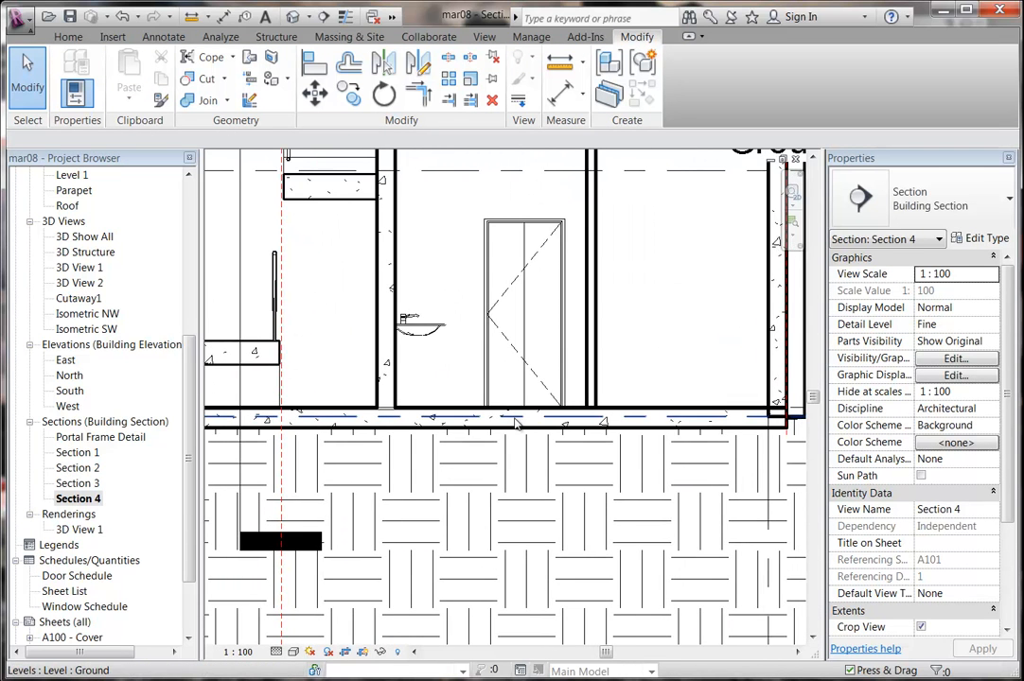
scroll(473, 400, "up", 1)
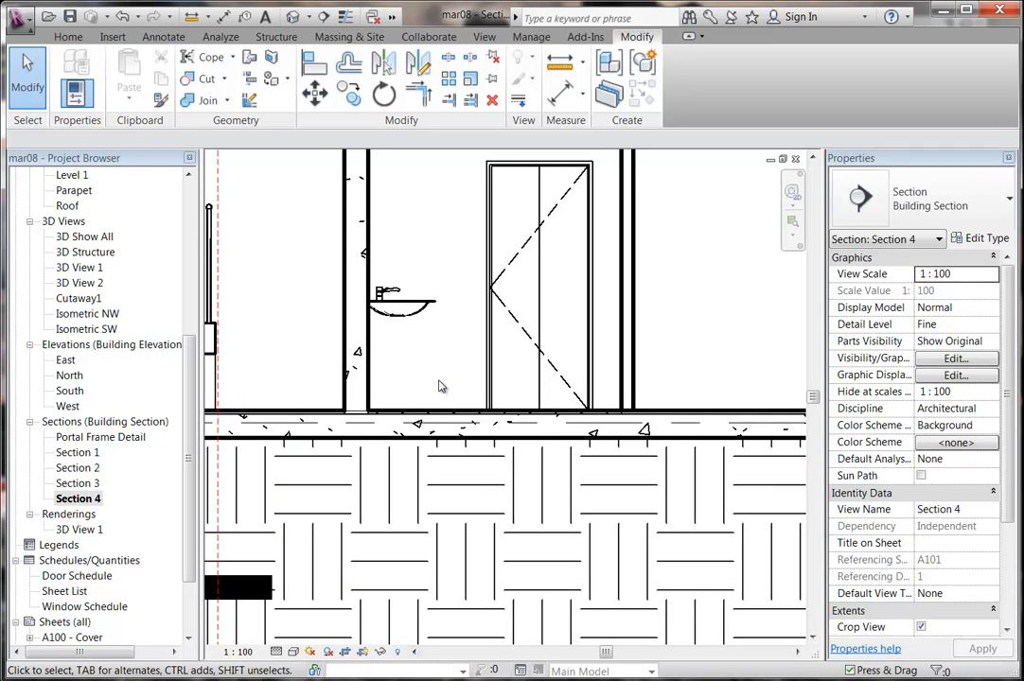
scroll(439, 397, "up", 1)
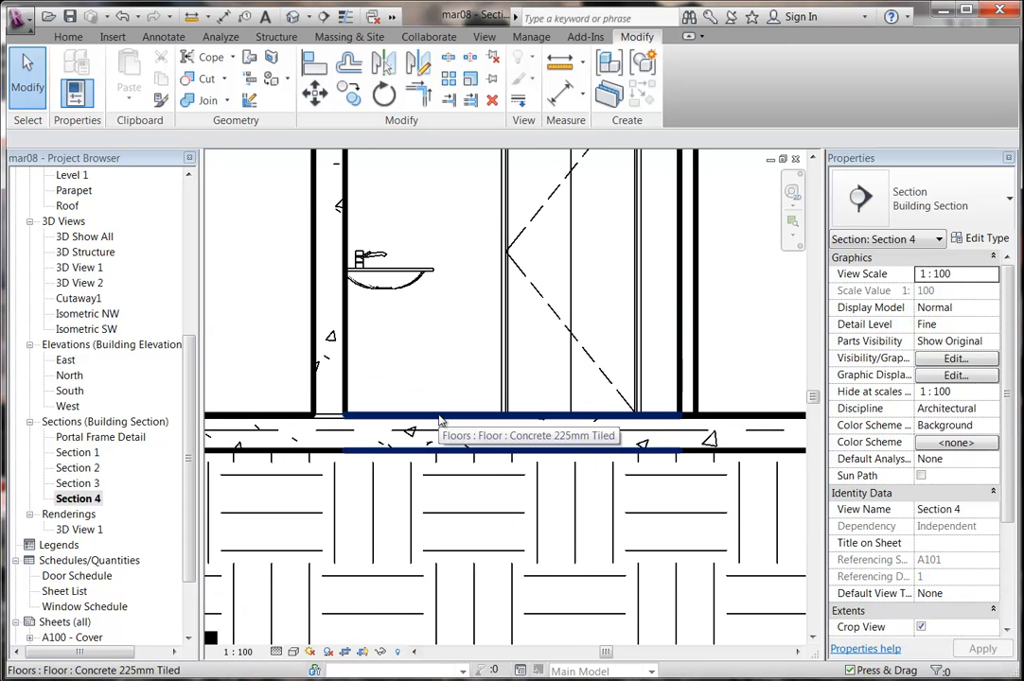
middle_click_drag(458, 351, 405, 335)
scroll(382, 339, "up", 1)
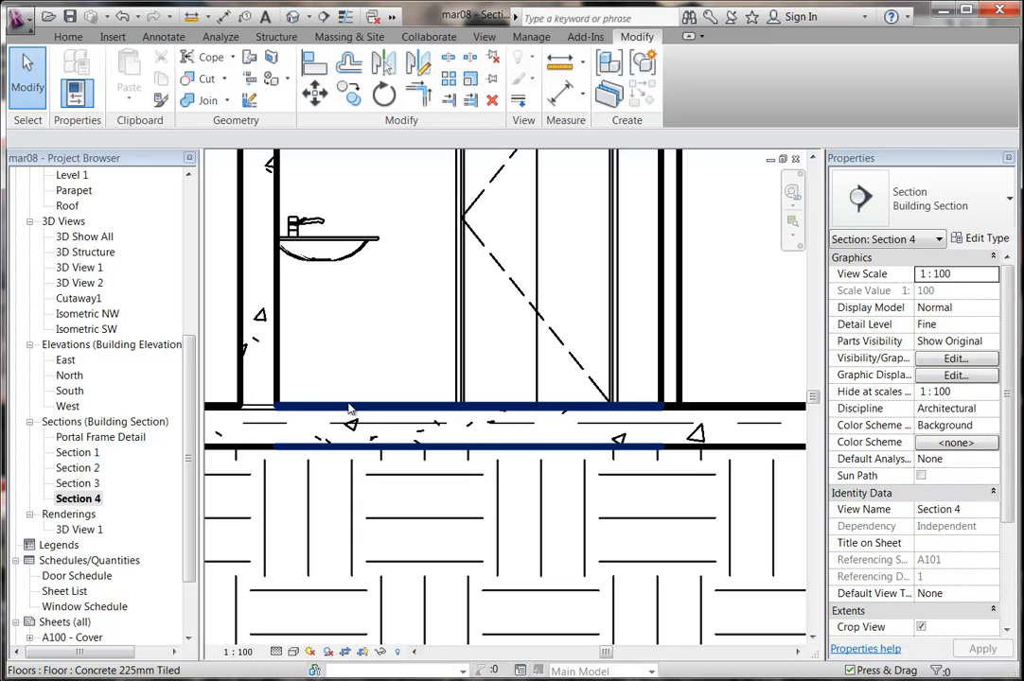
scroll(383, 374, "down", 5)
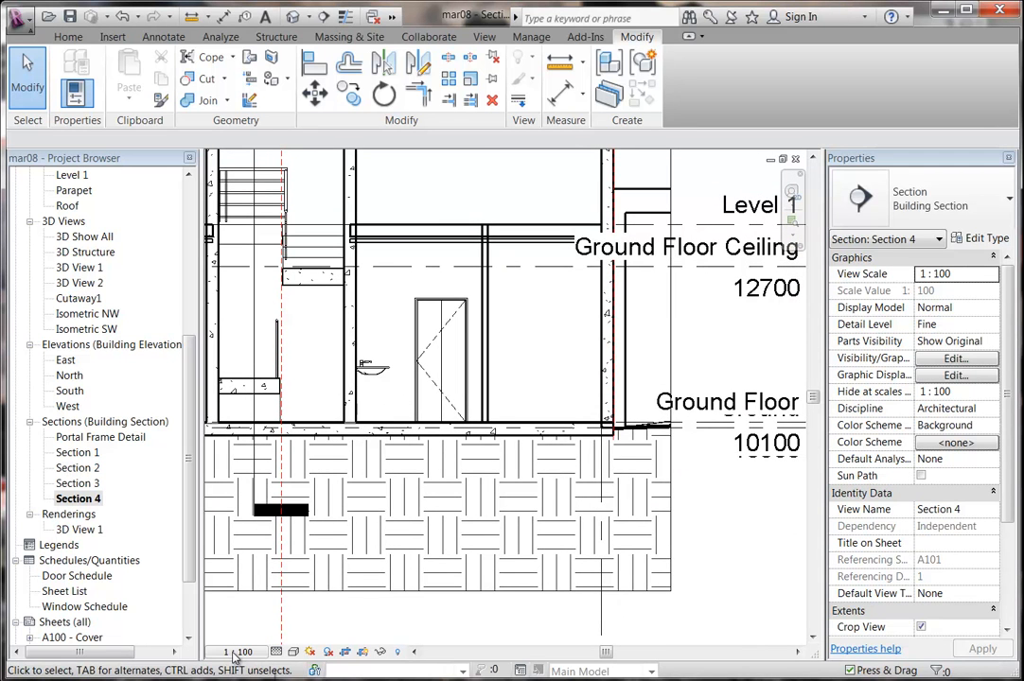
scroll(402, 290, "up", 3)
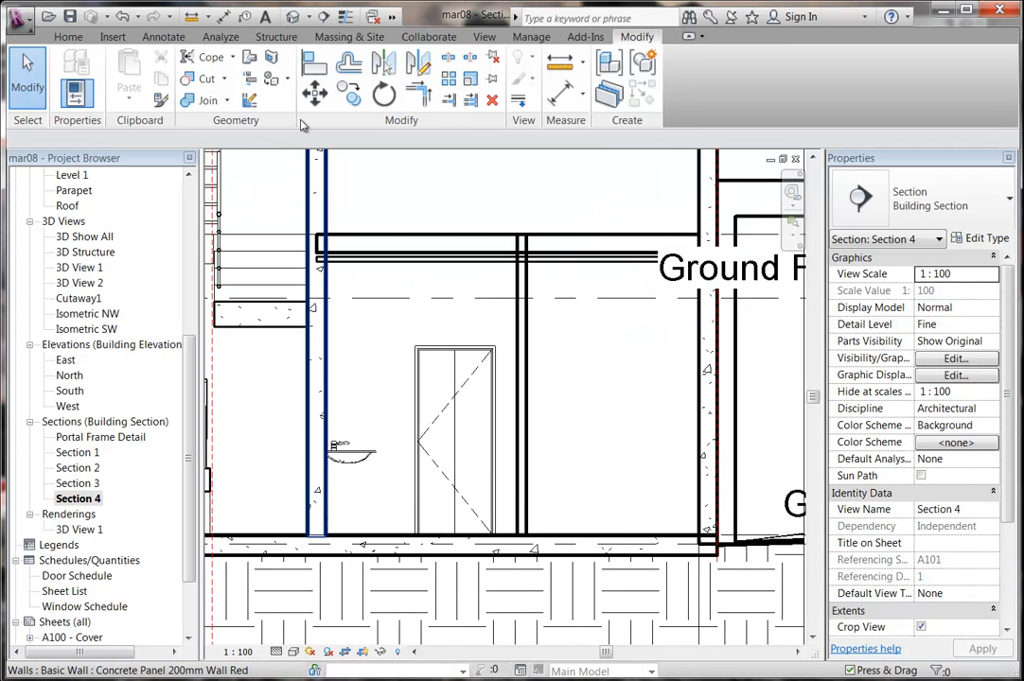
Draw a callout box around the basin and door and open the new callout view.
left_click(482, 37)
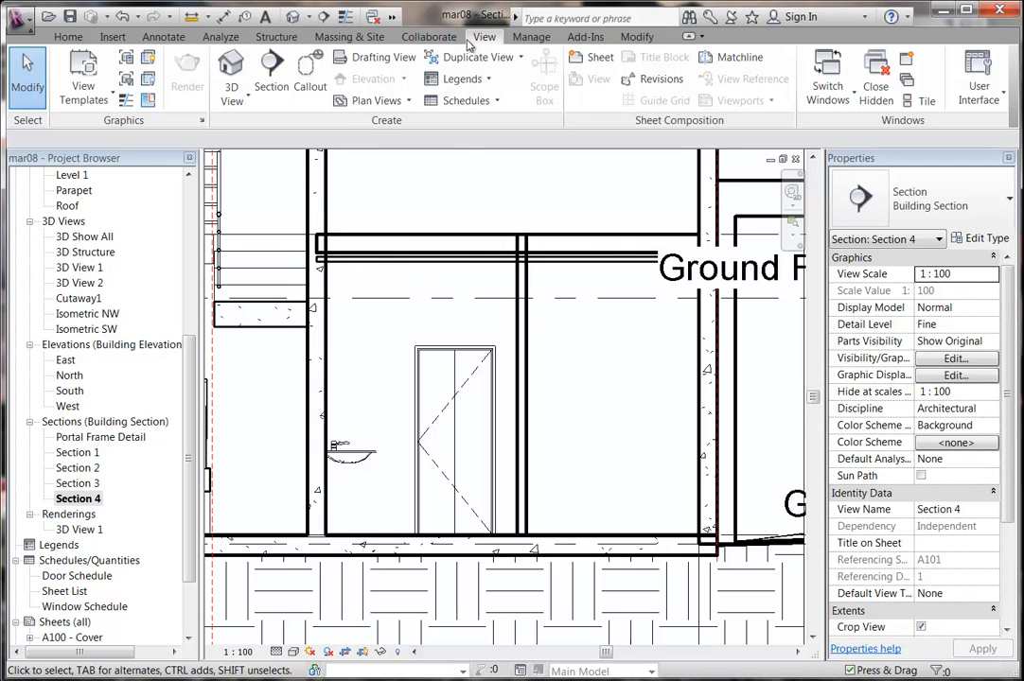
left_click(374, 102)
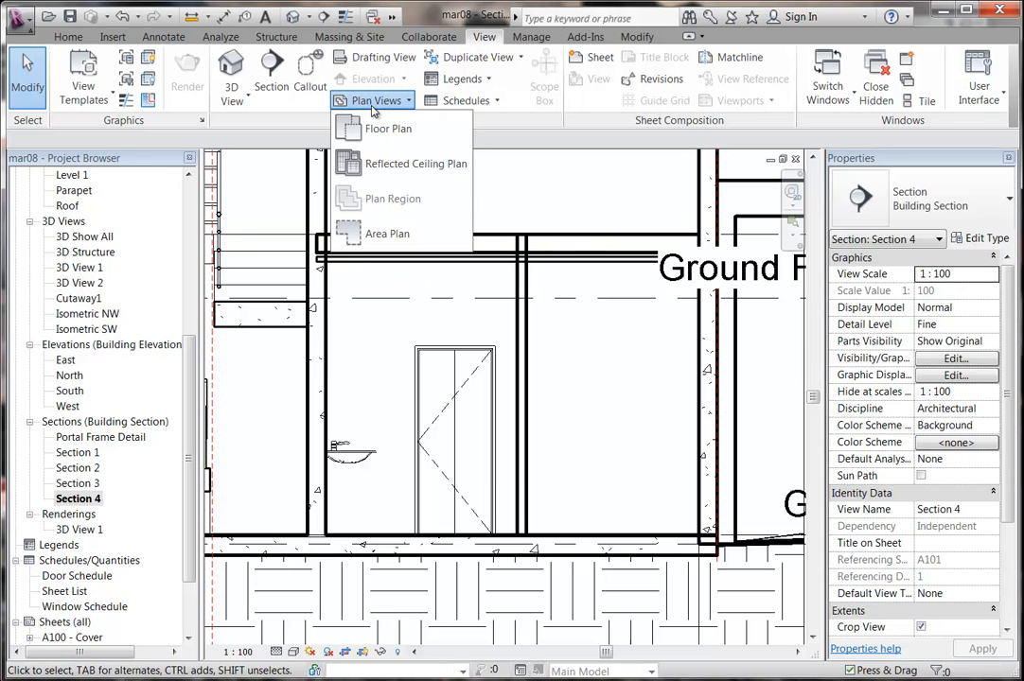
left_click(310, 68)
left_click(291, 338)
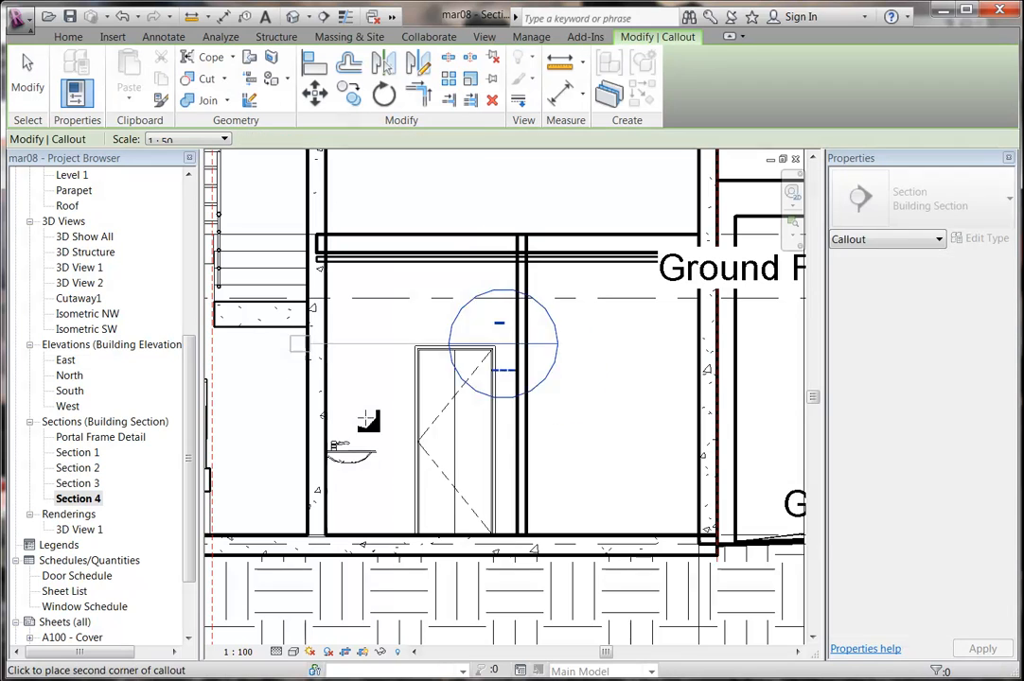
left_click(542, 570)
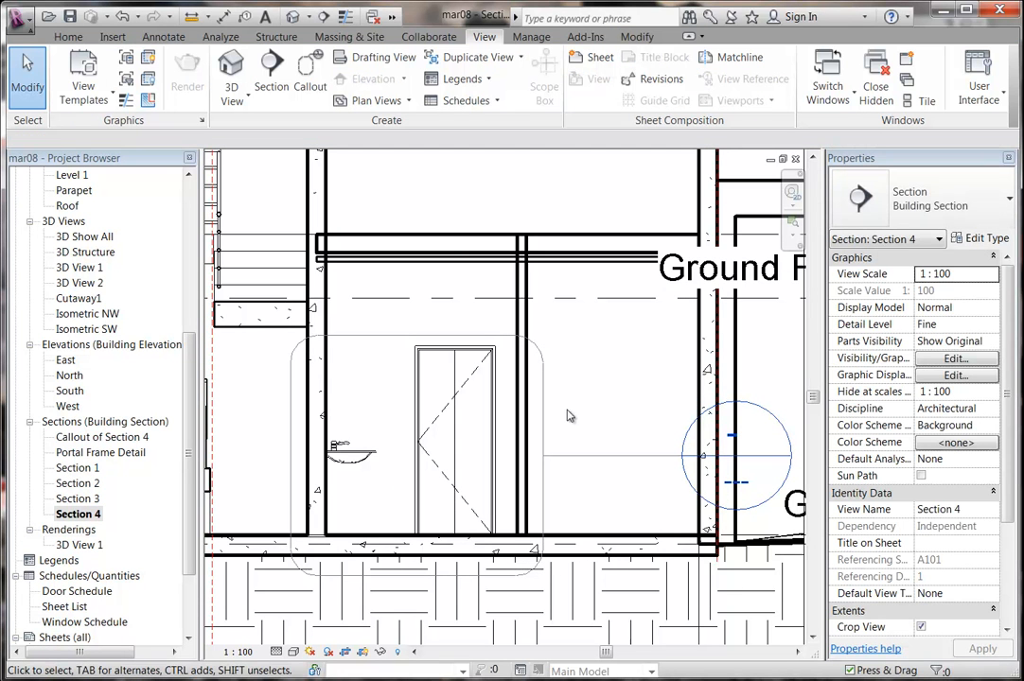
double_click(110, 438)
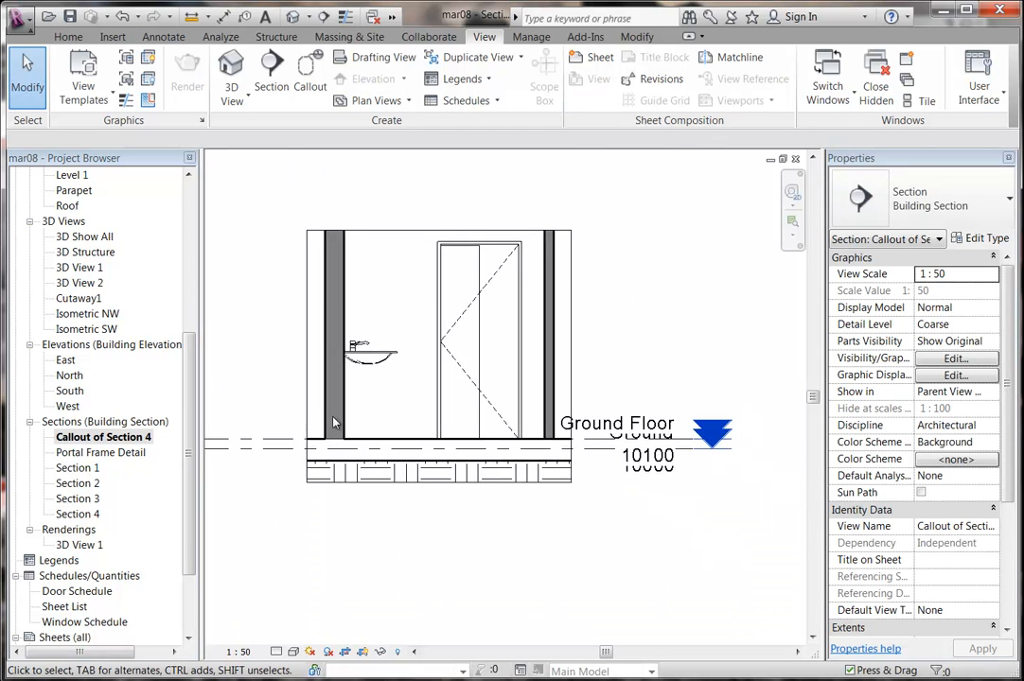
Set the callout to Fine detail level at 1 : 20 scale, framing the wall-floor junction.
scroll(333, 422, "up", 3)
left_click(276, 652)
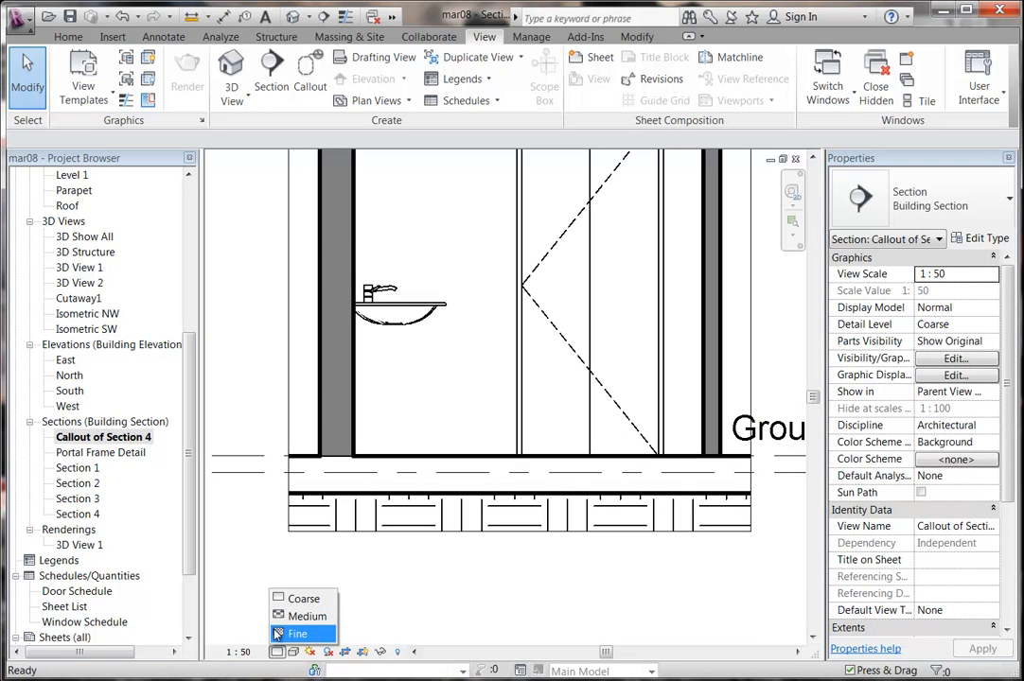
left_click(276, 634)
left_click(239, 652)
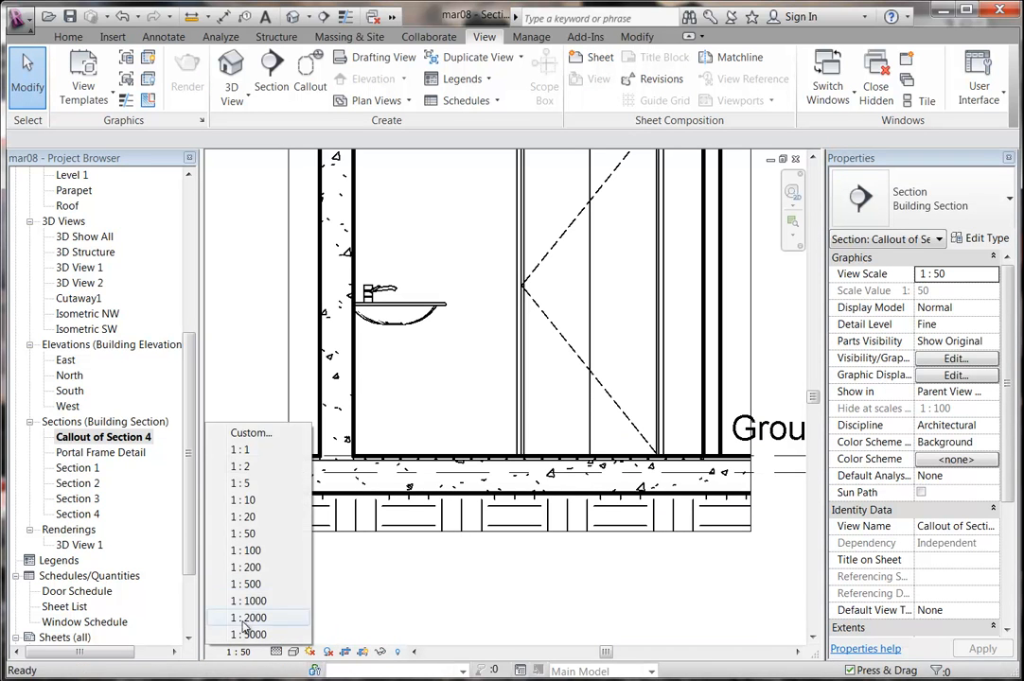
left_click(243, 517)
scroll(365, 412, "up", 2)
middle_click_drag(346, 417, 458, 377)
scroll(378, 435, "up", 3)
scroll(361, 435, "up", 3)
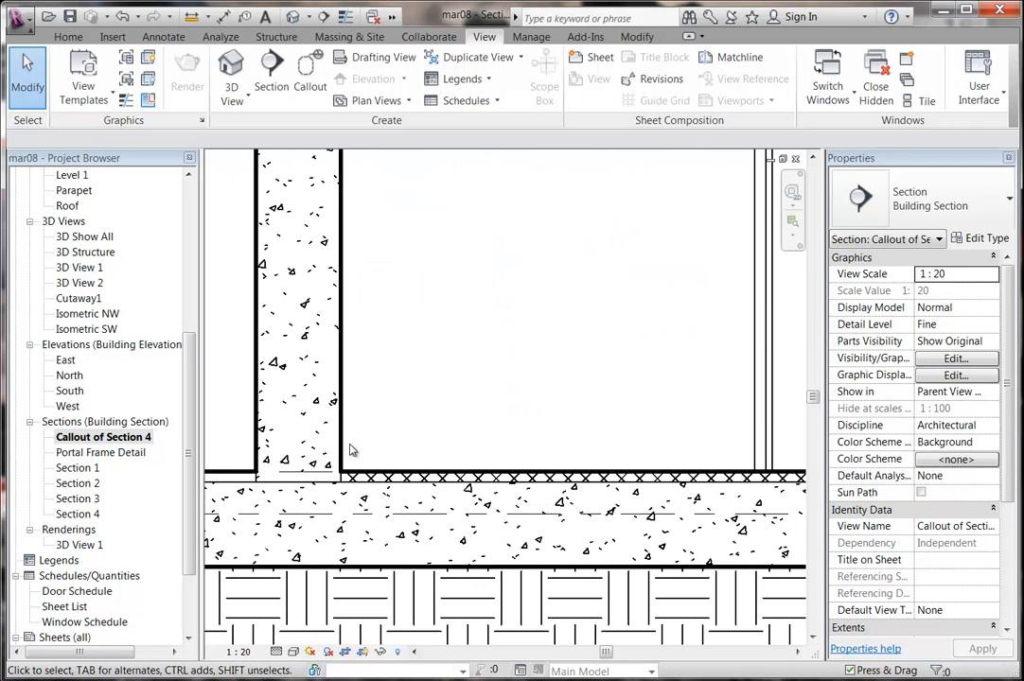
Start a filled region and duplicate its type as 'Tile Section'.
left_click(169, 35)
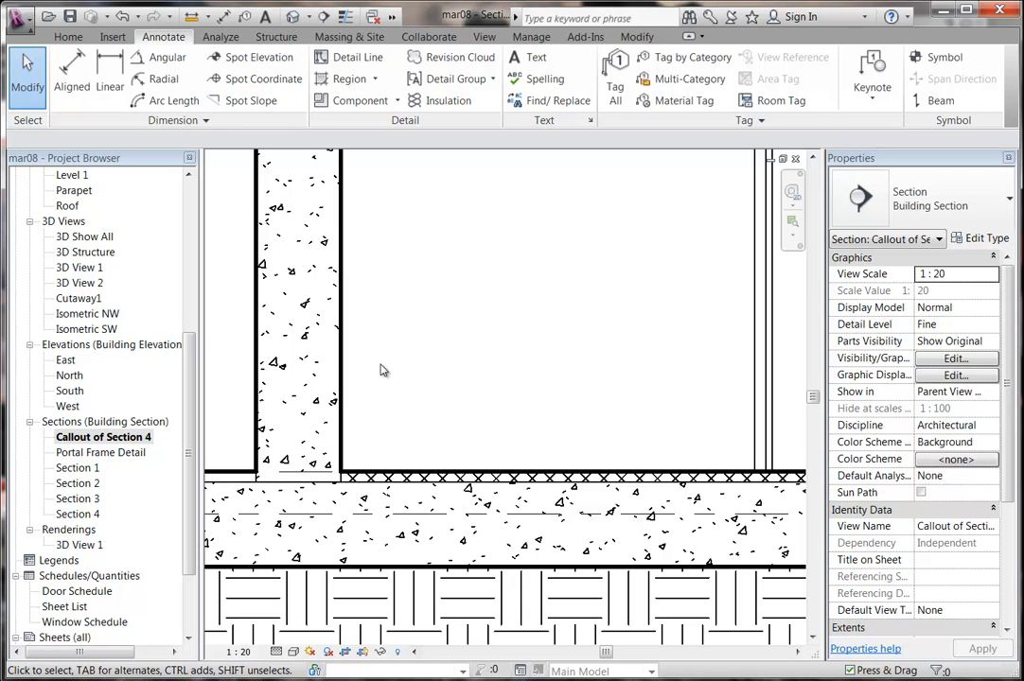
left_click(352, 79)
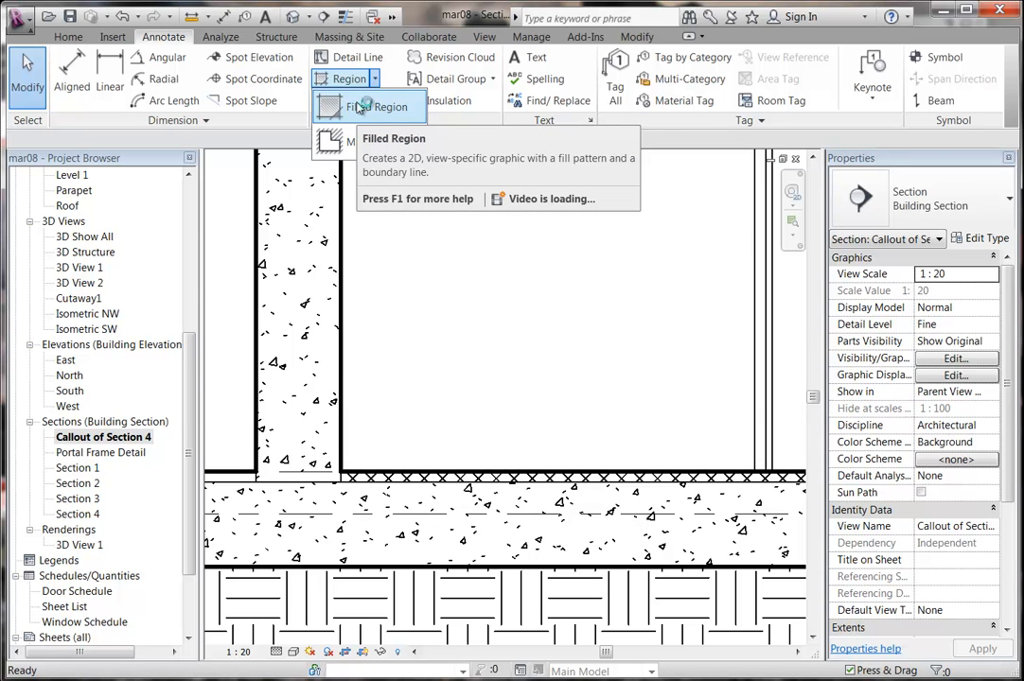
left_click(359, 109)
middle_click_drag(517, 405, 450, 425)
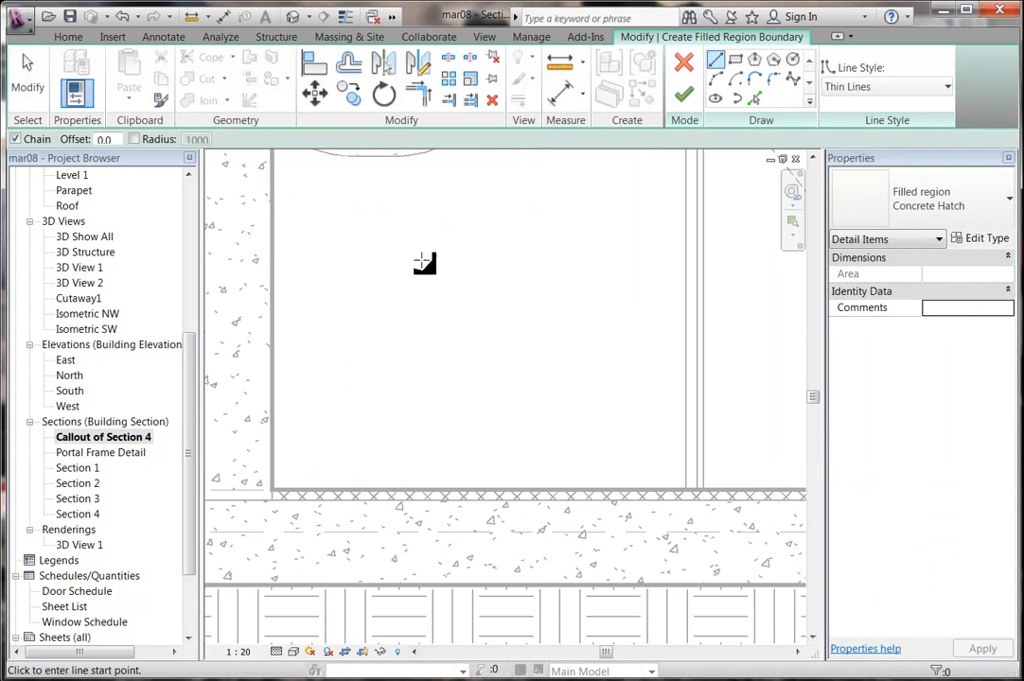
left_click(982, 238)
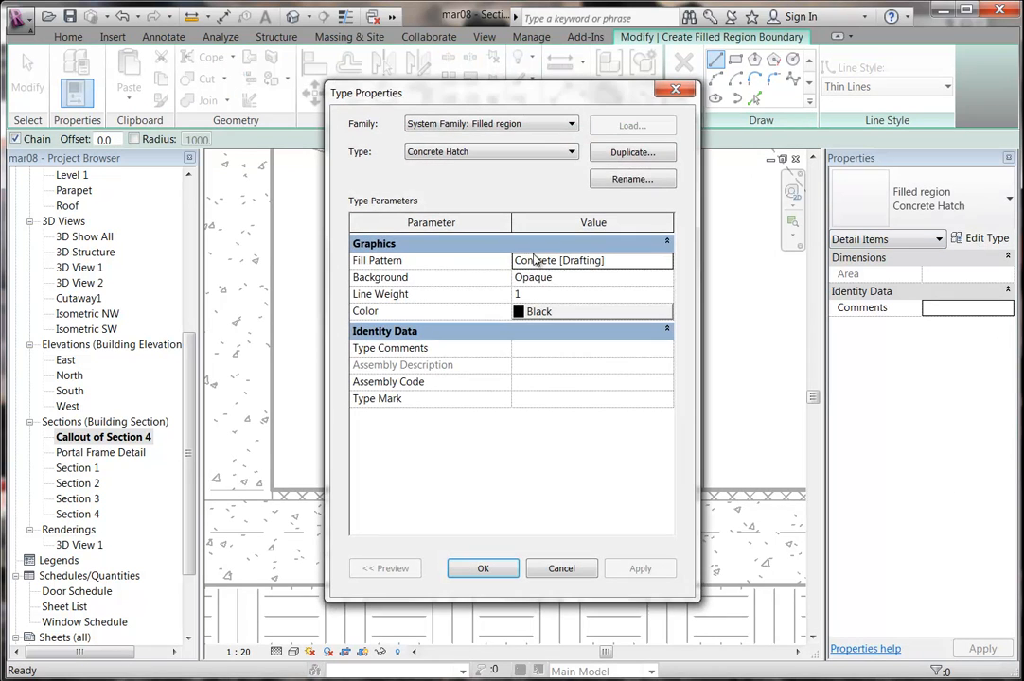
left_click(616, 153)
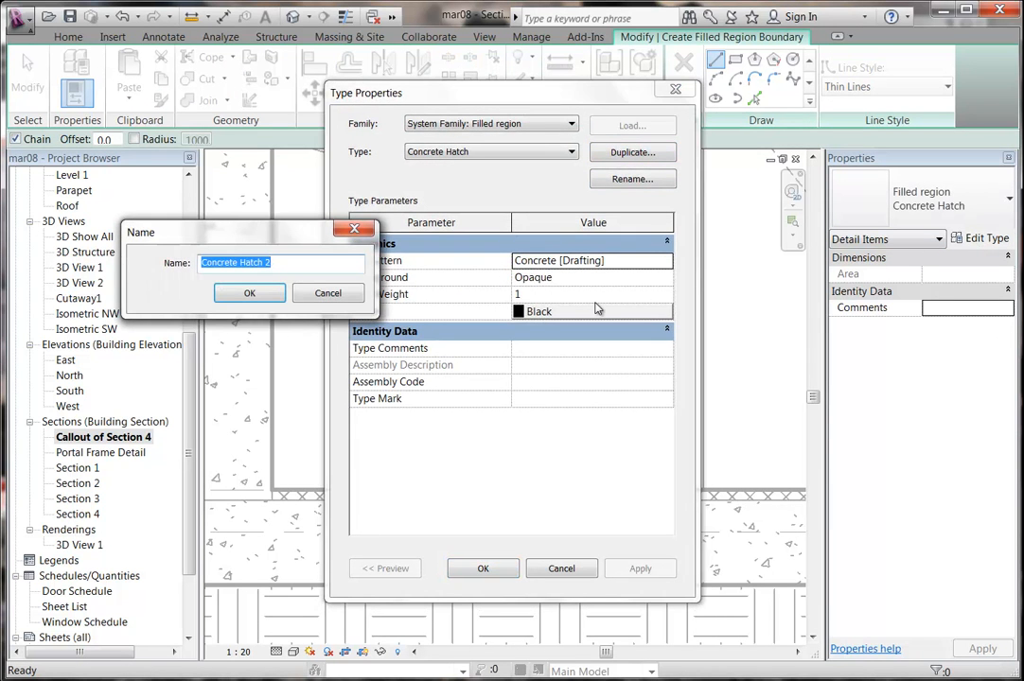
type("Tile Section")
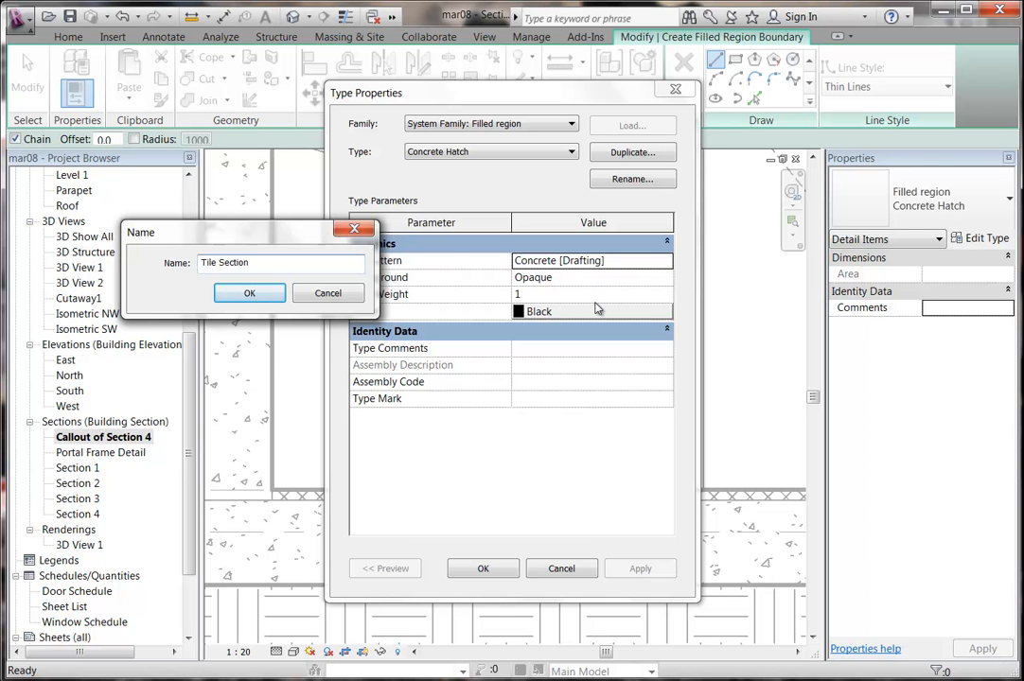
left_click(250, 292)
Set Tile Section's fill pattern to the Crosshatch Diagonal 3mm drafting pattern.
left_click(623, 264)
left_click(664, 260)
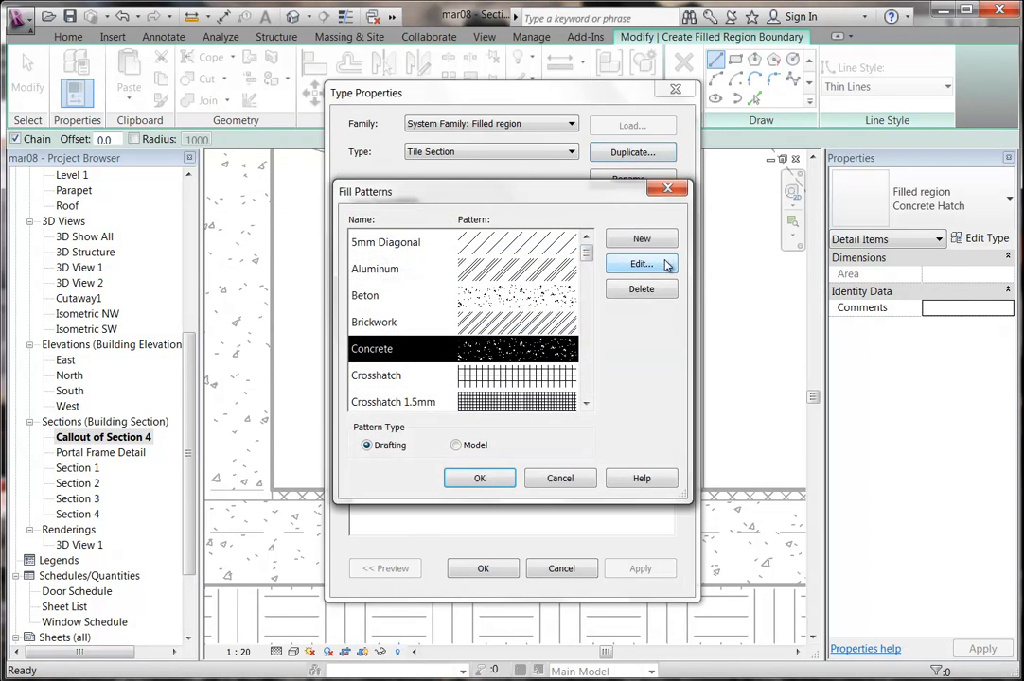
left_click(456, 445)
left_click_drag(593, 262, 588, 378)
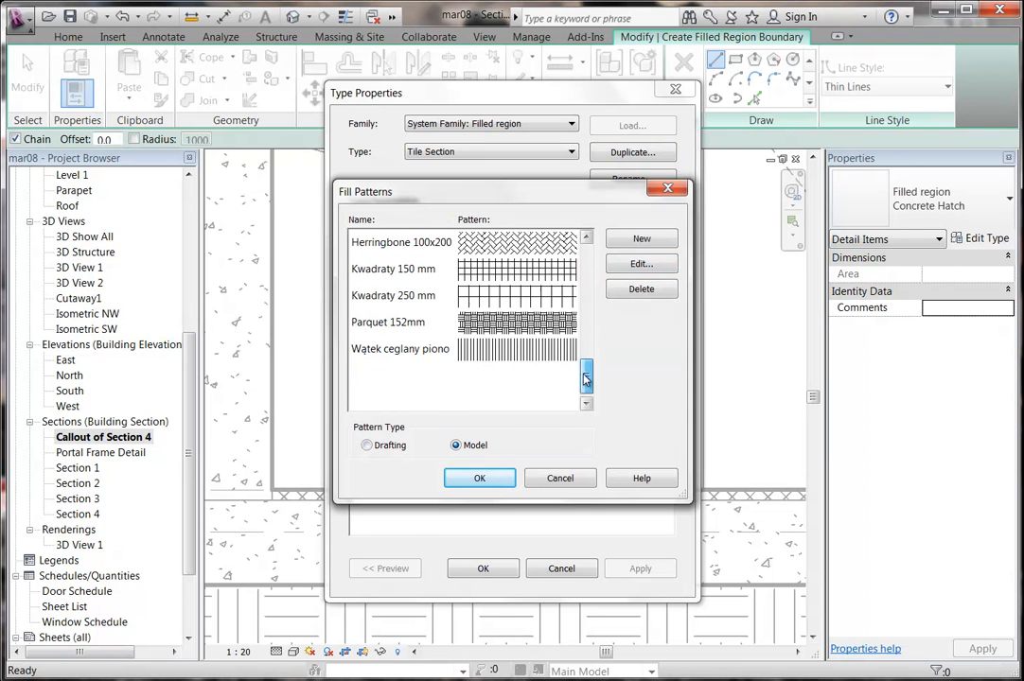
left_click(382, 448)
left_click_drag(587, 245, 588, 269)
left_click(404, 325)
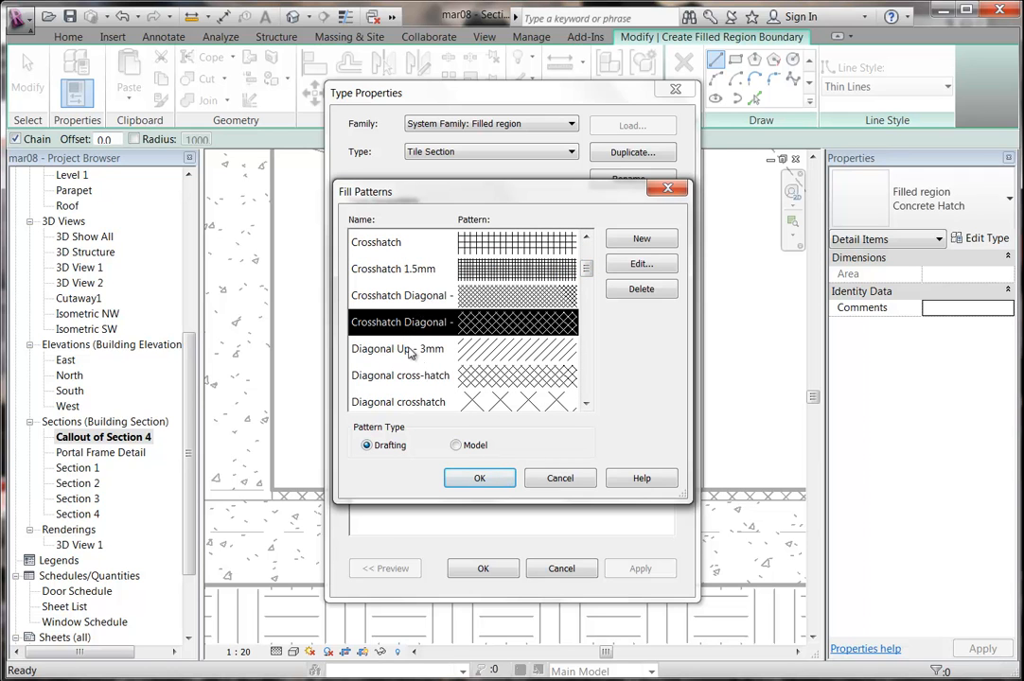
left_click(467, 482)
Draw one boundary line from the wall-floor corner along the floor top, then cancel.
left_click(480, 568)
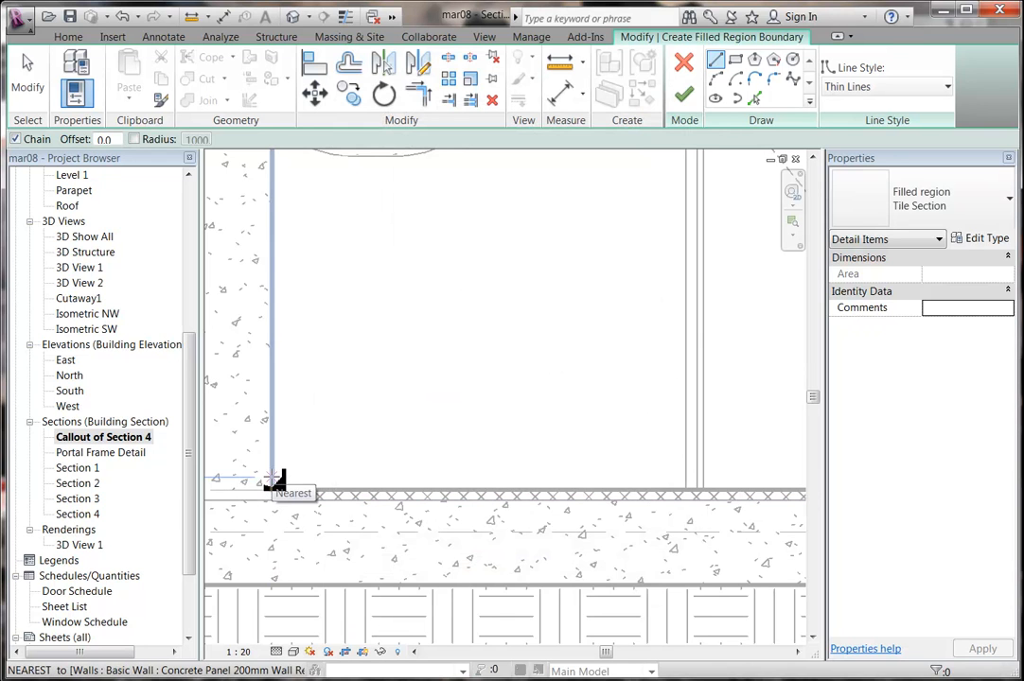
left_click(272, 494)
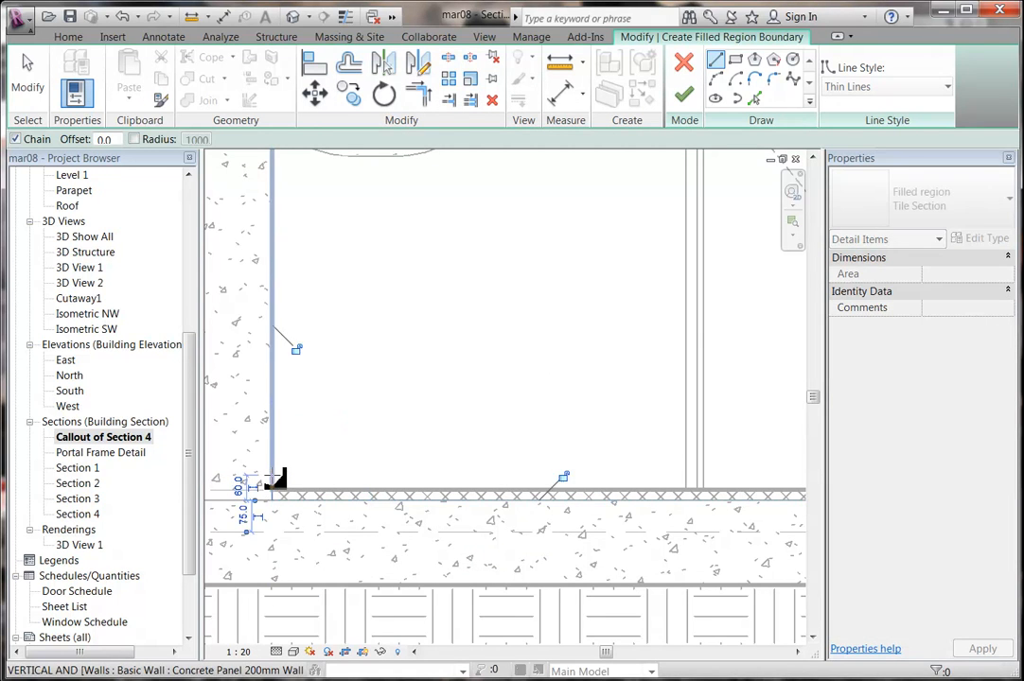
scroll(425, 470, "down", 5)
scroll(494, 460, "up", 5)
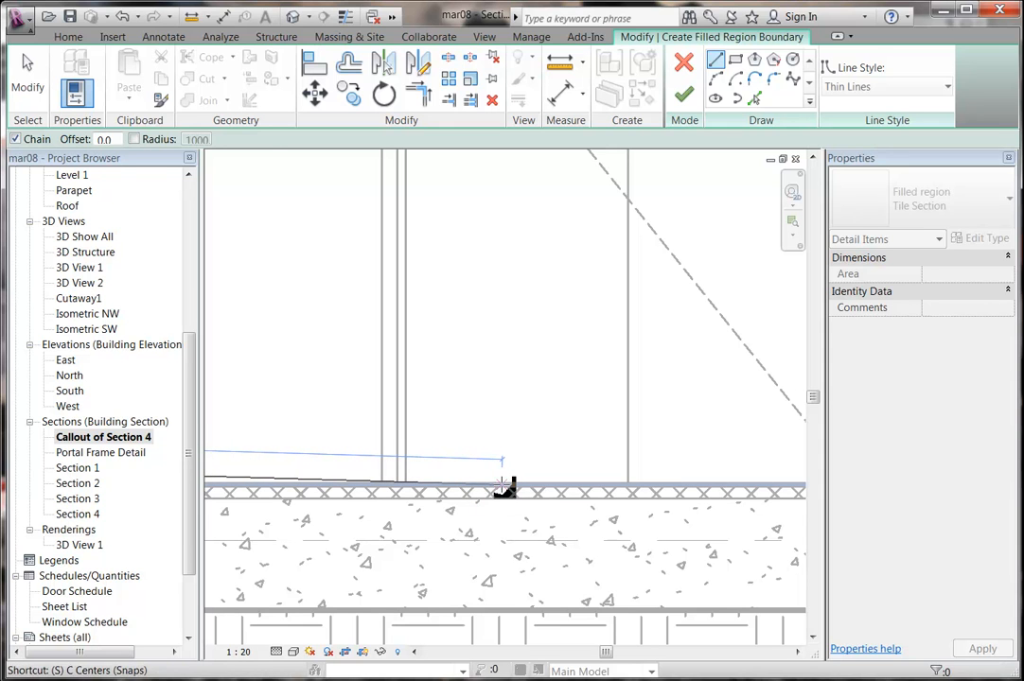
left_click(520, 482)
scroll(523, 352, "down", 2)
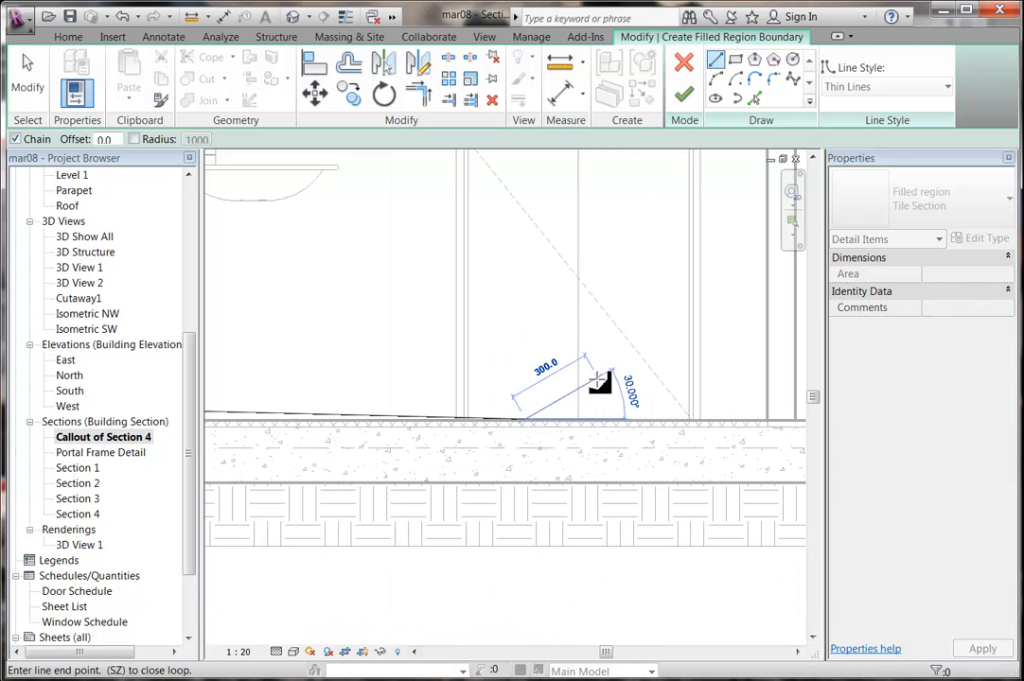
scroll(508, 351, "down", 2)
right_click(393, 322)
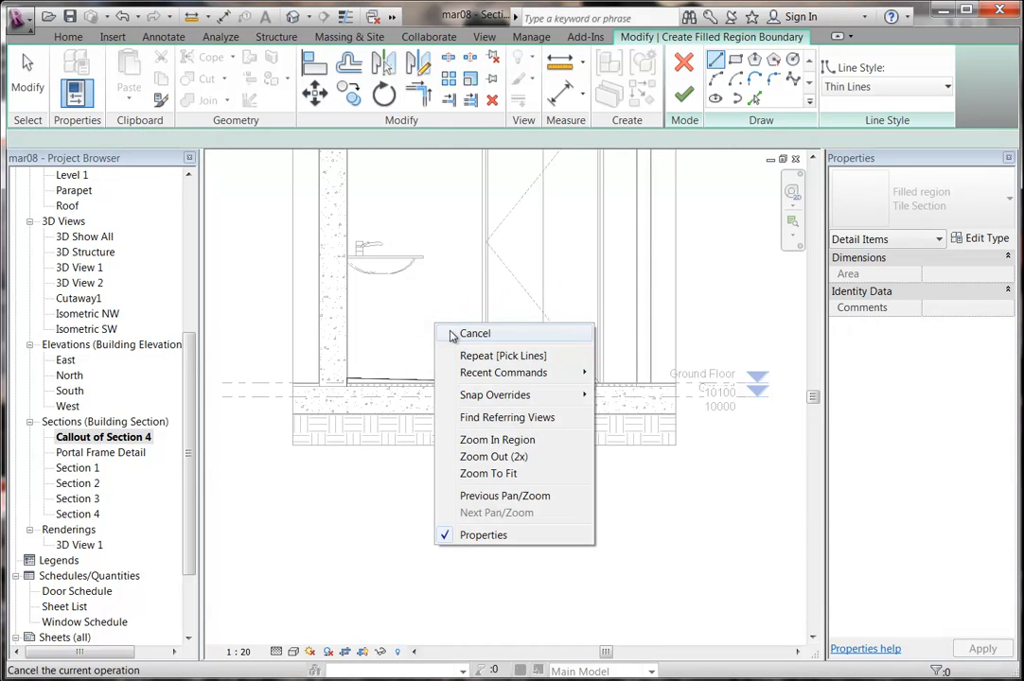
left_click(420, 333)
scroll(452, 340, "up", 2)
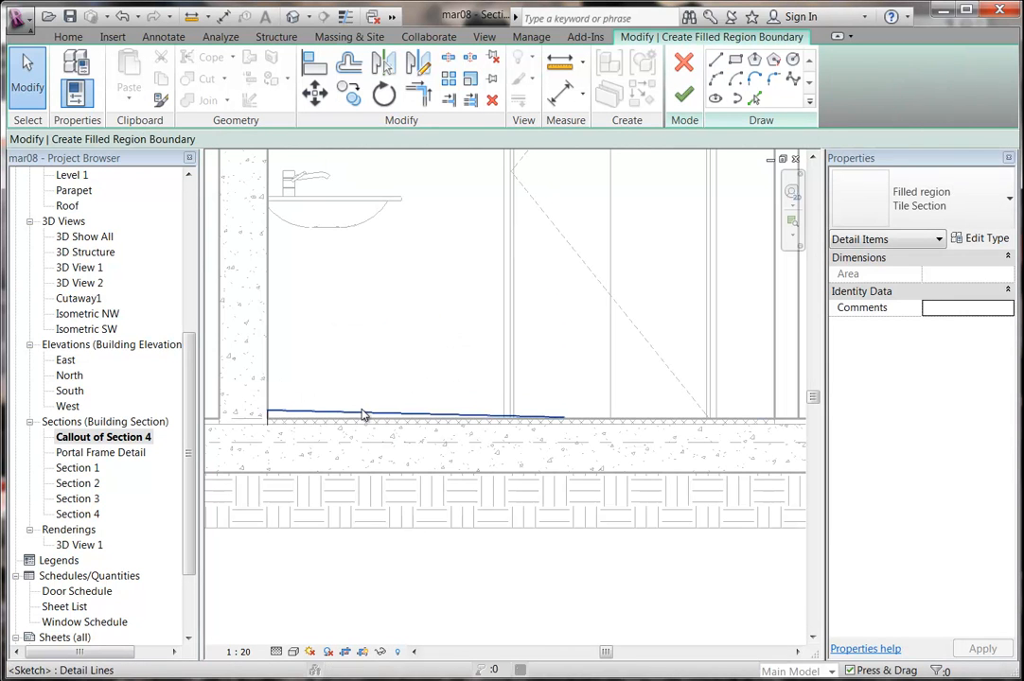
Snap the floor line's end to the floor endpoint and mirror the line across a vertical axis.
left_click(365, 413)
left_click_drag(558, 419, 563, 417)
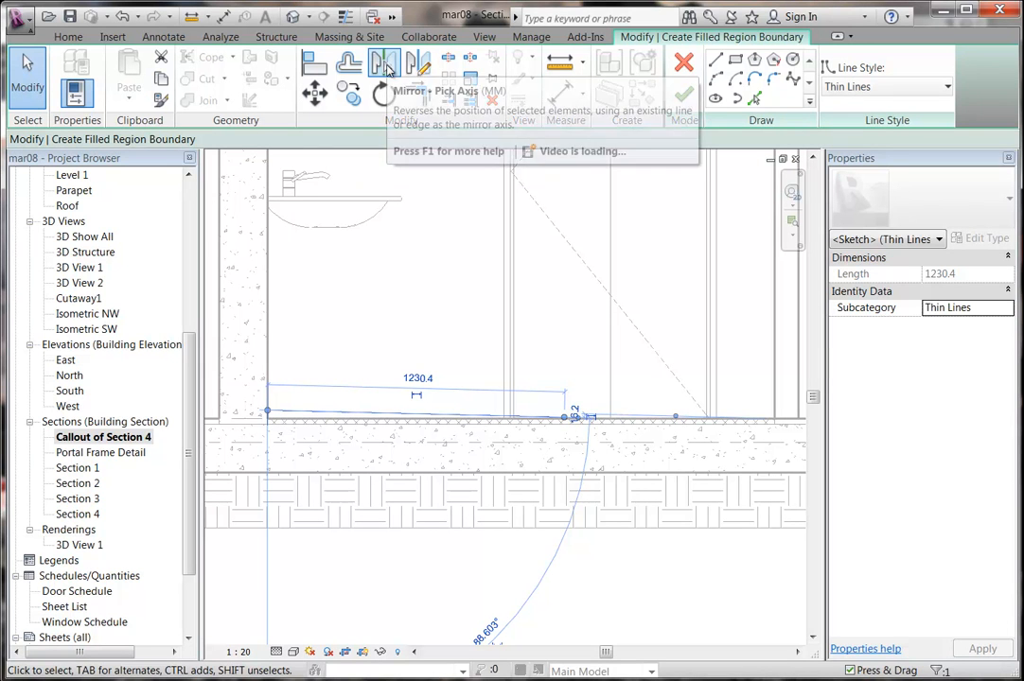
left_click(417, 64)
left_click(564, 418)
left_click(566, 364)
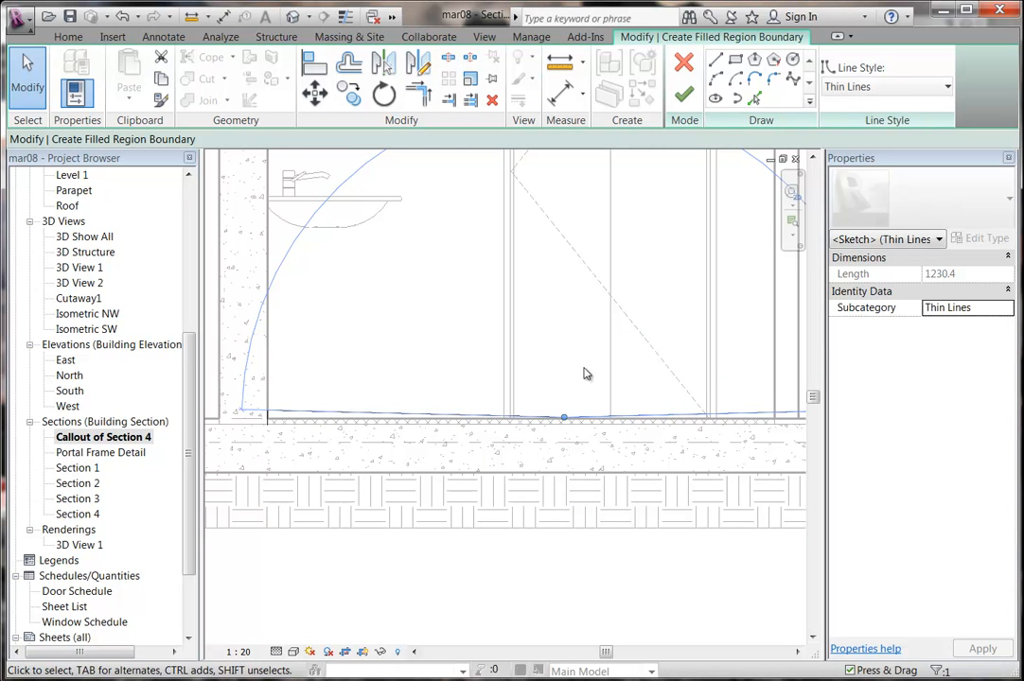
left_click(546, 362)
Split the vertical boundary line where it meets the top of the floor.
middle_click_drag(410, 388, 480, 343)
scroll(411, 364, "up", 2)
middle_click_drag(284, 360, 329, 359)
scroll(329, 359, "up", 1)
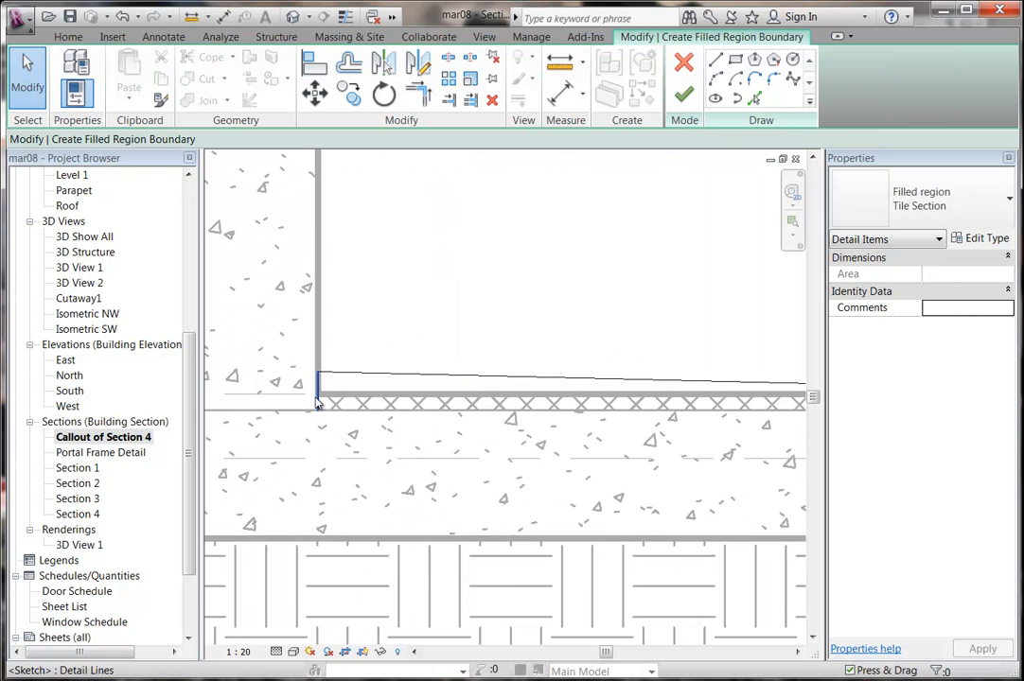
scroll(316, 407, "up", 1)
scroll(320, 405, "up", 1)
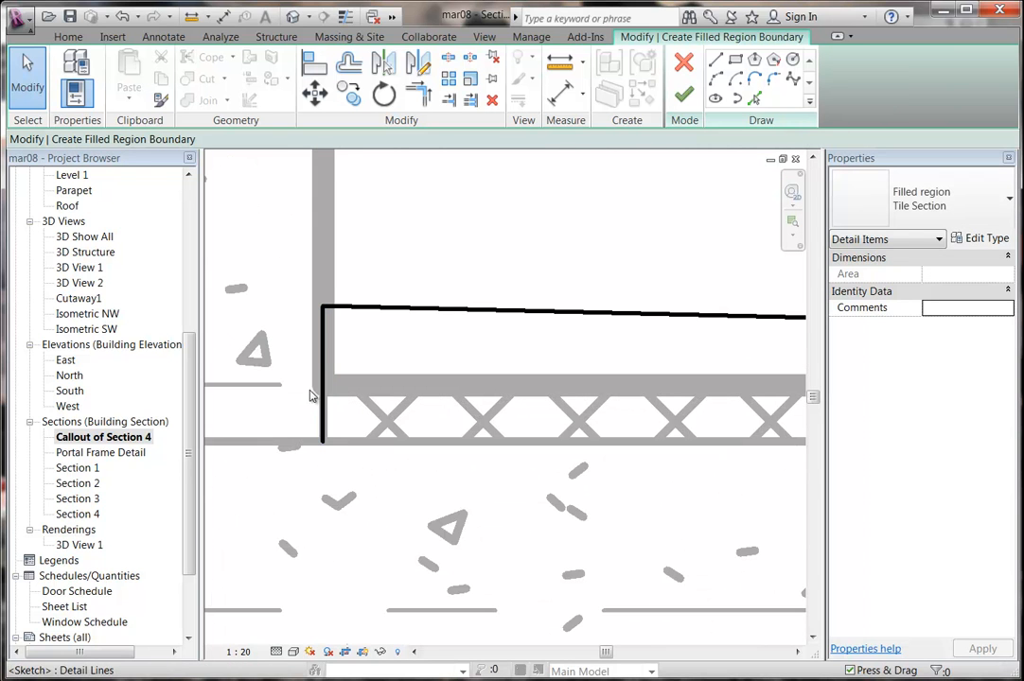
left_click(448, 59)
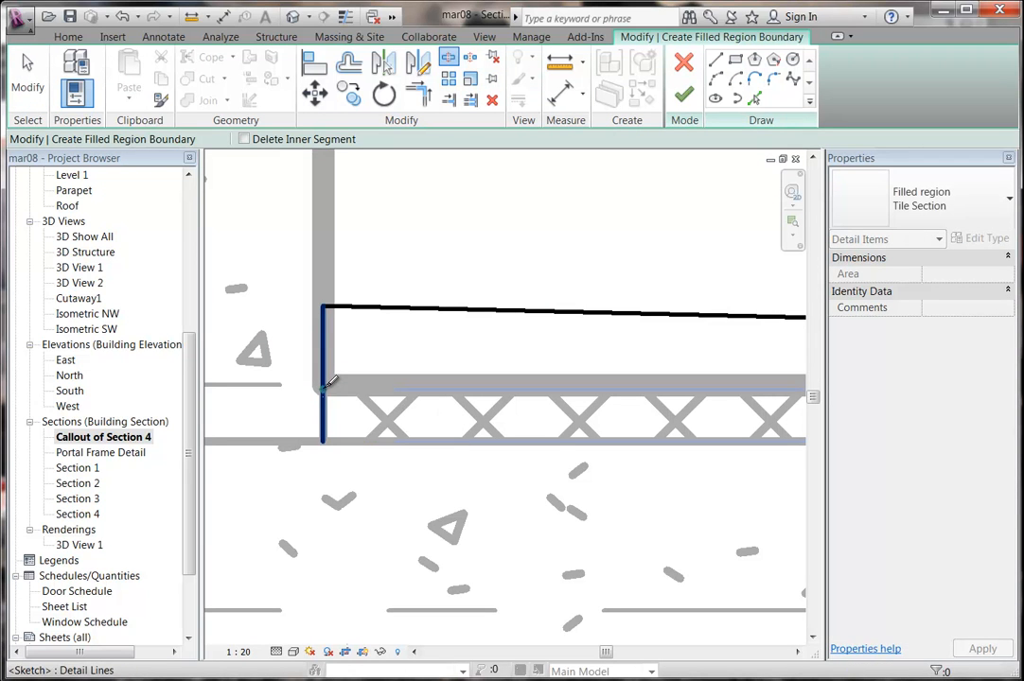
scroll(327, 382, "up", 3)
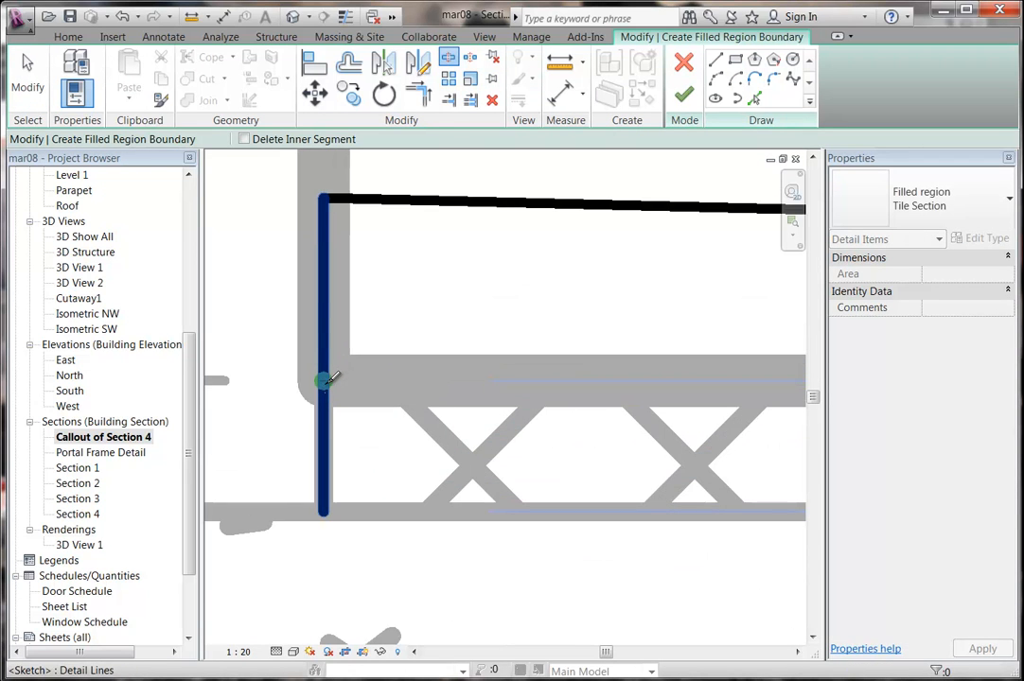
left_click(326, 381)
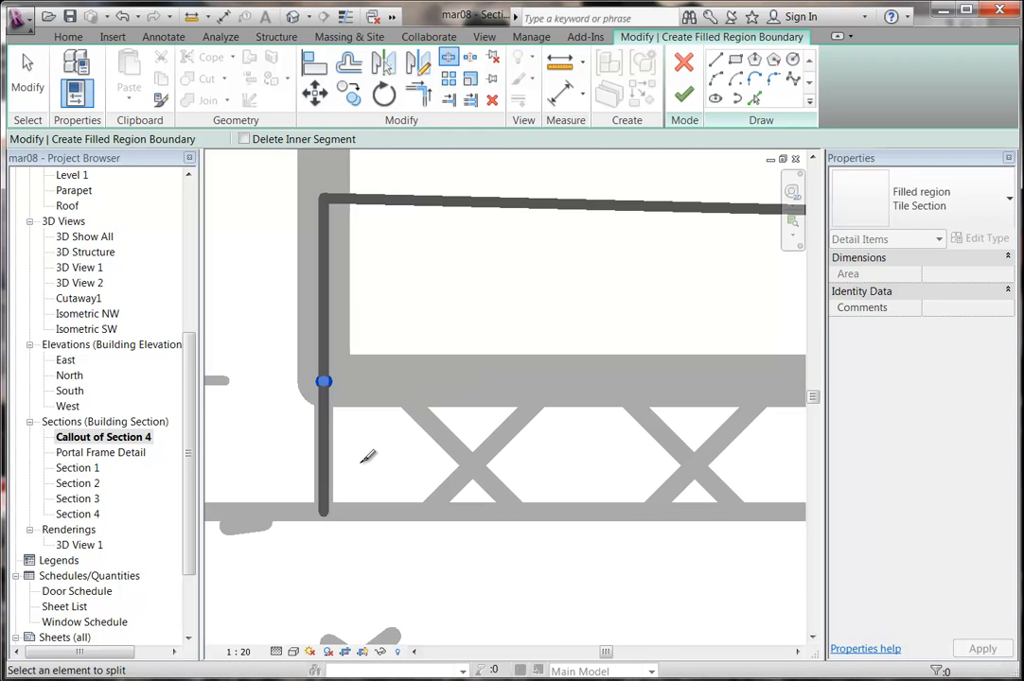
key("Escape")
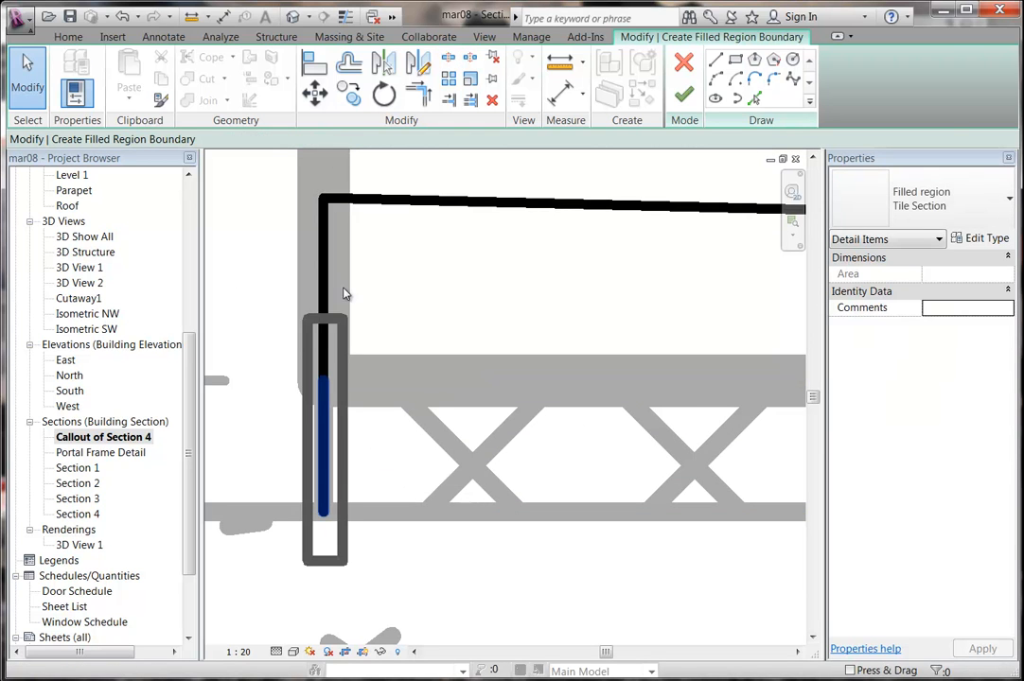
Mirror the floor line across a drawn axis near the Ground Floor level.
scroll(516, 350, "down", 5)
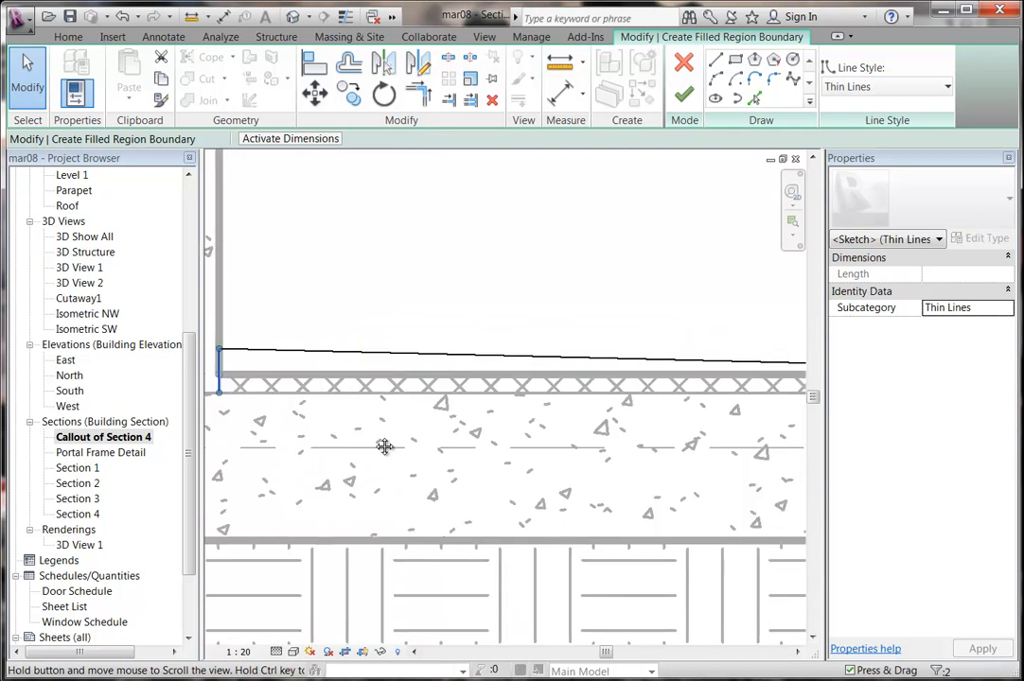
middle_click_drag(575, 471, 495, 437)
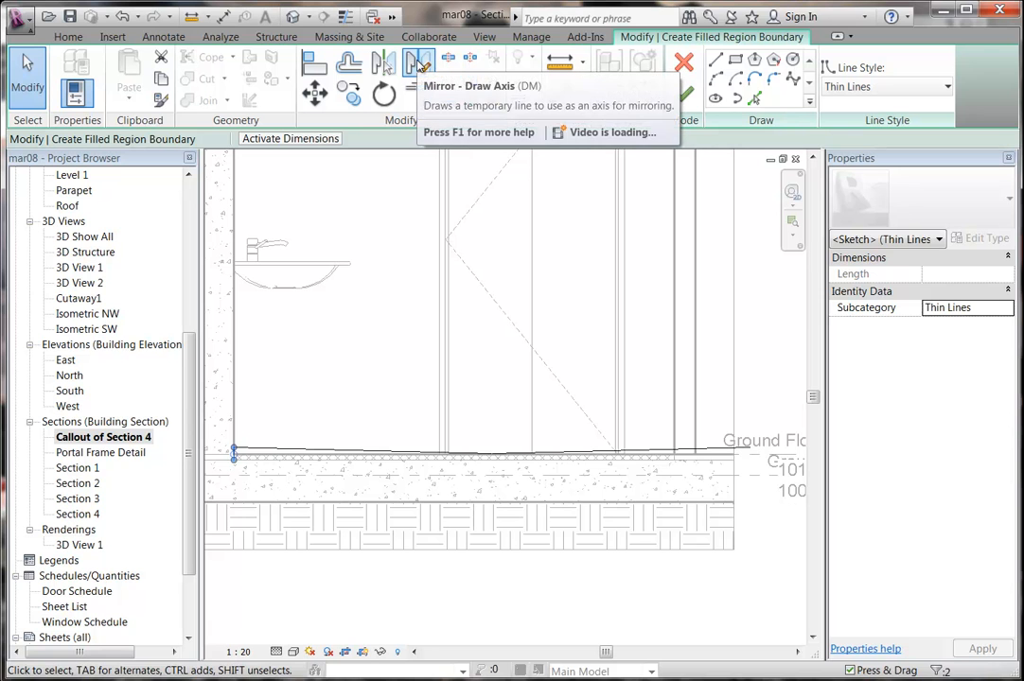
left_click(420, 65)
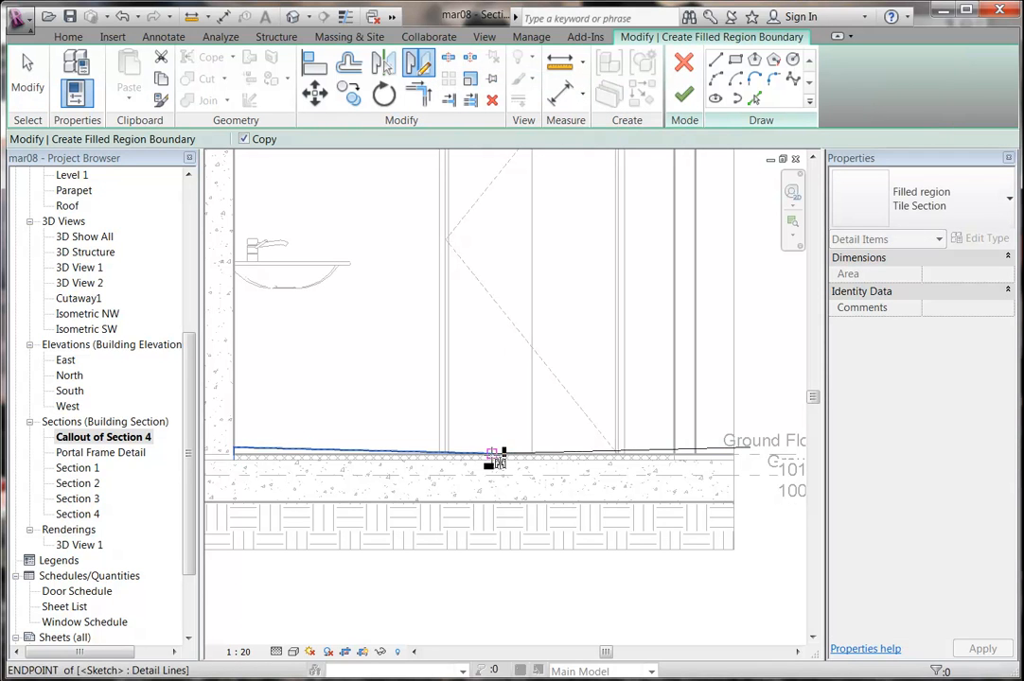
left_click(491, 453)
left_click(487, 386)
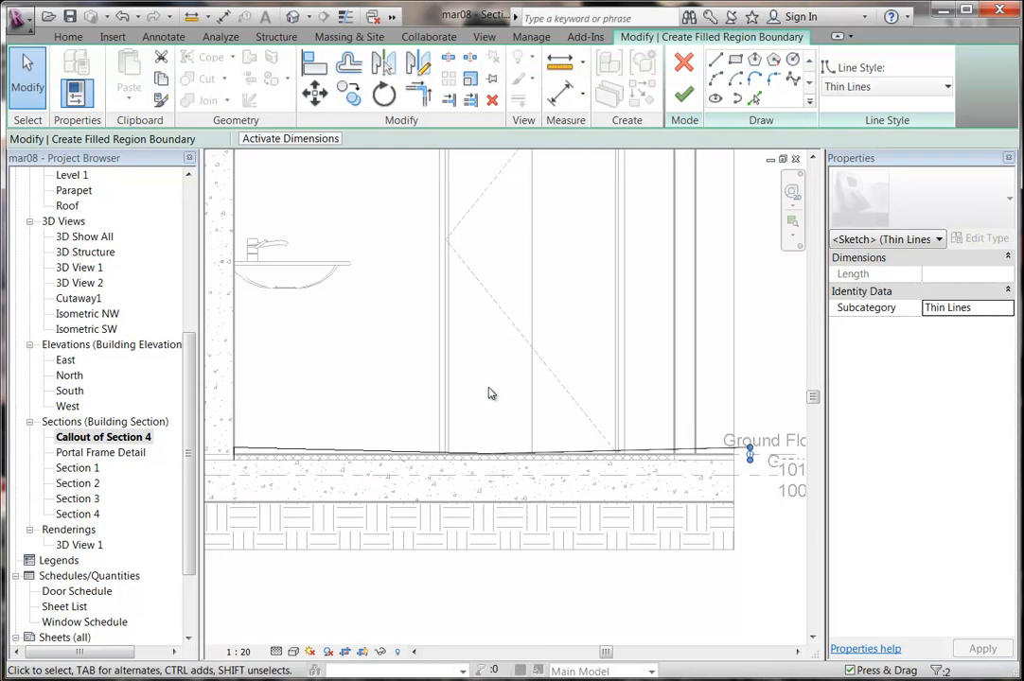
left_click(487, 386)
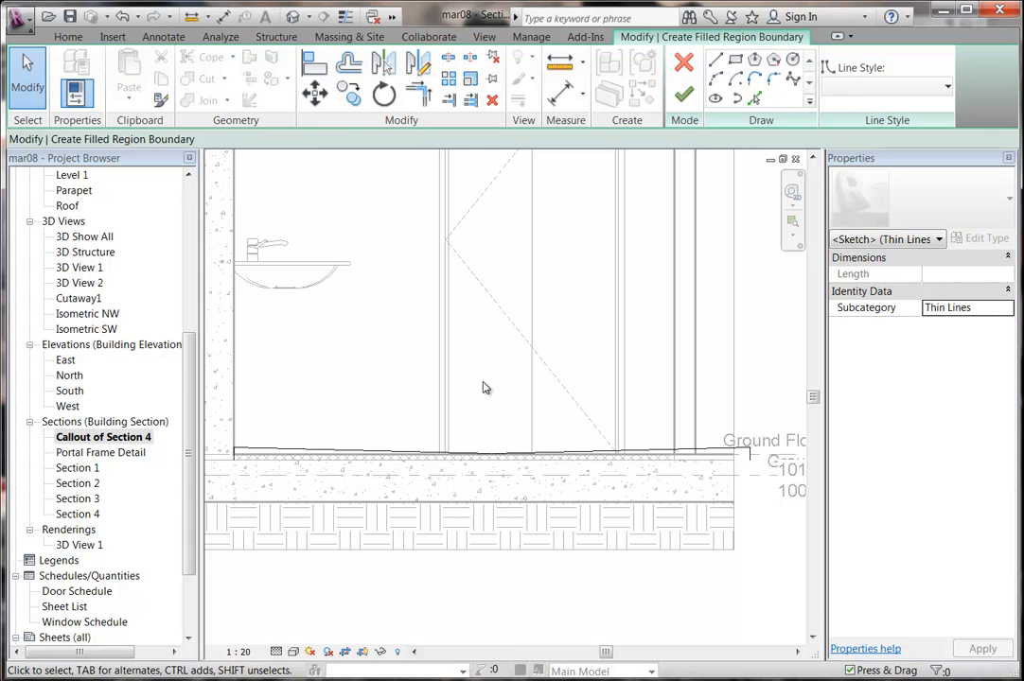
left_click(714, 61)
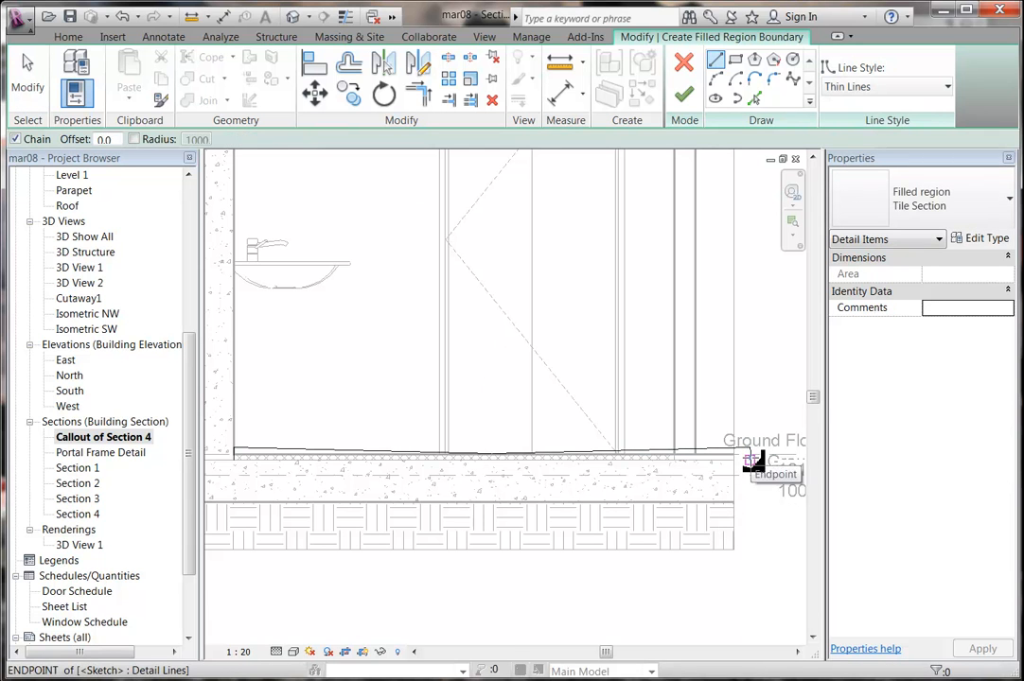
key("Escape")
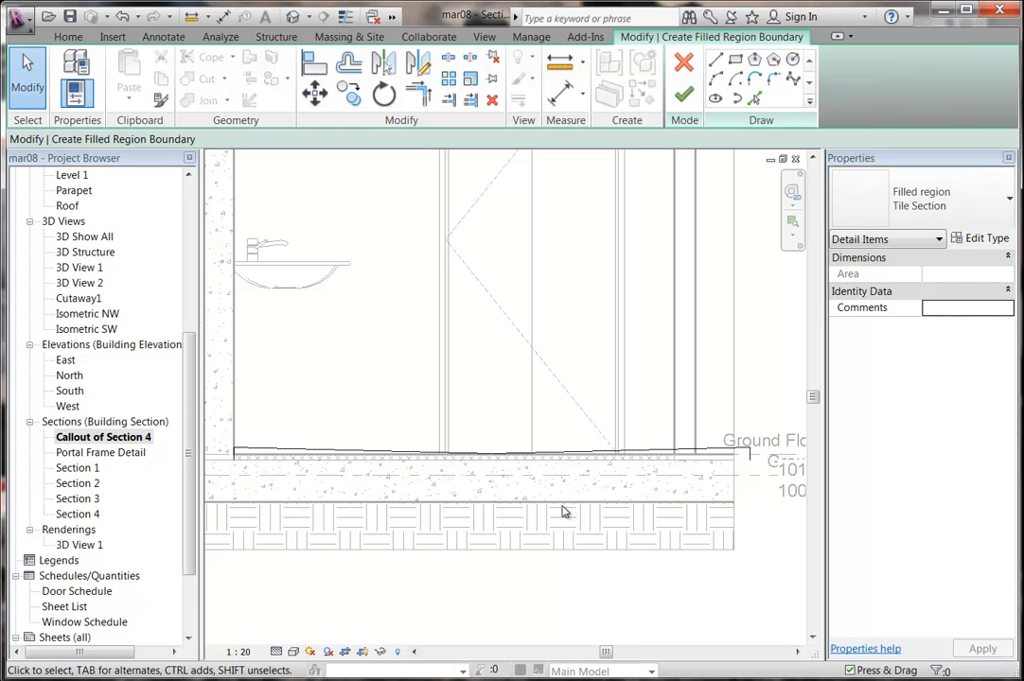
Move the sketch line along the floor 260 to the left.
left_click_drag(436, 399, 770, 498)
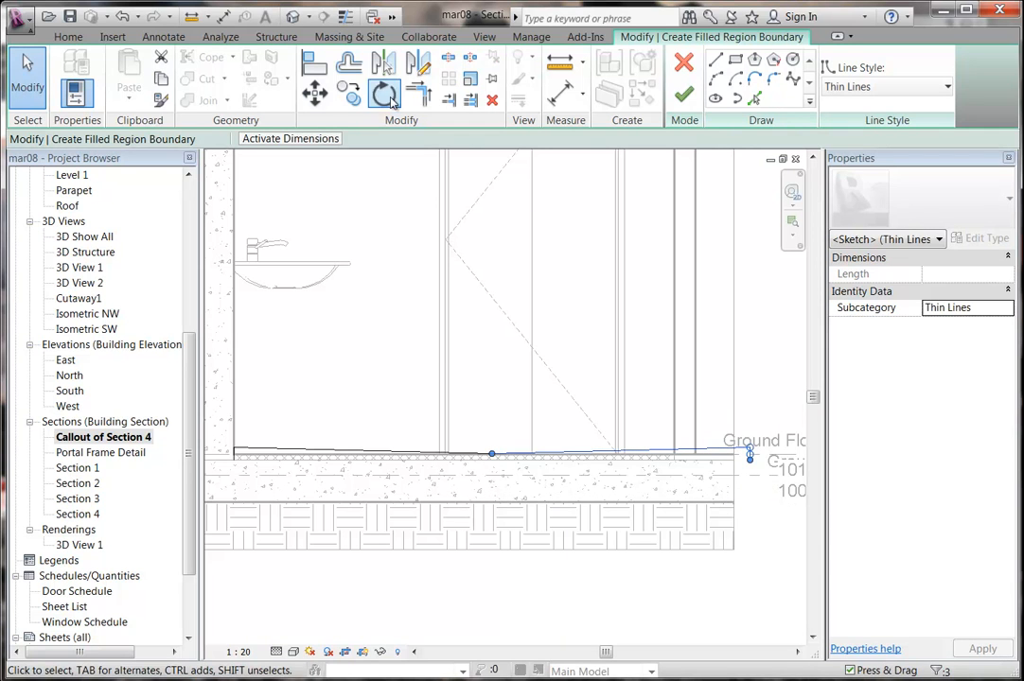
left_click(318, 96)
scroll(568, 416, "up", 4)
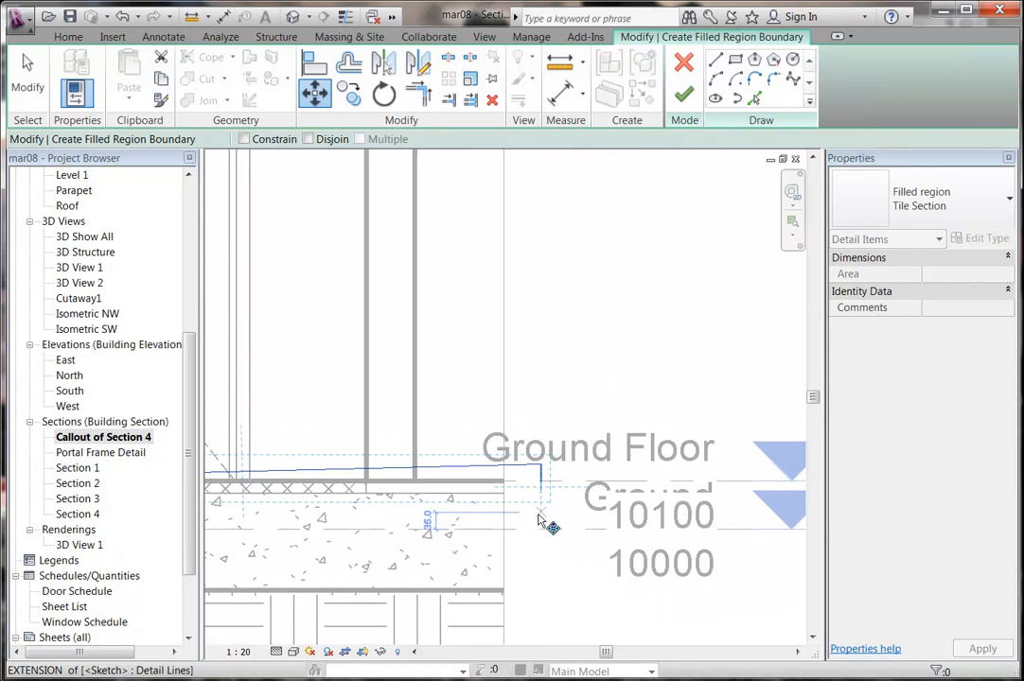
scroll(534, 487, "up", 2)
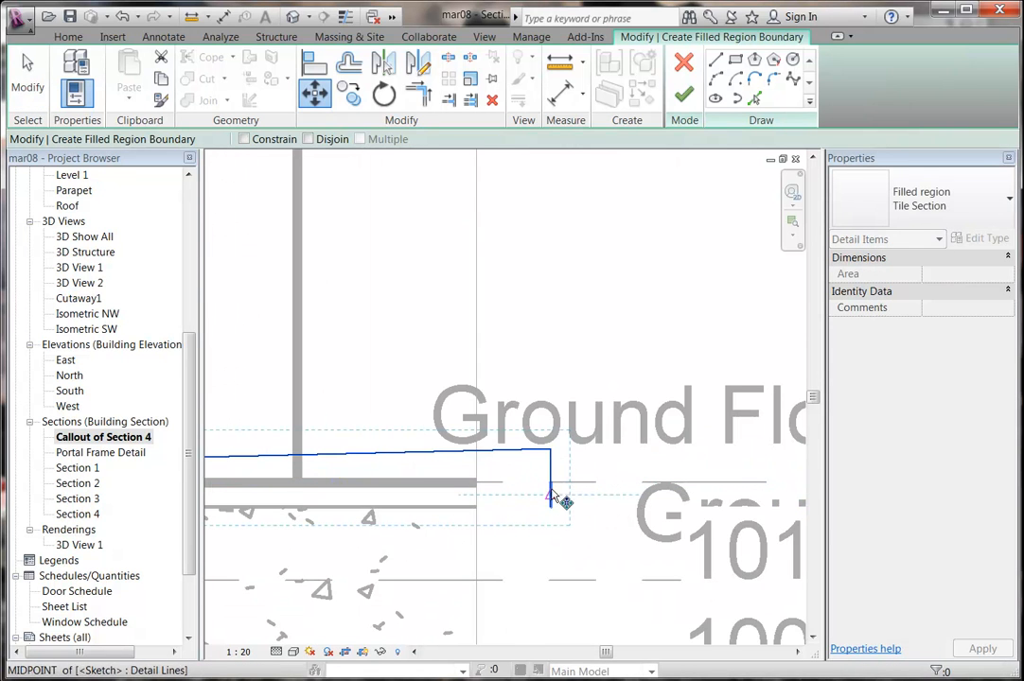
left_click(553, 490)
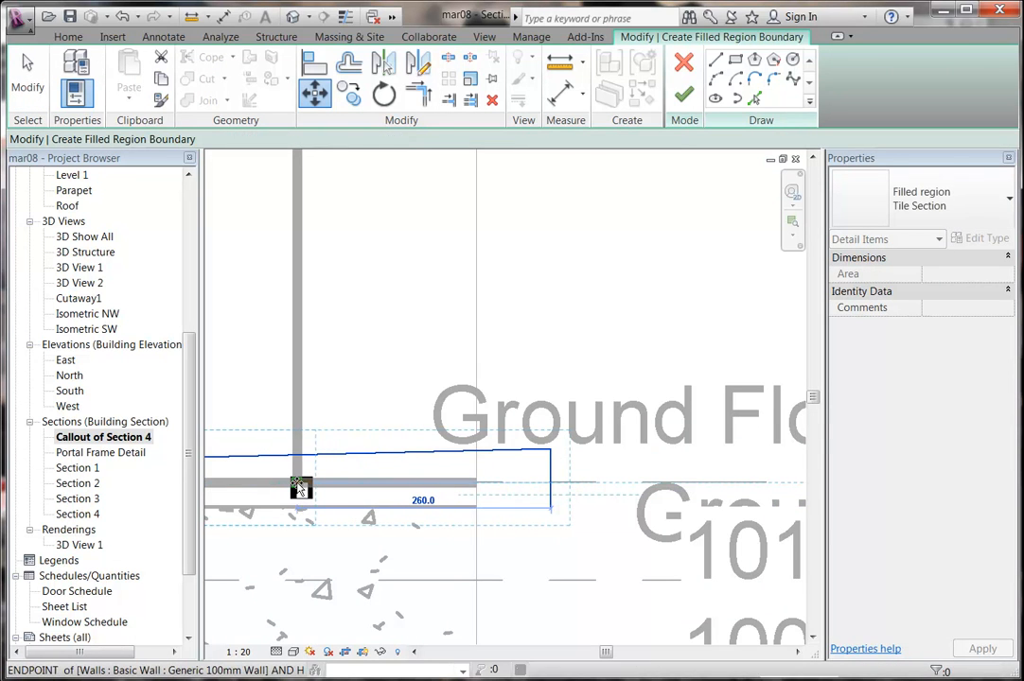
left_click(298, 488)
scroll(270, 431, "down", 5)
middle_click_drag(263, 427, 537, 464)
scroll(538, 463, "down", 3)
middle_click_drag(411, 445, 448, 458)
scroll(443, 456, "up", 1)
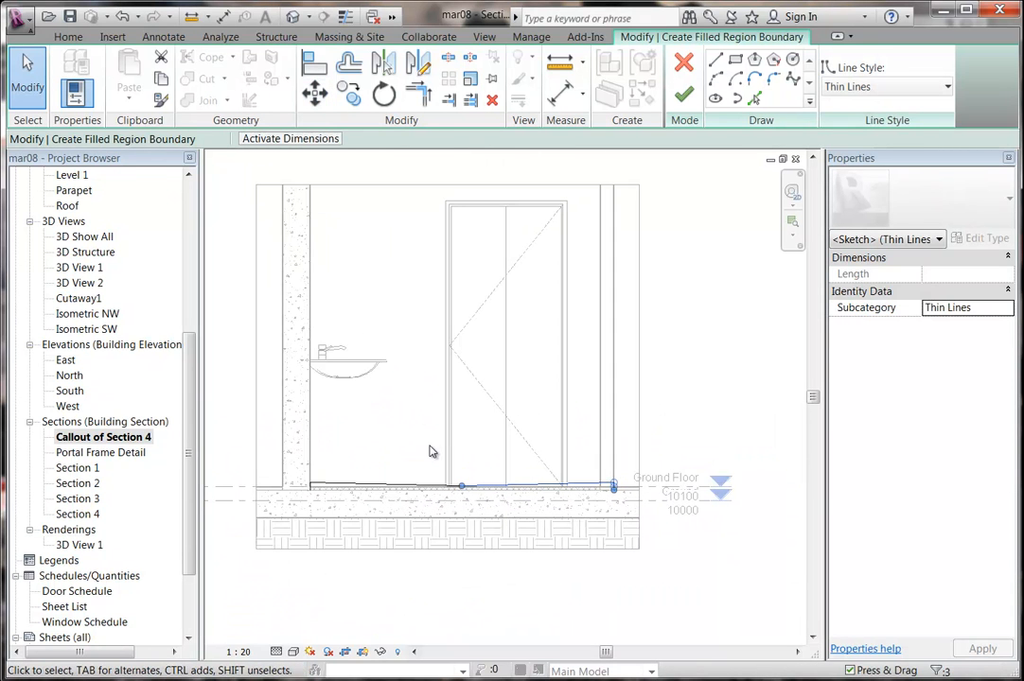
Draw the closing boundary line to the floor's right end and finish the filled region.
left_click(714, 61)
scroll(346, 407, "up", 2)
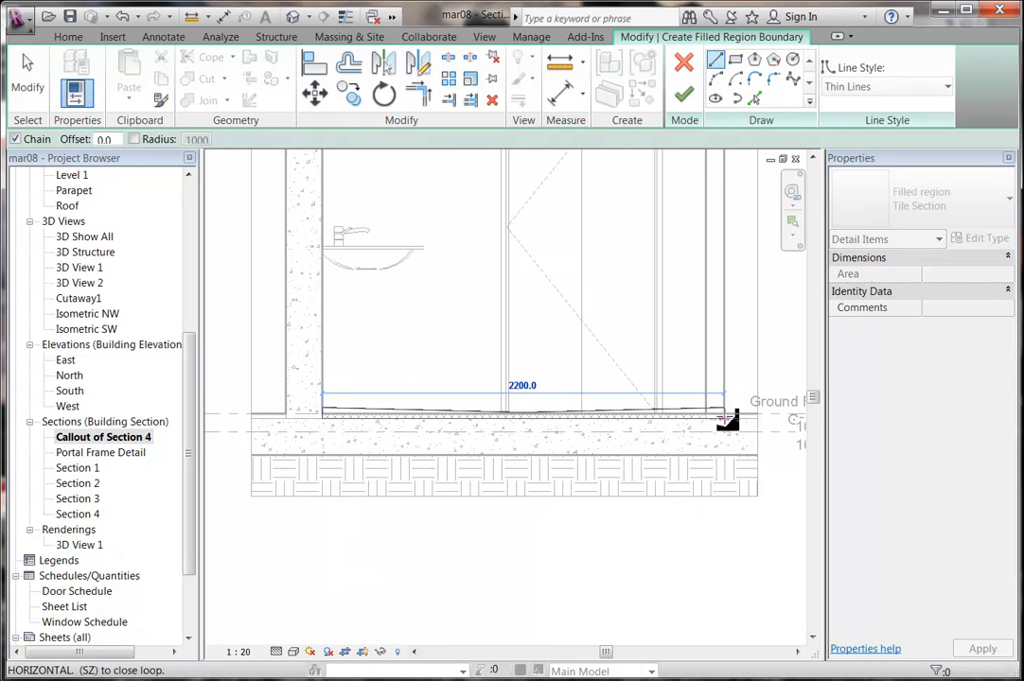
left_click(724, 419)
key("Escape")
key("Escape")
middle_click_drag(330, 401, 322, 384)
scroll(521, 372, "up", 5)
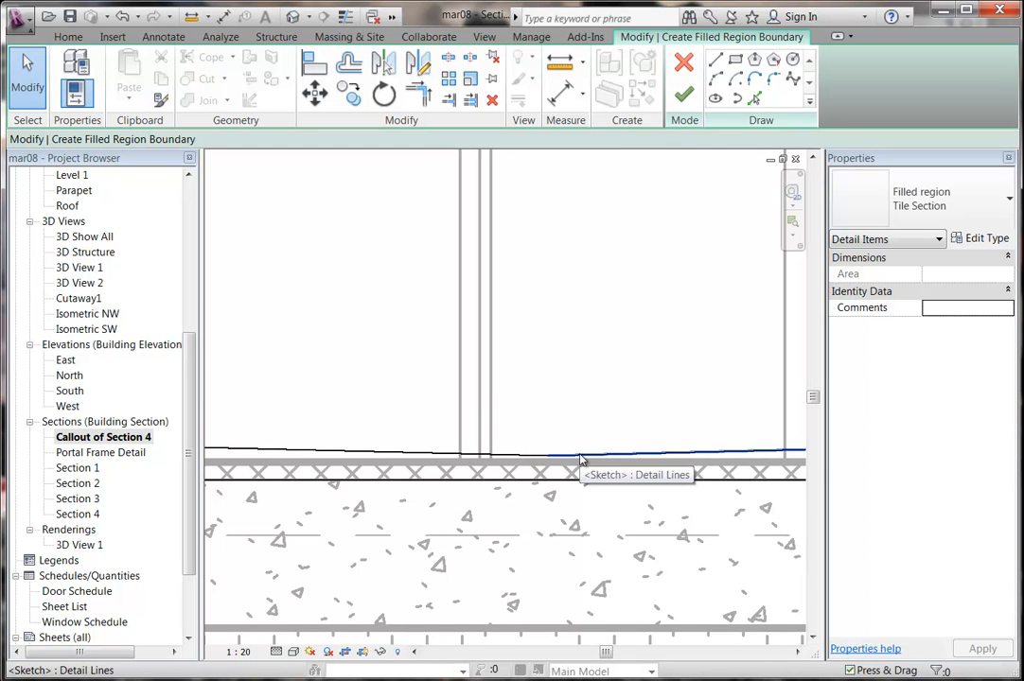
scroll(480, 404, "down", 5)
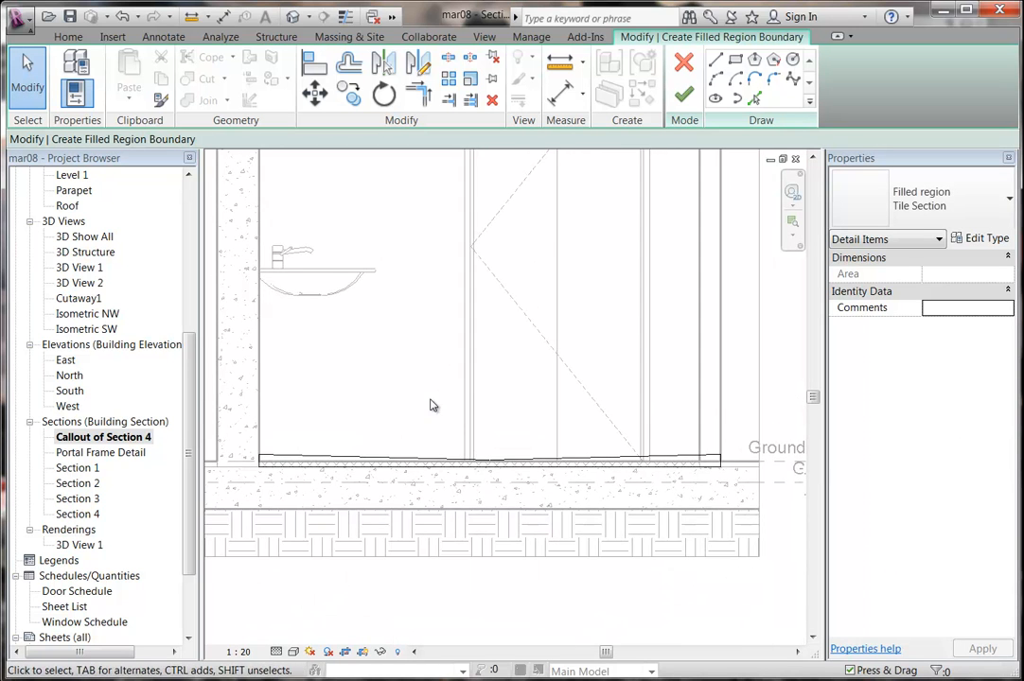
left_click(683, 94)
middle_click_drag(303, 434, 337, 408)
scroll(336, 408, "up", 2)
key("Escape")
scroll(318, 410, "up", 3)
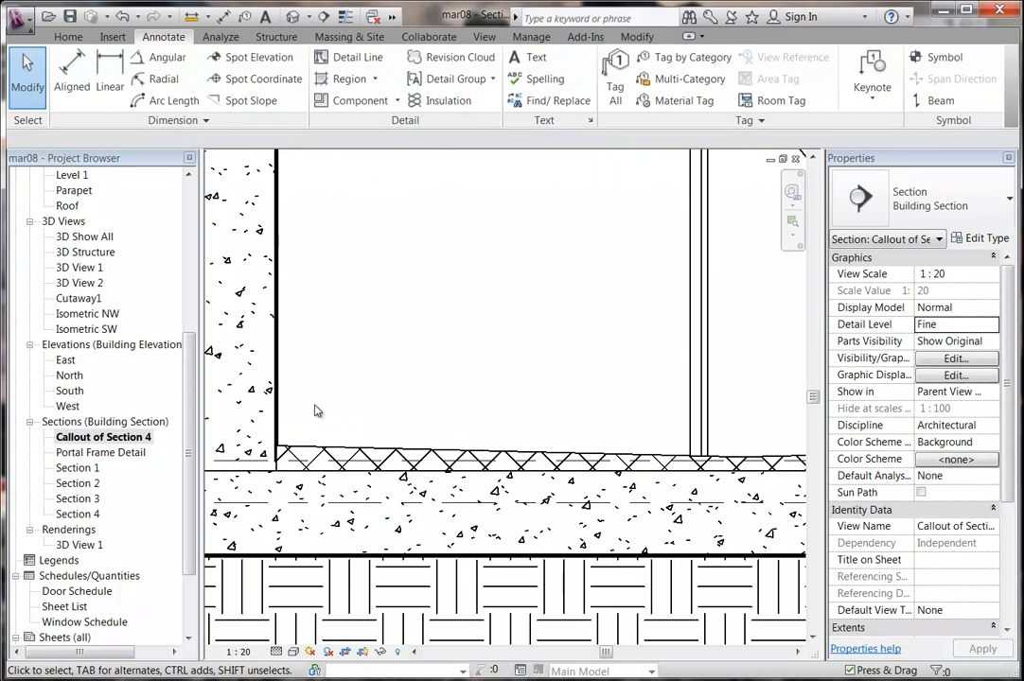
Change the Tile Section type's fill pattern to Crosshatch Diagonal - 1.5mm.
left_click(331, 449)
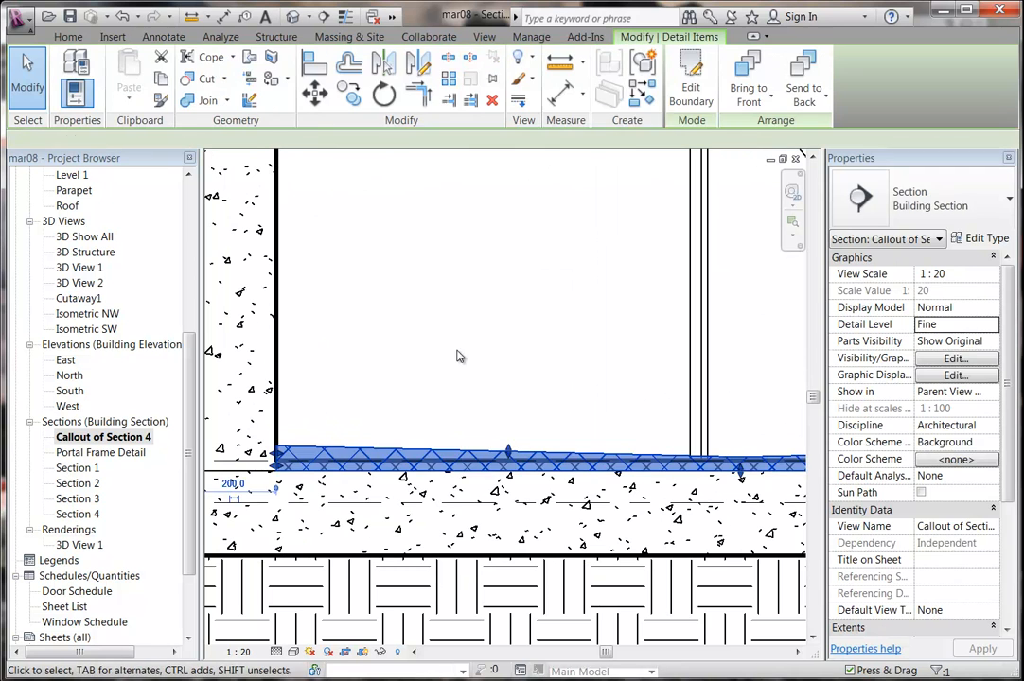
left_click(984, 240)
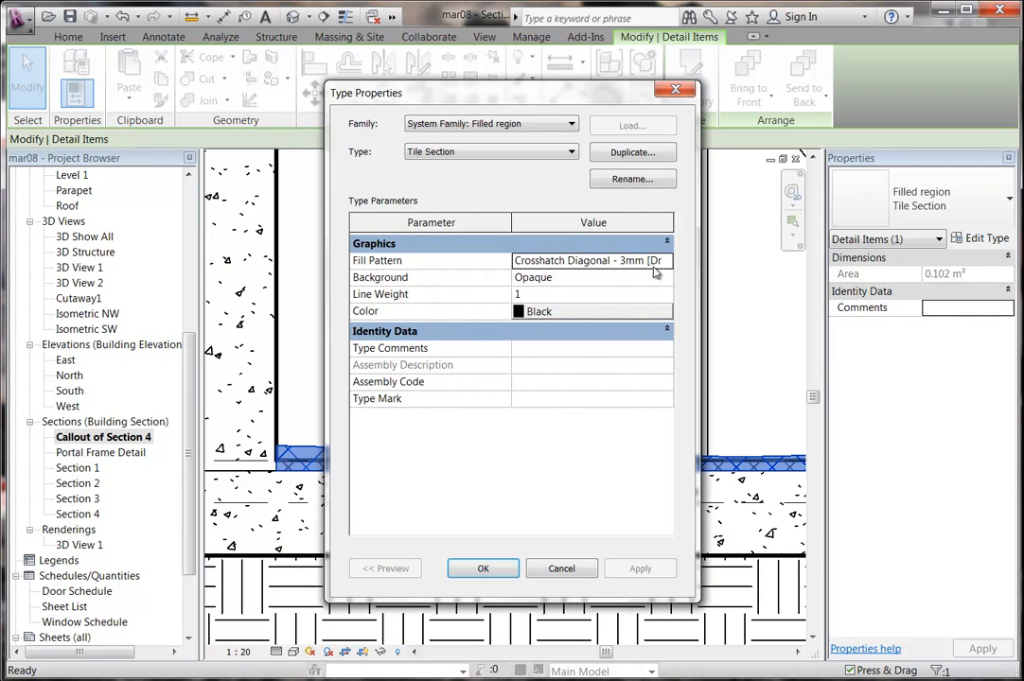
left_click(669, 264)
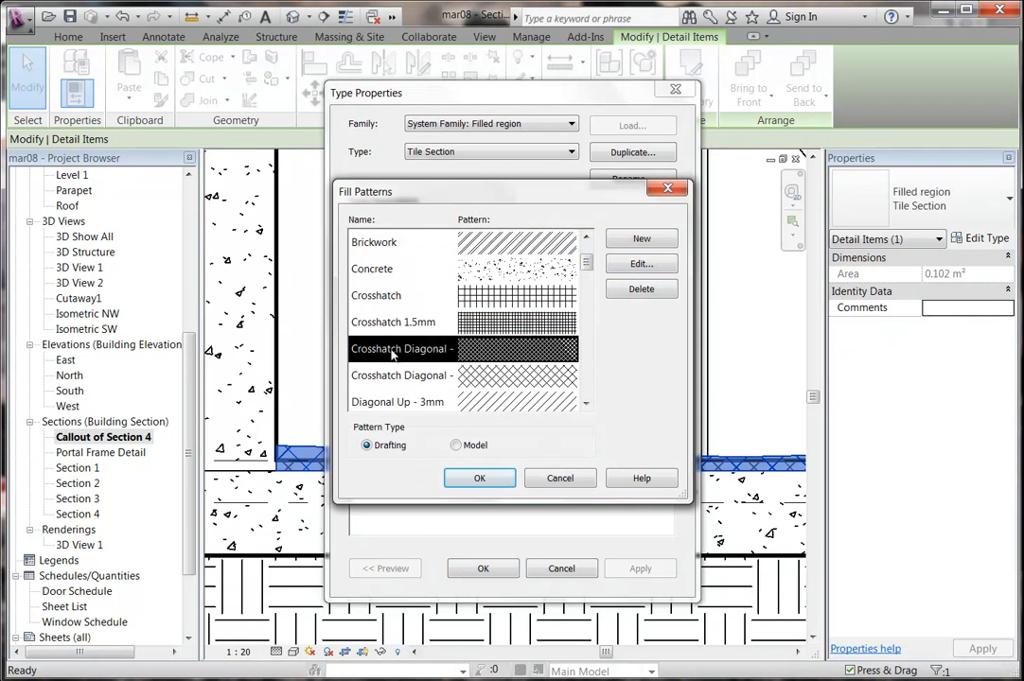
left_click(473, 480)
left_click(483, 569)
scroll(395, 353, "up", 5)
Reselect the cross-hatched tile region at the floor and choose Edit Boundary.
left_click(491, 330)
scroll(491, 330, "up", 1)
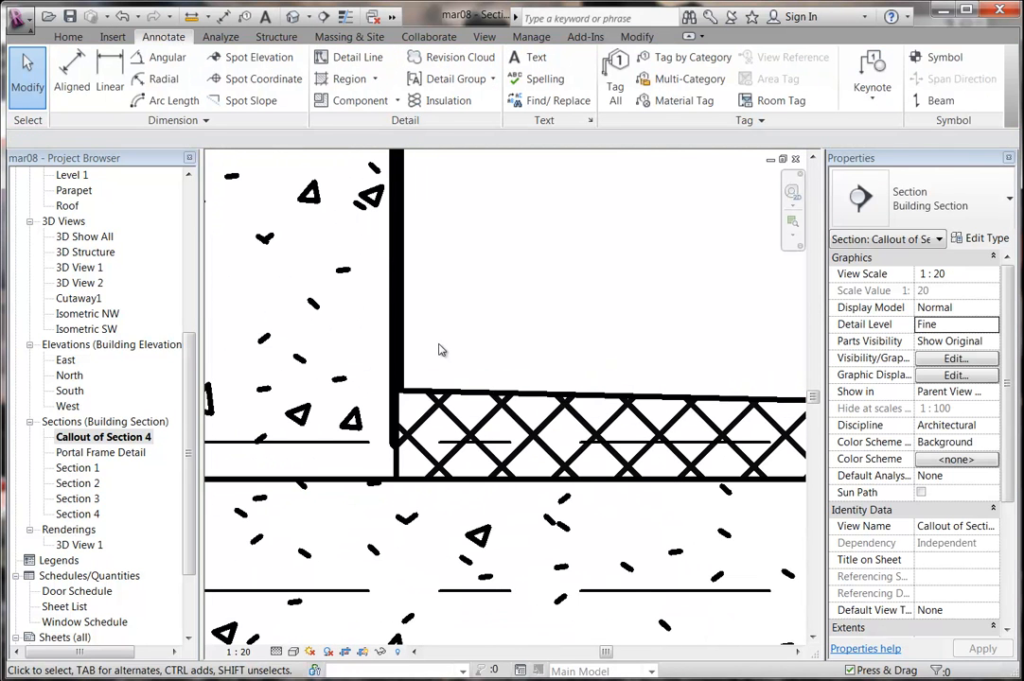
left_click(451, 390)
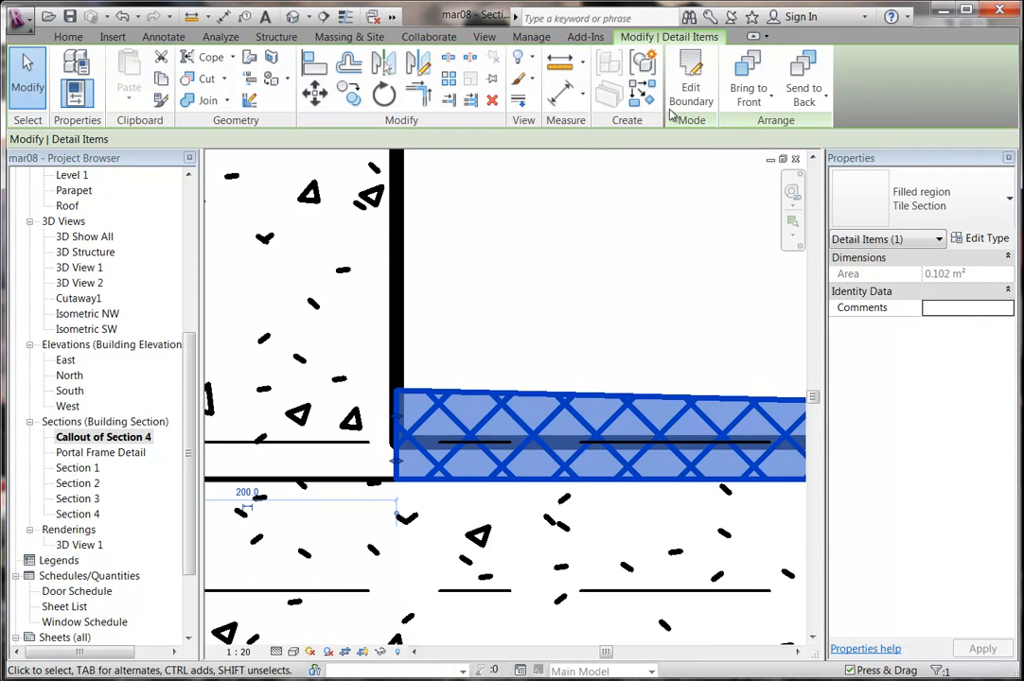
left_click(691, 87)
Set the tile region's left boundary line to the 0.5 pen line style.
scroll(407, 457, "up", 2)
scroll(361, 409, "up", 1)
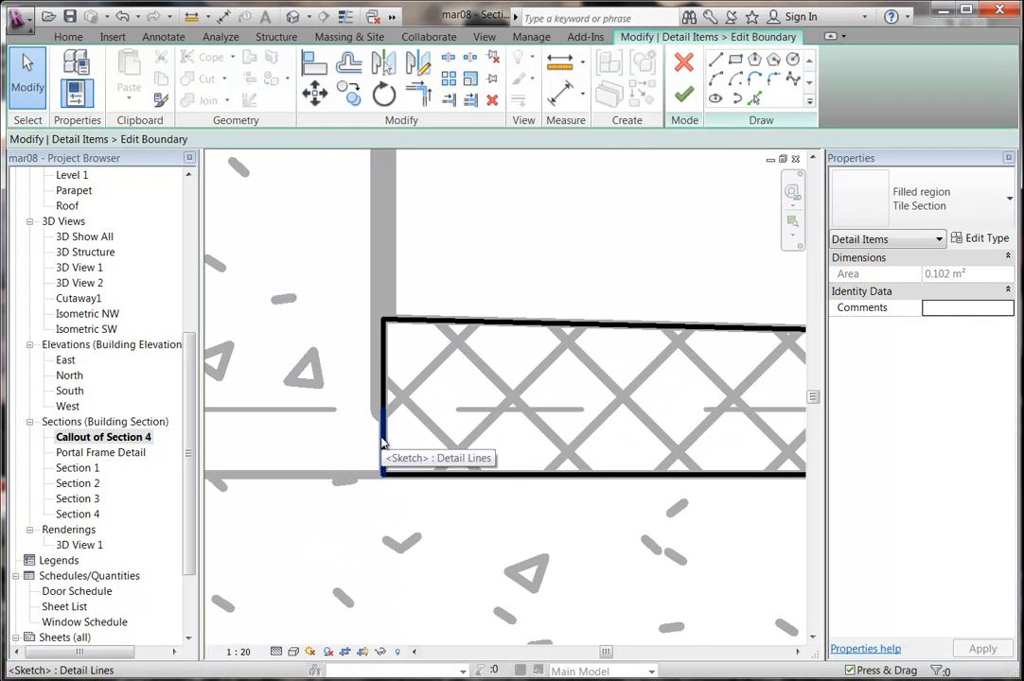
left_click(383, 443)
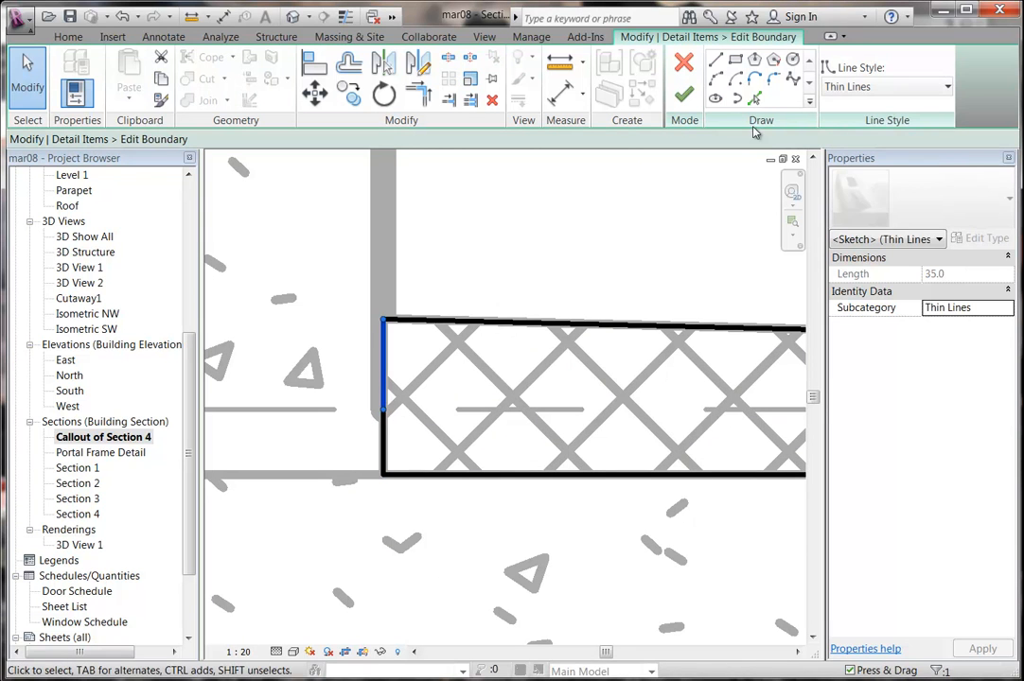
left_click(863, 87)
scroll(863, 159, "up", 5)
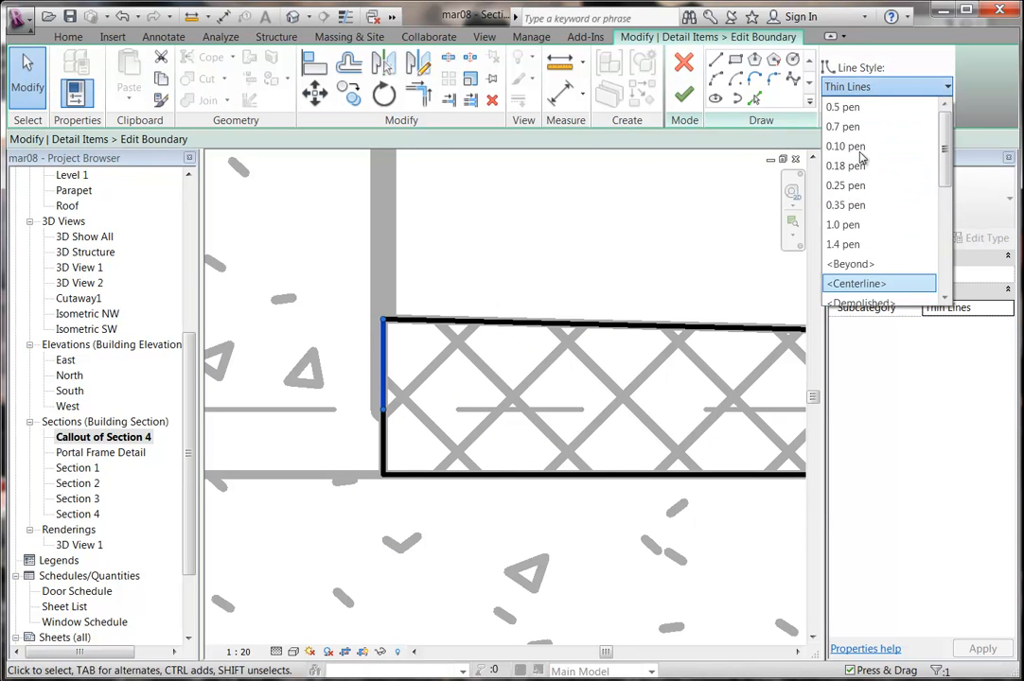
left_click(855, 204)
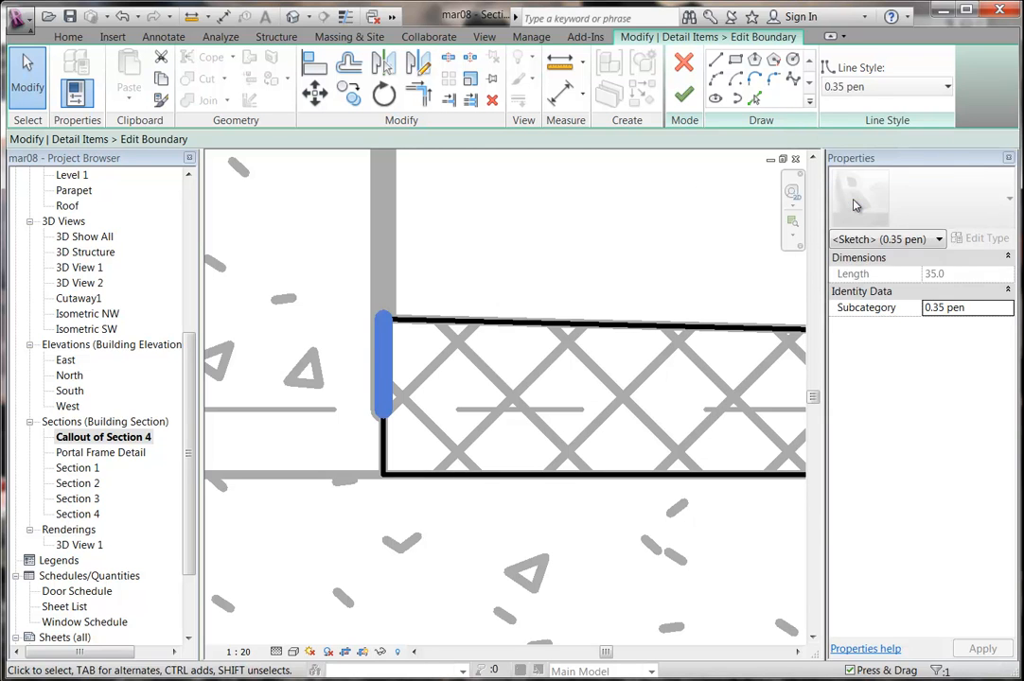
left_click(875, 86)
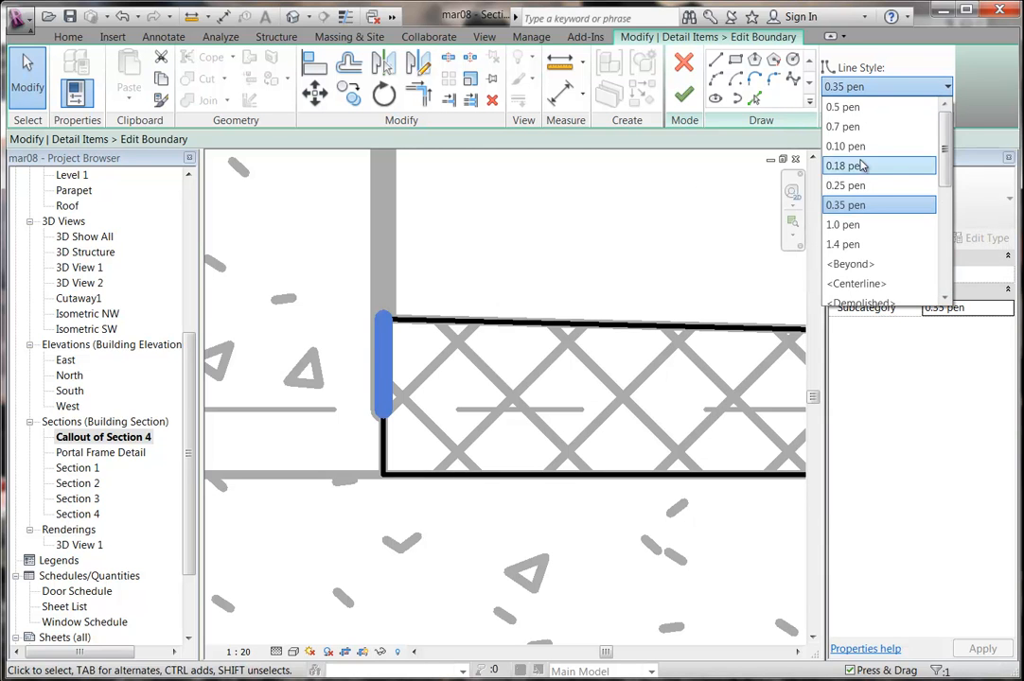
left_click(857, 107)
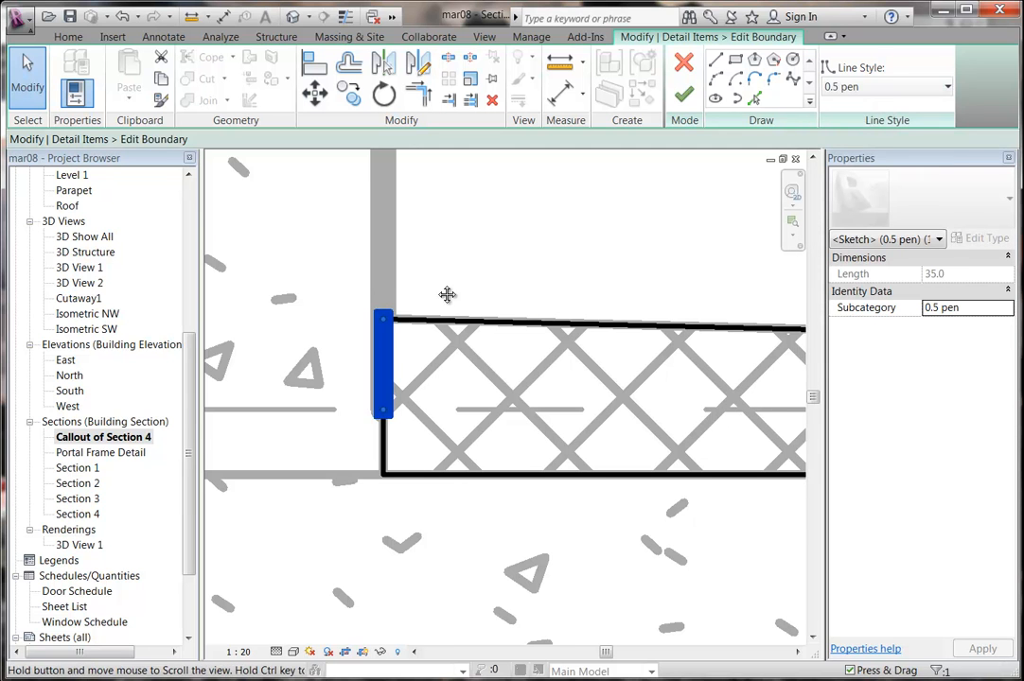
scroll(460, 265, "down", 2)
left_click(579, 201)
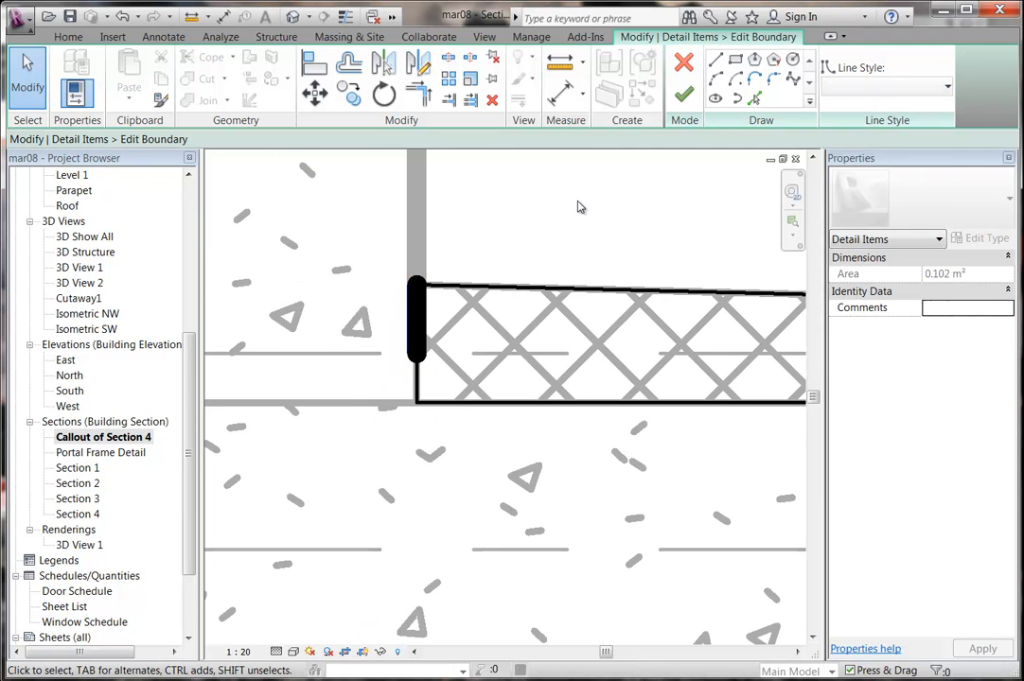
Change the region's top boundary line to 0.5 pen.
scroll(581, 203, "down", 2)
middle_click_drag(795, 219, 398, 295)
scroll(556, 271, "down", 2)
left_click(401, 305)
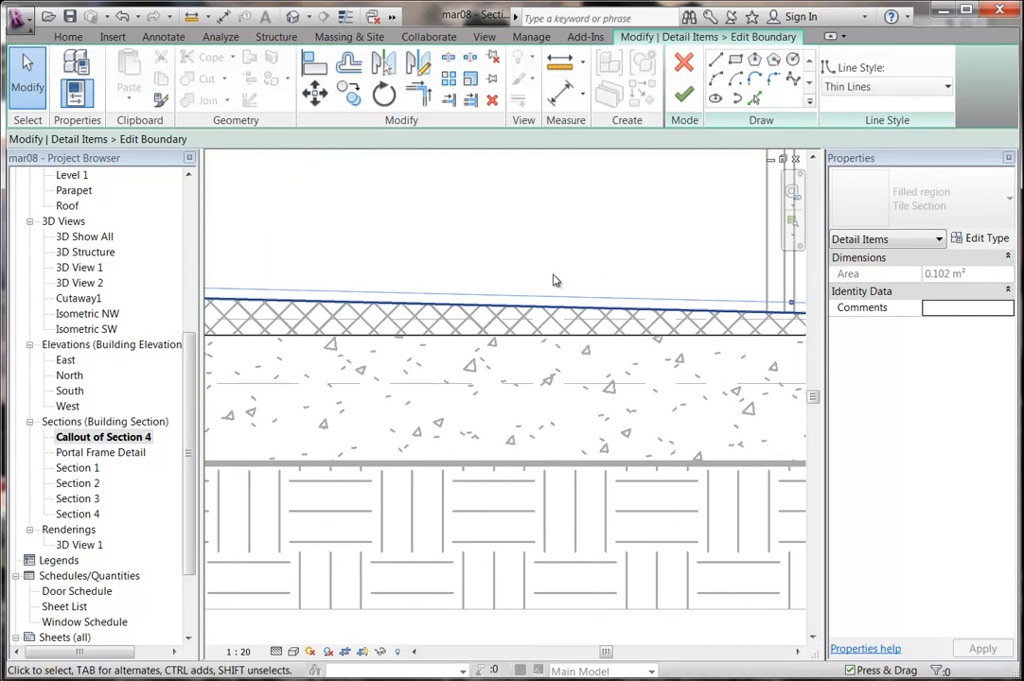
left_click(870, 86)
scroll(943, 200, "up", 5)
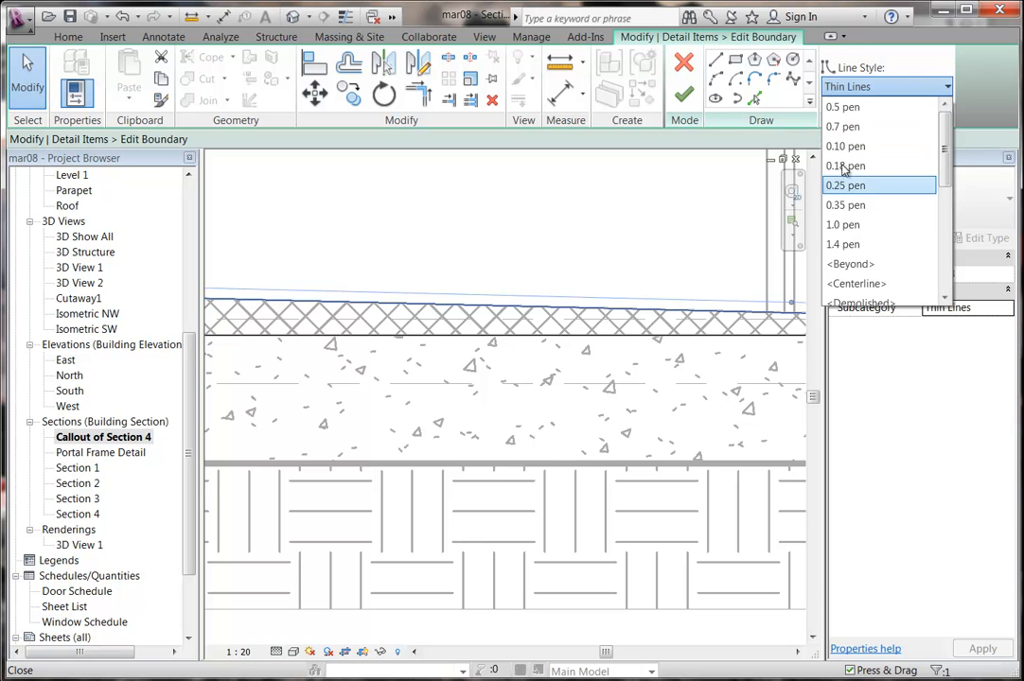
left_click(842, 107)
left_click(631, 216)
Set the boundary line at the slab's right end to 0.5 pen.
middle_click_drag(593, 241, 350, 268)
scroll(350, 267, "down", 2)
middle_click_drag(646, 278, 297, 324)
left_click(425, 352)
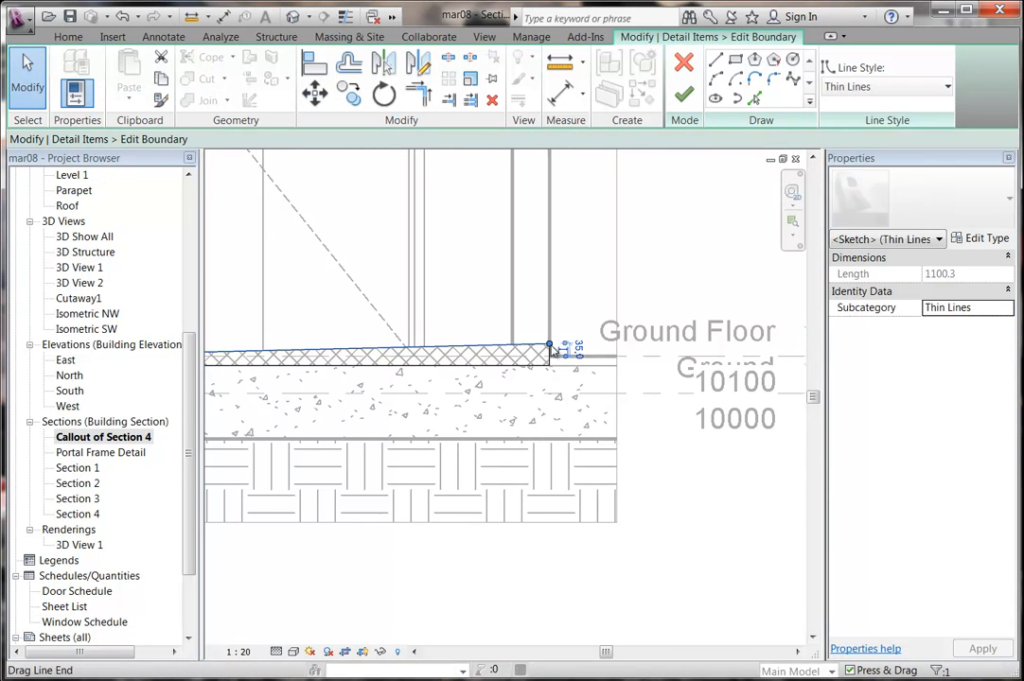
scroll(544, 347, "up", 3)
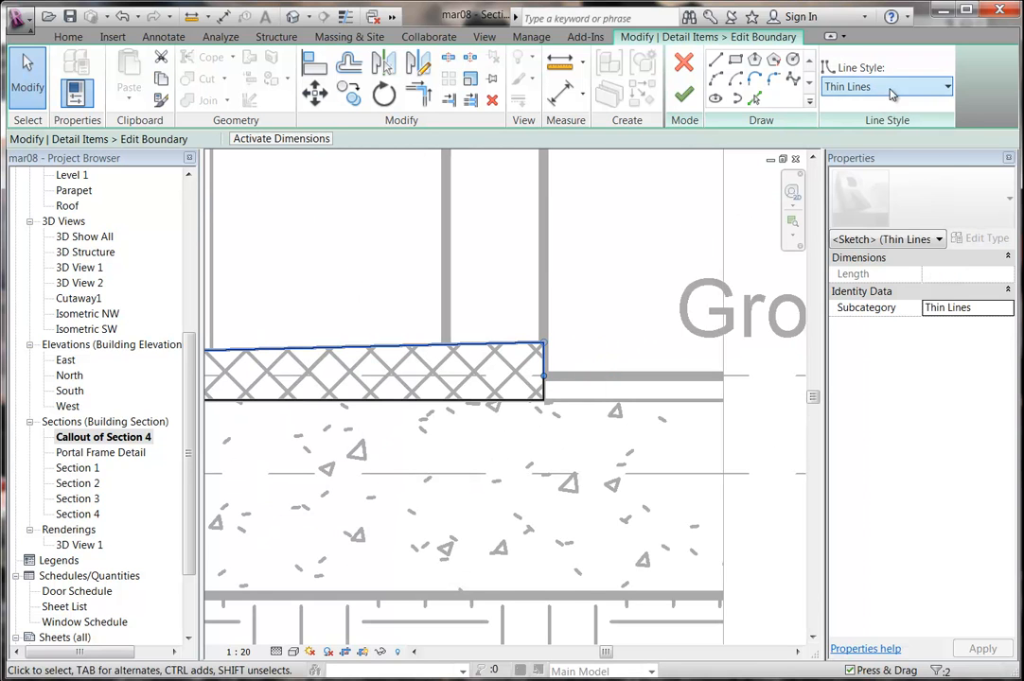
left_click(946, 86)
scroll(946, 238, "up", 5)
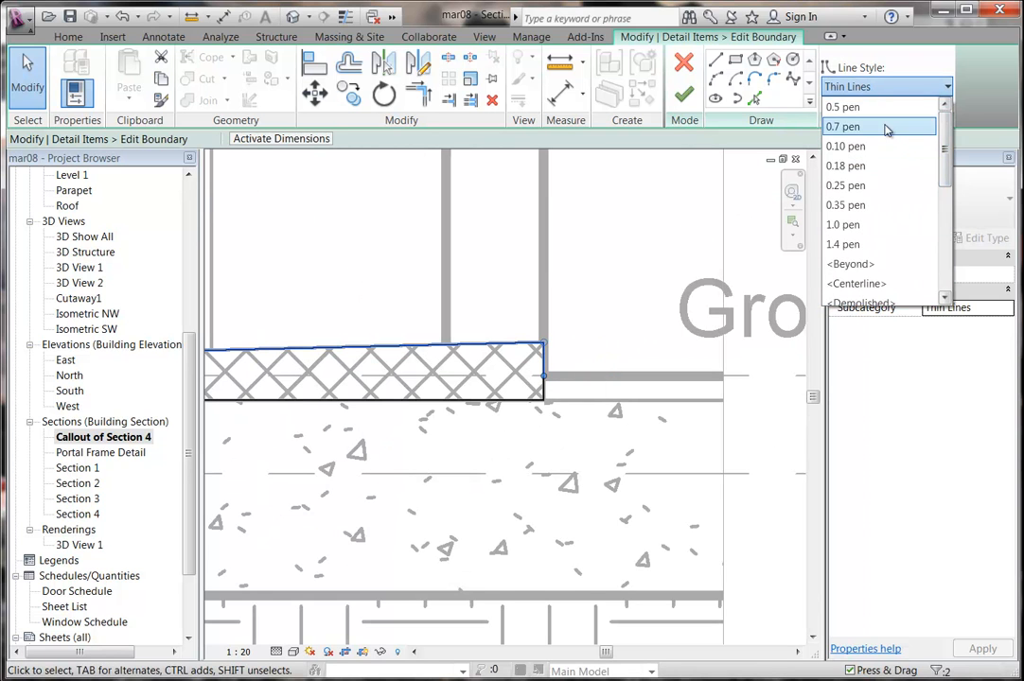
left_click(852, 107)
Finish the boundary edit and zoom out to show the whole floor.
left_click(695, 93)
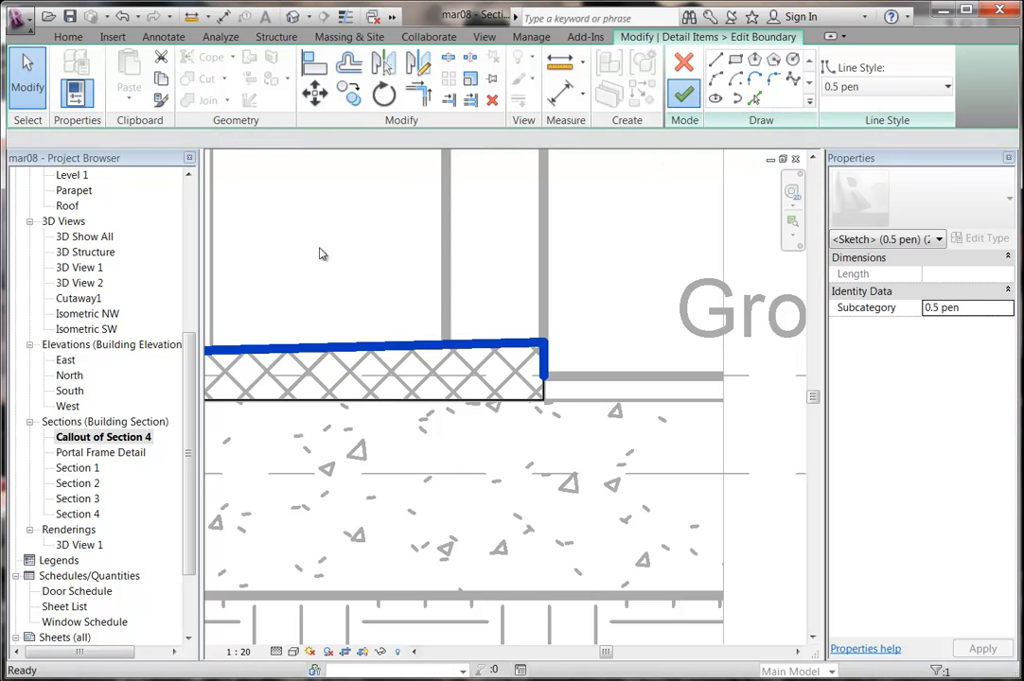
left_click(338, 232)
scroll(341, 234, "down", 4)
middle_click_drag(358, 230, 761, 370)
scroll(558, 365, "down", 1)
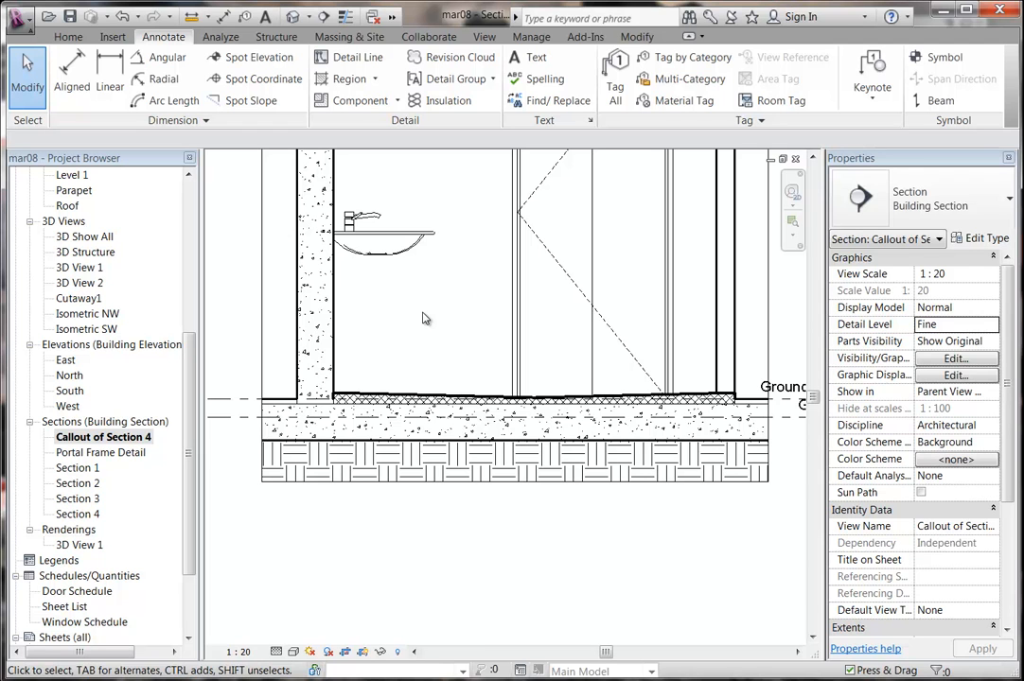
scroll(425, 319, "down", 2)
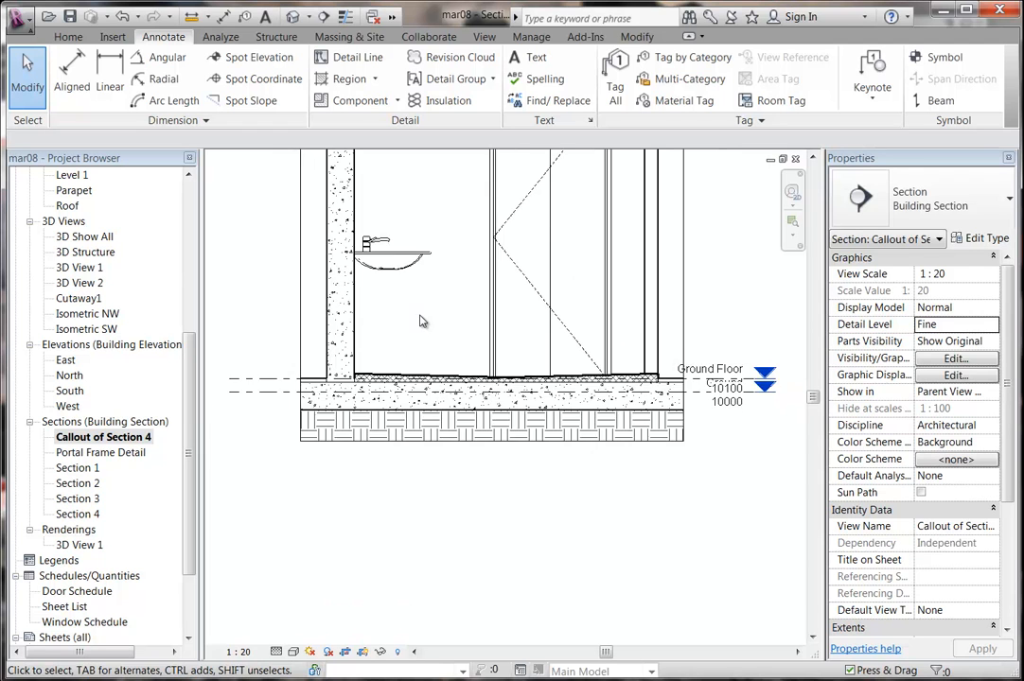
scroll(358, 452, "down", 1)
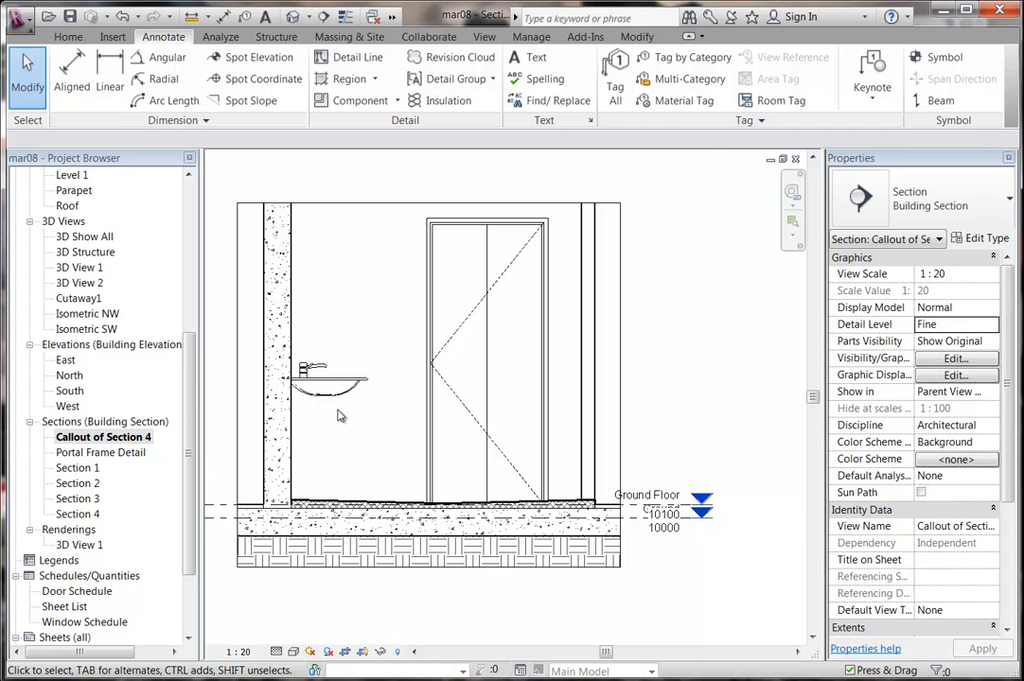
scroll(340, 416, "up", 1)
scroll(353, 436, "up", 1)
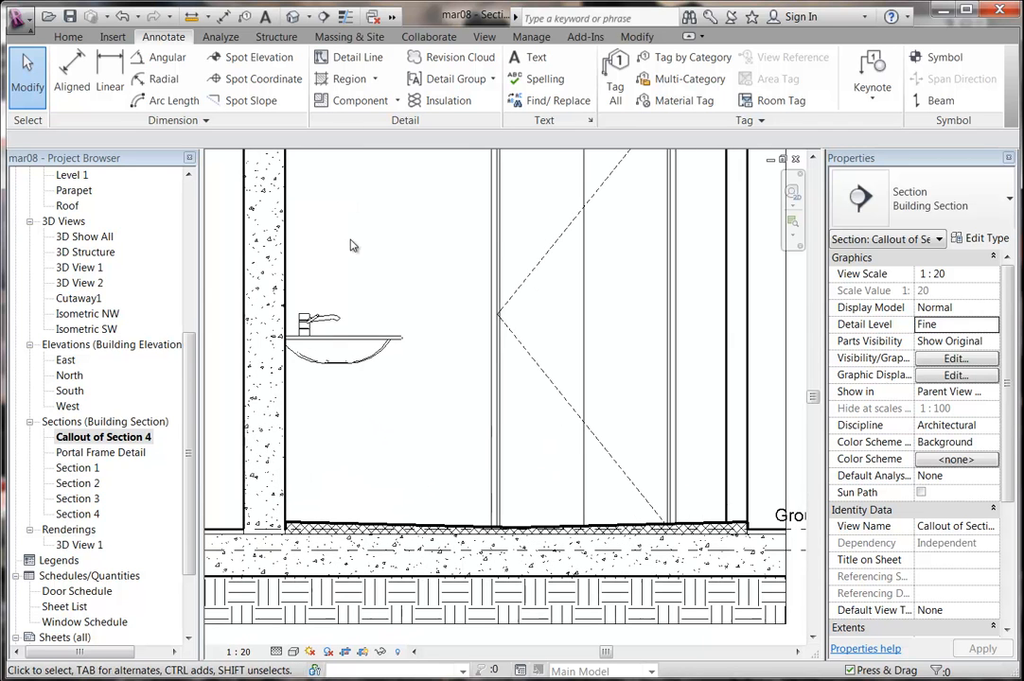
Draw a thin rectangle below the basin using Thin Lines detail lines.
left_click(352, 59)
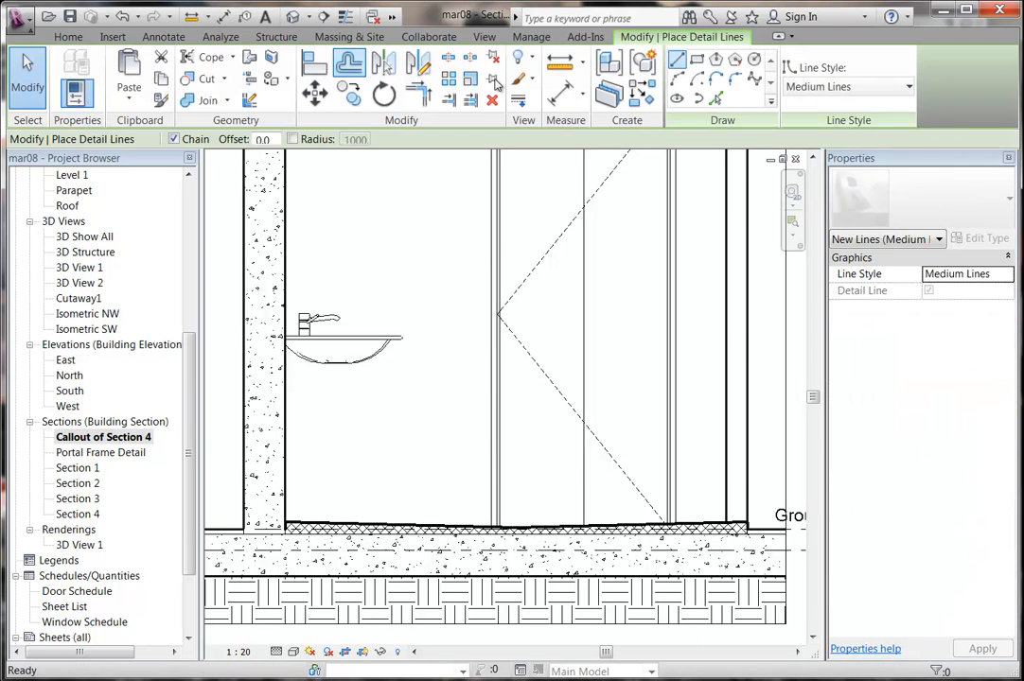
left_click(830, 88)
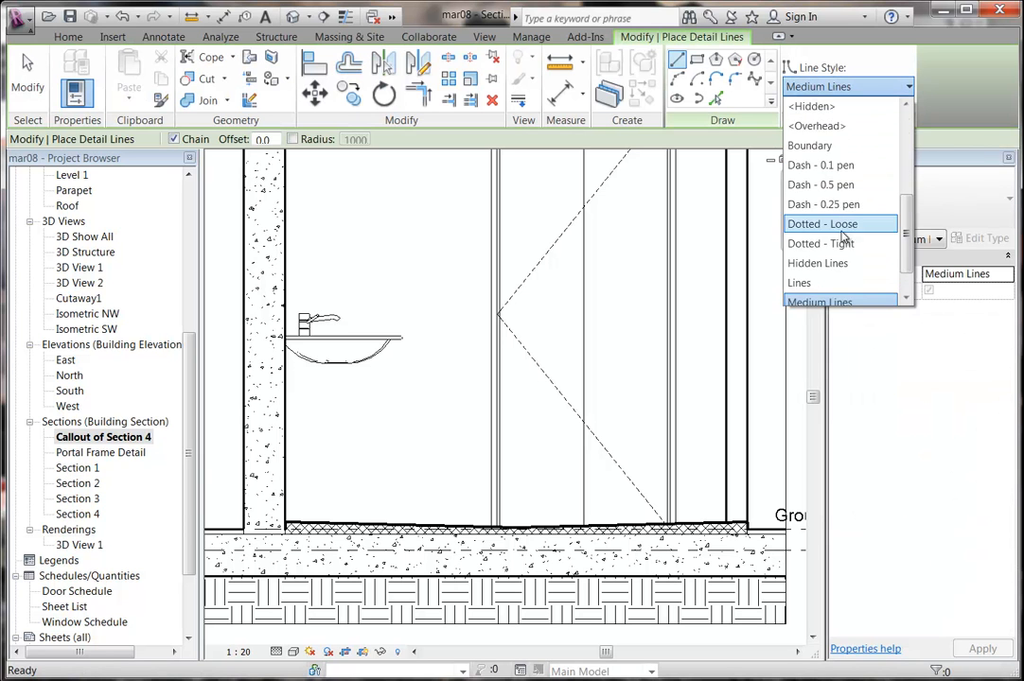
scroll(829, 276, "down", 1)
left_click(828, 276)
middle_click_drag(606, 299, 606, 245)
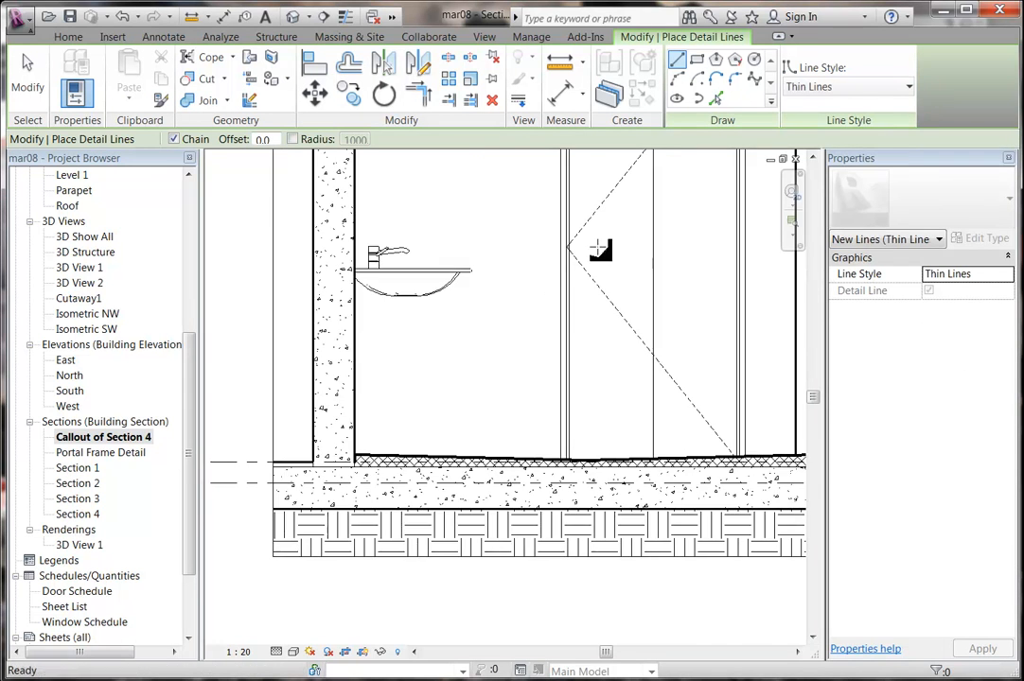
left_click(697, 59)
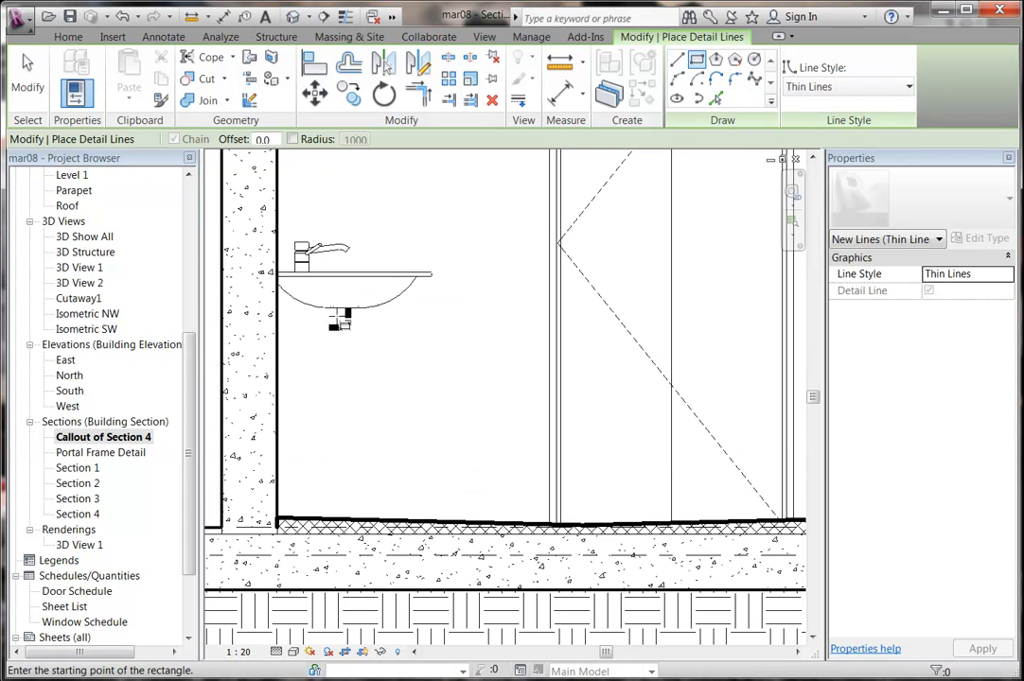
middle_click_drag(369, 404, 338, 404)
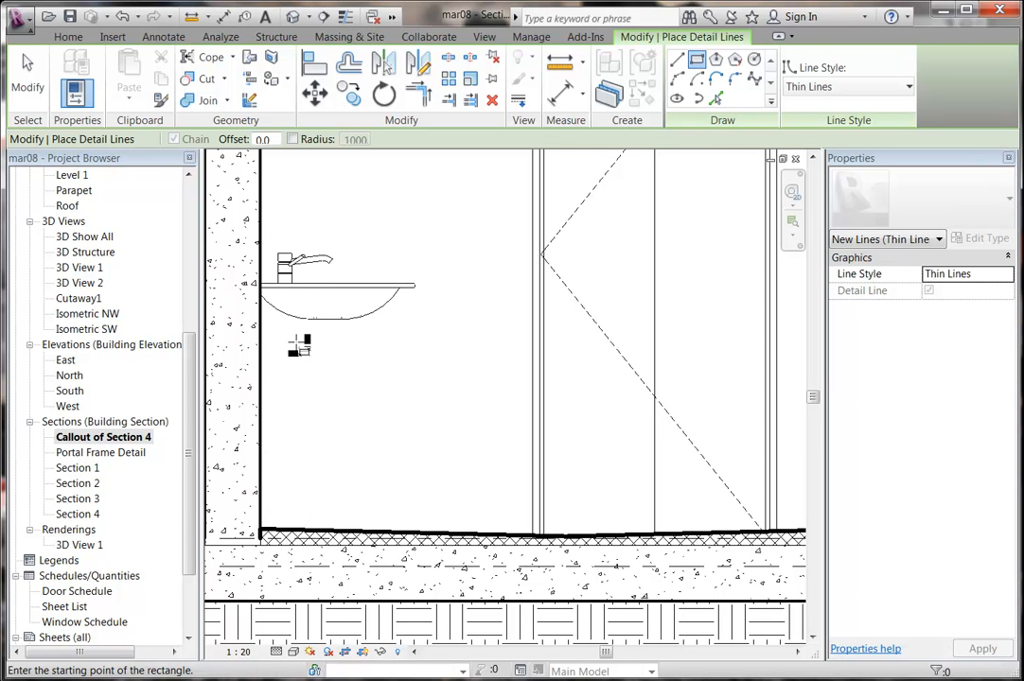
left_click(504, 335)
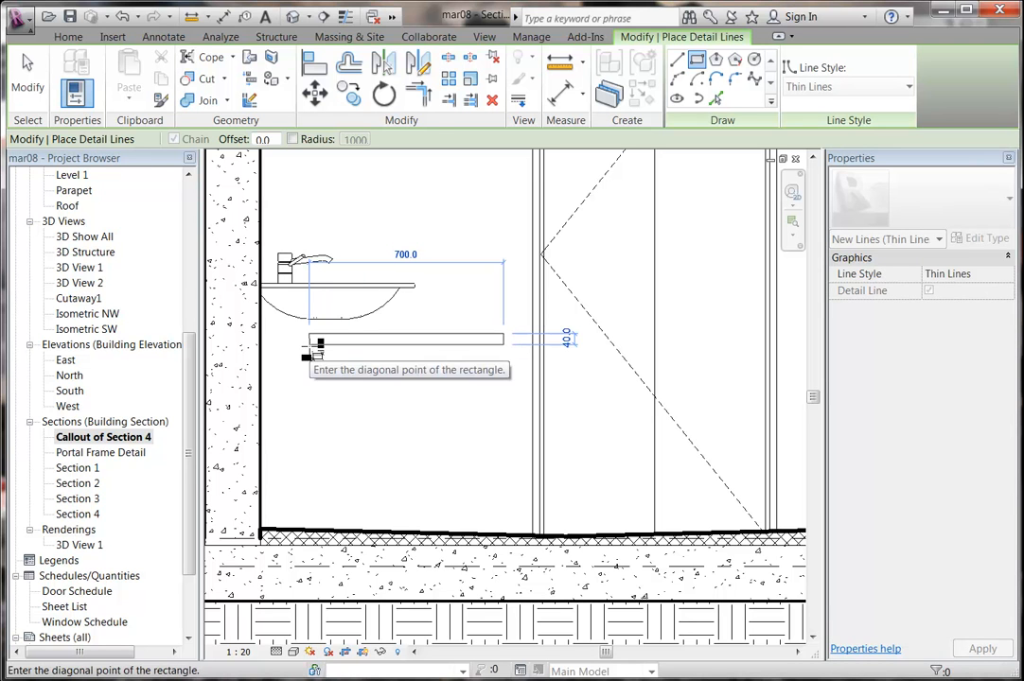
left_click(309, 347)
Delete the rectangle's left and right end lines, leaving two parallel lines.
middle_click_drag(331, 400, 326, 439)
scroll(326, 440, "up", 2)
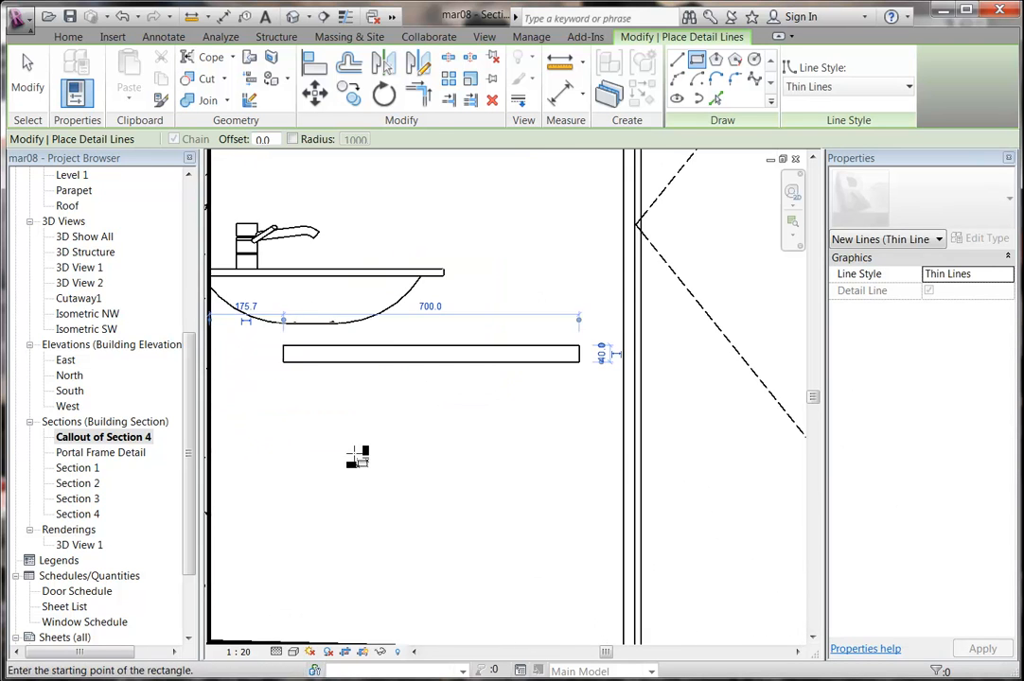
right_click(449, 238)
left_click(481, 246)
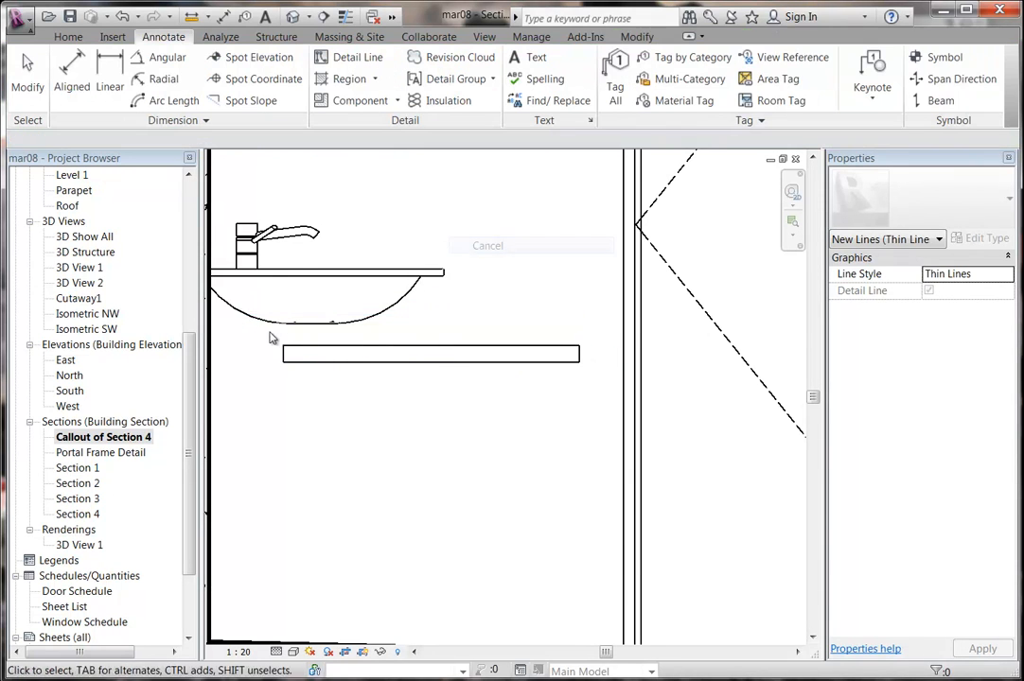
scroll(342, 350, "up", 3)
left_click(389, 366)
key("Delete")
scroll(776, 411, "down", 2)
middle_click_drag(776, 410, 470, 424)
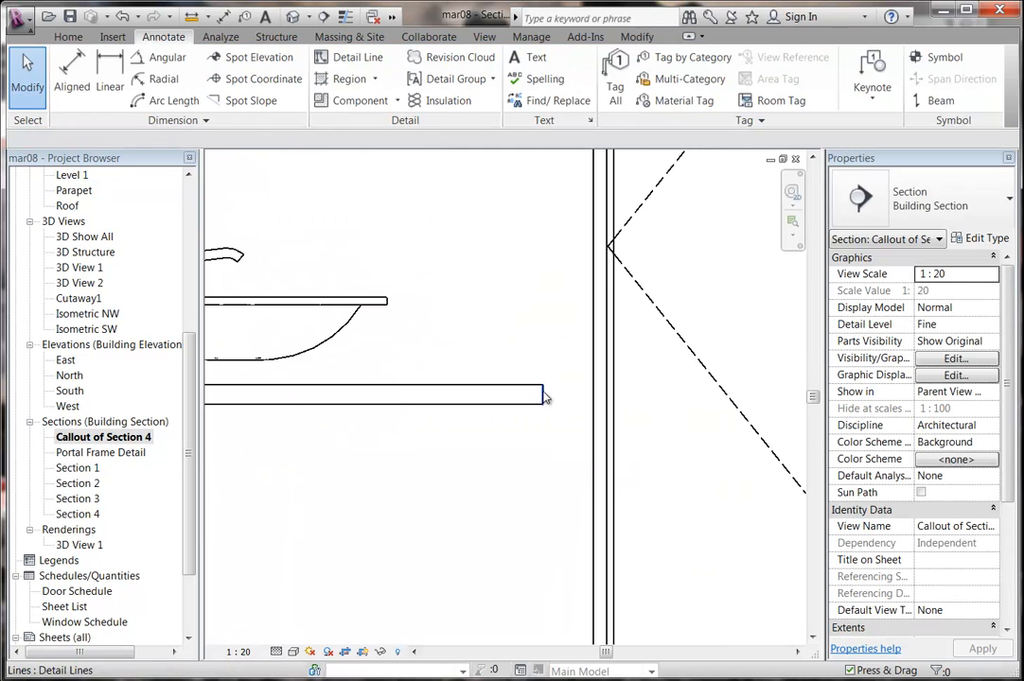
left_click(544, 397)
key("Delete")
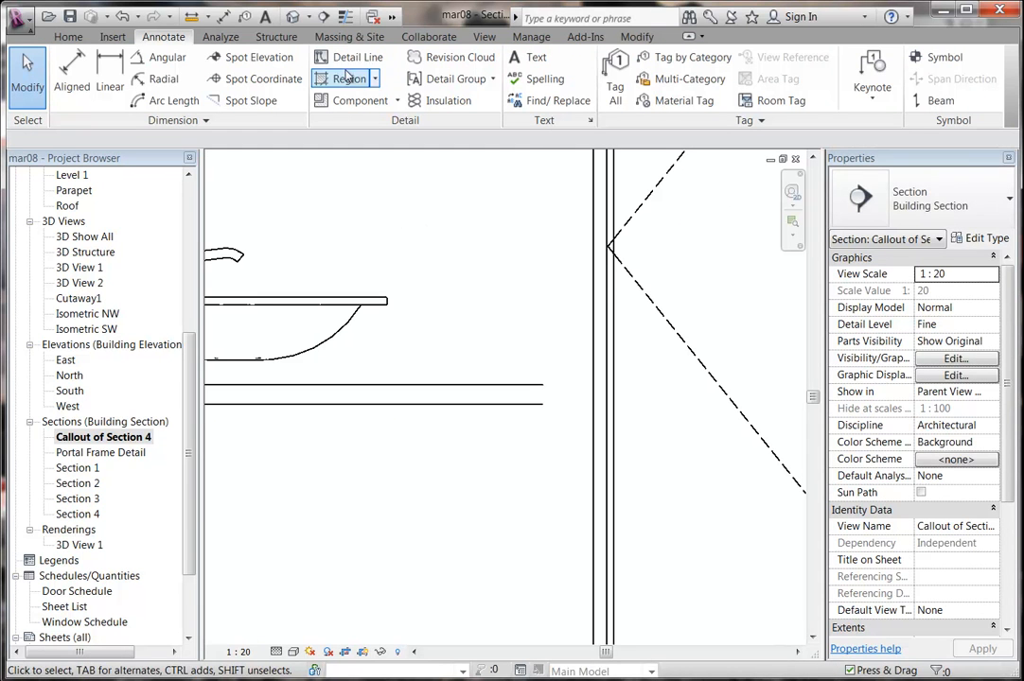
Join the parallel lines' right ends with a tangent arc.
left_click(350, 57)
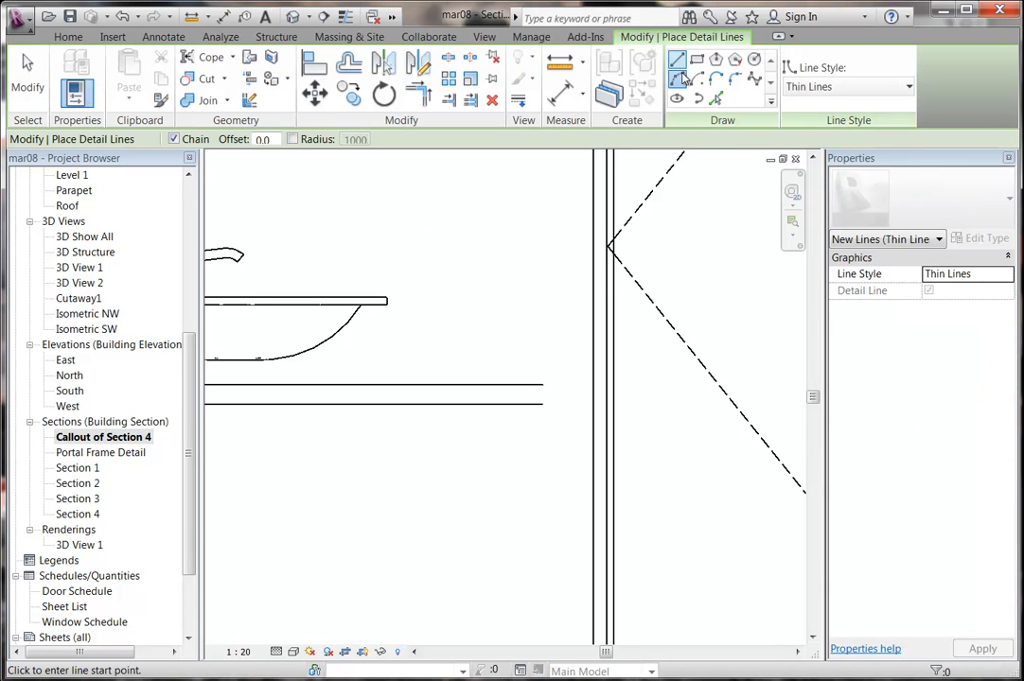
middle_click_drag(541, 293, 495, 291)
scroll(495, 291, "up", 2)
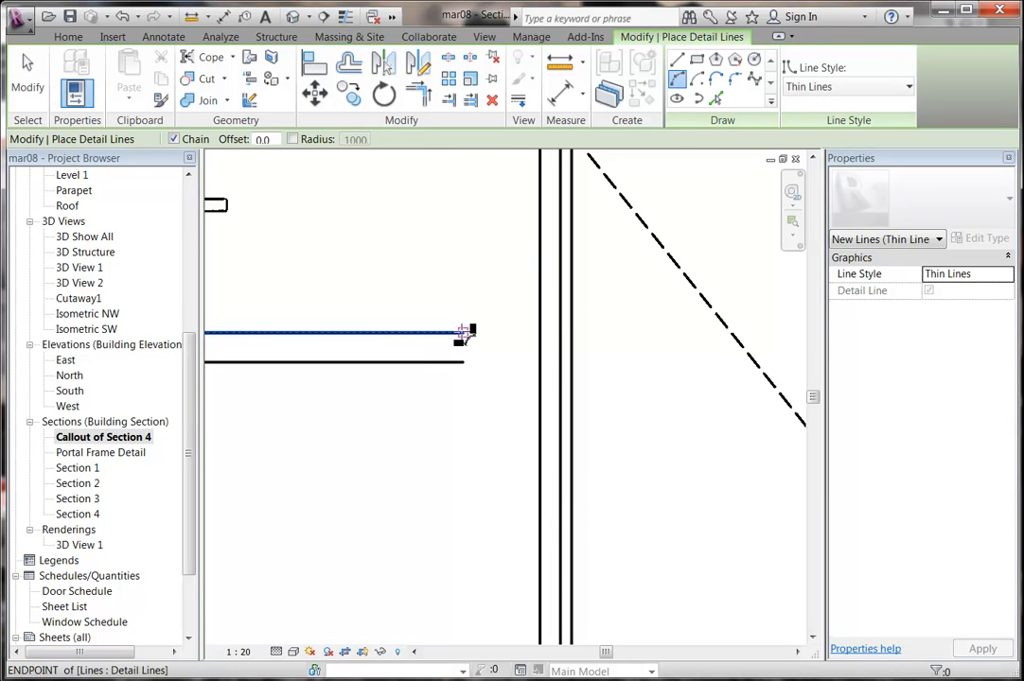
left_click(464, 333)
left_click(464, 362)
scroll(464, 363, "up", 1)
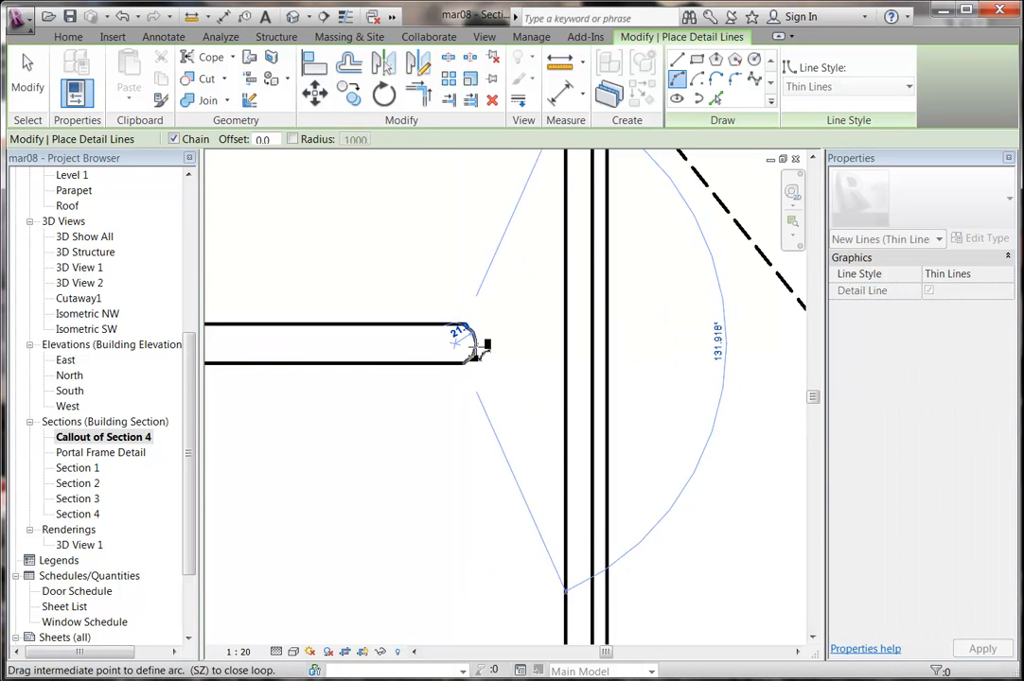
left_click(479, 346)
Close the lines' left ends with a semicircular arc and stop drawing.
middle_click_drag(395, 260, 711, 327)
scroll(488, 340, "down", 3)
middle_click_drag(439, 360, 620, 342)
scroll(581, 350, "up", 4)
scroll(503, 361, "up", 1)
middle_click_drag(434, 346, 696, 382)
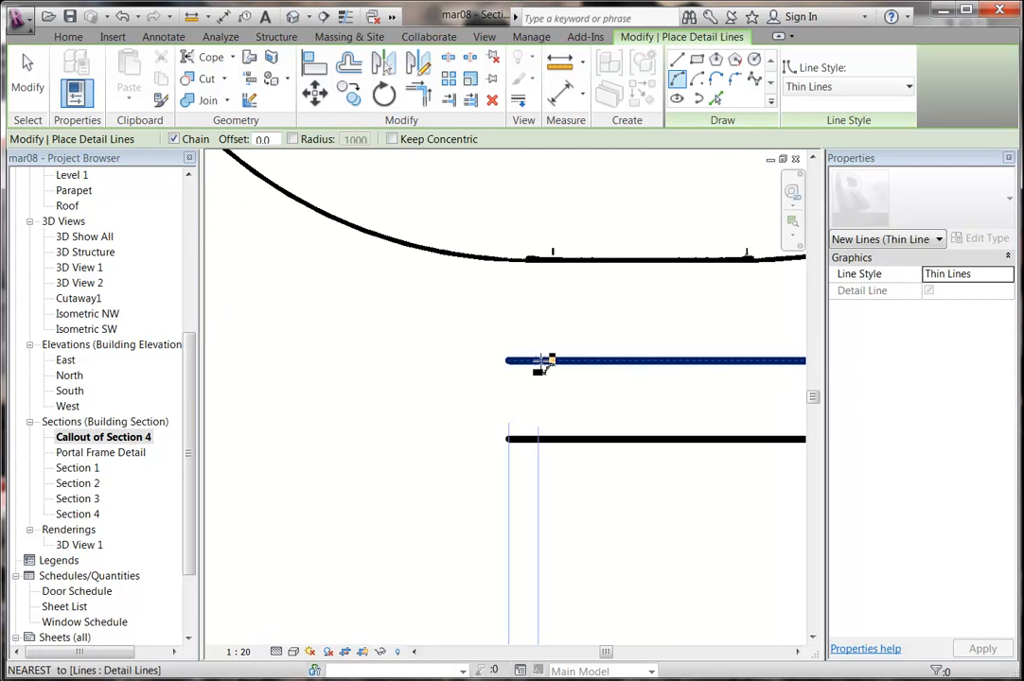
left_click(509, 361)
left_click(508, 439)
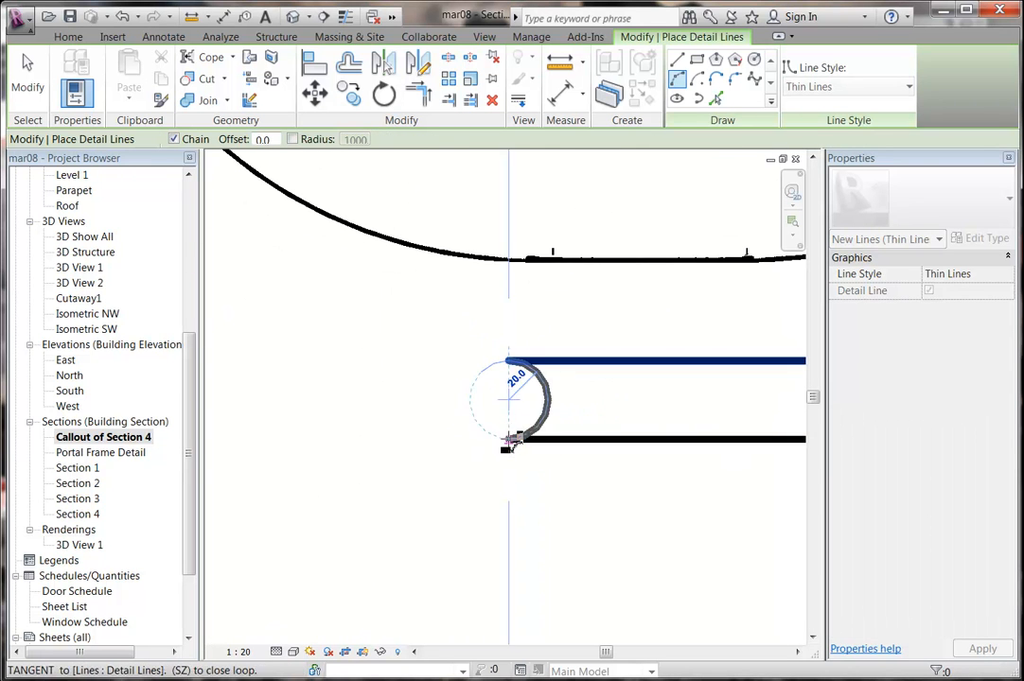
left_click(476, 418)
right_click(387, 321)
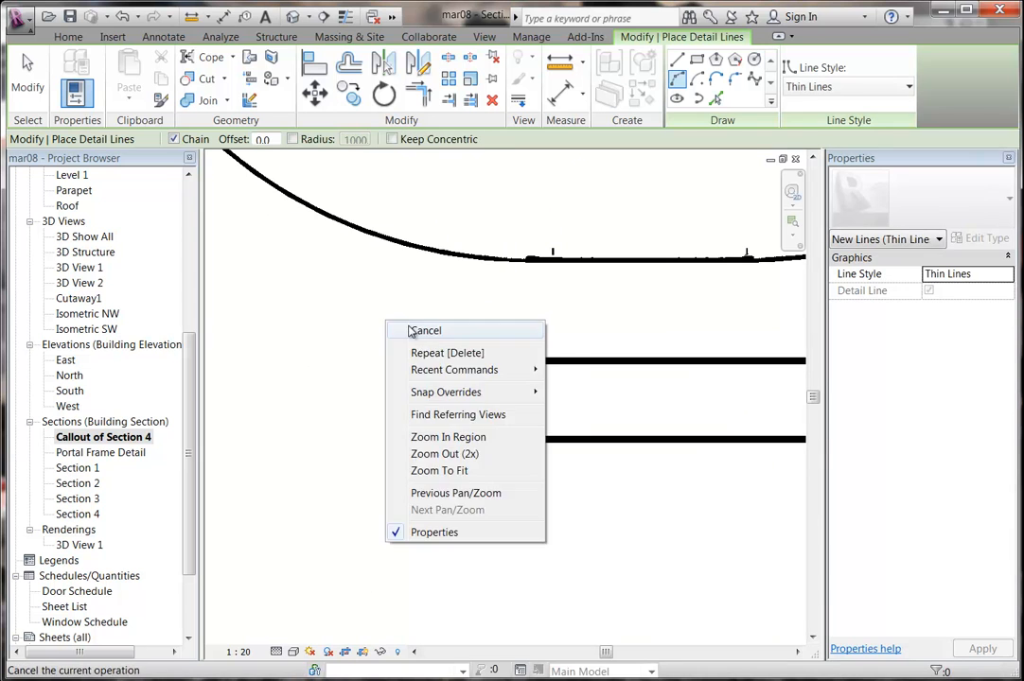
left_click(417, 330)
Zoom out to see the whole section callout with the rounded towel rail.
scroll(439, 370, "down", 5)
middle_click_drag(439, 370, 498, 453)
scroll(498, 453, "down", 3)
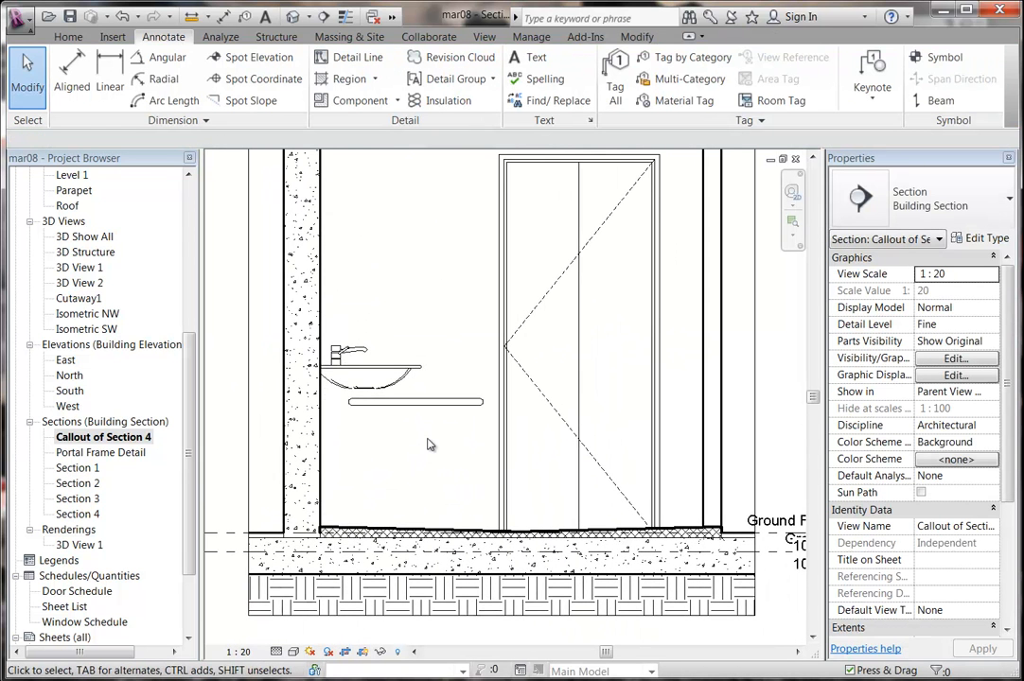
scroll(430, 444, "down", 3)
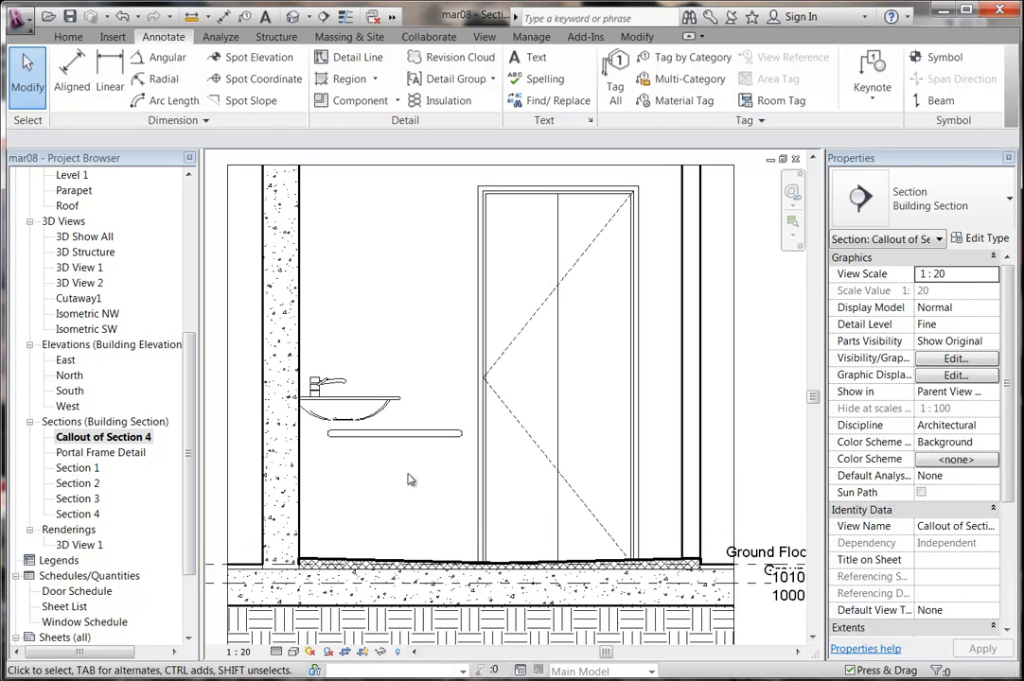
scroll(381, 391, "up", 1)
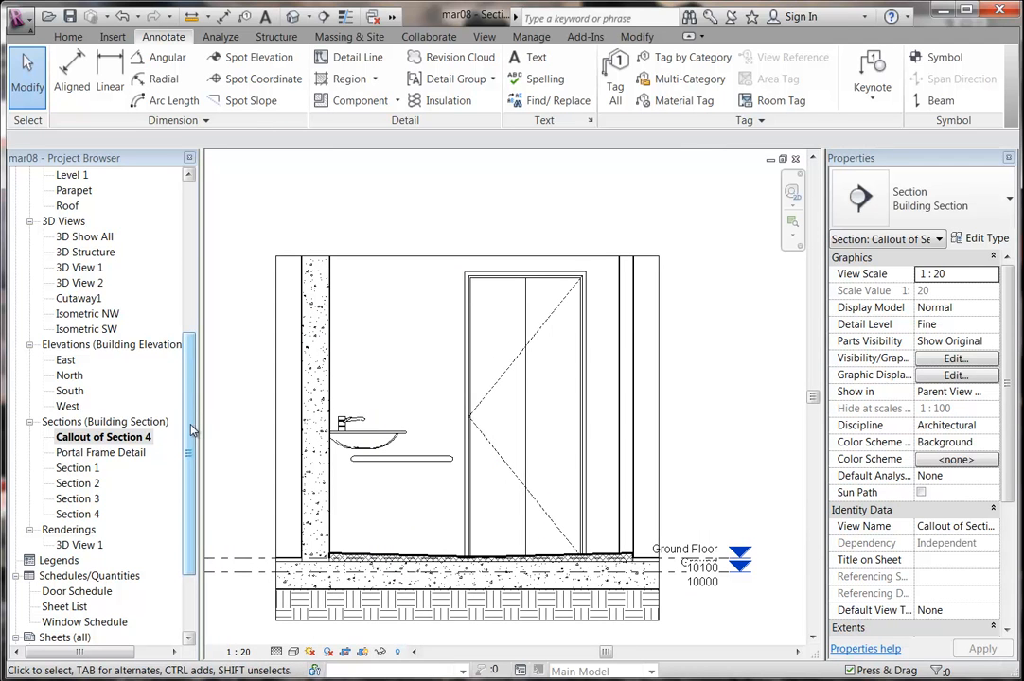
left_click_drag(191, 431, 191, 281)
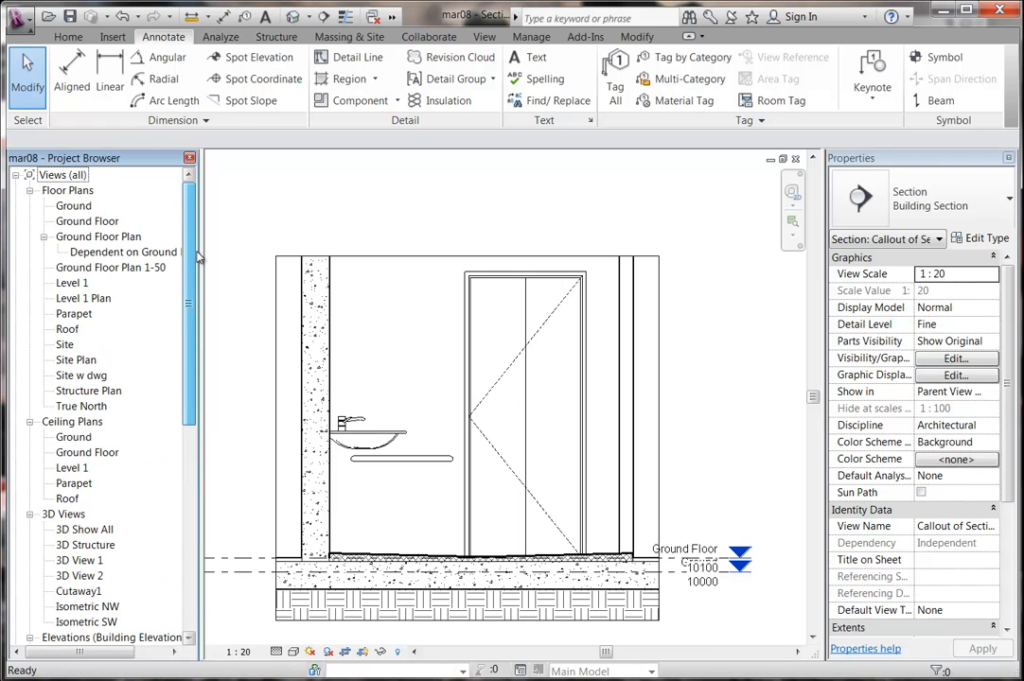
Open the Ground Floor plan and pan to the empty room above the bathroom.
left_click(98, 237)
double_click(87, 220)
scroll(386, 291, "down", 2)
middle_click_drag(386, 292, 398, 394)
middle_click_drag(337, 356, 345, 370)
scroll(342, 358, "up", 1)
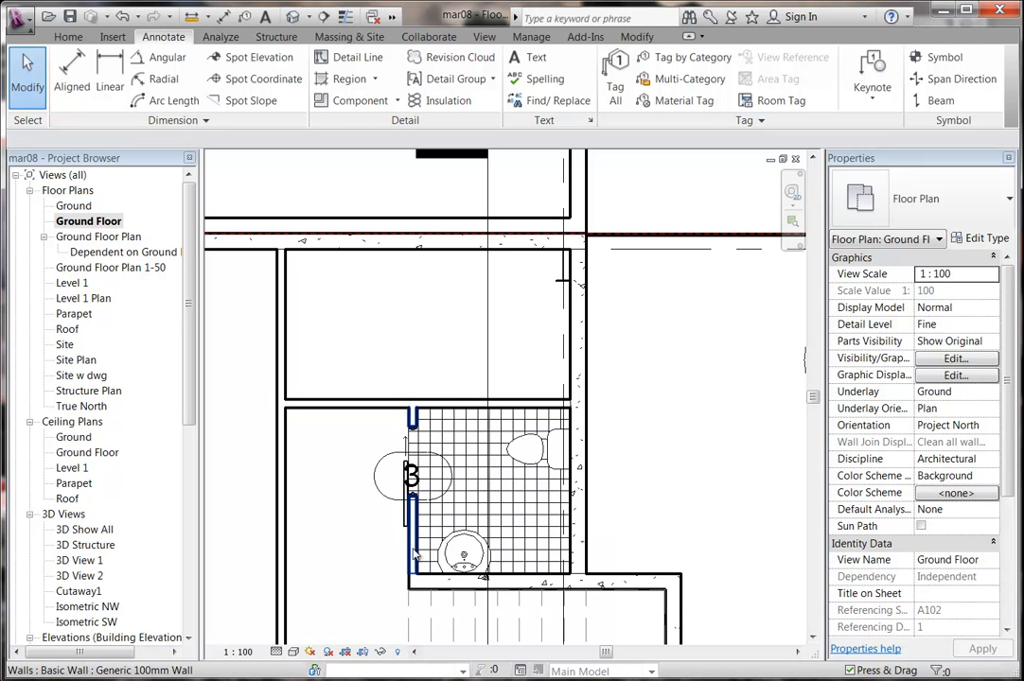
left_click_drag(363, 341, 386, 359)
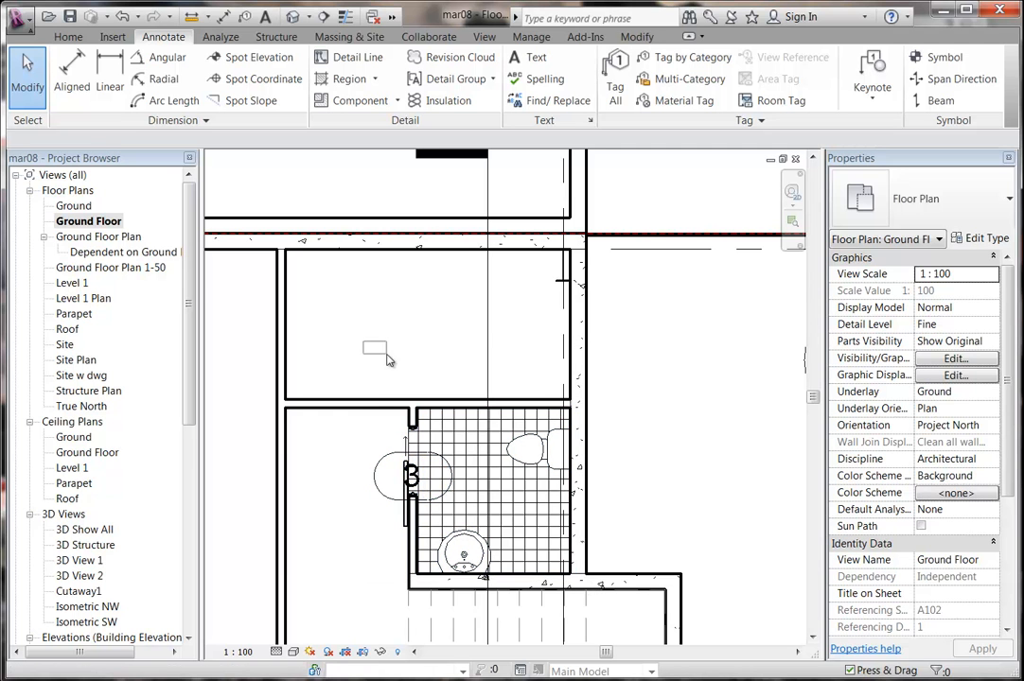
middle_click_drag(349, 363, 375, 397)
scroll(378, 375, "up", 1)
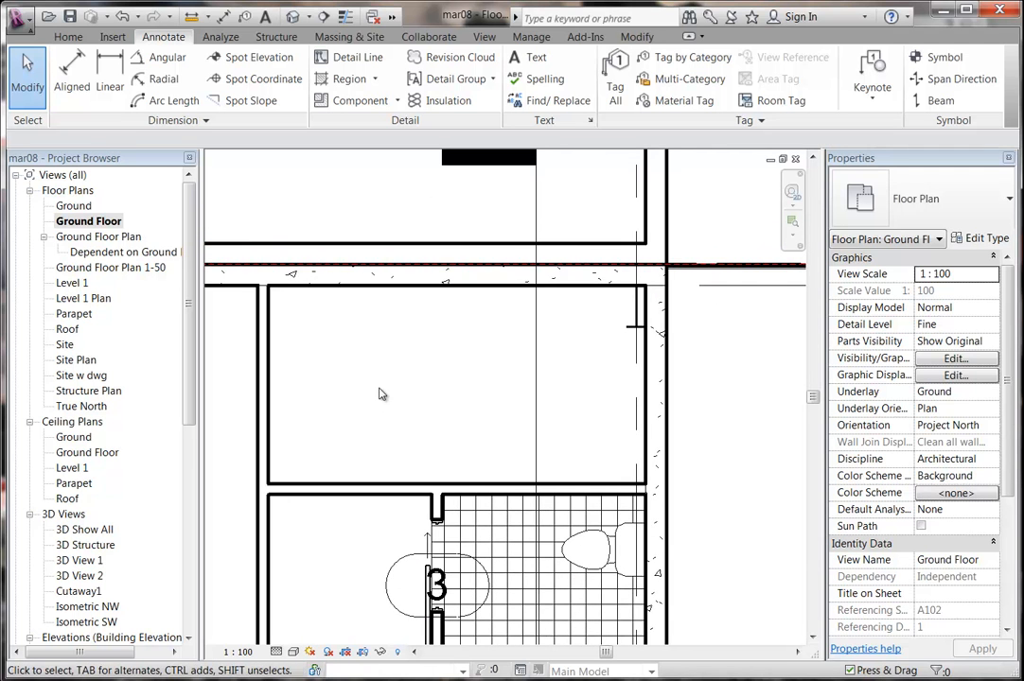
Start Component placement and open Load Family at the Australia library.
left_click(69, 37)
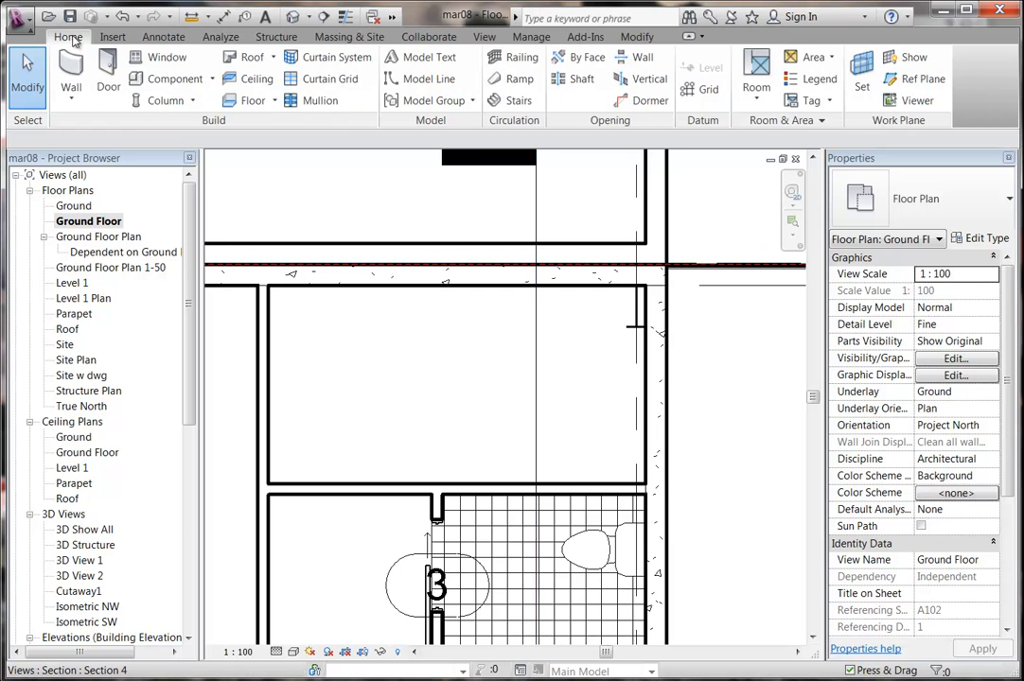
left_click(170, 79)
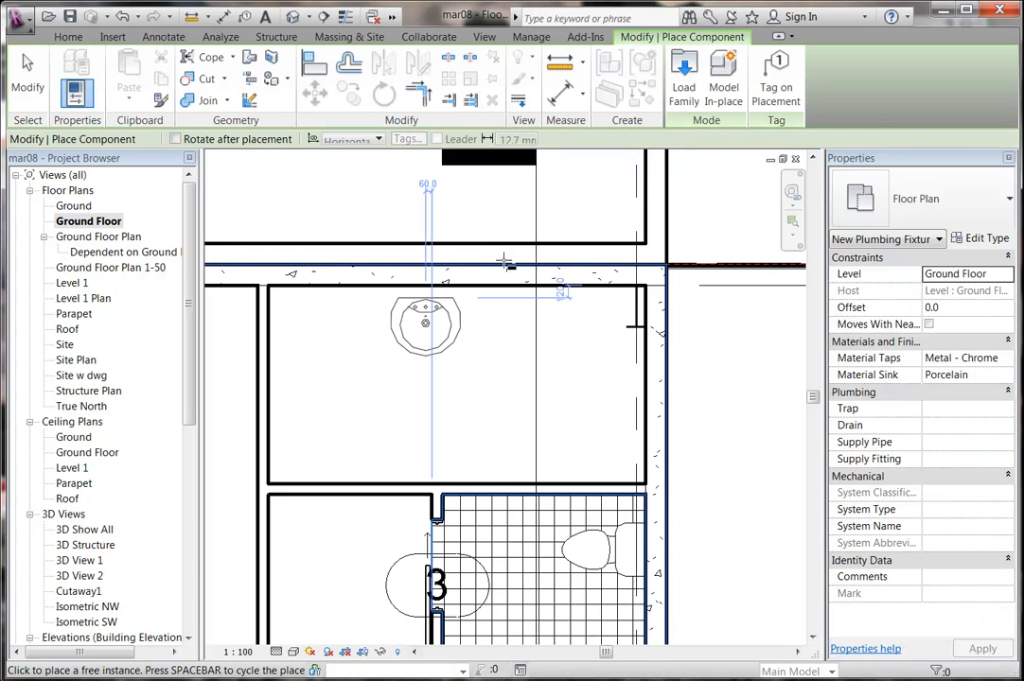
left_click(683, 90)
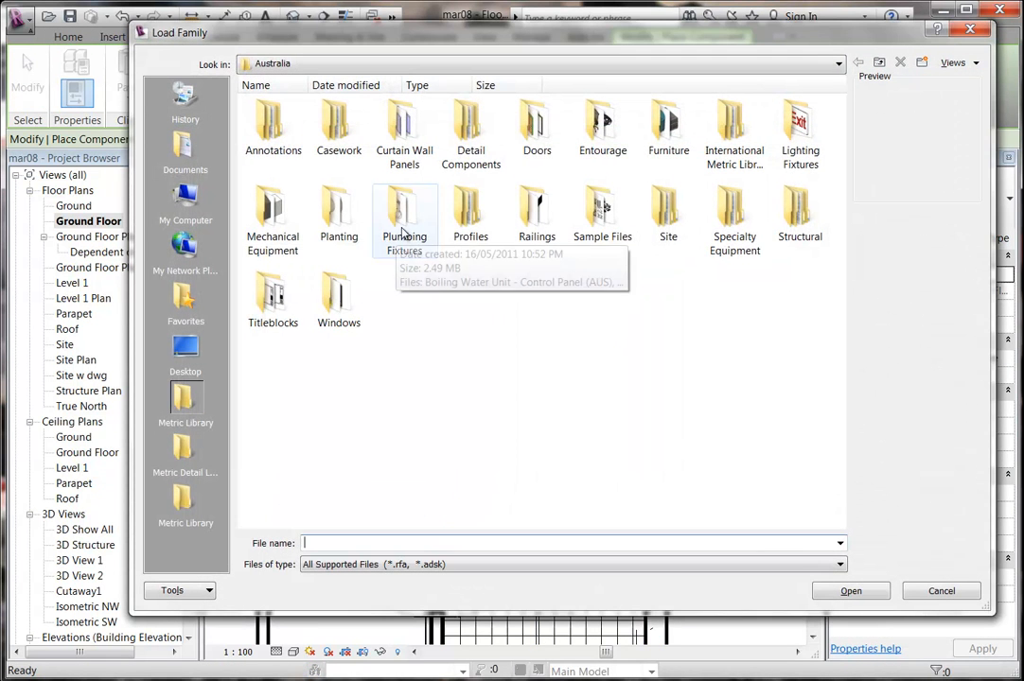
Load M_Shower Stall from Metric Library > Plumbing Fixtures instead of the M_Shower Stall-2D family.
double_click(403, 210)
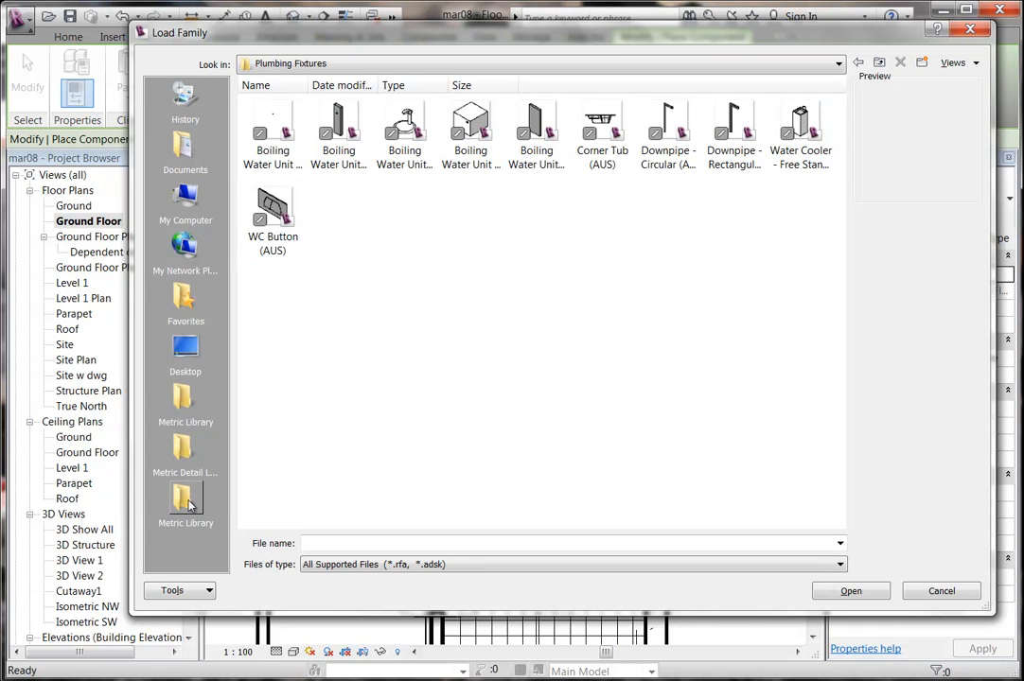
left_click(861, 63)
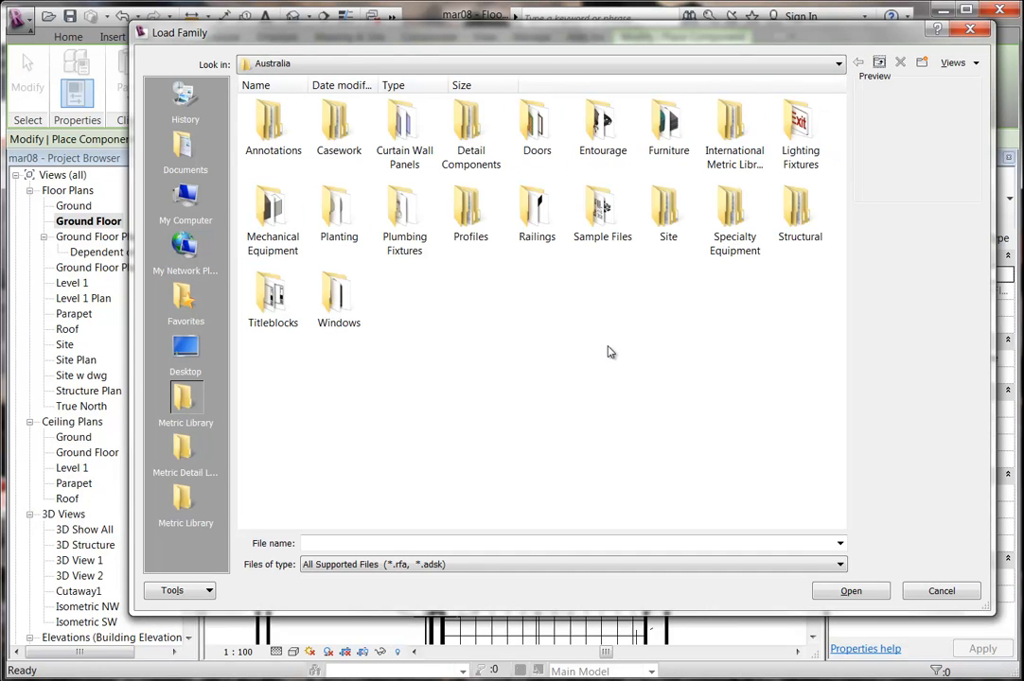
double_click(734, 137)
double_click(600, 210)
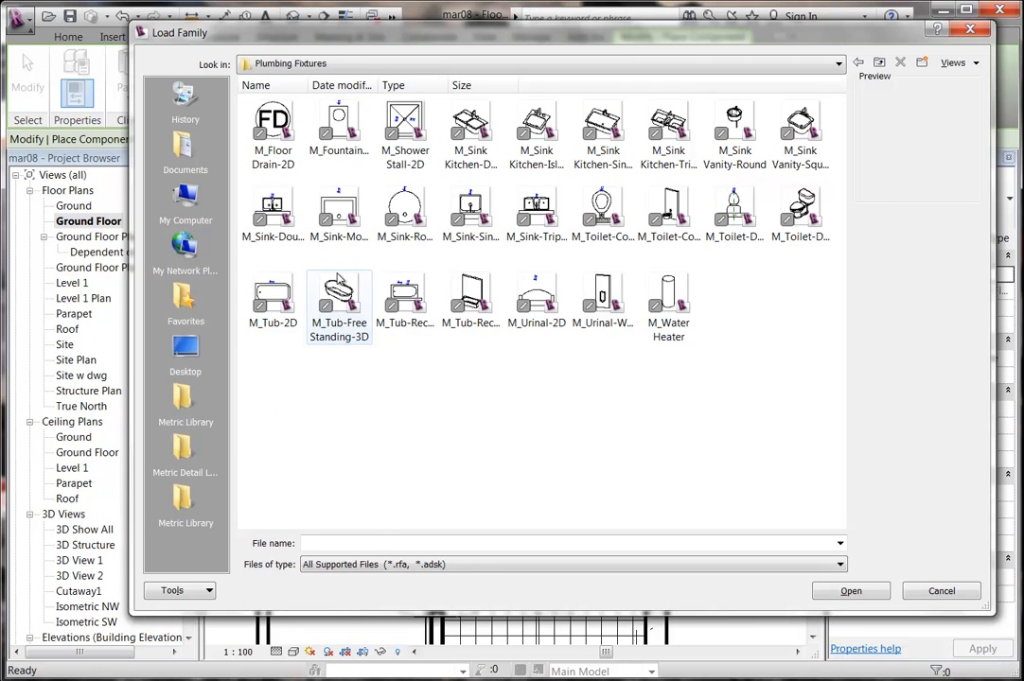
left_click(404, 128)
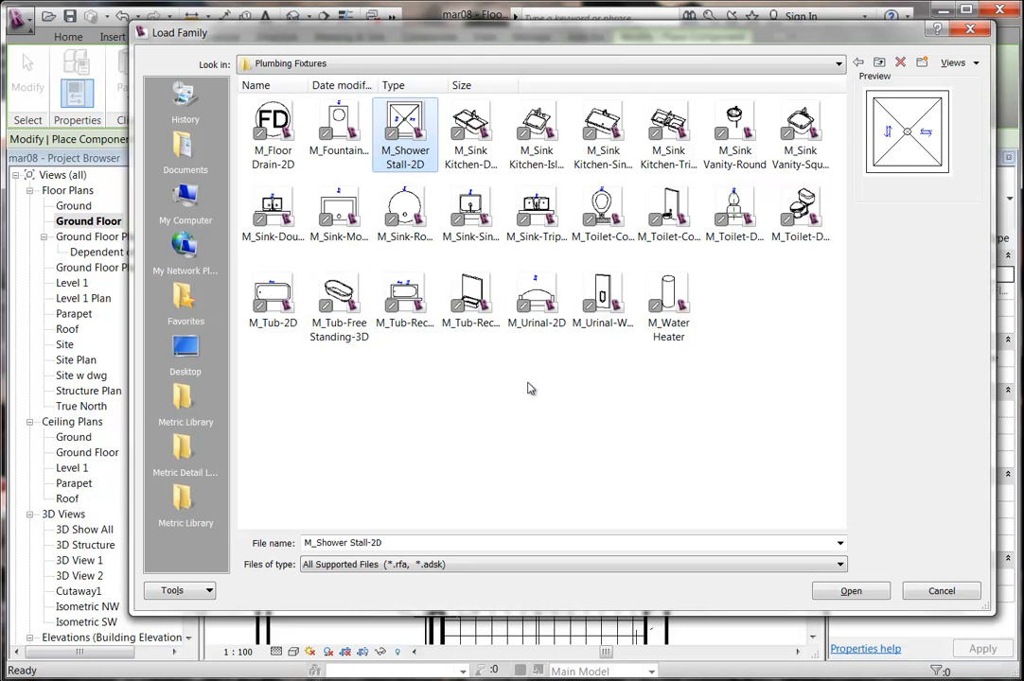
left_click(185, 500)
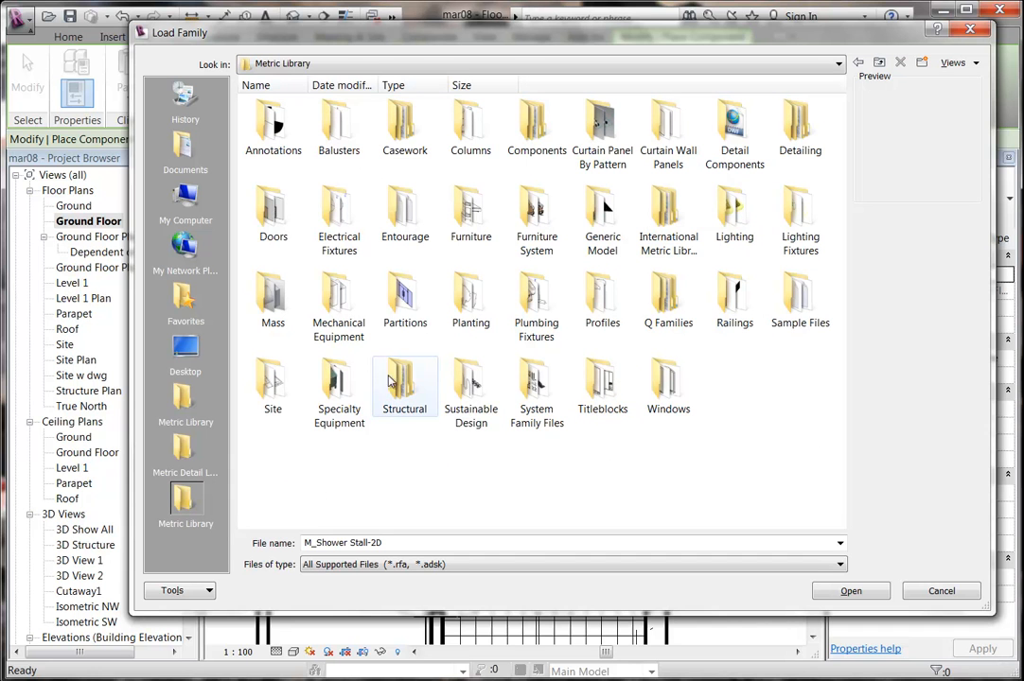
double_click(537, 311)
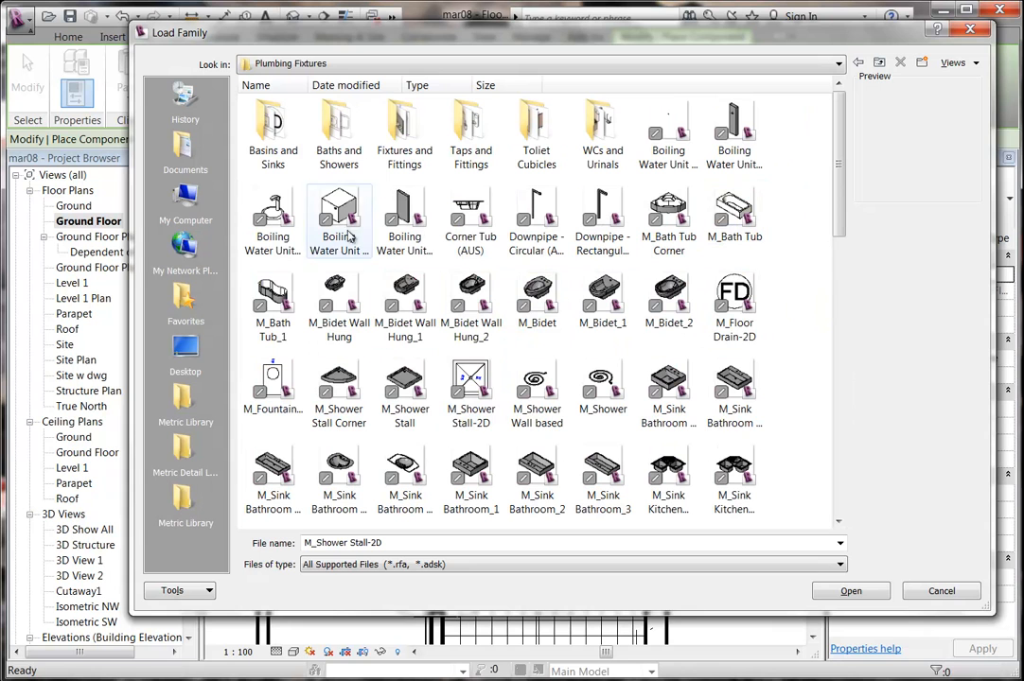
left_click(405, 388)
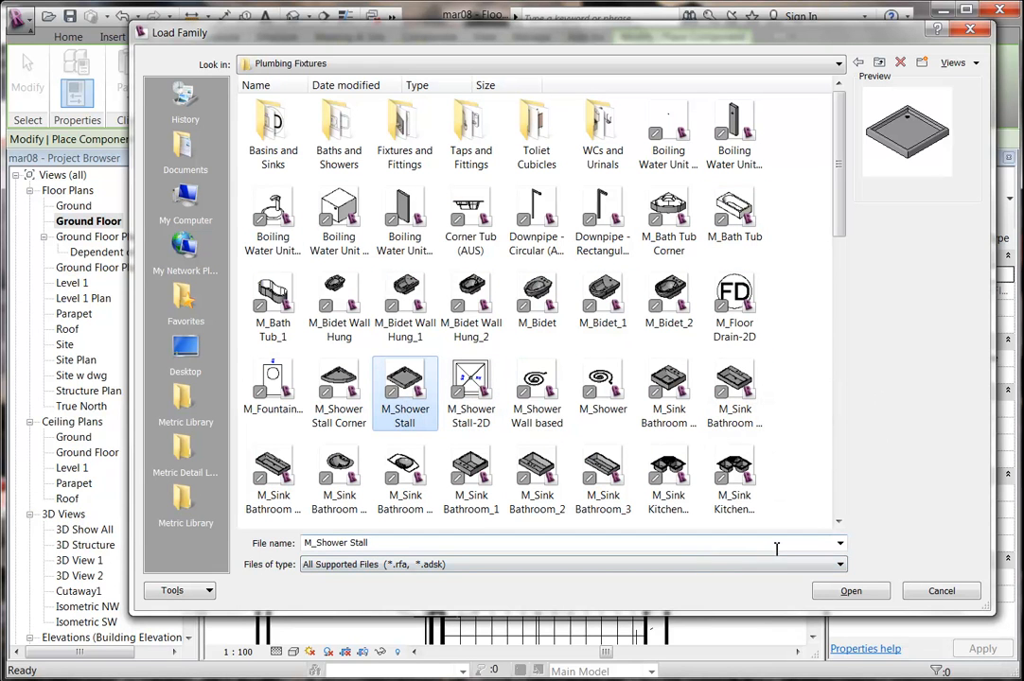
left_click(851, 591)
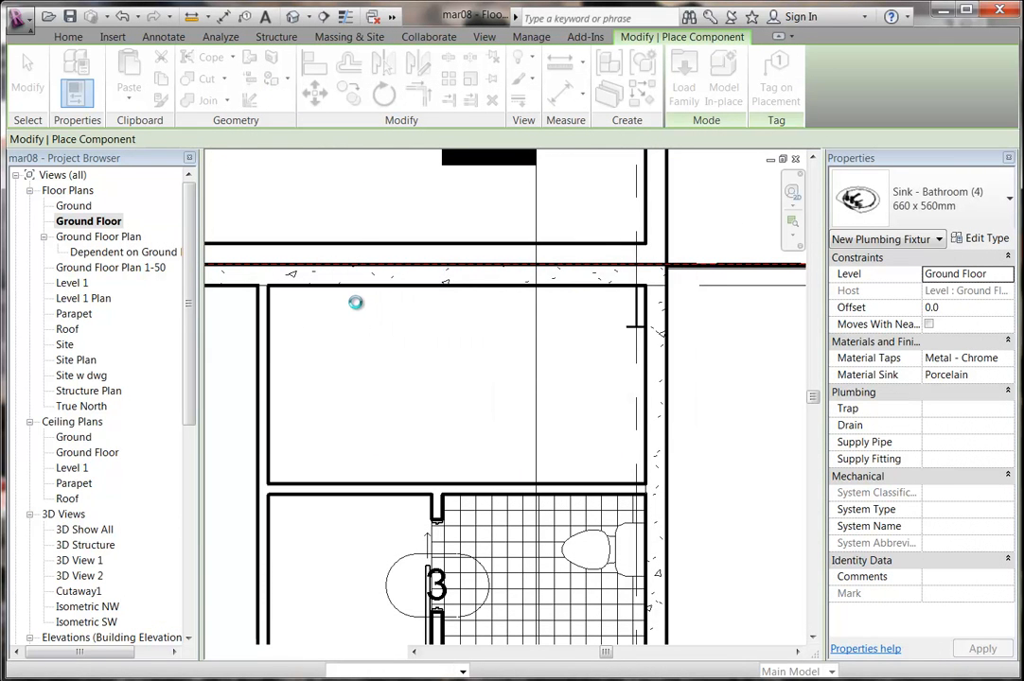
Place one 800 x 800 shower stall in the room's upper-left corner and cancel further placement.
middle_click_drag(303, 315, 412, 418)
scroll(351, 357, "up", 3)
scroll(350, 356, "up", 1)
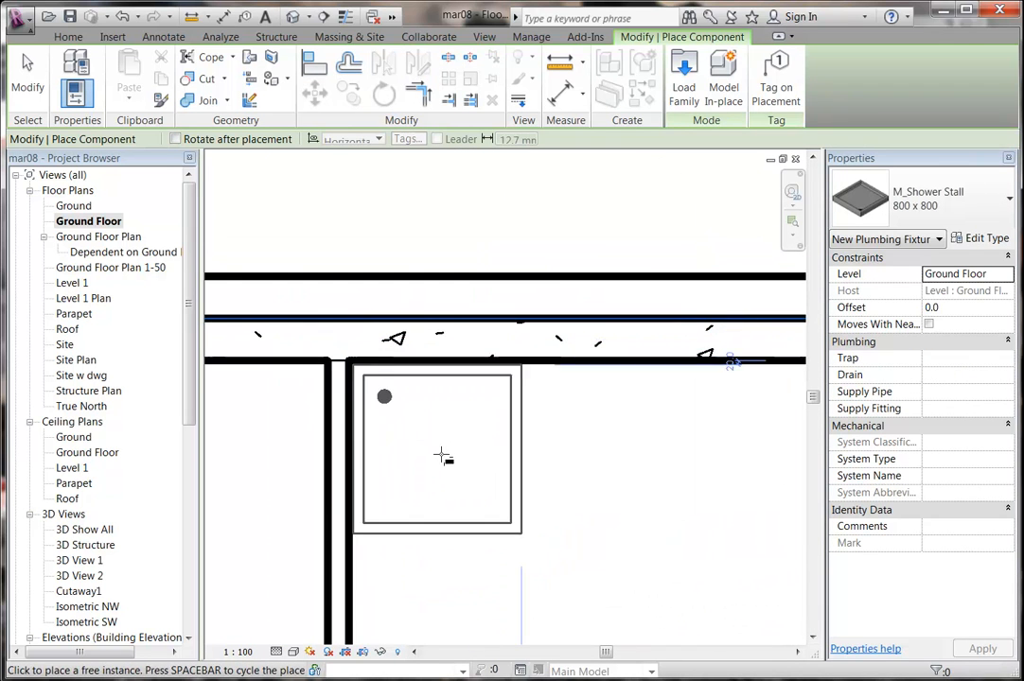
left_click(435, 447)
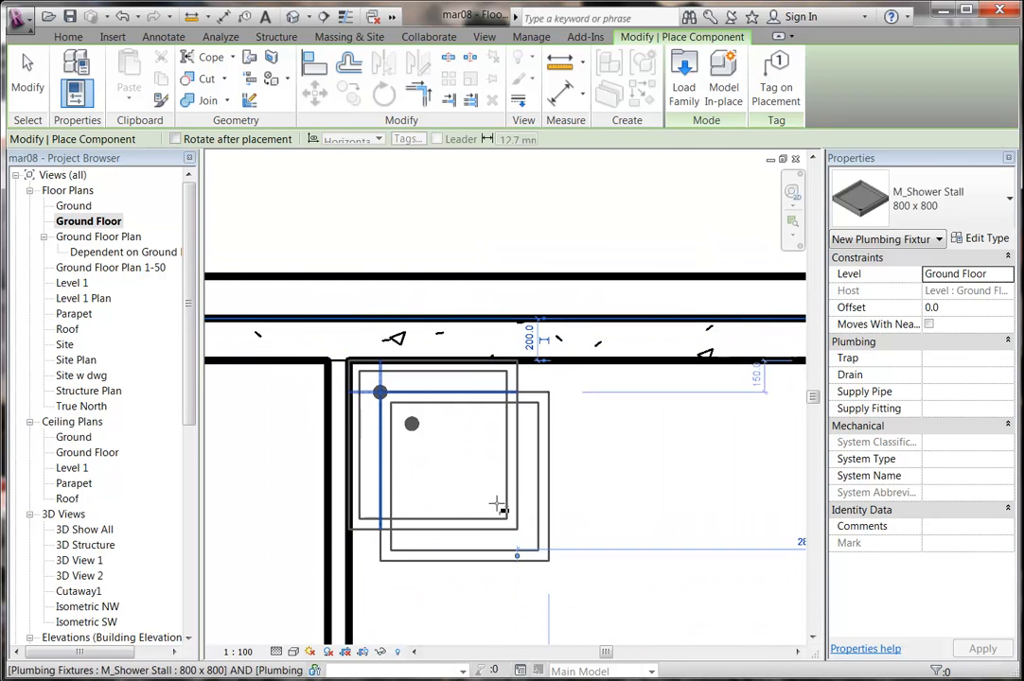
right_click(339, 173)
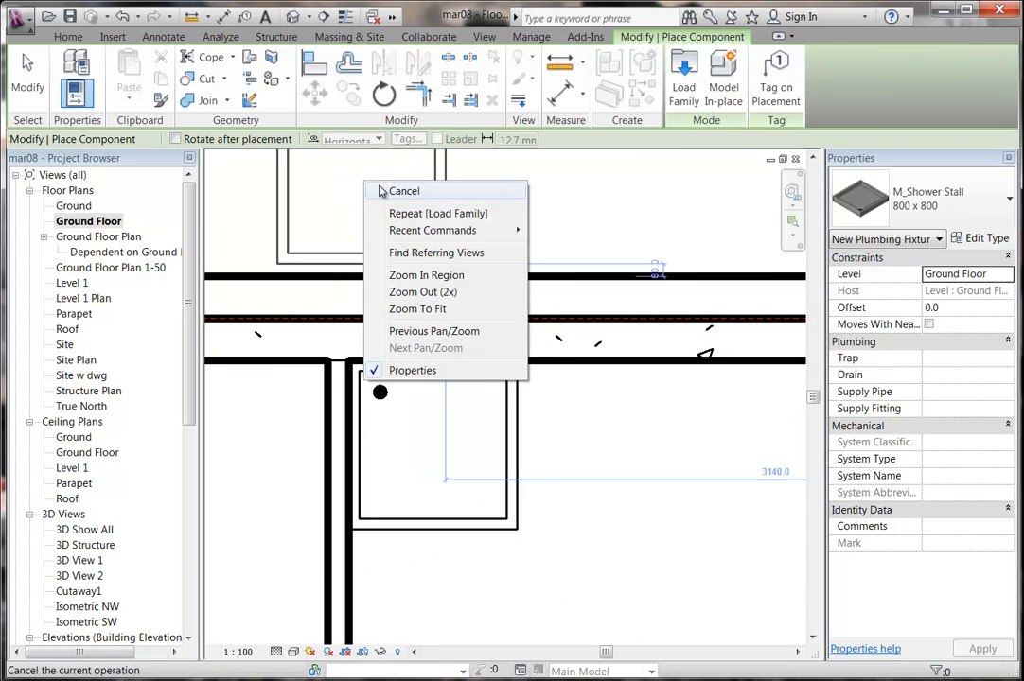
left_click(369, 185)
middle_click_drag(389, 194, 393, 225)
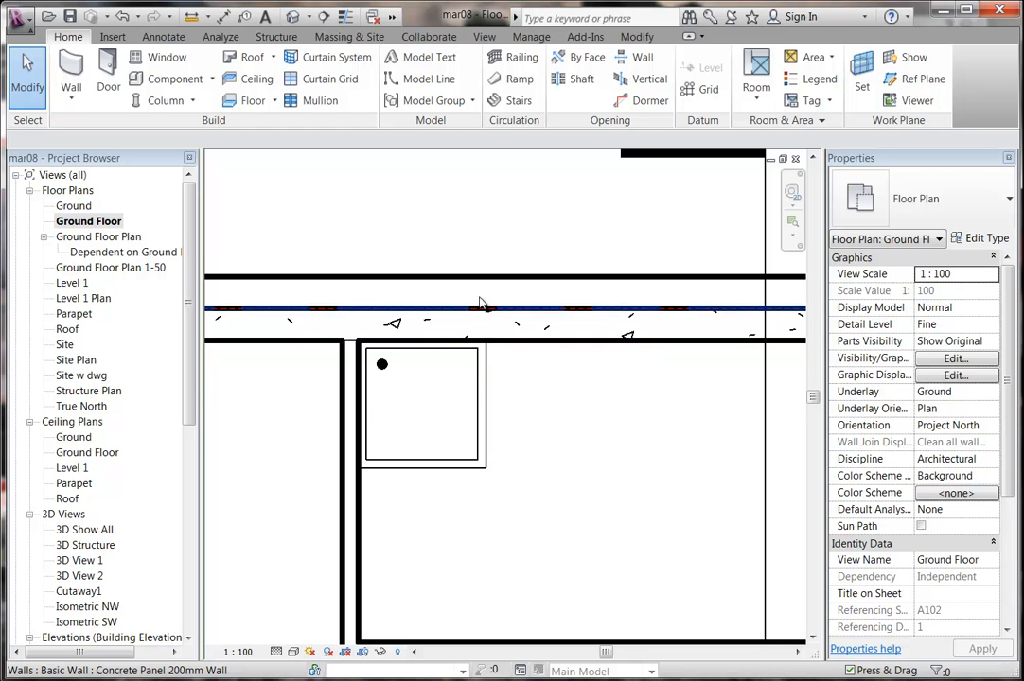
left_click(446, 284)
left_click(430, 254)
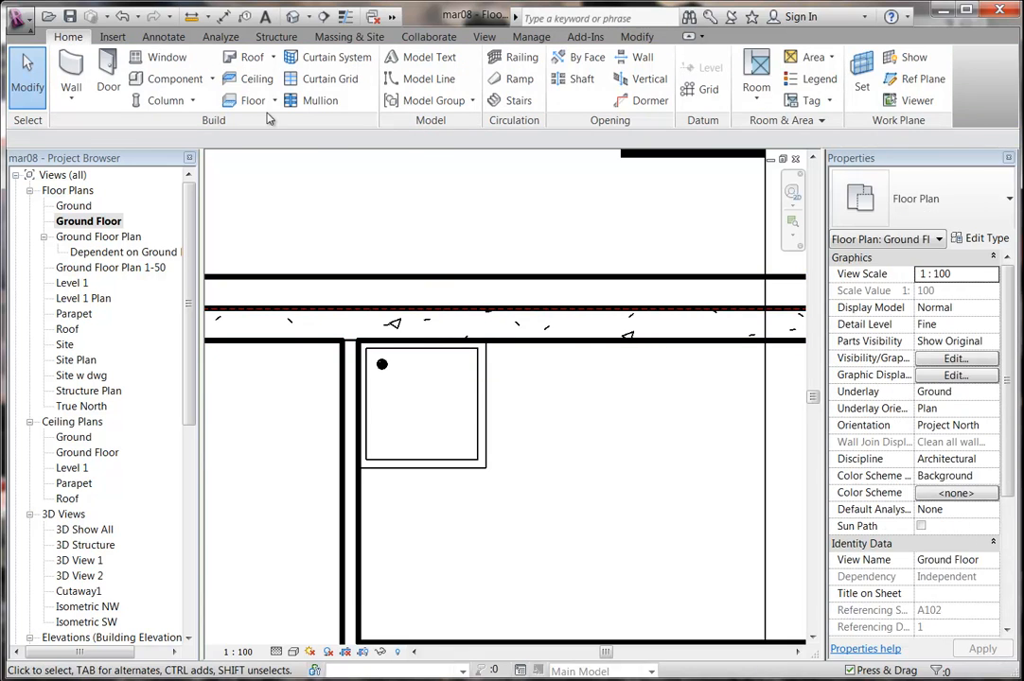
left_click(112, 38)
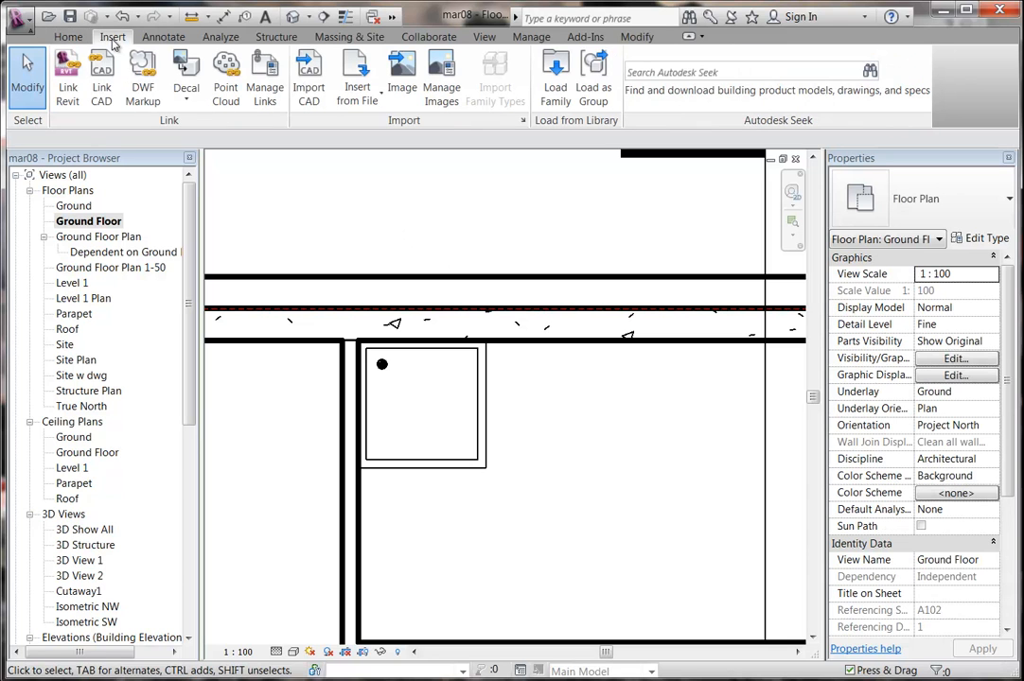
Search Autodesk Seek for 'shower head'.
left_click(703, 73)
key("Return")
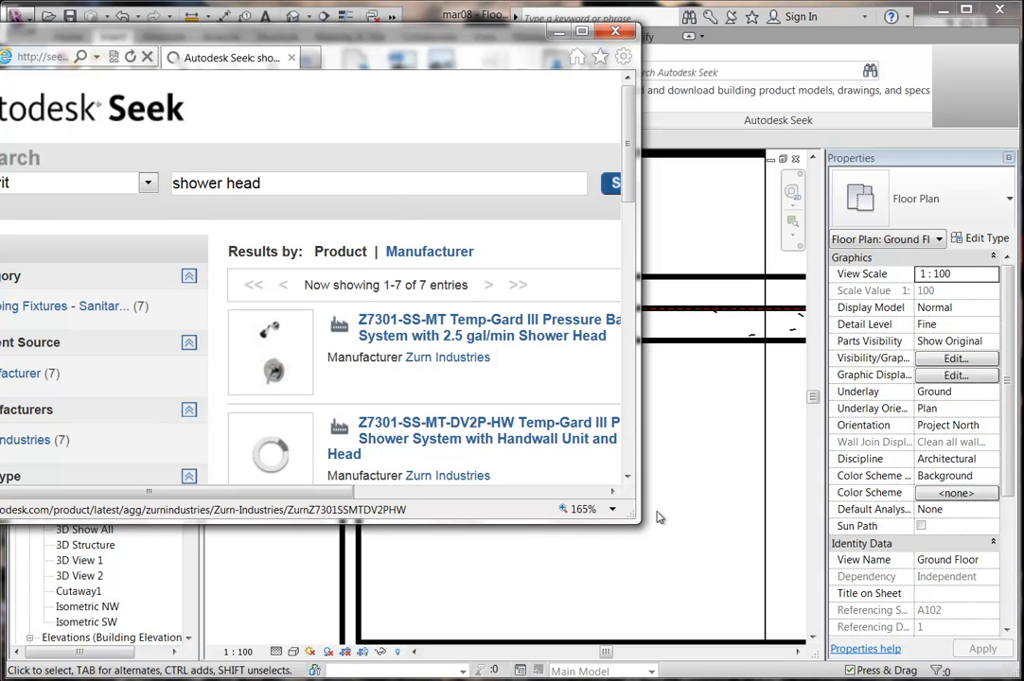
Enlarge the results window and open the first Zurn result's RFA product page (Z7301-SS-MT).
left_click_drag(640, 522, 982, 665)
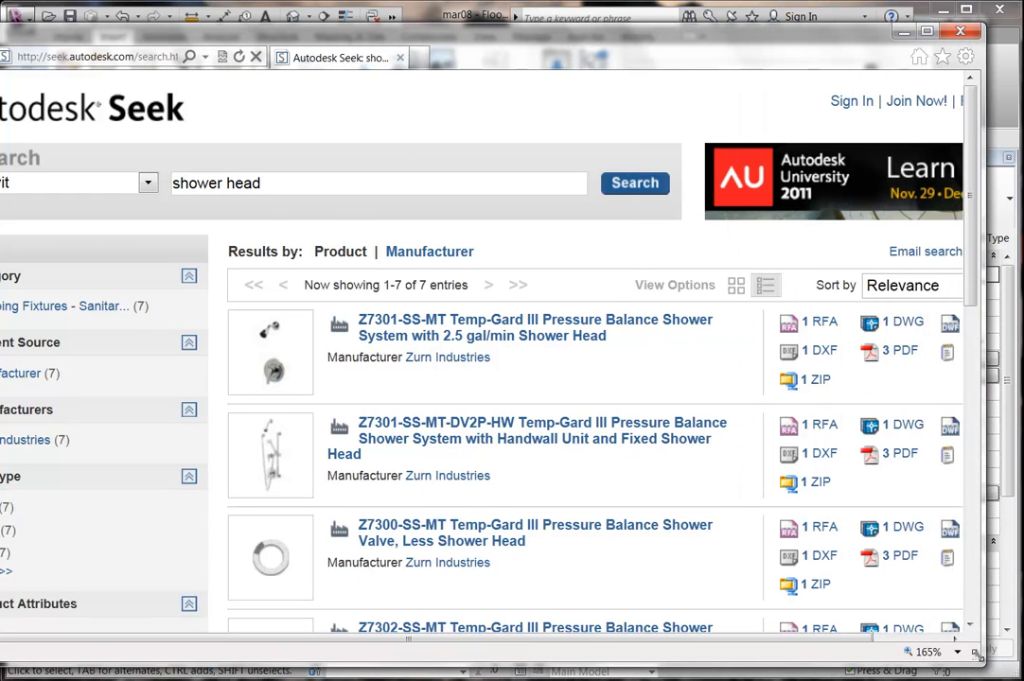
scroll(442, 400, "down", 5)
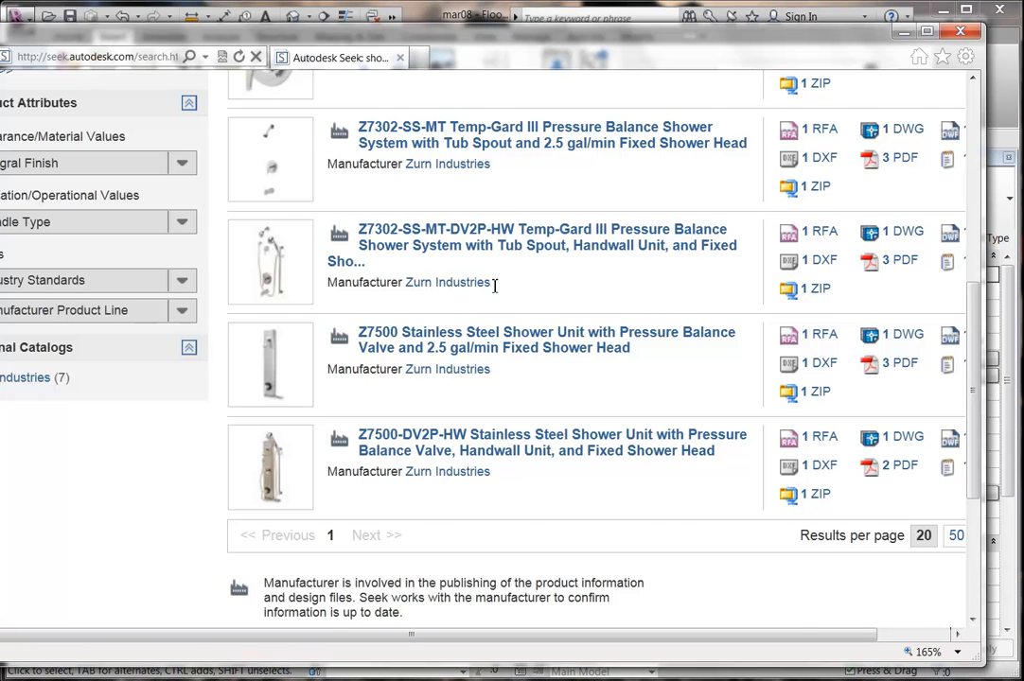
scroll(491, 288, "up", 5)
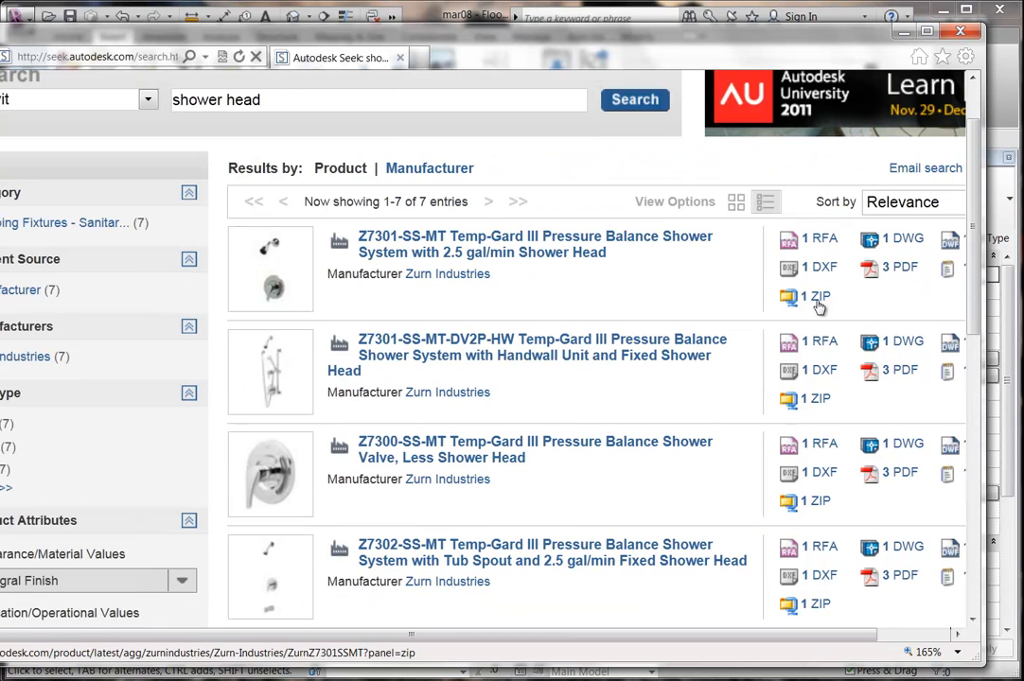
left_click(817, 239)
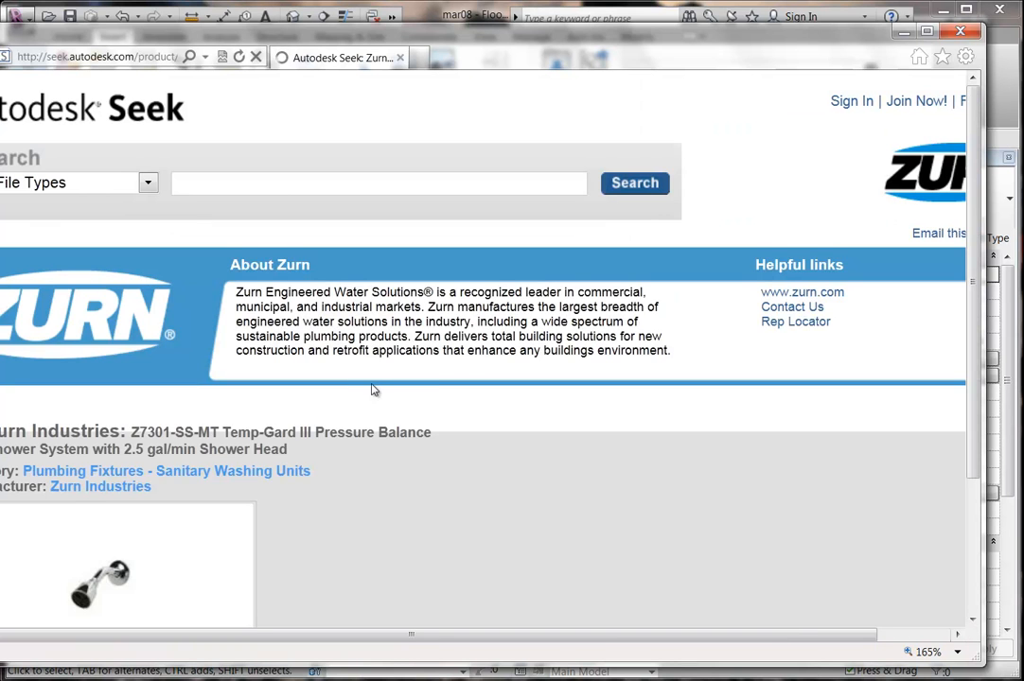
scroll(383, 388, "down", 5)
scroll(383, 379, "up", 5)
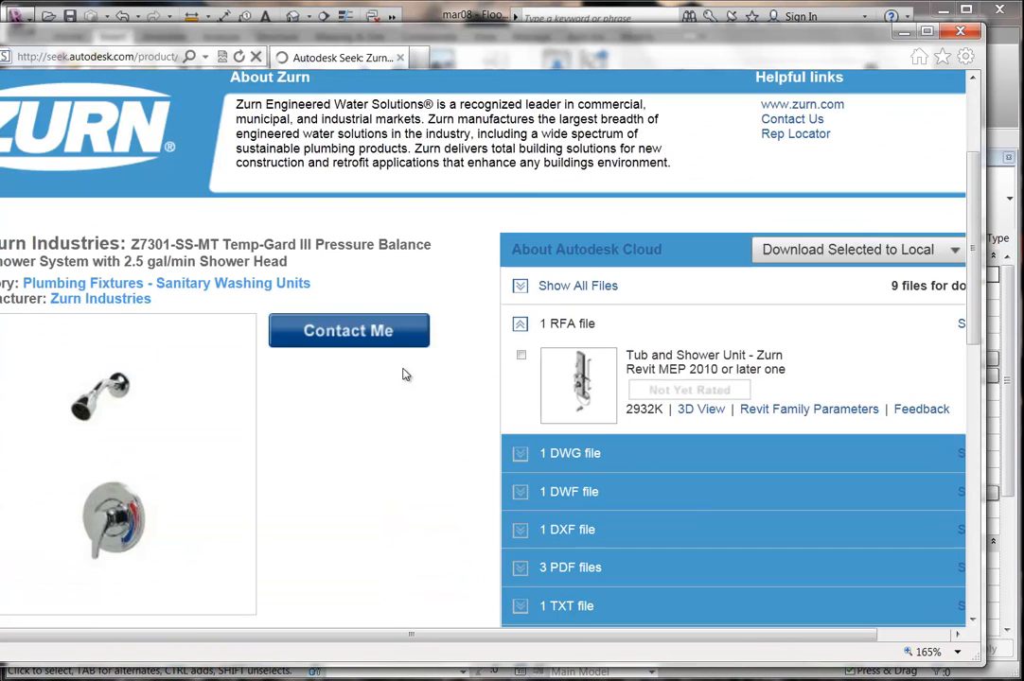
Download the Tub and Shower Unit - Zurn RFA, accepting the terms, and open it.
left_click(521, 355)
scroll(614, 613, "right", 2)
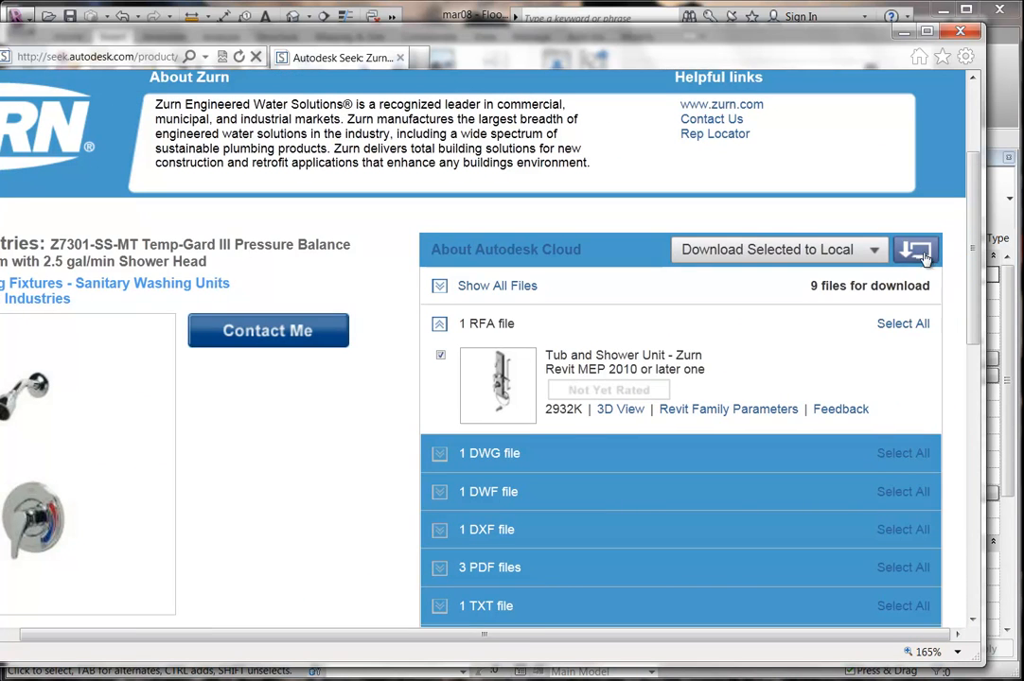
left_click(774, 250)
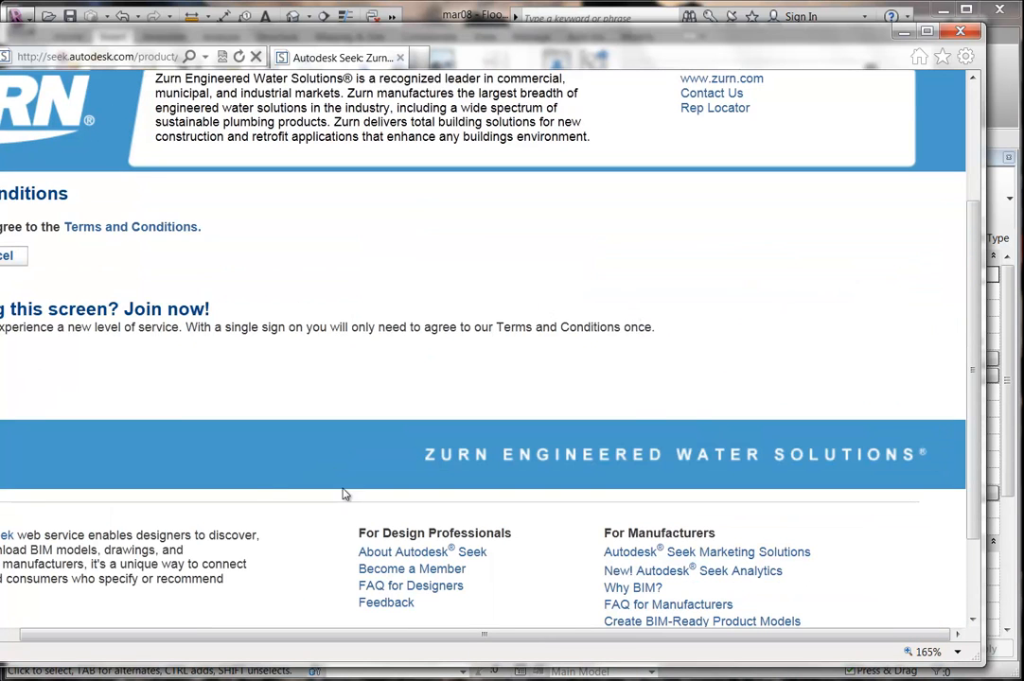
scroll(350, 653, "left", 2)
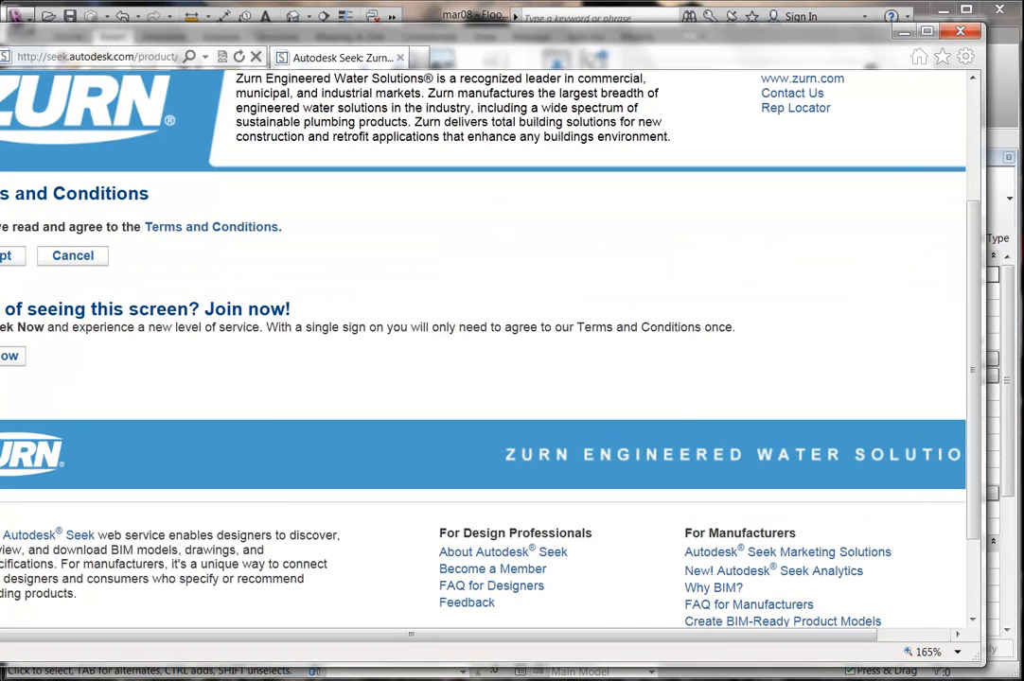
left_click(6, 257)
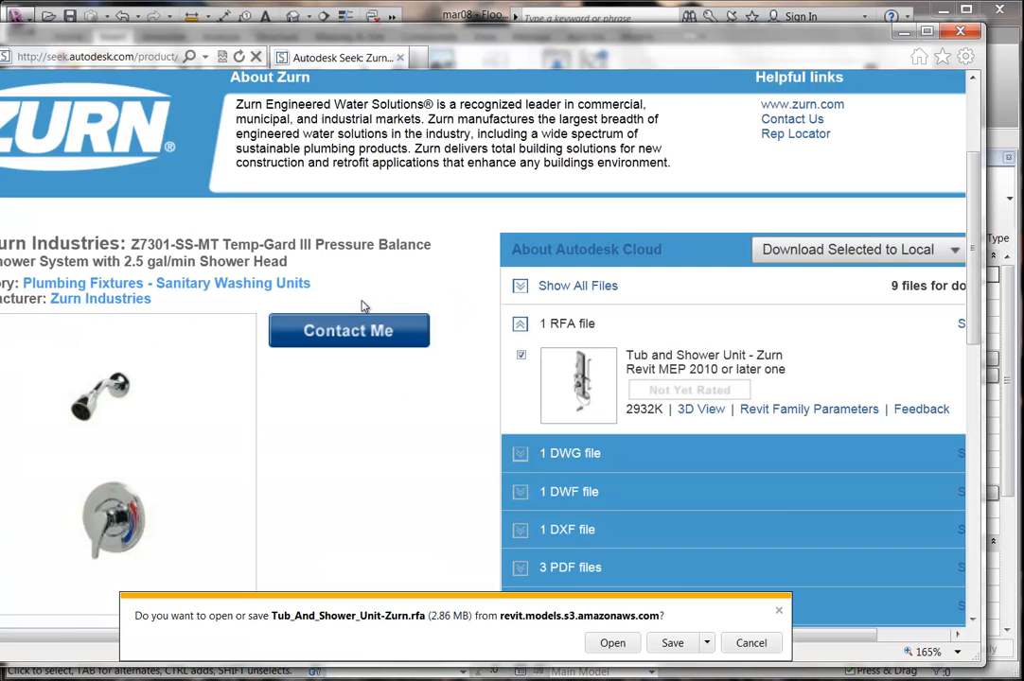
left_click(612, 643)
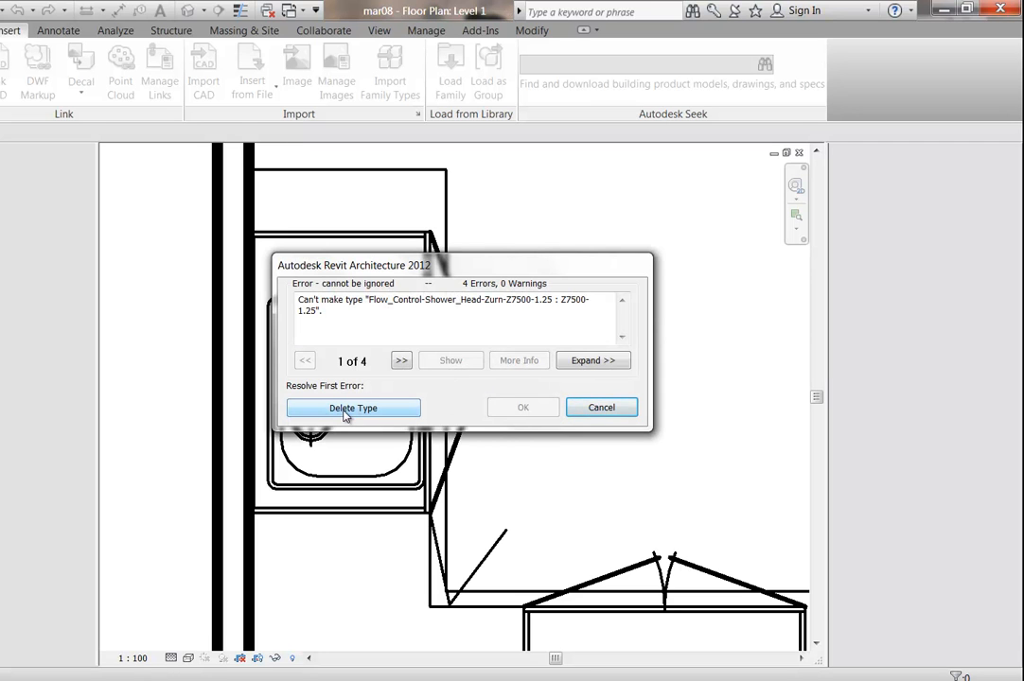
Delete the failing Z7500-1.25 type so the Zurn family loads into mar08.
left_click(351, 409)
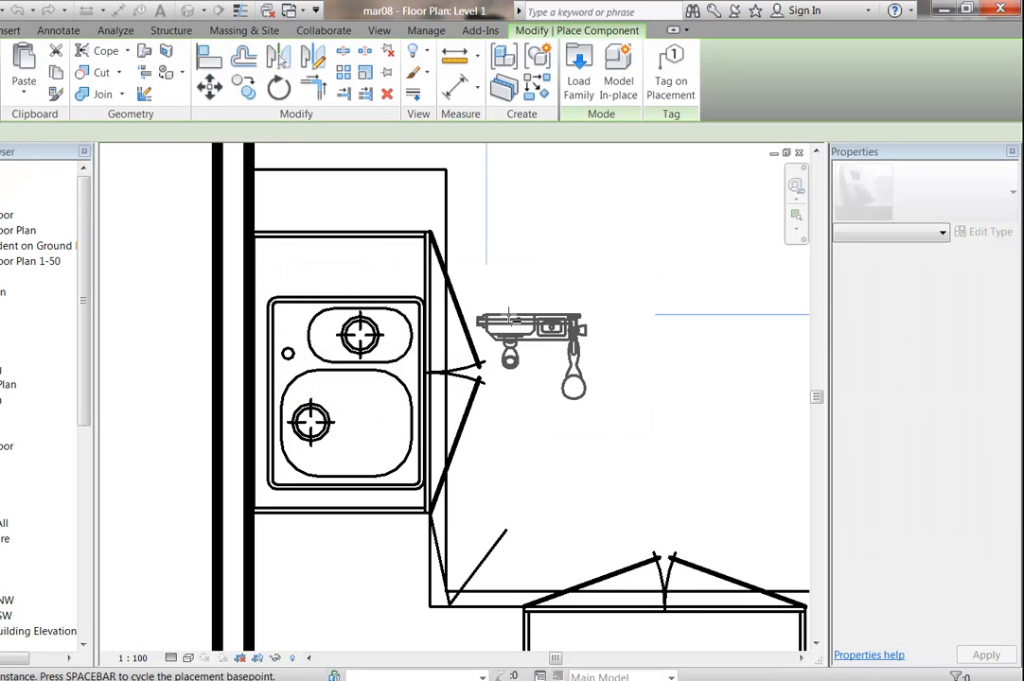
Shrink the Revit window beside the browser, reposition it, and pan the plan near the stair.
left_click(965, 11)
left_click_drag(315, 21, 417, 36)
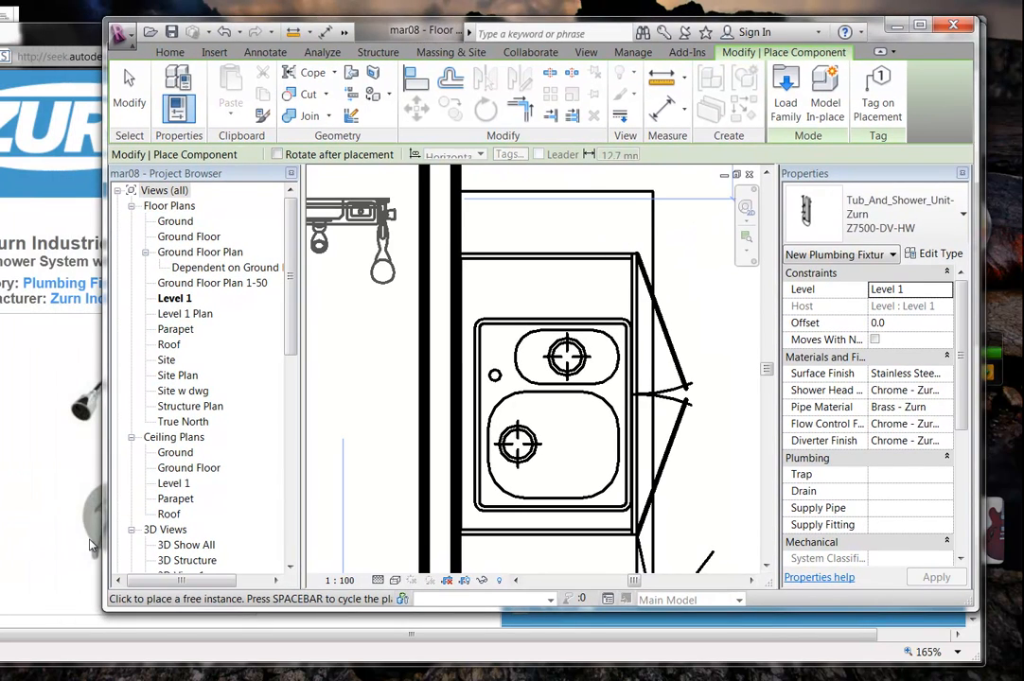
left_click_drag(106, 612, 13, 674)
middle_click_drag(384, 342, 351, 471)
scroll(352, 470, "down", 2)
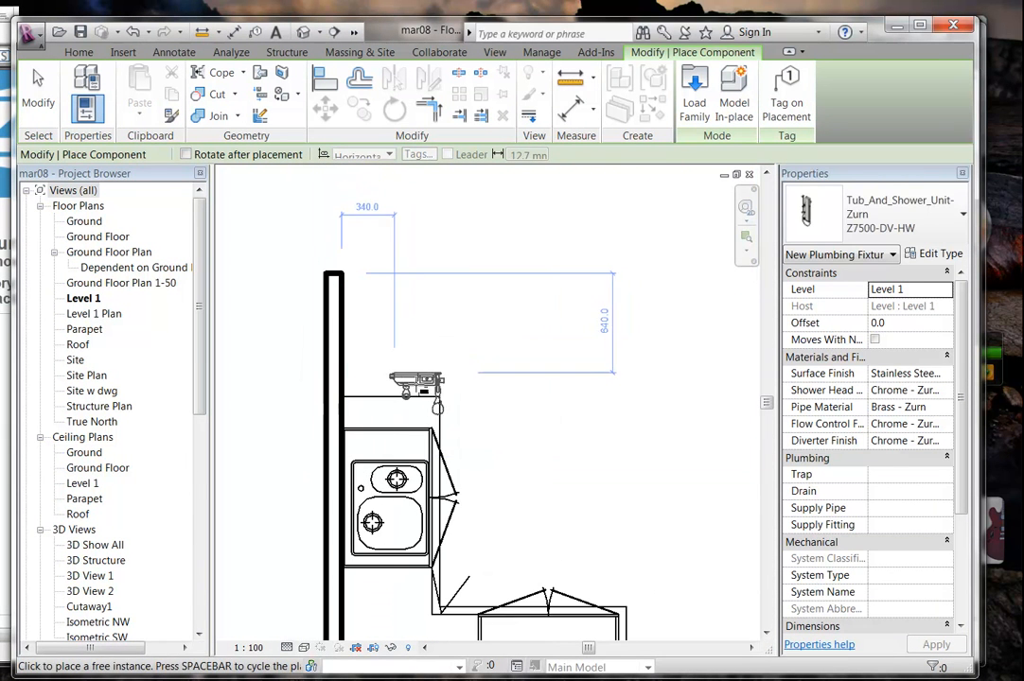
scroll(402, 309, "down", 4)
middle_click_drag(402, 312, 386, 499)
middle_click_drag(431, 364, 392, 558)
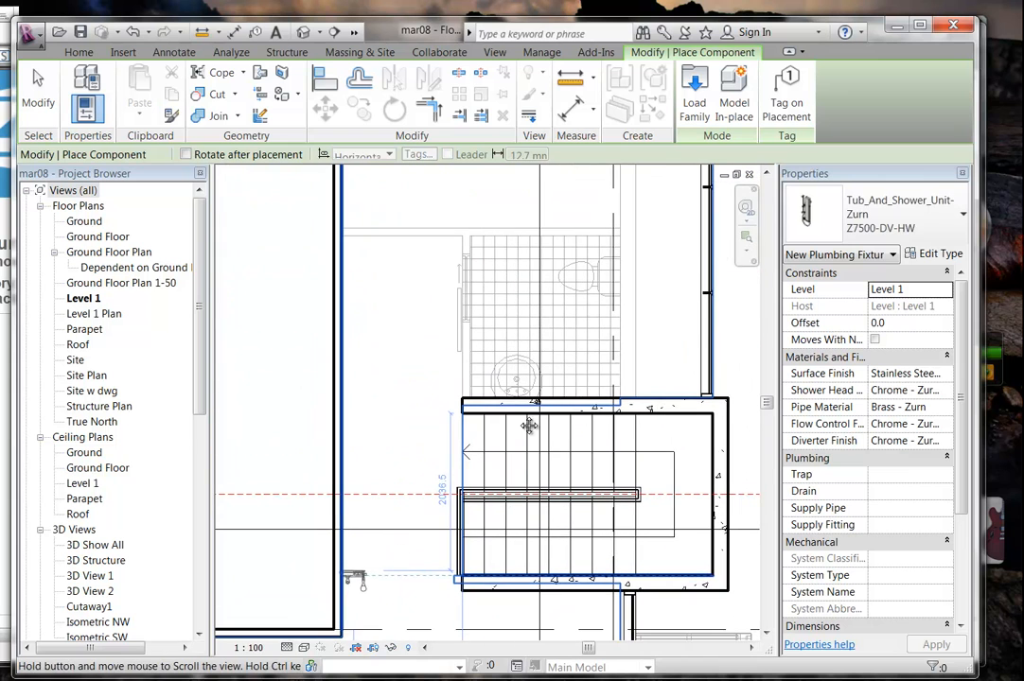
Keep Z7500-DV-HW as the shower unit type and move to the bathroom wall.
left_click(915, 222)
scroll(863, 364, "down", 1)
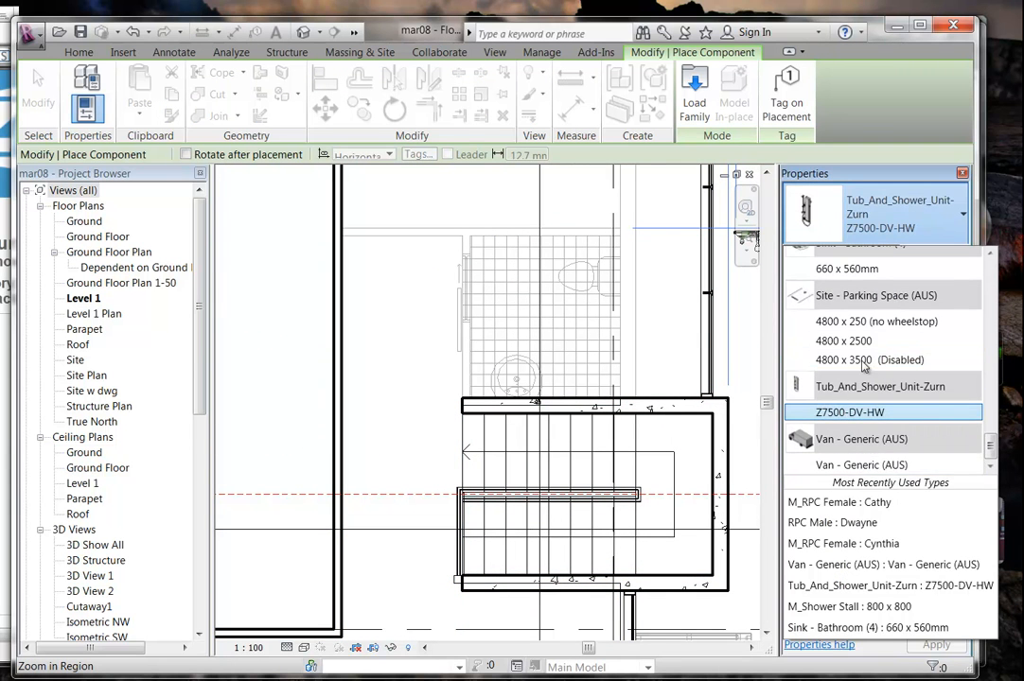
left_click(894, 230)
middle_click_drag(449, 270, 389, 458)
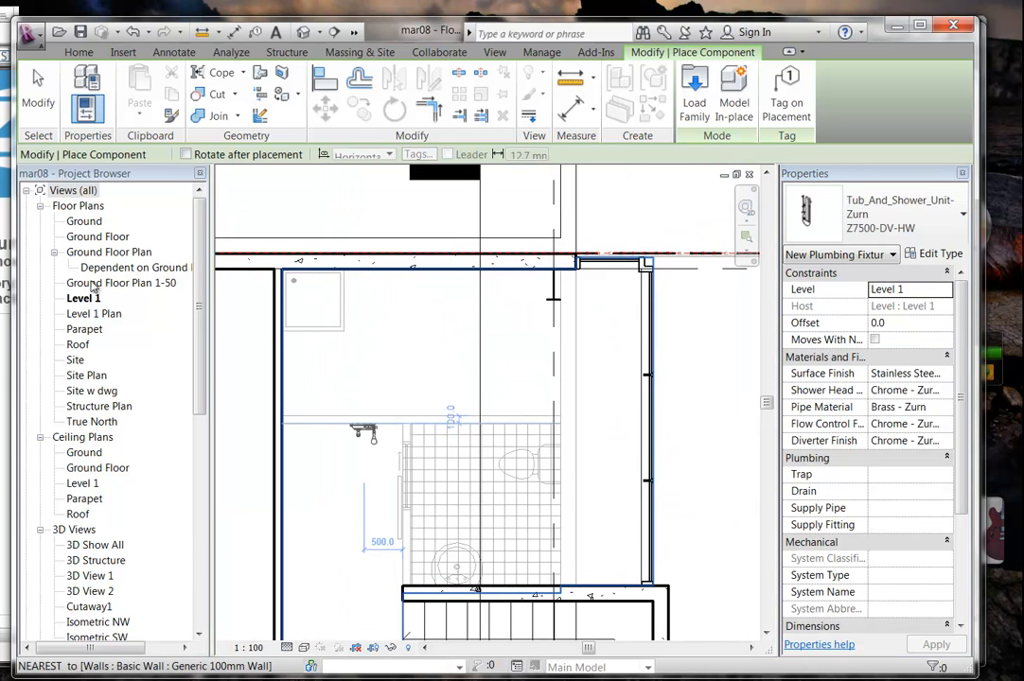
Place the Zurn Z7500-DV-HW shower unit against the stall wall on the Ground Floor plan.
double_click(95, 238)
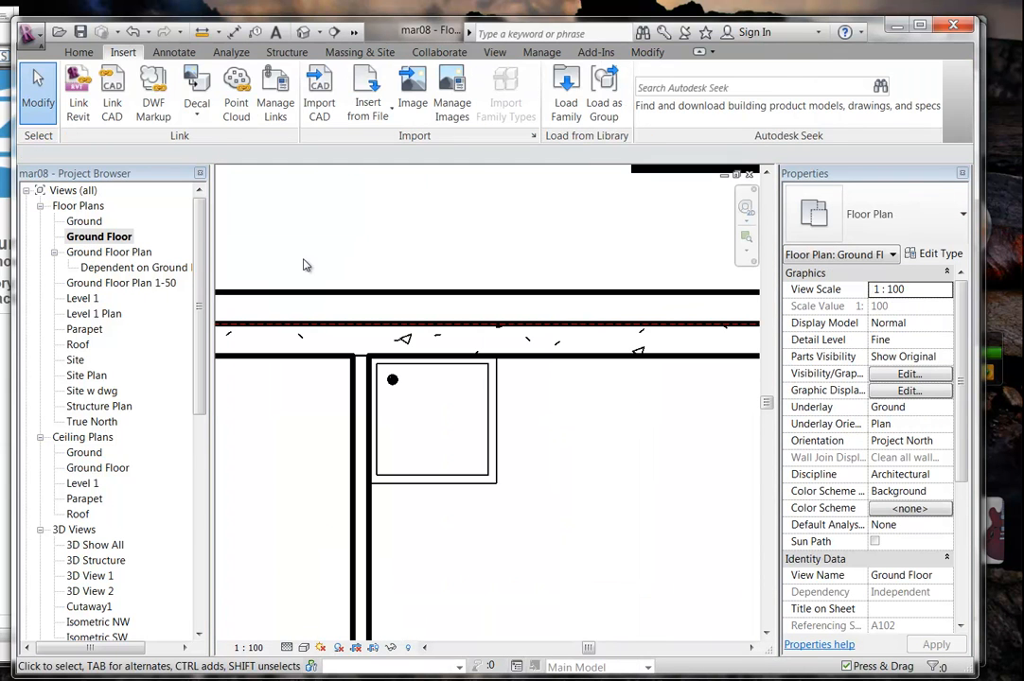
left_click(78, 52)
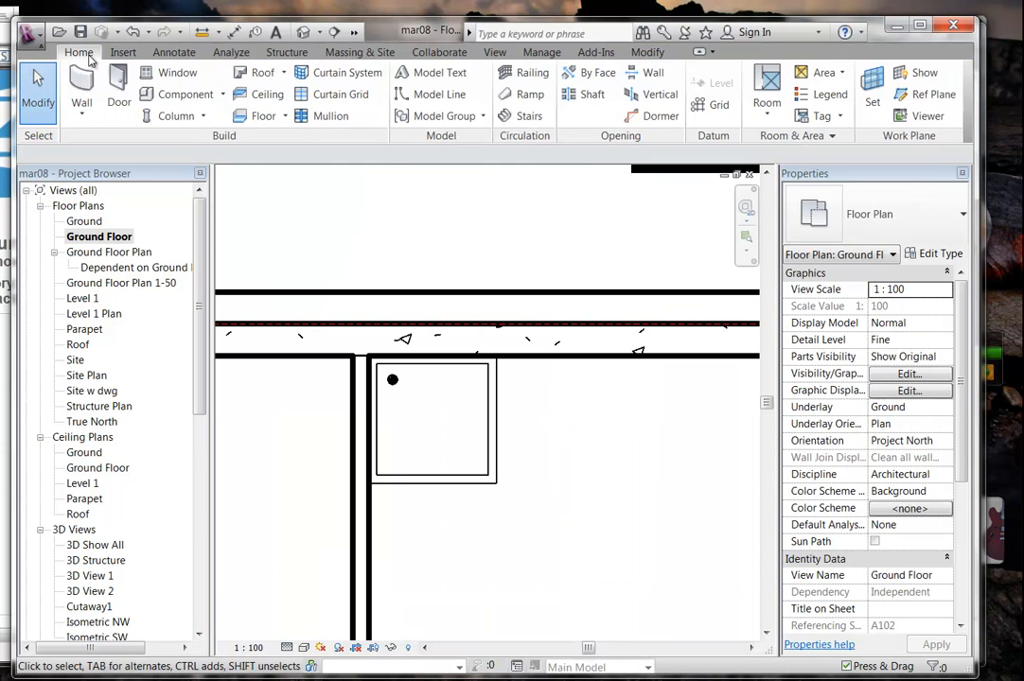
left_click(156, 94)
scroll(428, 398, "up", 4)
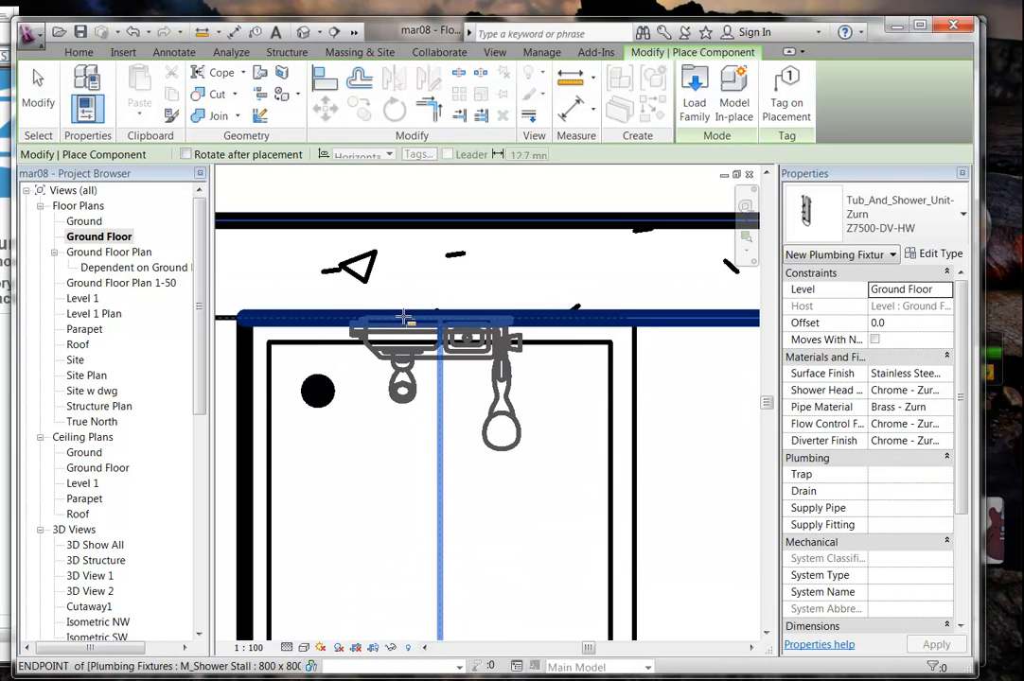
left_click(405, 319)
scroll(462, 491, "down", 5)
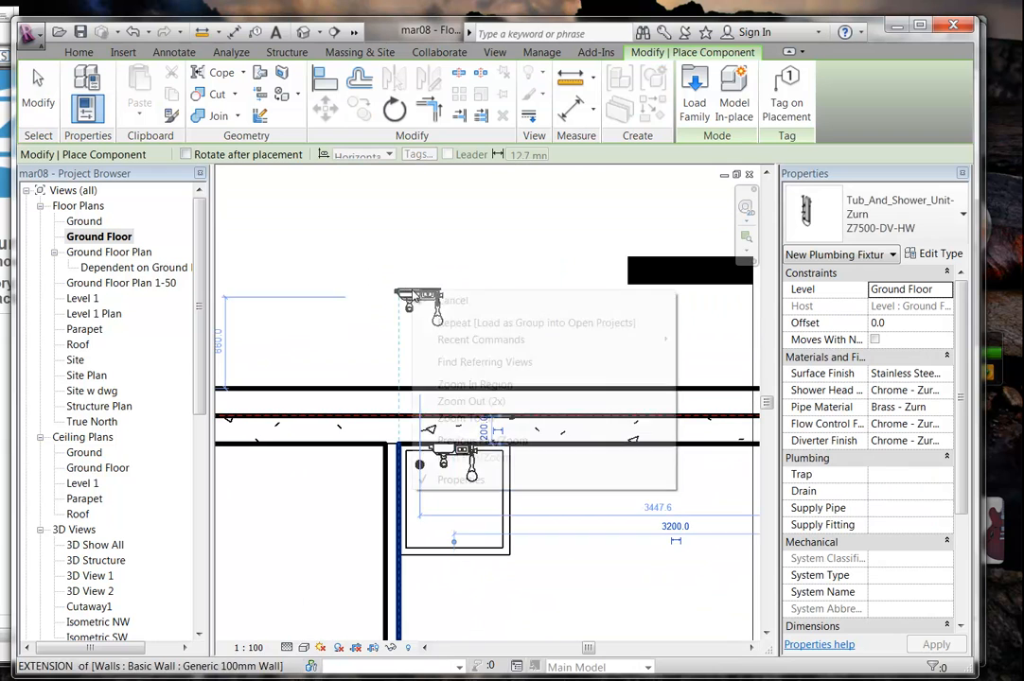
right_click(434, 304)
left_click(468, 316)
Hide the placed shower unit as an element in the Ground Floor plan view.
scroll(419, 345, "up", 2)
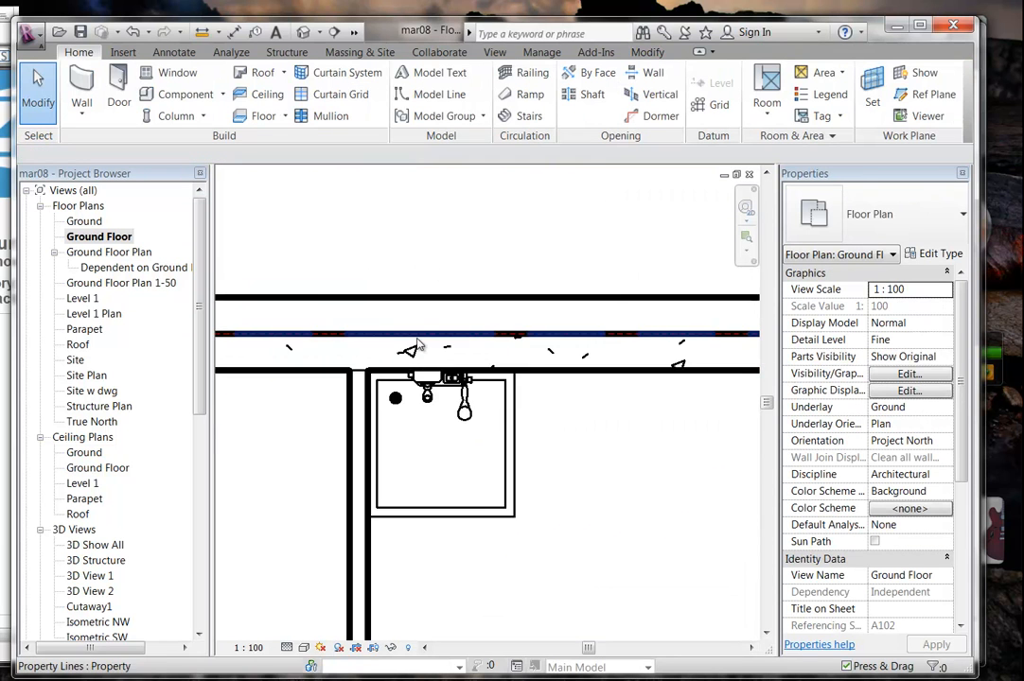
scroll(419, 346, "up", 2)
left_click(436, 442)
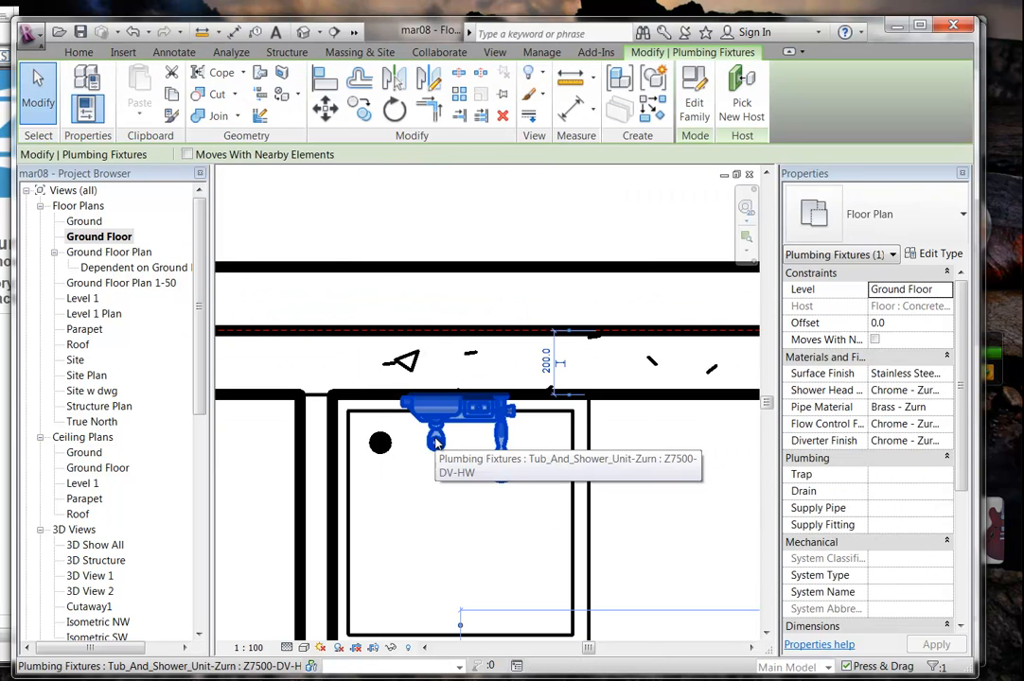
right_click(435, 440)
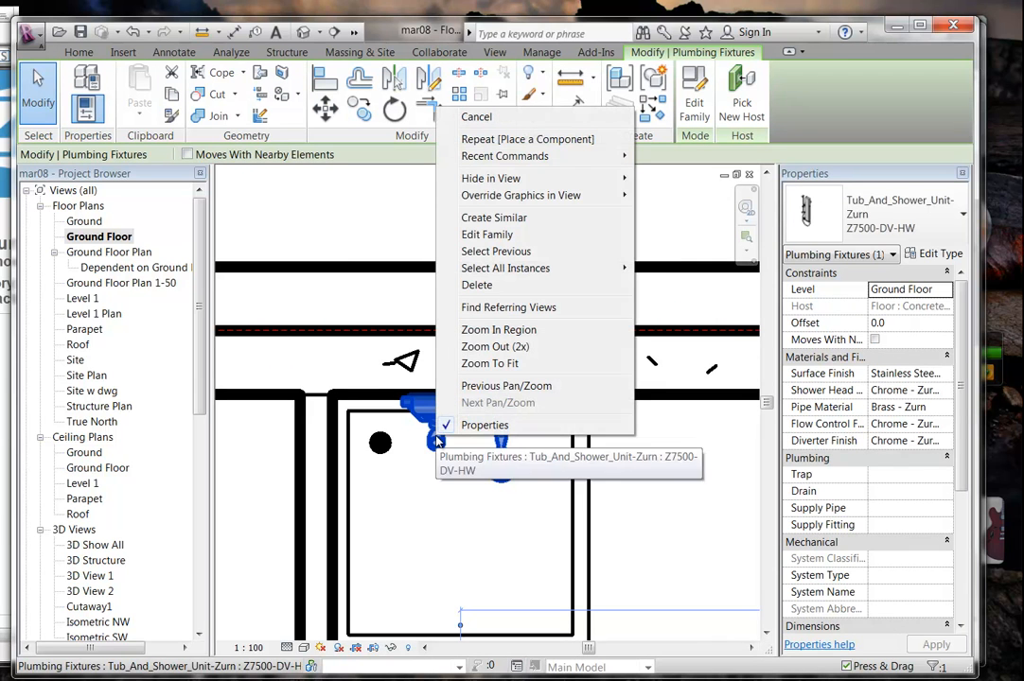
mouse_move(493, 180)
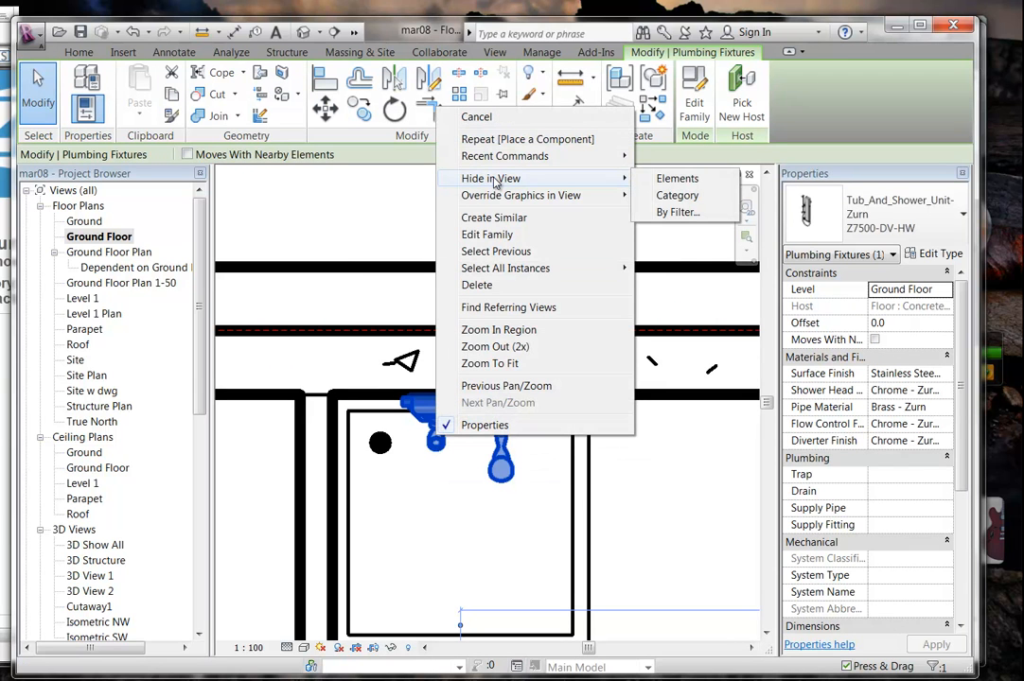
left_click(652, 180)
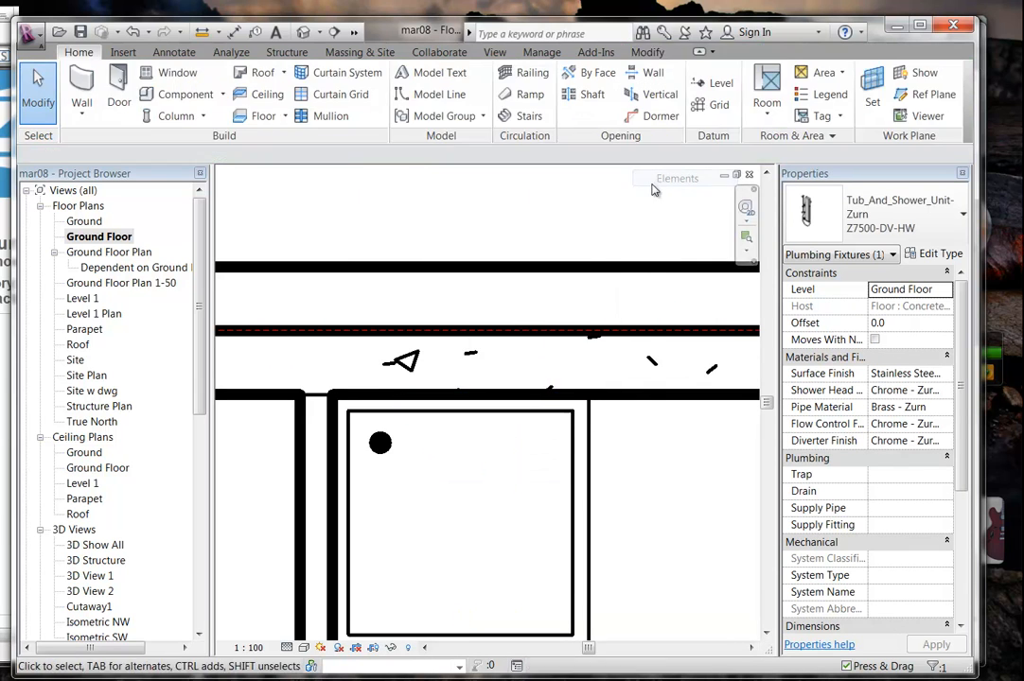
scroll(447, 250, "down", 4)
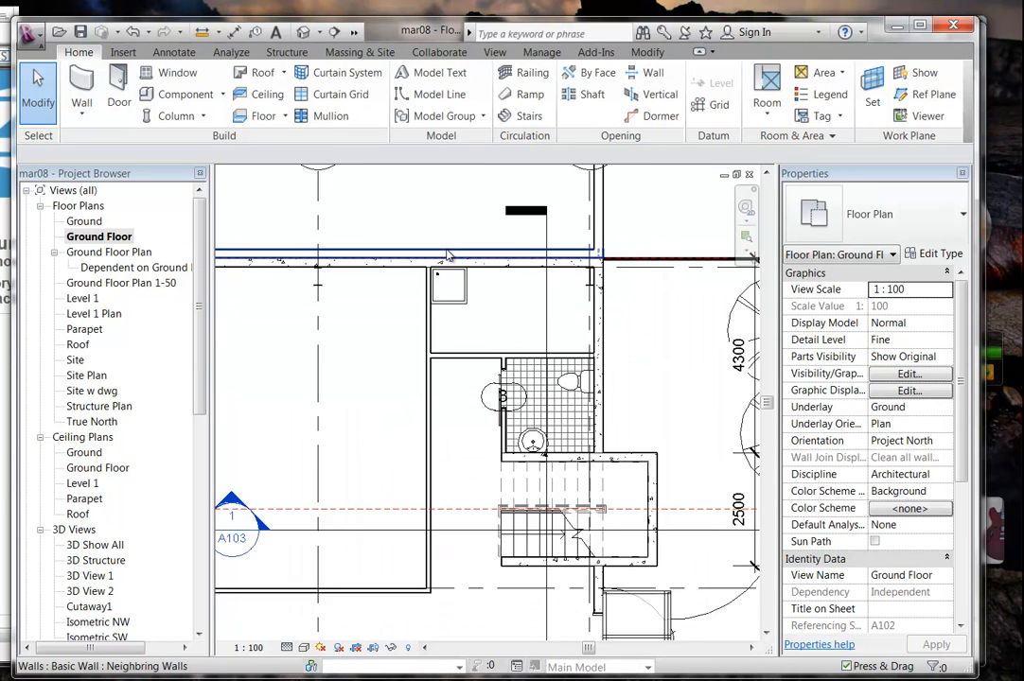
scroll(447, 254, "down", 3)
Check Section 4, then pan the Ground Floor plan to the bathroom and show the Annotate tools.
double_click(490, 591)
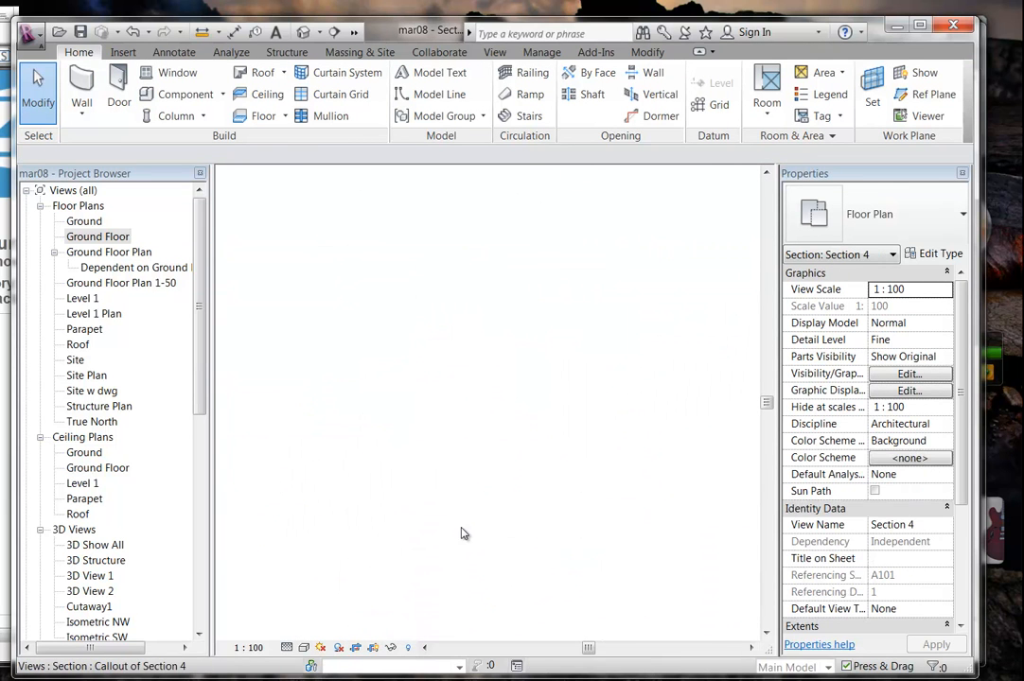
scroll(528, 431, "up", 2)
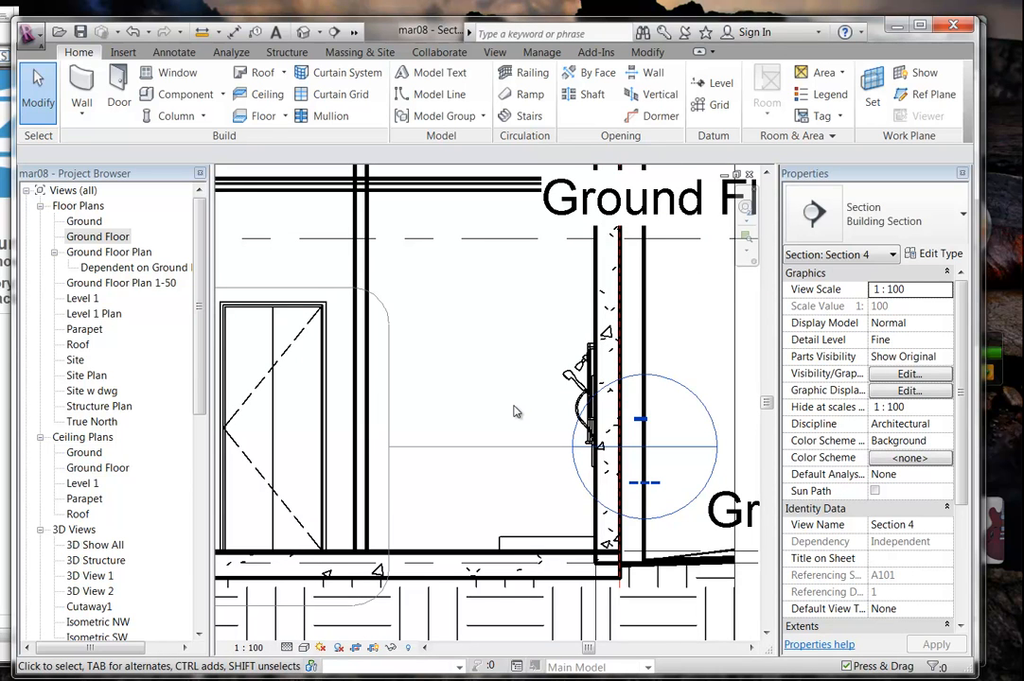
double_click(107, 239)
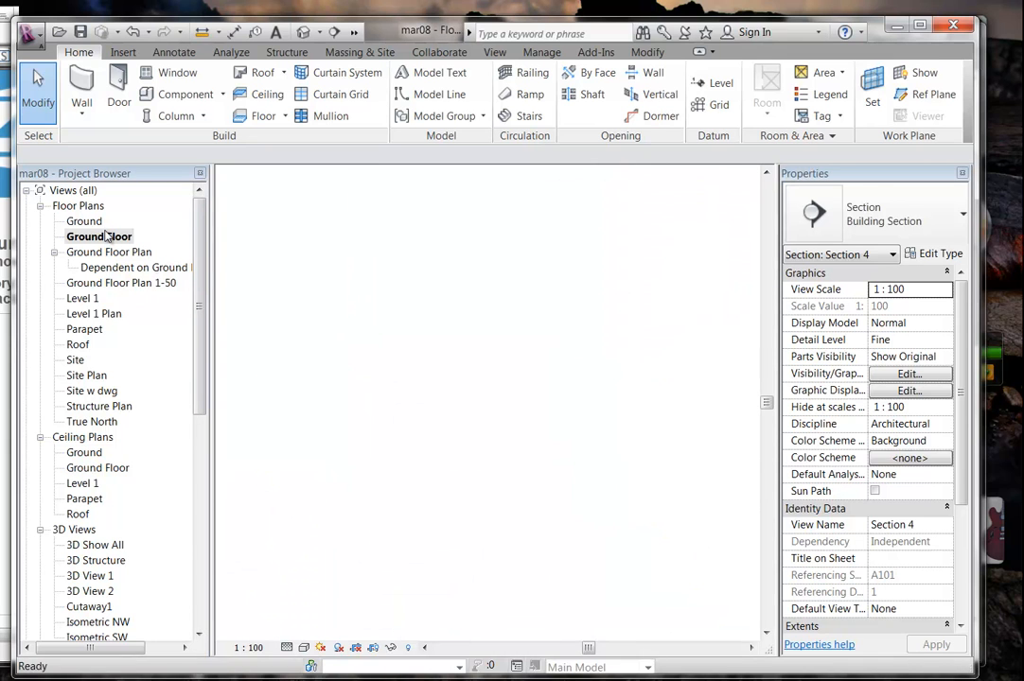
middle_click_drag(489, 362, 421, 423)
scroll(421, 423, "up", 5)
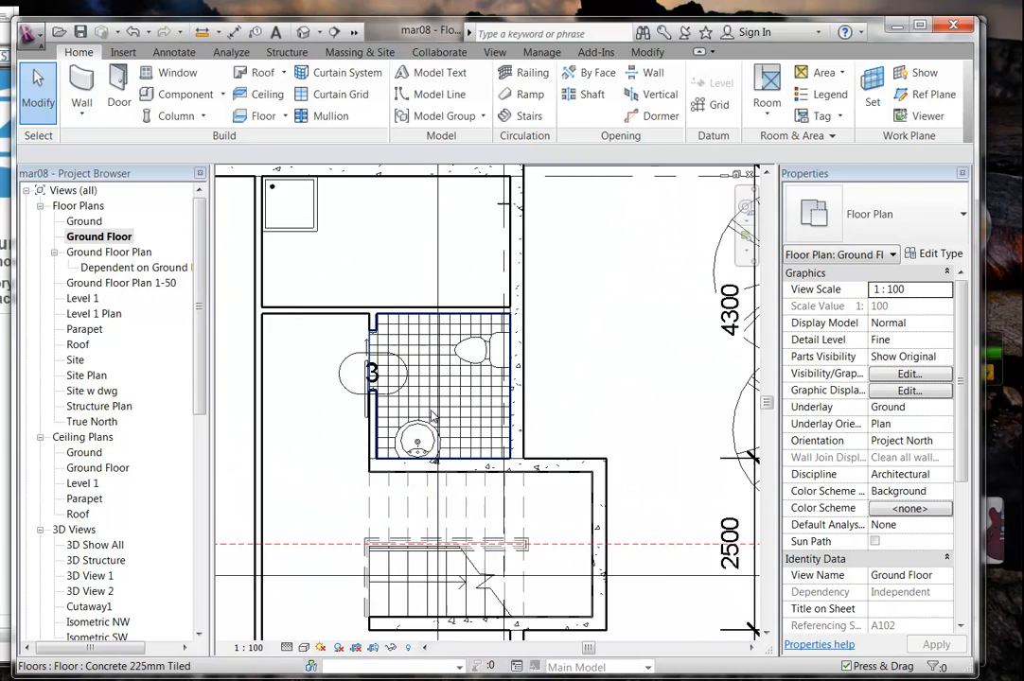
middle_click_drag(419, 466, 420, 492)
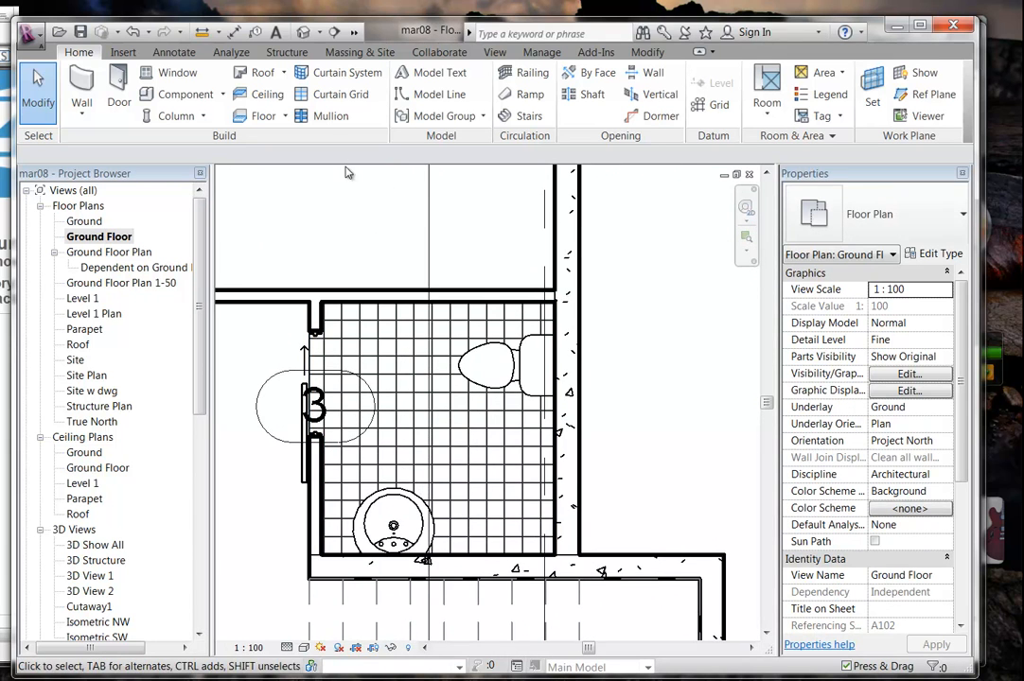
left_click(174, 52)
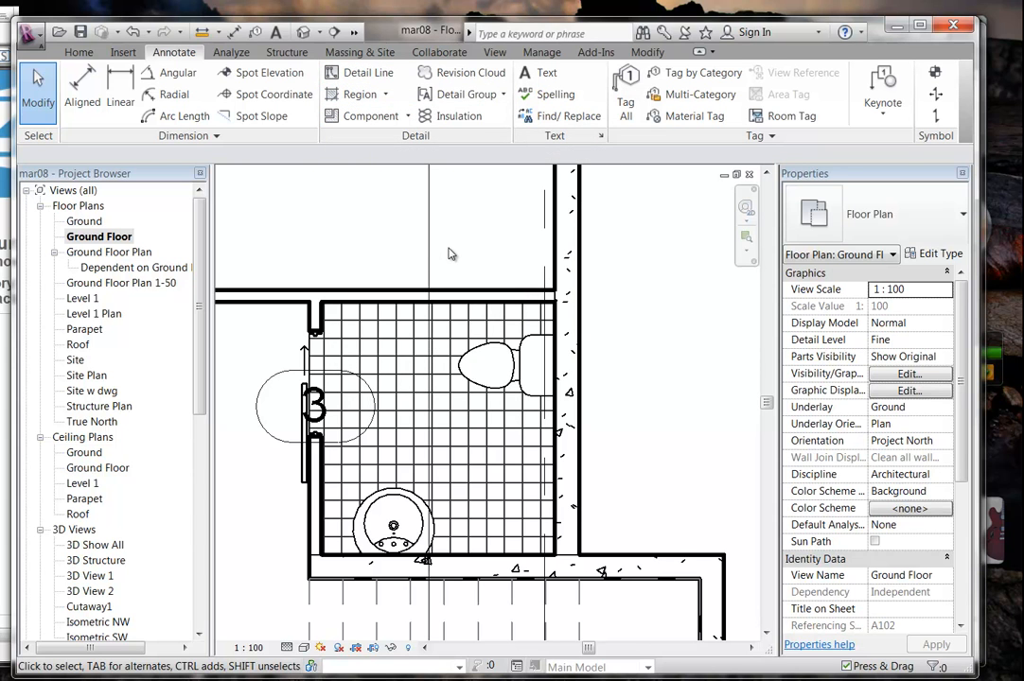
Start placing a detail component and browse the Australia library's Annotations > Symbols > General folders.
left_click(408, 116)
left_click(400, 144)
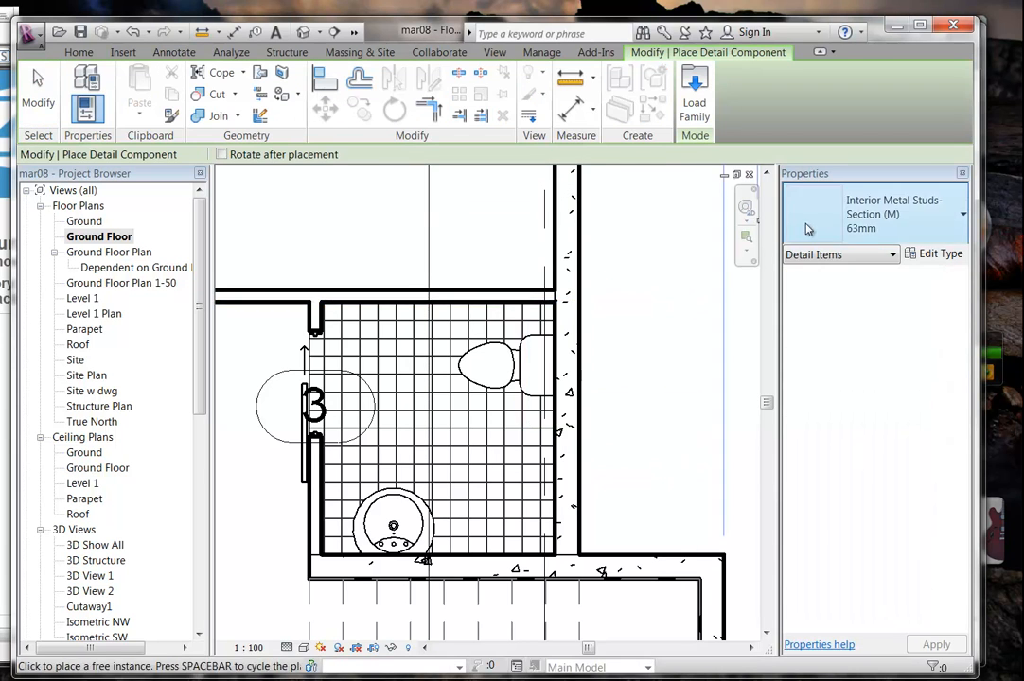
left_click(693, 106)
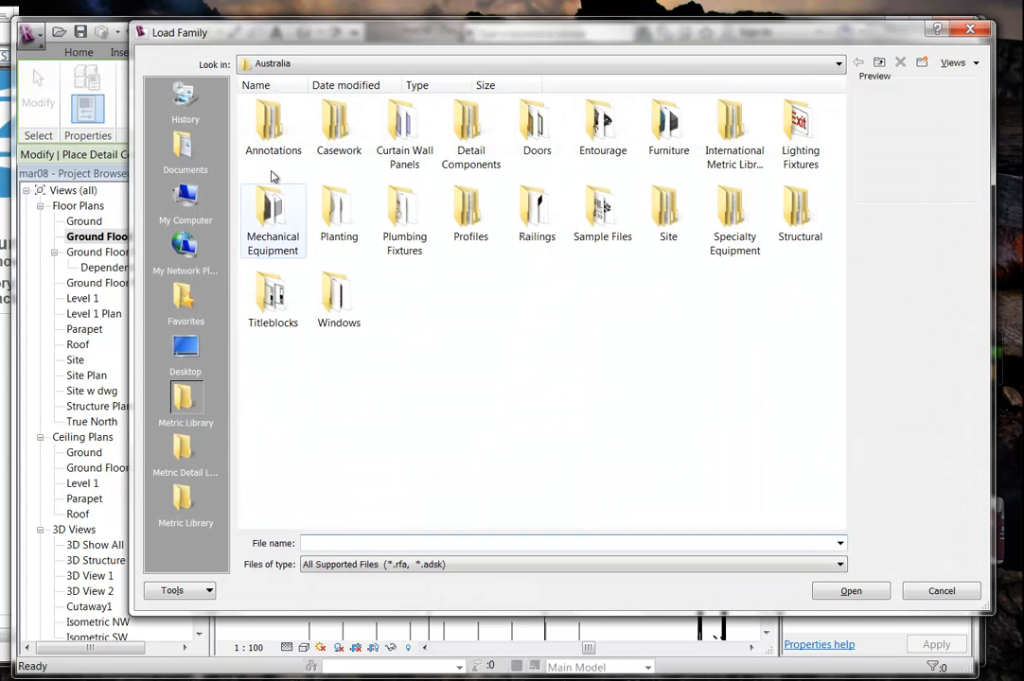
double_click(268, 123)
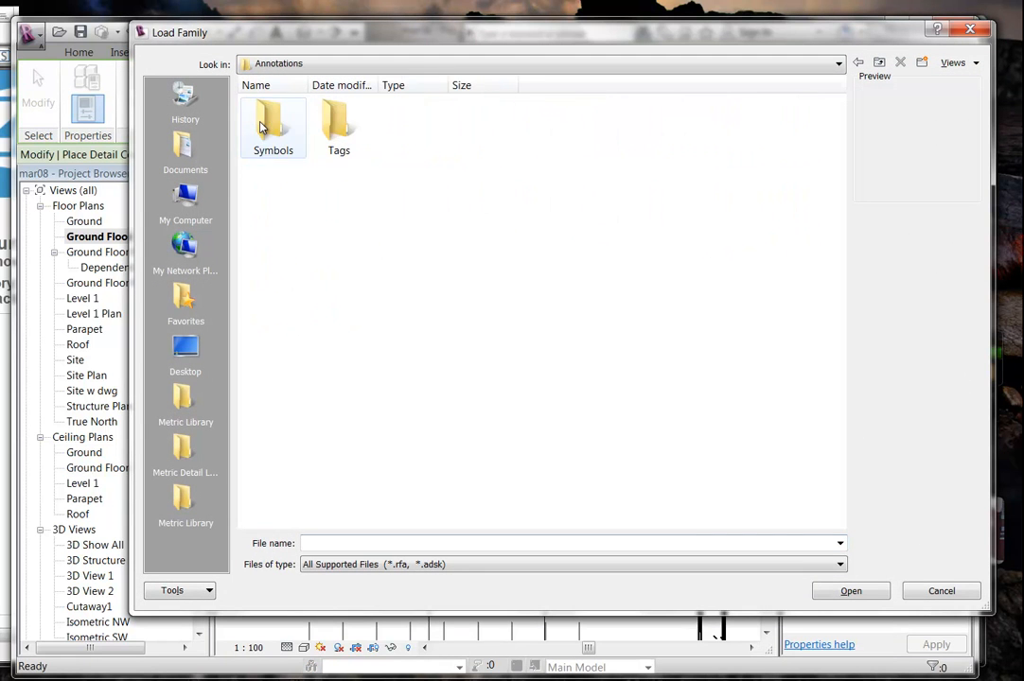
double_click(269, 121)
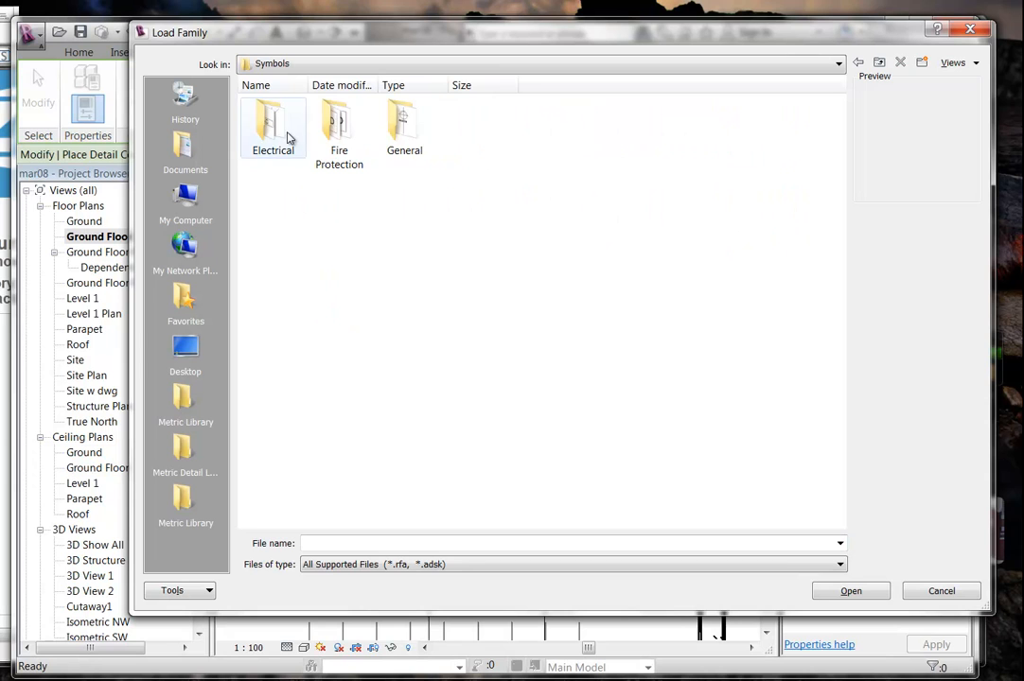
double_click(401, 132)
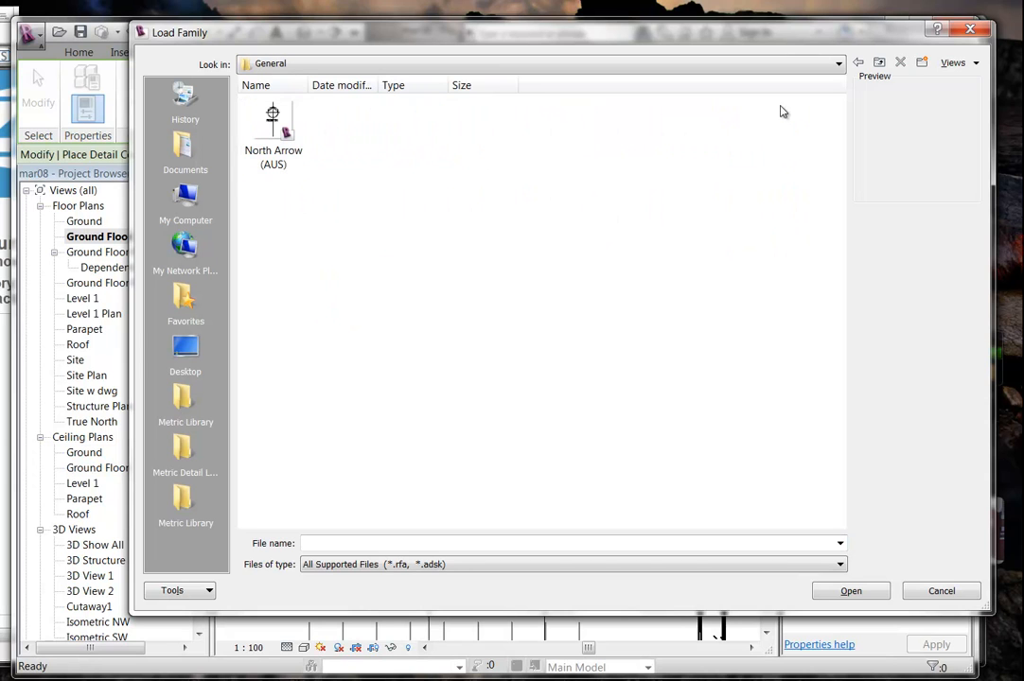
left_click(857, 63)
left_click(857, 63)
left_click(857, 63)
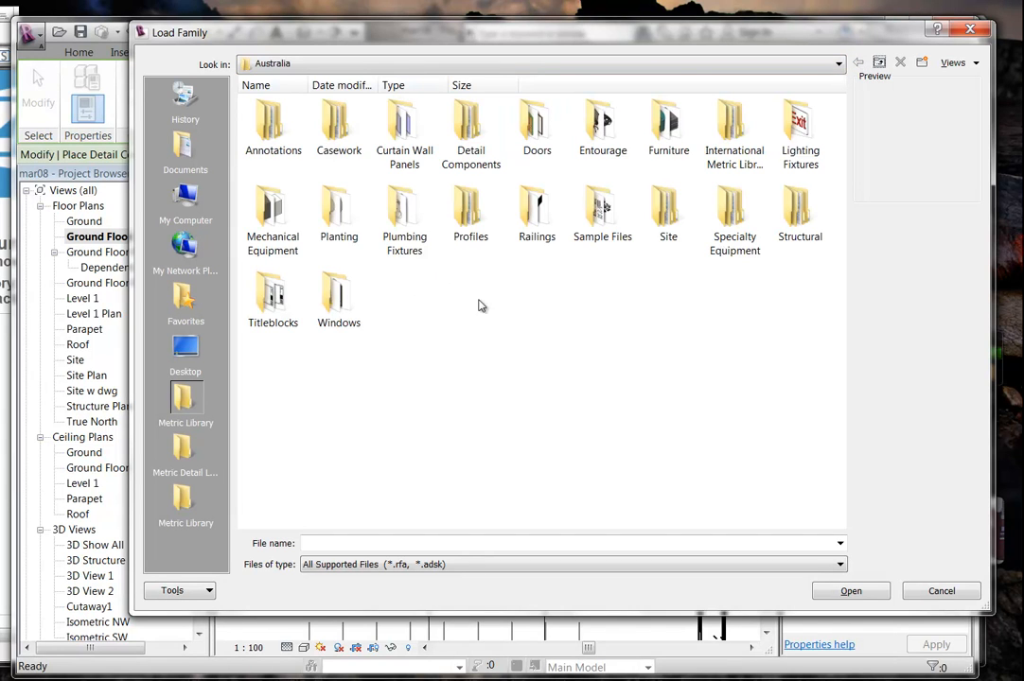
Browse the International Metric Library Annotations folders (Architectural, Structural, Mechanical) and close without loading anything.
double_click(734, 121)
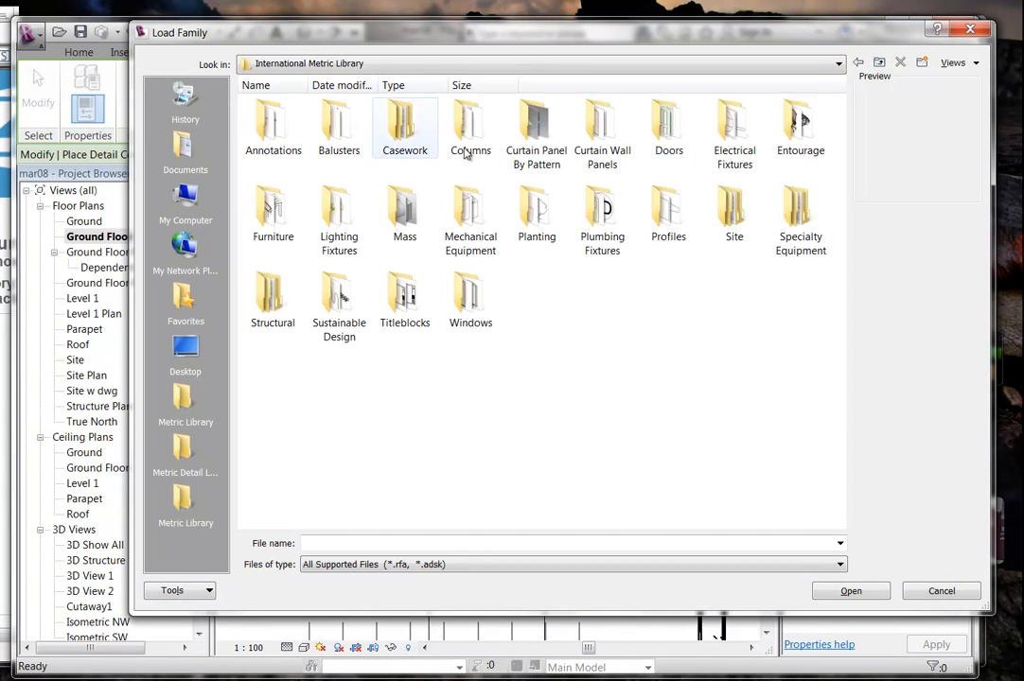
double_click(274, 121)
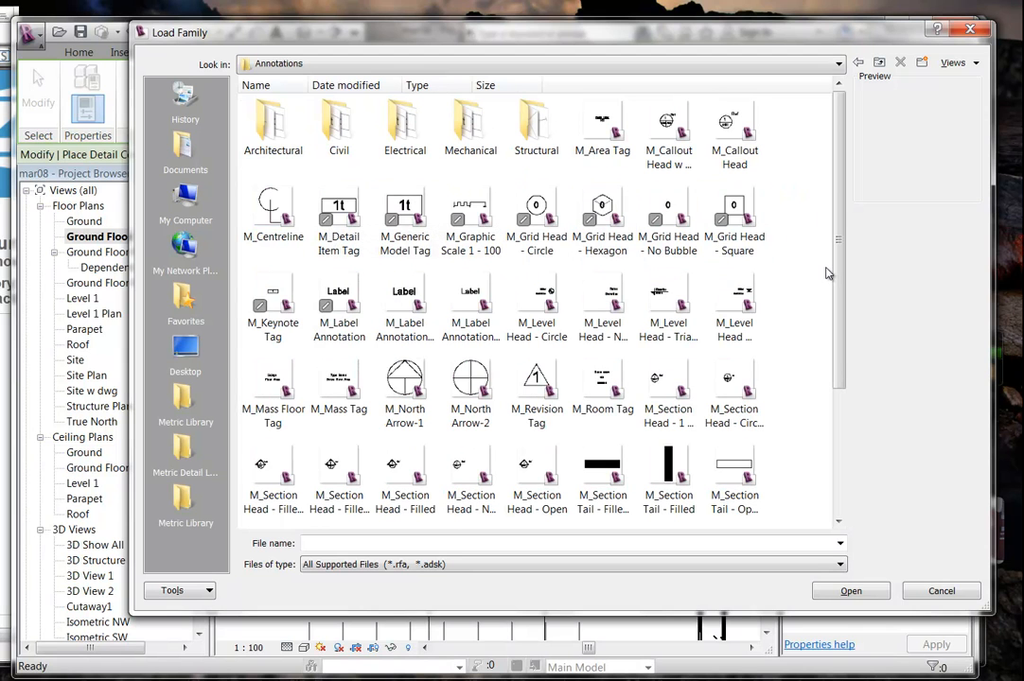
scroll(826, 274, "down", 3)
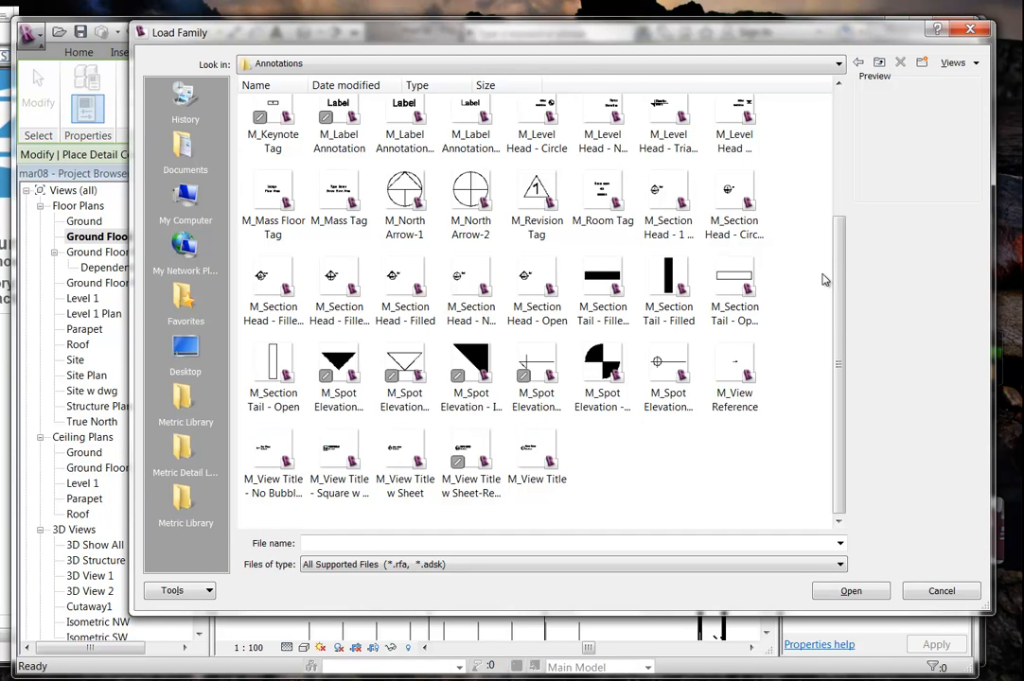
scroll(823, 279, "up", 3)
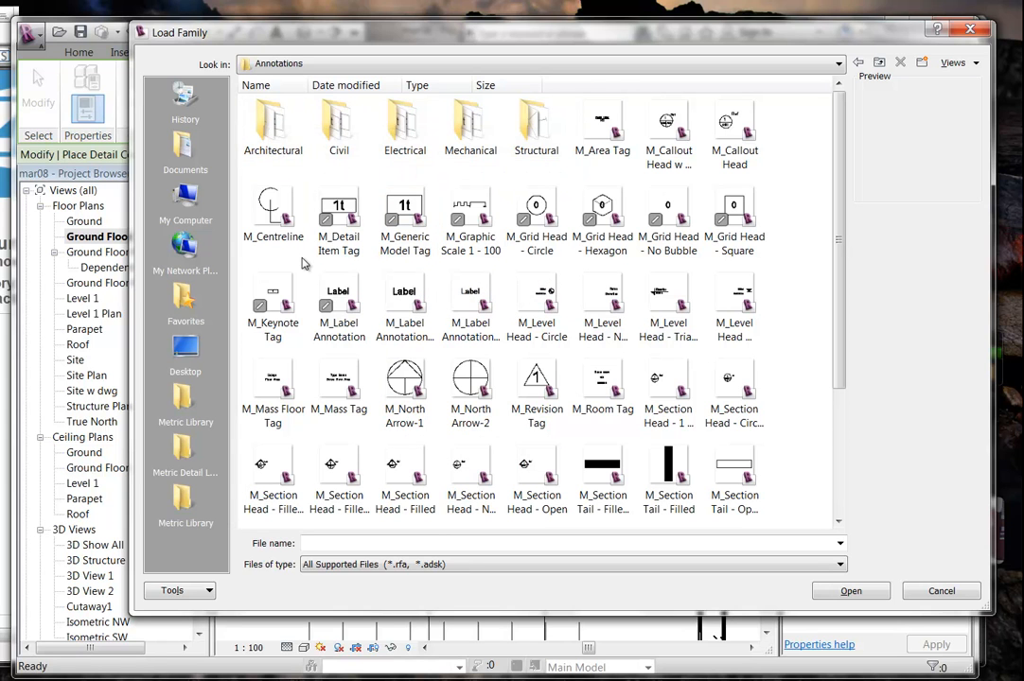
double_click(255, 143)
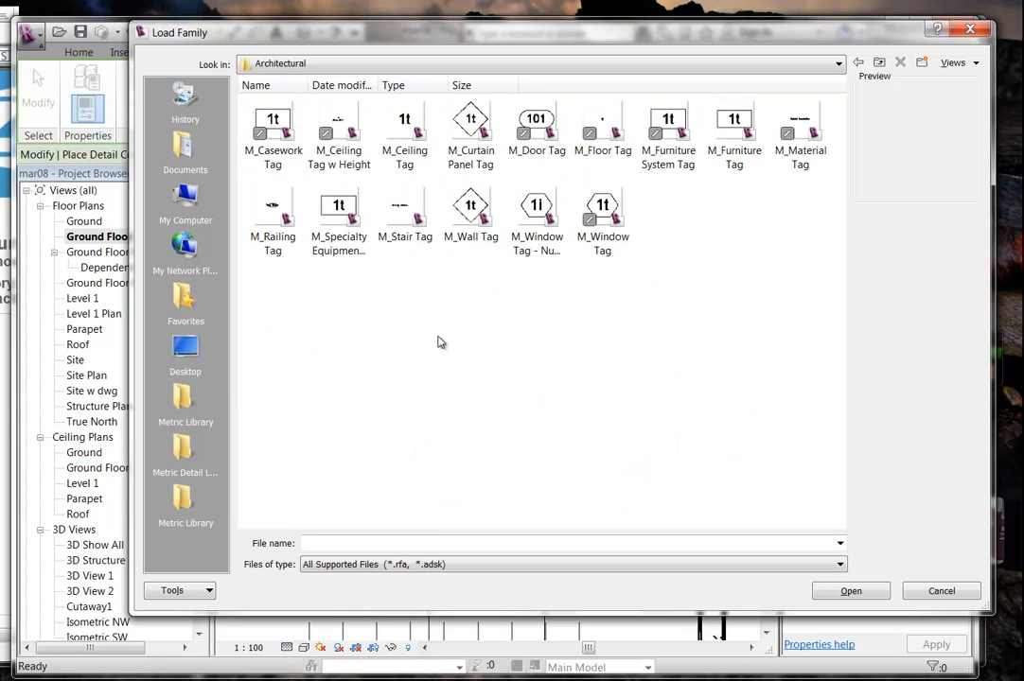
left_click(856, 61)
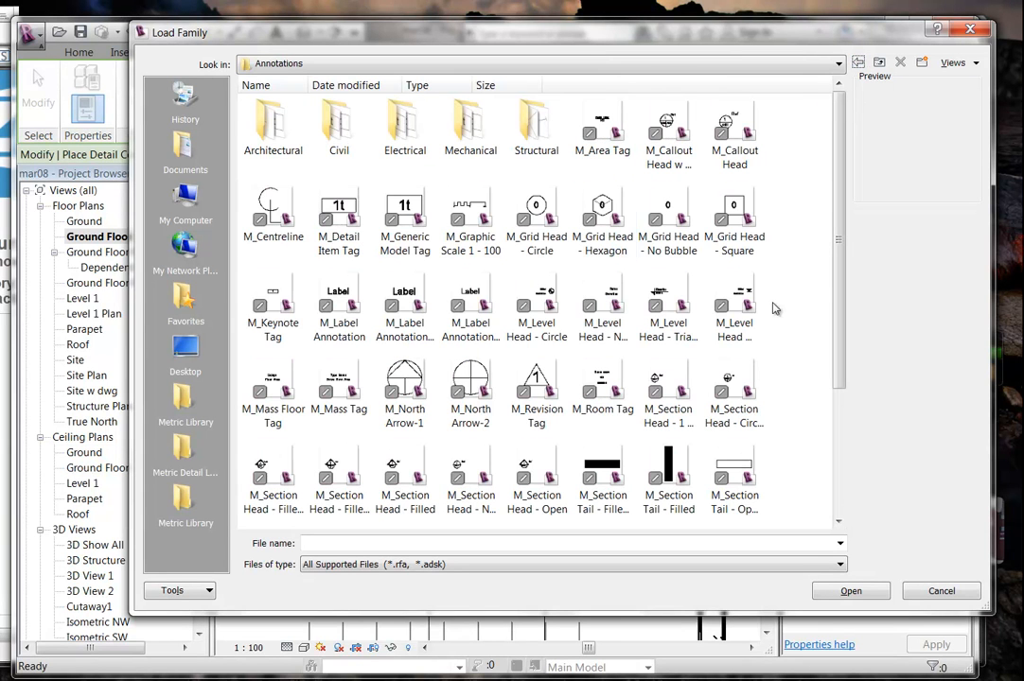
double_click(530, 142)
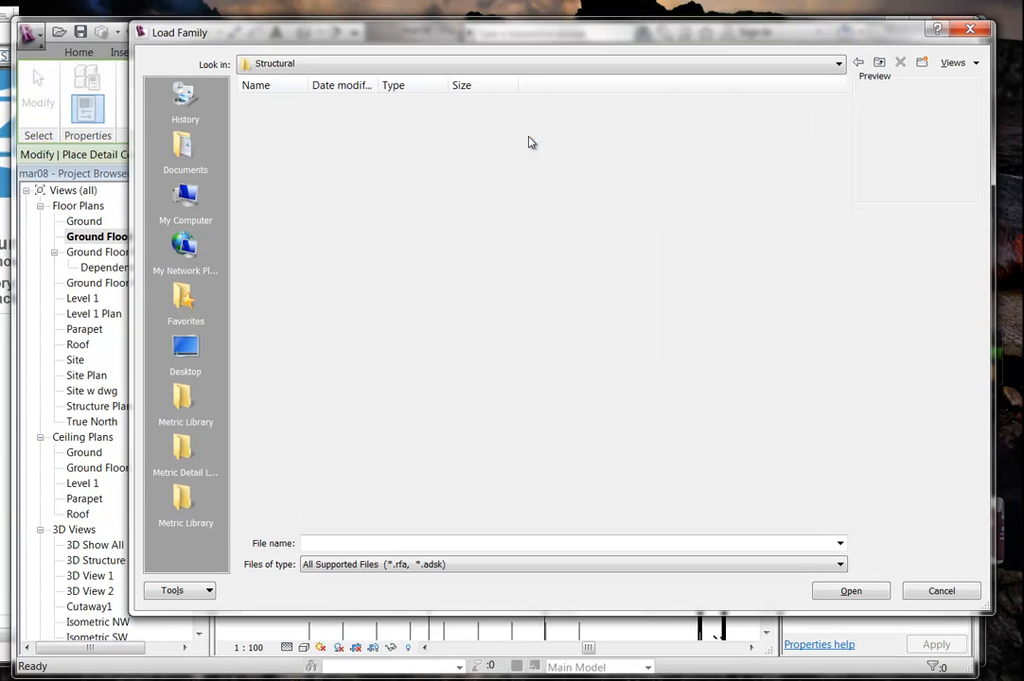
left_click(857, 63)
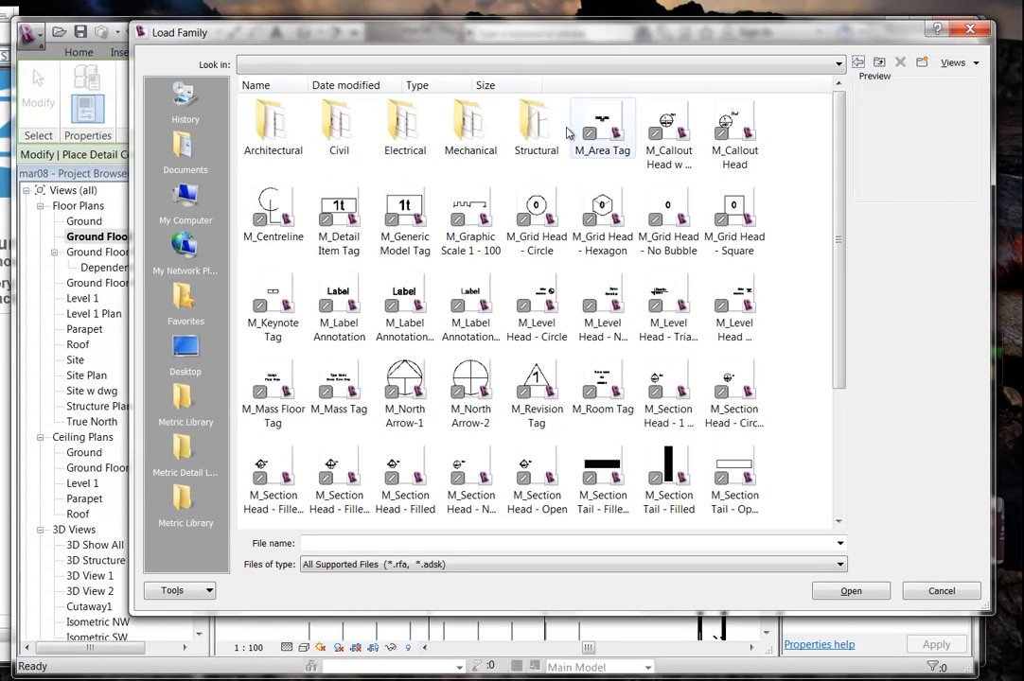
double_click(470, 121)
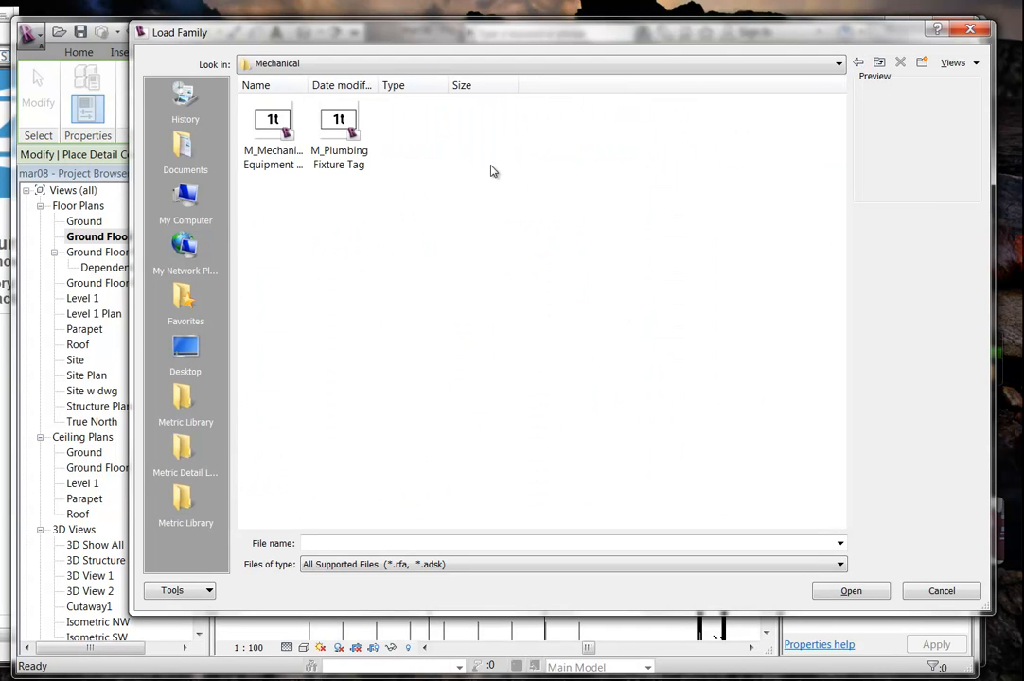
left_click(857, 62)
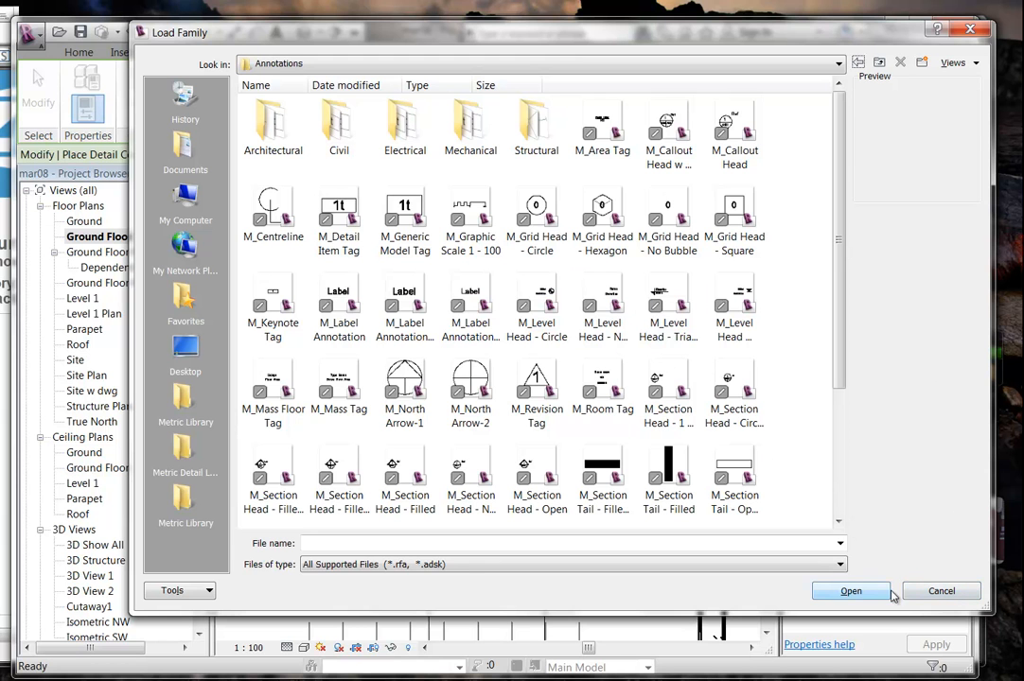
left_click(939, 591)
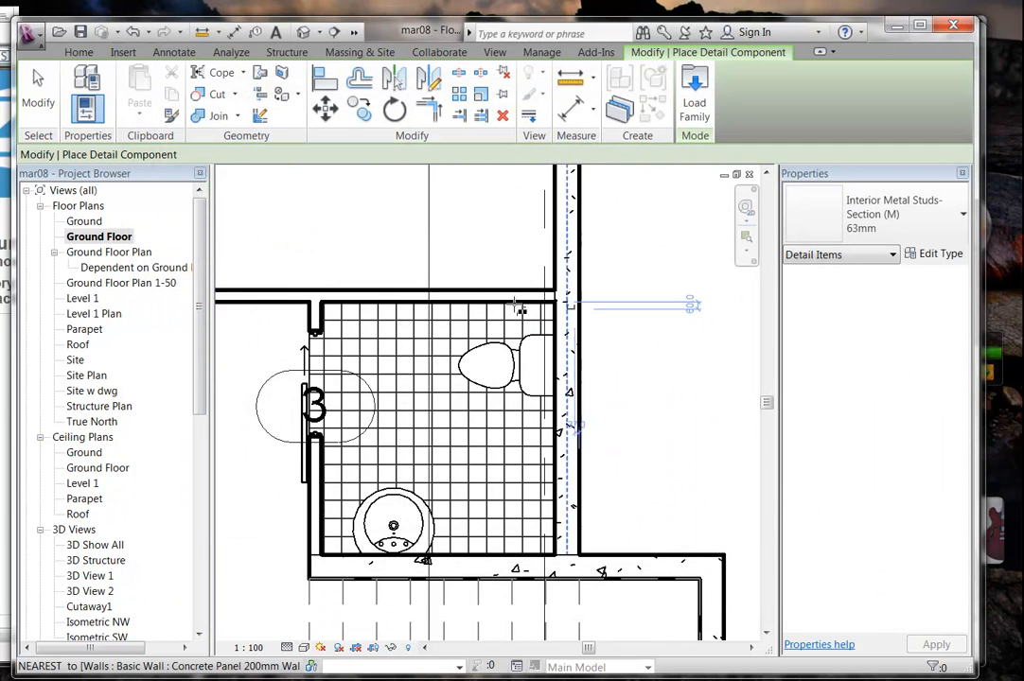
Cancel the detail component and begin sketching a filled region with the Tile Section type.
right_click(321, 216)
left_click(347, 222)
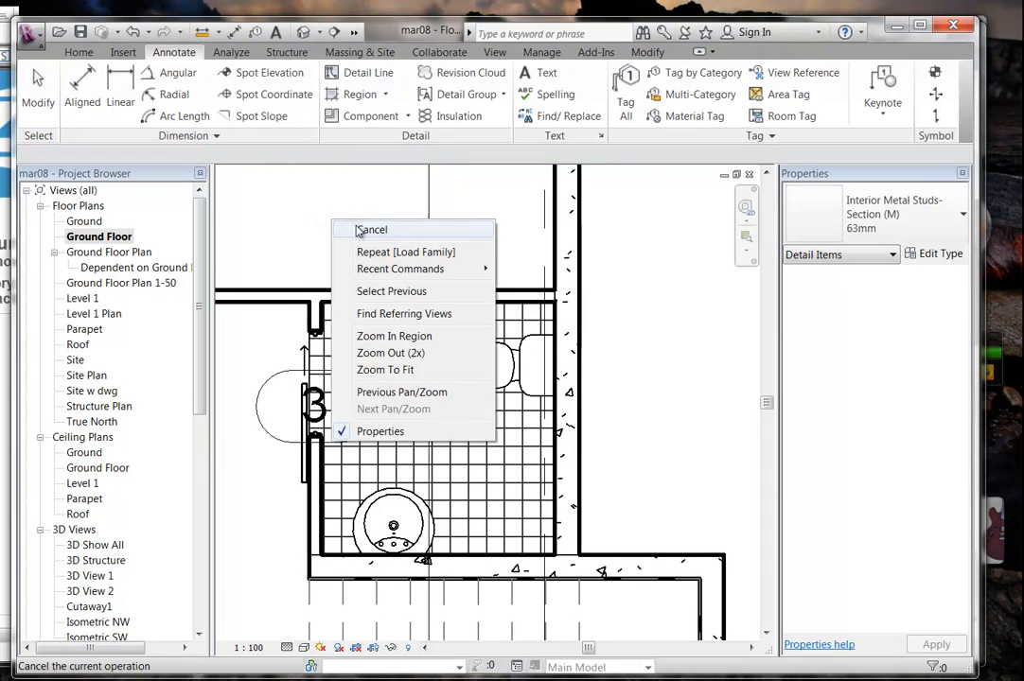
left_click(384, 94)
left_click(374, 129)
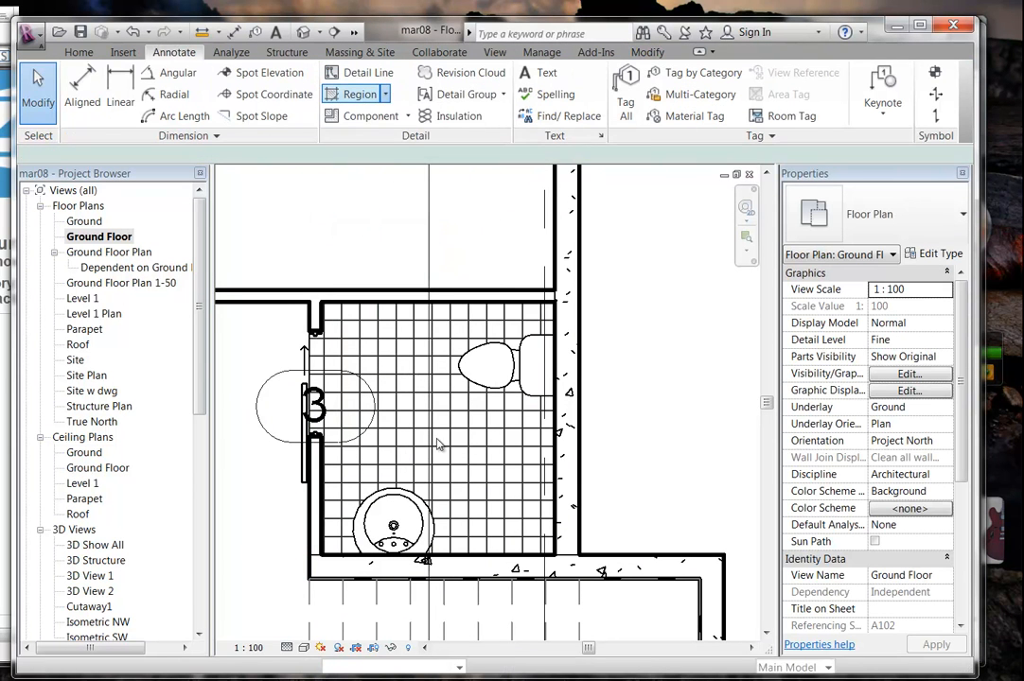
scroll(423, 392, "up", 2)
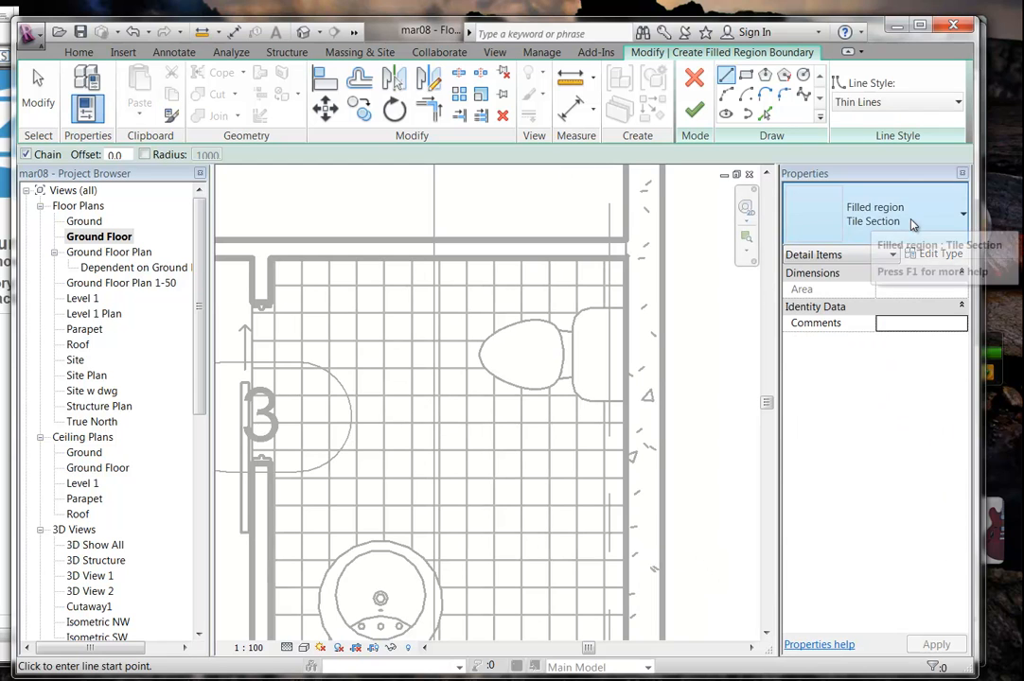
left_click(880, 227)
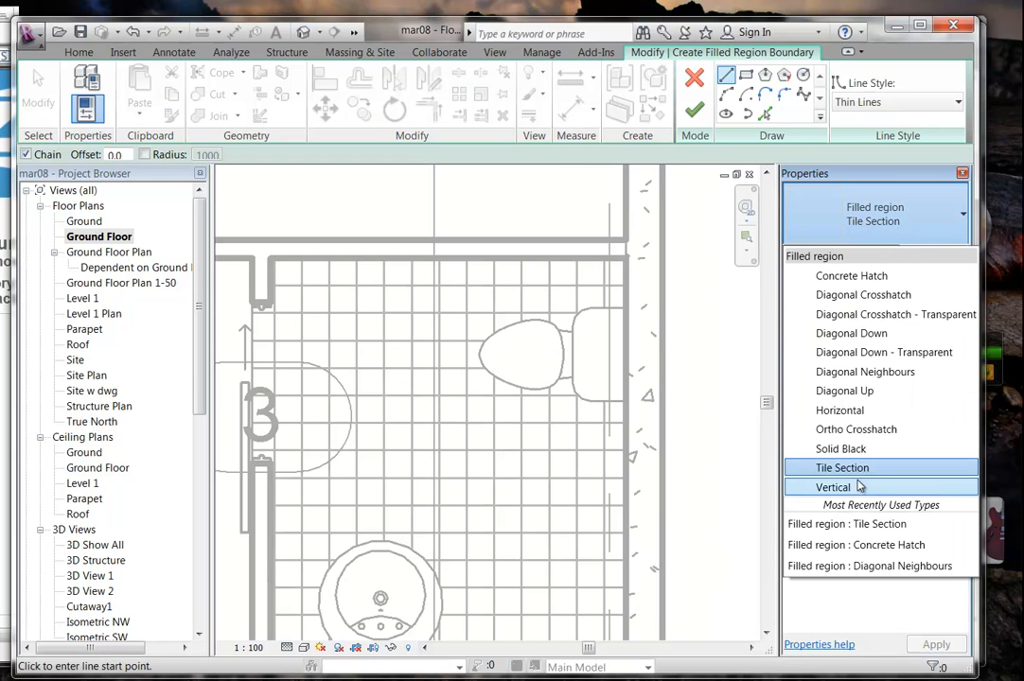
Duplicate the Solid Black filled region type as 'Solid White' with a white fill colour.
left_click(852, 452)
left_click(937, 255)
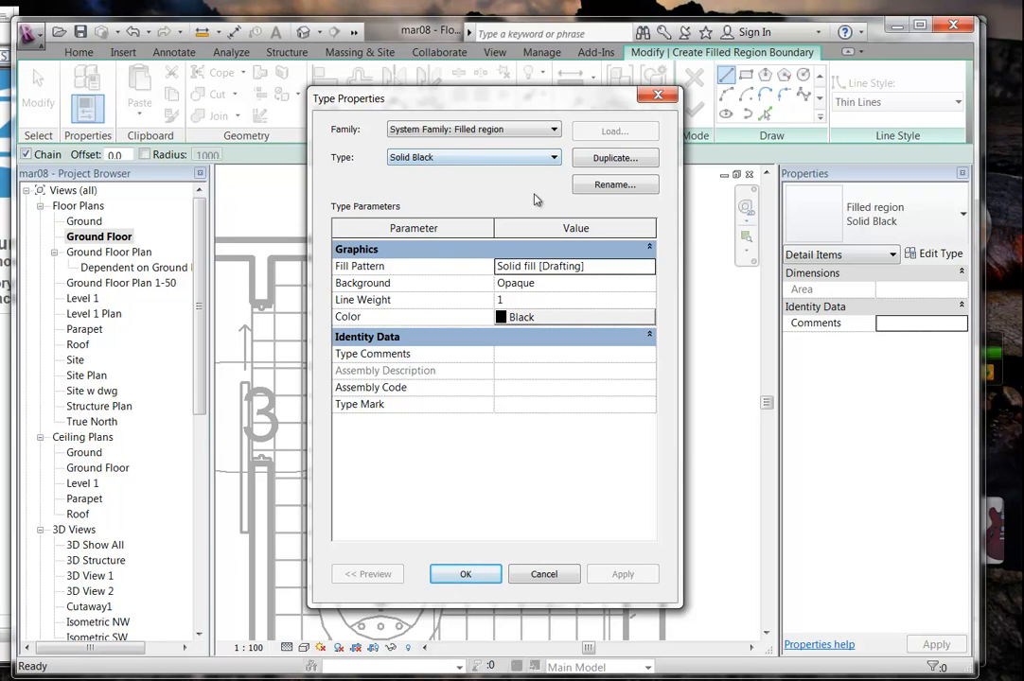
left_click(616, 159)
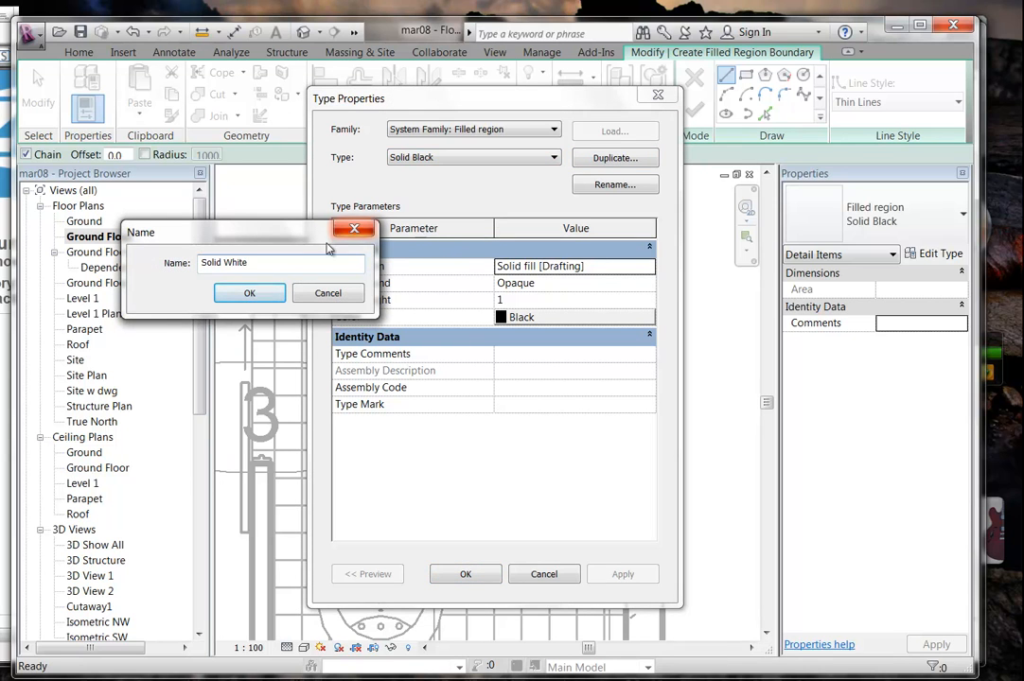
left_click(250, 294)
left_click(604, 323)
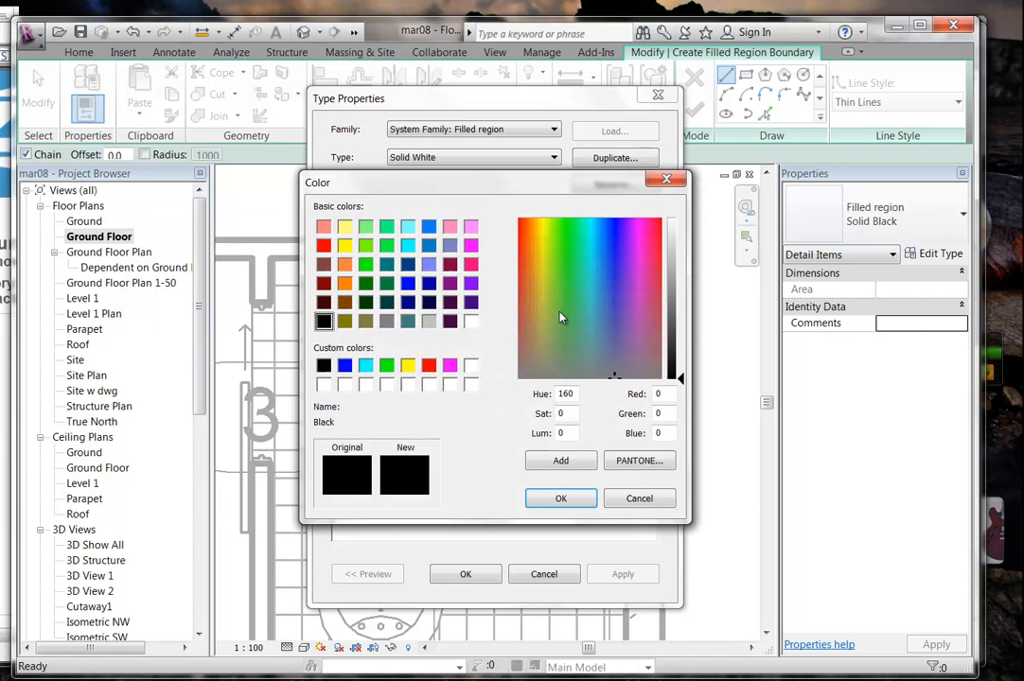
left_click(471, 322)
left_click(578, 498)
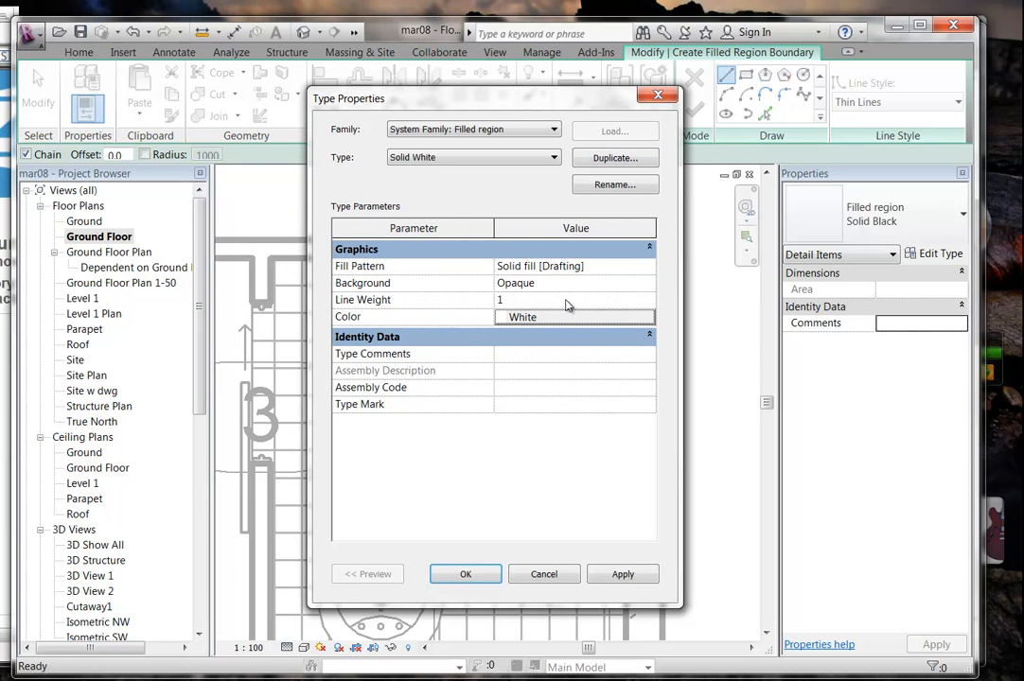
left_click(464, 574)
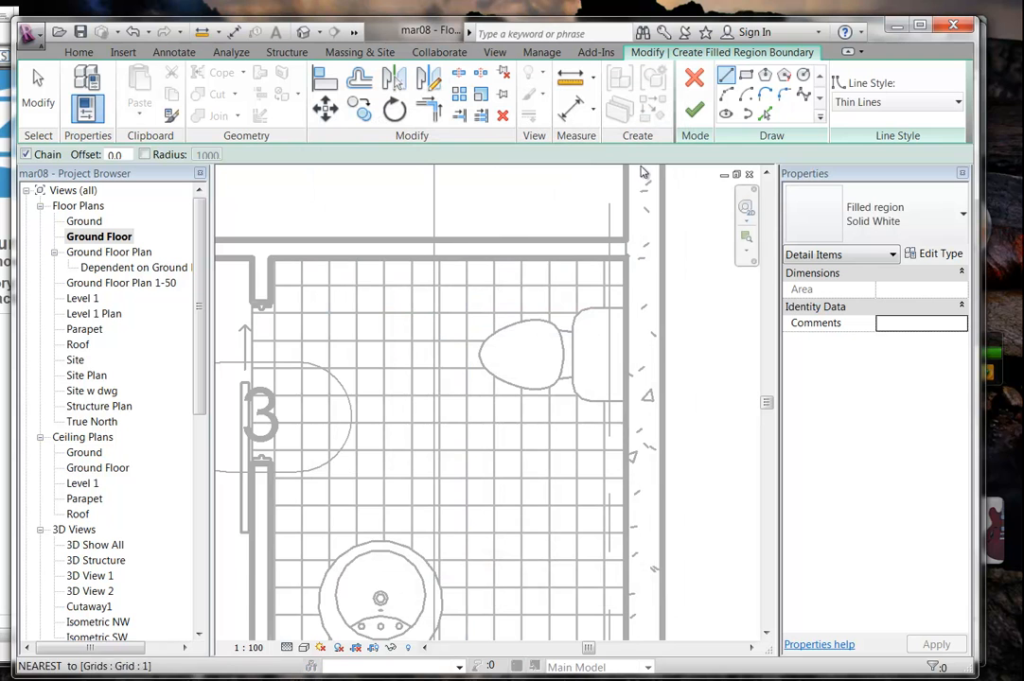
Sketch a small circular boundary on the tiled floor and finish the Solid White filled region.
left_click(804, 76)
middle_click_drag(437, 433, 436, 333)
scroll(435, 332, "down", 1)
scroll(434, 332, "up", 2)
left_click(456, 375)
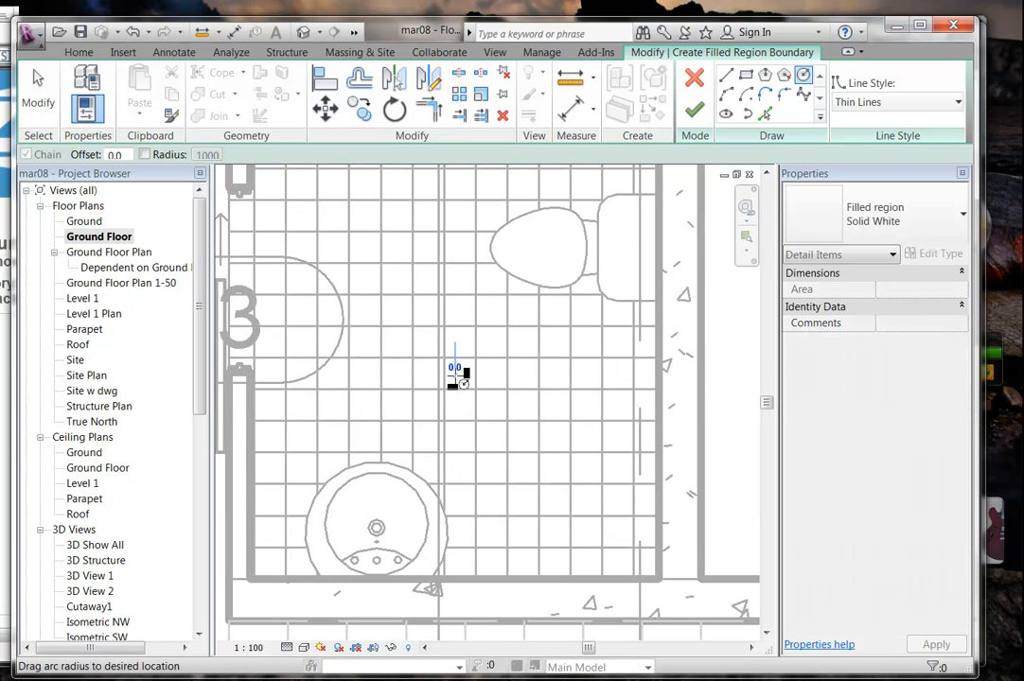
left_click(468, 375)
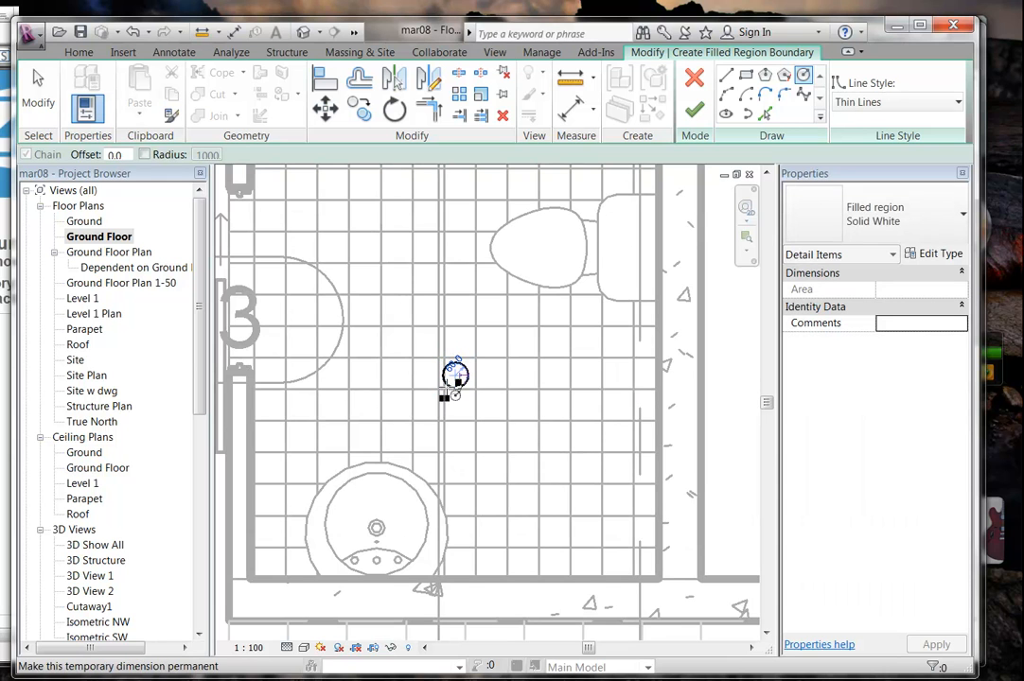
scroll(437, 346, "up", 3)
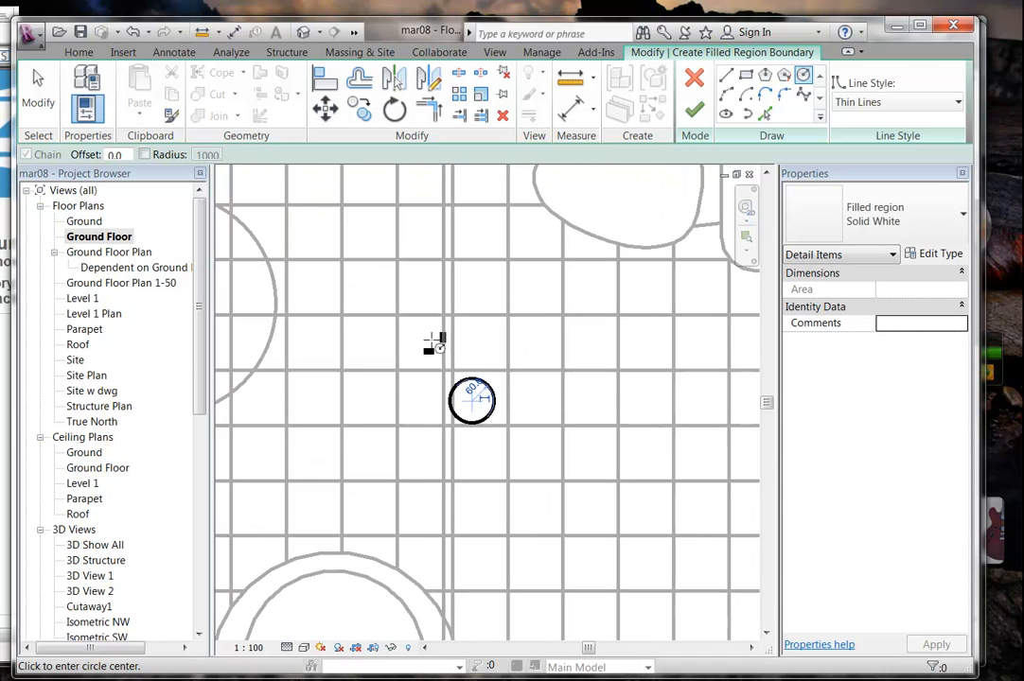
left_click(702, 111)
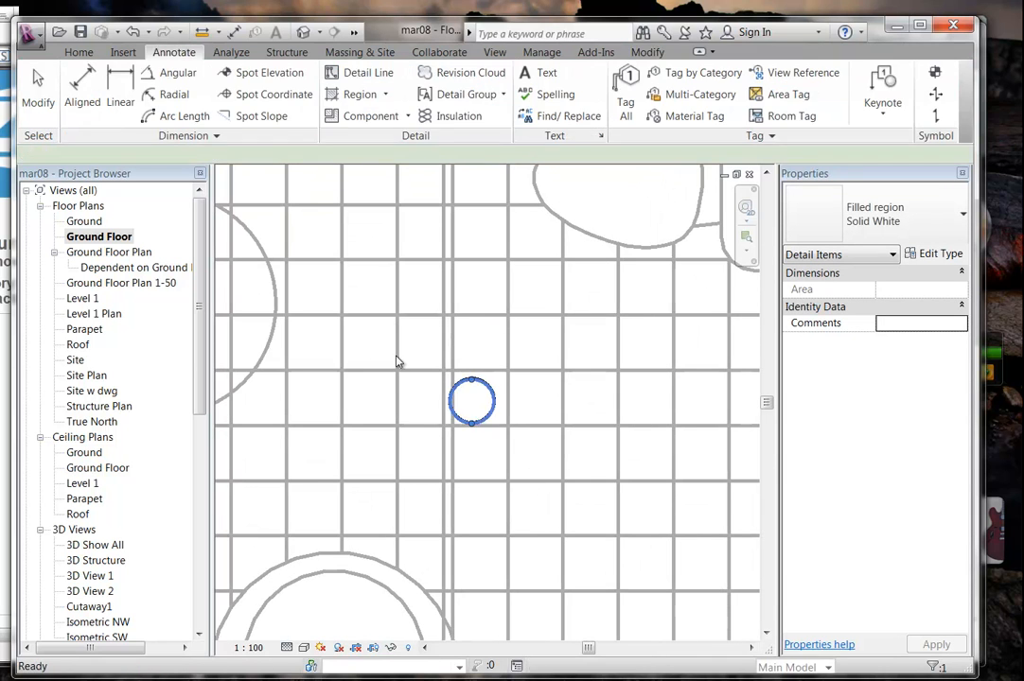
Select the filled circle to verify its 0.011 m² area, then clear the selection.
left_click(413, 350)
scroll(413, 350, "down", 3)
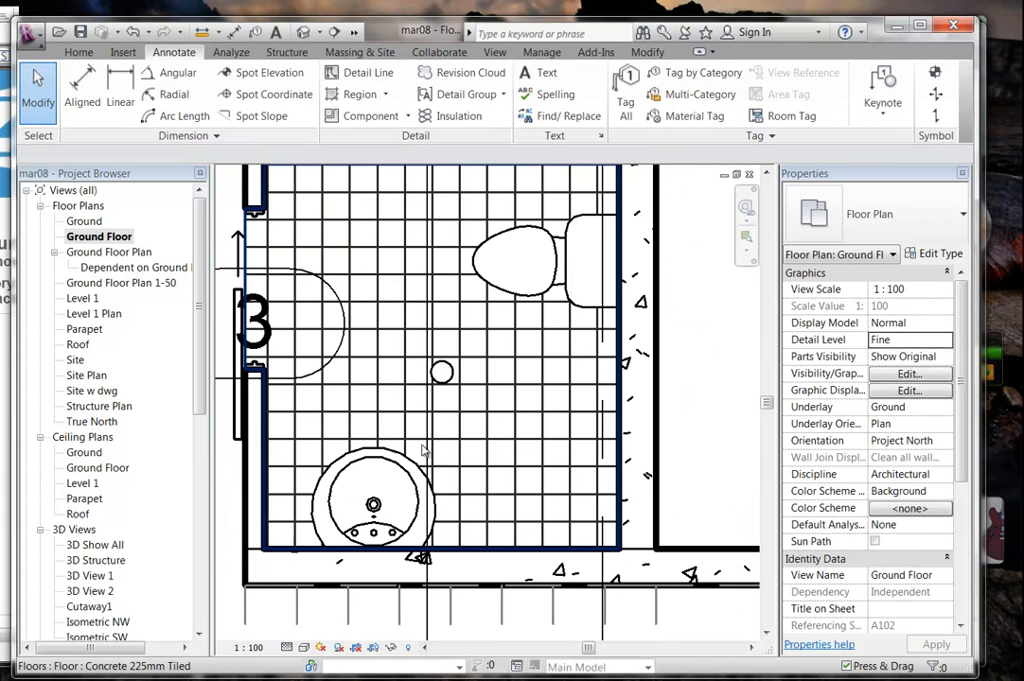
left_click(407, 408)
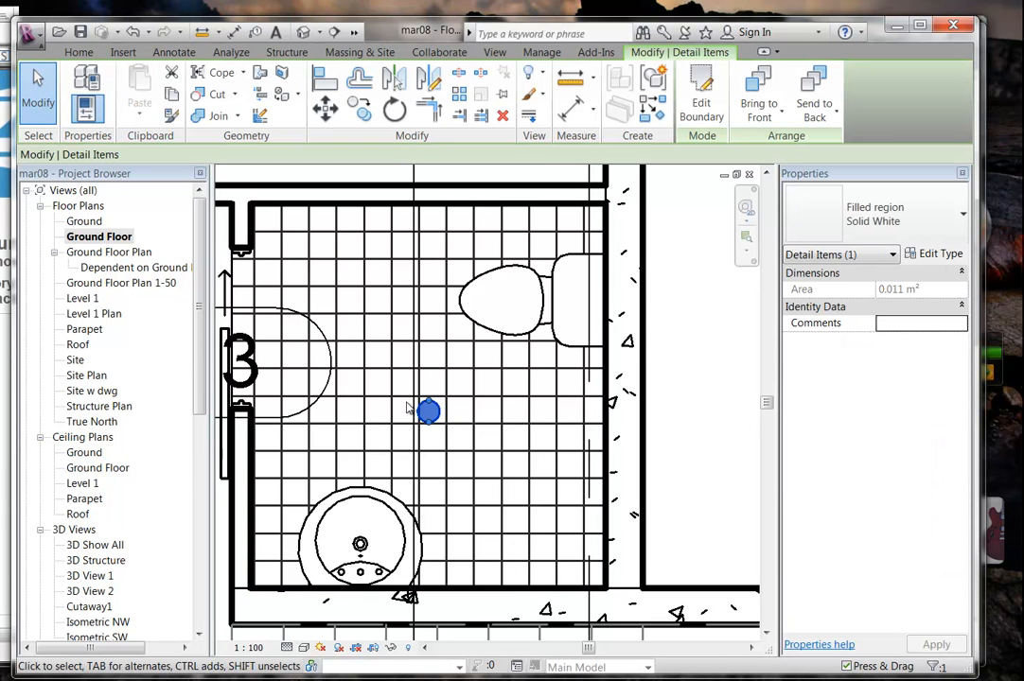
key("Escape")
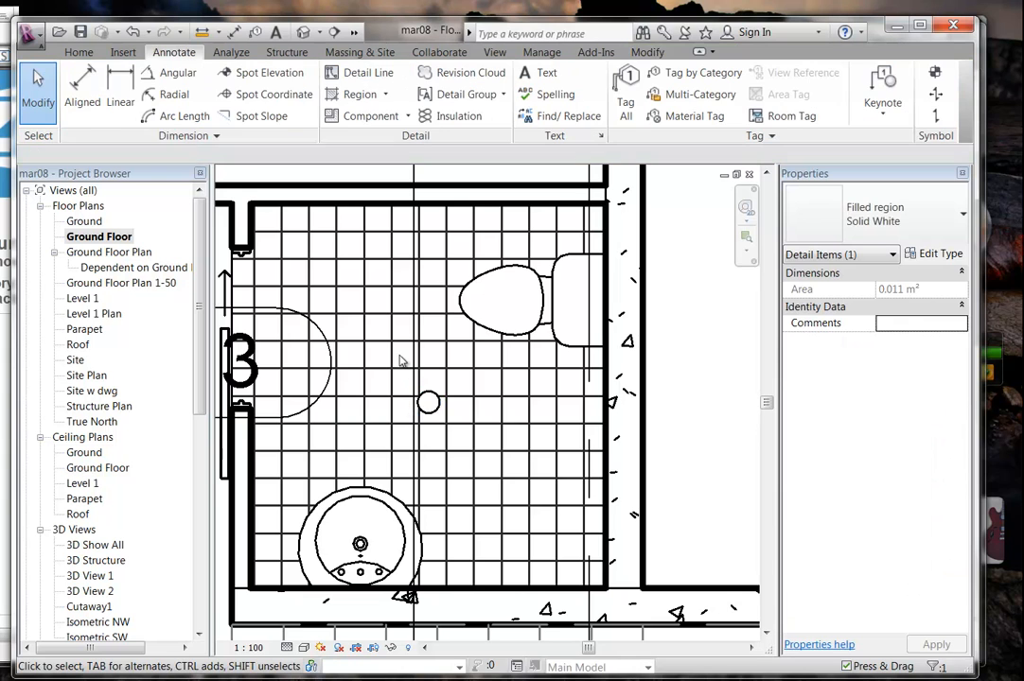
scroll(401, 358, "up", 3)
left_click(339, 83)
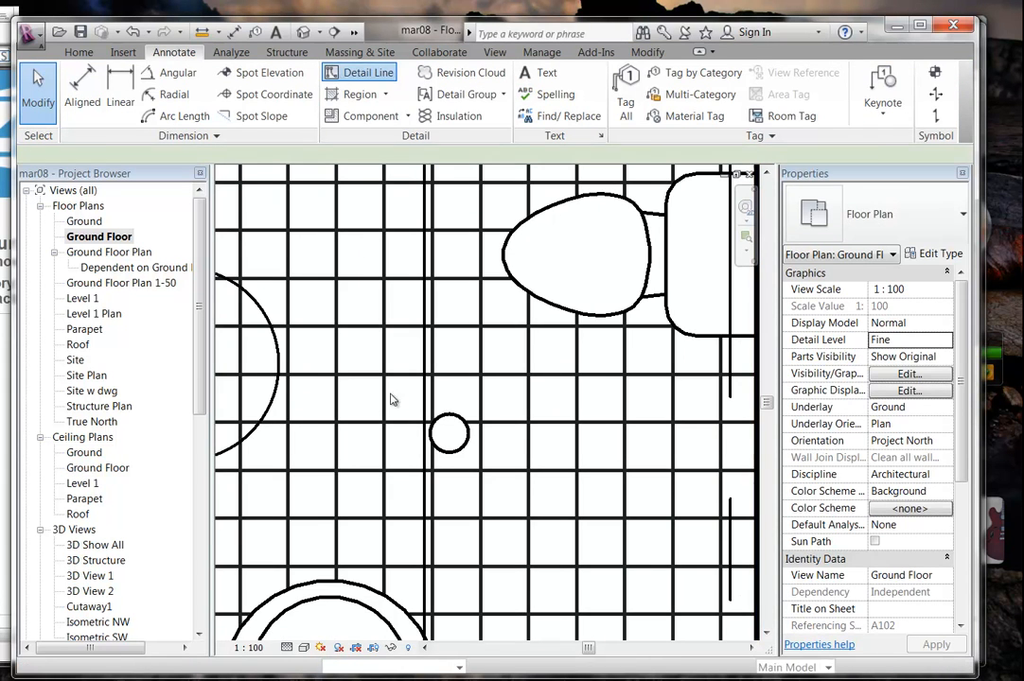
Draw a vertical Thin Lines detail line through the circle and stretch its ends past it.
scroll(435, 388, "up", 1)
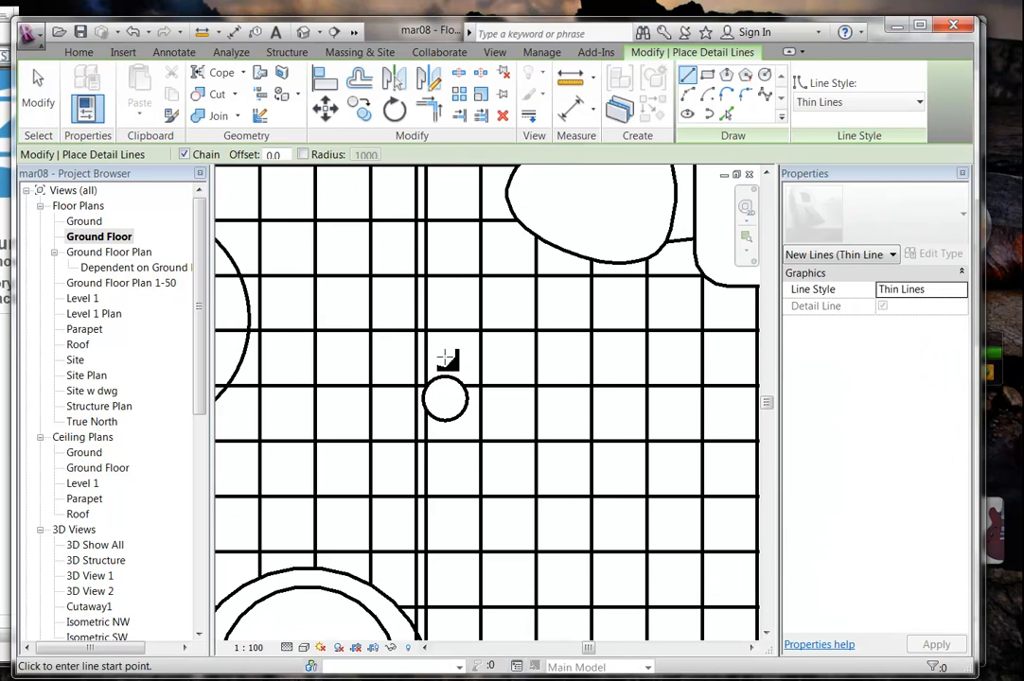
left_click(445, 356)
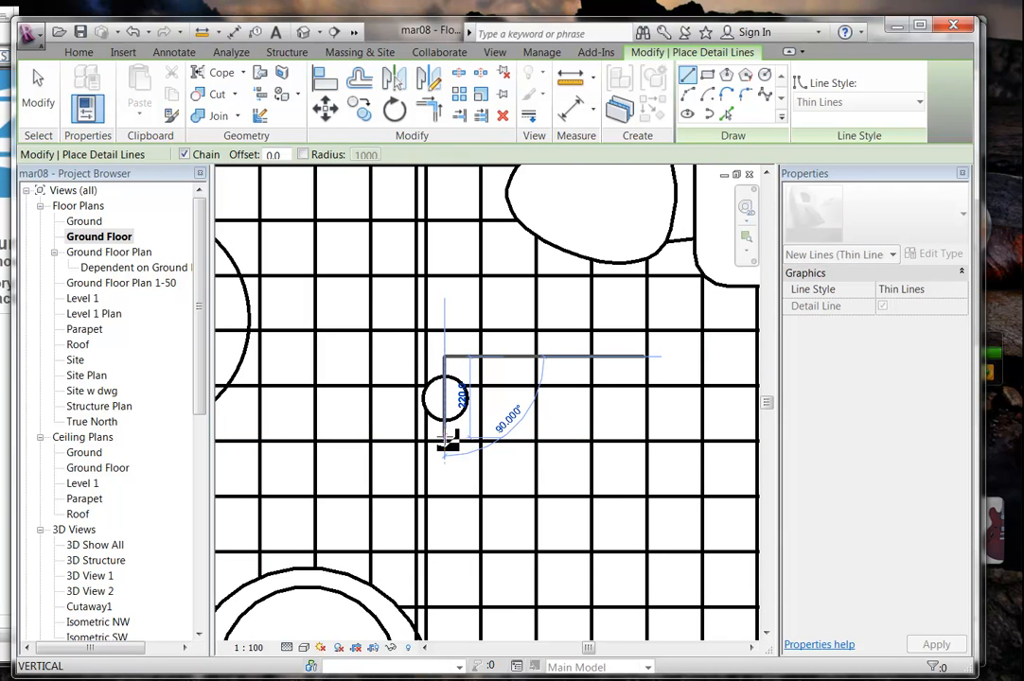
key("Escape")
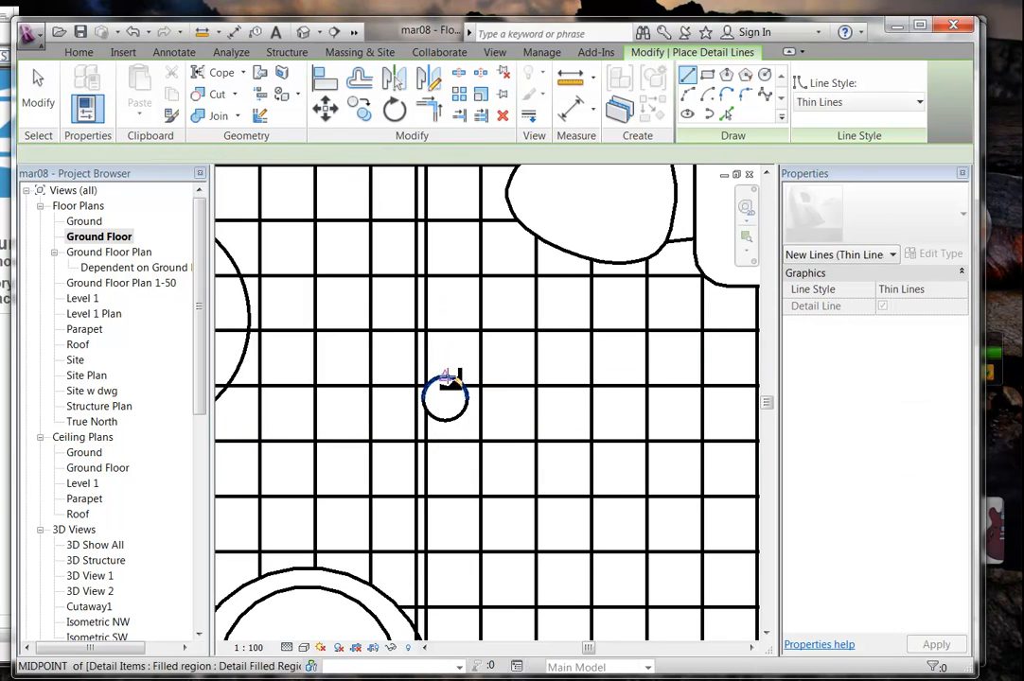
left_click(446, 378)
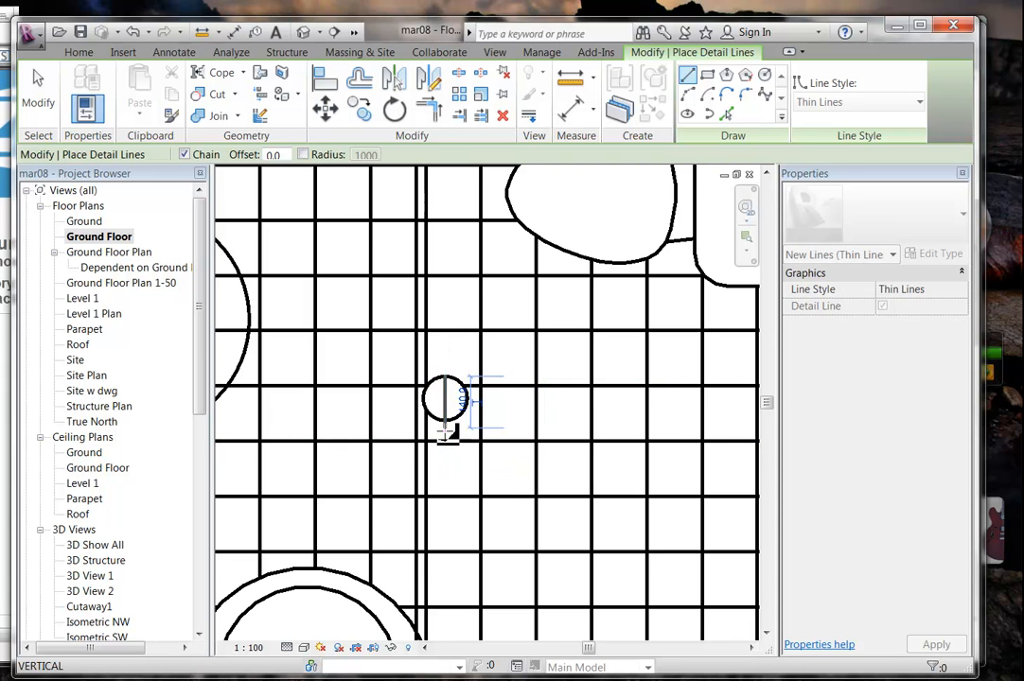
scroll(448, 435, "up", 2)
right_click(441, 331)
left_click(471, 339)
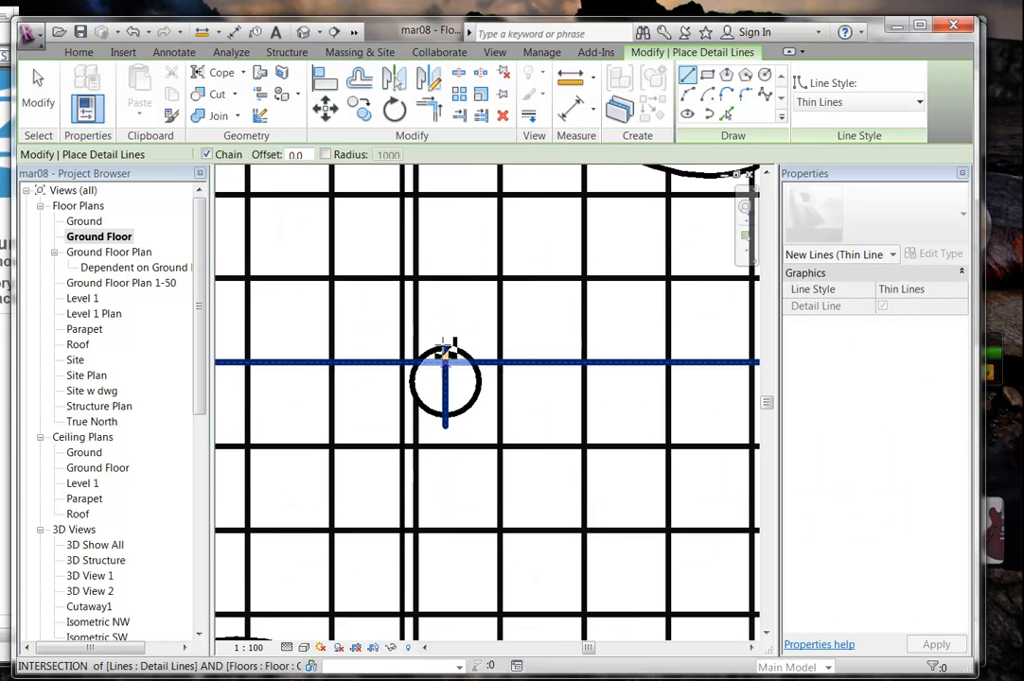
right_click(441, 386)
left_click(462, 400)
left_click(446, 383)
left_click_drag(447, 349, 446, 317)
left_click_drag(445, 427, 446, 445)
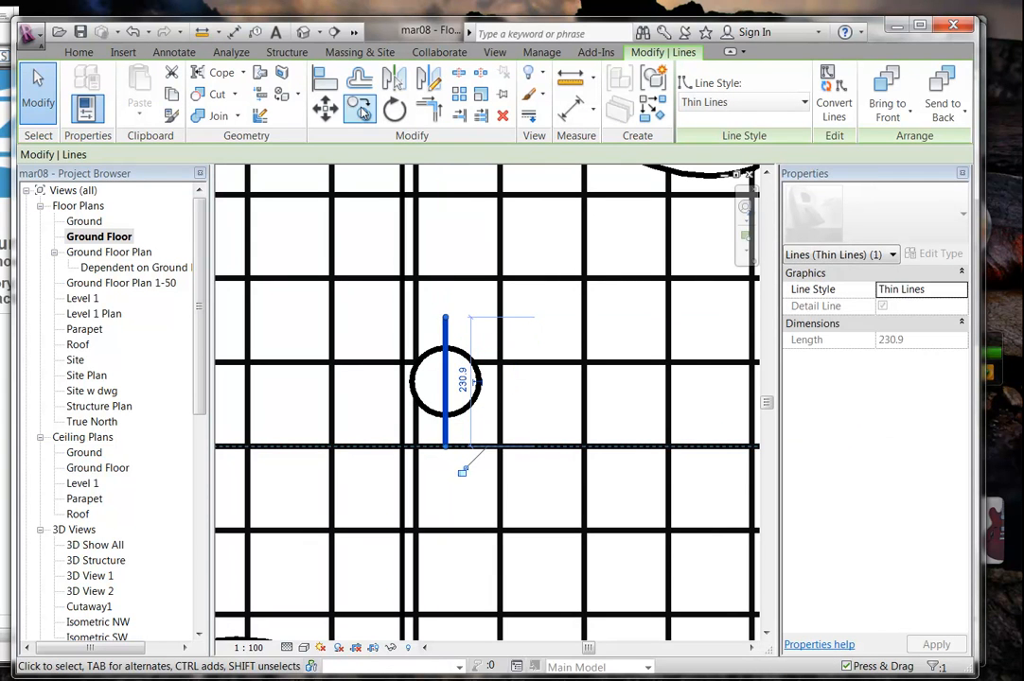
Rotate a copy of the line 90° about its midpoint to form the crosshair.
left_click(394, 109)
left_click(171, 154)
scroll(425, 385, "up", 3)
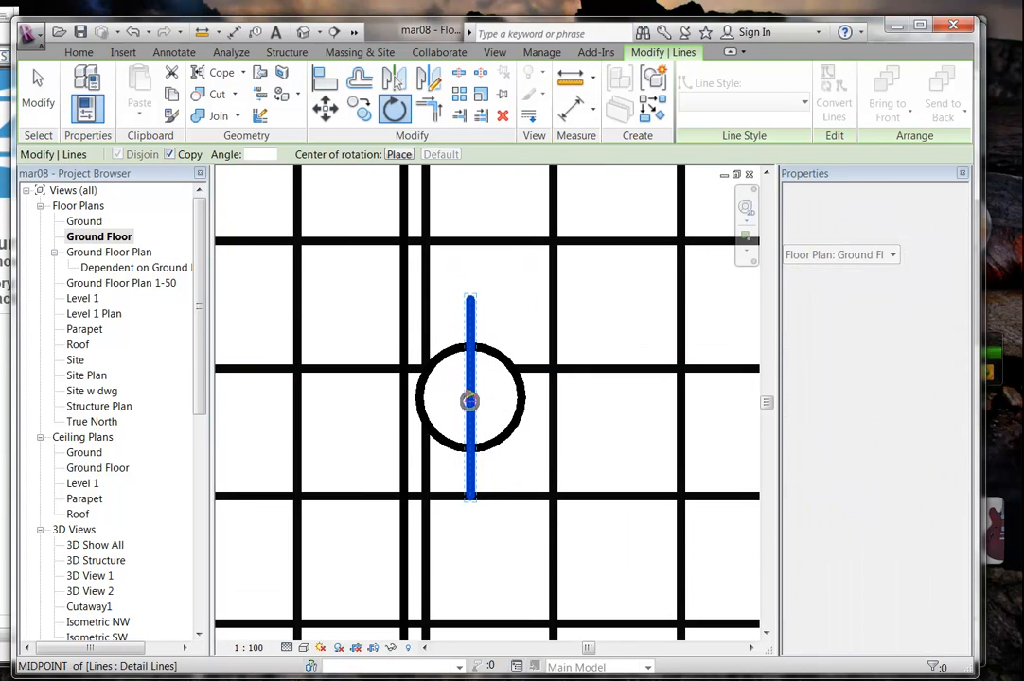
left_click_drag(470, 397, 471, 315)
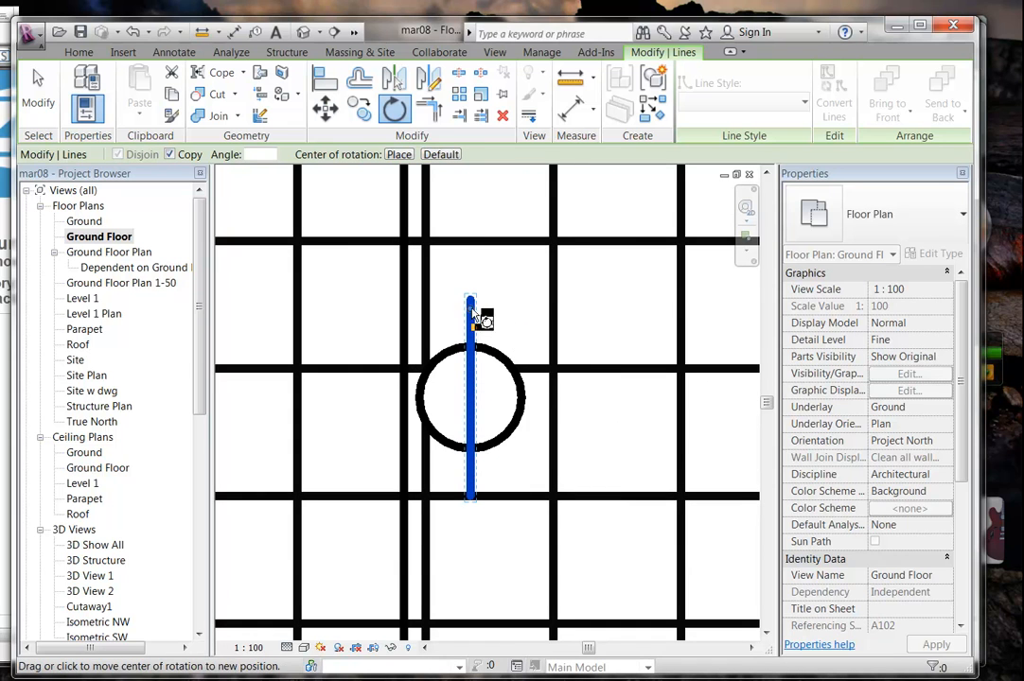
left_click_drag(469, 304, 470, 399)
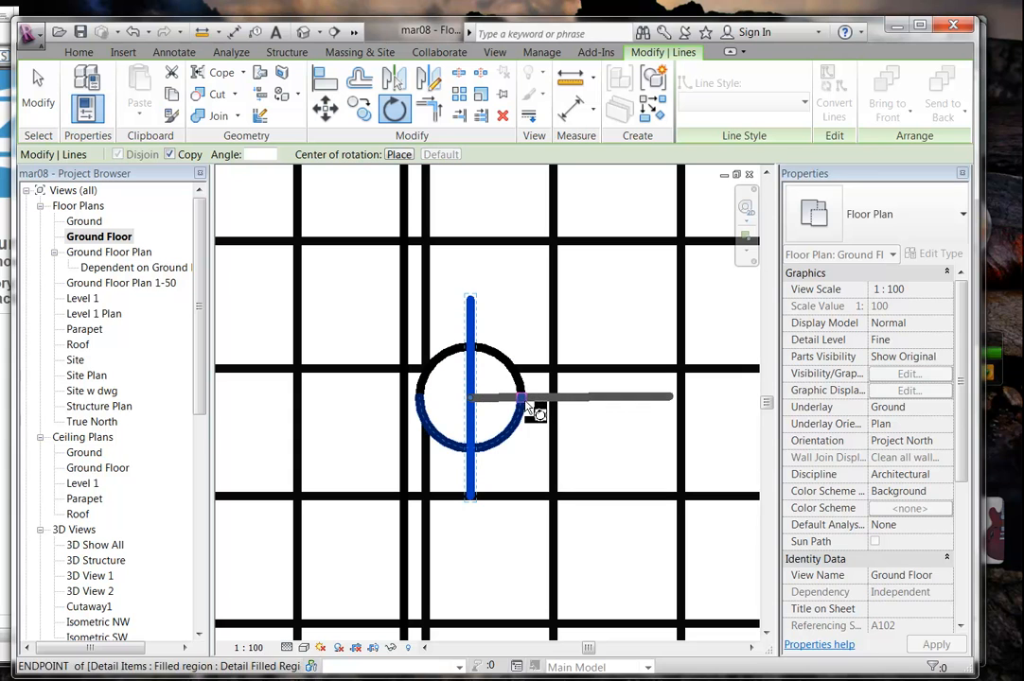
left_click(592, 397)
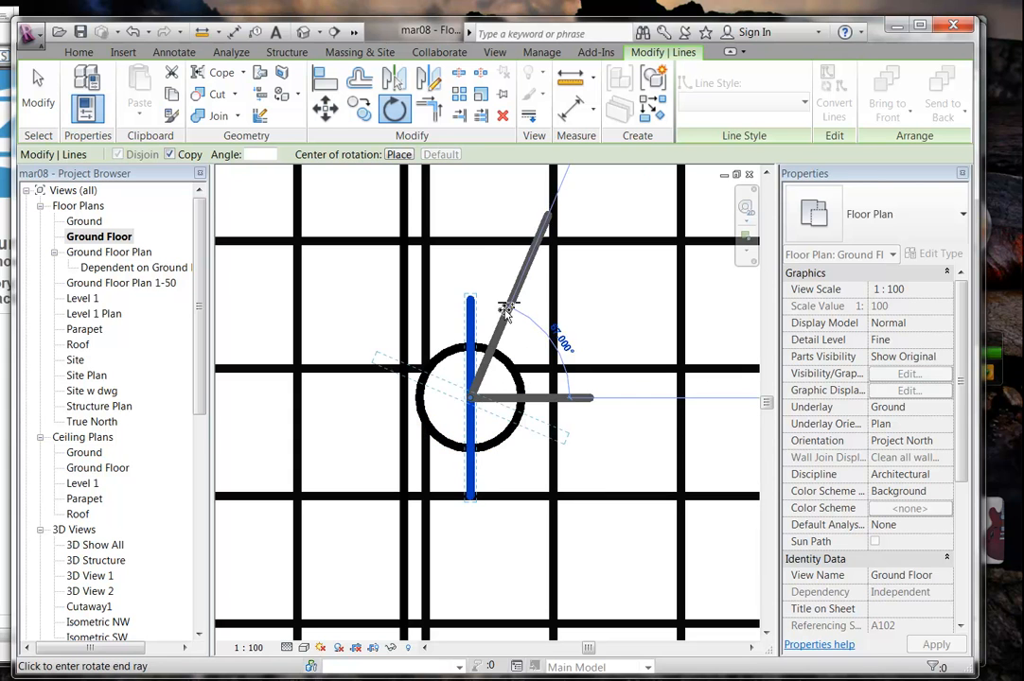
left_click(472, 291)
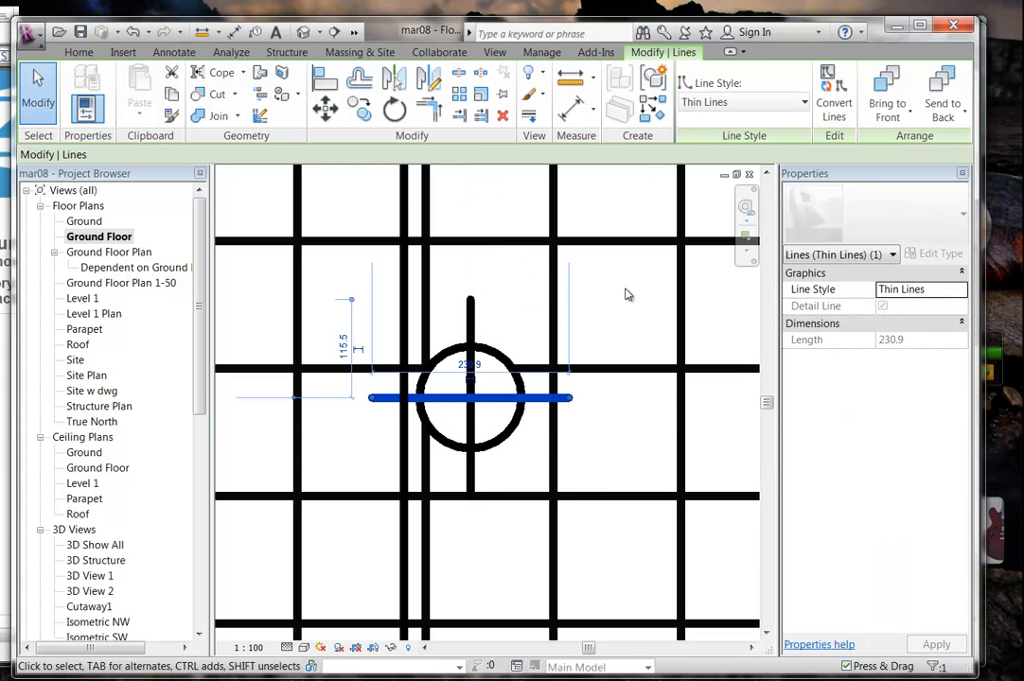
key("Escape")
scroll(560, 347, "up", 8)
middle_click_drag(509, 402, 484, 418)
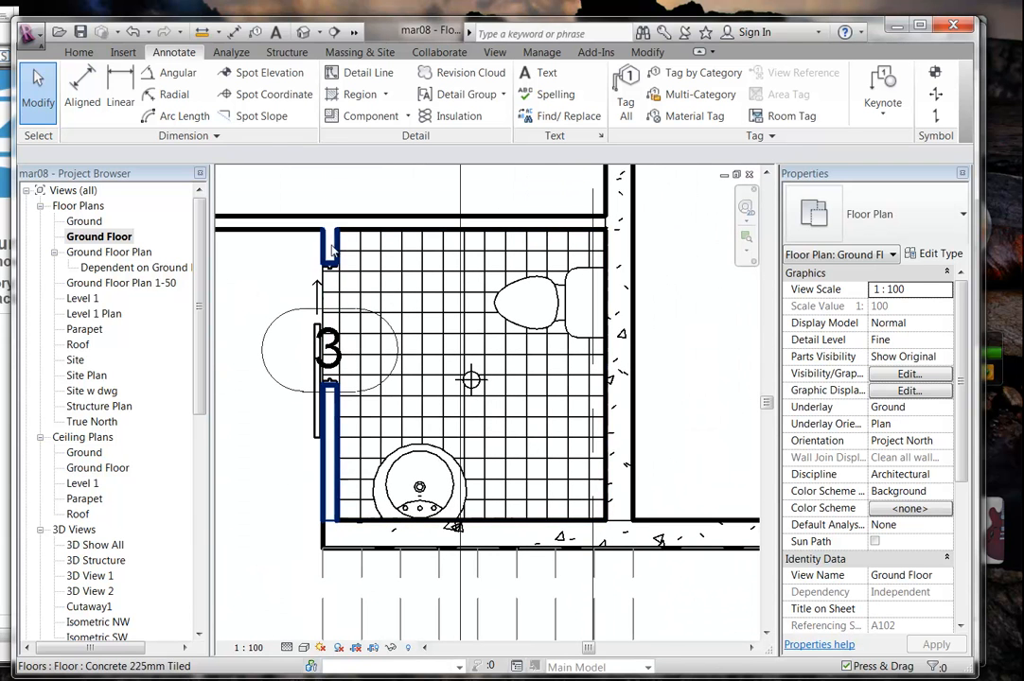
Draw two dashed <Hidden> detail lines diagonally corner to corner across the bathroom.
left_click(359, 72)
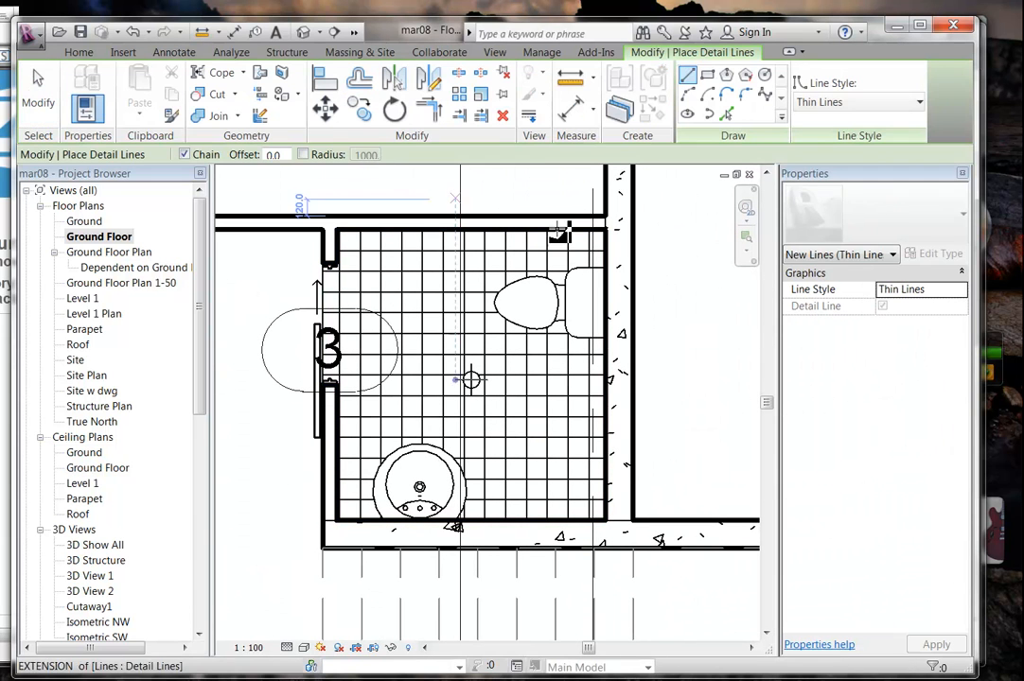
left_click(845, 104)
left_click_drag(914, 275, 927, 224)
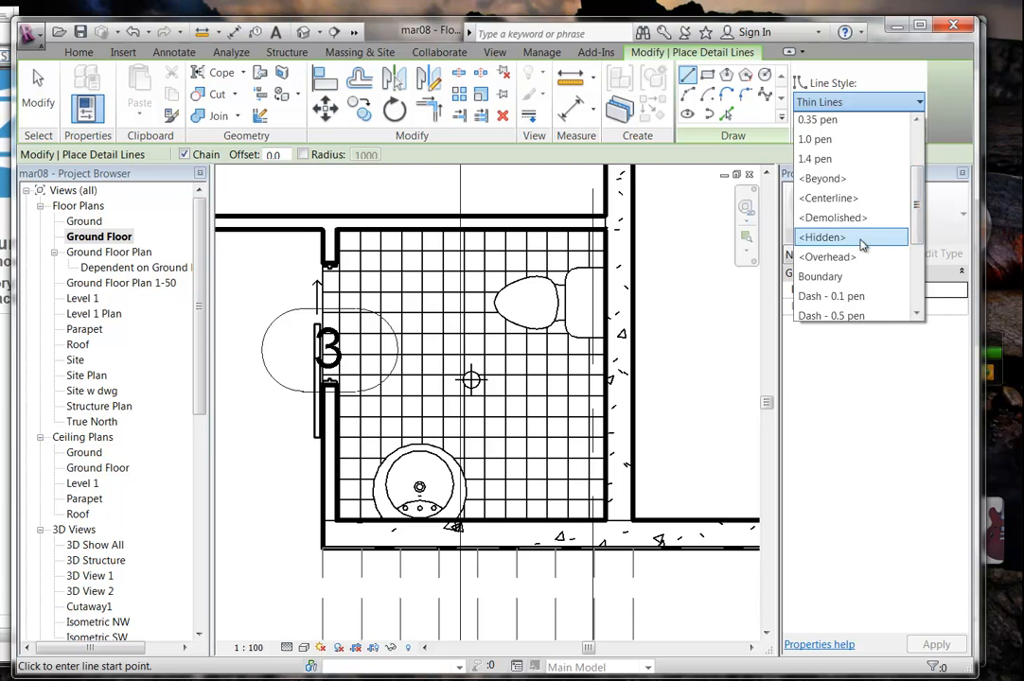
left_click(822, 236)
scroll(357, 282, "up", 2)
middle_click_drag(358, 282, 466, 313)
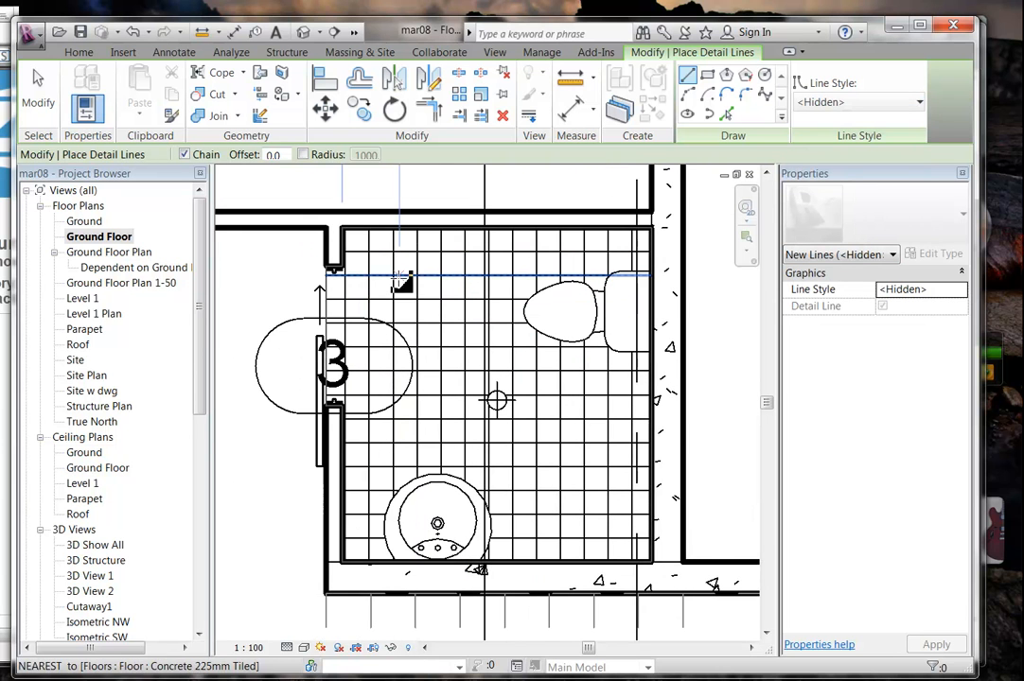
left_click(342, 230)
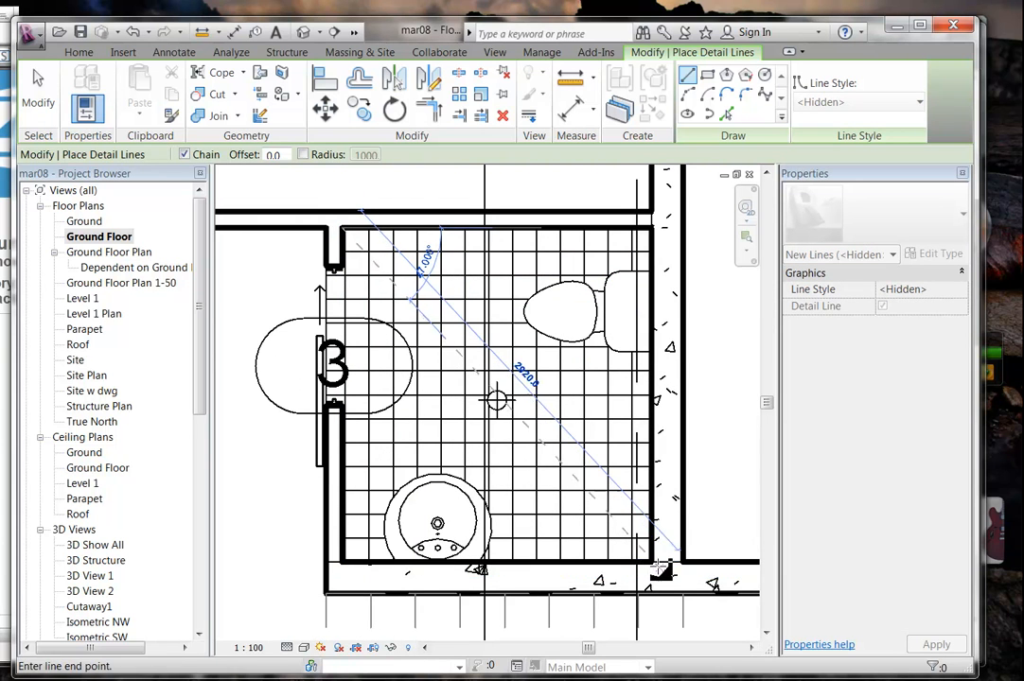
left_click(651, 565)
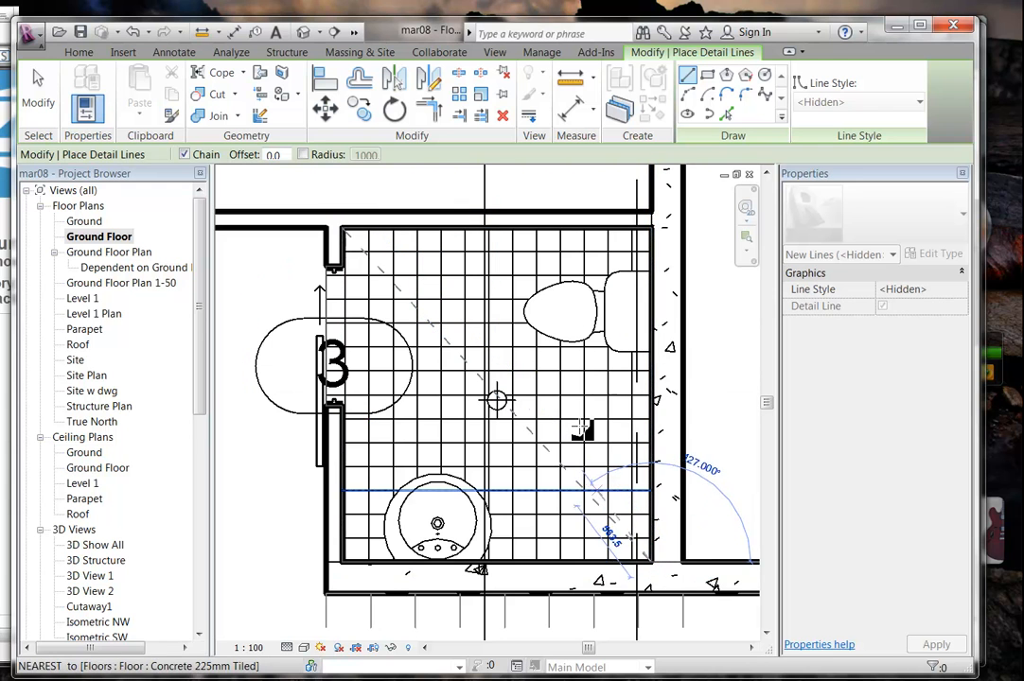
key("Escape")
left_click(647, 228)
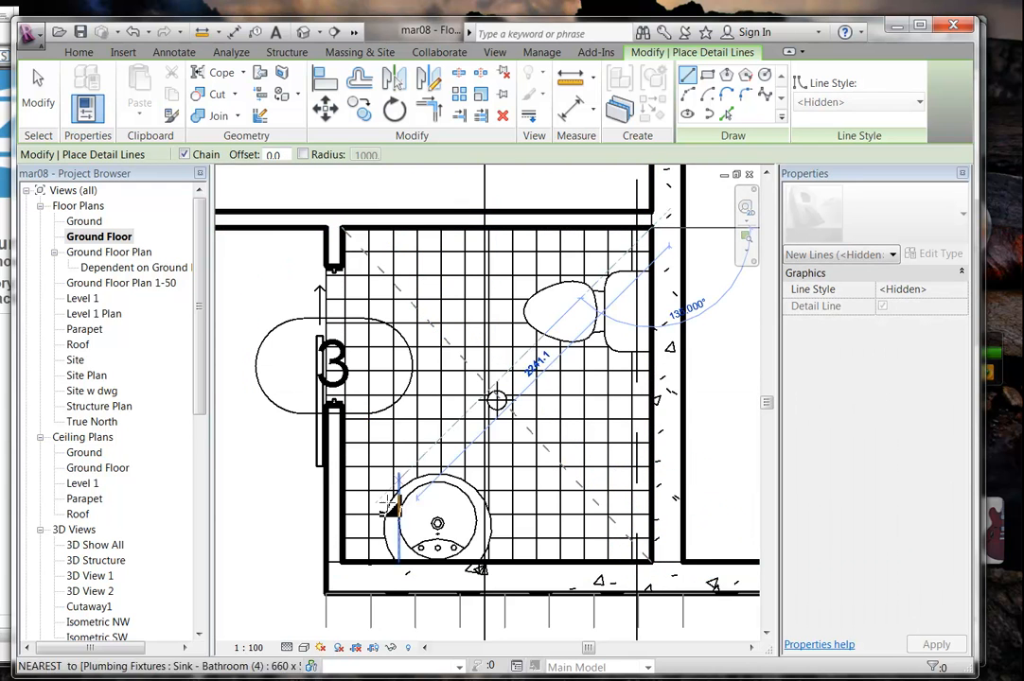
left_click(344, 564)
key("Escape")
key("Escape")
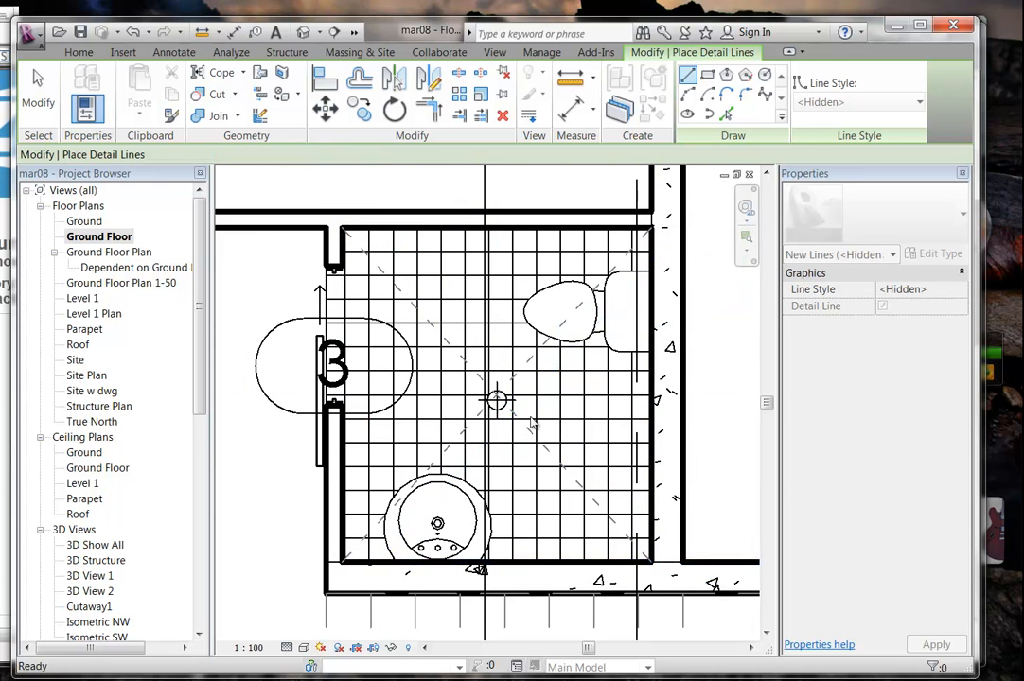
Move the crosshair marker to the point where the two diagonals cross.
scroll(526, 412, "up", 4)
left_click_drag(362, 315, 454, 401)
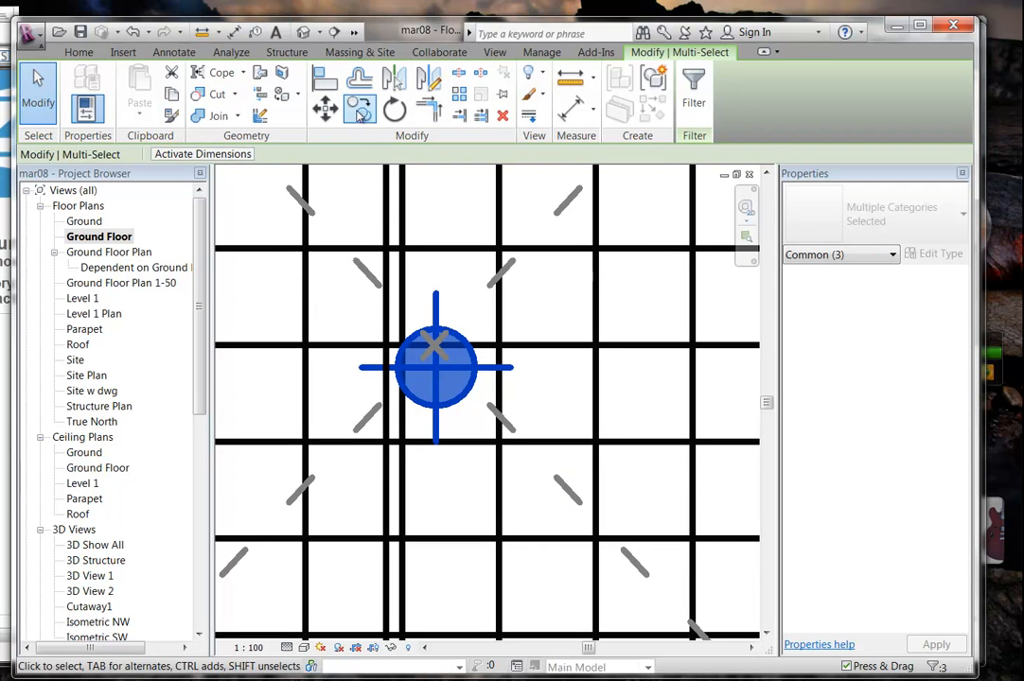
left_click(325, 108)
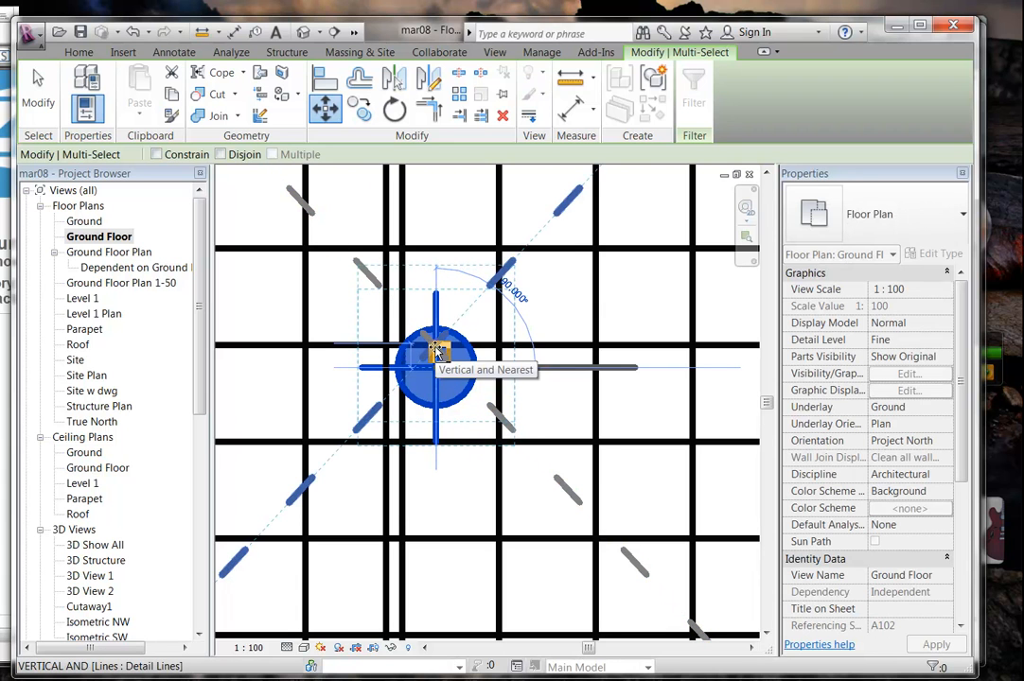
left_click(436, 350)
scroll(451, 417, "down", 4)
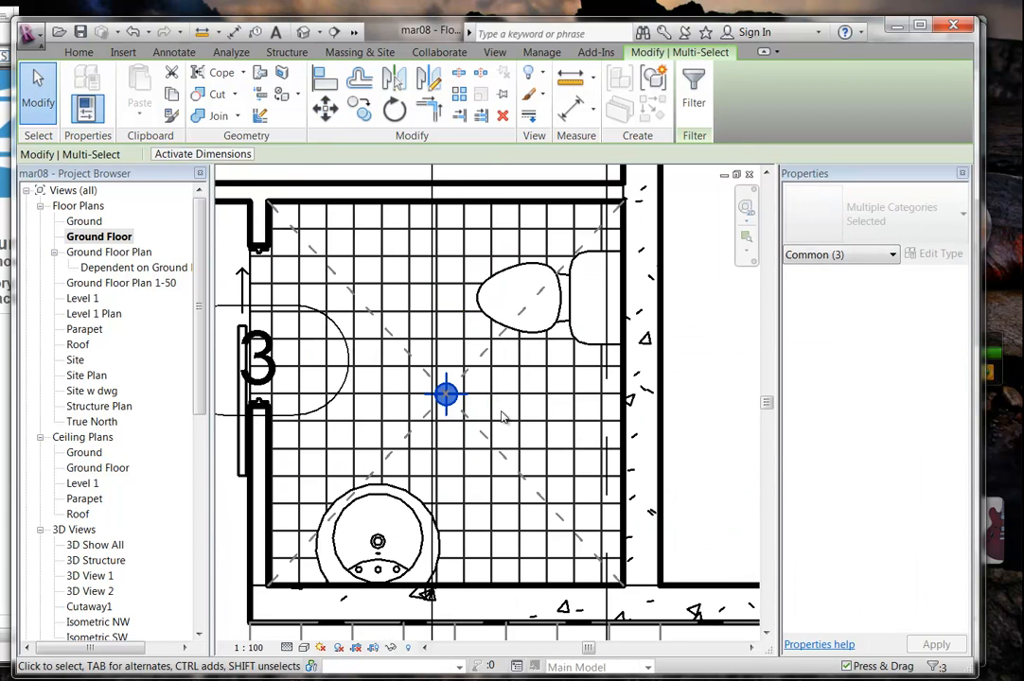
left_click(503, 417)
scroll(503, 418, "down", 2)
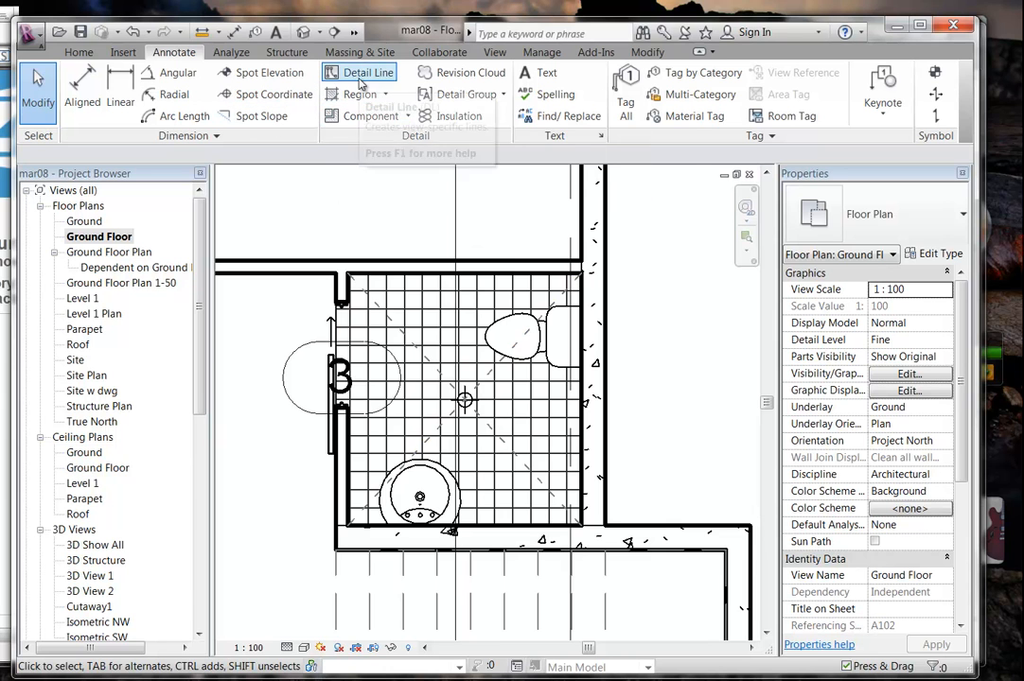
Place an Arial 1.8mm text note reading 'FW' beside the floor-drain symbol.
left_click(547, 80)
left_click(880, 220)
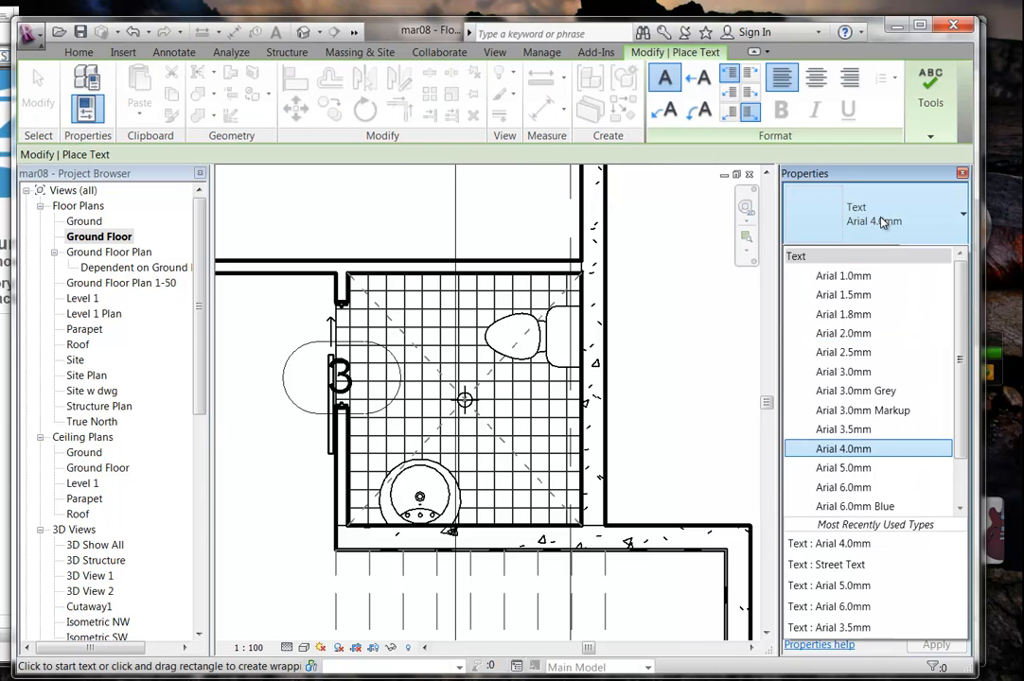
left_click(843, 314)
scroll(462, 367, "up", 2)
left_click_drag(484, 379, 534, 417)
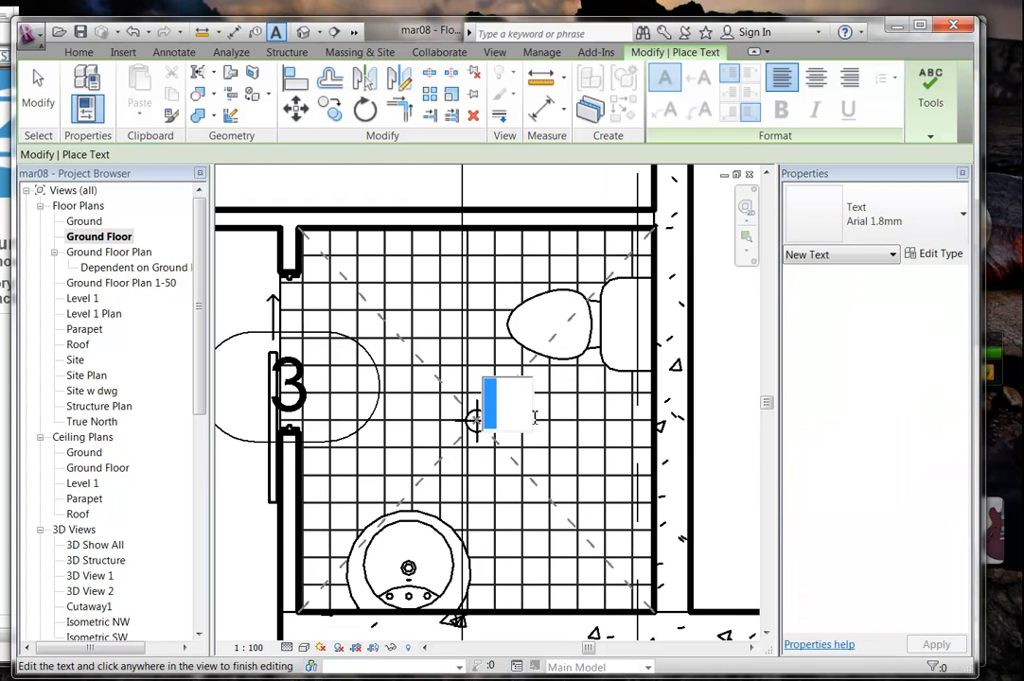
type("FW")
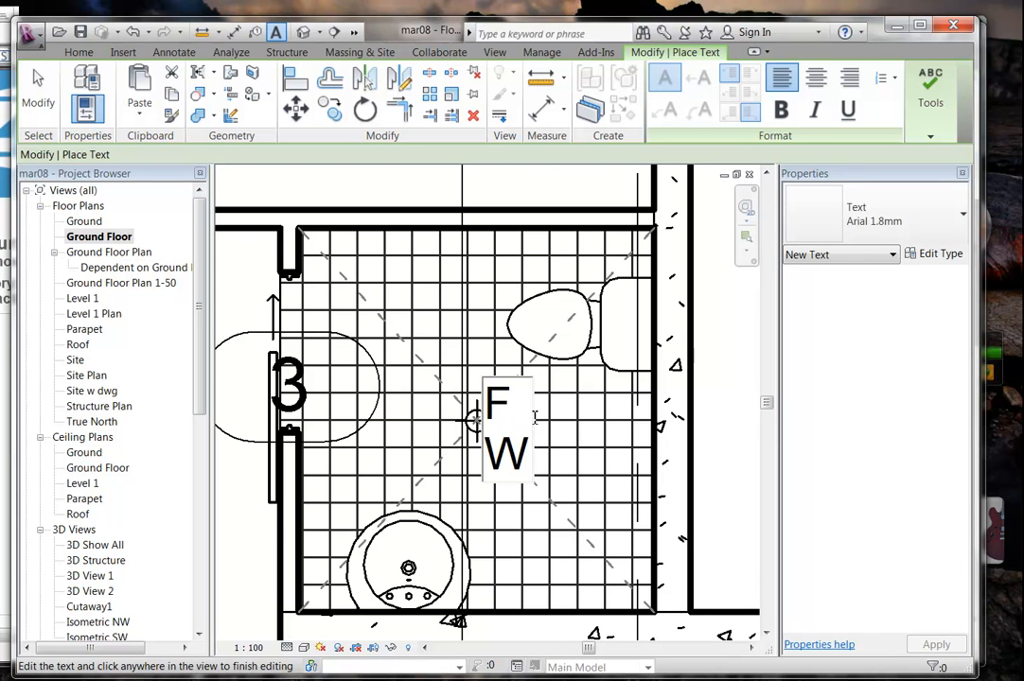
left_click(632, 450)
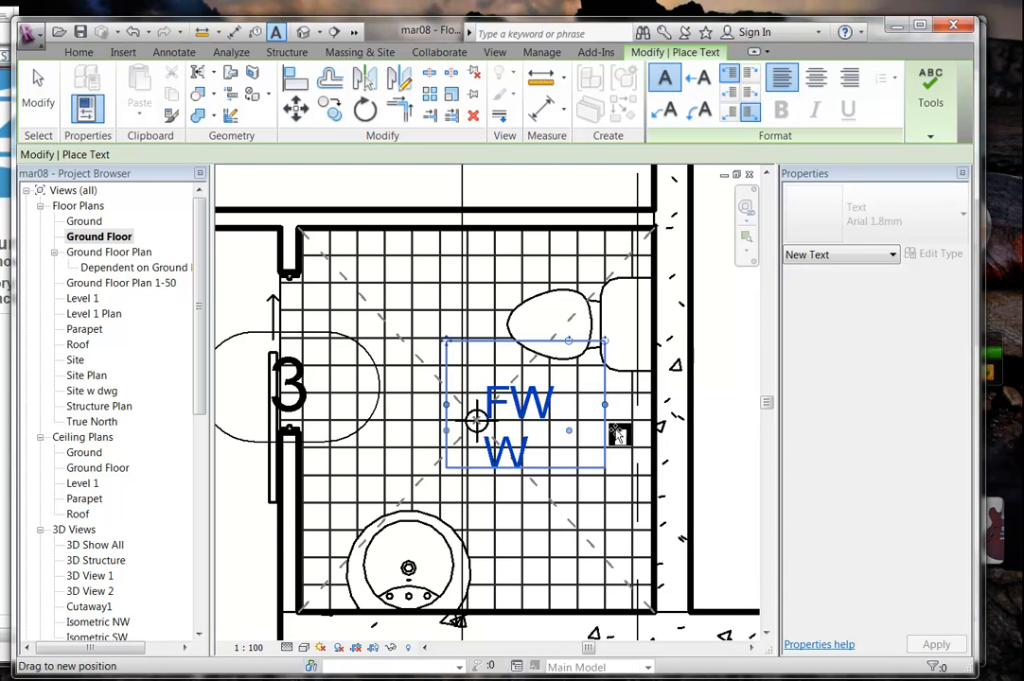
right_click(457, 329)
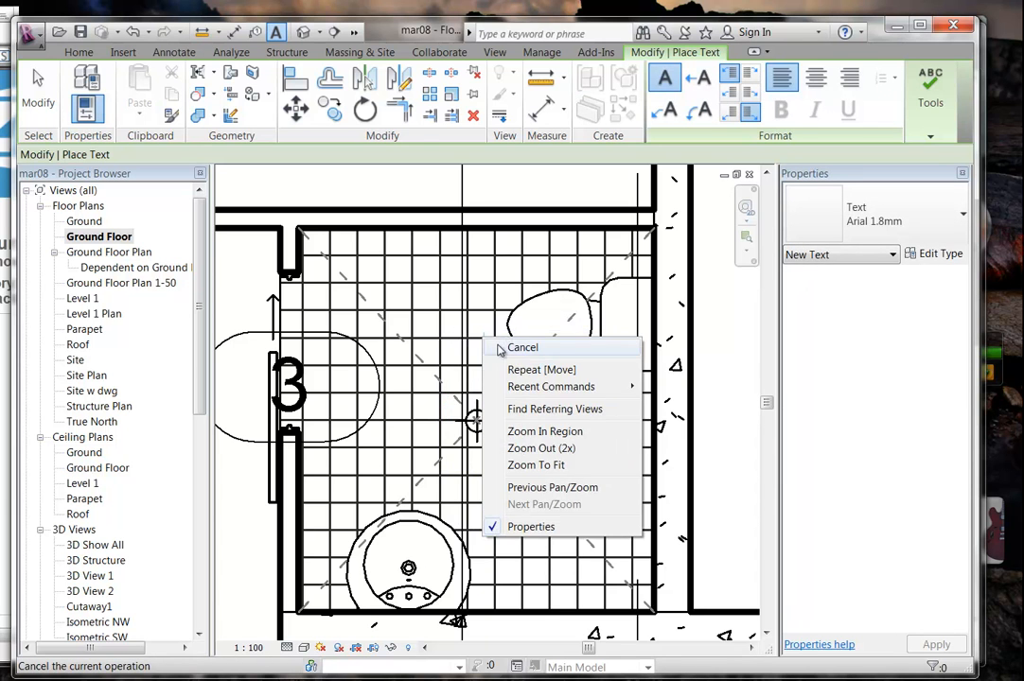
left_click(492, 345)
Nudge the FW text note slightly upward.
scroll(500, 361, "up", 4)
left_click(534, 449)
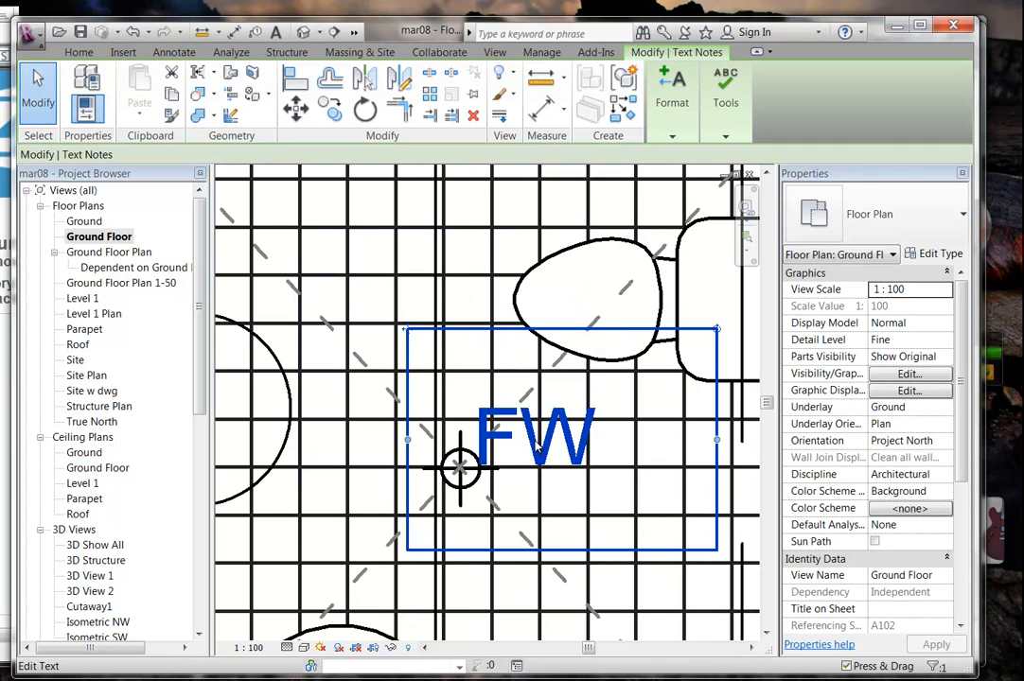
key("Up")
key("Up")
key("Up")
key("Up")
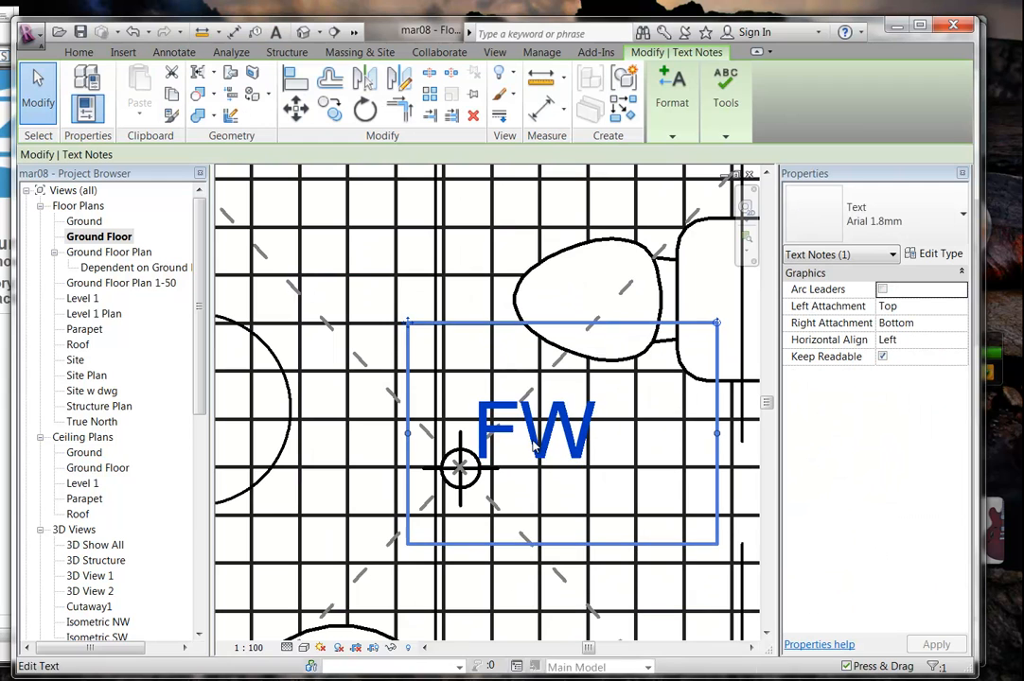
scroll(533, 442, "down", 3)
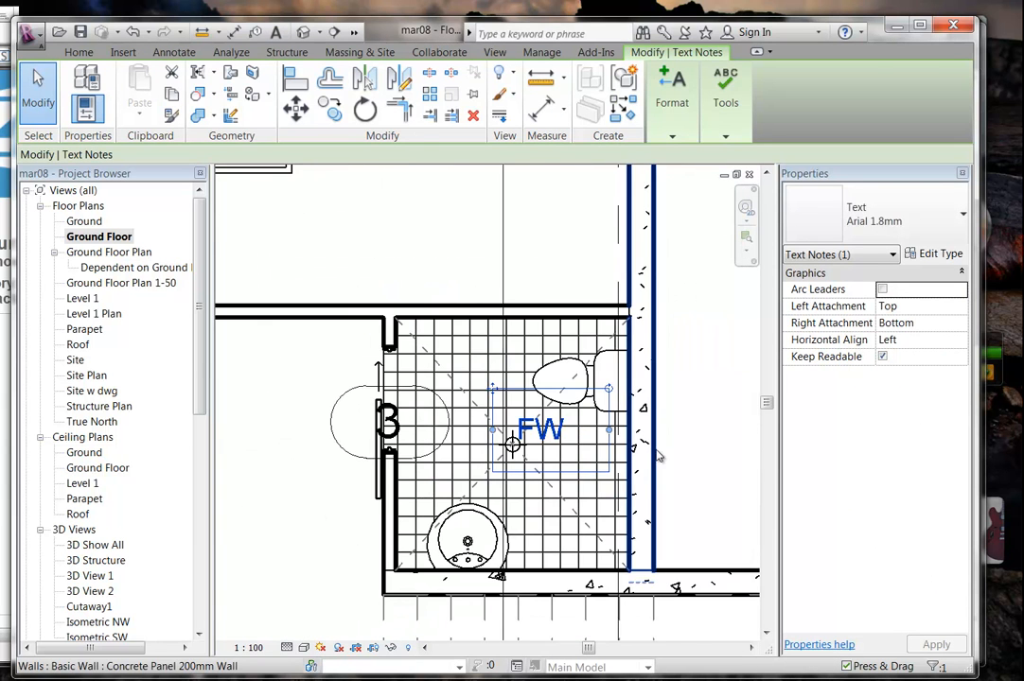
left_click(695, 452)
Pan and zoom the plan to frame the bathroom and the room above it.
middle_click_drag(694, 452, 658, 431)
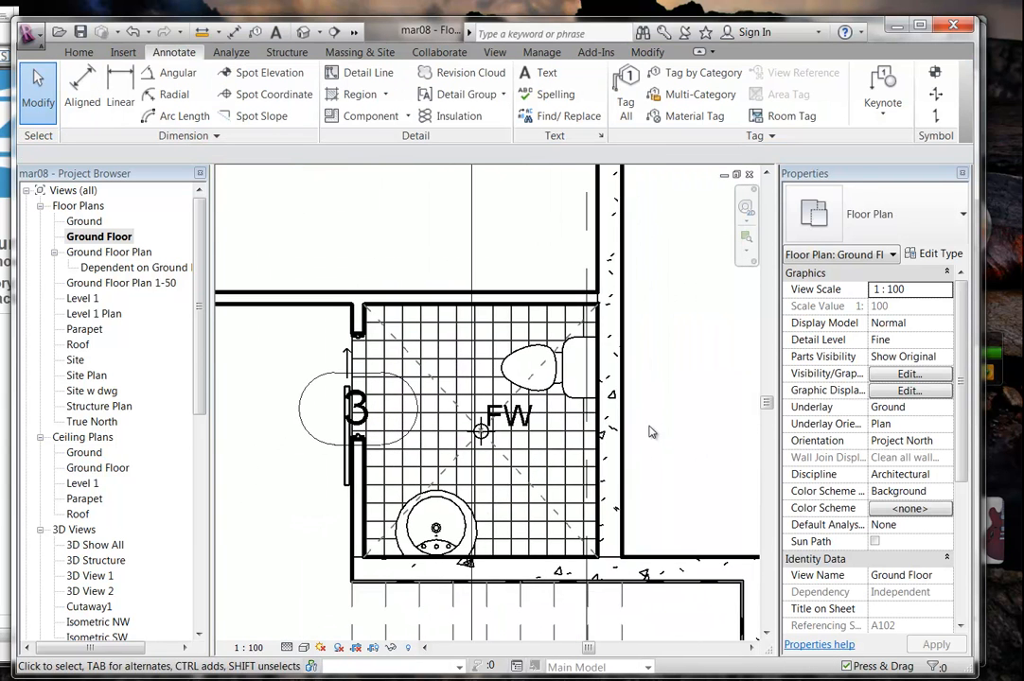
middle_click_drag(358, 275, 397, 246)
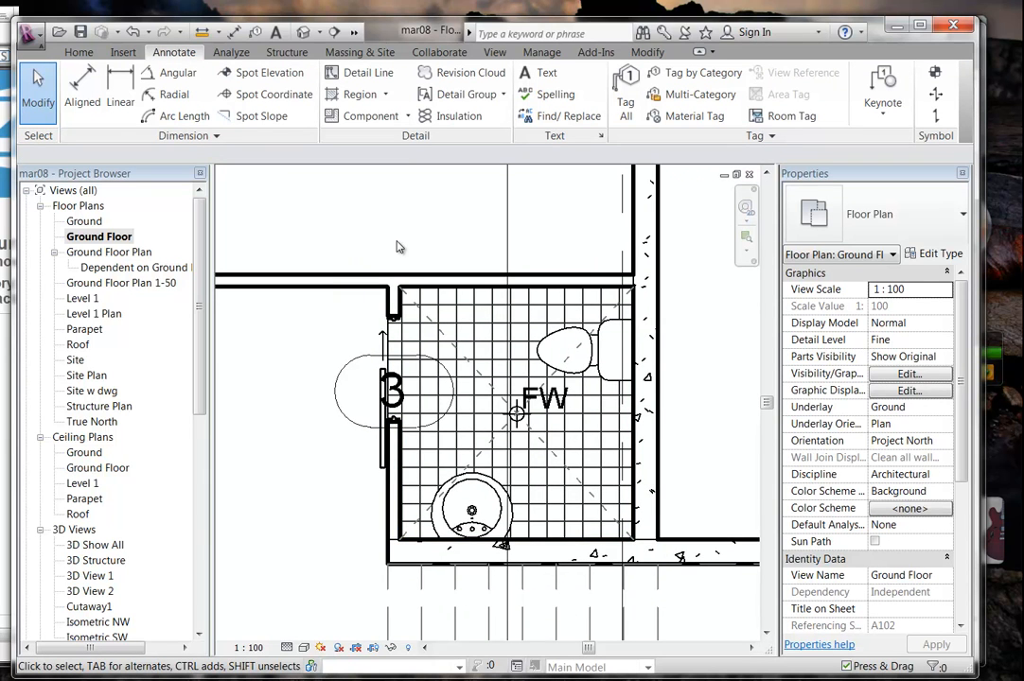
scroll(446, 234, "down", 3)
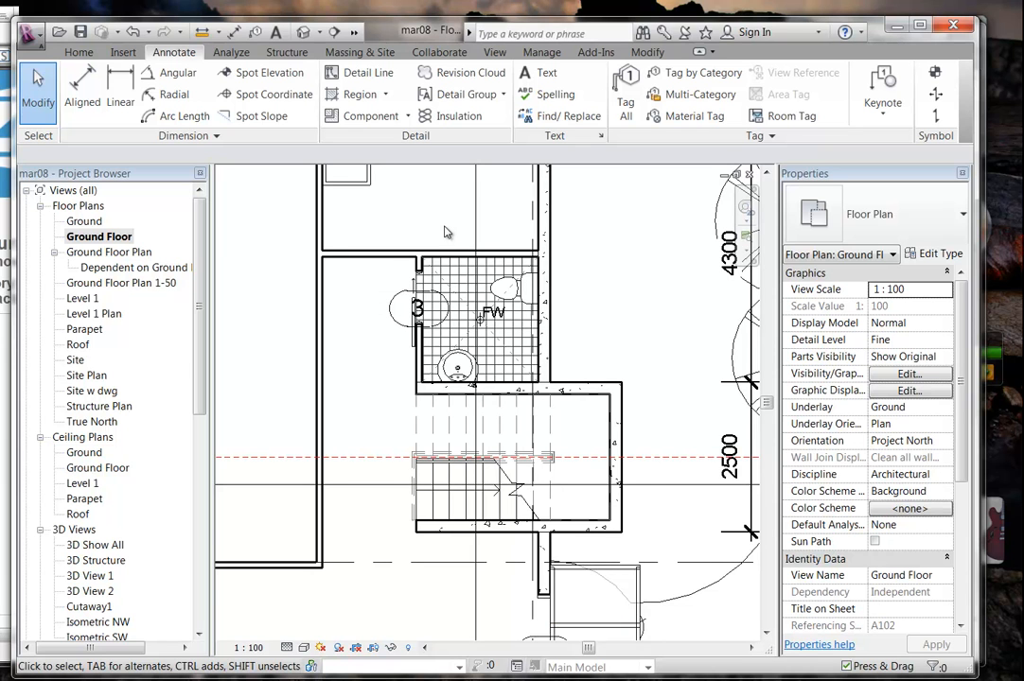
middle_click_drag(447, 234, 395, 291)
scroll(388, 287, "up", 2)
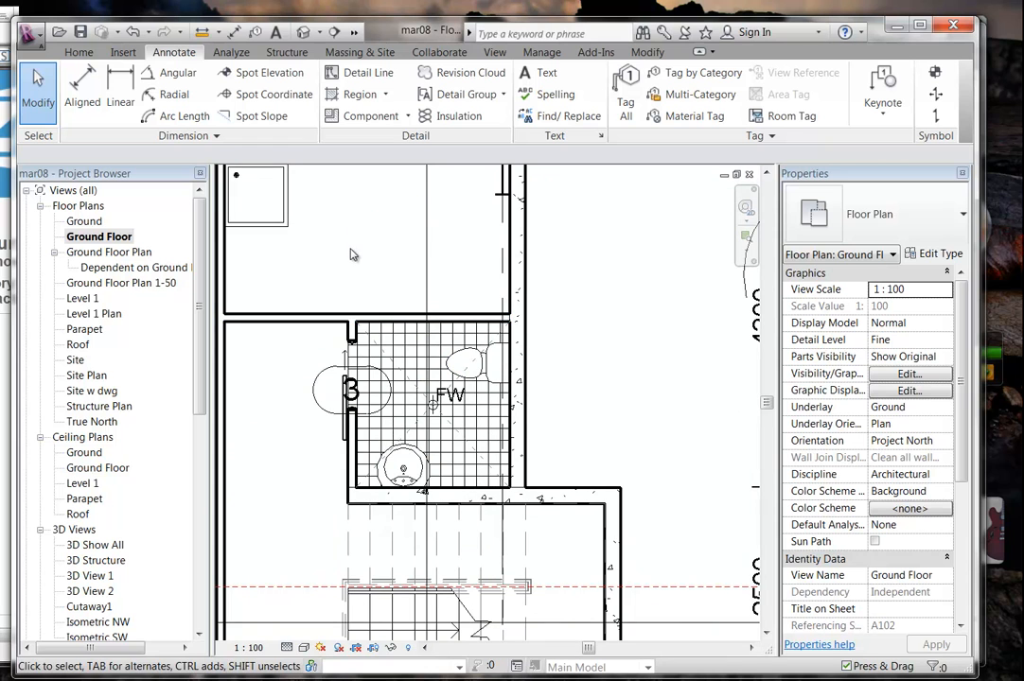
middle_click_drag(346, 259, 393, 290)
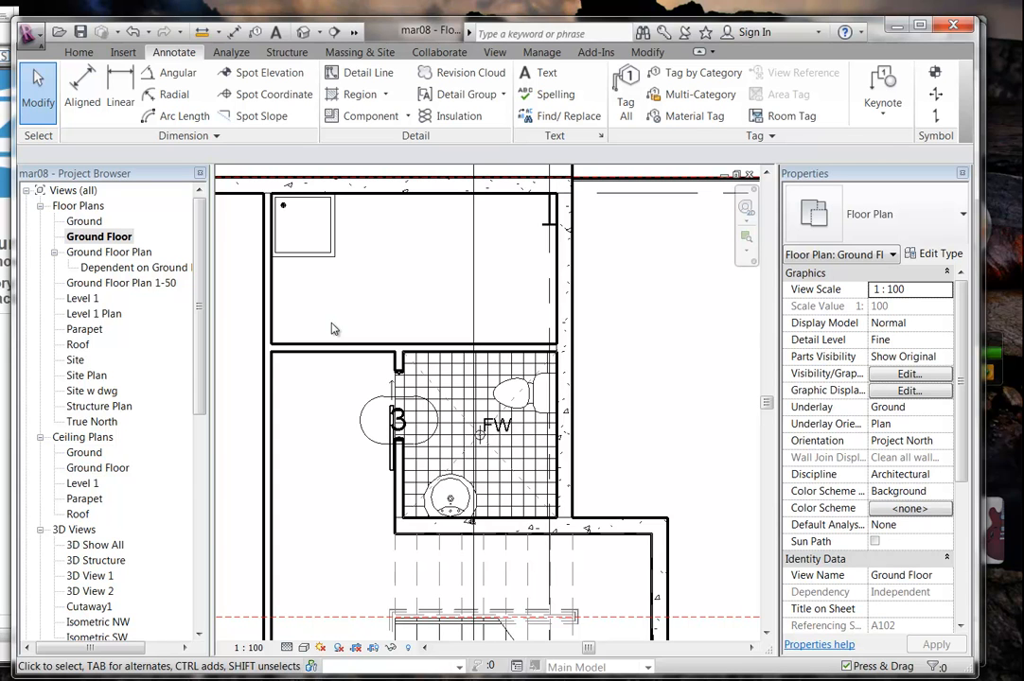
scroll(191, 539, "down", 8)
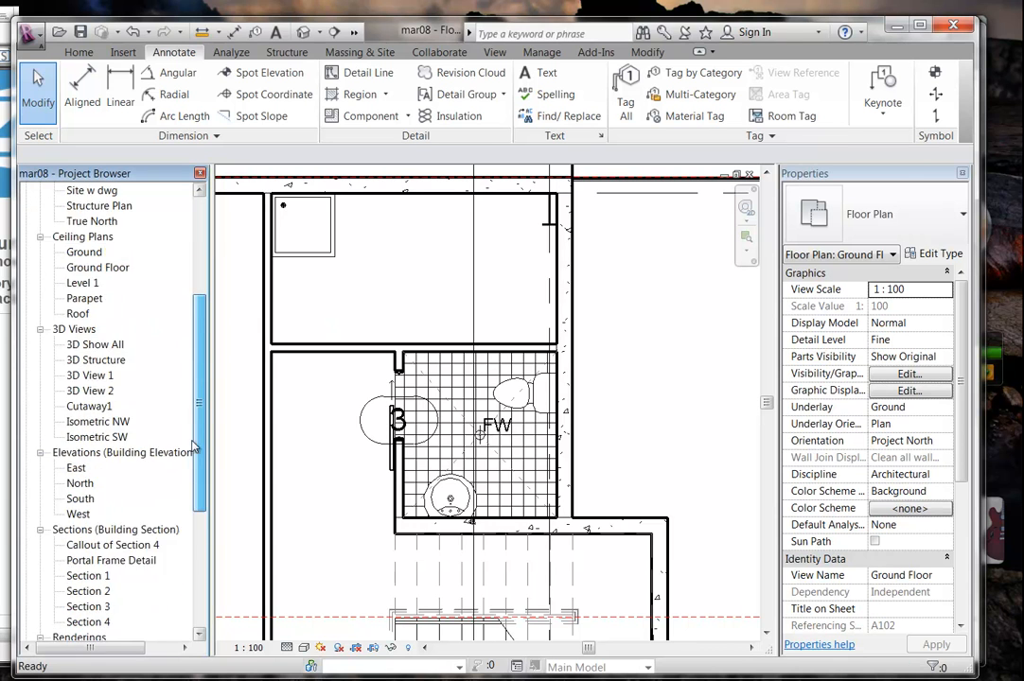
left_click_drag(191, 540, 194, 488)
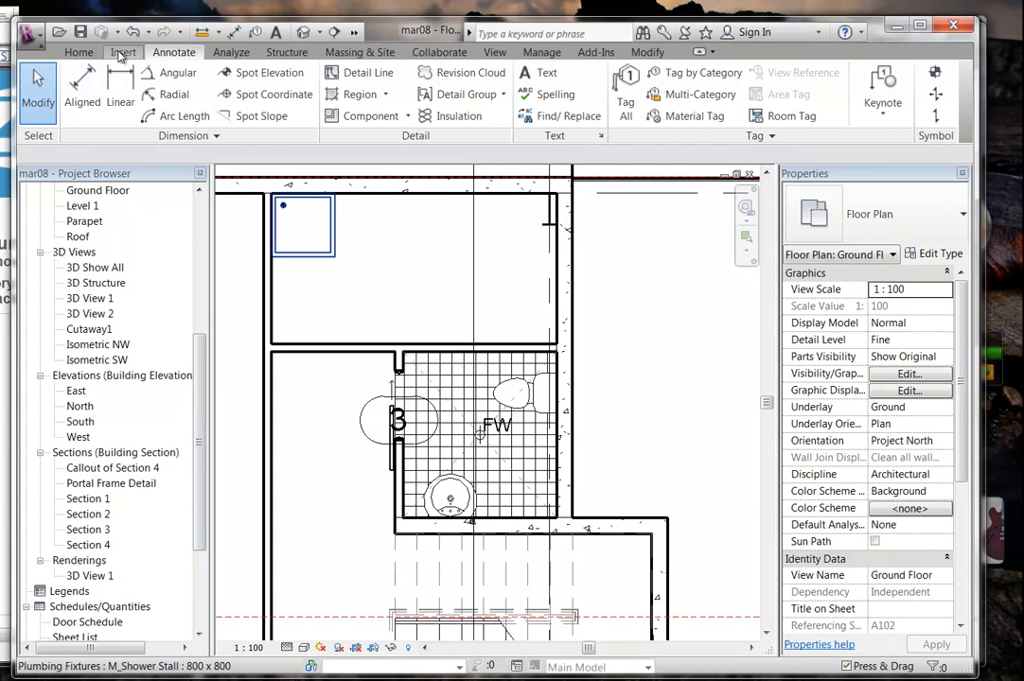
Create a new legend view named Legend 1 at 1 : 100 scale.
left_click(494, 53)
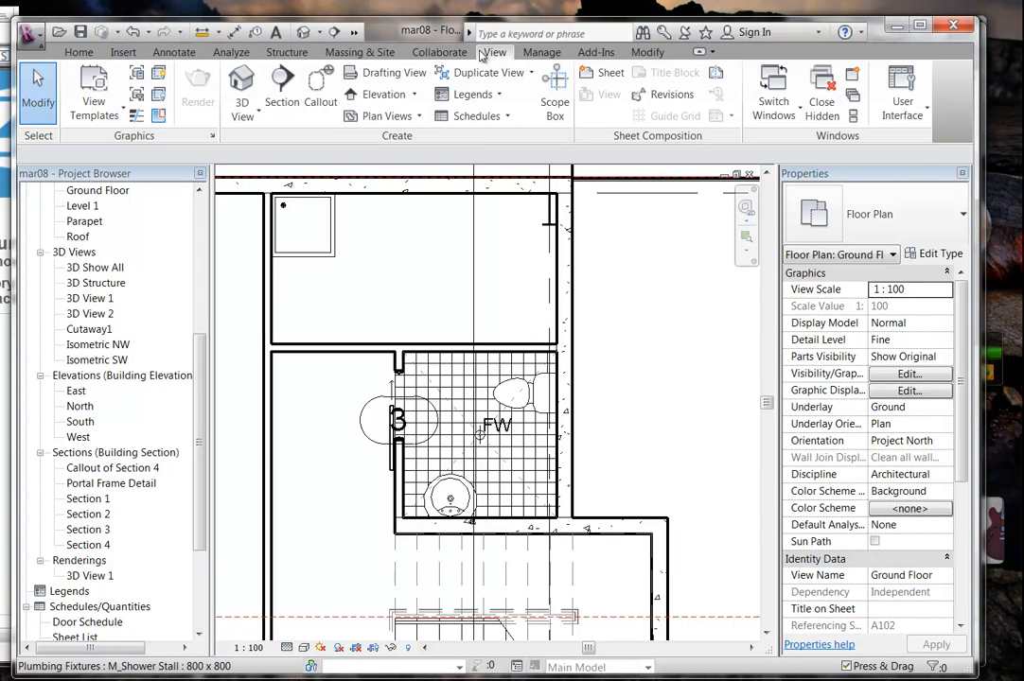
left_click(473, 93)
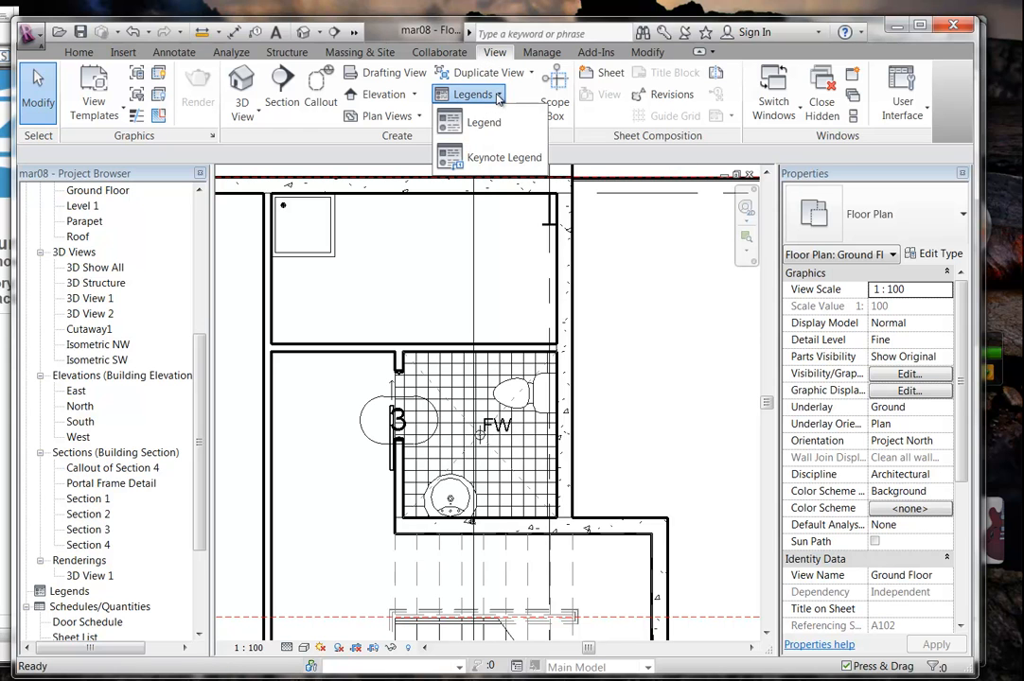
left_click(486, 121)
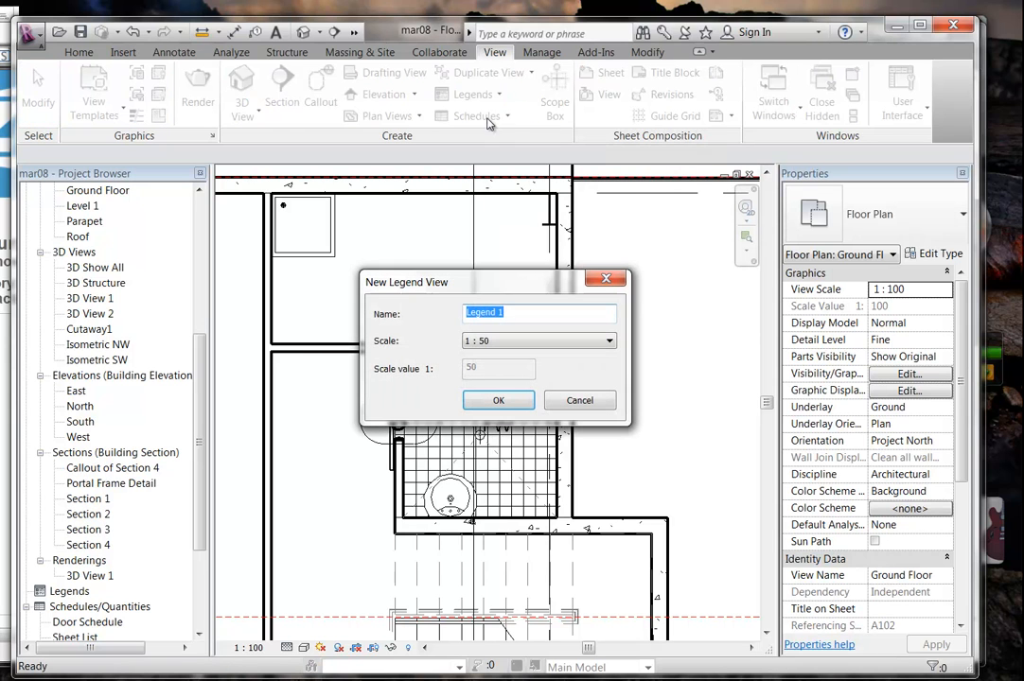
left_click(483, 344)
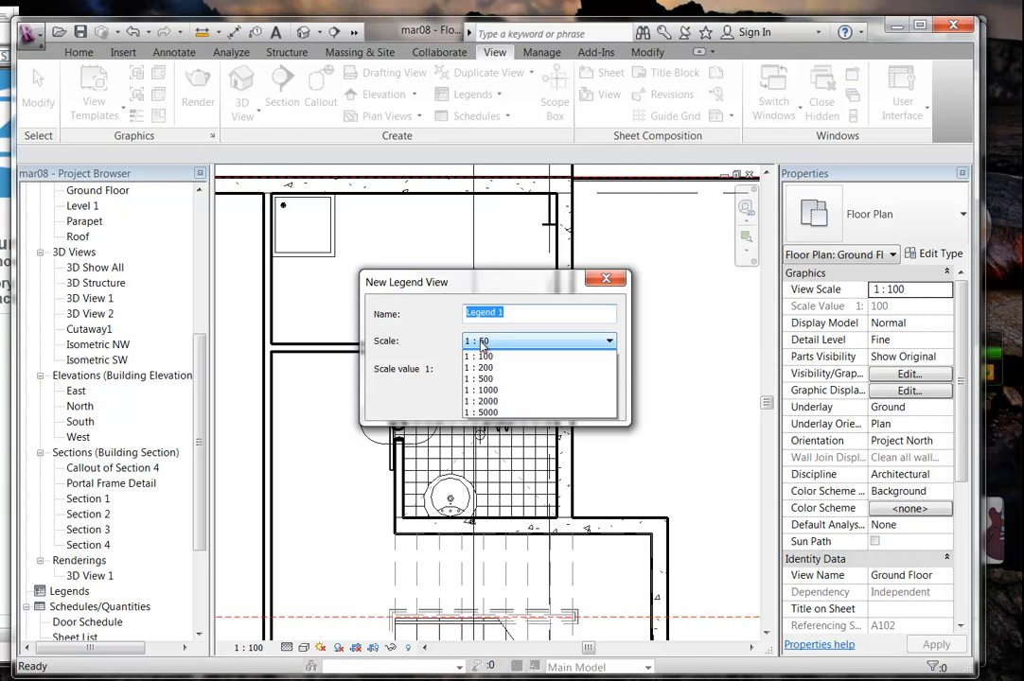
left_click(479, 435)
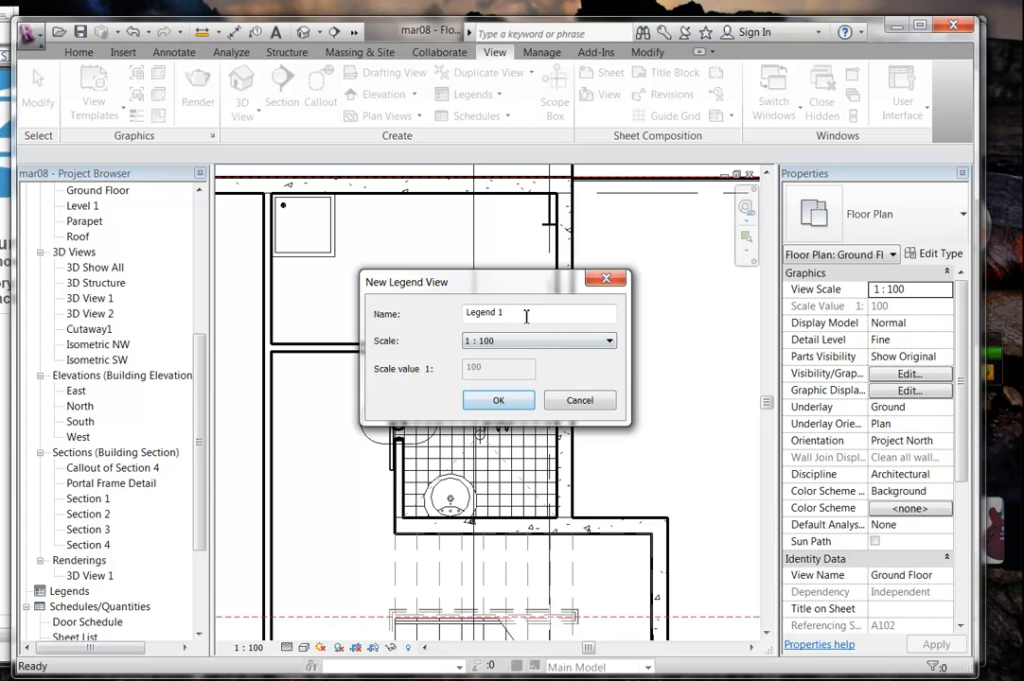
left_click_drag(523, 325, 415, 322)
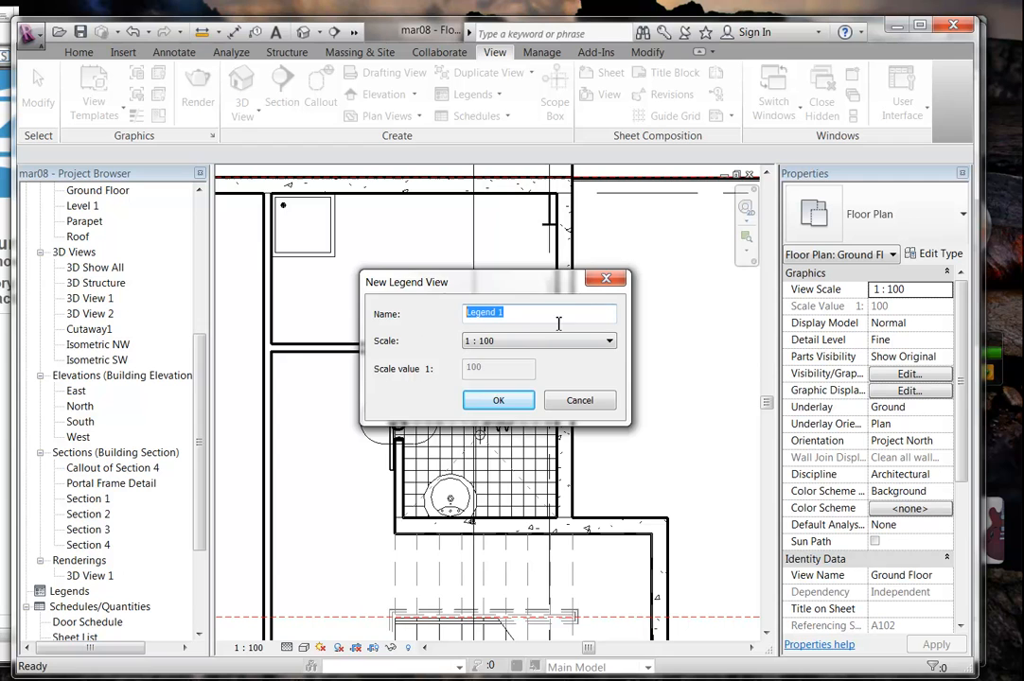
left_click(497, 400)
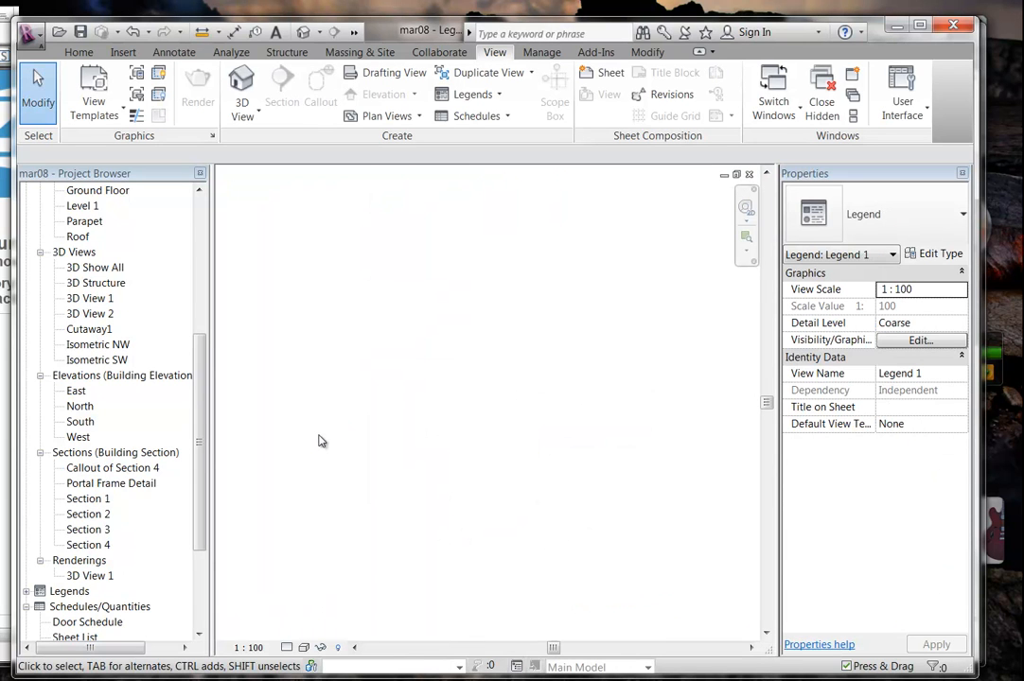
Open the empty Legend 1 view from the Legends list in the Project Browser.
double_click(68, 591)
left_click(66, 607)
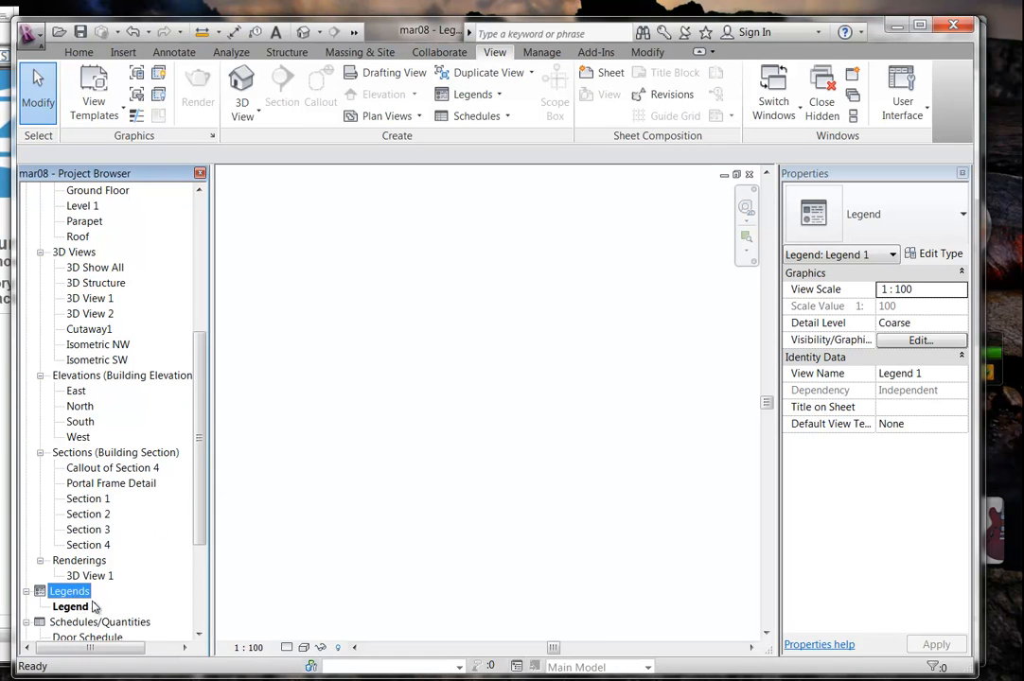
left_click(381, 485)
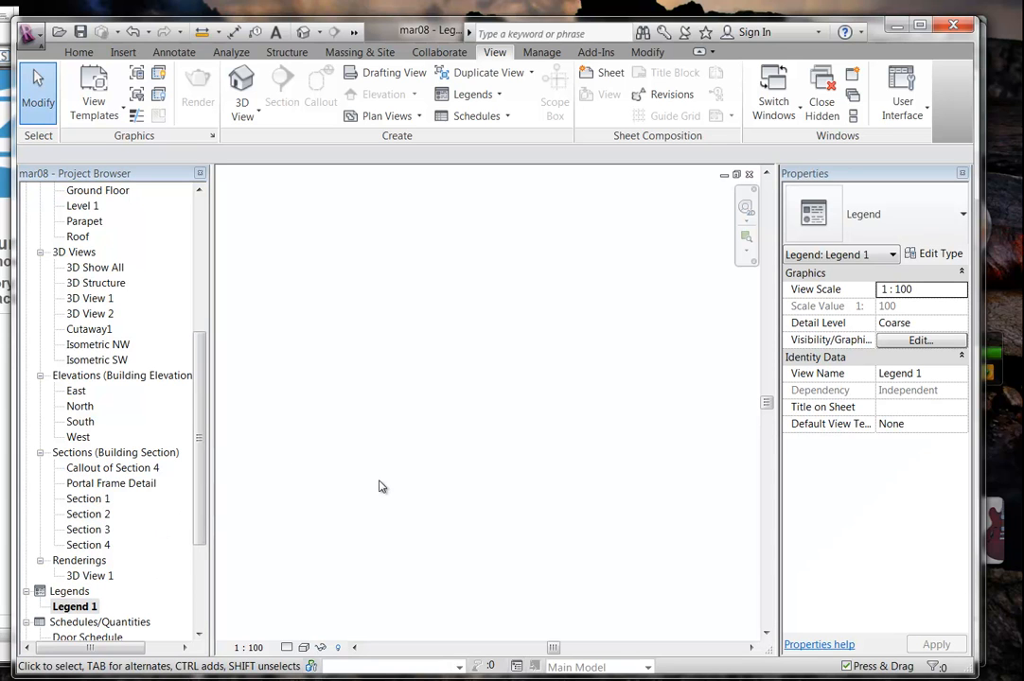
left_click(502, 99)
left_click(591, 158)
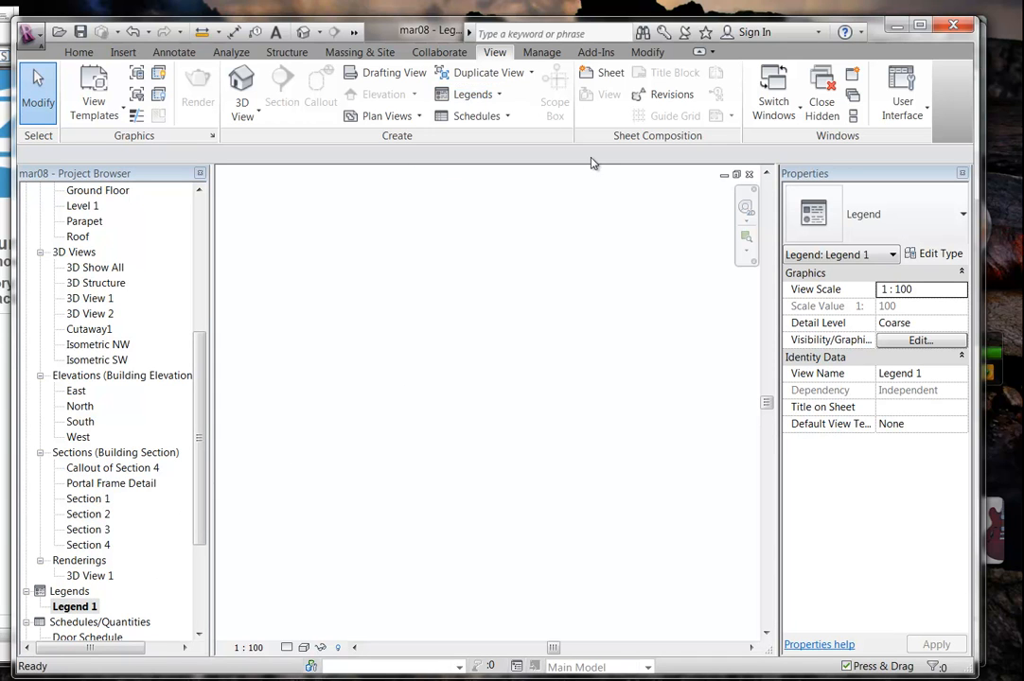
Place an M_Toilet-Domestic-3D legend component symbol in Legend 1.
left_click(176, 55)
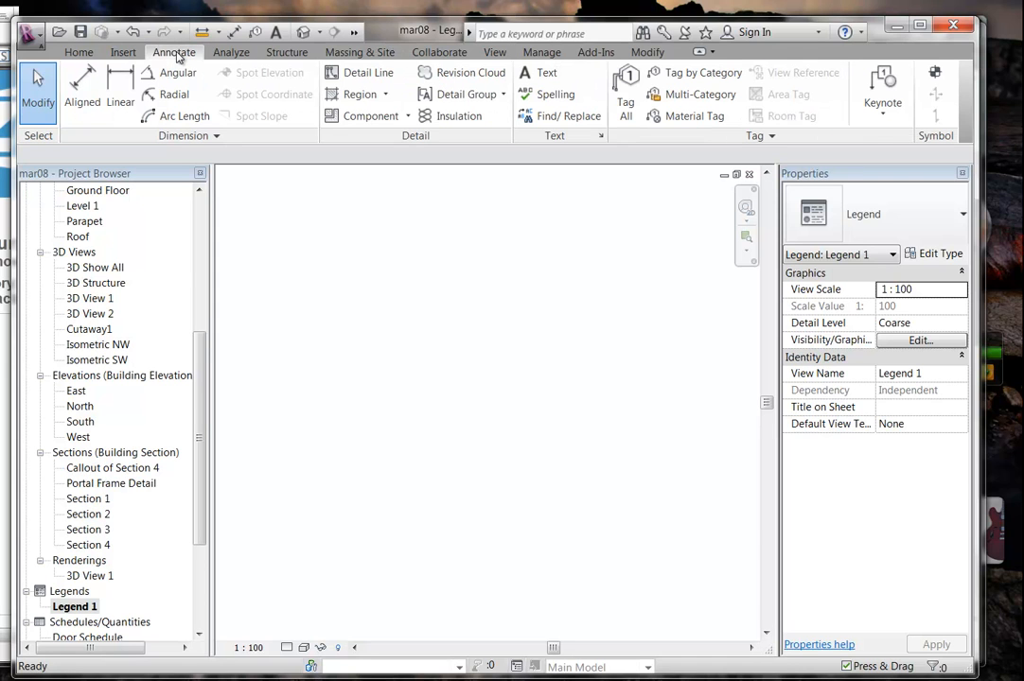
left_click(408, 115)
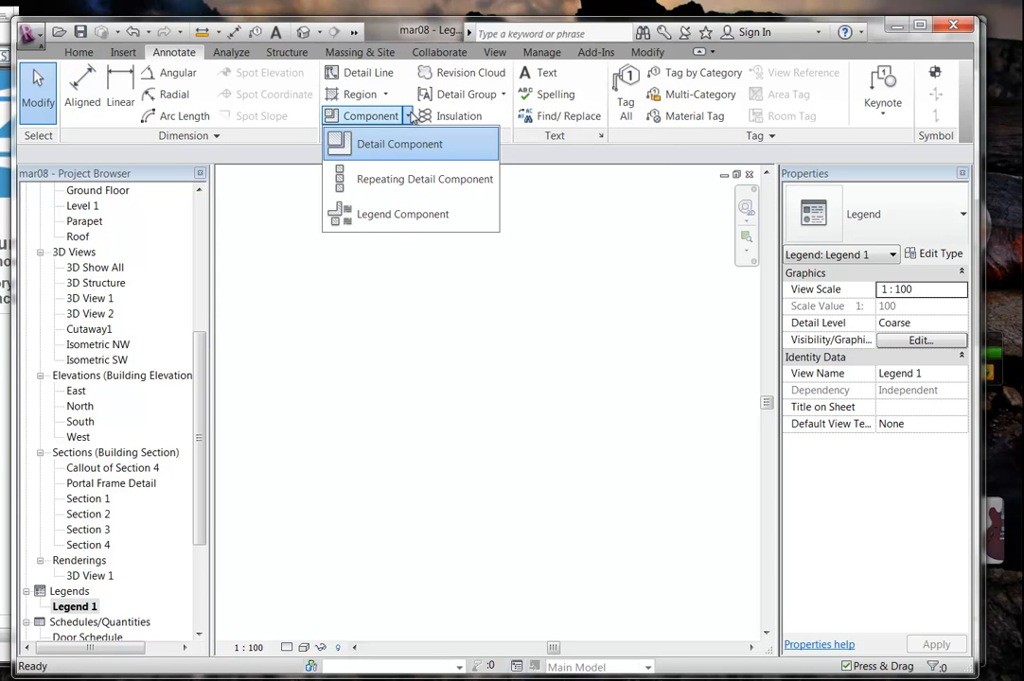
left_click(402, 215)
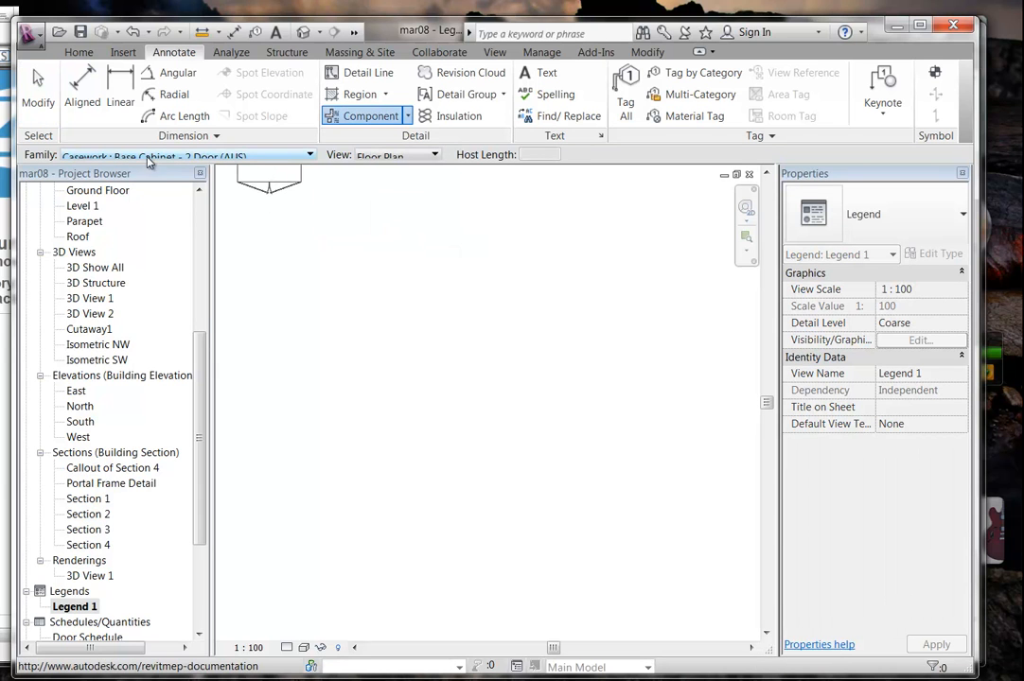
left_click(308, 156)
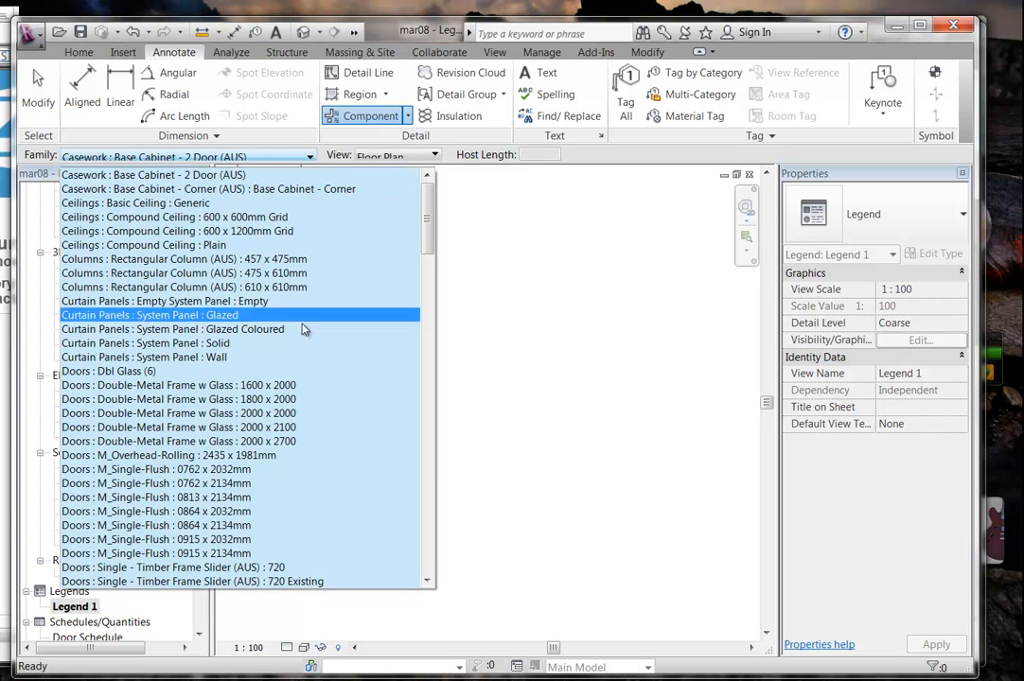
left_click_drag(431, 220, 436, 407)
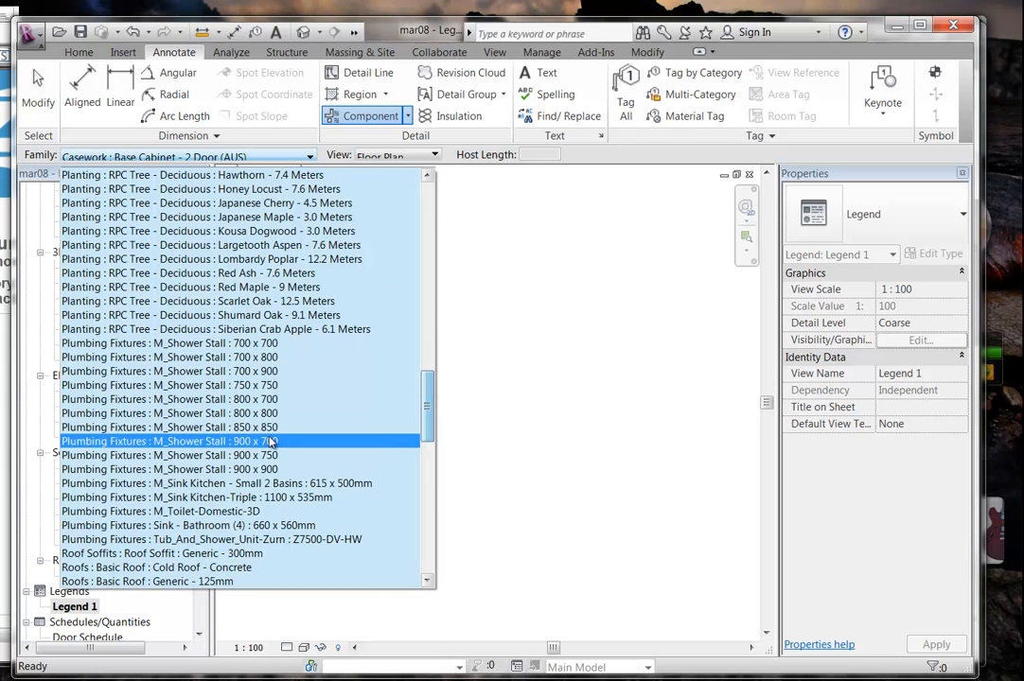
left_click(224, 512)
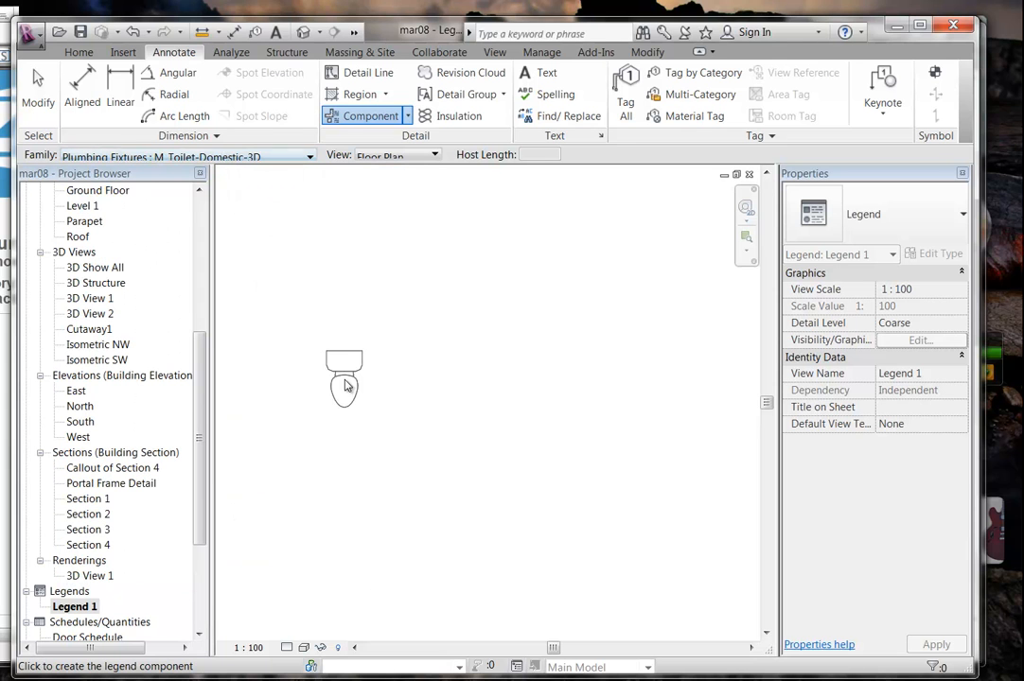
left_click(355, 416)
Cancel further component placement and zoom in on the toilet symbol.
right_click(323, 271)
left_click(354, 281)
right_click(355, 276)
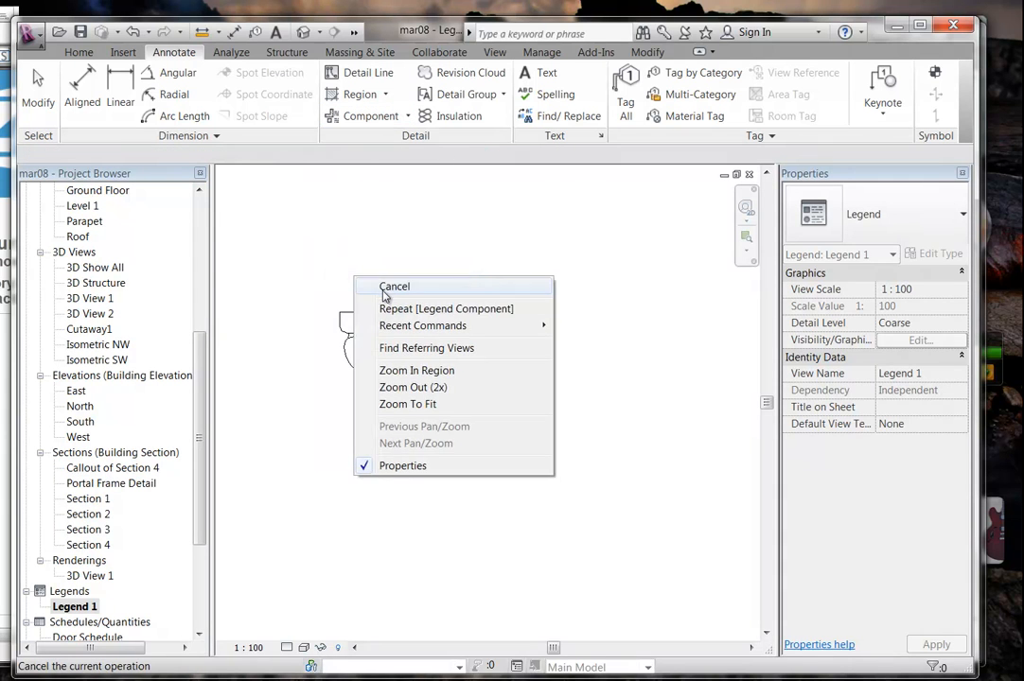
left_click(380, 288)
scroll(378, 288, "up", 2)
middle_click_drag(386, 293, 423, 329)
scroll(378, 336, "up", 1)
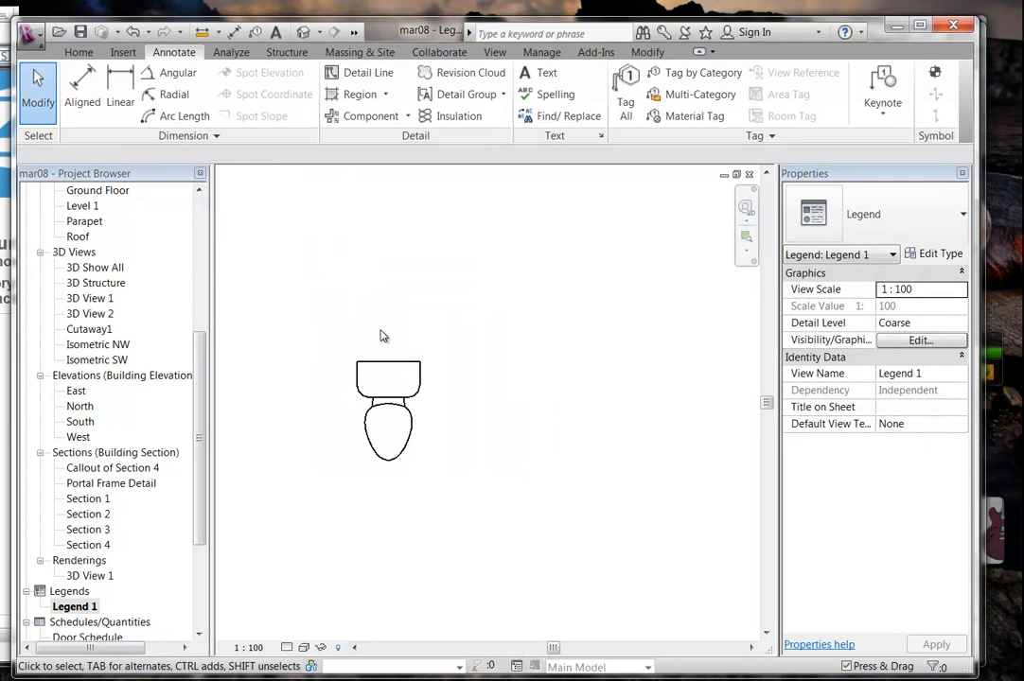
Start a text note in the Arial 1.8mm style with the toilet symbol framed.
left_click(539, 73)
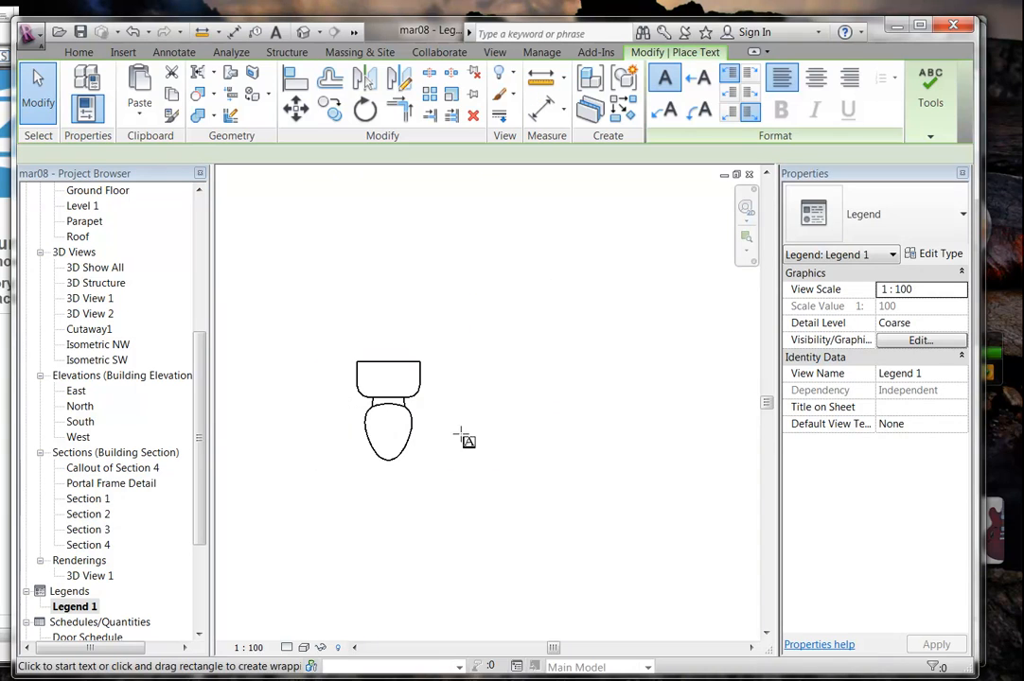
middle_click_drag(481, 390, 441, 420)
scroll(478, 397, "up", 1)
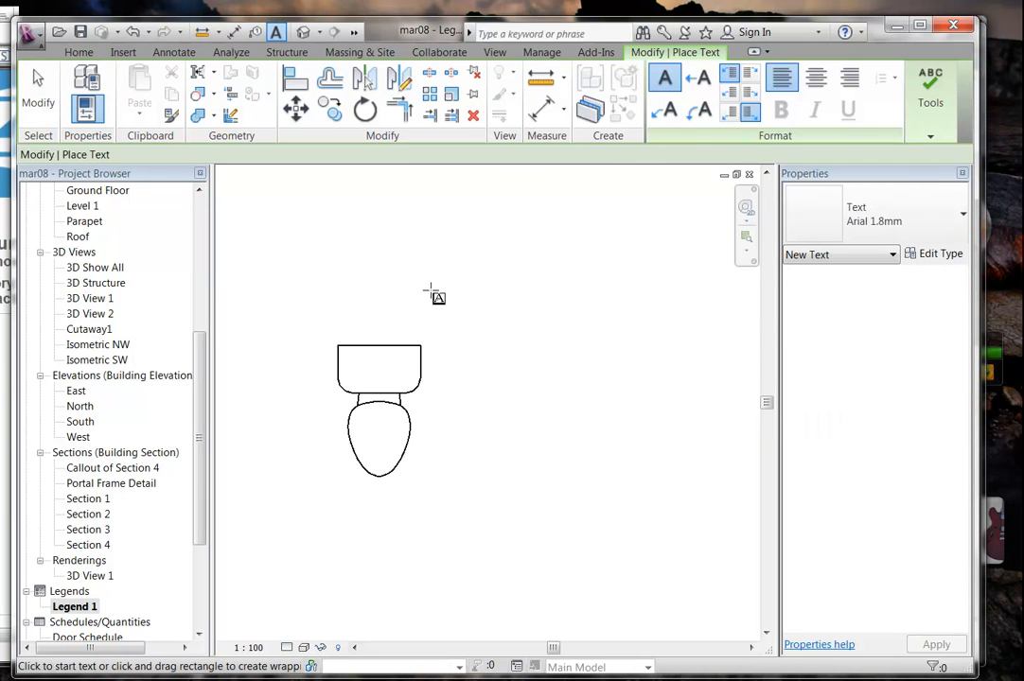
middle_click_drag(373, 455, 363, 460)
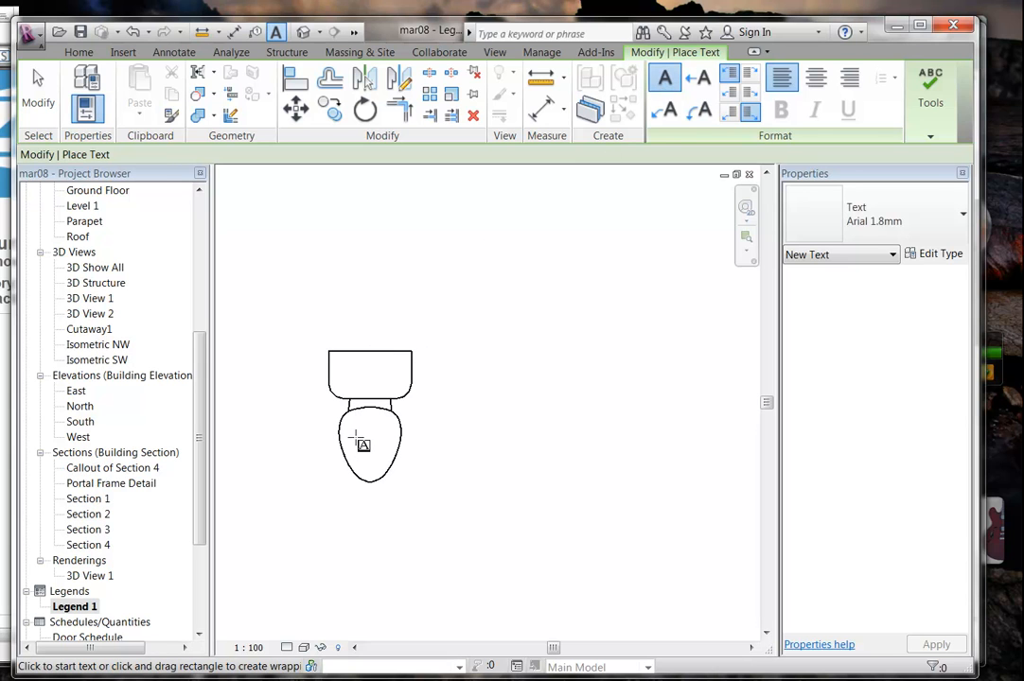
middle_click_drag(350, 413, 368, 373)
scroll(365, 369, "up", 2)
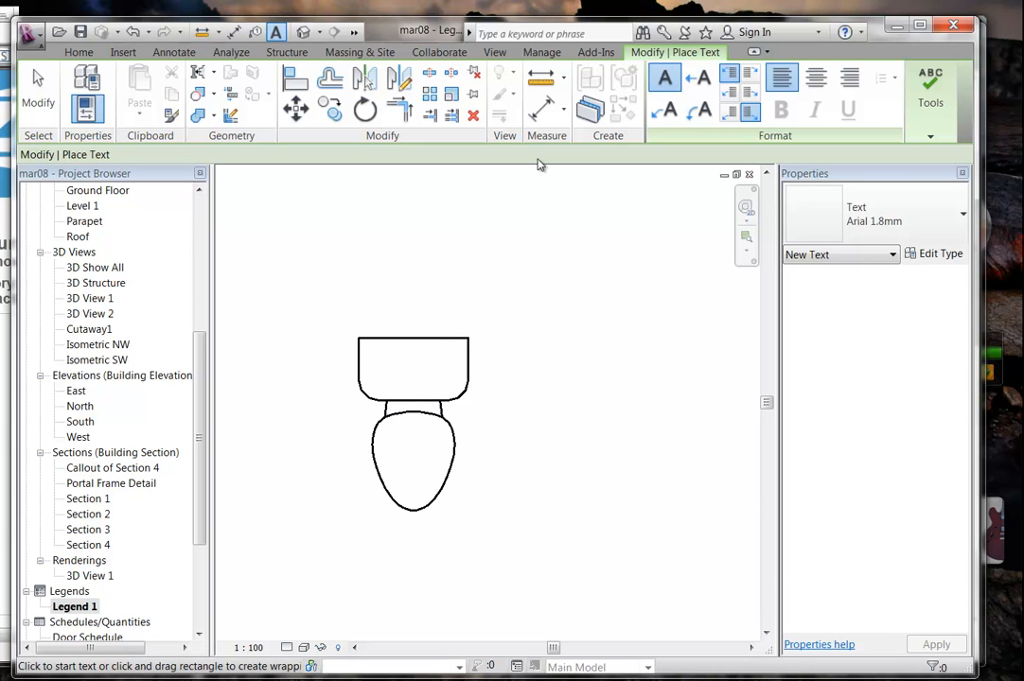
left_click(910, 216)
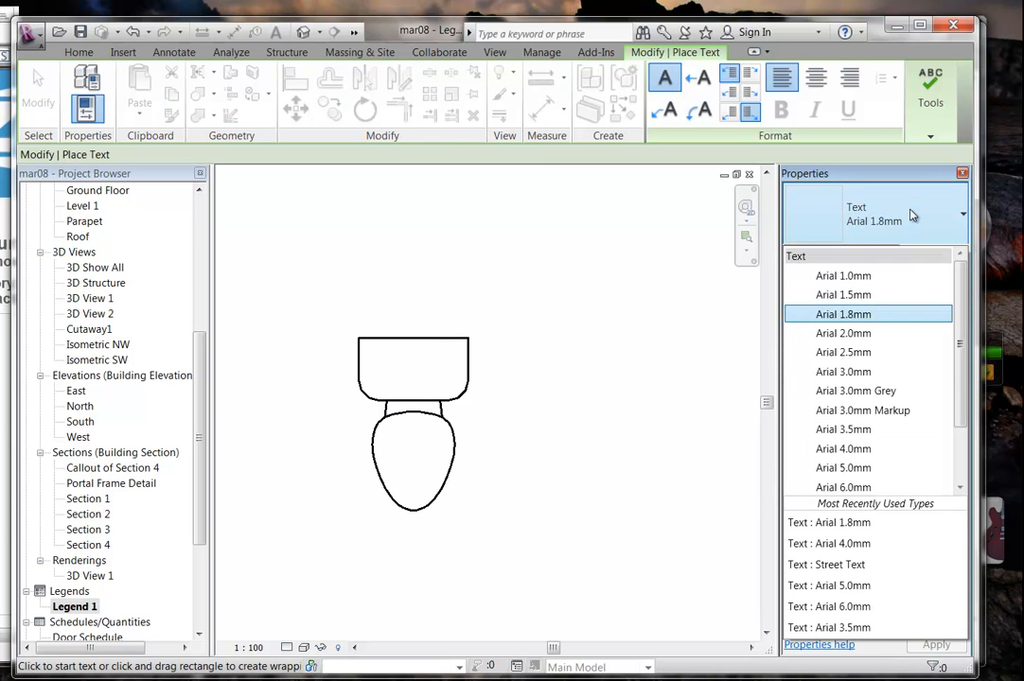
left_click(910, 216)
middle_click_drag(382, 383, 379, 359)
scroll(379, 360, "up", 1)
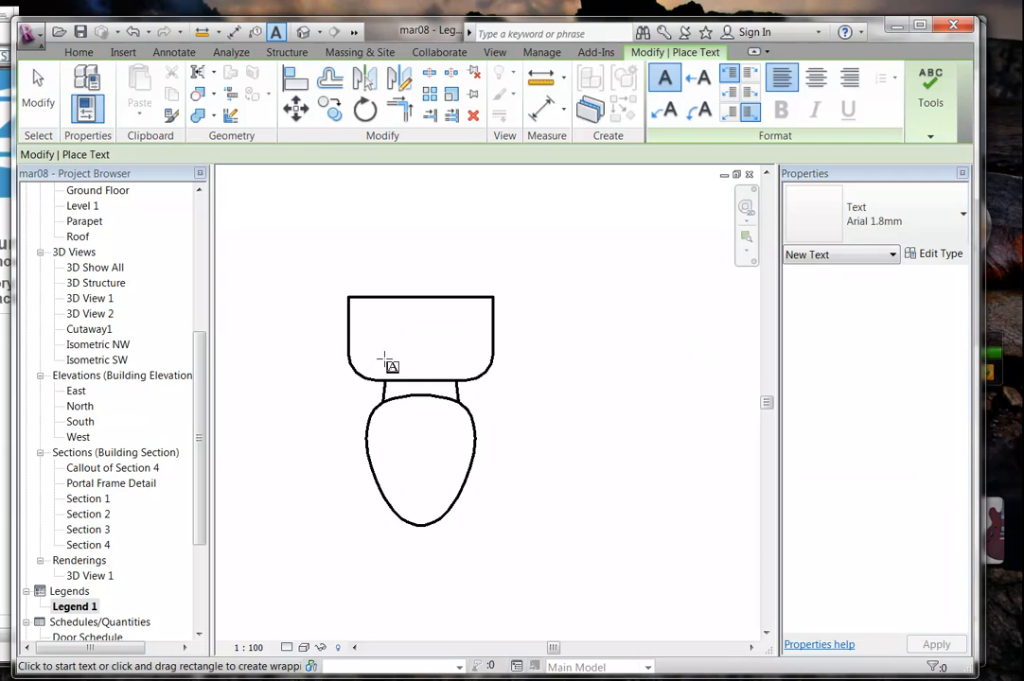
middle_click_drag(508, 497, 425, 496)
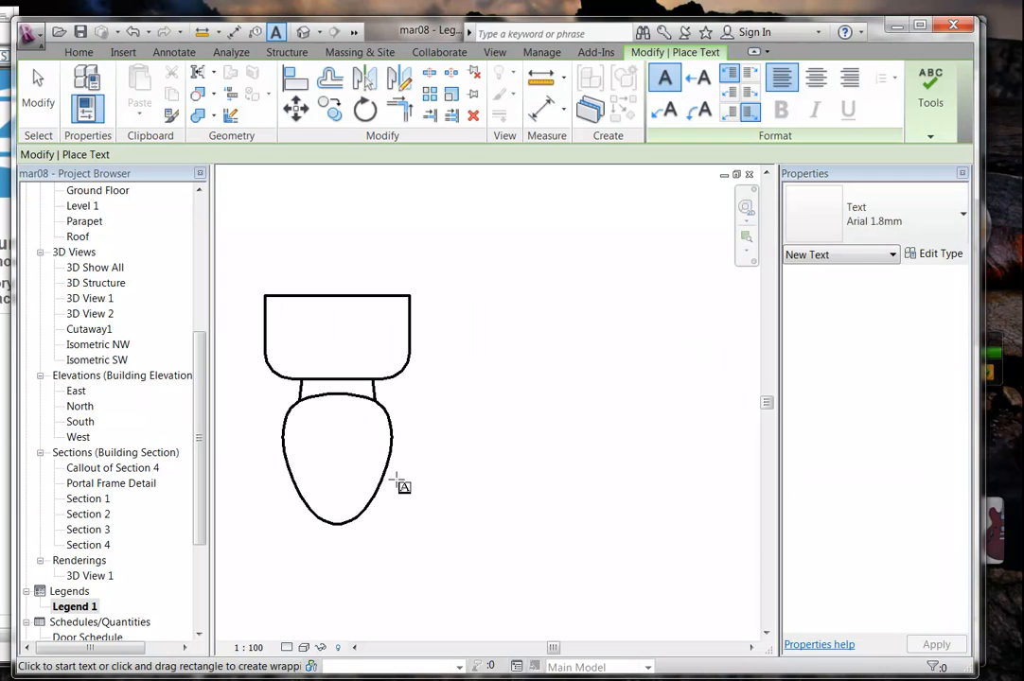
Write the label 'WC' on one line right of the toilet, then exit text placement.
left_click_drag(392, 461, 494, 534)
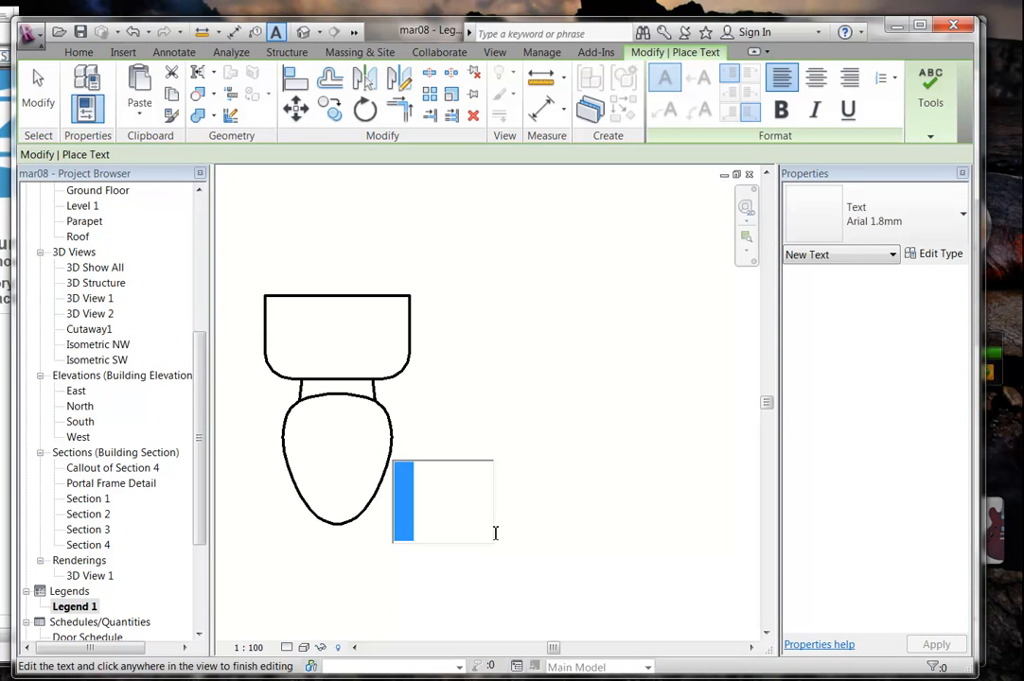
type("W")
key("Return")
type("C")
left_click(467, 382)
left_click_drag(549, 543, 640, 539)
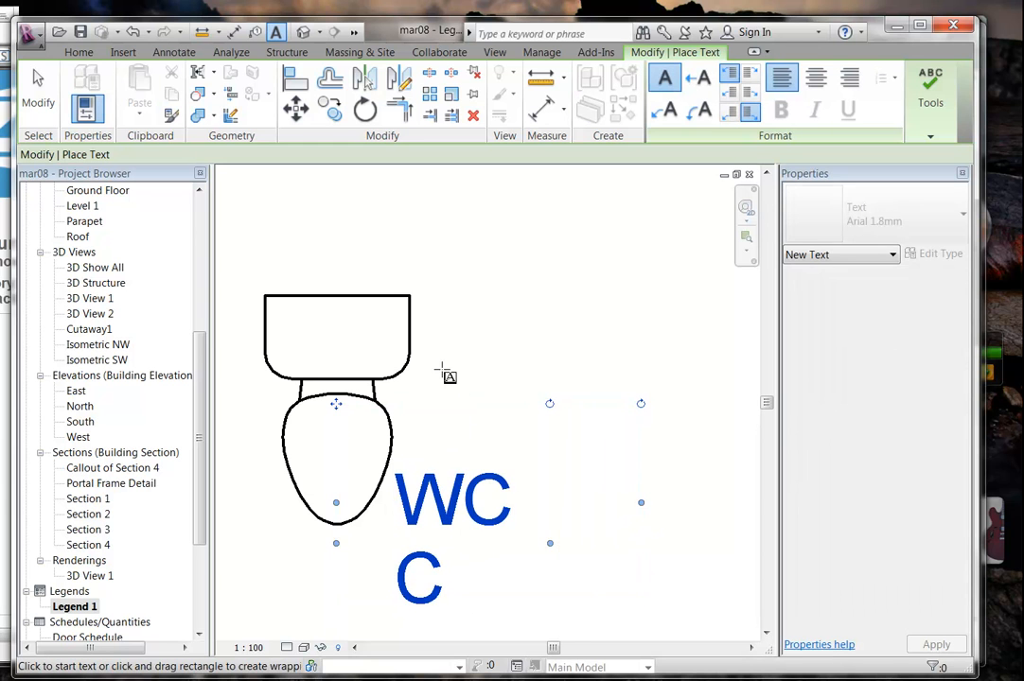
right_click(471, 386)
left_click(477, 390)
scroll(513, 446, "down", 2)
scroll(515, 447, "down", 2)
middle_click_drag(497, 454, 433, 455)
middle_click_drag(578, 462, 574, 415)
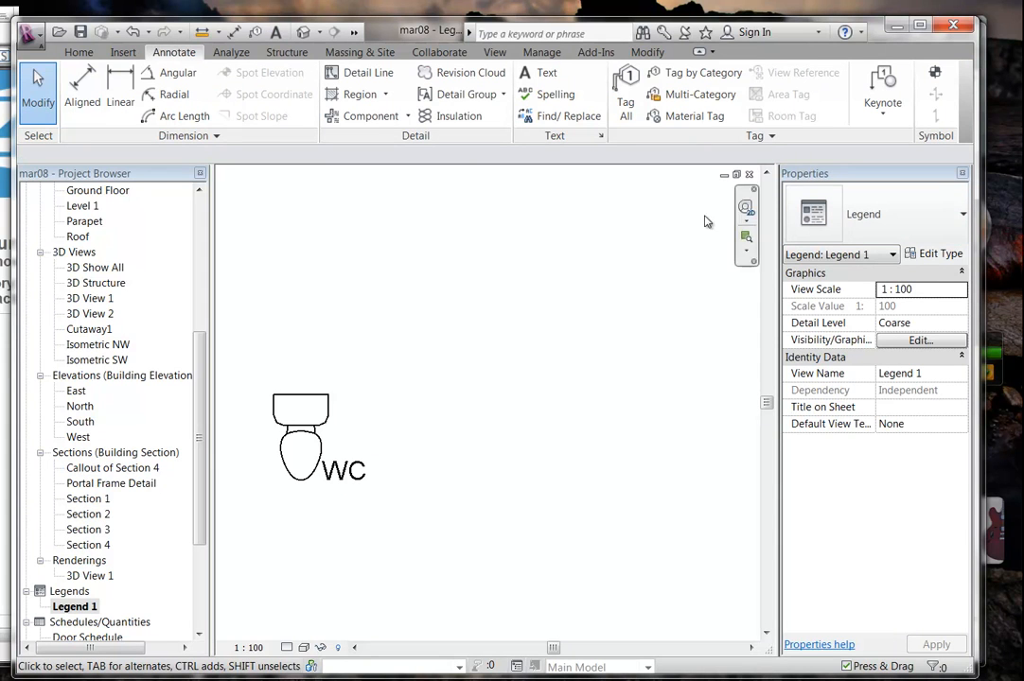
Add a 'Water Closet' description in Arial 2.5mm to the right of the WC symbol.
left_click(540, 73)
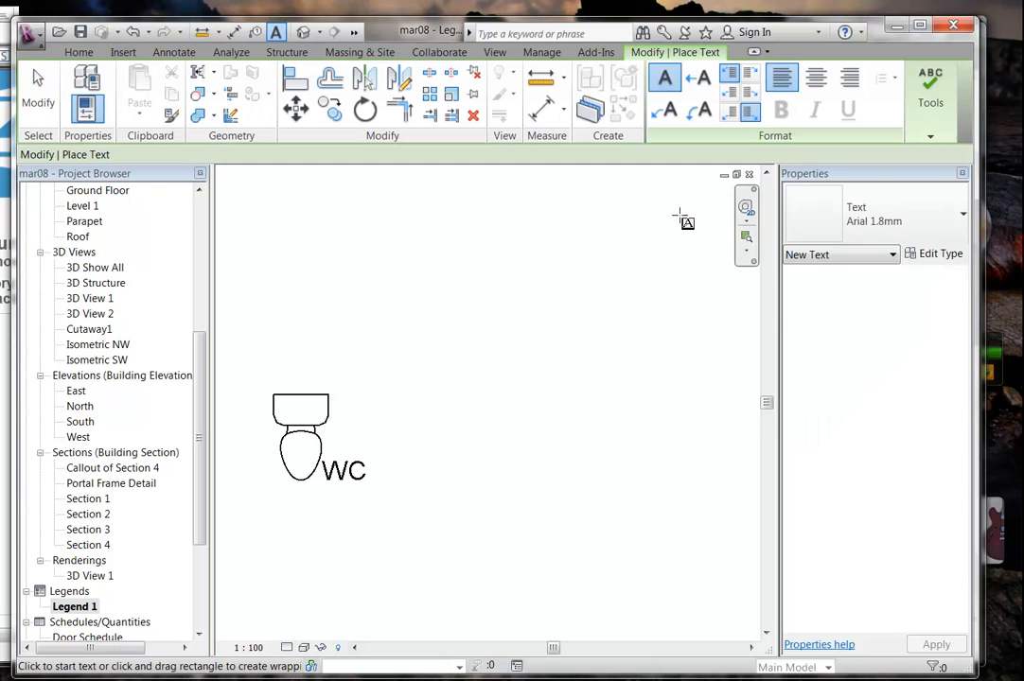
left_click(880, 232)
left_click(863, 350)
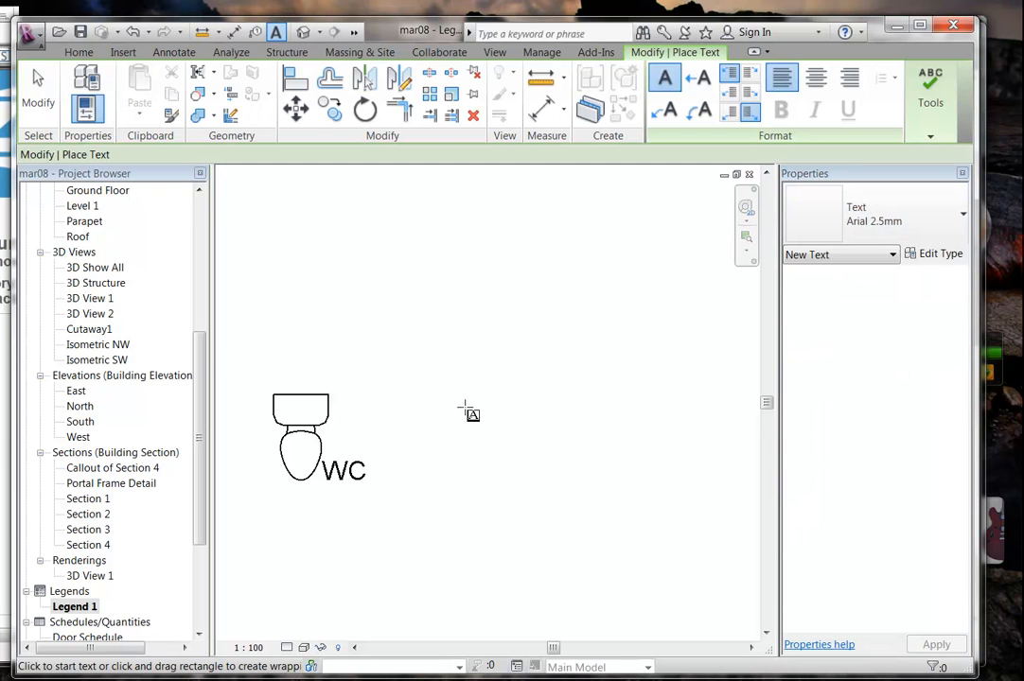
scroll(464, 422, "down", 2)
left_click_drag(408, 417, 737, 455)
type("Water Clos")
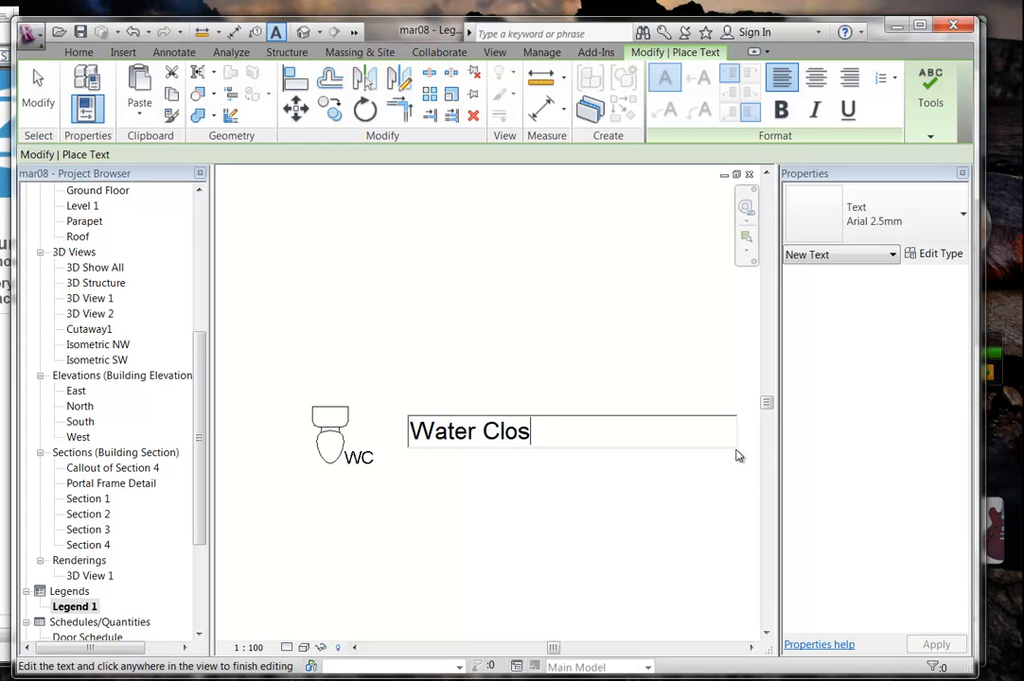
left_click(493, 329)
Exit text placement and restart Legend Component placement.
right_click(420, 318)
left_click(451, 325)
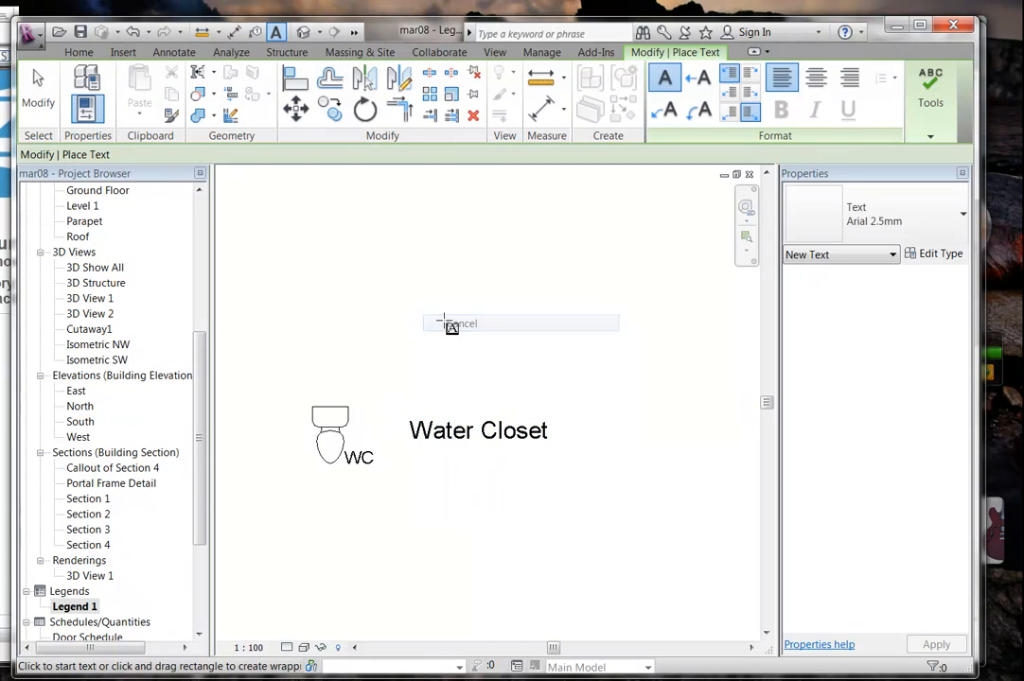
right_click(485, 338)
left_click(488, 338)
scroll(469, 374, "down", 2)
mouse_move(476, 376)
middle_mouse_down()
mouse_move(532, 375)
mouse_move(358, 365)
middle_mouse_up()
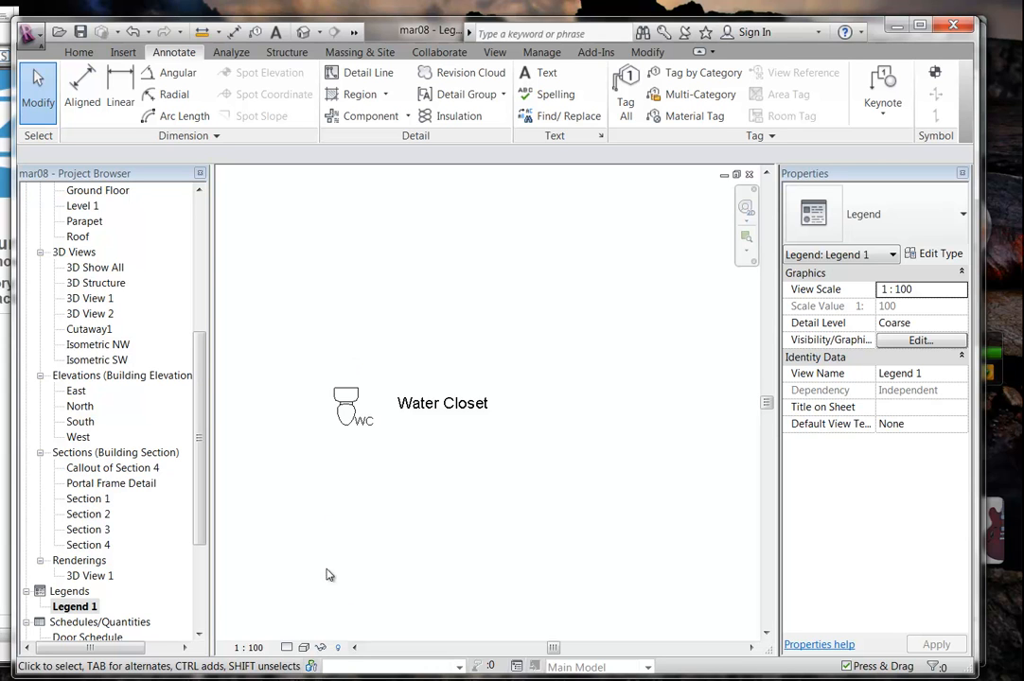
left_click(408, 115)
left_click(389, 220)
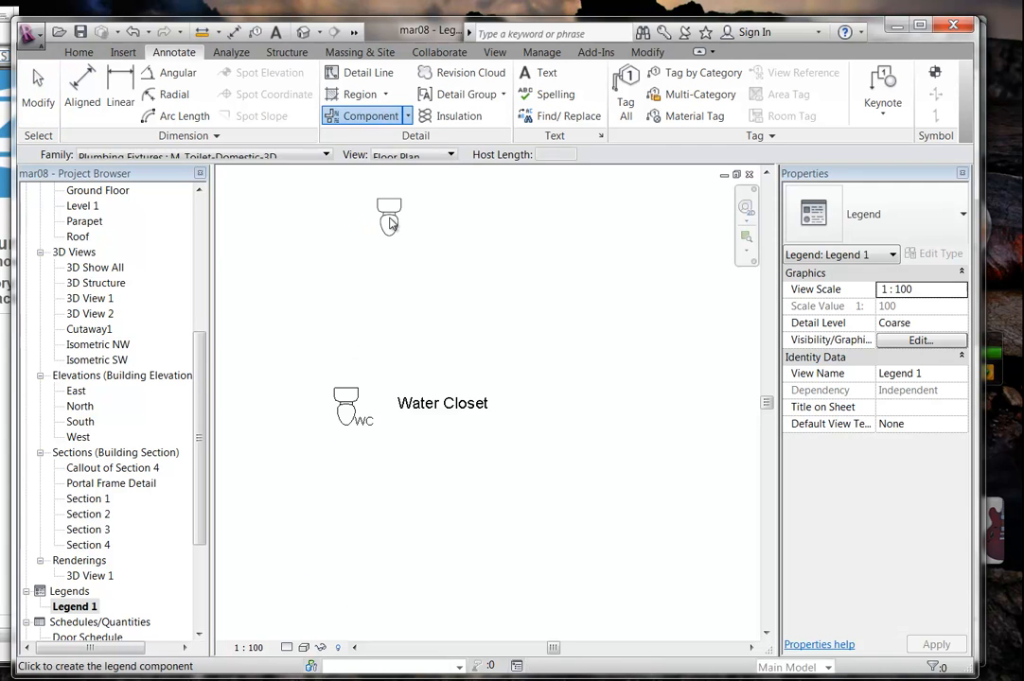
Place the Sink - Bathroom (4) legend symbol below the toilet.
left_click(236, 156)
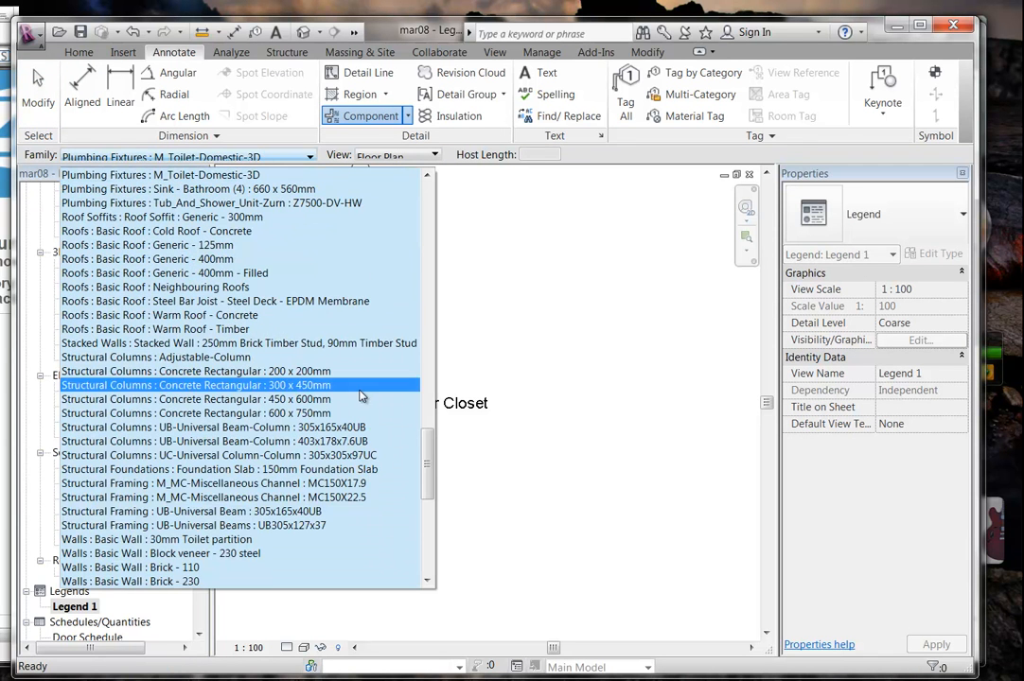
mouse_move(427, 454)
left_mouse_down()
mouse_move(437, 380)
mouse_move(436, 432)
left_mouse_up()
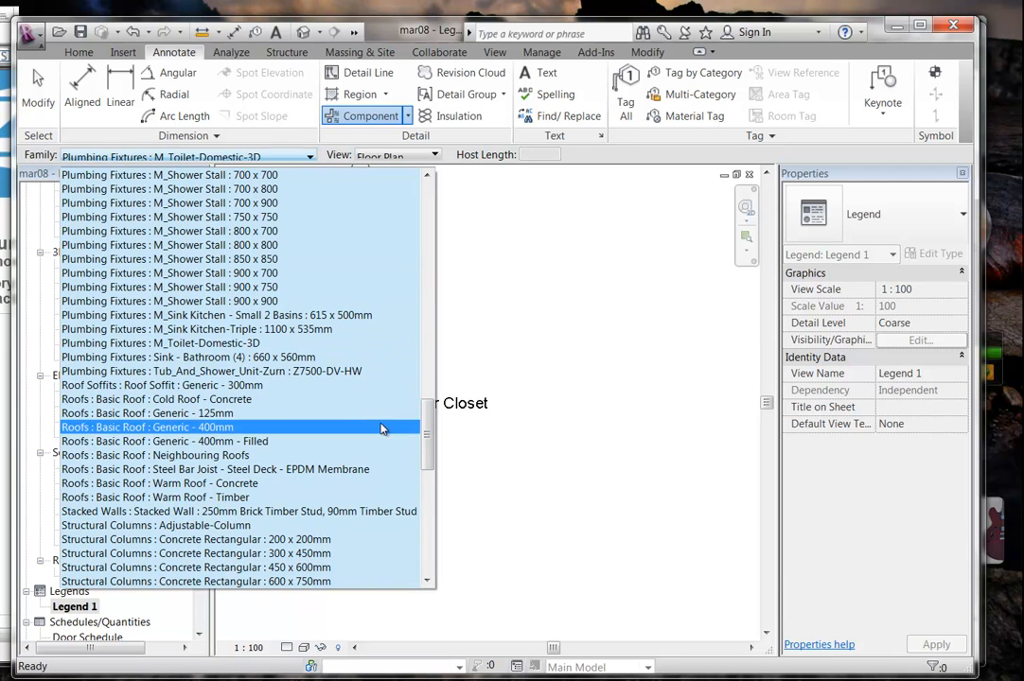
left_click(282, 357)
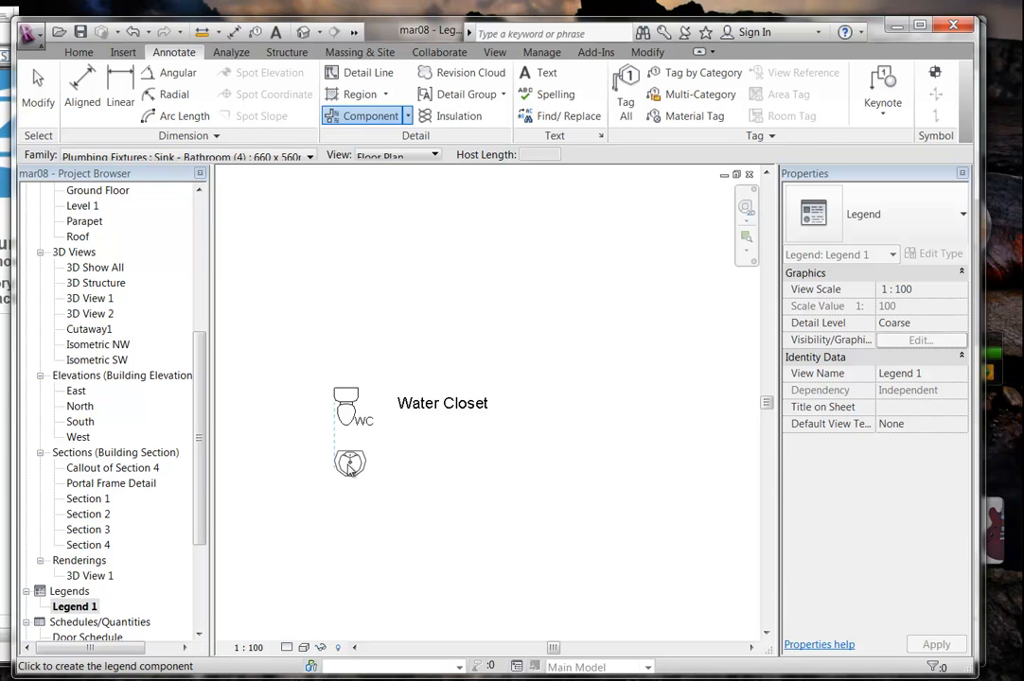
left_click(347, 461)
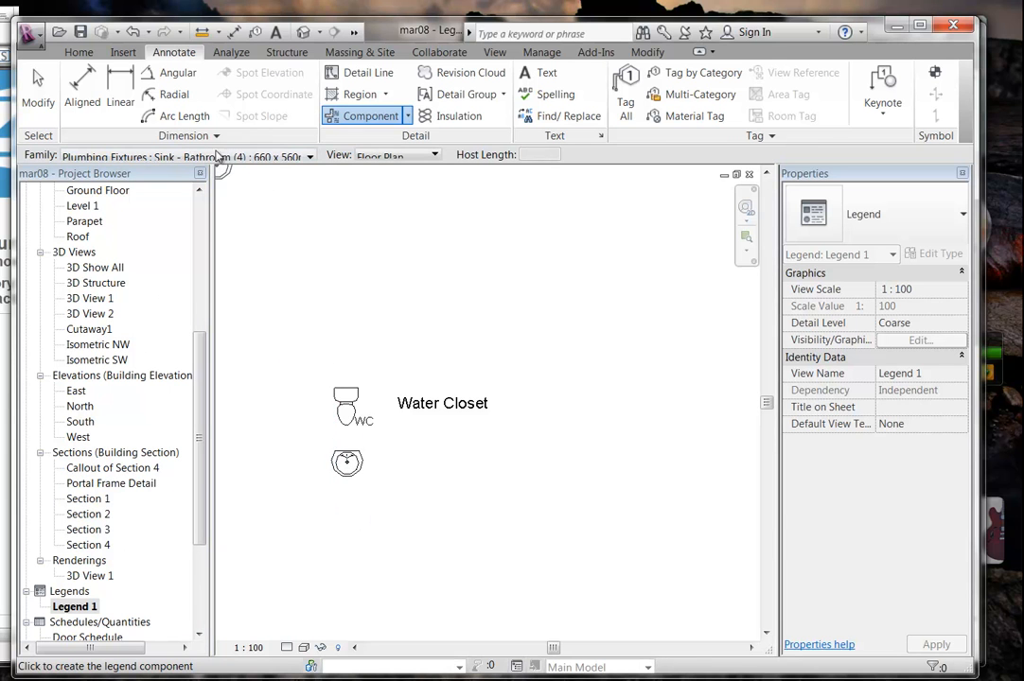
Place the M_Shower Stall 900 x 900 symbol below the sink and end placement.
left_click(222, 154)
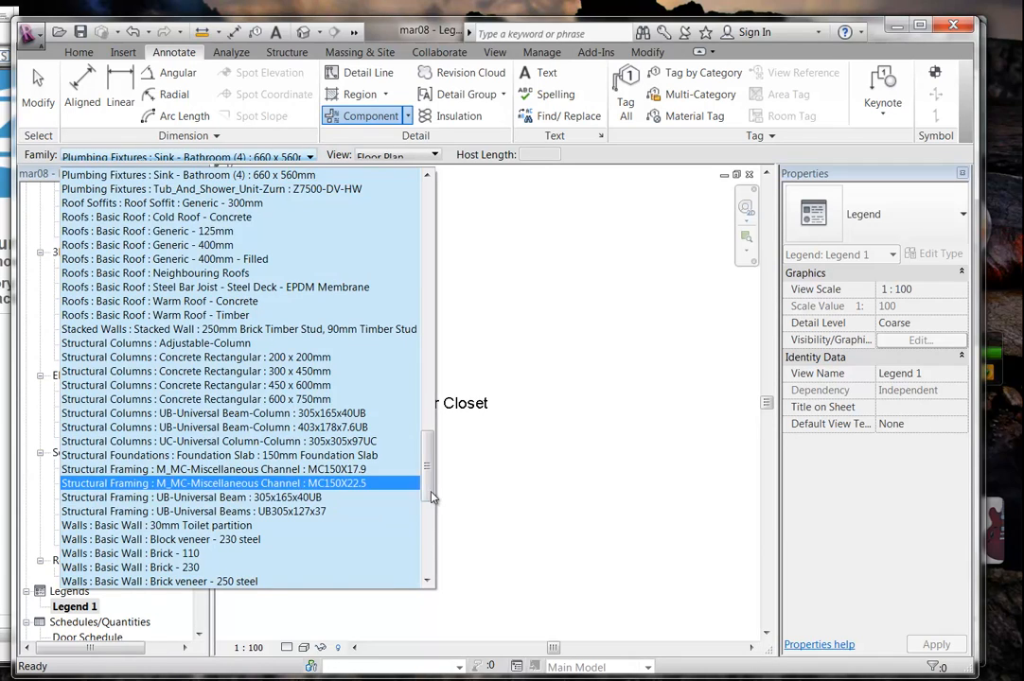
left_click_drag(429, 497, 425, 457)
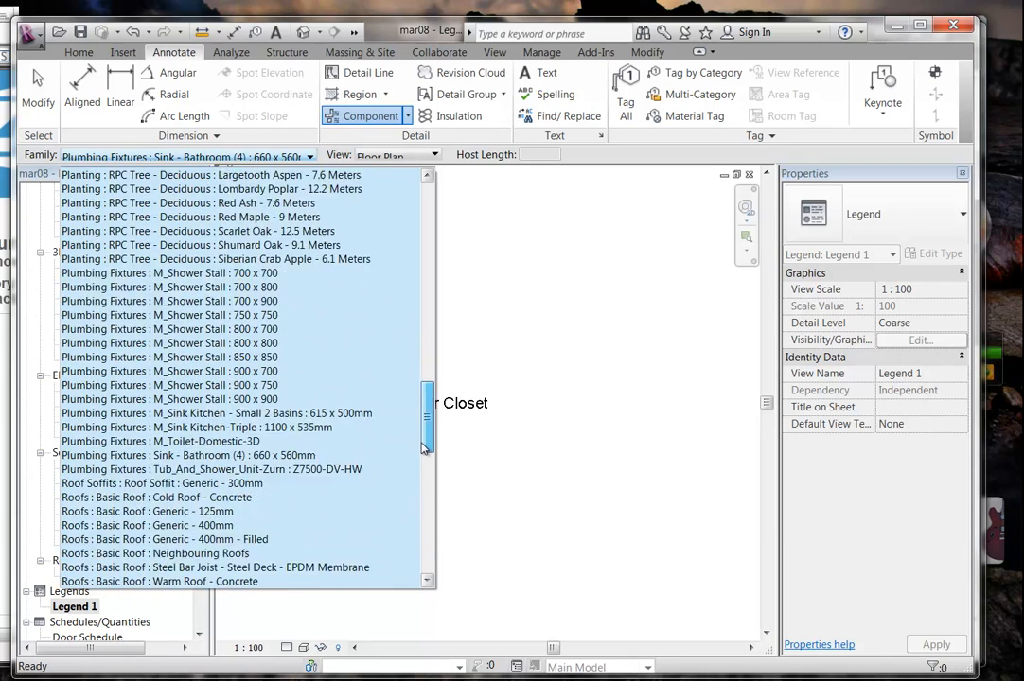
left_click(237, 404)
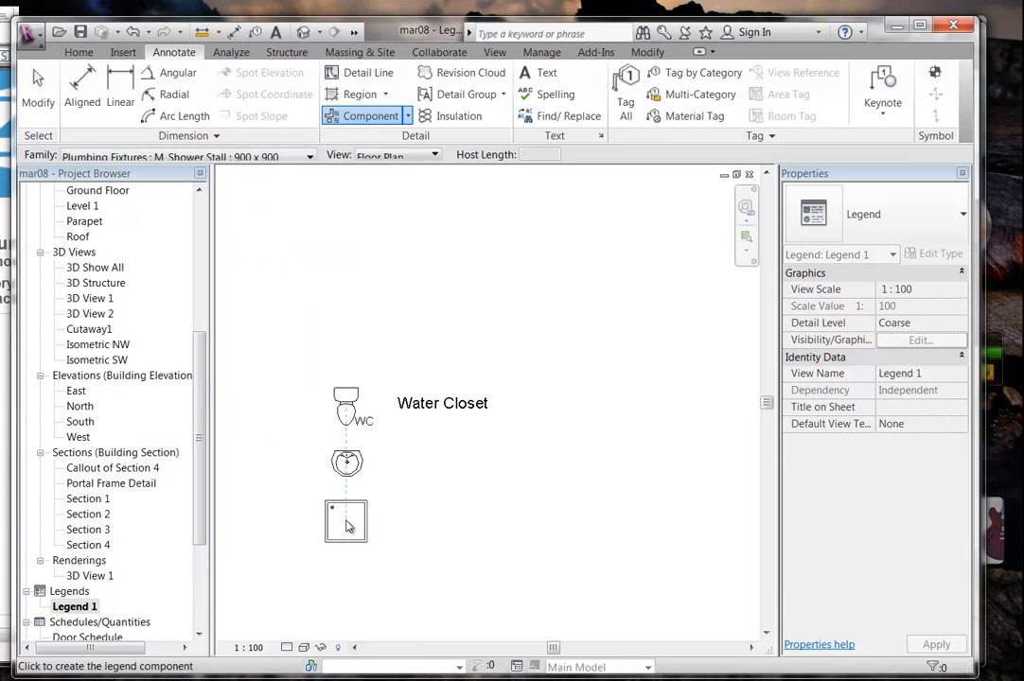
left_click(352, 528)
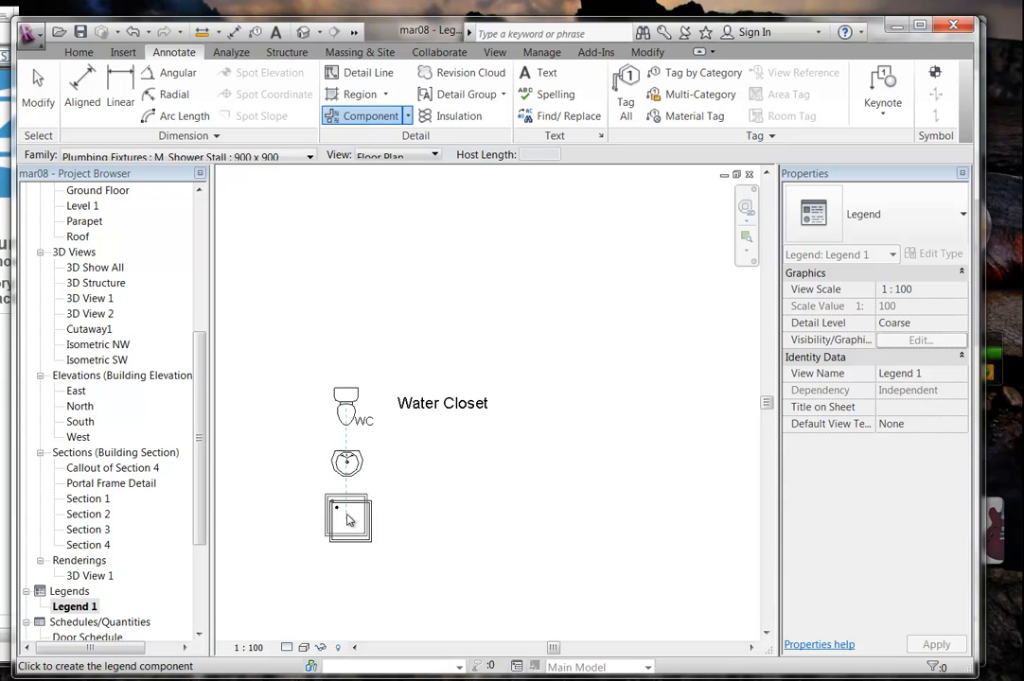
right_click(269, 438)
left_click(301, 450)
right_click(301, 451)
left_click(314, 464)
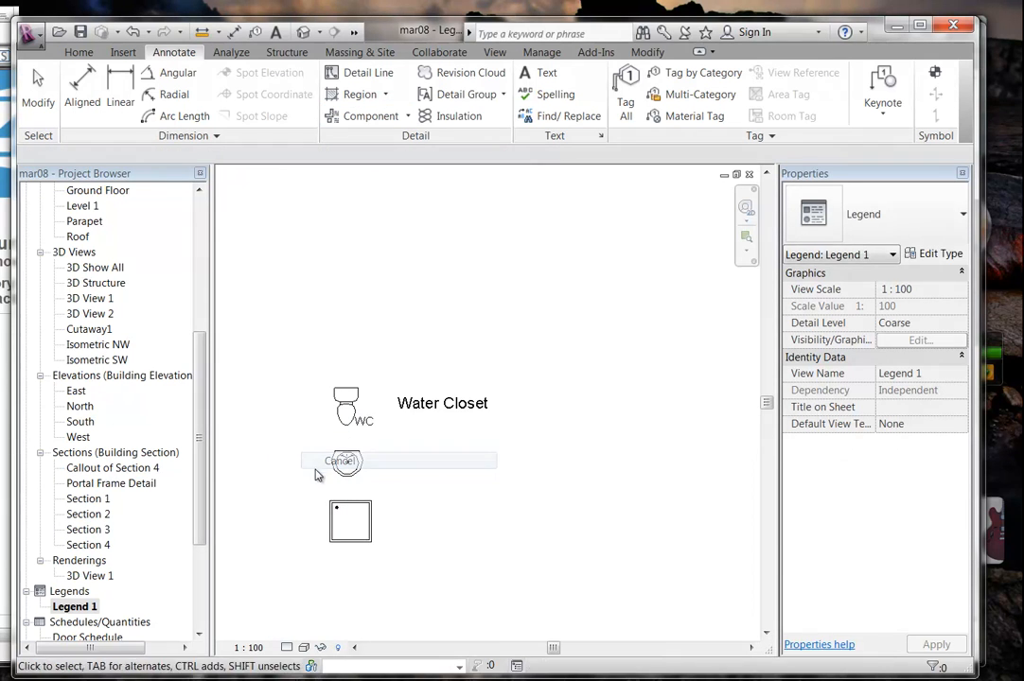
Copy the Water Closet description down beside the sink symbol.
scroll(322, 476, "up", 2)
middle_click_drag(364, 532, 351, 479)
scroll(337, 476, "up", 3)
middle_click_drag(488, 376, 453, 429)
scroll(470, 415, "down", 1)
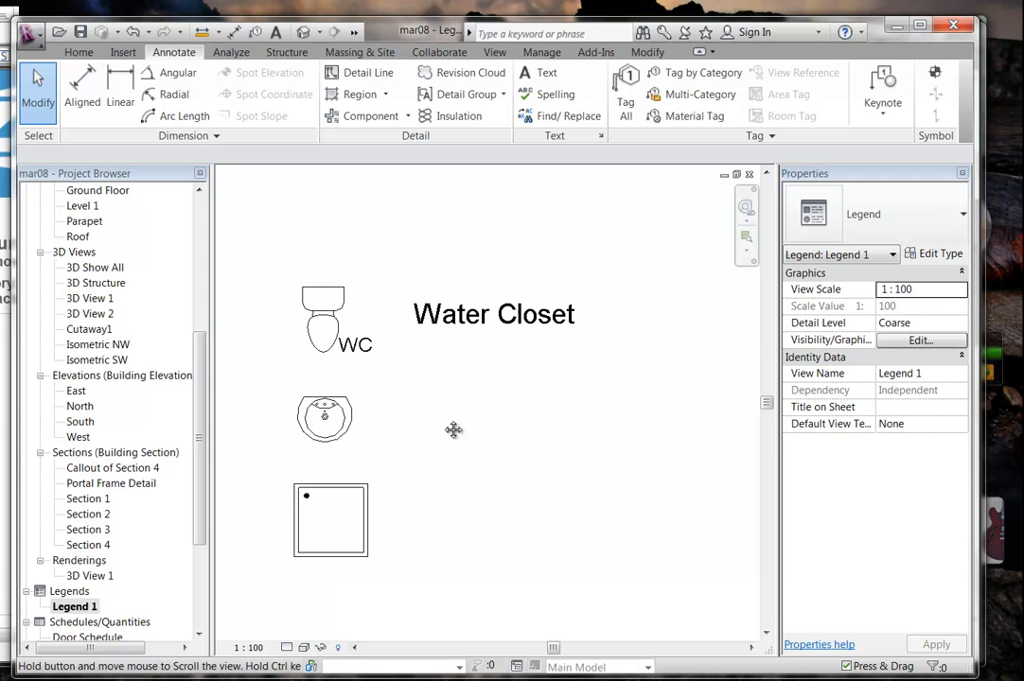
left_click(463, 306)
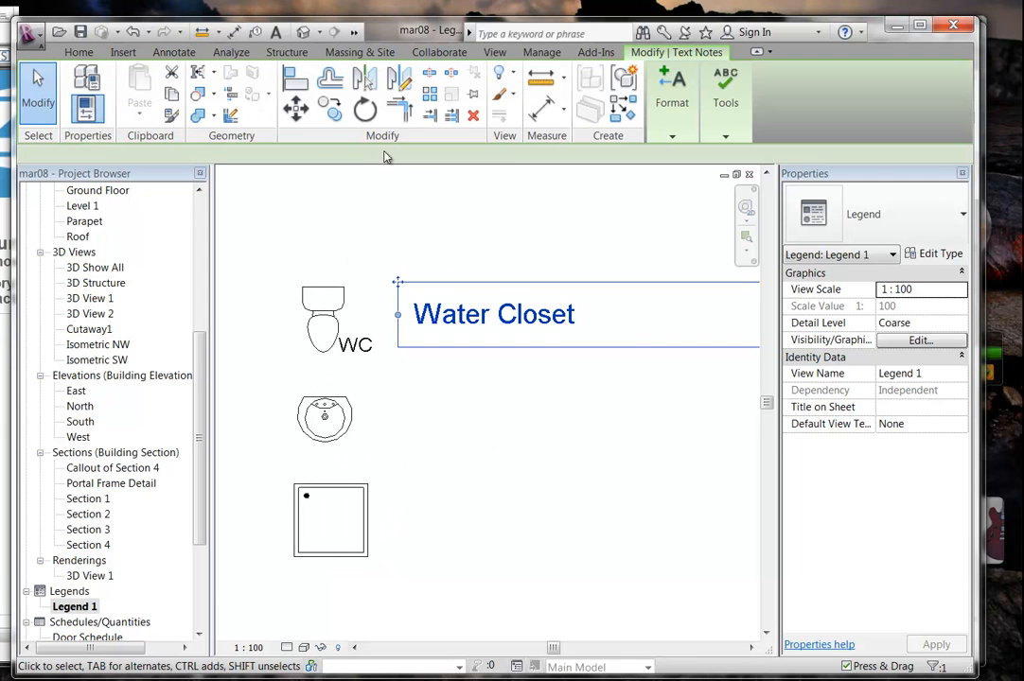
left_click(330, 109)
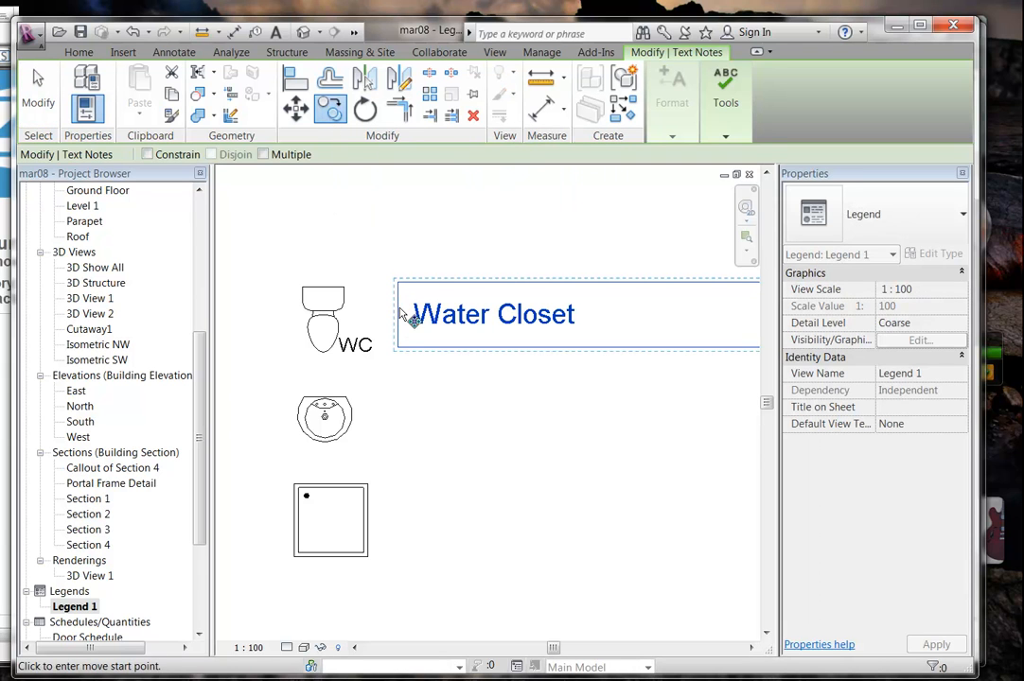
left_click(403, 317)
left_click(401, 455)
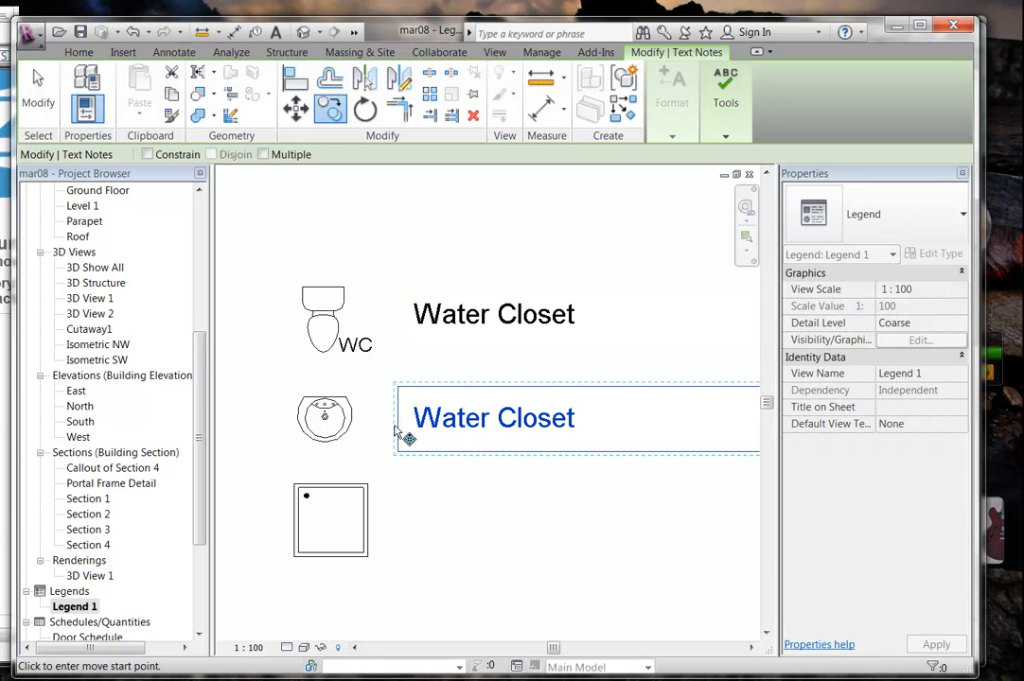
Copy another Water Closet note beside the shower symbol and finish copying.
left_click(398, 415)
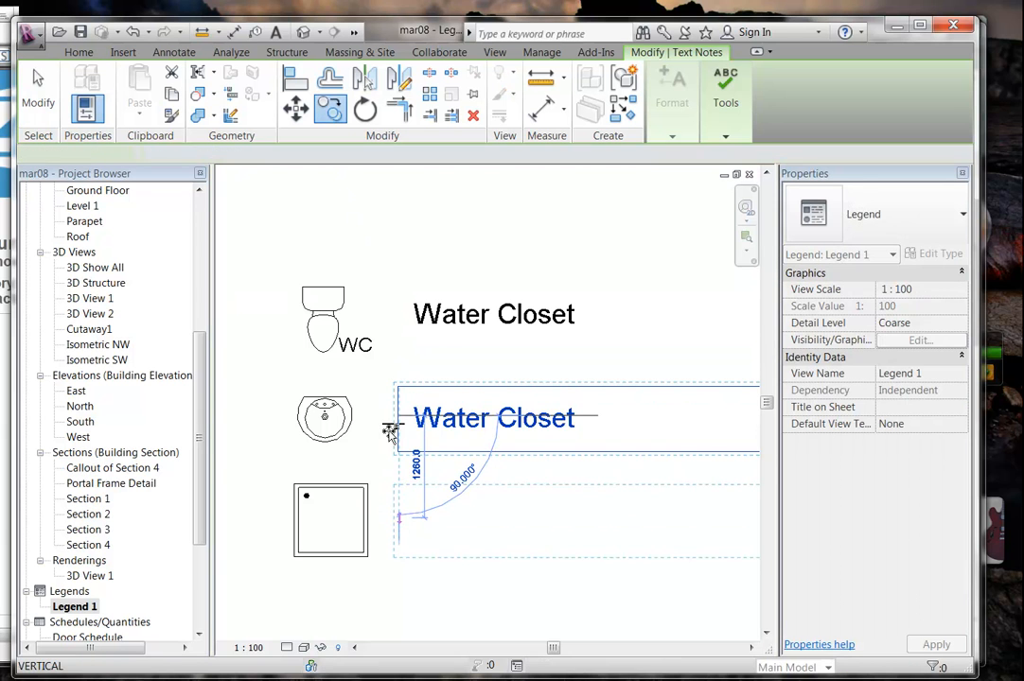
left_click(401, 518)
right_click(393, 335)
left_click(426, 346)
right_click(415, 347)
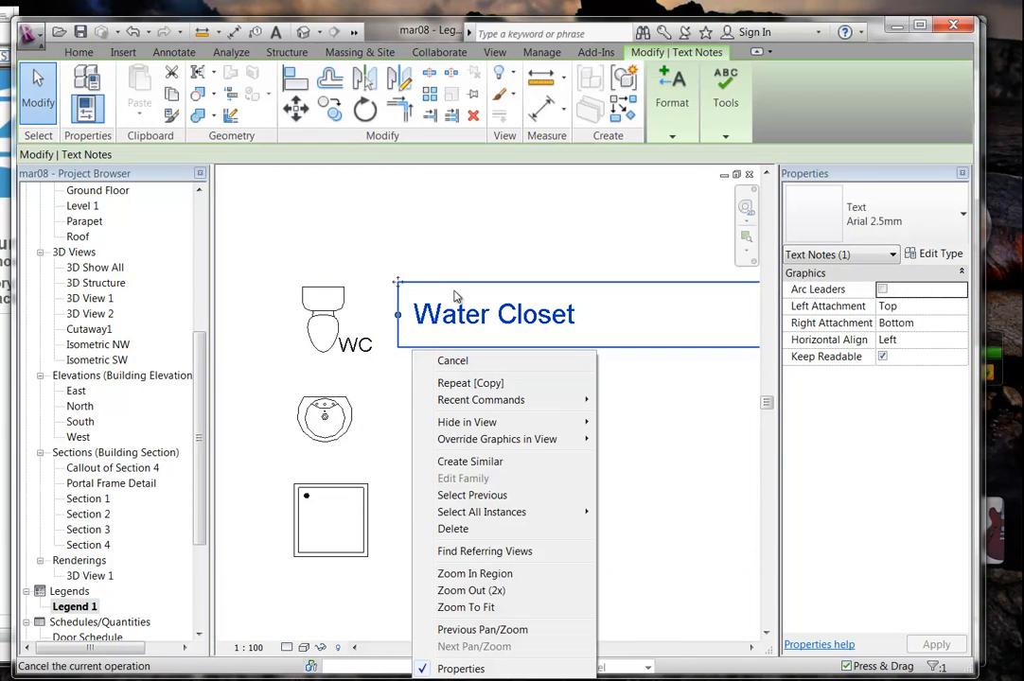
left_click(429, 225)
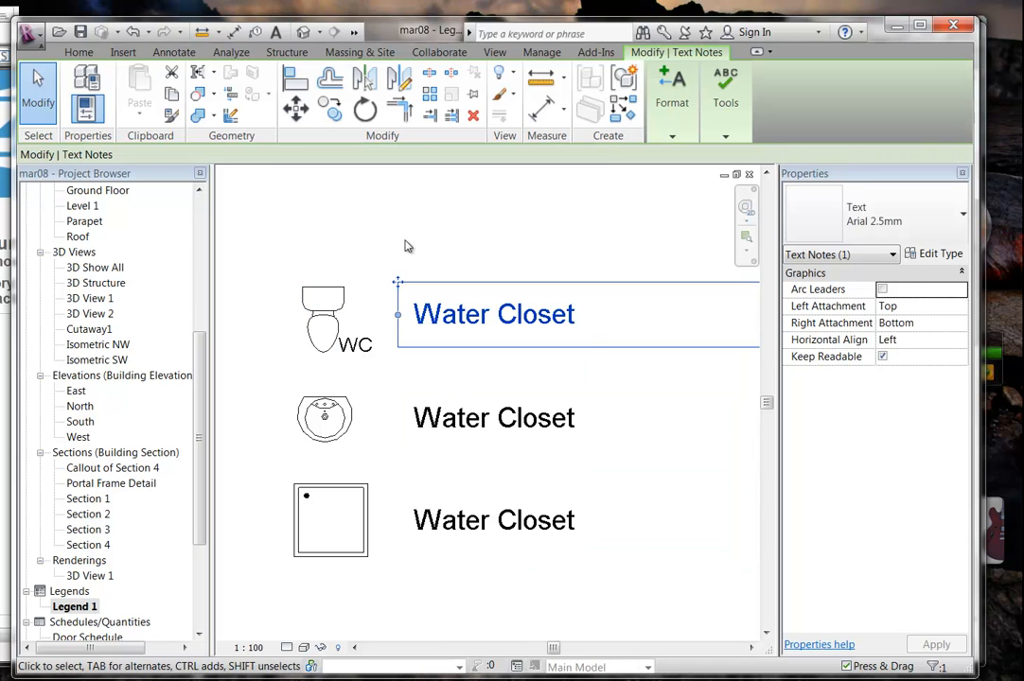
left_click(471, 368)
scroll(494, 327, "up", 3)
Change the middle note's text from Water Closet to 'Basin'.
double_click(475, 391)
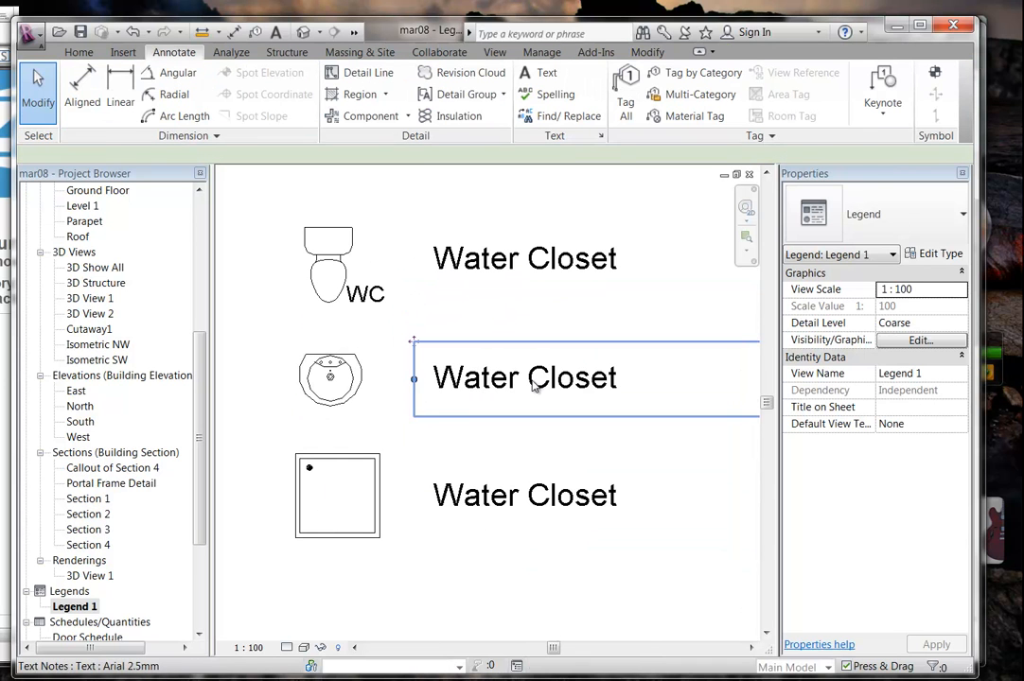
left_click_drag(646, 381, 393, 401)
type("Basin")
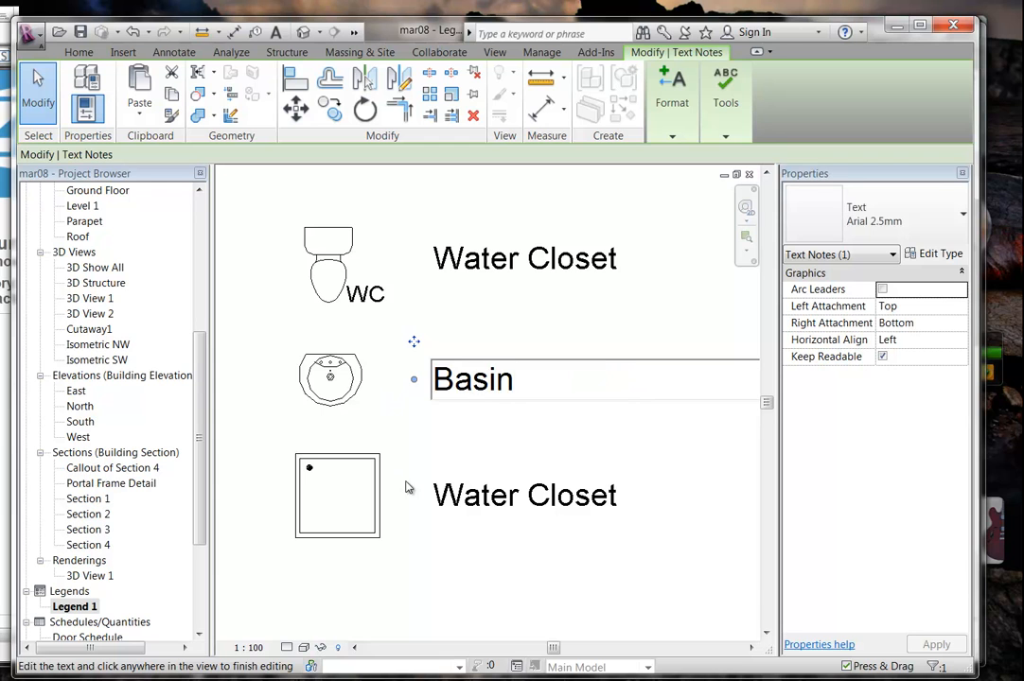
left_click(485, 496)
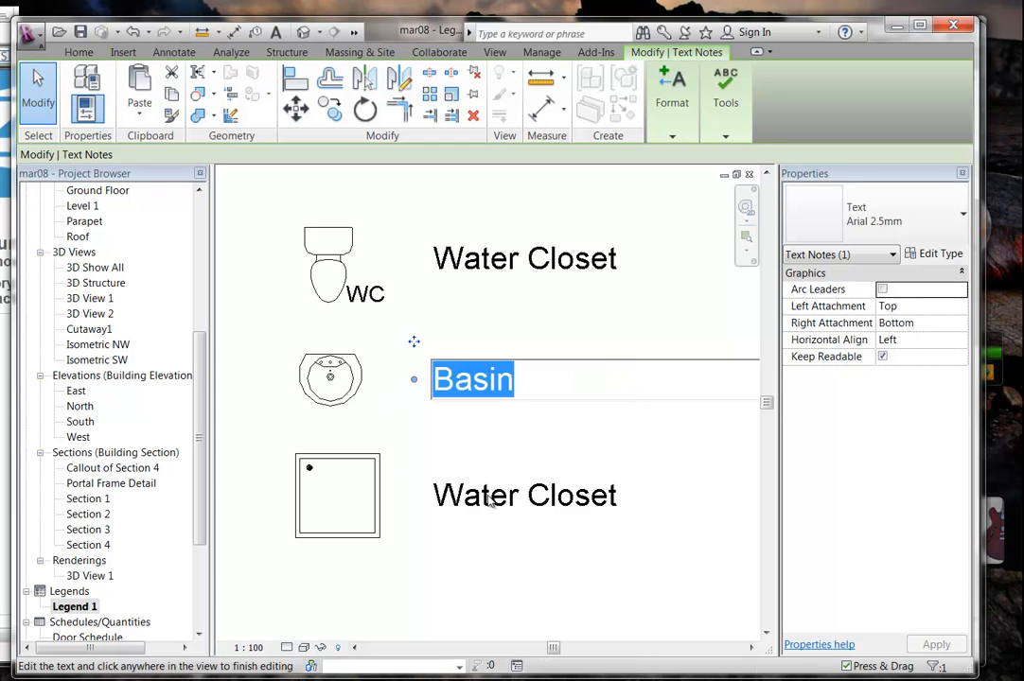
Change the bottom note's text to 'Shower' and recentre on the whole legend.
double_click(493, 497)
left_click_drag(624, 496, 362, 514)
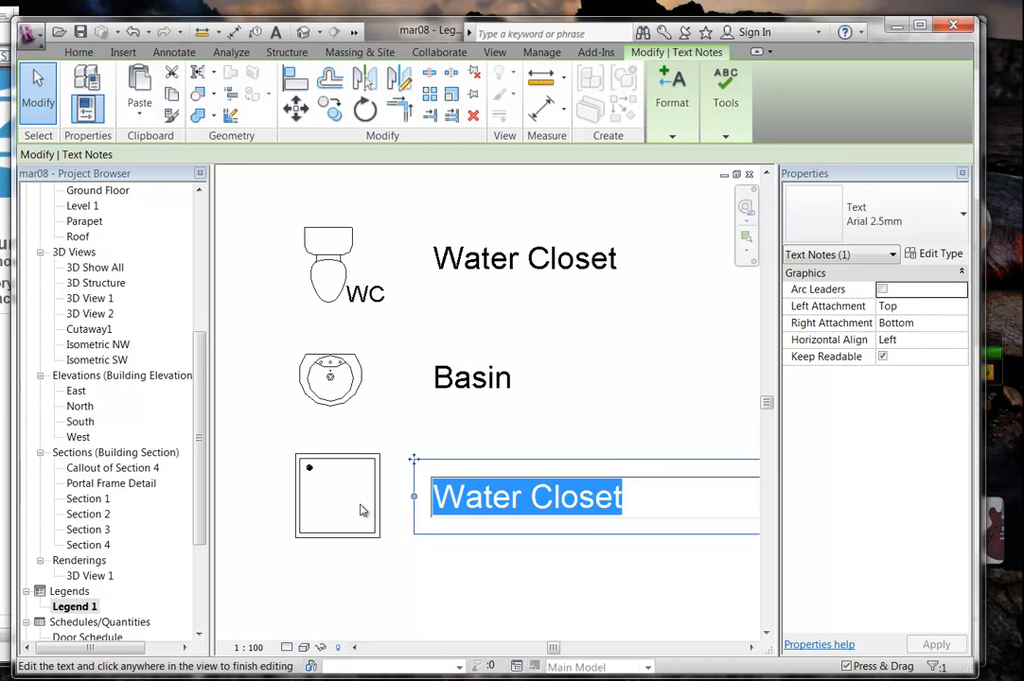
type("Sh")
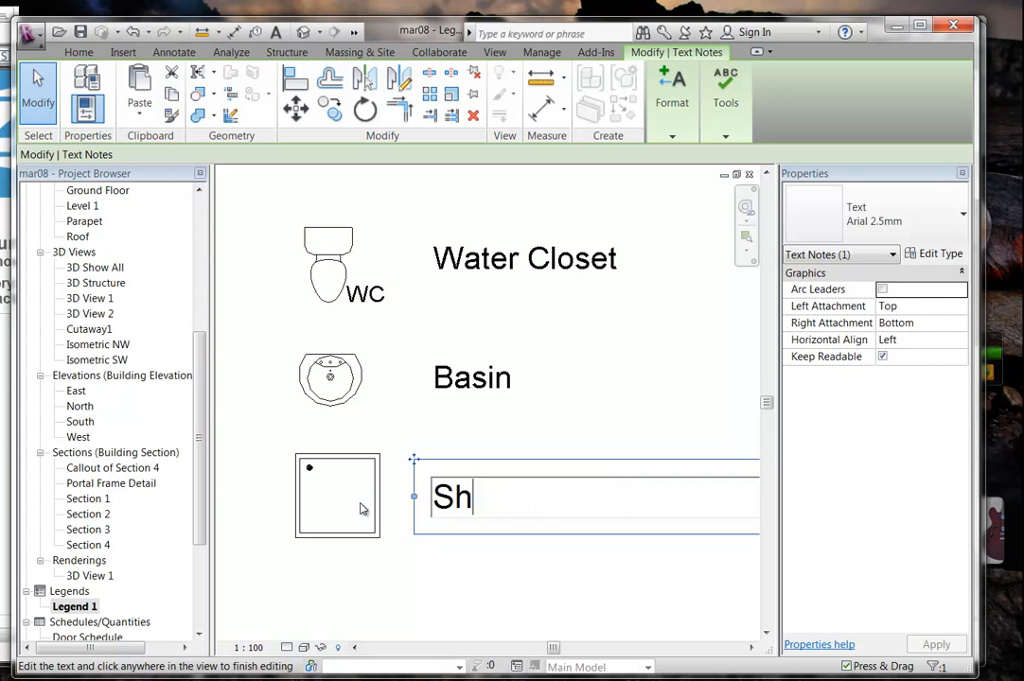
type("ower")
left_click(638, 382)
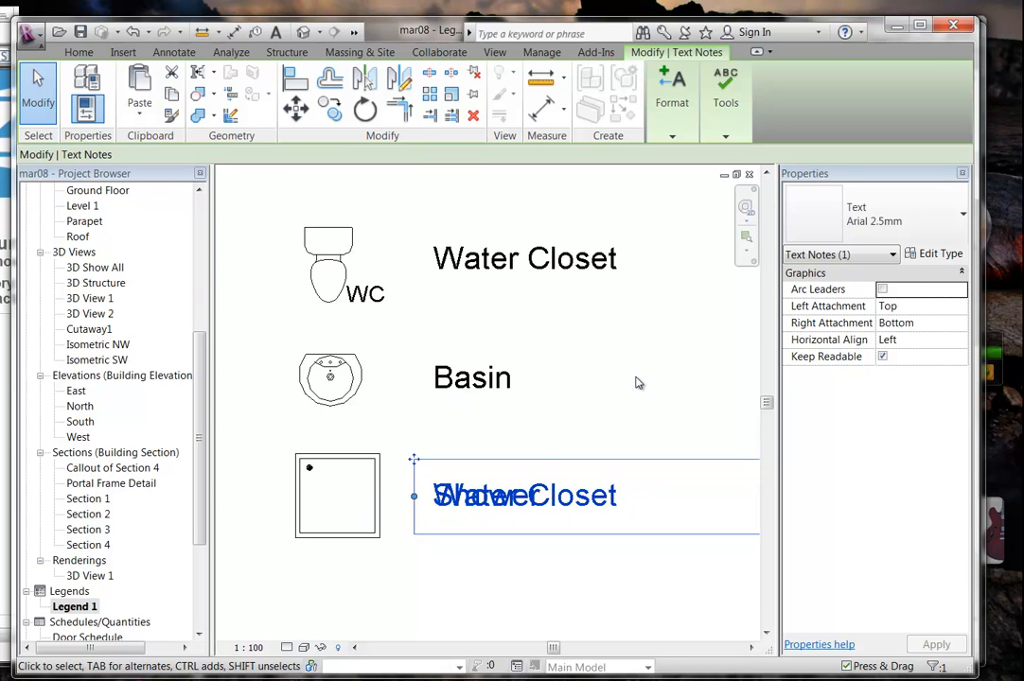
left_click(638, 382)
scroll(639, 383, "down", 2)
middle_click_drag(639, 382, 563, 402)
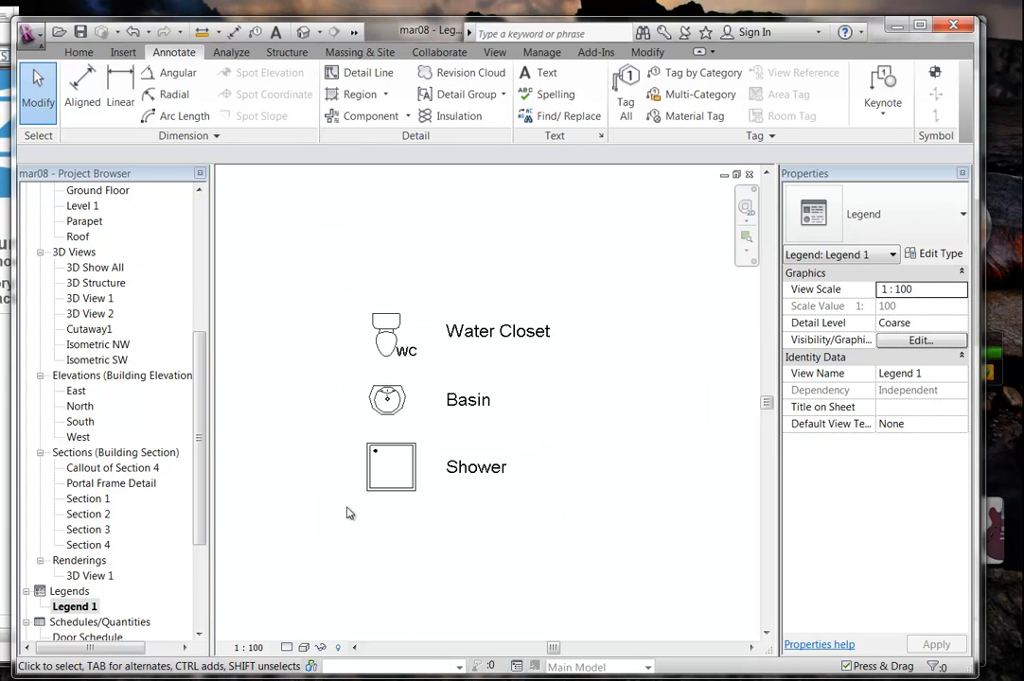
scroll(180, 501, "down", 4)
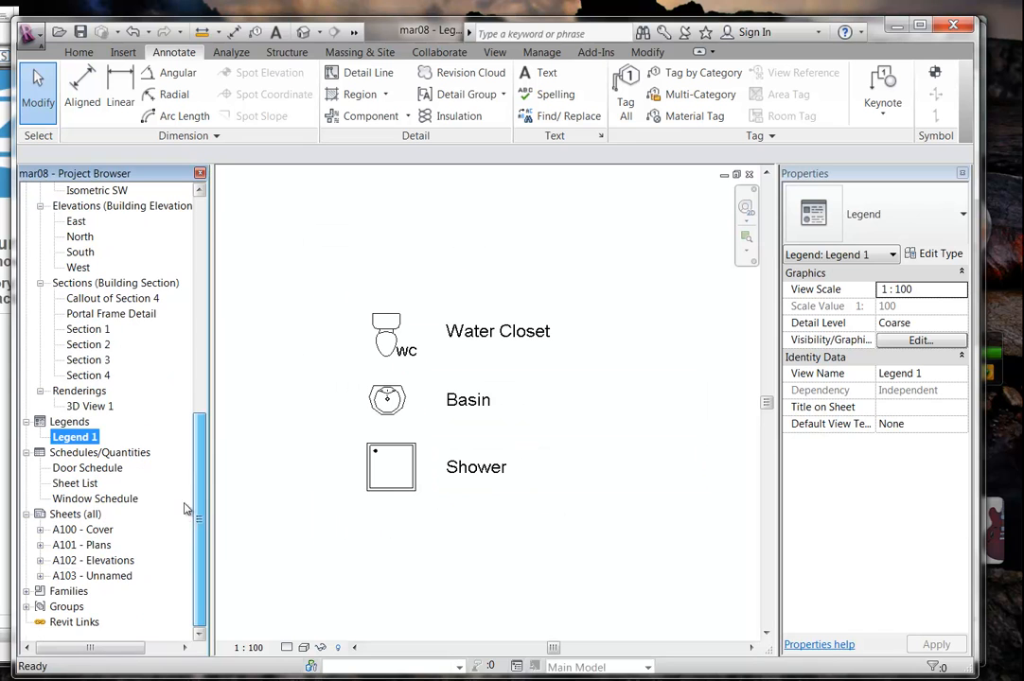
Open sheet A101 - Plans and look over its layout.
double_click(90, 544)
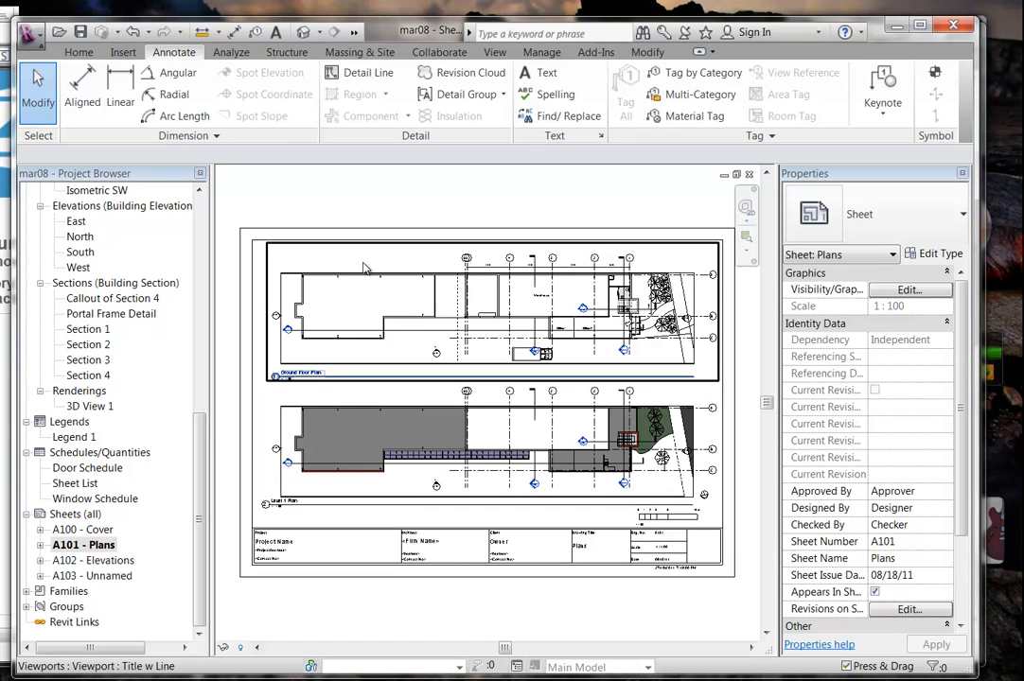
middle_click_drag(336, 291, 361, 309)
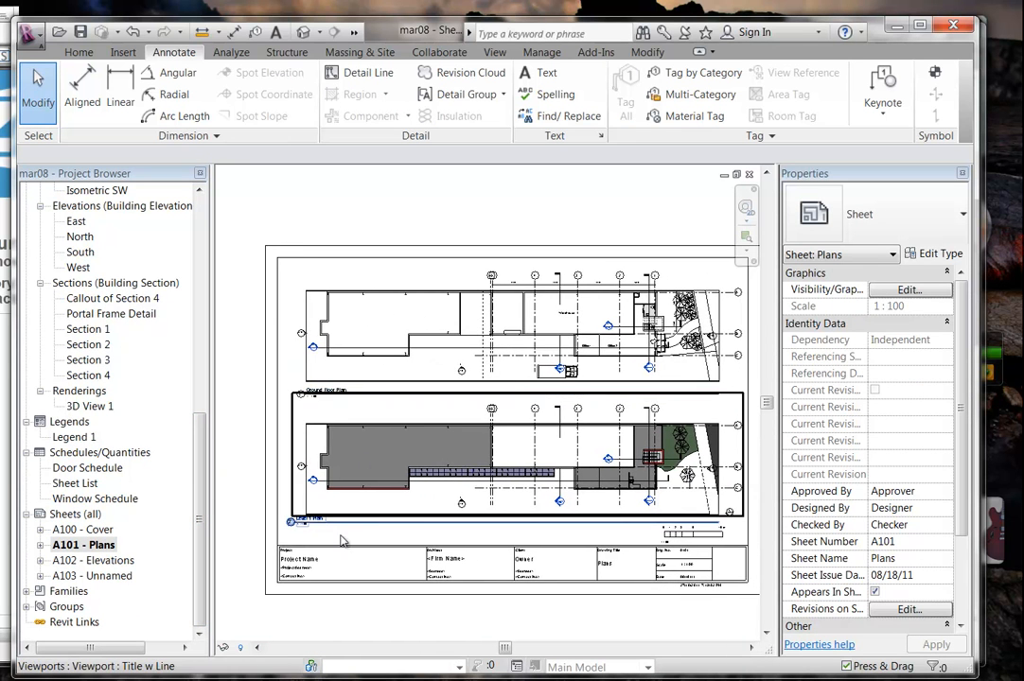
mouse_move(426, 567)
middle_mouse_down()
mouse_move(392, 548)
mouse_move(412, 553)
middle_mouse_up()
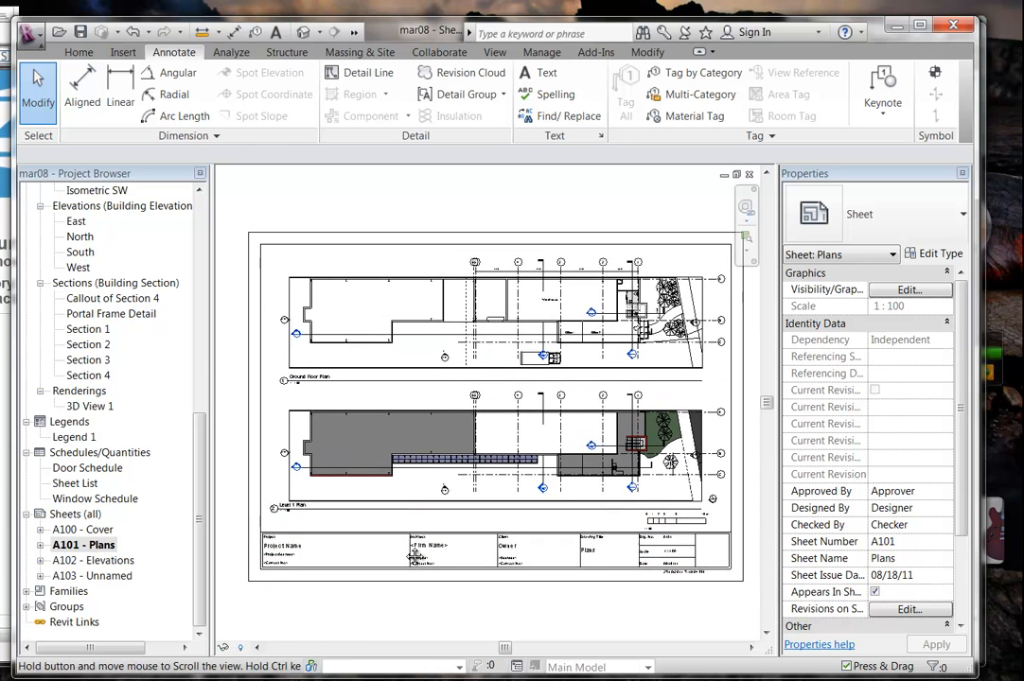
scroll(252, 235, "up", 3)
scroll(284, 256, "down", 2)
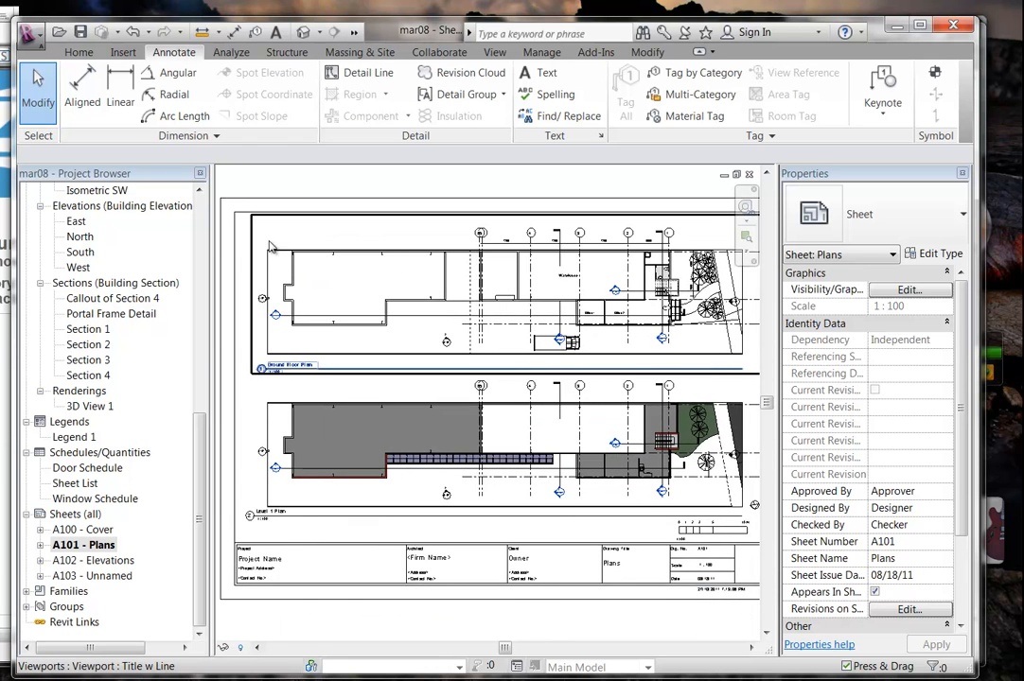
scroll(280, 251, "down", 1)
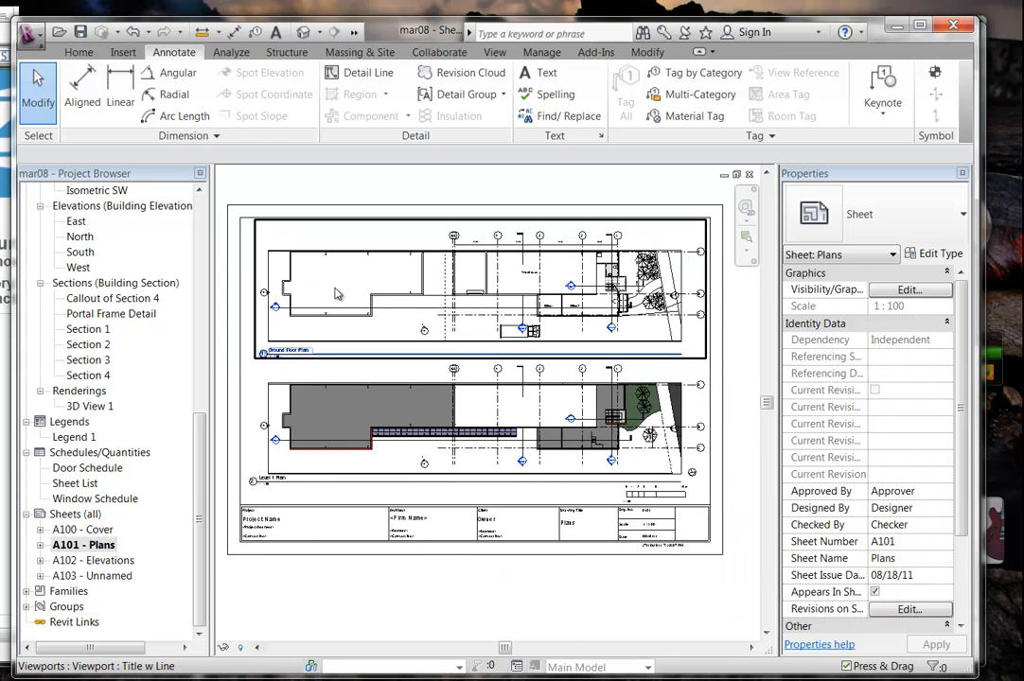
Nudge the Ground Floor and Level 1 plan viewports slightly with the arrow keys.
left_click(336, 294)
left_click(343, 422, "ctrl")
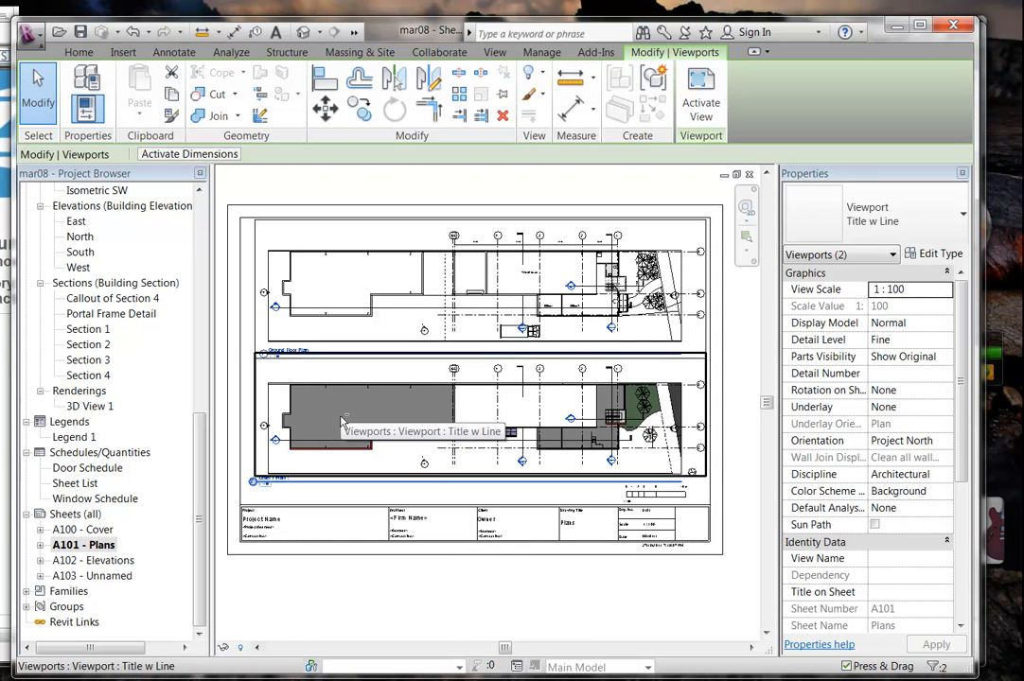
key("Up")
key("Down")
key("Down")
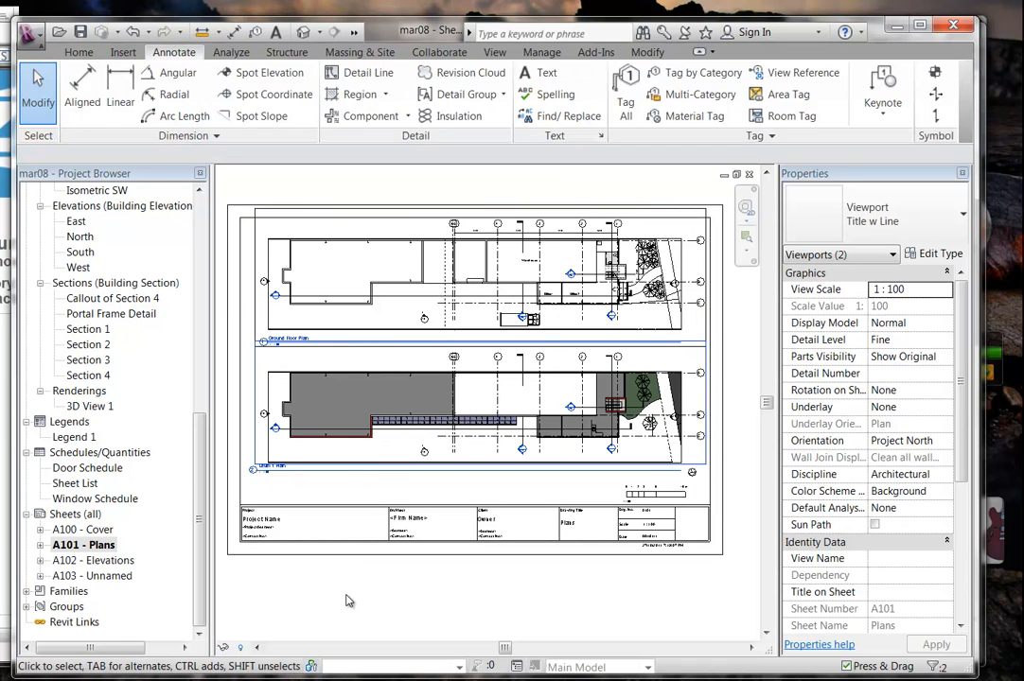
left_click(346, 601)
left_click(366, 405)
key("Up")
key("Up")
left_click(369, 605)
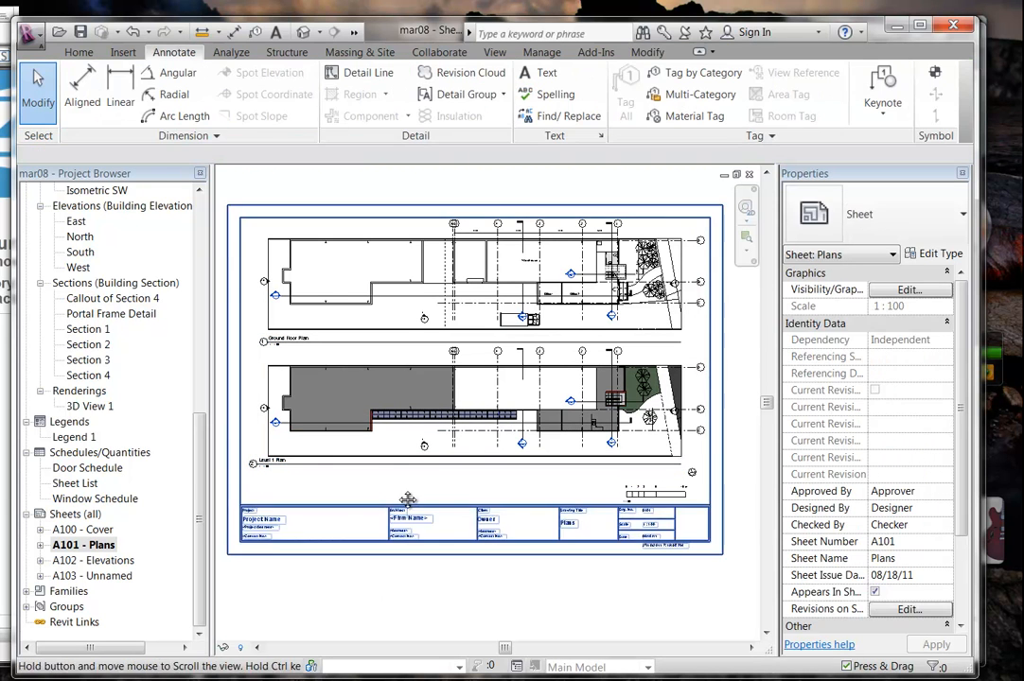
Frame the empty area above the title block and select Legend 1 in the Project Browser.
middle_click_drag(369, 509, 441, 490)
scroll(406, 485, "up", 3)
middle_click_drag(640, 465, 375, 453)
scroll(539, 456, "up", 1)
middle_click_drag(499, 470, 498, 470)
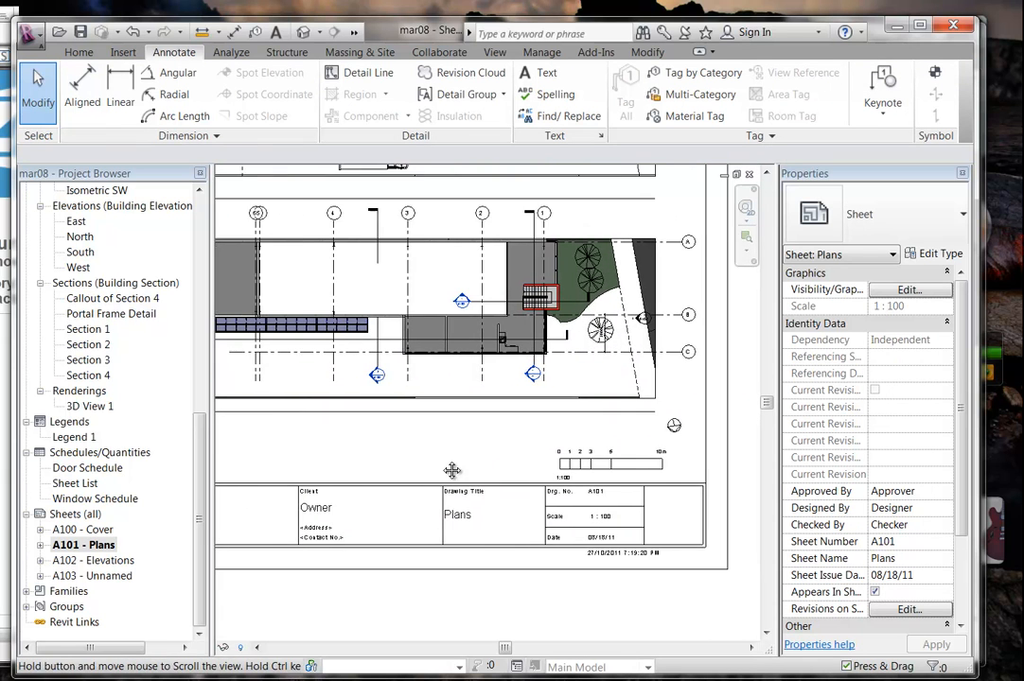
scroll(427, 443, "up", 3)
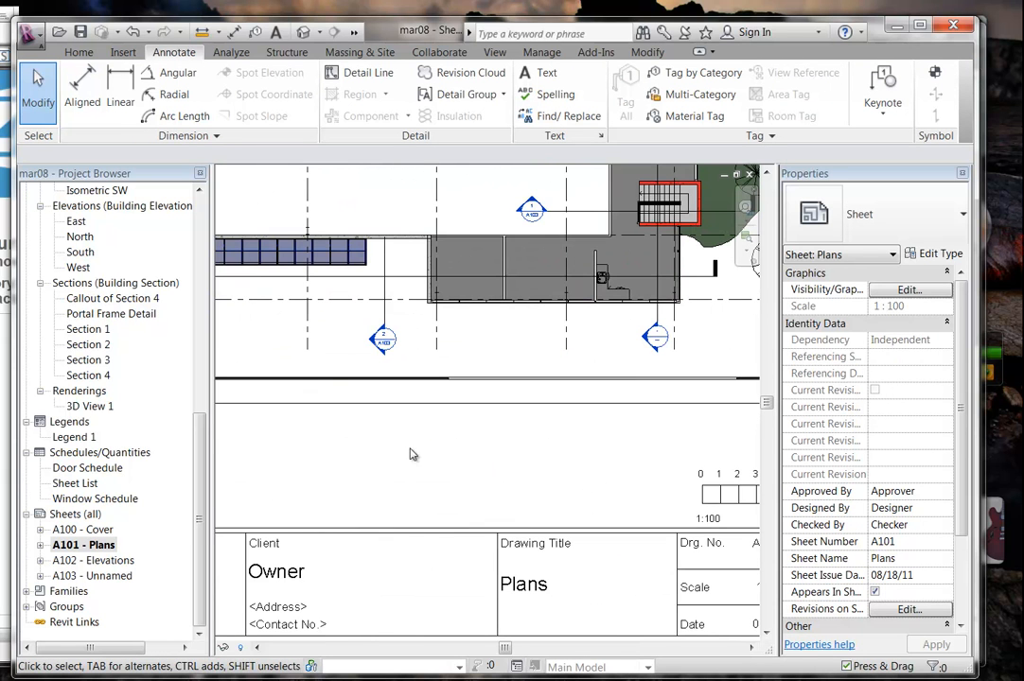
left_click(74, 437)
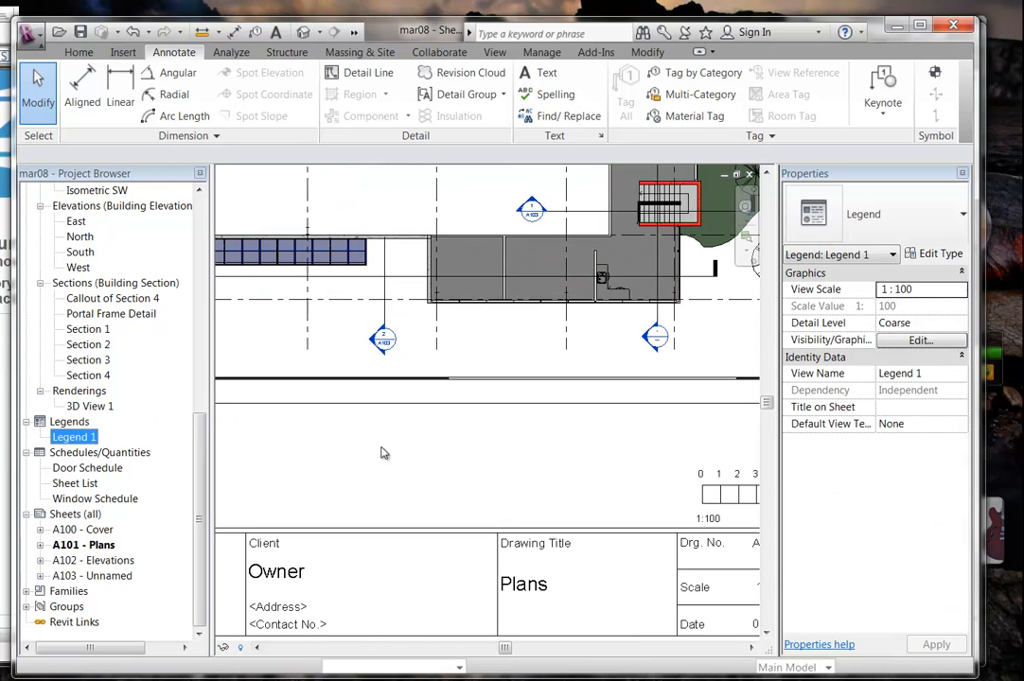
Drop the Legend 1 viewport onto sheet A101 - Plans just above the title block.
left_click_drag(381, 453, 516, 466)
left_click(592, 462)
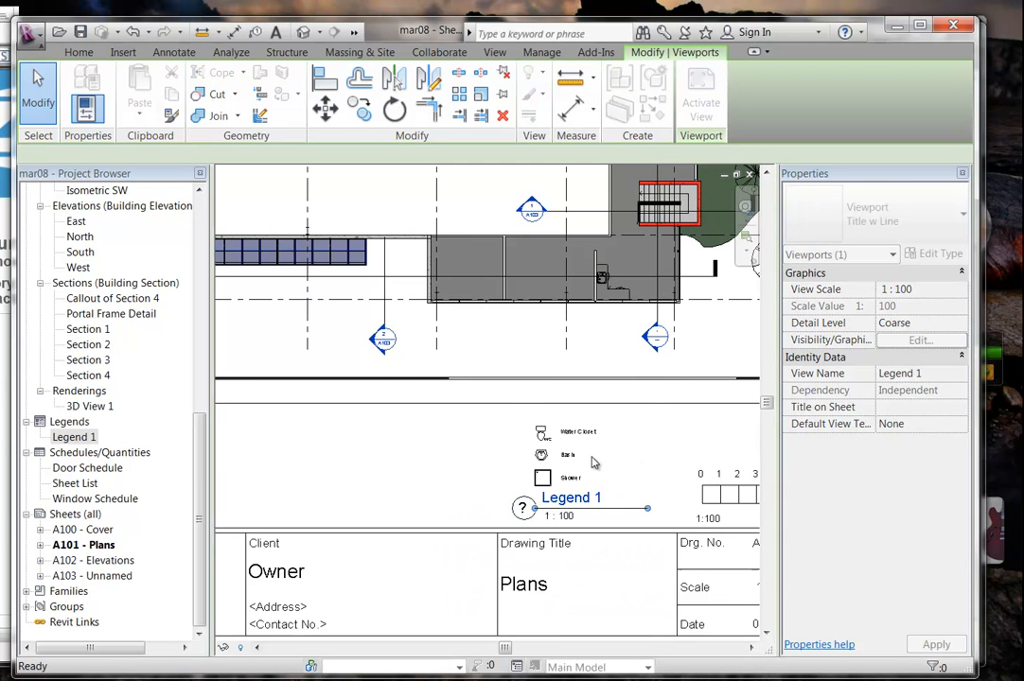
left_click(359, 431)
scroll(358, 434, "up", 1)
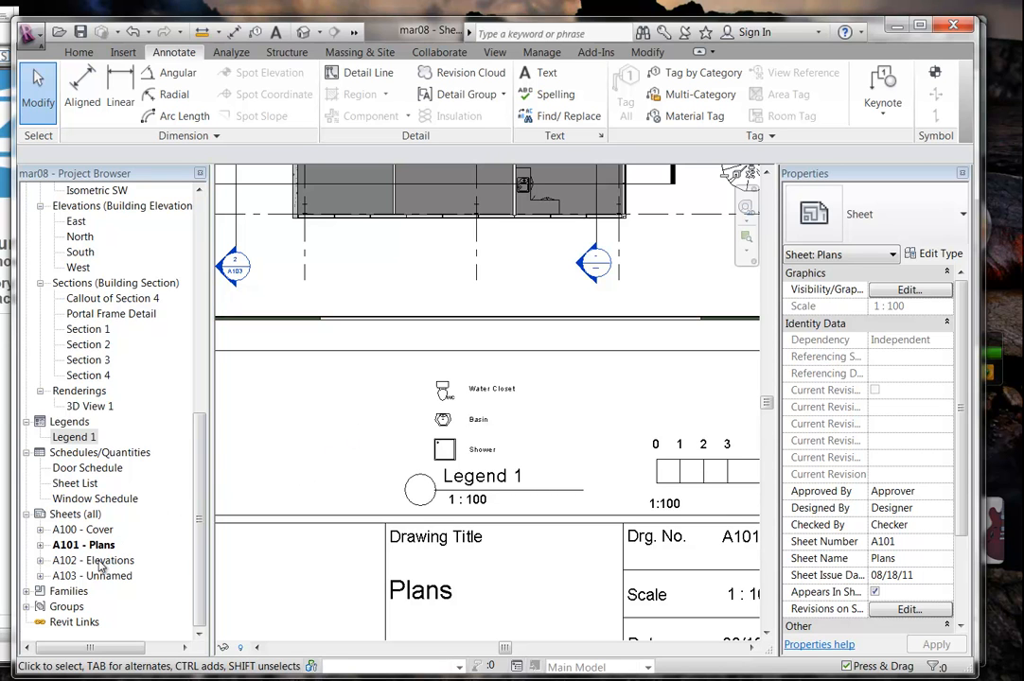
Open the A100 - Cover sheet from the Sheets list in the Project Browser.
double_click(97, 530)
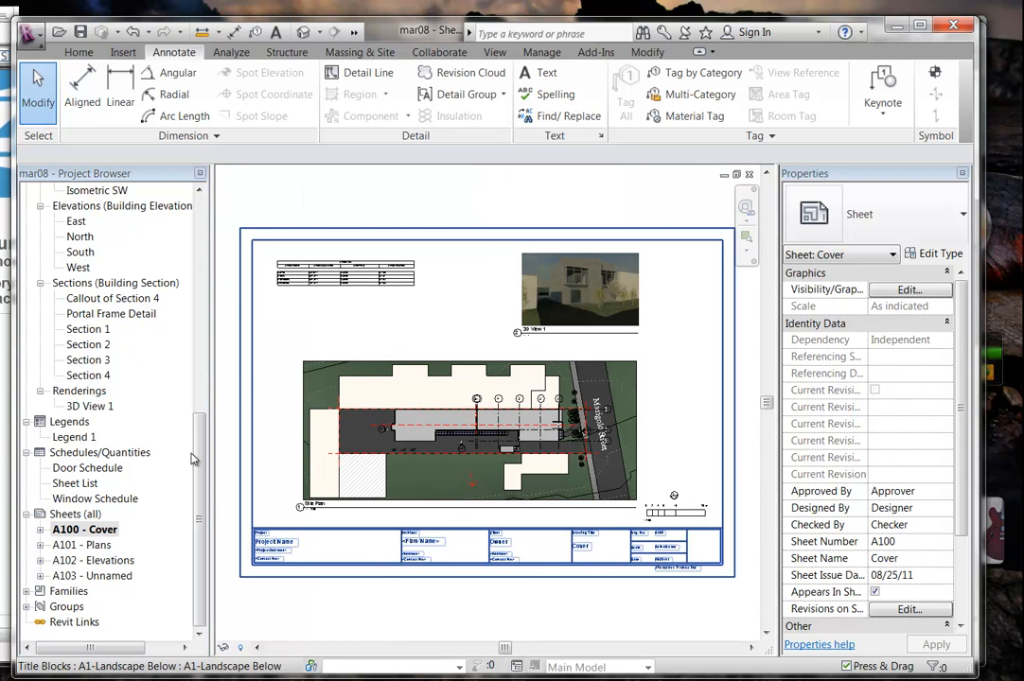
Drop Legend 1 onto the Cover sheet and move its viewport to the lower-right corner.
left_click(85, 530)
left_click_drag(76, 437, 502, 292)
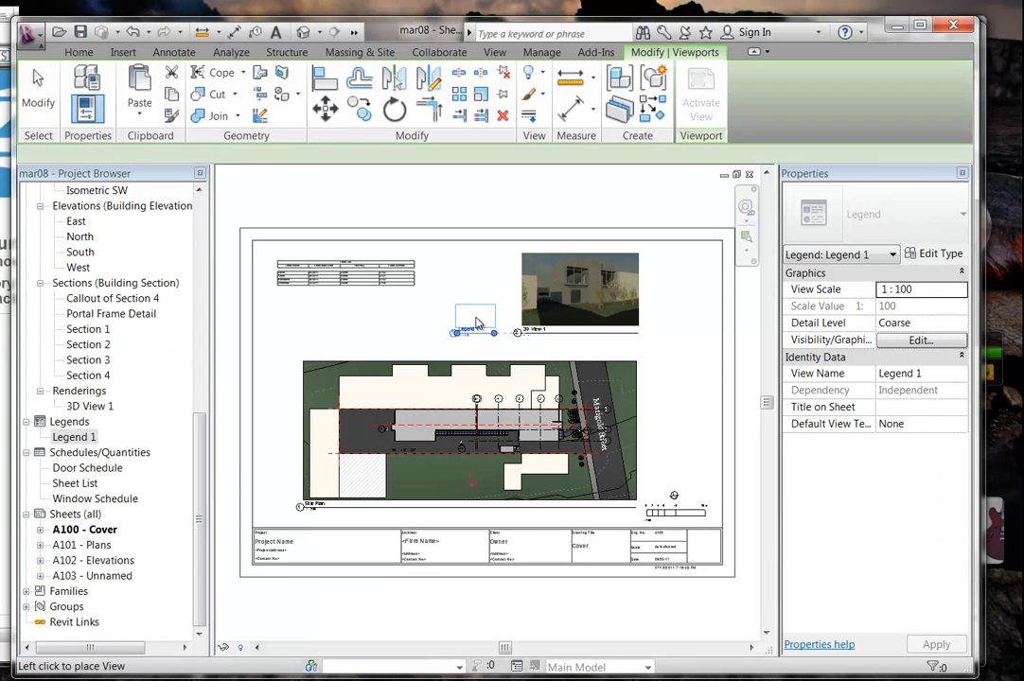
left_click(476, 324)
left_click(473, 258)
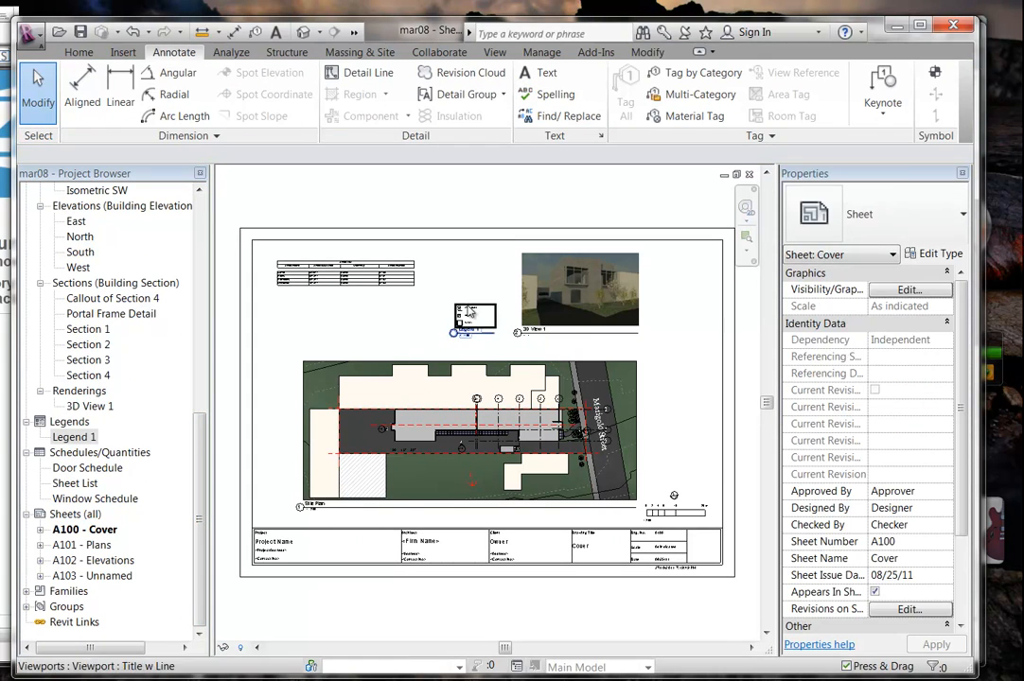
left_click(470, 319)
left_click_drag(470, 318, 672, 470)
left_click(676, 421)
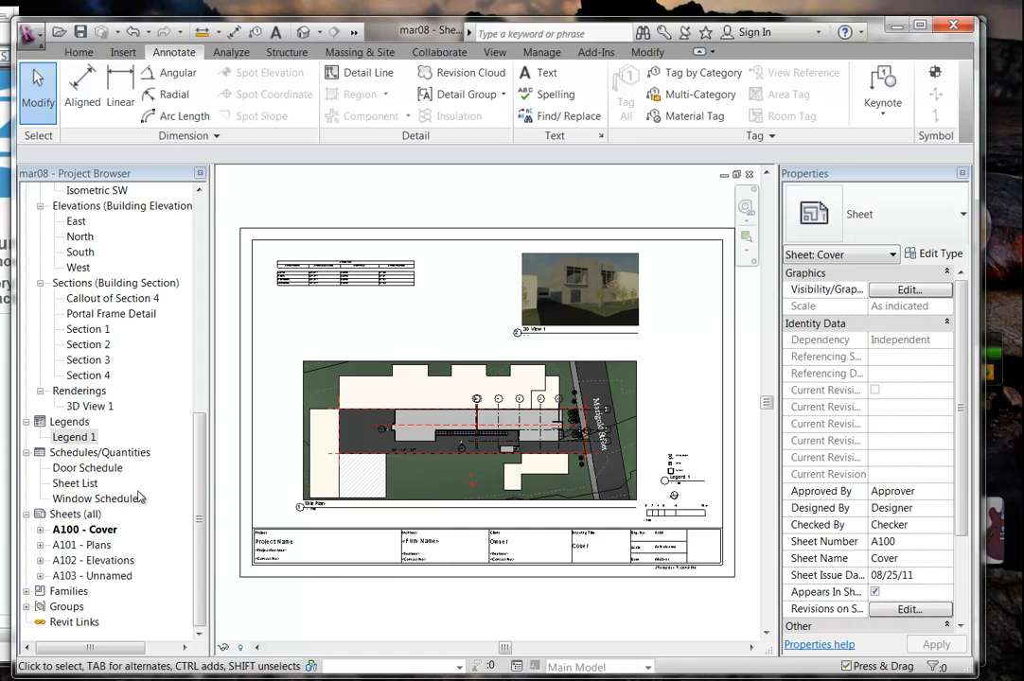
mouse_move(199, 475)
left_mouse_down()
mouse_move(198, 399)
mouse_move(200, 464)
left_mouse_up()
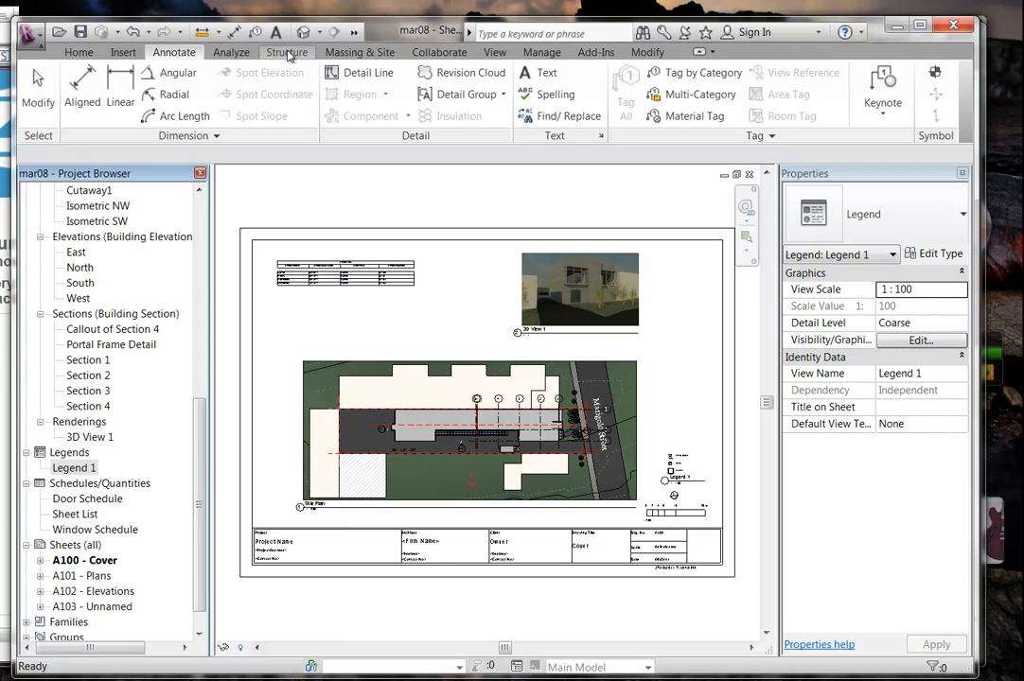
Open Manage > Additional Settings > Line Styles and inspect the 1.4 pen colour without changing it.
left_click(541, 53)
left_click(470, 104)
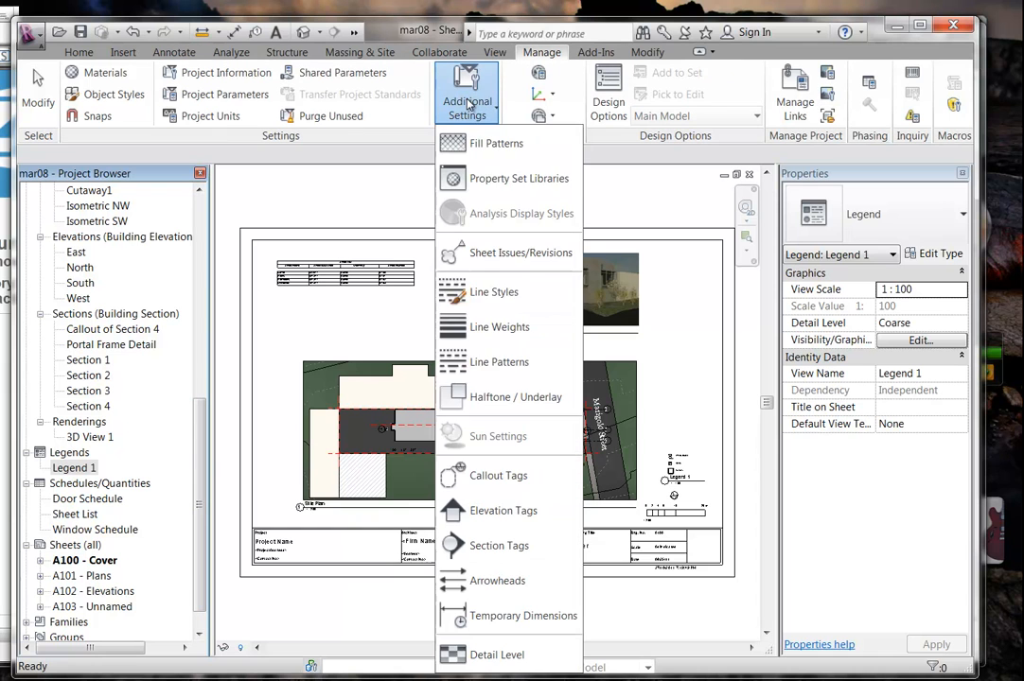
left_click(485, 293)
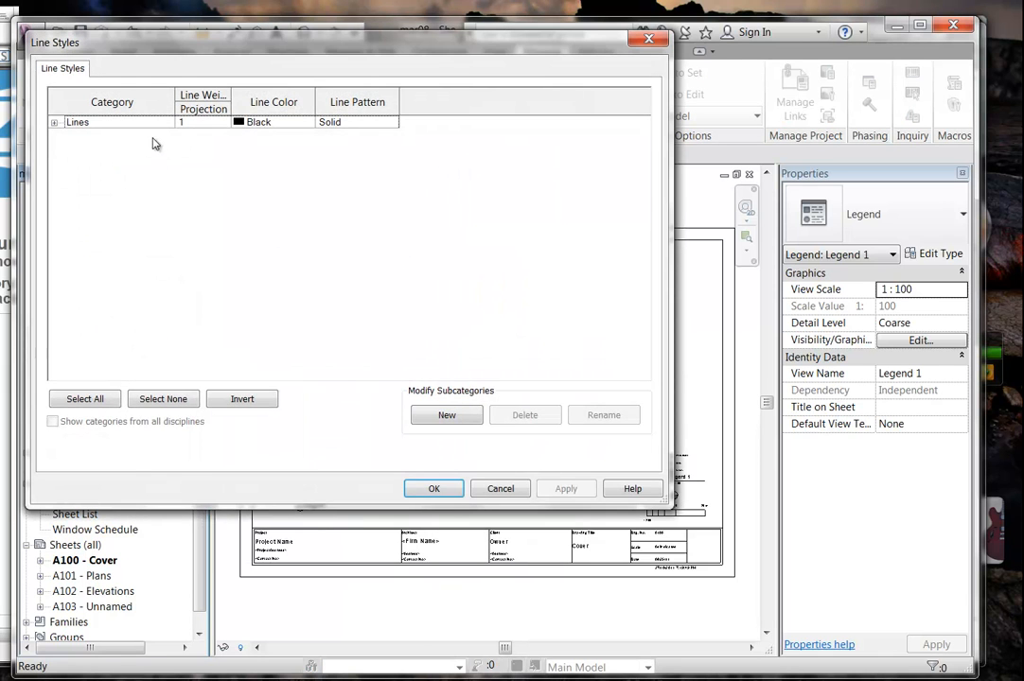
left_click(53, 122)
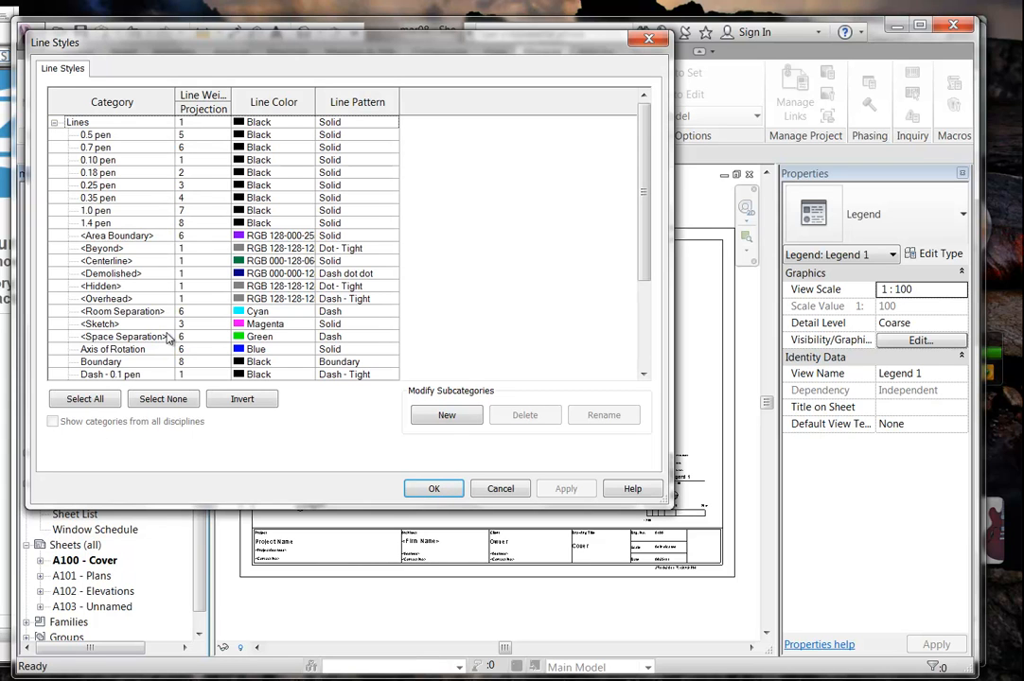
left_click(119, 223)
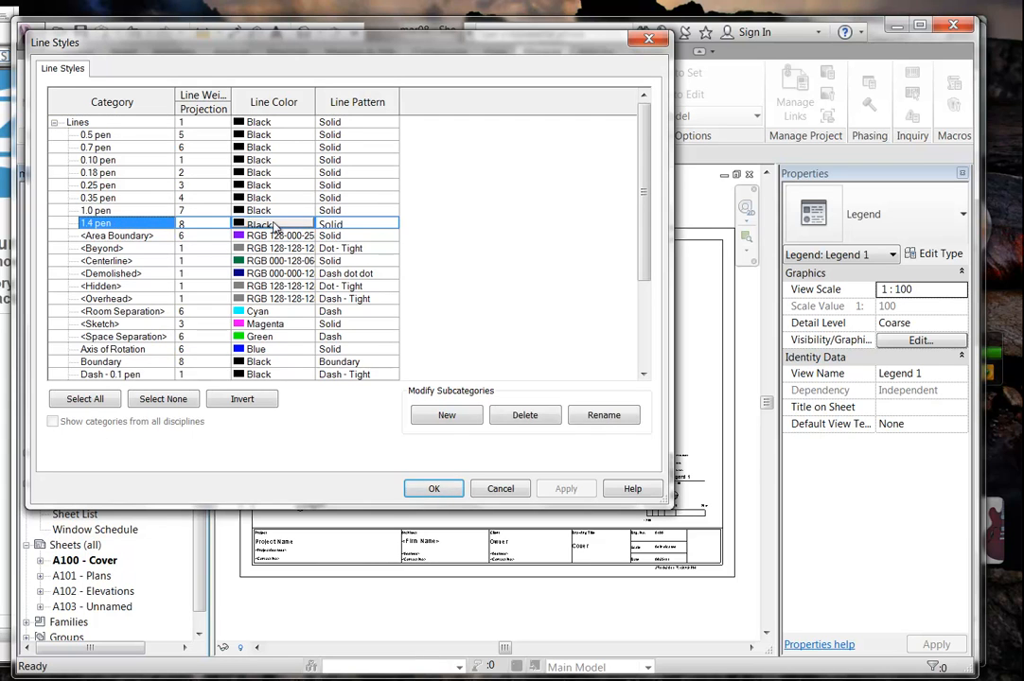
left_click(271, 225)
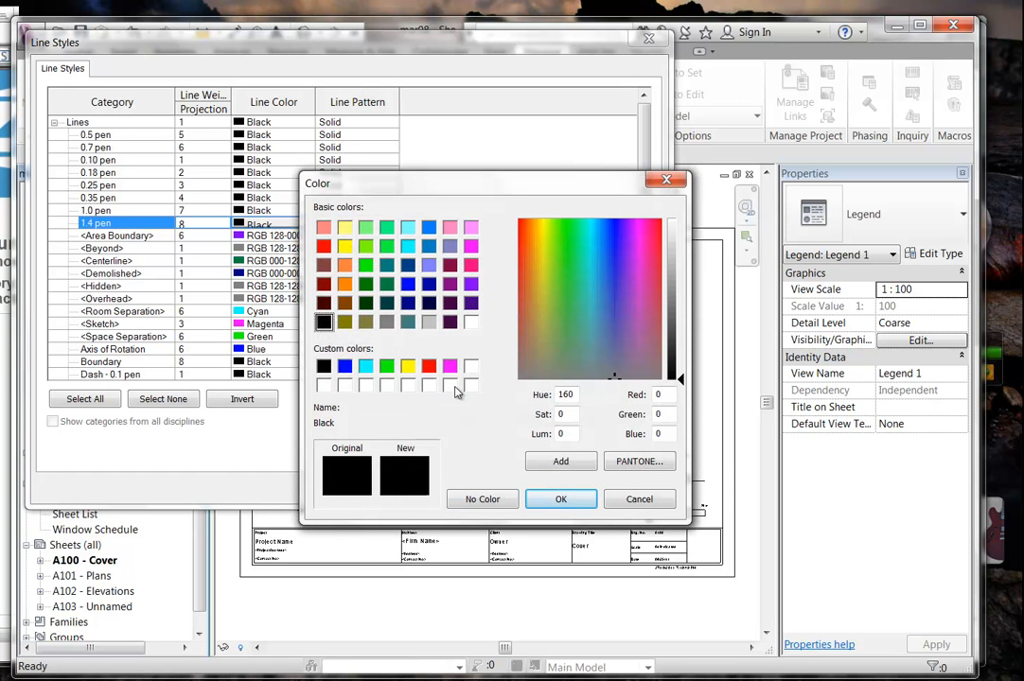
left_click(638, 499)
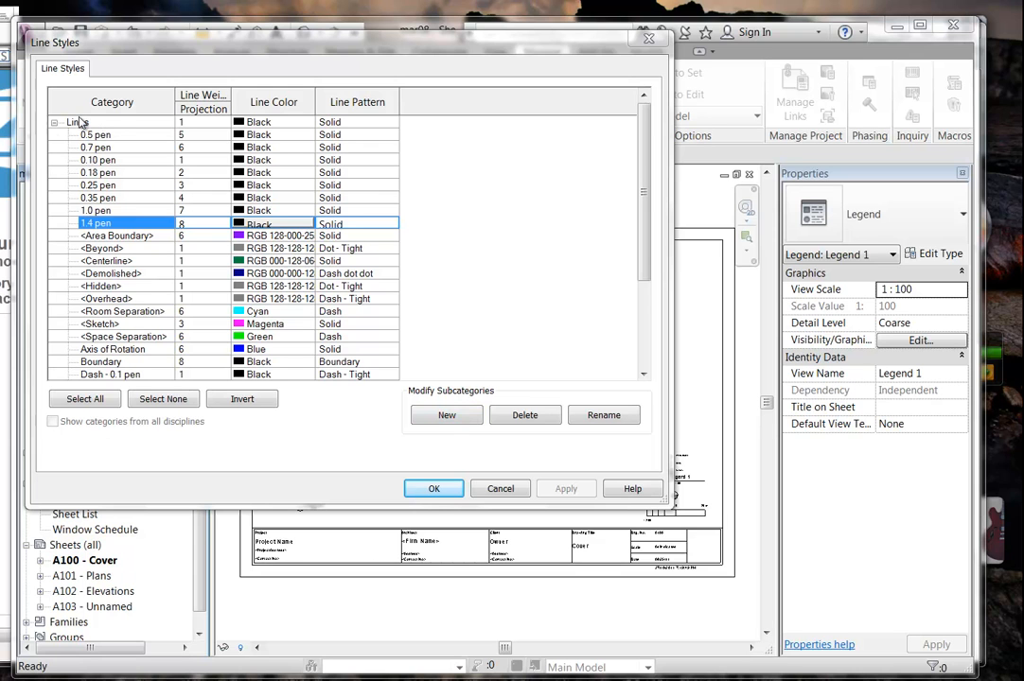
Create a new line style named Red Line under the Lines category.
left_click(442, 415)
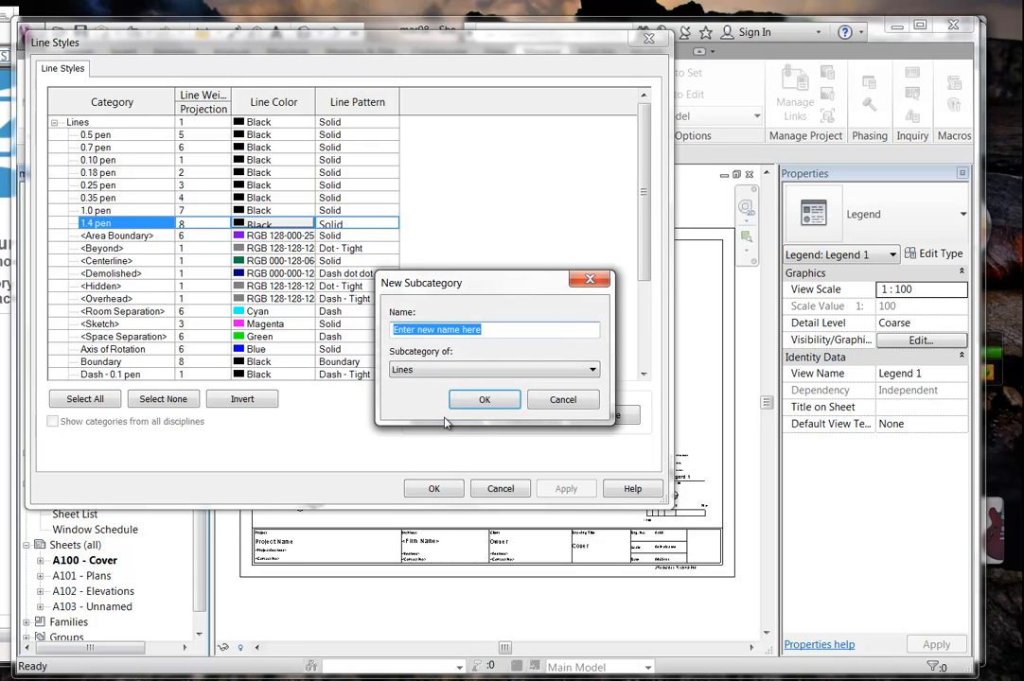
left_click(492, 369)
left_click(492, 381)
key("shift+Tab")
left_click_drag(435, 287, 385, 204)
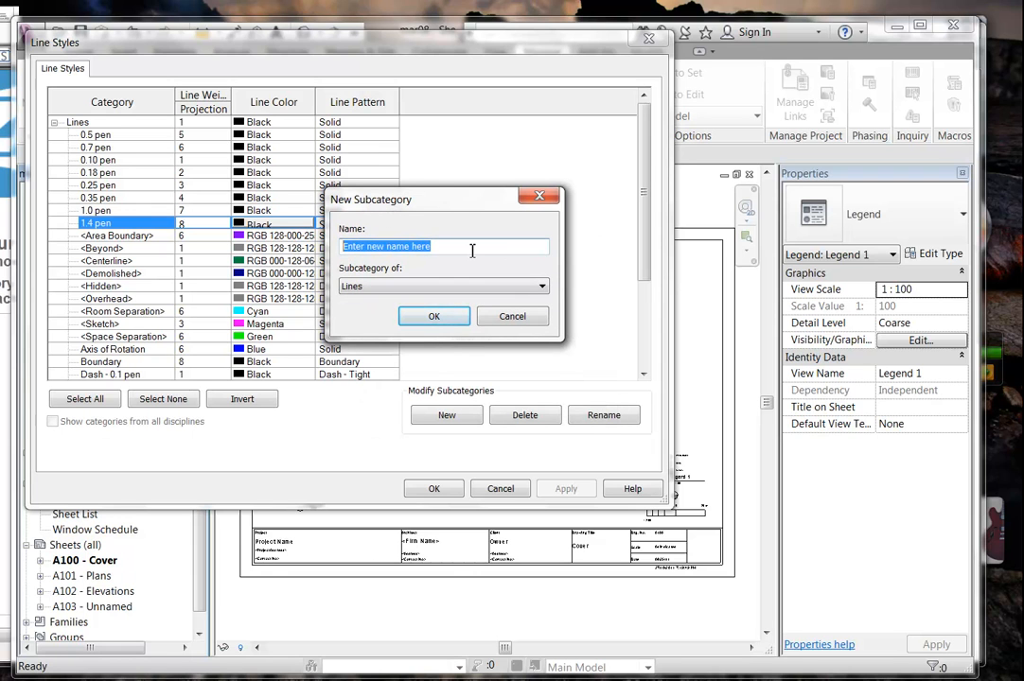
type("Rwe")
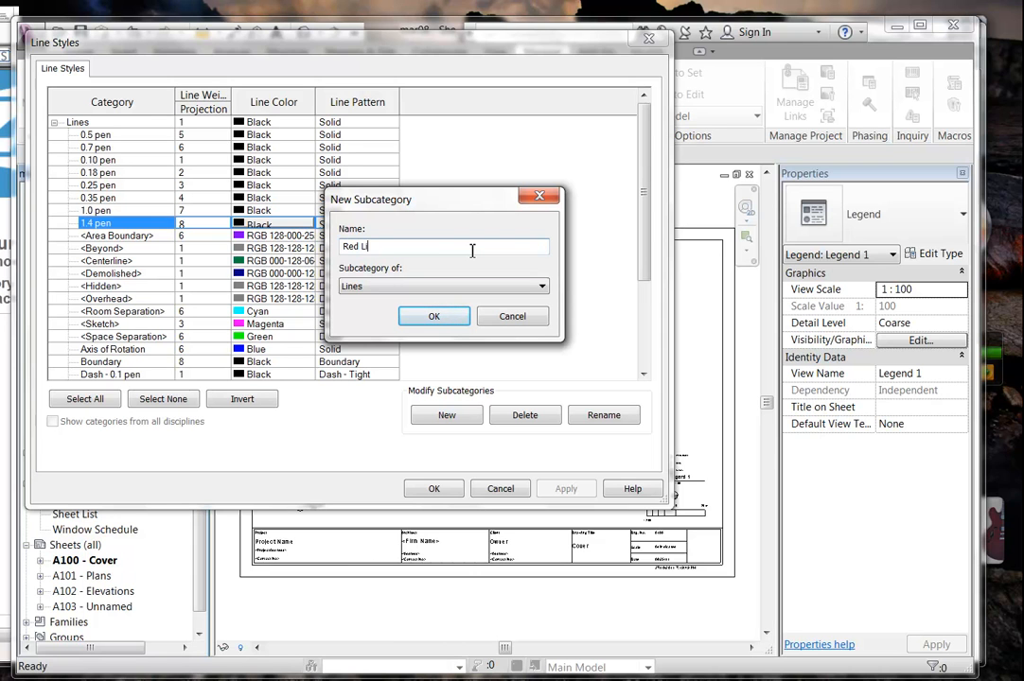
left_click(437, 322)
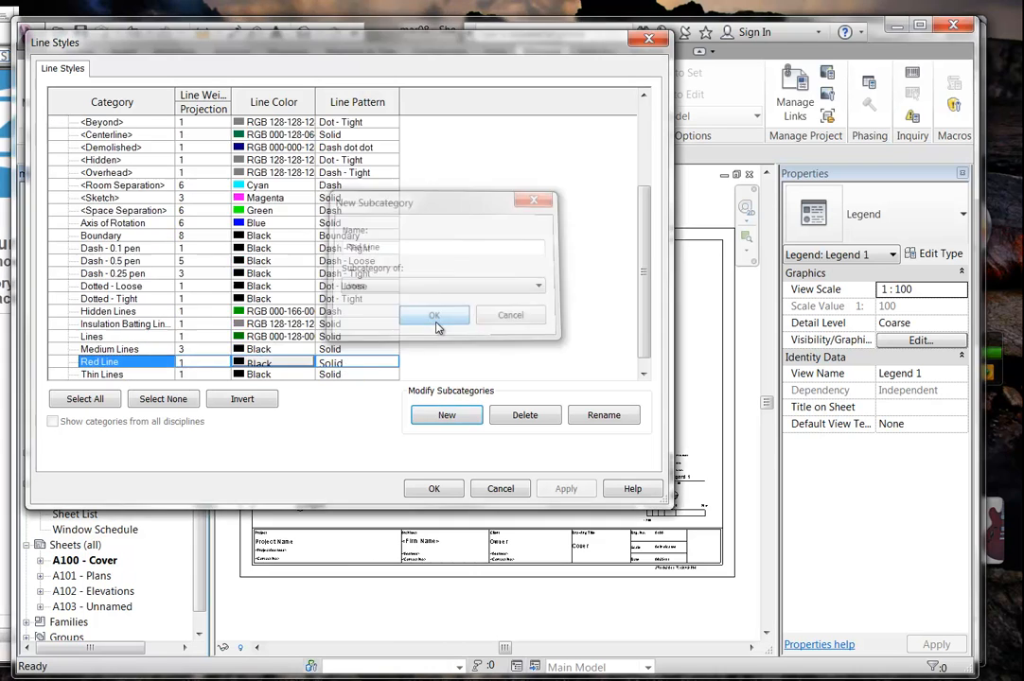
Set the Red Line style's colour to red and save the line style changes.
left_click(273, 362)
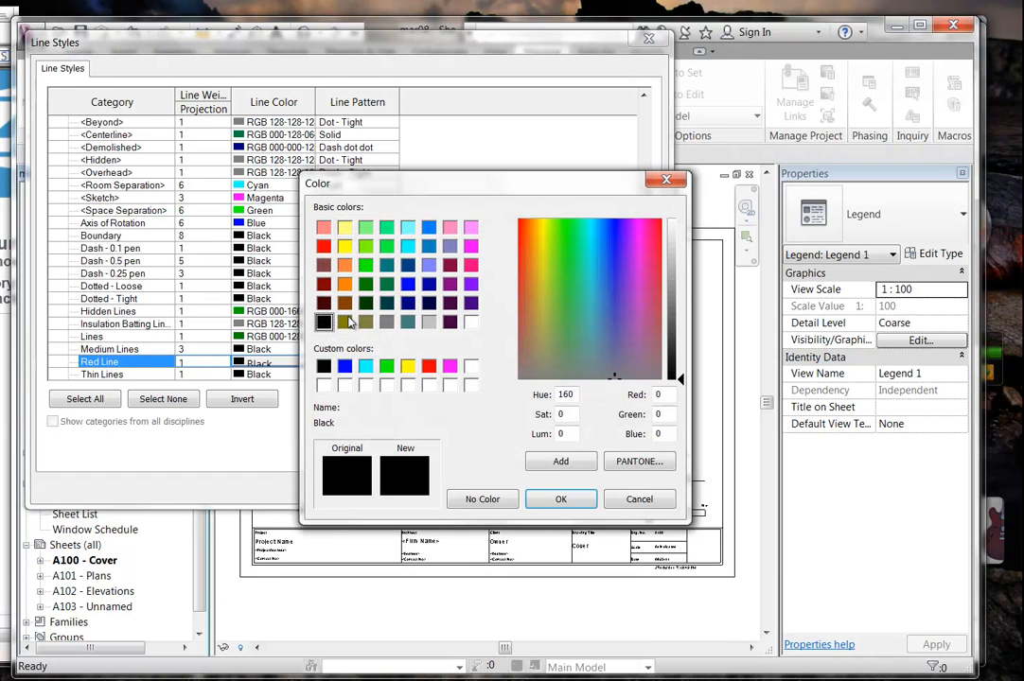
left_click(324, 247)
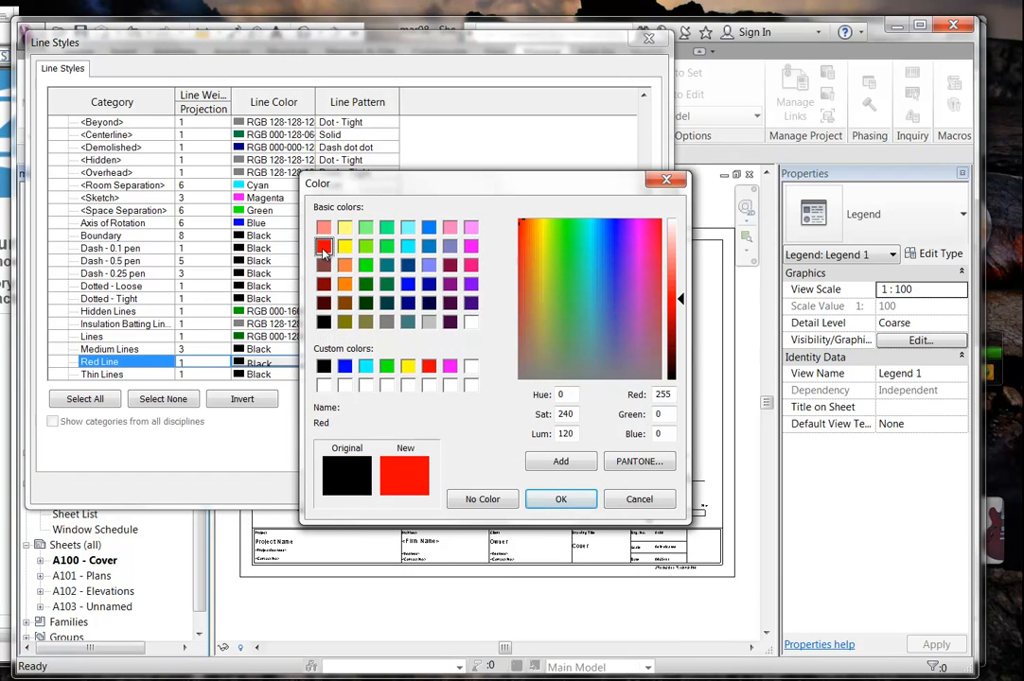
left_click(559, 500)
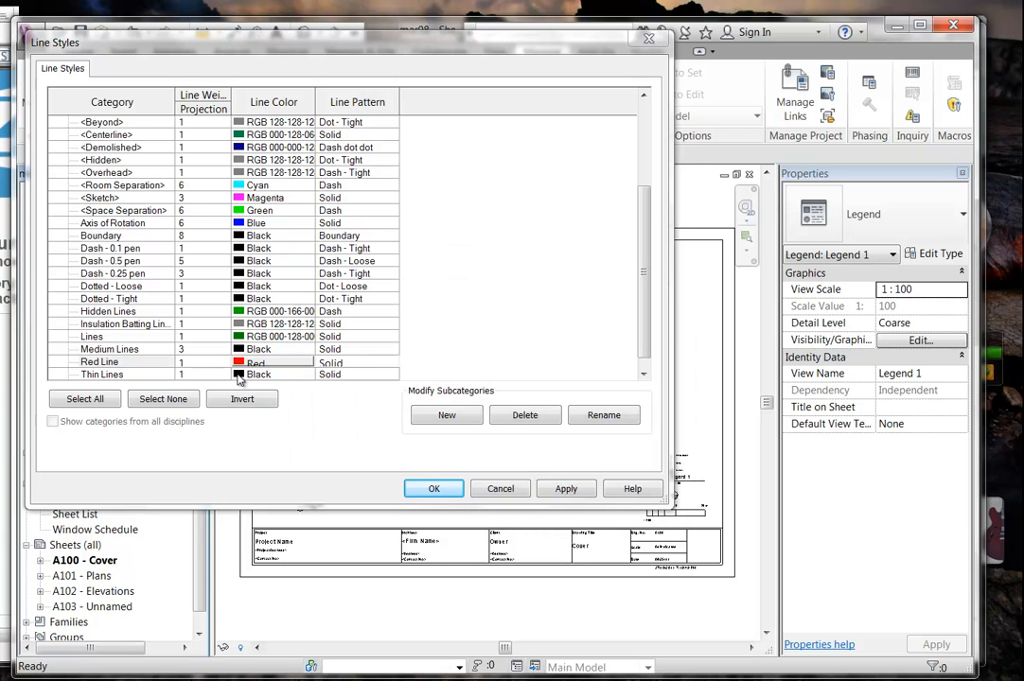
left_click(434, 489)
Scroll the Project Browser to 3D Views, open 3D View 2 and frame the kitchen.
left_click(333, 209)
middle_click_drag(407, 352, 407, 356)
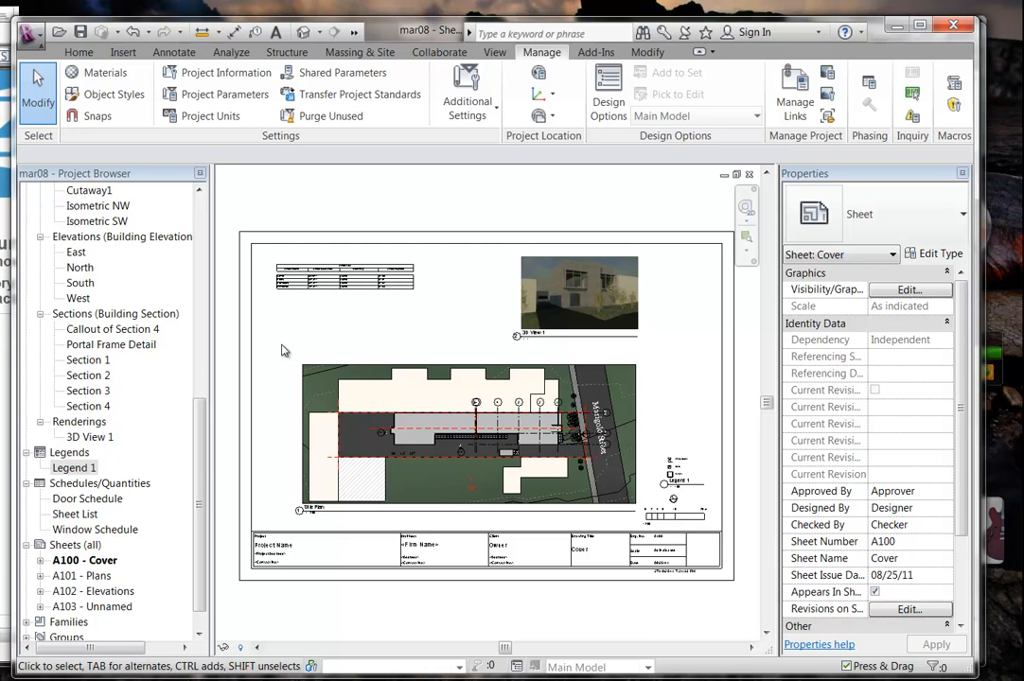
left_click_drag(200, 448, 208, 273)
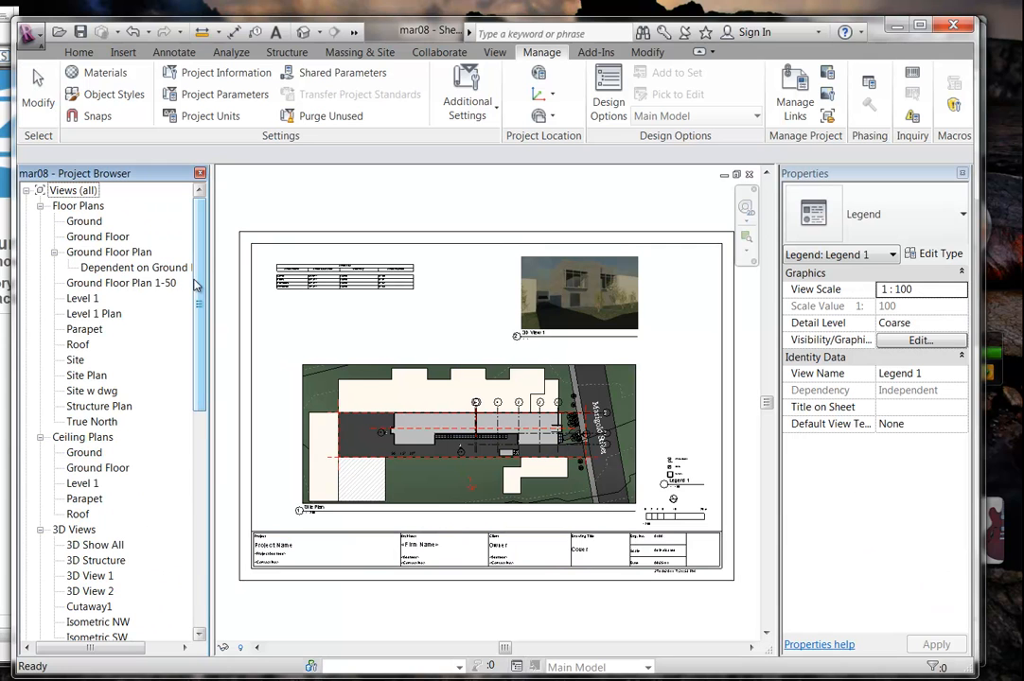
scroll(158, 312, "down", 3)
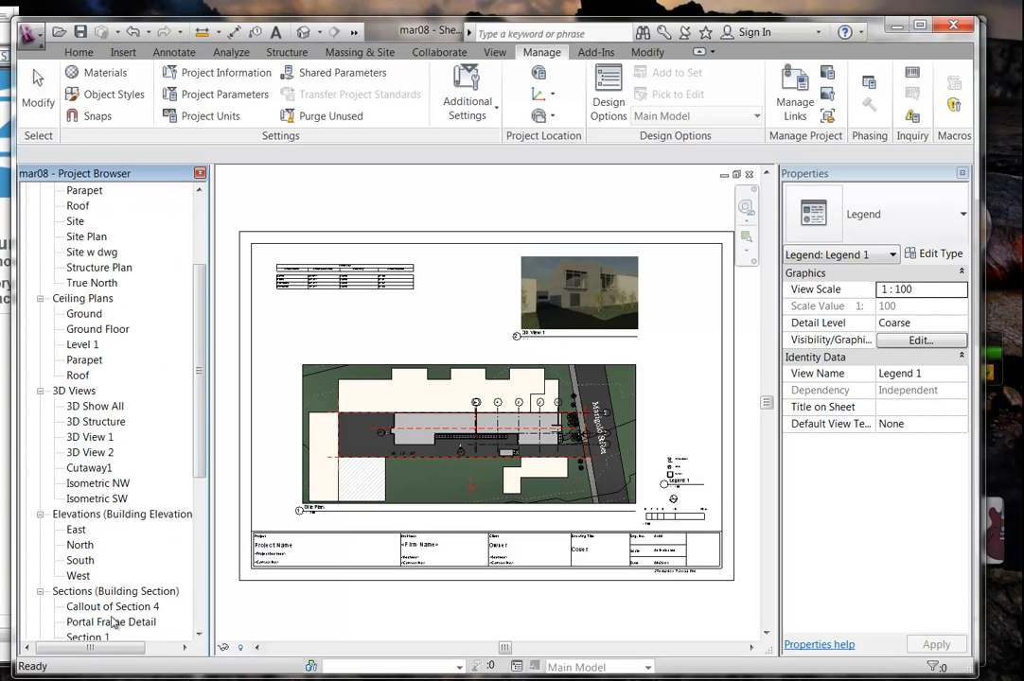
mouse_move(197, 451)
left_mouse_down()
mouse_move(197, 504)
mouse_move(195, 389)
mouse_move(192, 434)
left_mouse_up()
double_click(90, 482)
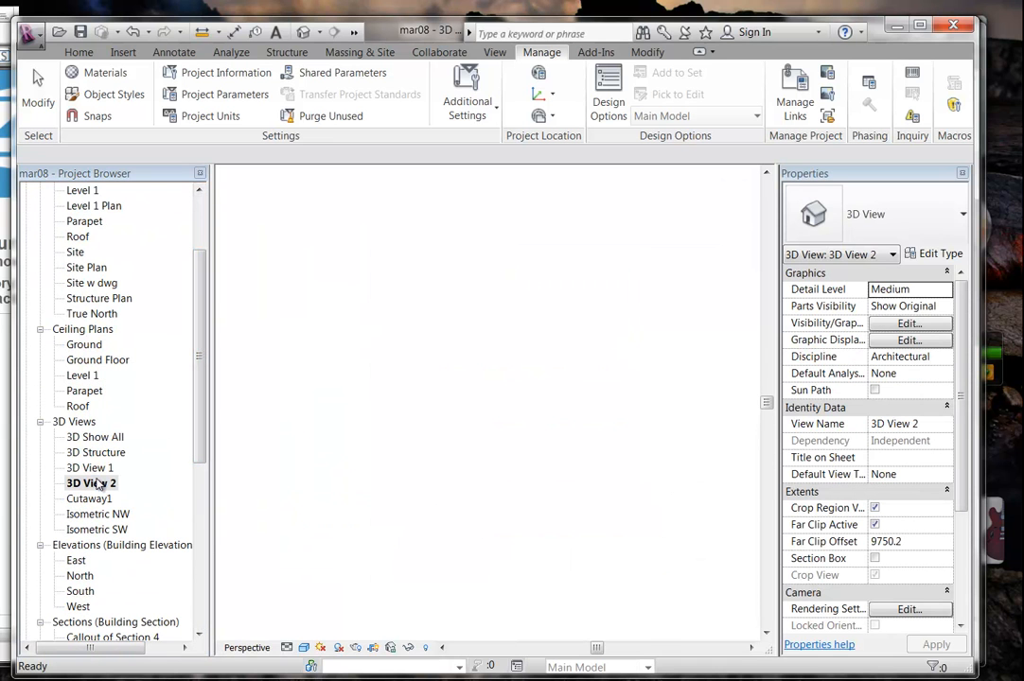
scroll(397, 382, "down", 4)
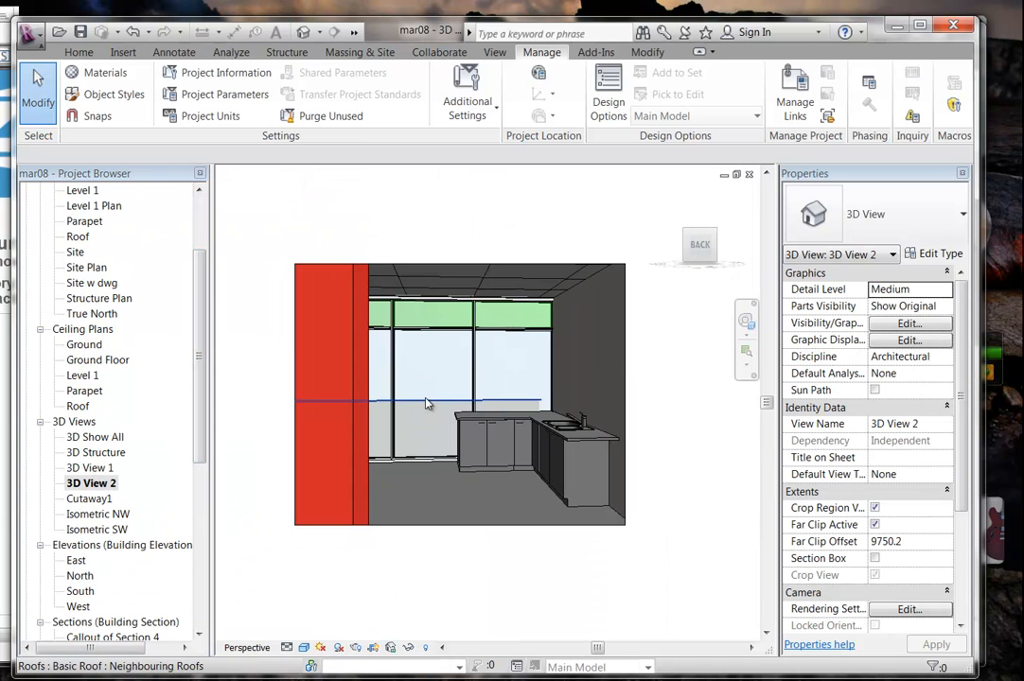
middle_click_drag(426, 412, 411, 420)
scroll(418, 413, "up", 2)
scroll(400, 412, "down", 2)
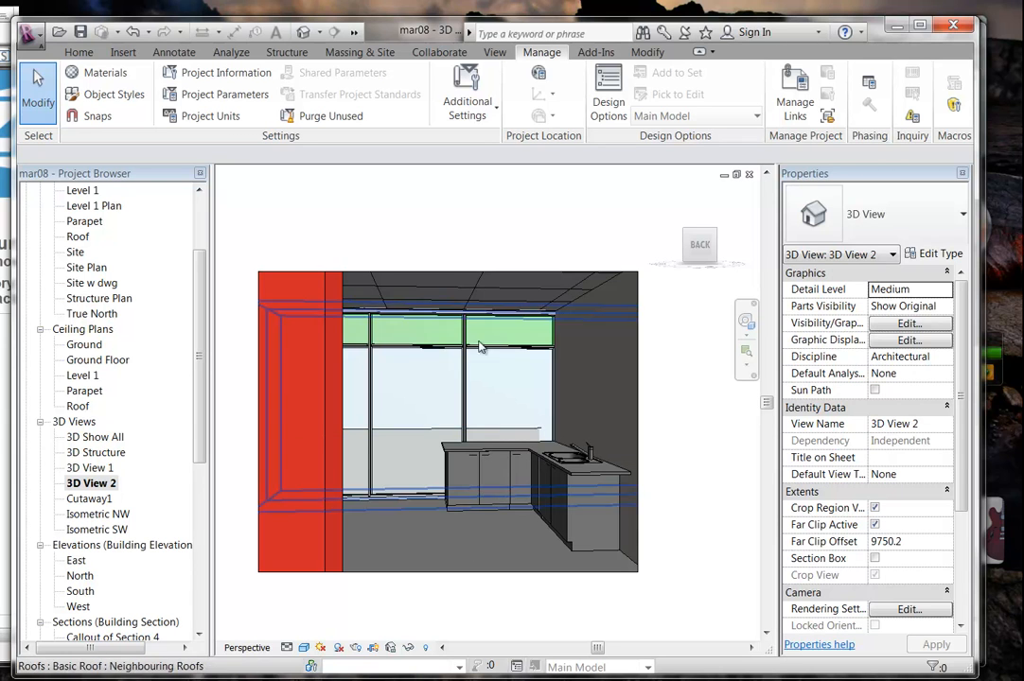
scroll(201, 425, "up", 3)
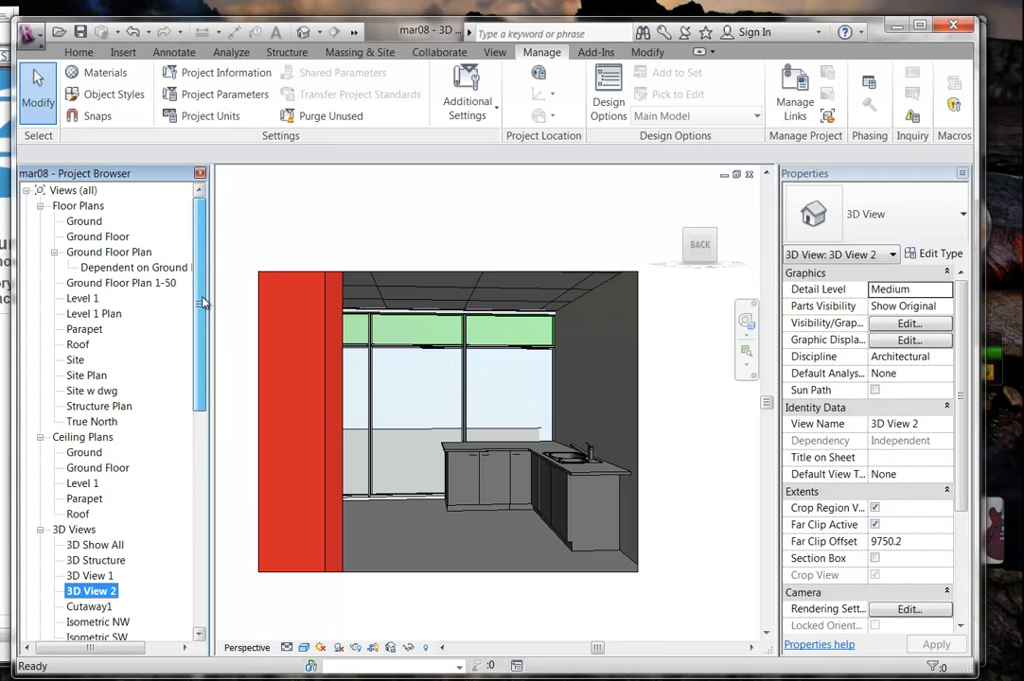
Open the Level 1 floor plan and show the 3D View 2 camera in it.
double_click(83, 298)
scroll(393, 352, "down", 5)
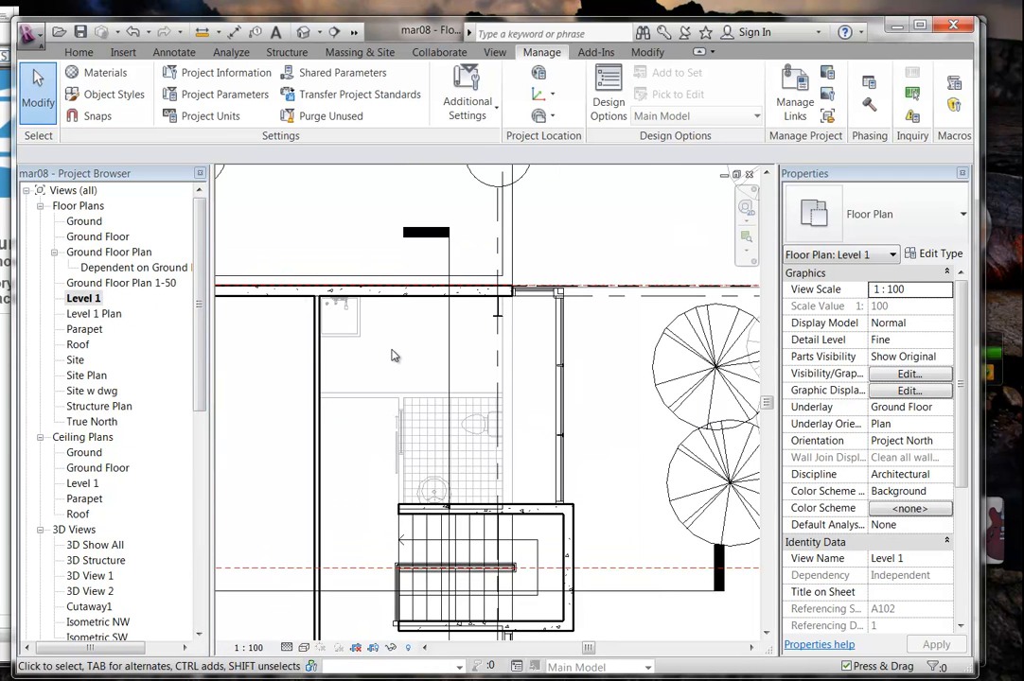
middle_click_drag(403, 357, 462, 267)
middle_click_drag(429, 447, 428, 387)
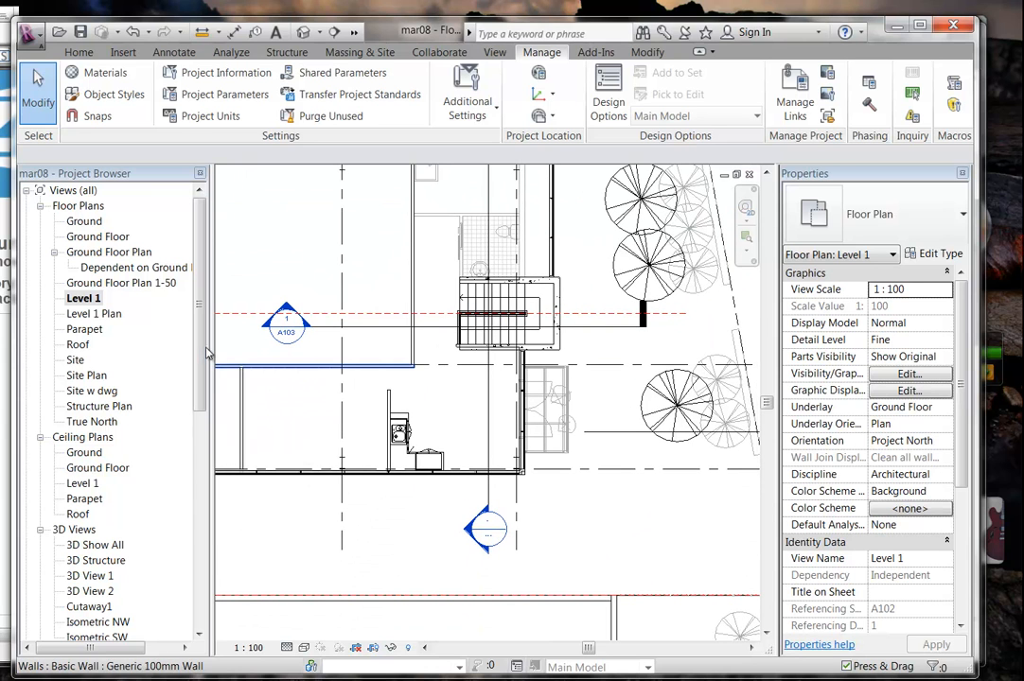
scroll(92, 454, "down", 3)
right_click(91, 453)
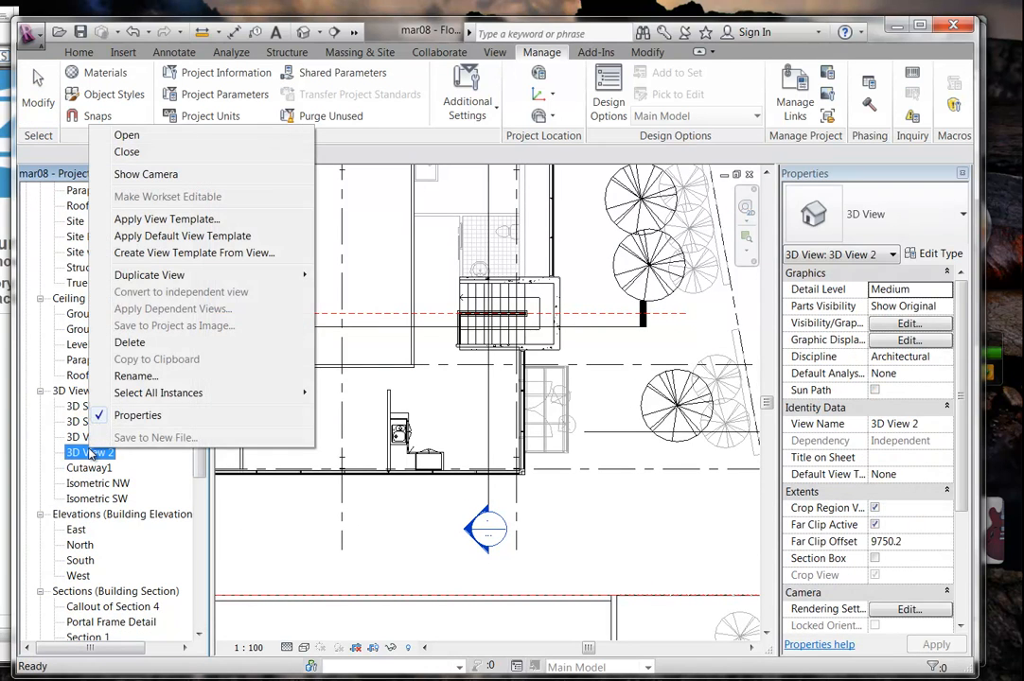
left_click(118, 175)
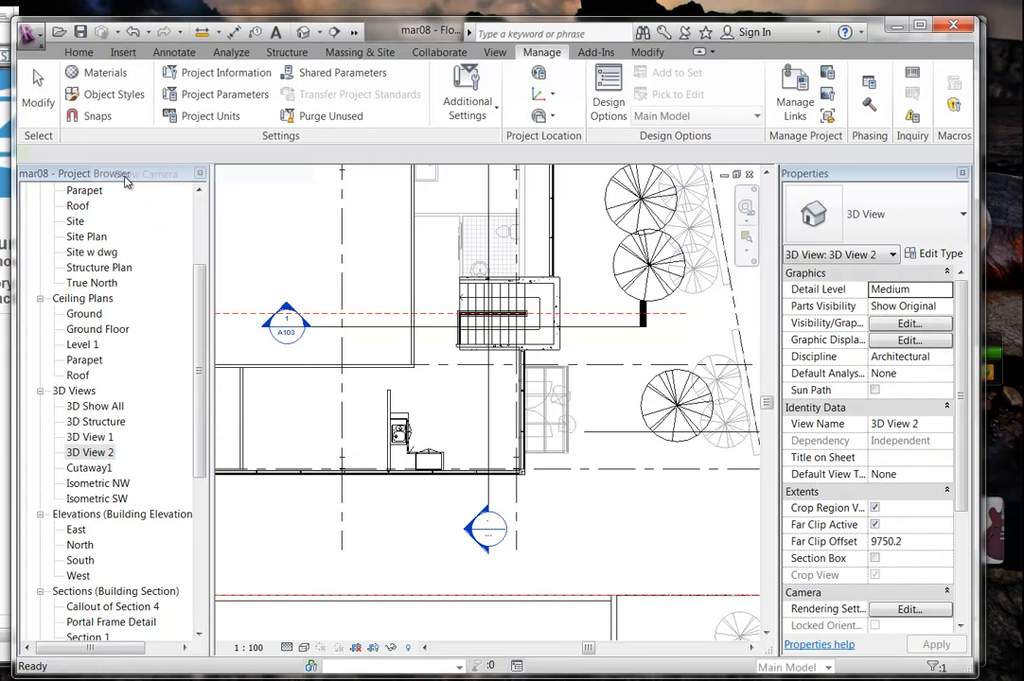
Drag the camera's far clip outward to offset 18132.8 and reopen 3D View 2.
middle_click_drag(375, 434, 405, 394)
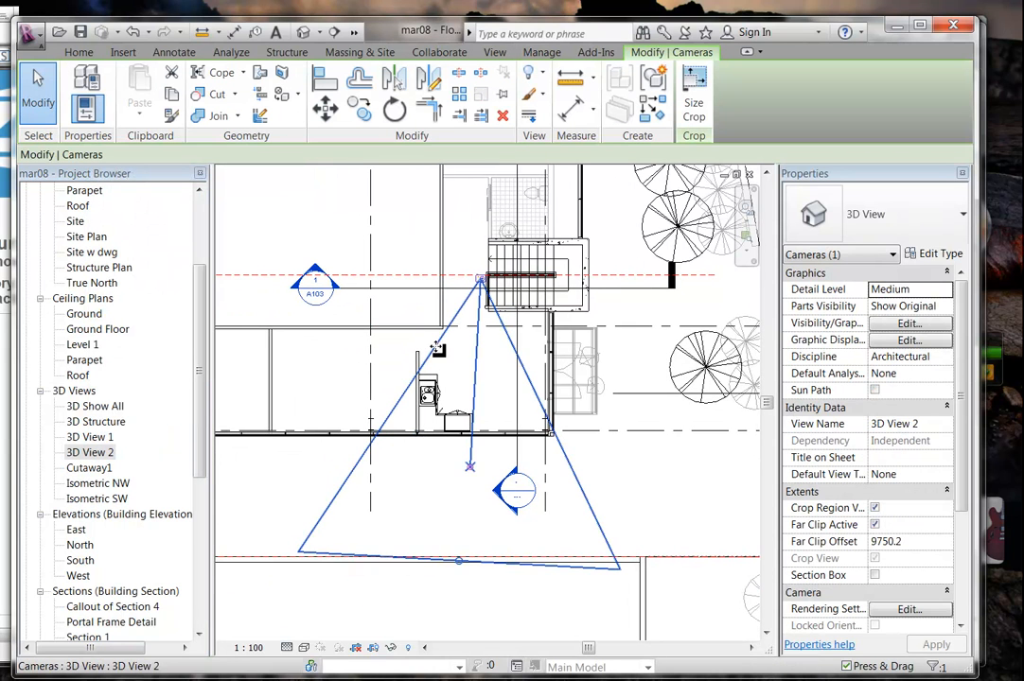
scroll(473, 478, "down", 5)
scroll(512, 483, "up", 1)
middle_click_drag(515, 477, 549, 450)
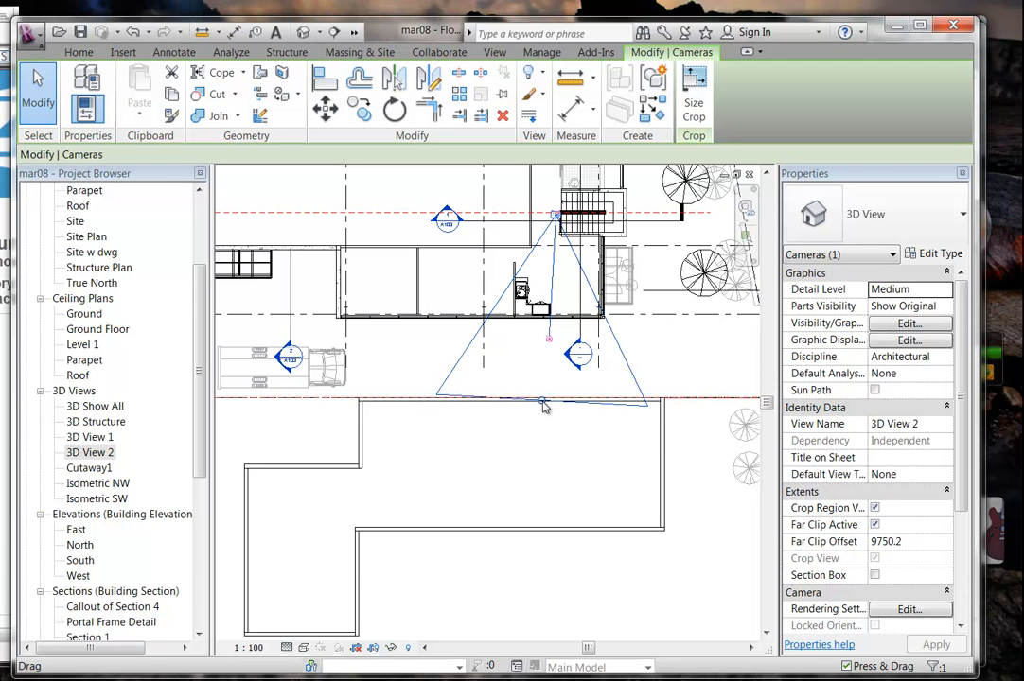
left_click_drag(540, 404, 530, 560)
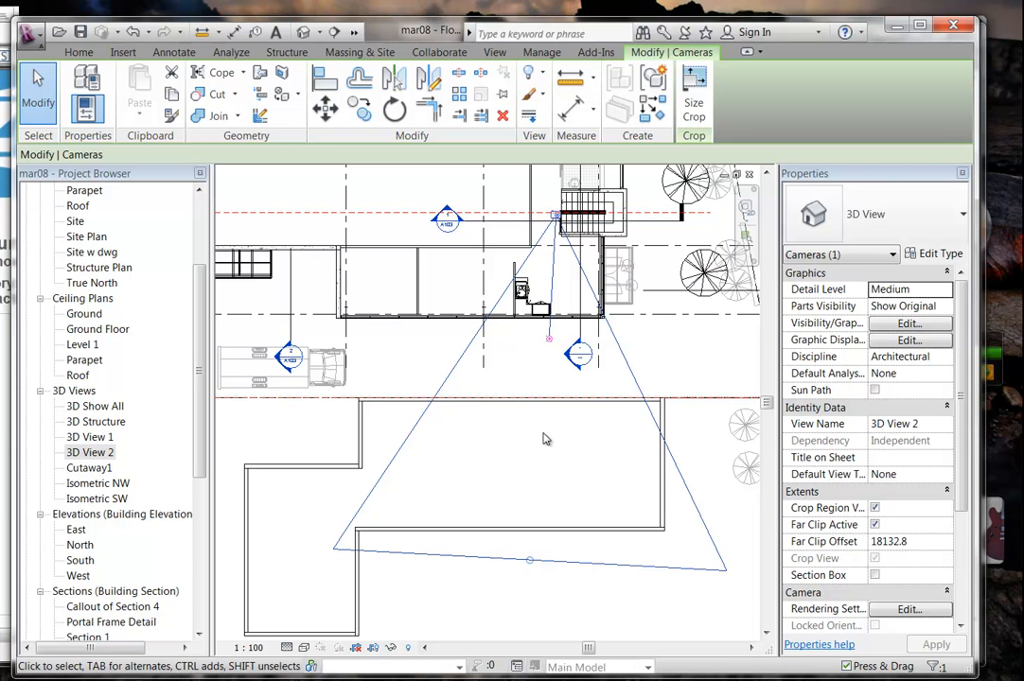
double_click(89, 454)
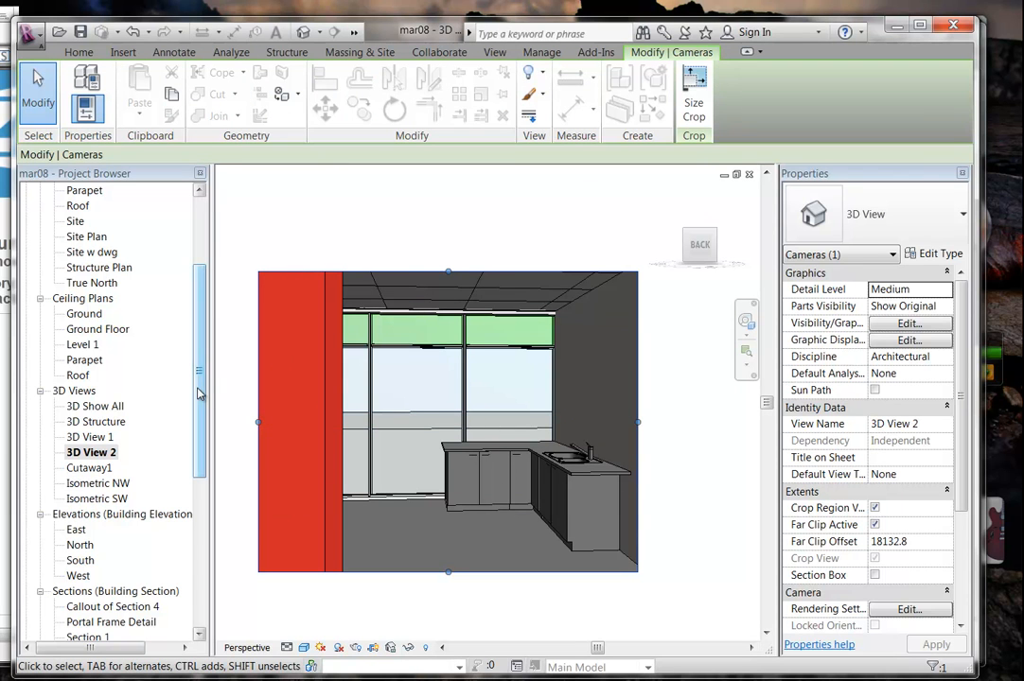
Drag the crop region's left, right, top and bottom edges outward to show more ceiling and floor.
middle_click_drag(410, 419, 436, 420)
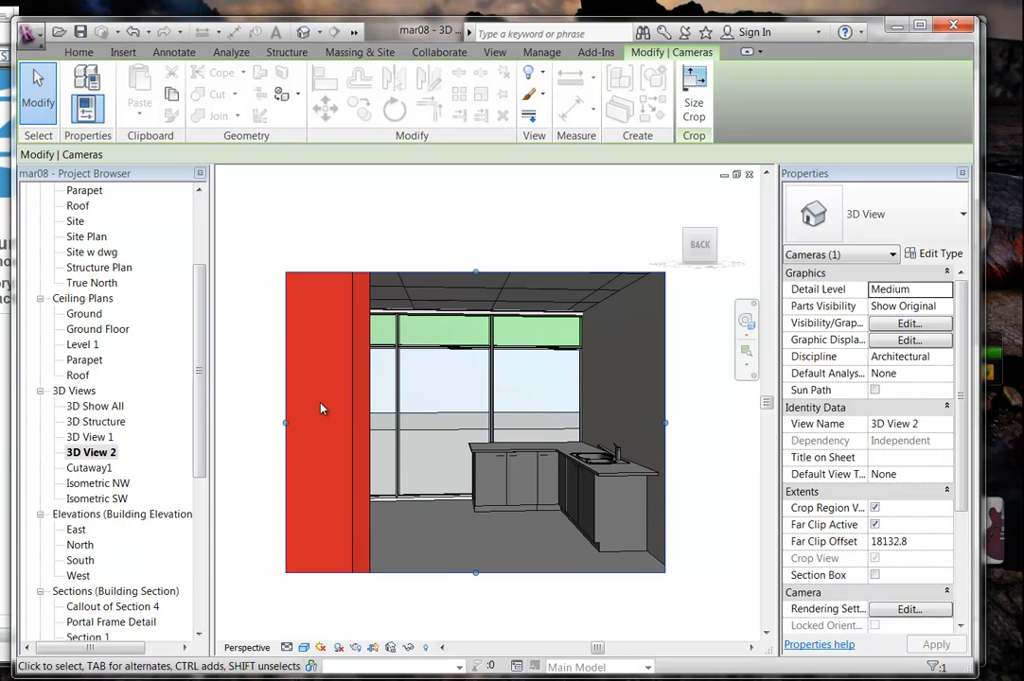
left_click_drag(287, 425, 261, 425)
left_click_drag(667, 424, 704, 423)
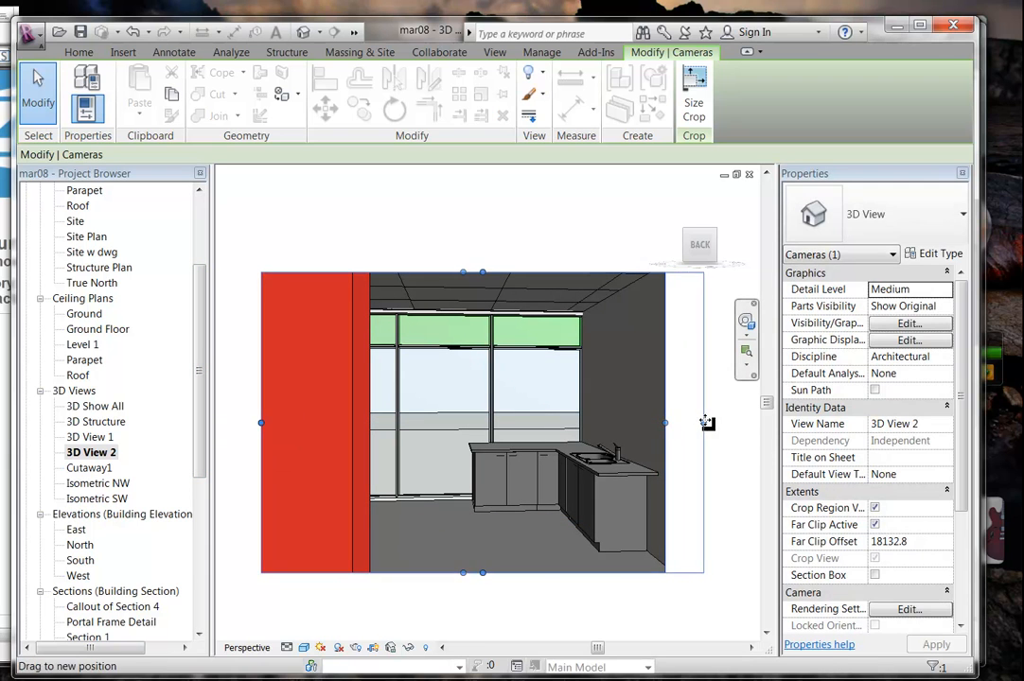
middle_click_drag(510, 361, 481, 397)
left_click_drag(457, 308, 458, 283)
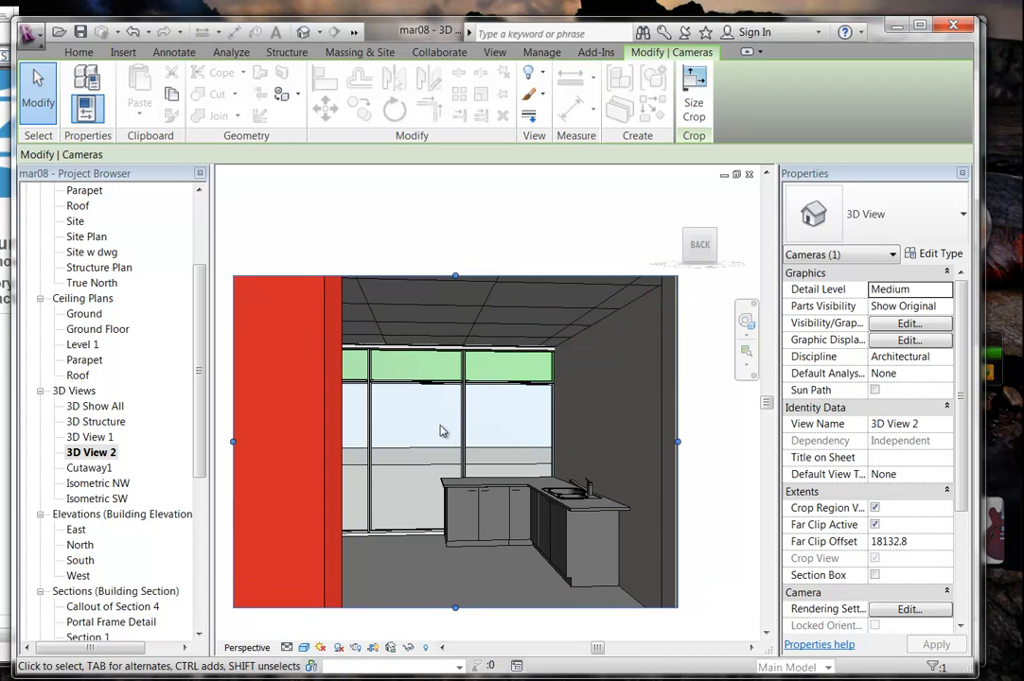
middle_click_drag(441, 429, 446, 389)
left_click_drag(447, 562, 447, 594)
middle_click_drag(445, 526, 462, 537)
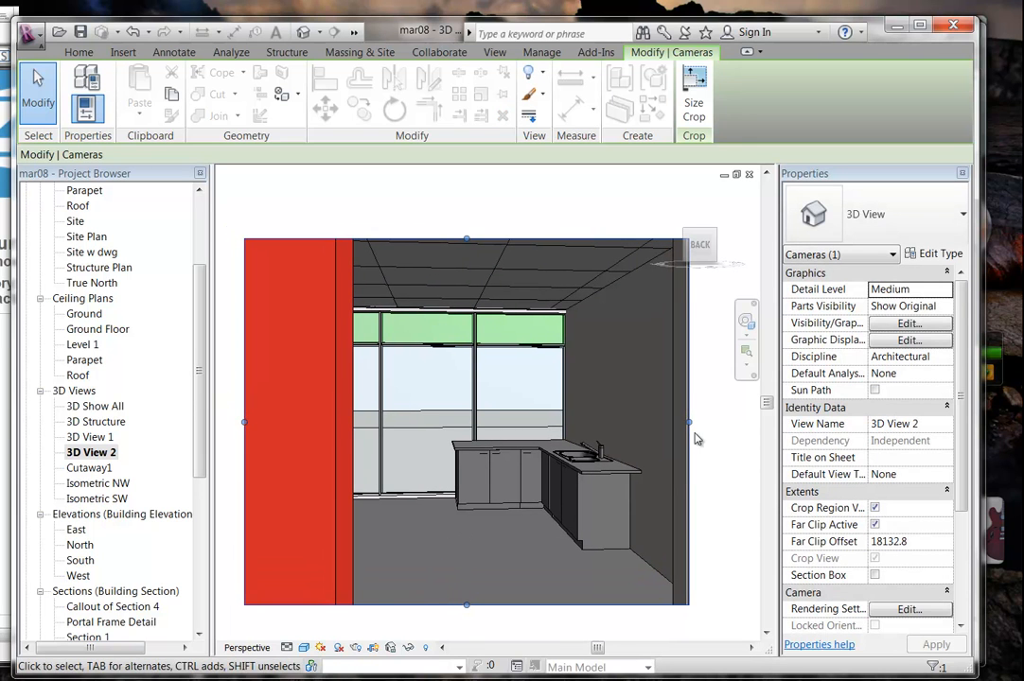
left_click_drag(689, 422, 702, 422)
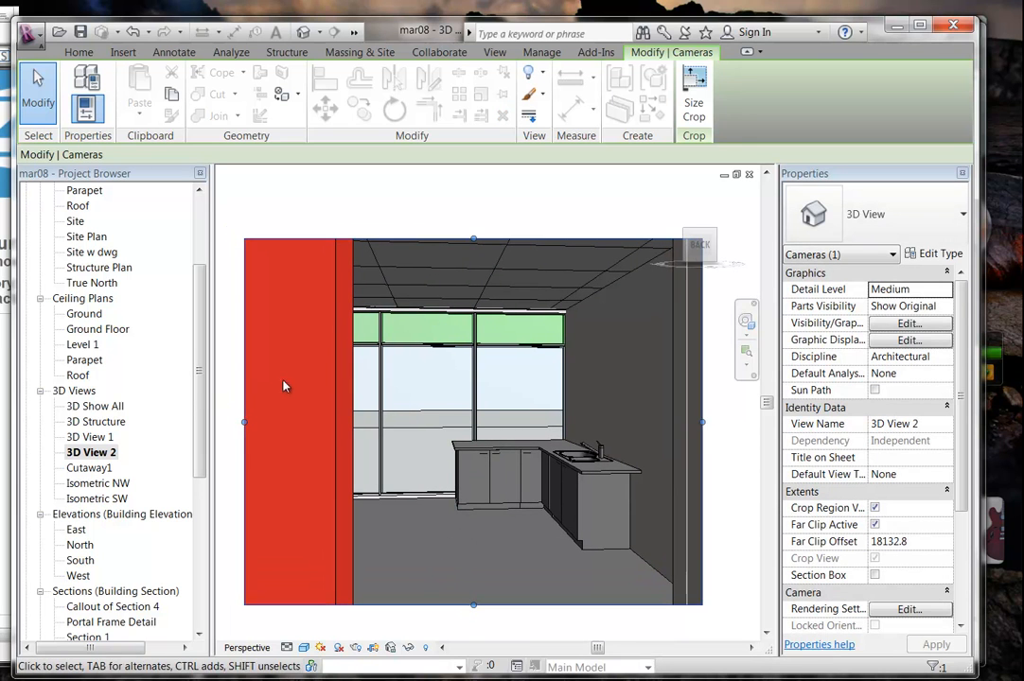
left_click_drag(202, 381, 200, 301)
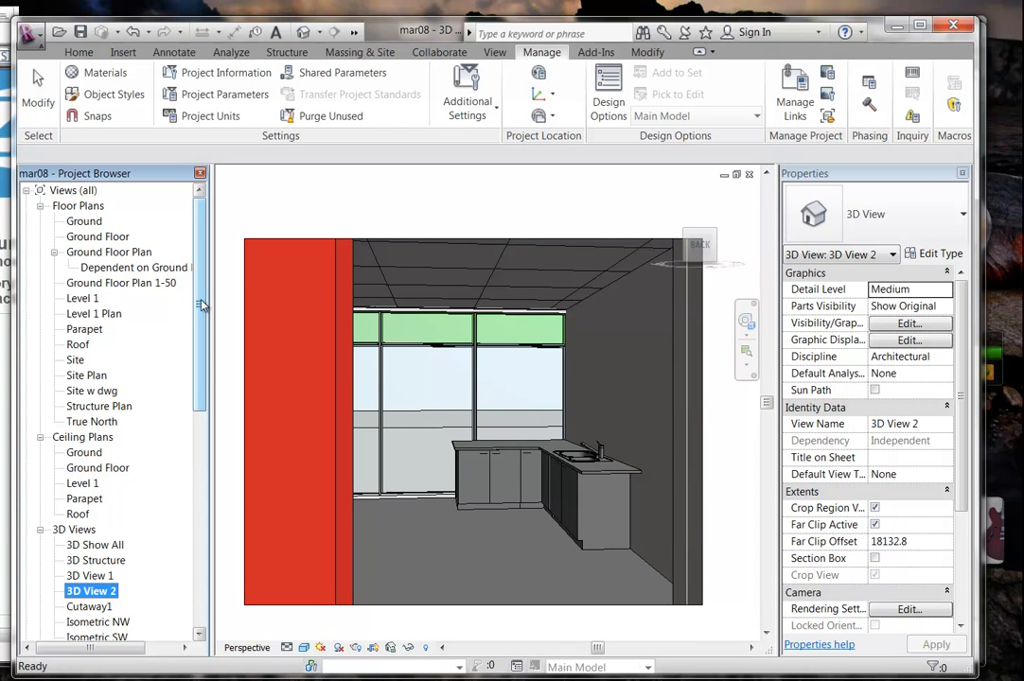
Switch to the Level 1 floor plan and pan to bring the camera and building into view.
double_click(92, 298)
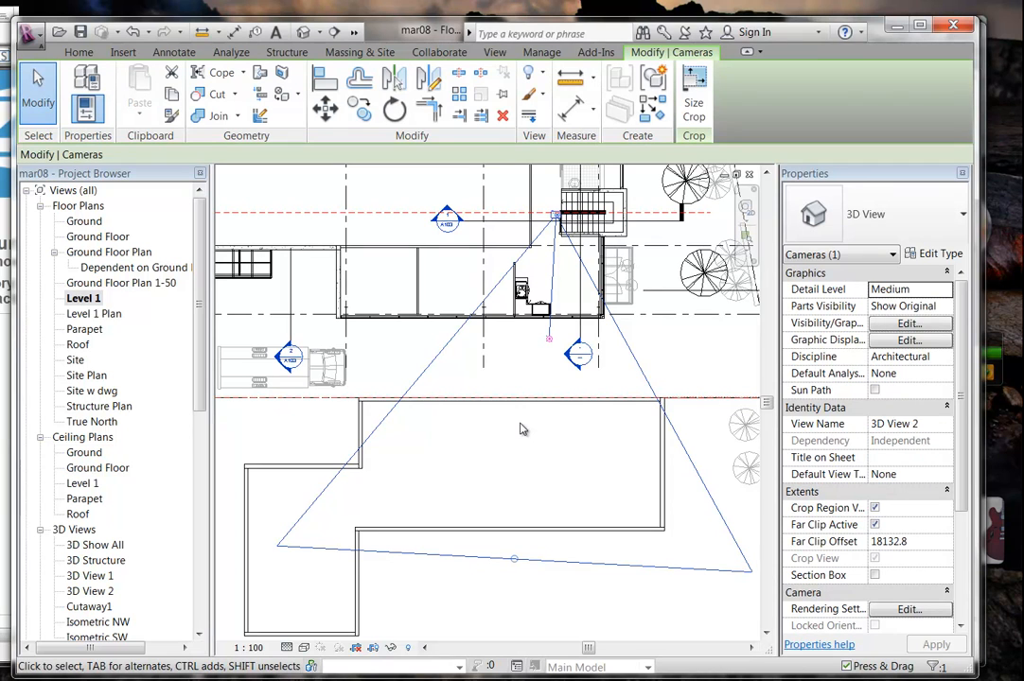
middle_click_drag(531, 413, 509, 414)
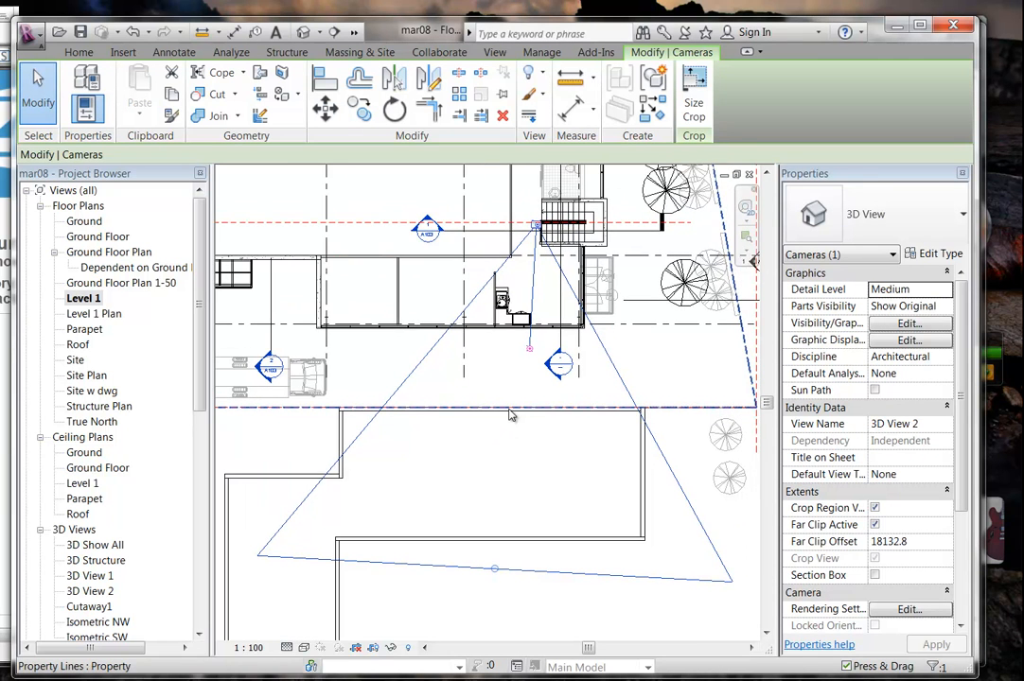
scroll(509, 411, "down", 1)
middle_click_drag(494, 463, 484, 463)
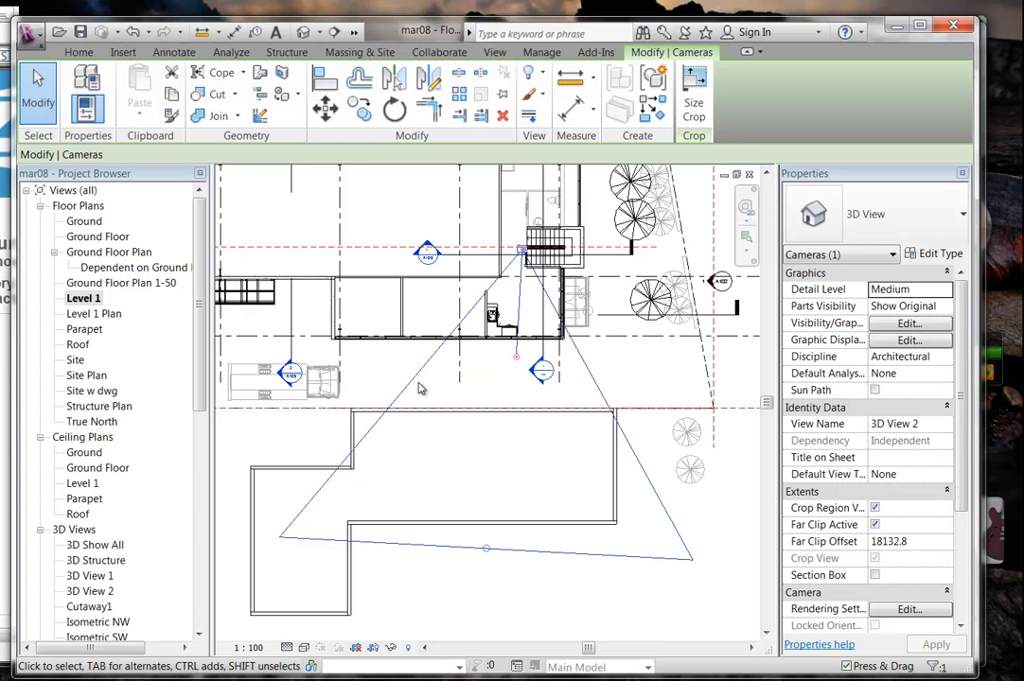
left_click_drag(201, 371, 200, 454)
Reopen 3D View 2, recentre the enlarged kitchen perspective and deselect its crop region.
double_click(90, 406)
scroll(395, 416, "down", 4)
middle_click_drag(407, 438, 398, 448)
middle_click_drag(553, 448, 544, 458)
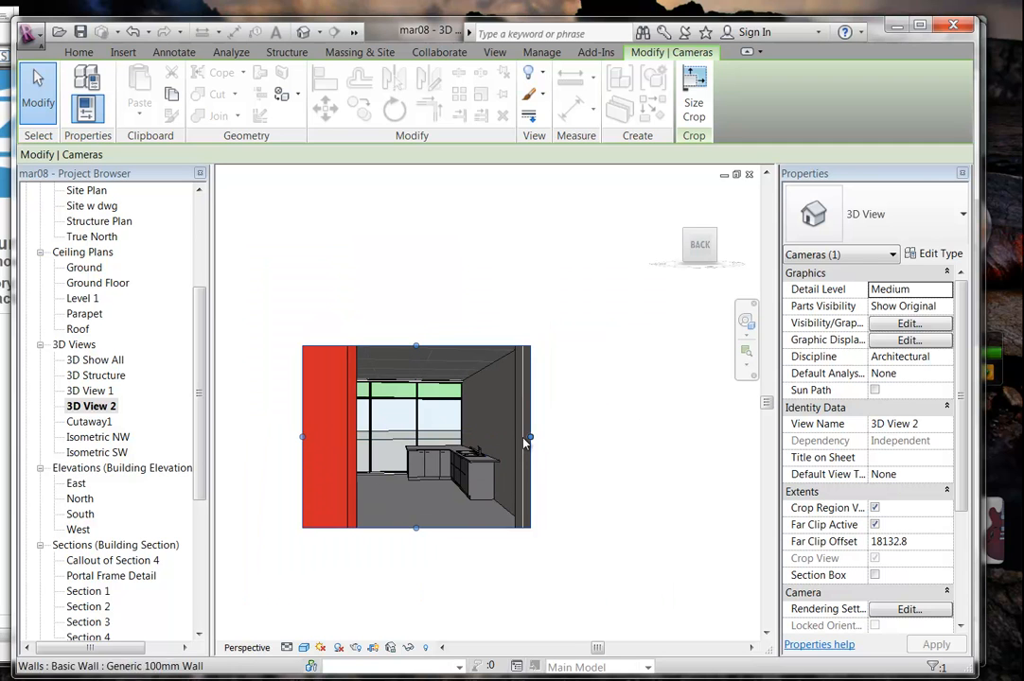
scroll(398, 476, "up", 2)
scroll(398, 480, "up", 2)
middle_click_drag(416, 509, 422, 531)
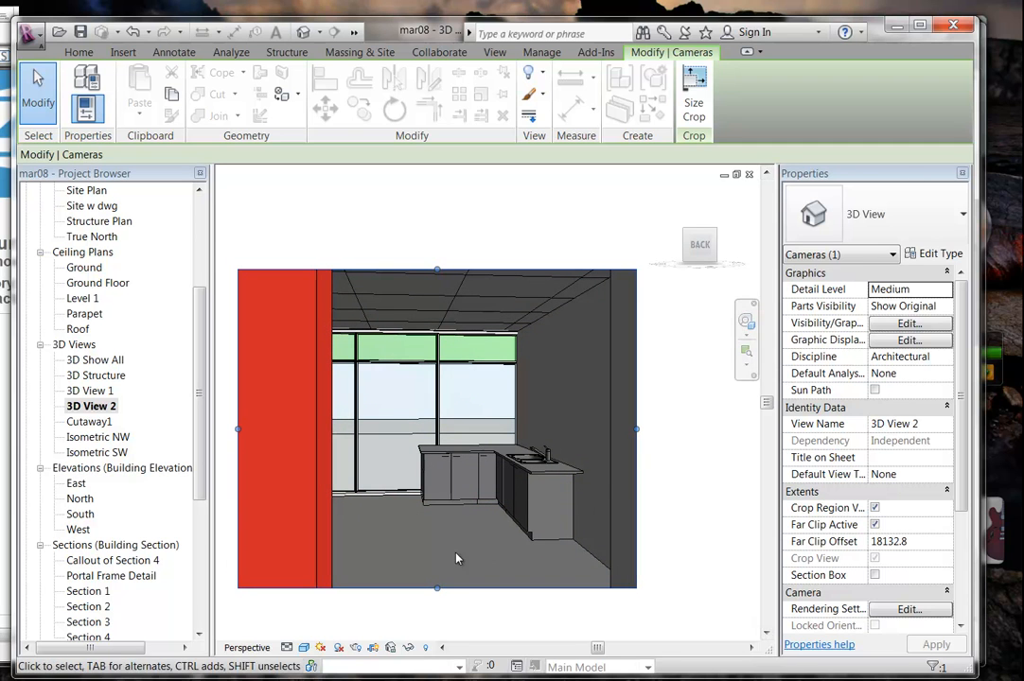
left_click(434, 545)
middle_click_drag(443, 553, 458, 555)
scroll(454, 541, "up", 2)
scroll(454, 538, "down", 3)
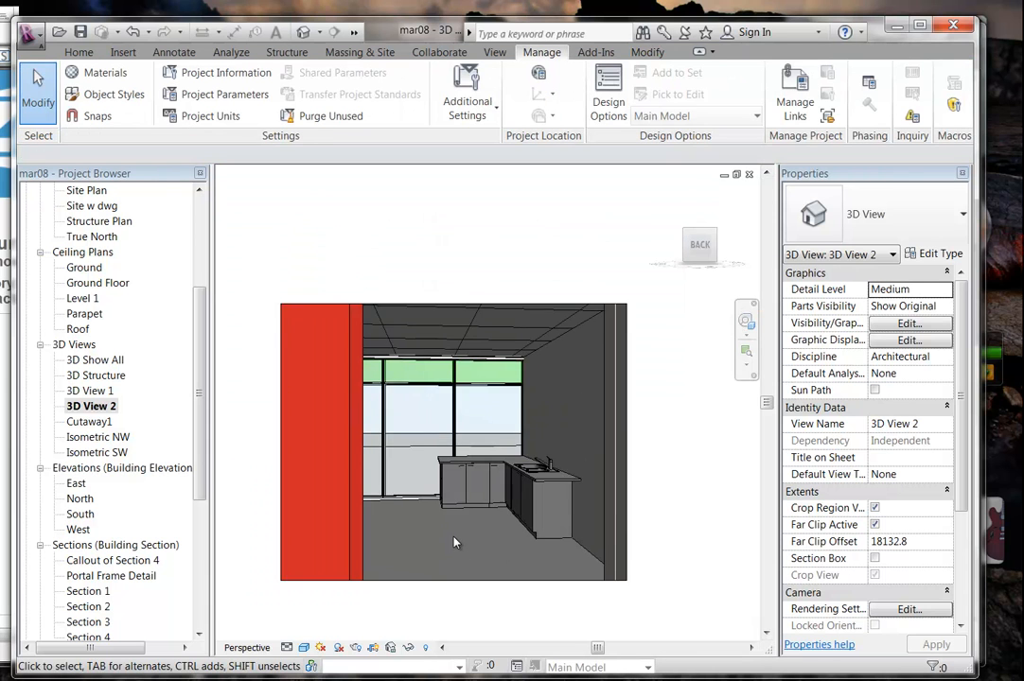
scroll(454, 538, "up", 1)
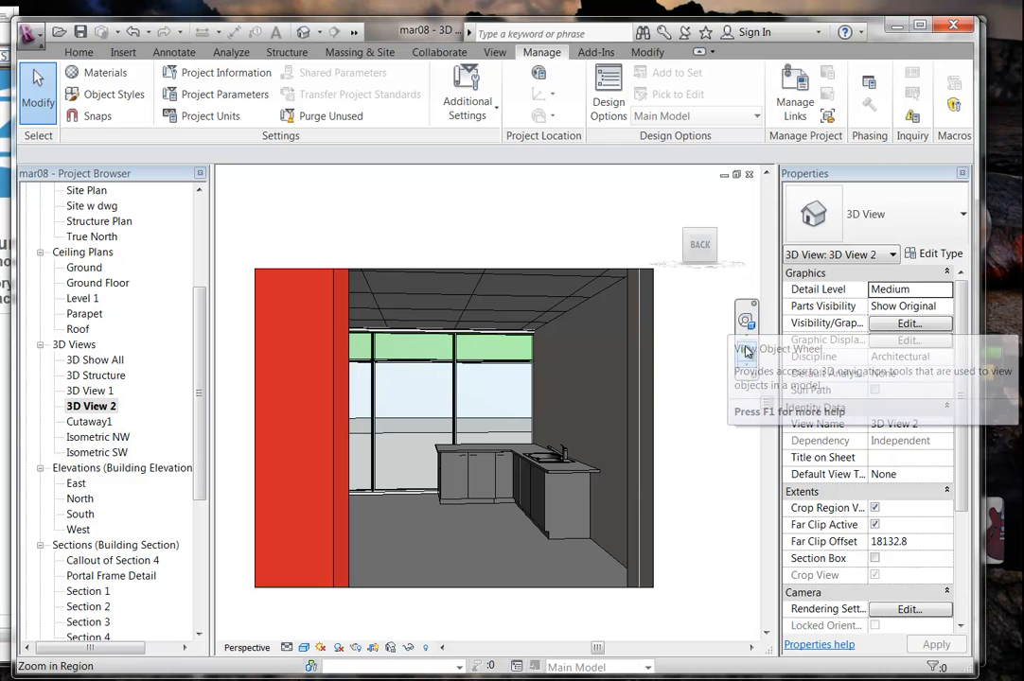
Walk the 3D View 2 camera forward toward the windows using the Full Navigation Wheel.
left_click(747, 332)
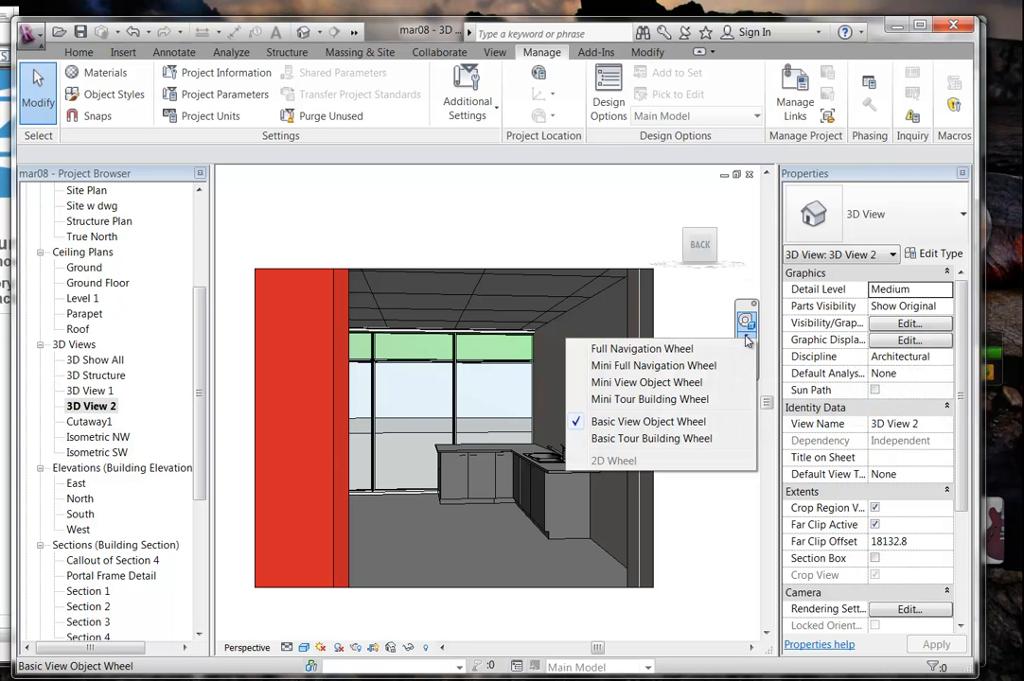
left_click(654, 352)
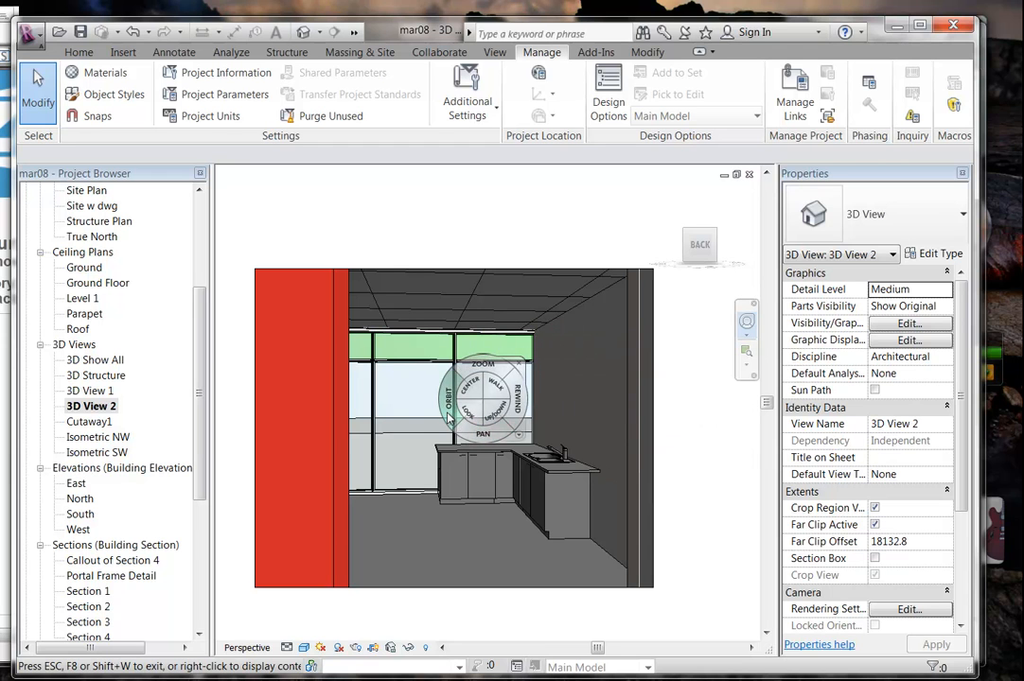
left_click_drag(494, 396, 487, 546)
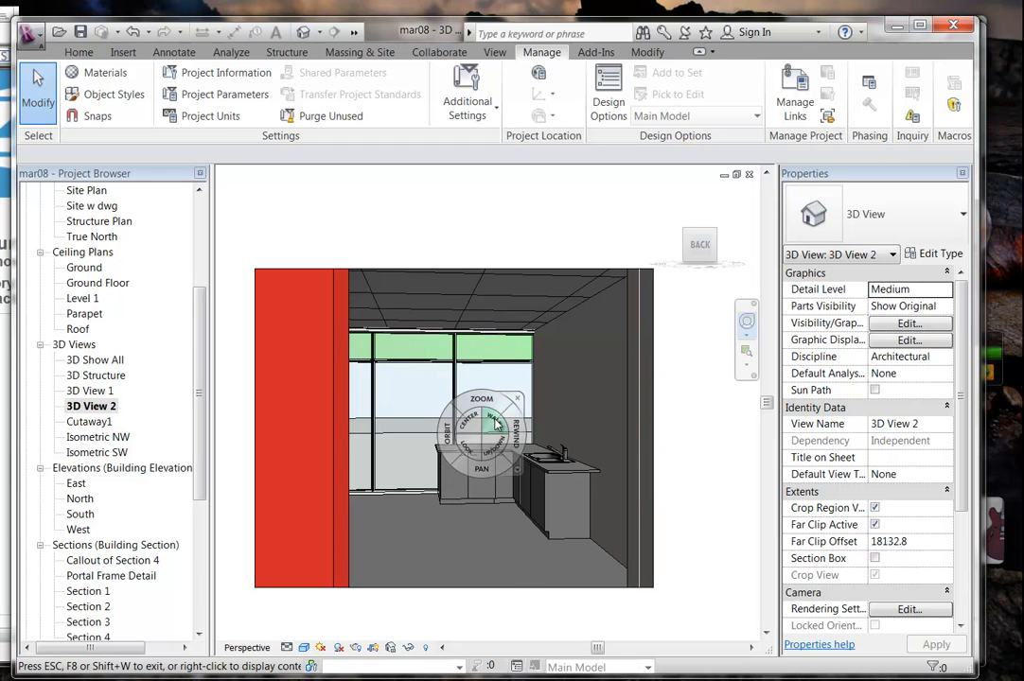
left_click_drag(494, 420, 496, 419)
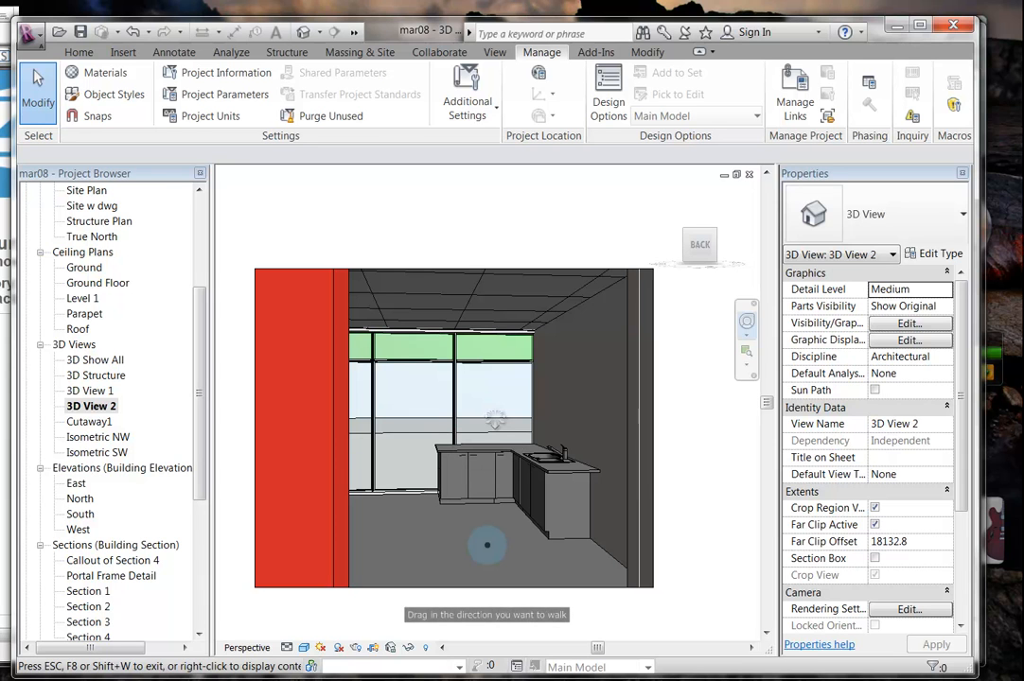
mouse_move(487, 528)
left_mouse_down()
mouse_move(486, 519)
mouse_move(488, 527)
left_mouse_up()
left_click(509, 504)
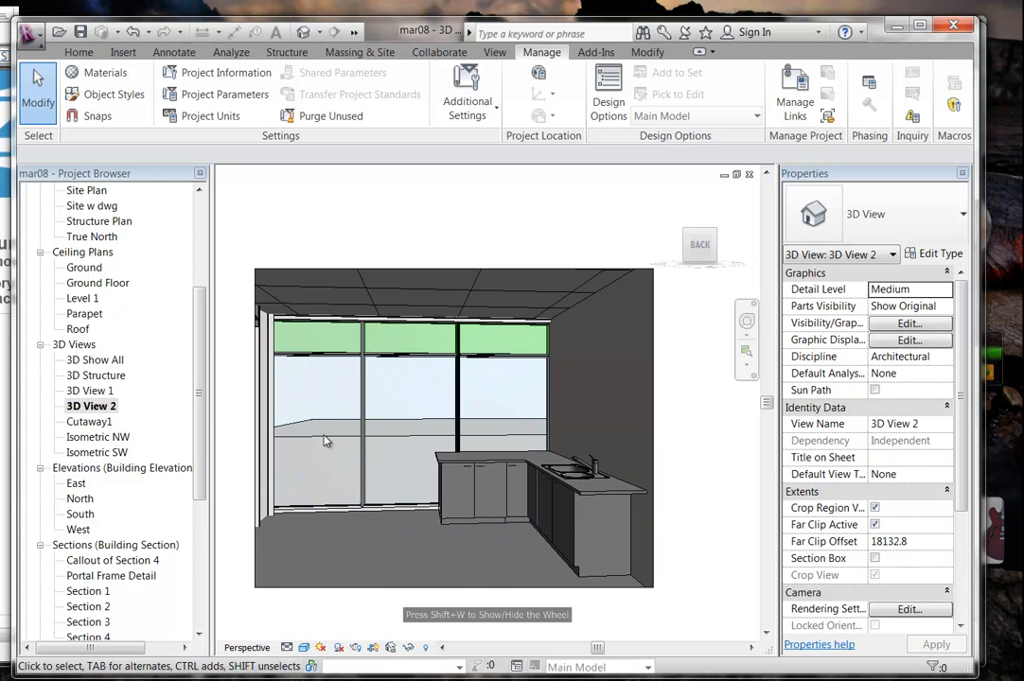
left_click_drag(201, 431, 213, 299)
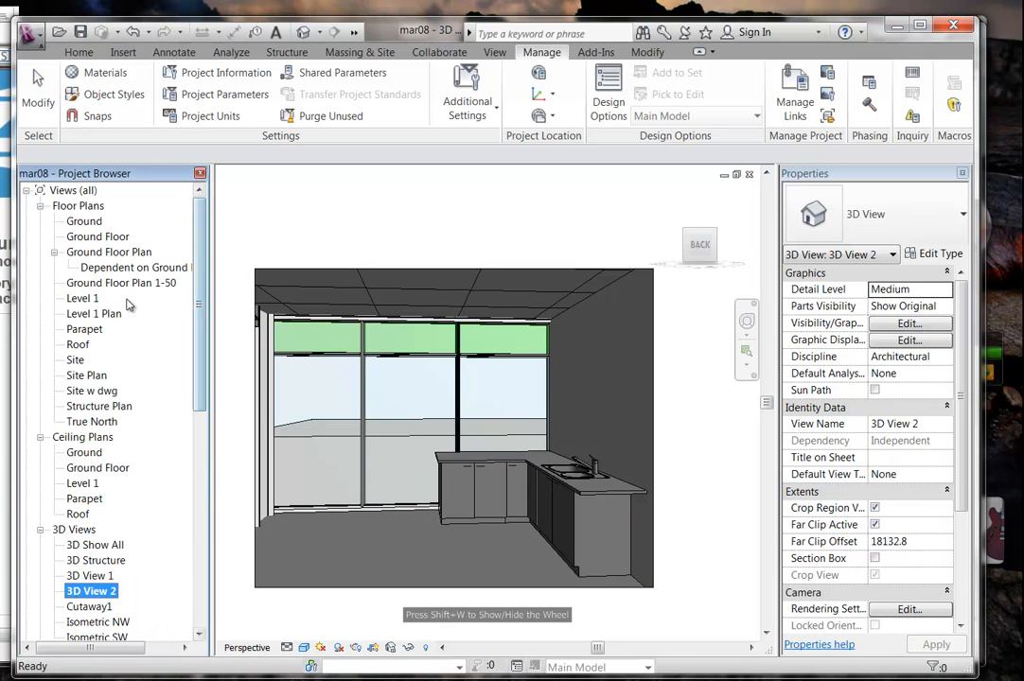
Show the 3D View 2 camera in the Level 1 plan, move it lower, and reopen the perspective.
double_click(81, 298)
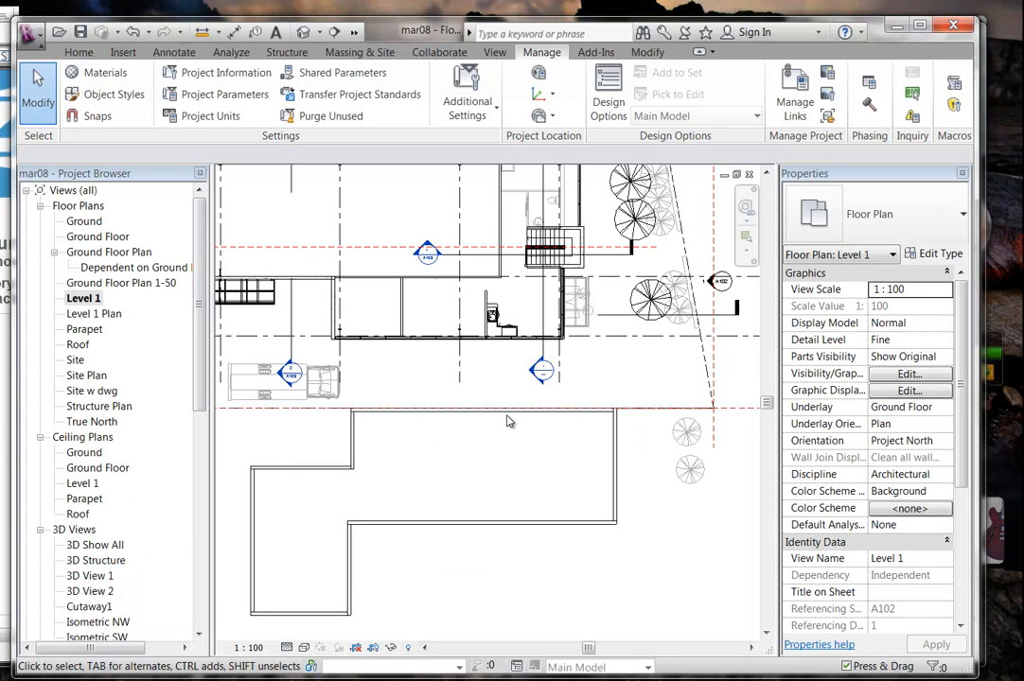
right_click(88, 593)
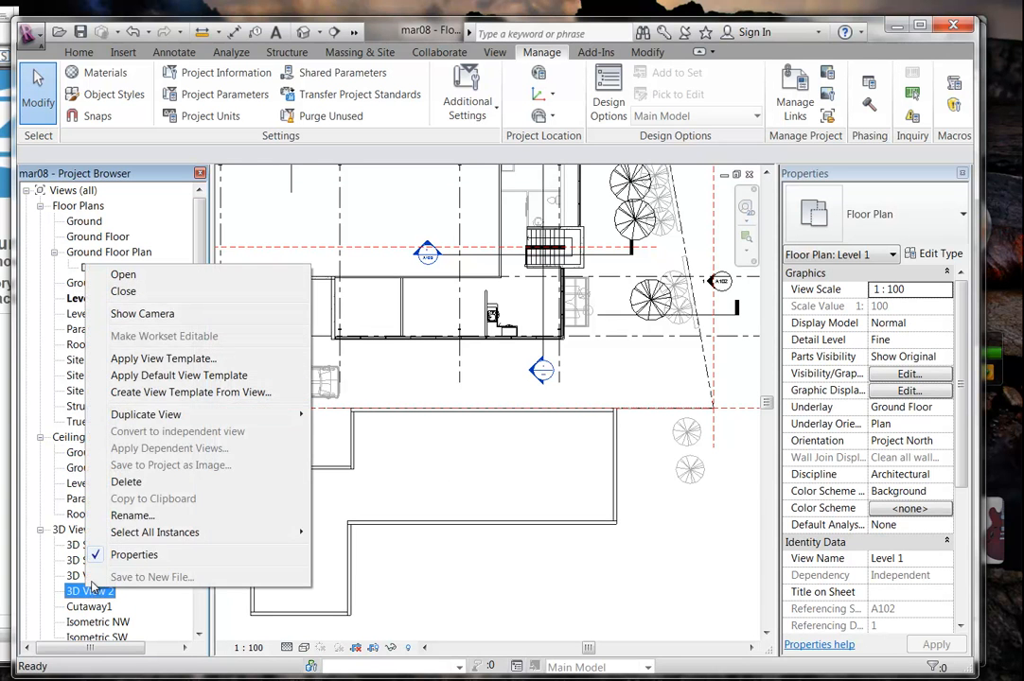
left_click(142, 314)
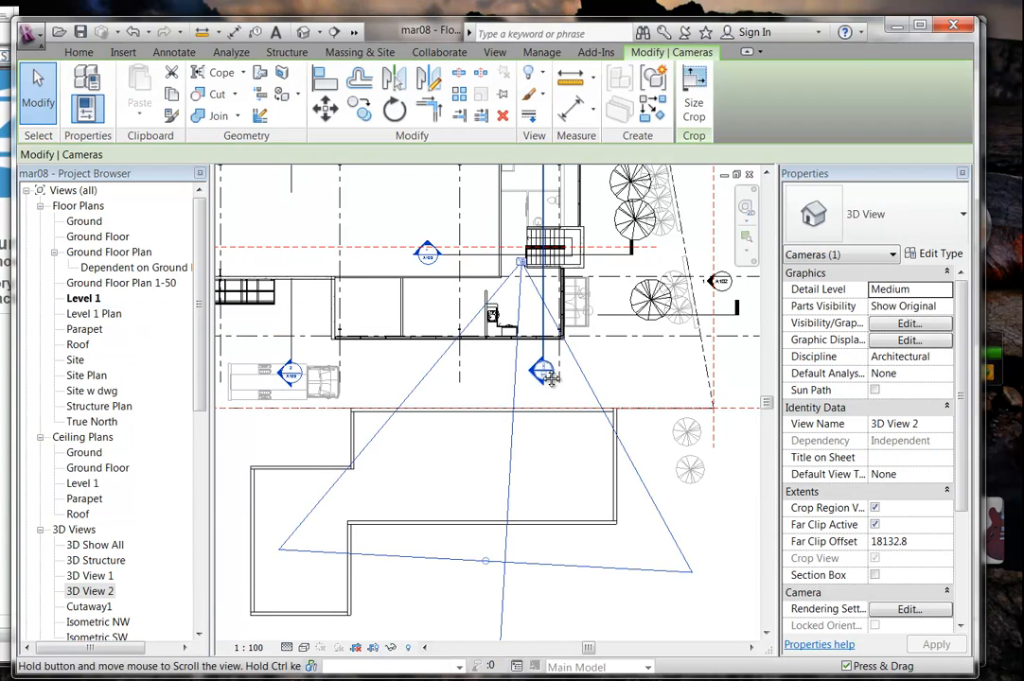
scroll(507, 366, "up", 4)
middle_click_drag(425, 387, 395, 328)
scroll(470, 412, "up", 3)
left_click_drag(502, 229, 502, 258)
left_click_drag(199, 402, 200, 446)
double_click(95, 499)
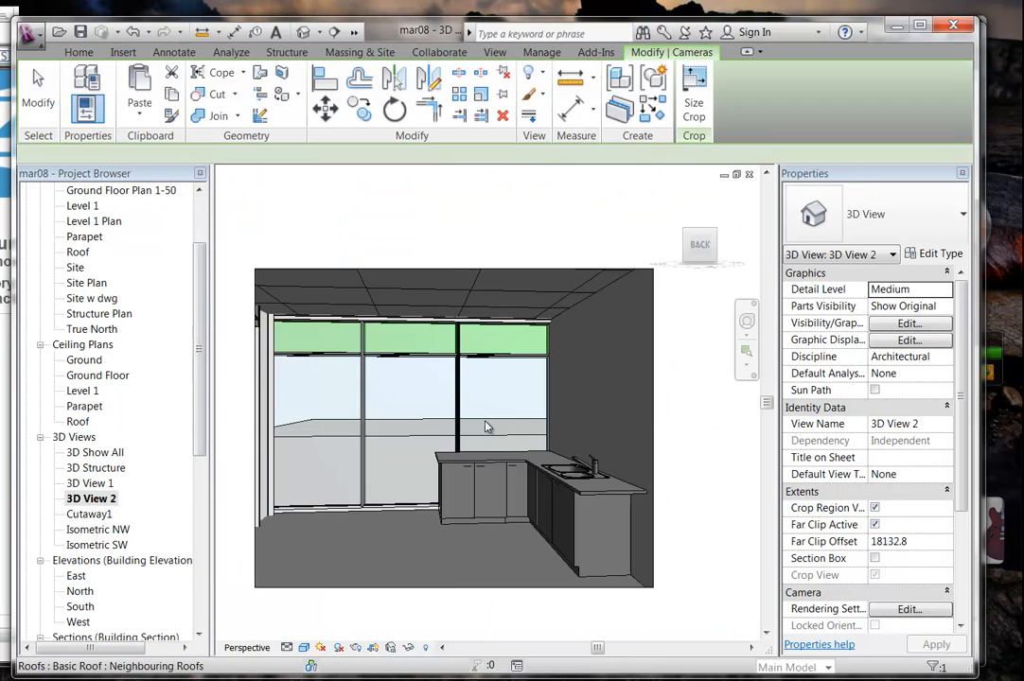
Widen the 3D View 2 camera crop region out to the right.
left_click(480, 428)
left_click_drag(431, 439, 457, 442)
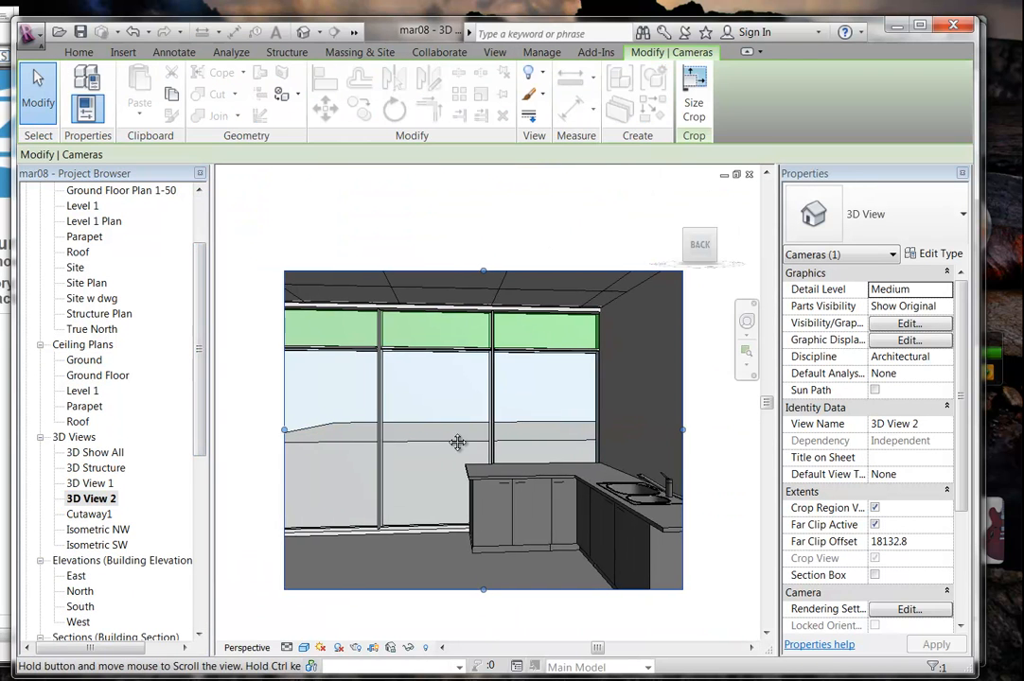
scroll(464, 440, "down", 2)
left_click_drag(573, 431, 659, 432)
middle_click_drag(646, 468, 585, 476)
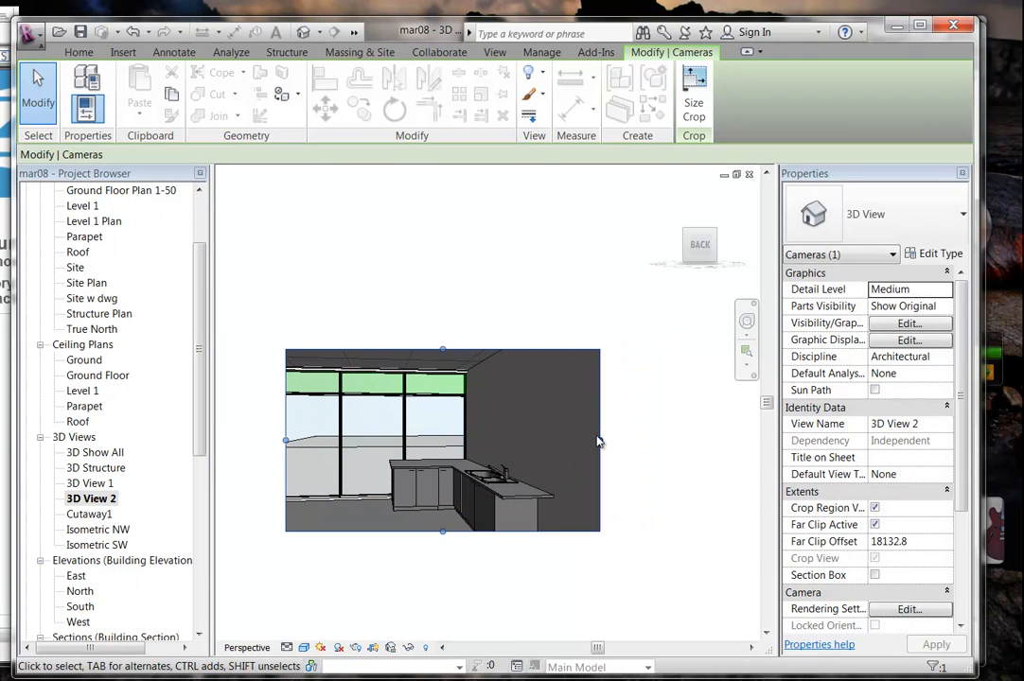
left_click_drag(600, 440, 673, 431)
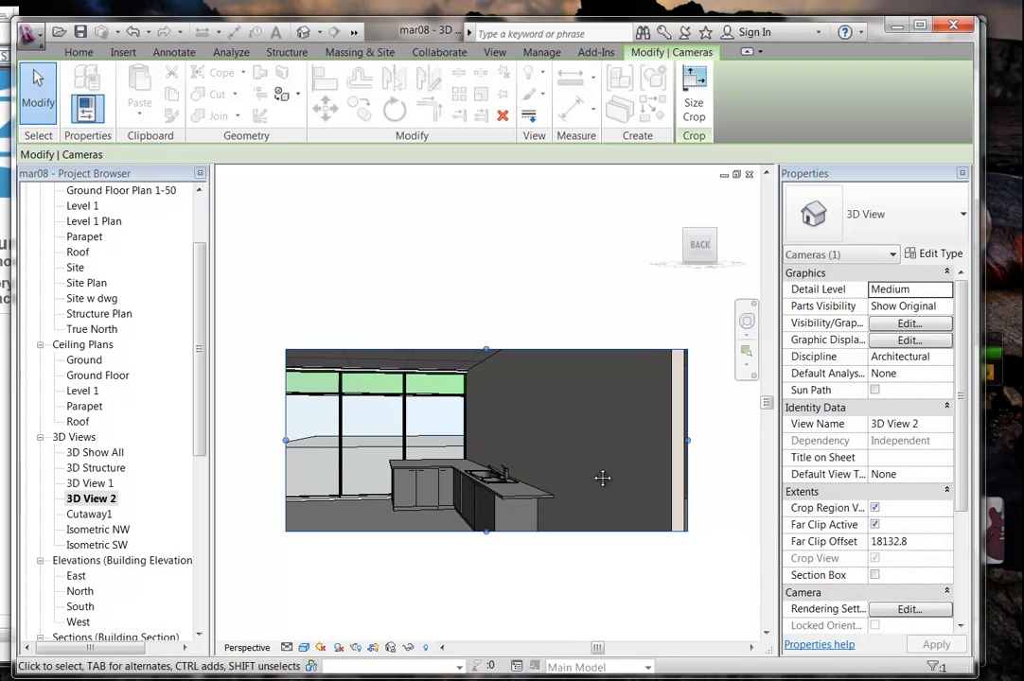
middle_click_drag(596, 473, 484, 476)
left_click_drag(577, 441, 649, 436)
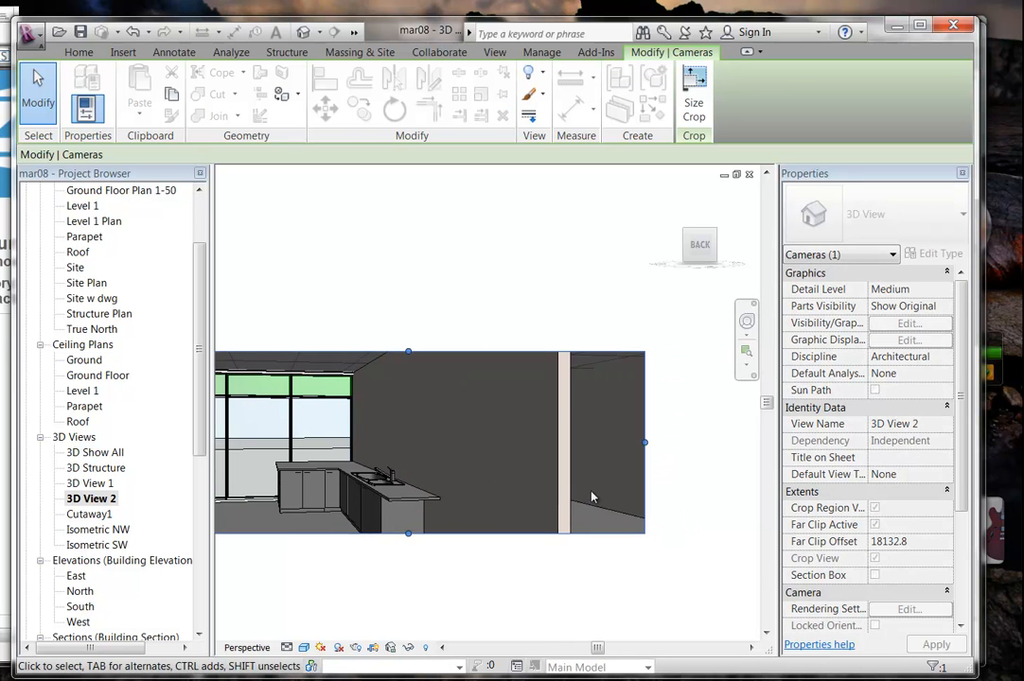
middle_click_drag(543, 474, 618, 472)
scroll(568, 472, "down", 2)
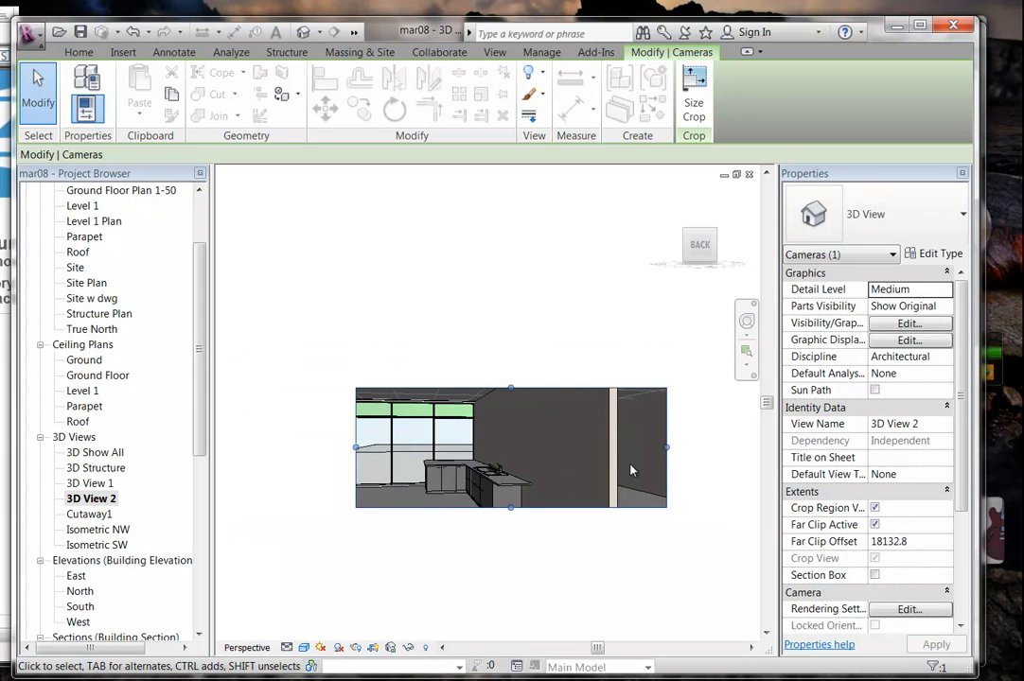
Stretch the crop up, down and out to the left to take in the glazed window wall.
left_click_drag(510, 388, 511, 375)
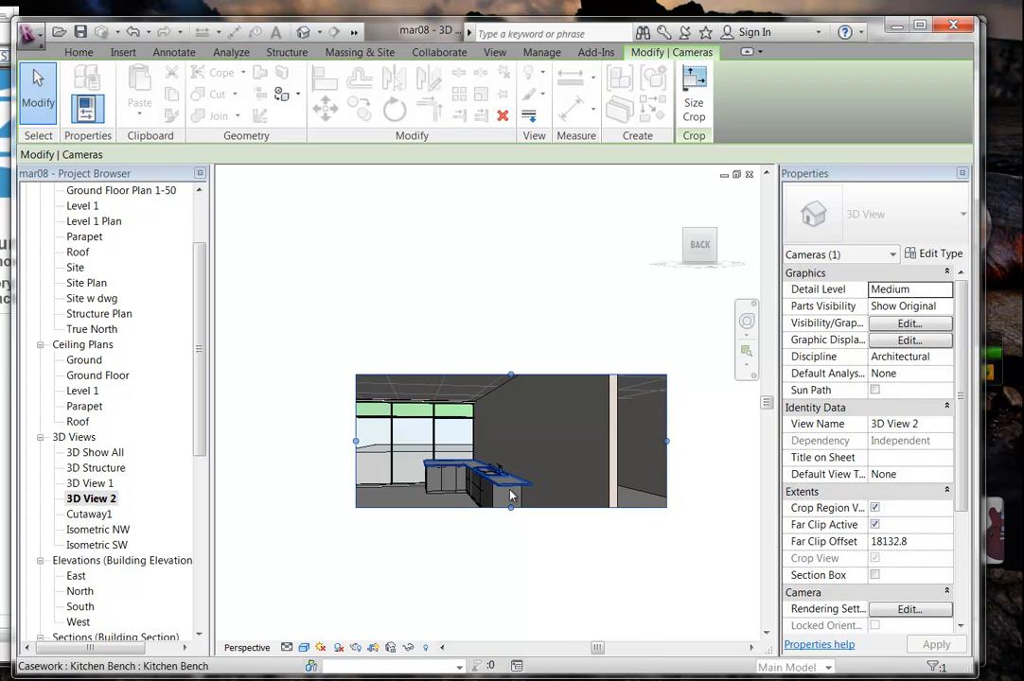
left_click_drag(510, 507, 510, 551)
left_click_drag(357, 470, 260, 473)
middle_click_drag(334, 487, 432, 482)
scroll(431, 481, "up", 1)
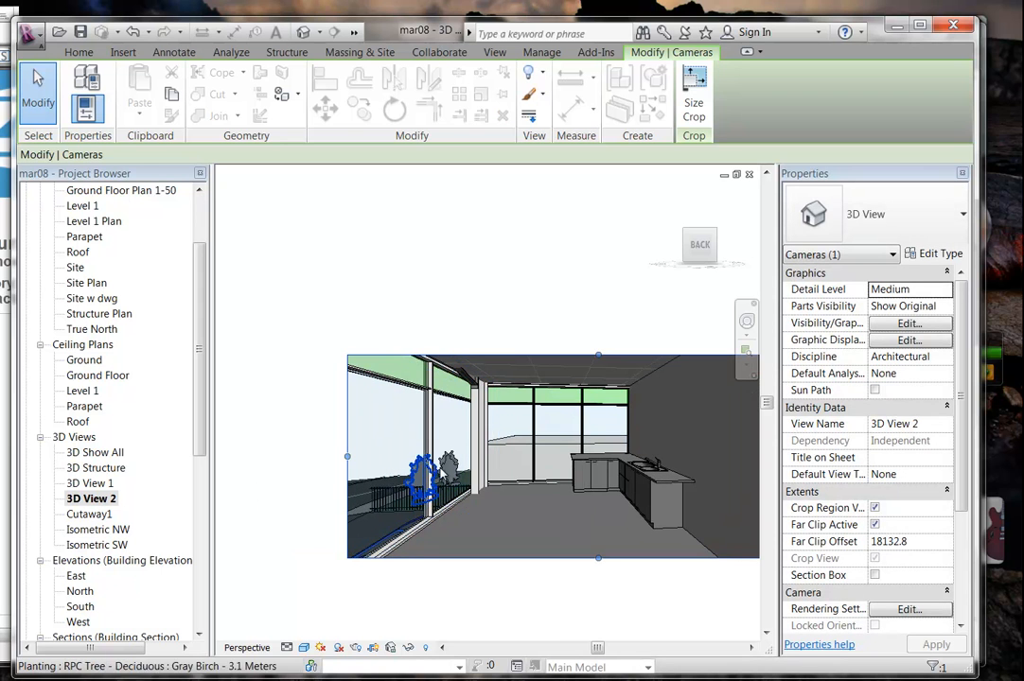
middle_click_drag(401, 422, 506, 417)
left_click_drag(455, 455, 351, 463)
mouse_move(441, 463)
middle_mouse_down()
mouse_move(432, 479)
mouse_move(442, 475)
middle_mouse_up()
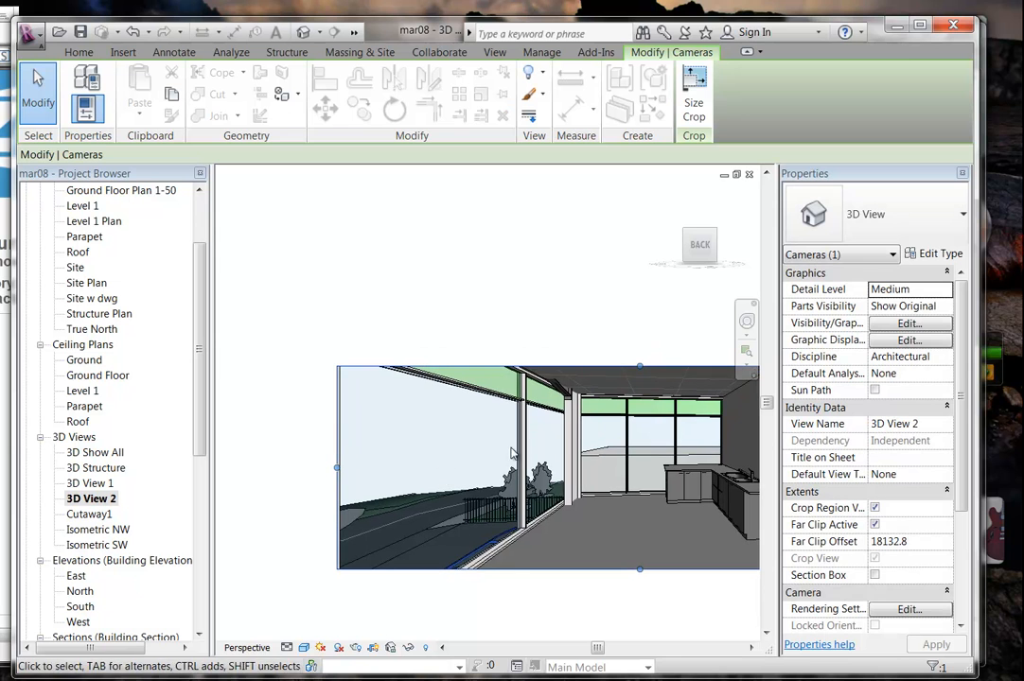
left_click_drag(335, 469, 311, 467)
middle_click_drag(570, 407, 421, 421)
scroll(494, 410, "down", 1)
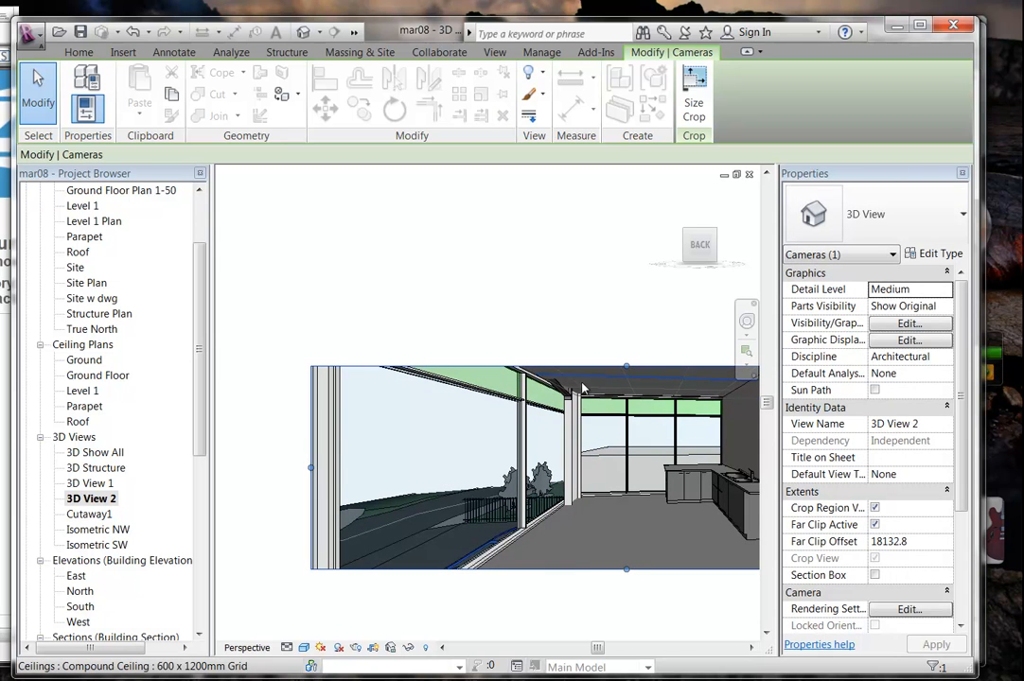
scroll(446, 435, "up", 1)
scroll(445, 435, "down", 2)
scroll(445, 436, "up", 2)
scroll(445, 435, "down", 1)
Extend the crop's top and bottom edges further so the kitchen bench fits, then deselect the camera.
left_click_drag(475, 386, 475, 351)
middle_click_drag(490, 537, 478, 512)
left_click_drag(465, 518, 462, 555)
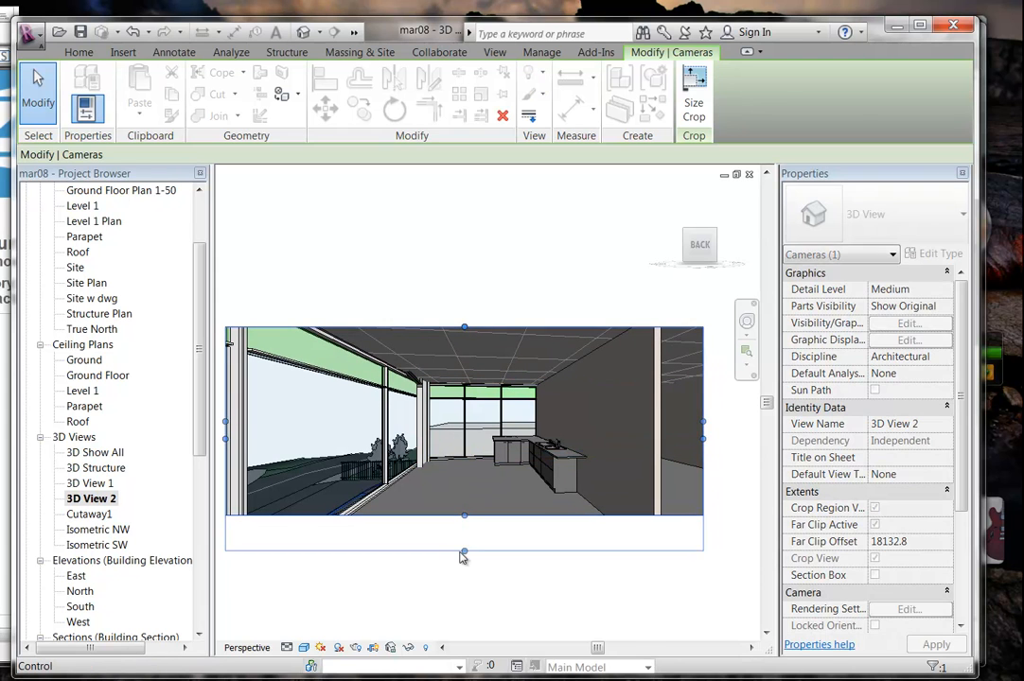
left_click(460, 512)
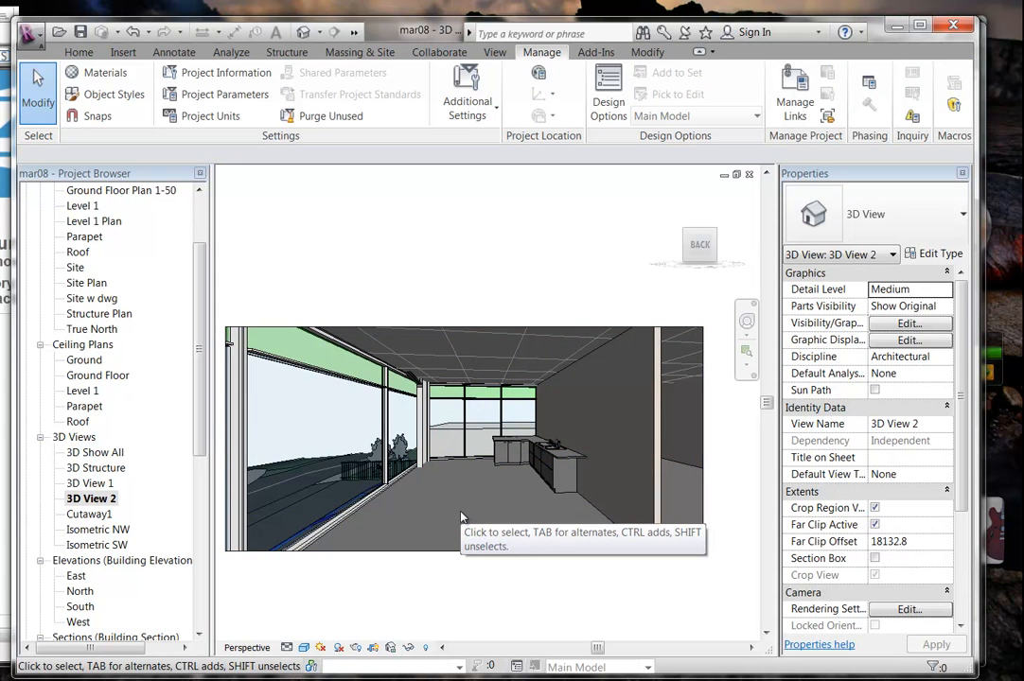
middle_click_drag(461, 517, 475, 525)
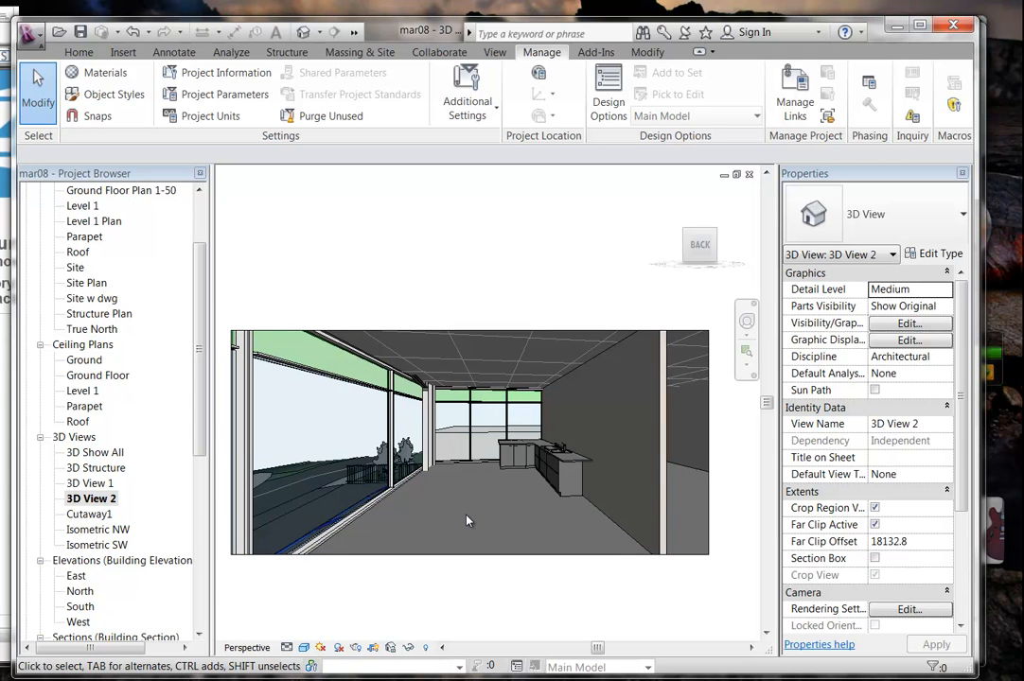
middle_click_drag(465, 520, 496, 525)
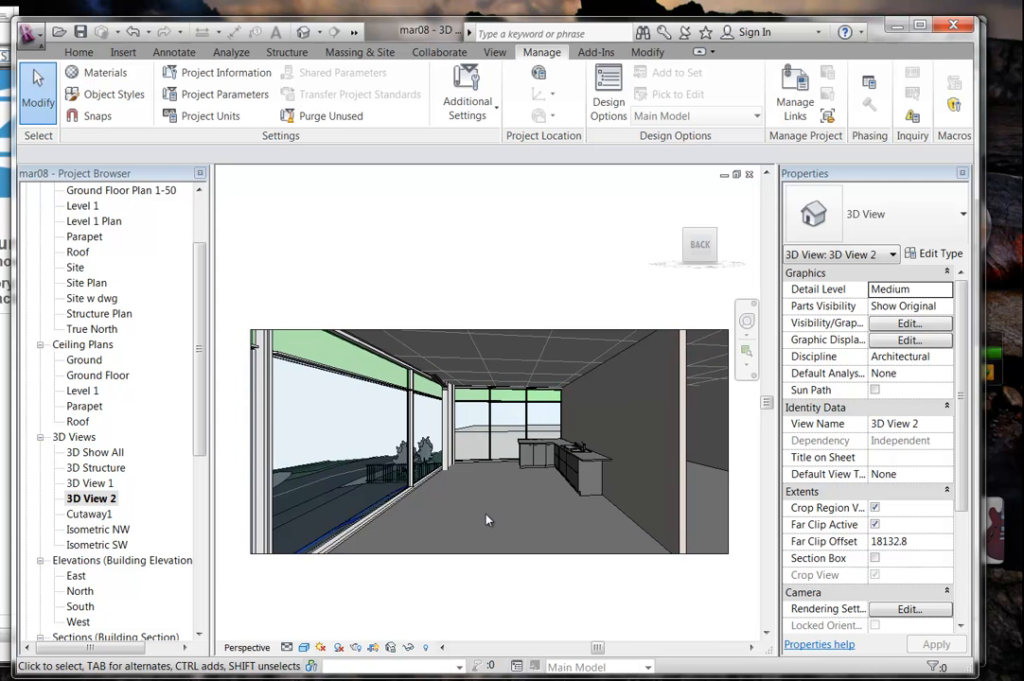
scroll(200, 372, "up", 2)
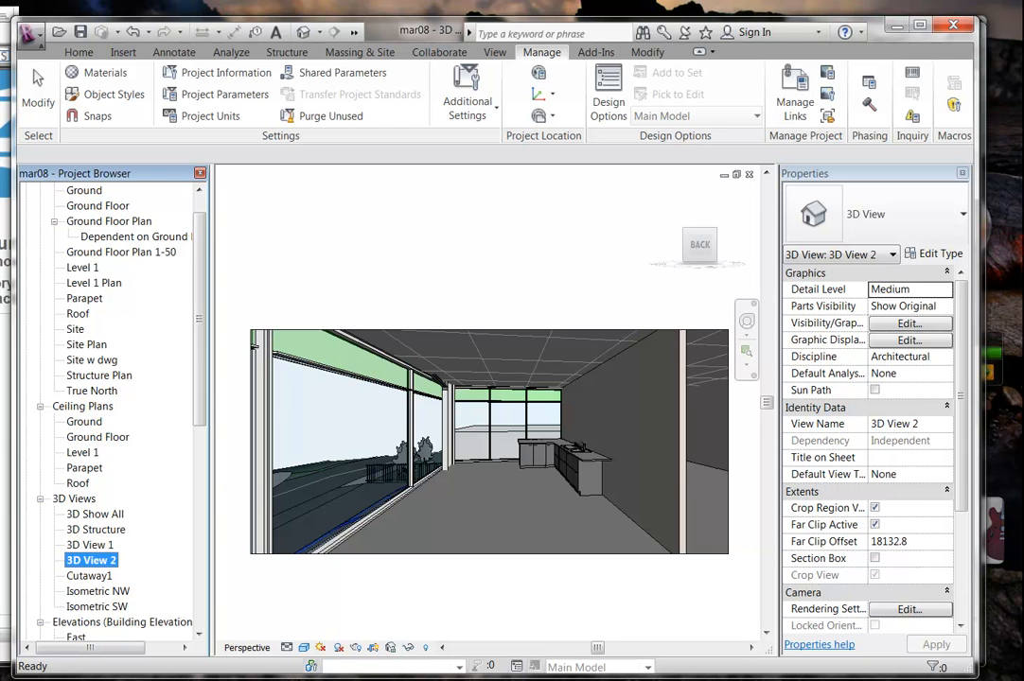
Open the Level 1 floor plan and zoom to the L-shaped sink bench beside the stair.
double_click(83, 267)
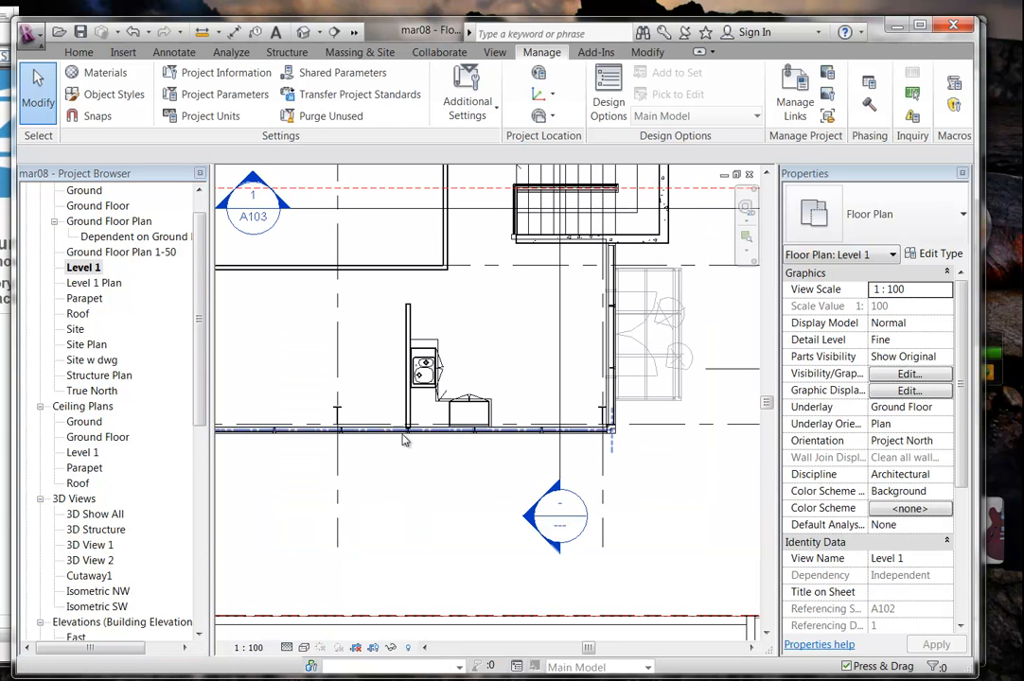
left_click_drag(200, 390, 199, 422)
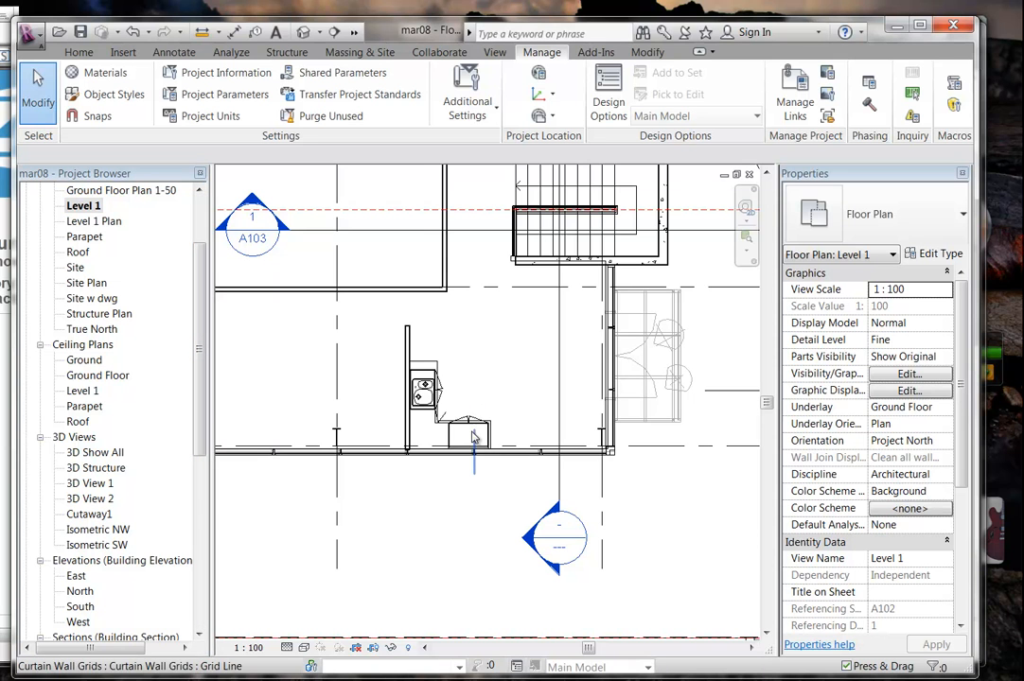
middle_click_drag(544, 331, 451, 433)
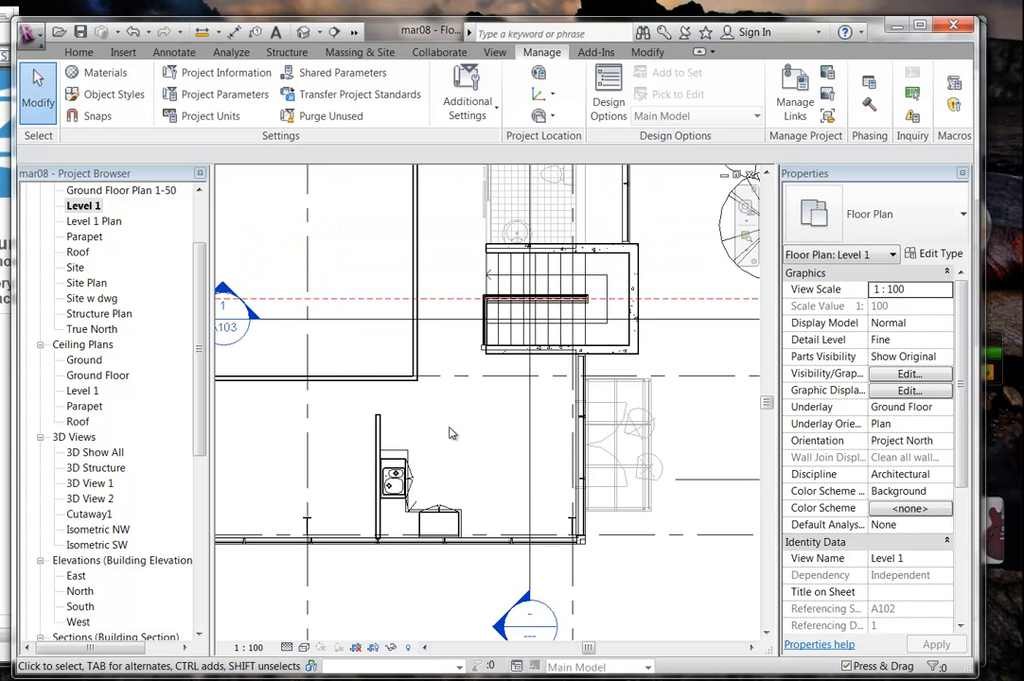
middle_click_drag(449, 429, 426, 444)
scroll(428, 464, "up", 2)
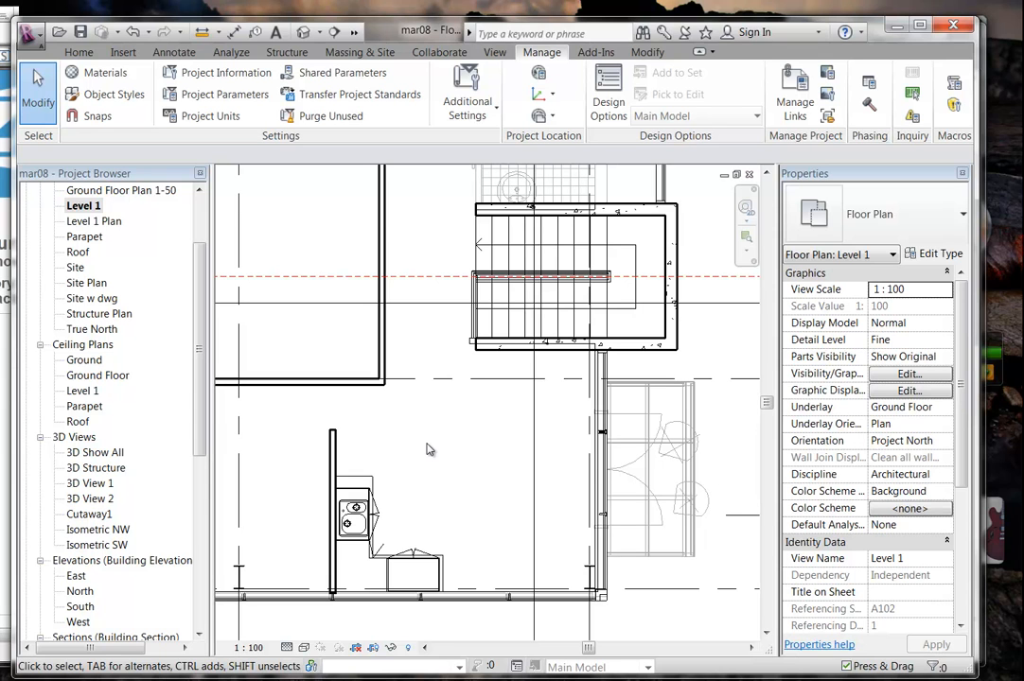
scroll(431, 448, "up", 2)
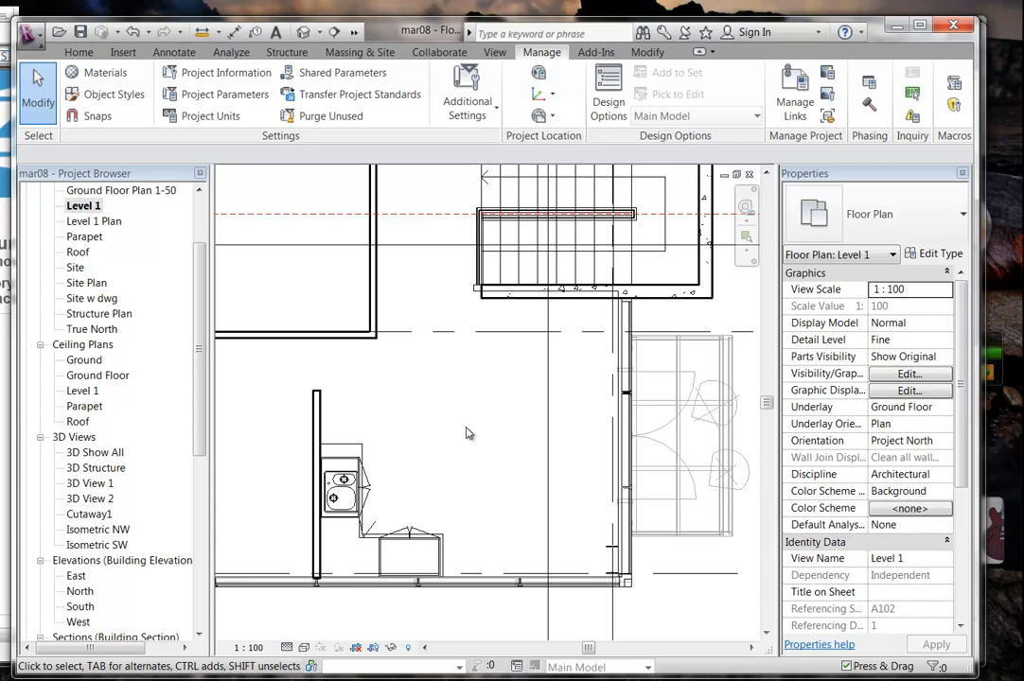
middle_click_drag(466, 428, 462, 381)
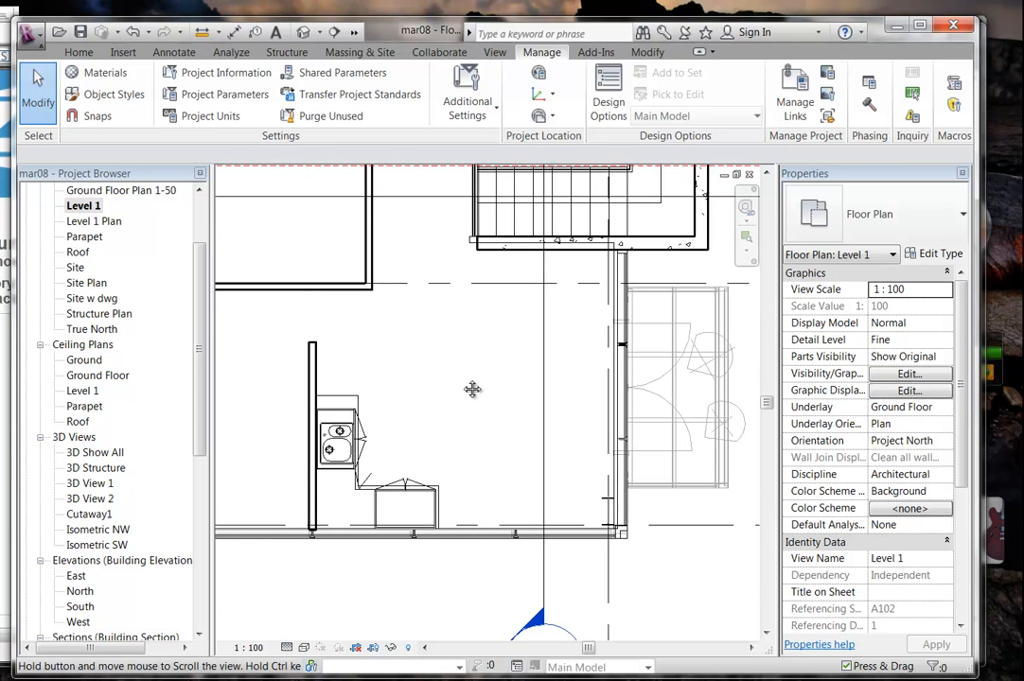
scroll(462, 380, "up", 1)
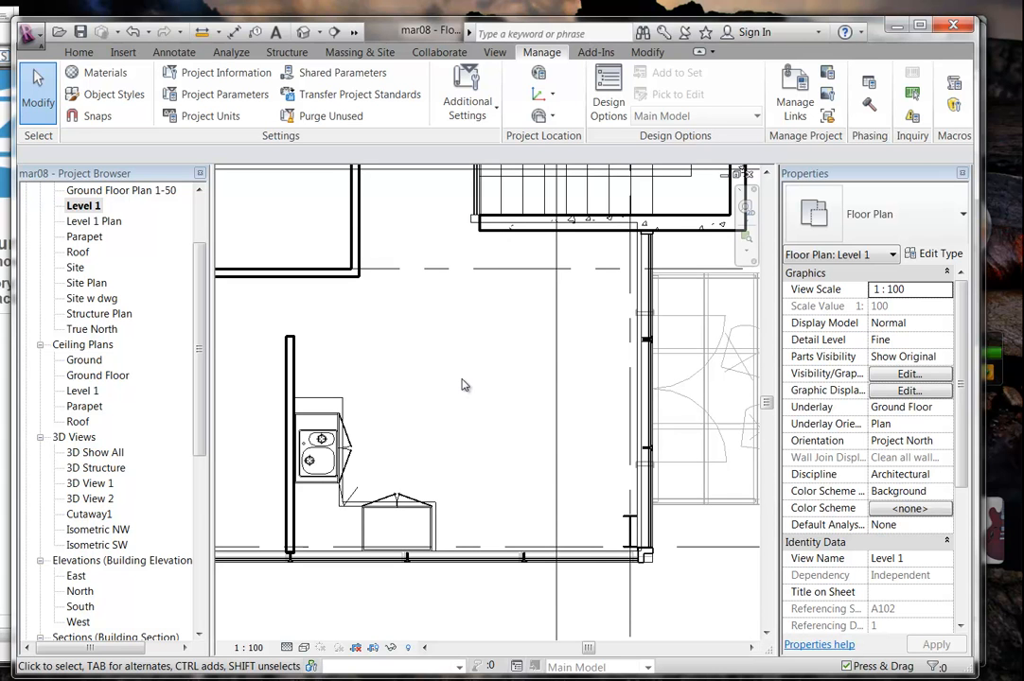
Switch the Level 1 floor plan's visual style to Shaded.
left_click(304, 648)
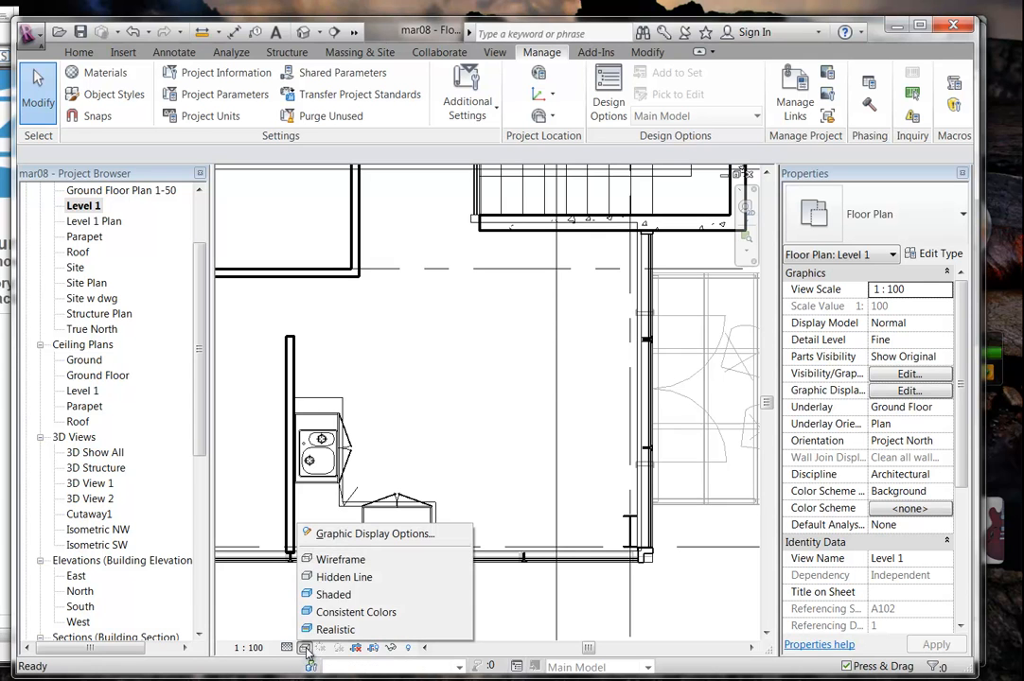
left_click(329, 595)
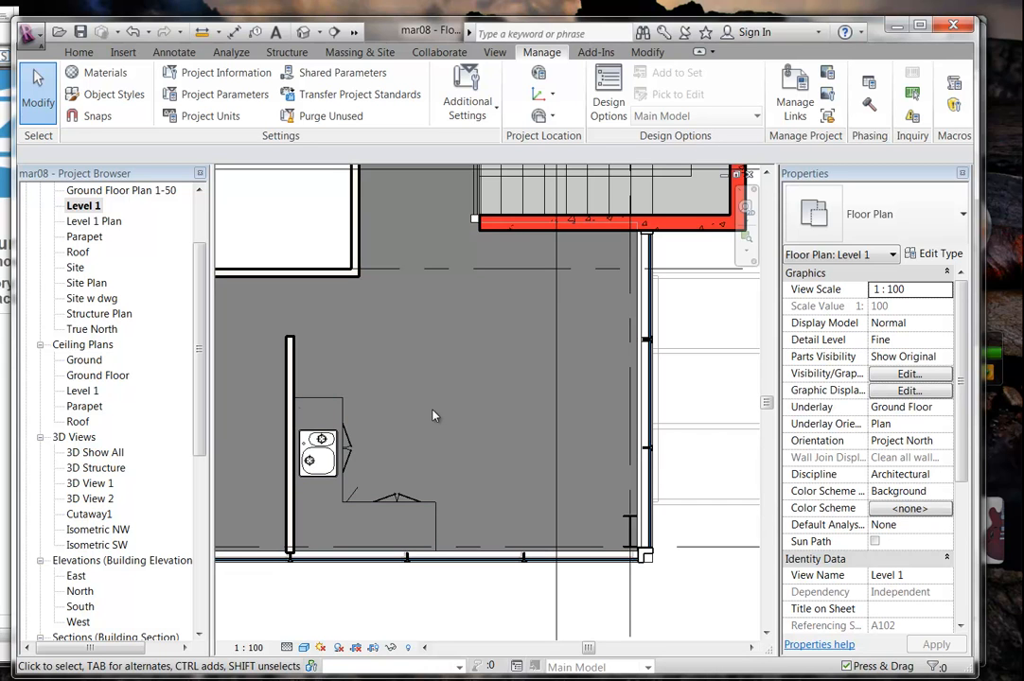
left_click_drag(199, 382, 196, 466)
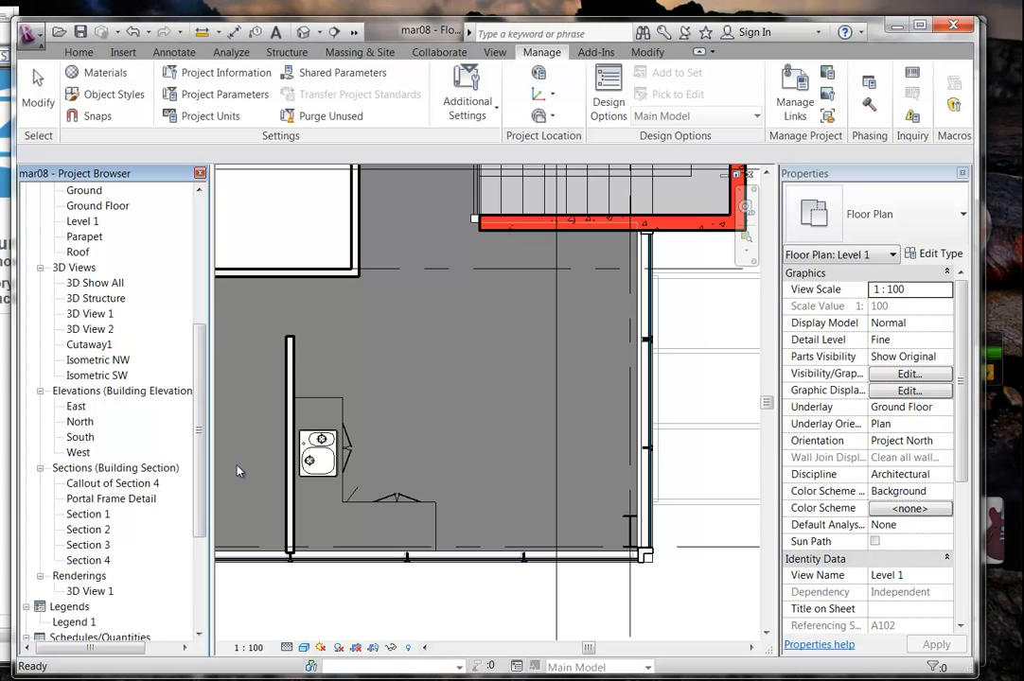
Open Section 4 from its section head and frame both floors, the kitchen bench and the roof.
scroll(409, 371, "down", 2)
mouse_move(409, 367)
middle_mouse_down()
mouse_move(409, 472)
mouse_move(410, 390)
middle_mouse_up()
scroll(409, 472, "down", 2)
double_click(431, 511)
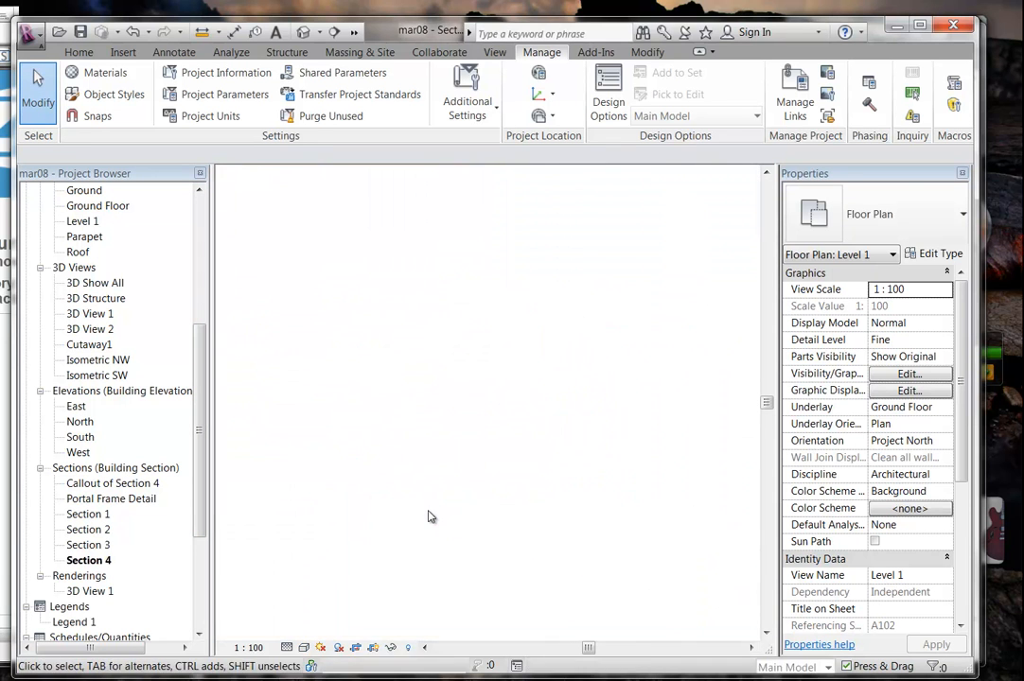
scroll(350, 268, "down", 2)
middle_click_drag(350, 268, 527, 403)
scroll(421, 392, "down", 2)
middle_click_drag(324, 396, 568, 435)
scroll(440, 328, "up", 3)
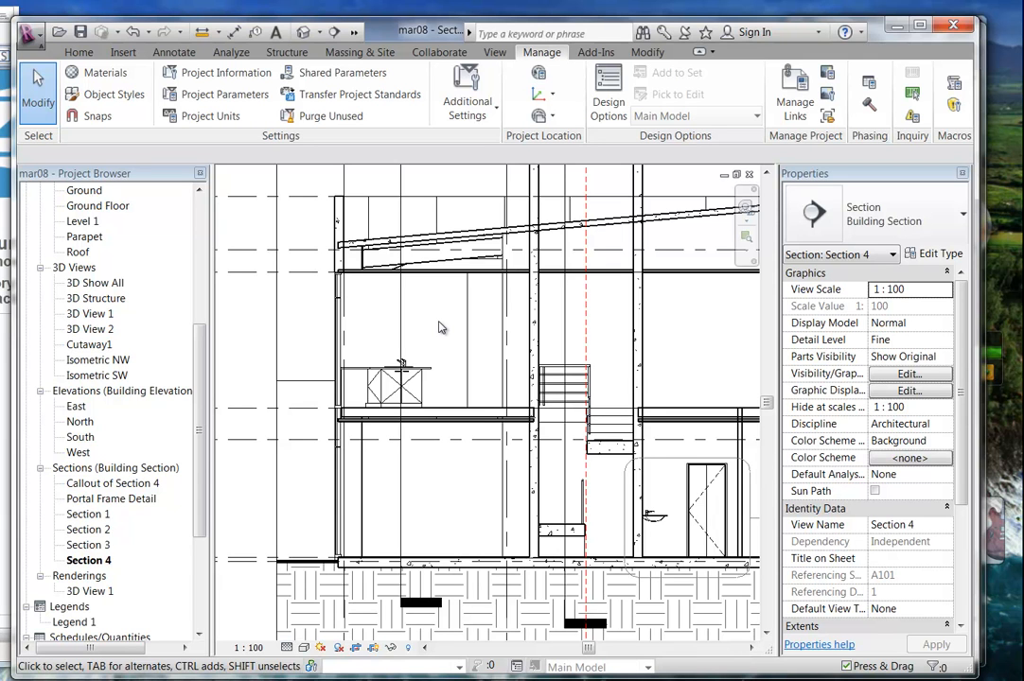
left_click_drag(198, 356, 207, 292)
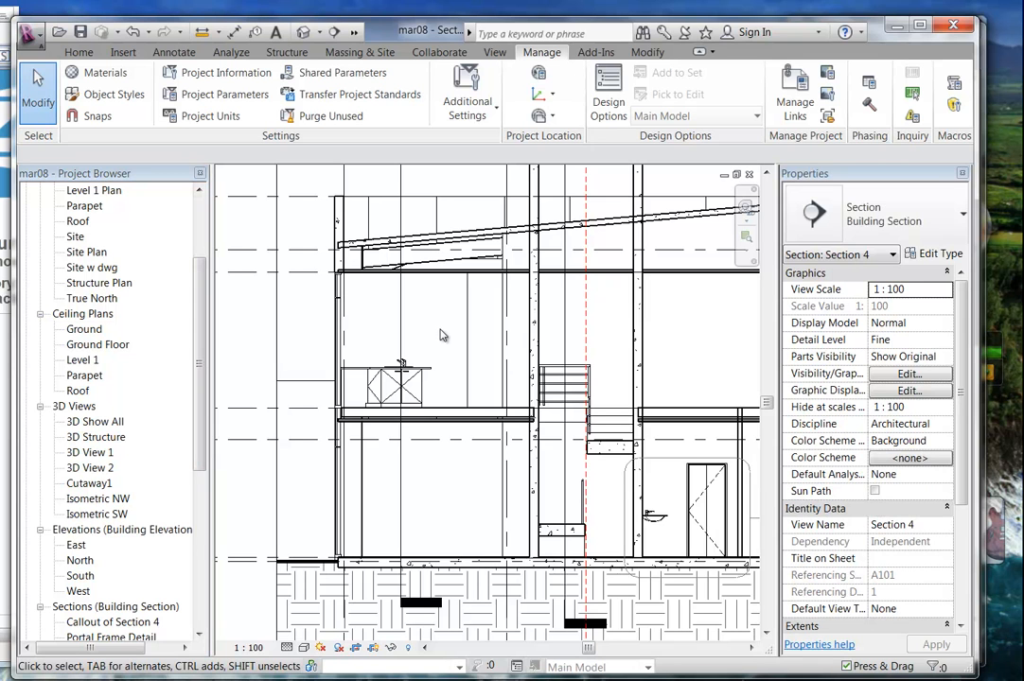
Show 3D View 2's camera in Section 4, try moving it, then undo the move.
right_click(96, 470)
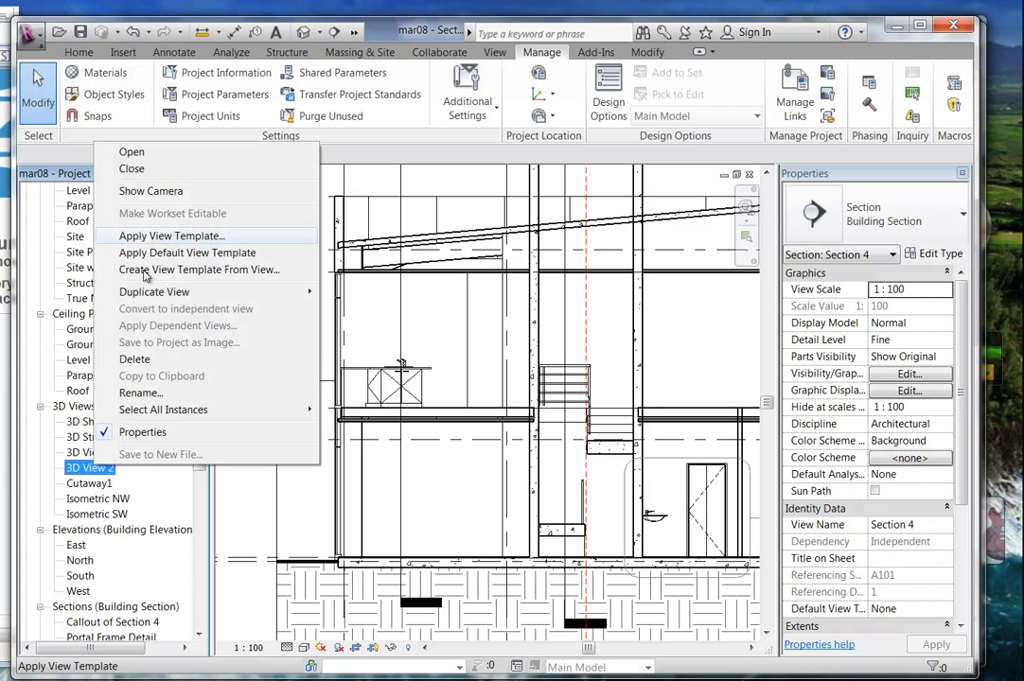
left_click(142, 195)
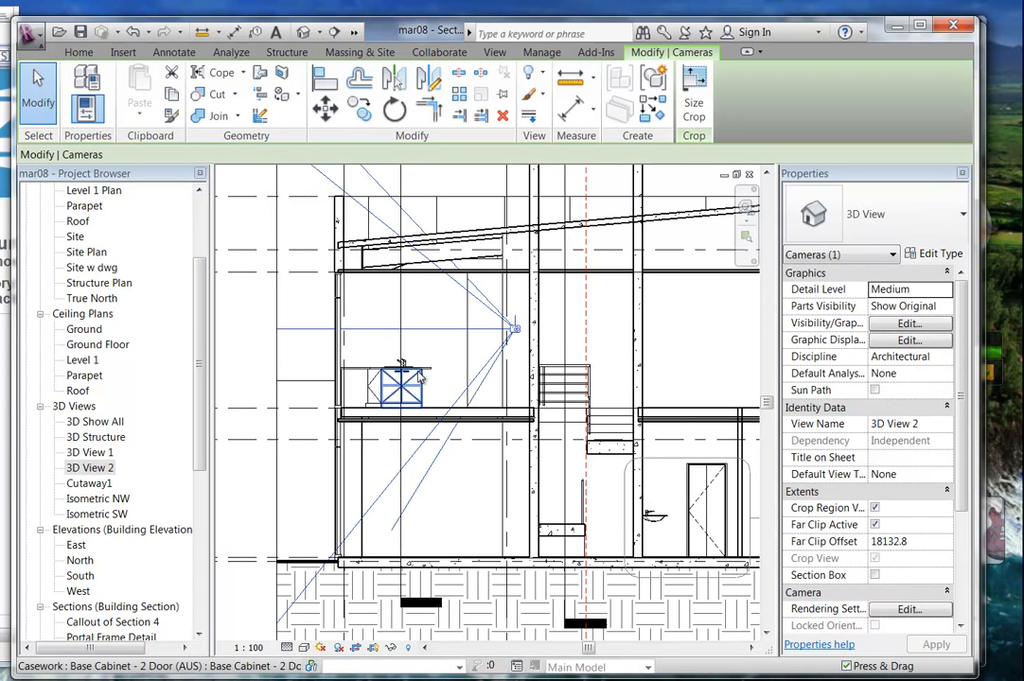
scroll(373, 375, "up", 1)
middle_click_drag(372, 374, 470, 386)
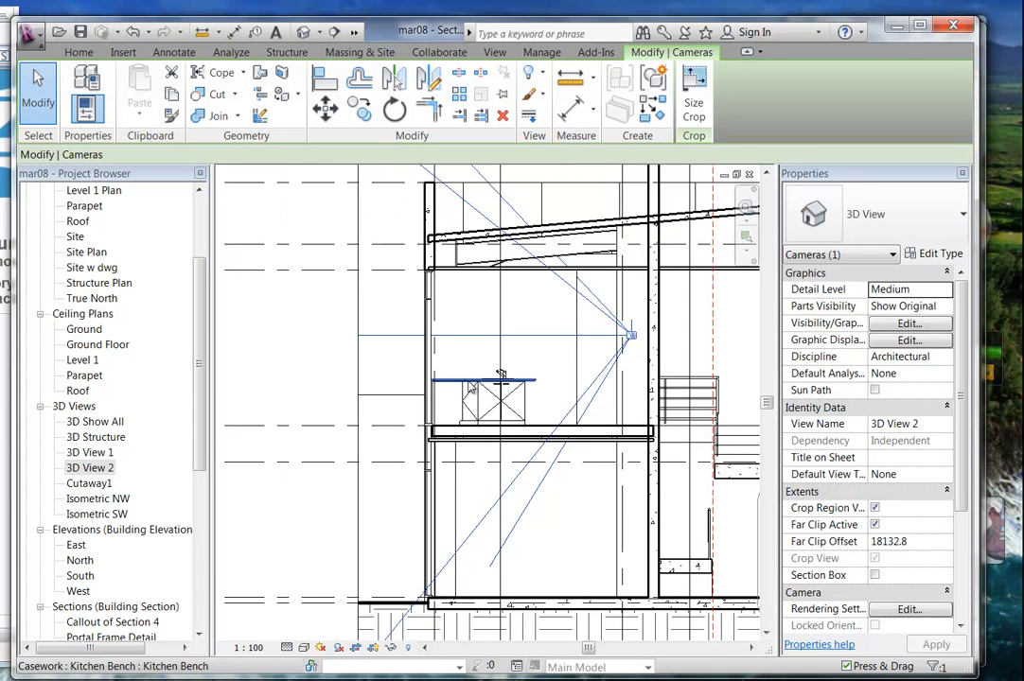
left_click_drag(501, 375, 631, 328)
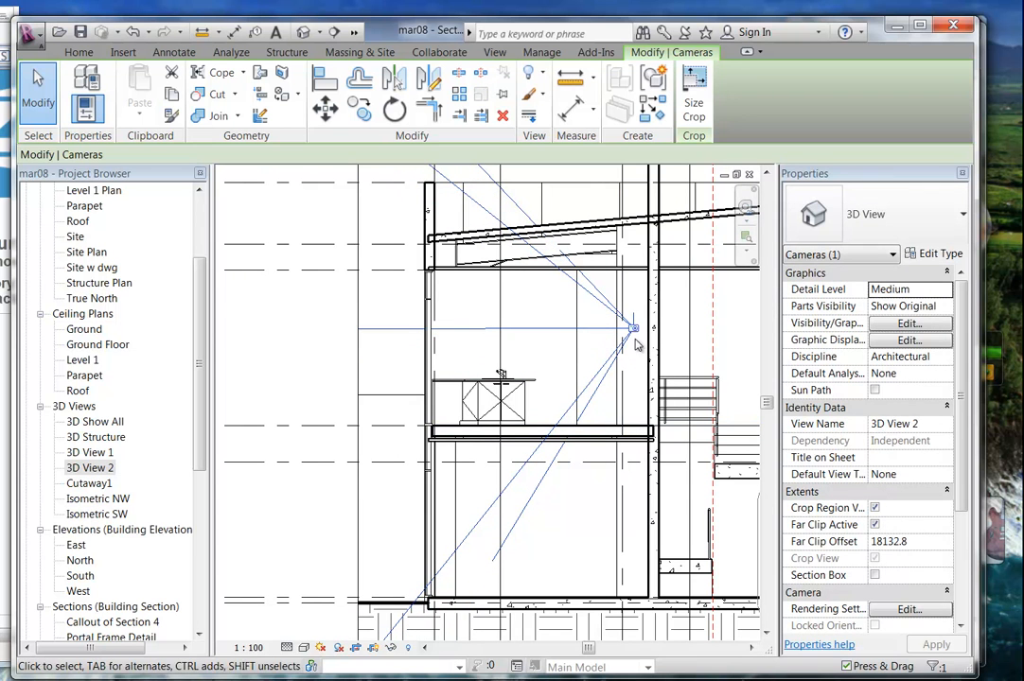
left_click(127, 34)
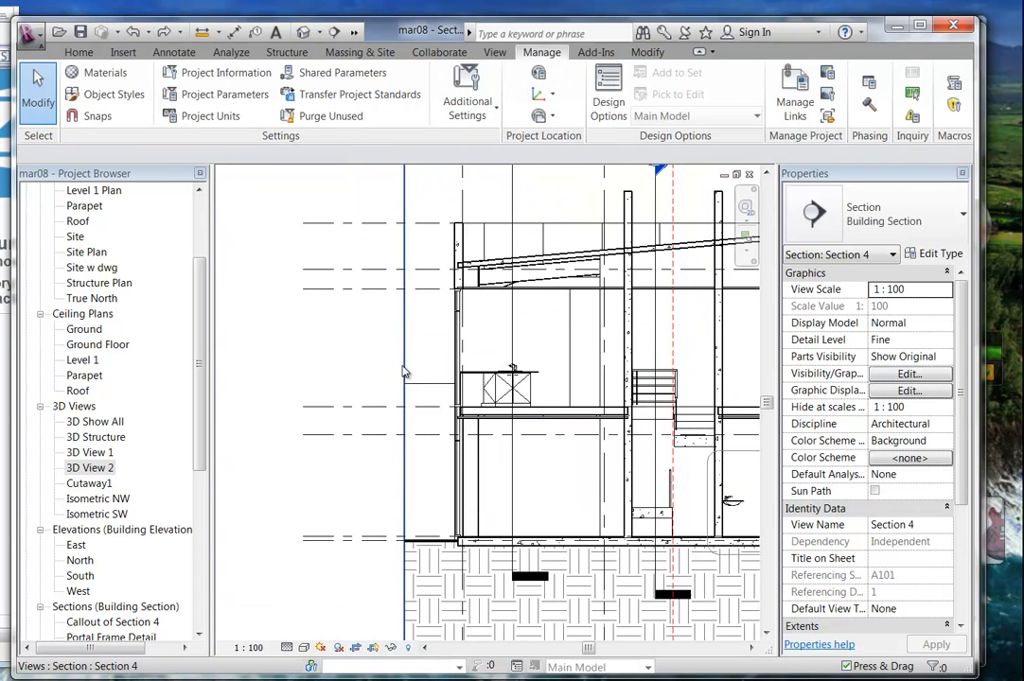
Widen Section 4's crop region to the left so the car in the garage shows.
left_click(404, 388)
left_click_drag(404, 395, 304, 404)
left_click(411, 349)
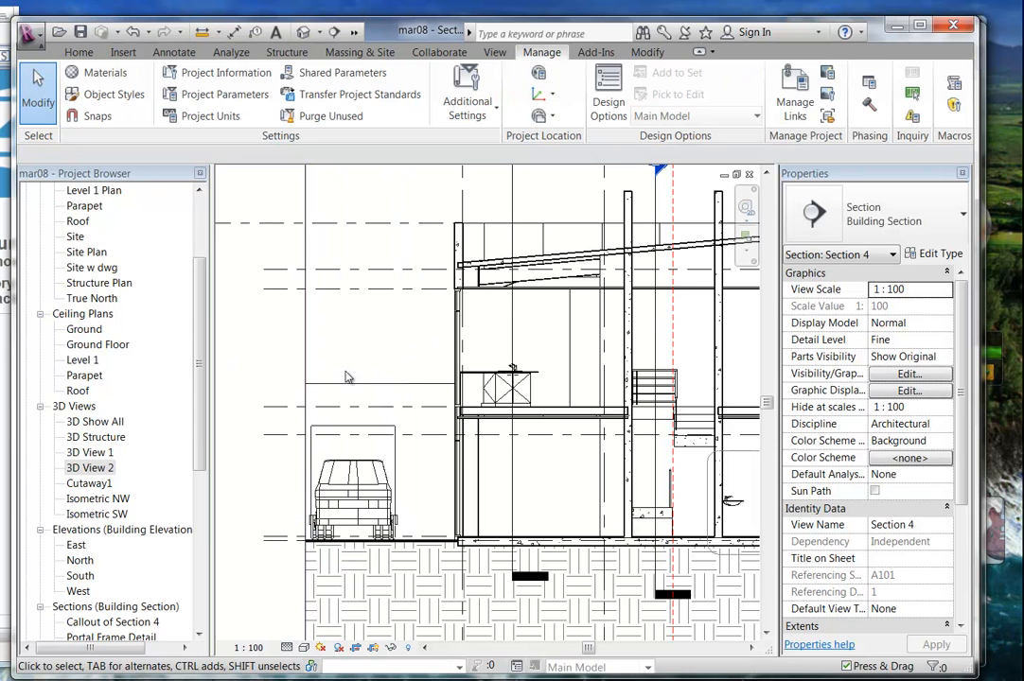
left_click(87, 469)
right_click(83, 470)
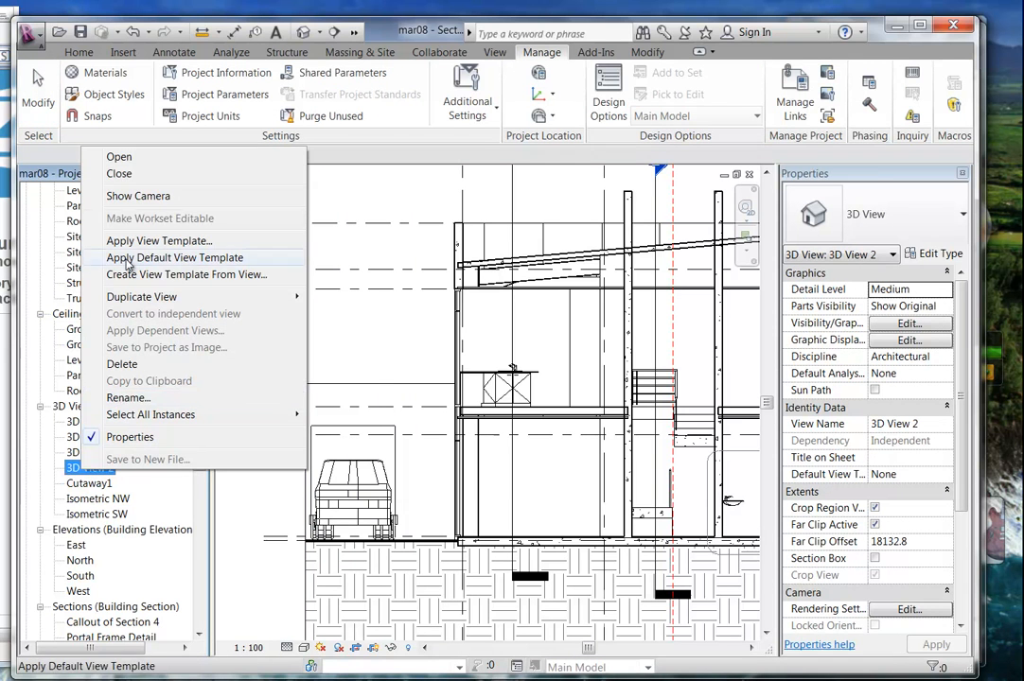
left_click(127, 196)
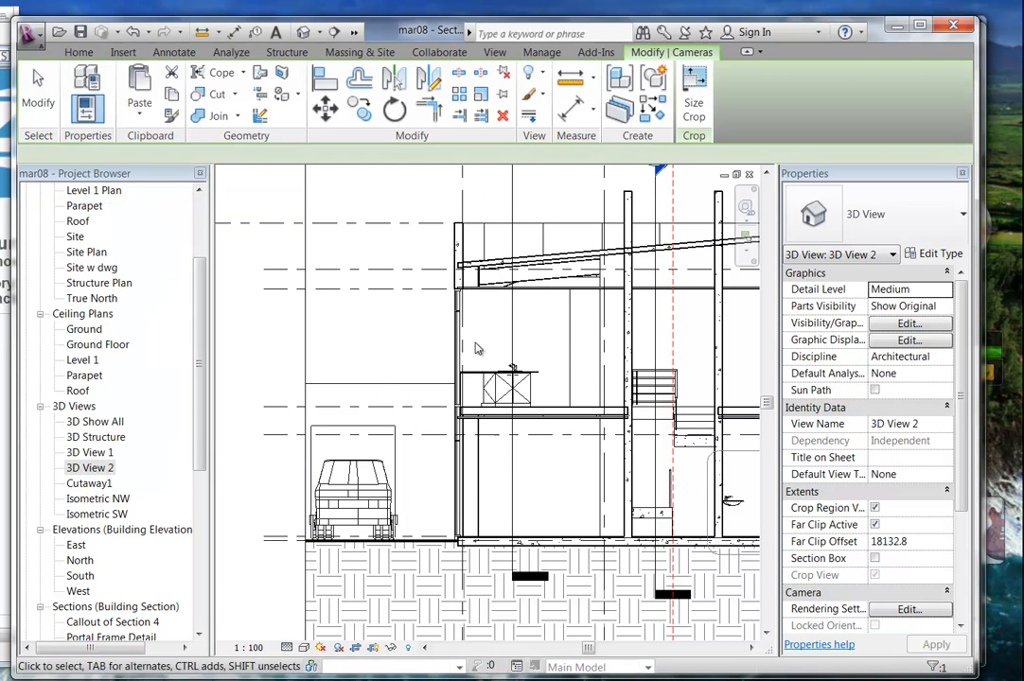
left_click(331, 362)
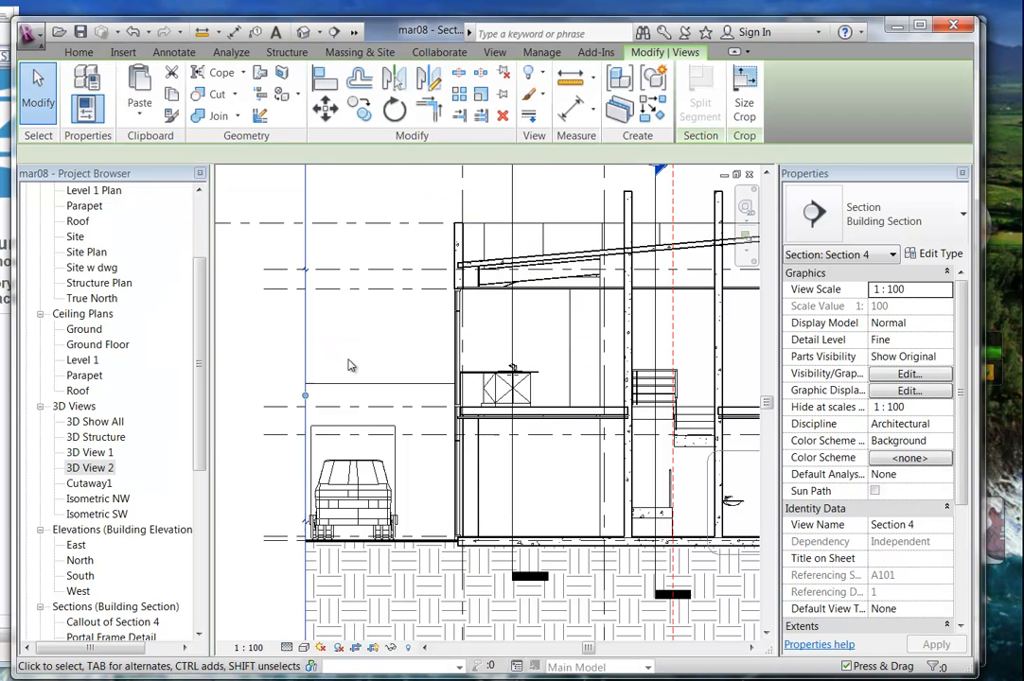
middle_click_drag(360, 384, 463, 383)
left_click_drag(409, 394, 287, 395)
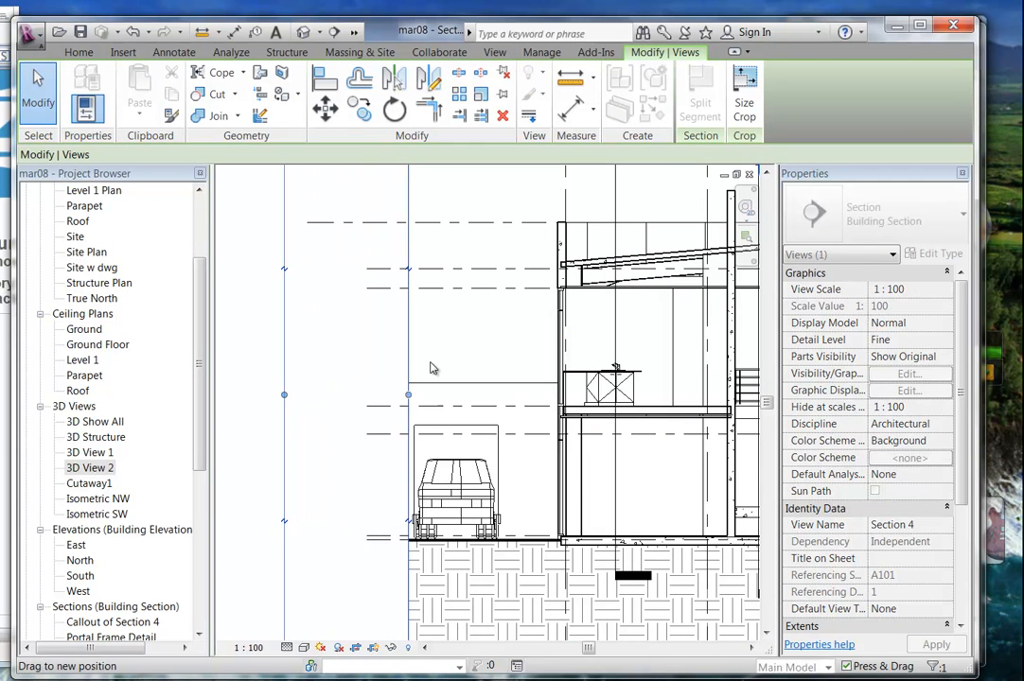
left_click(474, 348)
middle_click_drag(479, 346, 295, 339)
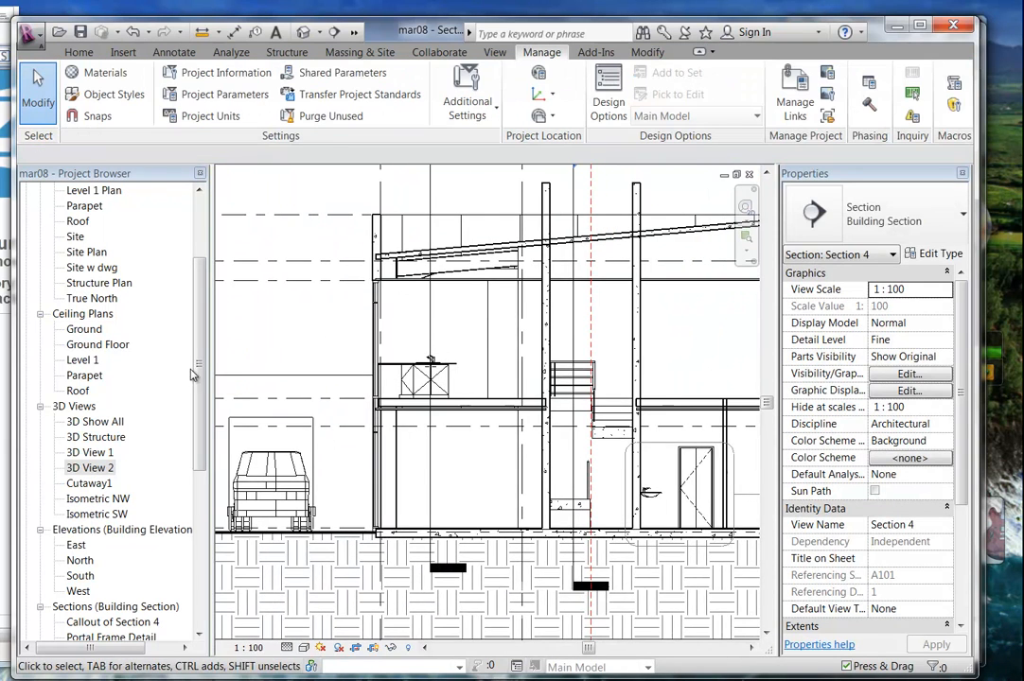
Show 3D View 2's camera again and drag it lower in the section.
right_click(95, 465)
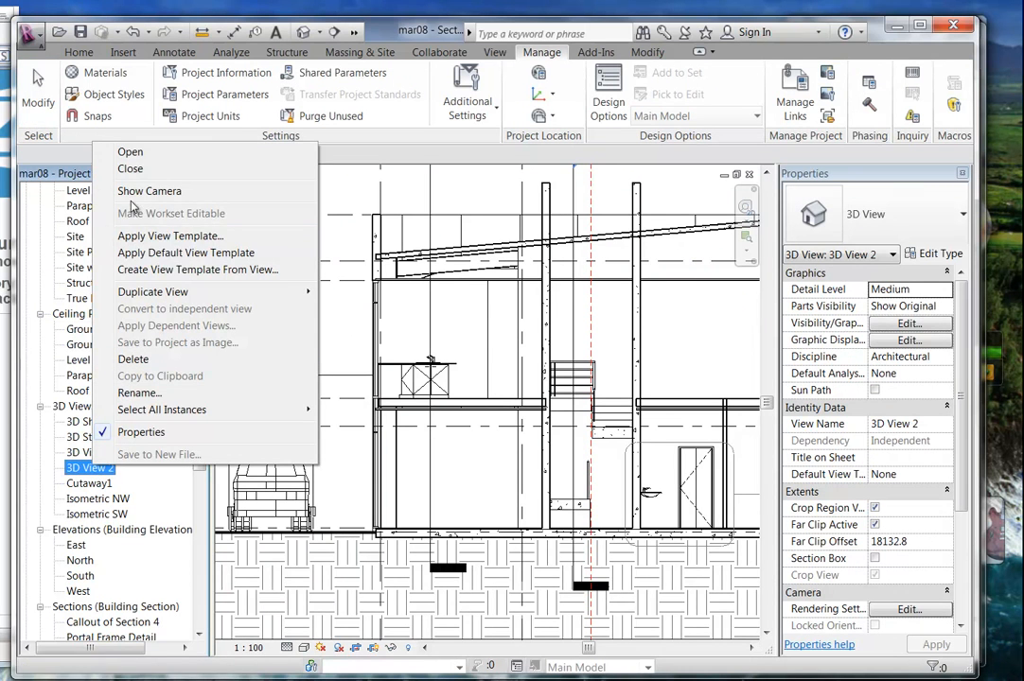
left_click(137, 191)
scroll(493, 359, "down", 2)
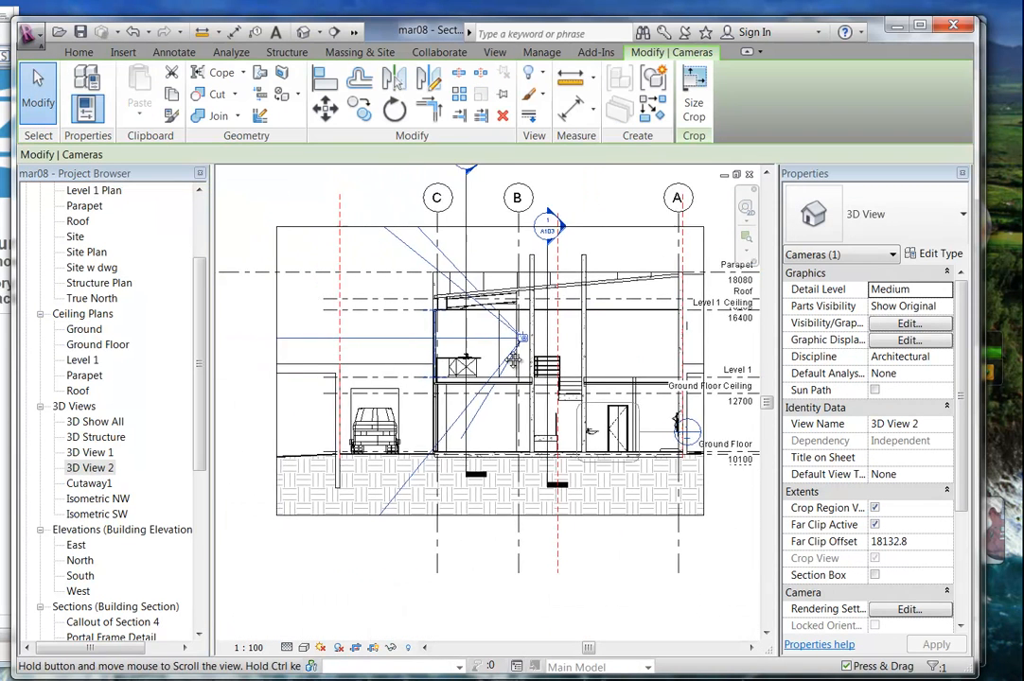
middle_click_drag(494, 359, 588, 356)
left_click_drag(593, 335, 596, 379)
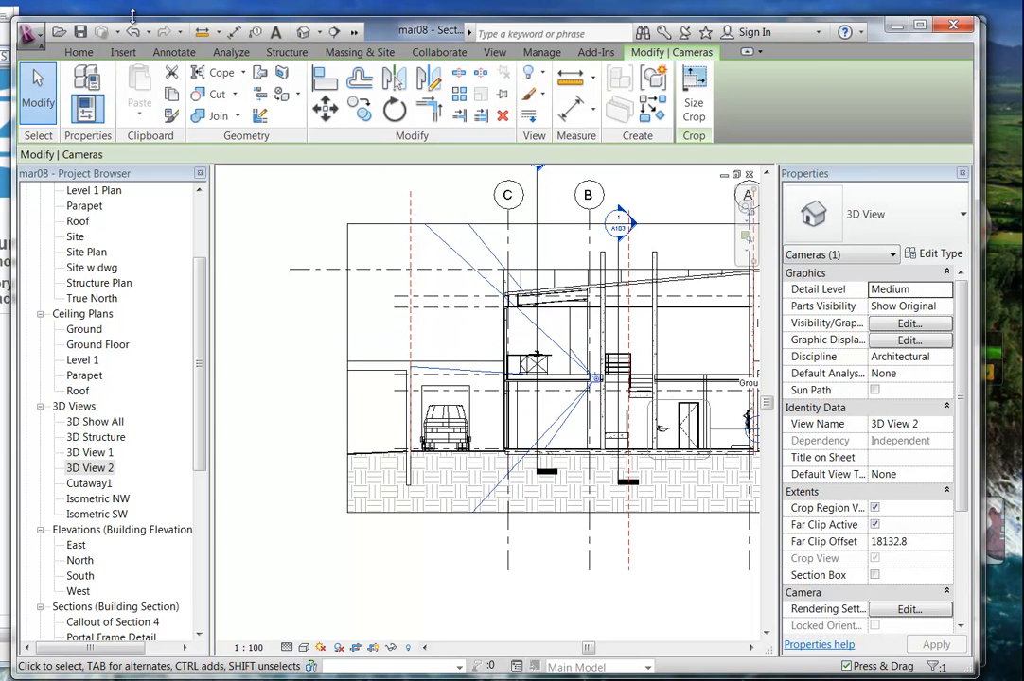
left_click(408, 528)
scroll(408, 526, "down", 2)
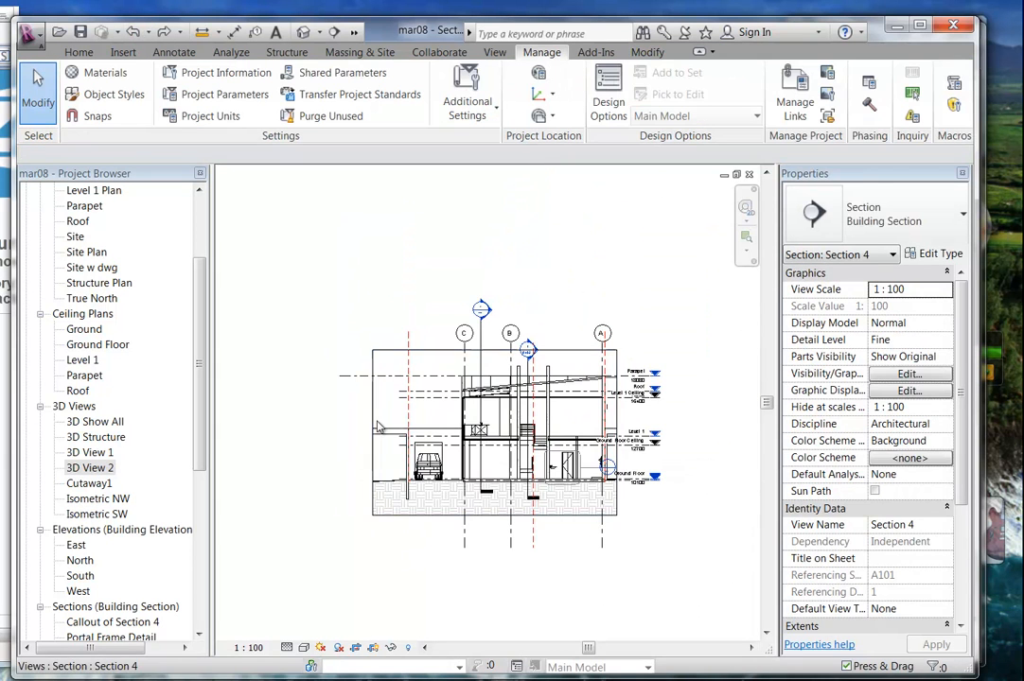
Drag the left edge of Section 4's crop region further out to the left.
left_click(367, 433)
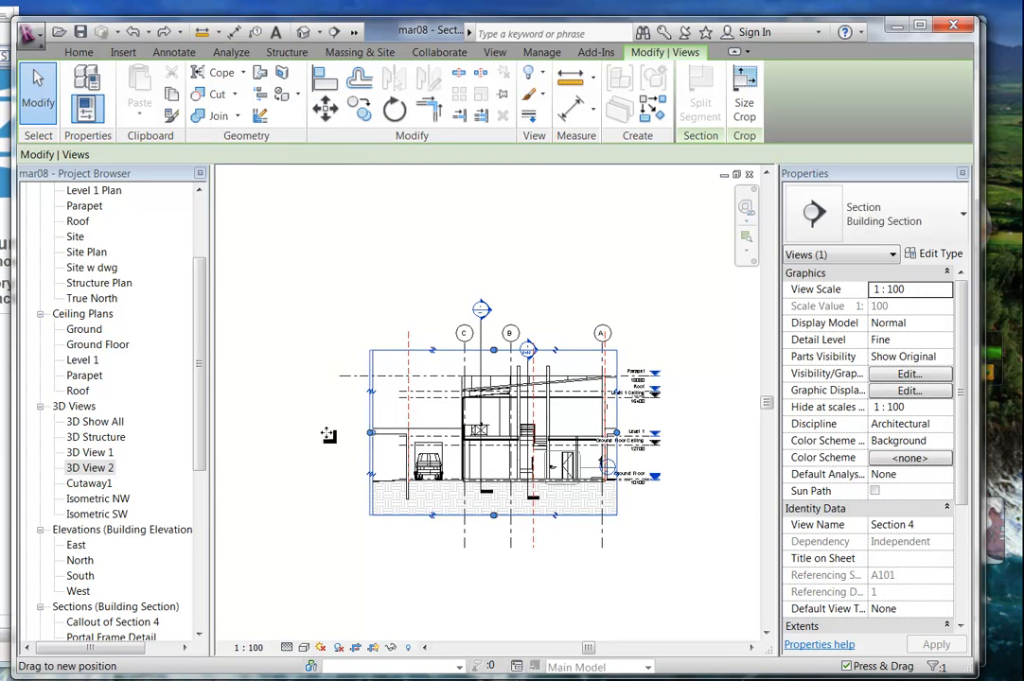
left_click_drag(365, 433, 245, 431)
middle_click_drag(265, 440, 375, 438)
left_click_drag(373, 439, 272, 436)
middle_click_drag(505, 433, 379, 433)
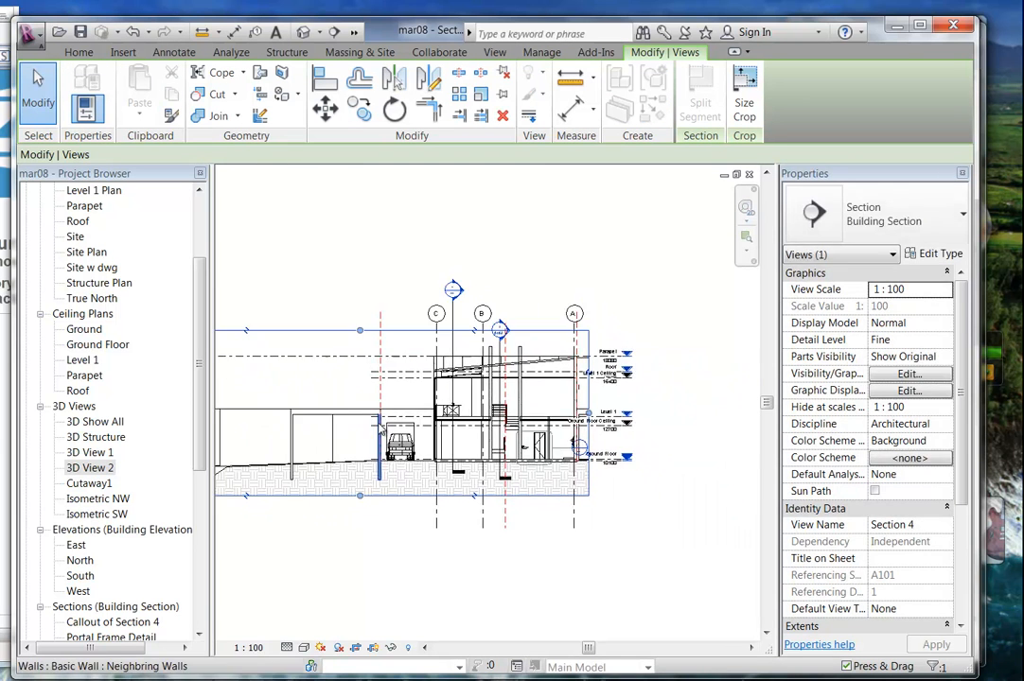
left_click(327, 390)
Show 3D View 2's camera, nudge it upward, then undo the move.
right_click(101, 468)
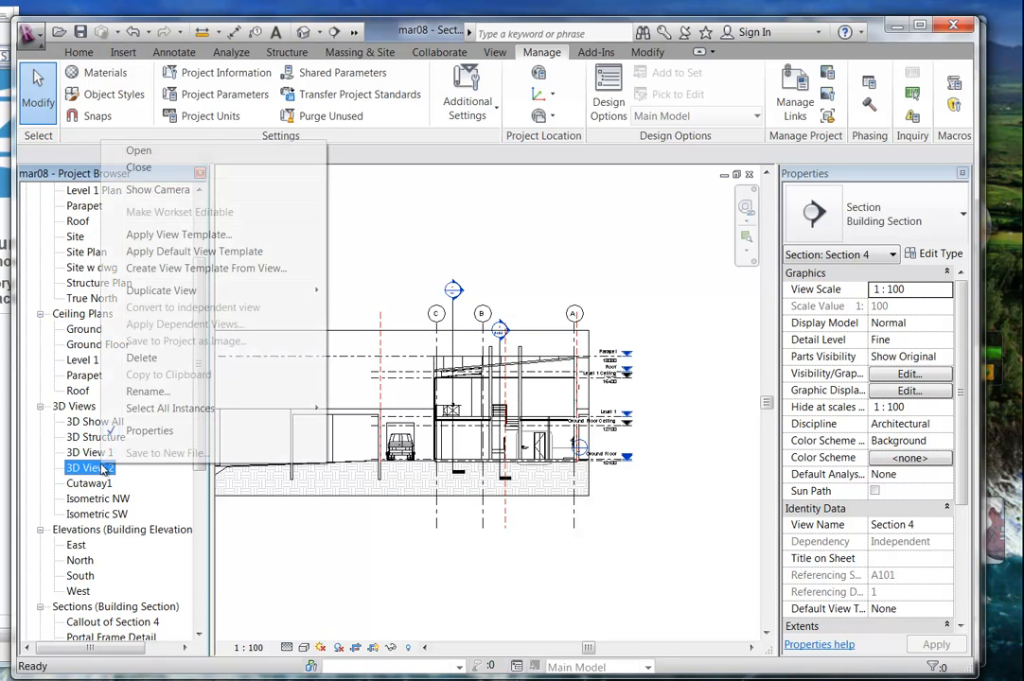
left_click(152, 189)
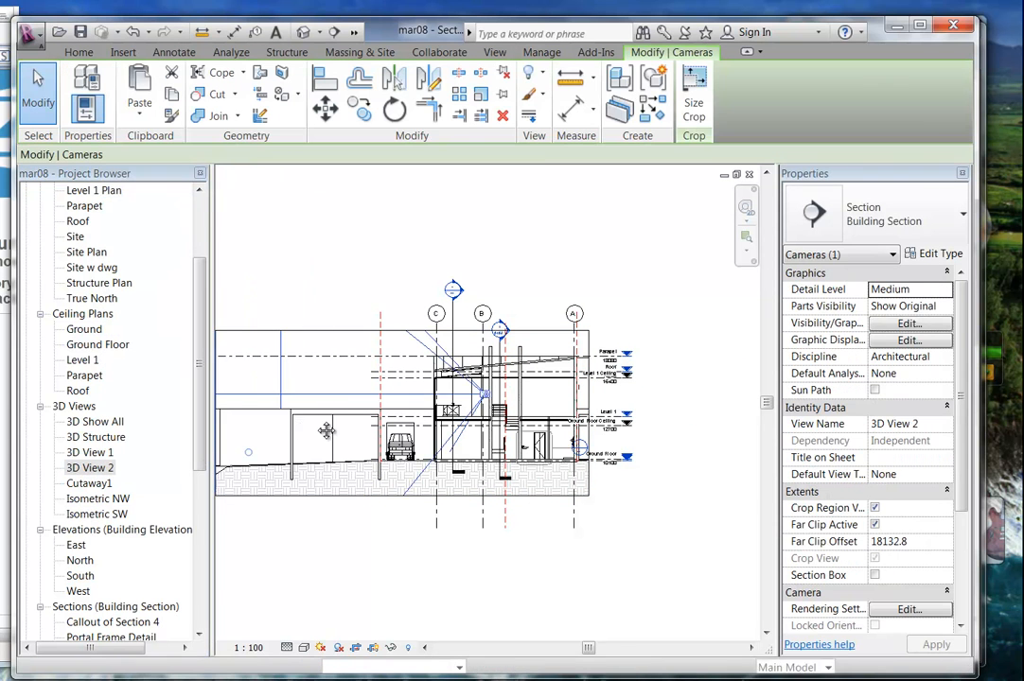
middle_click_drag(305, 426, 476, 430)
left_click_drag(658, 398, 651, 377)
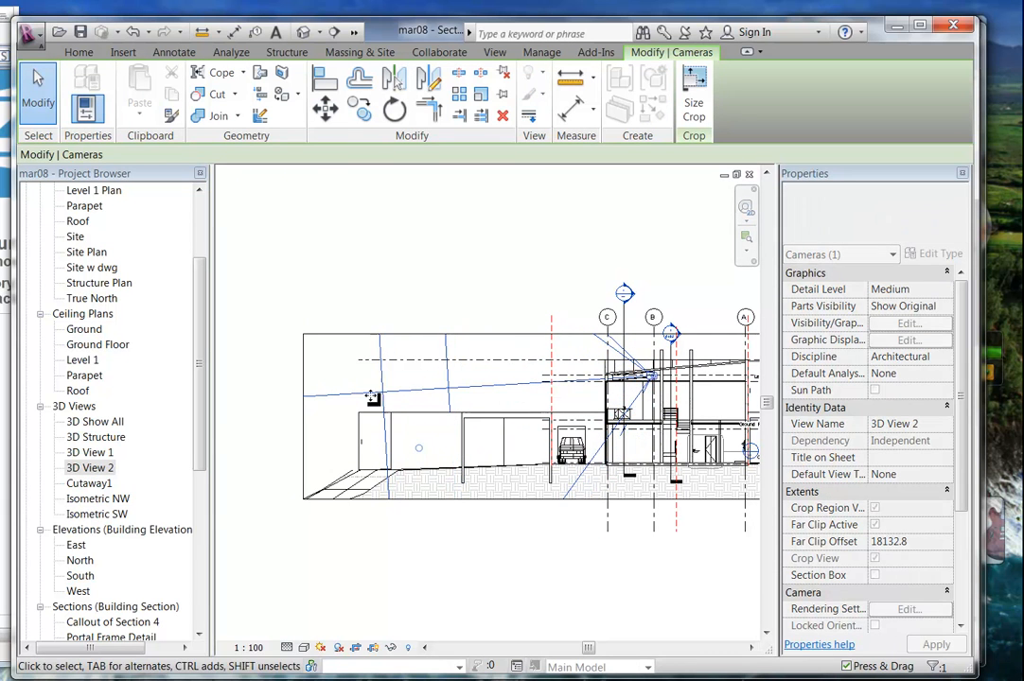
left_click(133, 32)
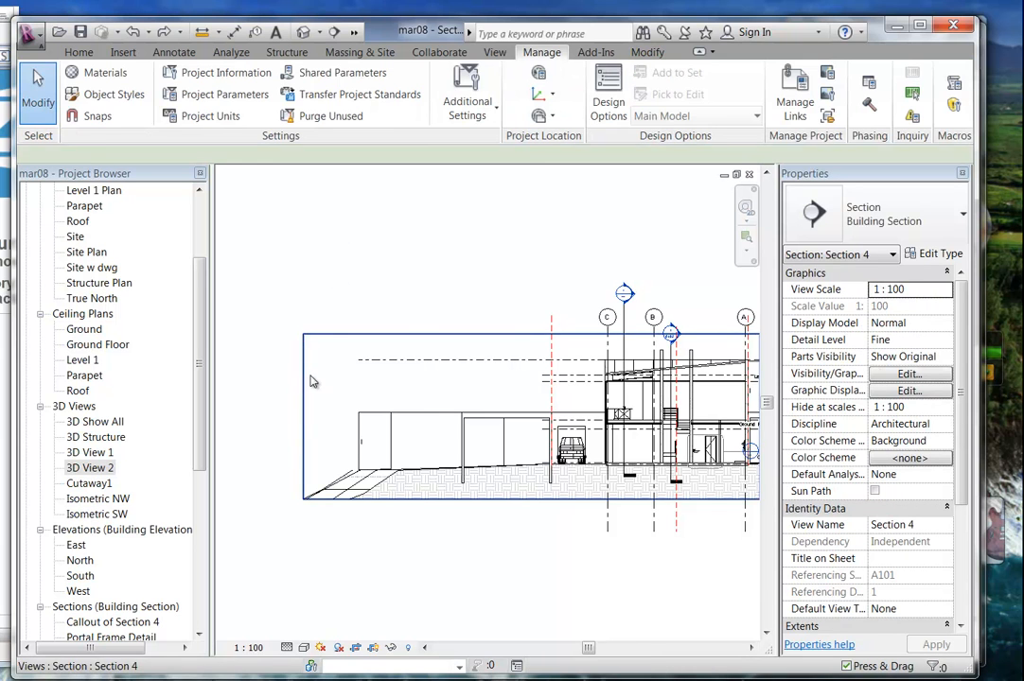
Extend the crop far left to reveal the neighbouring walls and sloping ground.
left_click(305, 379)
left_click_drag(469, 402, 290, 388)
middle_click_drag(290, 388, 546, 384)
left_click_drag(546, 384, 332, 389)
scroll(525, 382, "down", 4)
middle_click_drag(525, 385, 246, 402)
left_click(473, 497)
scroll(440, 432, "up", 1)
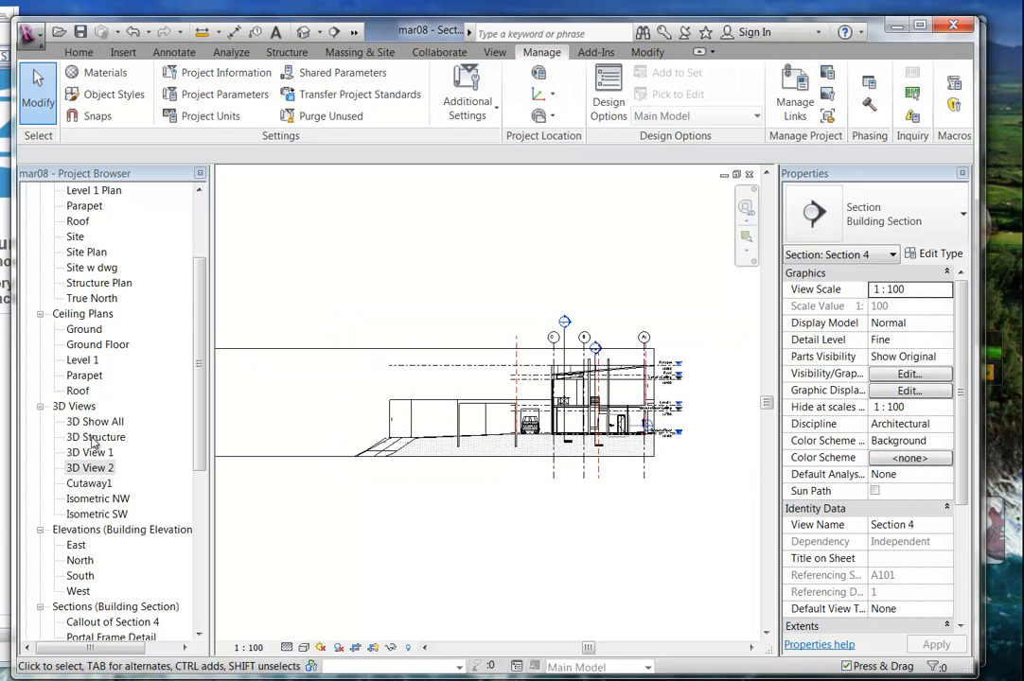
Show 3D View 2's camera and try moving its eye, then undo and cancel an accidental rename.
right_click(88, 470)
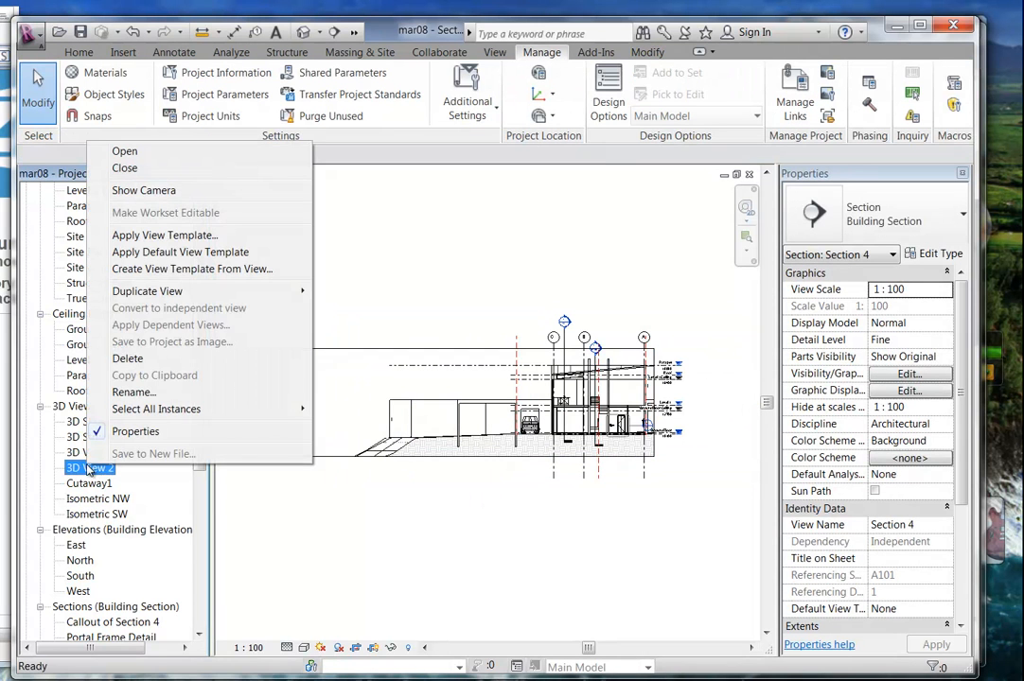
left_click(132, 190)
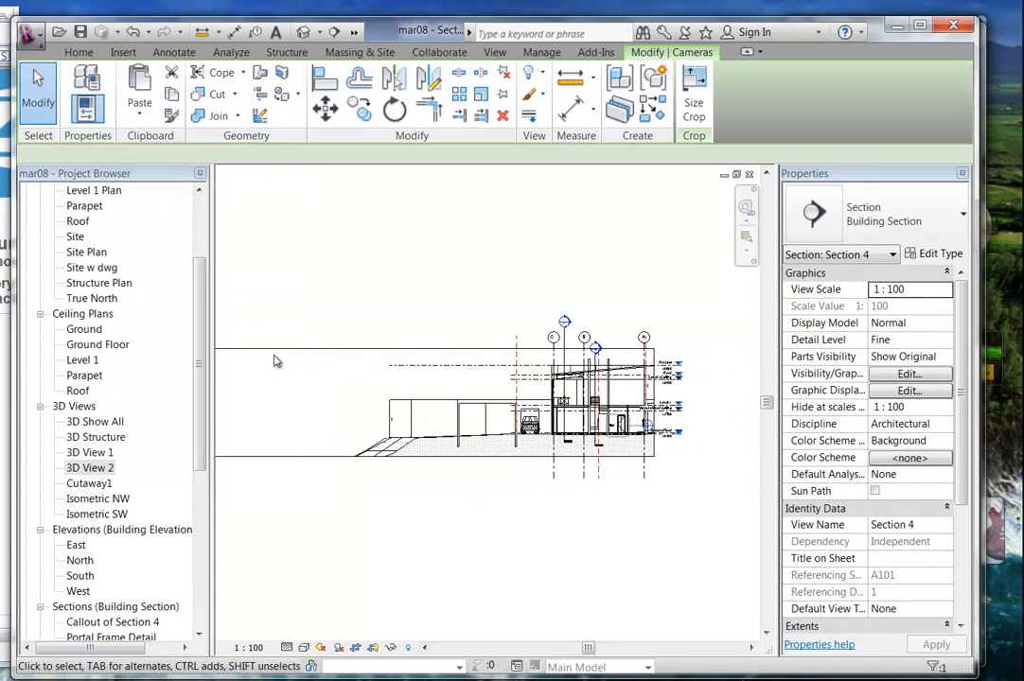
left_click_drag(342, 390, 341, 392)
left_click(341, 392)
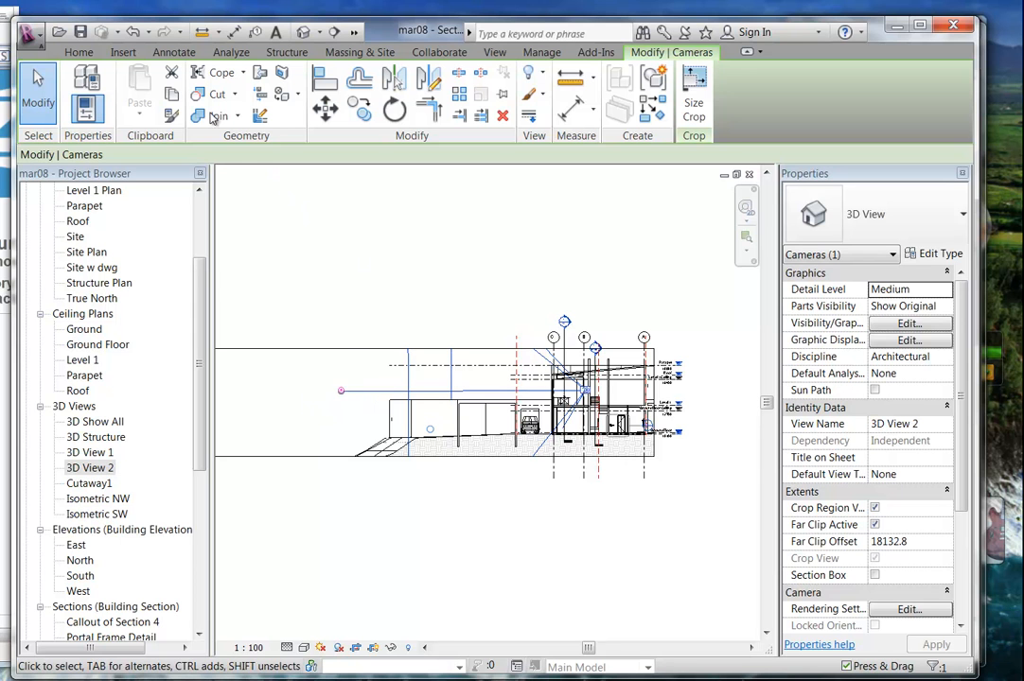
left_click(134, 34)
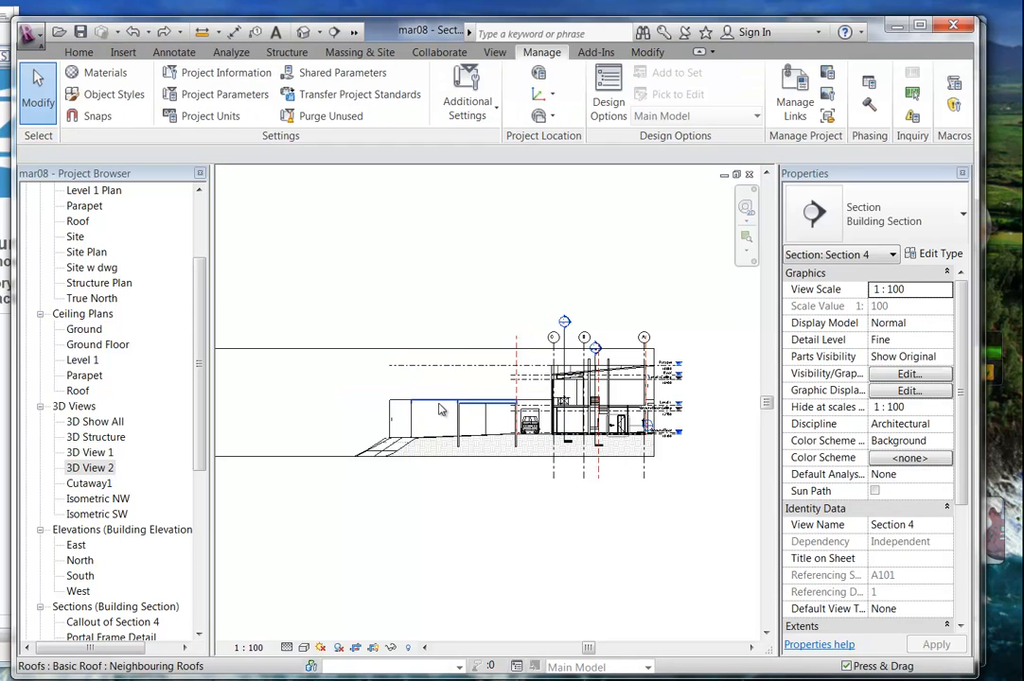
right_click(88, 473)
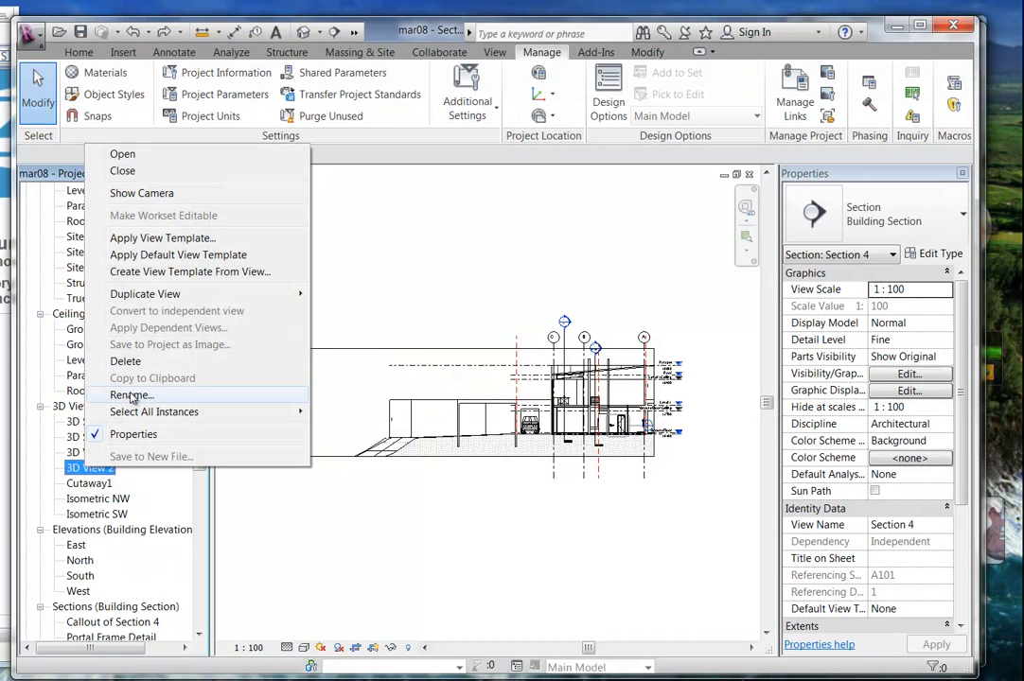
left_click(113, 396)
left_click(327, 292)
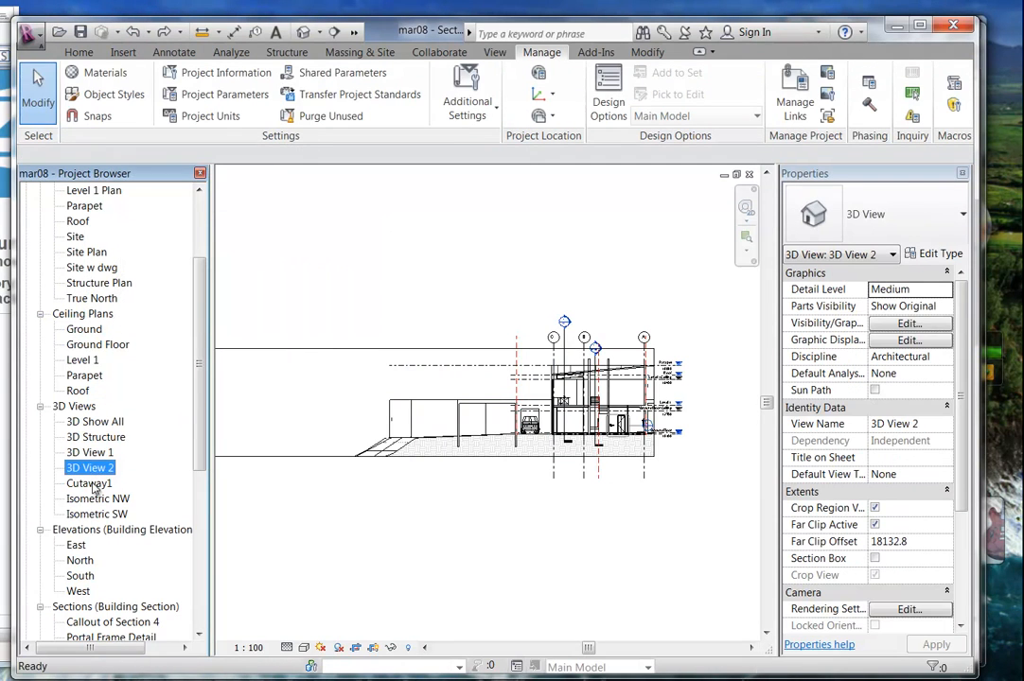
Show the camera again and drag its eye out to the far left of Section 4.
right_click(88, 467)
left_click(132, 198)
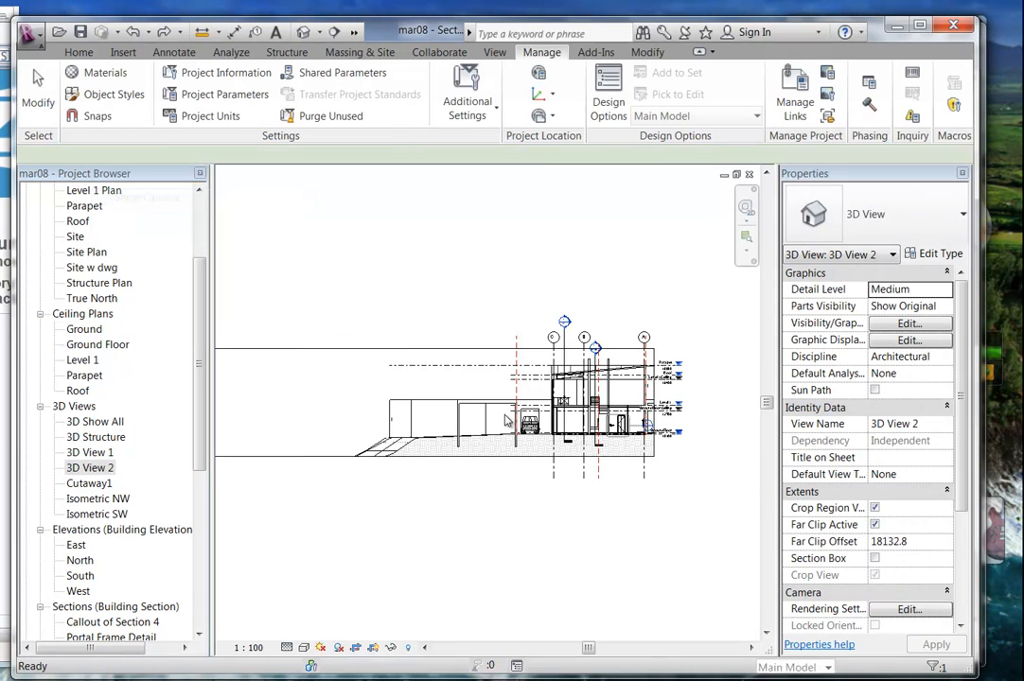
mouse_move(585, 390)
left_mouse_down()
mouse_move(576, 412)
mouse_move(583, 376)
left_mouse_up()
mouse_move(341, 388)
left_mouse_down()
mouse_move(346, 354)
mouse_move(341, 391)
left_mouse_up()
middle_click_drag(533, 416, 465, 406)
scroll(462, 404, "up", 1)
middle_click_drag(268, 406, 372, 416)
scroll(372, 415, "up", 1)
scroll(359, 384, "up", 2)
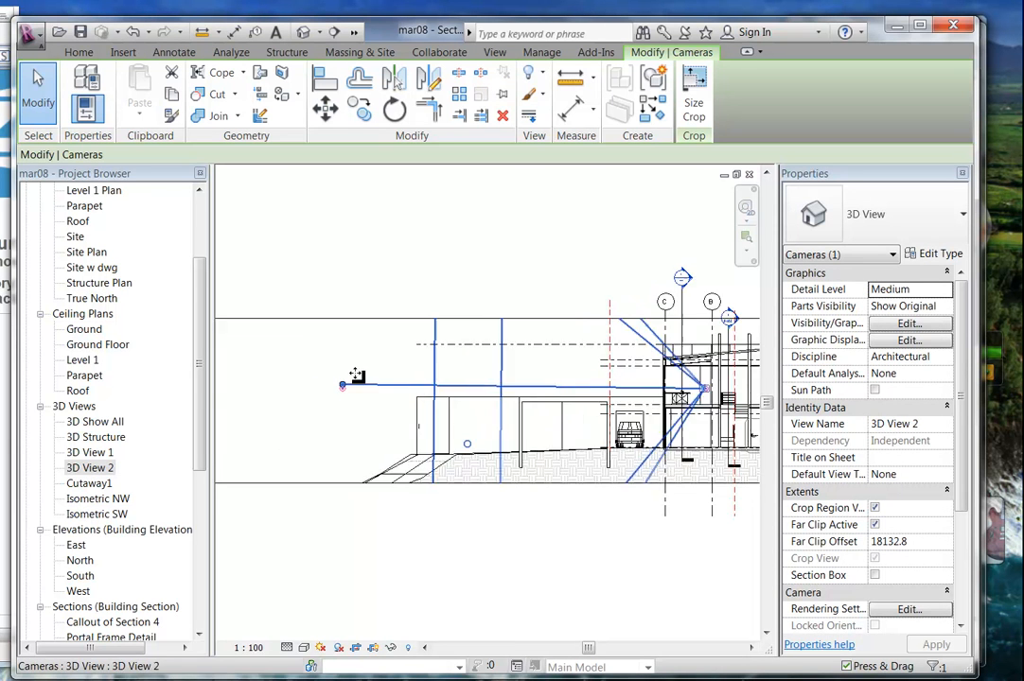
left_click_drag(201, 391, 201, 328)
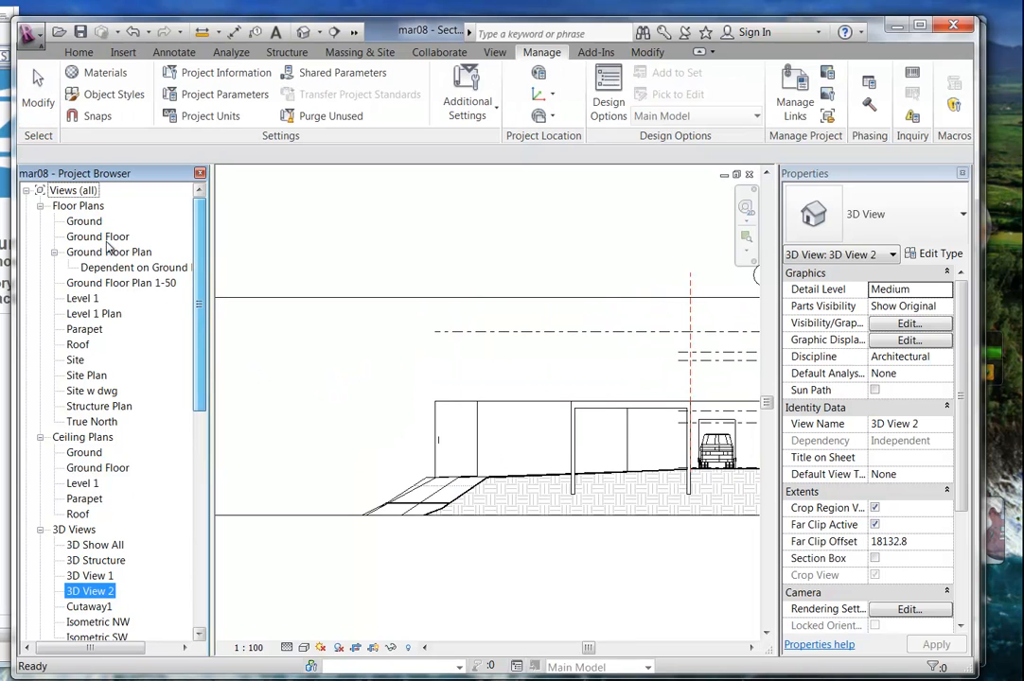
Drag 3D View 2's camera eye farther from the house in the Level 1 plan, then open 3D View 2.
double_click(82, 298)
scroll(364, 348, "down", 2)
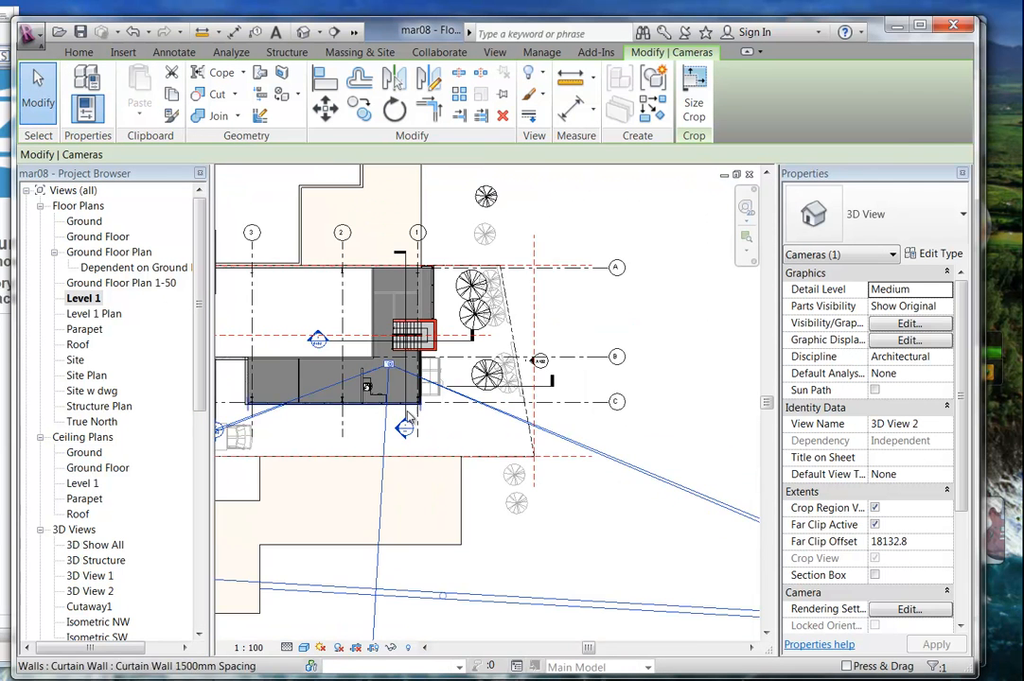
middle_click_drag(388, 422, 427, 302)
scroll(428, 302, "down", 2)
left_click_drag(414, 469, 390, 485)
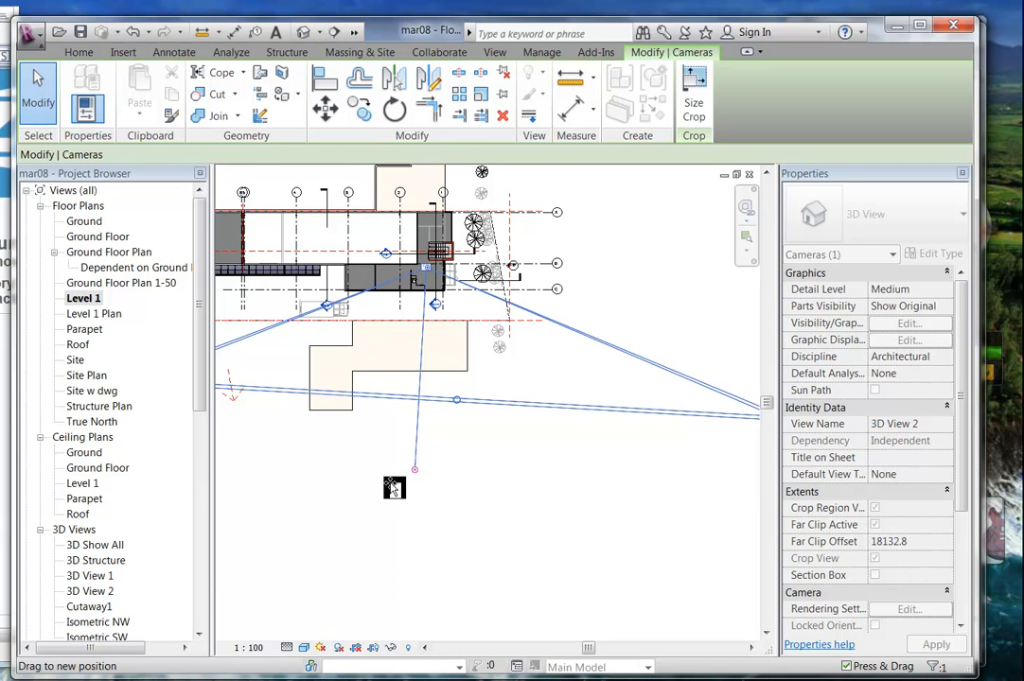
left_click_drag(393, 487, 431, 461)
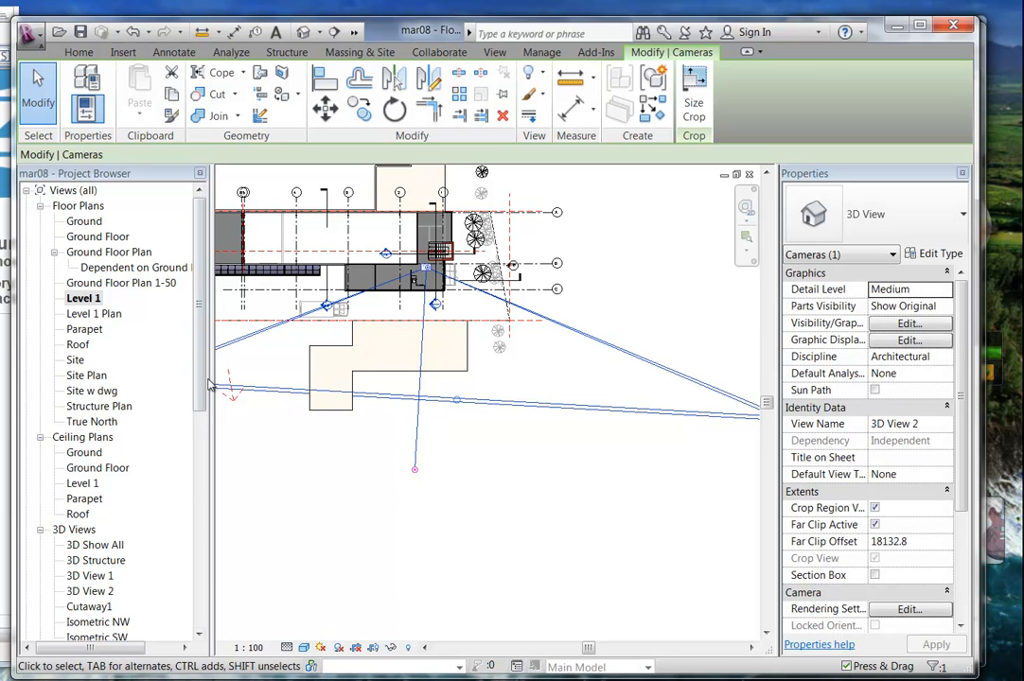
left_click_drag(200, 384, 200, 473)
double_click(91, 405)
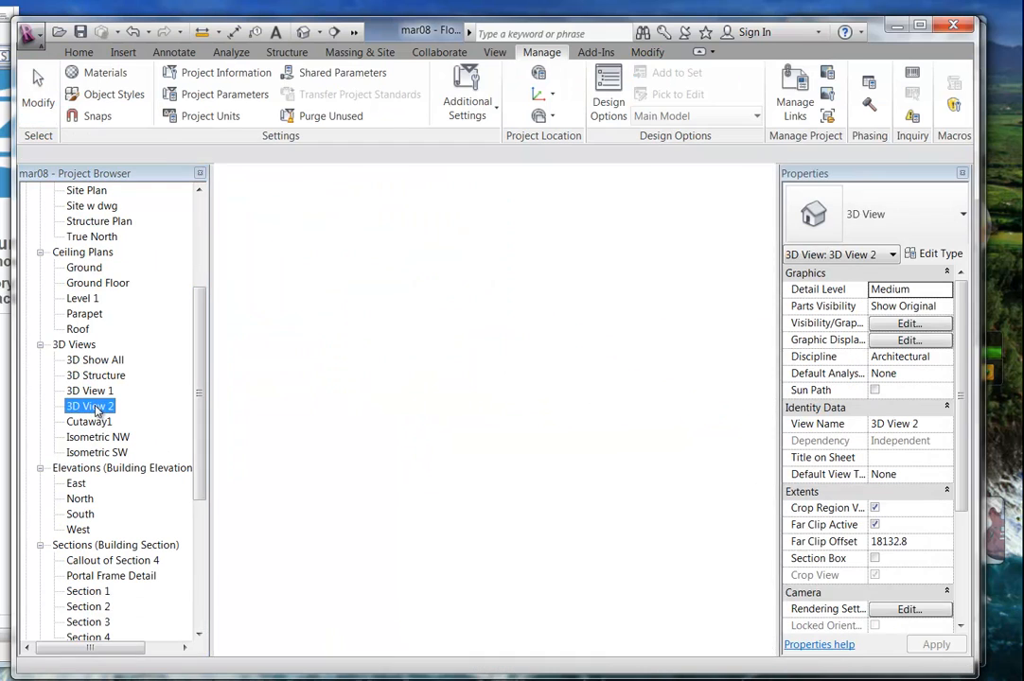
Rotate the 3D View 2 camera with the Full Navigation Wheel's Look tool toward the window wall.
left_click(481, 520)
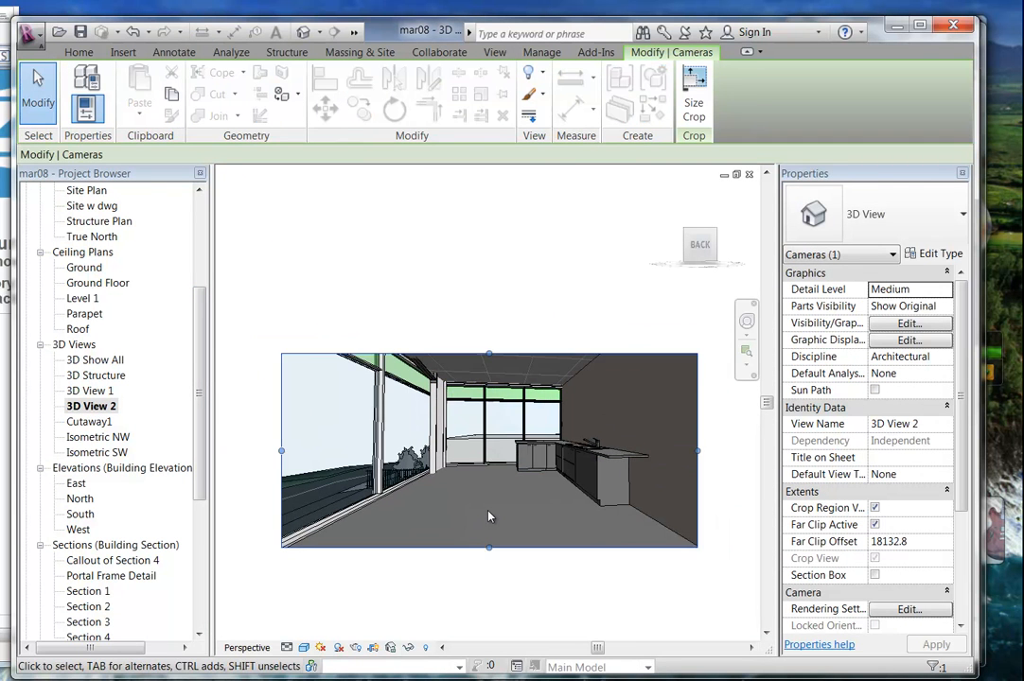
middle_click_drag(486, 514, 488, 533)
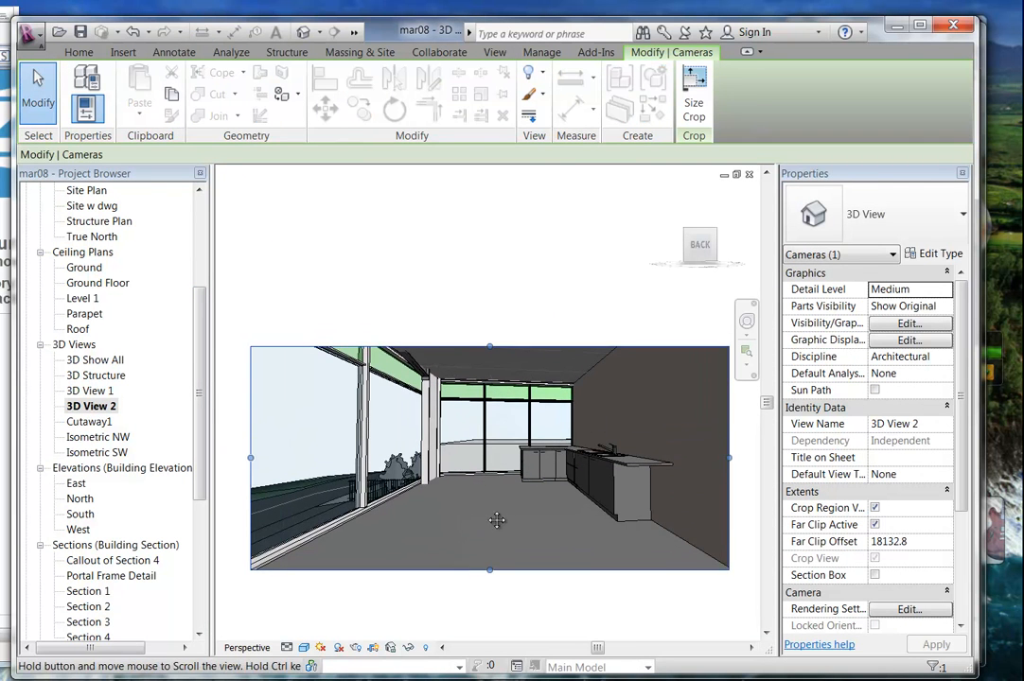
left_click(747, 325)
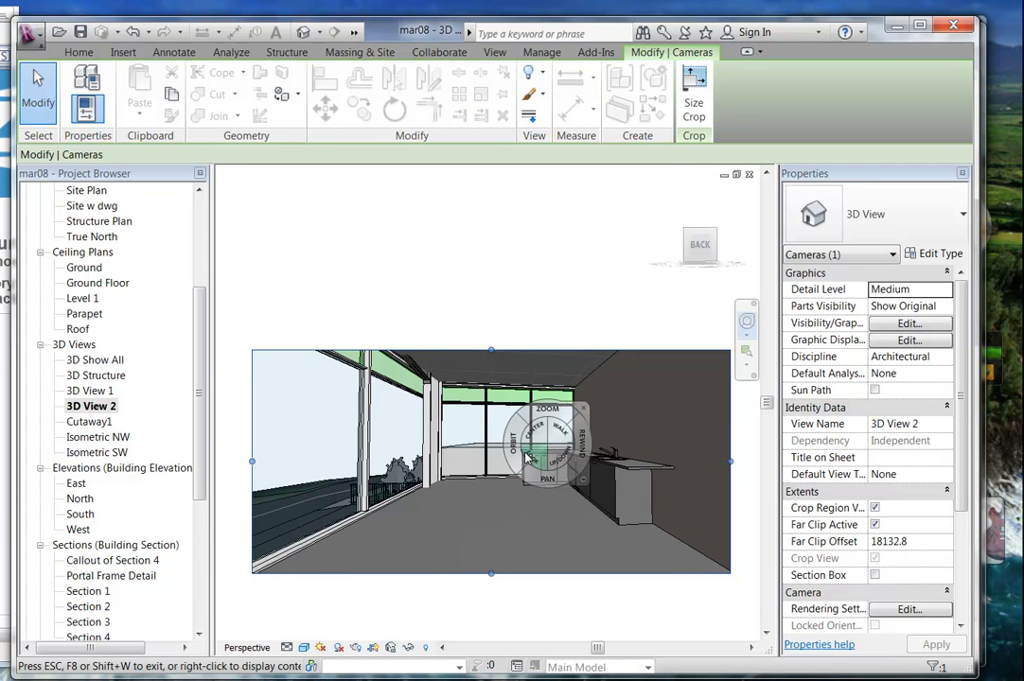
mouse_move(534, 457)
left_mouse_down()
mouse_move(530, 426)
mouse_move(511, 441)
mouse_move(513, 424)
mouse_move(636, 440)
mouse_move(436, 449)
mouse_move(478, 445)
mouse_move(525, 464)
left_mouse_up()
key("Escape")
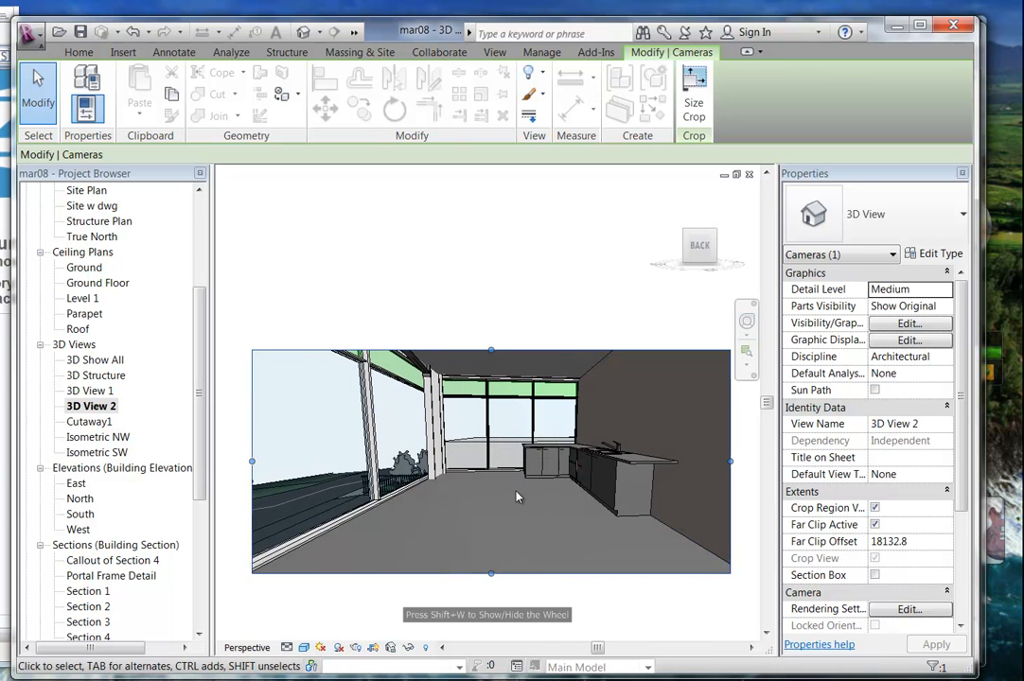
key("Escape")
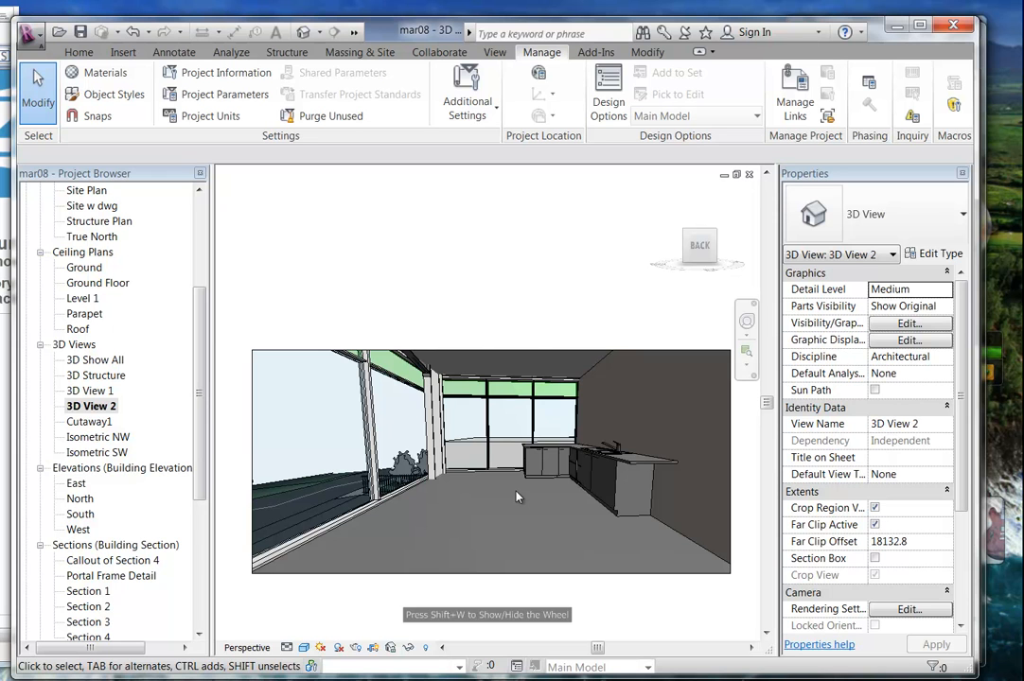
Pull the crop's left, bottom and right edges inward, then recentre the window wall and sink bench.
left_click(251, 462)
left_click_drag(253, 462, 381, 439)
left_click_drag(555, 574, 558, 528)
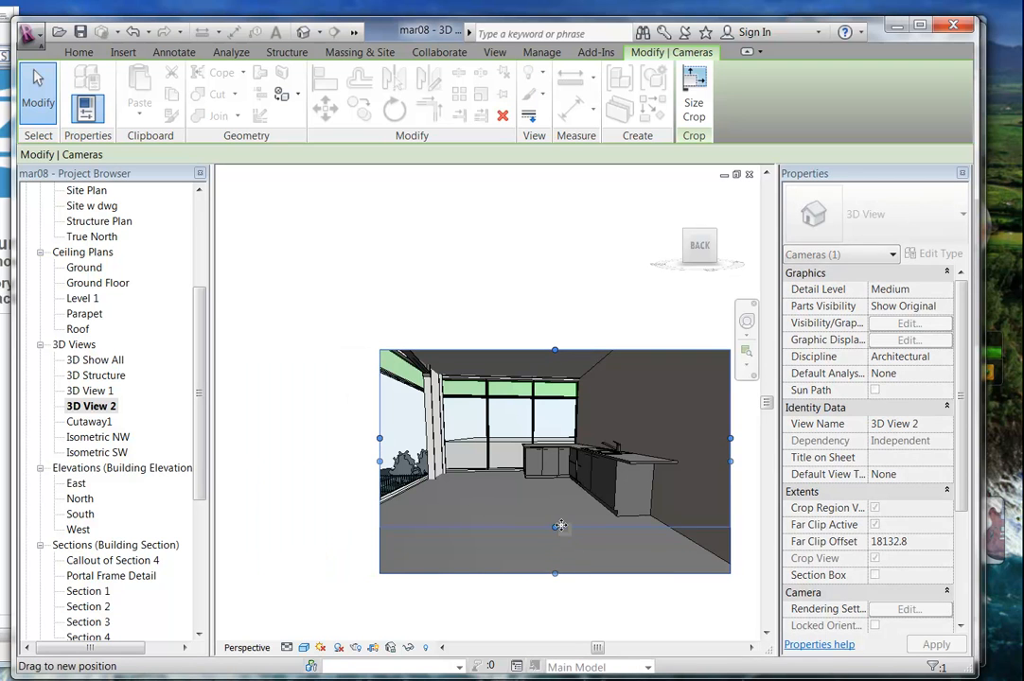
left_click_drag(731, 440, 692, 440)
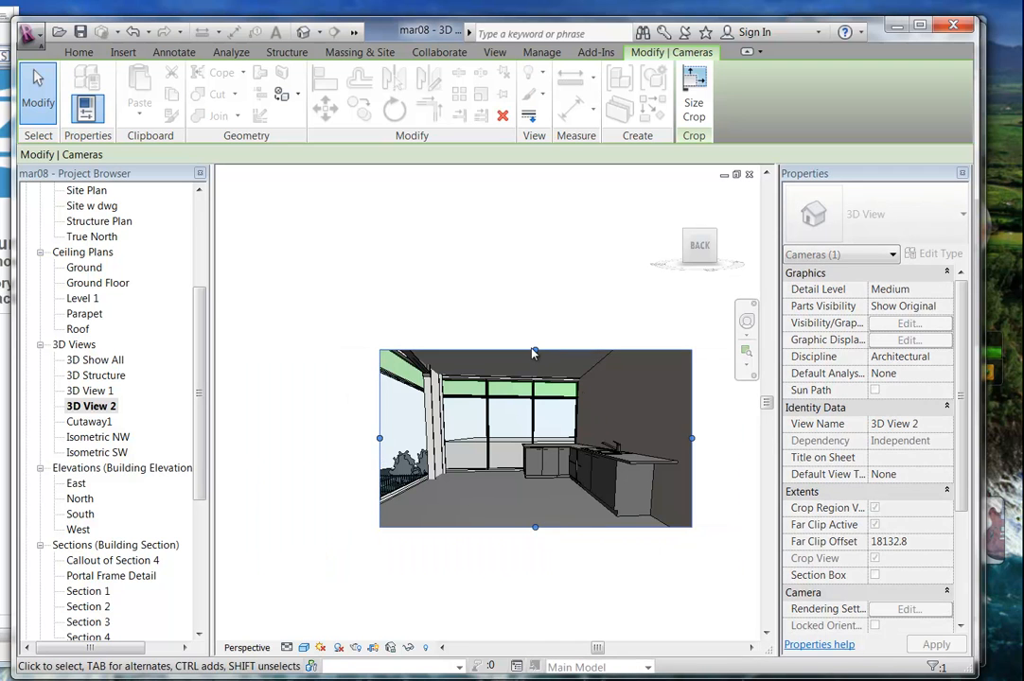
left_click(492, 323)
middle_click_drag(493, 319, 418, 282)
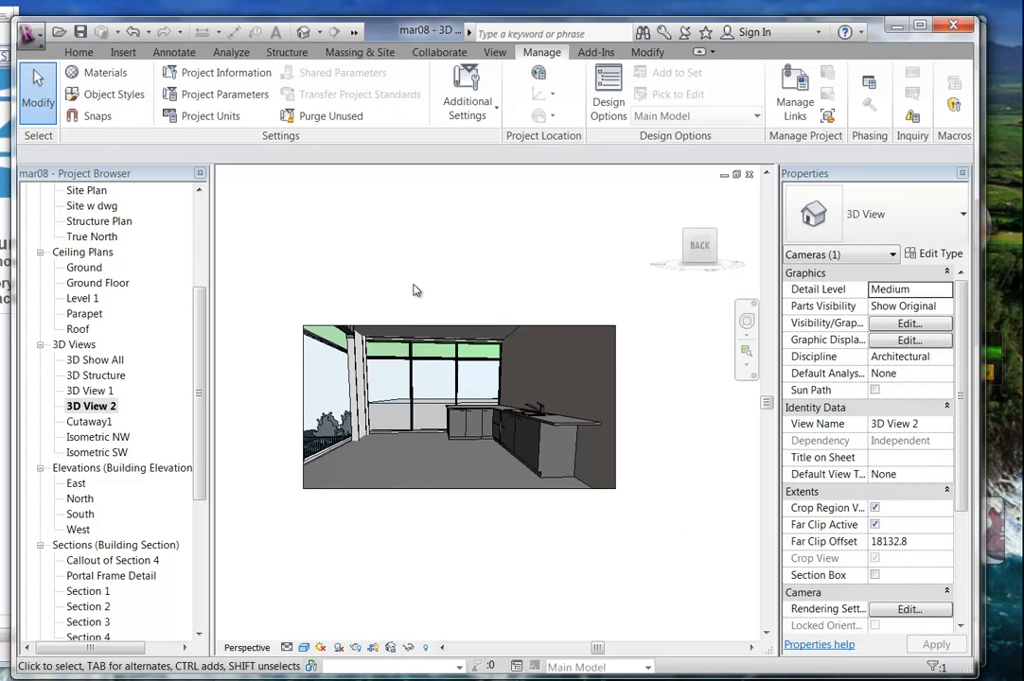
scroll(407, 299, "up", 3)
scroll(429, 520, "up", 1)
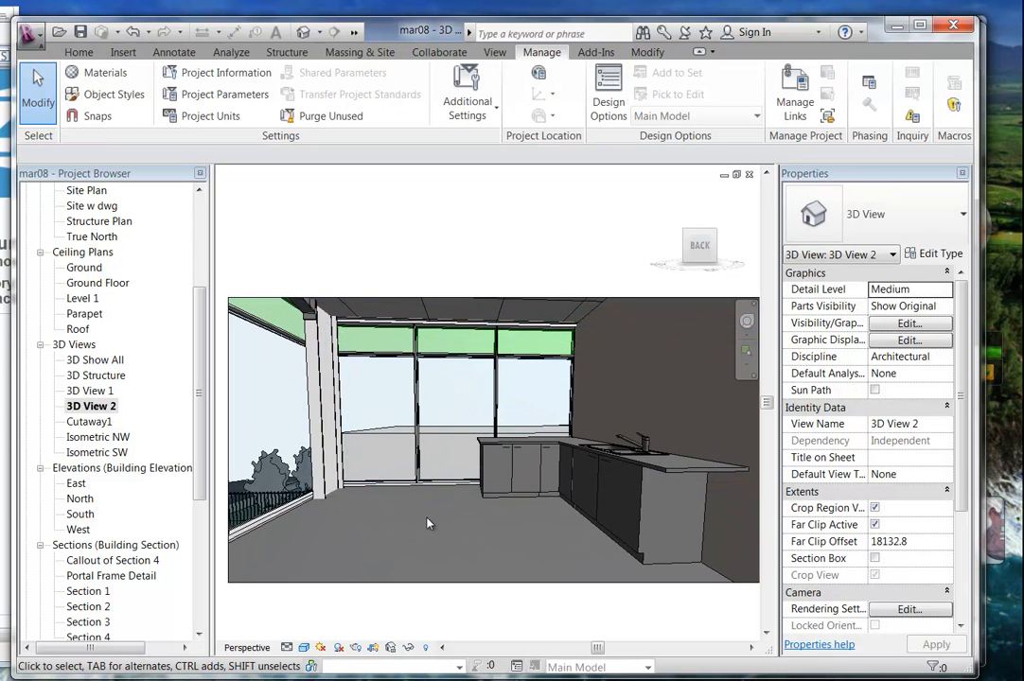
scroll(441, 514, "down", 1)
middle_click_drag(437, 541, 436, 551)
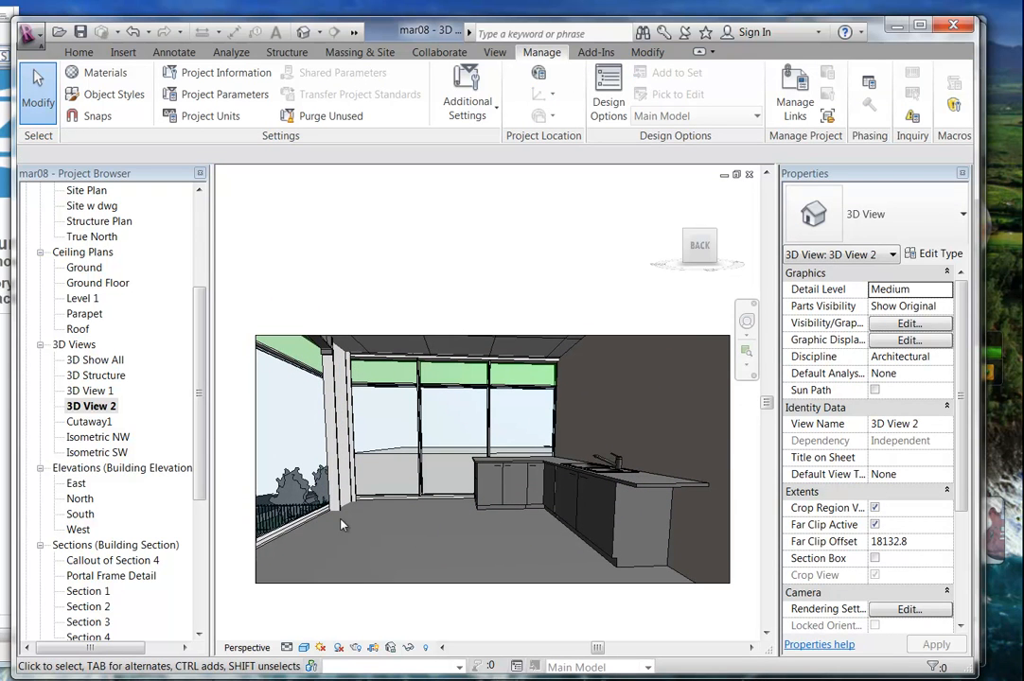
mouse_move(314, 679)
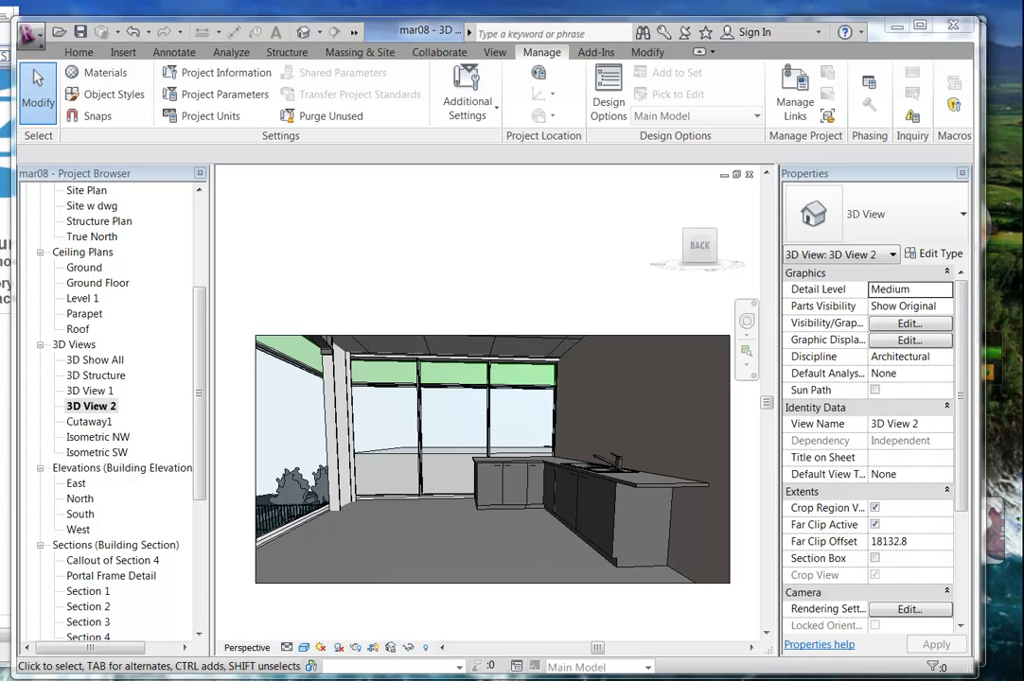
Switch from the Autodesk Seek page back to the RevitCity page in the browser.
left_click(908, 629)
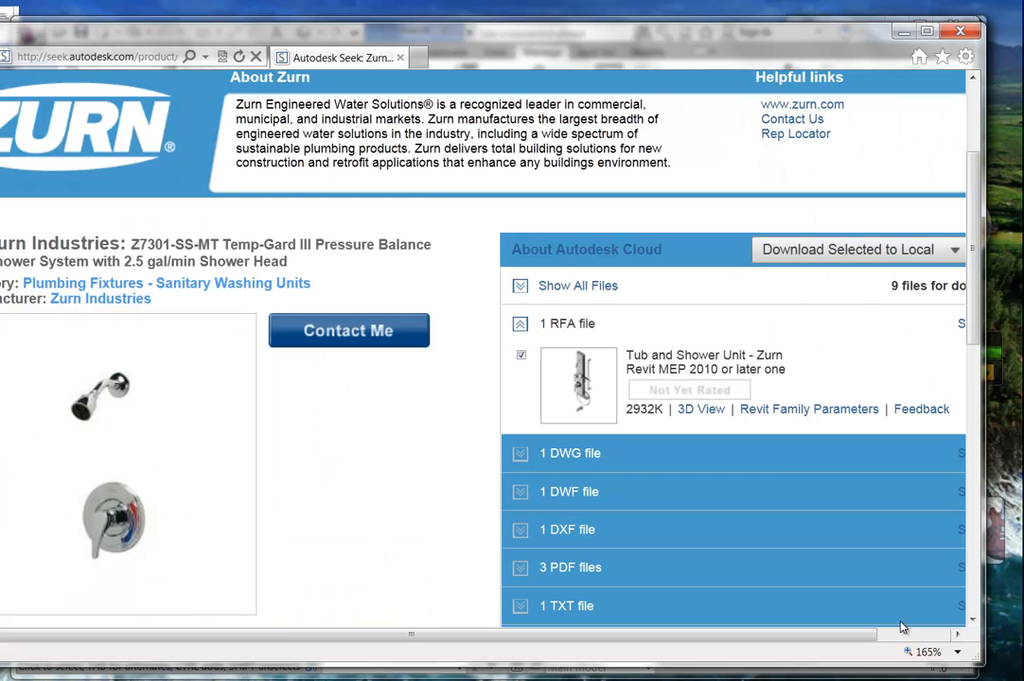
left_click(904, 32)
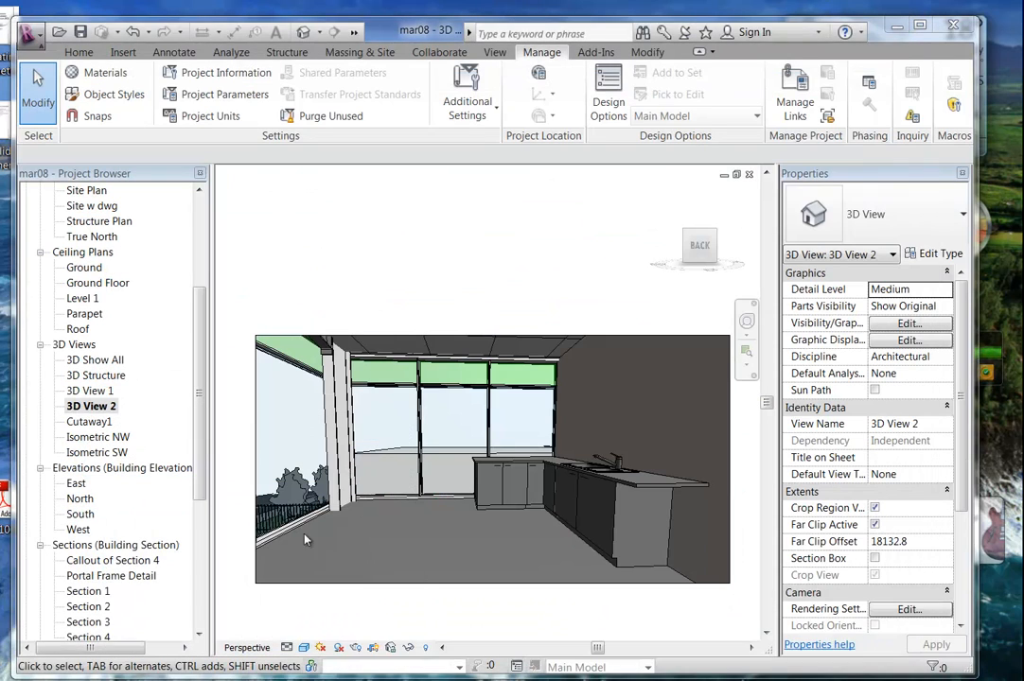
mouse_move(105, 678)
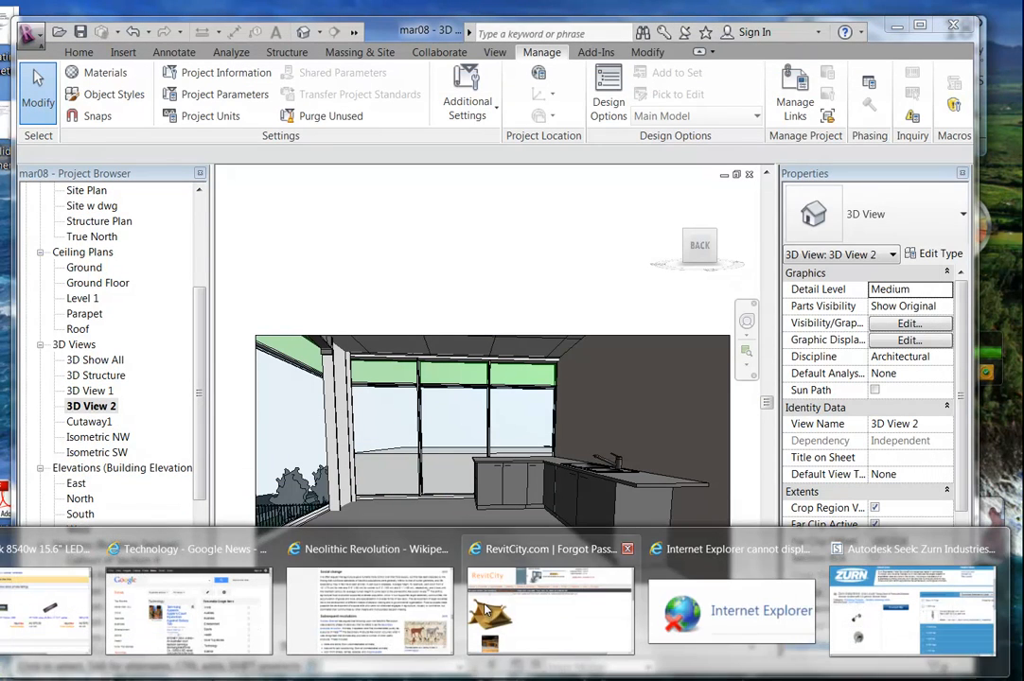
left_click(518, 615)
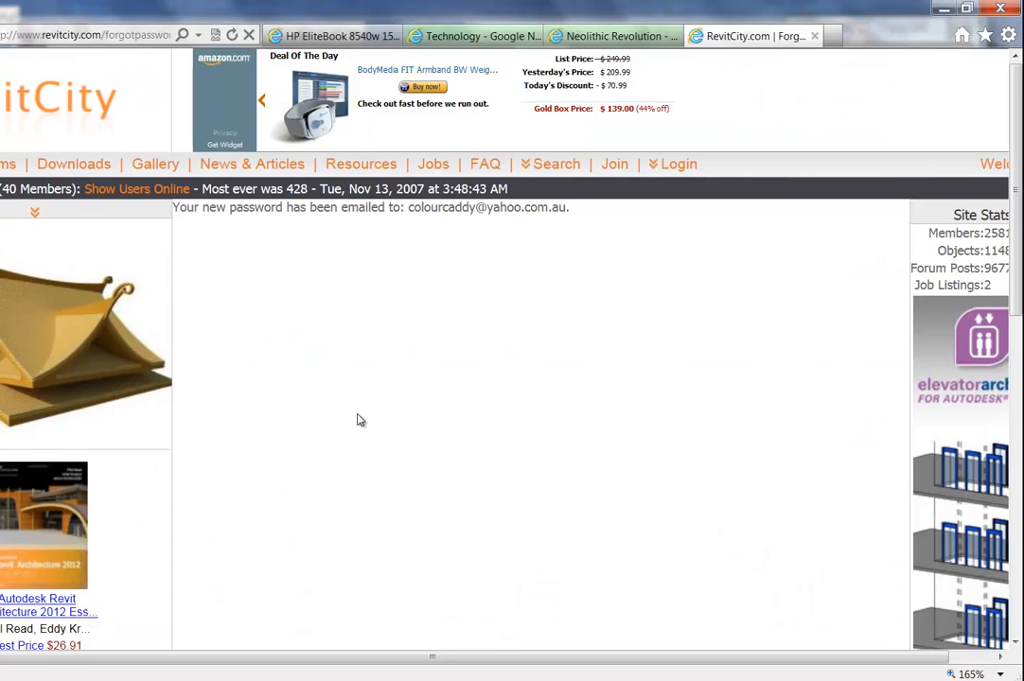
Log in to RevitCity with the account credentials and go to its Downloads page.
left_click(673, 164)
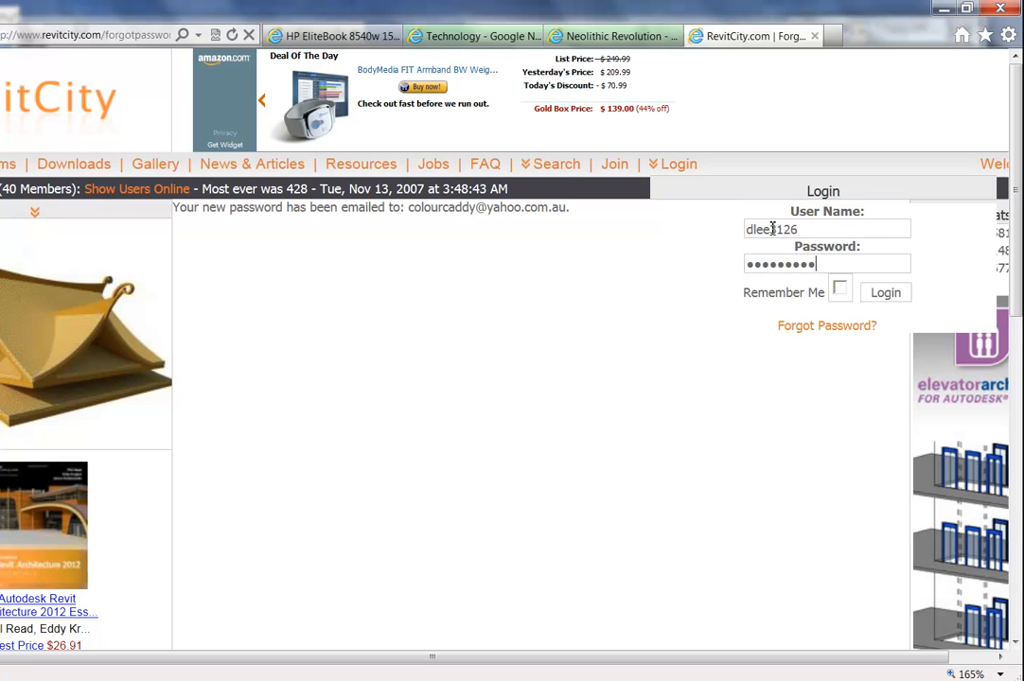
left_click(886, 293)
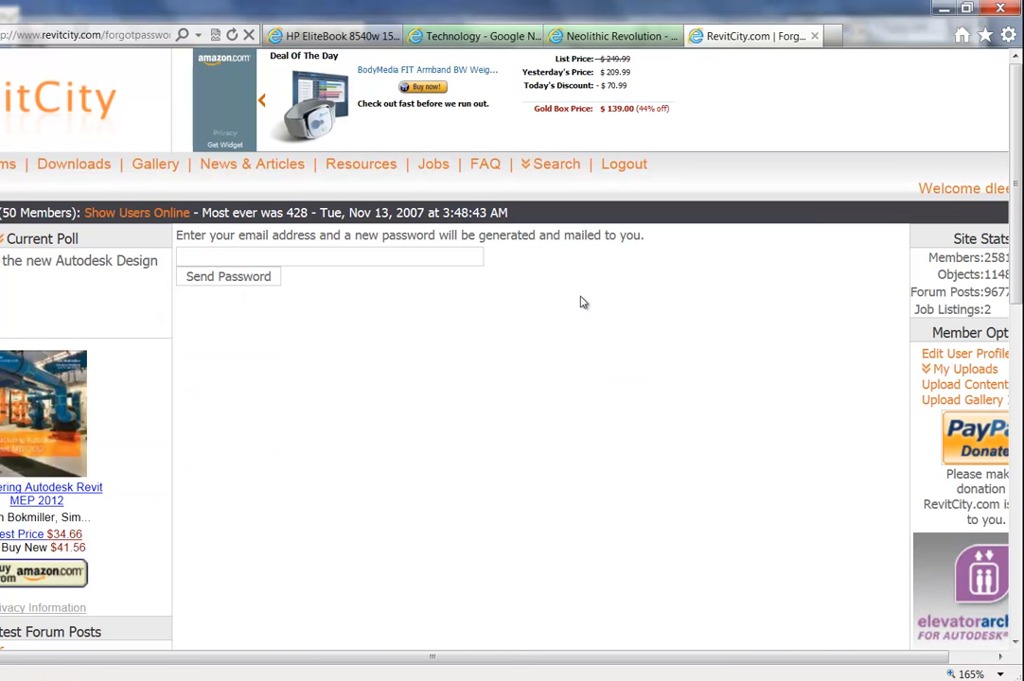
scroll(582, 301, "down", 5)
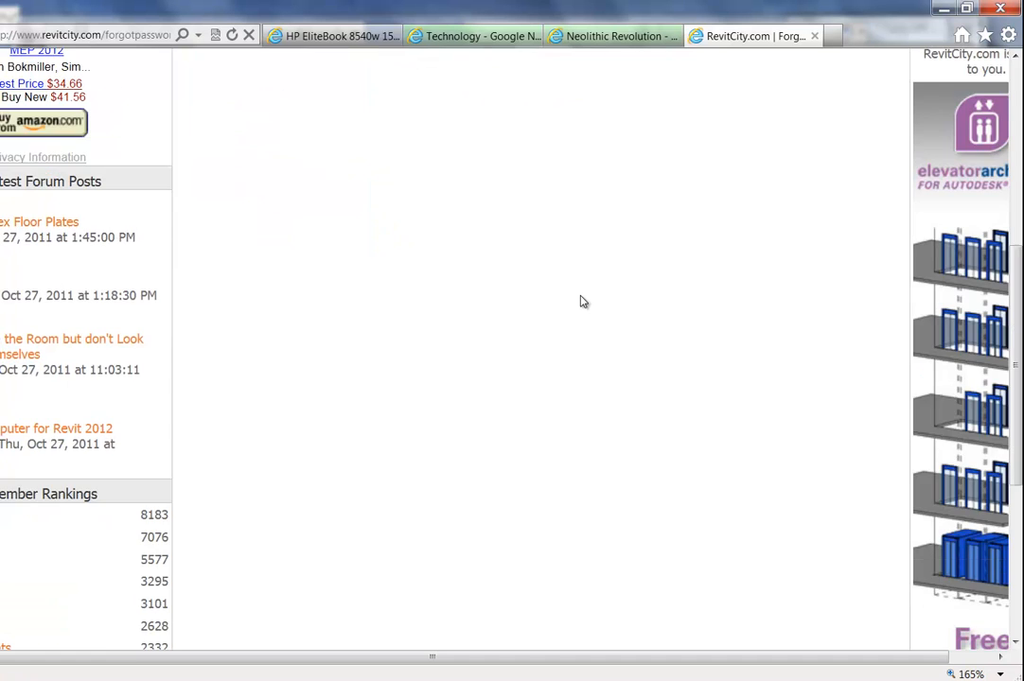
scroll(582, 301, "down", 3)
scroll(582, 301, "up", 4)
scroll(582, 301, "up", 4)
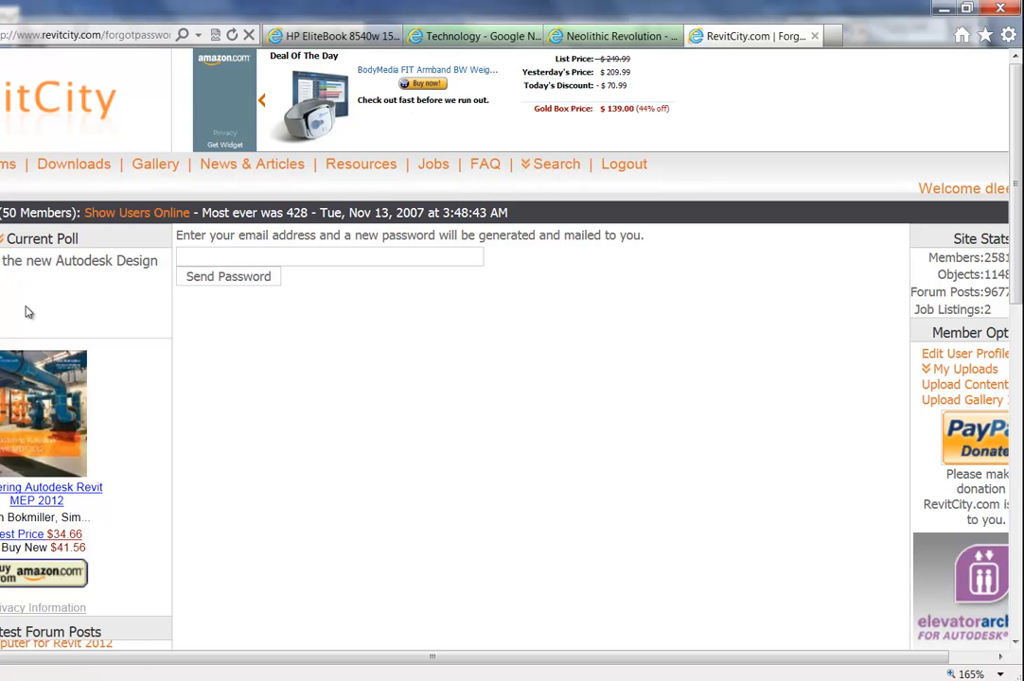
left_click(76, 166)
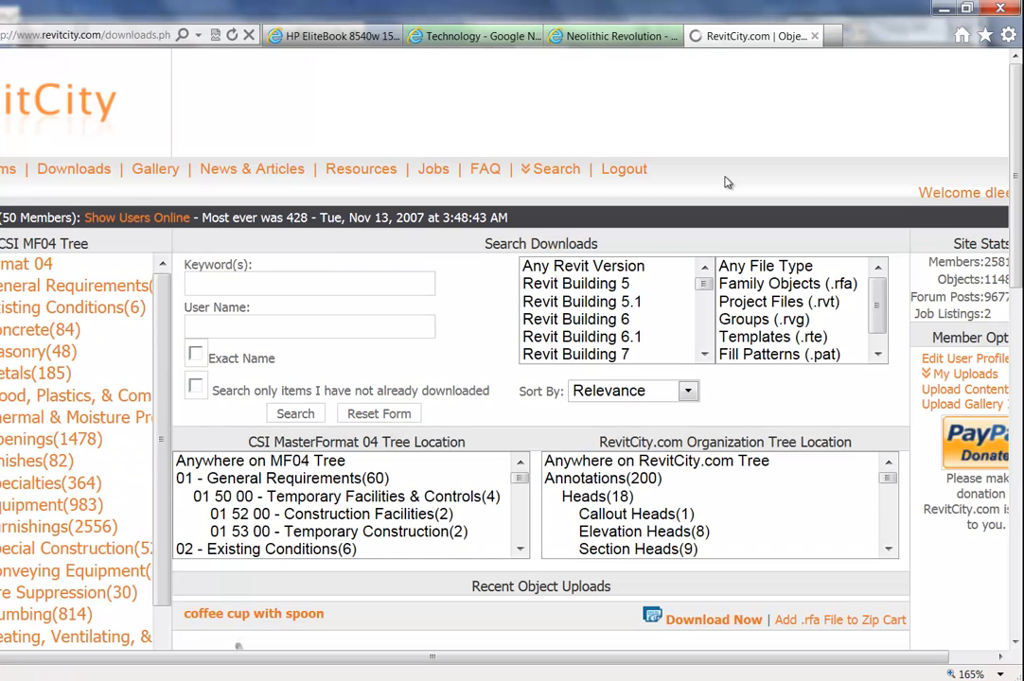
Resize the browser into a smaller window over Revit and search RevitCity downloads for 'canopy'.
left_click(966, 8)
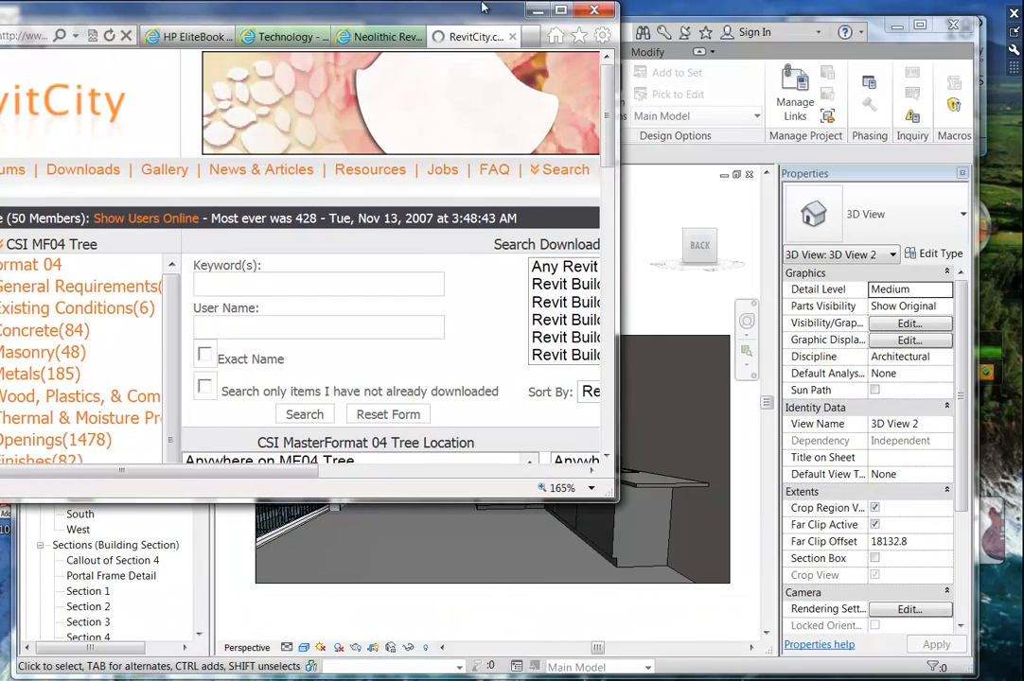
left_click_drag(313, 19, 610, 76)
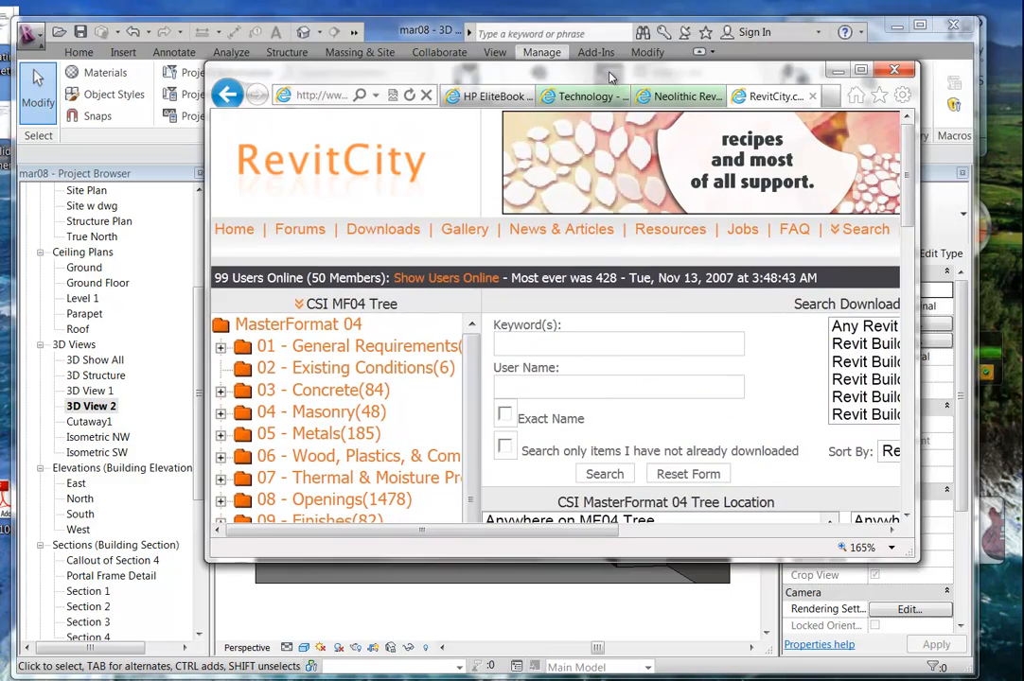
left_click_drag(973, 19, 1019, 8)
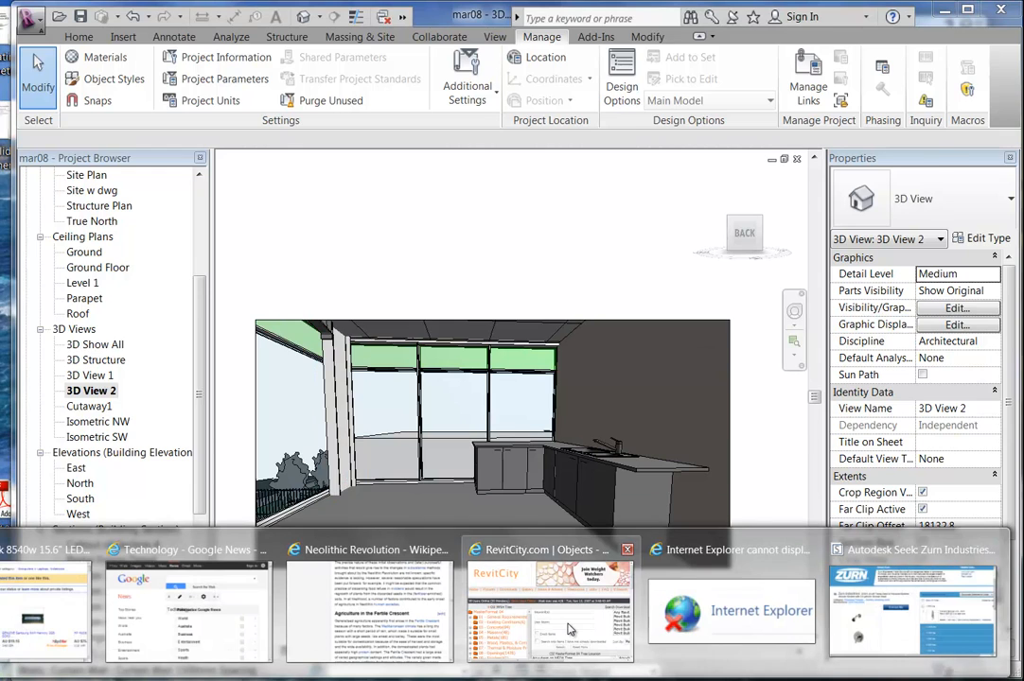
left_click(562, 629)
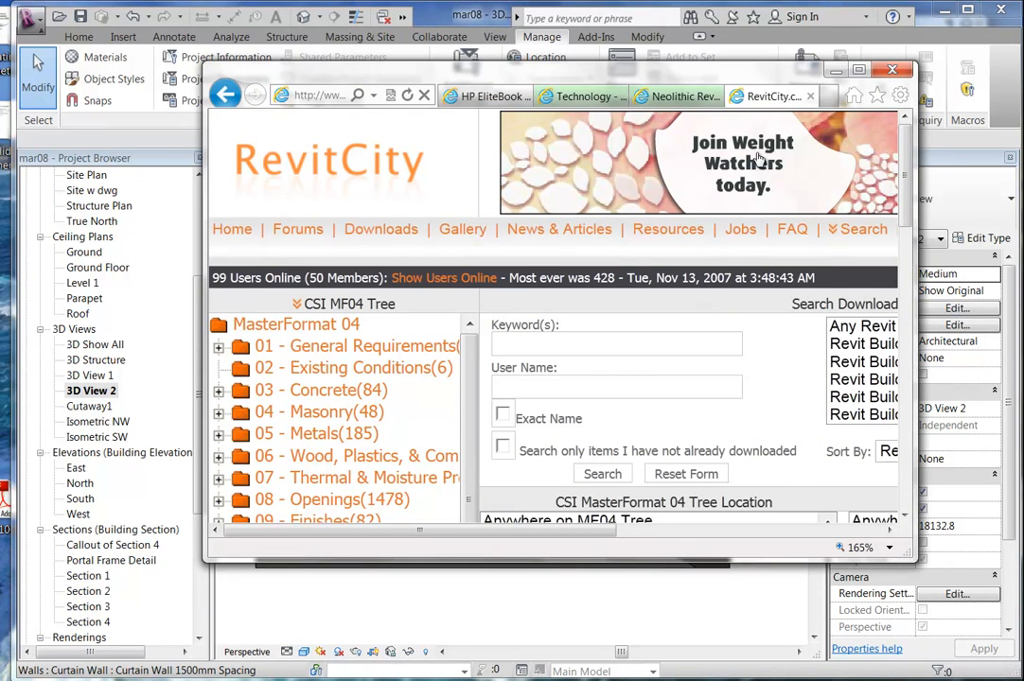
left_click_drag(606, 66, 708, 13)
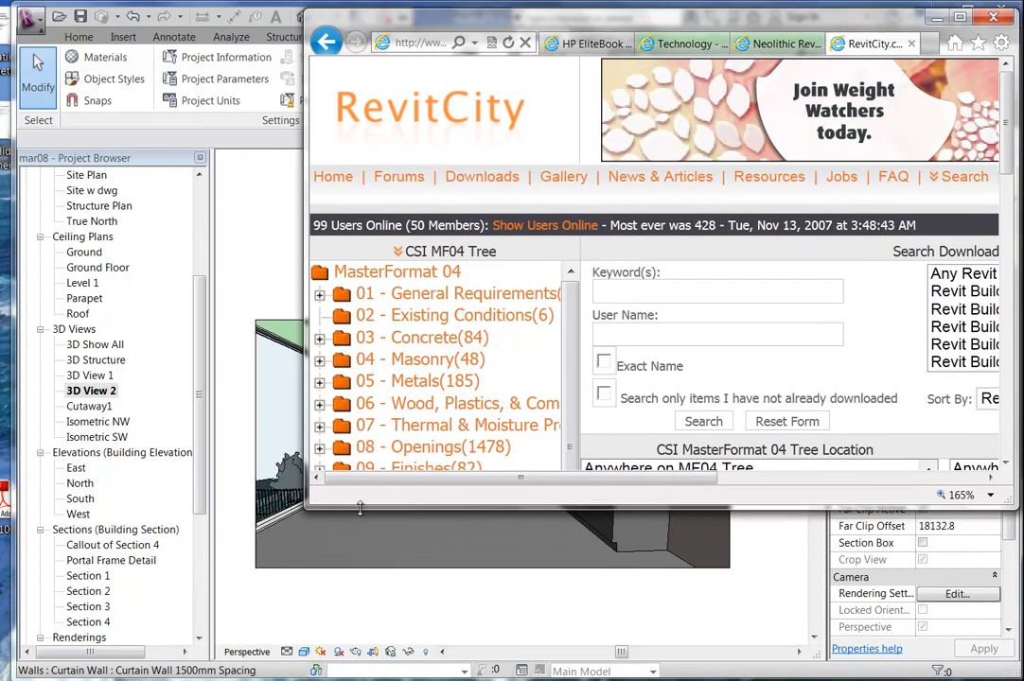
left_click_drag(305, 510, 36, 651)
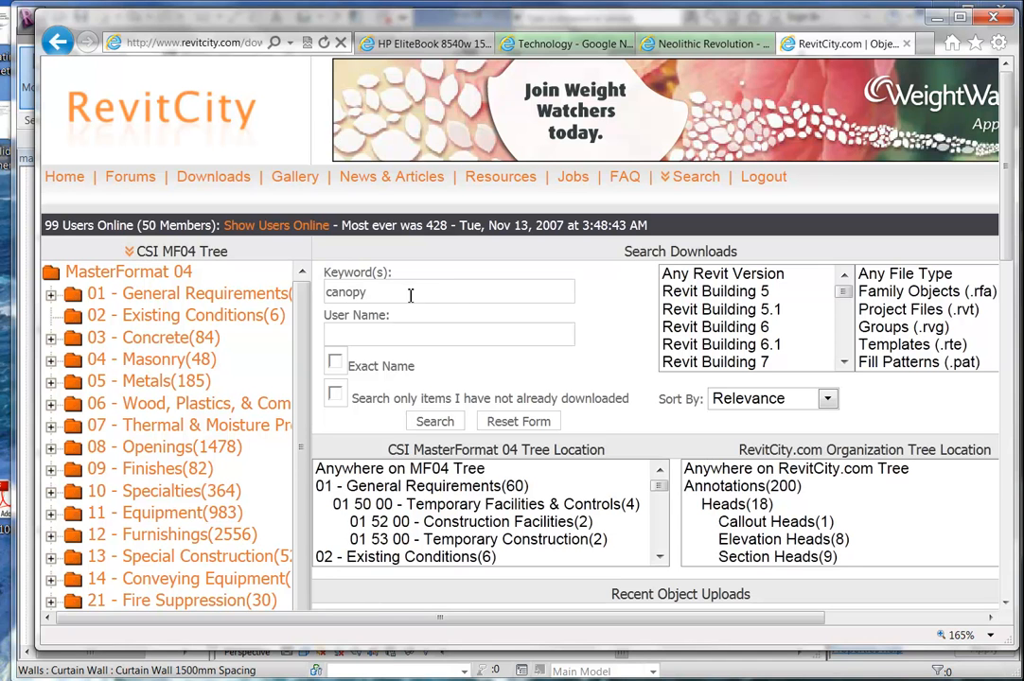
key("Return")
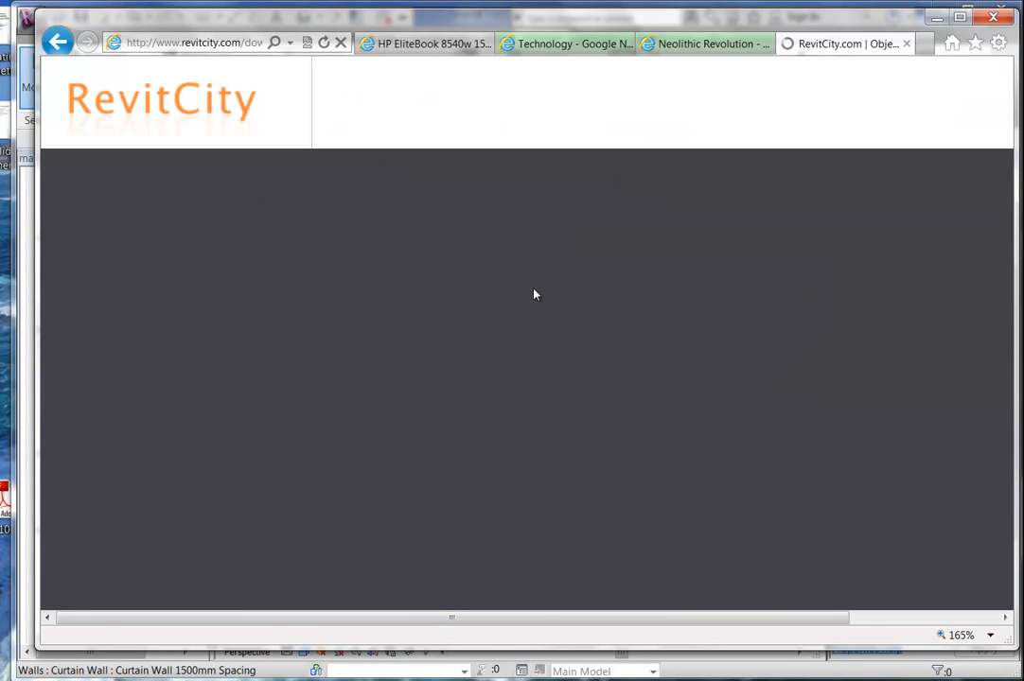
Review the canopy families down to the page footer, then switch to the Autodesk Seek window.
scroll(483, 247, "down", 10)
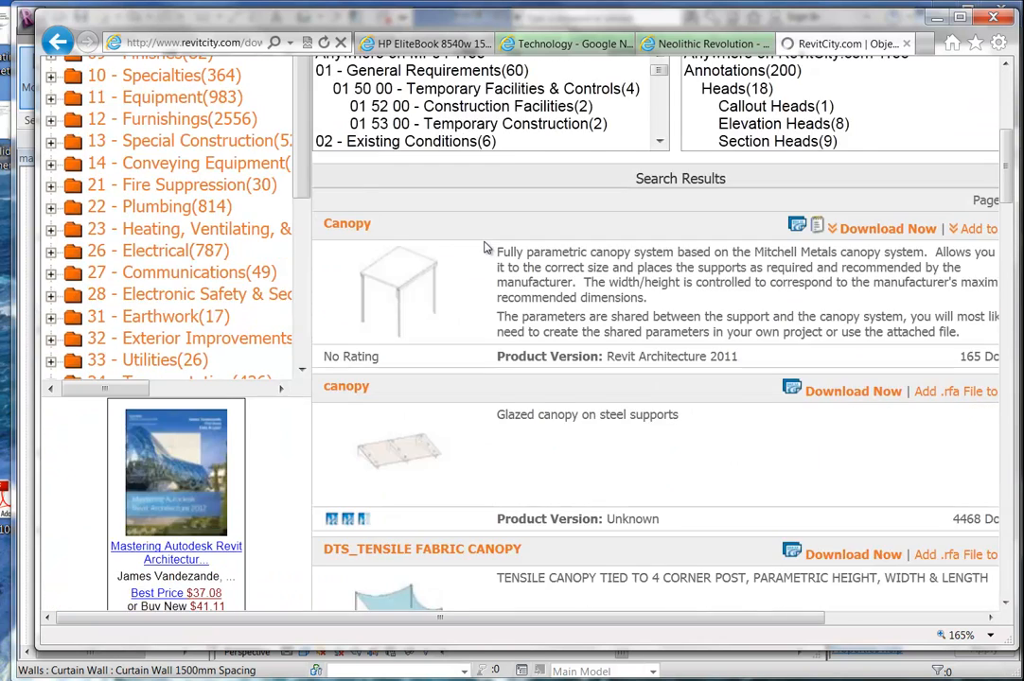
scroll(559, 305, "up", 3)
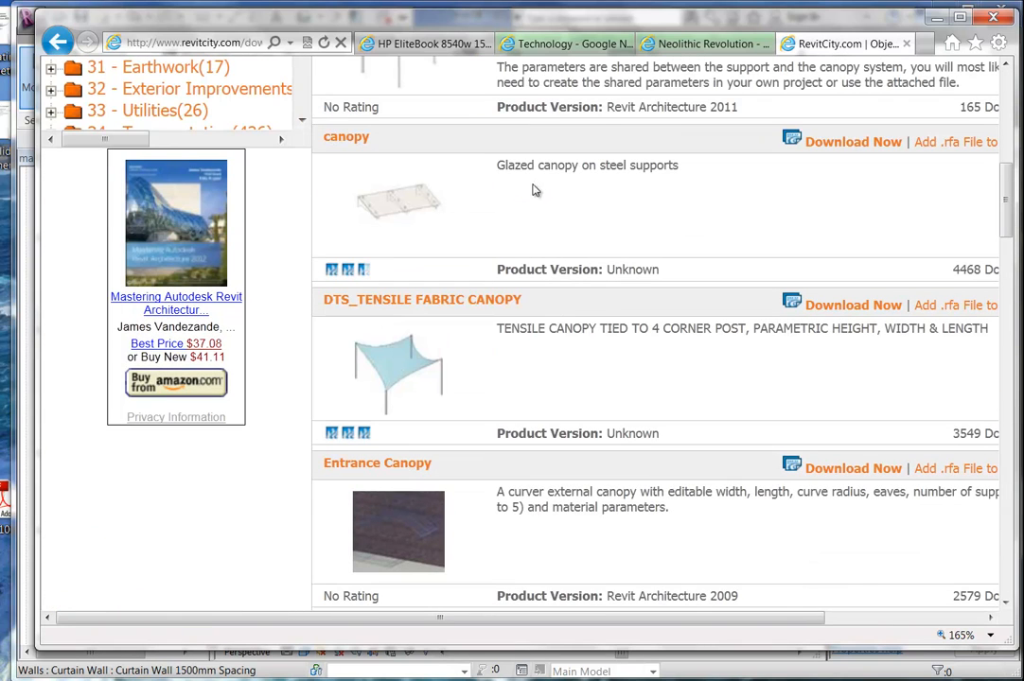
scroll(570, 233, "down", 10)
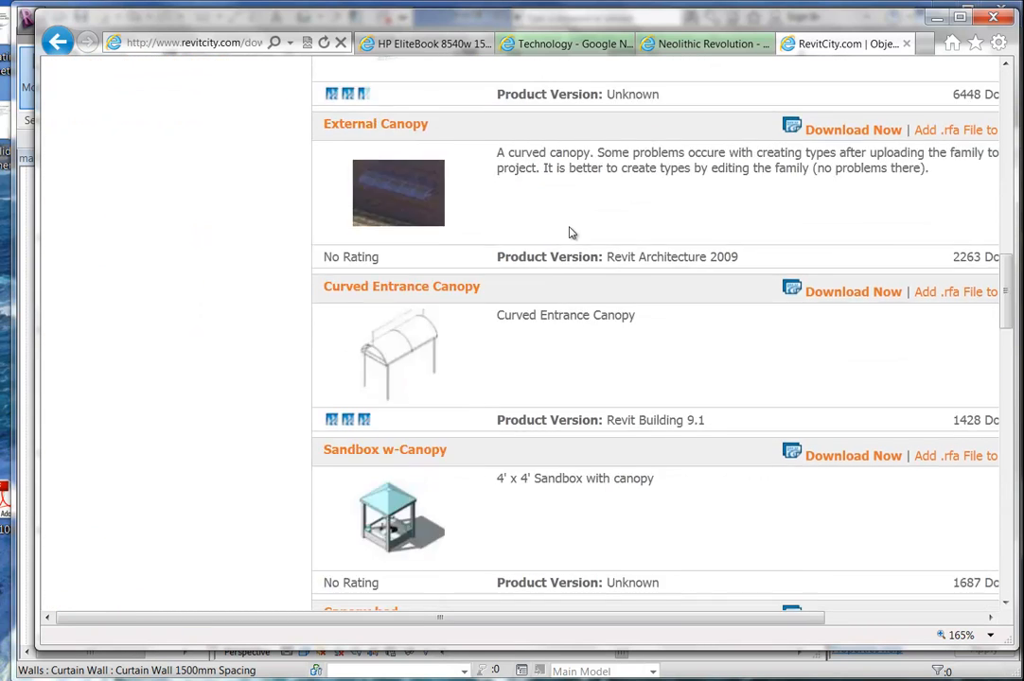
scroll(570, 233, "down", 9)
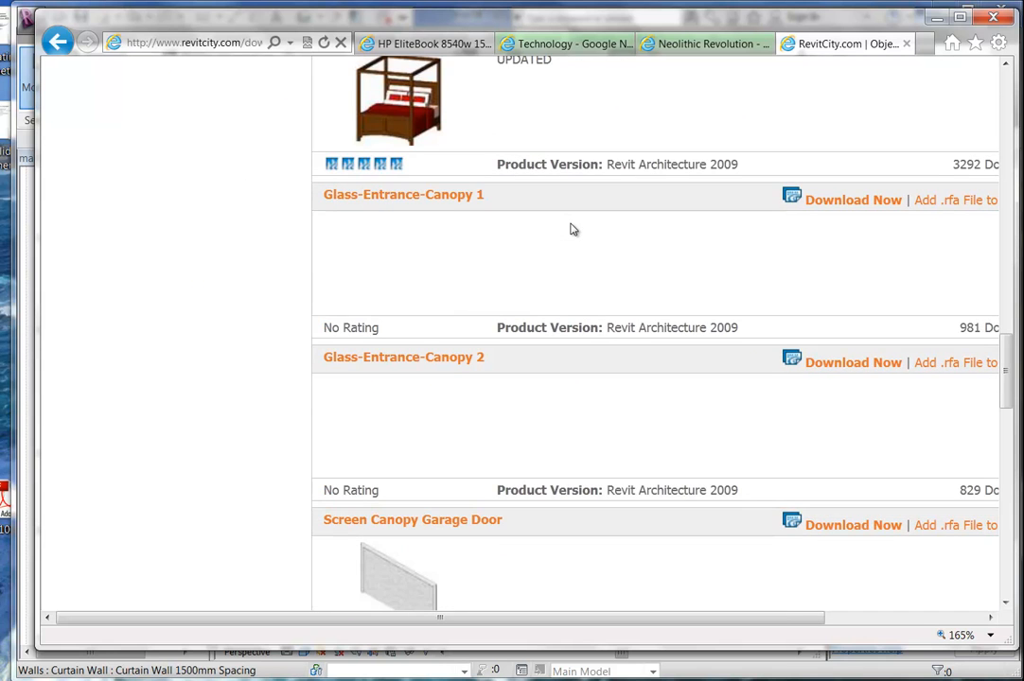
scroll(570, 229, "up", 20)
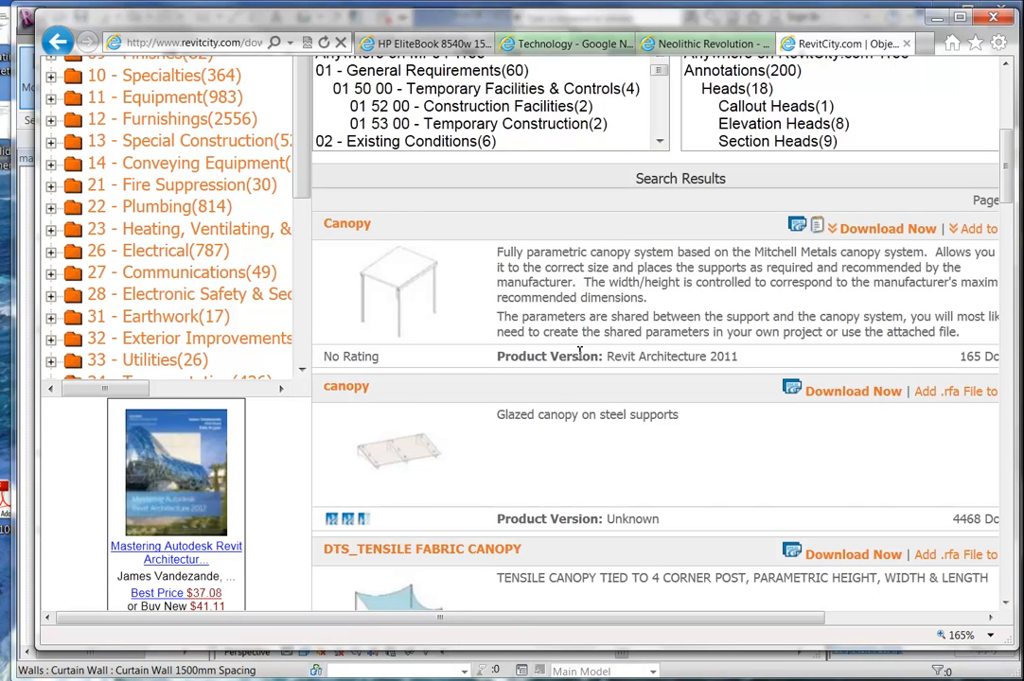
scroll(581, 357, "down", 15)
scroll(581, 357, "down", 8)
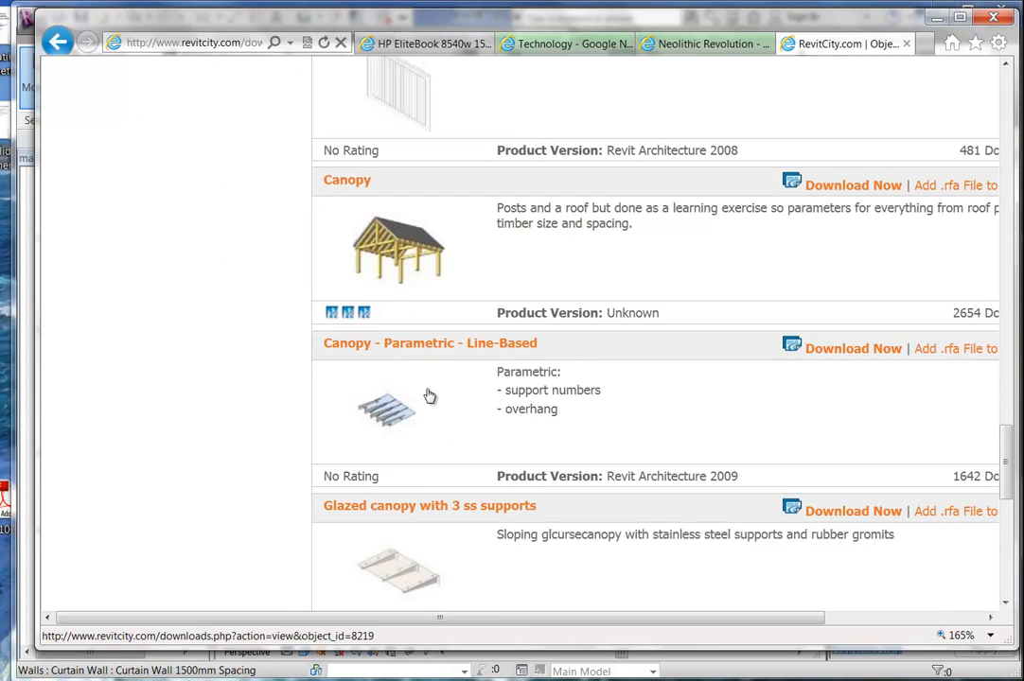
scroll(486, 395, "down", 6)
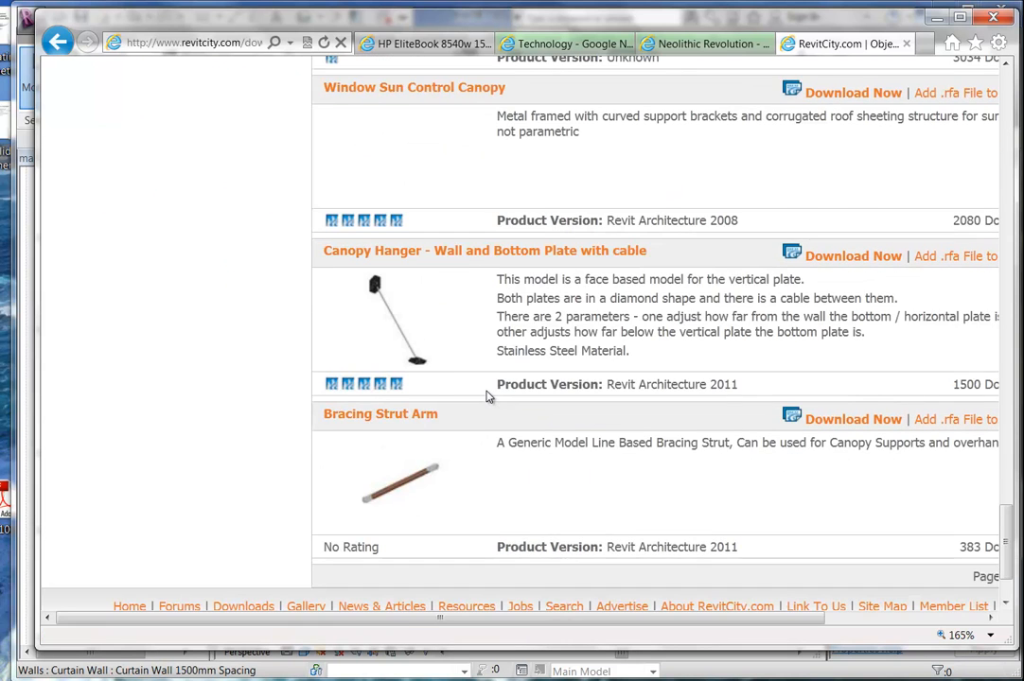
scroll(544, 303, "down", 2)
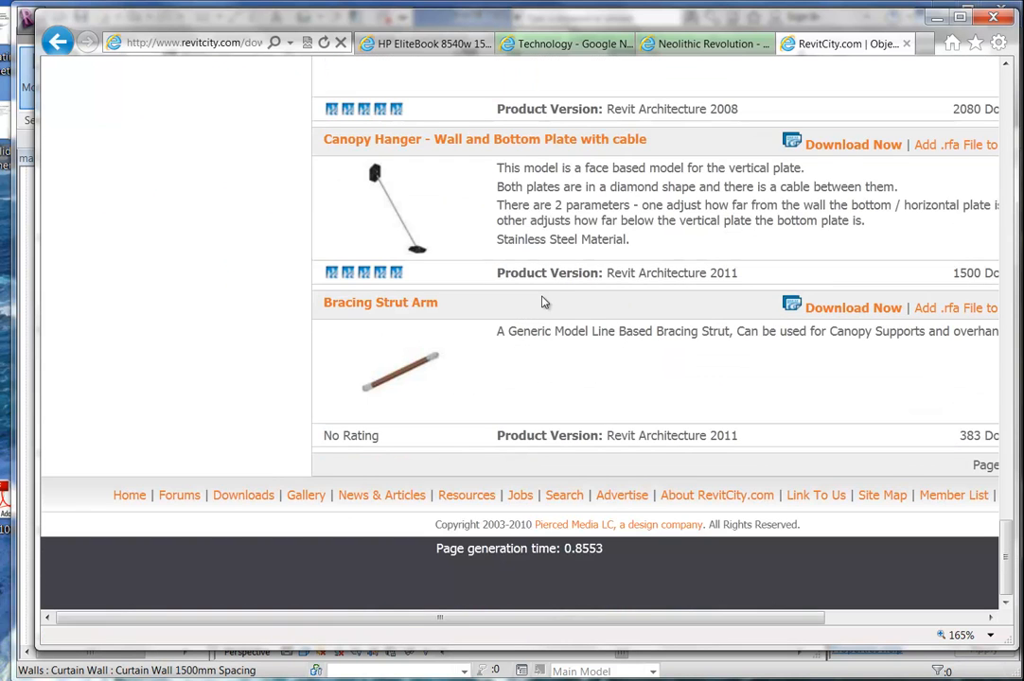
left_click_drag(521, 615, 411, 612)
left_click(228, 680)
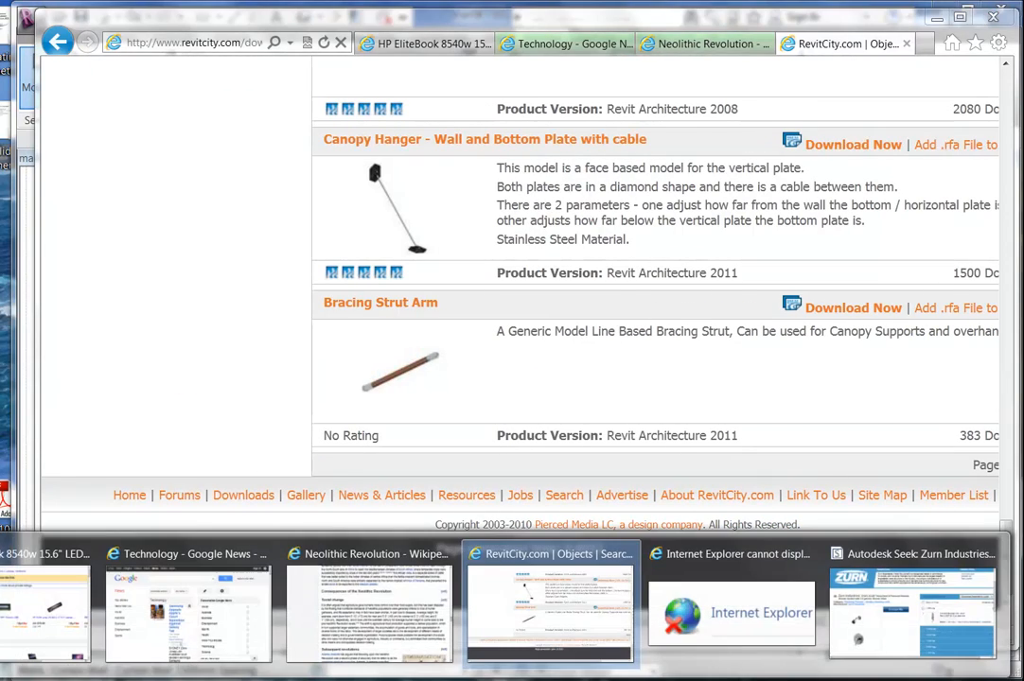
Search Autodesk Seek for 'sunshade', giving 59 Revit results led by EFCO E-Shade.
left_click(885, 629)
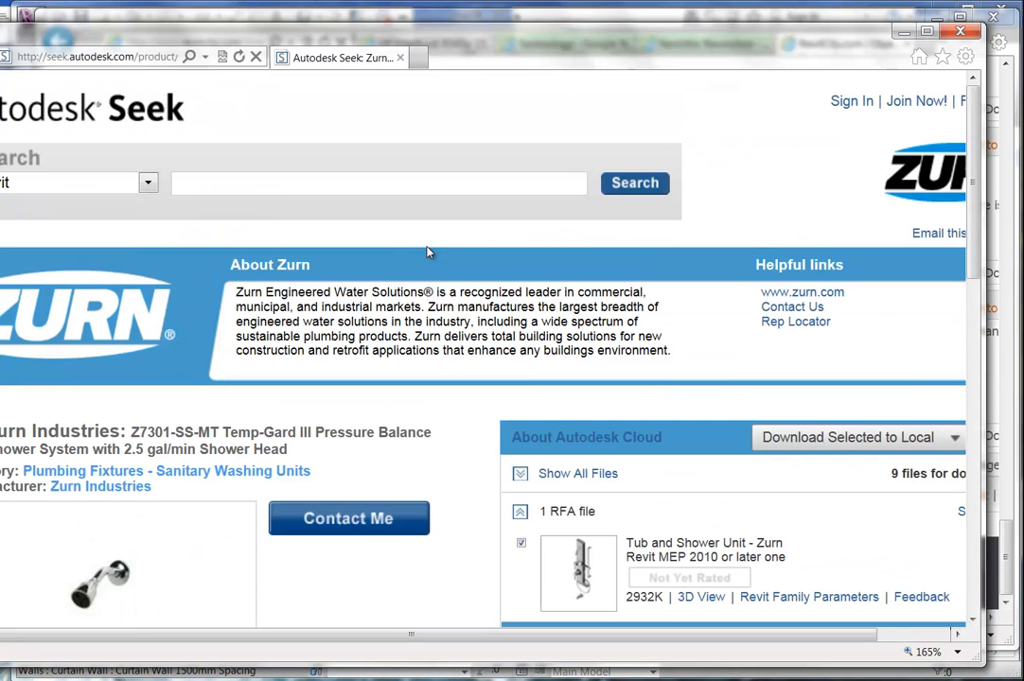
left_click(237, 189)
type("Sun s")
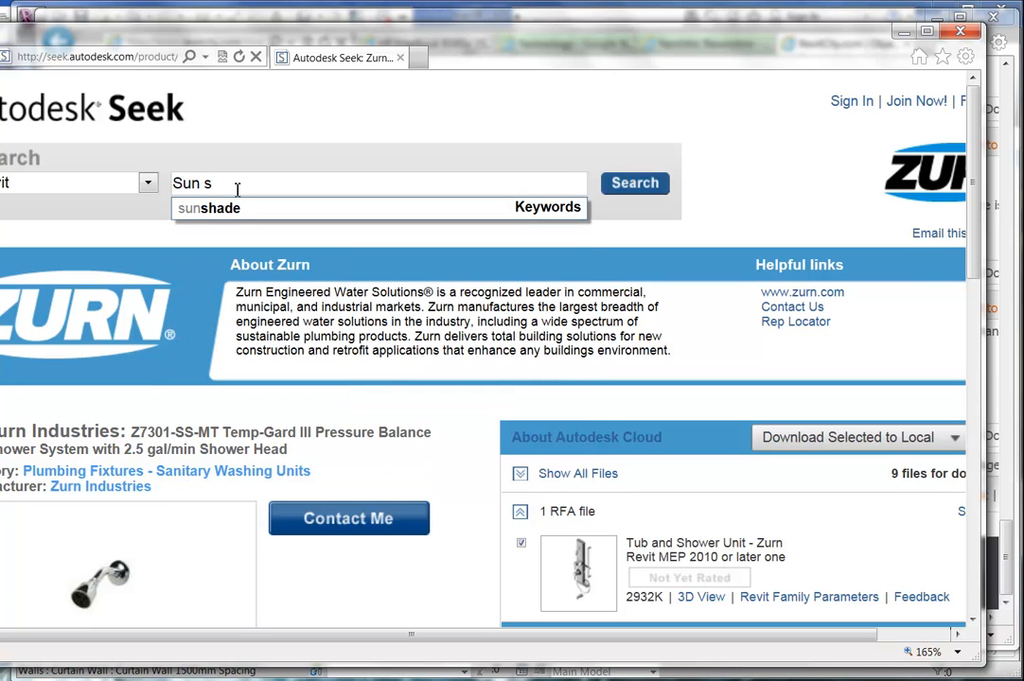
type("\\")
key("Return")
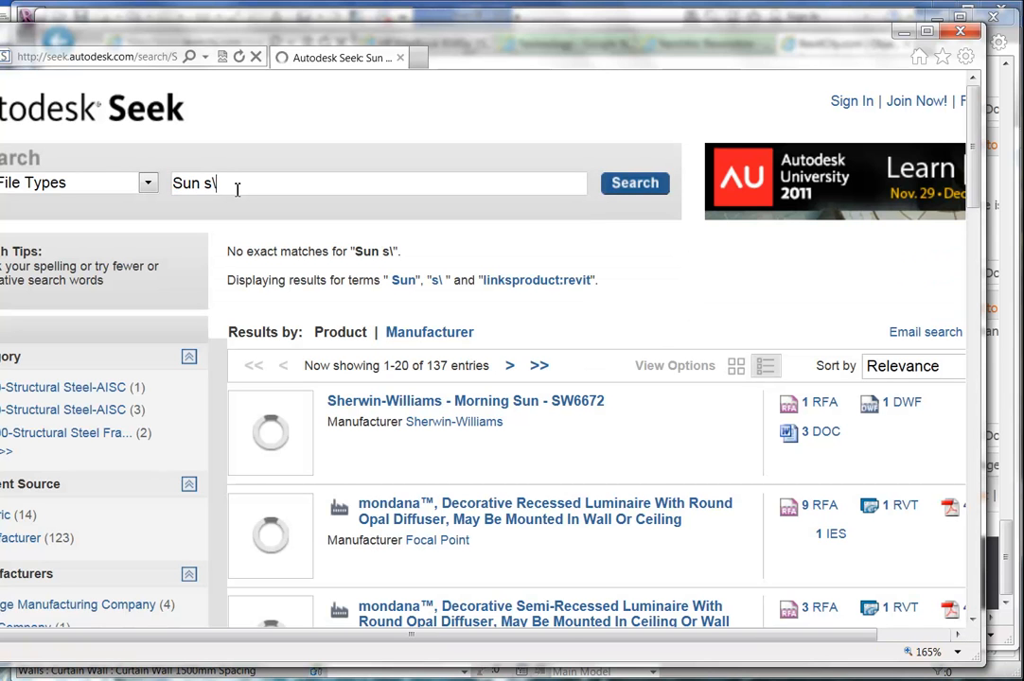
key("BackSpace")
key("BackSpace")
key("BackSpace")
type("s")
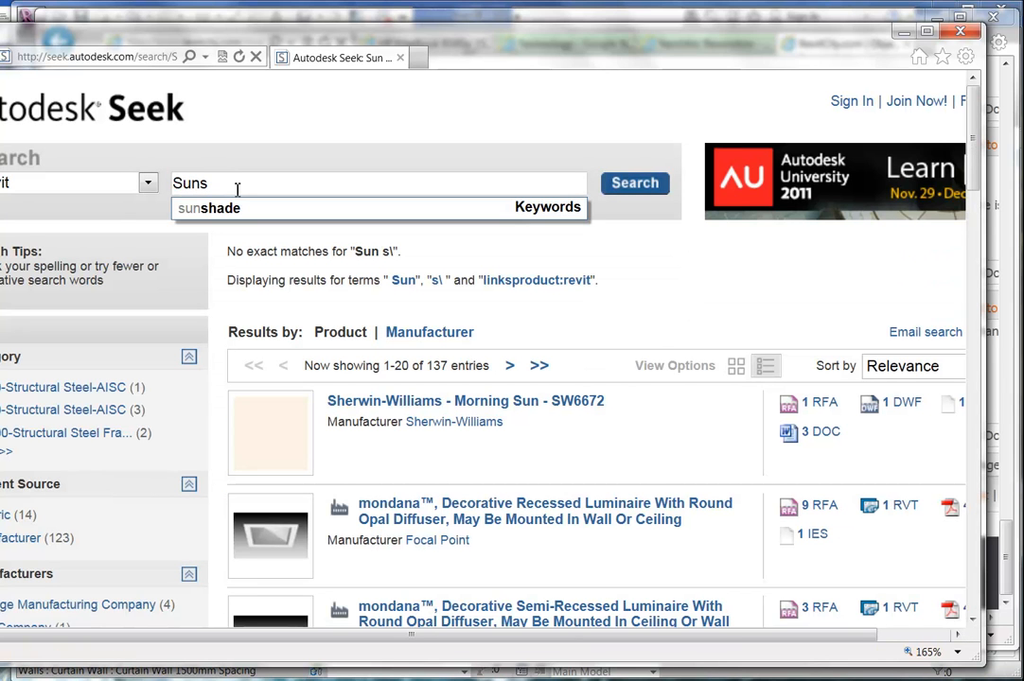
key("Down")
key("Return")
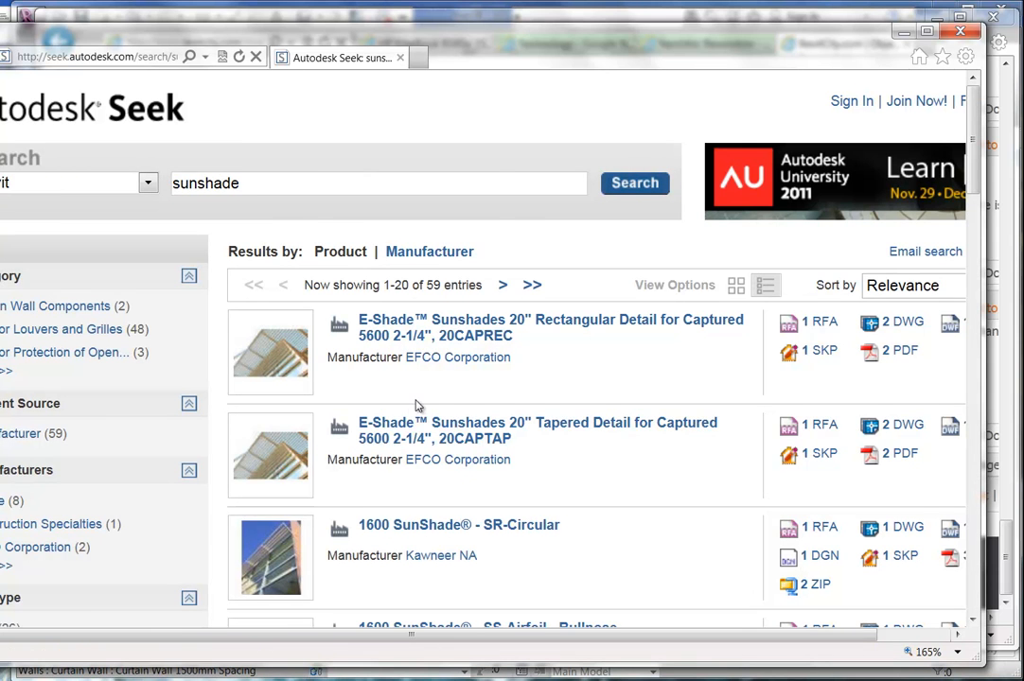
Scroll through the first page of sunshade results to the page links.
scroll(418, 404, "down", 3)
scroll(612, 402, "down", 3)
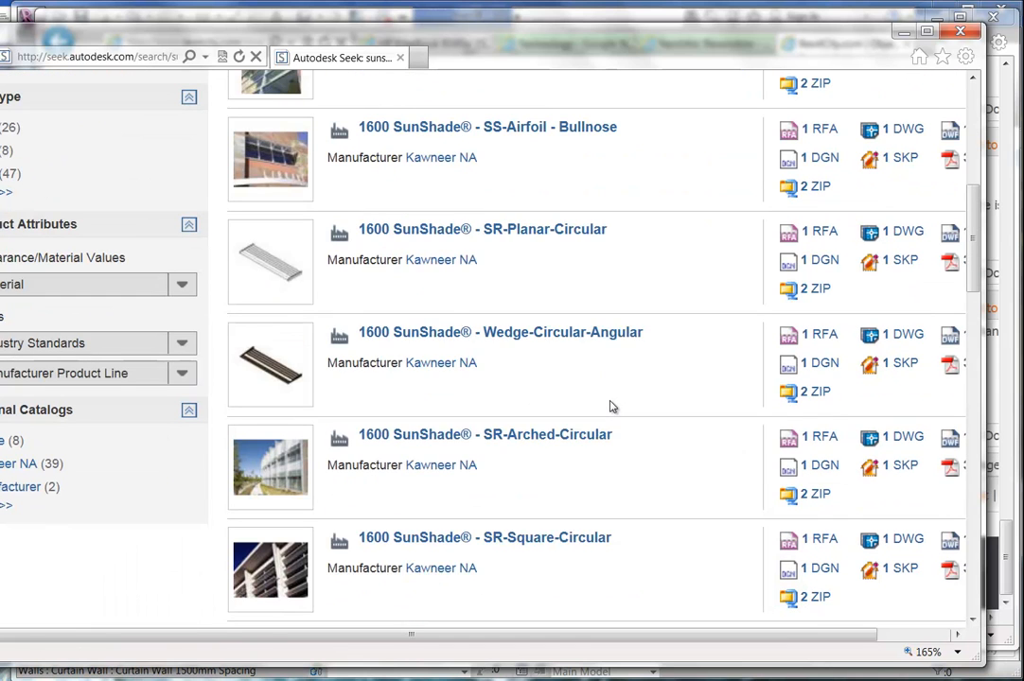
mouse_move(300, 280)
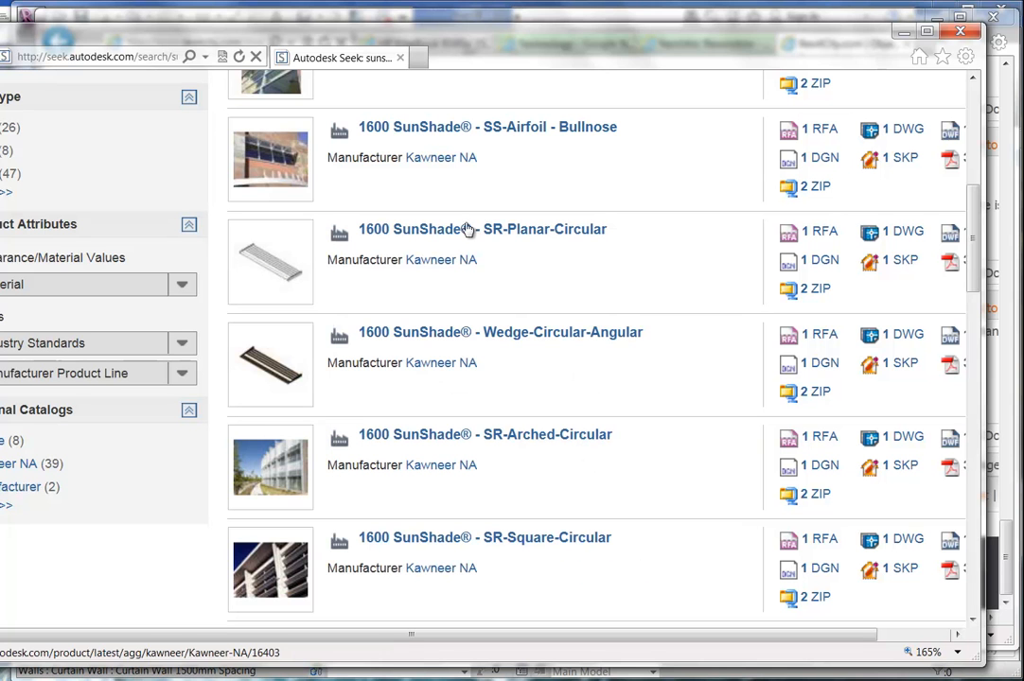
scroll(445, 297, "down", 6)
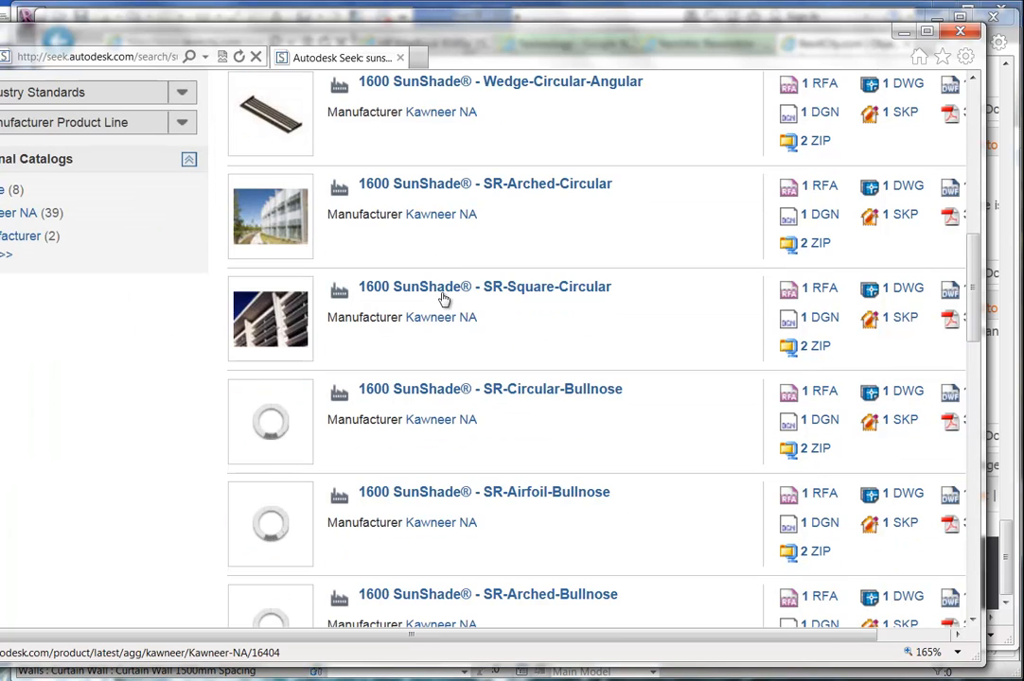
scroll(442, 297, "down", 2)
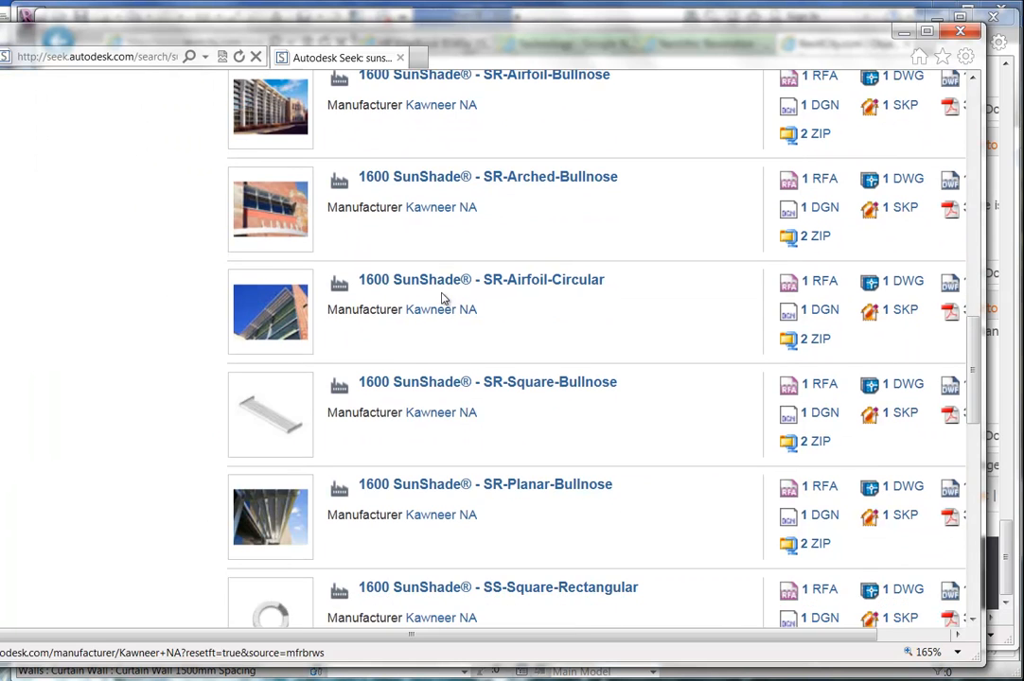
scroll(422, 325, "down", 2)
scroll(423, 378, "down", 1)
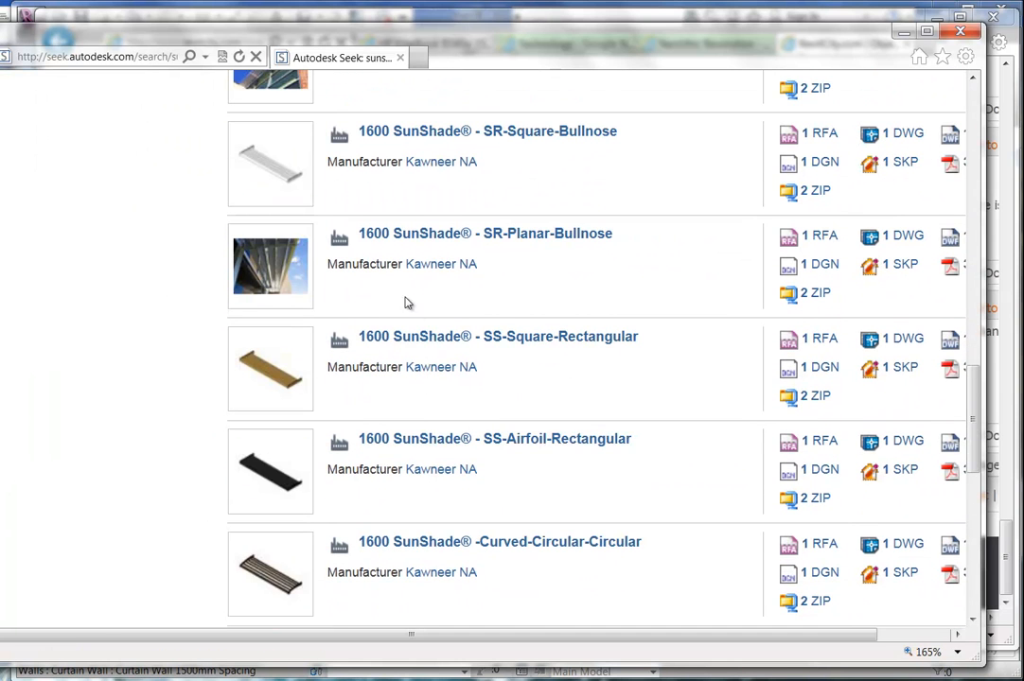
scroll(405, 285, "down", 3)
scroll(391, 297, "down", 3)
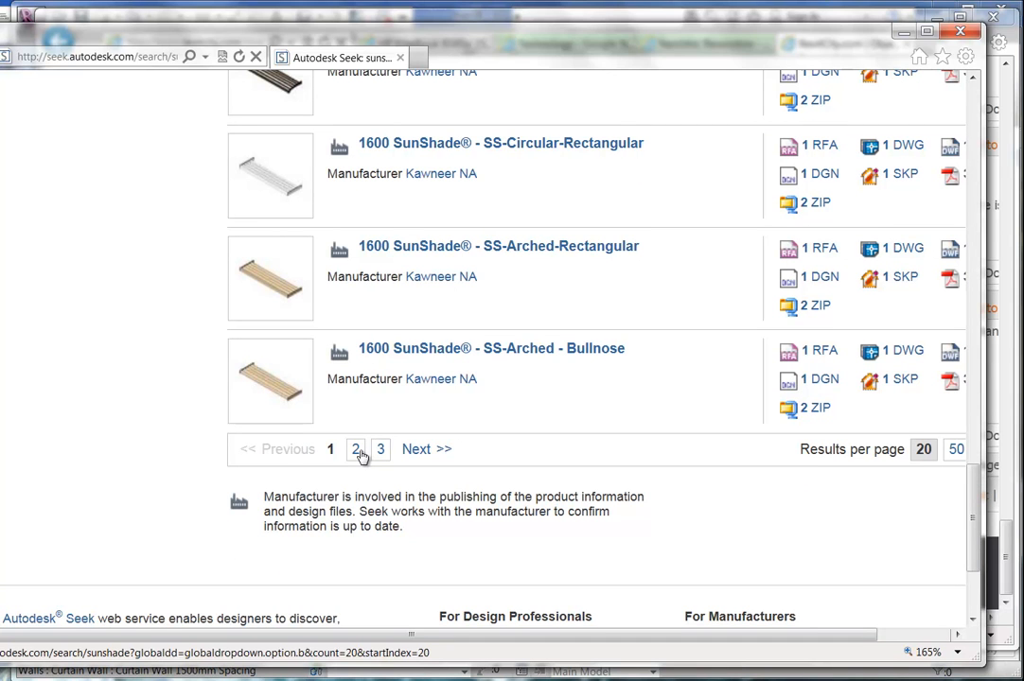
scroll(365, 145, "up", 3)
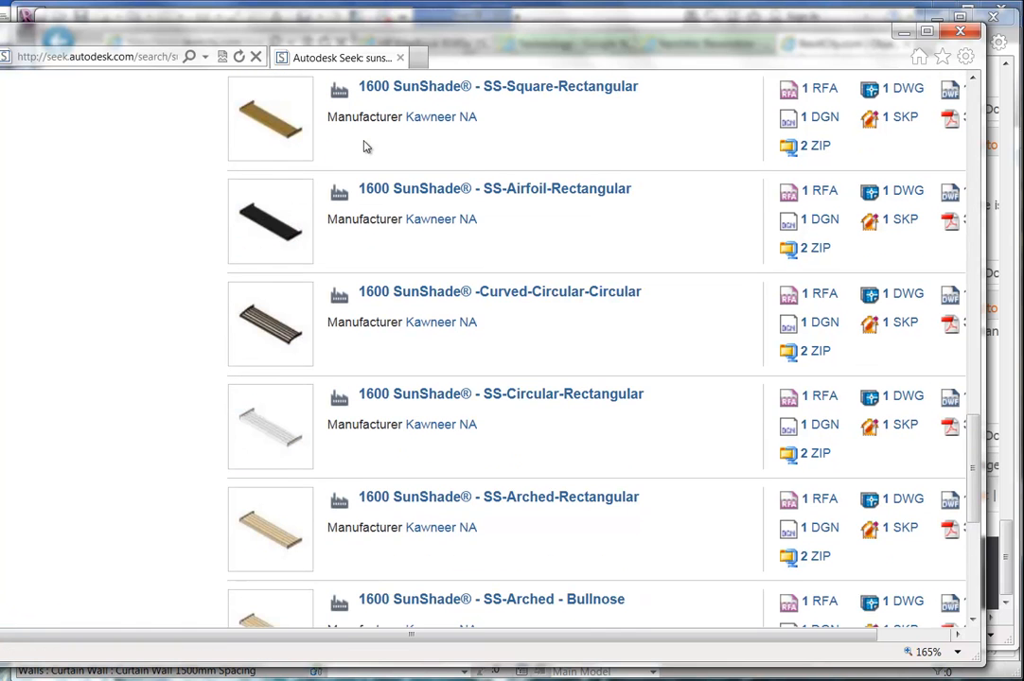
scroll(367, 147, "down", 5)
Go to results page 2 (21–40) and scroll to the All-Lite sunshades.
left_click(355, 248)
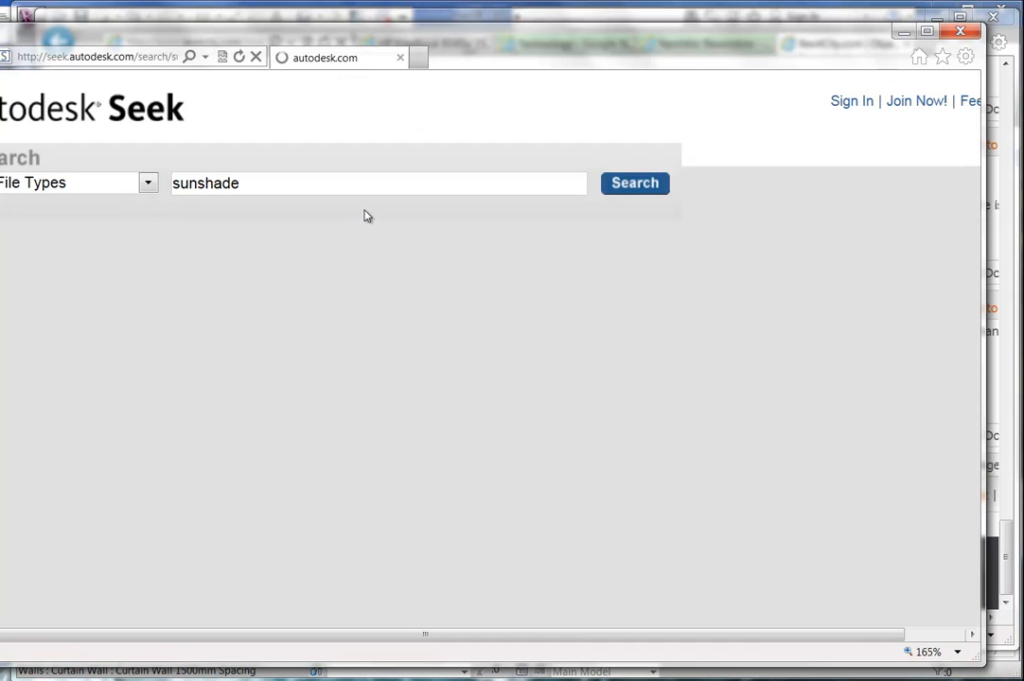
scroll(359, 326, "down", 5)
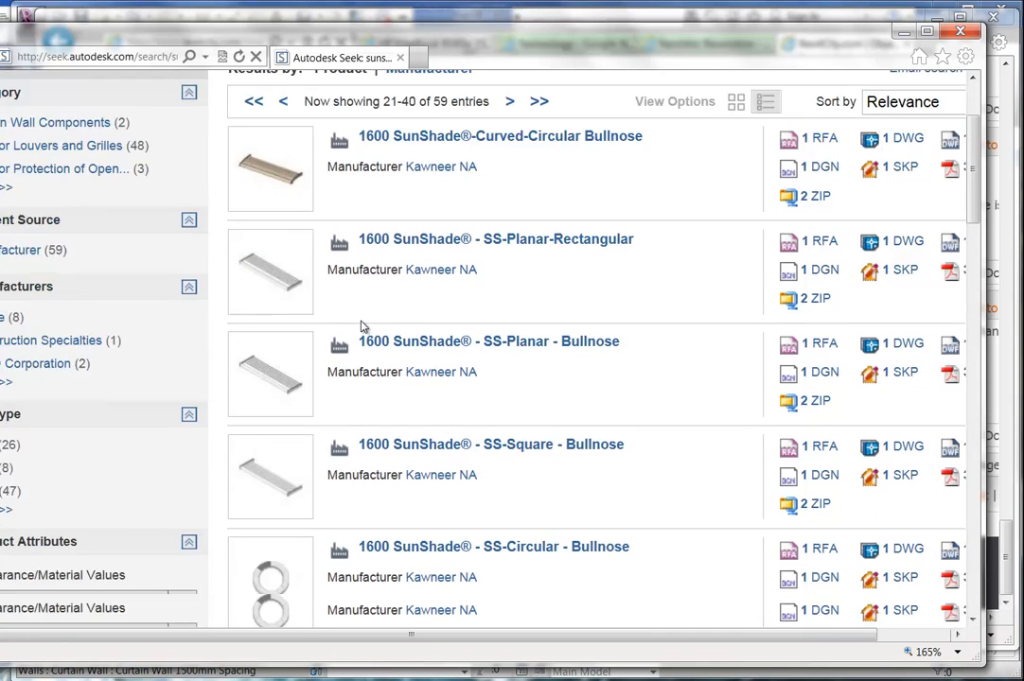
scroll(359, 326, "down", 5)
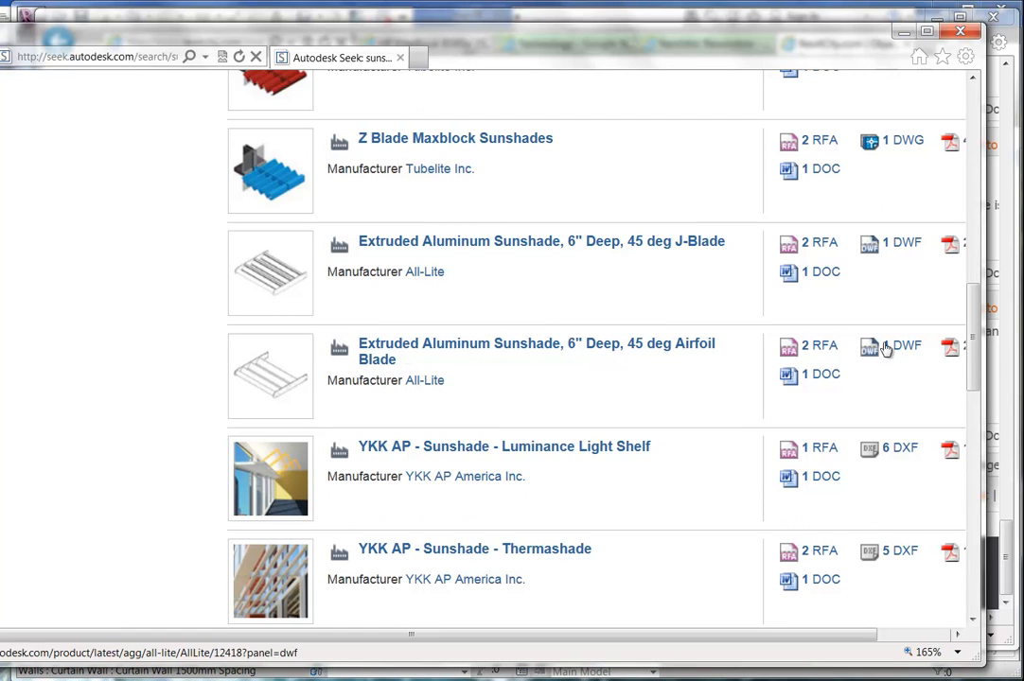
Download the All-Lite Airfoil Blade '3D Model of Sunshade SSA 645' file and open it in Revit.
left_click(823, 346)
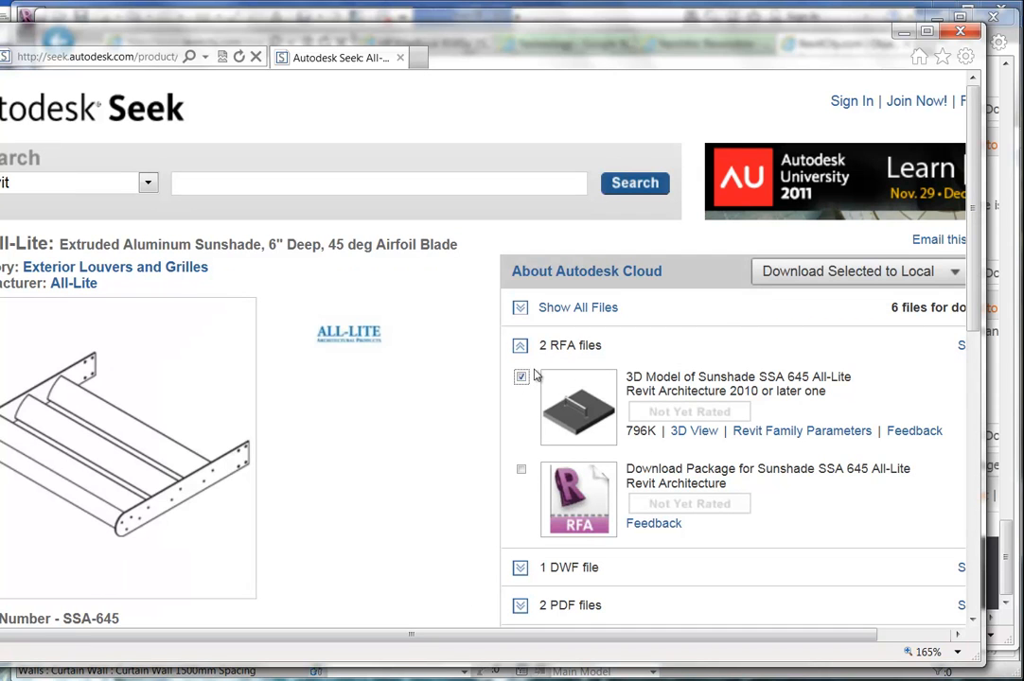
left_click(520, 470)
left_click(520, 470)
scroll(577, 425, "down", 3)
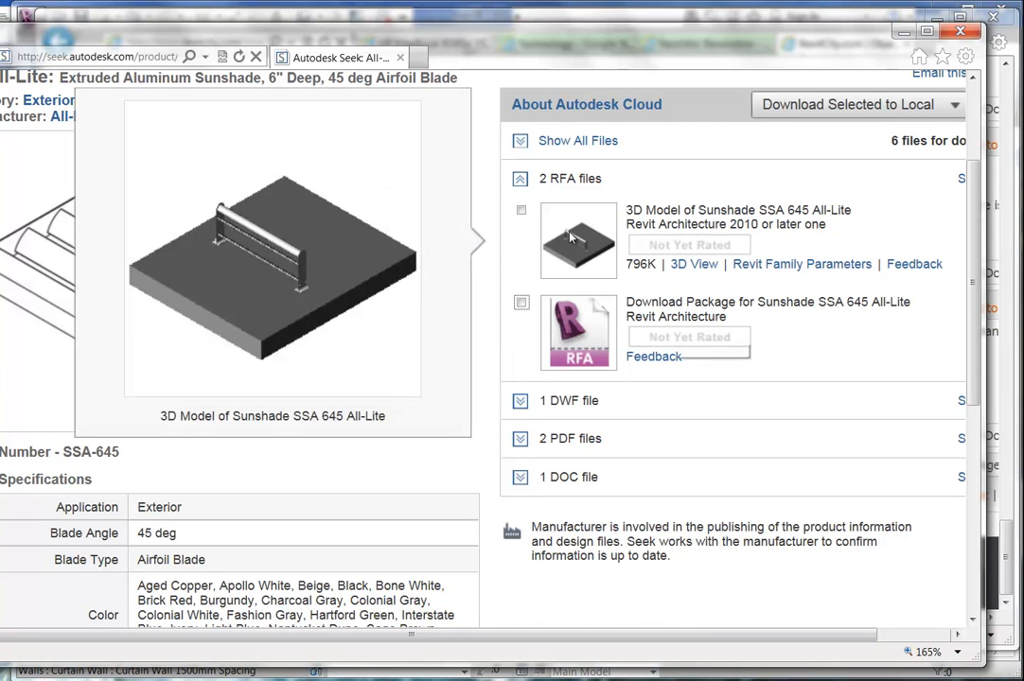
left_click(522, 210)
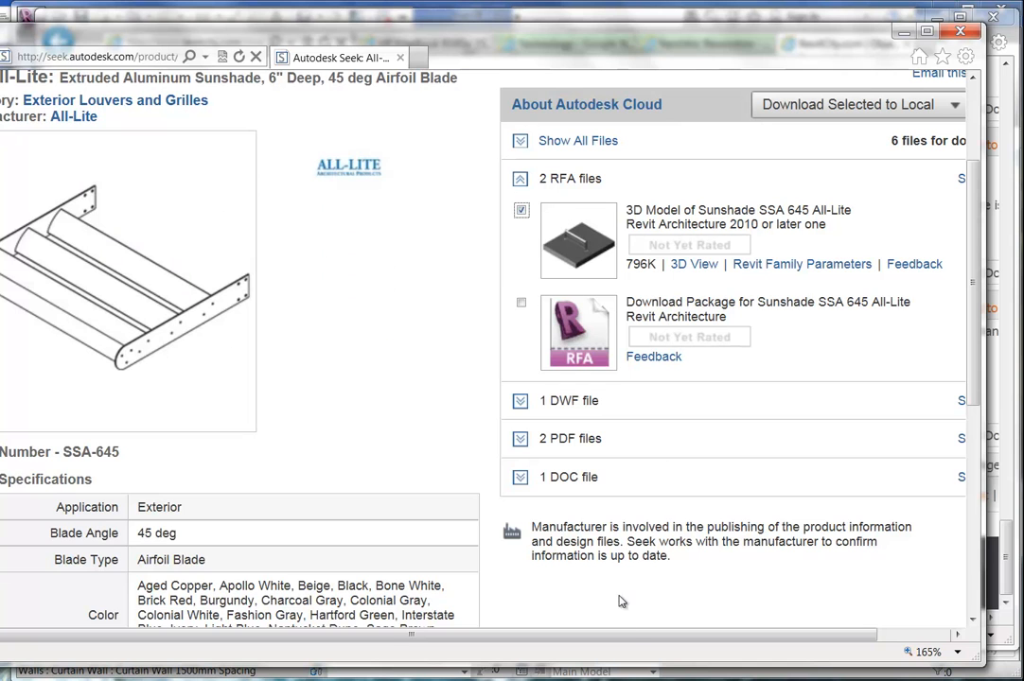
left_click_drag(626, 637, 758, 641)
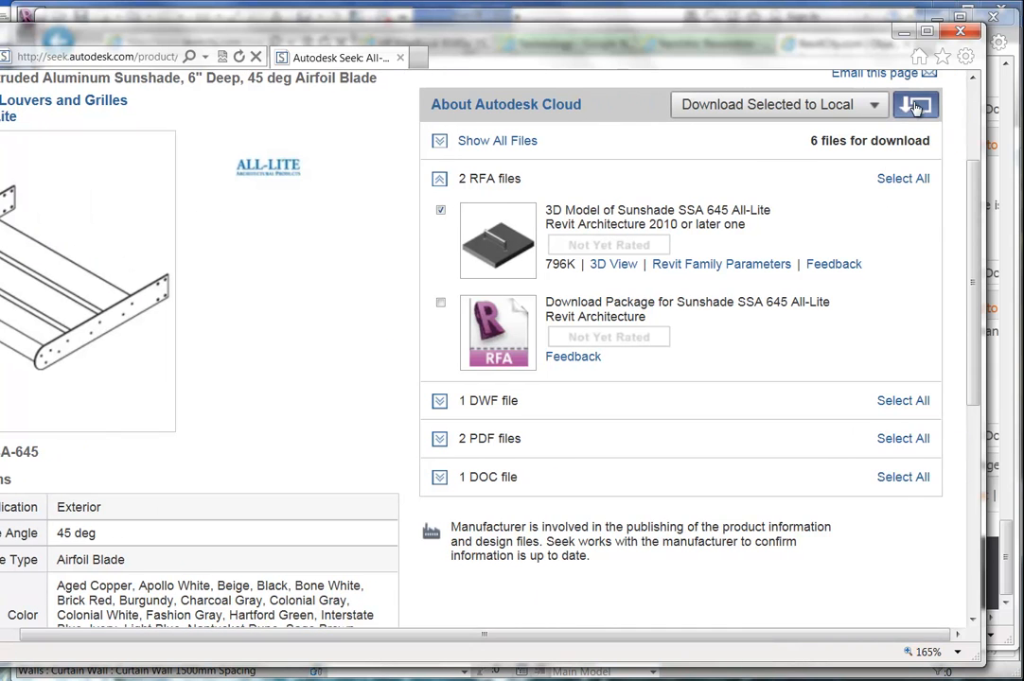
left_click(766, 102)
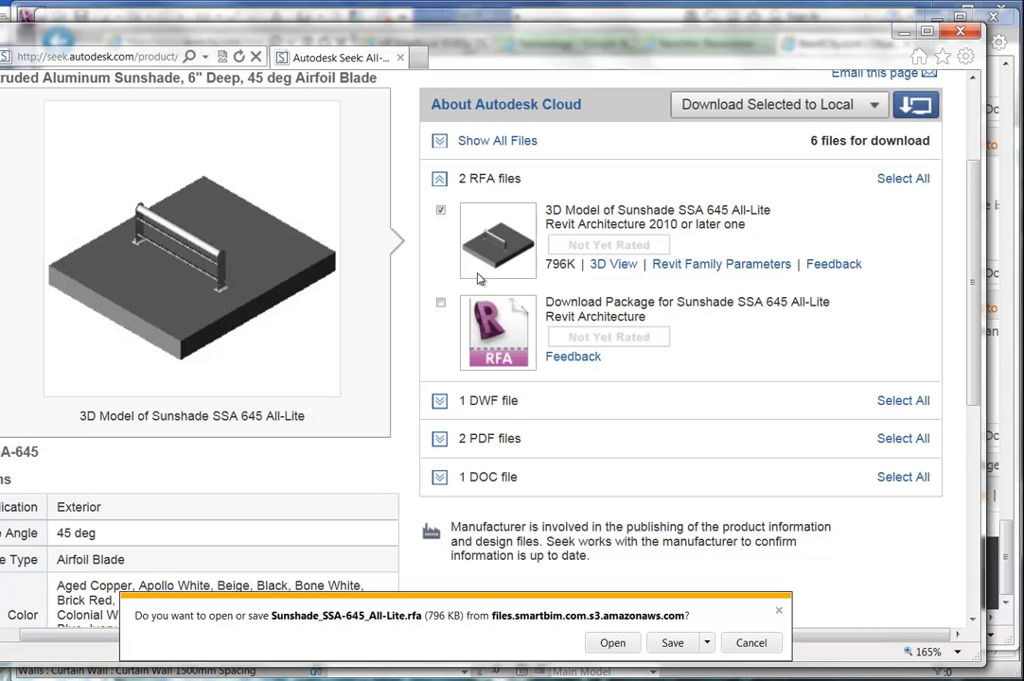
left_click(615, 646)
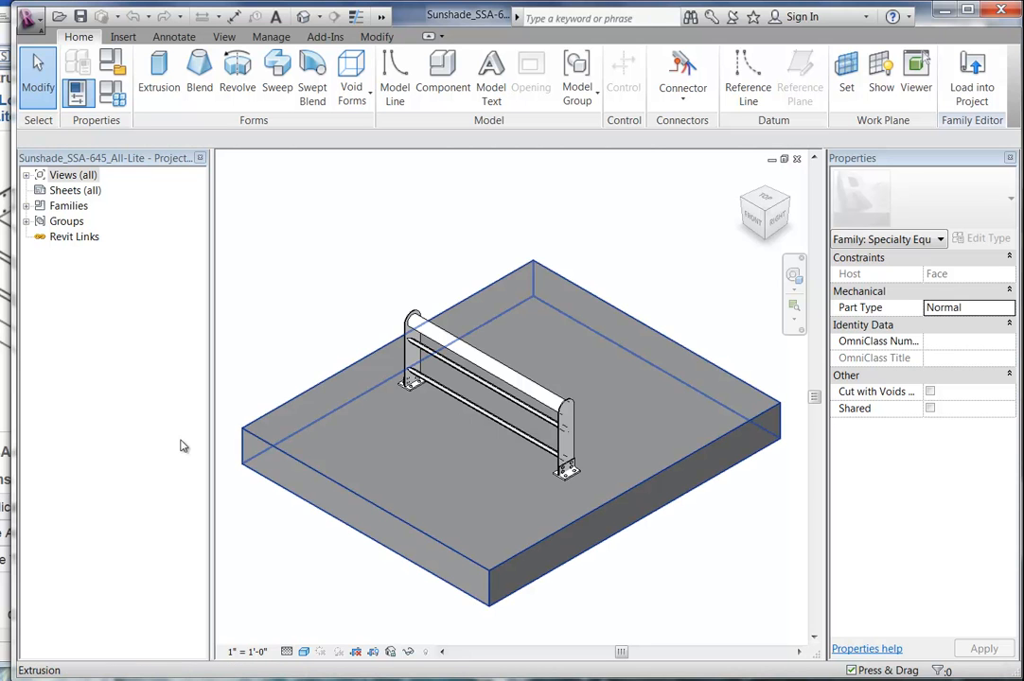
Load the Sunshade_SSA-645_All-Lite family into the mar08.rvt project.
left_click(26, 176)
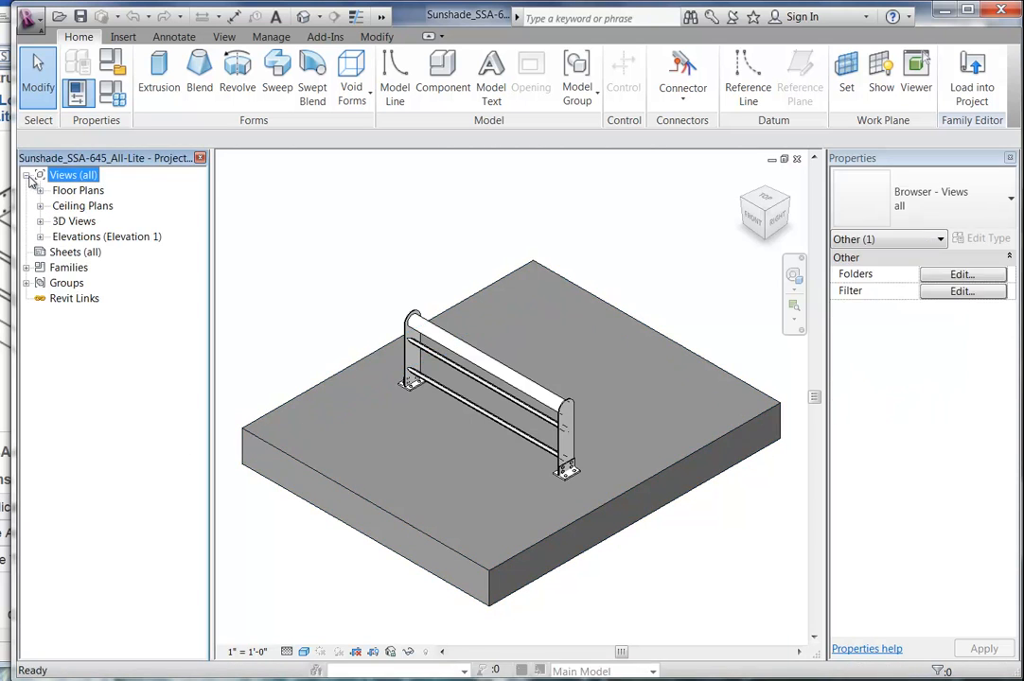
left_click(26, 176)
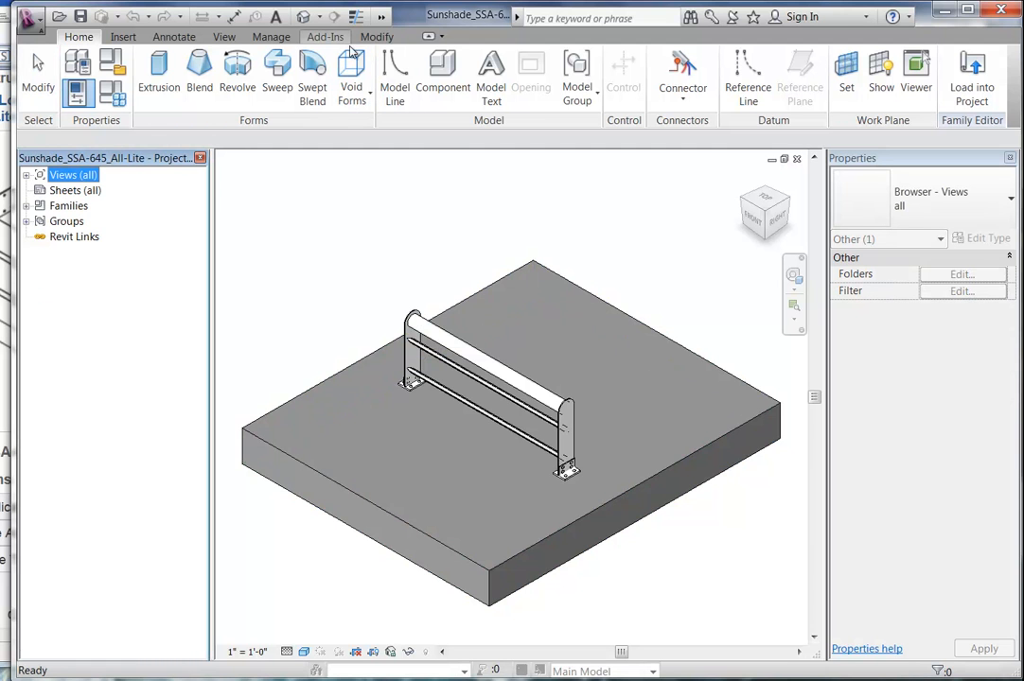
left_click(973, 83)
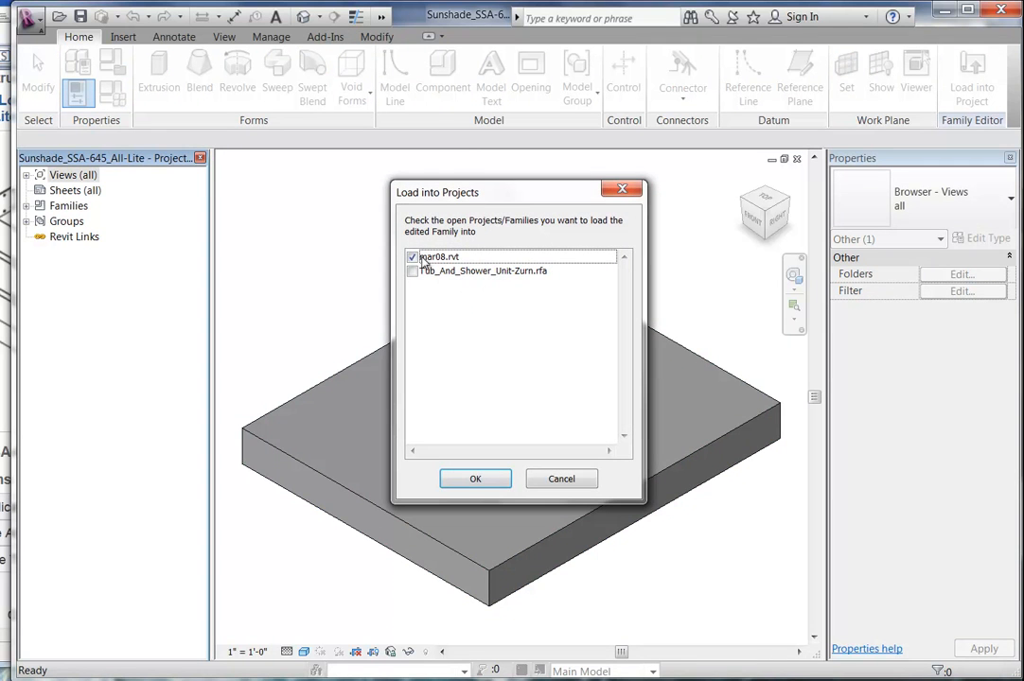
left_click(473, 480)
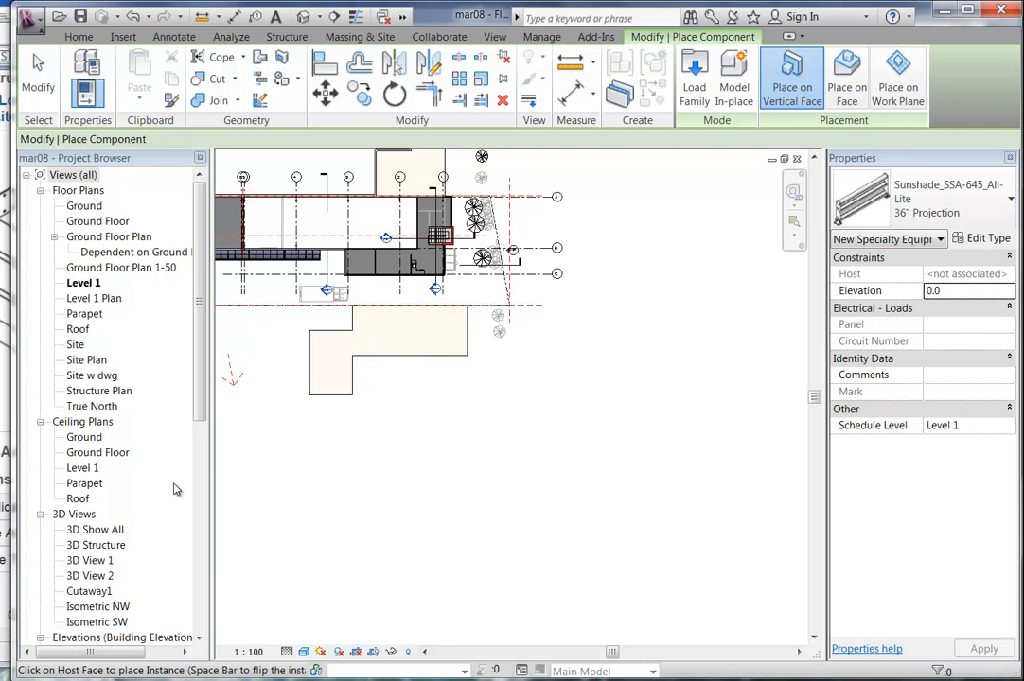
Open the Isometric NW 3D view and zoom in on the entrance corner.
left_click_drag(204, 402, 205, 433)
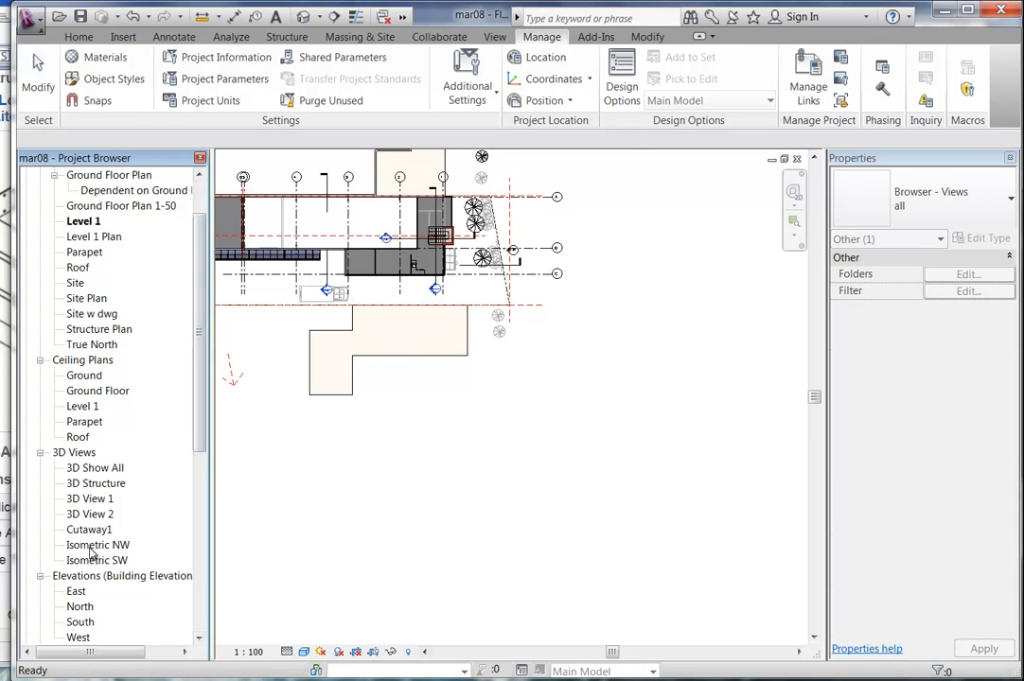
double_click(91, 551)
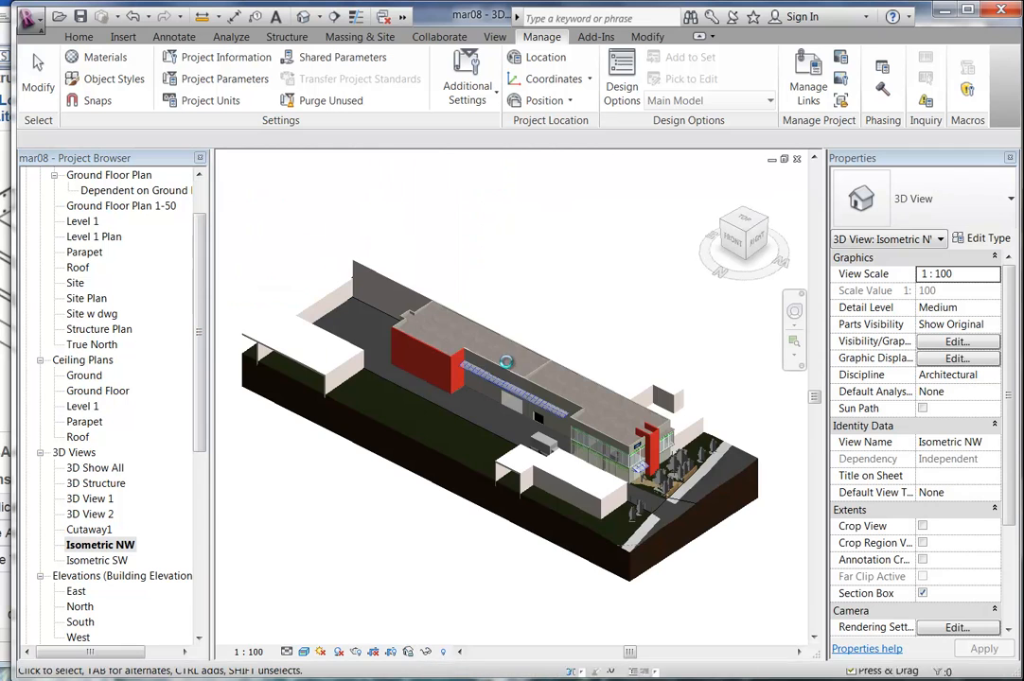
middle_click_drag(616, 467, 555, 451)
scroll(558, 449, "up", 4)
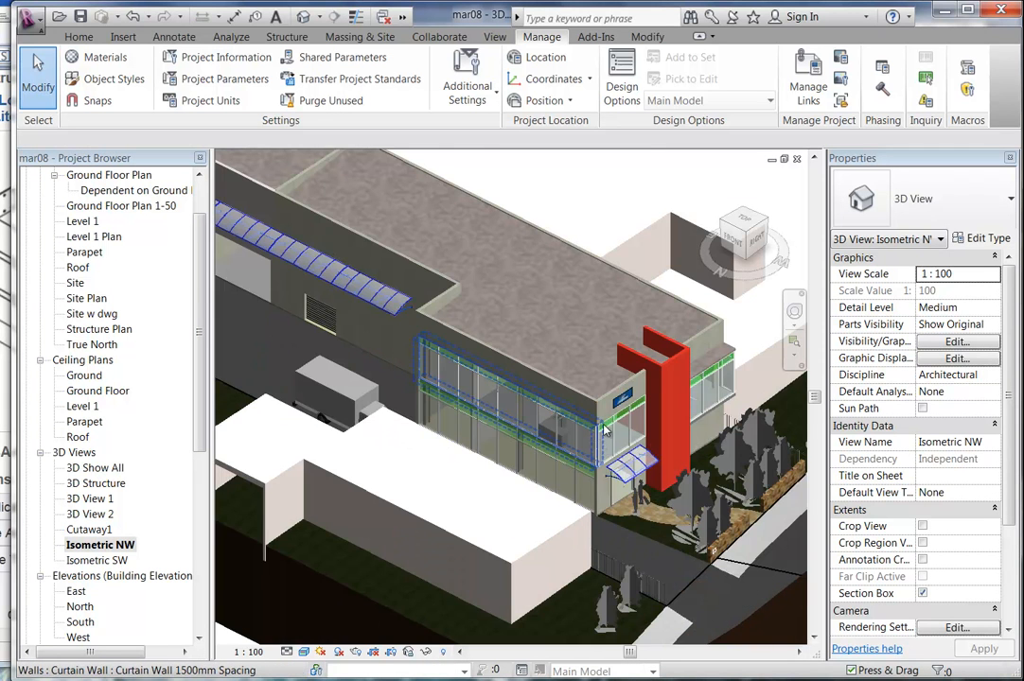
scroll(589, 391, "up", 2)
middle_click_drag(589, 391, 523, 396)
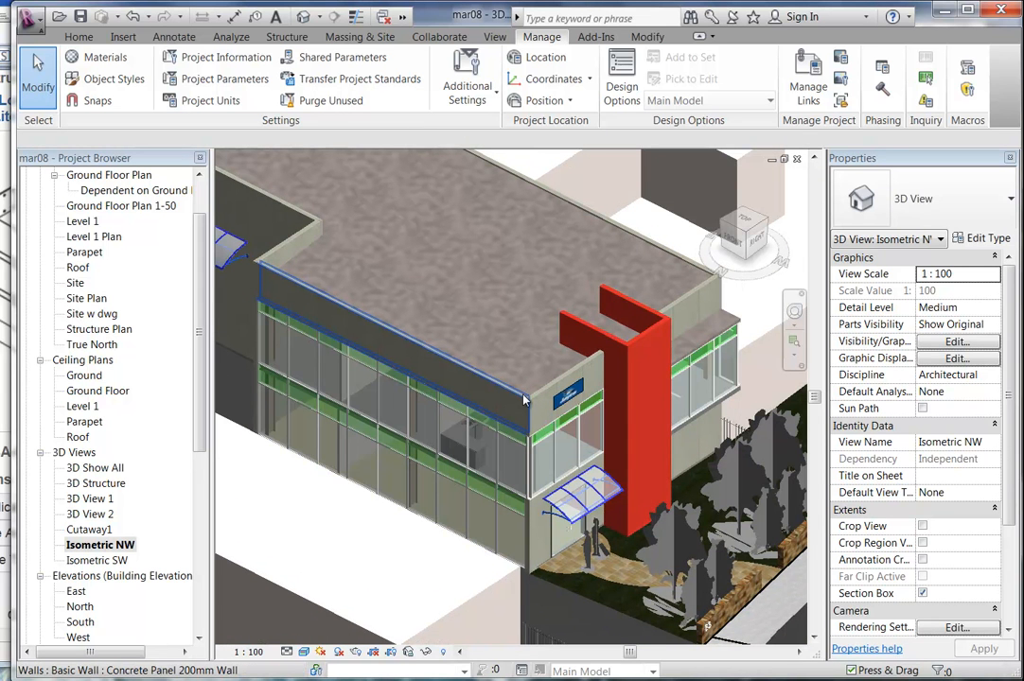
scroll(525, 402, "up", 2)
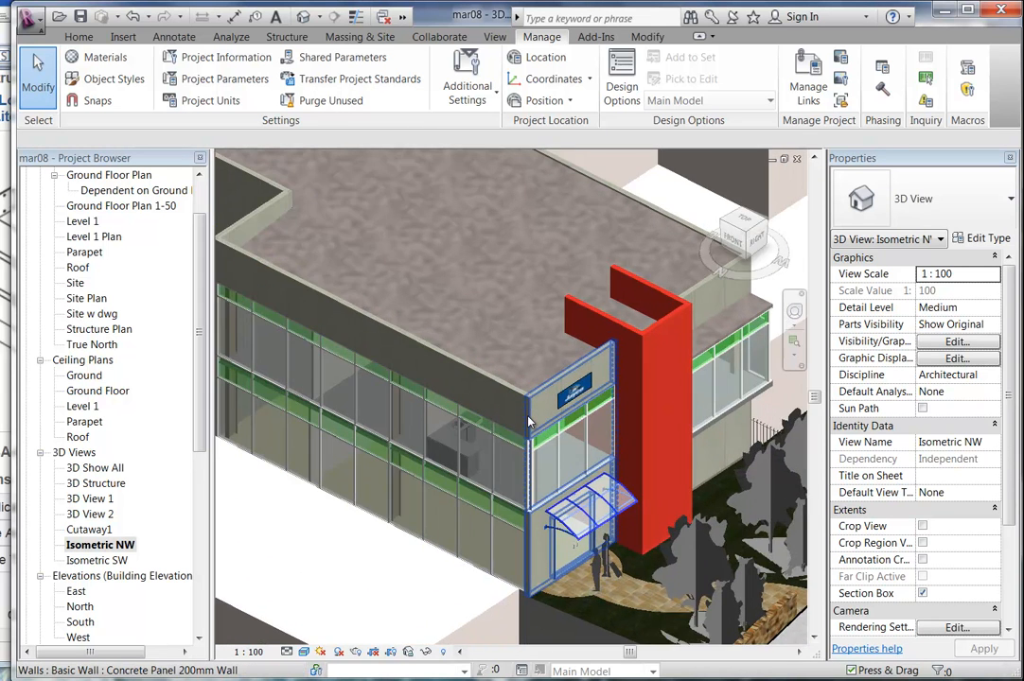
scroll(528, 461, "up", 3)
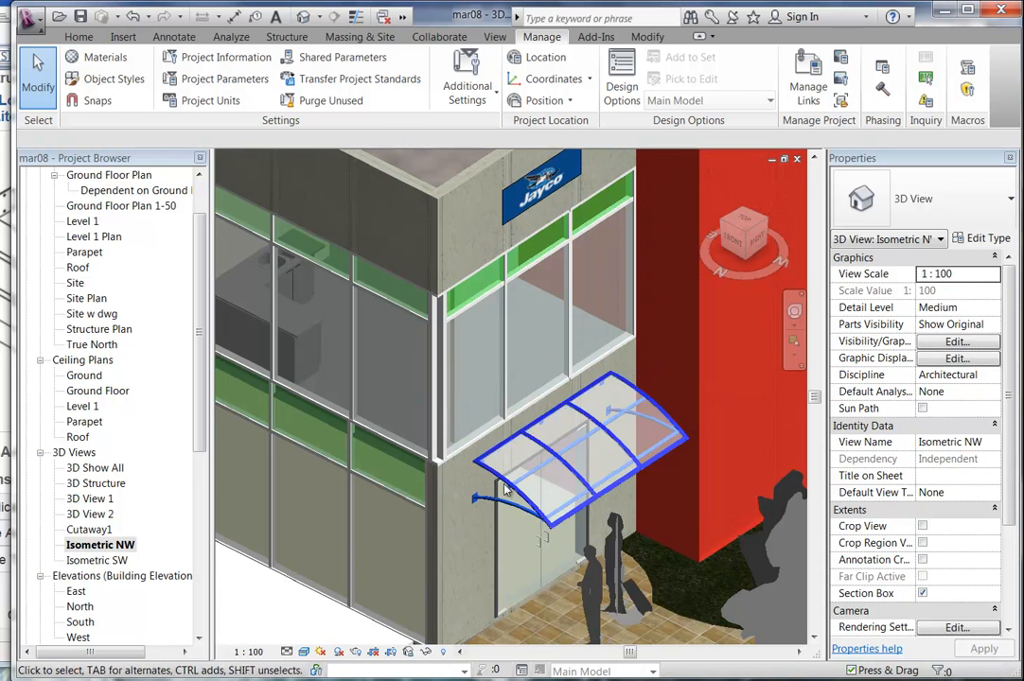
Delete the existing External_Canopy_entry canopy above the entrance.
left_click(504, 484)
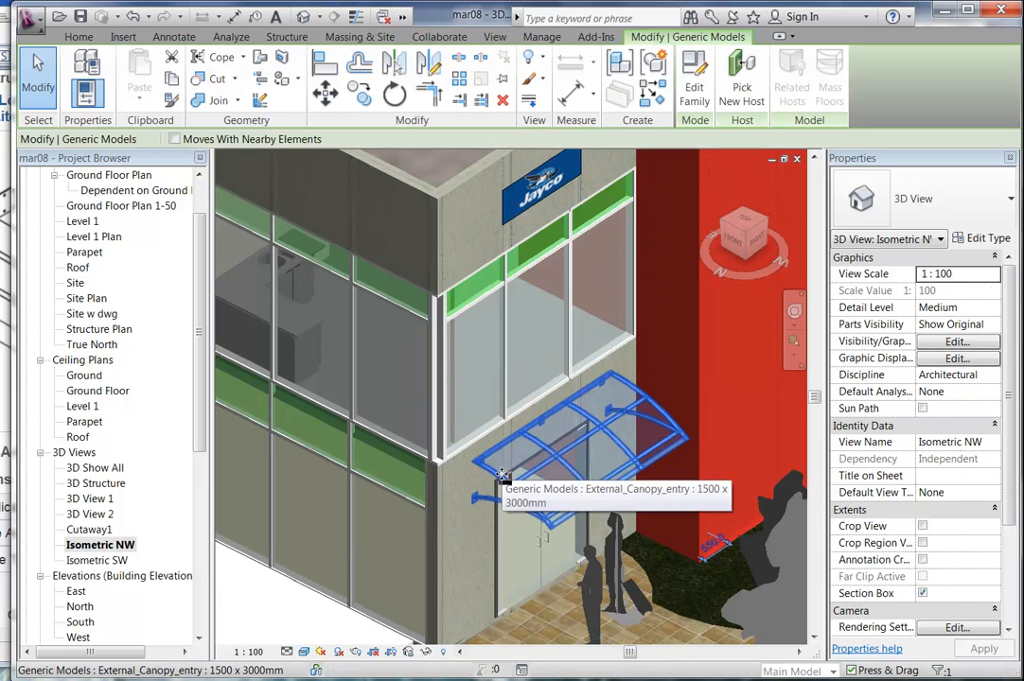
key("Delete")
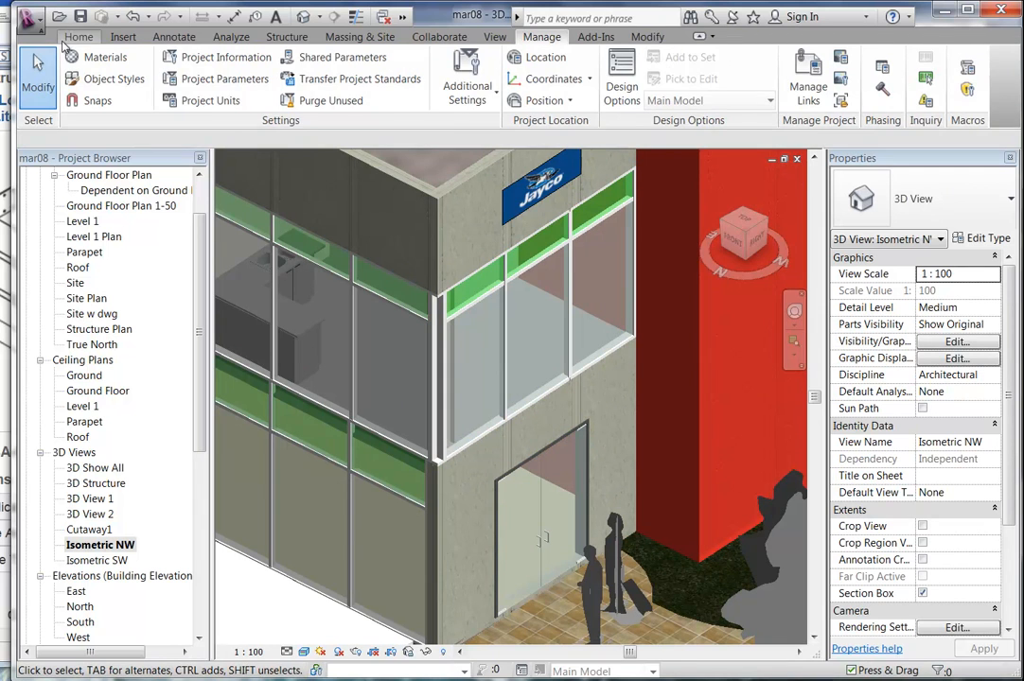
left_click(79, 36)
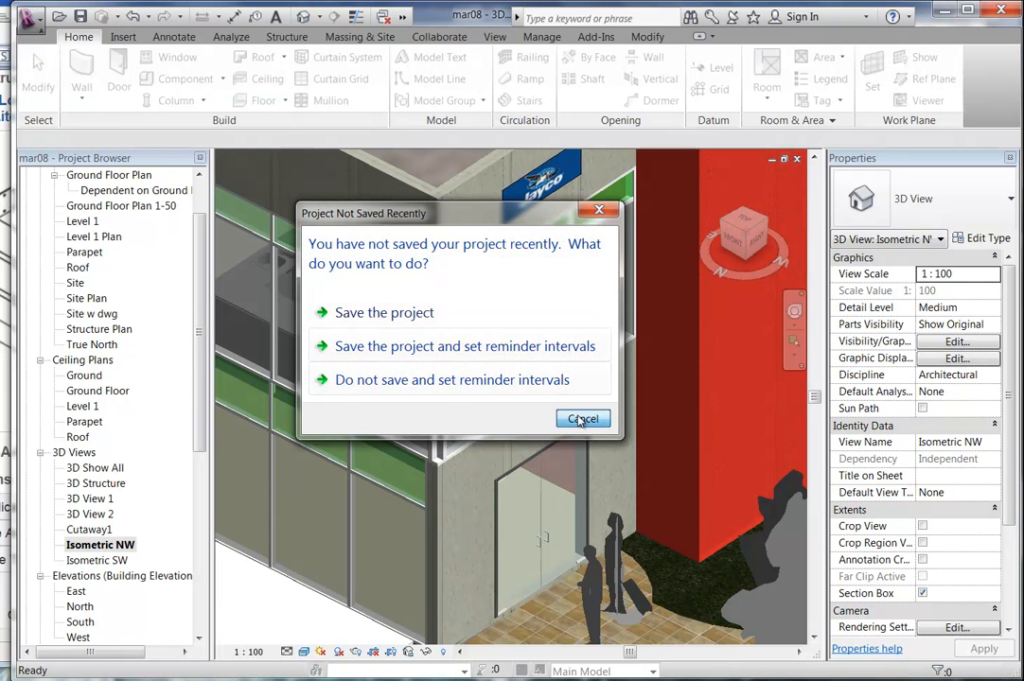
Place the All-Lite sunshade on the wall above the entrance door, then open its family for editing.
left_click(581, 420)
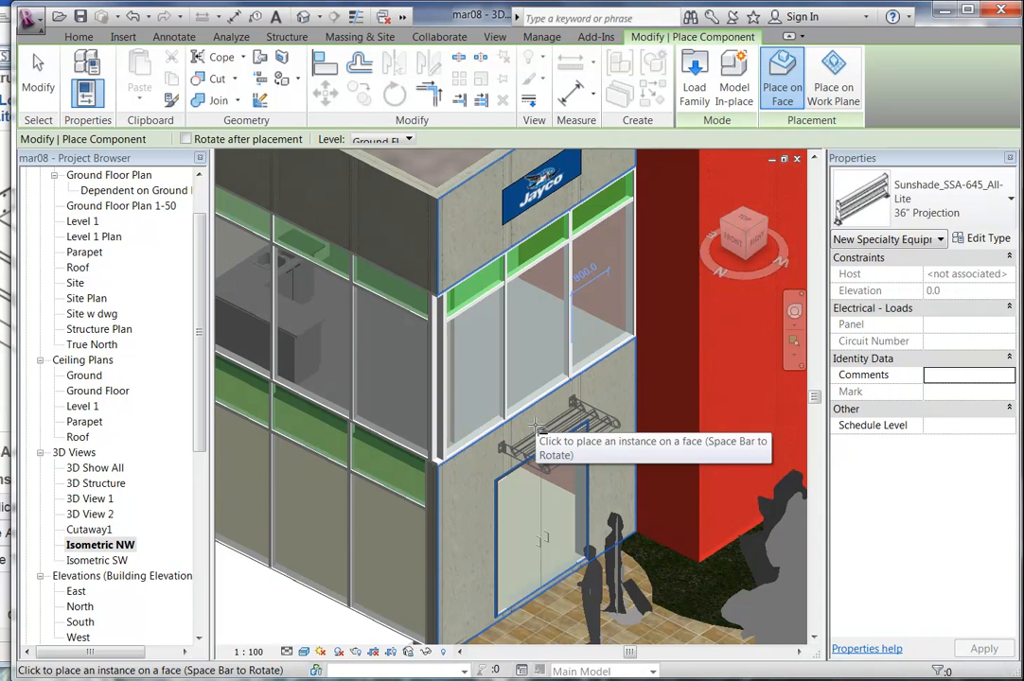
left_click(536, 463)
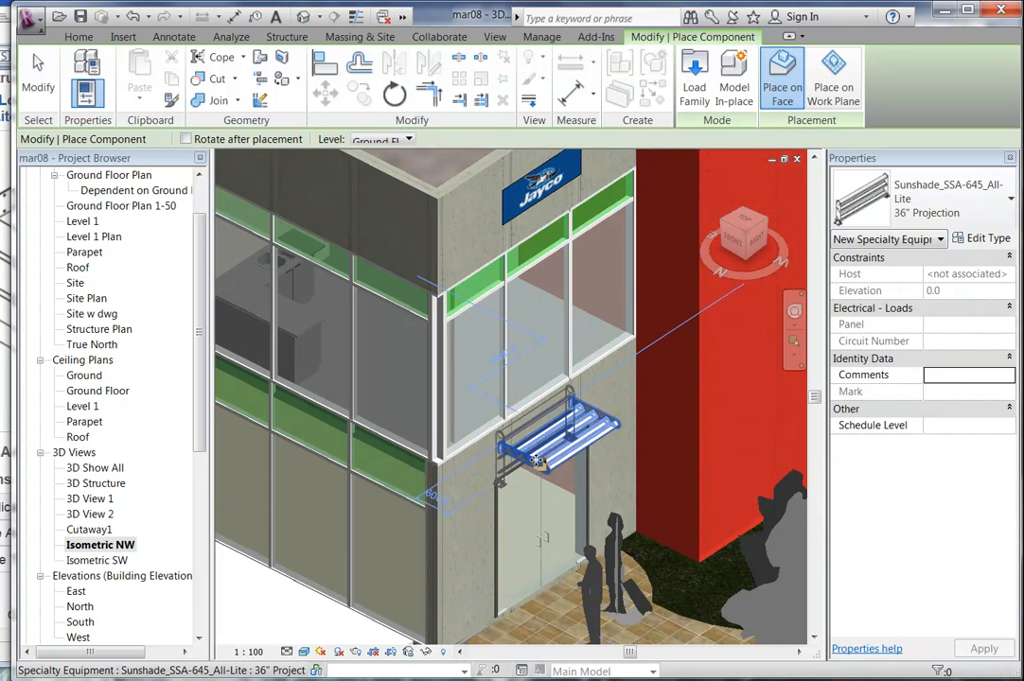
key("Escape")
scroll(536, 464, "up", 3)
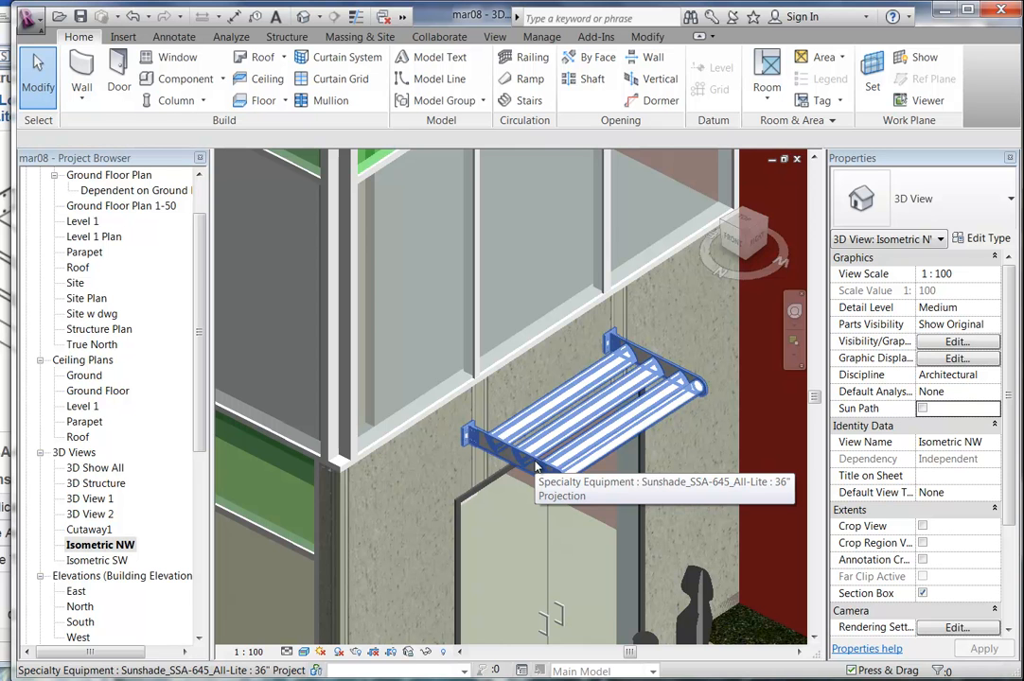
left_click(532, 460)
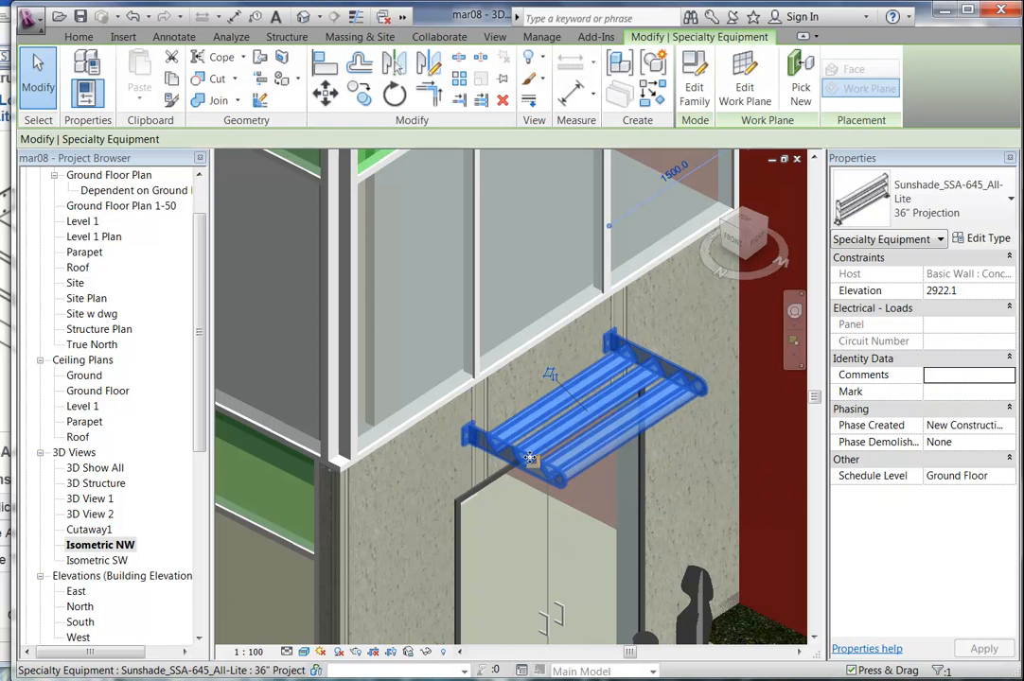
double_click(523, 468)
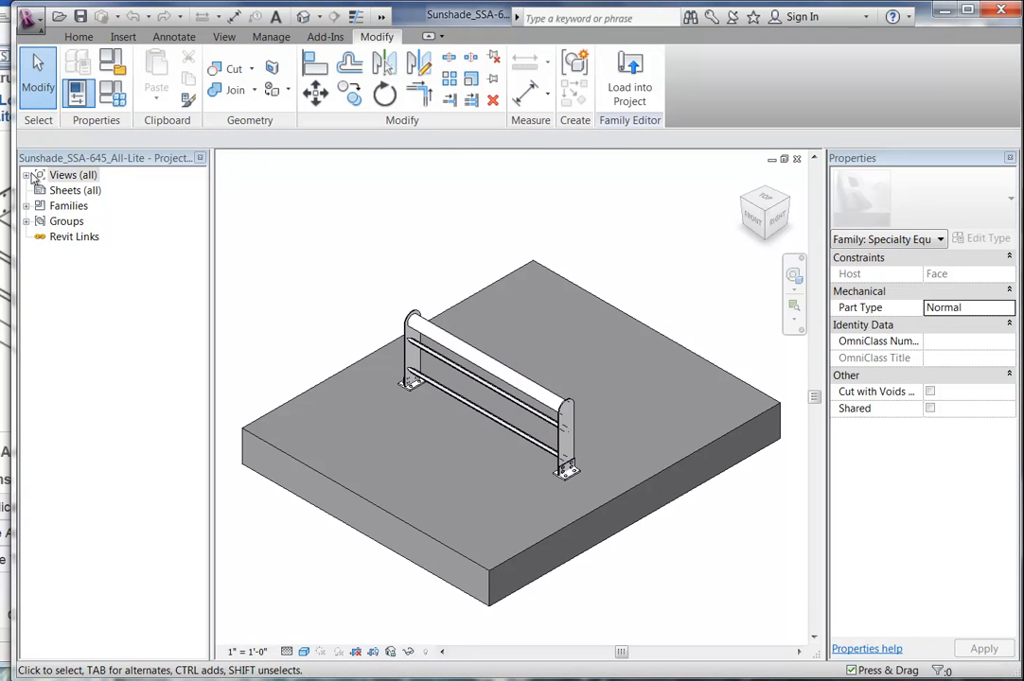
Open the sunshade family's Front and then Left elevations and window-select the bracket profile.
left_click(27, 177)
double_click(61, 236)
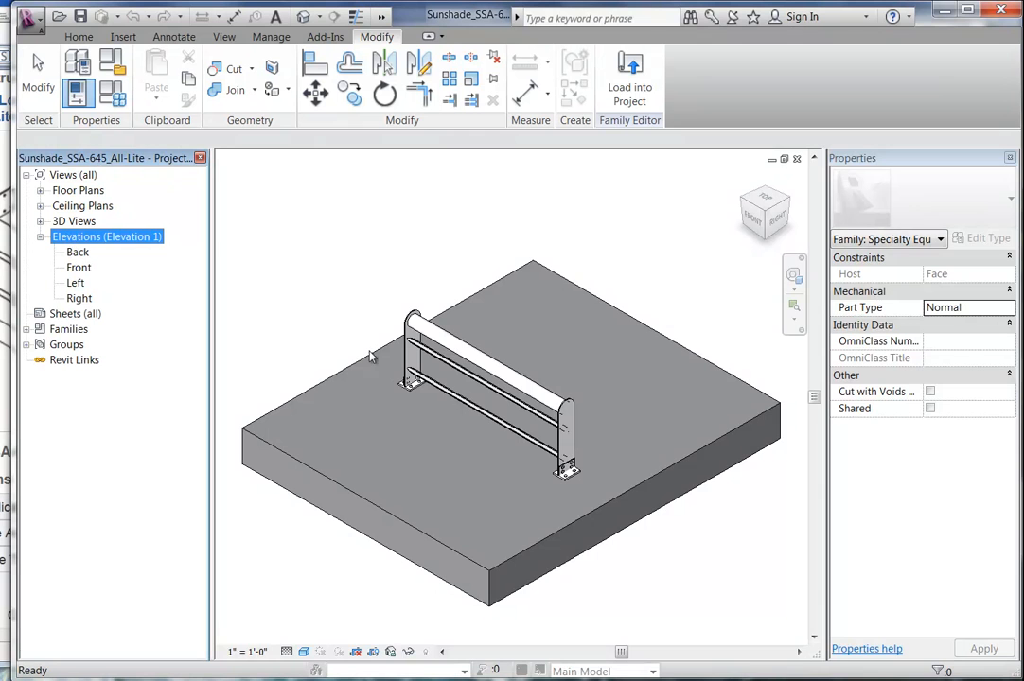
double_click(85, 268)
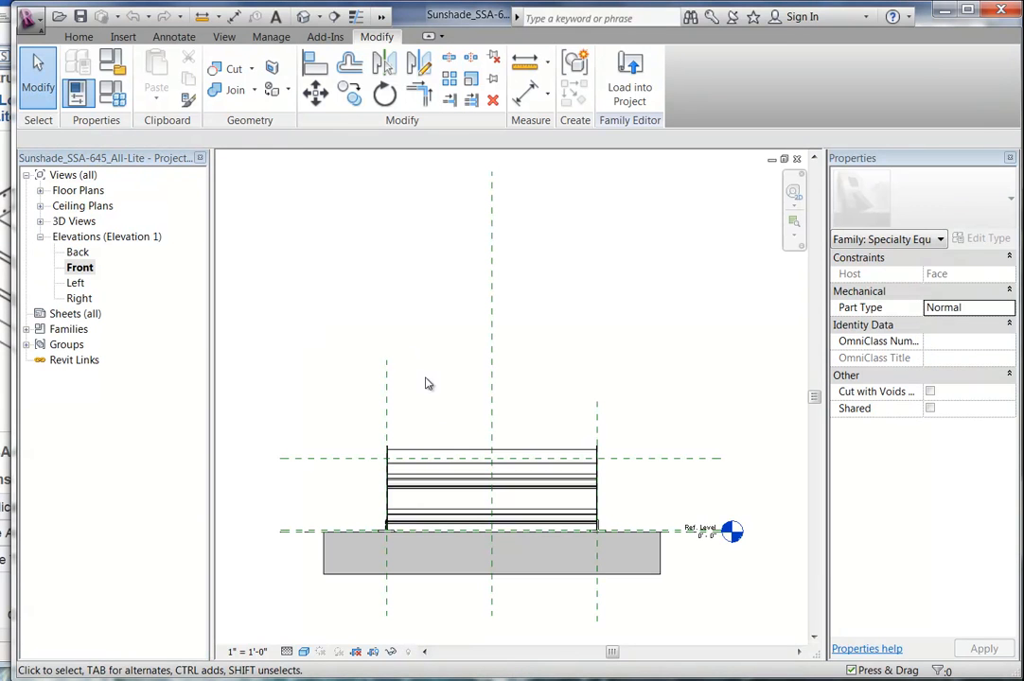
double_click(76, 283)
scroll(440, 378, "up", 4)
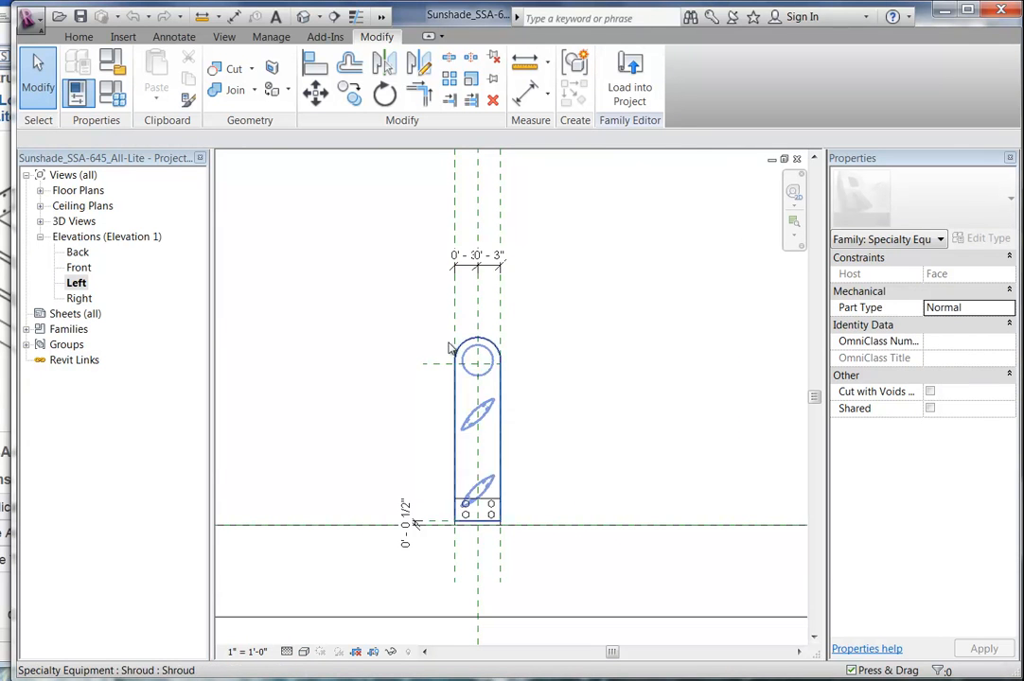
left_click_drag(434, 318, 528, 545)
scroll(500, 541, "up", 1)
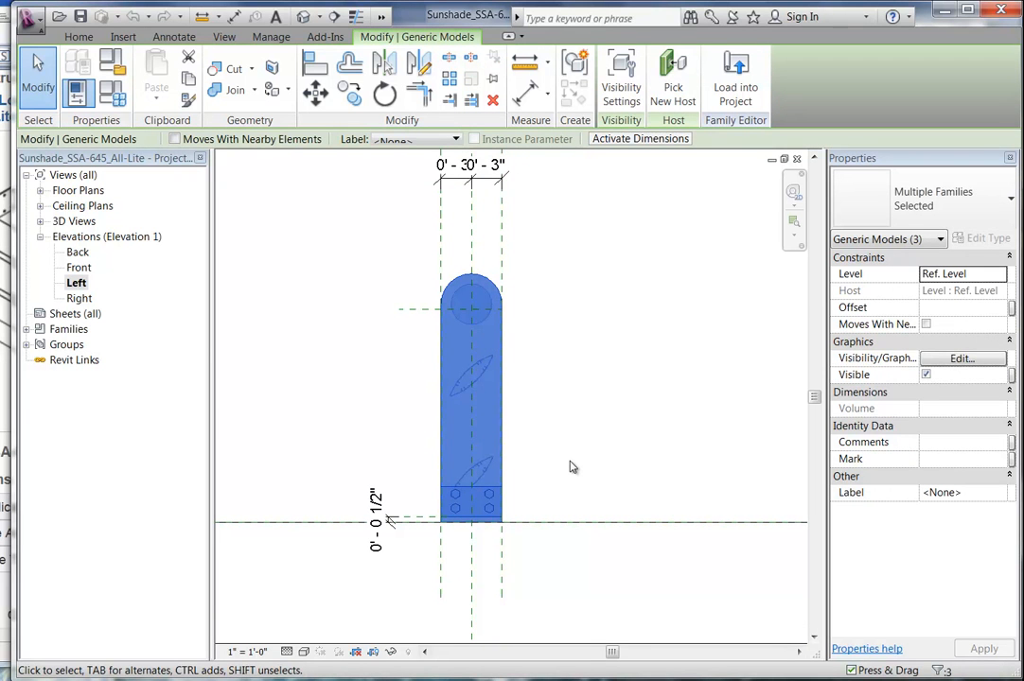
key("Escape")
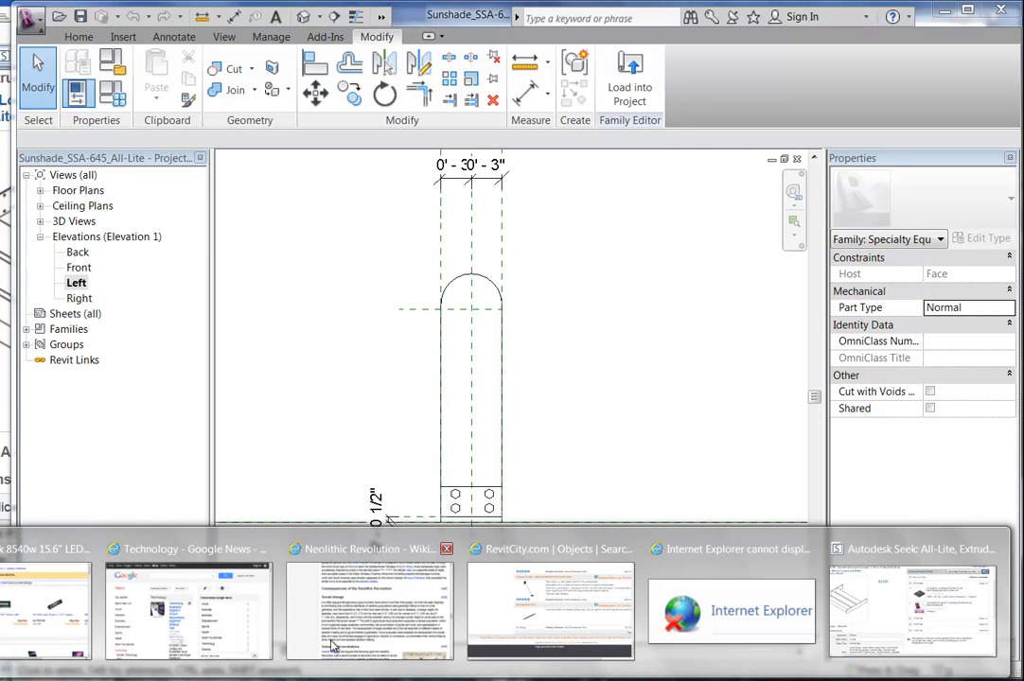
Return to the Autodesk Seek sunshade search results and scroll through them.
left_click(880, 603)
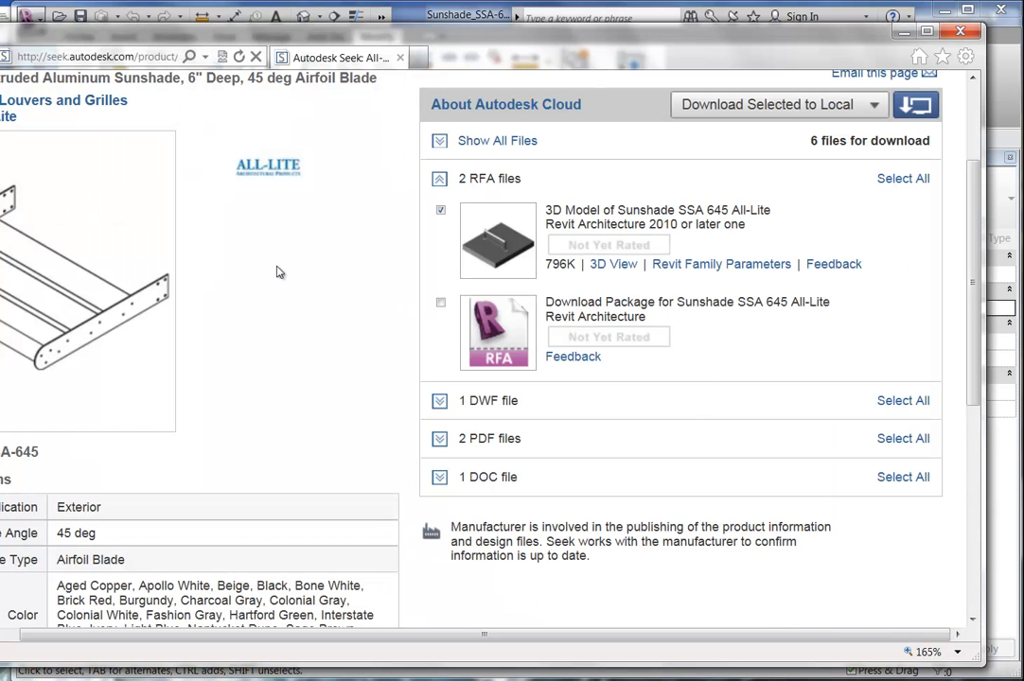
left_click(0, 55)
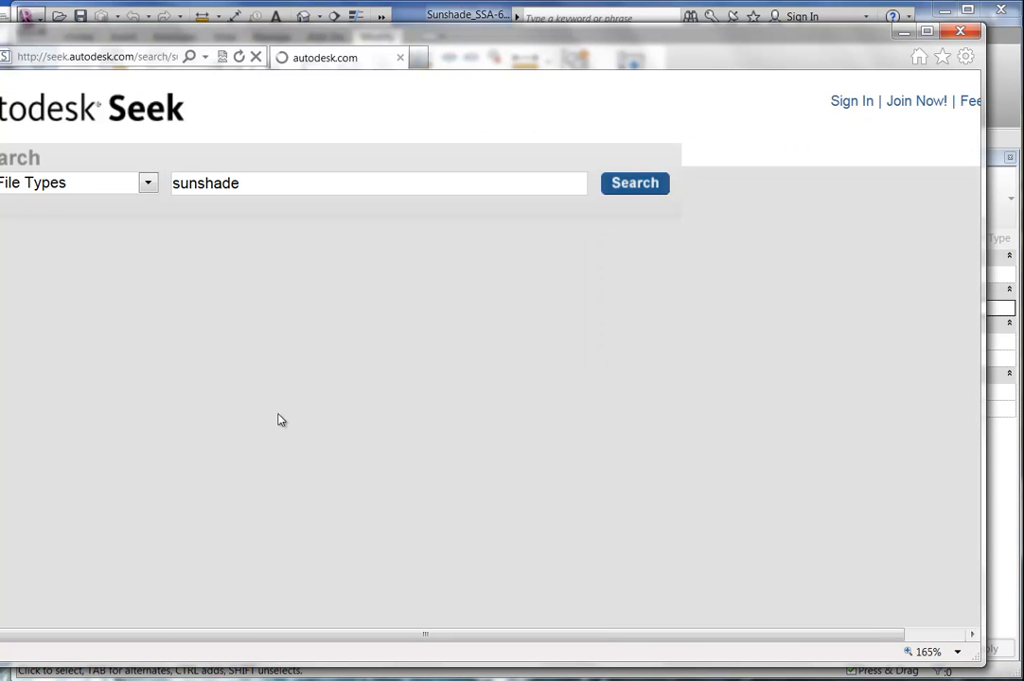
scroll(416, 312, "up", 10)
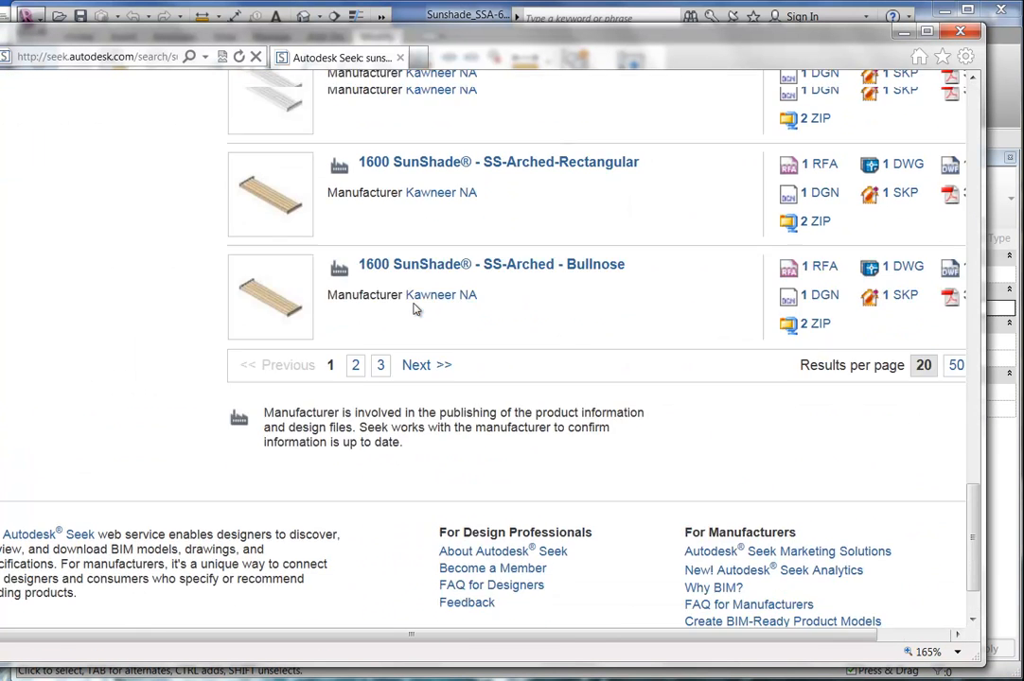
scroll(419, 313, "up", 3)
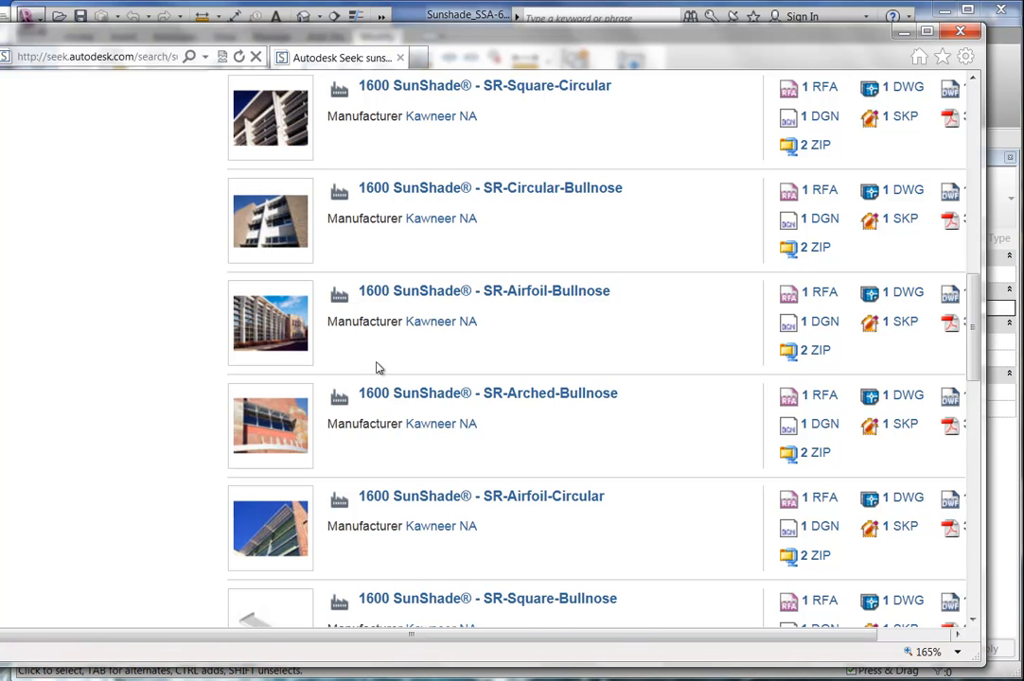
mouse_move(263, 535)
scroll(274, 509, "down", 5)
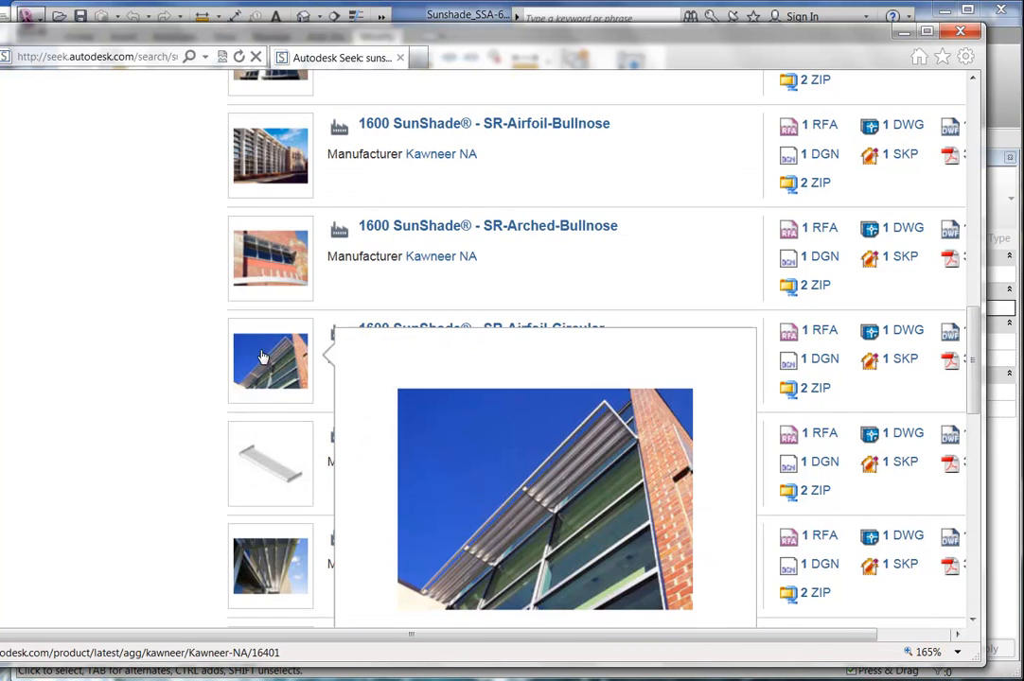
mouse_move(260, 231)
mouse_move(260, 304)
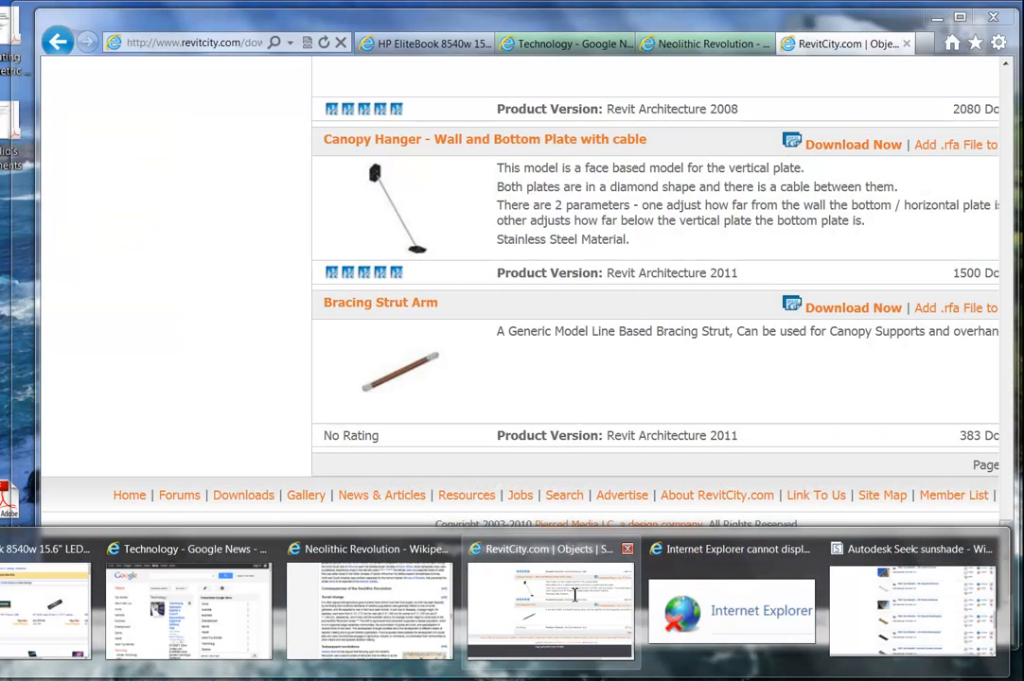
Scroll through the RevitCity canopy listings, then minimize Internet Explorer.
left_click(549, 608)
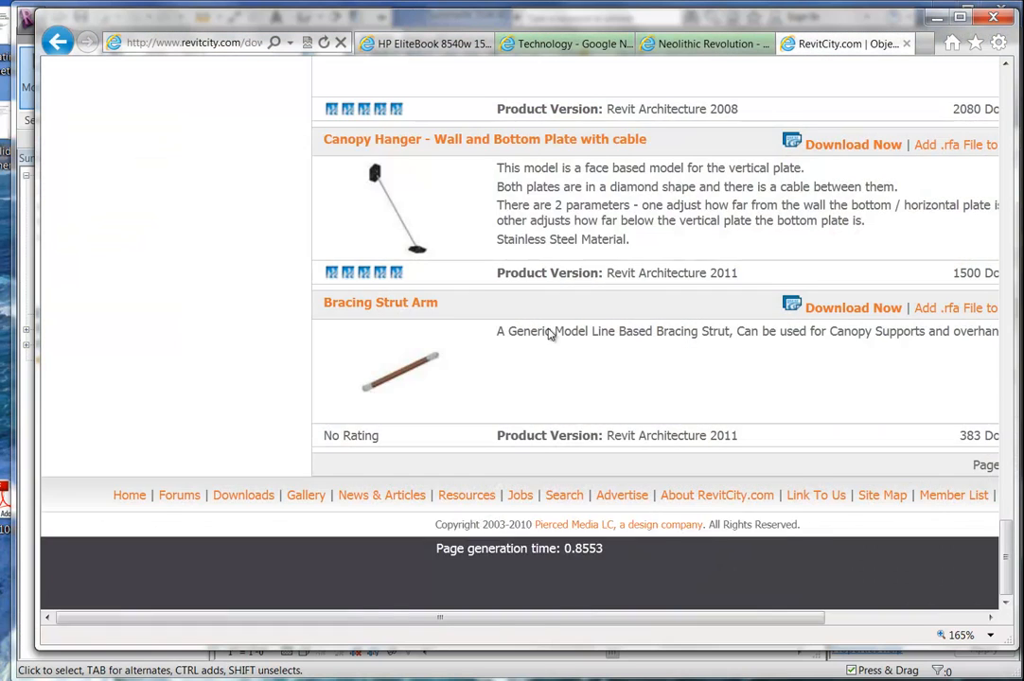
scroll(540, 347, "up", 6)
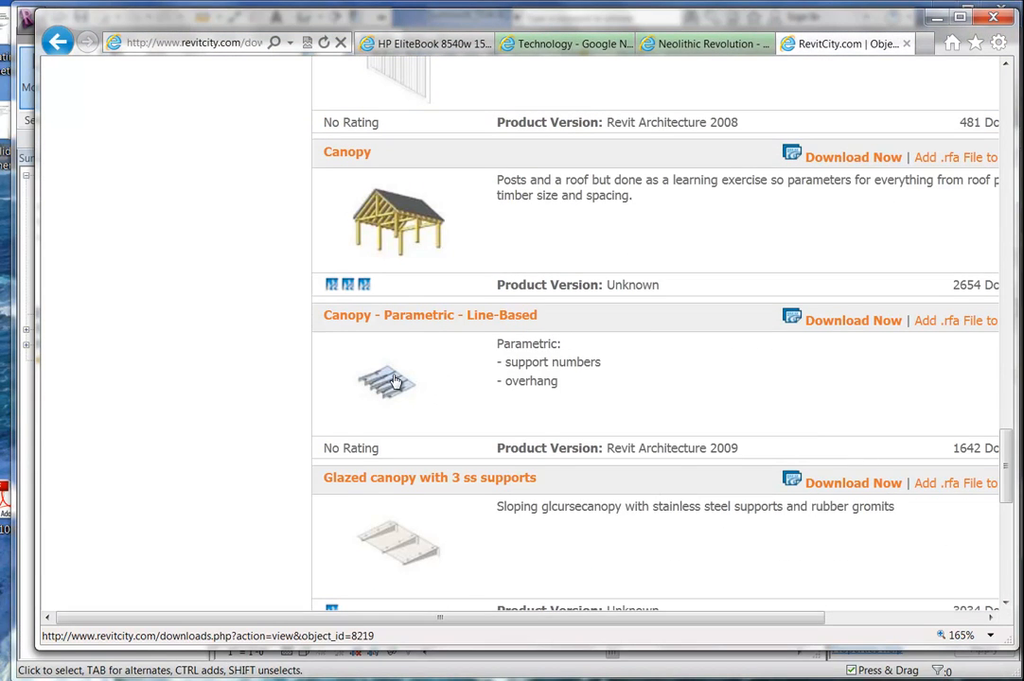
scroll(398, 380, "up", 12)
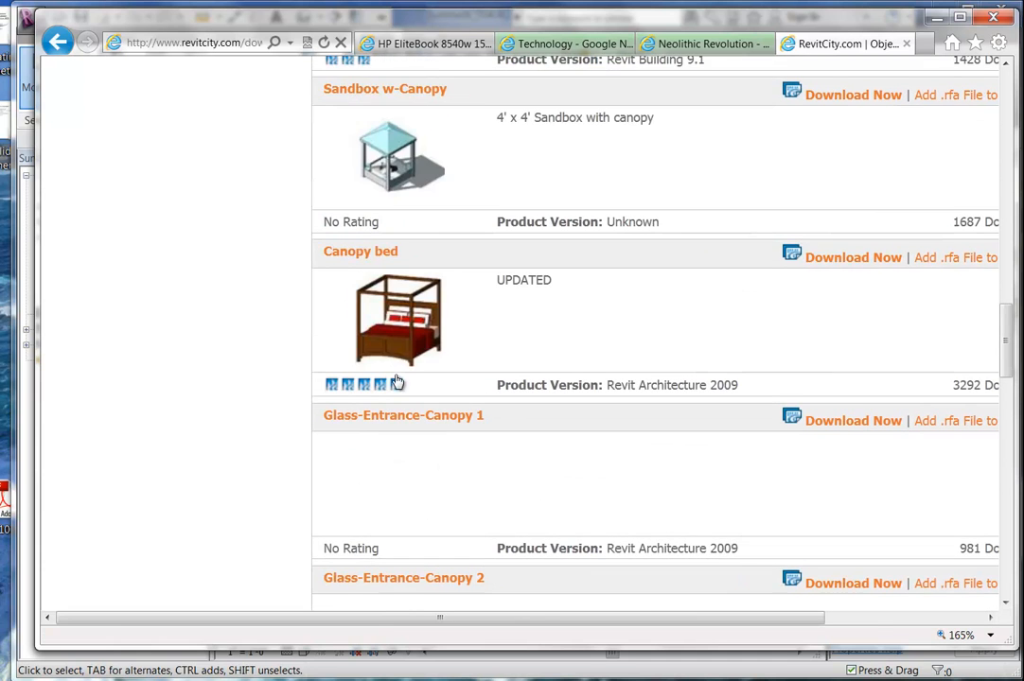
scroll(397, 380, "up", 5)
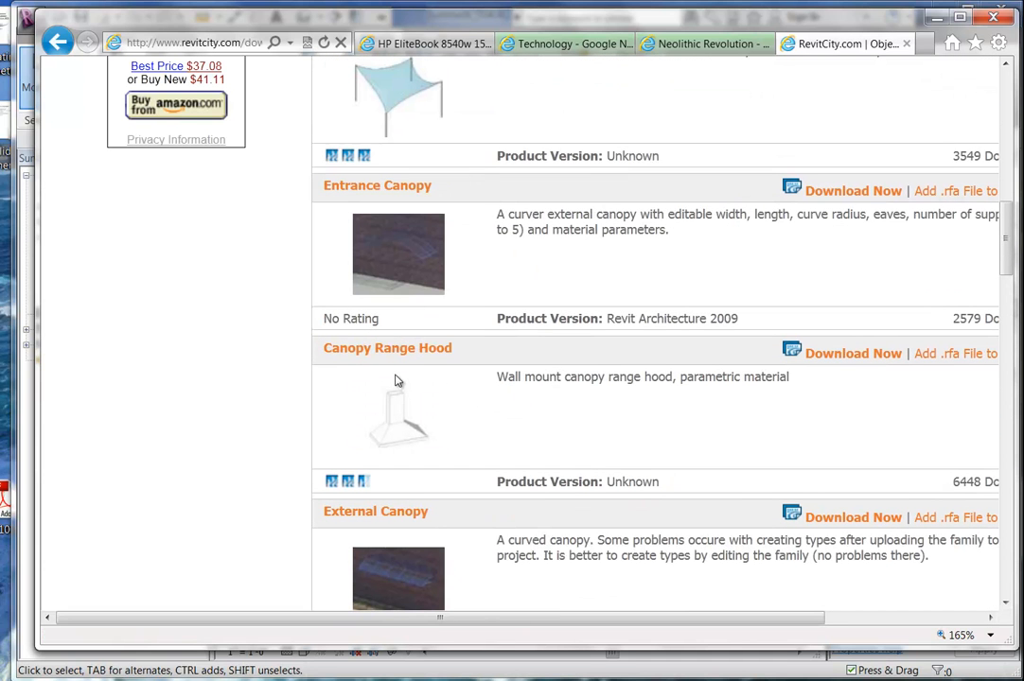
left_click(937, 20)
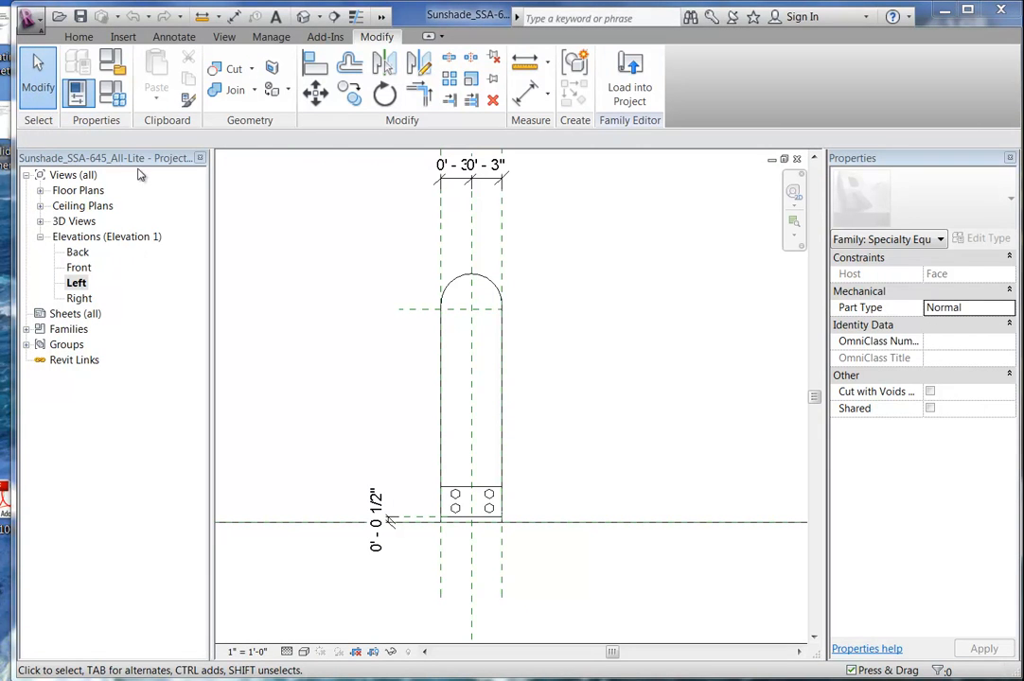
Close the Sunshade_SSA-645_All-Lite family and centre the sunshade in the project's 3D view.
left_click(29, 17)
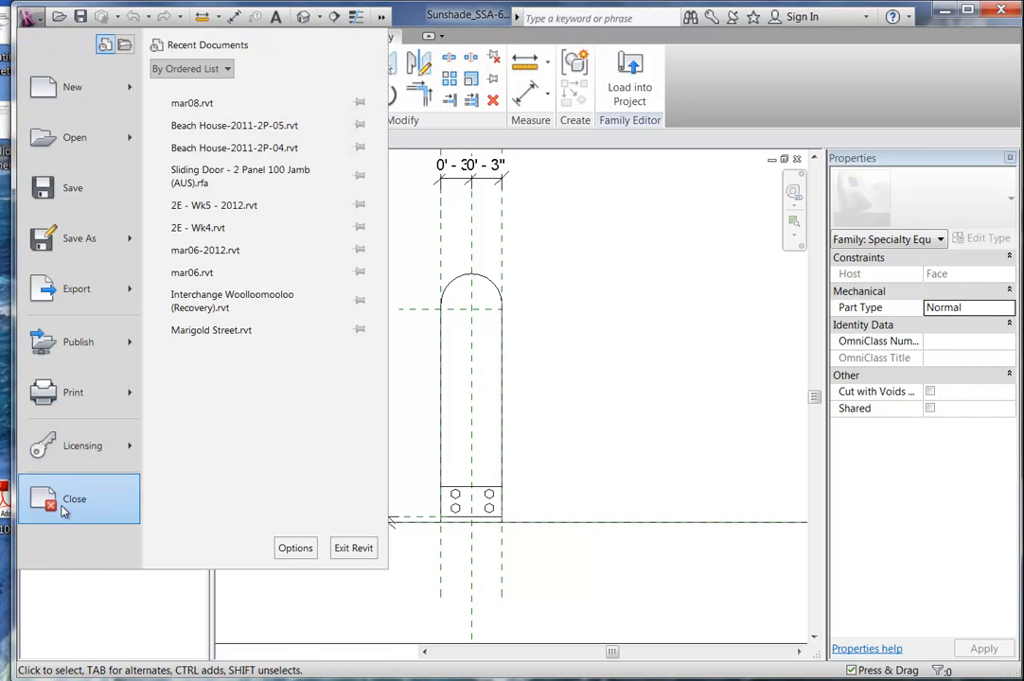
left_click(64, 512)
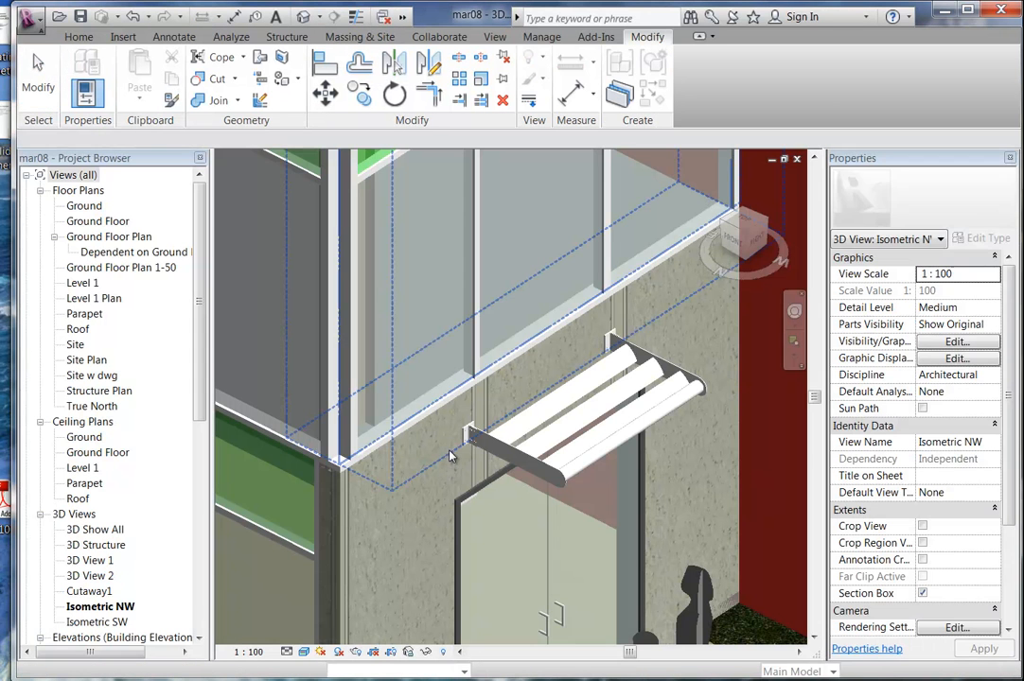
scroll(452, 456, "down", 2)
middle_click_drag(491, 469, 493, 432)
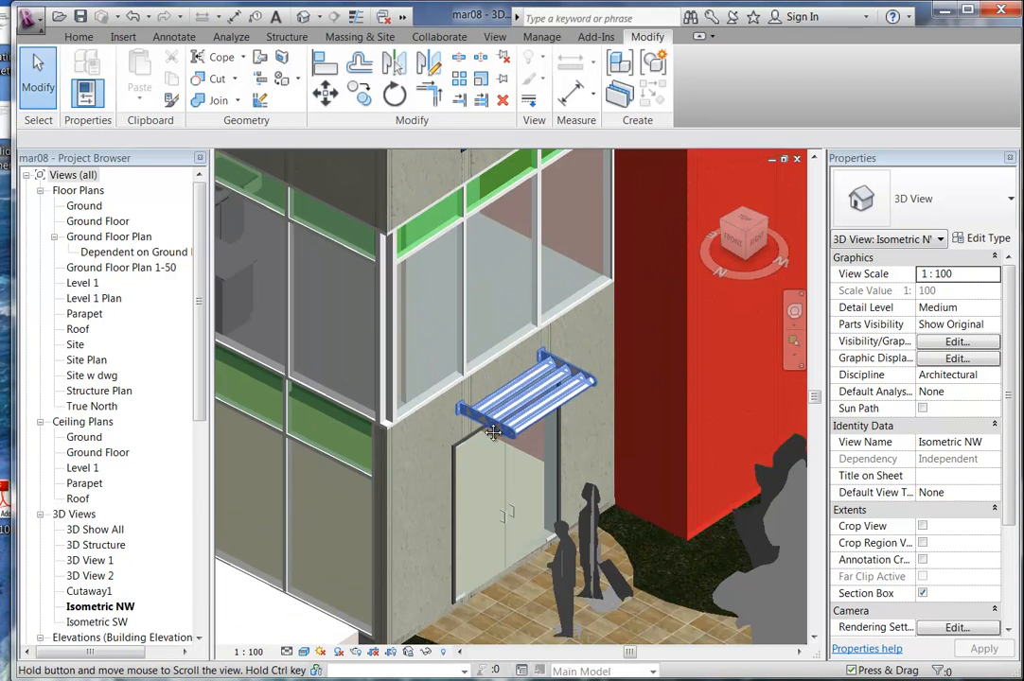
scroll(491, 428, "up", 1)
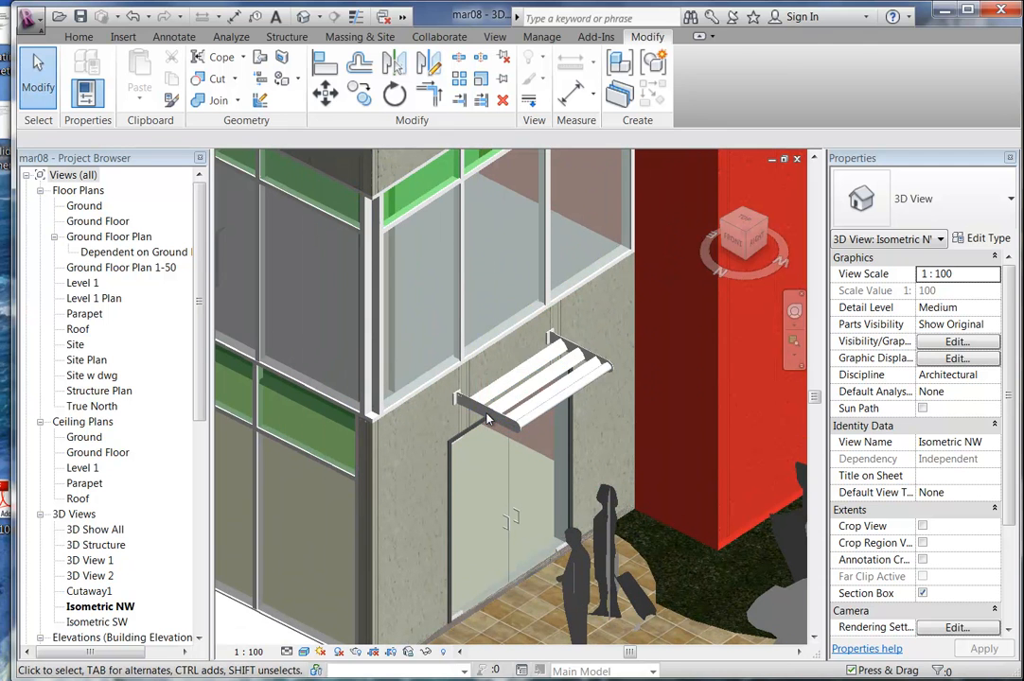
Check the sunshade's type properties unchanged, then drag it down to sit just above the entrance door.
left_click(488, 418)
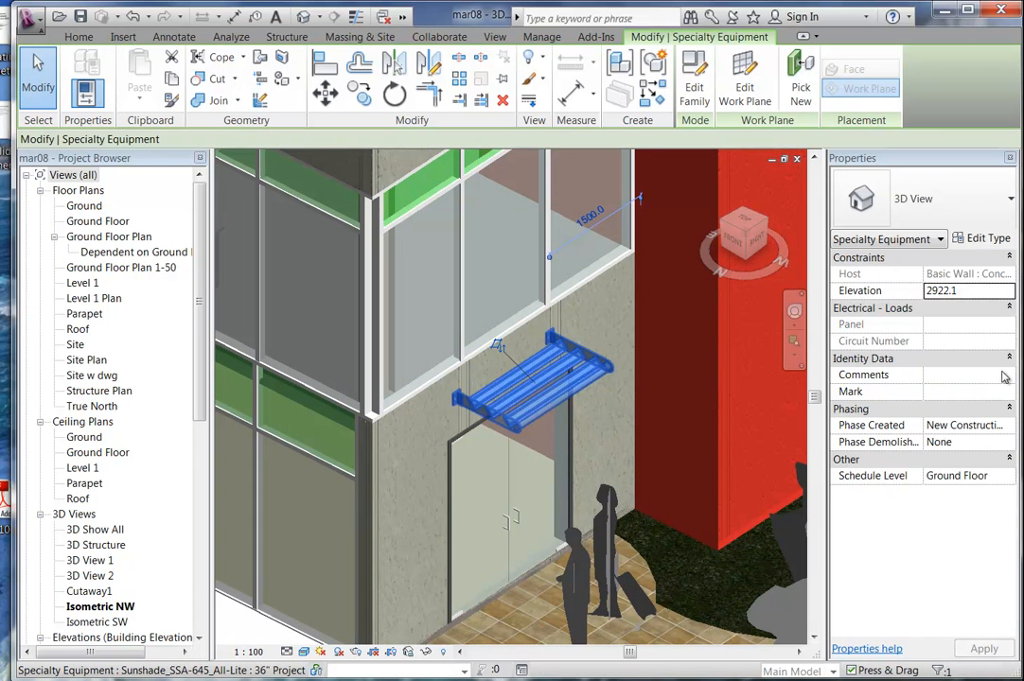
left_click(981, 239)
left_click_drag(673, 292, 672, 322)
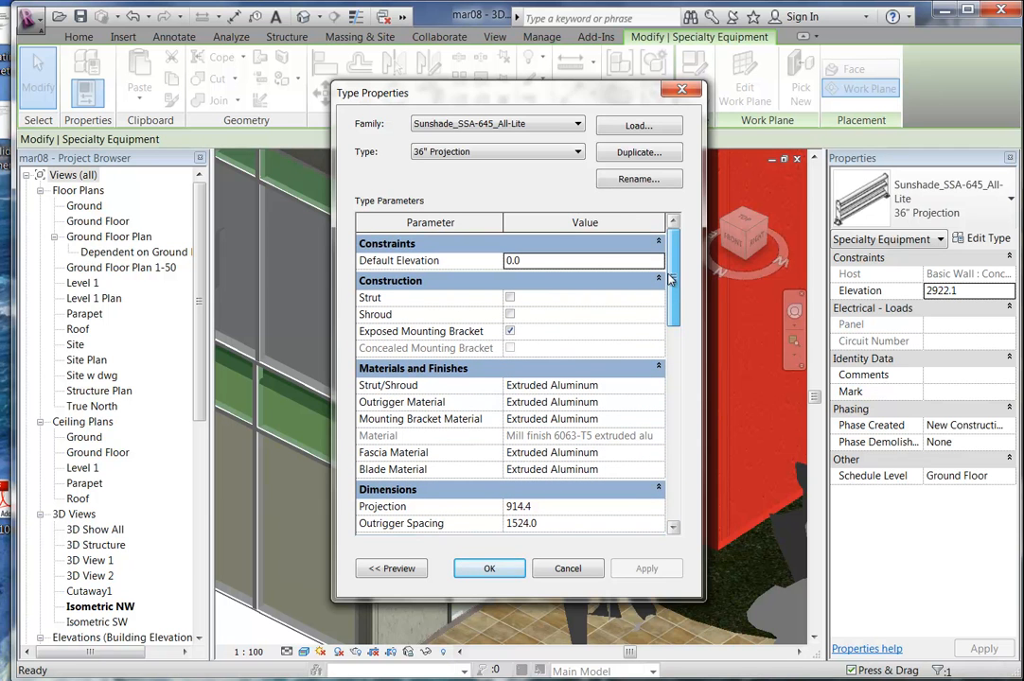
left_click(565, 568)
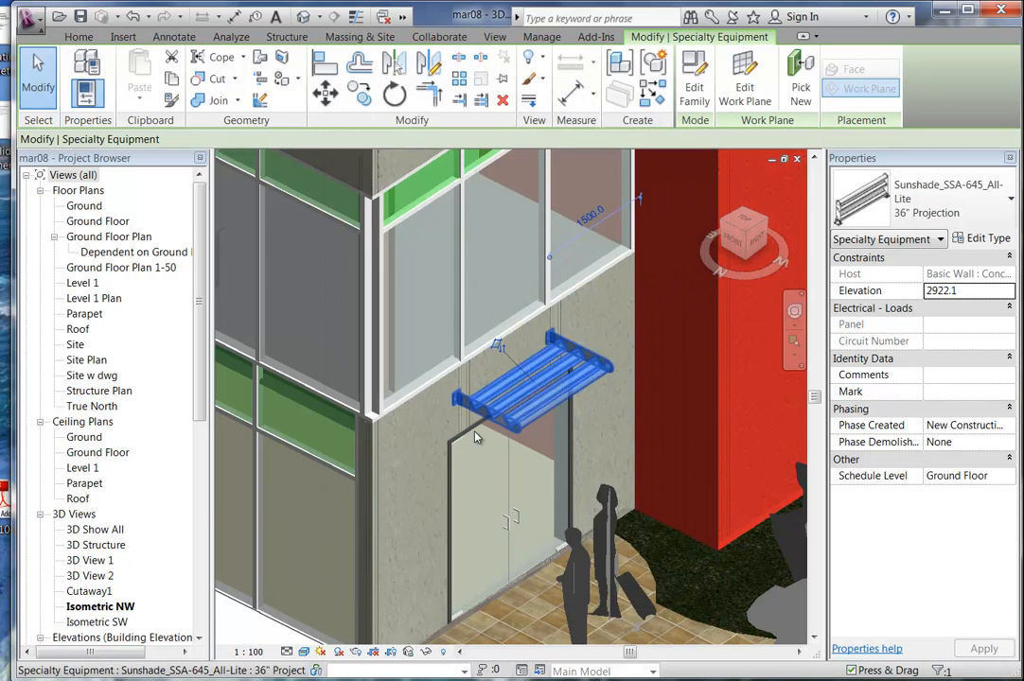
left_click_drag(484, 428, 473, 492)
key("Escape")
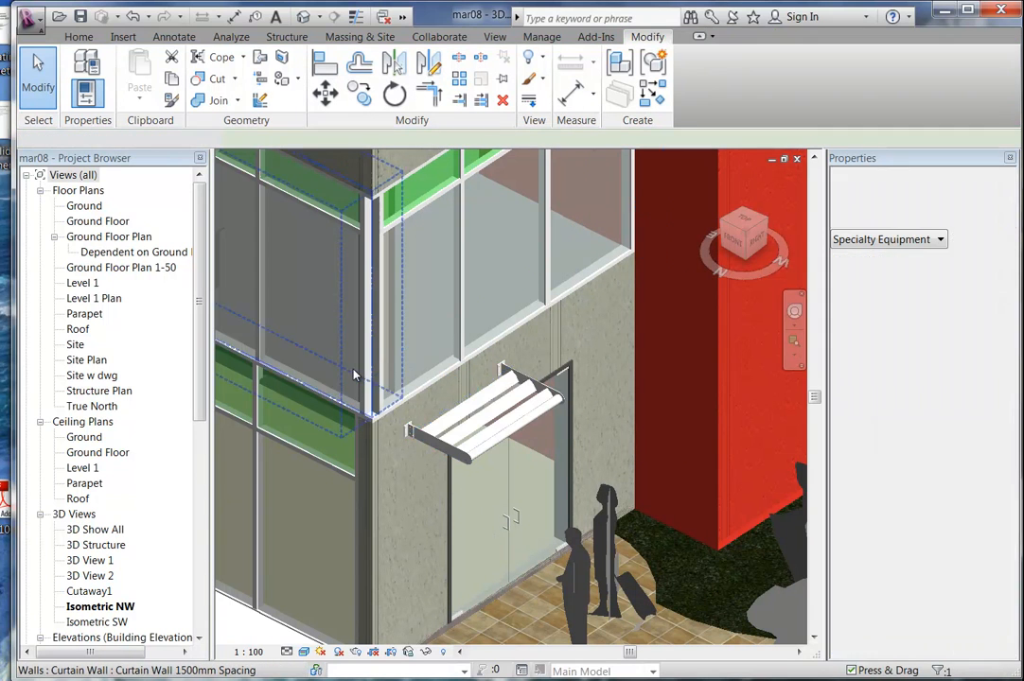
Open the Ground Floor plan and pan to the entrance door.
left_click(95, 222)
double_click(94, 223)
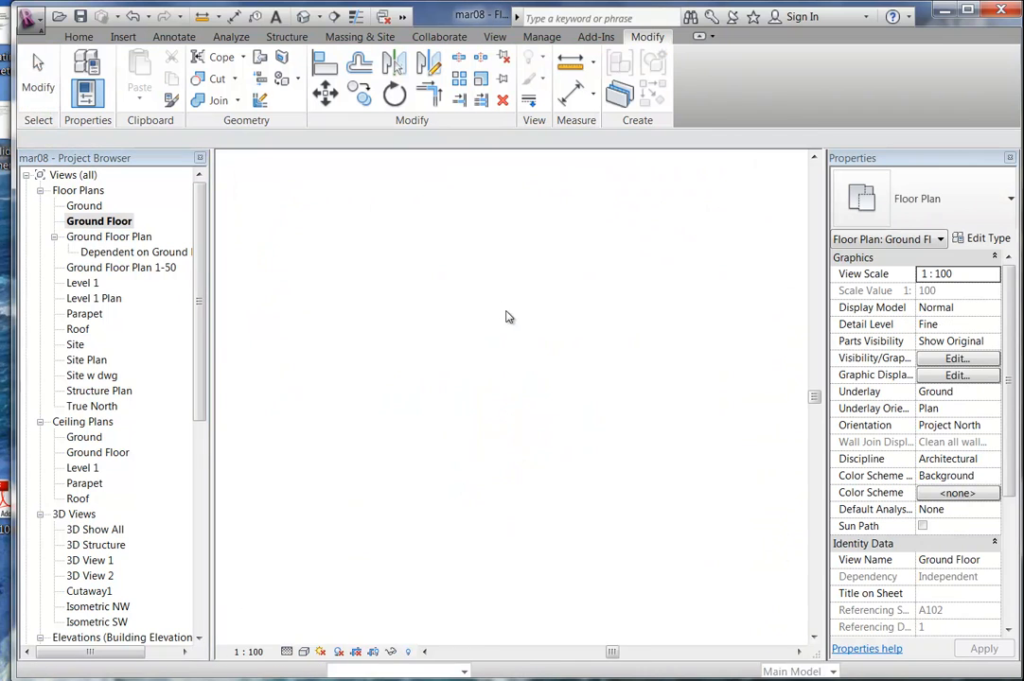
scroll(447, 329, "down", 5)
middle_click_drag(518, 547, 507, 443)
scroll(507, 443, "up", 4)
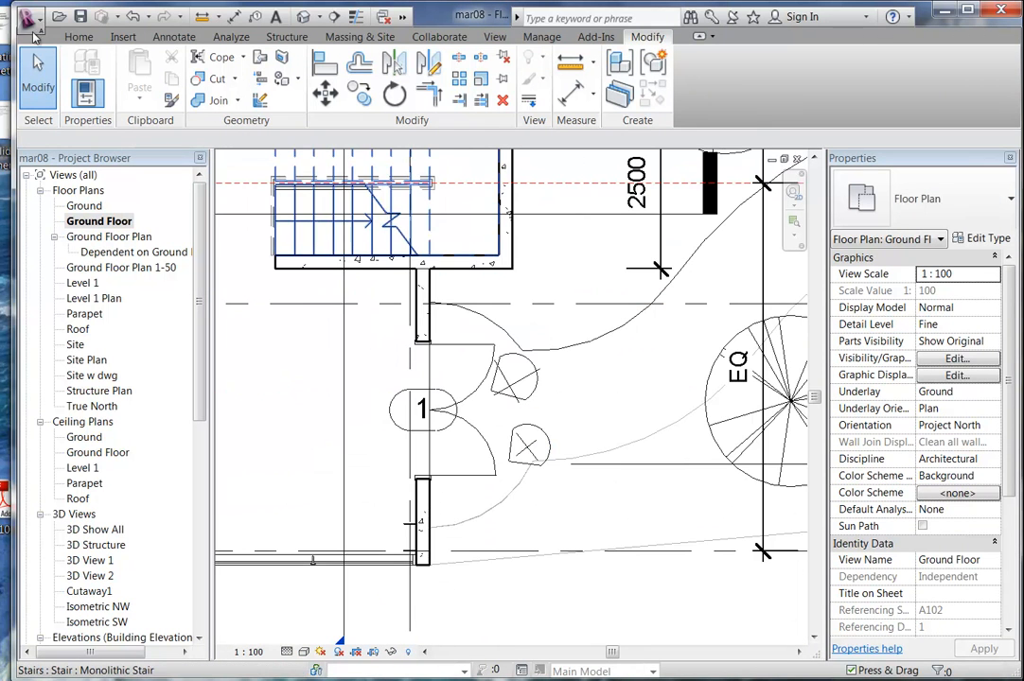
Start a slanted structural column running from the Ground level to Ground Floor Ceiling.
left_click(79, 36)
left_click(203, 100)
left_click(188, 130)
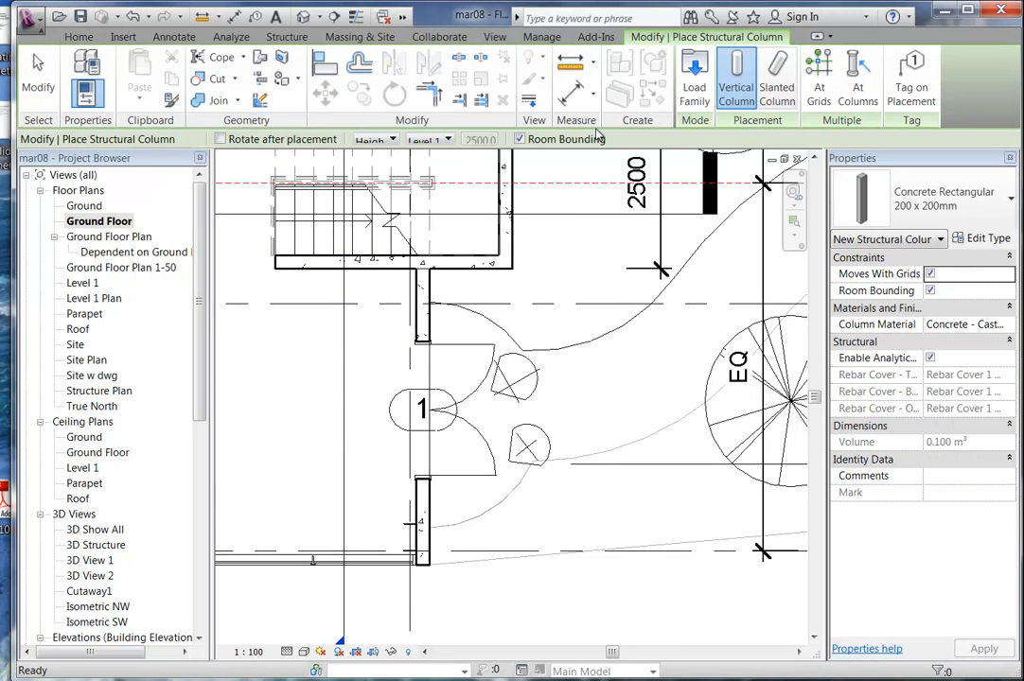
left_click(782, 97)
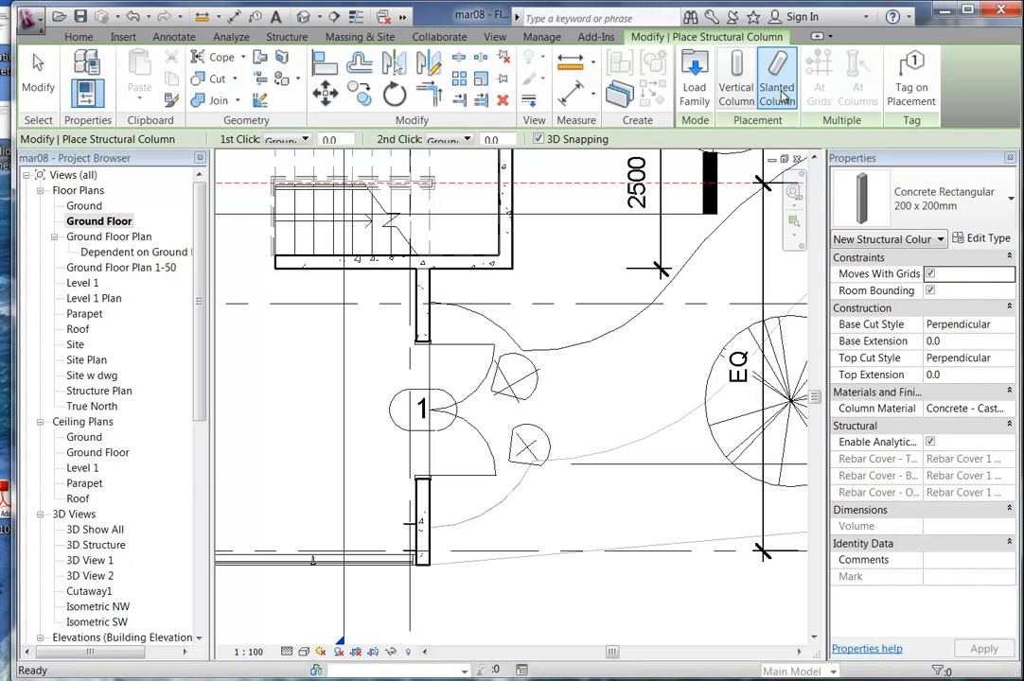
middle_click_drag(491, 484, 478, 446)
scroll(467, 432, "up", 2)
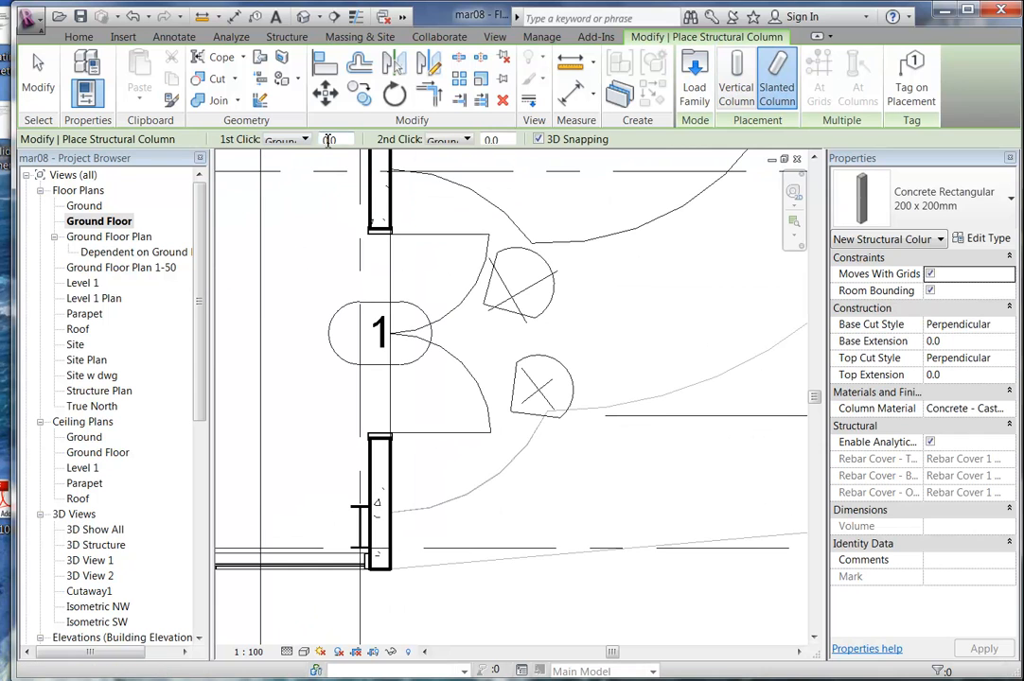
left_click(447, 140)
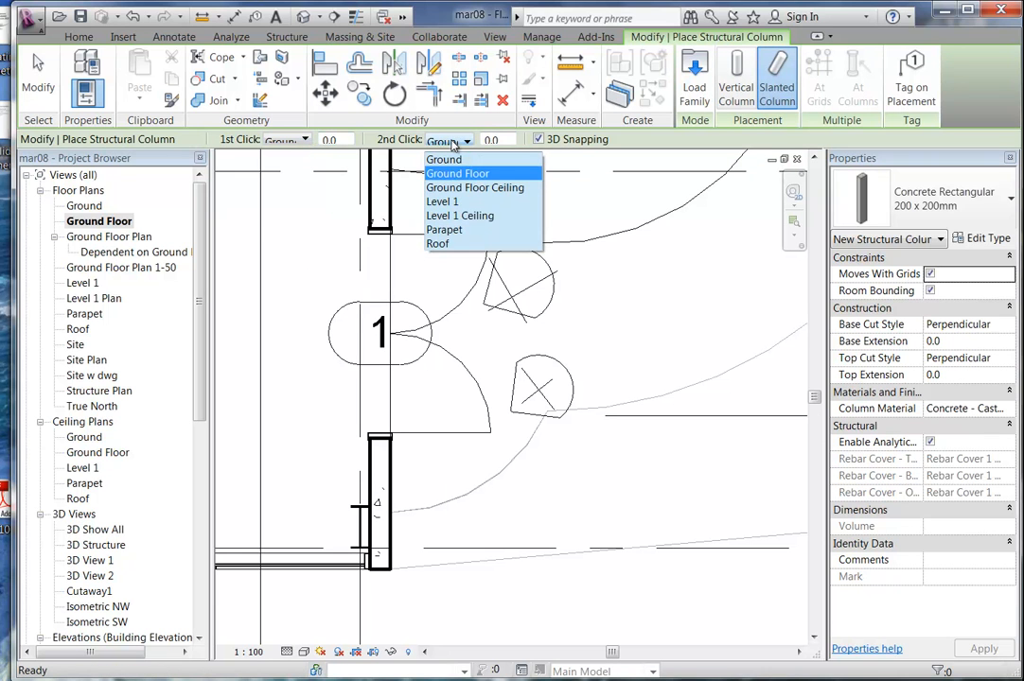
left_click(275, 142)
left_click(275, 141)
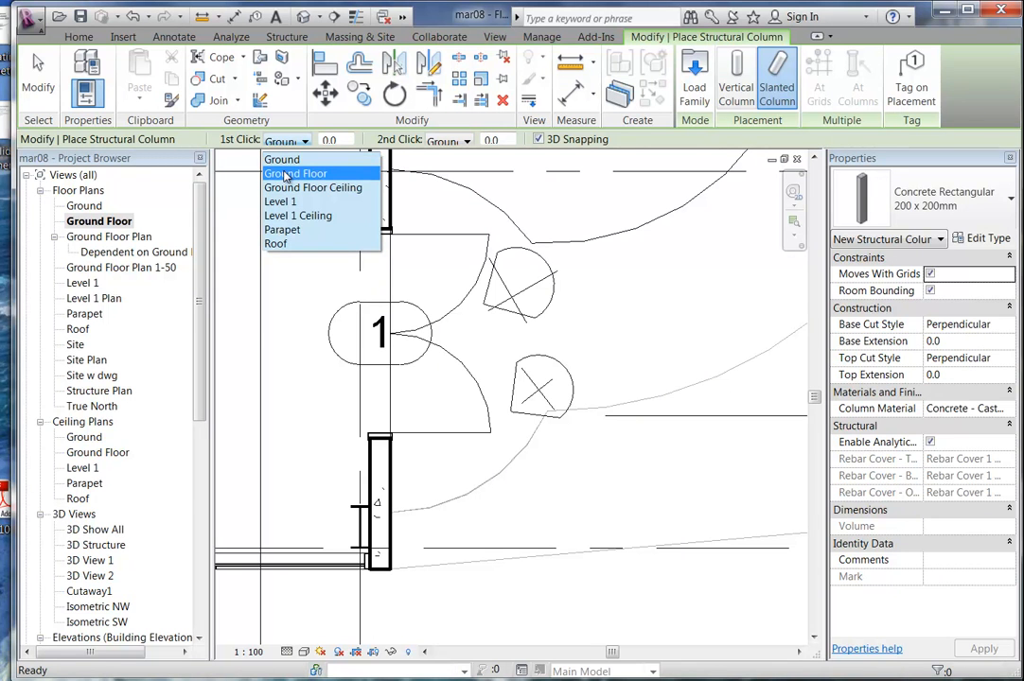
left_click(283, 162)
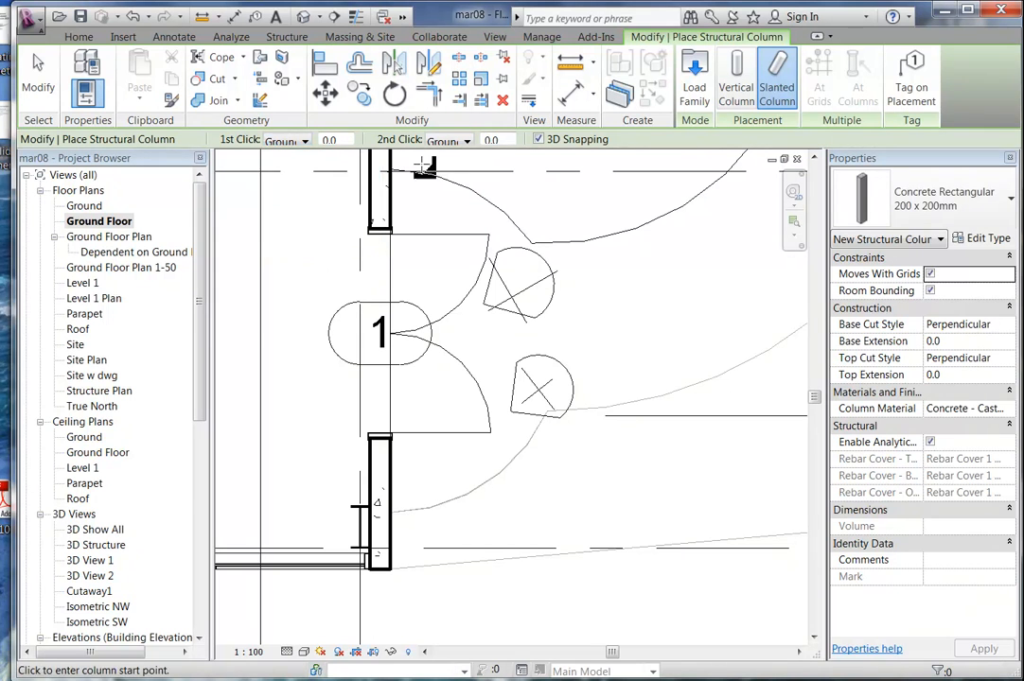
left_click(446, 142)
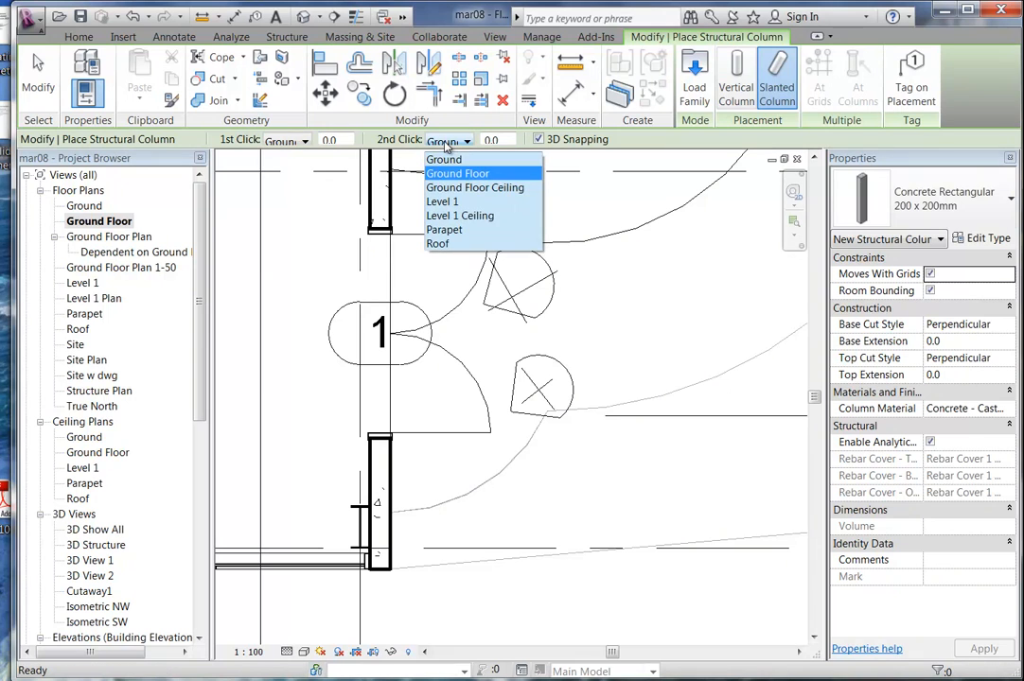
left_click(443, 188)
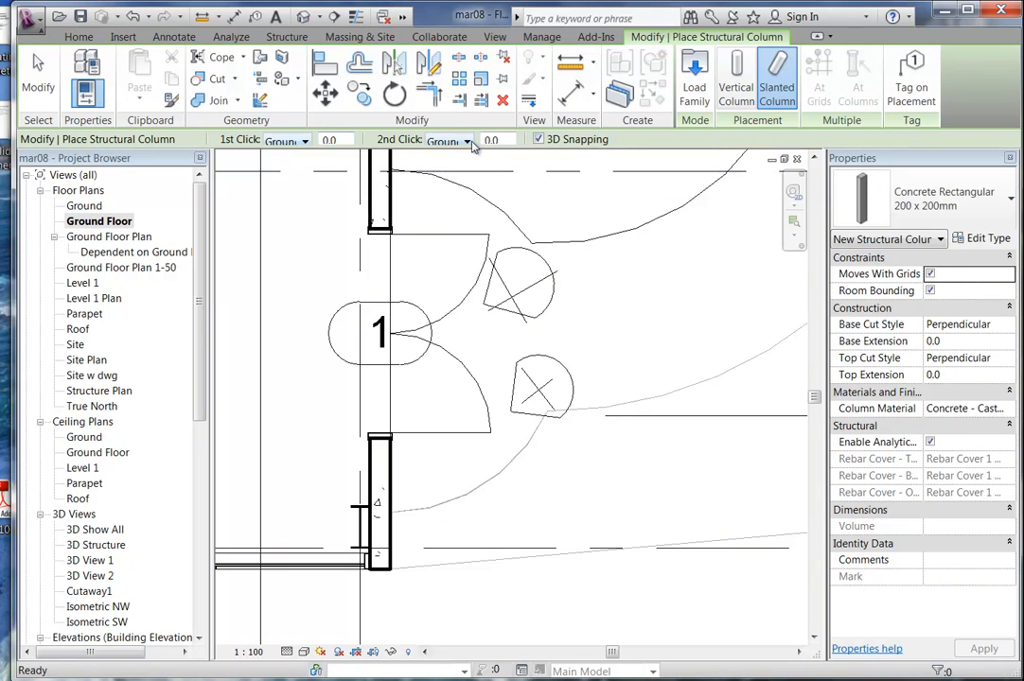
Place the column from in front of the door to the door wall, then view it in Isometric NW.
left_click(416, 461)
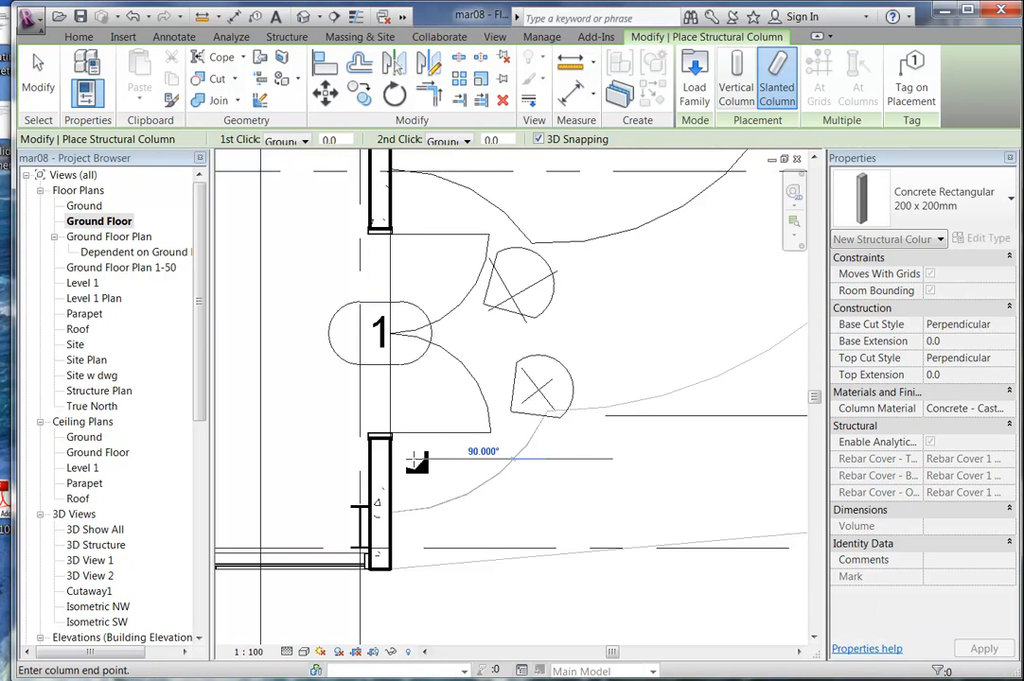
left_click(460, 460)
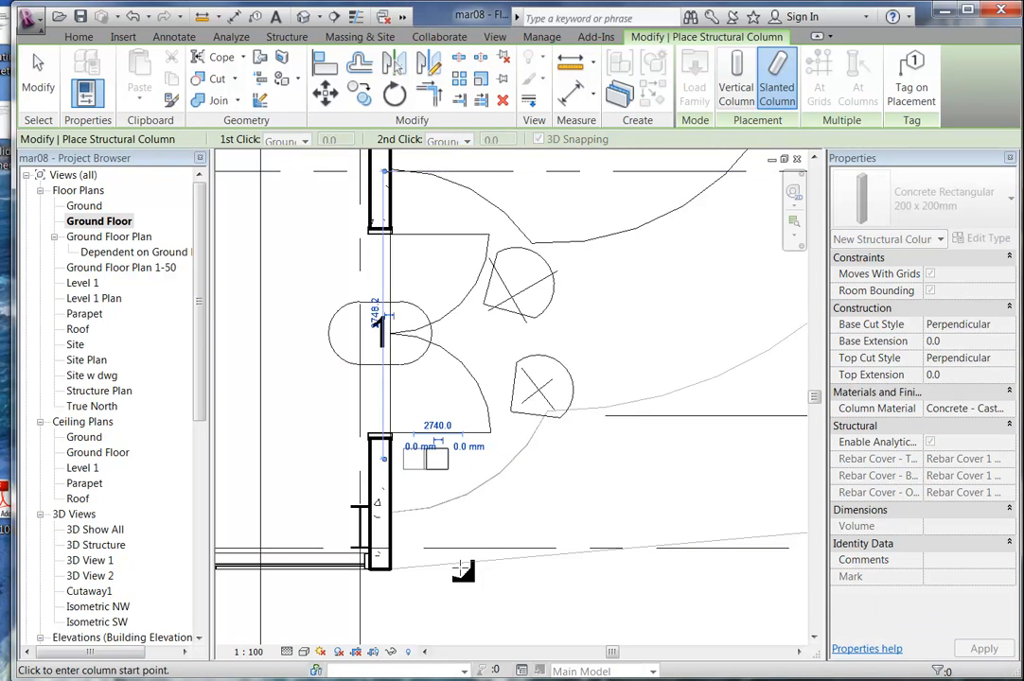
right_click(445, 434)
right_click(454, 444)
left_click(478, 452)
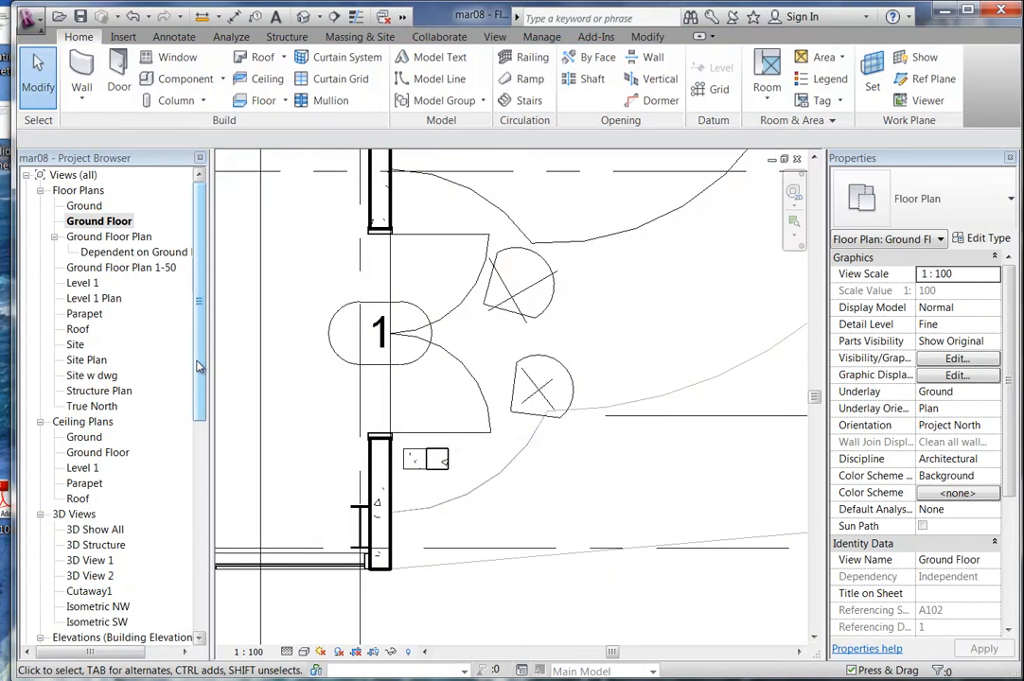
scroll(199, 366, "down", 2)
left_click(88, 499)
double_click(88, 499)
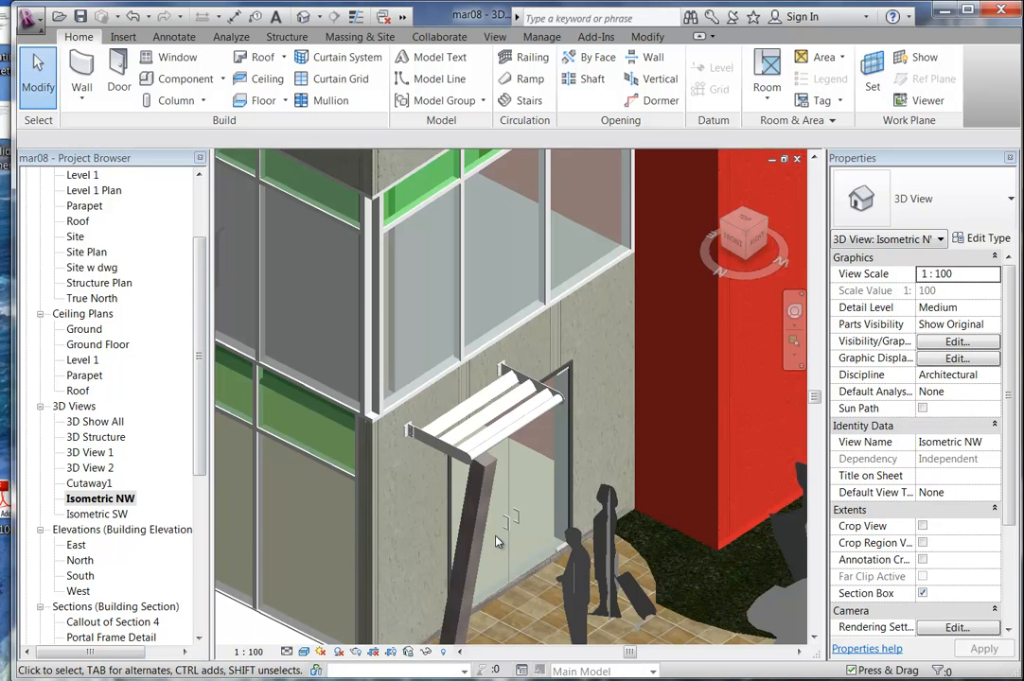
Select the slanted Concrete Rectangular 200 x 200mm column and open its Type Properties, leaving its type unchanged.
middle_click(550, 419)
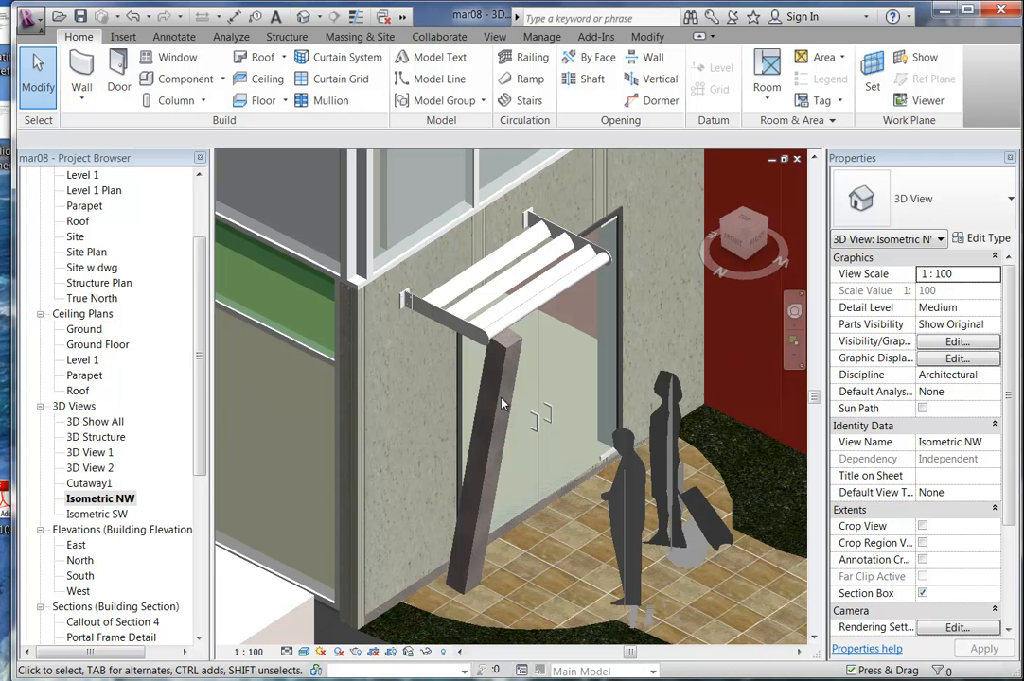
left_click(504, 407)
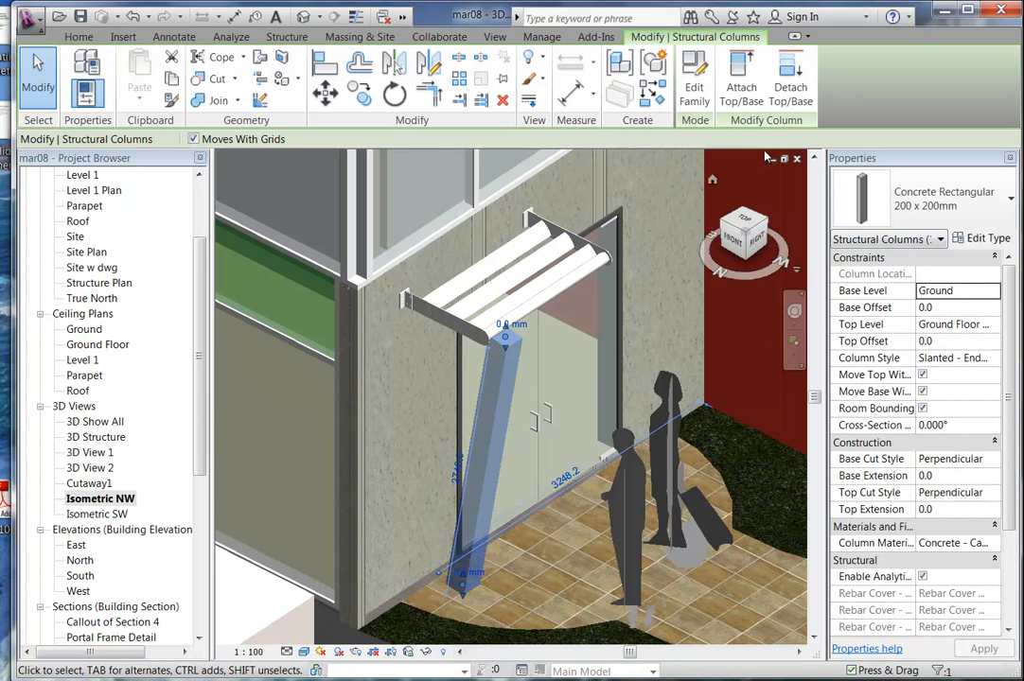
left_click(943, 202)
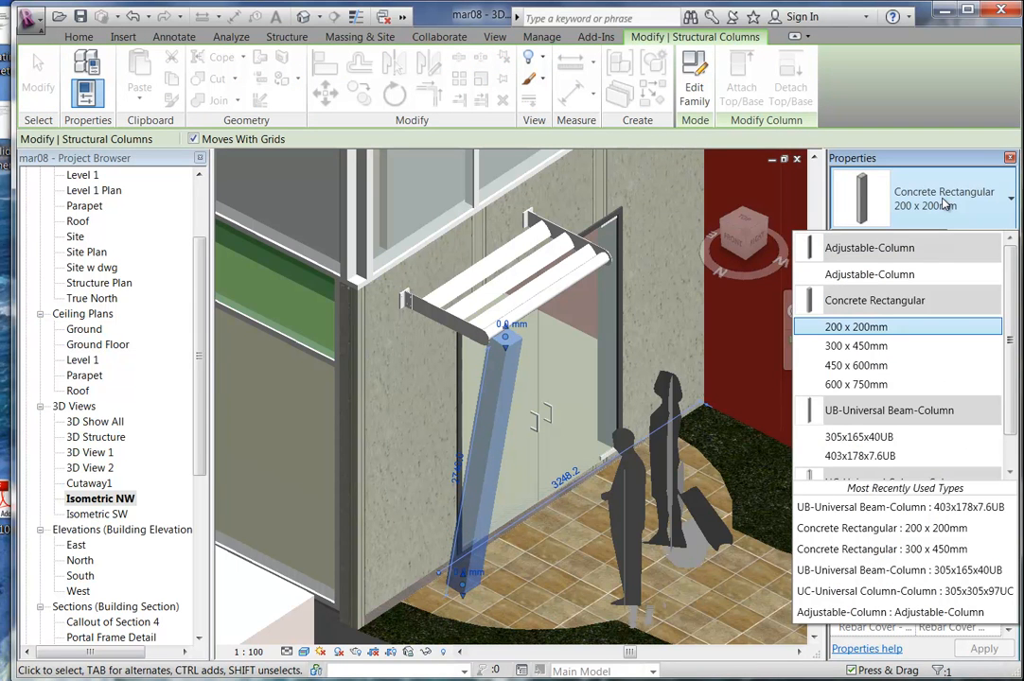
left_click_drag(1010, 329, 1018, 298)
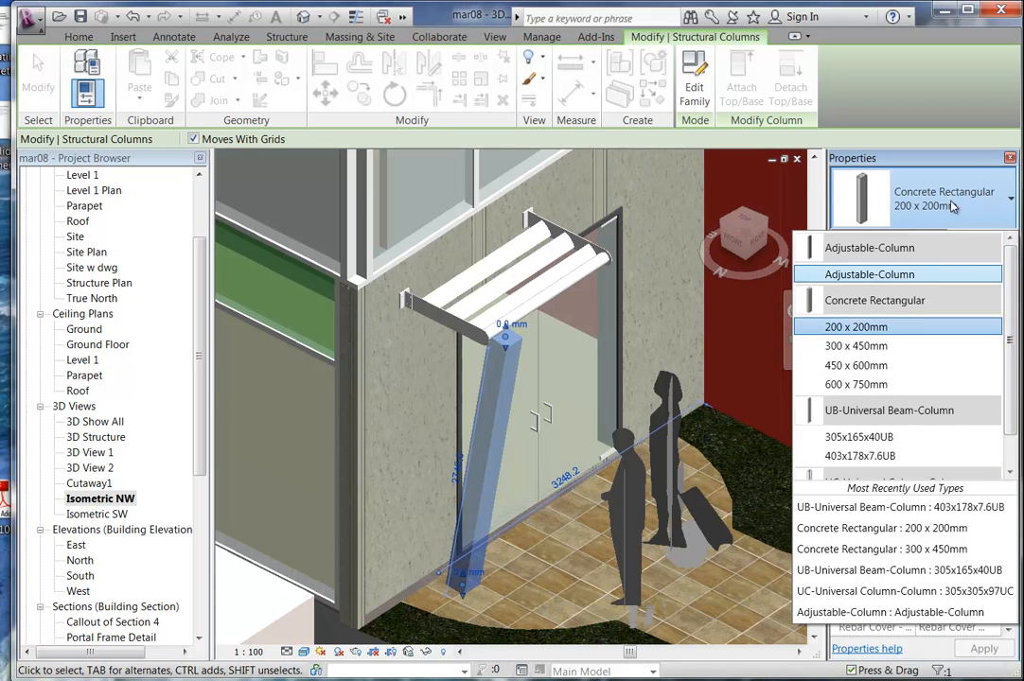
left_click(907, 197)
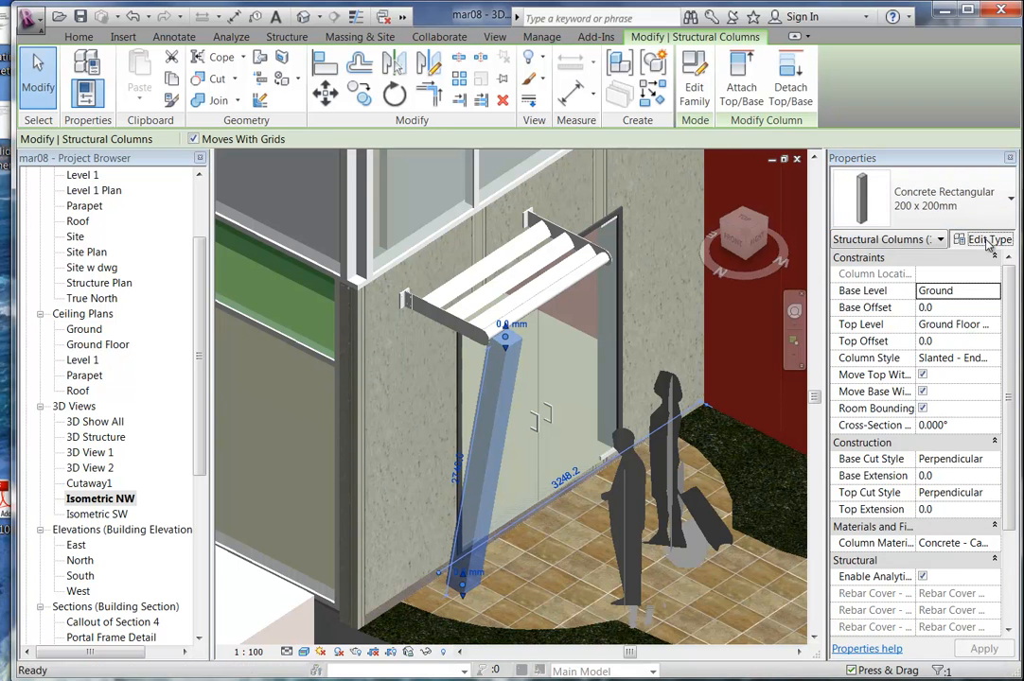
left_click(987, 238)
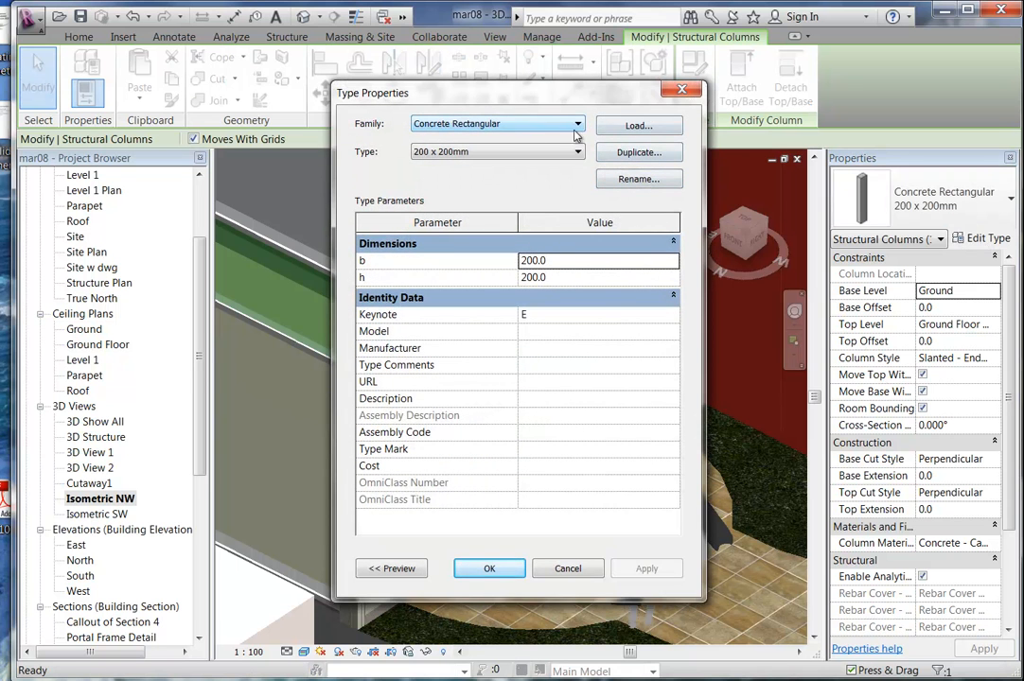
Load CHS-Circular Hollow Section-Column from International Metric Library > Structural > Columns > Steel and apply type 21.3x3.2CHS.
left_click(639, 127)
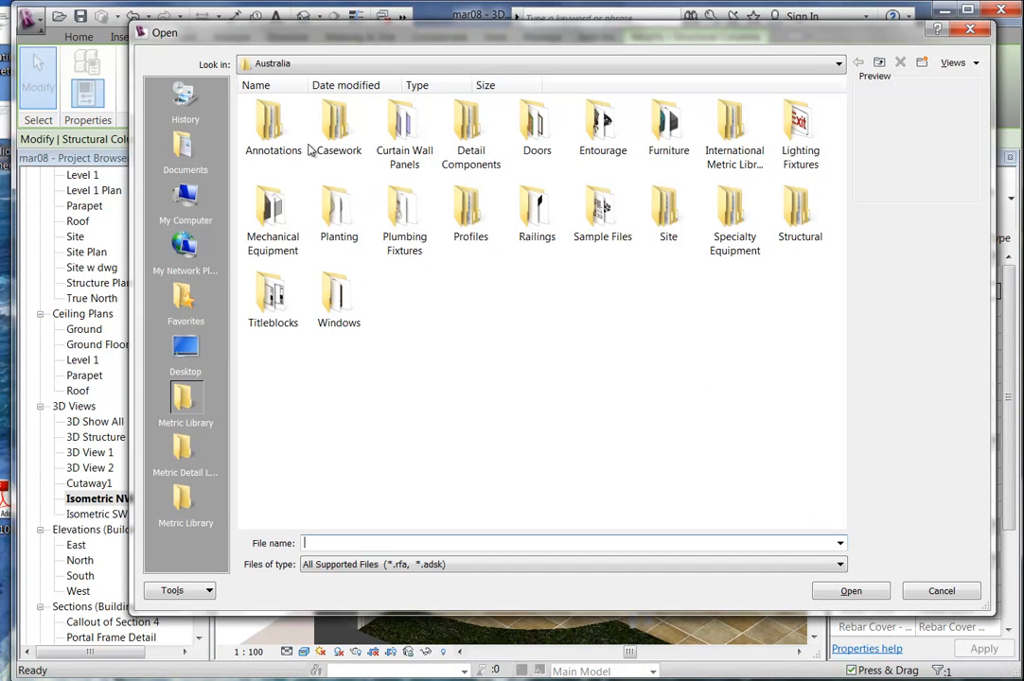
double_click(734, 128)
double_click(468, 132)
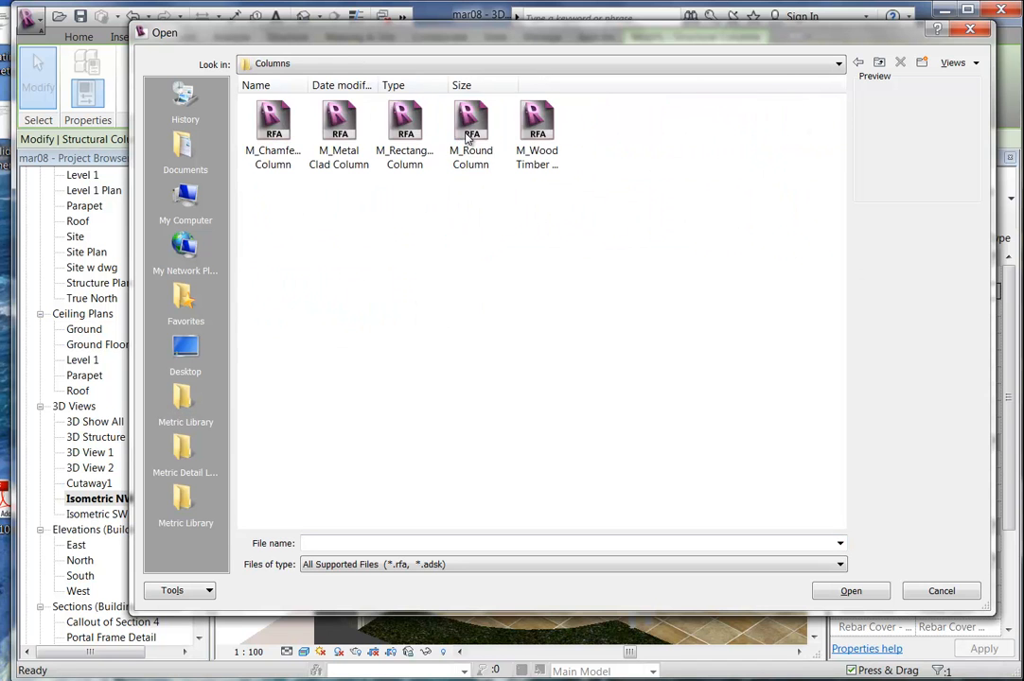
left_click(857, 61)
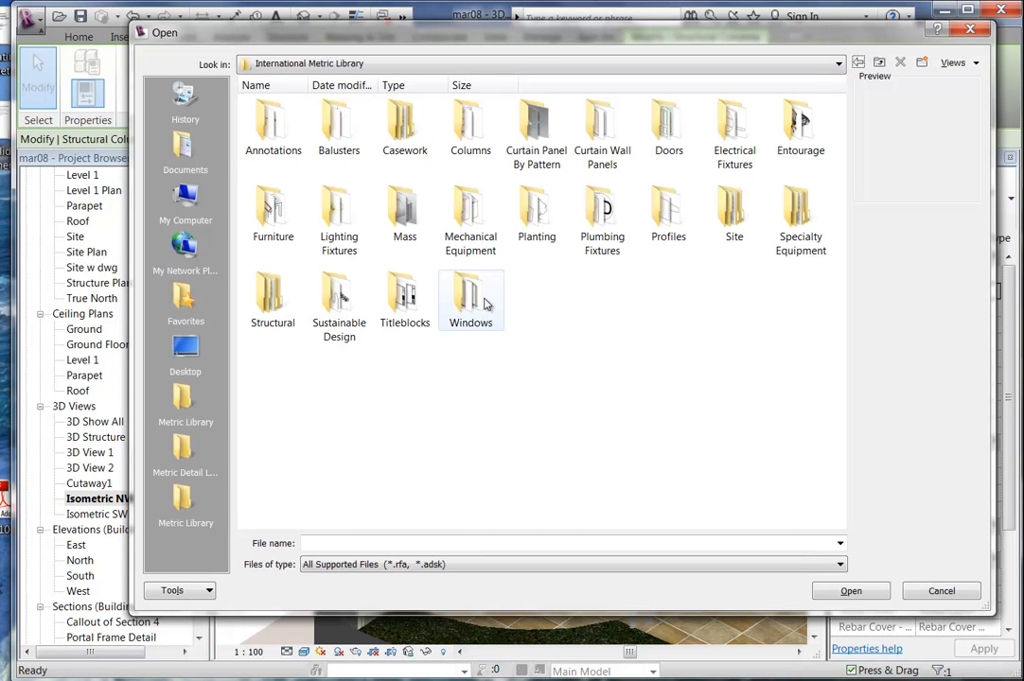
double_click(277, 320)
double_click(272, 124)
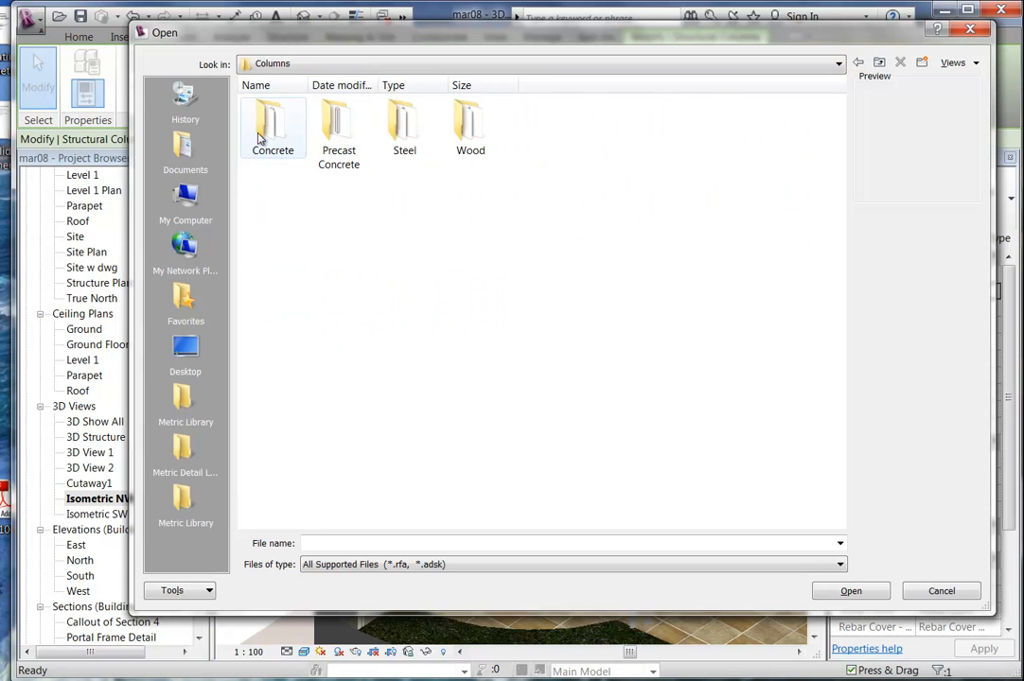
double_click(395, 123)
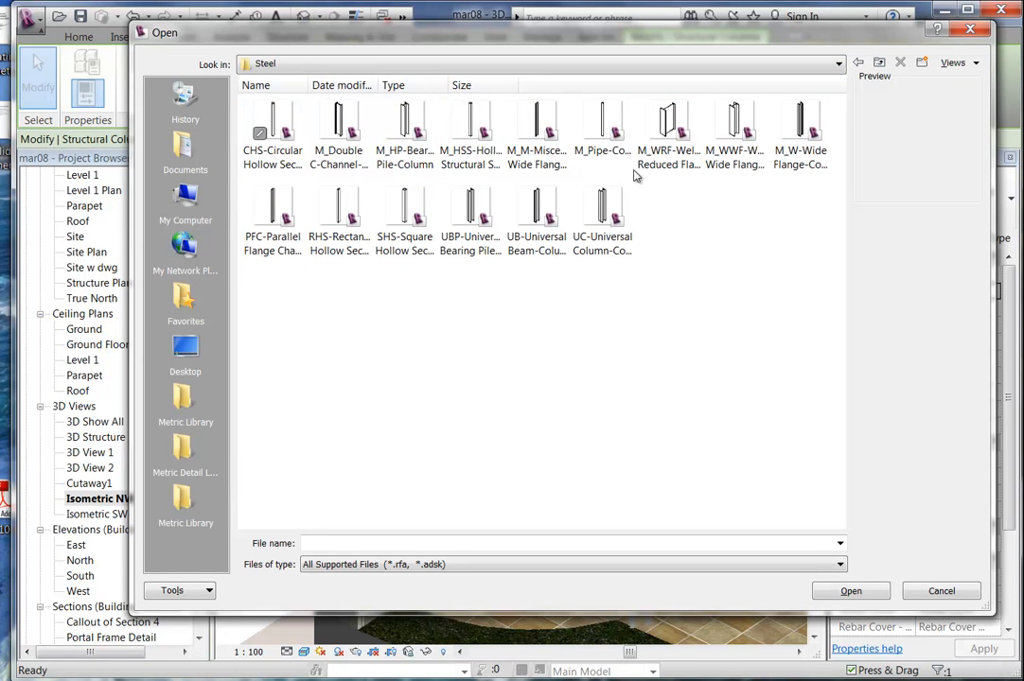
left_click(276, 137)
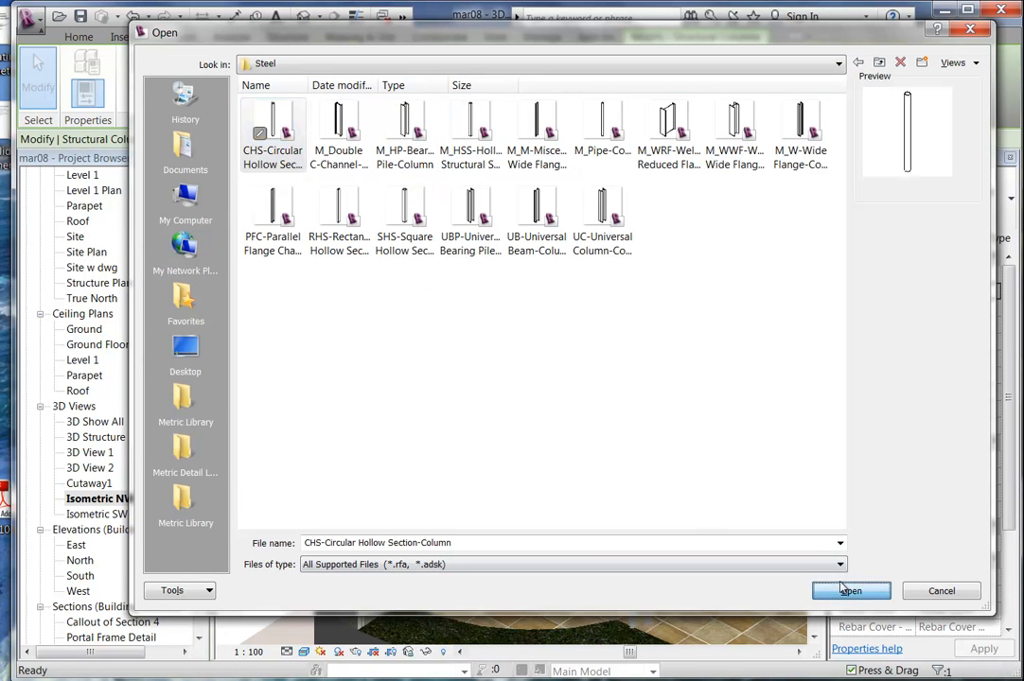
left_click(851, 591)
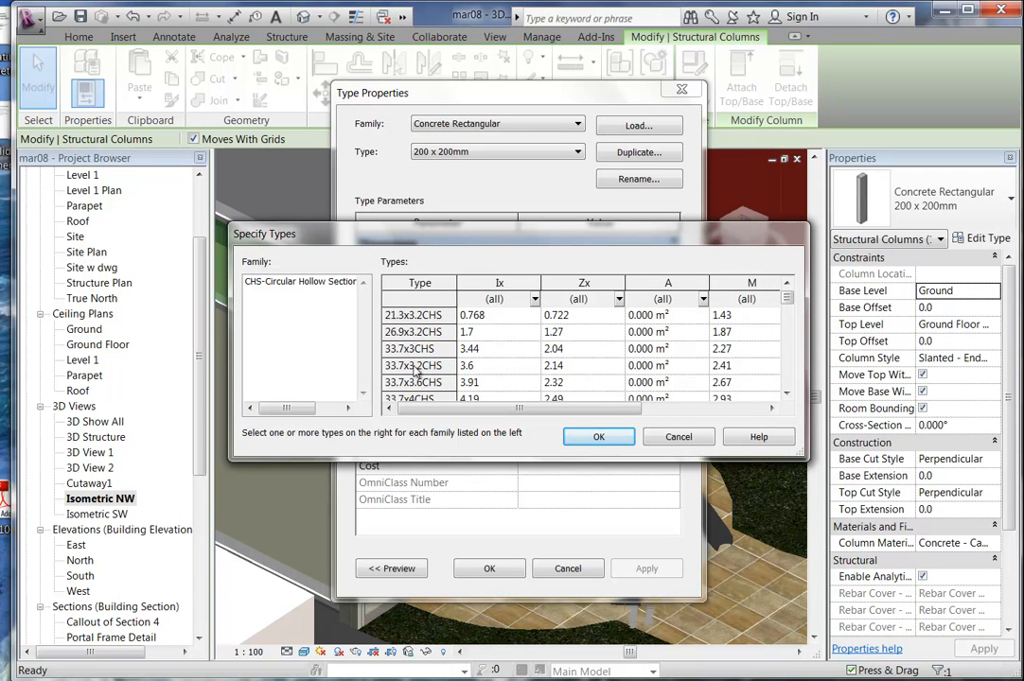
left_click(413, 315)
left_click(596, 436)
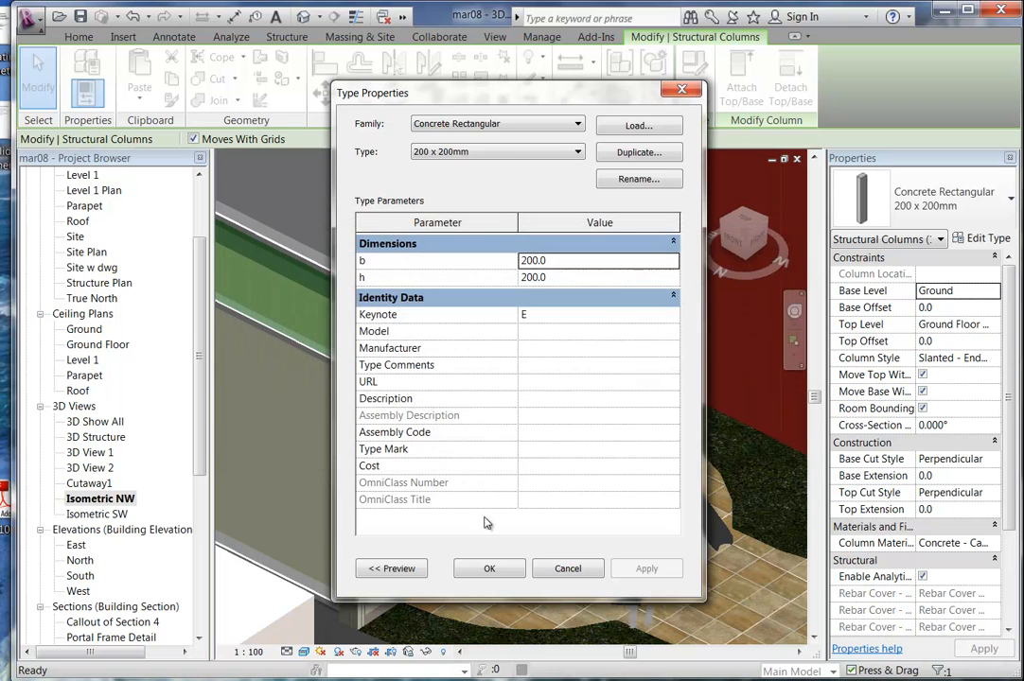
left_click(489, 569)
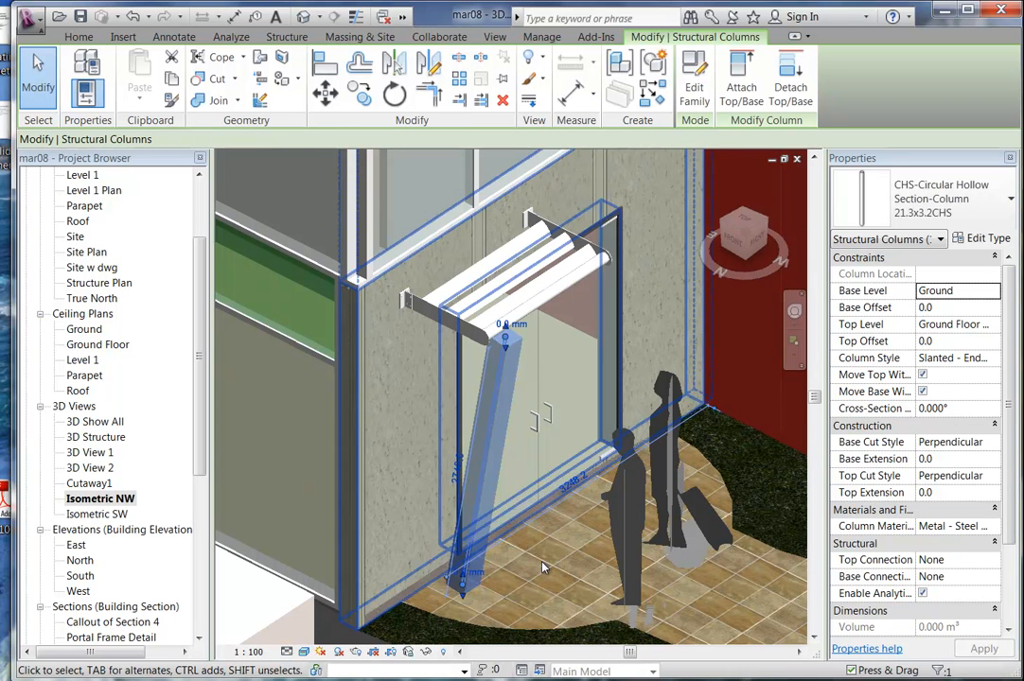
Nudge the slanted CHS column along the door wall, growing its dimension from 3248.2 to about 3470.
scroll(390, 349, "up", 4)
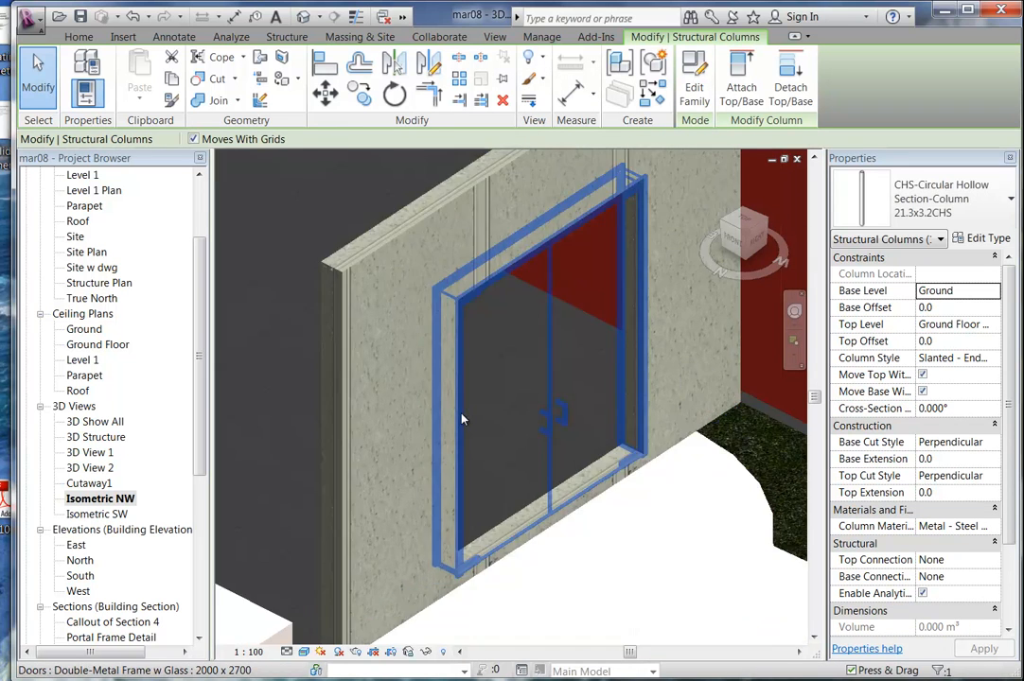
key("Escape")
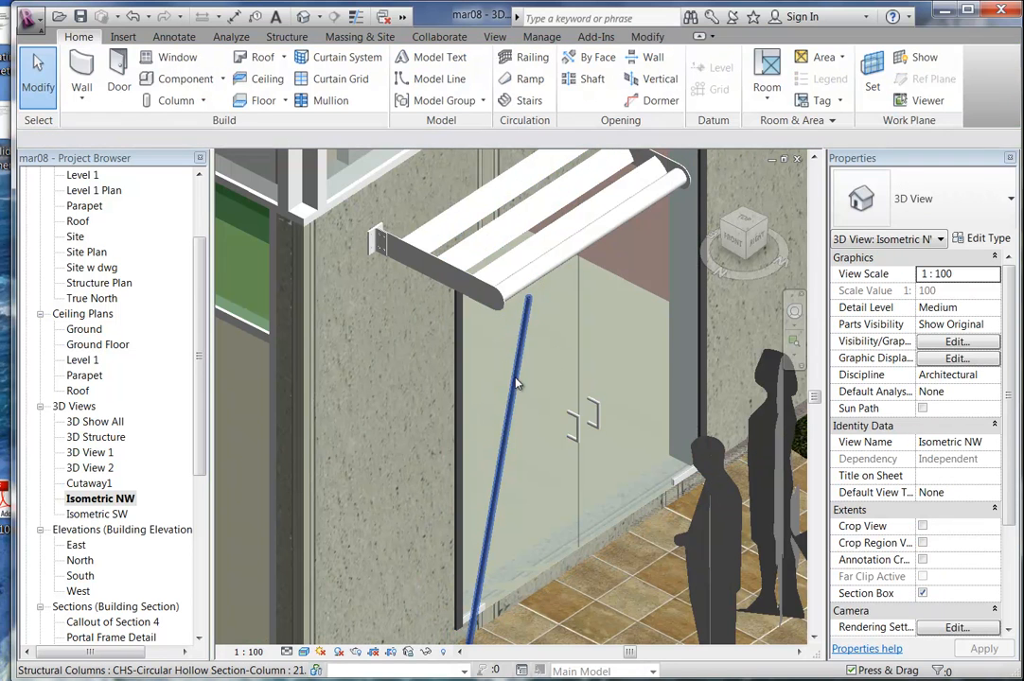
left_click(514, 383)
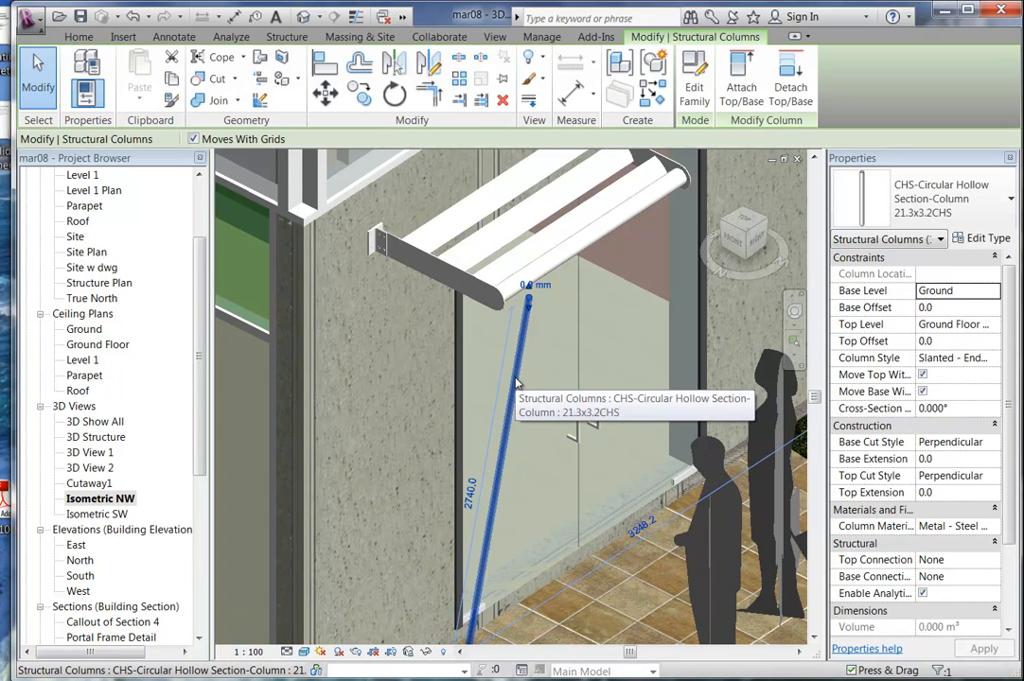
key("Left")
key("Left")
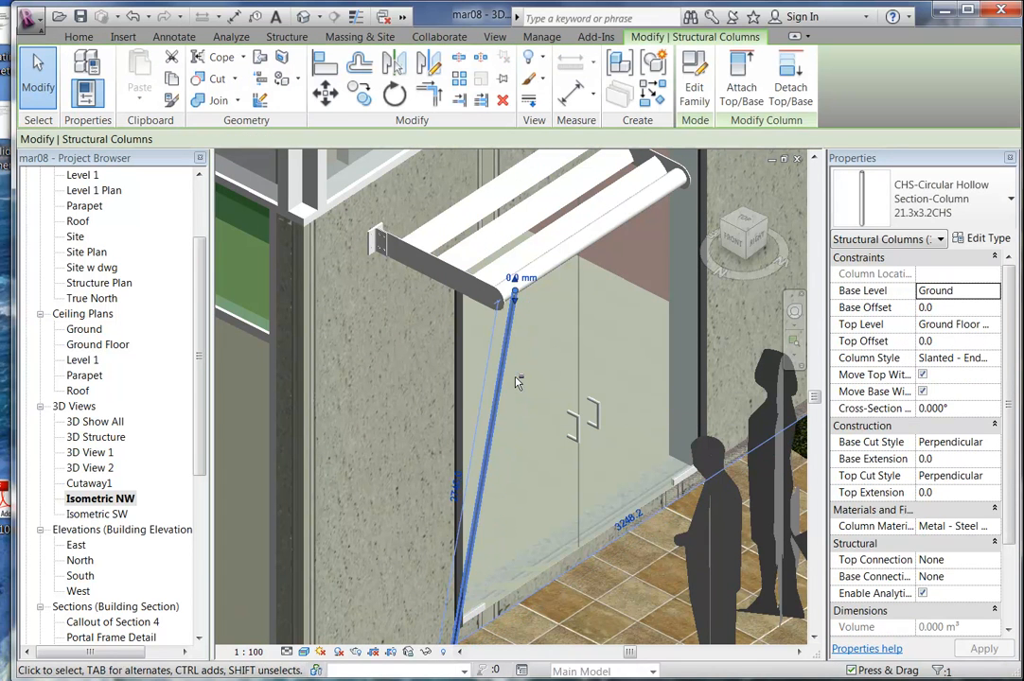
key("Down")
key("Down")
key("Down")
key("shift+Down")
key("Down")
key("Down")
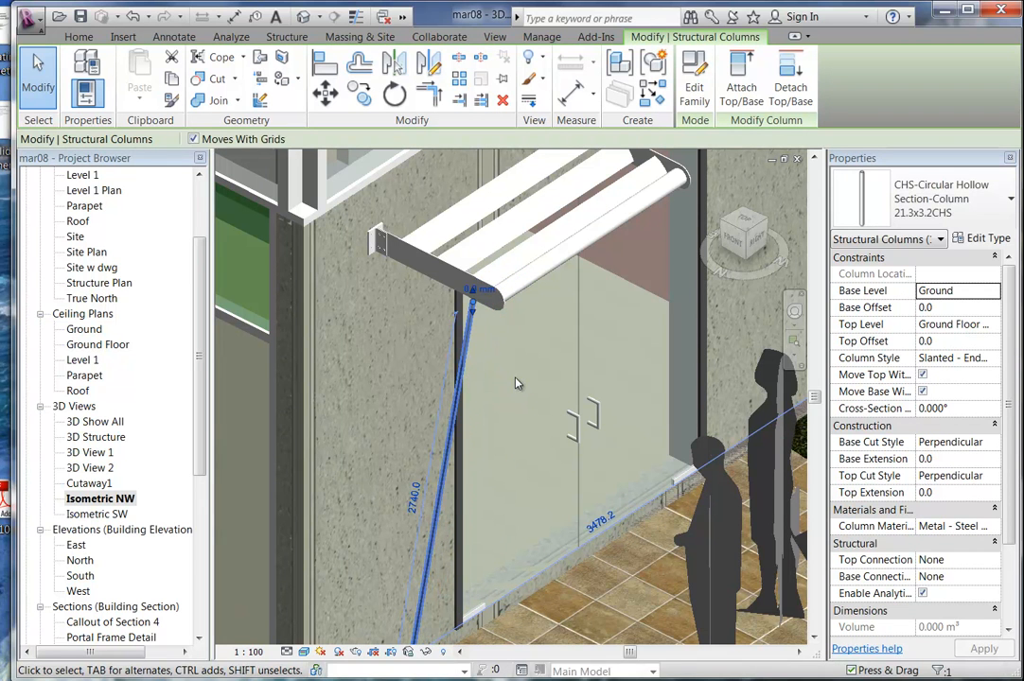
key("Escape")
scroll(516, 383, "down", 3)
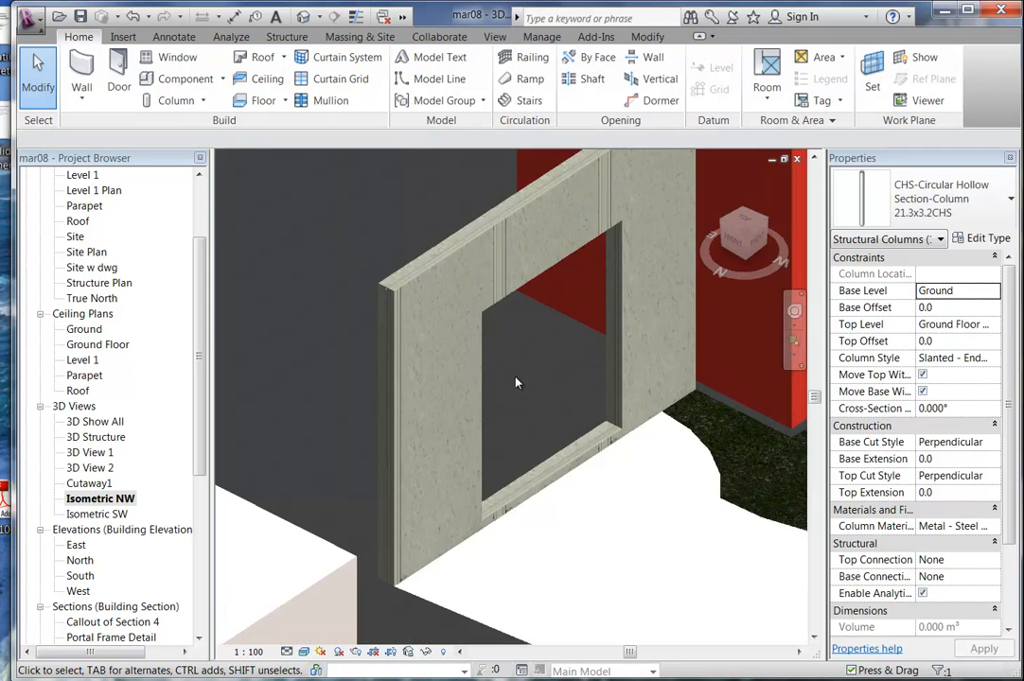
scroll(515, 383, "up", 1)
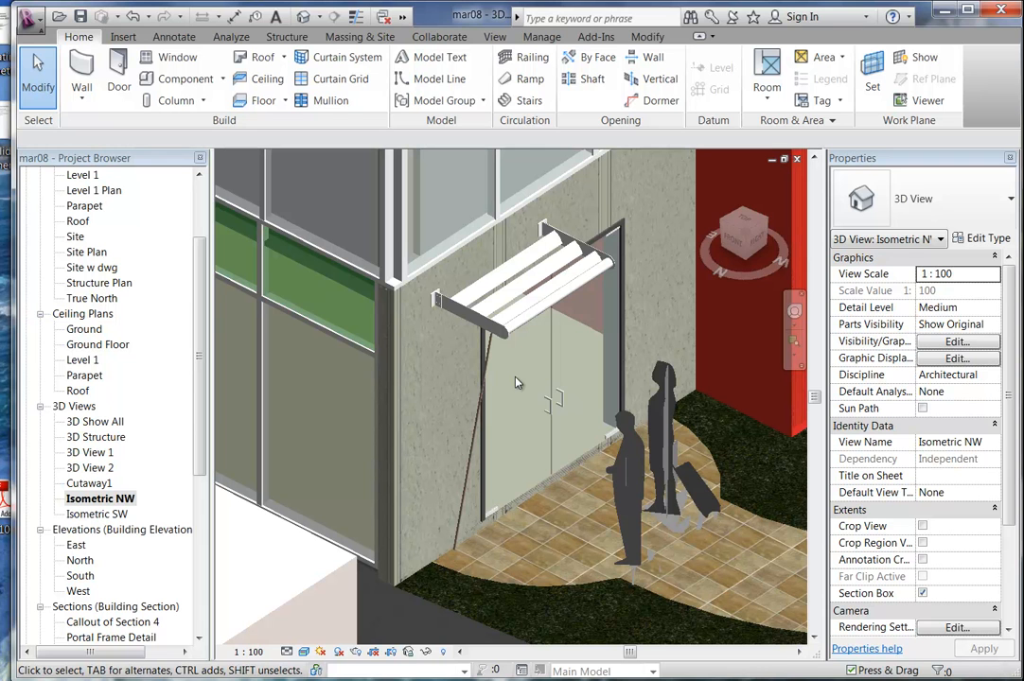
scroll(447, 241, "up", 5)
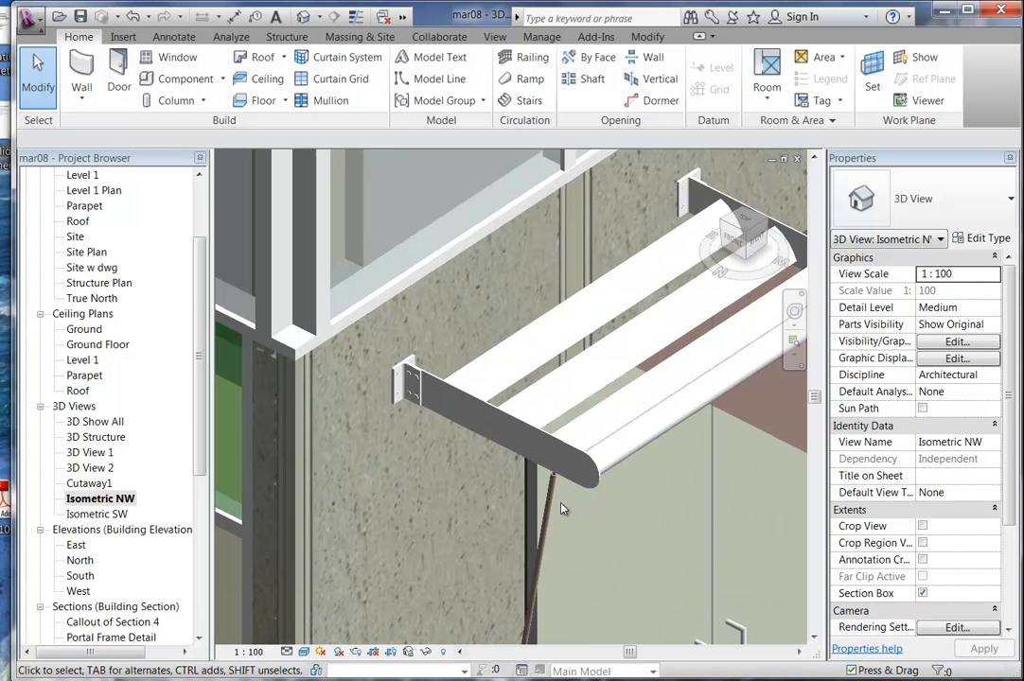
scroll(559, 492, "down", 5)
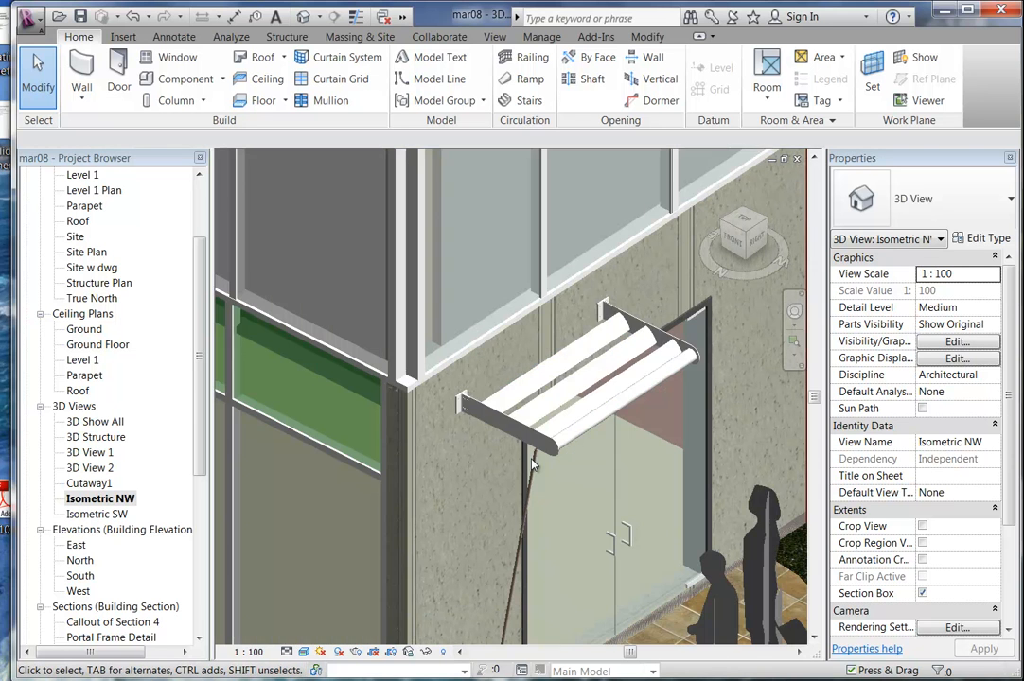
left_click(535, 467)
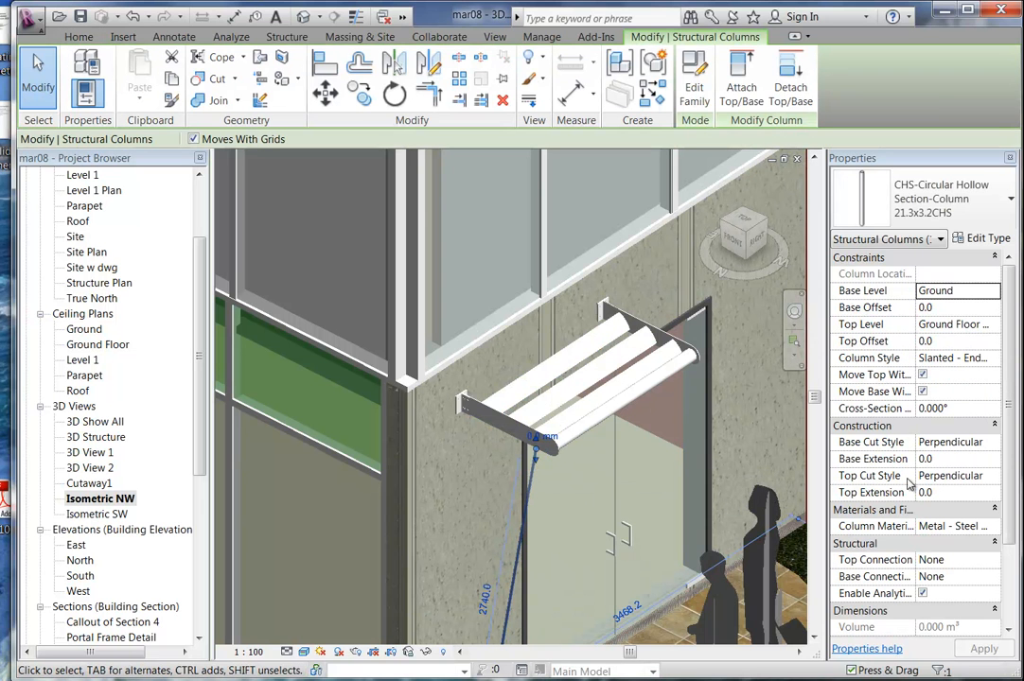
key("Escape")
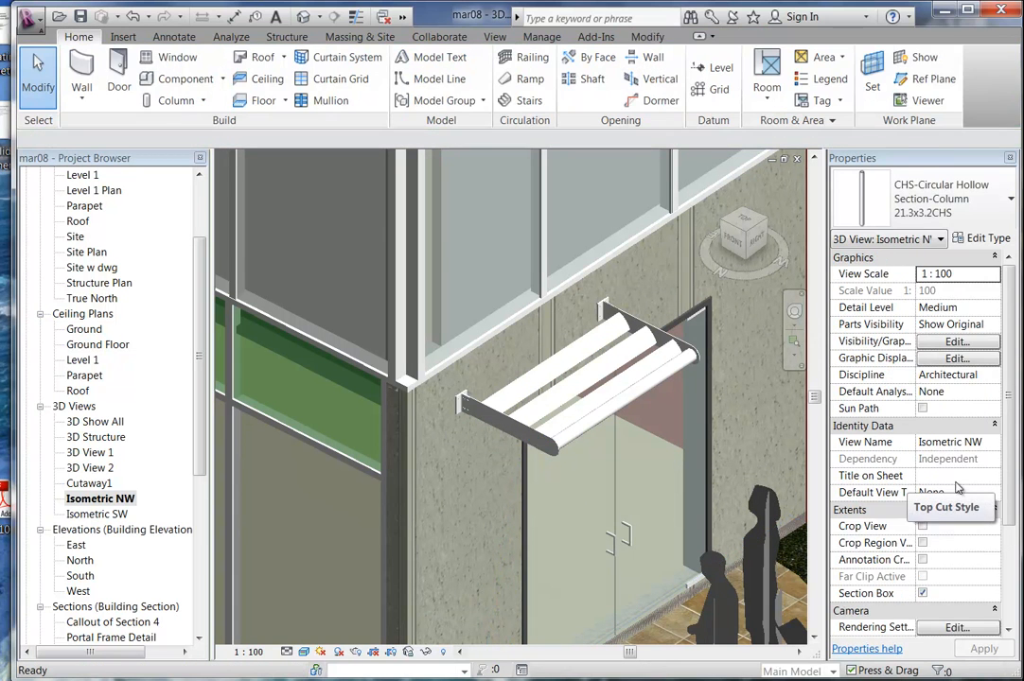
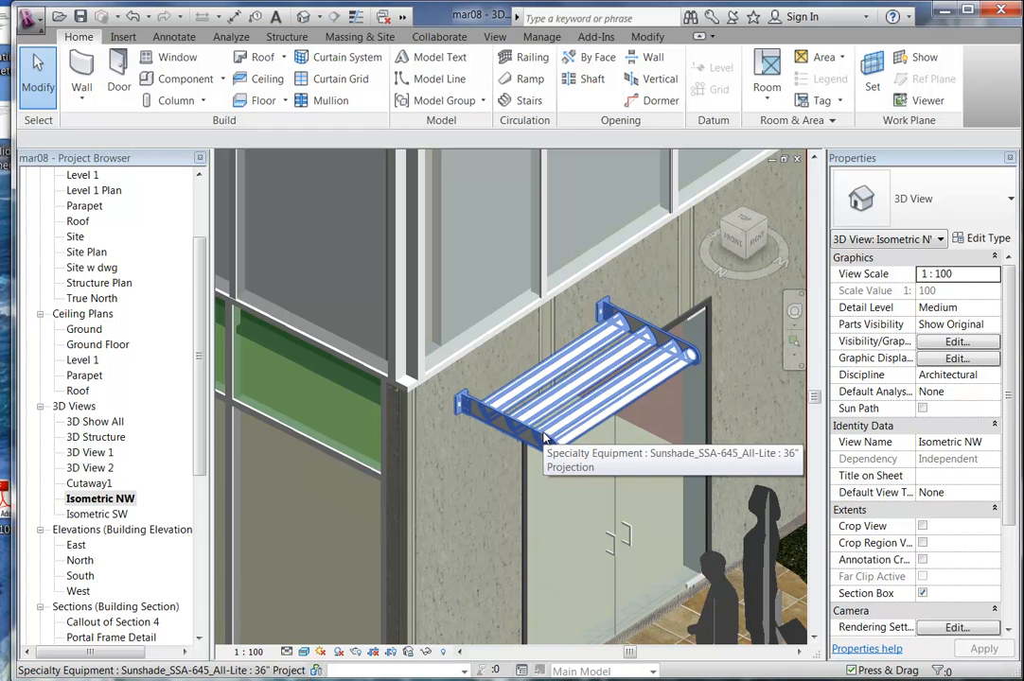
Zoom and pan the Isometric NW view, then select the sunshade canopy above the entrance door.
scroll(578, 483, "down", 4)
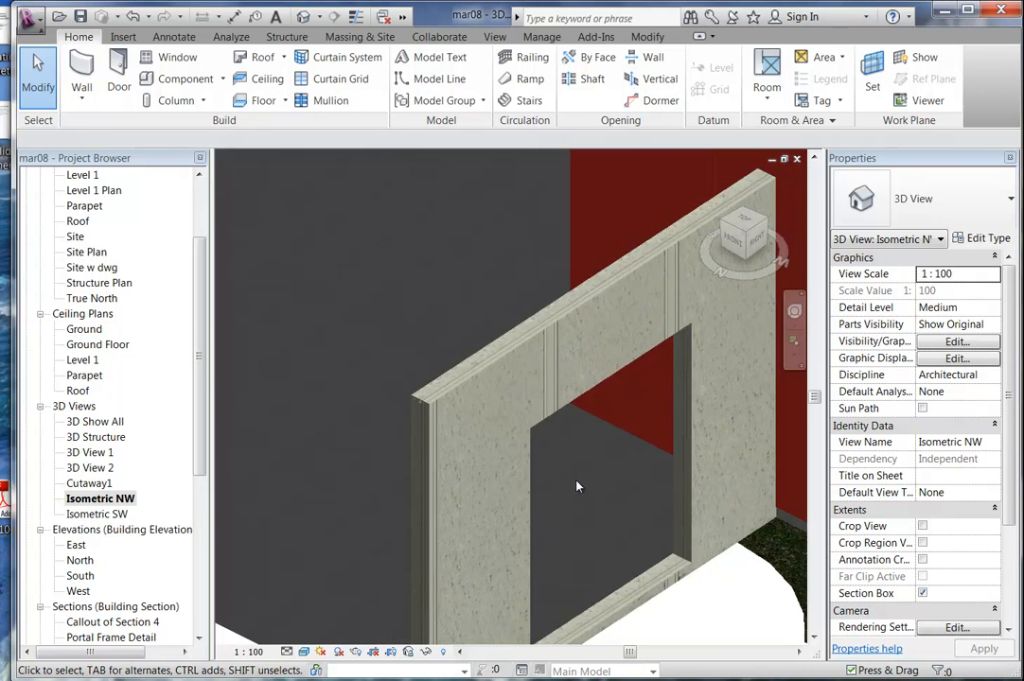
middle_click_drag(578, 483, 569, 487)
scroll(568, 486, "up", 4)
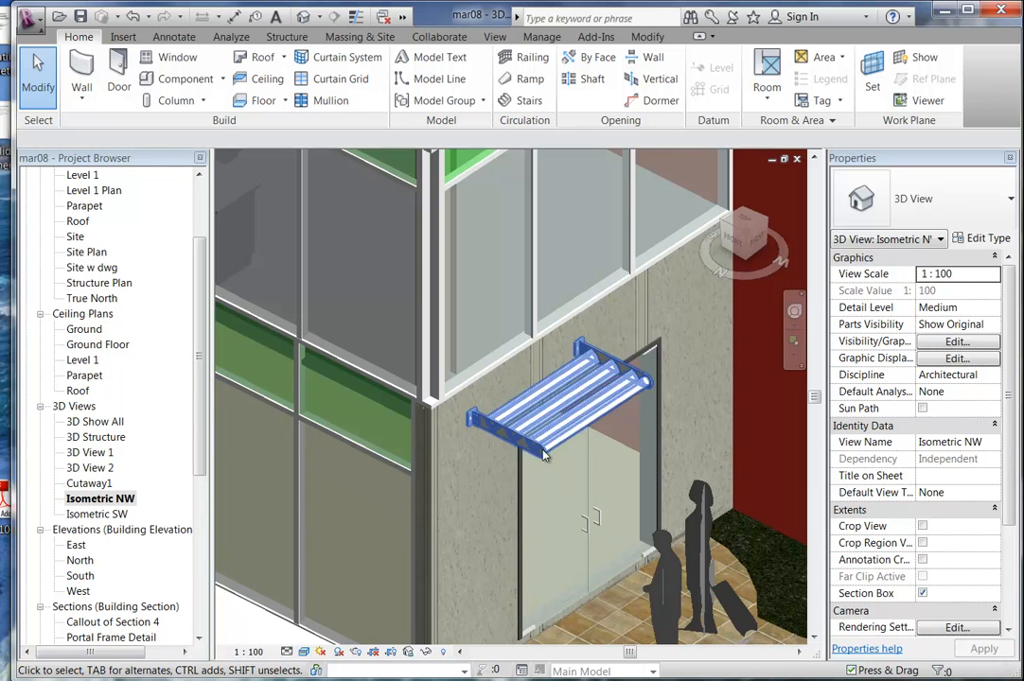
left_click(560, 347)
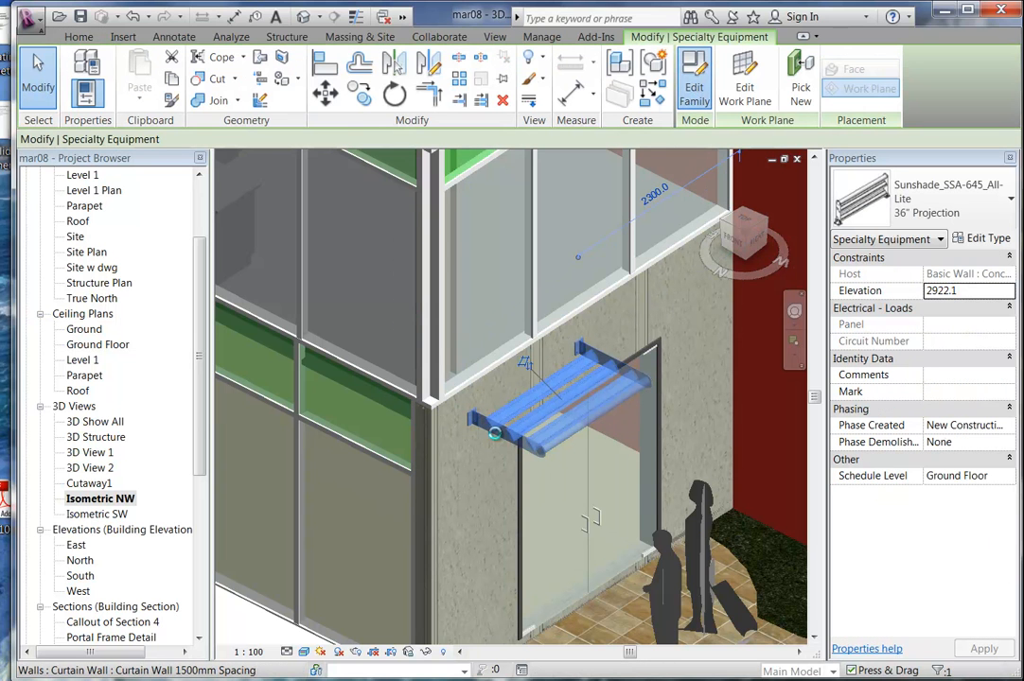
Open the sunshade family for editing and switch to its Ref. Level floor plan.
double_click(494, 434)
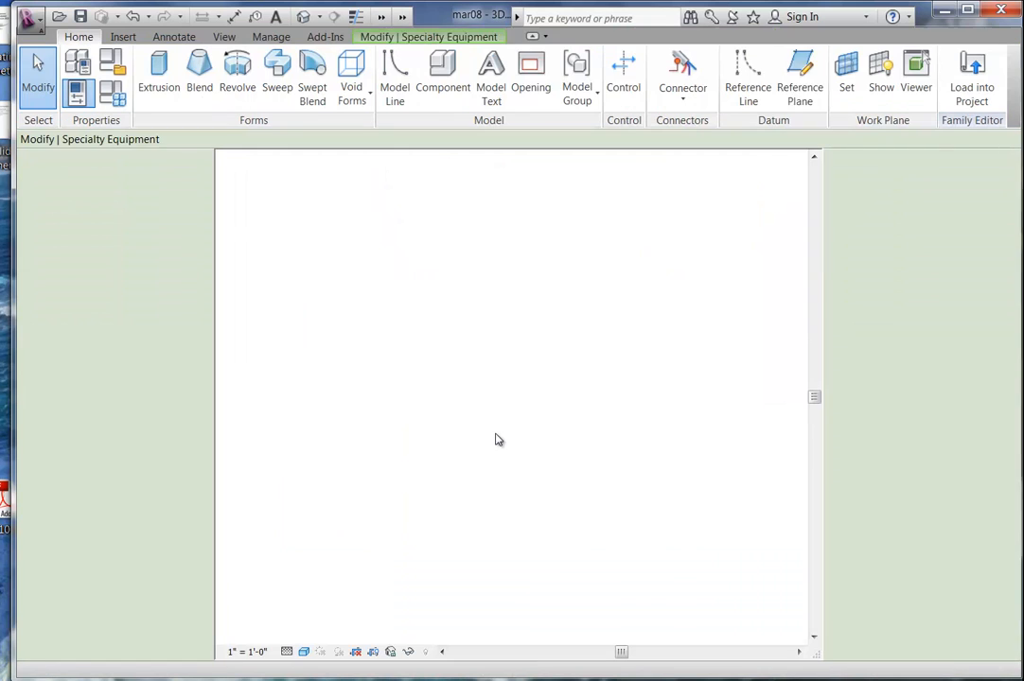
left_click(409, 363)
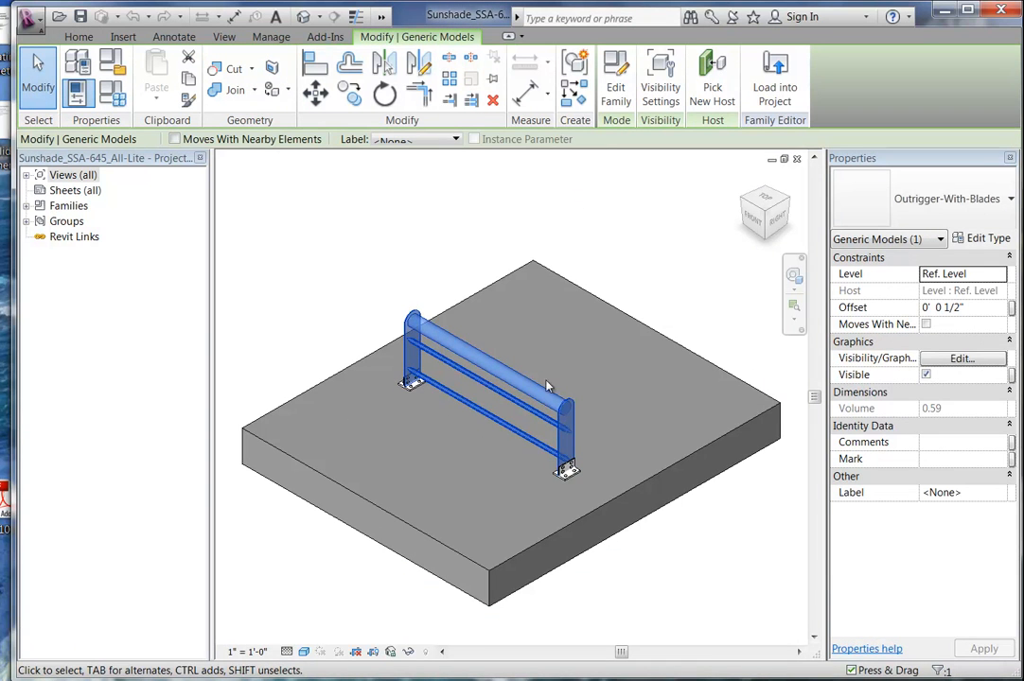
left_click(615, 87)
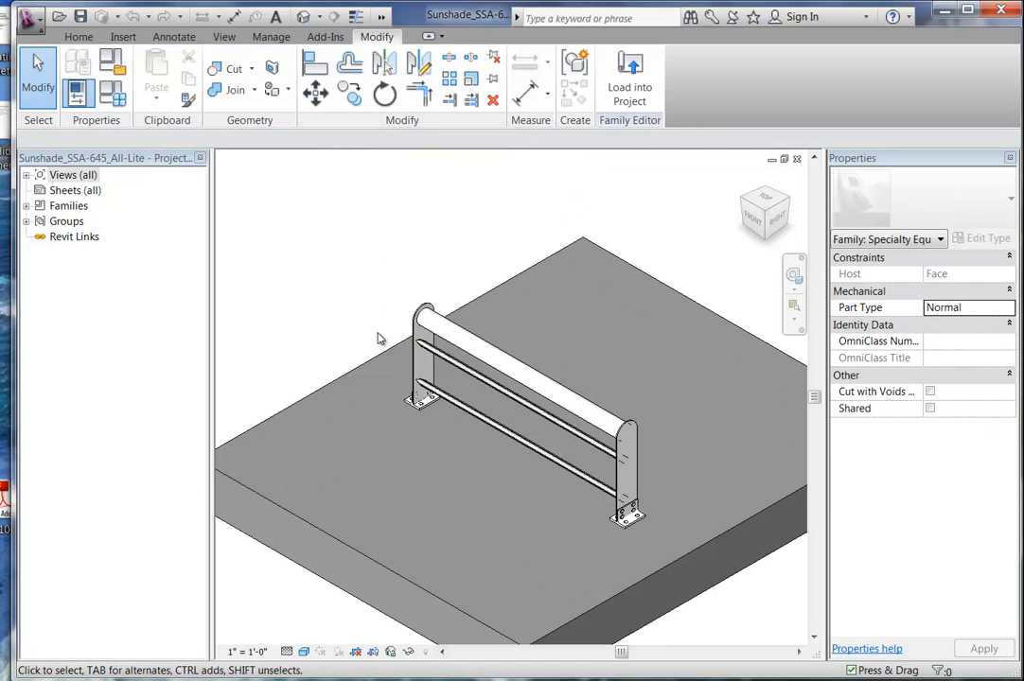
double_click(72, 175)
double_click(79, 191)
double_click(88, 206)
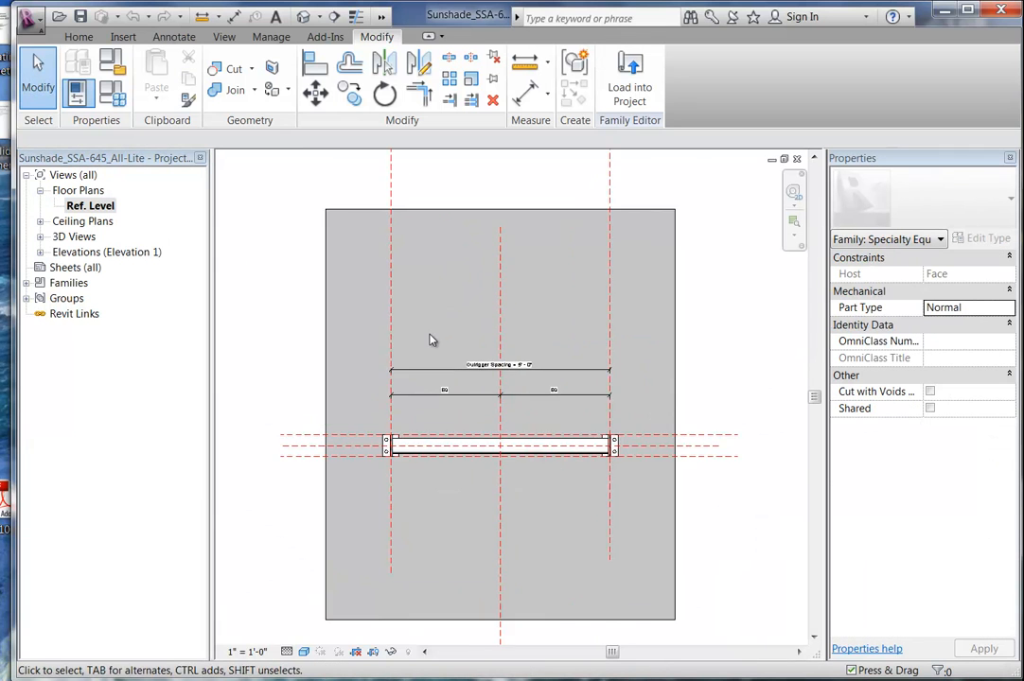
scroll(488, 356, "up", 4)
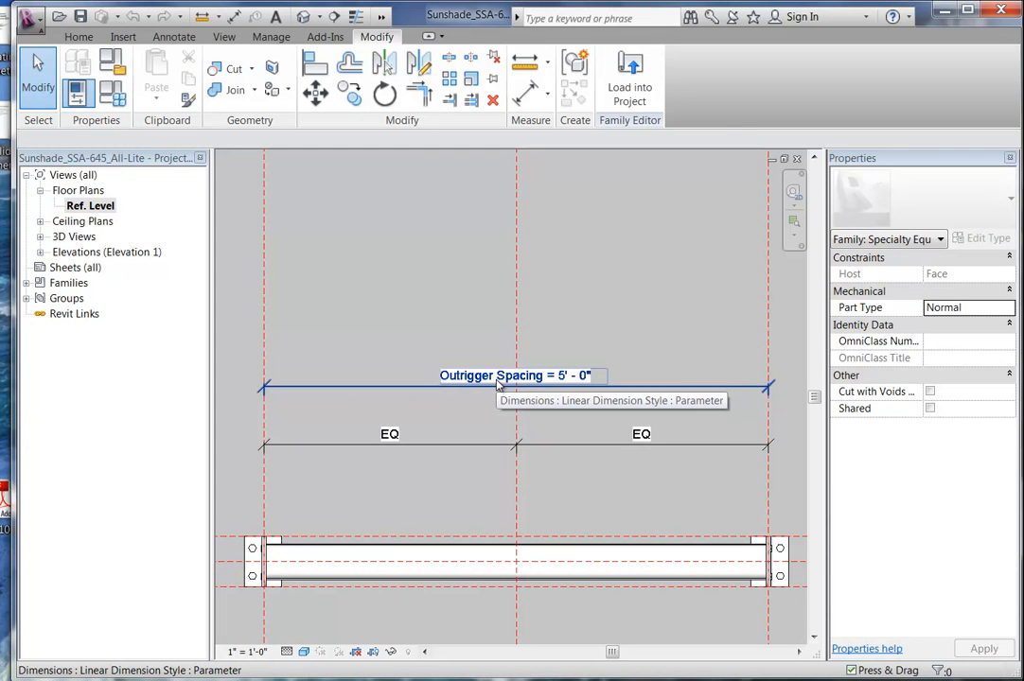
scroll(464, 322, "down", 3)
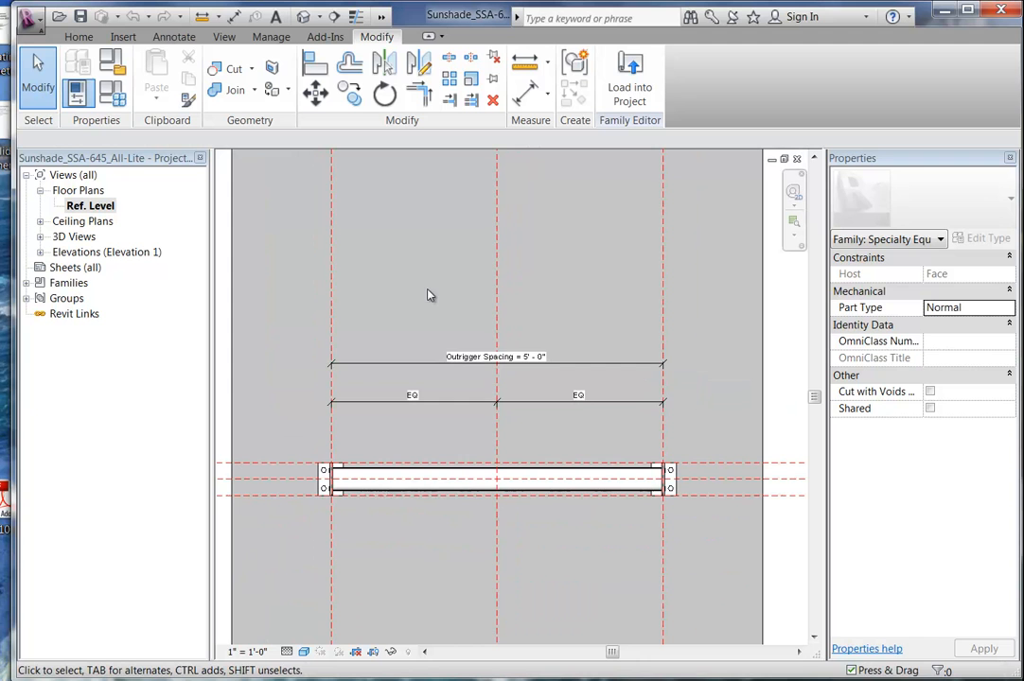
Review the sunshade's Family Types, with Outrigger Spacing 5' - 0", and close without changes.
left_click(79, 92)
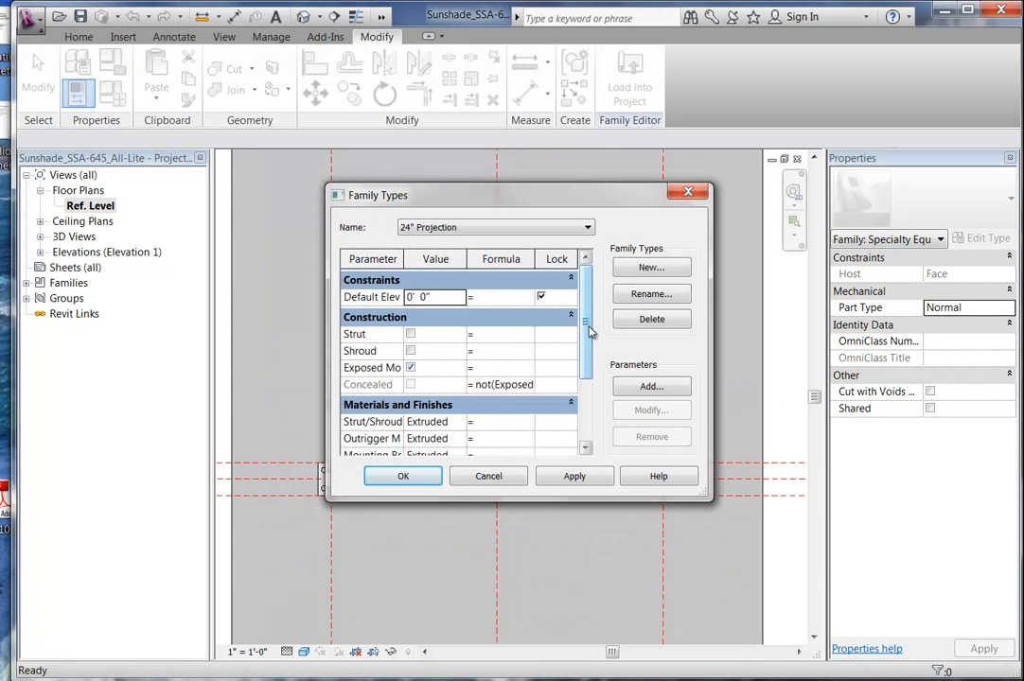
scroll(584, 328, "down", 3)
scroll(586, 328, "up", 3)
left_click_drag(587, 328, 586, 376)
left_click(487, 477)
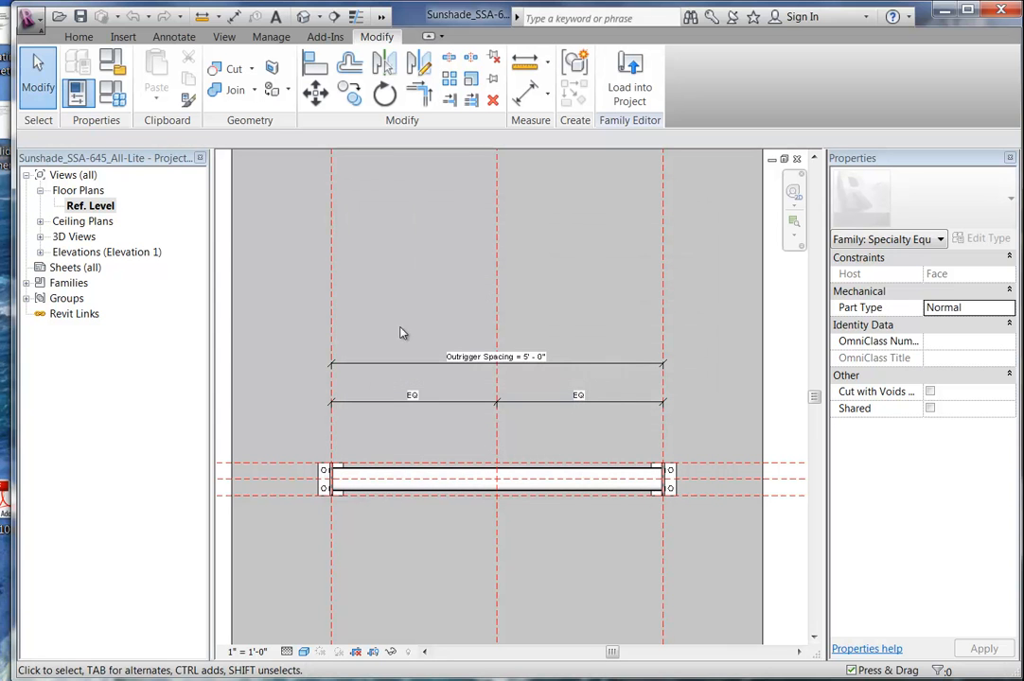
left_click(269, 38)
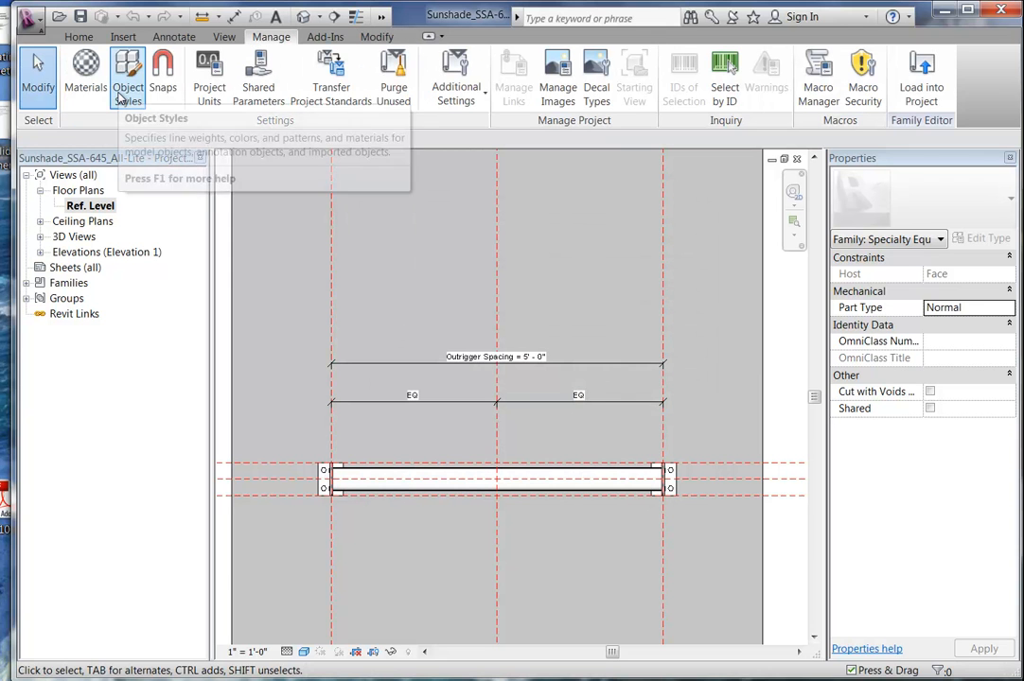
Change the family's length units to millimetres so Outrigger Spacing reads 1524.
left_click(209, 84)
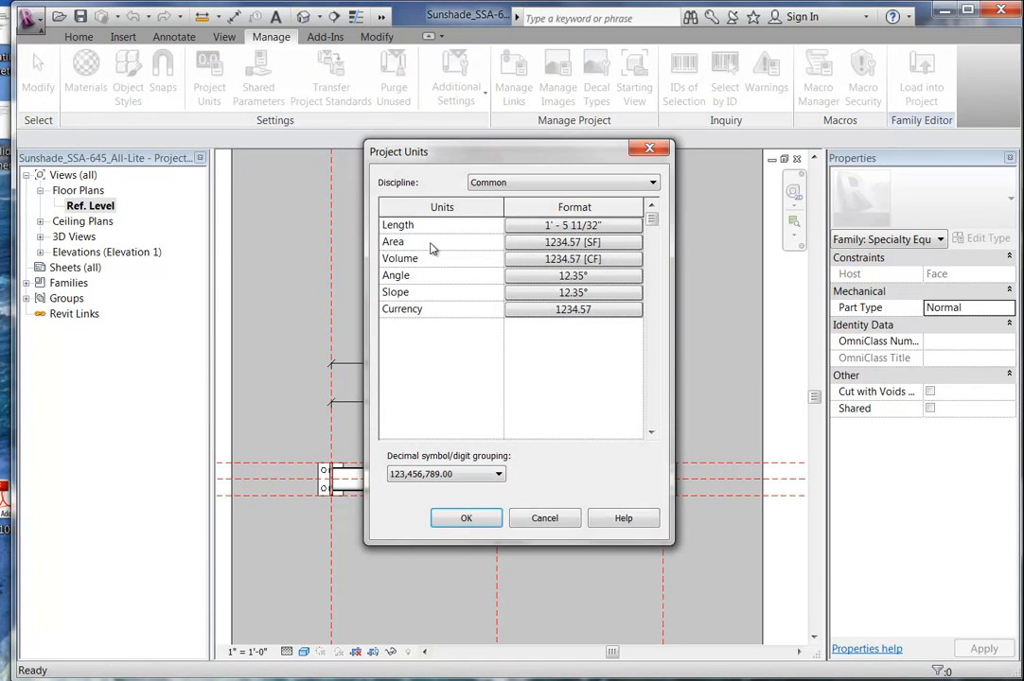
left_click(530, 225)
left_click(548, 254)
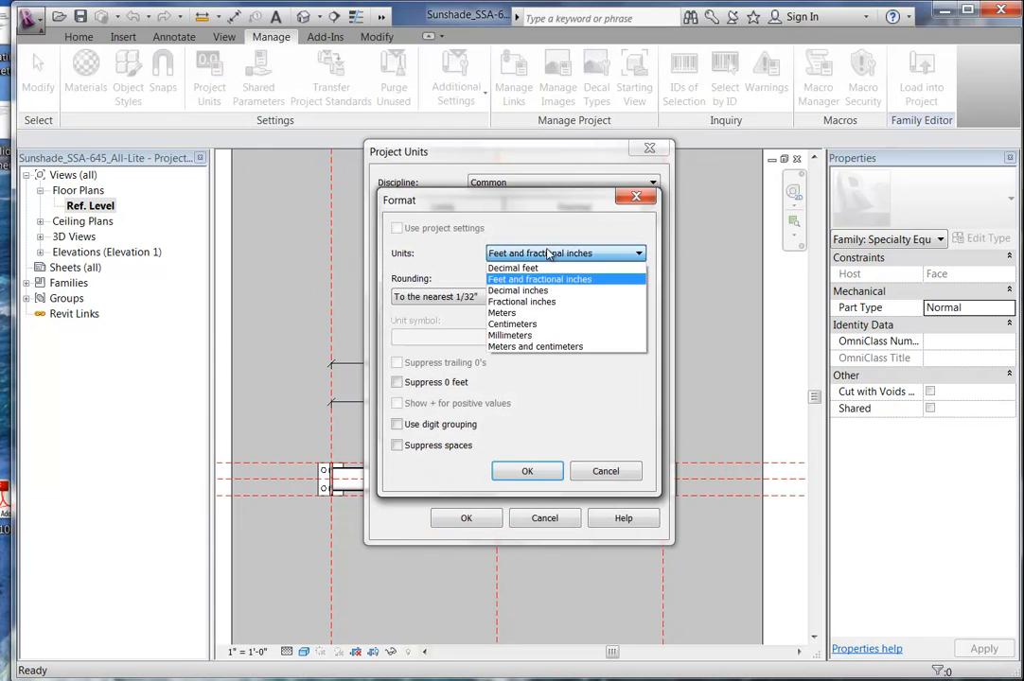
left_click(526, 338)
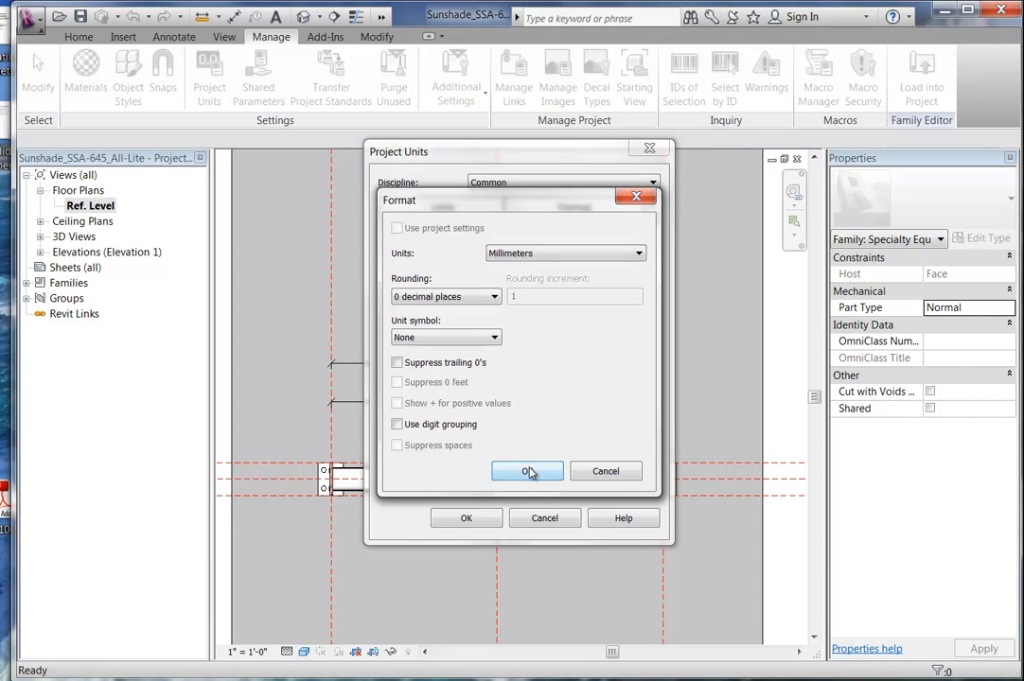
left_click(527, 470)
left_click(467, 519)
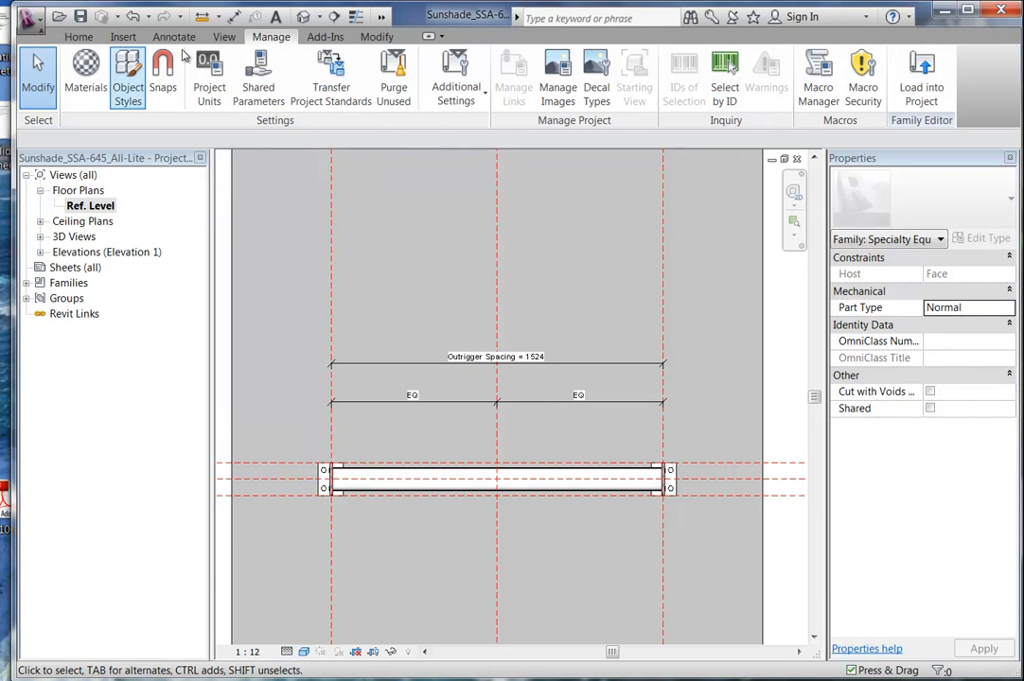
left_click(78, 36)
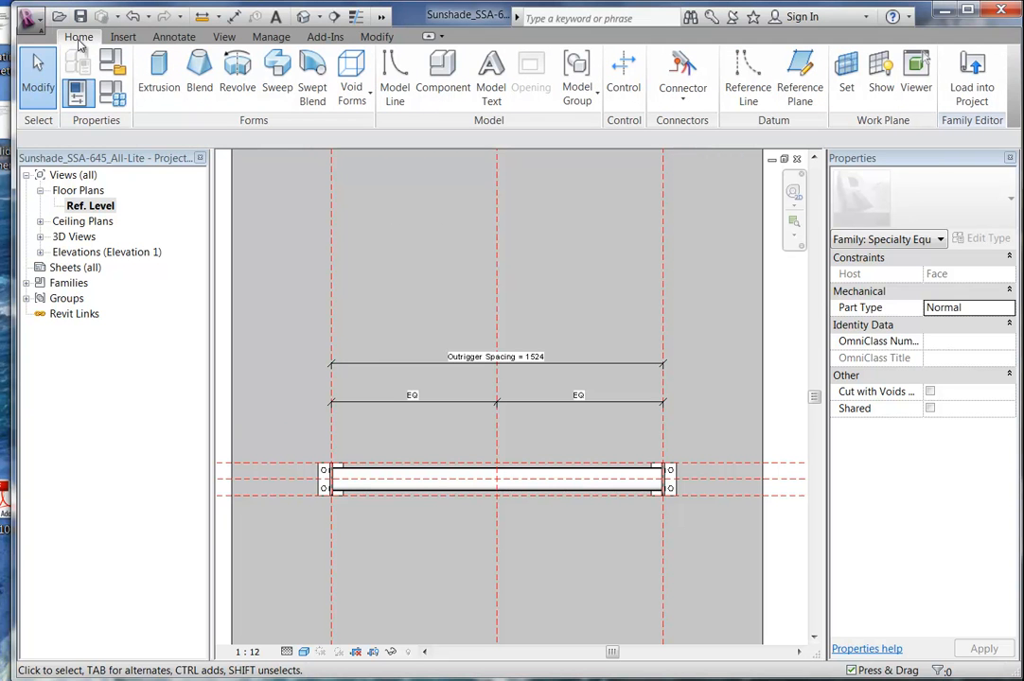
Create a new sunshade family type named 'Entry'.
left_click(112, 94)
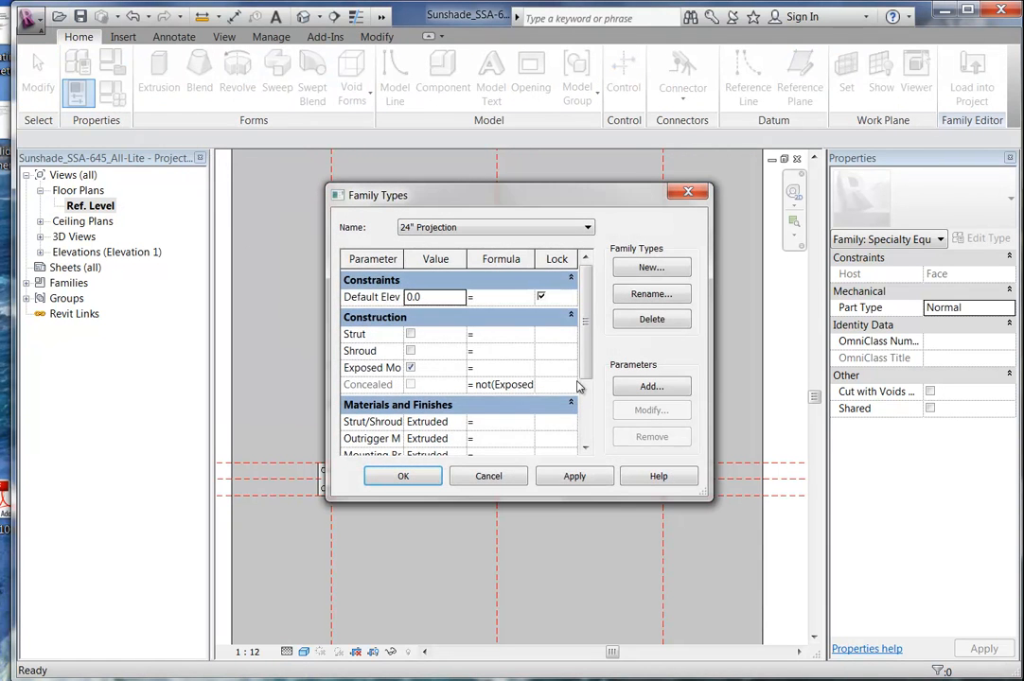
scroll(589, 351, "down", 5)
scroll(588, 351, "up", 5)
left_click(516, 226)
left_click(517, 227)
mouse_move(586, 322)
left_mouse_down()
mouse_move(588, 404)
mouse_move(586, 312)
left_mouse_up()
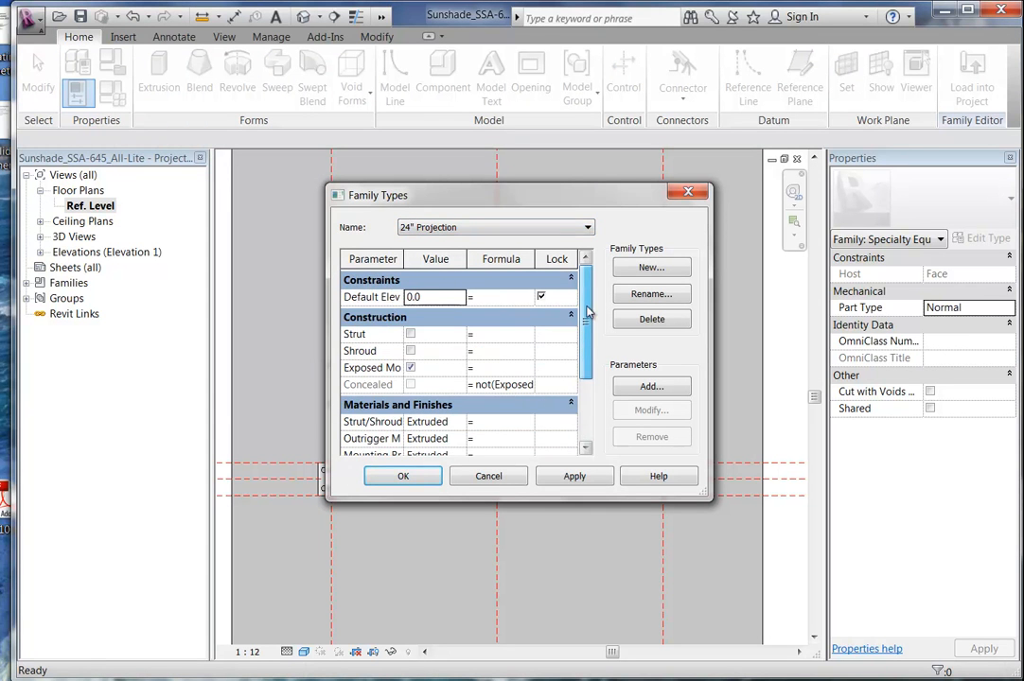
left_click(651, 268)
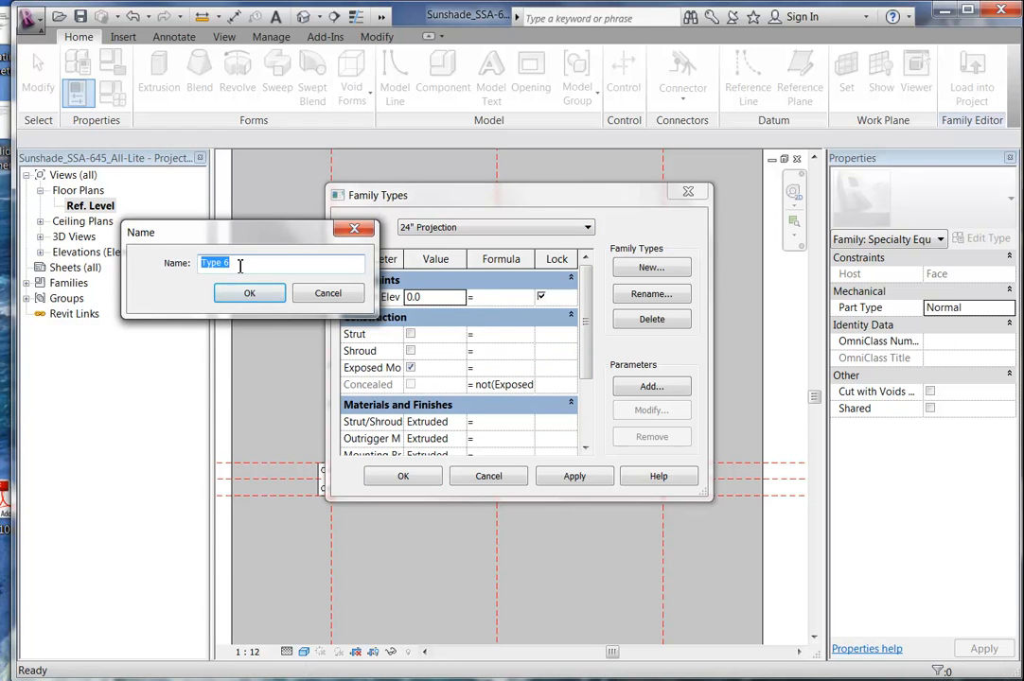
type("Entry")
left_click(248, 292)
Set the Entry type's Outrigger Spacing to 2400 and load the family into the project.
left_click_drag(588, 323, 587, 407)
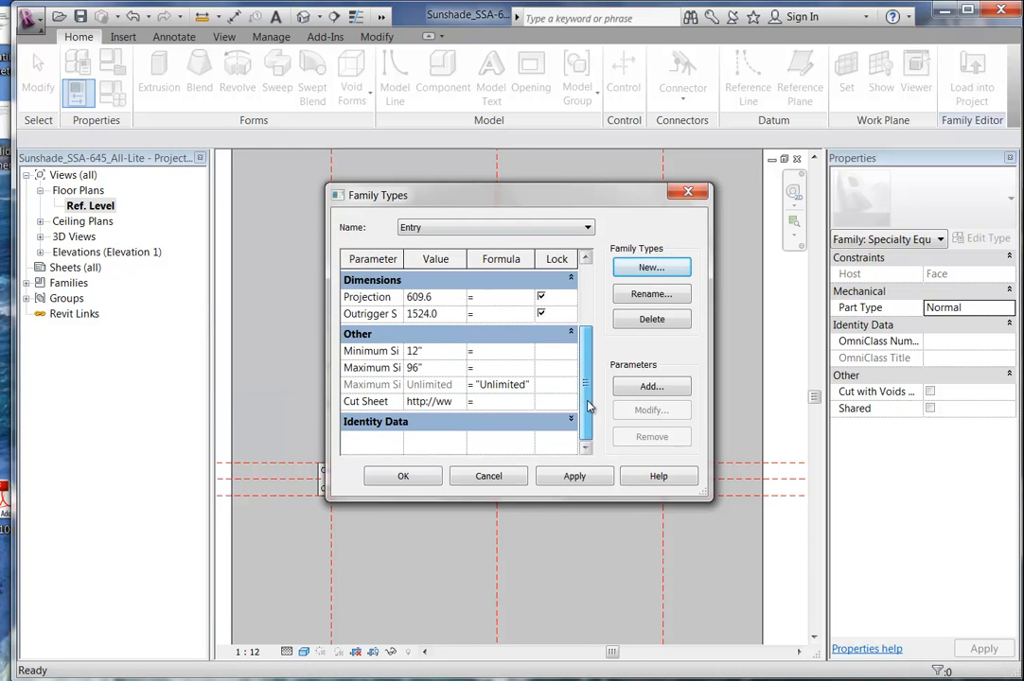
left_click(451, 318)
type("2400")
left_click(421, 314)
left_click(403, 476)
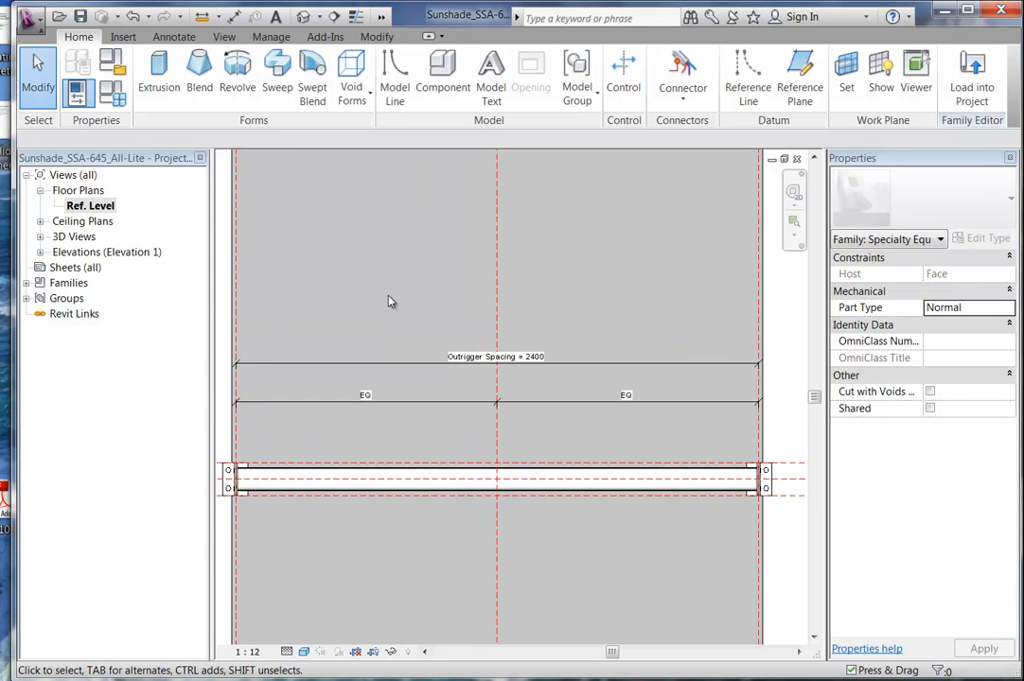
left_click(973, 95)
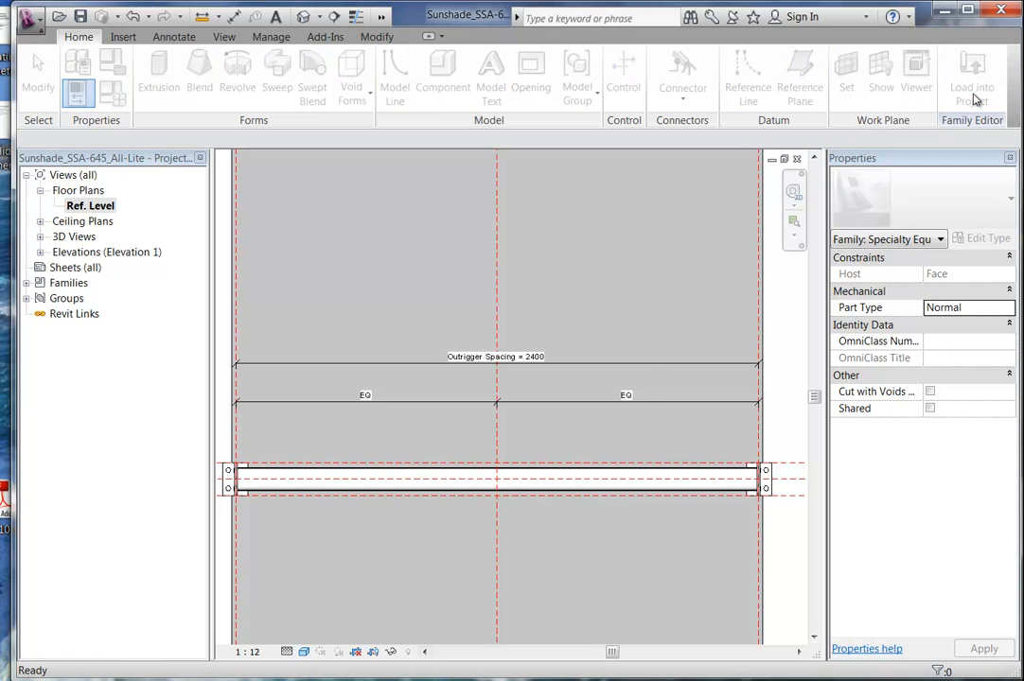
Load the family into mar08, overwriting the existing sunshade version.
left_click(473, 479)
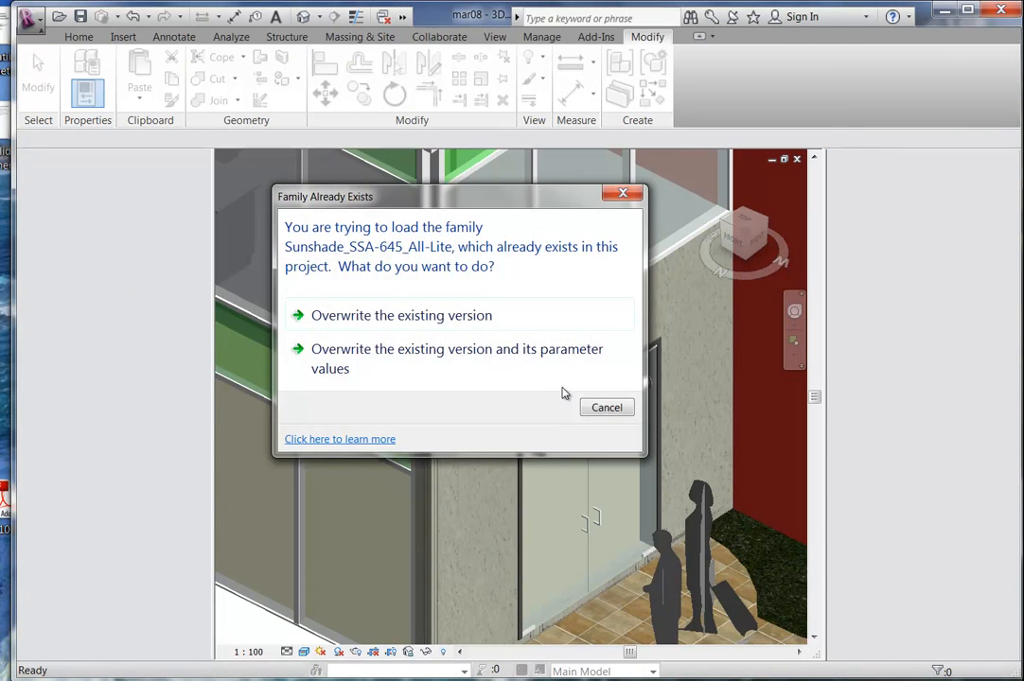
left_click(520, 366)
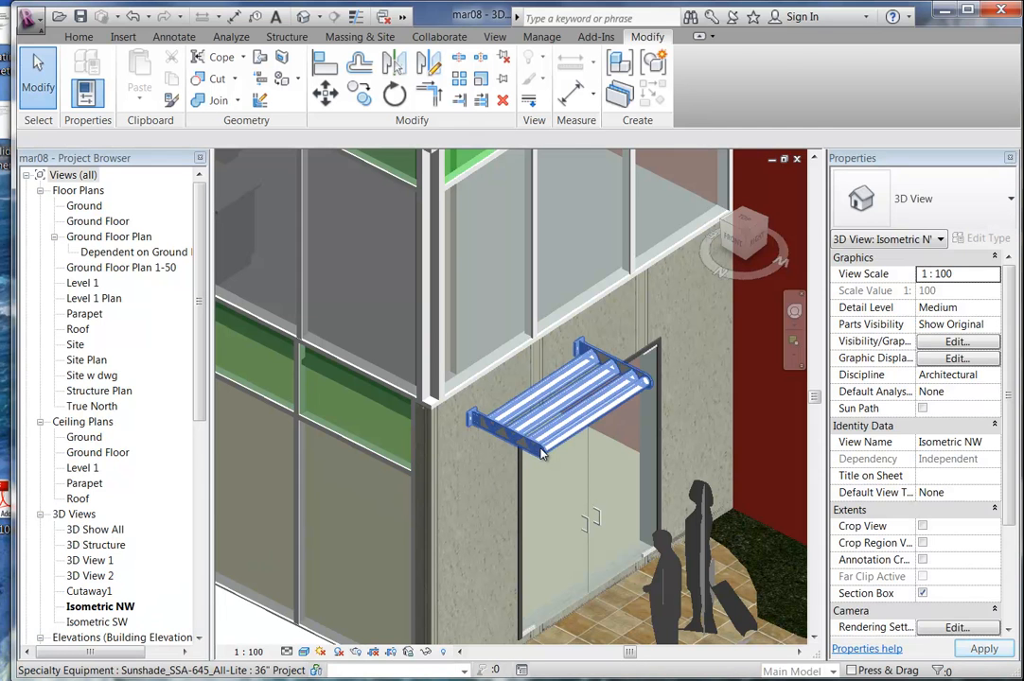
Switch the entrance sunshade to the Entry type and nudge it right to span the doorway.
left_click(539, 451)
left_click(930, 203)
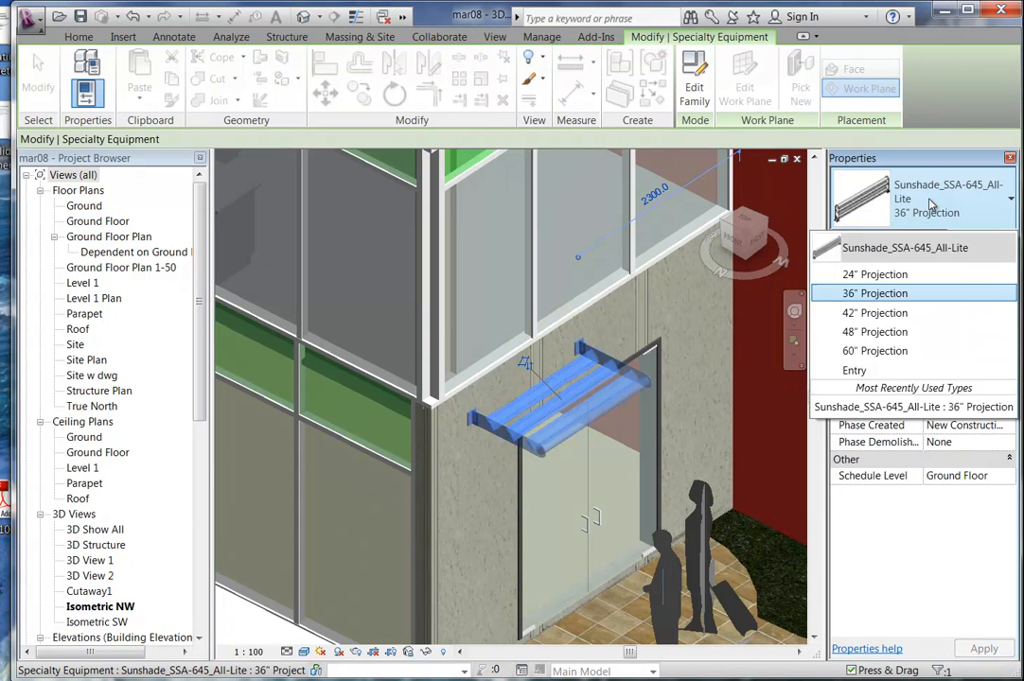
left_click(886, 371)
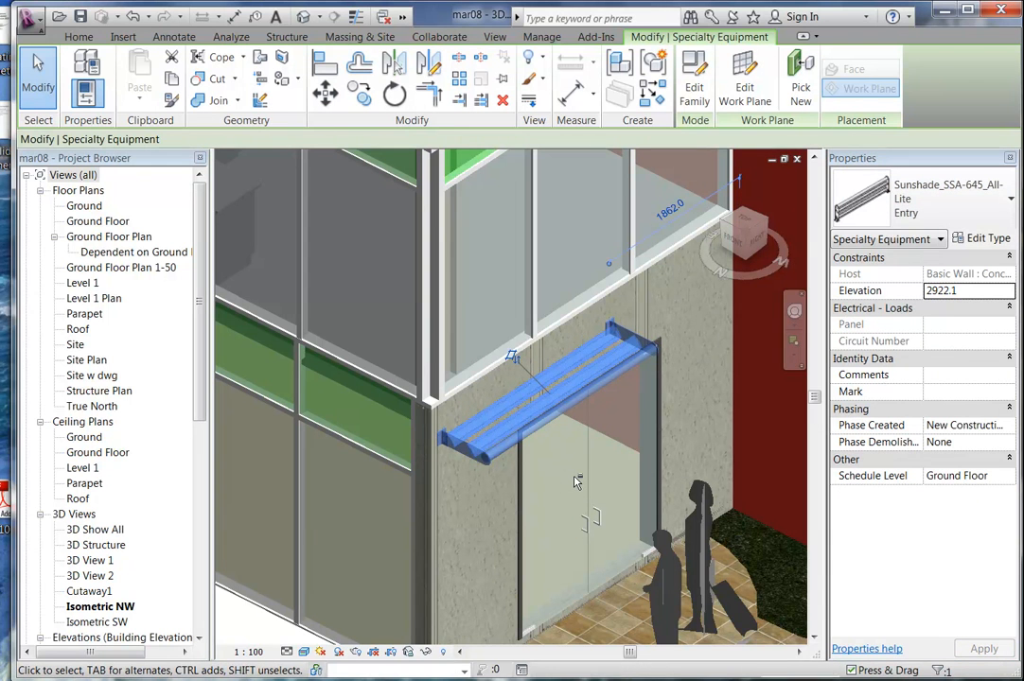
key("Right")
key("Right")
key("Right")
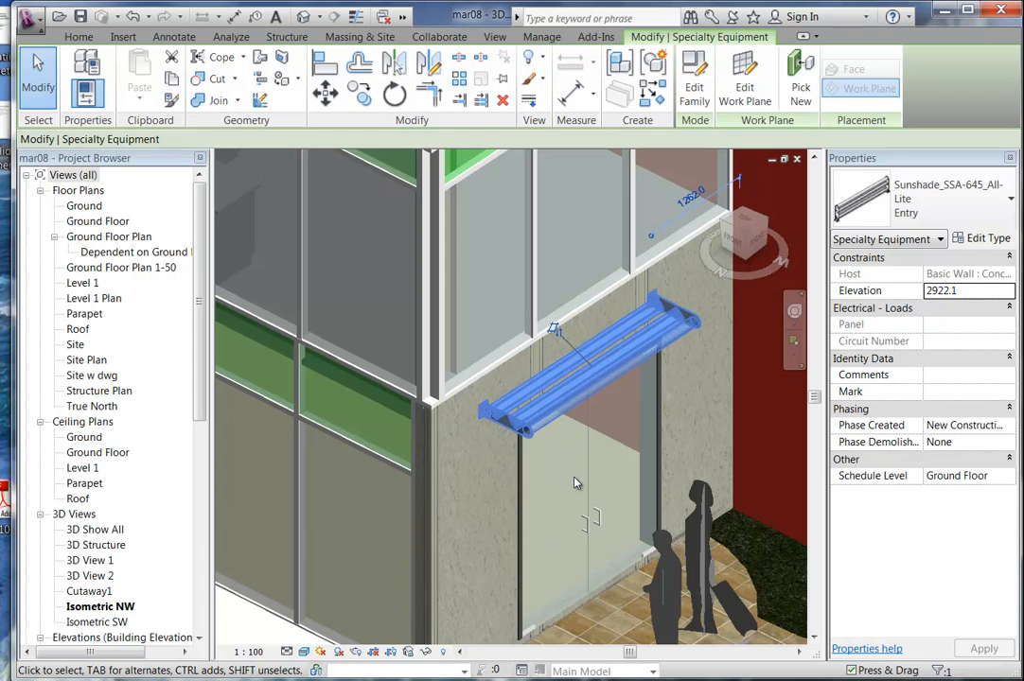
key("Escape")
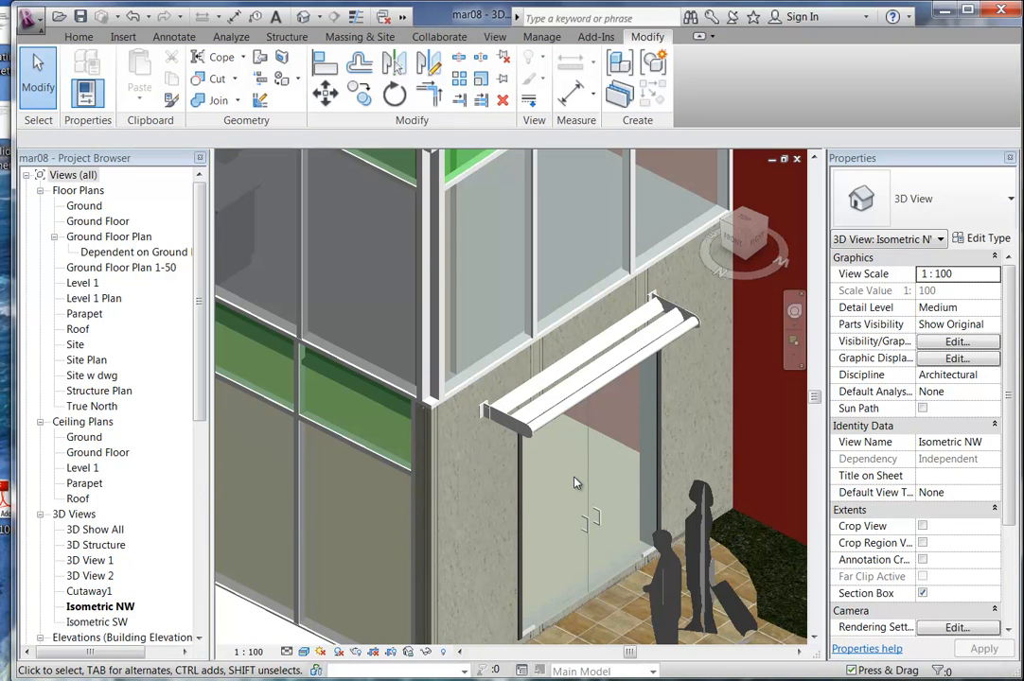
scroll(574, 484, "down", 3)
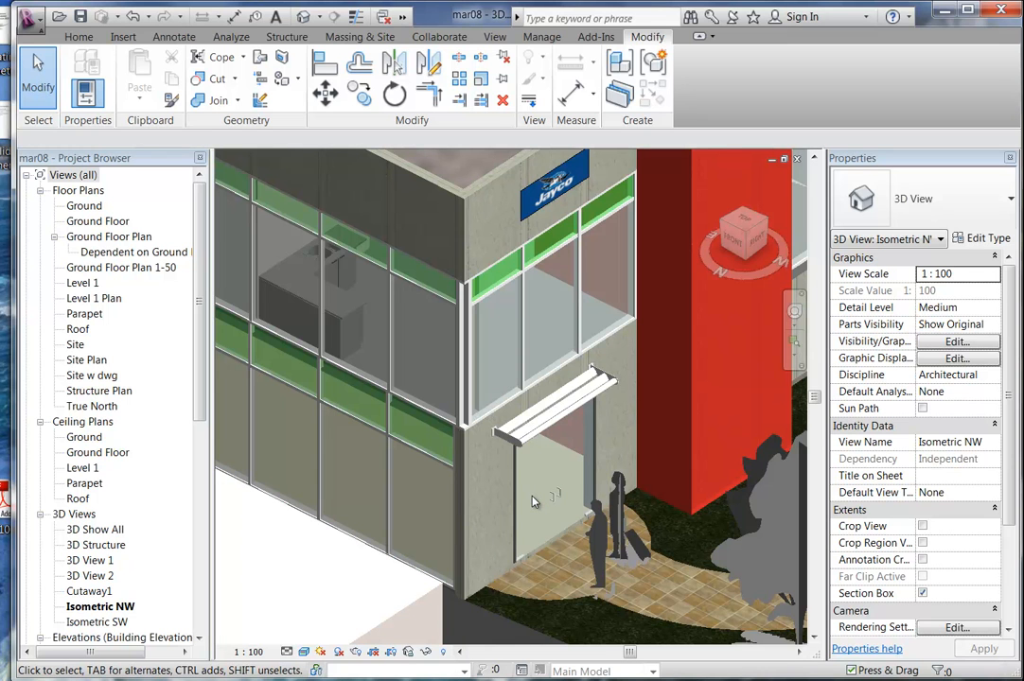
middle_click_drag(532, 501, 492, 499)
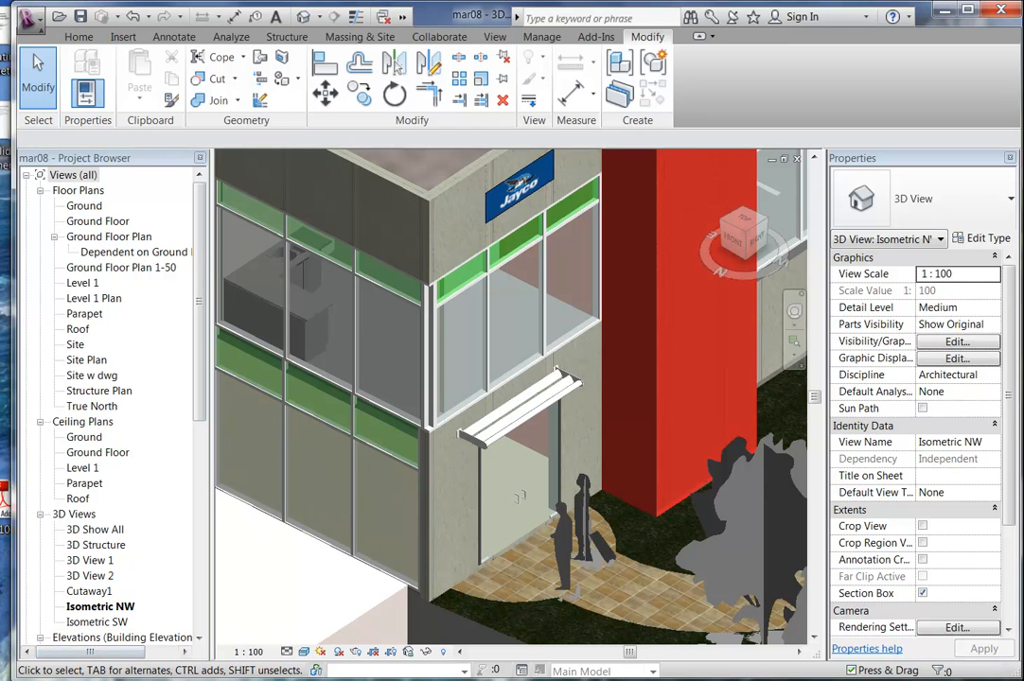
In a new Internet Explorer tab, run a Google search for 'archive3d'.
left_click(91, 680)
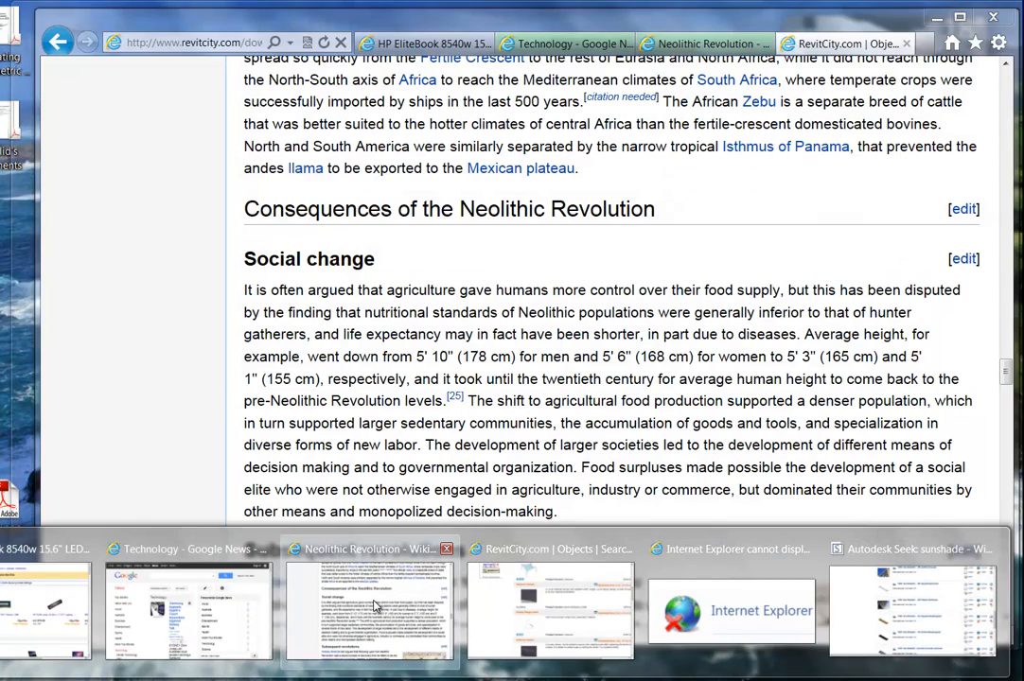
left_click(375, 602)
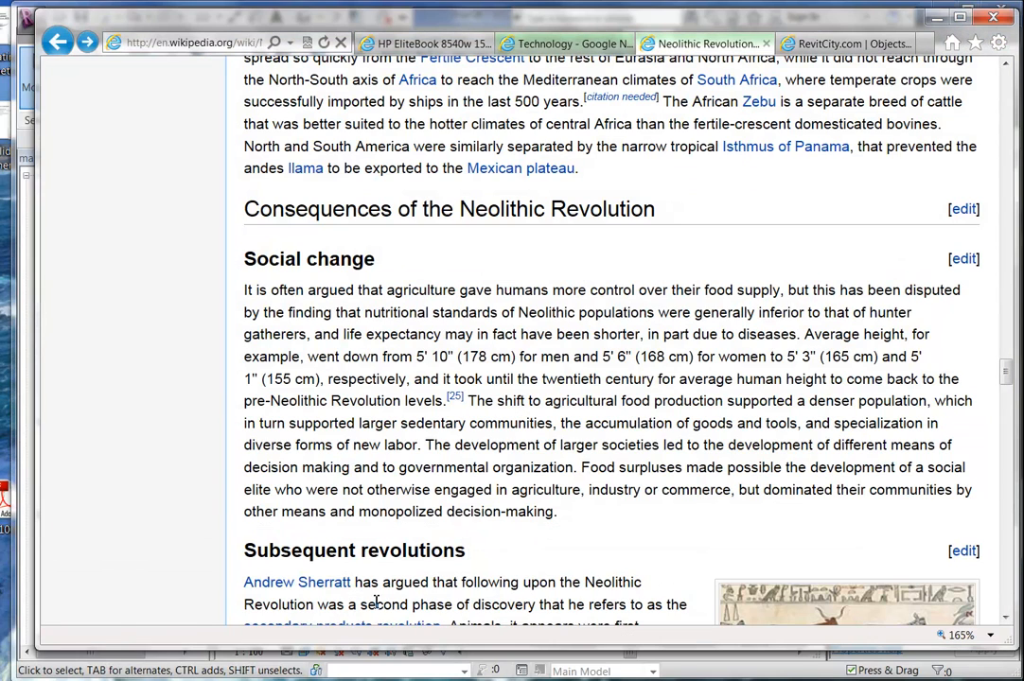
left_click(849, 44)
left_click(923, 43)
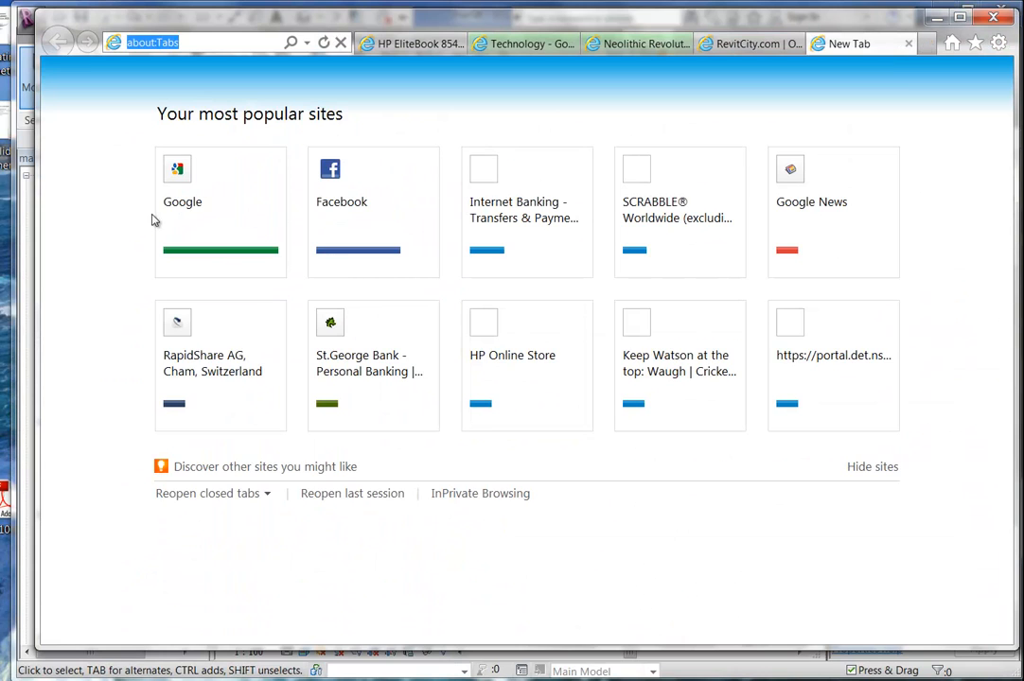
left_click(224, 213)
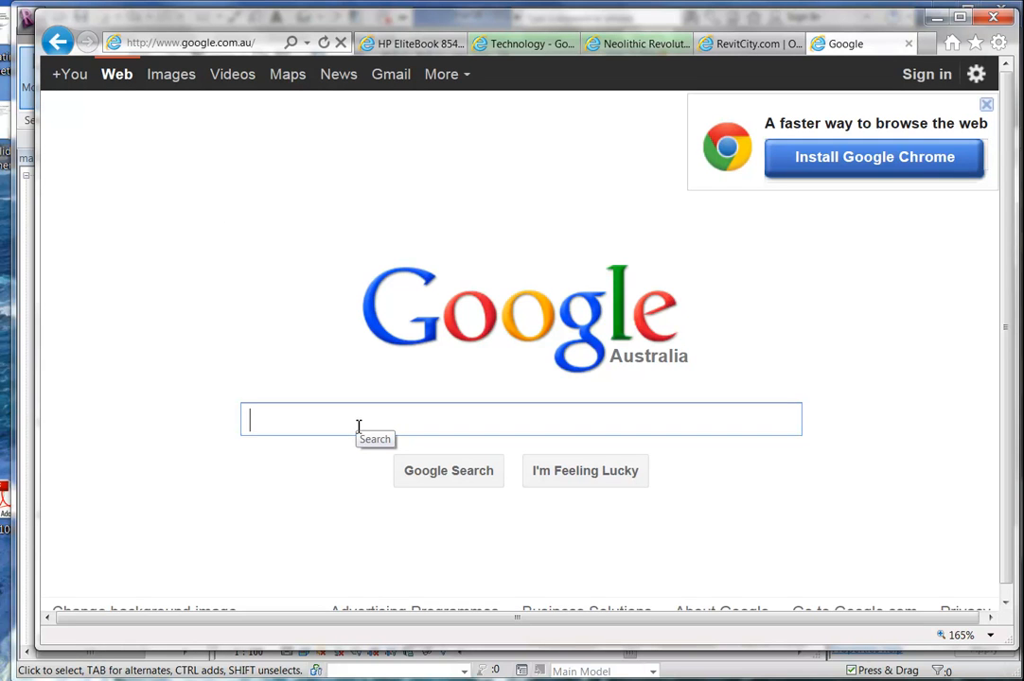
type("a")
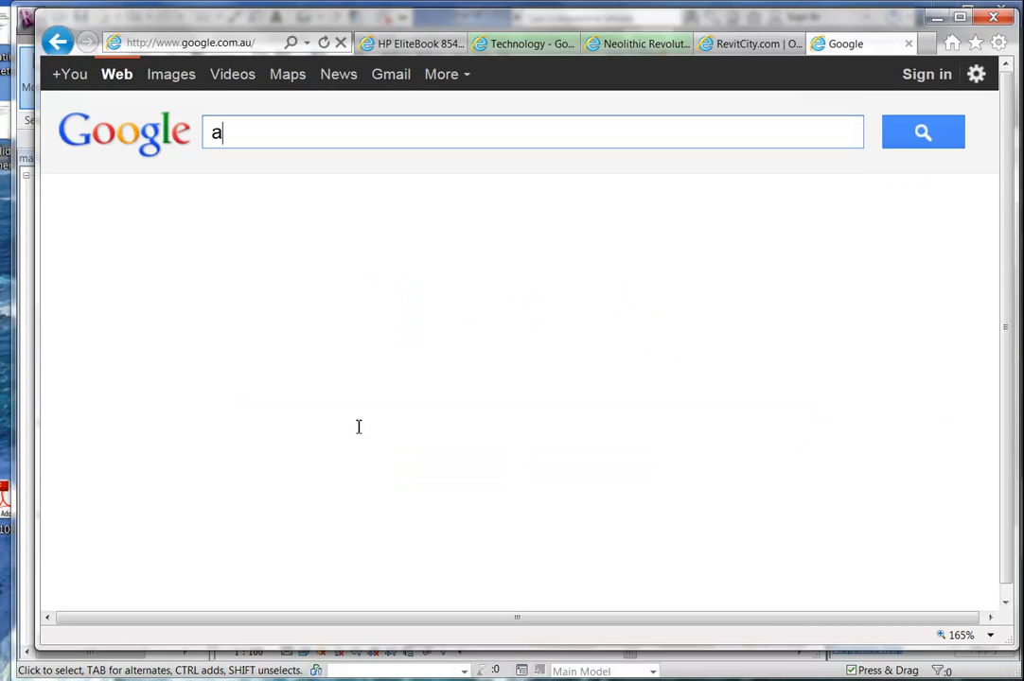
type("rch")
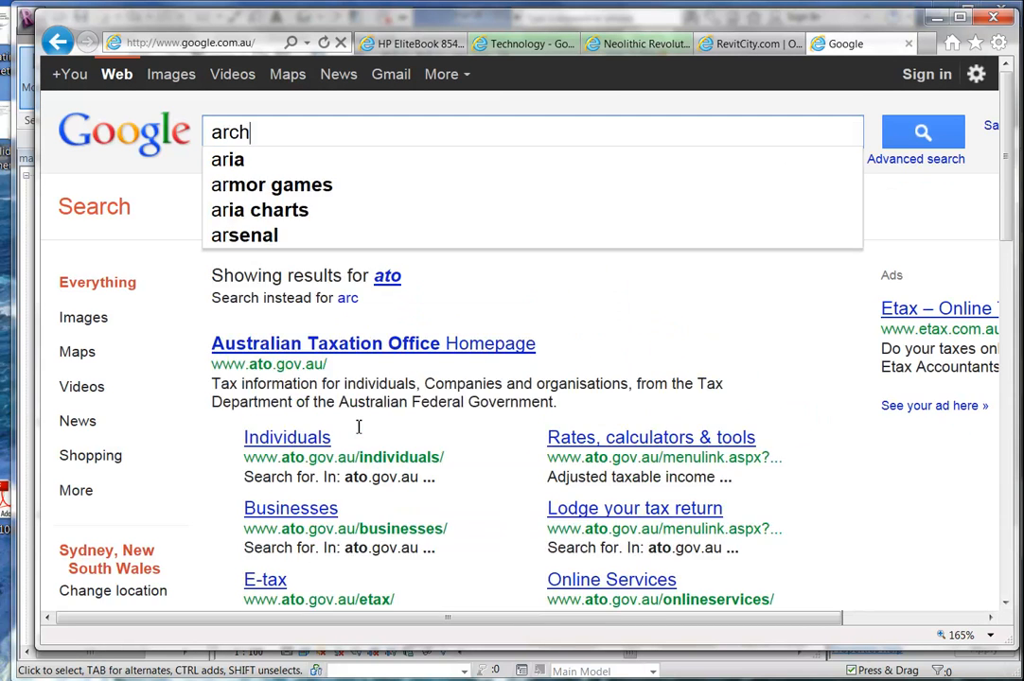
type("ive3")
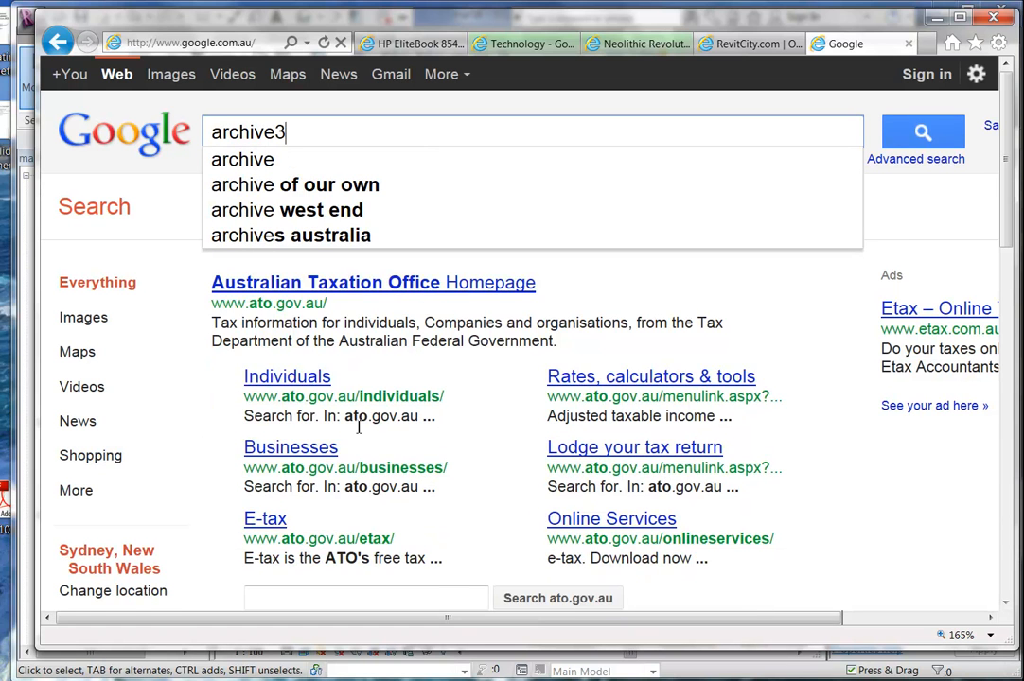
type("d")
key("Return")
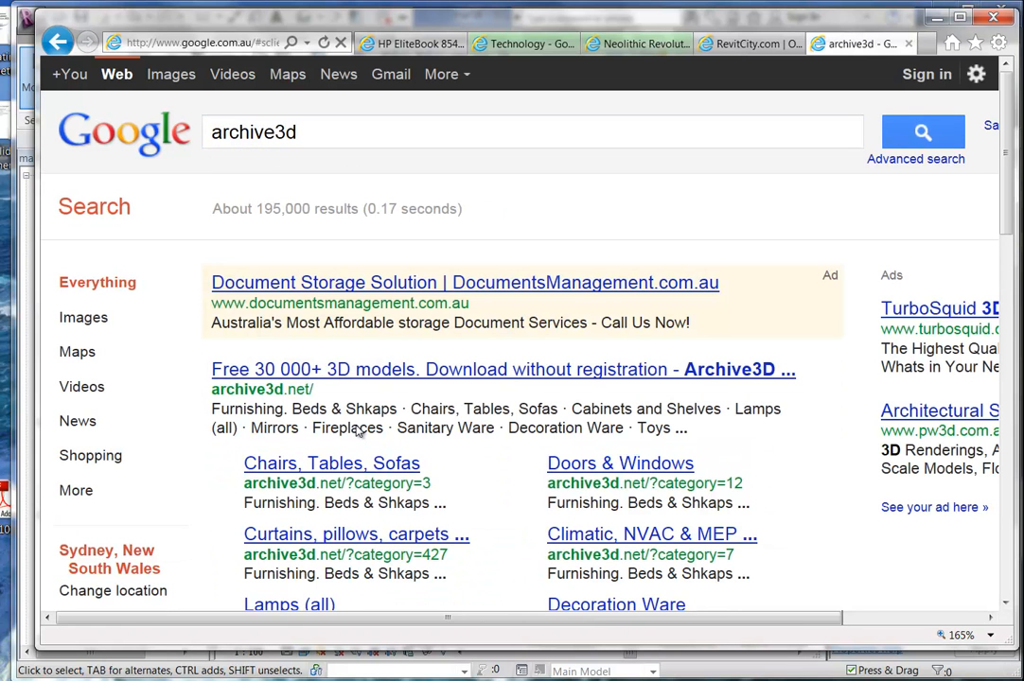
Open the Archive3D site and enlarge the browser window.
left_click(312, 371)
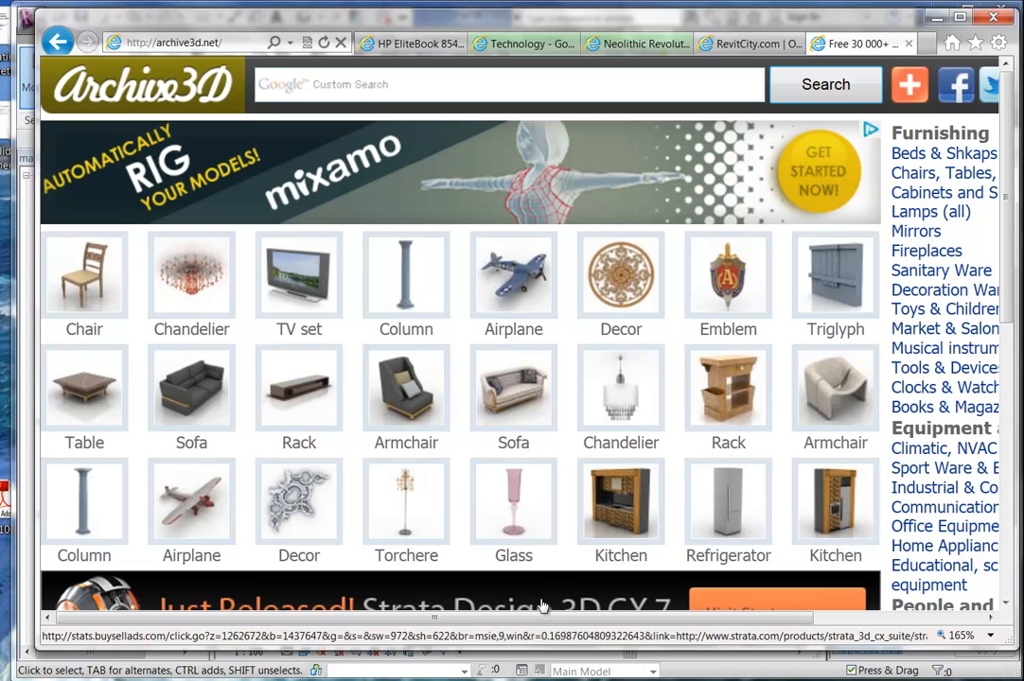
left_click_drag(527, 646, 527, 674)
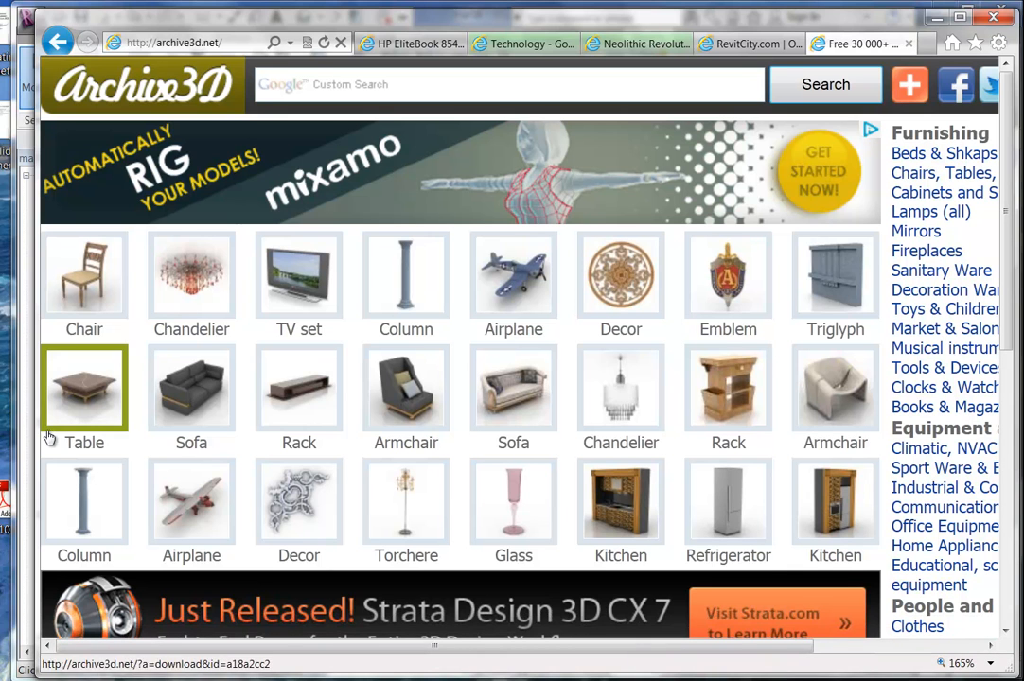
left_click_drag(36, 441, 16, 441)
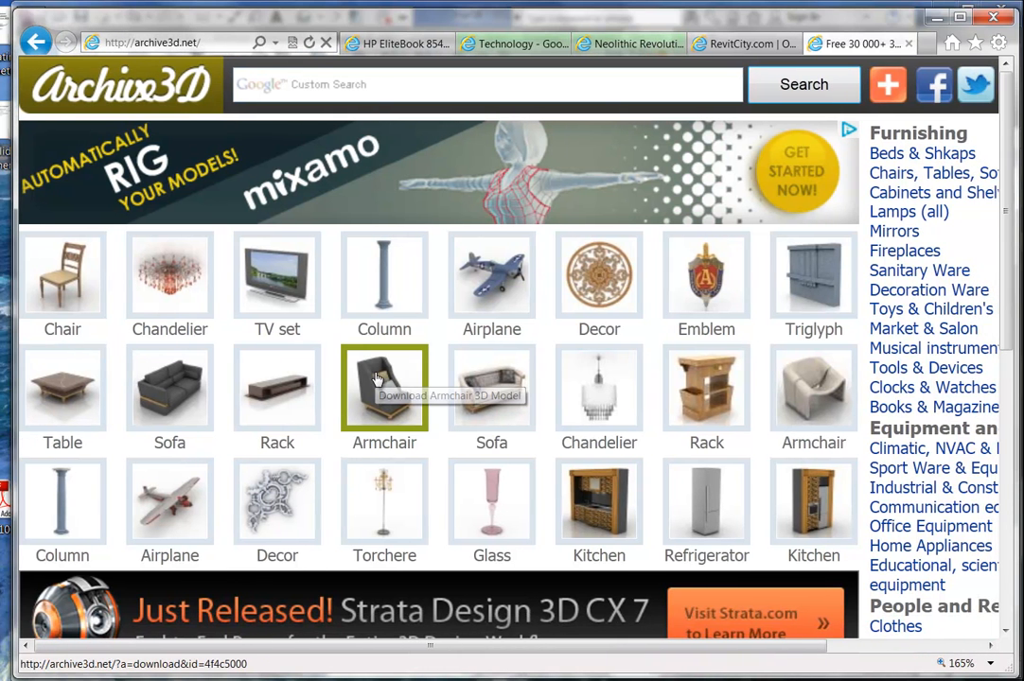
scroll(175, 296, "down", 4)
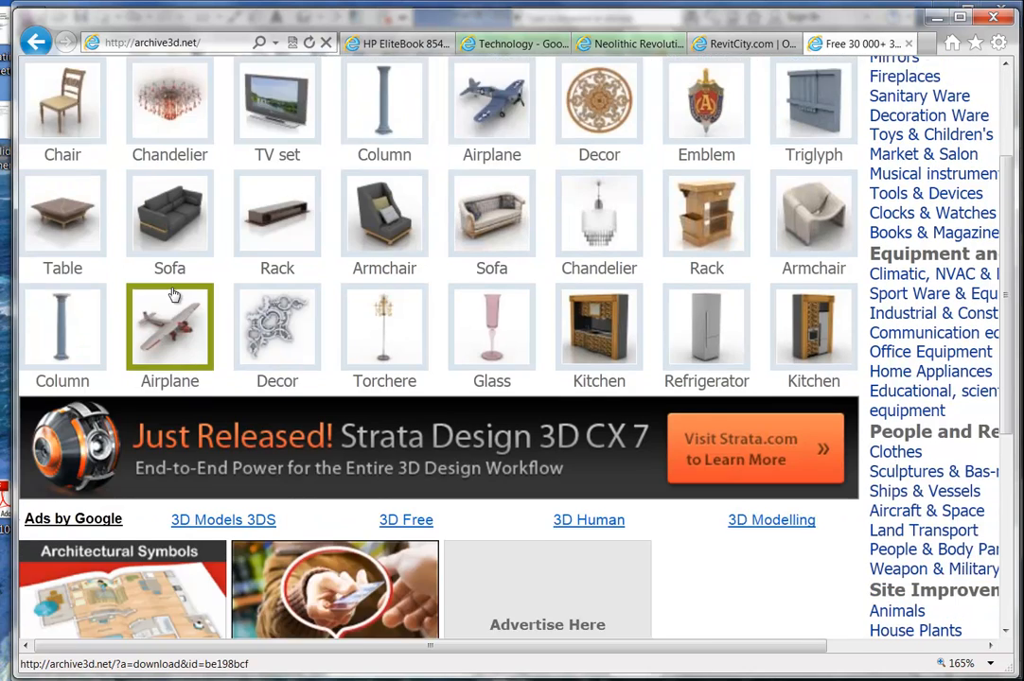
scroll(400, 365, "up", 4)
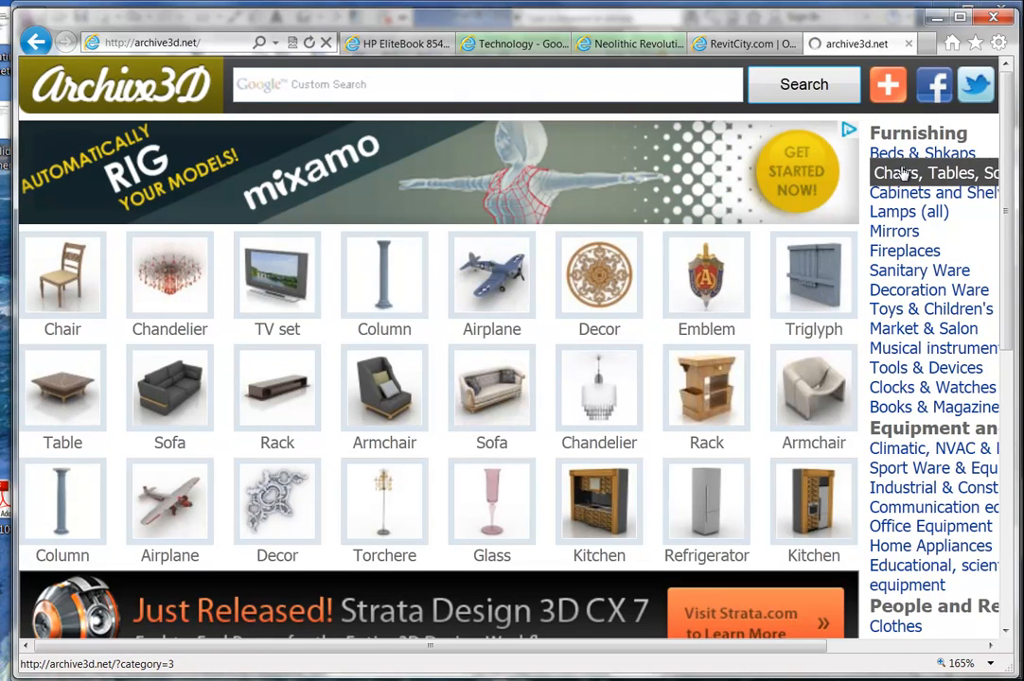
Browse the Chairs, Tables, Sofas model category.
left_click(903, 173)
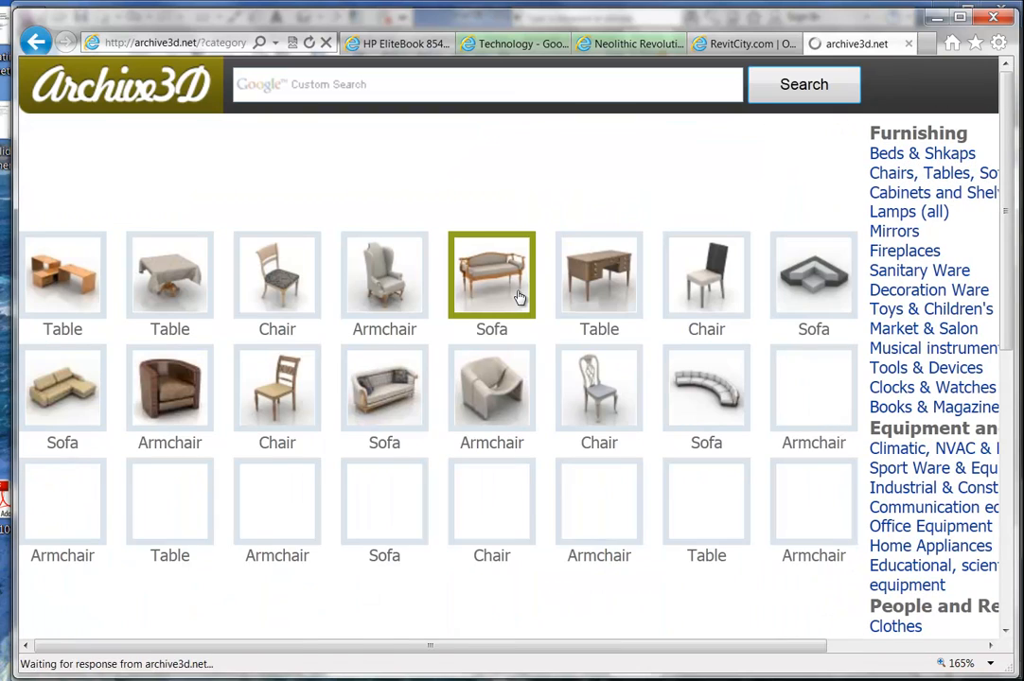
scroll(396, 275, "down", 6)
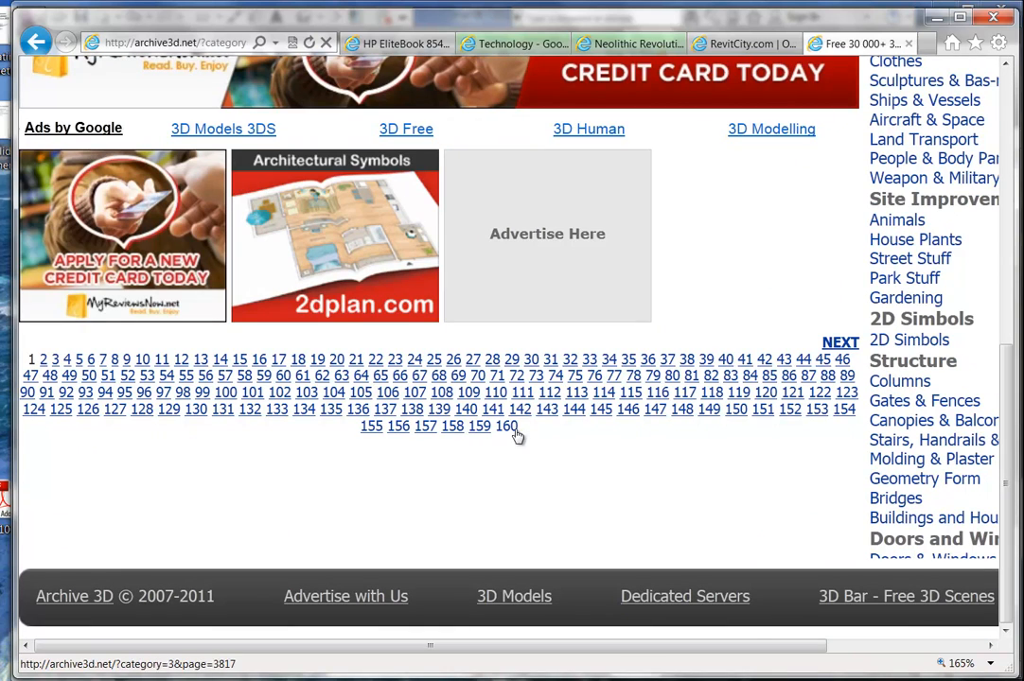
scroll(631, 322, "up", 5)
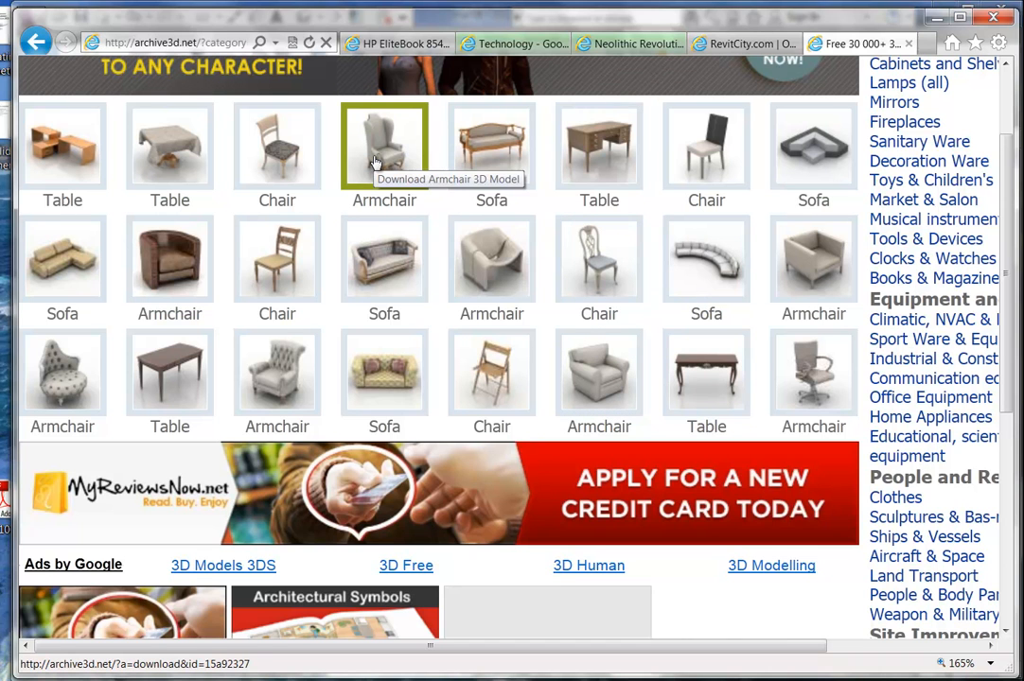
scroll(897, 241, "up", 2)
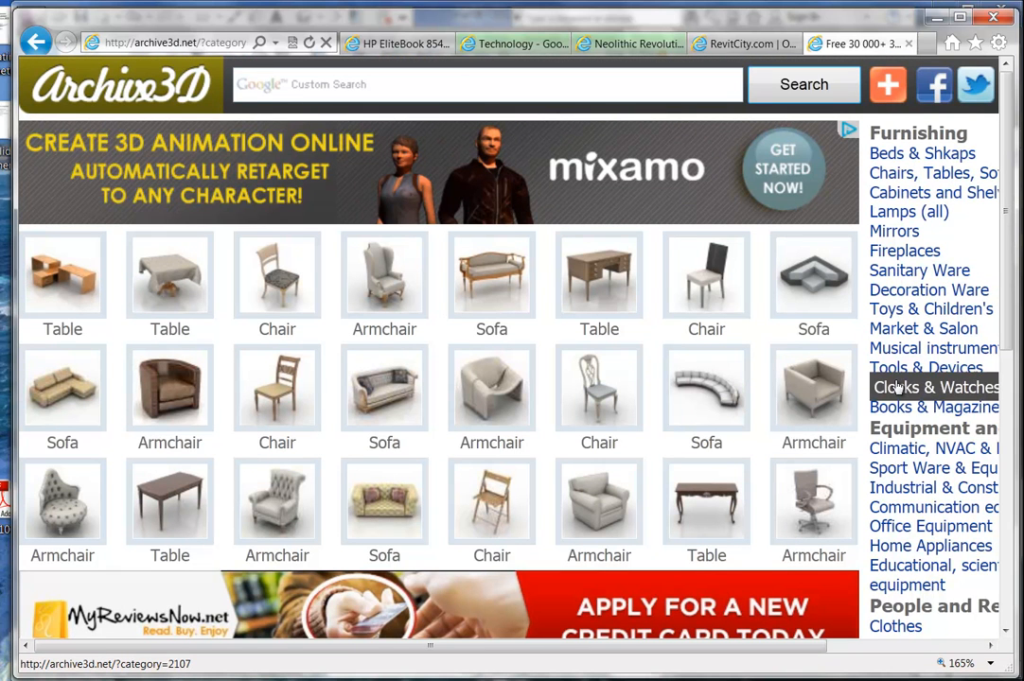
scroll(896, 387, "down", 5)
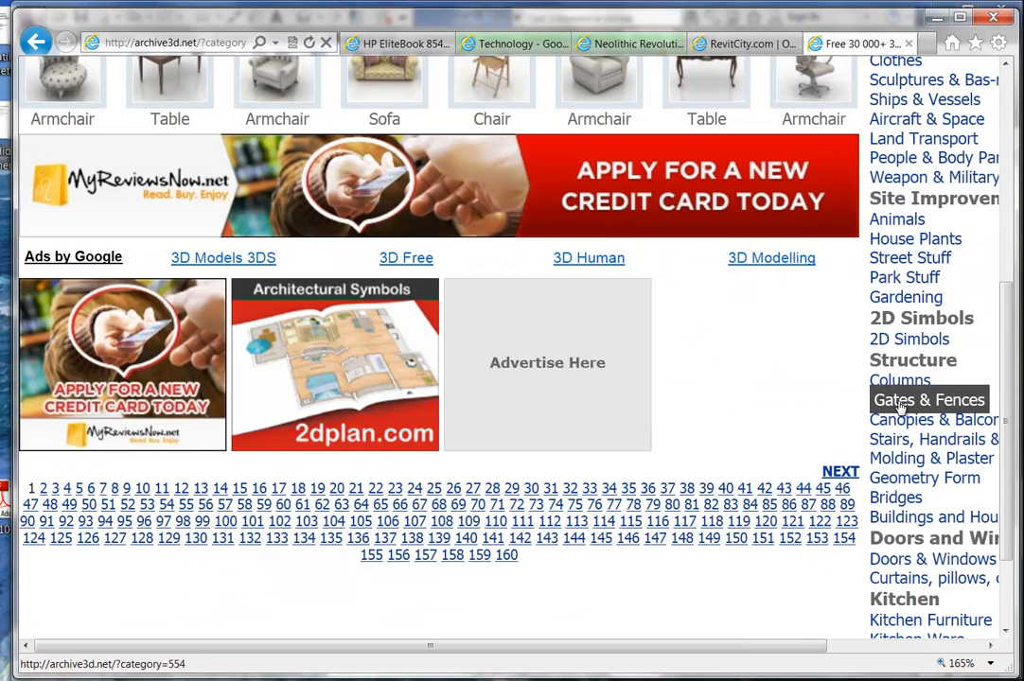
scroll(903, 405, "down", 1)
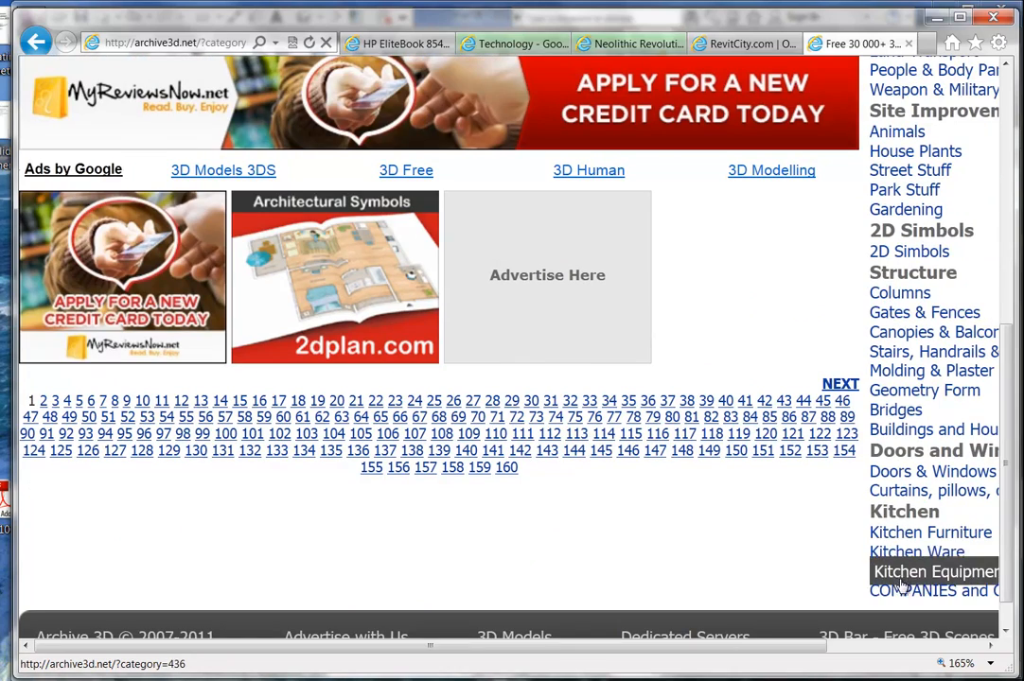
scroll(899, 353, "up", 5)
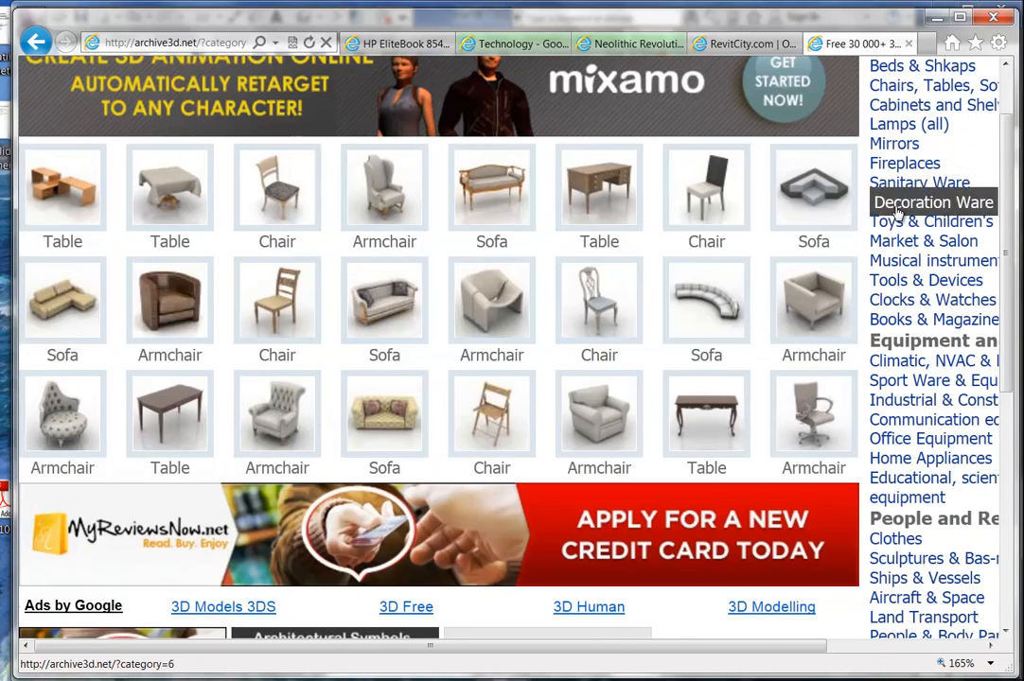
scroll(893, 227, "up", 1)
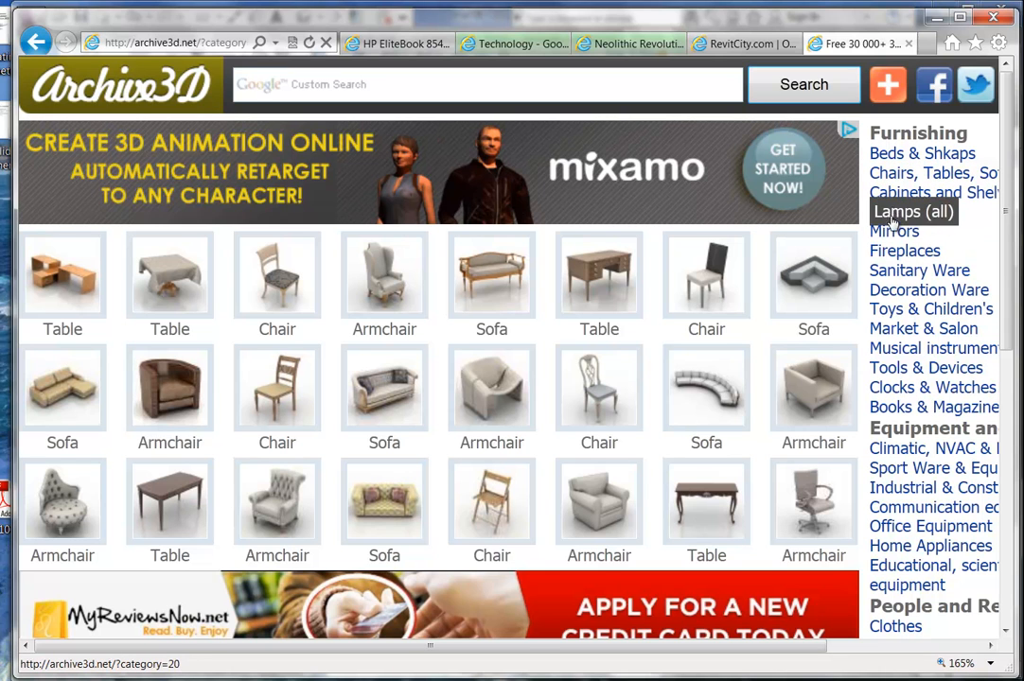
scroll(897, 274, "down", 1)
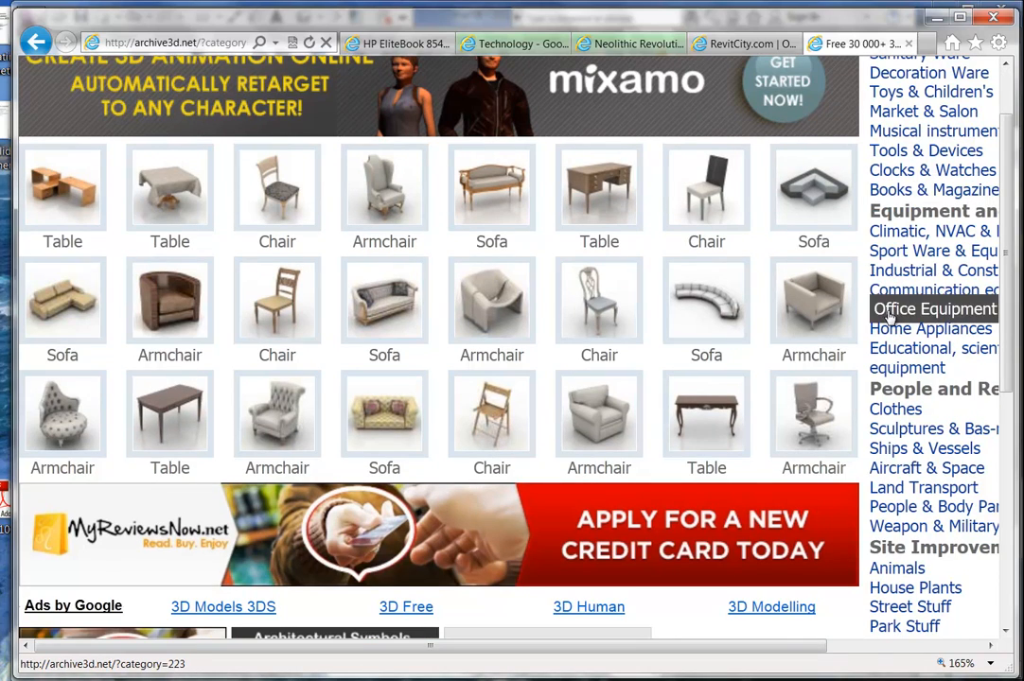
scroll(889, 315, "down", 2)
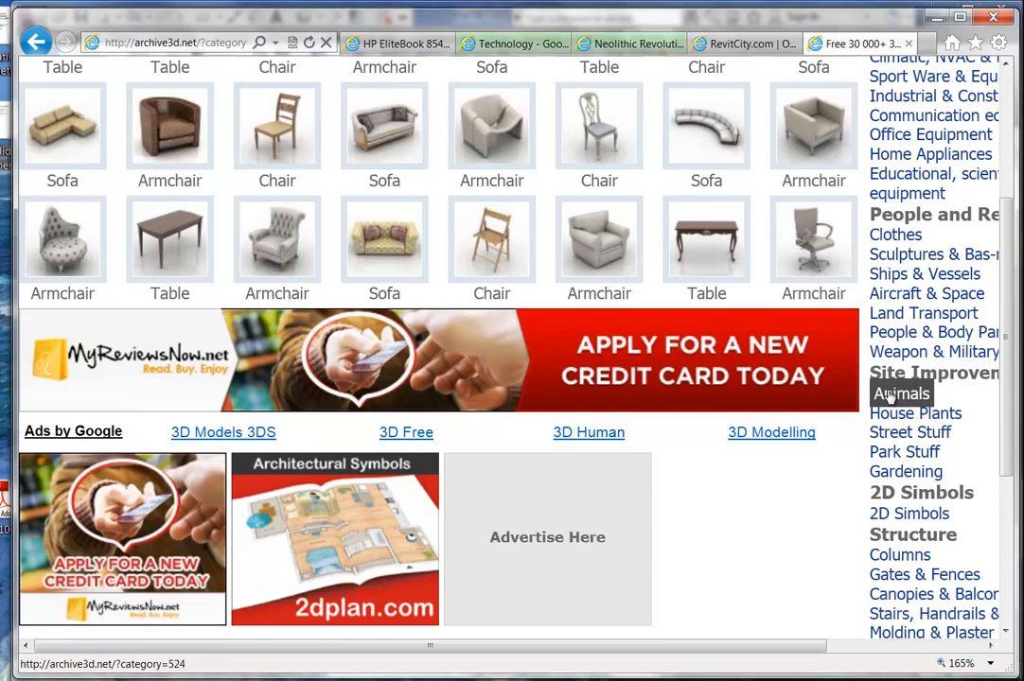
scroll(889, 397, "down", 2)
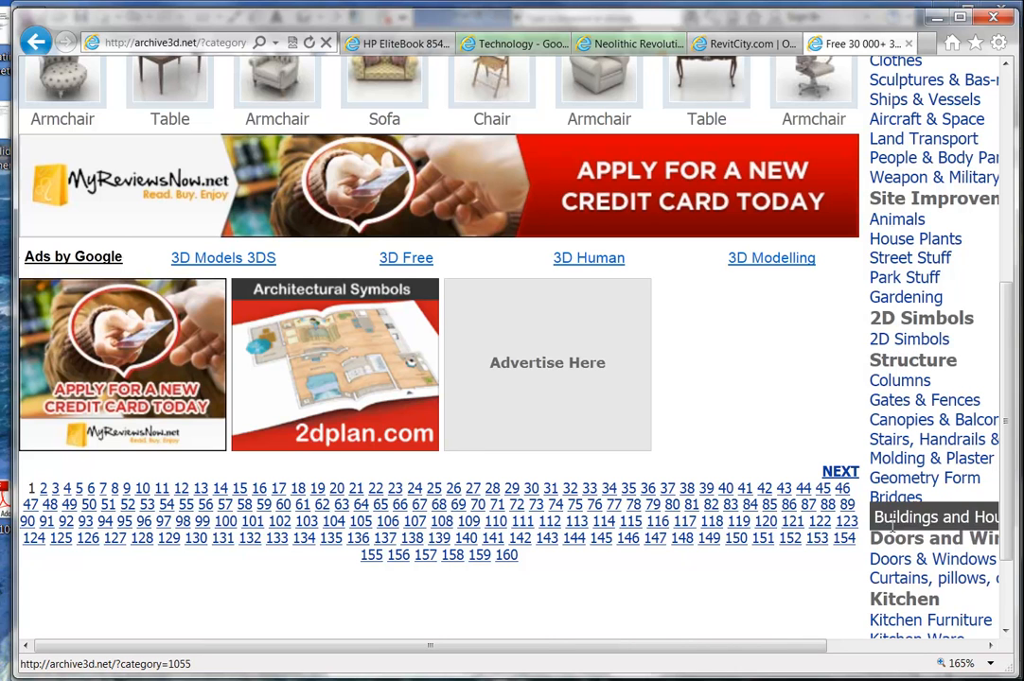
scroll(902, 419, "down", 1)
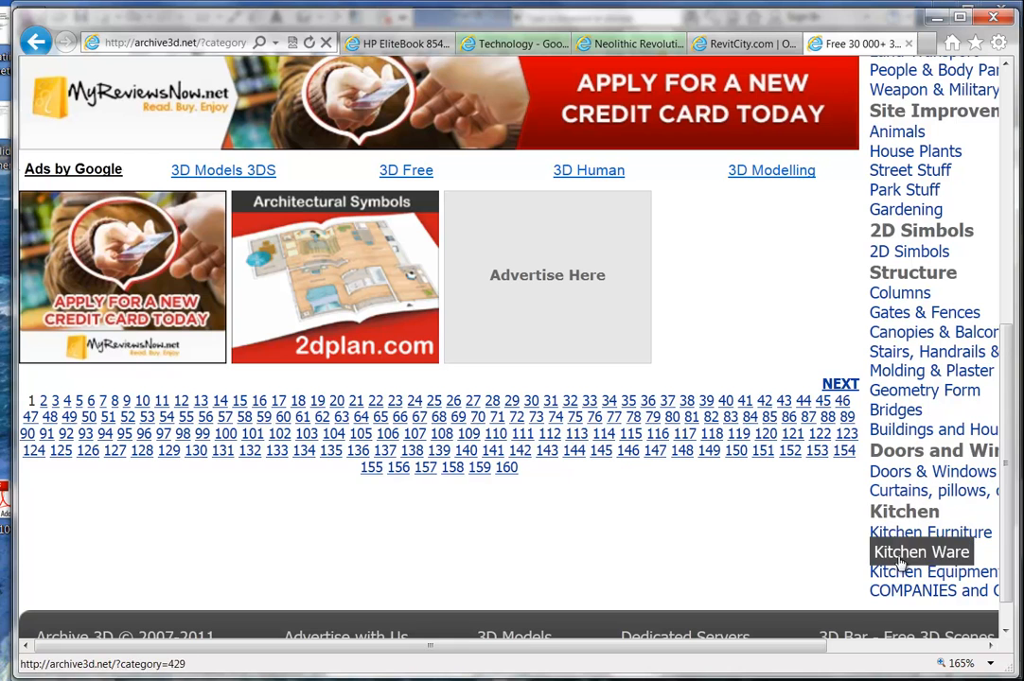
scroll(884, 577, "down", 1)
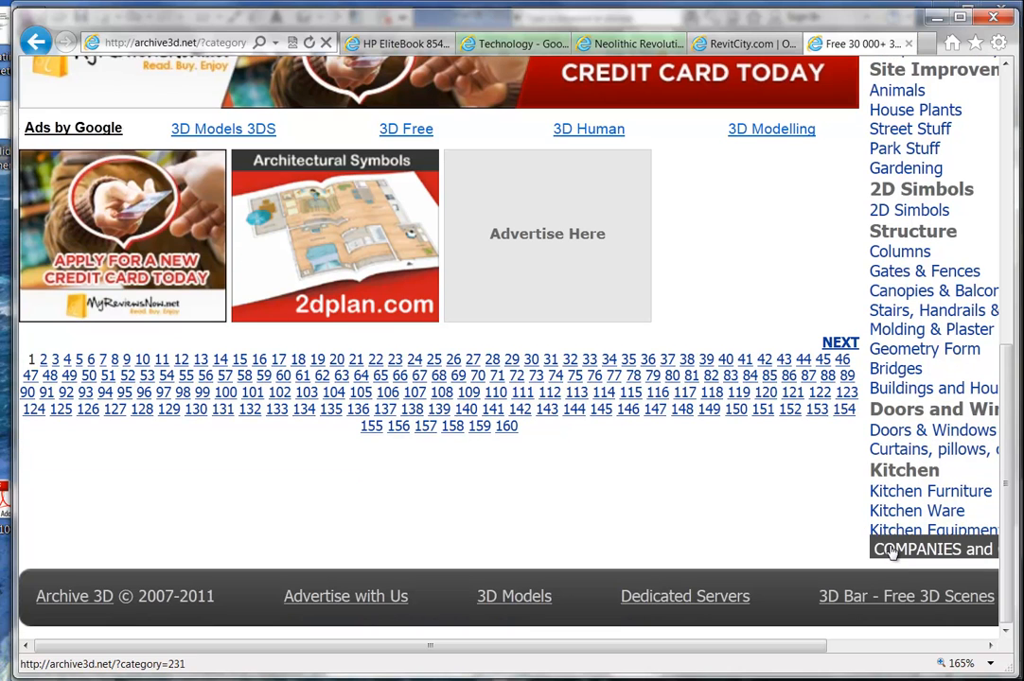
scroll(892, 530, "up", 6)
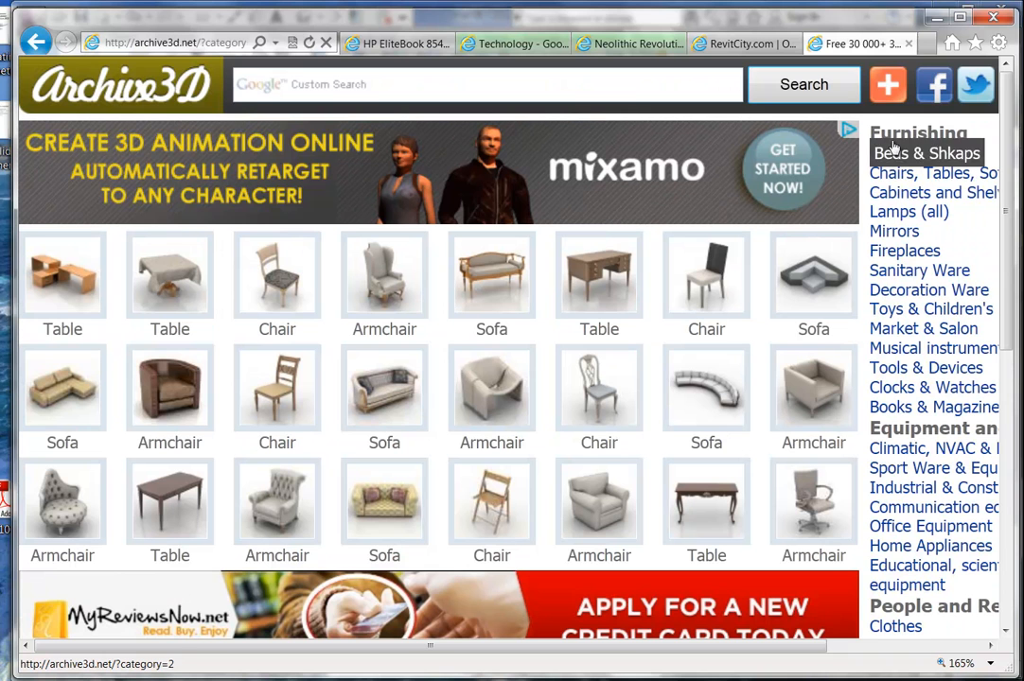
Browse the Cabinets and Shelves model category.
left_click(892, 201)
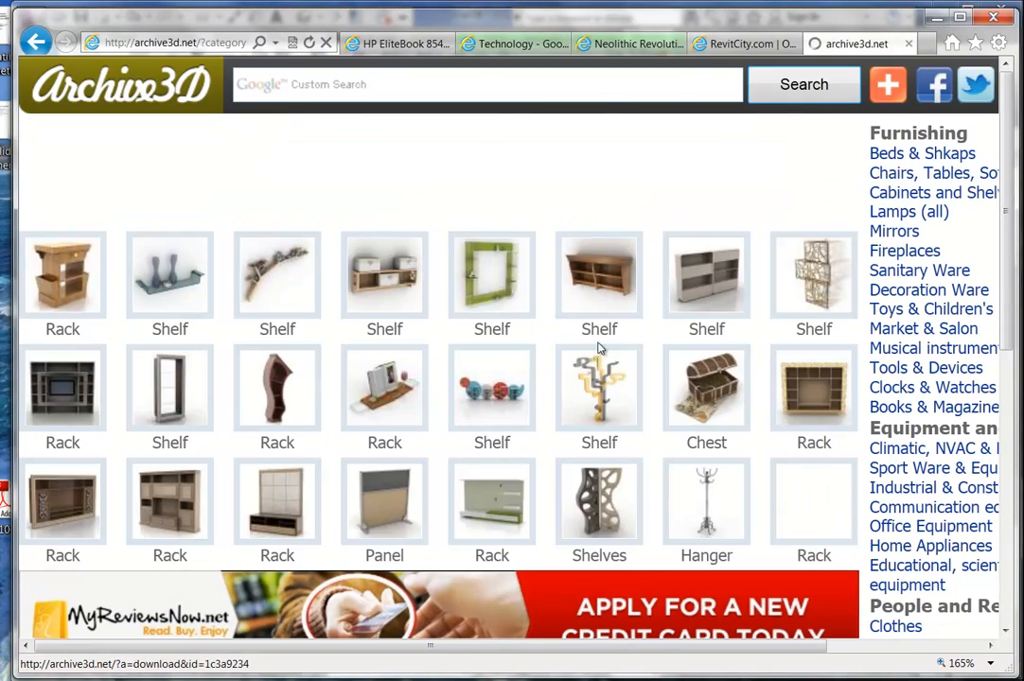
scroll(567, 293, "down", 3)
scroll(567, 296, "up", 2)
scroll(568, 296, "down", 5)
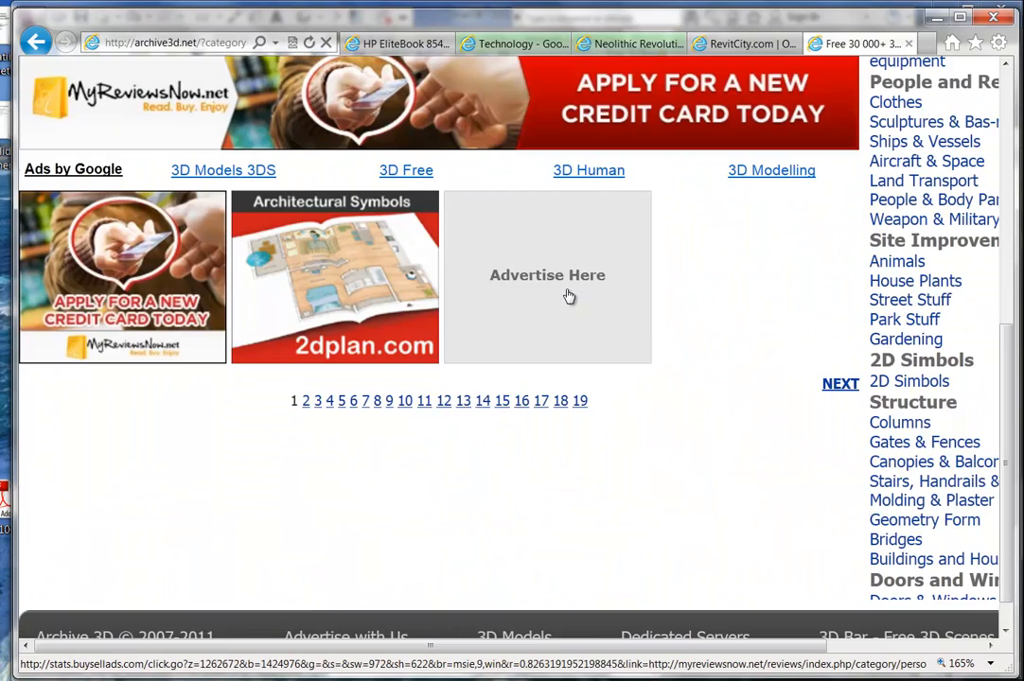
scroll(869, 258, "up", 4)
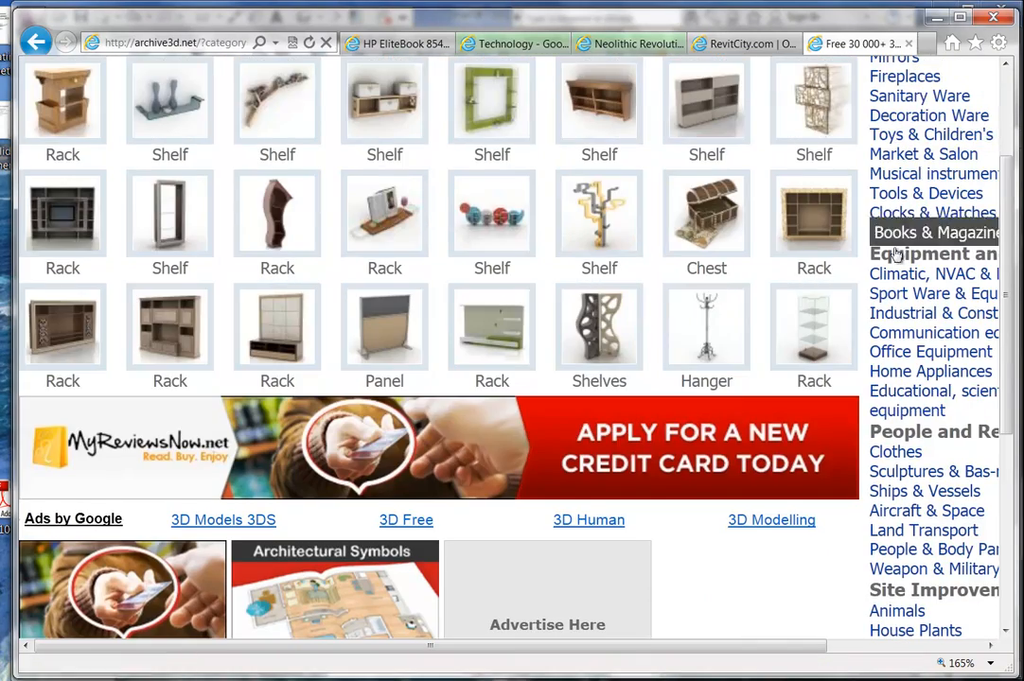
Browse Office Equipment models to page 3, which shows the curved Rack reception desk.
left_click(894, 352)
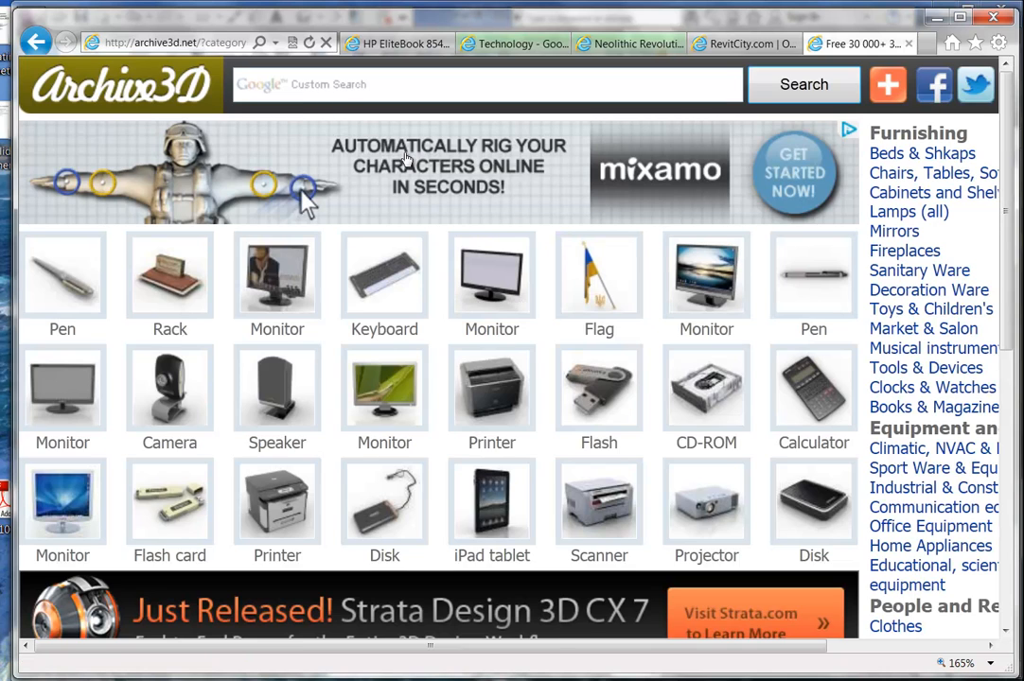
scroll(401, 171, "down", 3)
scroll(401, 378, "down", 3)
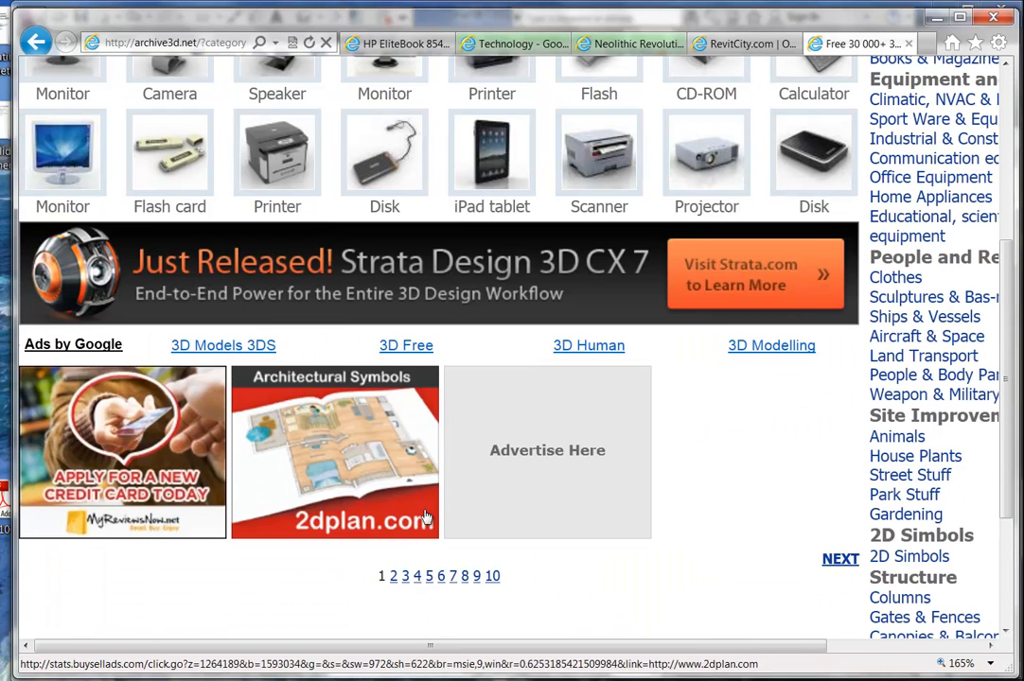
left_click(394, 577)
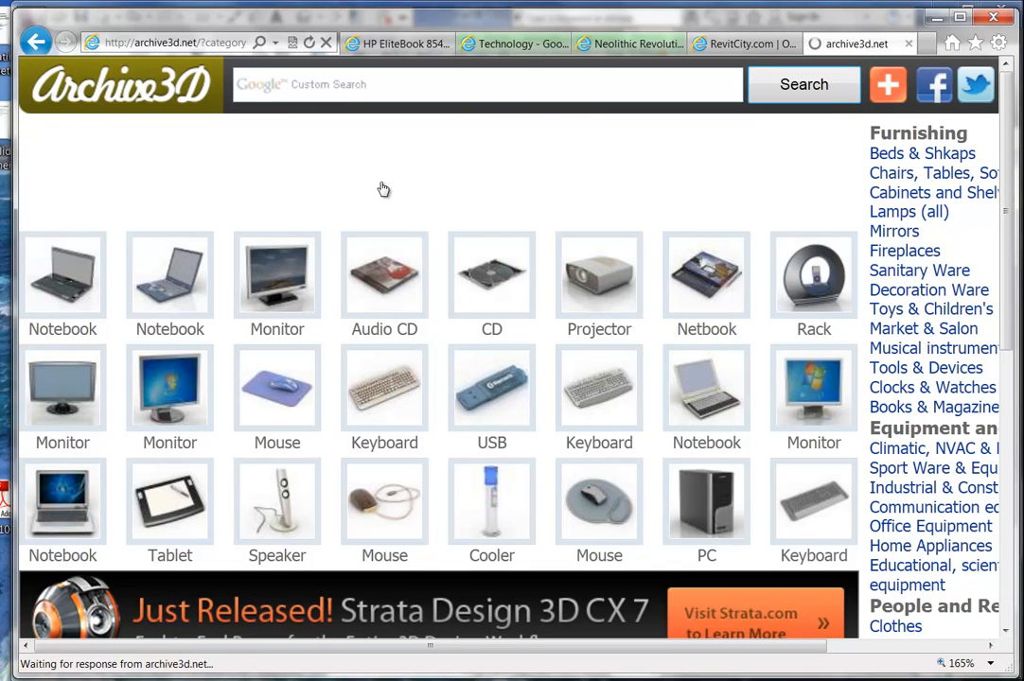
scroll(315, 247, "down", 3)
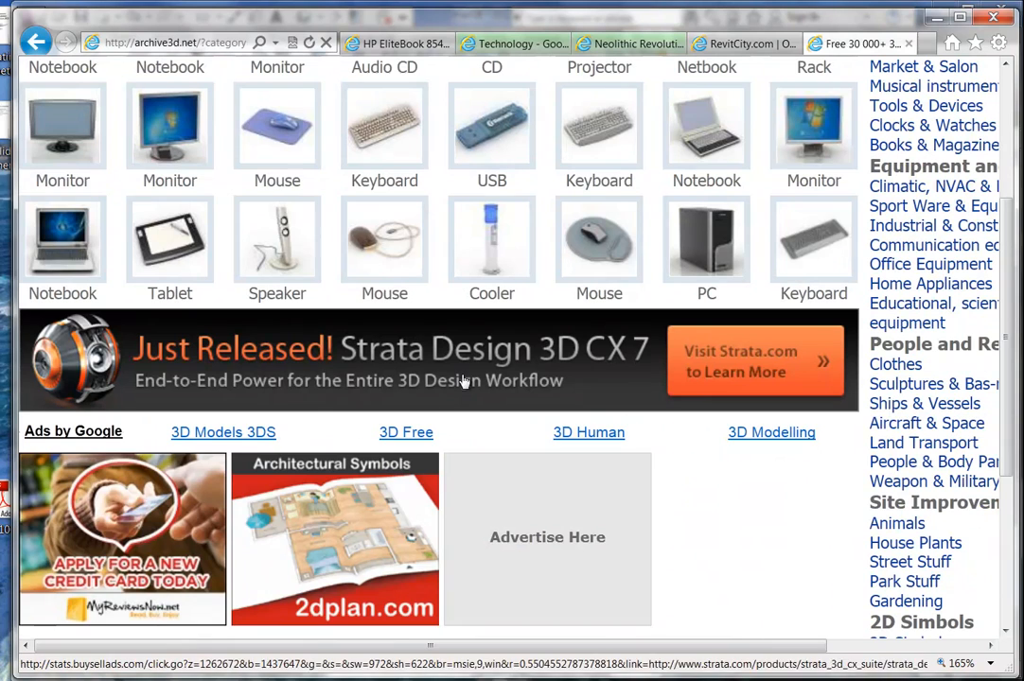
scroll(459, 390, "down", 2)
left_click(405, 490)
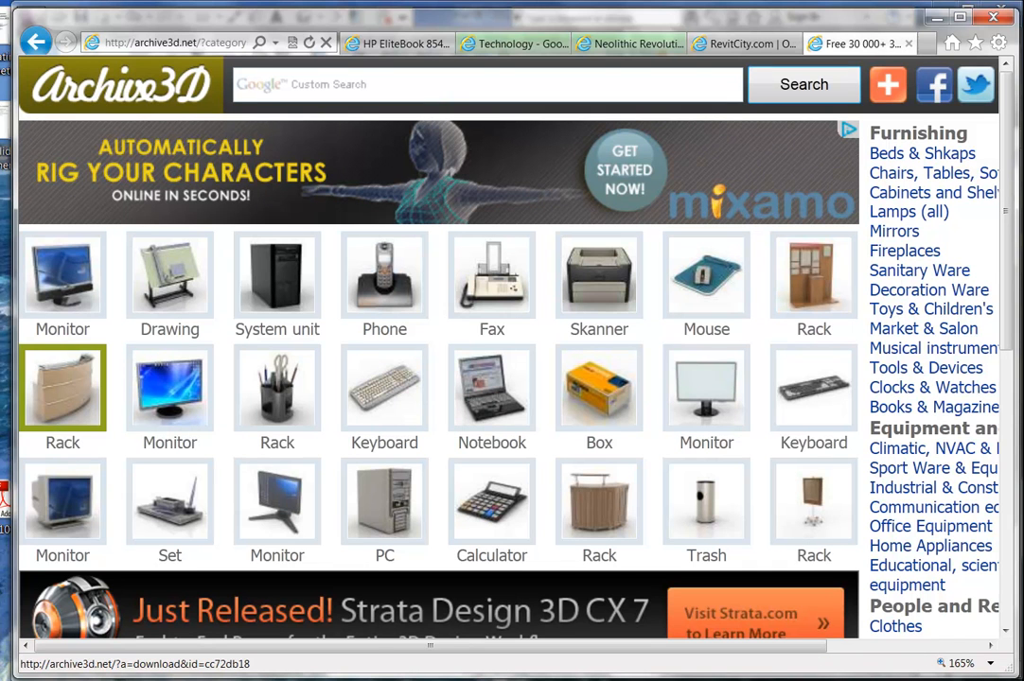
Open the Rack reception desk model's details page.
left_click(55, 414)
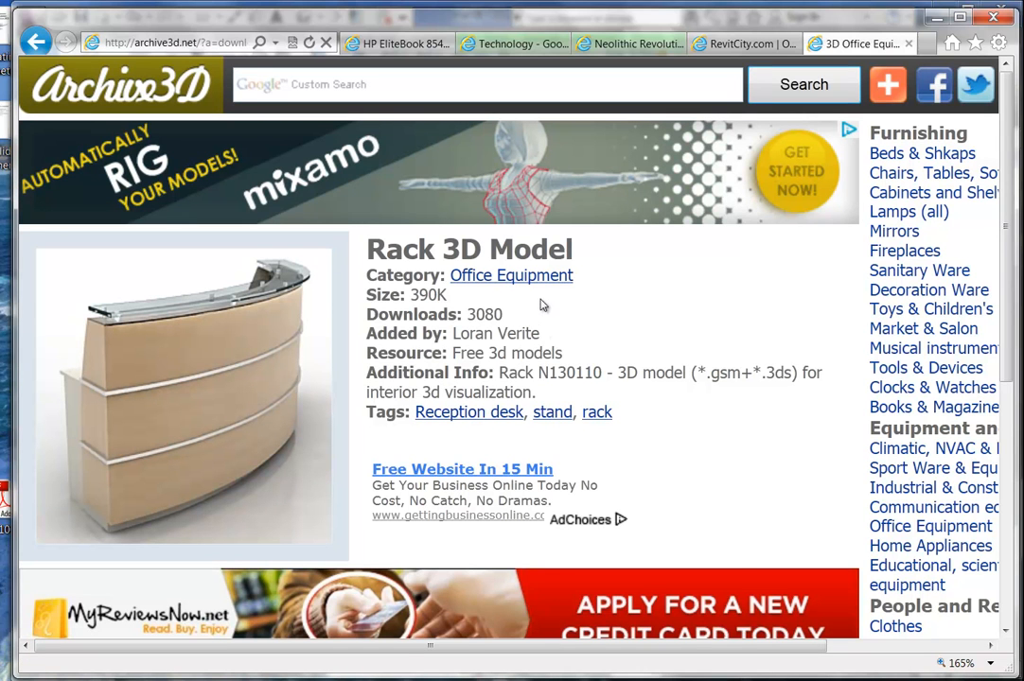
scroll(416, 312, "down", 1)
scroll(406, 274, "up", 1)
scroll(596, 337, "down", 5)
scroll(436, 340, "up", 3)
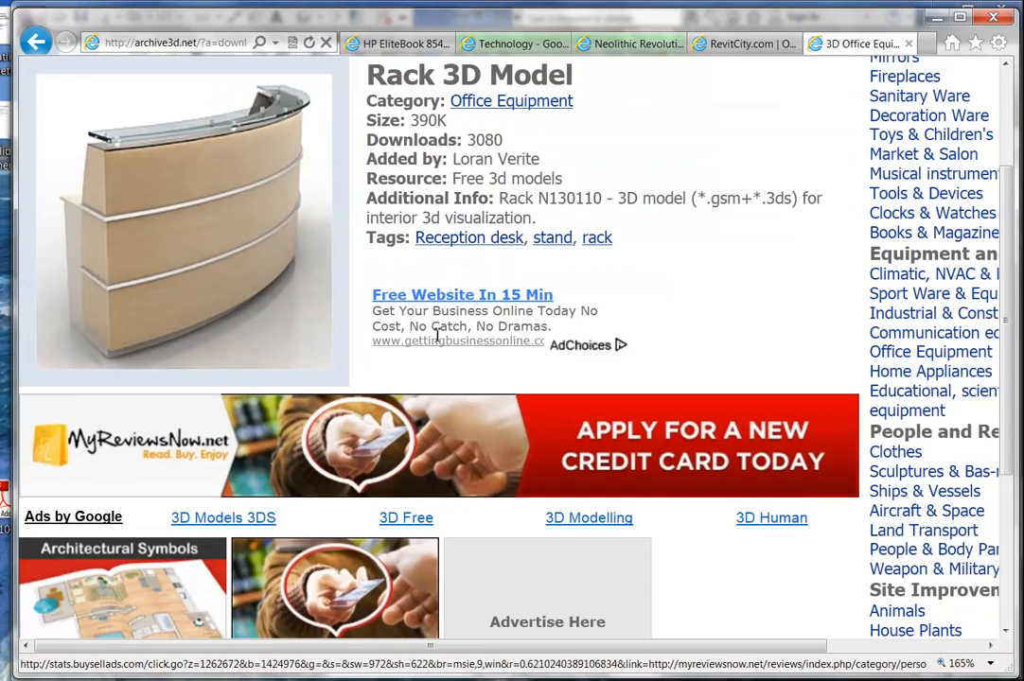
scroll(549, 292, "up", 1)
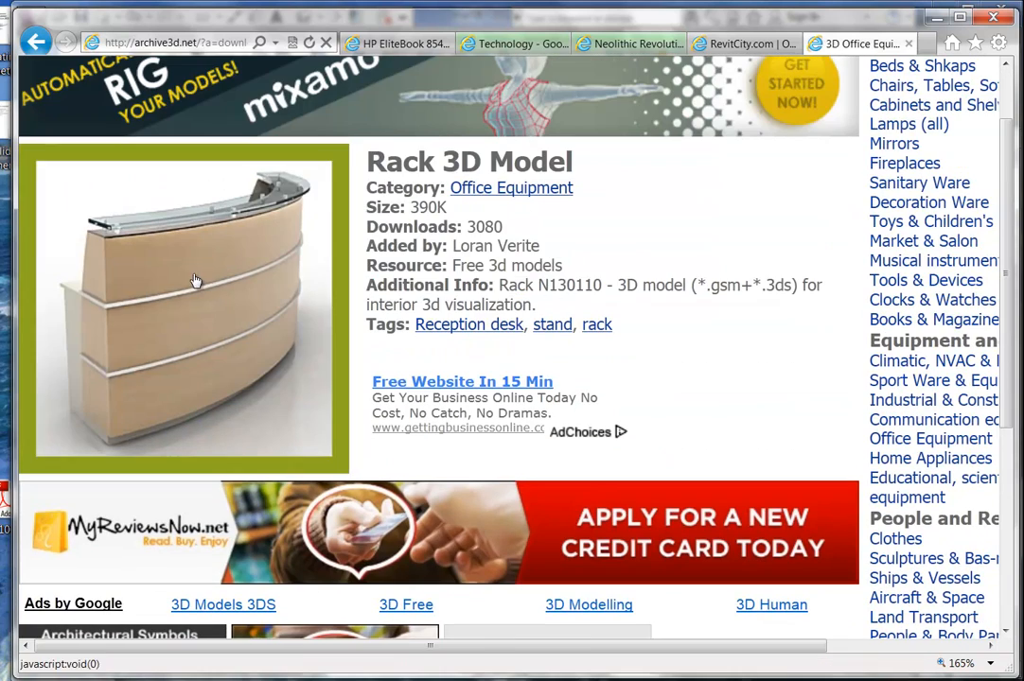
Download the Rack model's 390 KB zip, choosing Save as.
left_click(166, 227)
left_click(483, 515)
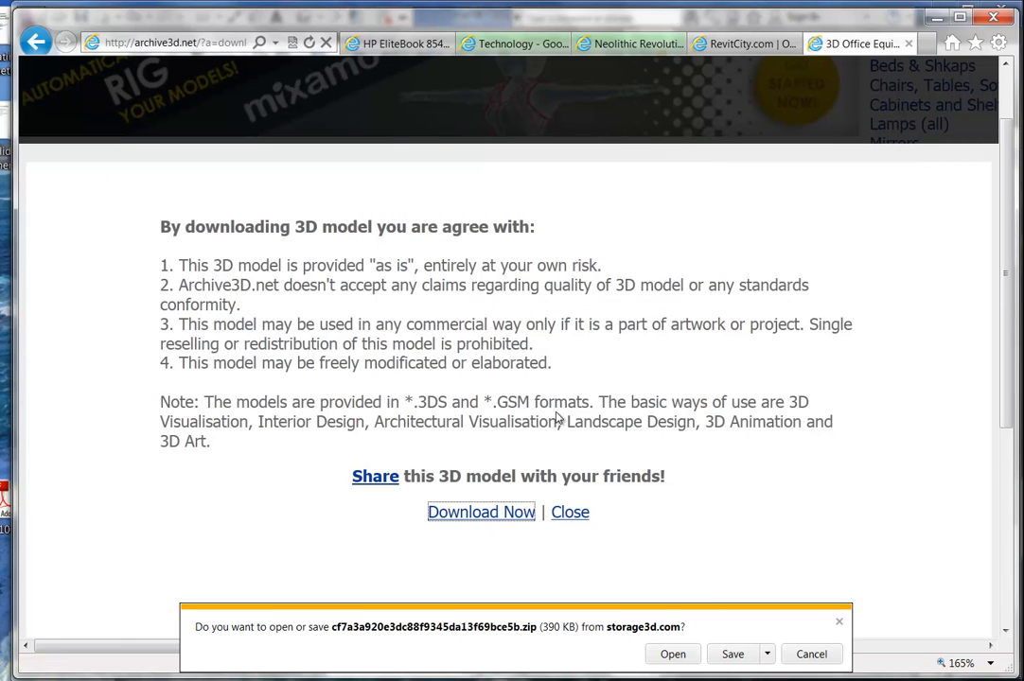
left_click(767, 654)
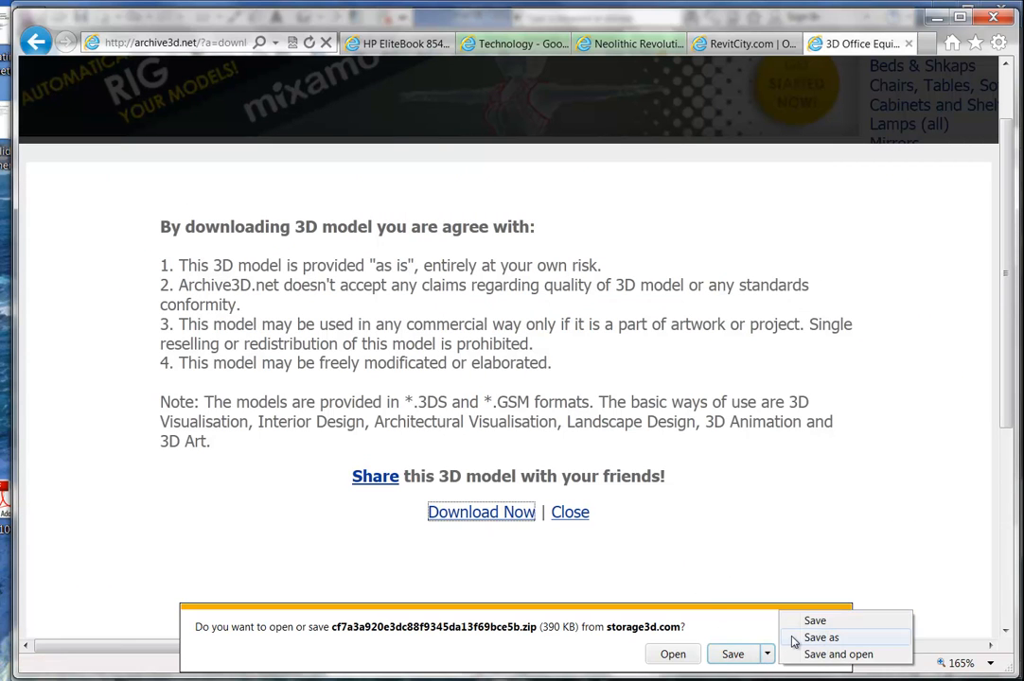
left_click(819, 638)
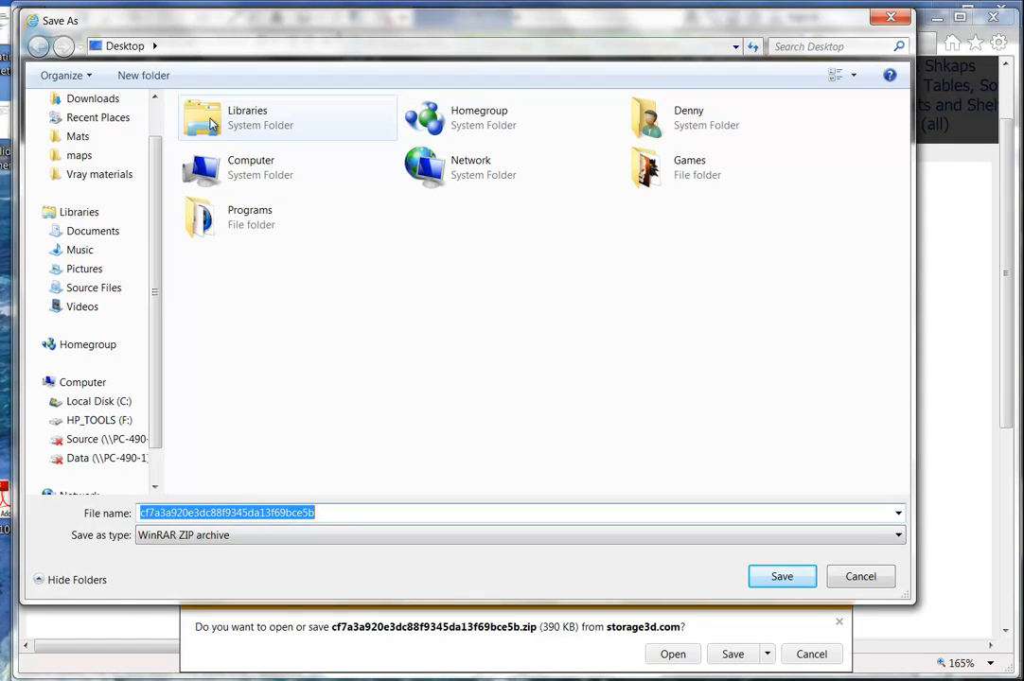
Save the zip as 'Reception Desk' in Documents > Revit Training > Ultimo.
left_click(62, 231)
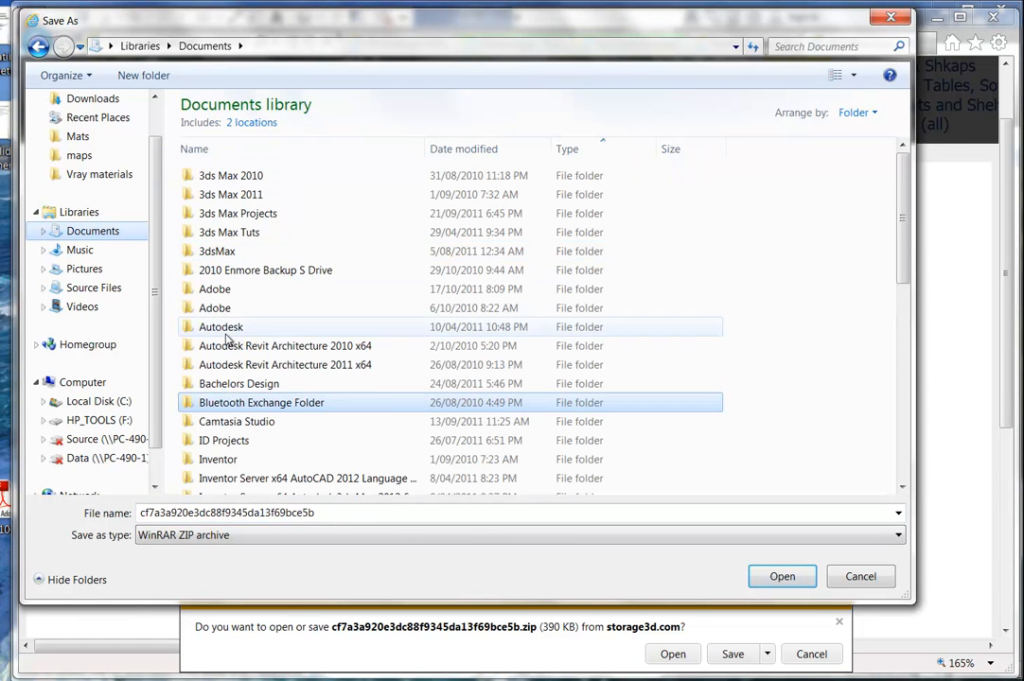
scroll(213, 397, "down", 5)
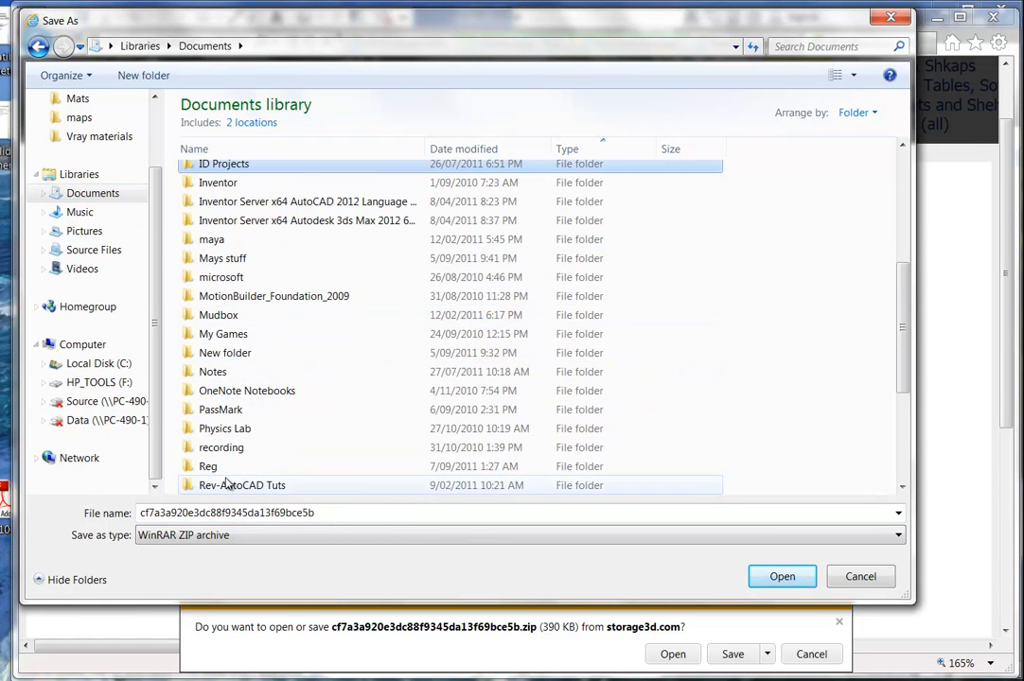
scroll(217, 443, "down", 4)
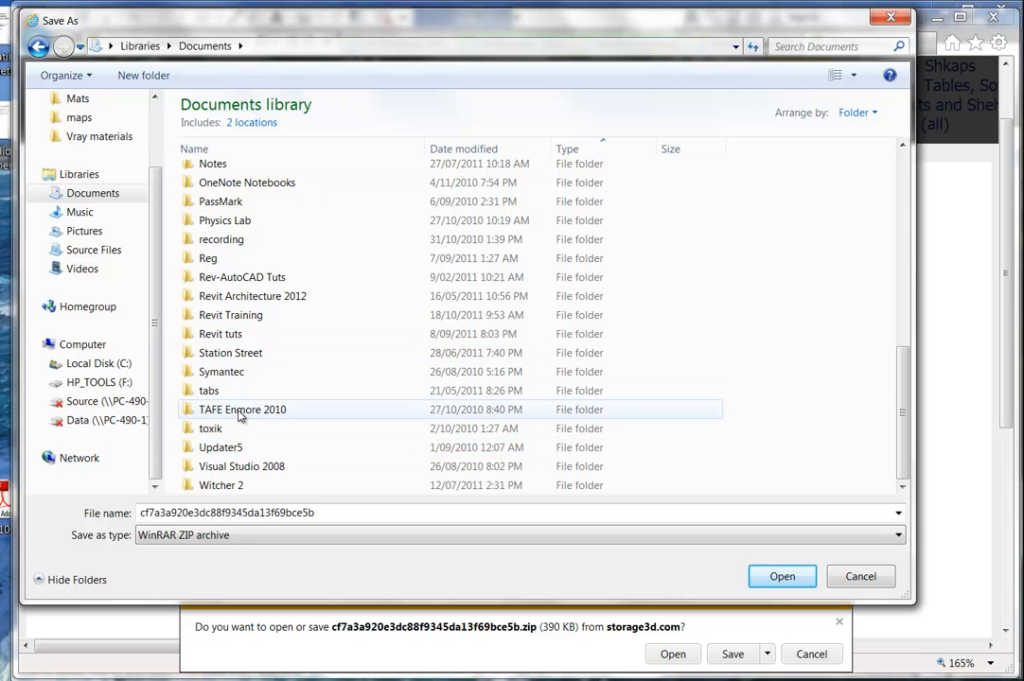
double_click(227, 315)
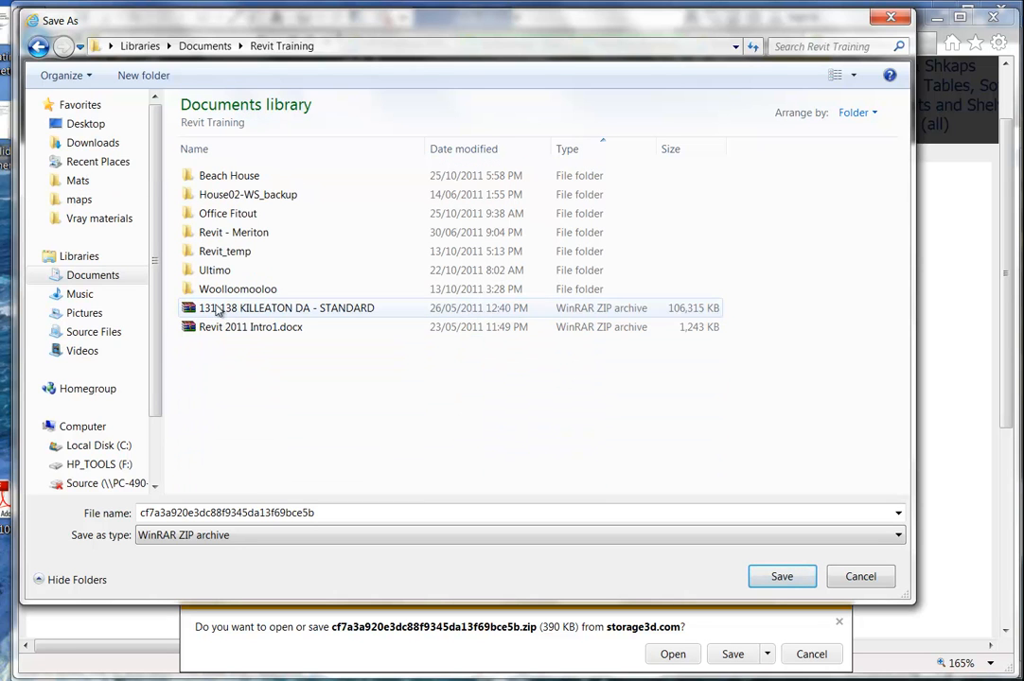
double_click(210, 270)
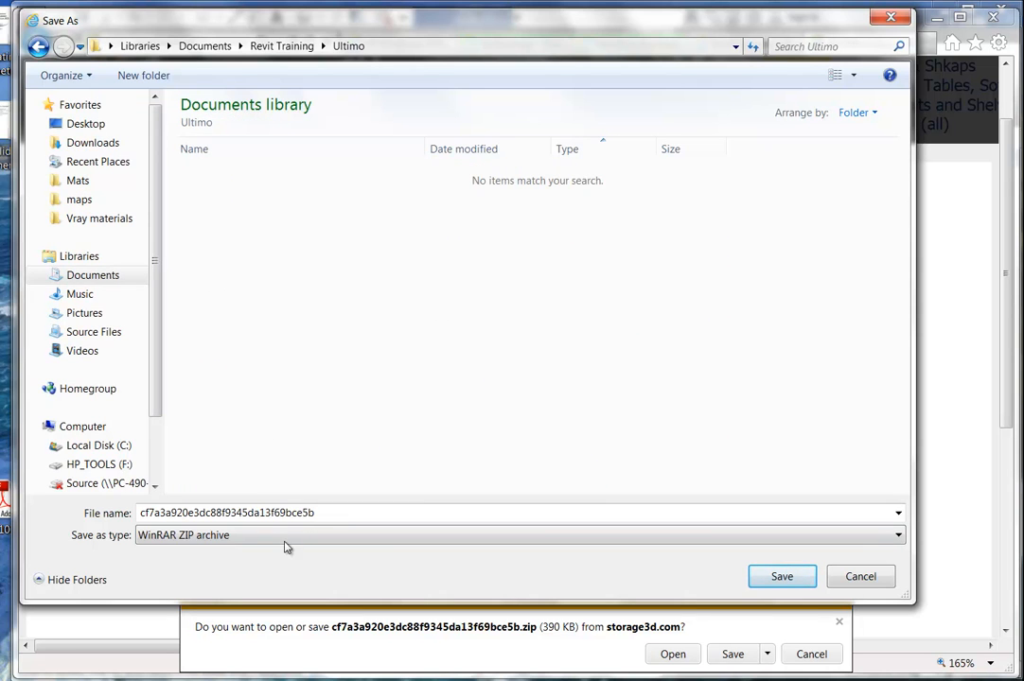
double_click(347, 512)
type("Reception Desk")
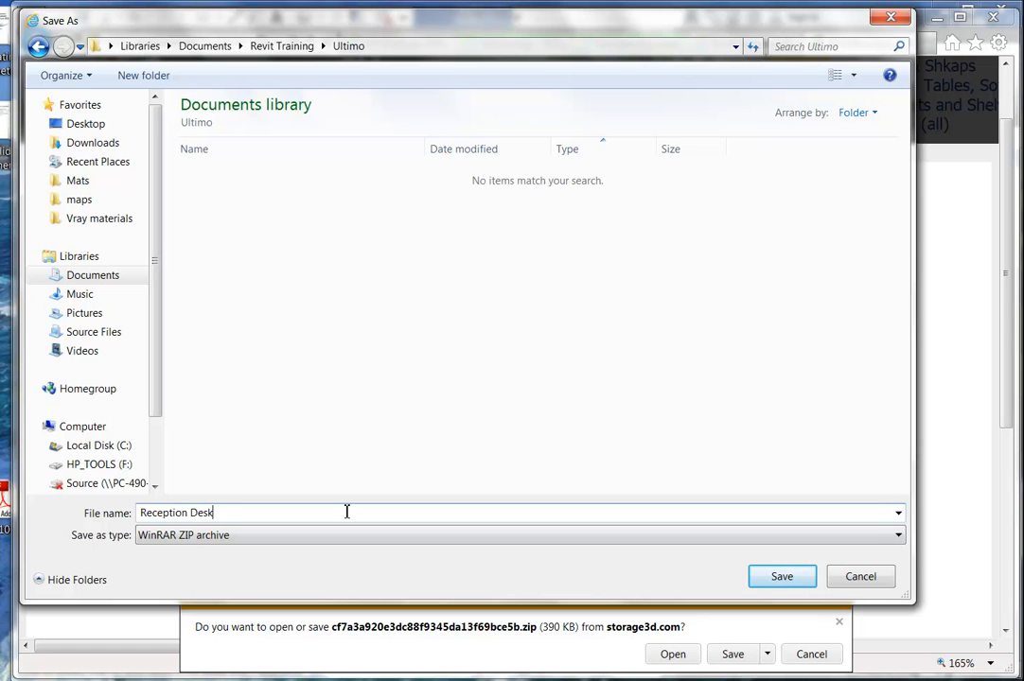
left_click(774, 576)
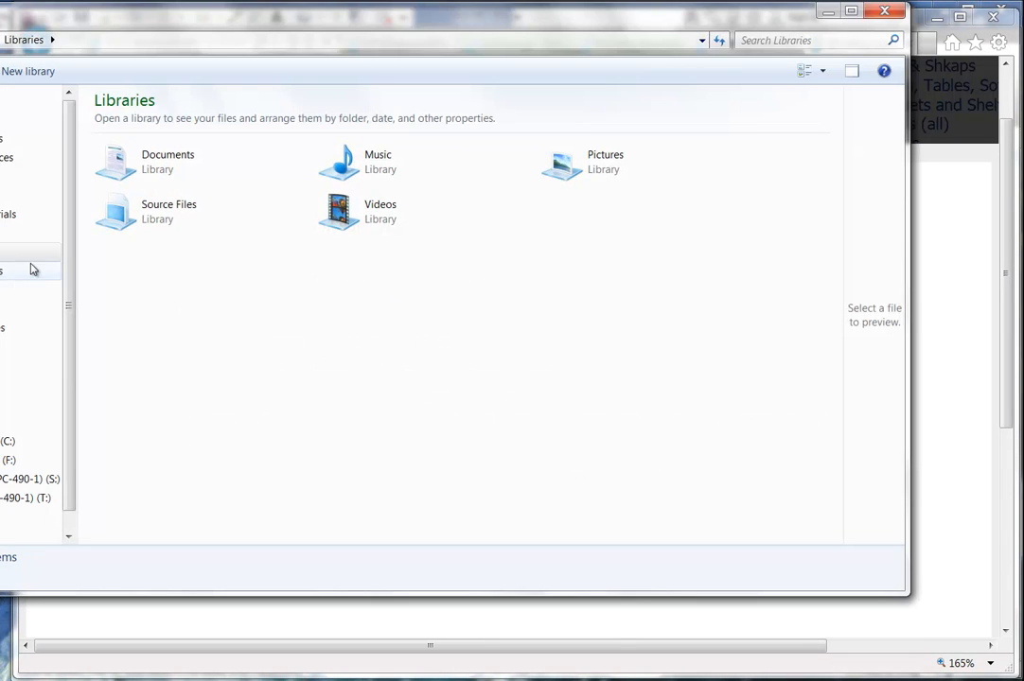
Extract the Reception Desk archive in Documents > Revit Training > Ultimo into a Reception Desk folder.
left_click(4, 273)
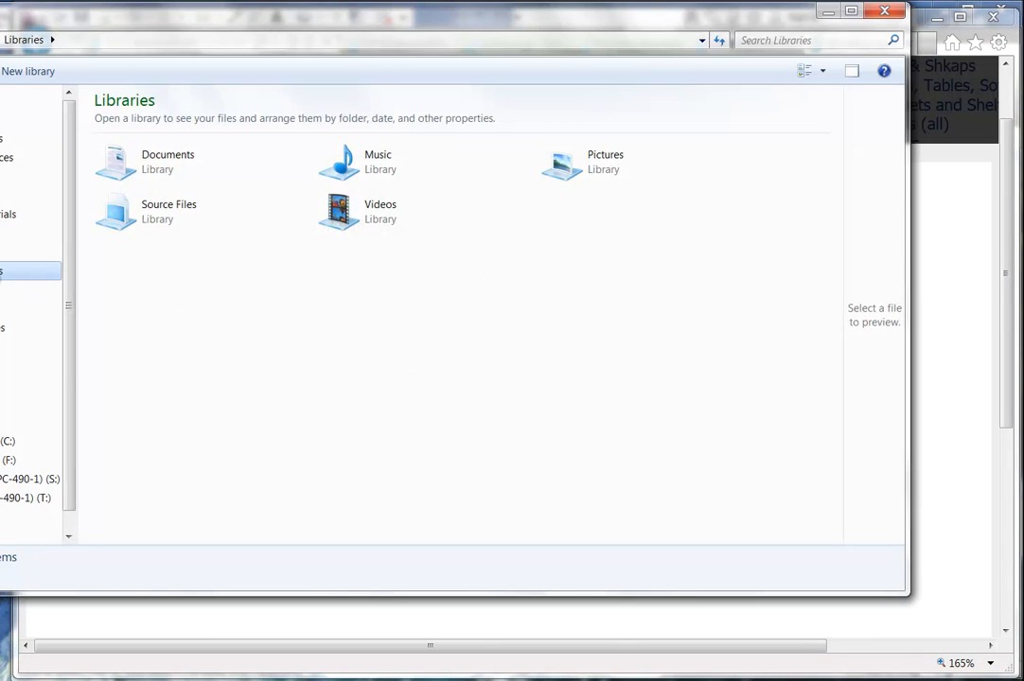
scroll(653, 237, "down", 7)
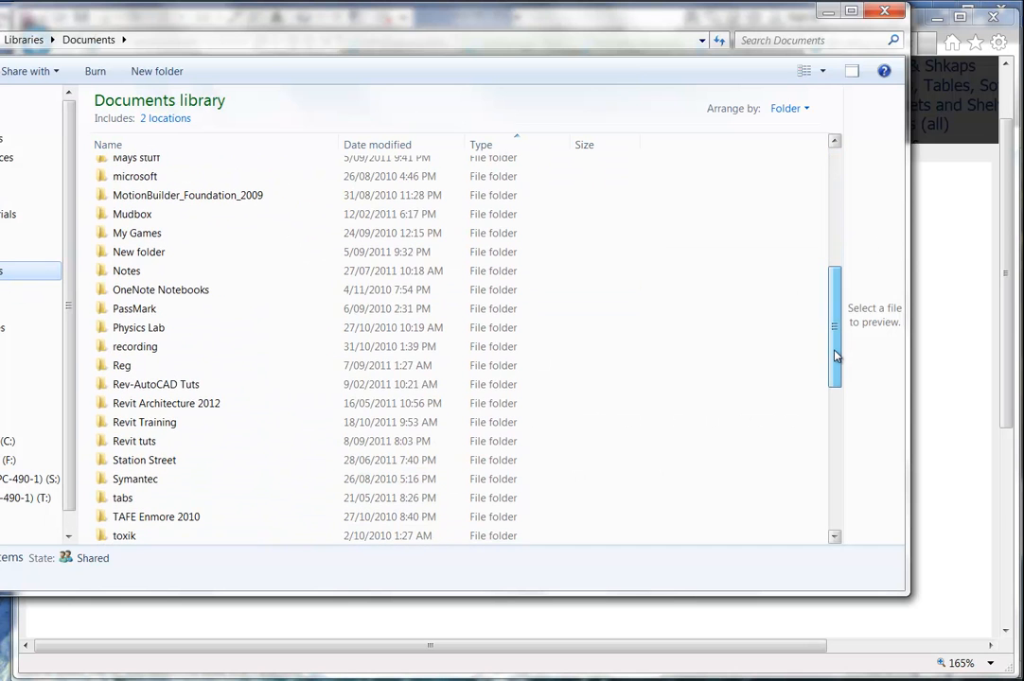
double_click(137, 422)
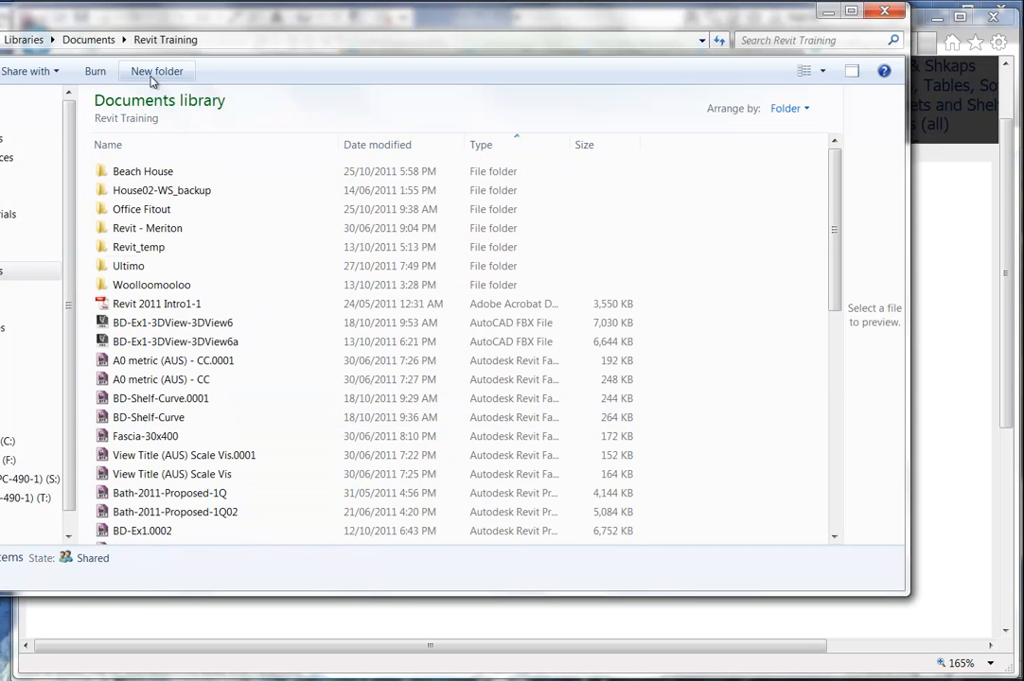
double_click(135, 268)
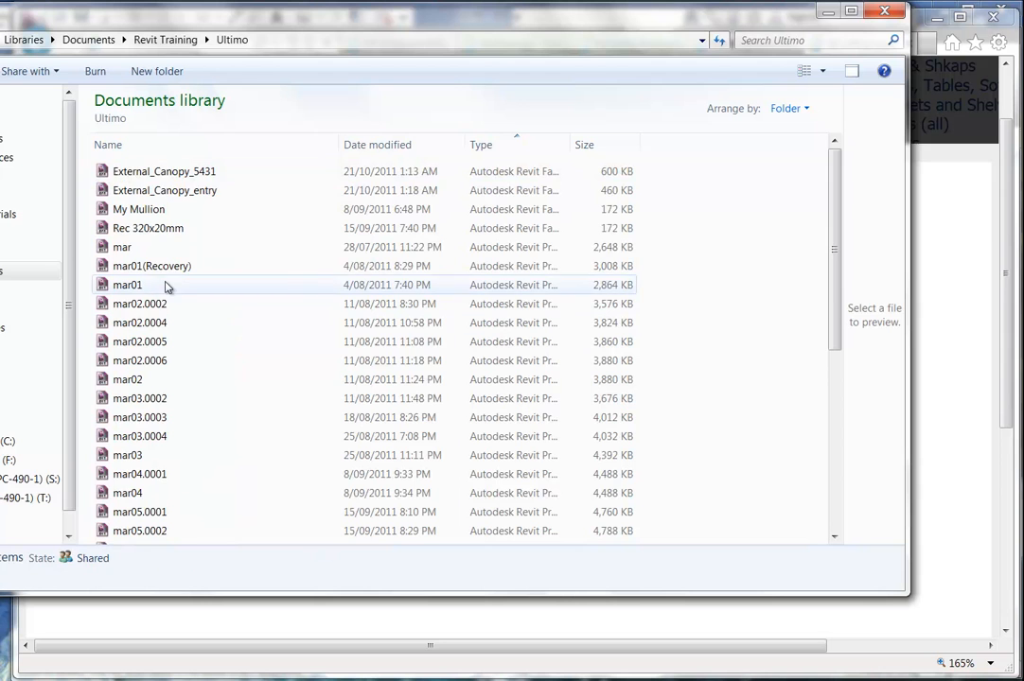
scroll(167, 293, "down", 6)
left_click(135, 536)
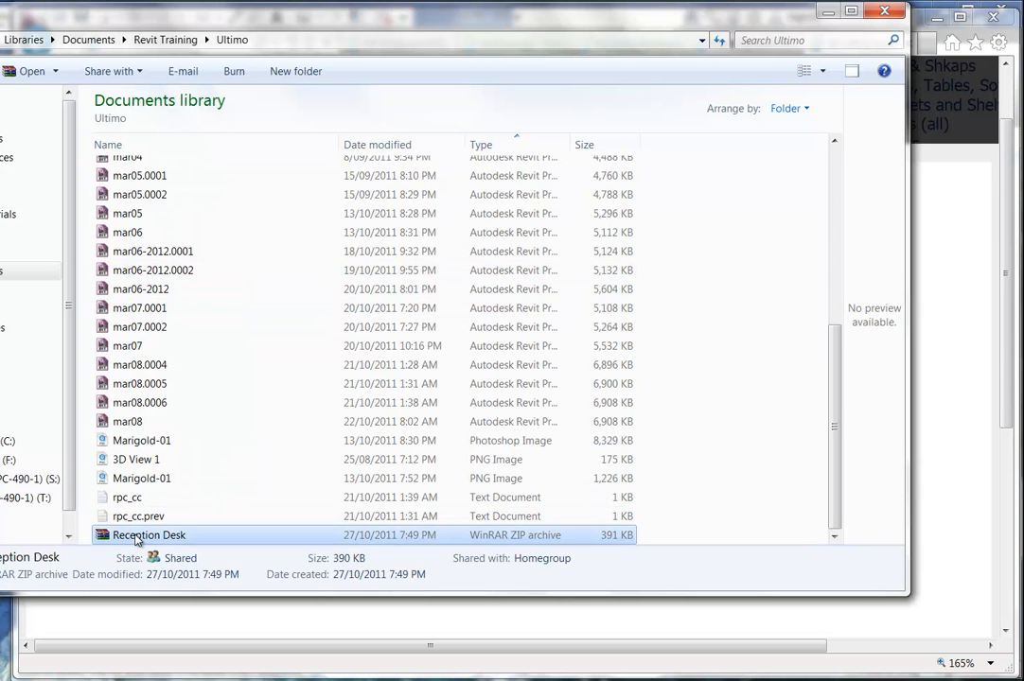
right_click(135, 536)
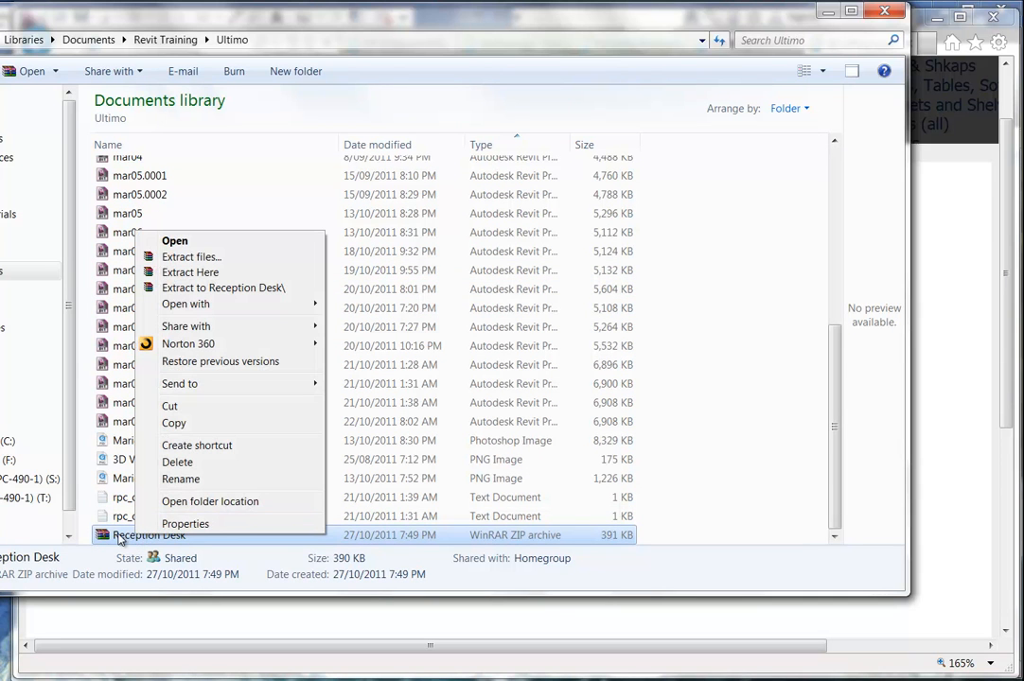
mouse_move(238, 313)
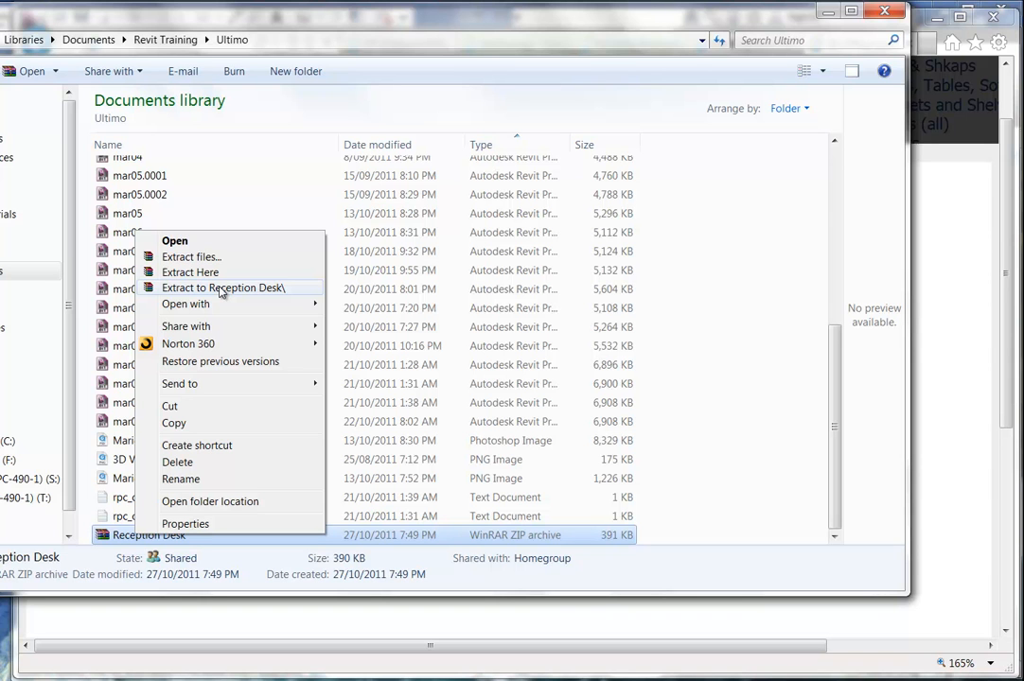
left_click(221, 288)
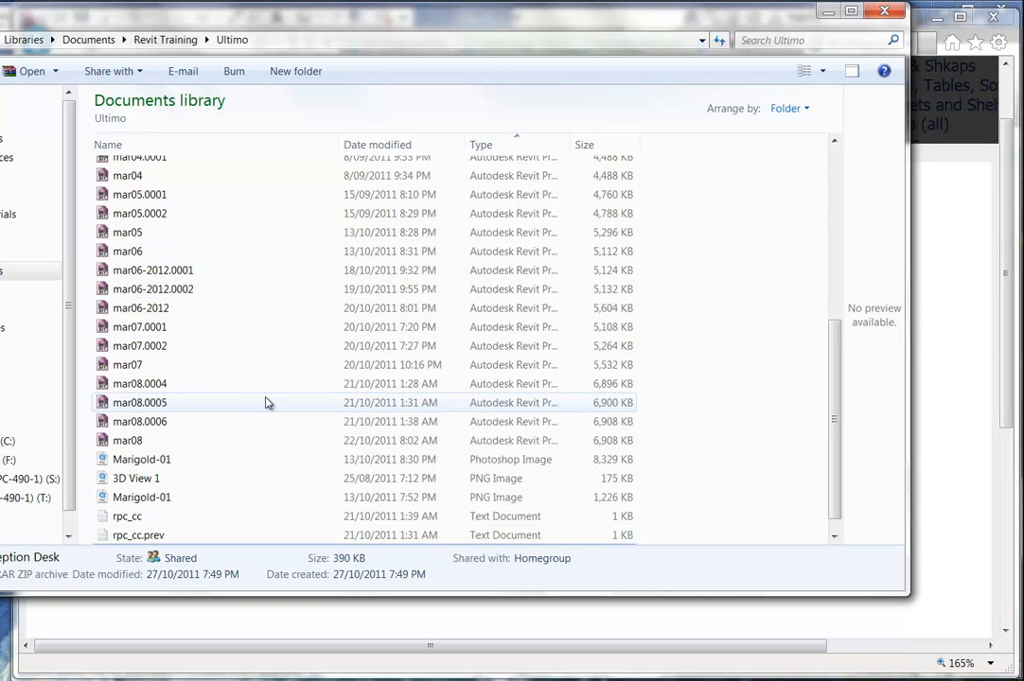
Open the extracted Reception Desk folder and select the Rack N130110 GSM and 3DS files.
scroll(200, 269, "up", 5)
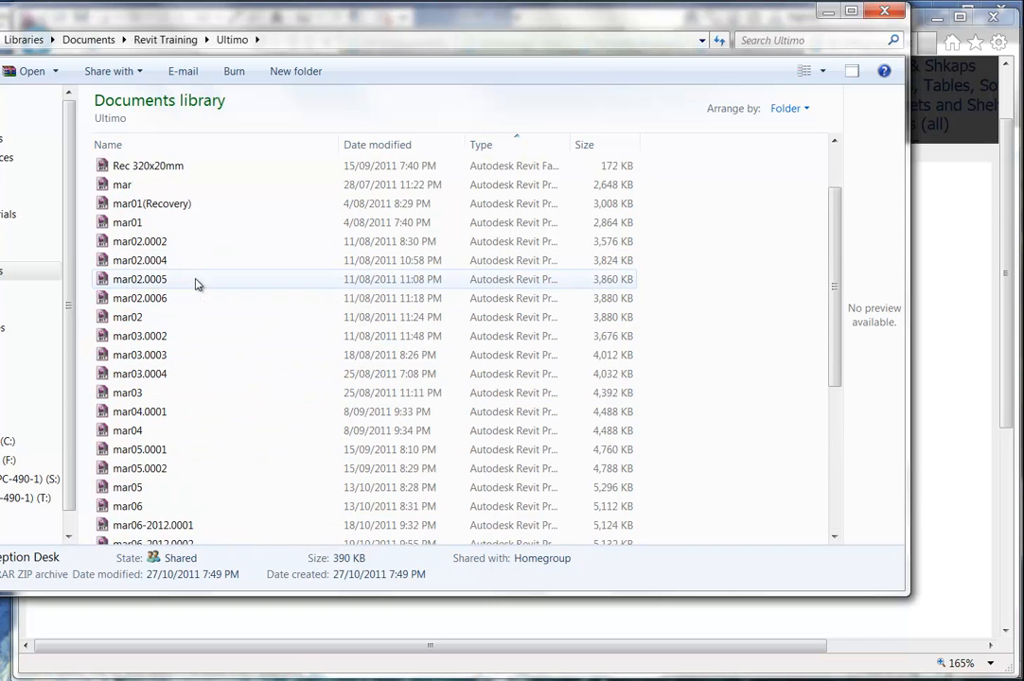
scroll(194, 280, "up", 2)
double_click(149, 170)
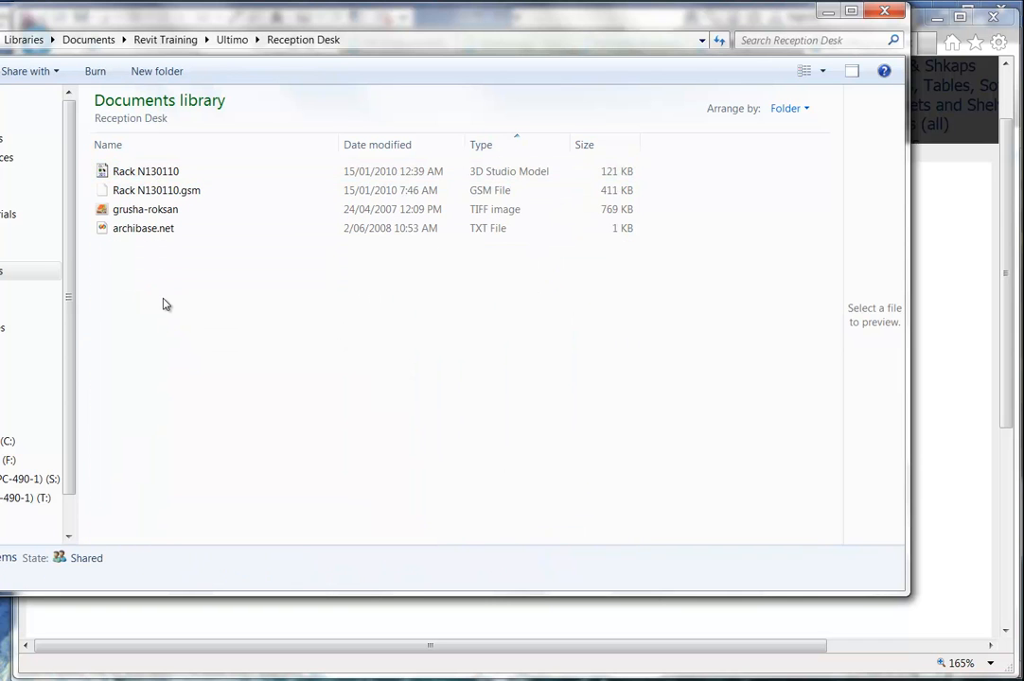
left_click(157, 194)
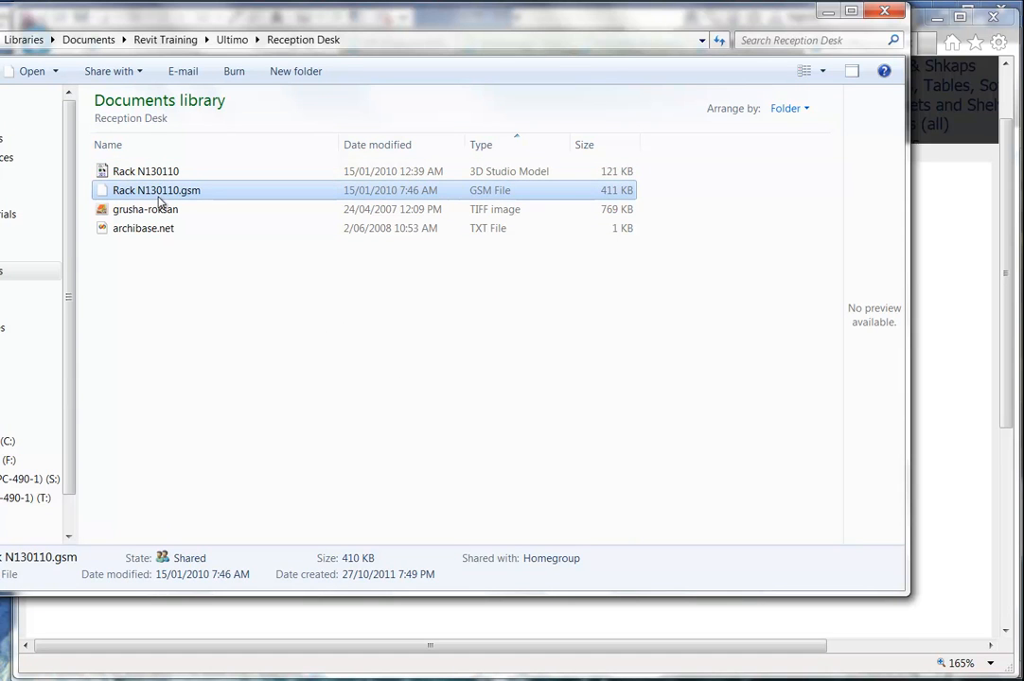
left_click(154, 176)
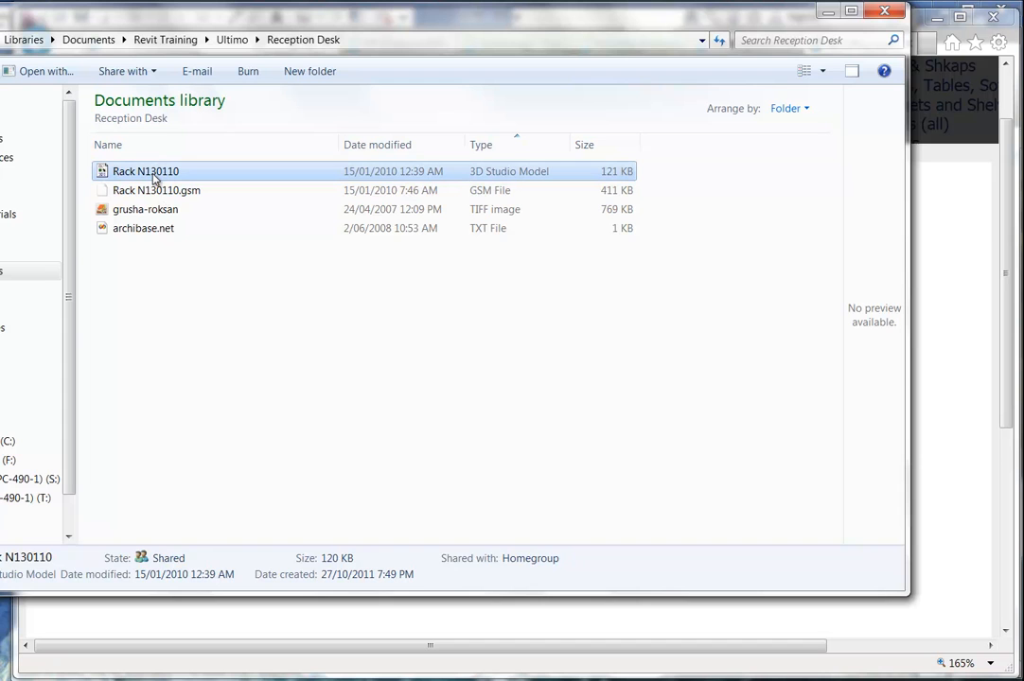
Dismiss the educational product warning in AutoCAD 2012.
left_click(165, 279)
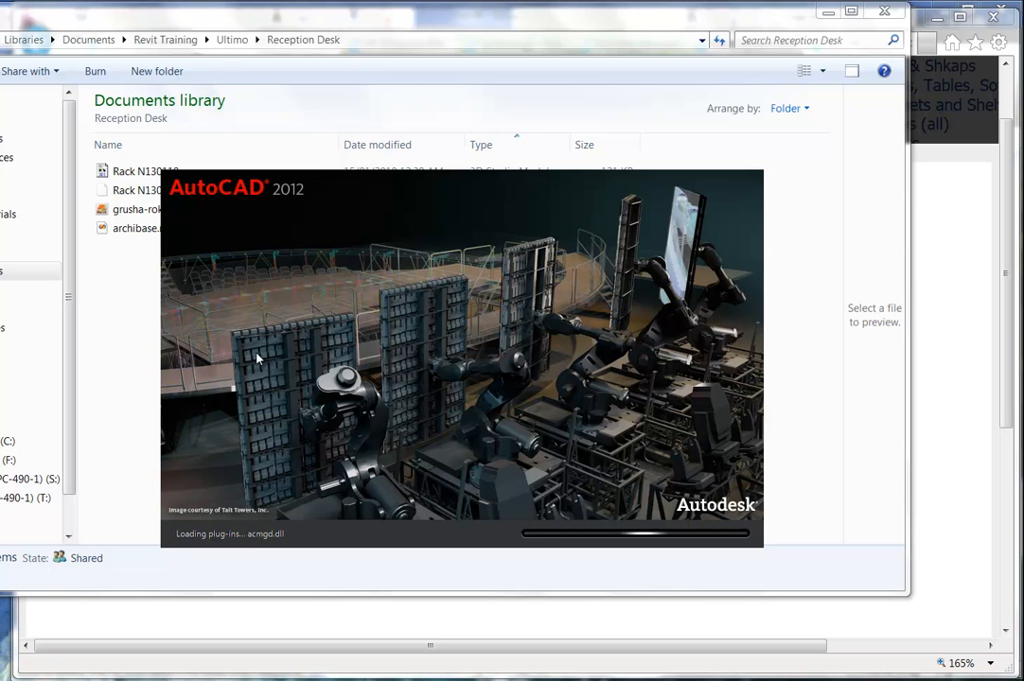
mouse_move(313, 680)
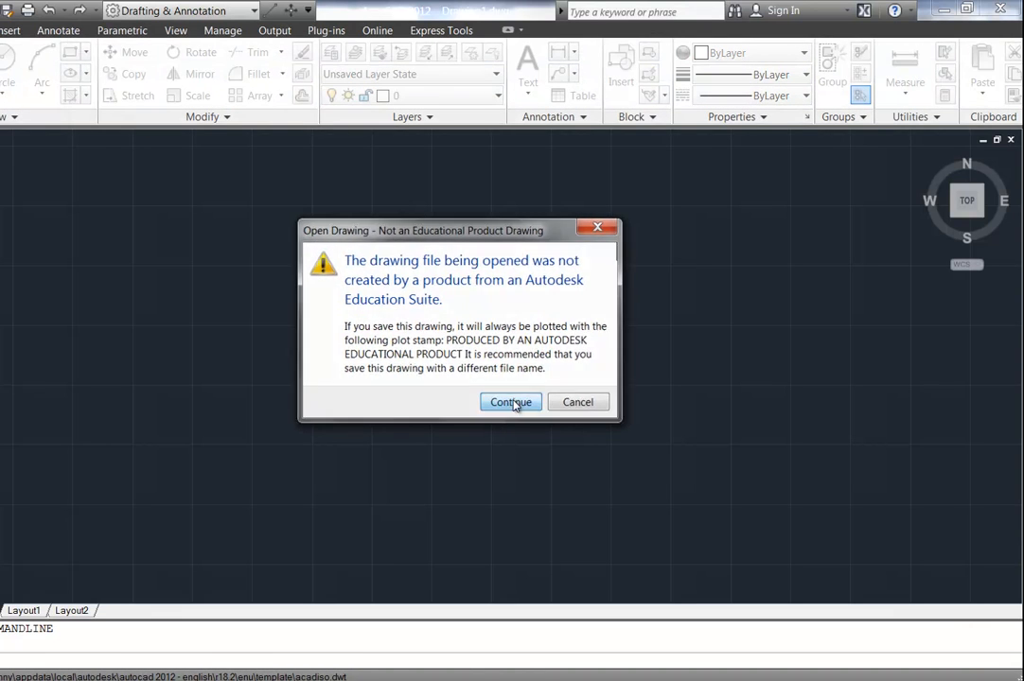
left_click(514, 402)
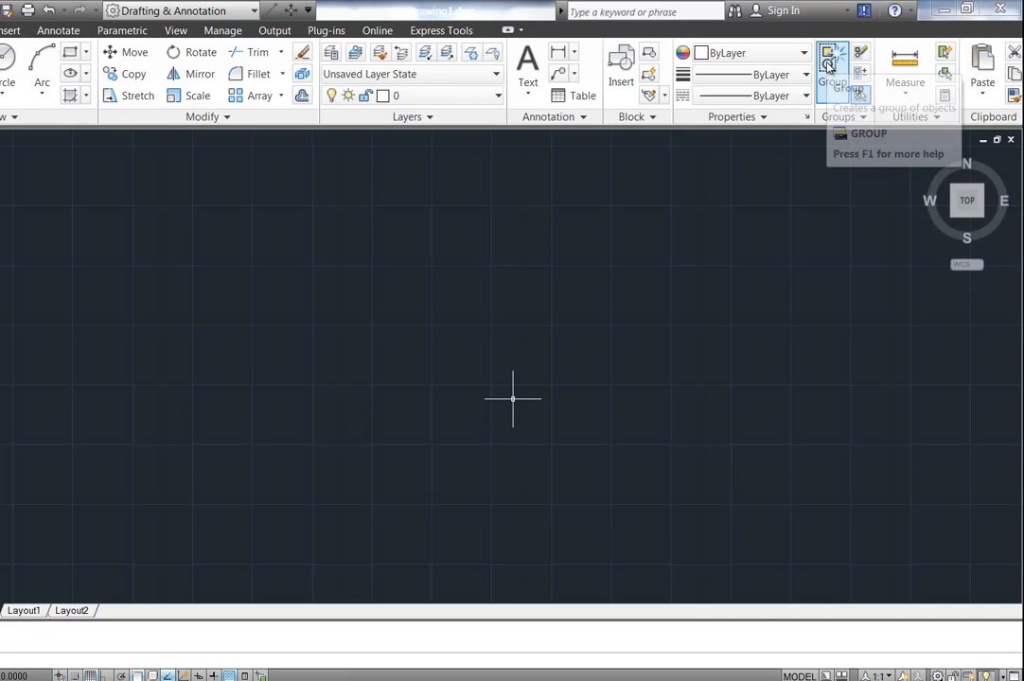
Restore AutoCAD from full screen, reposition the window and enlarge it from its lower-left corner.
left_click(966, 9)
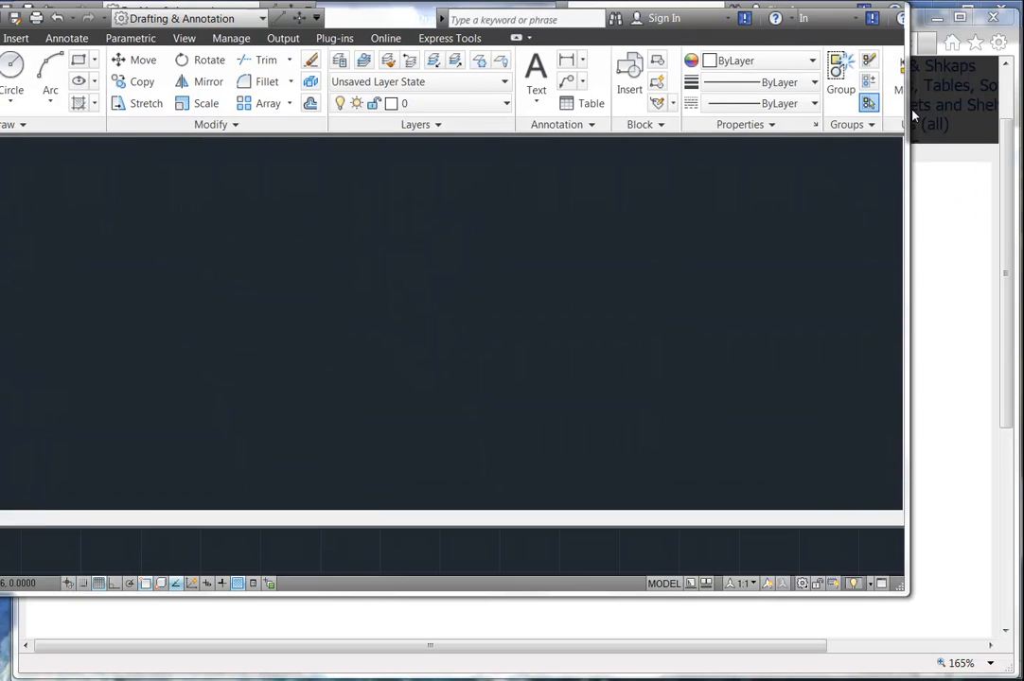
left_click_drag(388, 19, 558, 22)
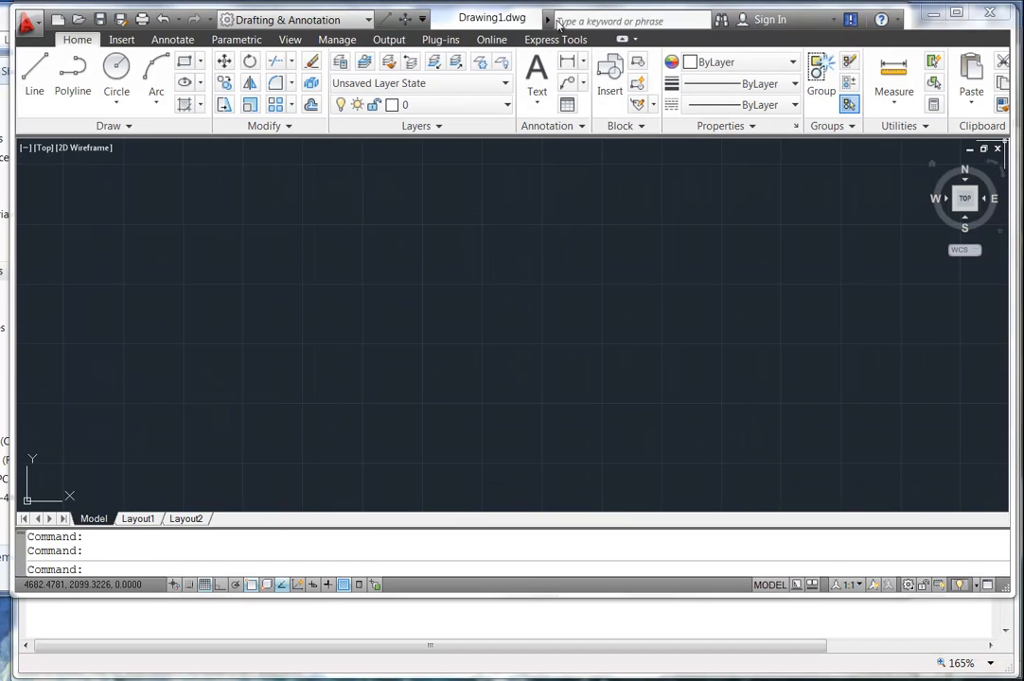
mouse_move(487, 24)
left_mouse_down()
mouse_move(467, 49)
mouse_move(495, 21)
mouse_move(503, 26)
left_mouse_up()
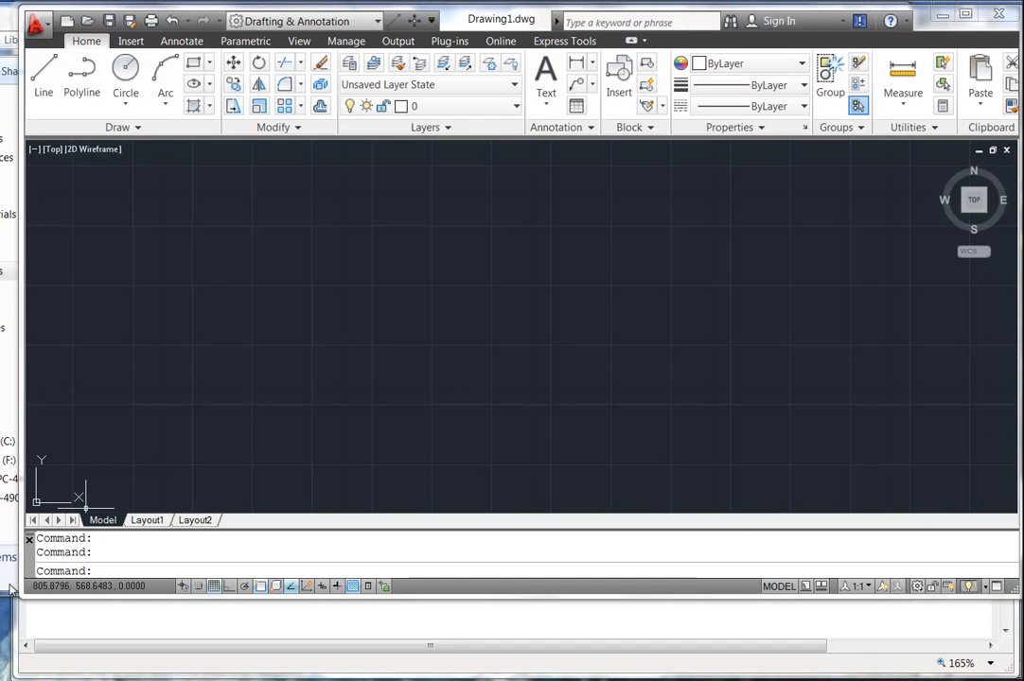
left_click_drag(19, 596, 9, 668)
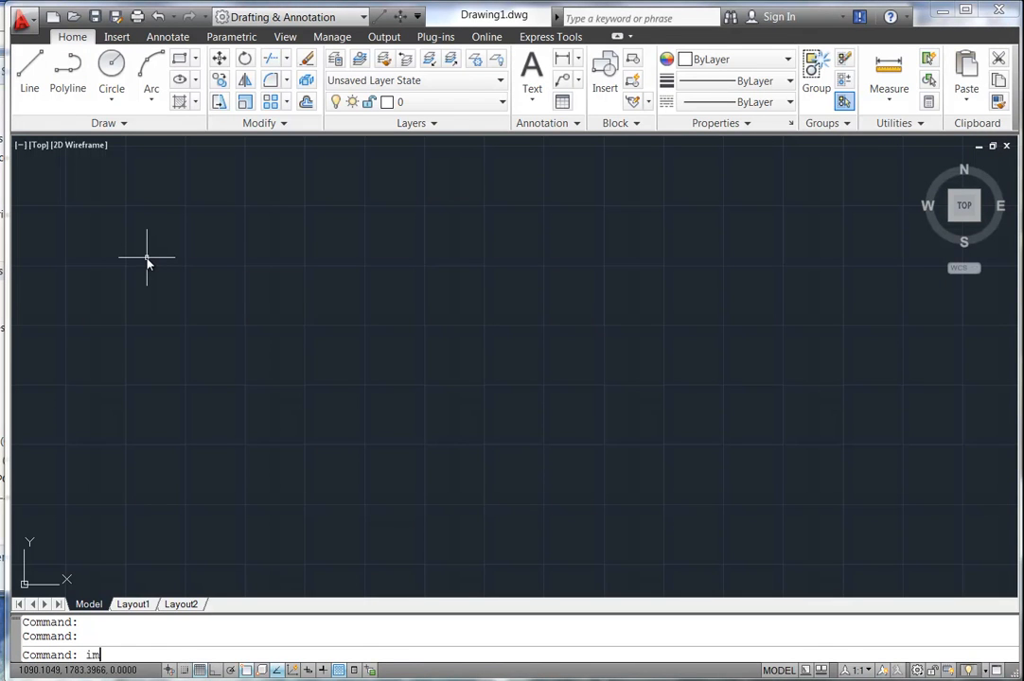
Run IMPORT and browse to Documents > Revit Training > Ultimo > Reception Desk.
key("Return")
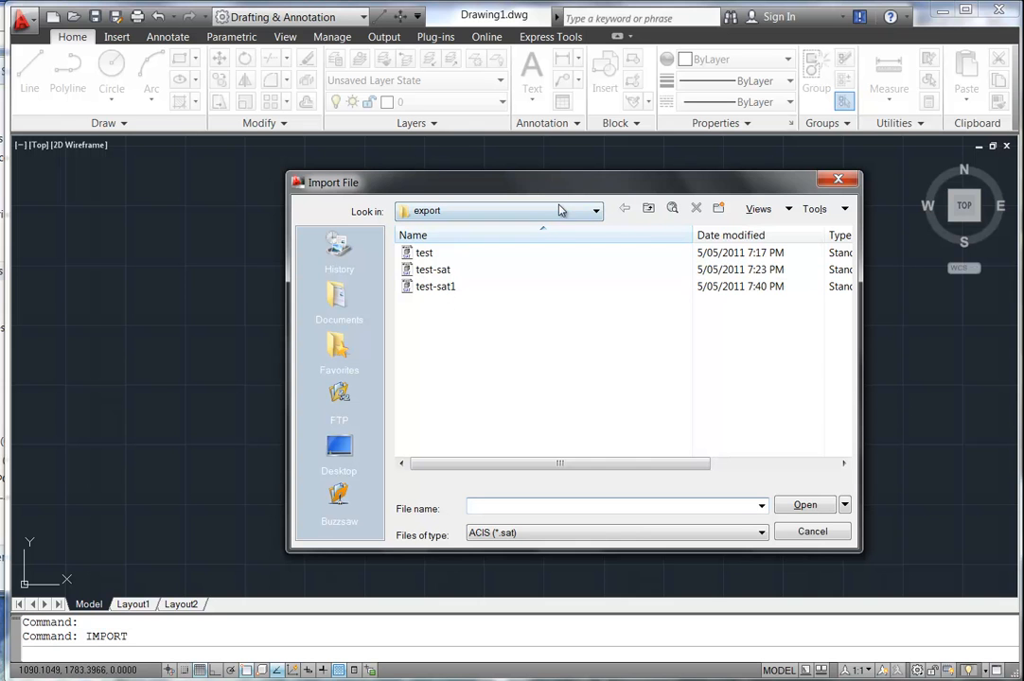
left_click(341, 303)
left_click_drag(844, 270, 844, 427)
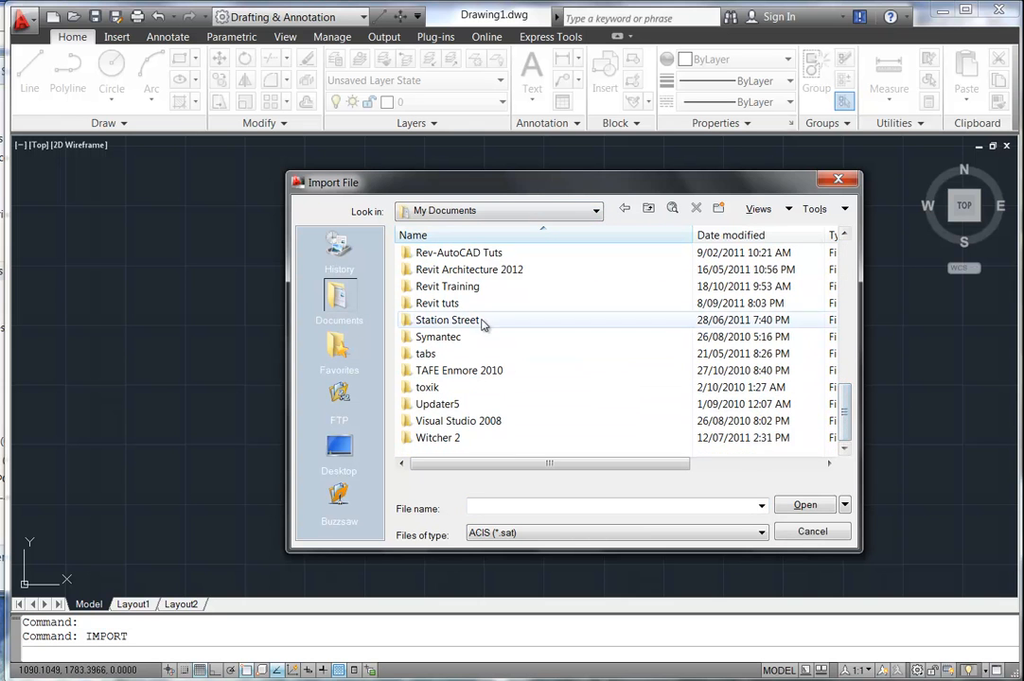
left_click(447, 290)
double_click(446, 288)
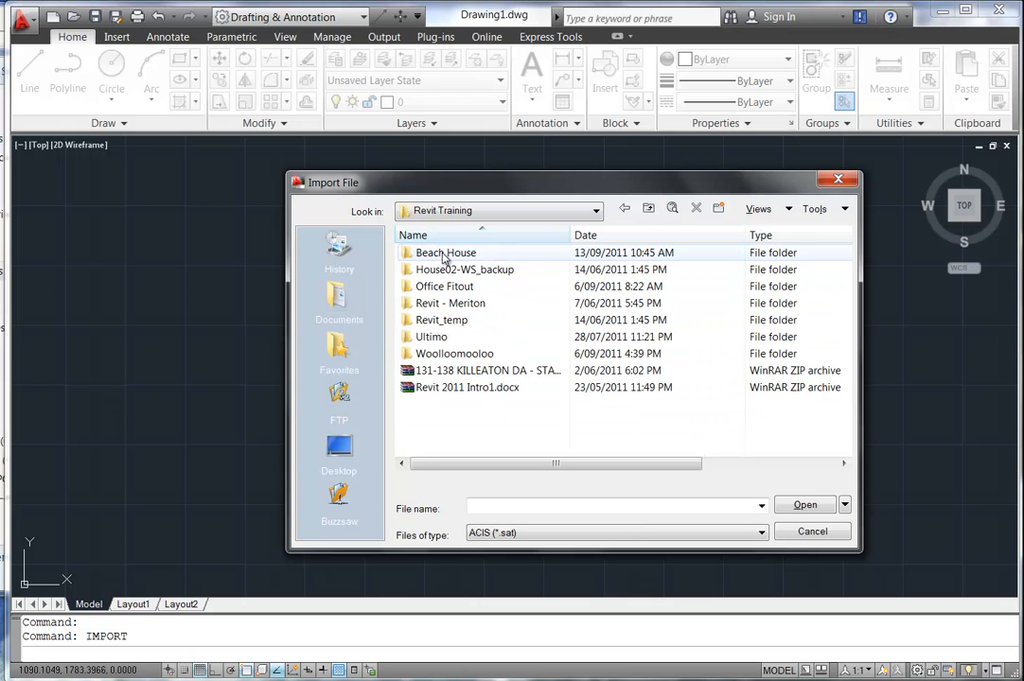
double_click(431, 337)
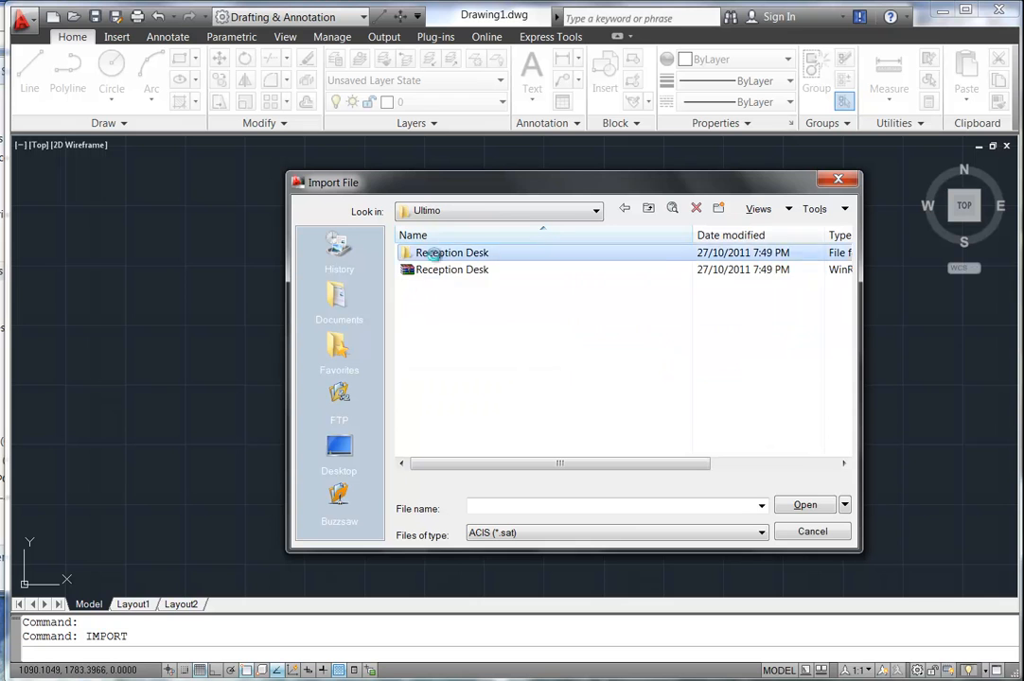
double_click(437, 254)
Import Rack N130110 as a 3D Studio file, adding all its objects.
left_click(515, 536)
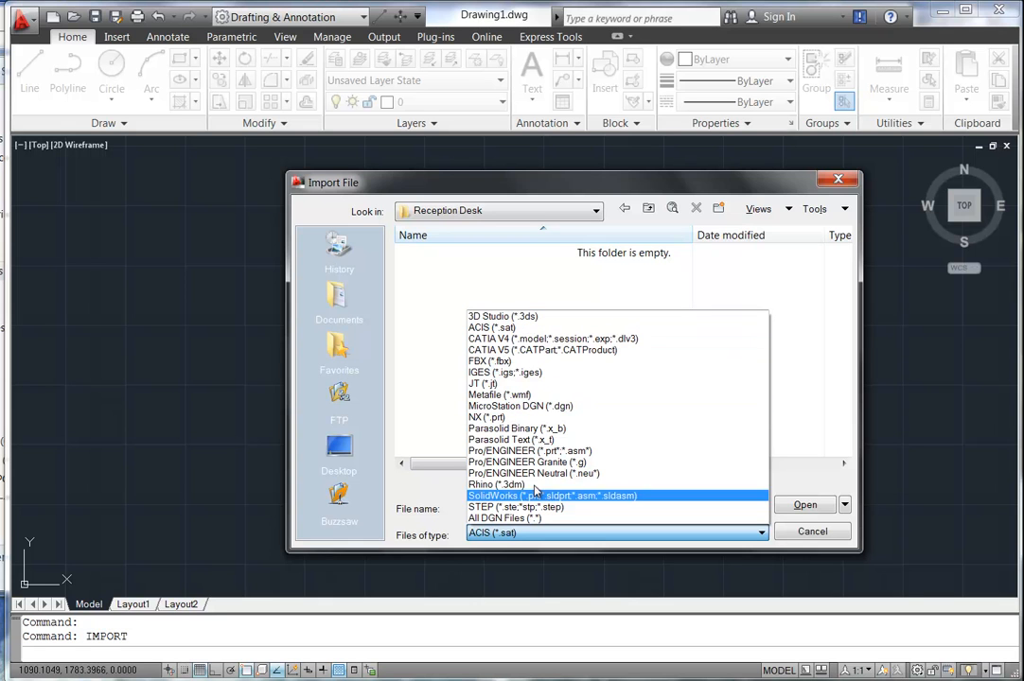
left_click(530, 324)
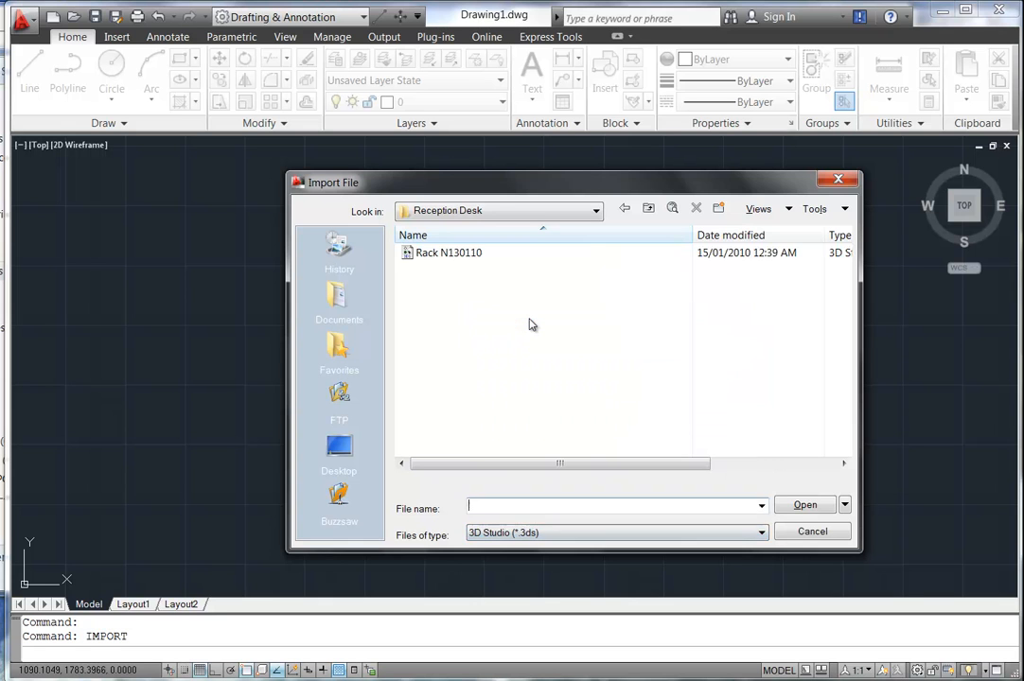
left_click(520, 536)
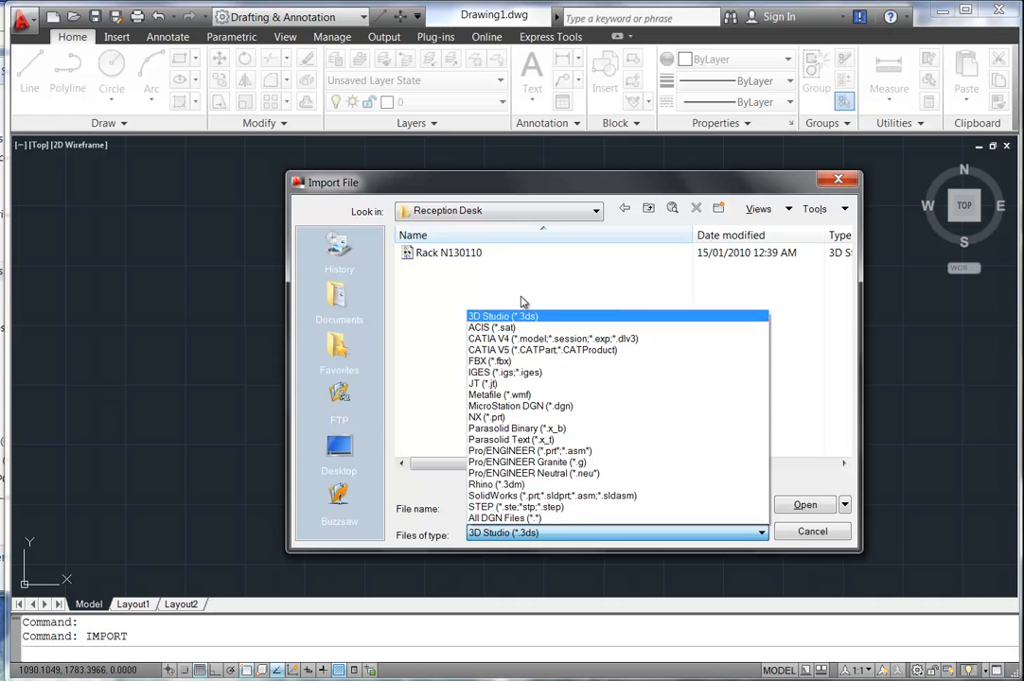
left_click(507, 537)
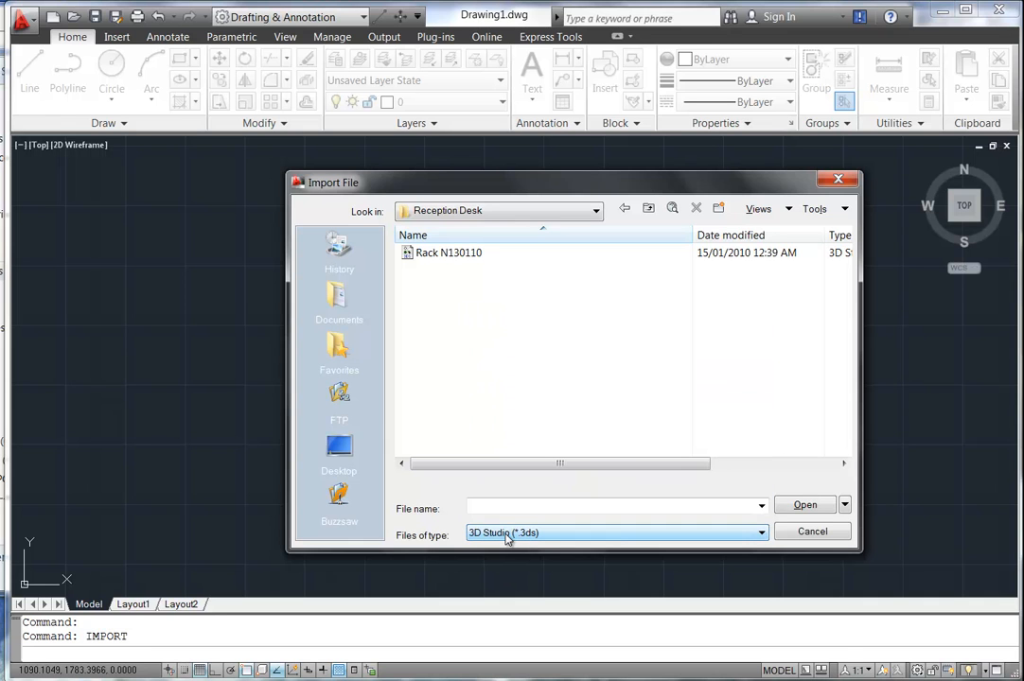
left_click(444, 253)
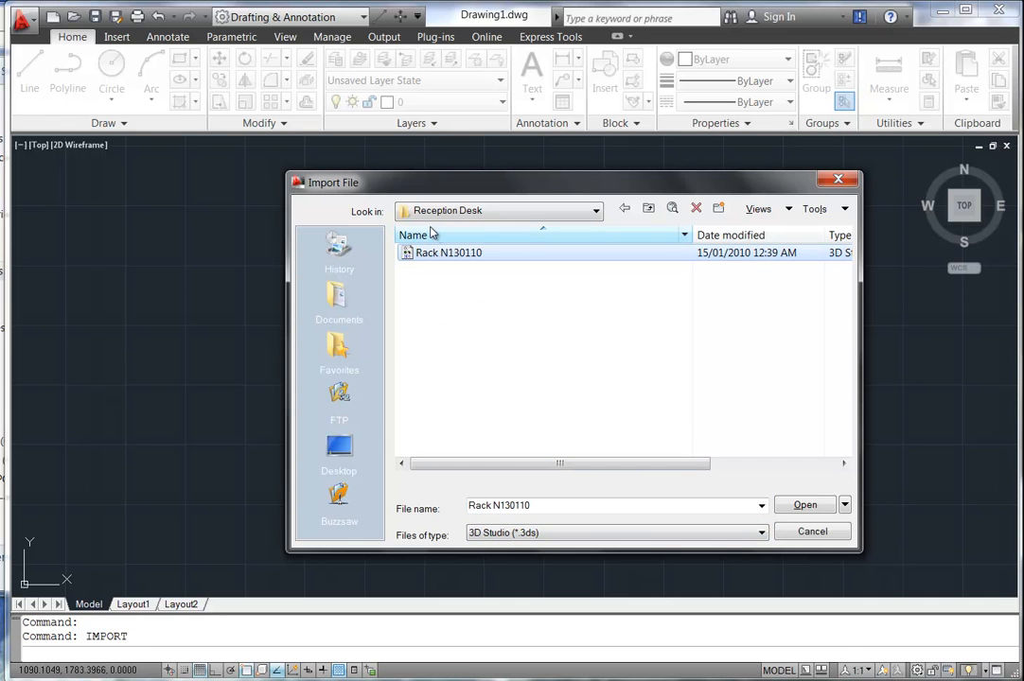
left_click(805, 505)
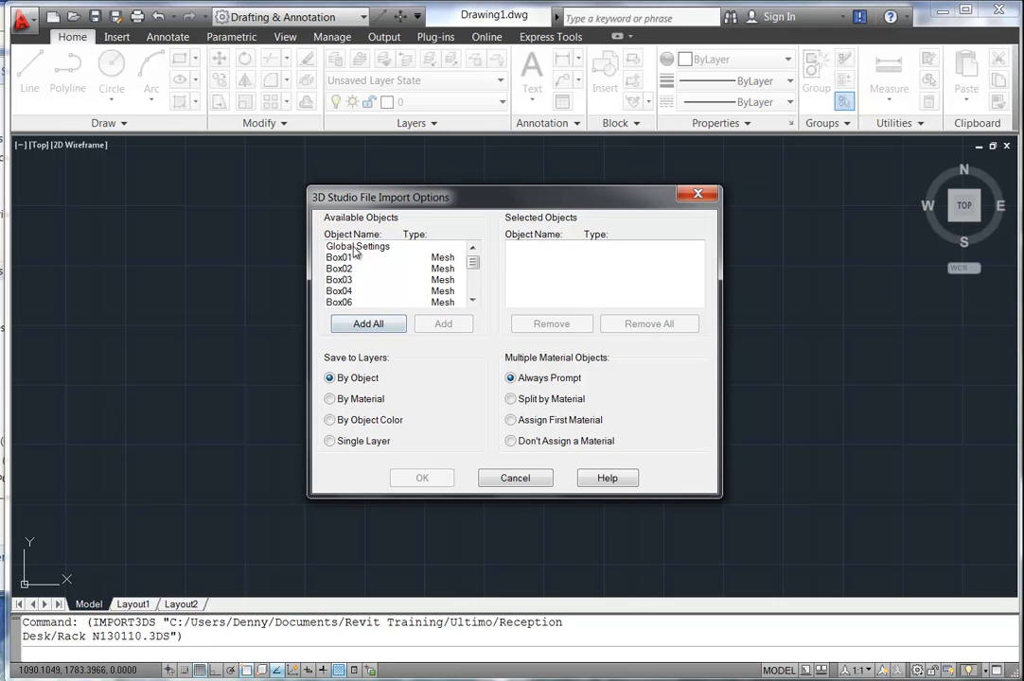
left_click(368, 324)
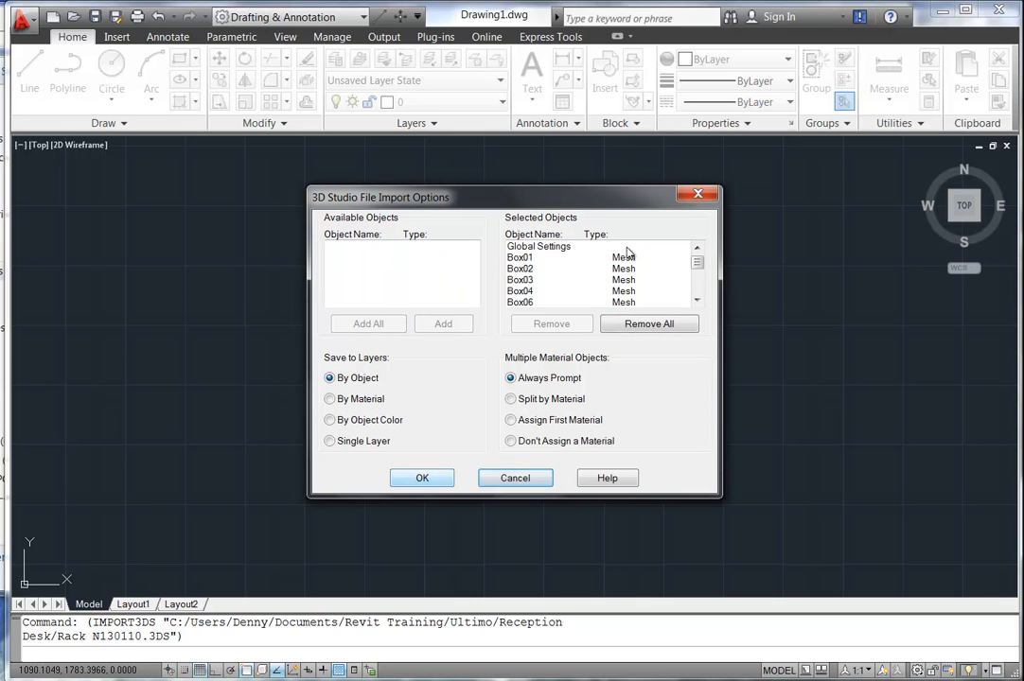
mouse_move(697, 266)
left_mouse_down()
mouse_move(699, 296)
mouse_move(698, 253)
left_mouse_up()
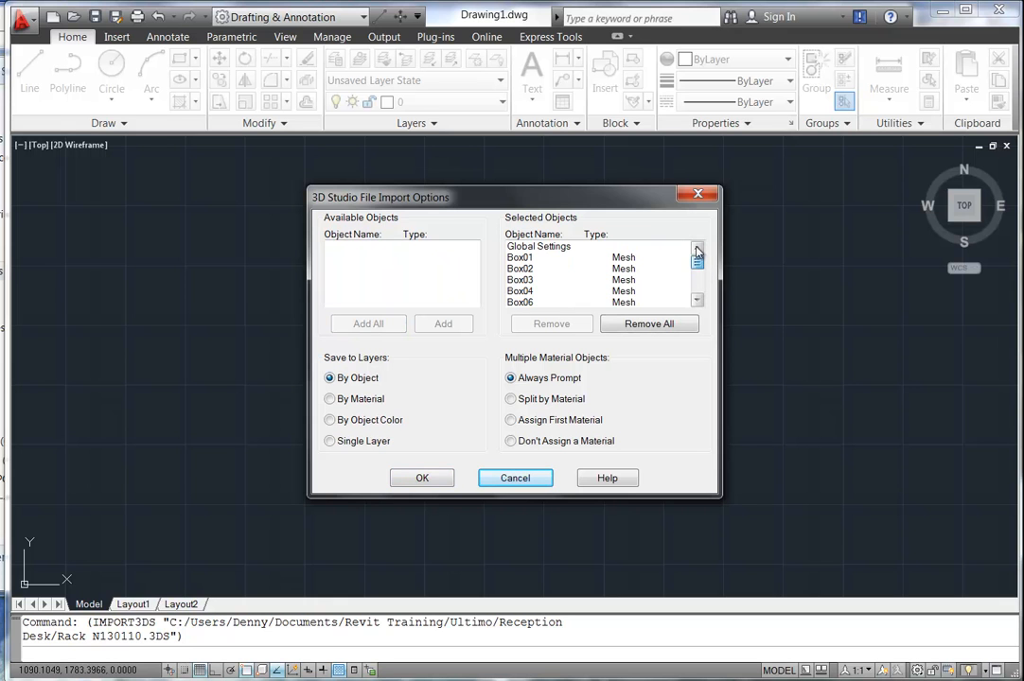
left_click(422, 478)
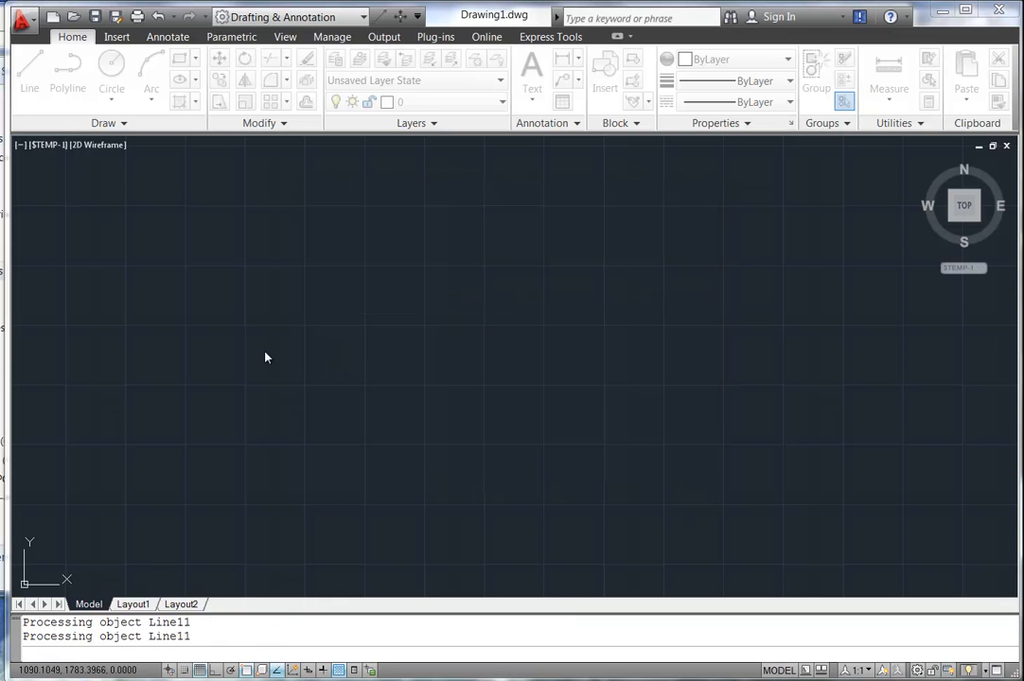
Zoom to extents and orbit the imported desk into a 3D view, then switch to the 3D Modeling workspace.
middle_click(282, 343)
middle_click(282, 342)
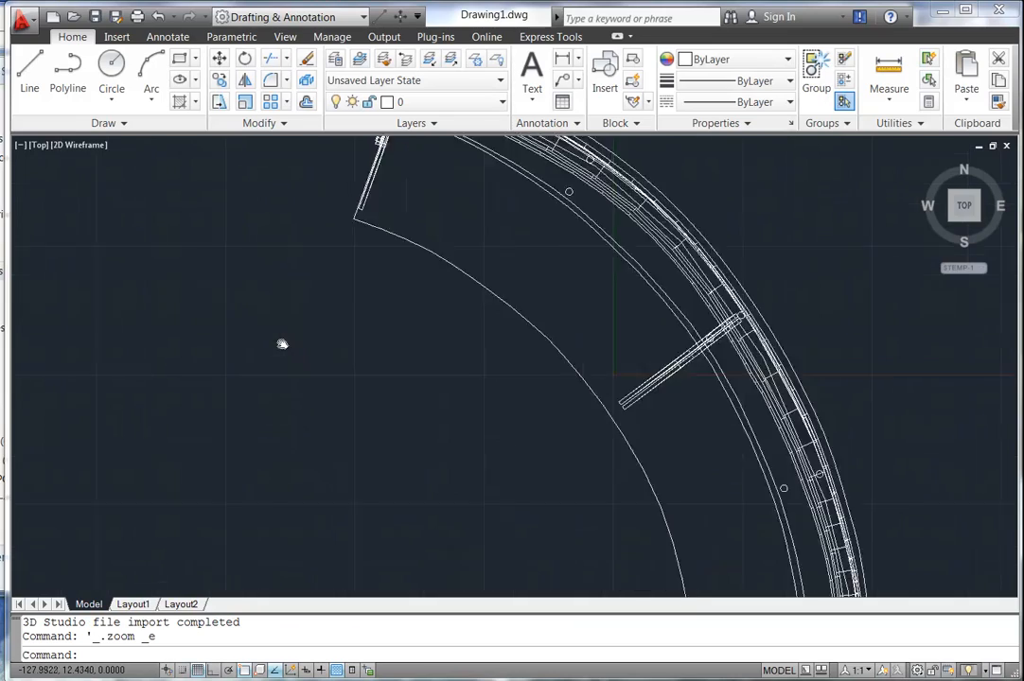
scroll(282, 342, "down", 1)
middle_click_drag(295, 360, 386, 353, "shift")
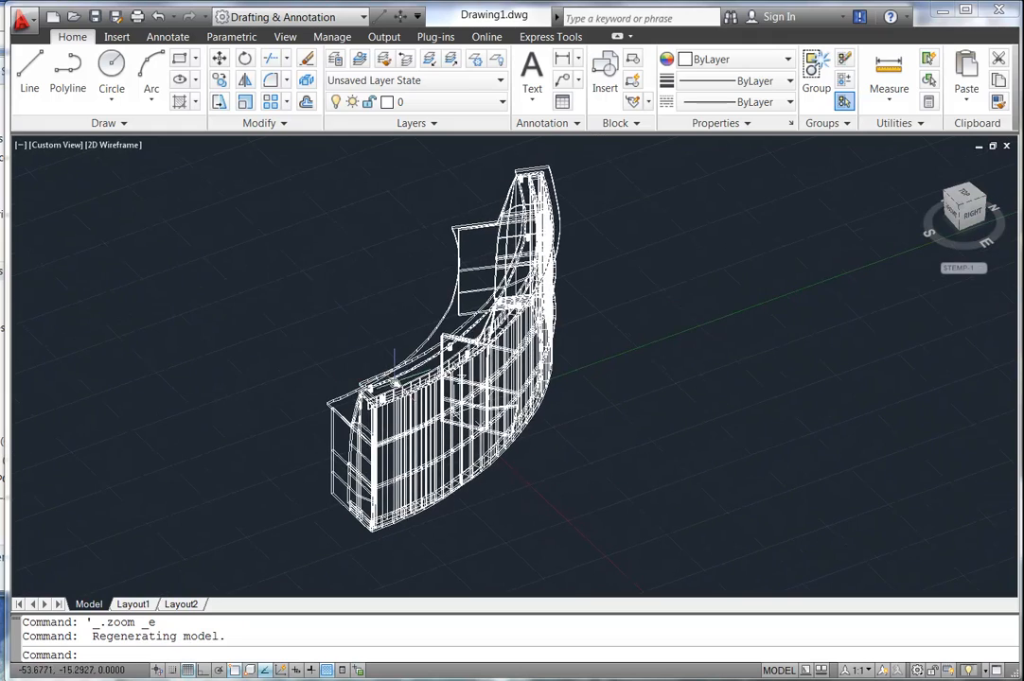
middle_click_drag(294, 327, 402, 352, "shift")
scroll(361, 358, "down", 3)
scroll(350, 369, "up", 4)
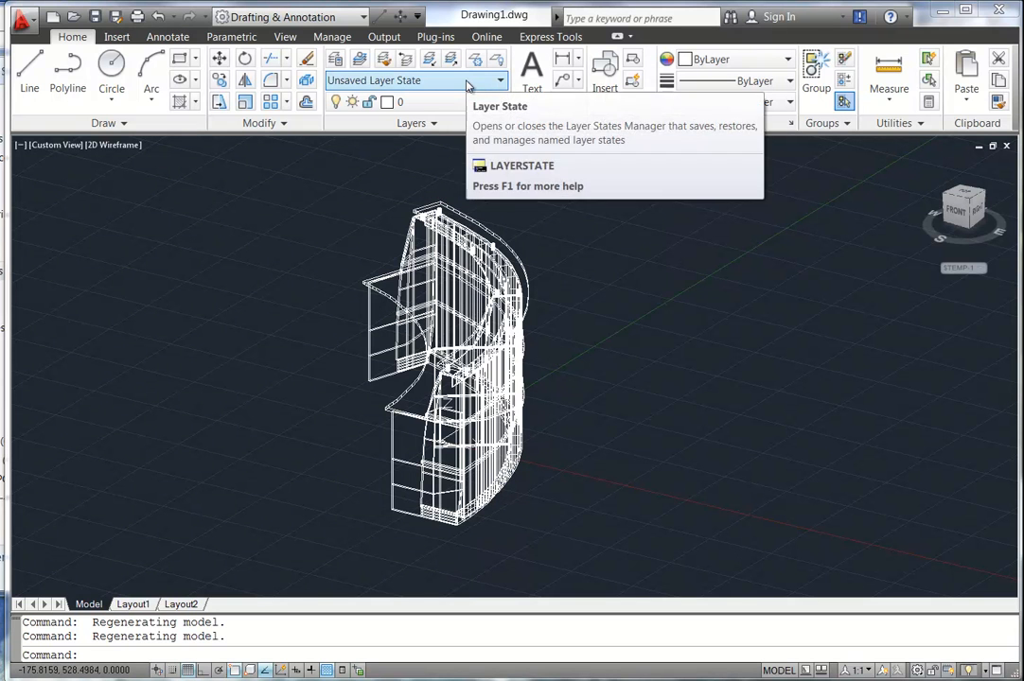
left_click(269, 19)
left_click(269, 76)
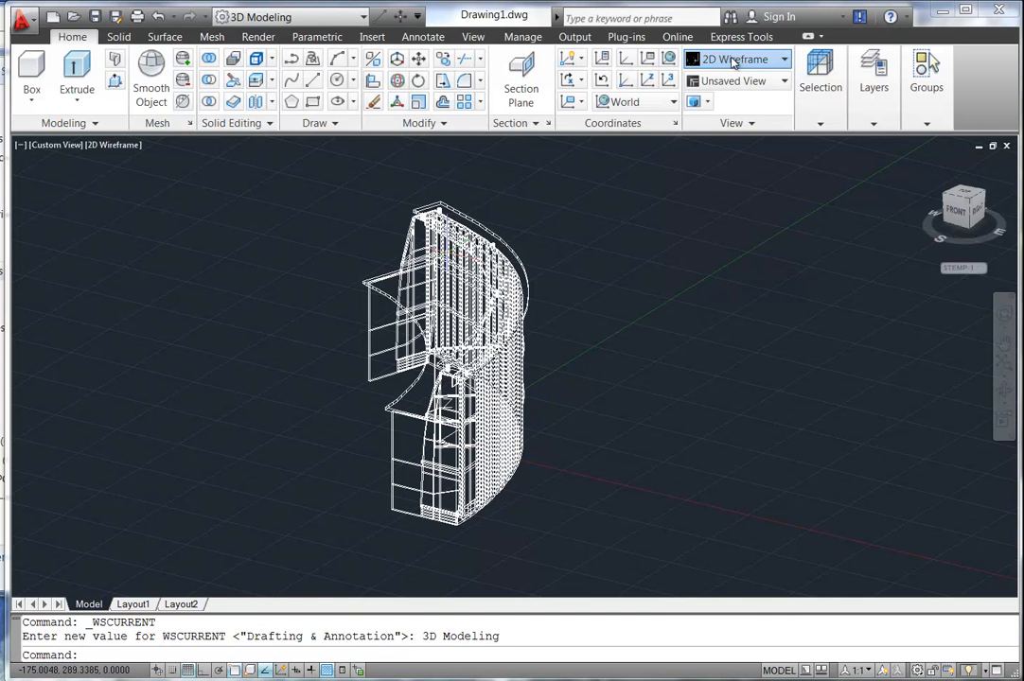
Apply the Shaded with Edges visual style and orbit over the desk top.
left_click(735, 59)
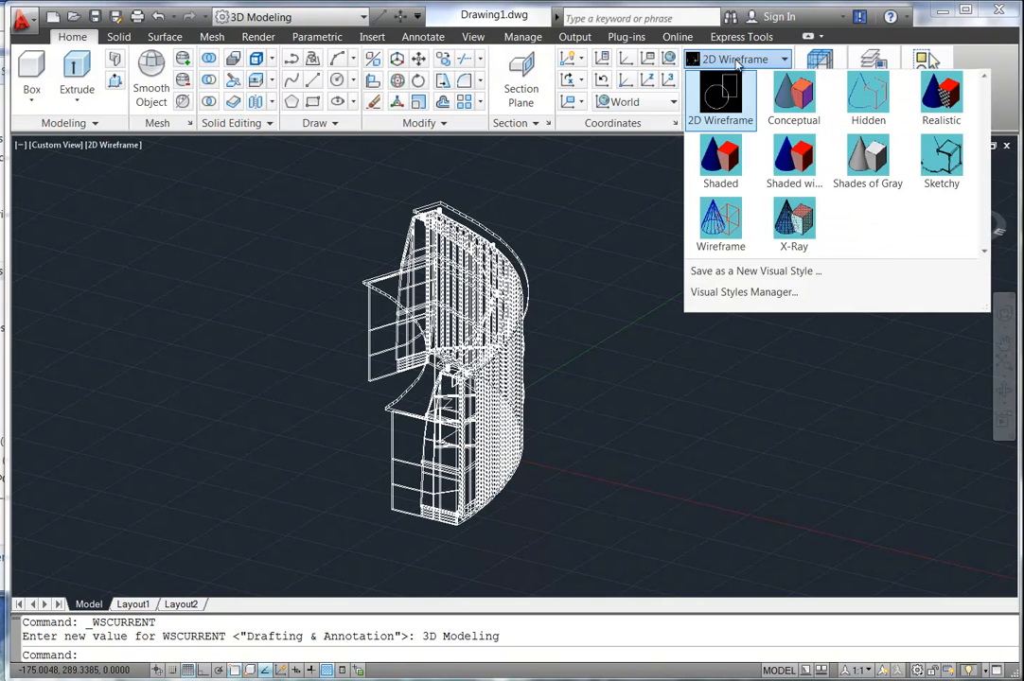
left_click(793, 156)
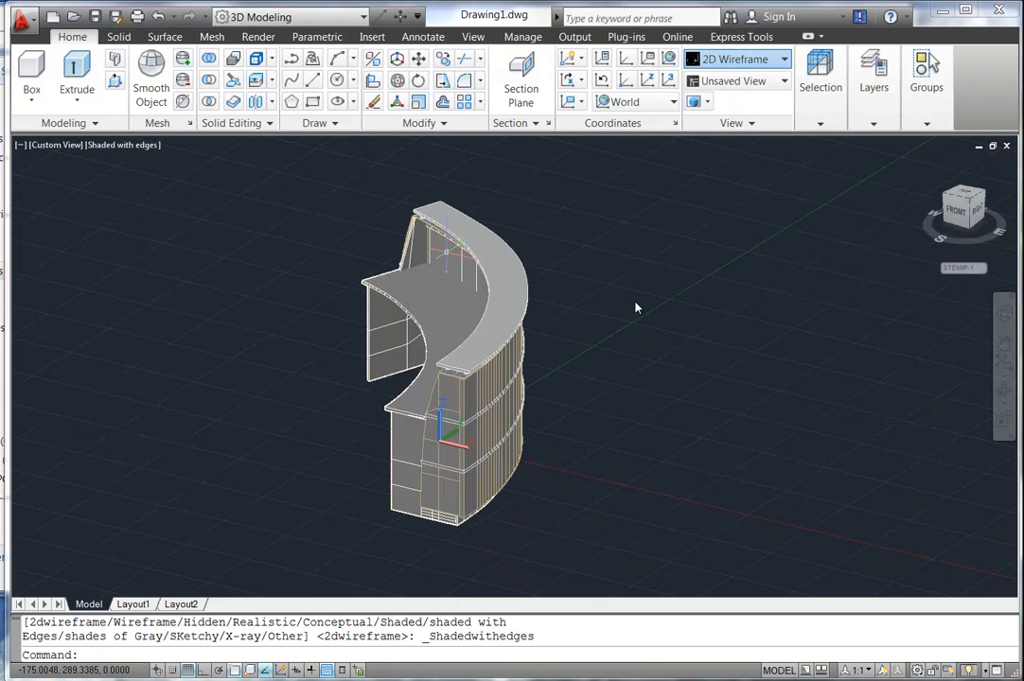
middle_click_drag(630, 386, 527, 390, "shift")
middle_click_drag(427, 364, 411, 308, "shift")
middle_click_drag(537, 415, 466, 270, "shift")
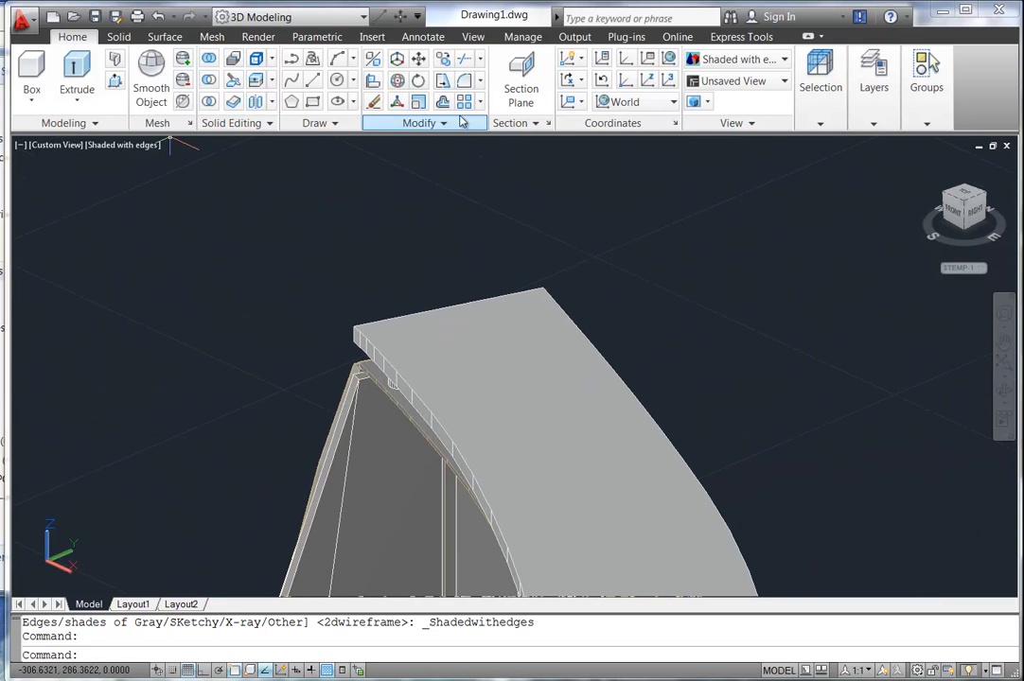
In Layer Properties Manager, create three new 3D_Rec layers, including 3D_Rec_Desk and 3D_Rec_Glass.
mouse_move(874, 81)
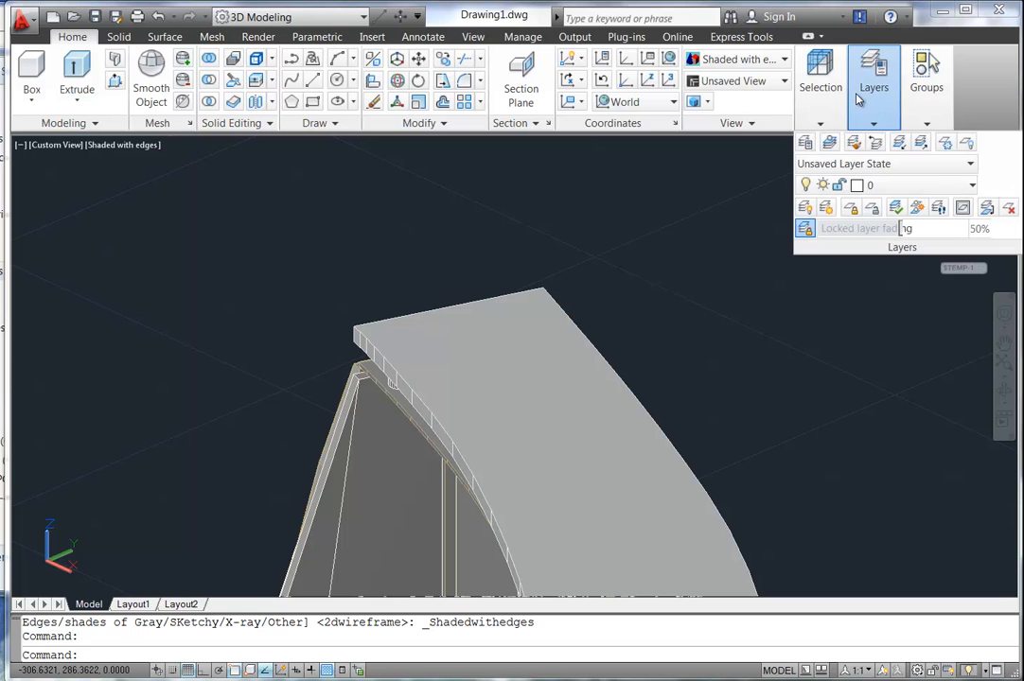
left_click(808, 143)
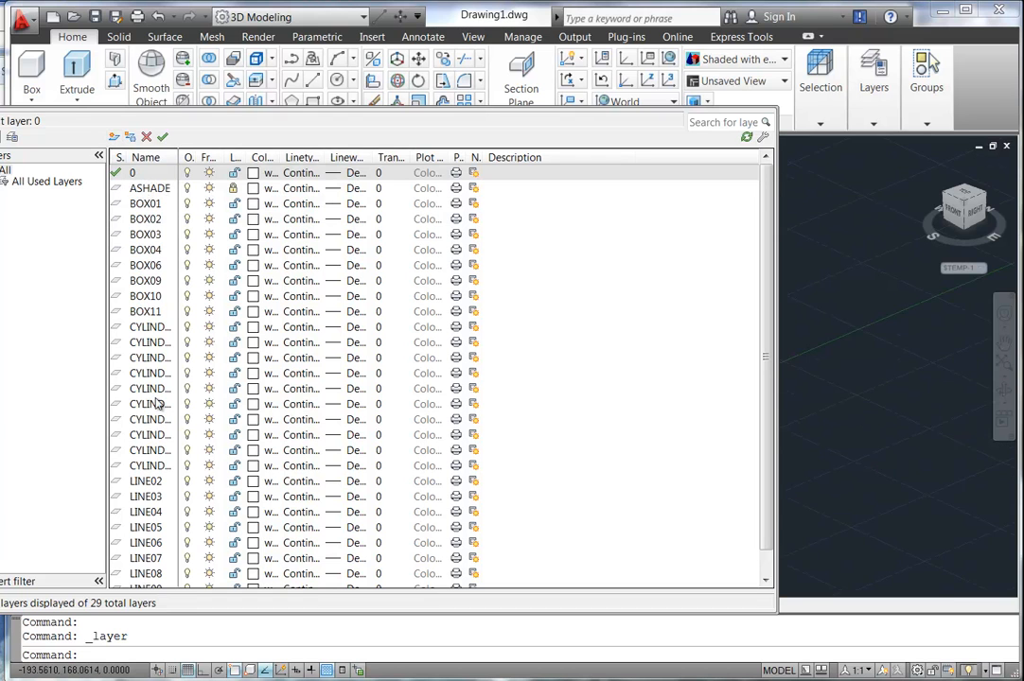
left_click(114, 138)
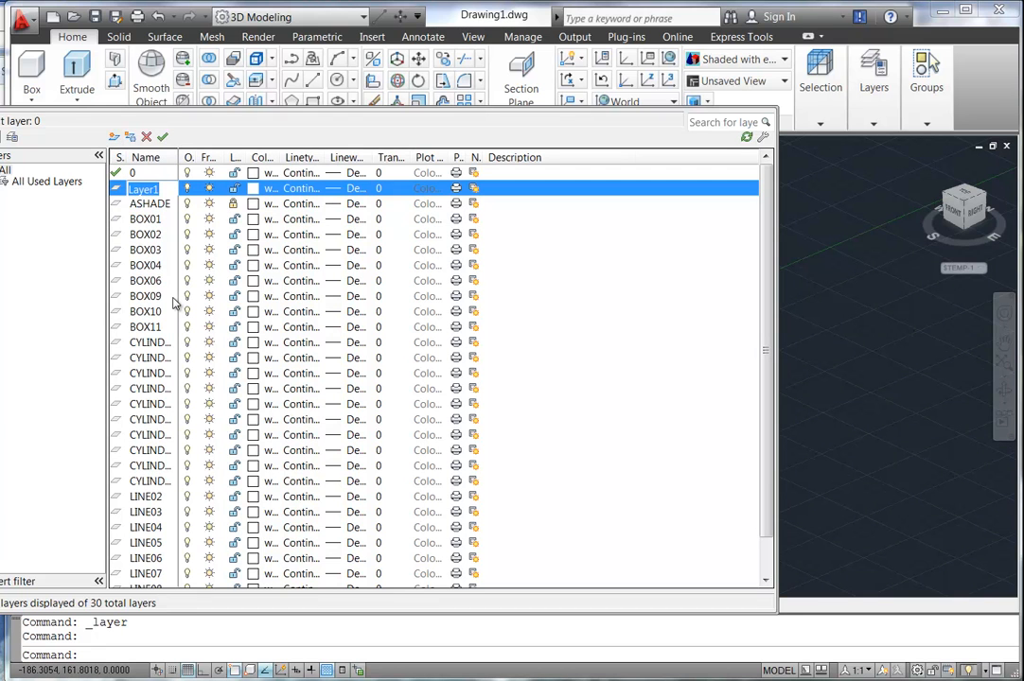
type("3")
key("Return")
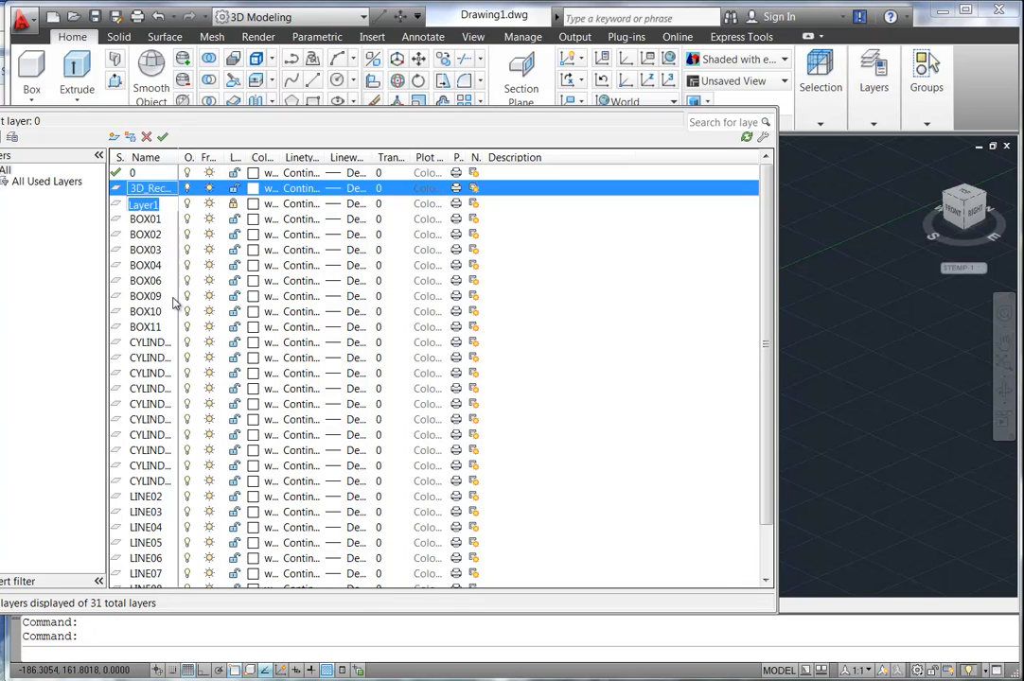
key("alt+n")
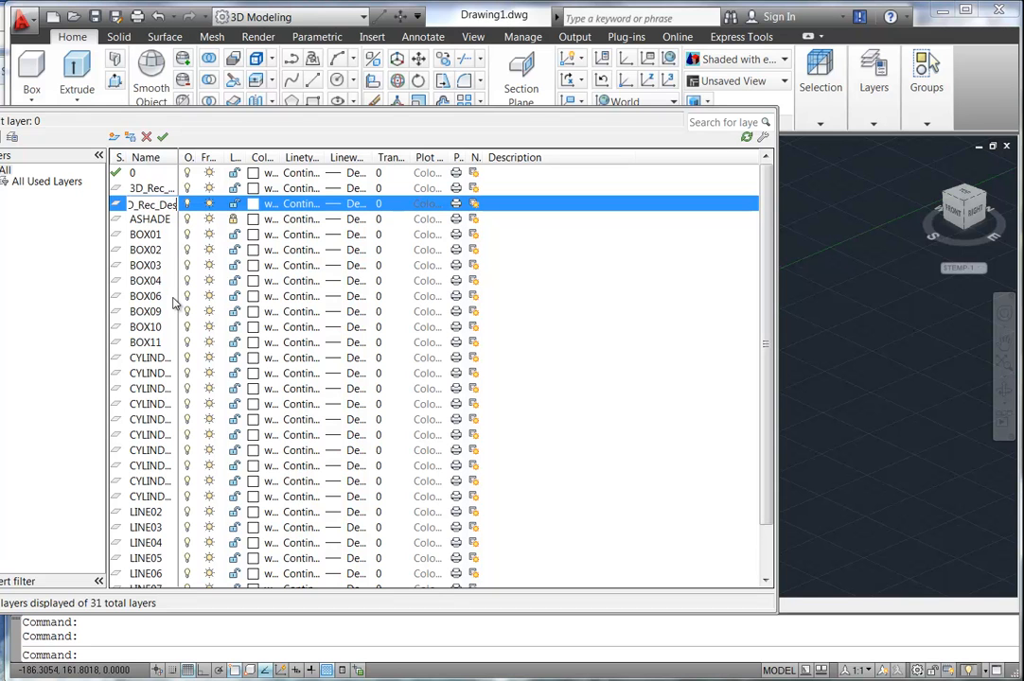
key("Return")
key("alt+n")
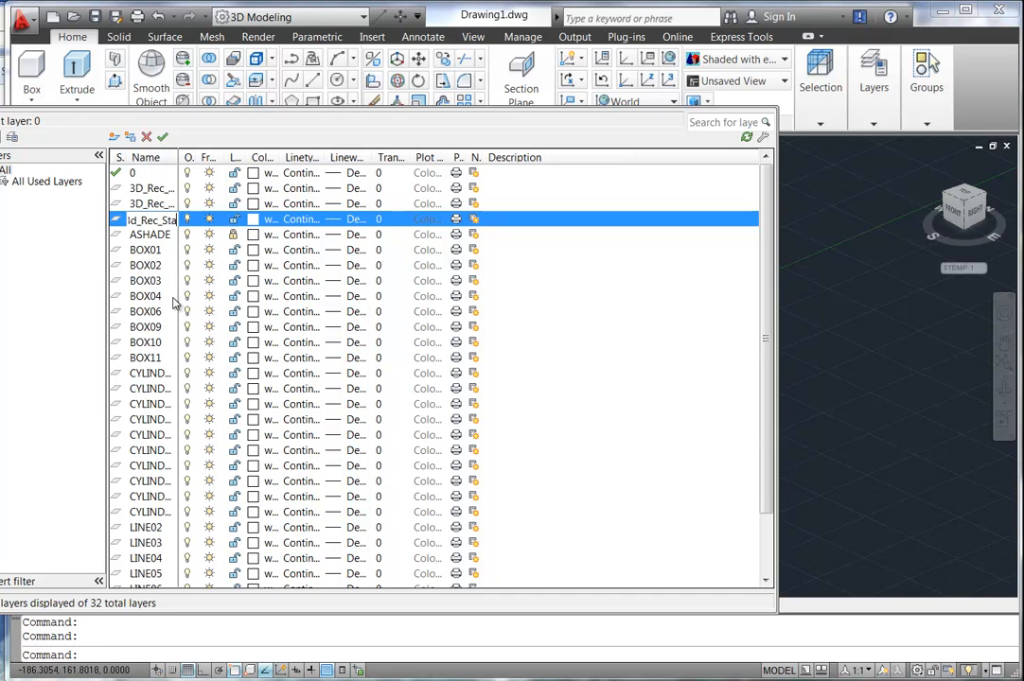
left_click(253, 218)
Give the new layers colours 41, 121 and purple 163 for 3D_Rec_Glass, then close the manager.
left_click(255, 221)
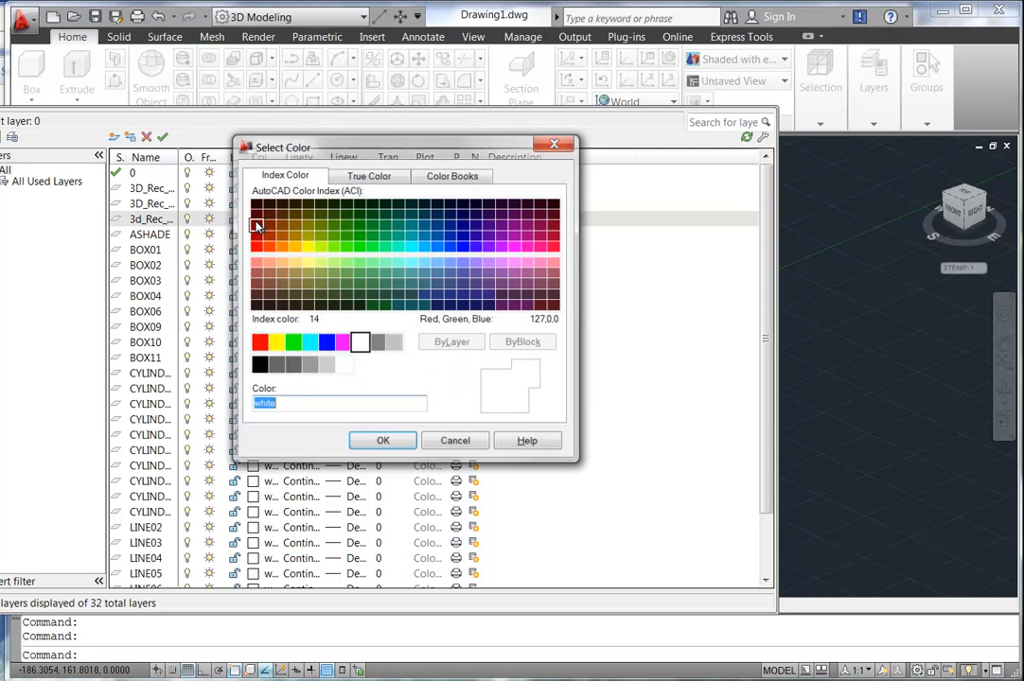
left_click(293, 262)
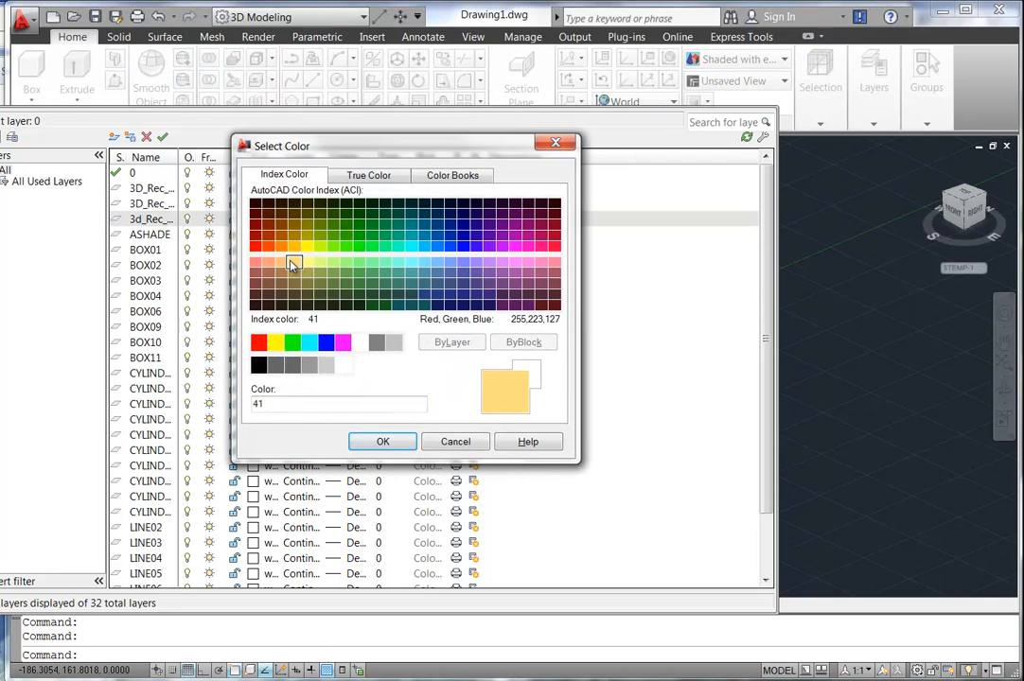
left_click(382, 443)
left_click(252, 204)
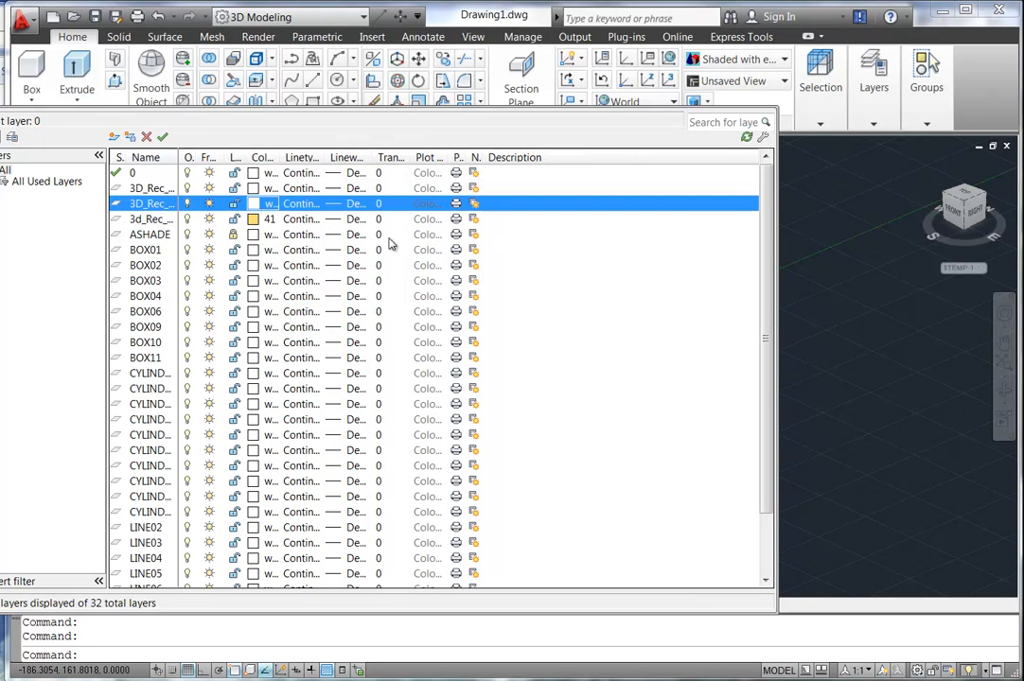
left_click(399, 264)
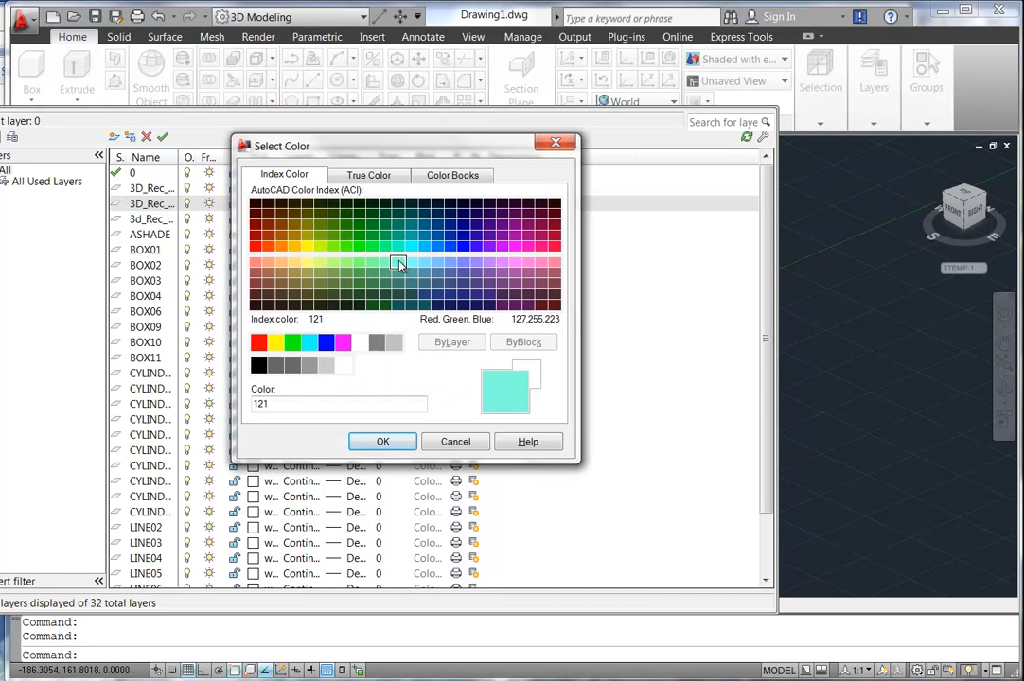
left_click(382, 442)
left_click(253, 188)
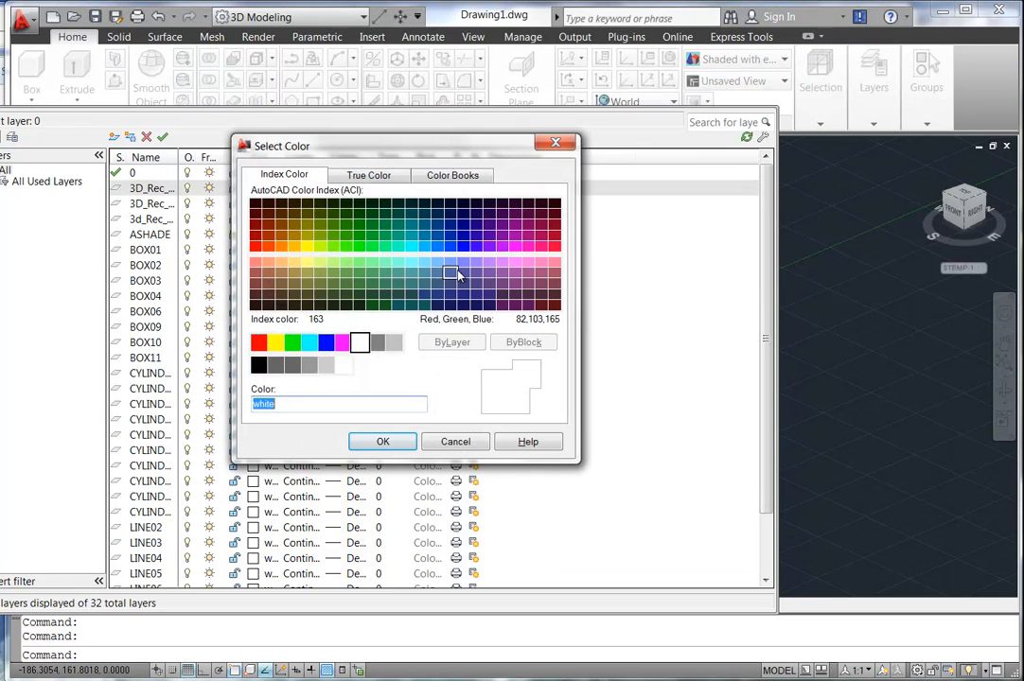
left_click(477, 264)
left_click(383, 442)
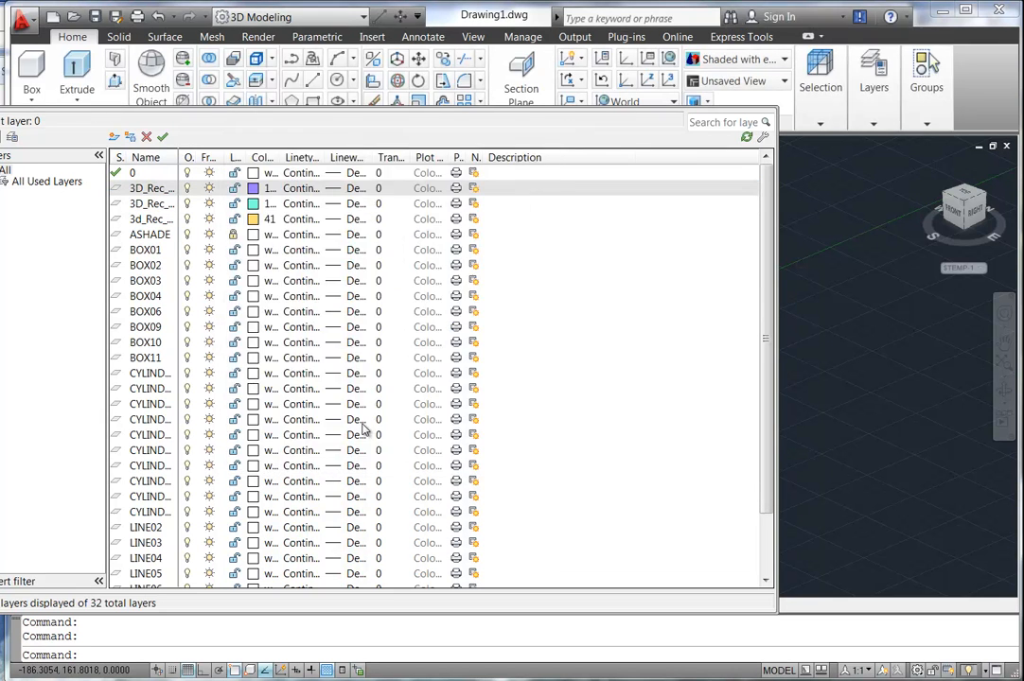
left_click(1, 115)
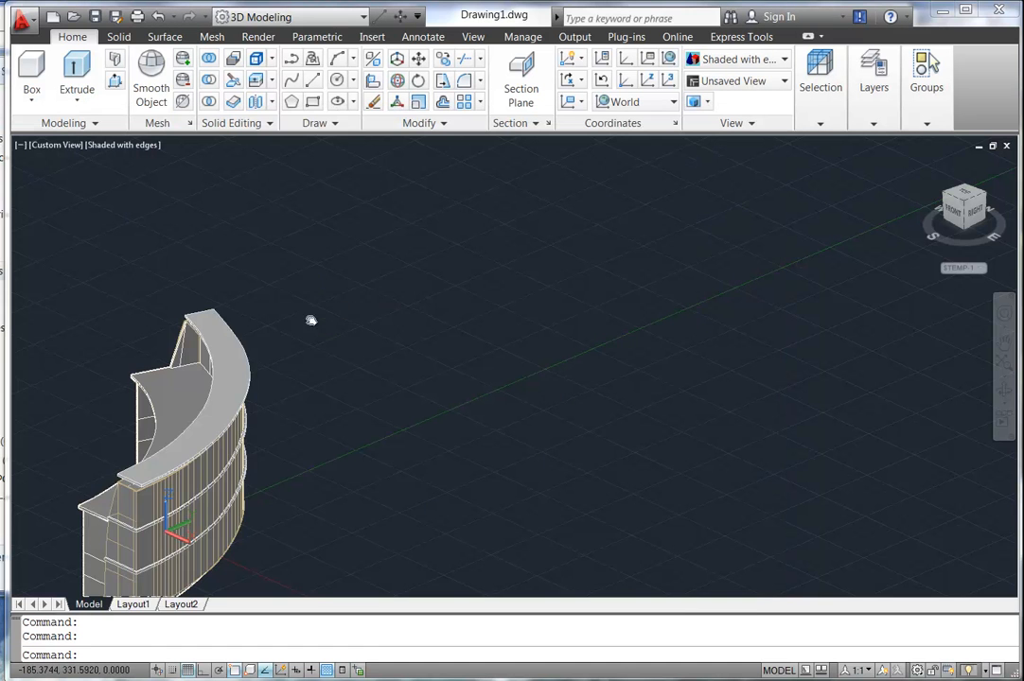
Move the curved desktop solid onto the 3D_Rec_Glass layer.
middle_click_drag(282, 321, 446, 299)
scroll(397, 282, "up", 3)
middle_click_drag(380, 277, 373, 325)
scroll(299, 247, "up", 2)
scroll(373, 324, "up", 4)
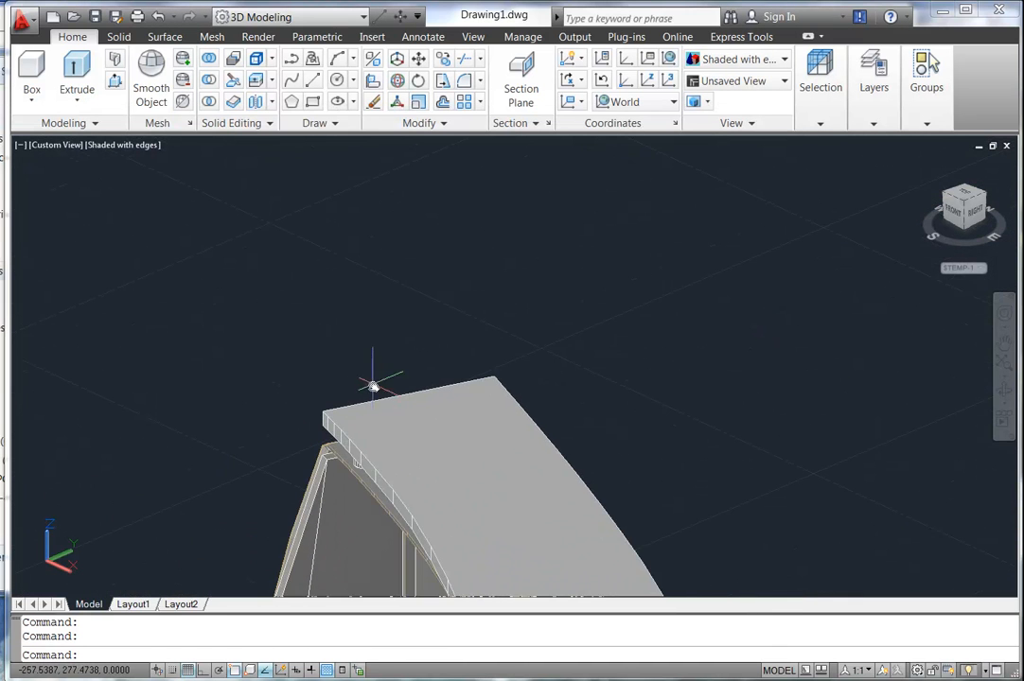
left_click(374, 404)
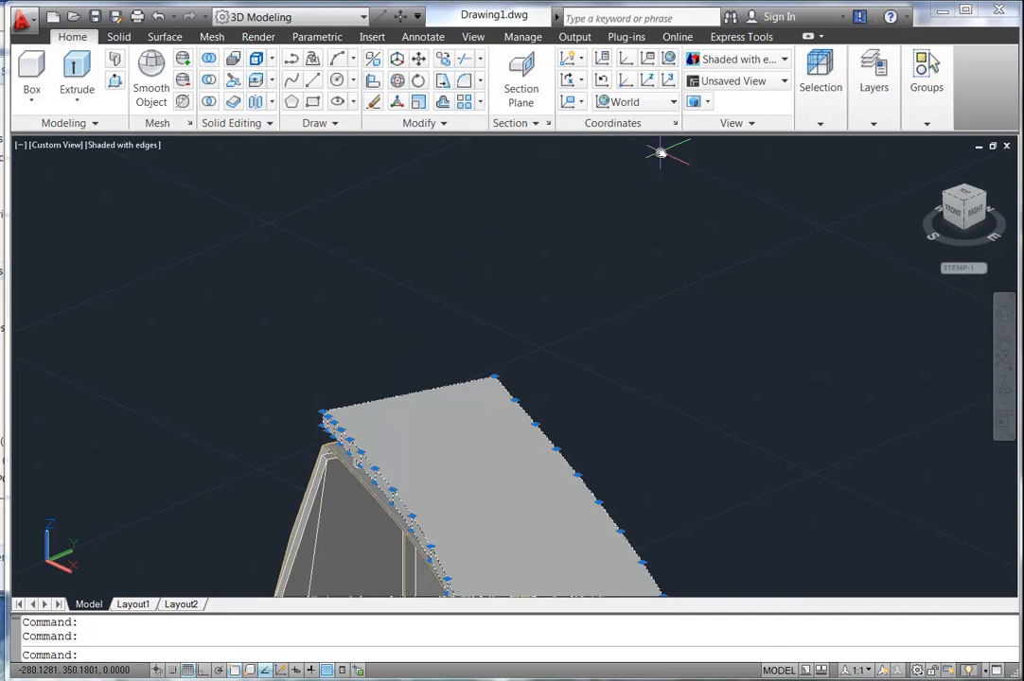
left_click(884, 90)
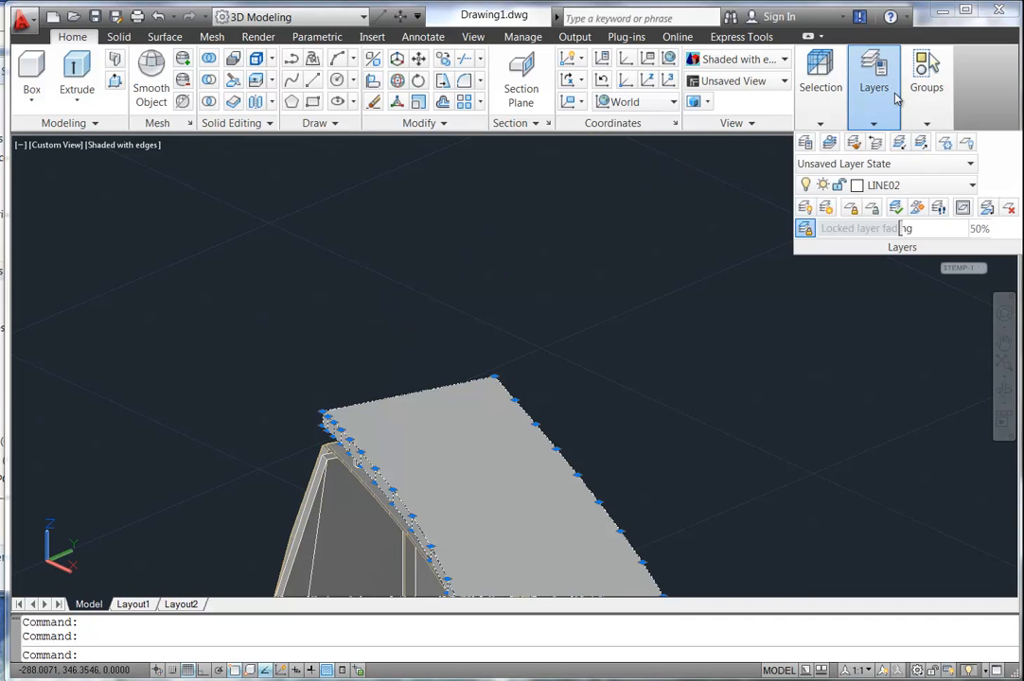
left_click(899, 186)
scroll(899, 284, "up", 10)
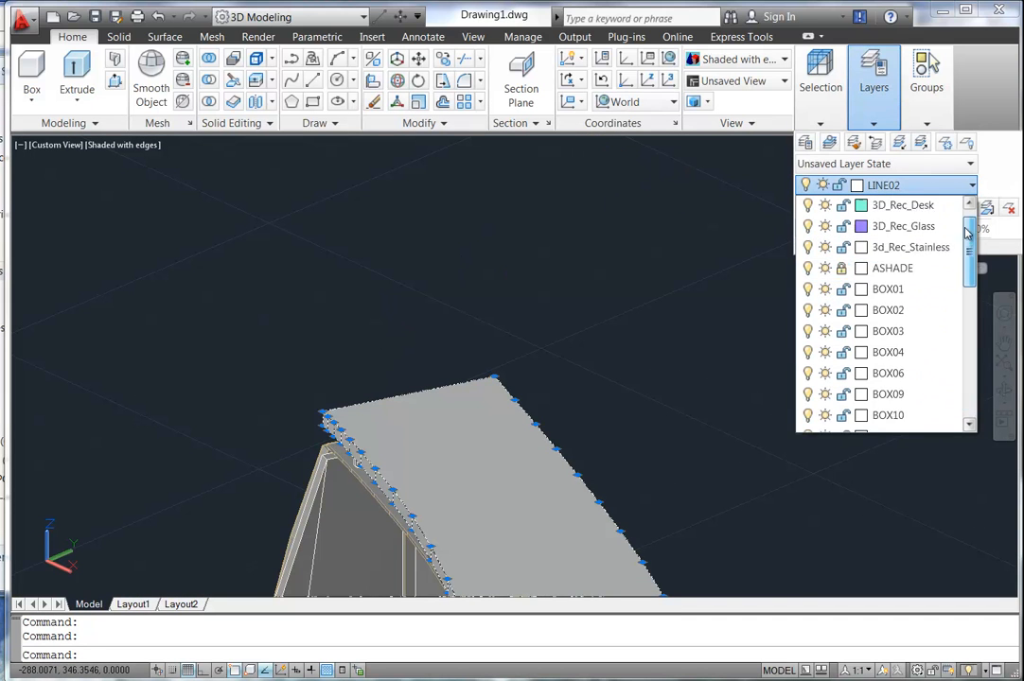
left_click(899, 247)
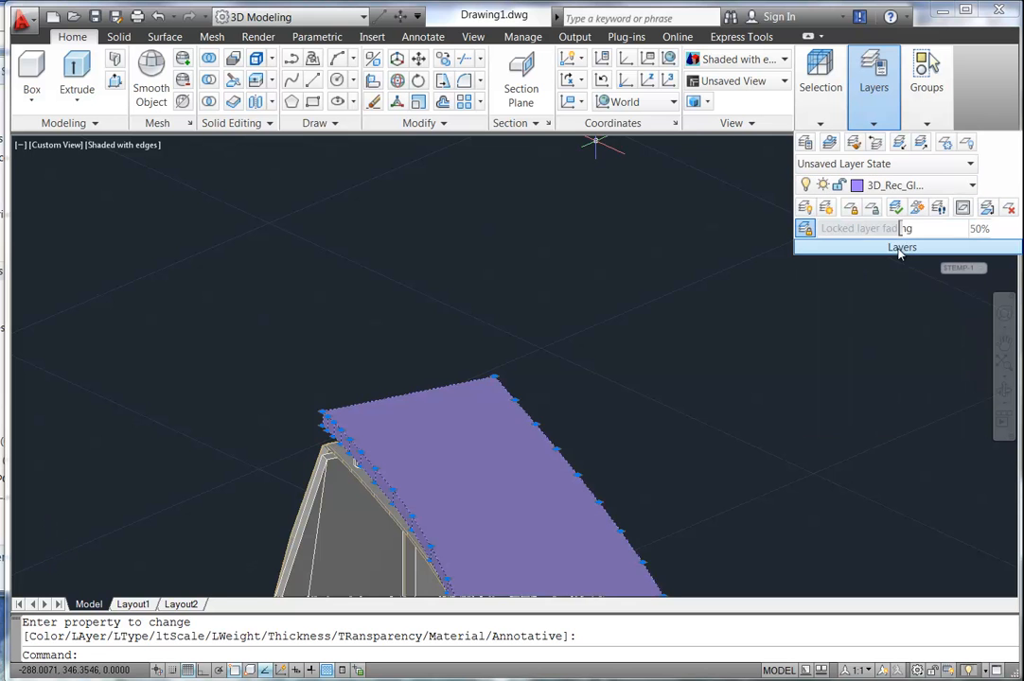
middle_click_drag(381, 418, 373, 330)
key("Escape")
key("Escape")
Turn off the 3D_Rec_Glass layer.
mouse_move(866, 88)
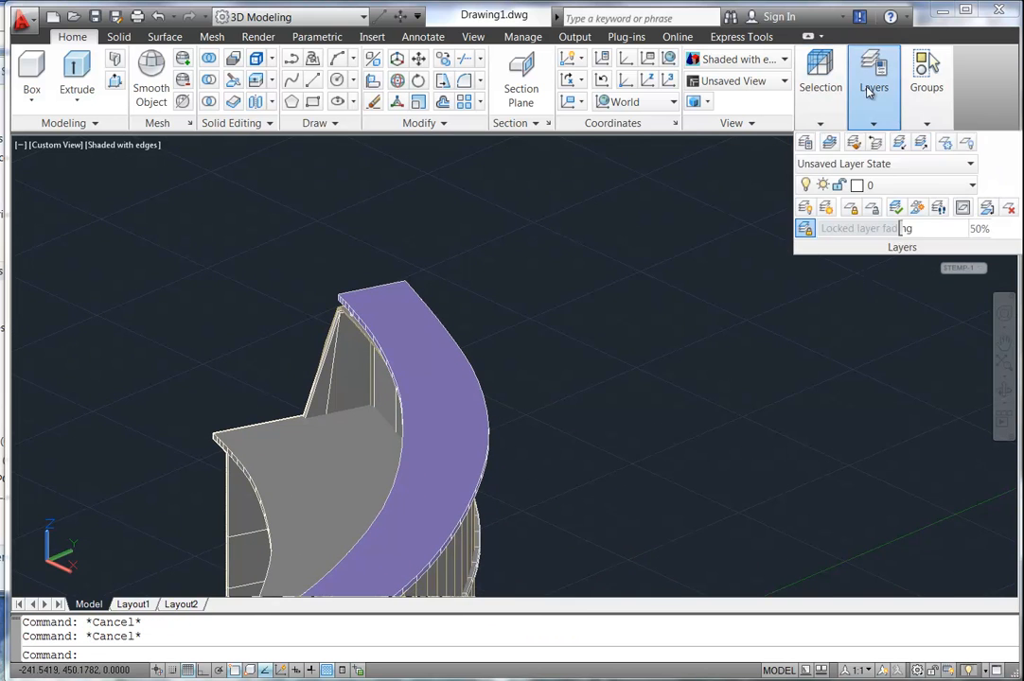
left_click(851, 185)
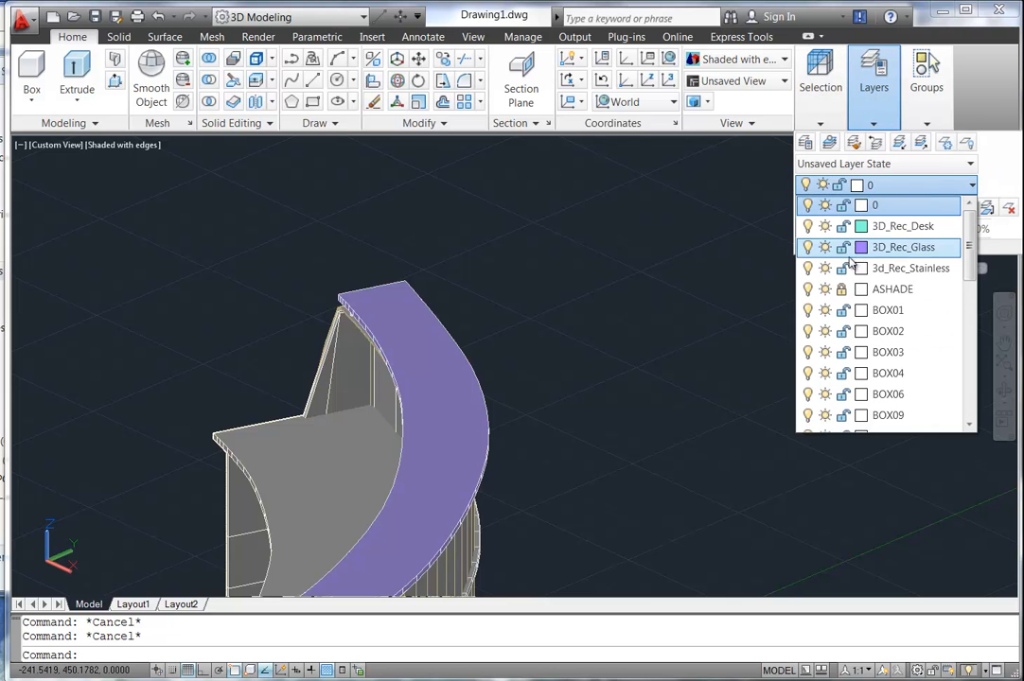
left_click(807, 247)
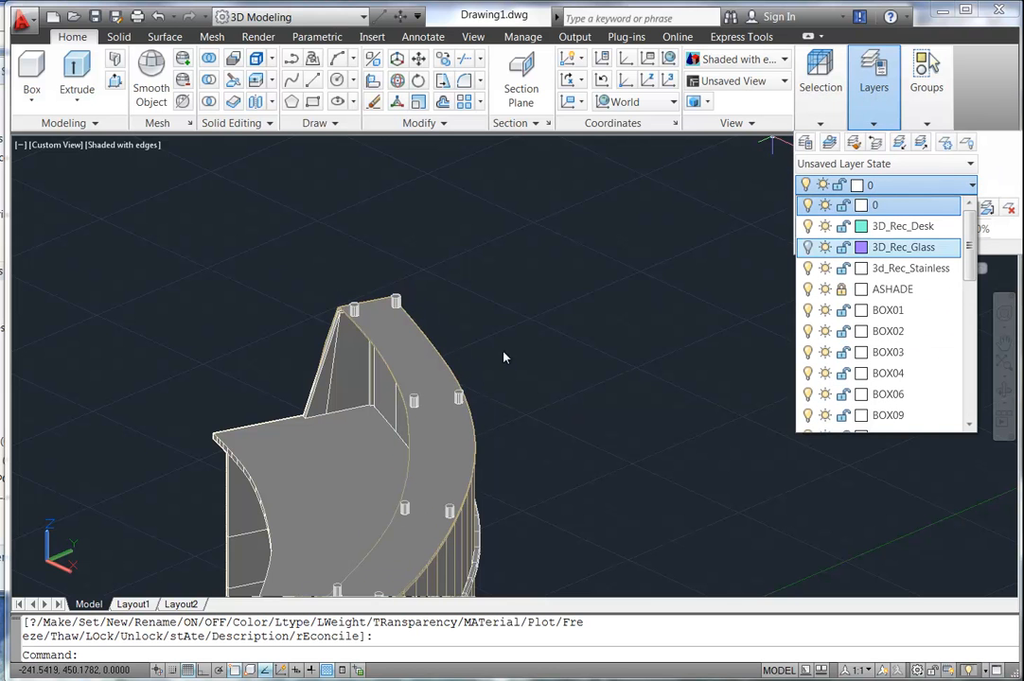
scroll(374, 269, "up", 5)
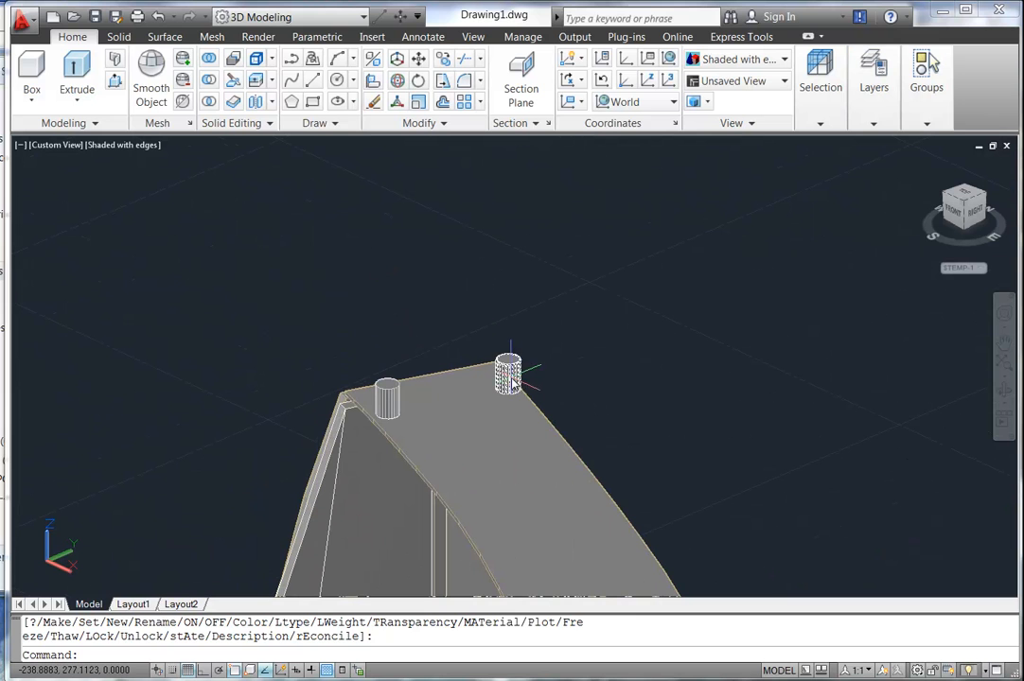
Select all the small cylindrical posts around the desk.
left_click(509, 377)
left_click(387, 397)
middle_click_drag(605, 568, 529, 448)
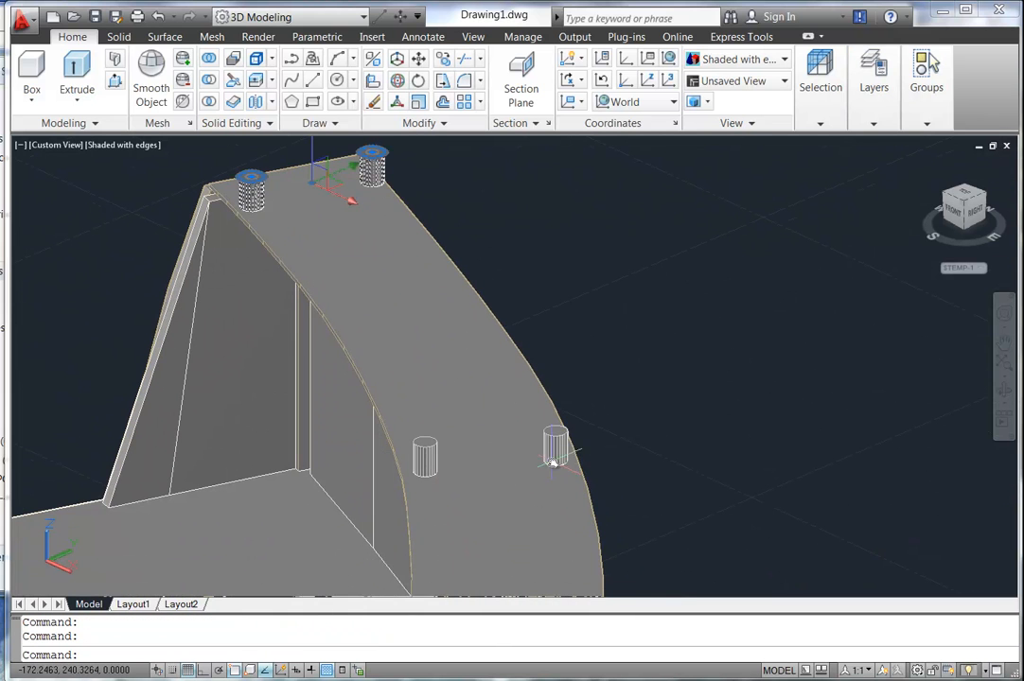
left_click(556, 447)
left_click(422, 458)
middle_click_drag(388, 451, 367, 171)
left_click(507, 497)
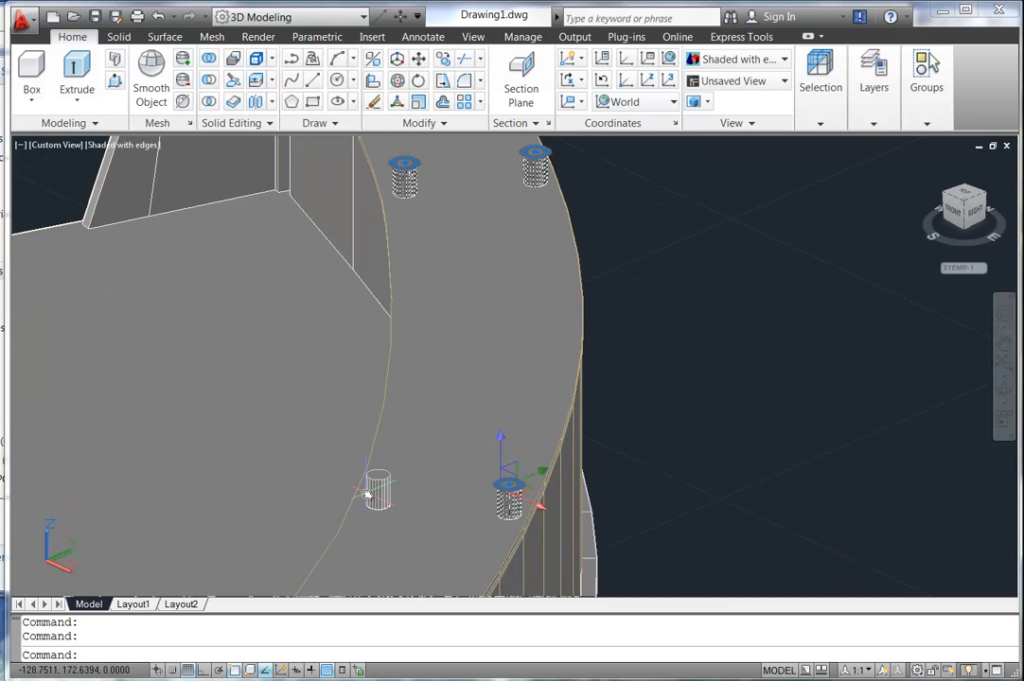
left_click(367, 494)
middle_click_drag(254, 477, 285, 247)
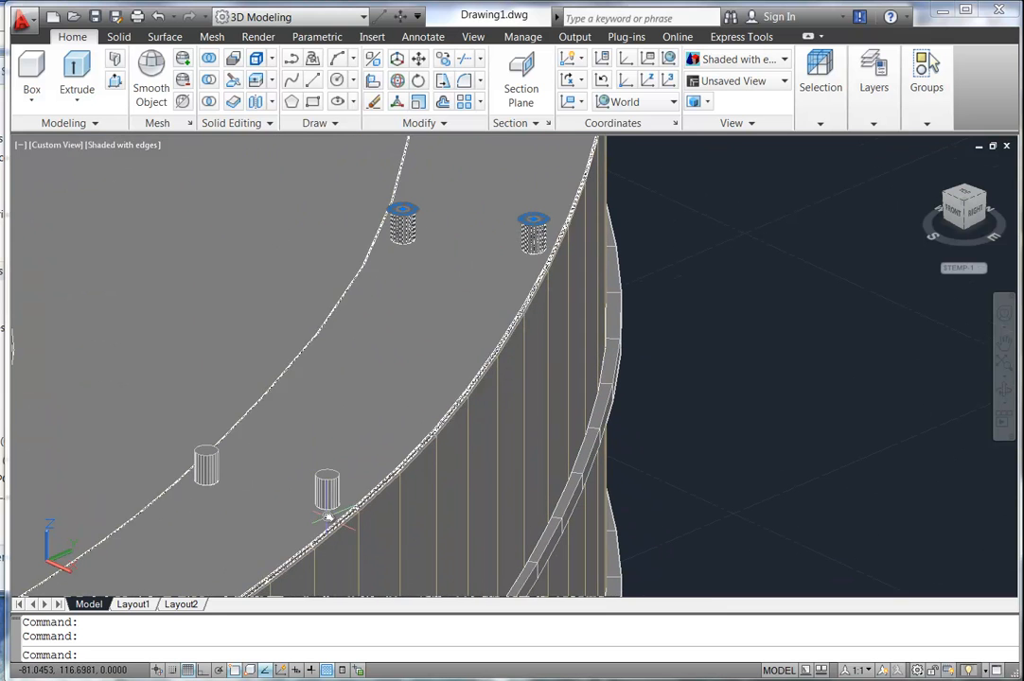
left_click(326, 490)
left_click(206, 464)
middle_click_drag(139, 418, 371, 350, "shift")
scroll(371, 349, "up", 3)
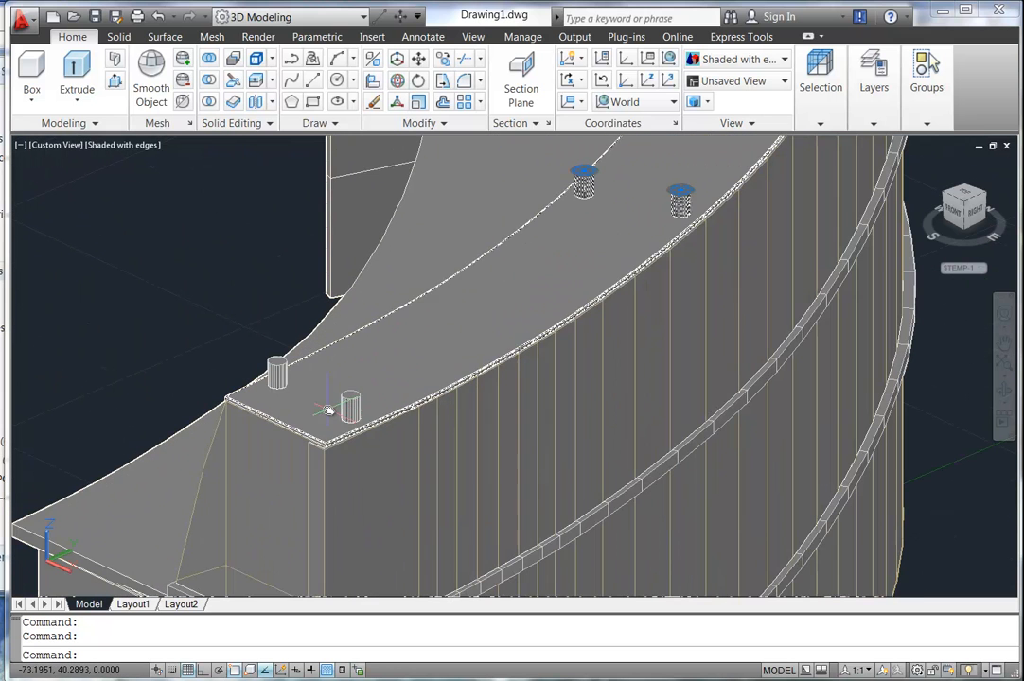
left_click(348, 402)
left_click(277, 371)
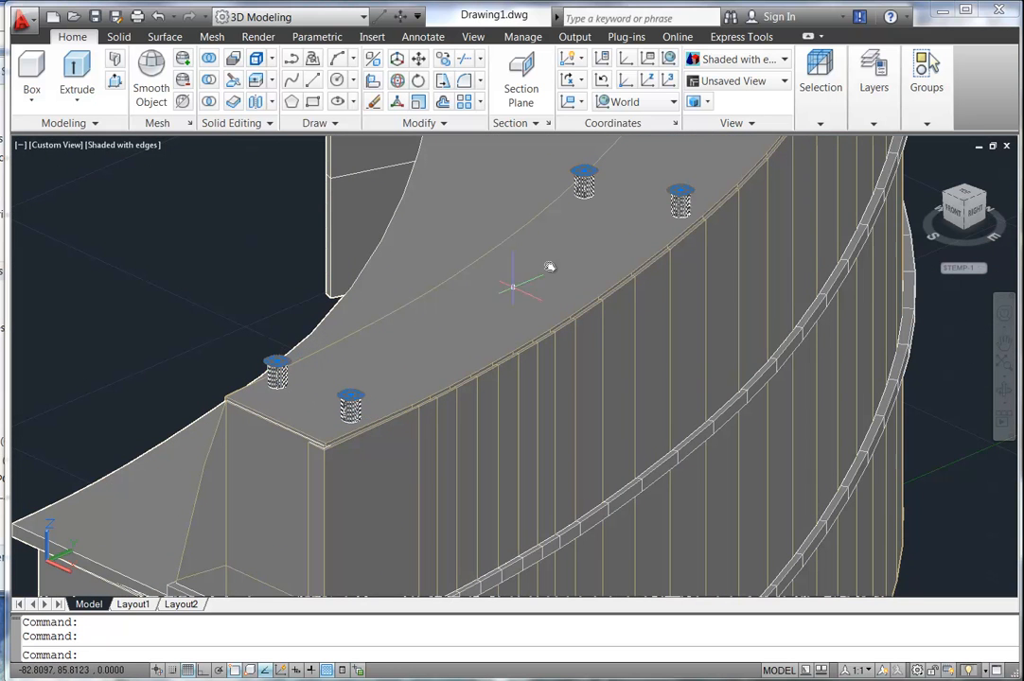
Move the selected cylinders onto the 3d_Rec_Stainless layer.
mouse_move(885, 103)
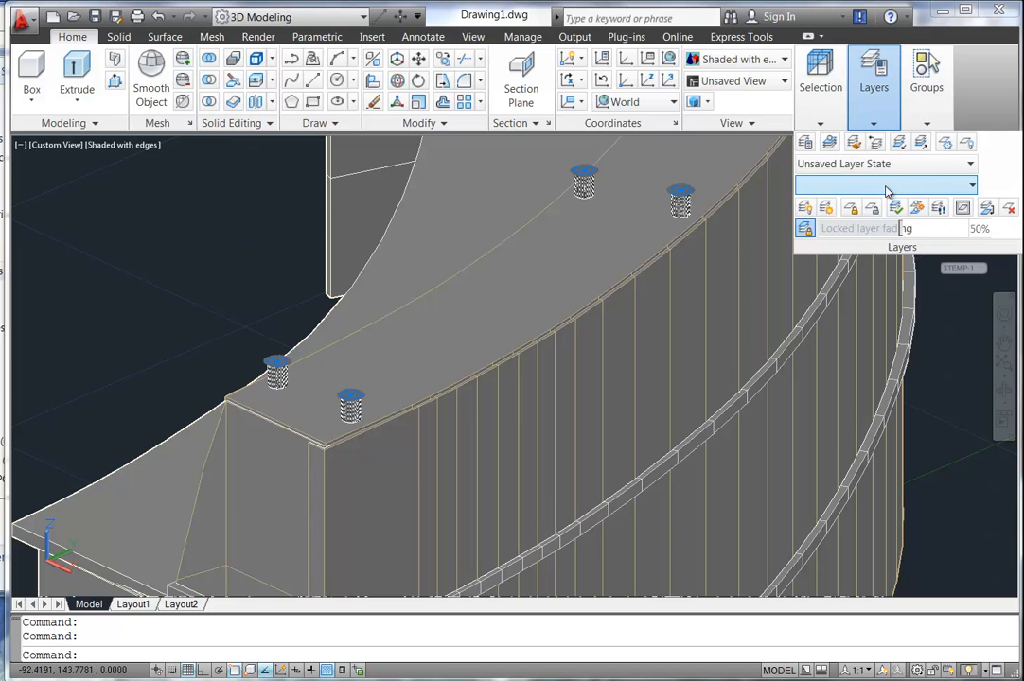
left_click(887, 185)
left_click(904, 268)
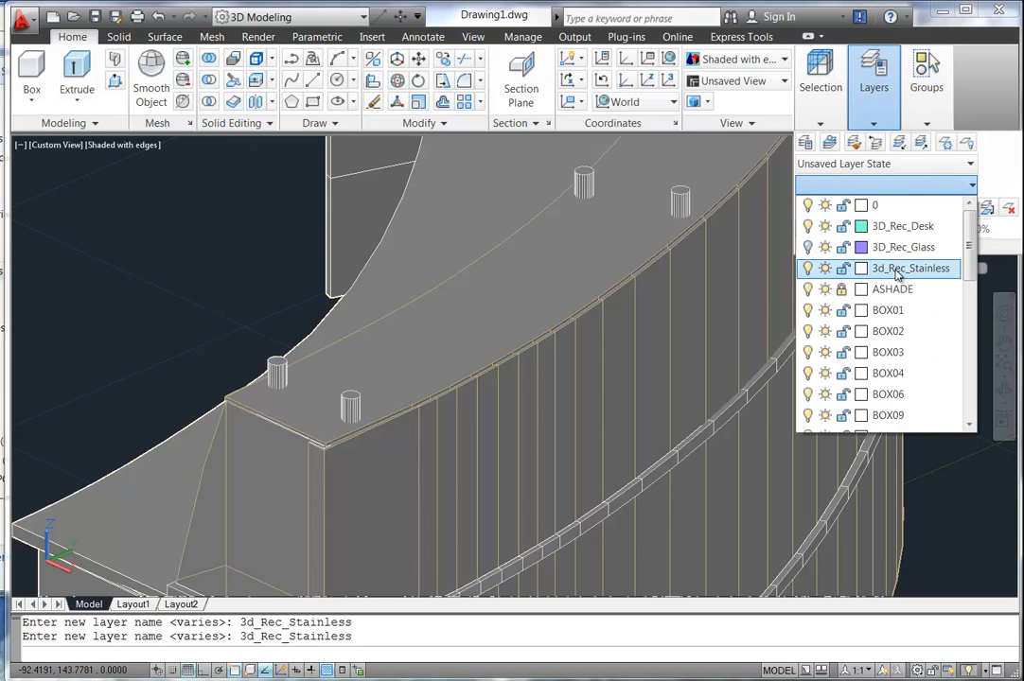
key("Escape")
key("Escape")
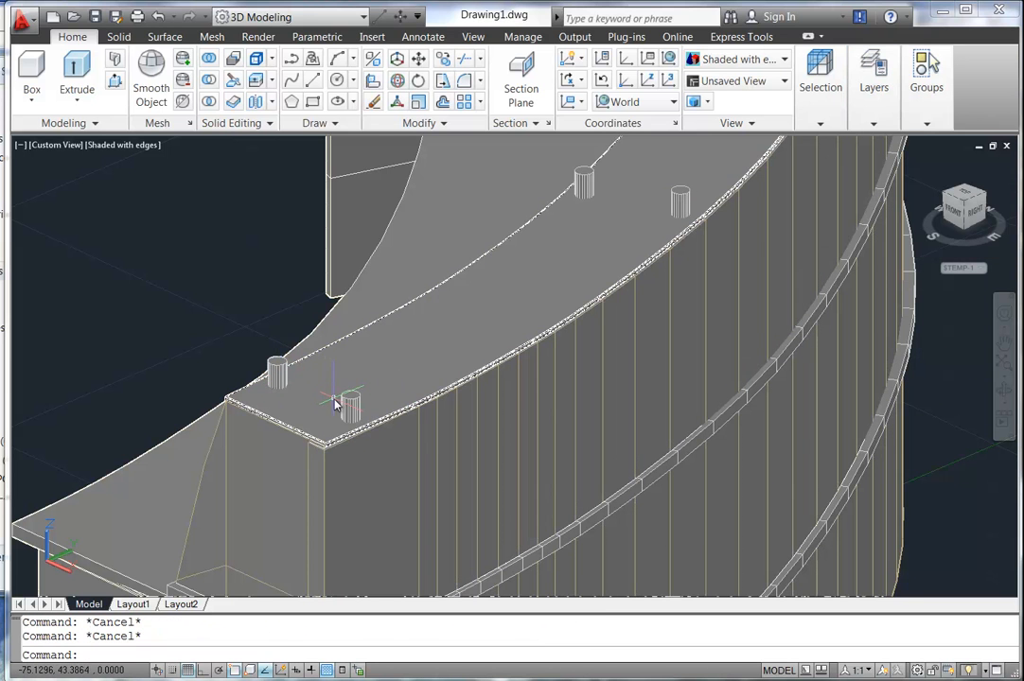
Set the 3d_Rec_Stainless layer colour to 63 and regenerate the display with RE.
mouse_move(879, 100)
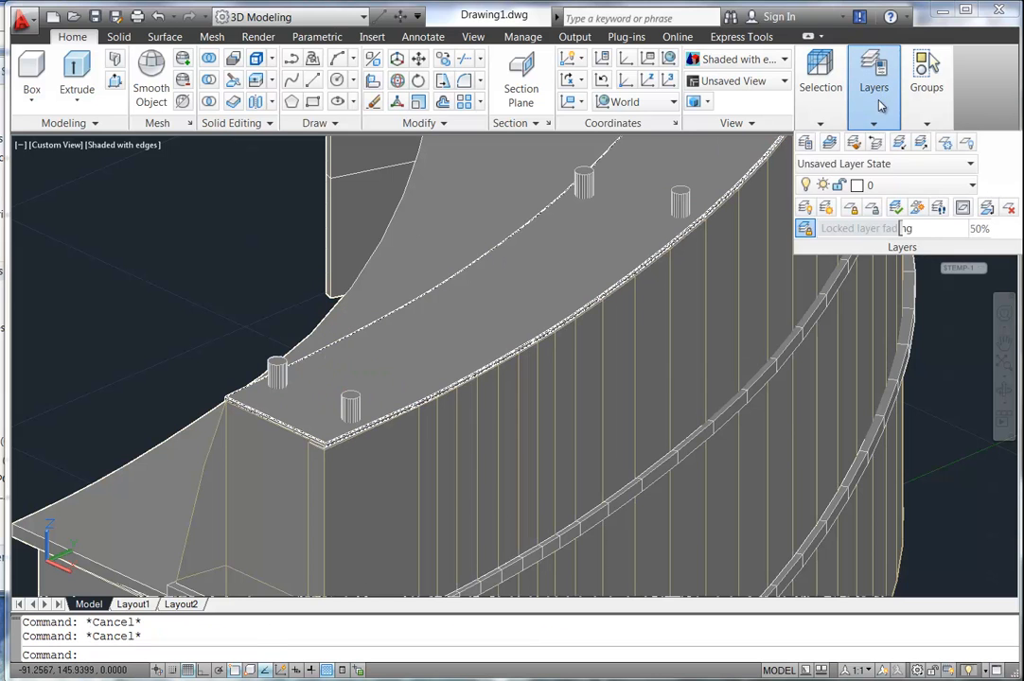
left_click(908, 188)
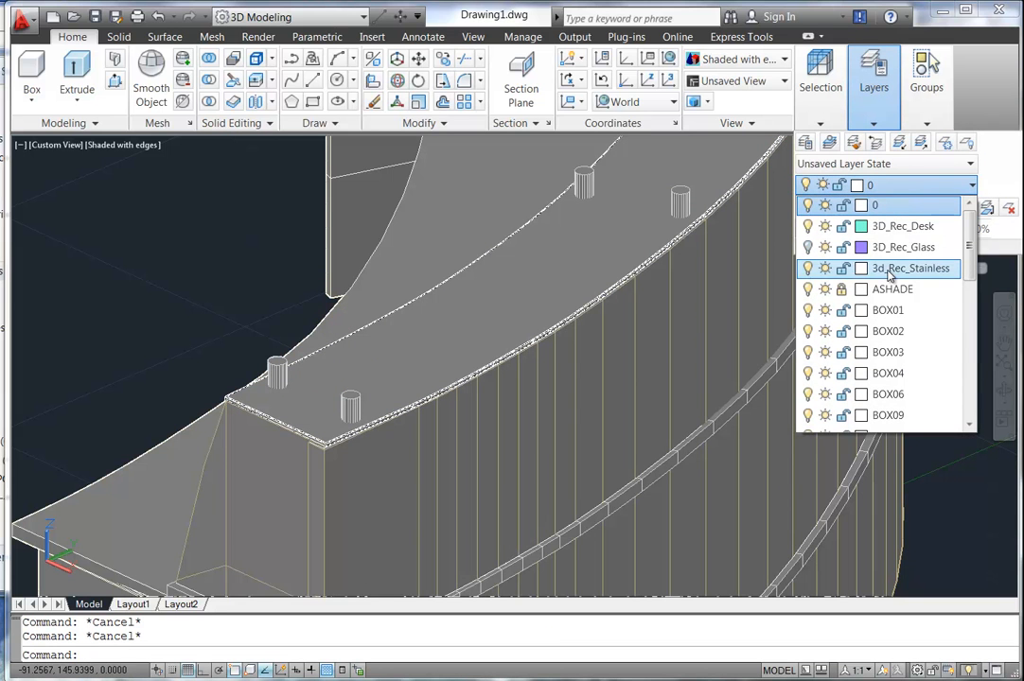
left_click(860, 270)
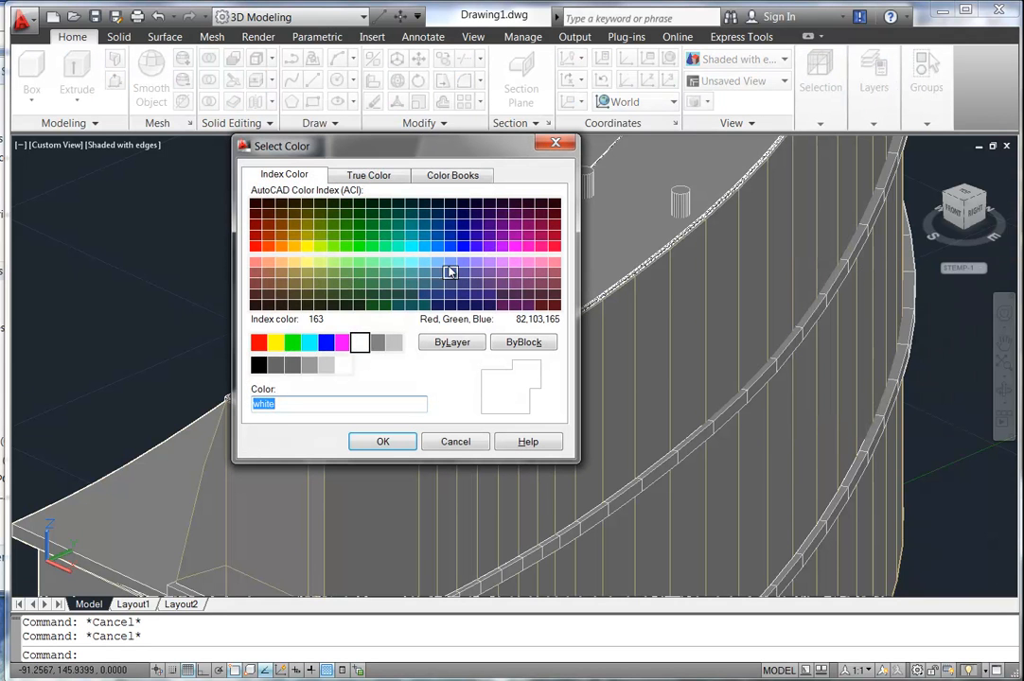
left_click(319, 276)
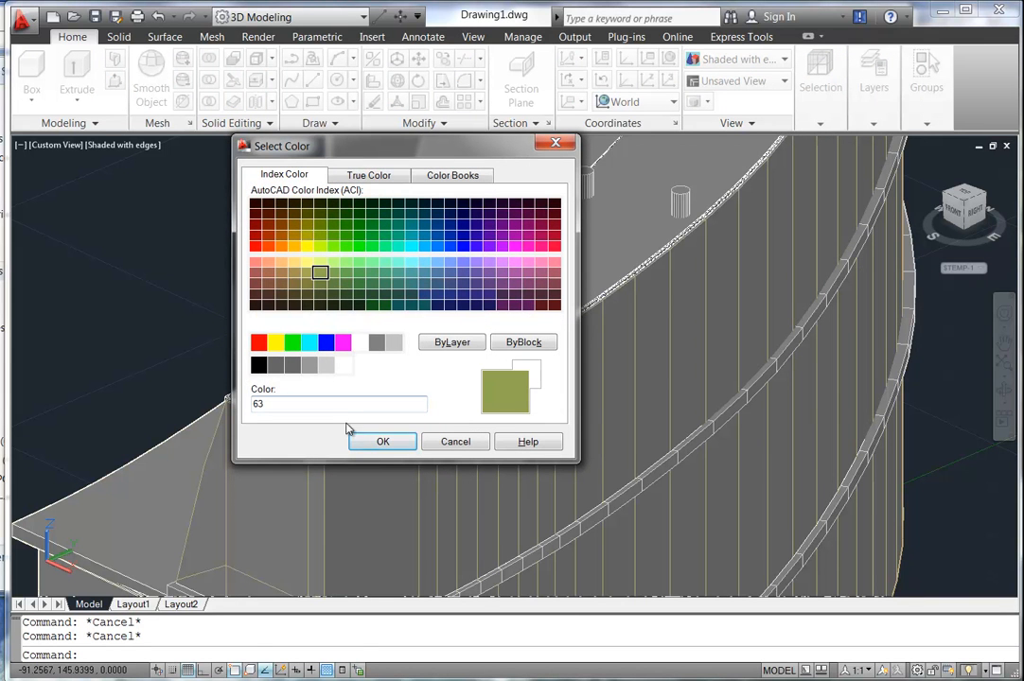
left_click(378, 441)
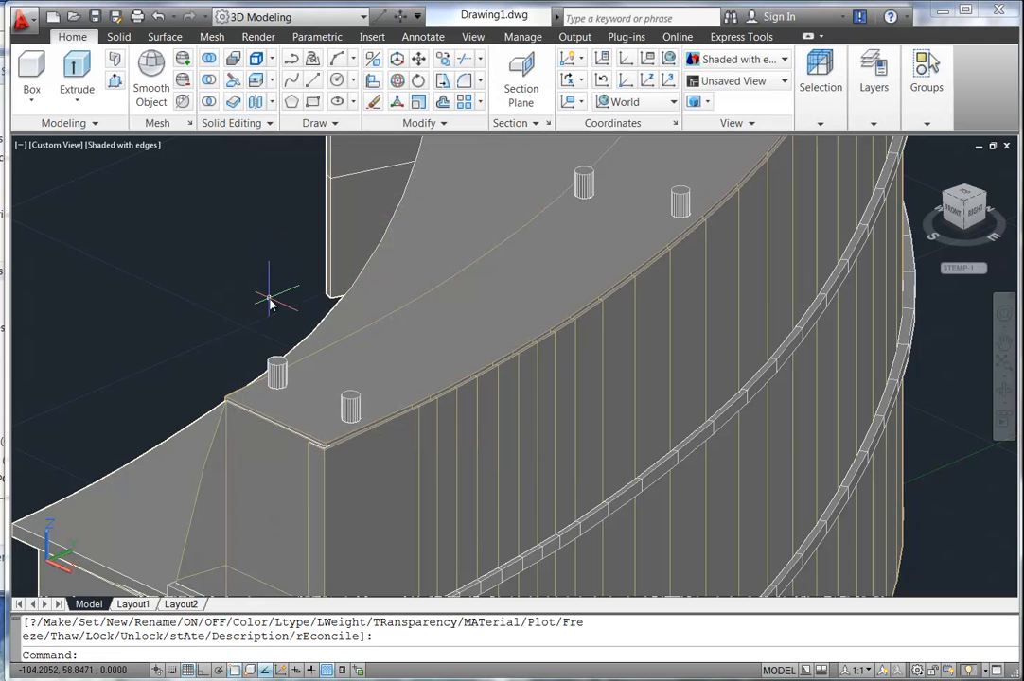
type("re")
key("Return")
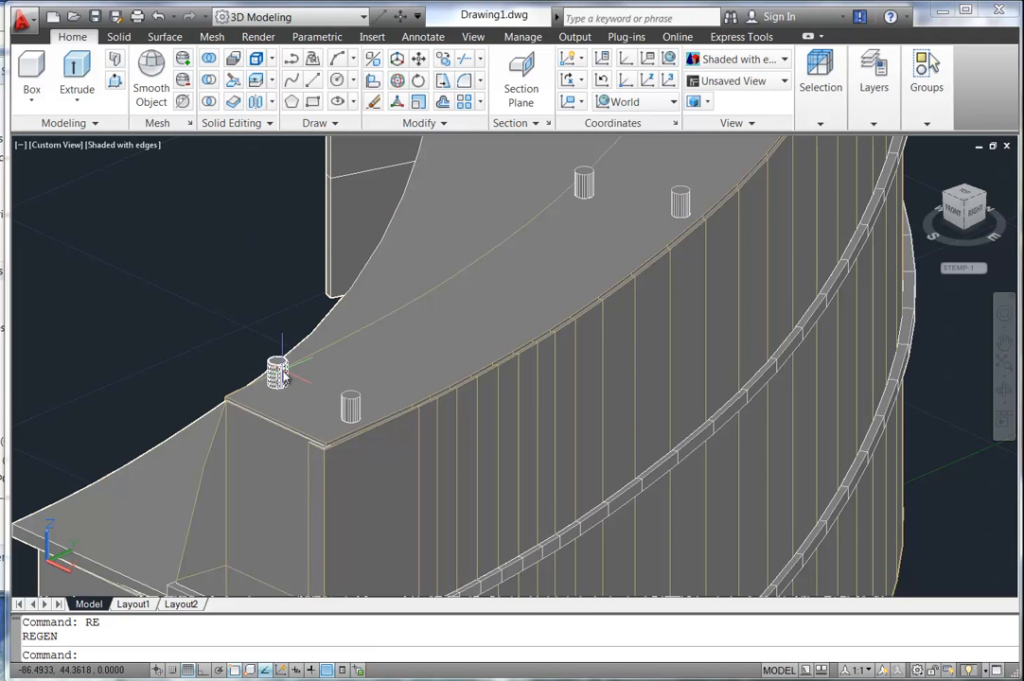
Turn off the 3d_Rec_Stainless layer.
mouse_move(873, 90)
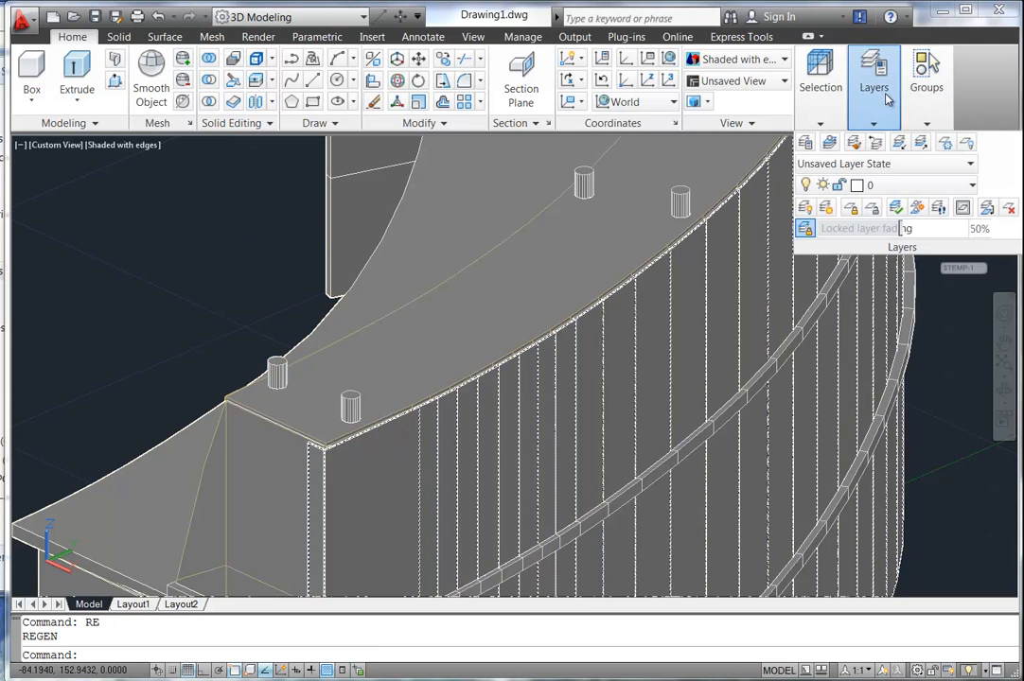
left_click(885, 187)
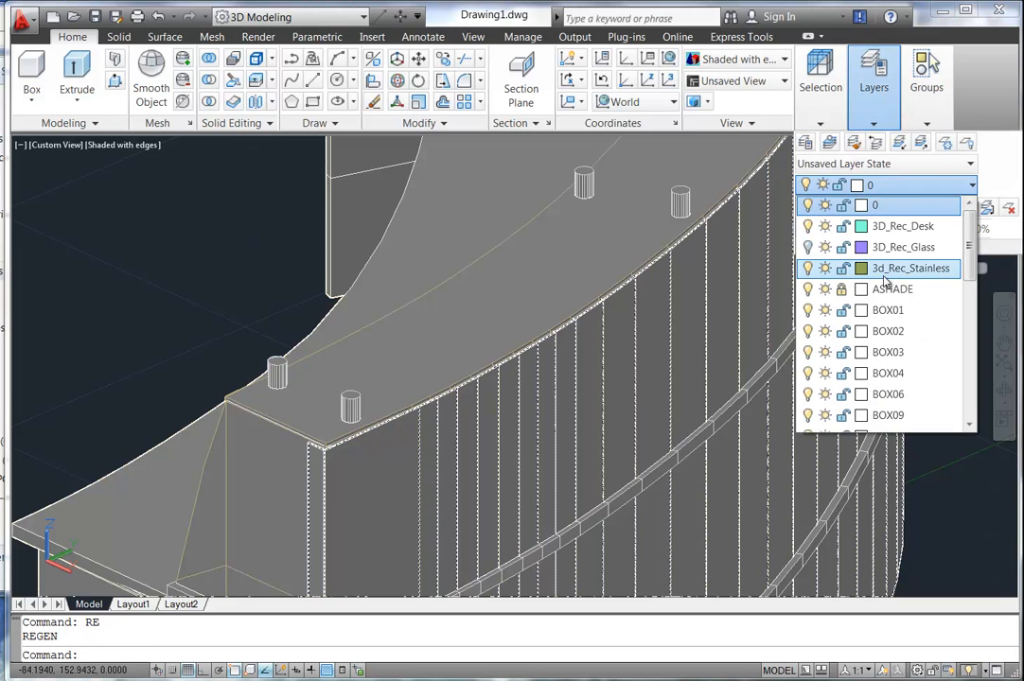
left_click(808, 269)
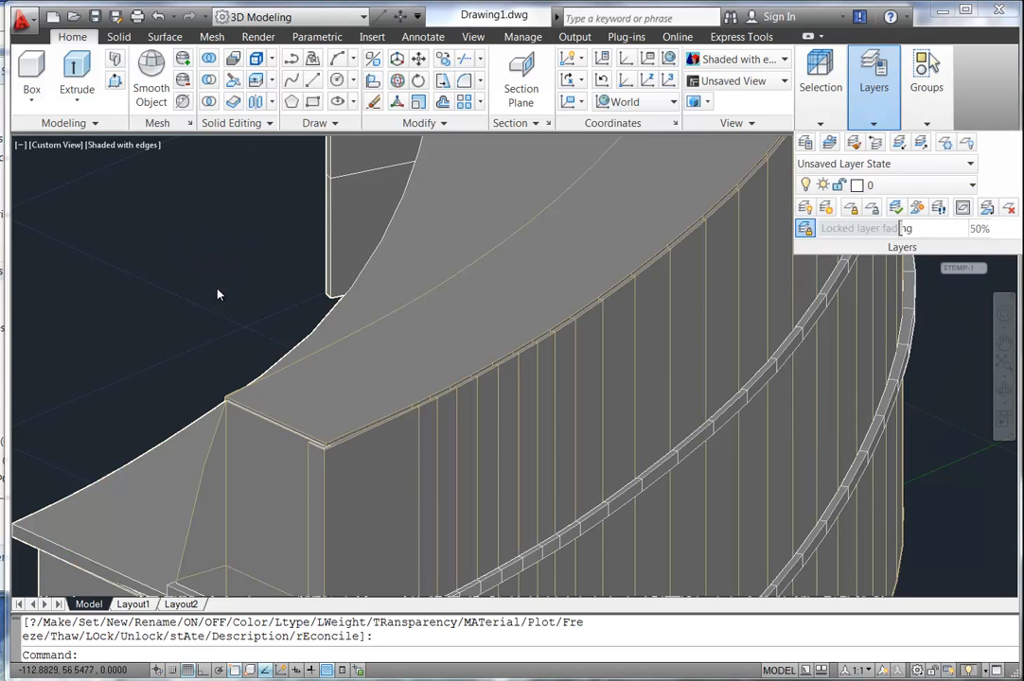
scroll(225, 305, "down", 5)
scroll(308, 369, "up", 5)
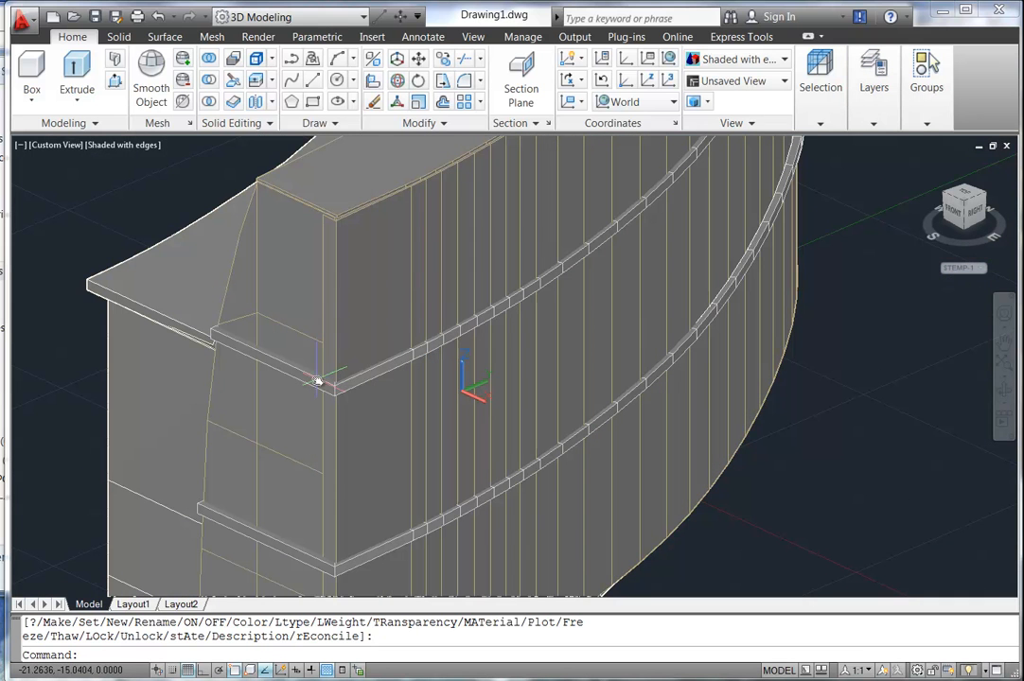
Select the upper and lower curved ledges of the desk.
left_click(325, 383)
scroll(326, 401, "up", 4)
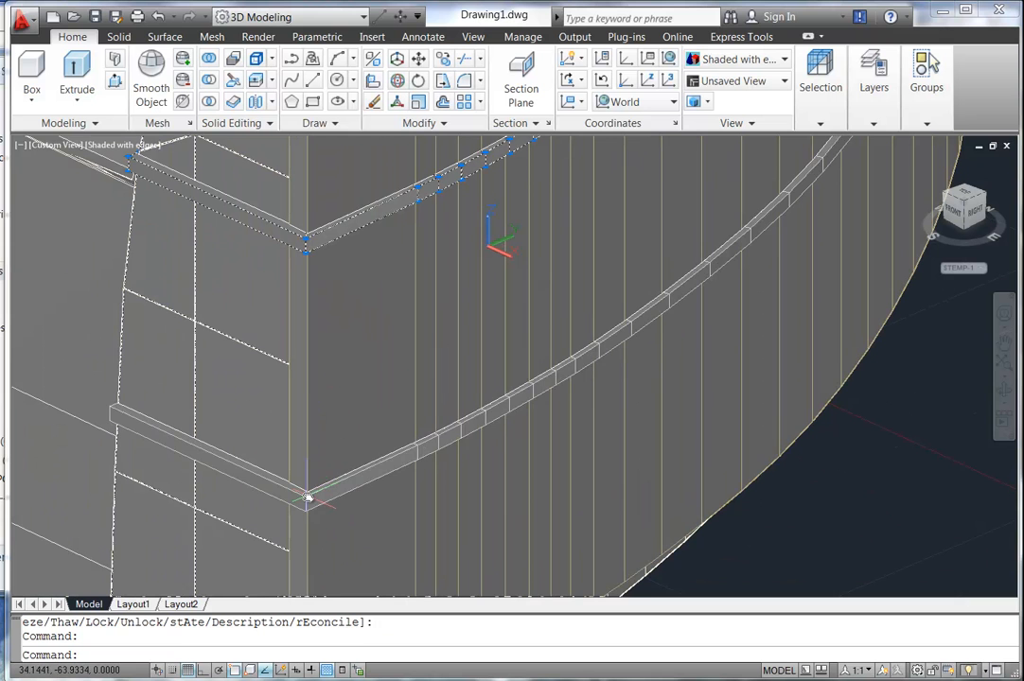
left_click(303, 498)
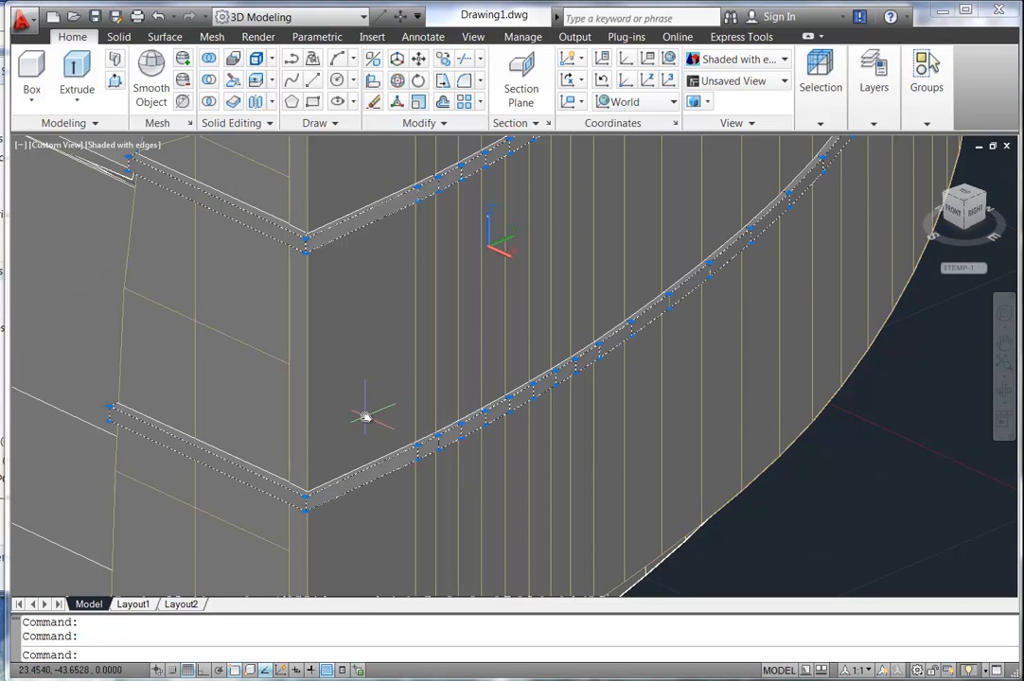
scroll(295, 312, "up", 2)
scroll(217, 243, "up", 7)
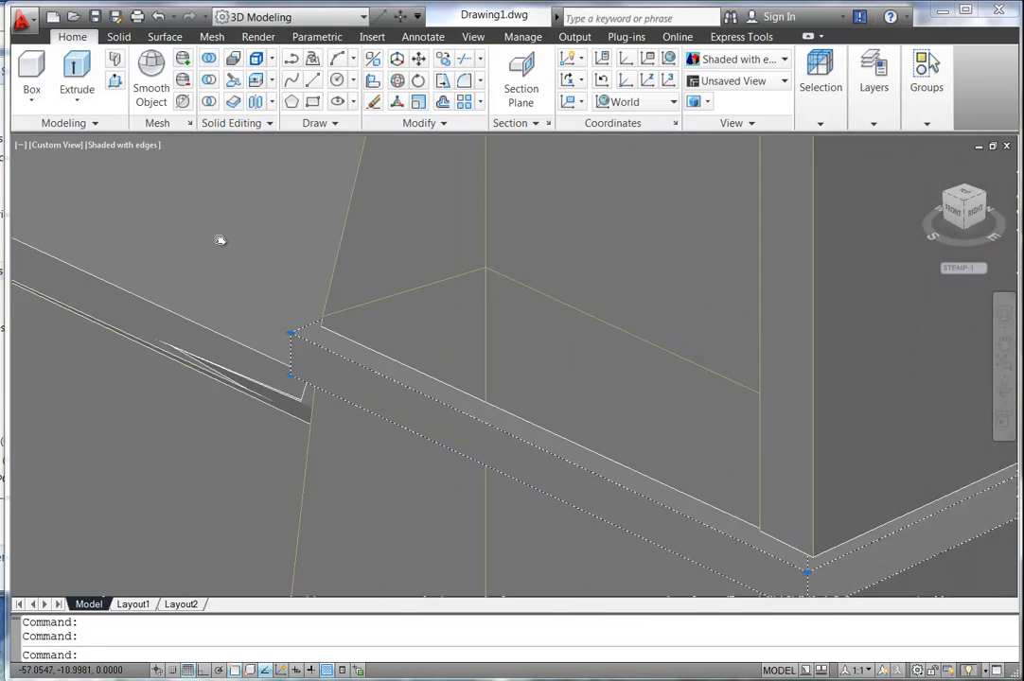
scroll(222, 238, "down", 5)
middle_click_drag(223, 358, 252, 140)
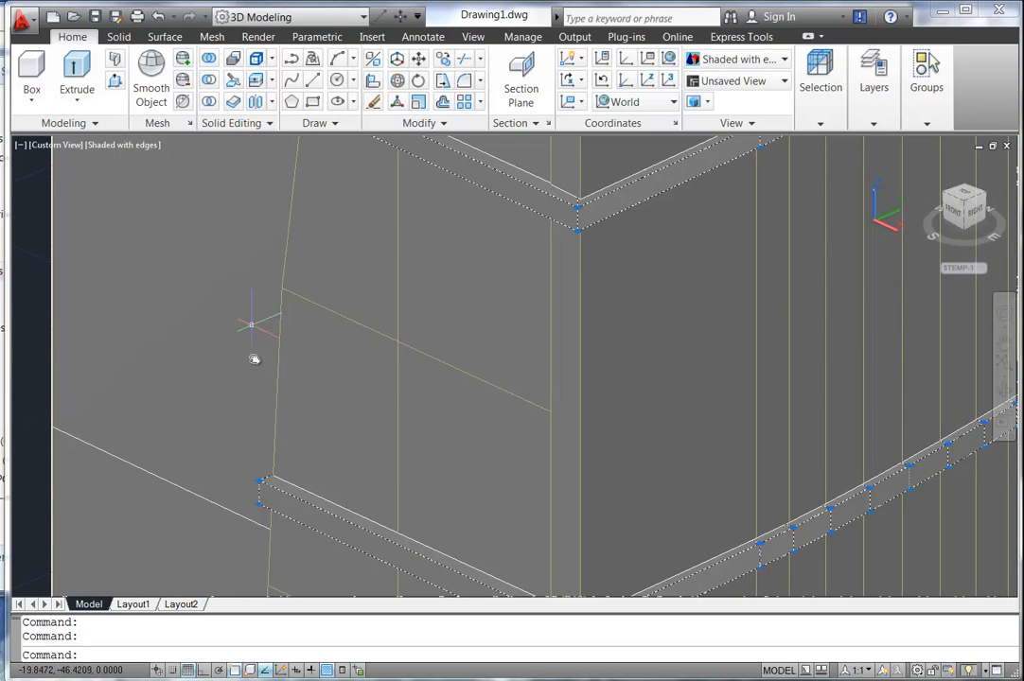
scroll(411, 362, "down", 4)
middle_click_drag(852, 203, 536, 373)
scroll(559, 371, "down", 4)
middle_click_drag(608, 371, 450, 374, "shift")
Move the selected ledges onto the 3d_Rec_Stainless layer.
mouse_move(872, 92)
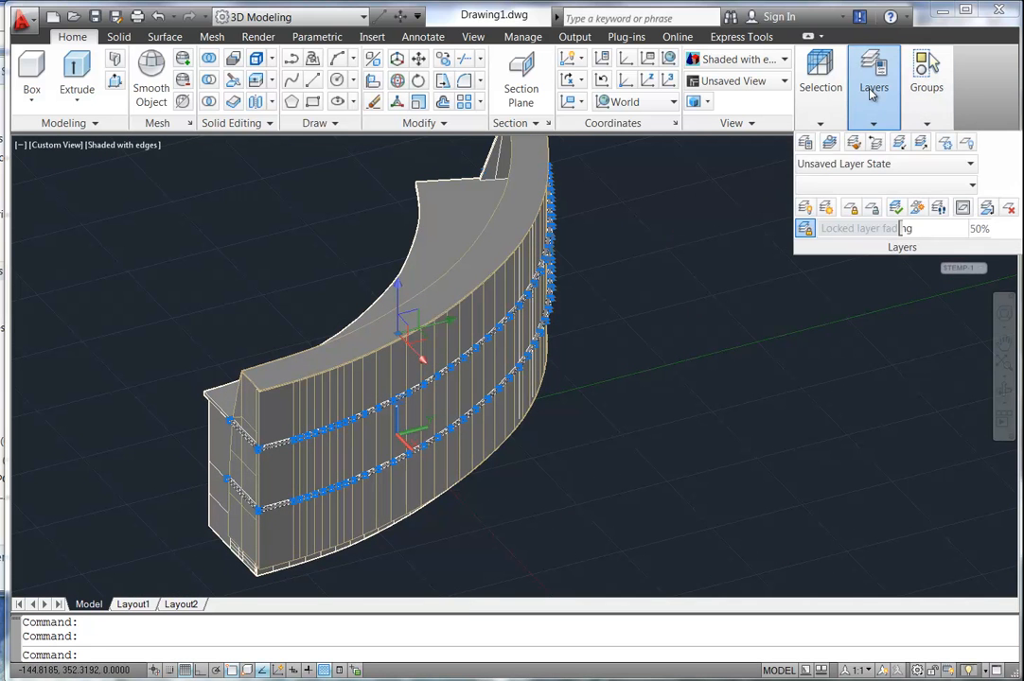
left_click(870, 185)
left_click(891, 268)
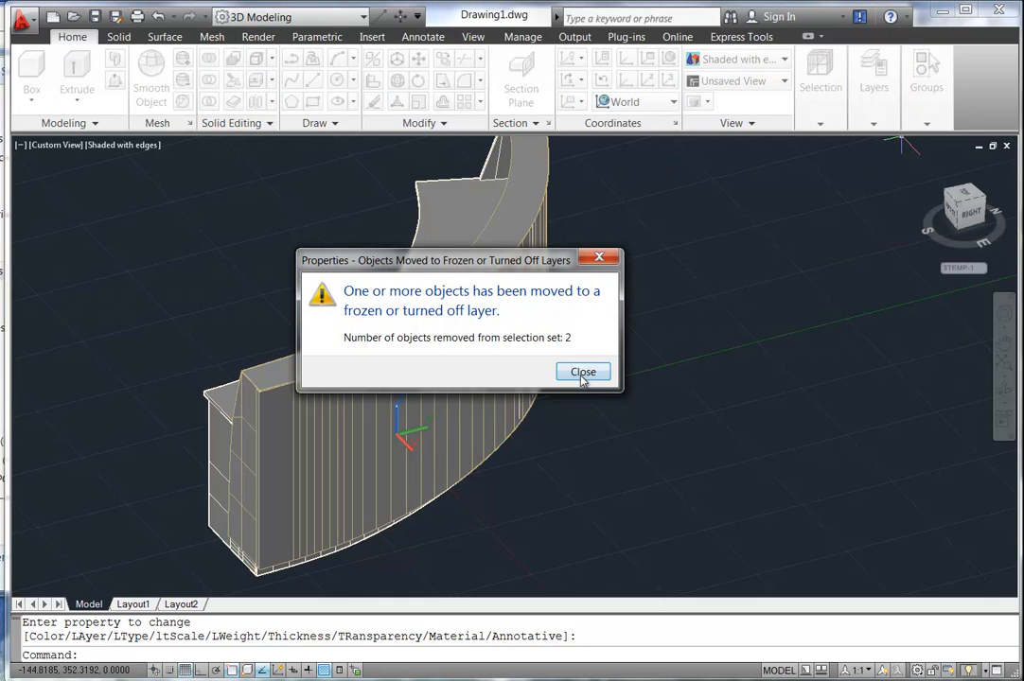
left_click(583, 372)
key("Escape")
key("Escape")
Window-select the curved desk body and put it on the 3D_Rec_Desk layer.
scroll(252, 399, "down", 3)
left_click(167, 265)
left_click(464, 518)
left_click(868, 110)
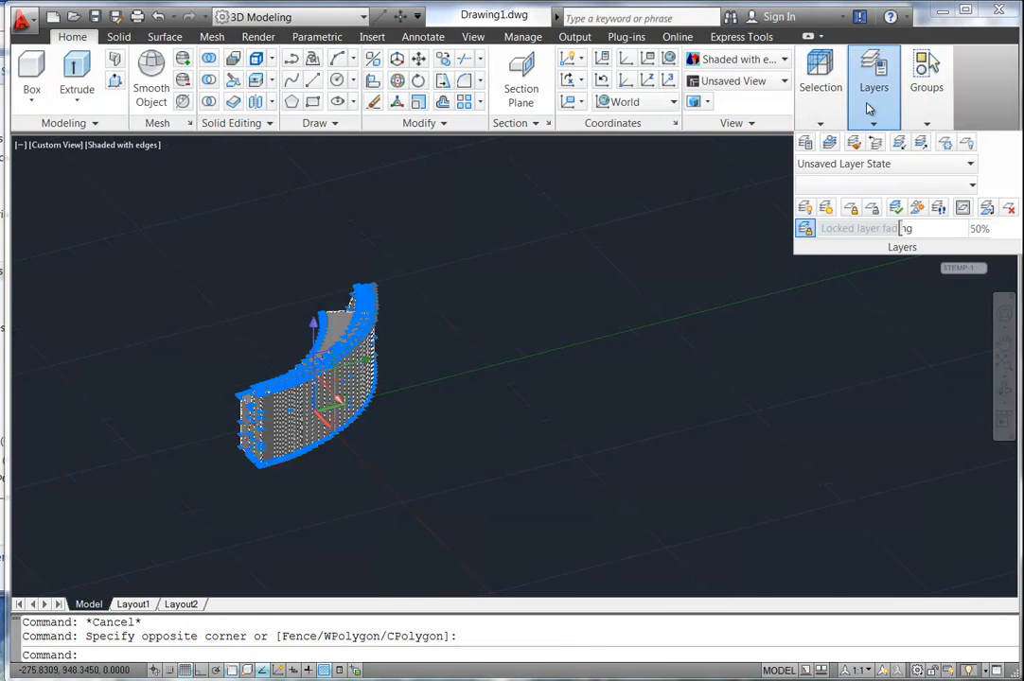
left_click(885, 185)
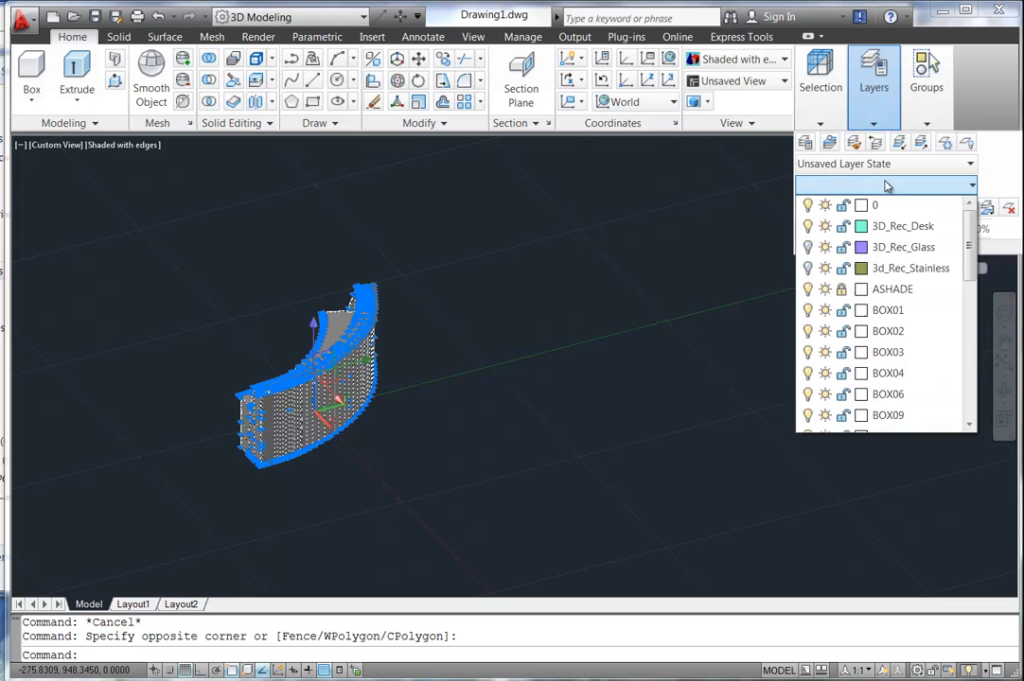
left_click(889, 226)
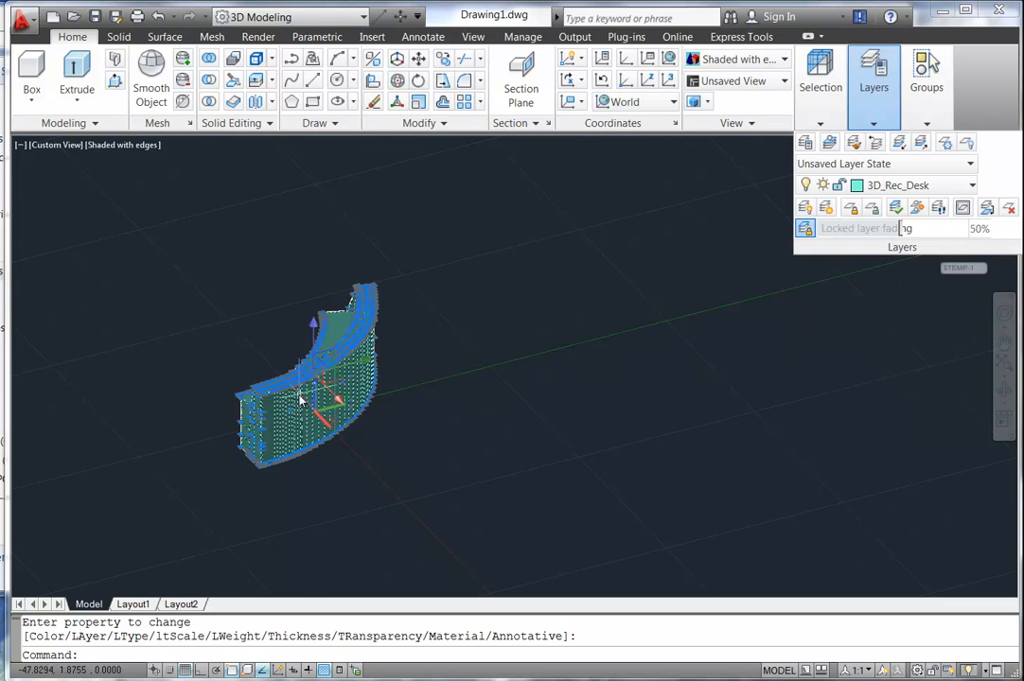
key("Escape")
key("Escape")
Turn on the 3D_Rec_Glass and 3d_Rec_Stainless layers.
middle_click_drag(284, 357, 290, 361)
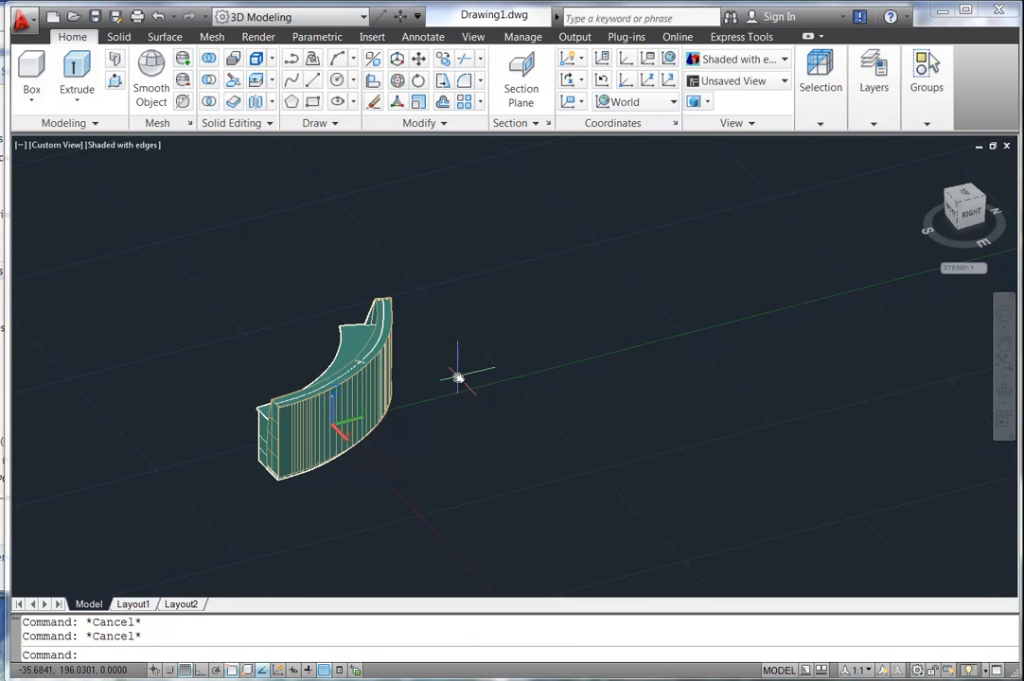
mouse_move(877, 96)
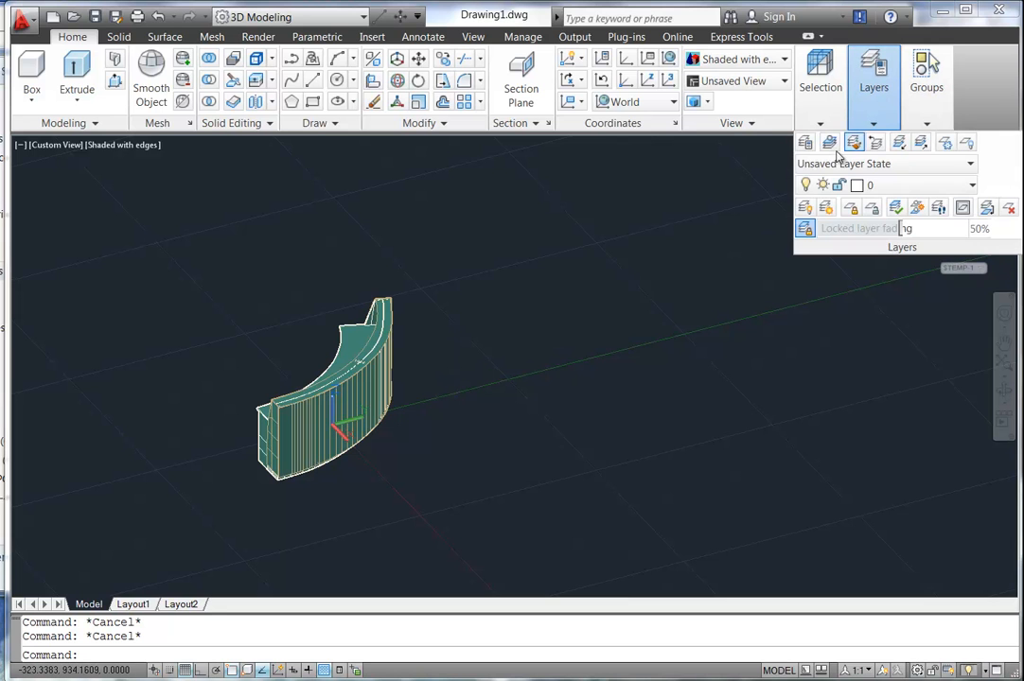
left_click(899, 185)
left_click(806, 247)
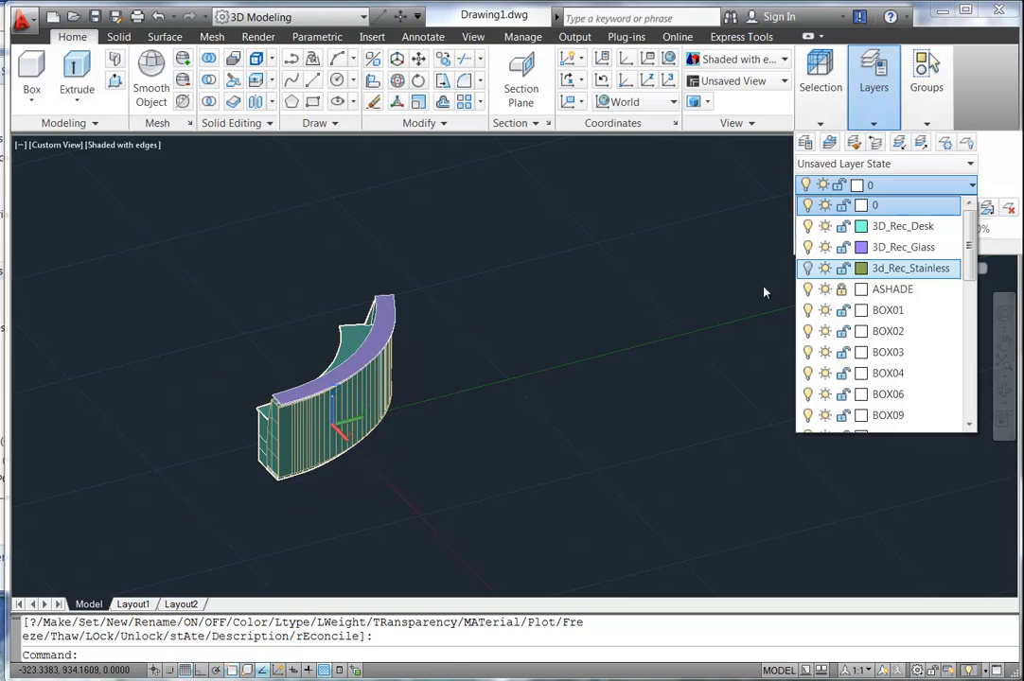
left_click(807, 269)
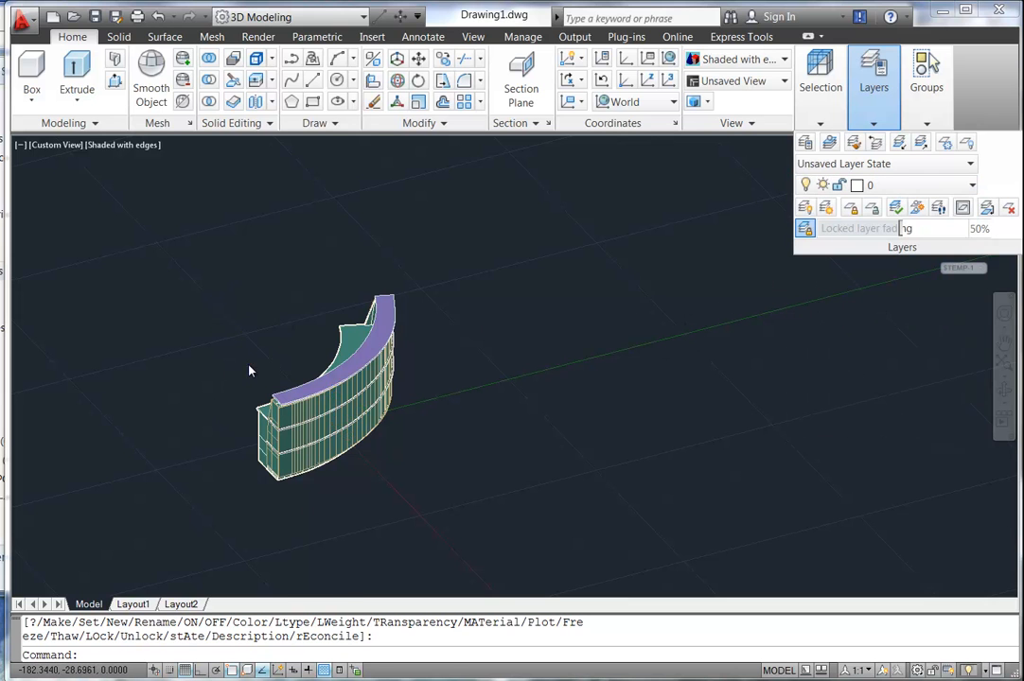
scroll(220, 365, "up", 4)
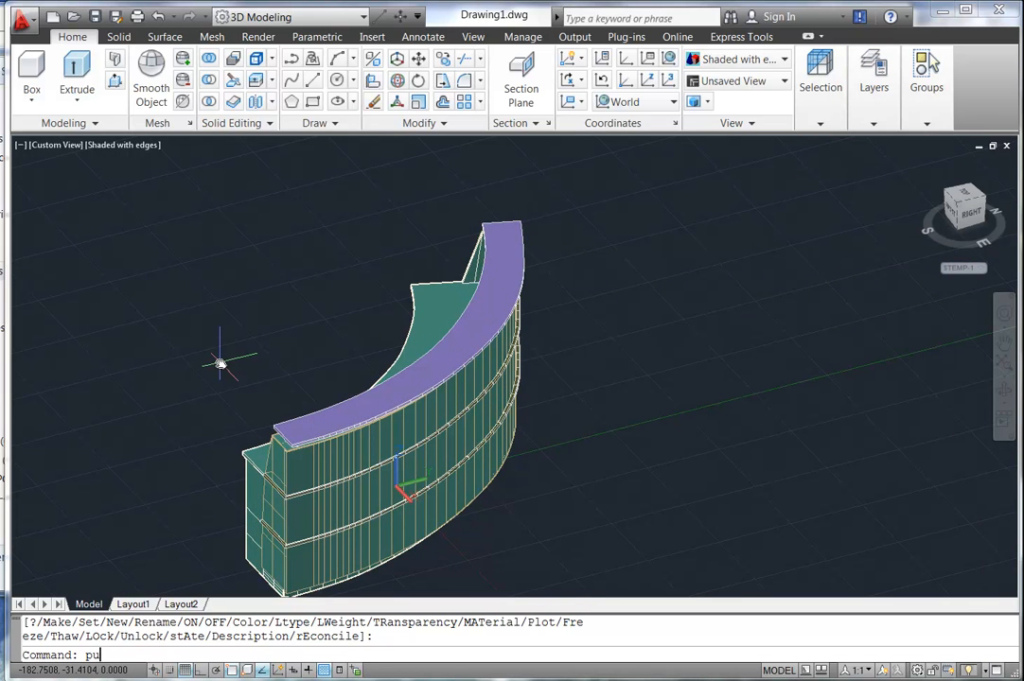
Purge all unused named items from the drawing with PURGE.
key("Return")
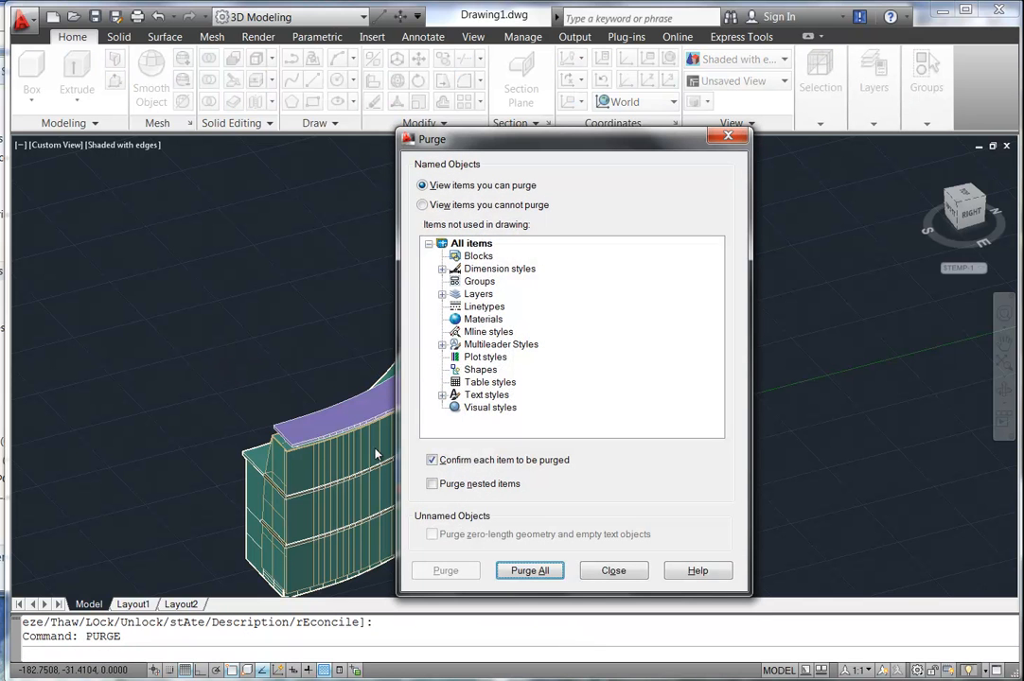
left_click(519, 575)
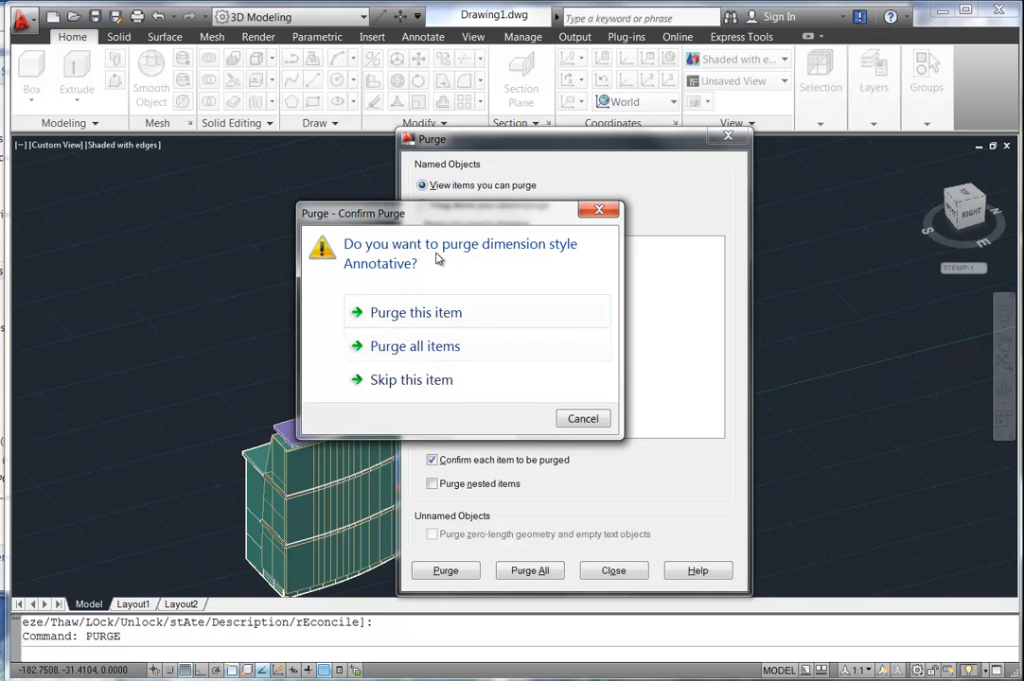
left_click(437, 349)
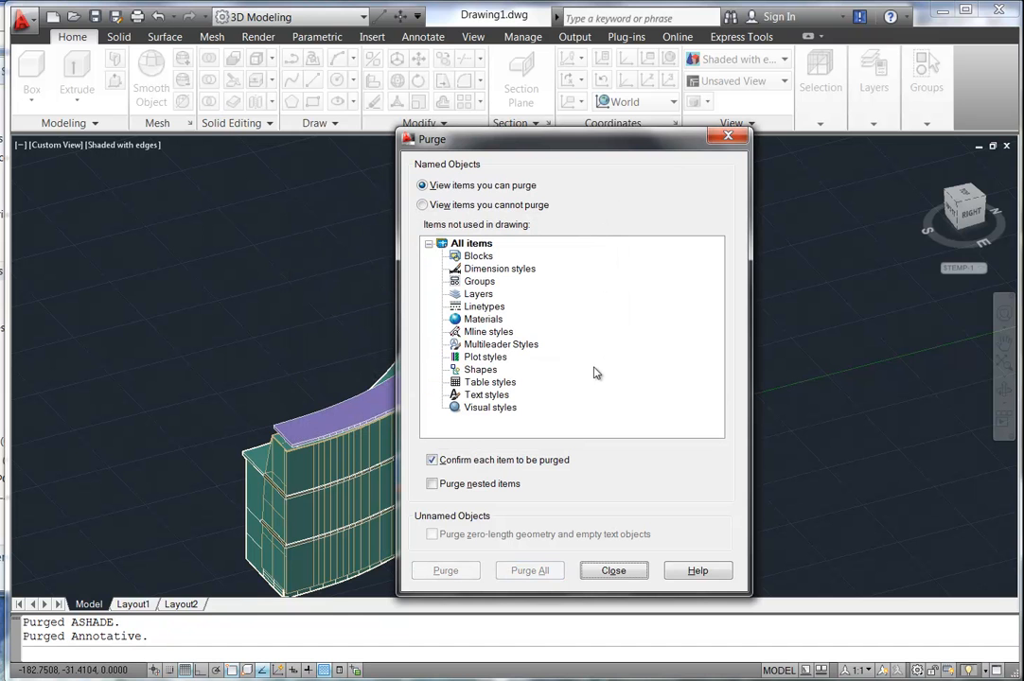
left_click(612, 572)
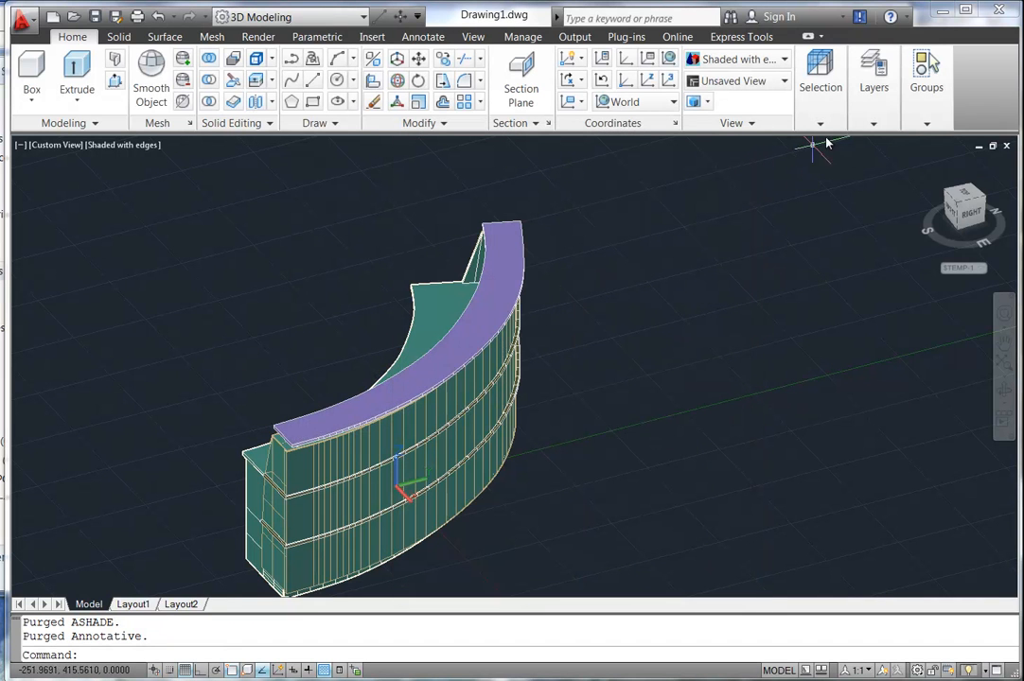
Check the Layers list for the layers left after purging.
mouse_move(869, 89)
left_click(883, 189)
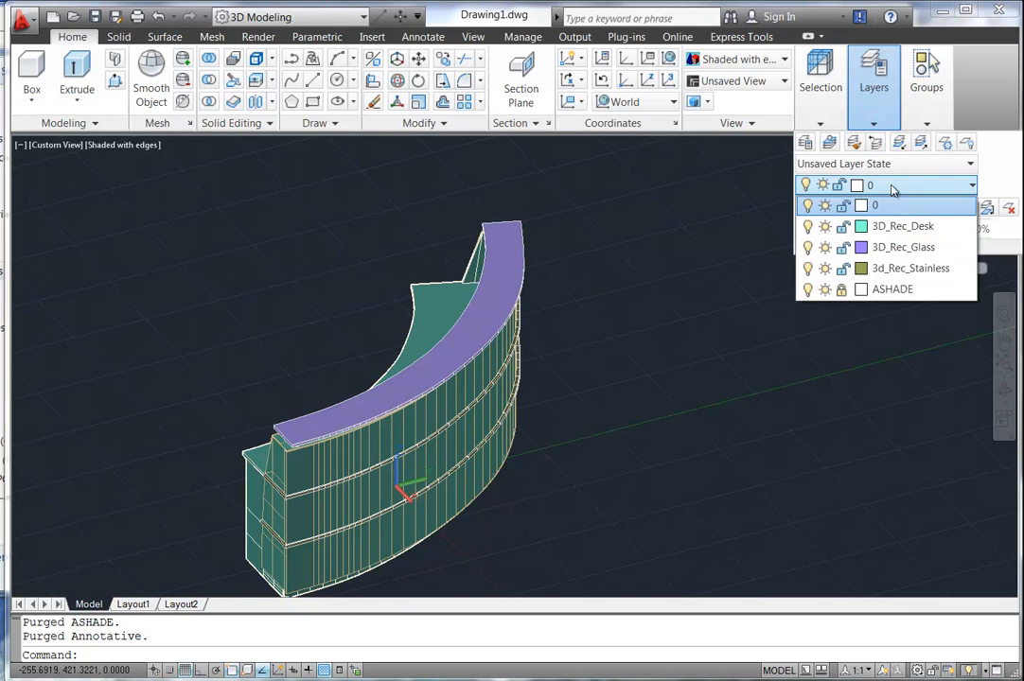
left_click(879, 81)
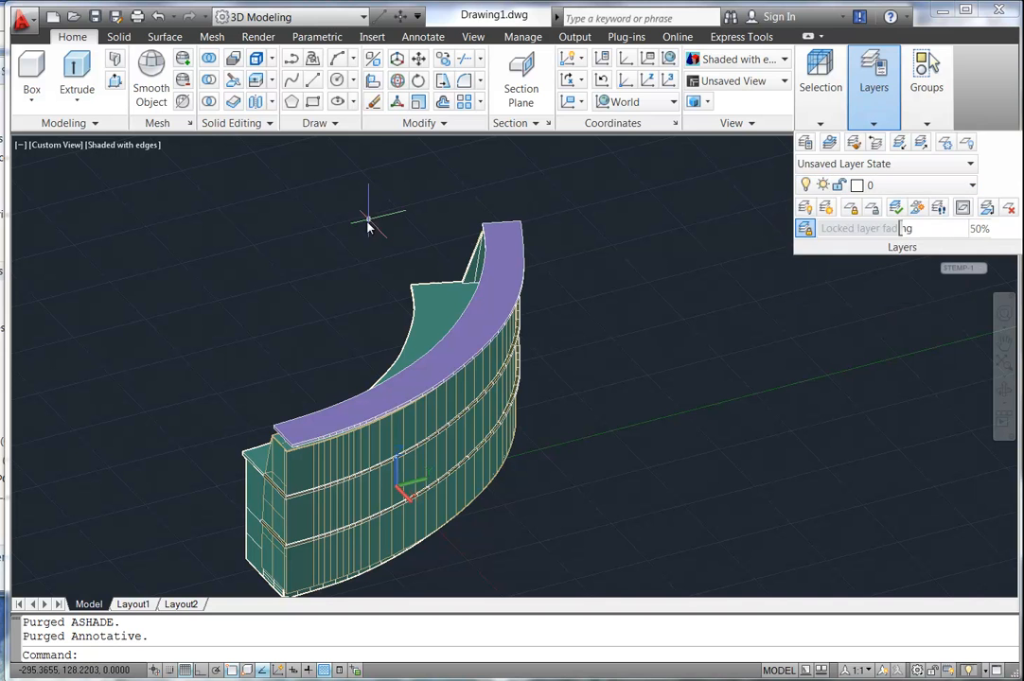
key("Escape")
key("Escape")
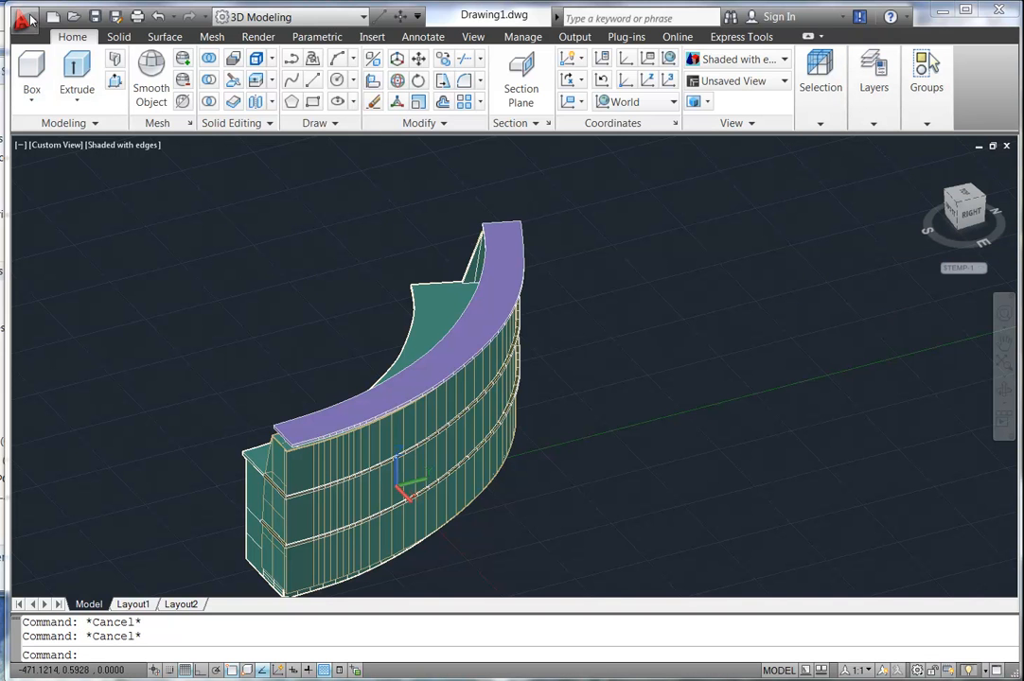
Save the drawing as Reception.dwg in Revit Training > Ultimo > Reception Desk.
left_click(29, 18)
left_click(66, 225)
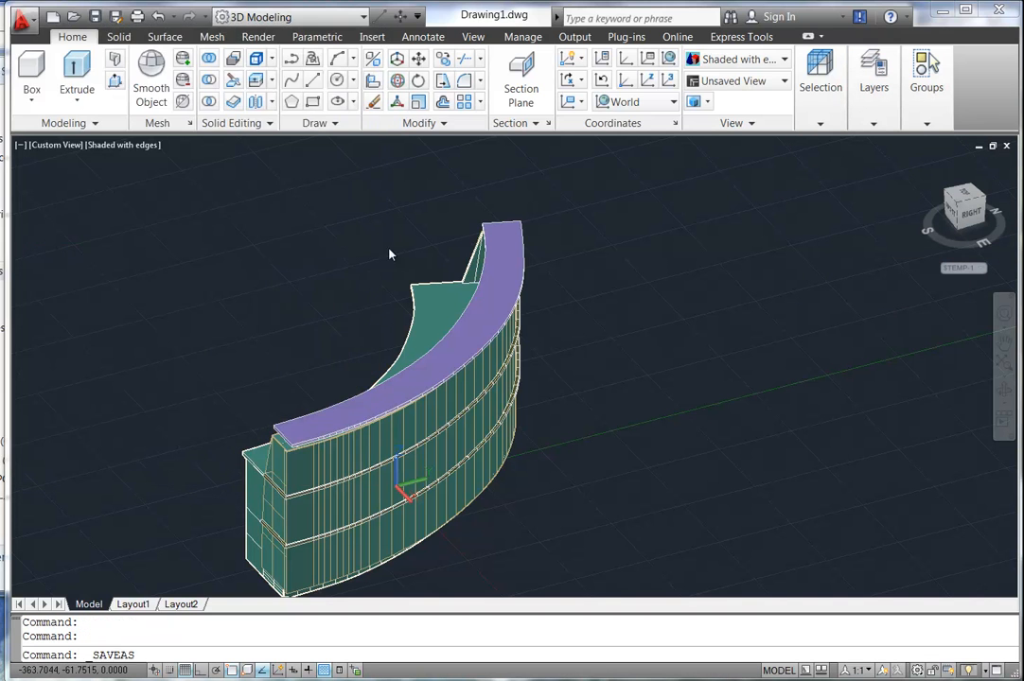
left_click_drag(655, 268, 657, 375)
double_click(478, 356)
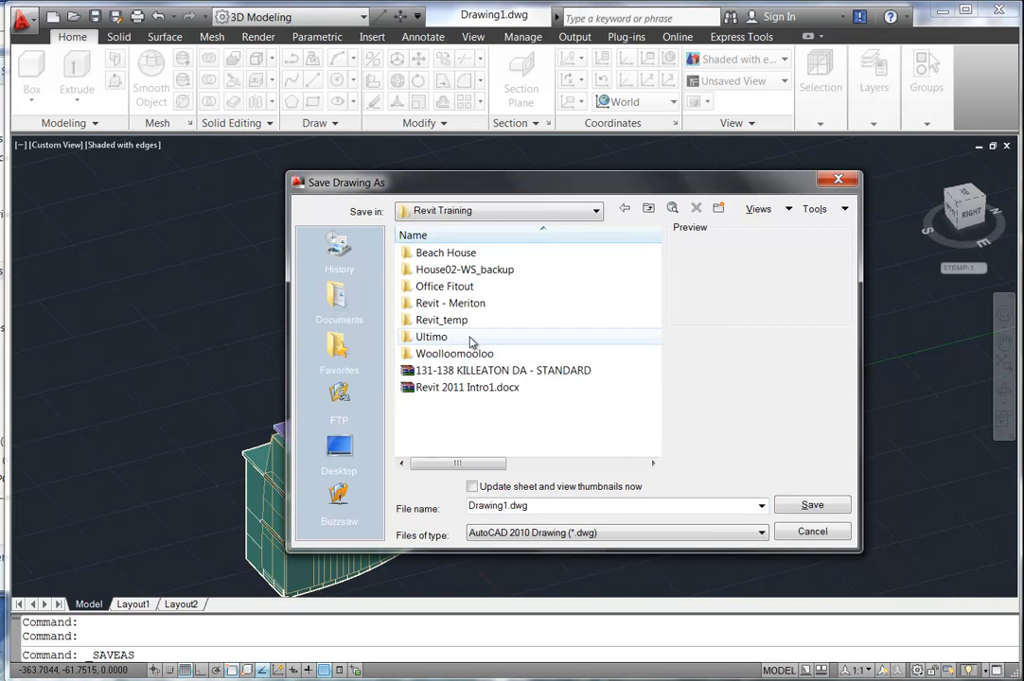
double_click(432, 337)
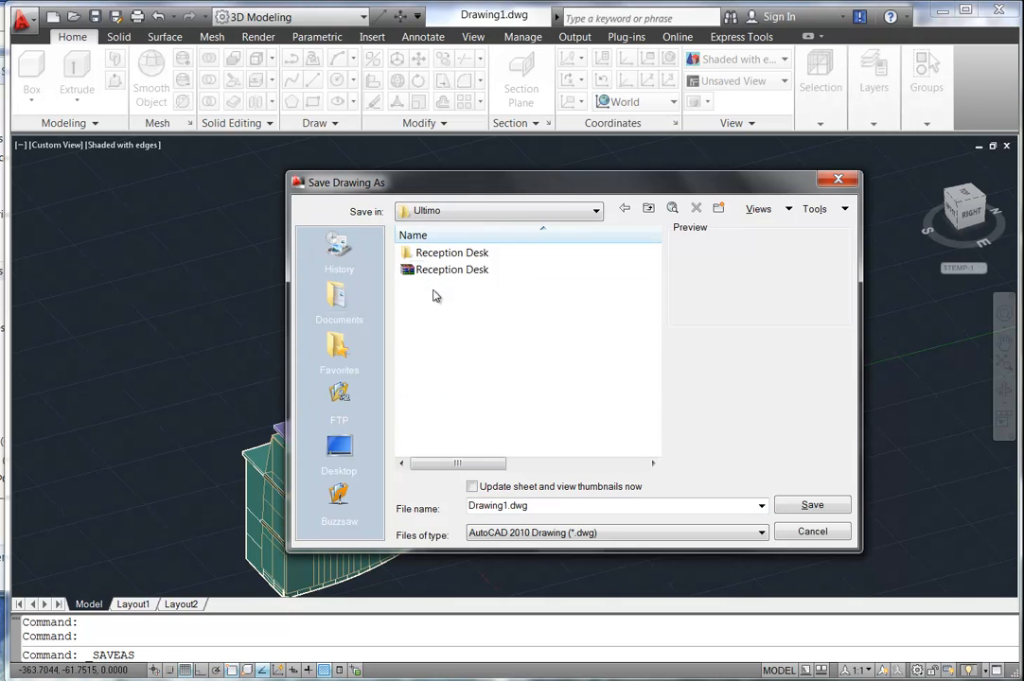
double_click(437, 254)
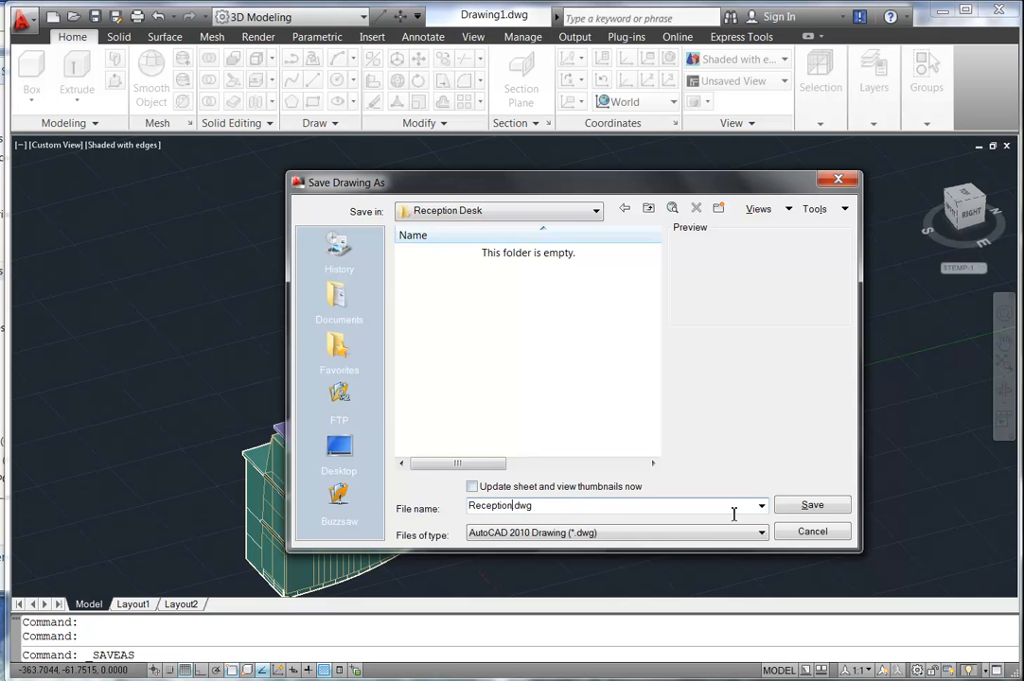
left_click(813, 508)
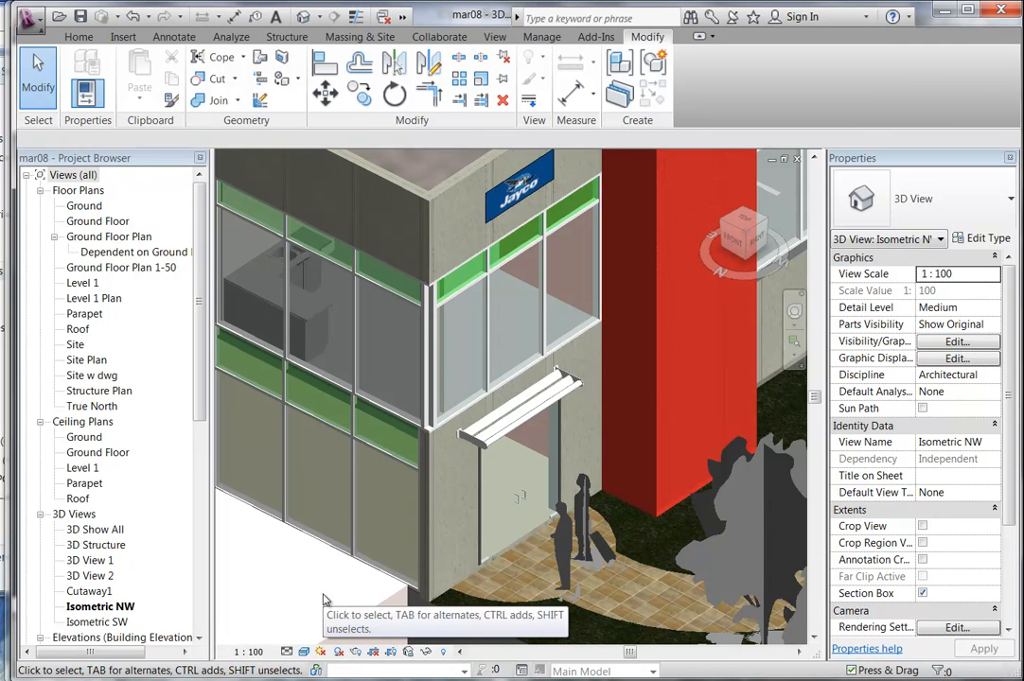
Create a new Revit family from the Metric Generic Model.rft template.
left_click(34, 28)
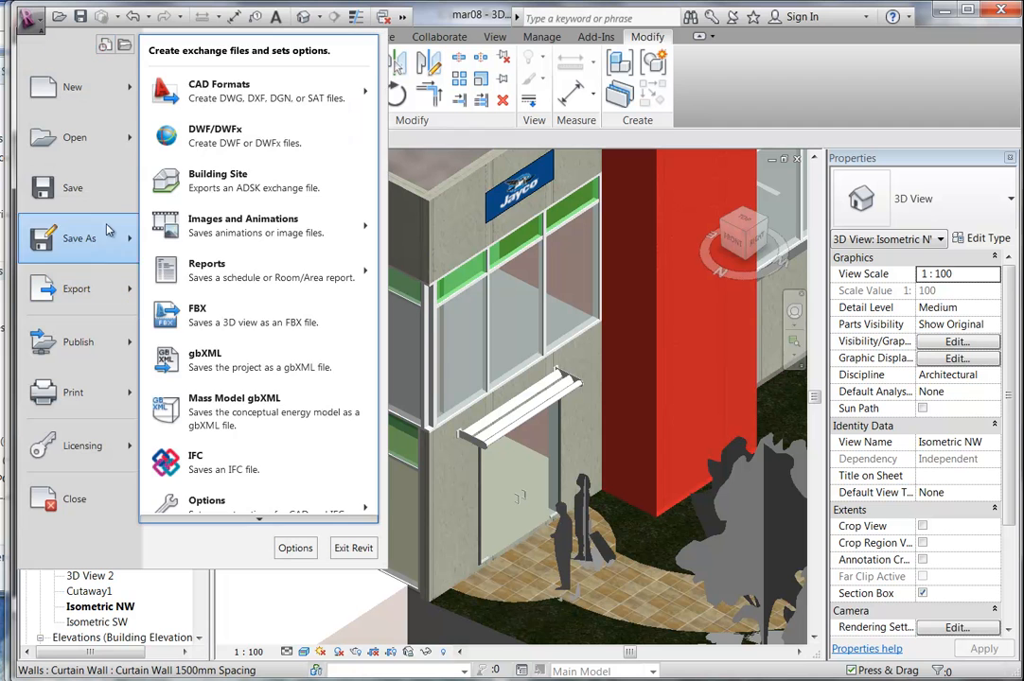
mouse_move(134, 107)
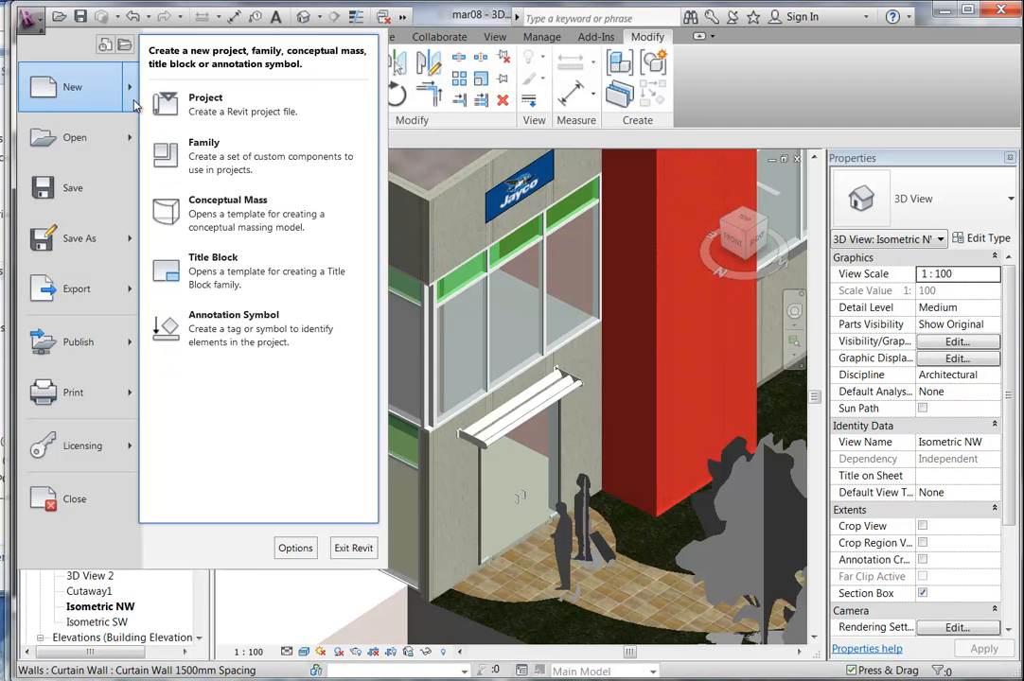
left_click(177, 133)
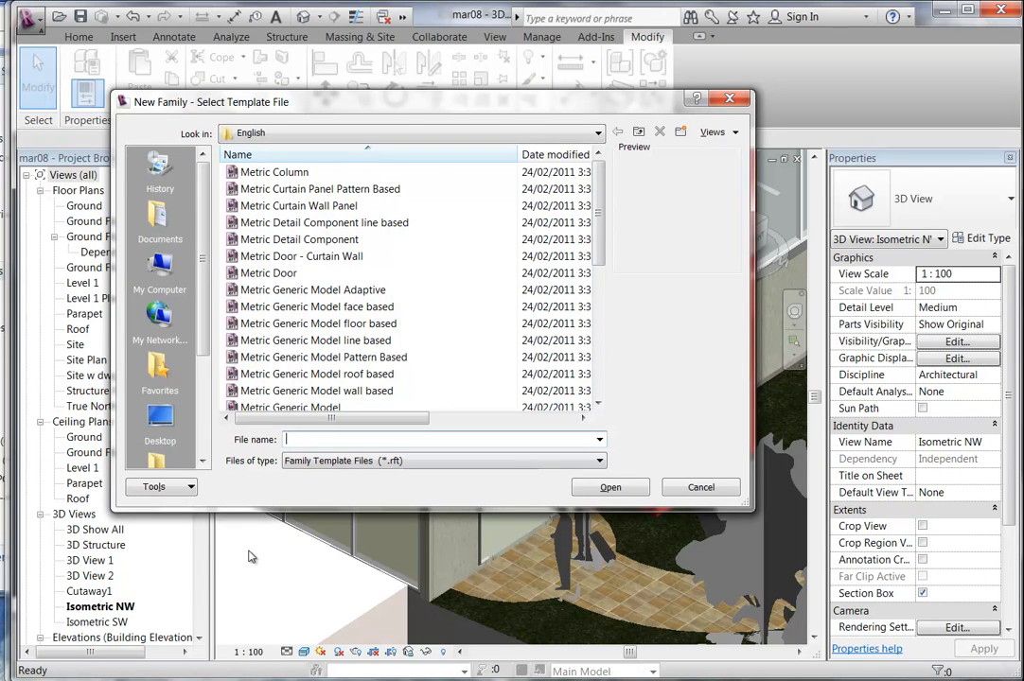
scroll(598, 281, "down", 2)
left_click_drag(597, 282, 595, 235)
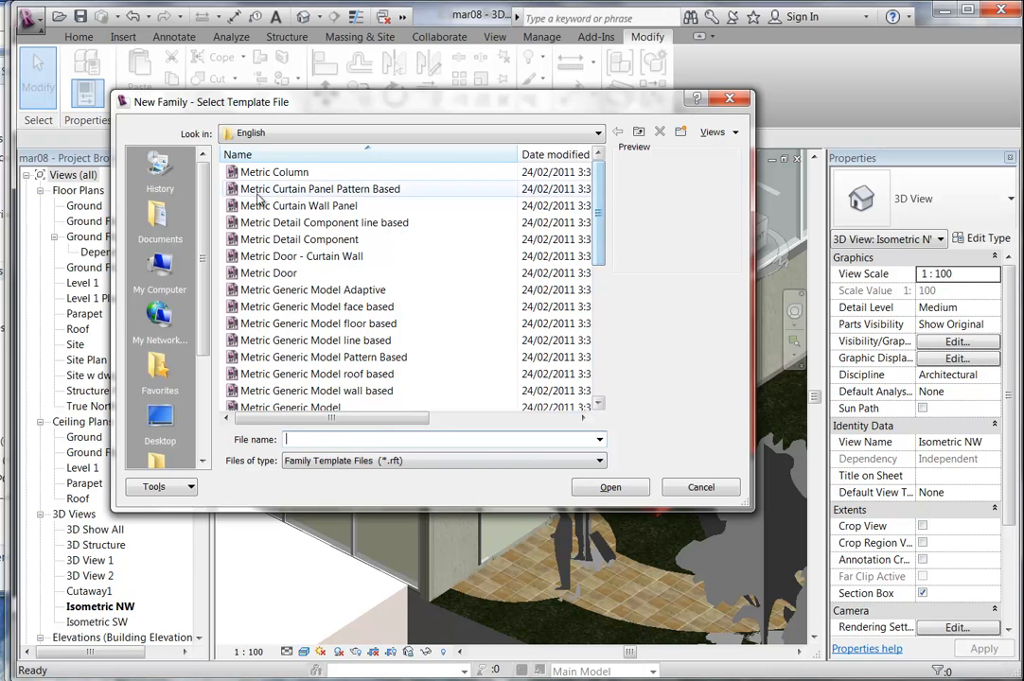
left_click_drag(601, 222, 601, 256)
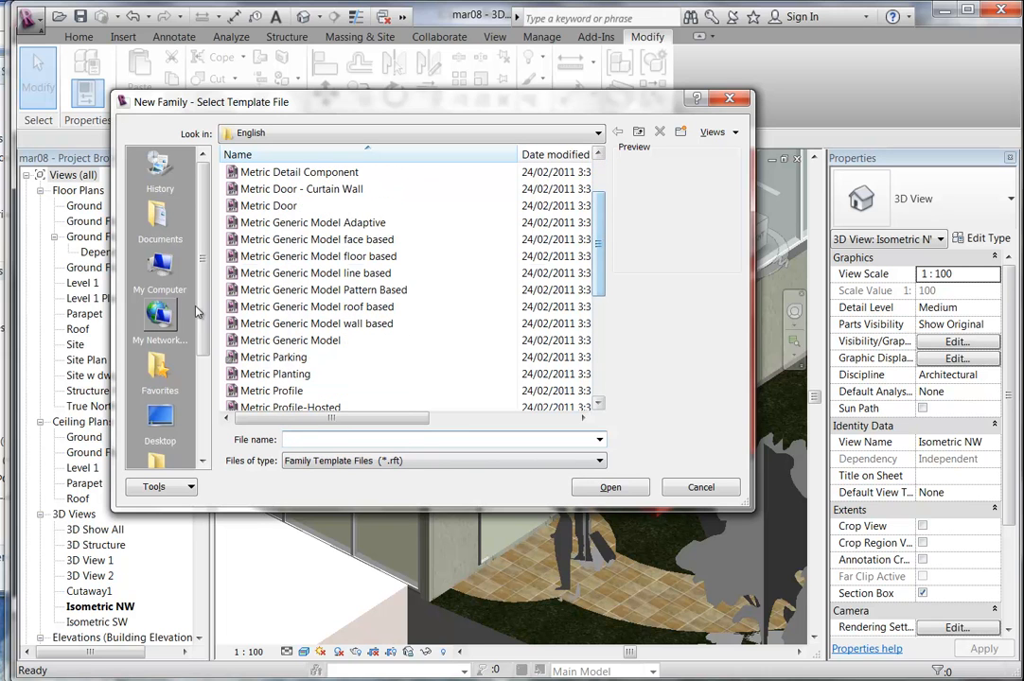
left_click(287, 341)
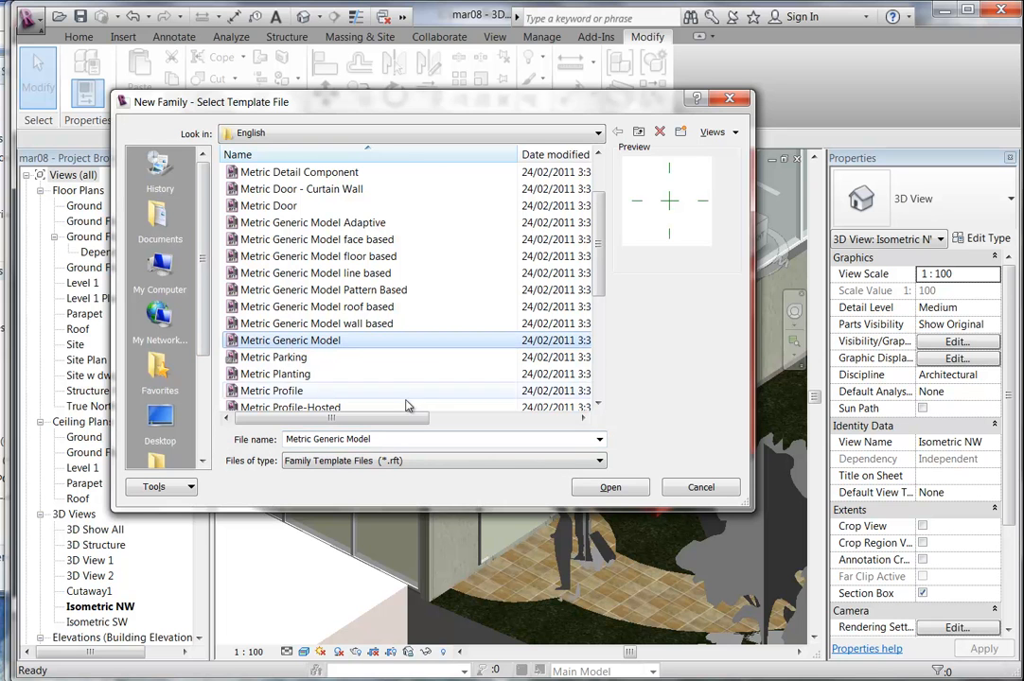
left_click(611, 488)
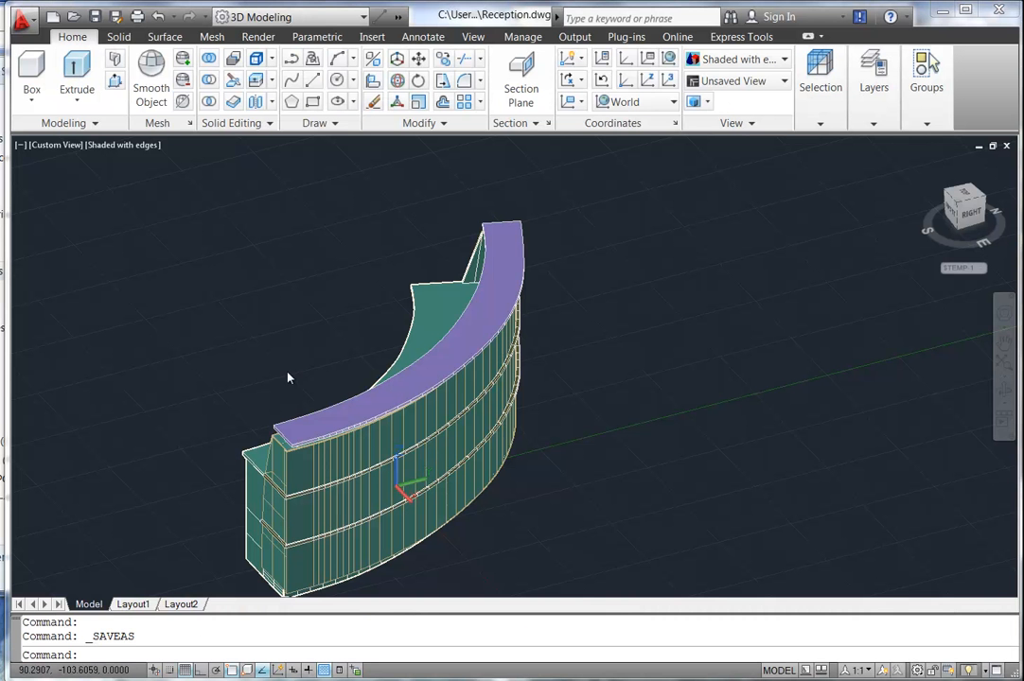
middle_click_drag(287, 372, 263, 352, "shift")
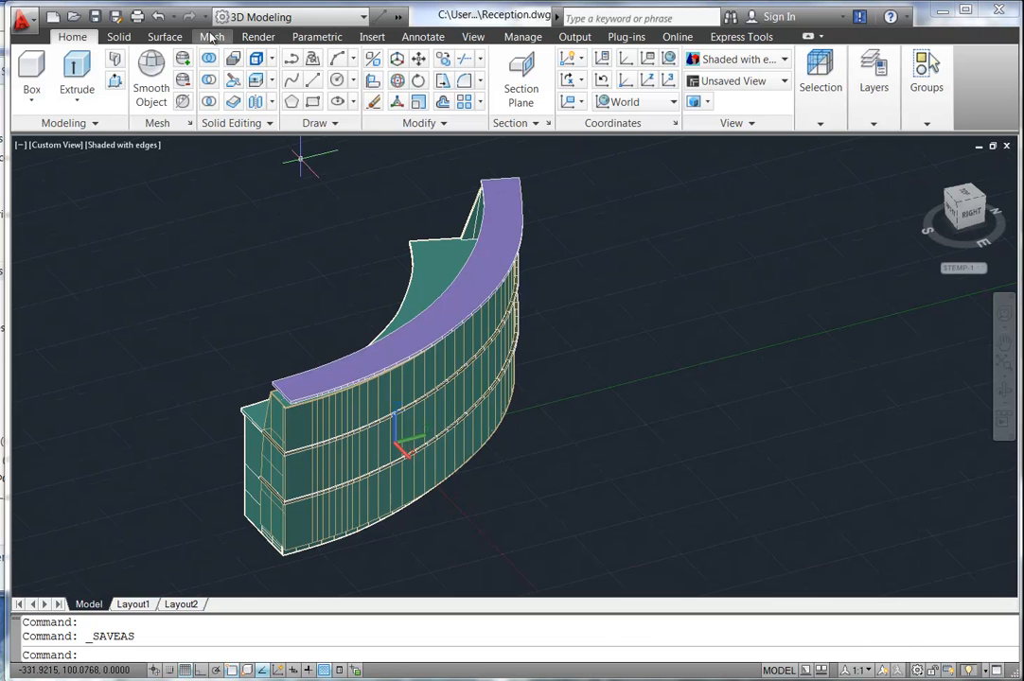
Measure the desk from its bottom corner before scaling.
type("i")
key("Return")
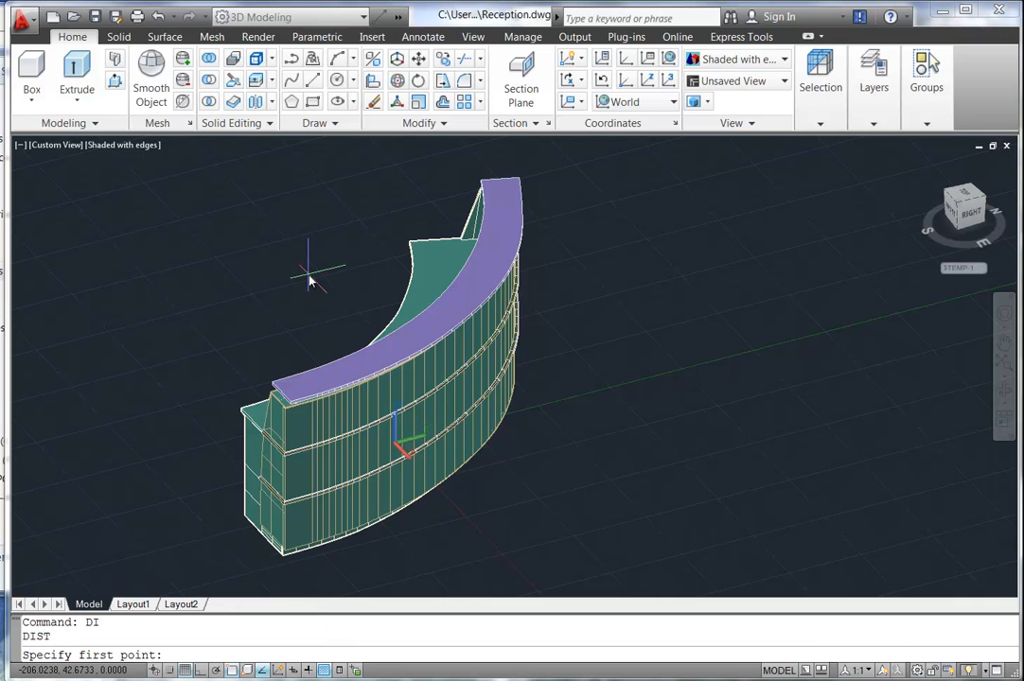
left_click(289, 555)
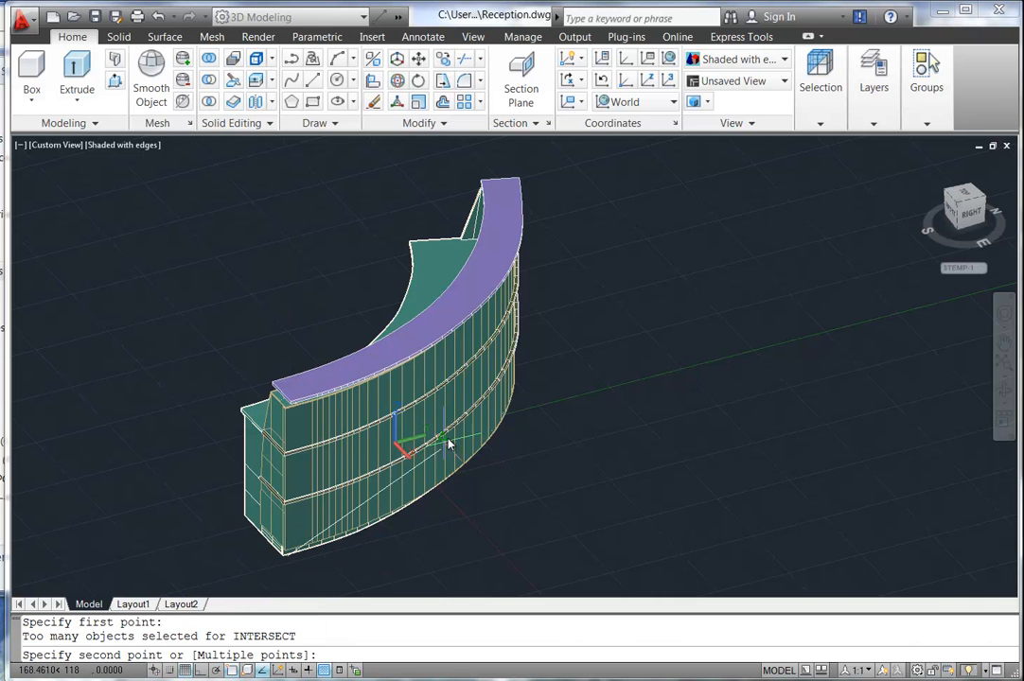
left_click(508, 377)
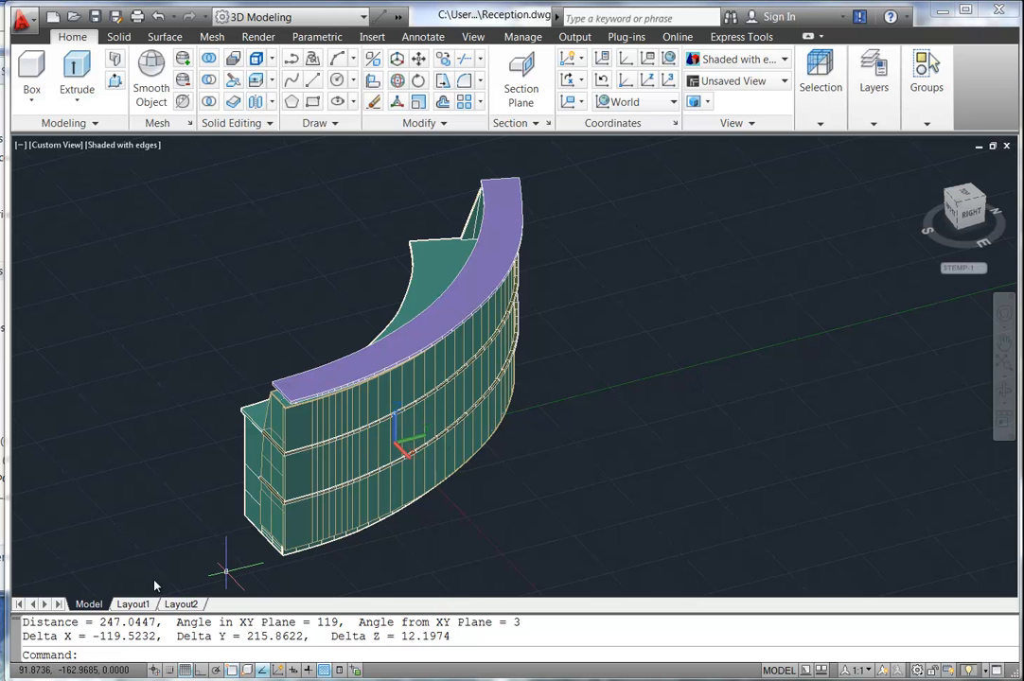
scroll(156, 389, "down", 3)
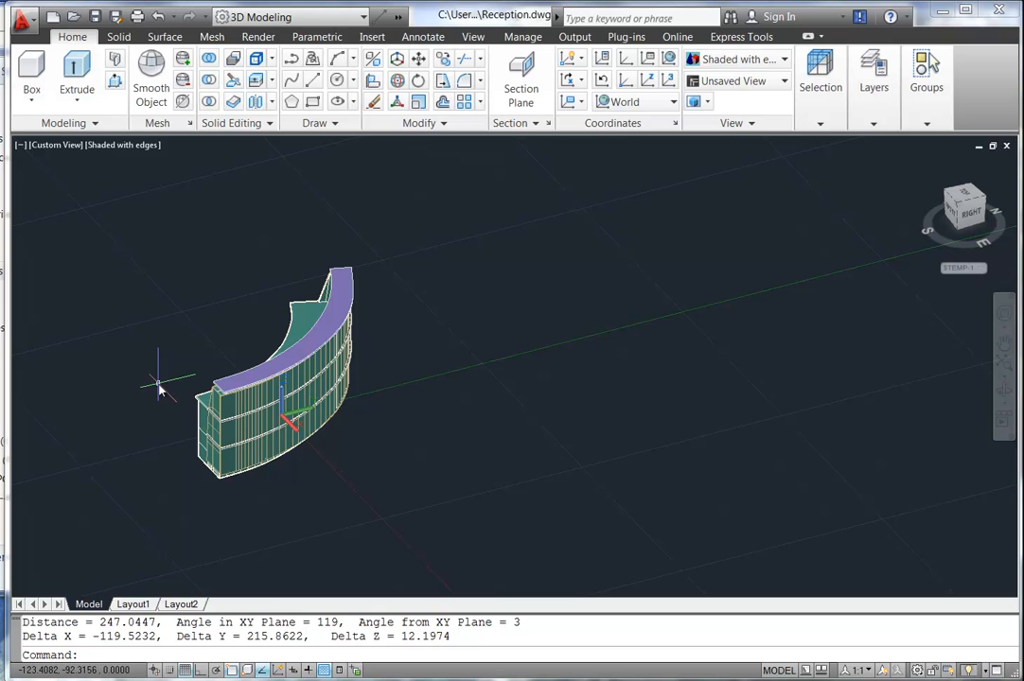
Scale all objects by a factor of 10 about base point 0,0.
type("c")
key("Return")
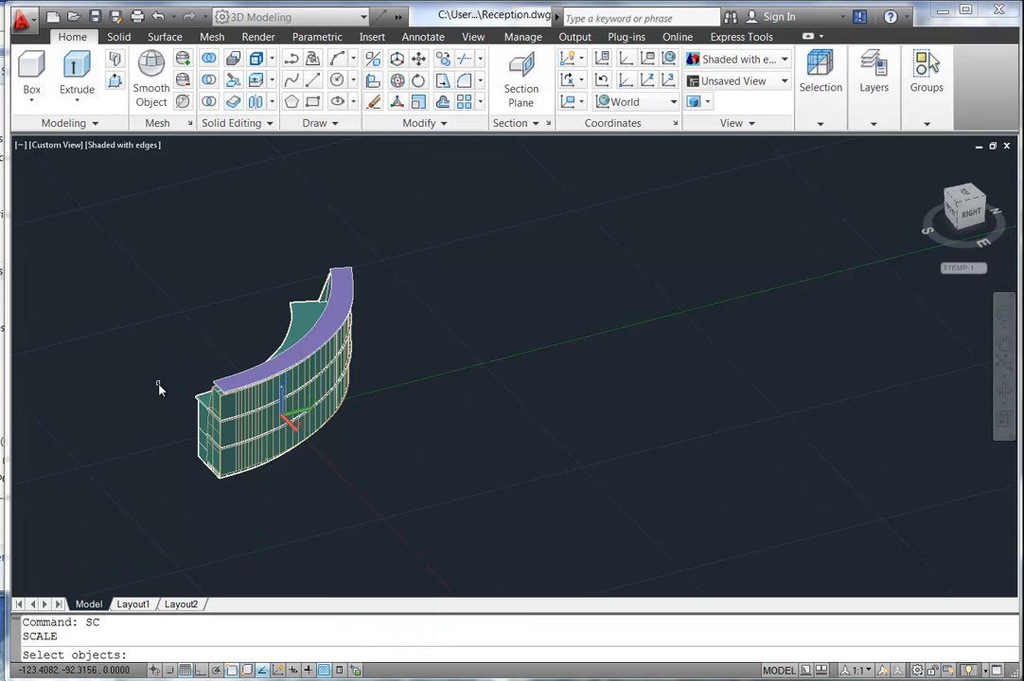
type("all")
key("Return")
key("Return")
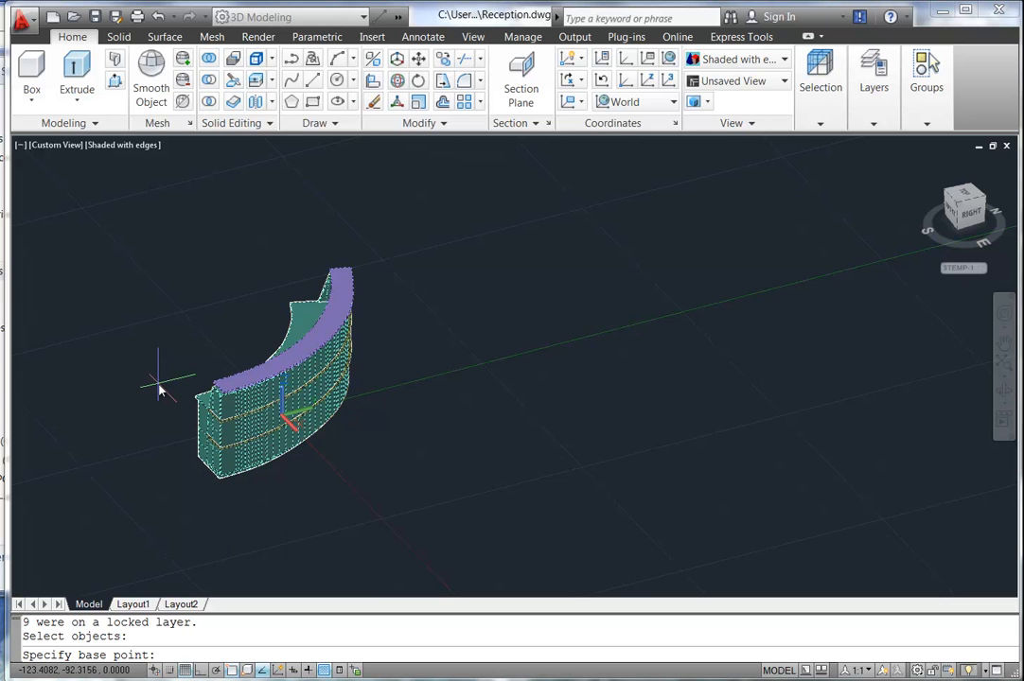
type("0,0")
key("Return")
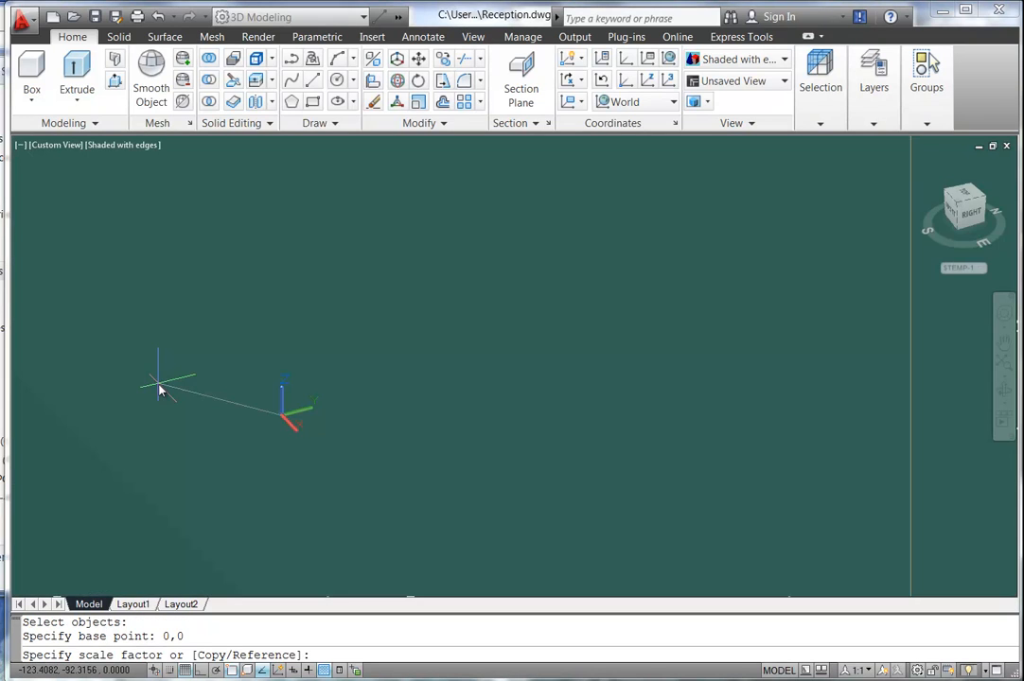
key("Return")
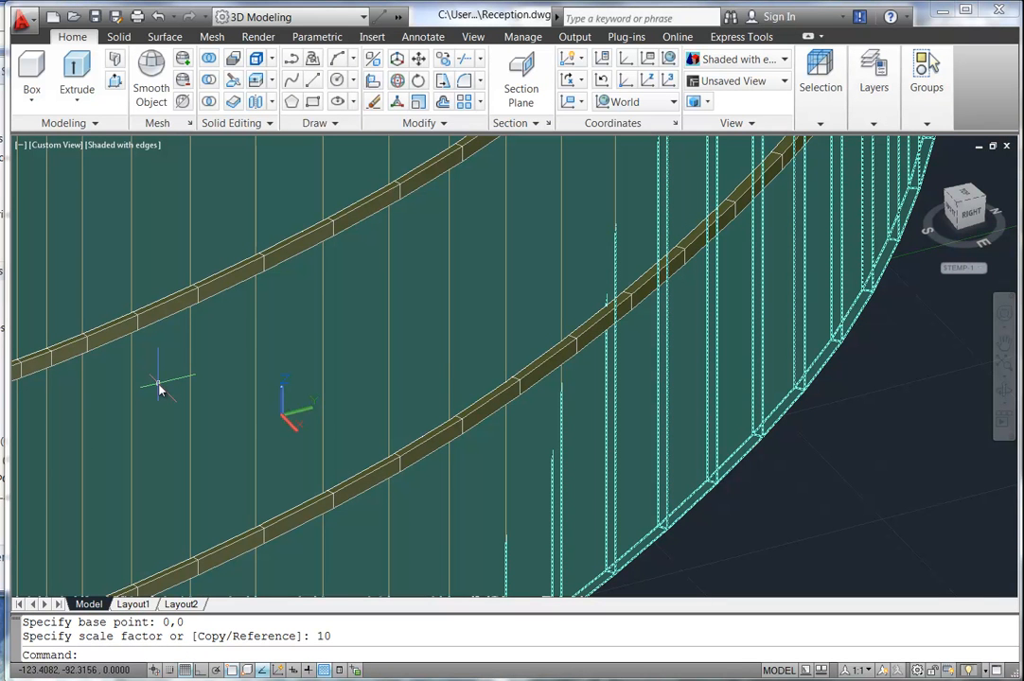
middle_click(159, 386)
middle_click(159, 386)
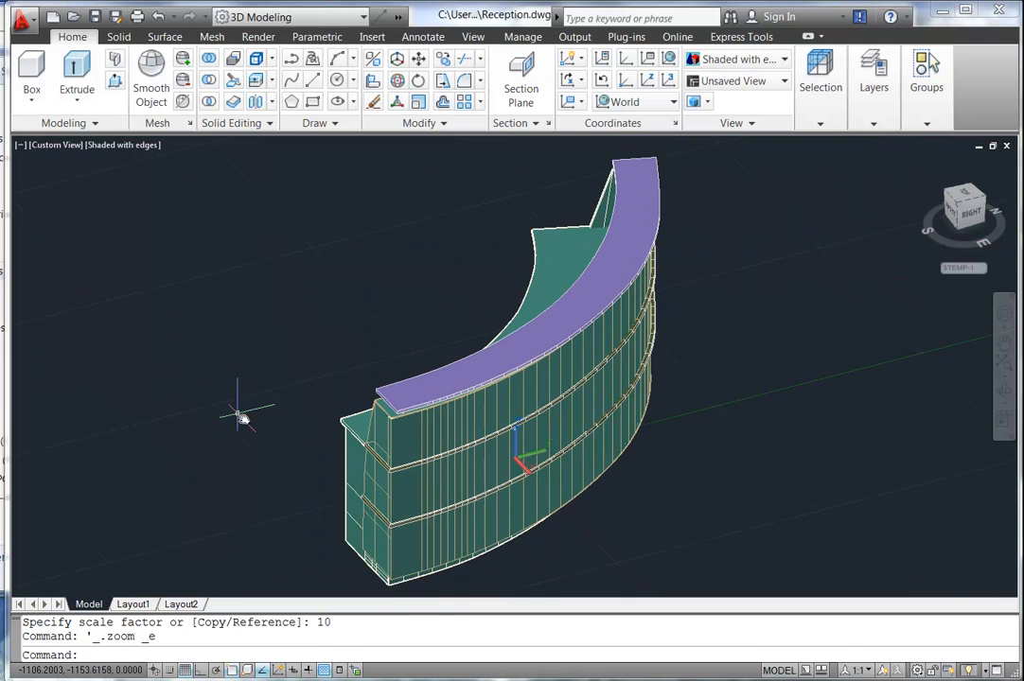
Re-measure the enlarged desk corner to corner, now about 2978 units.
type("d")
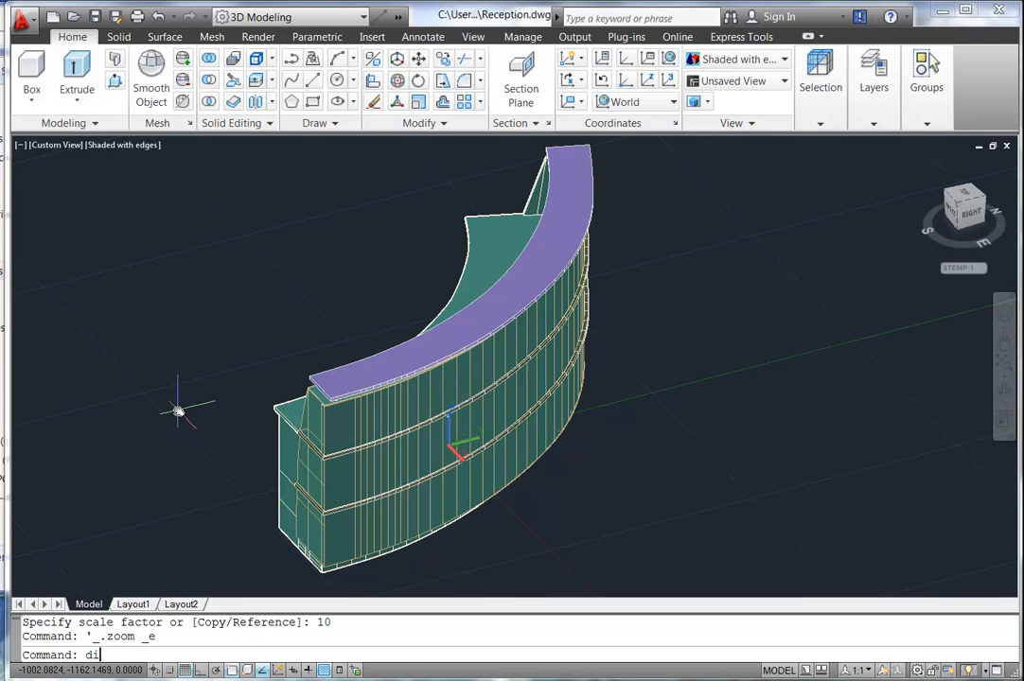
type("i")
key("Return")
left_click(329, 566)
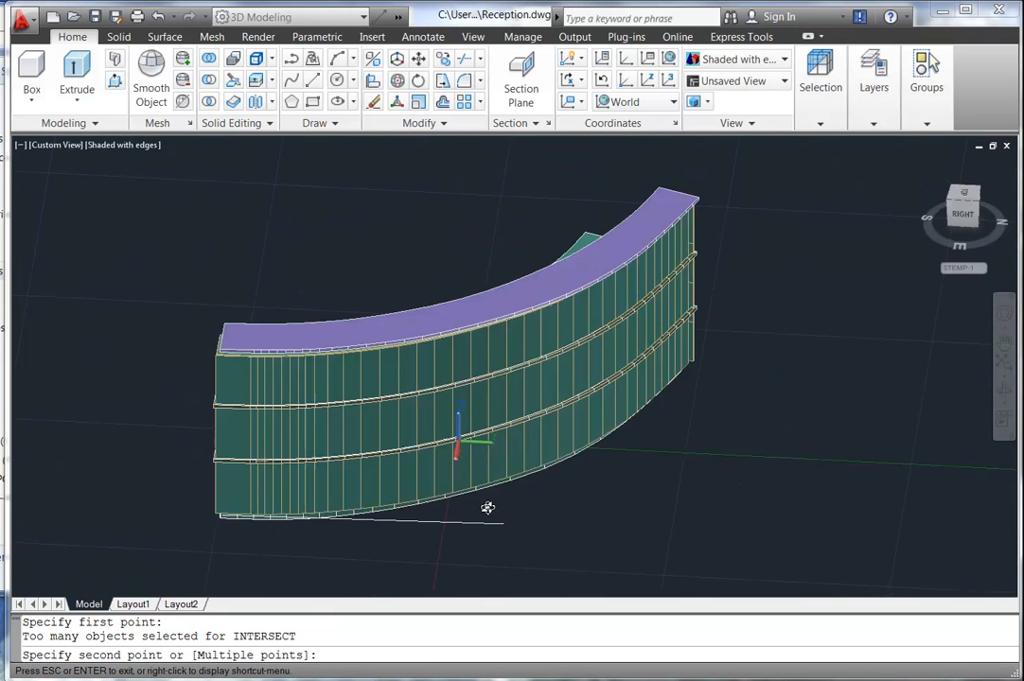
key("F8")
left_click(727, 414)
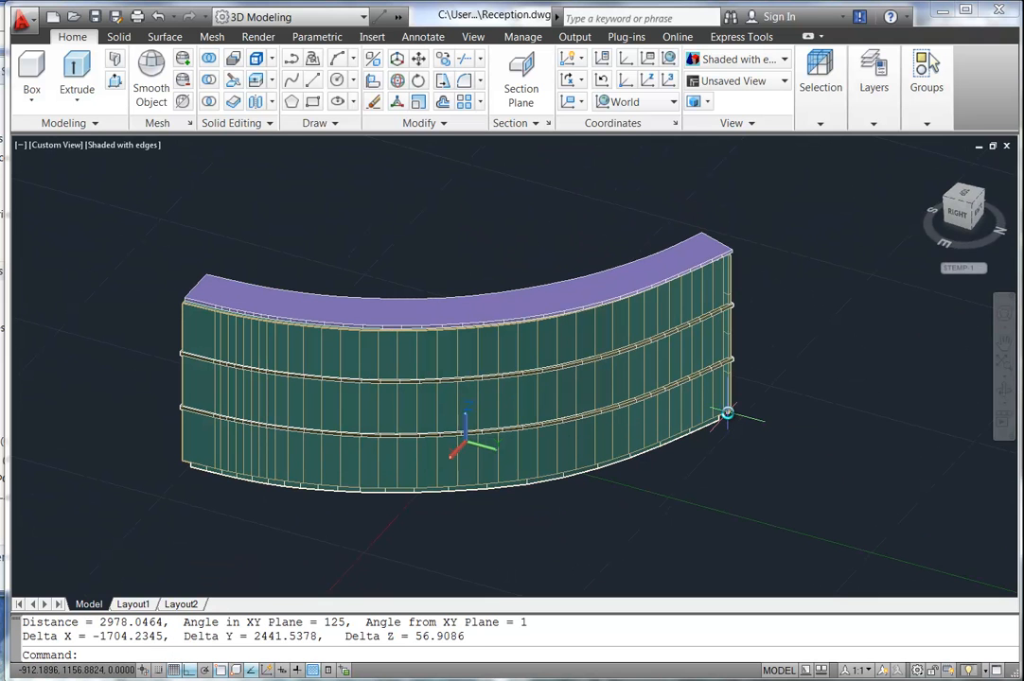
middle_click_drag(727, 413, 443, 390, "shift")
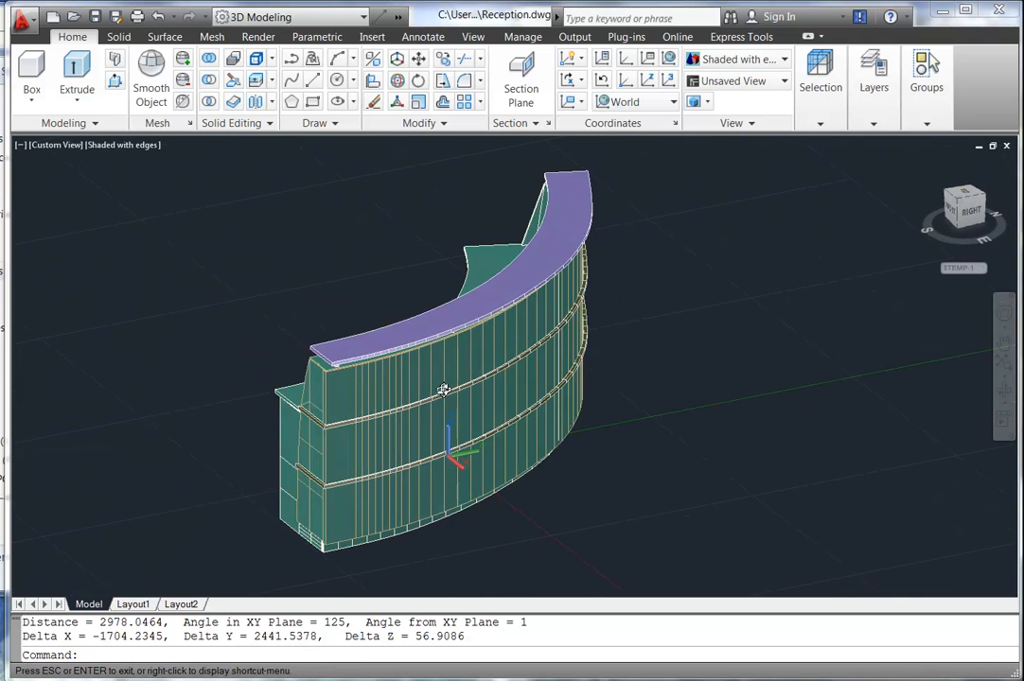
left_click(257, 315)
key("Escape")
key("Escape")
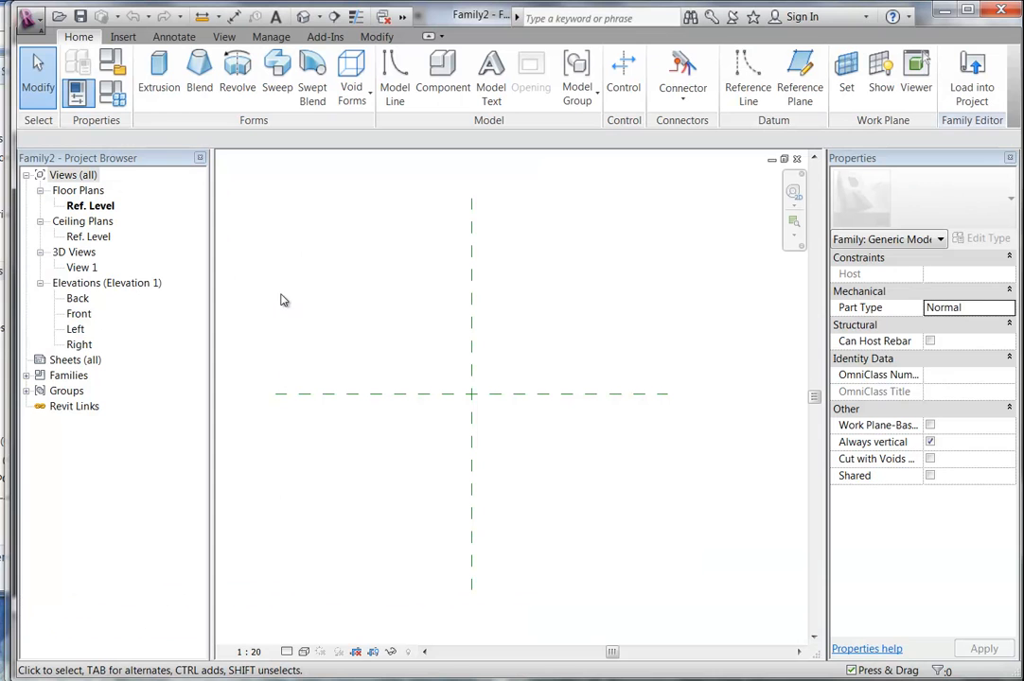
Import Reception.dwg from the Reception Desk folder with millimeter import units.
left_click(123, 36)
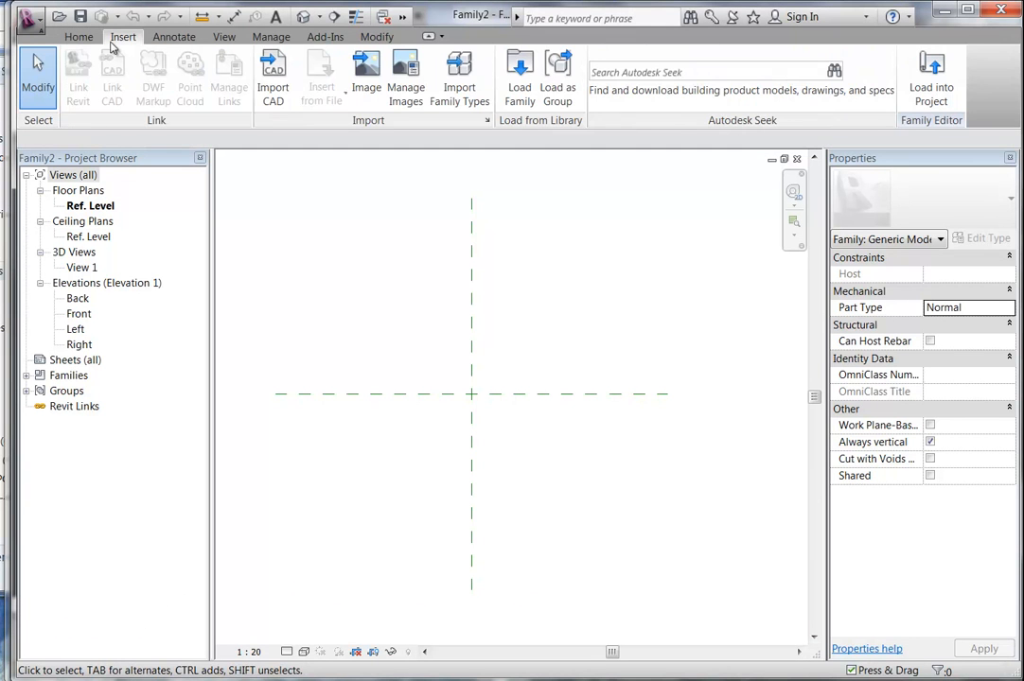
left_click(274, 76)
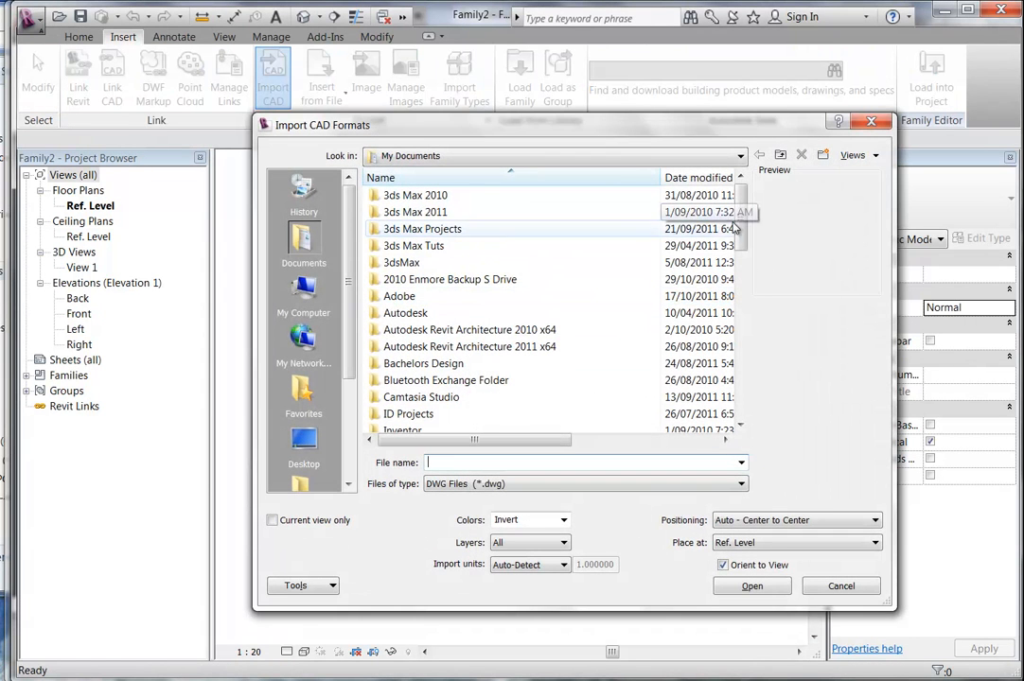
scroll(728, 224, "down", 10)
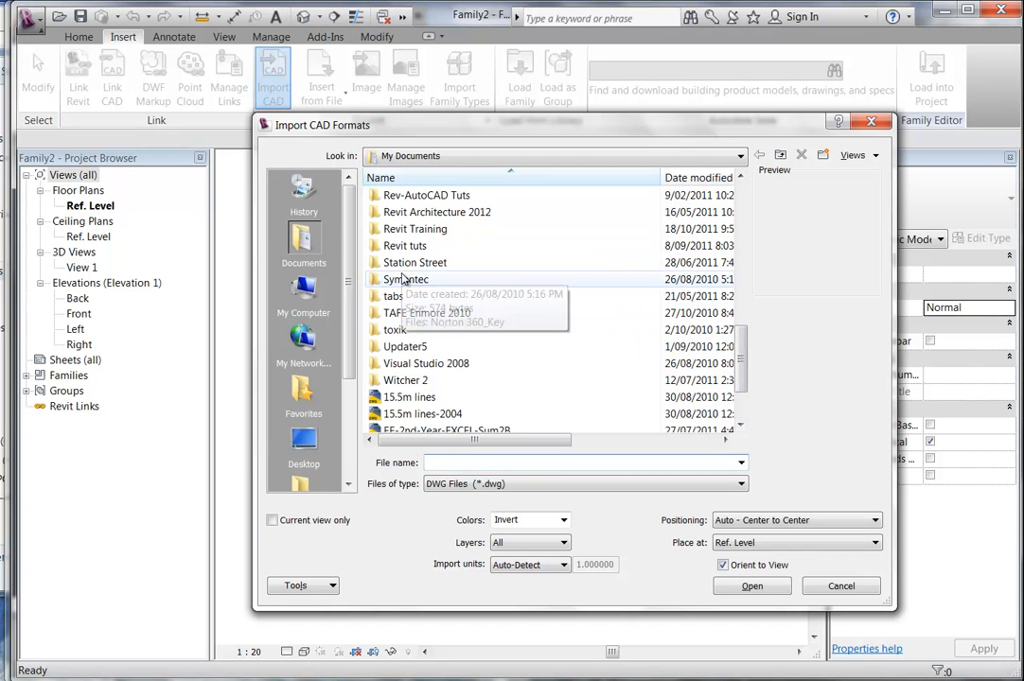
left_click(392, 230)
double_click(391, 230)
double_click(402, 279)
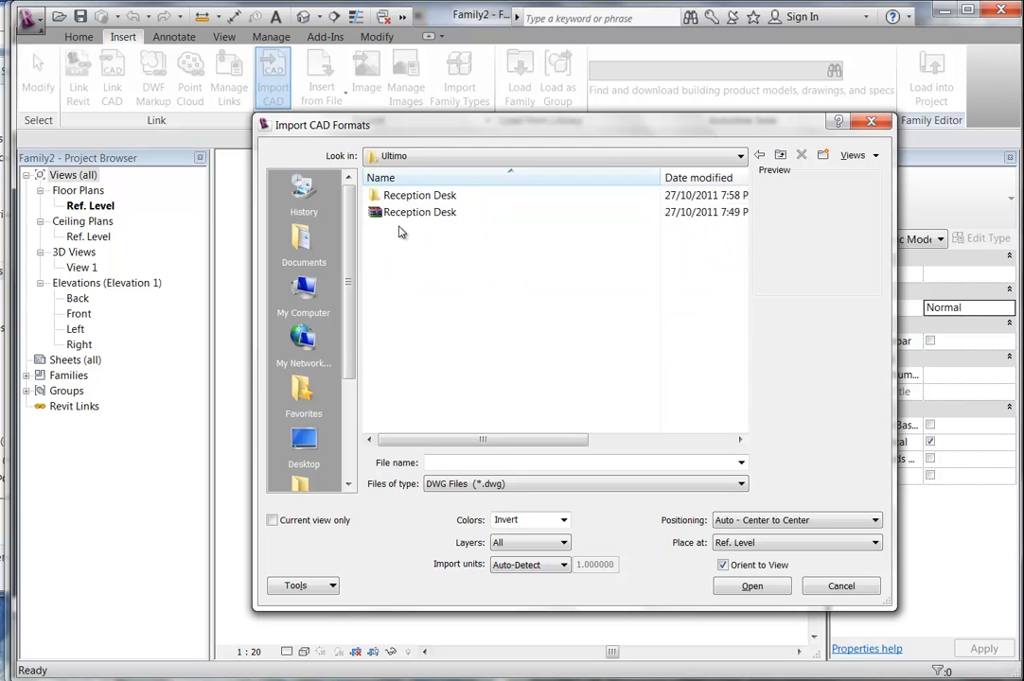
double_click(390, 196)
left_click(402, 197)
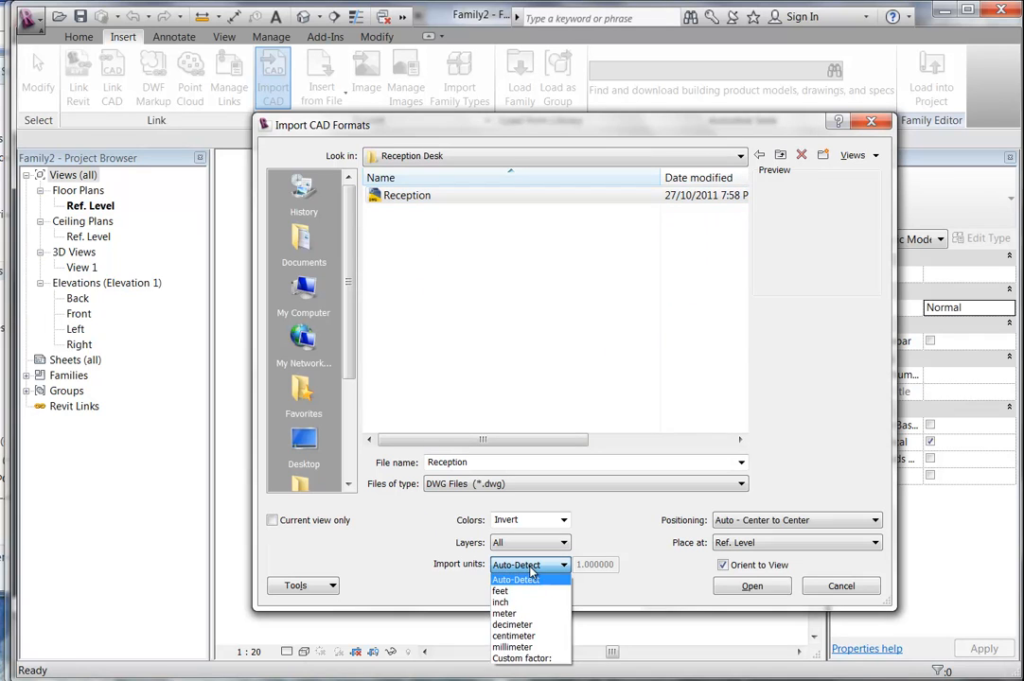
left_click(519, 647)
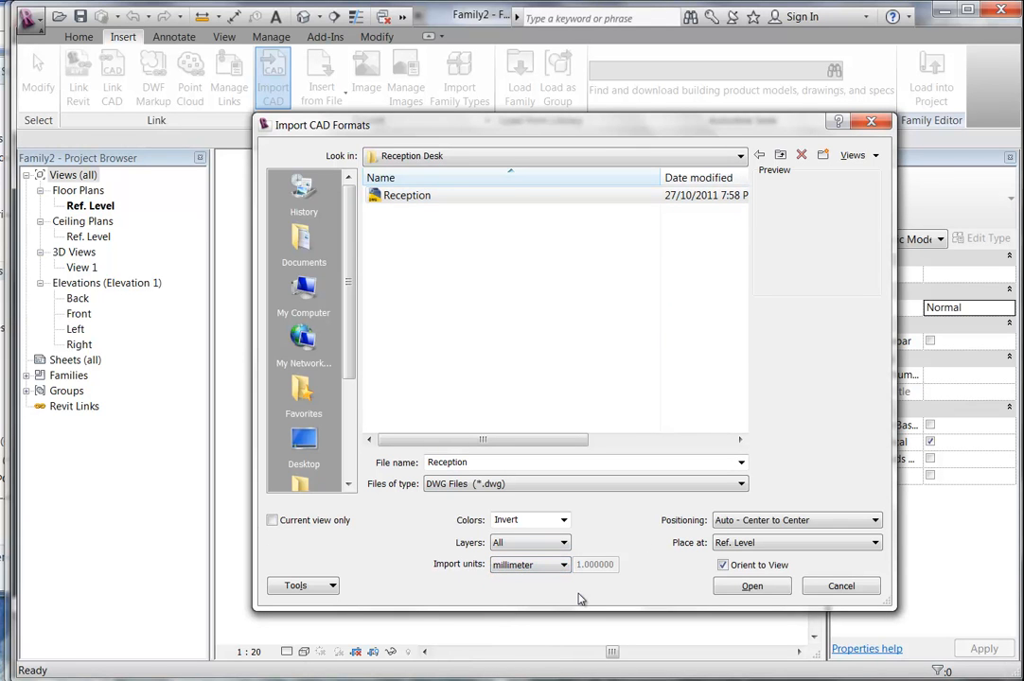
left_click(752, 586)
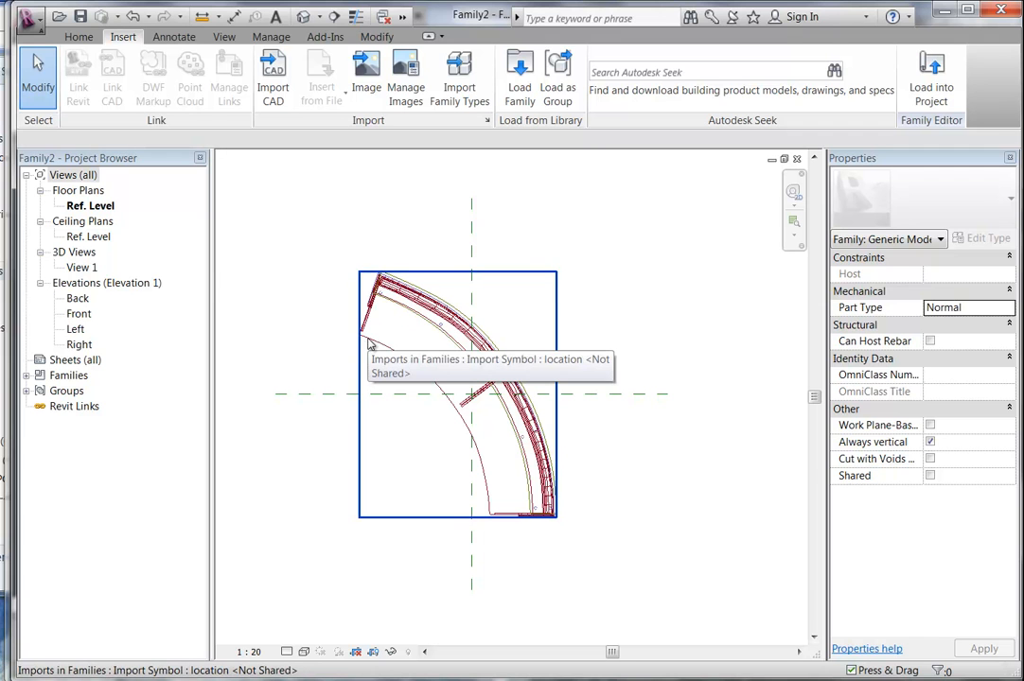
Set the plan view's visual style to Hidden Line.
left_click(304, 651)
left_click(338, 581)
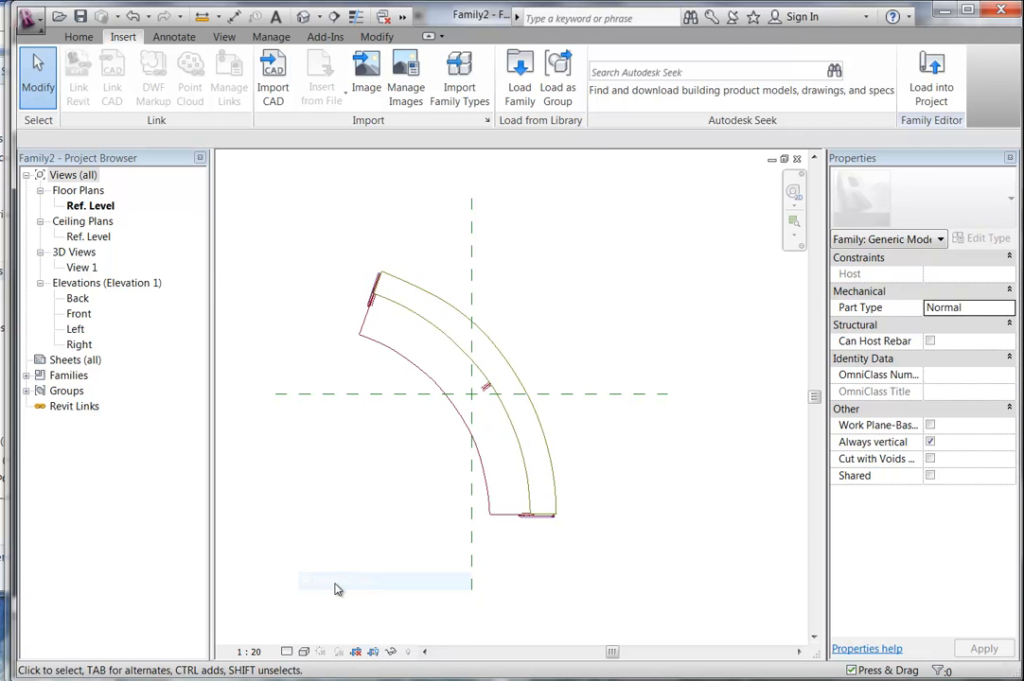
scroll(392, 444, "up", 2)
scroll(393, 445, "up", 1)
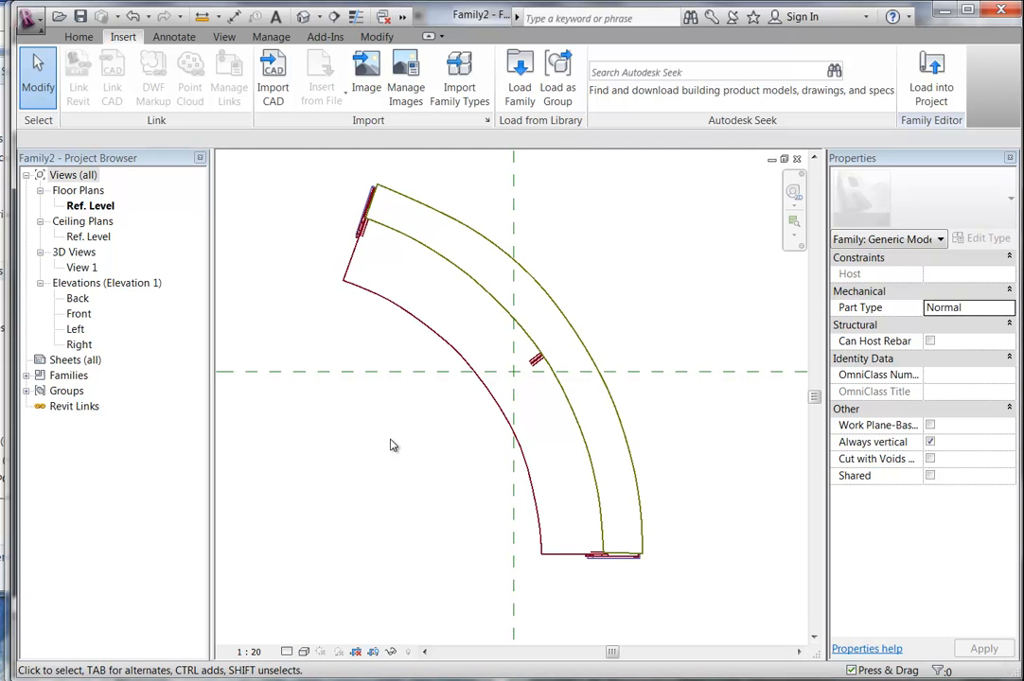
mouse_move(392, 444)
middle_mouse_down()
mouse_move(363, 489)
mouse_move(352, 489)
middle_mouse_up()
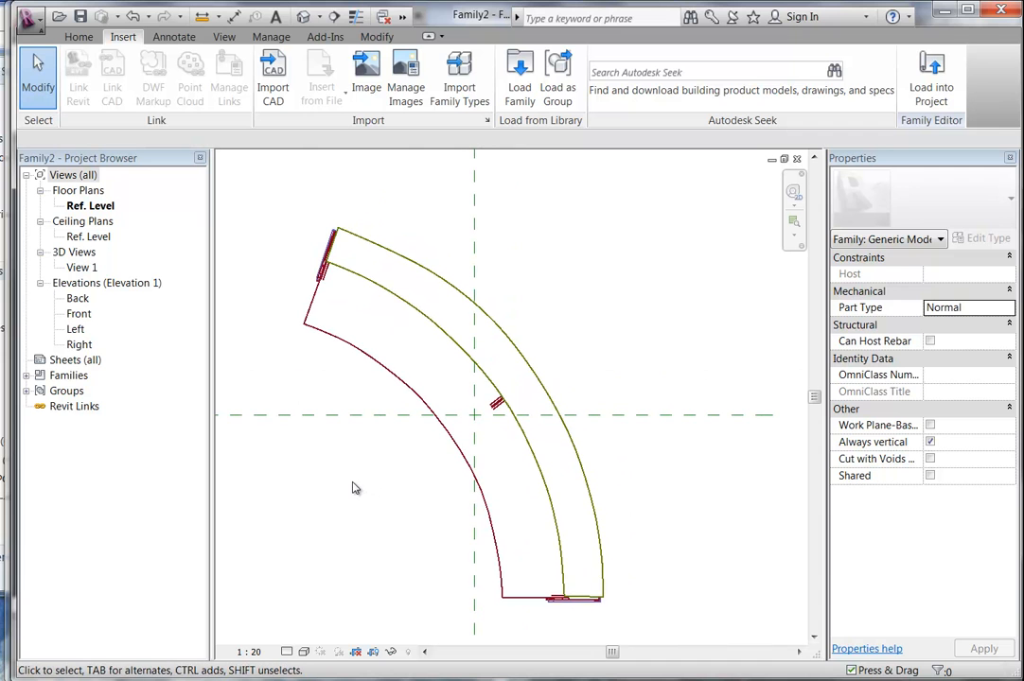
Hide the imported desk drawing in Plan/RCP views via its visibility settings.
left_click(76, 37)
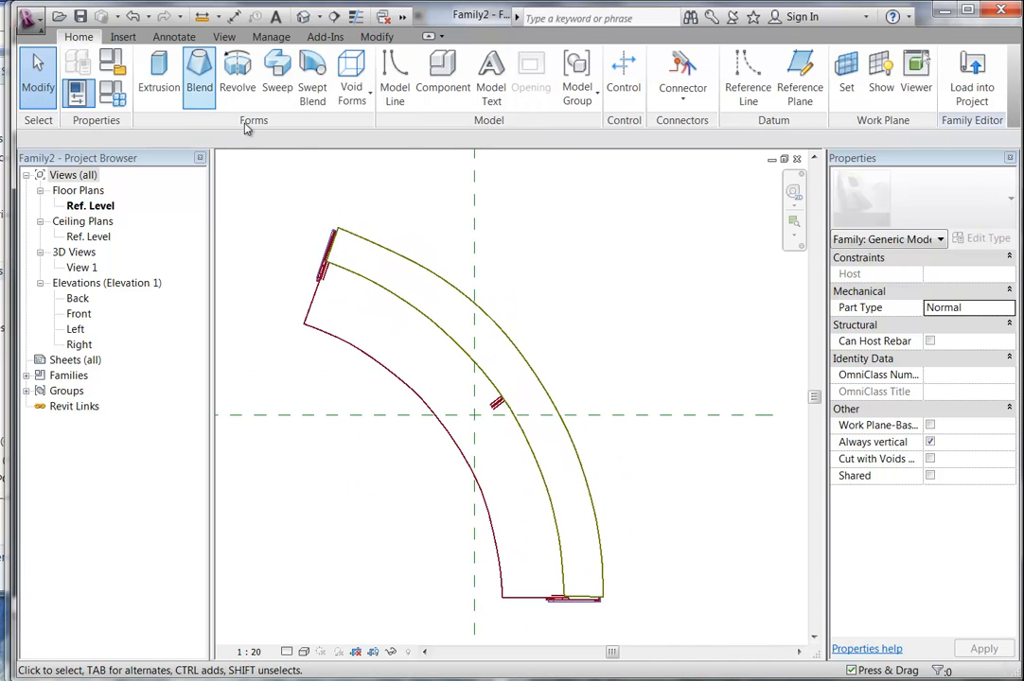
left_click(385, 289)
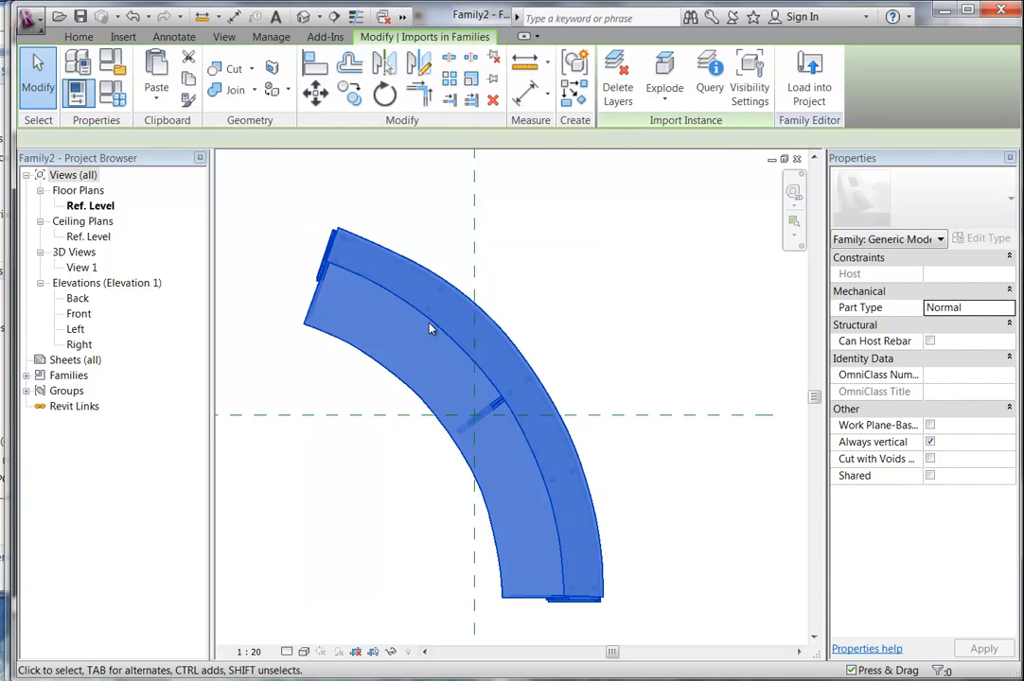
left_click(749, 85)
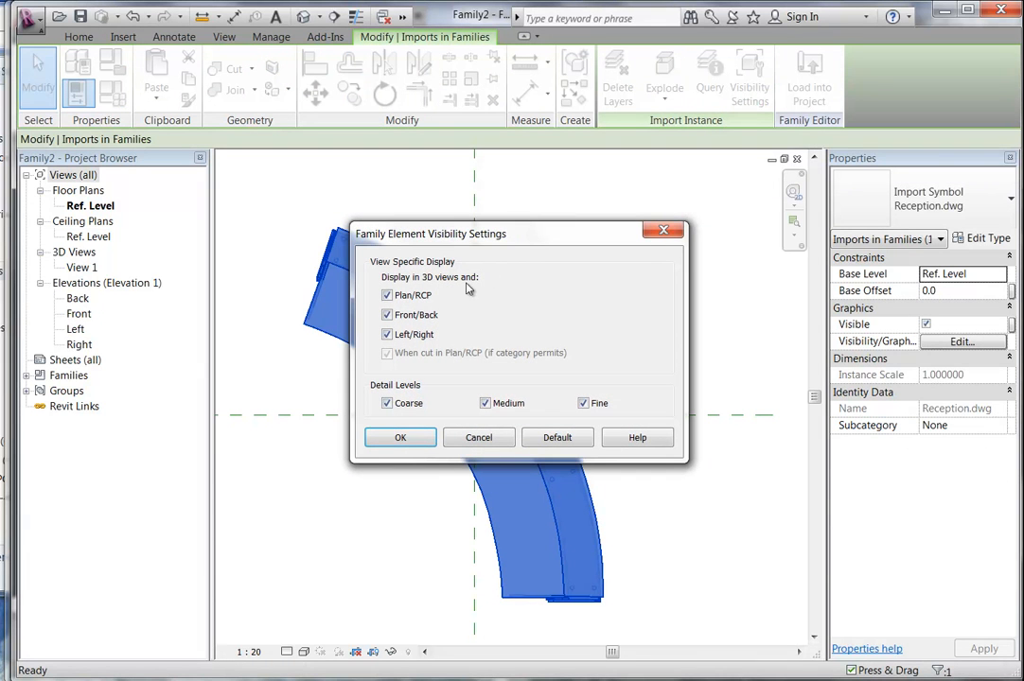
left_click(388, 295)
left_click(401, 439)
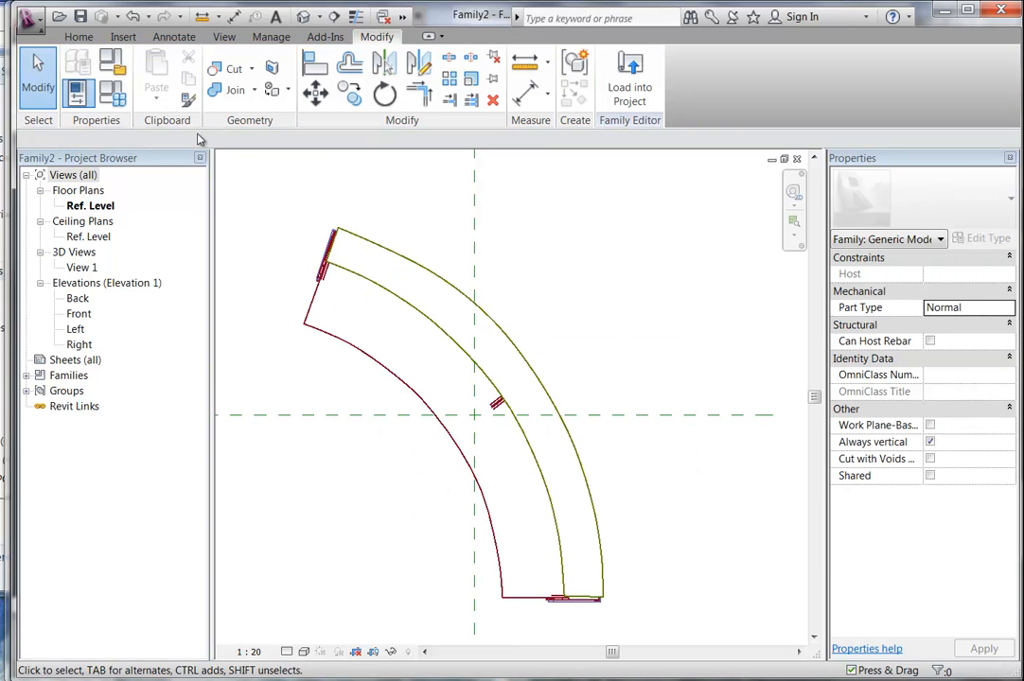
left_click(174, 37)
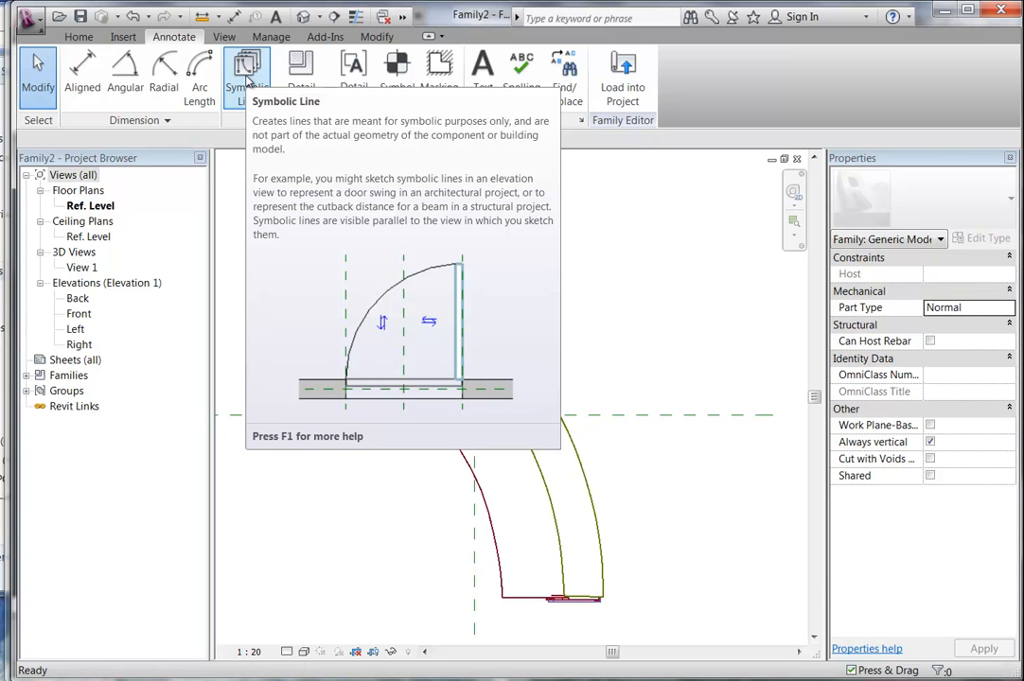
Start Symbolic Lines in Pick mode with the Generic Models [projection] subcategory.
left_click(248, 81)
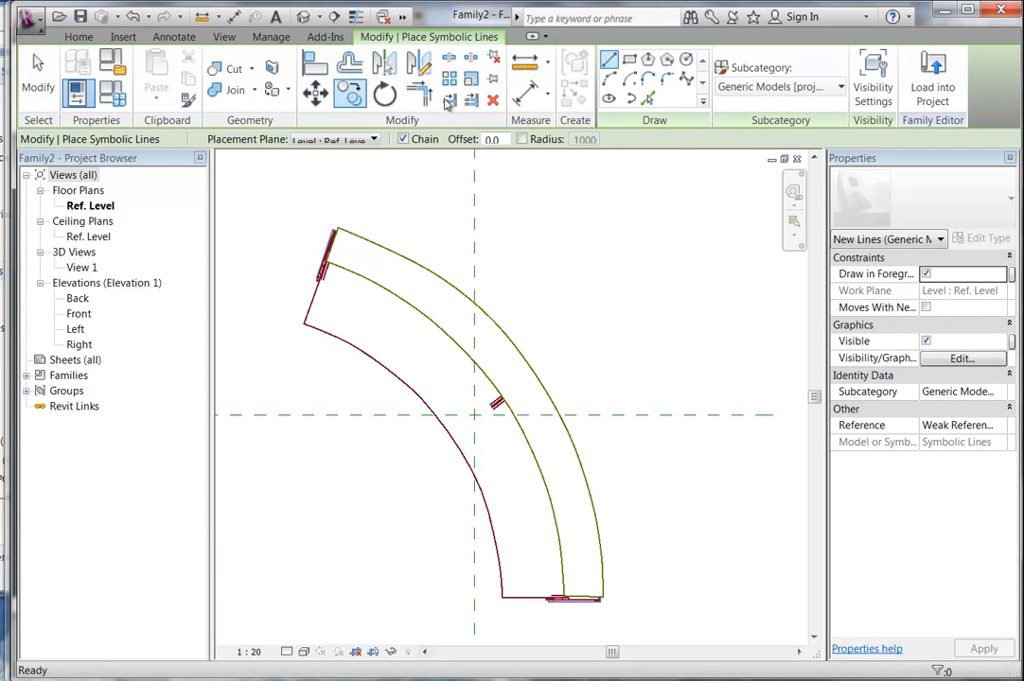
left_click(647, 99)
left_click(757, 87)
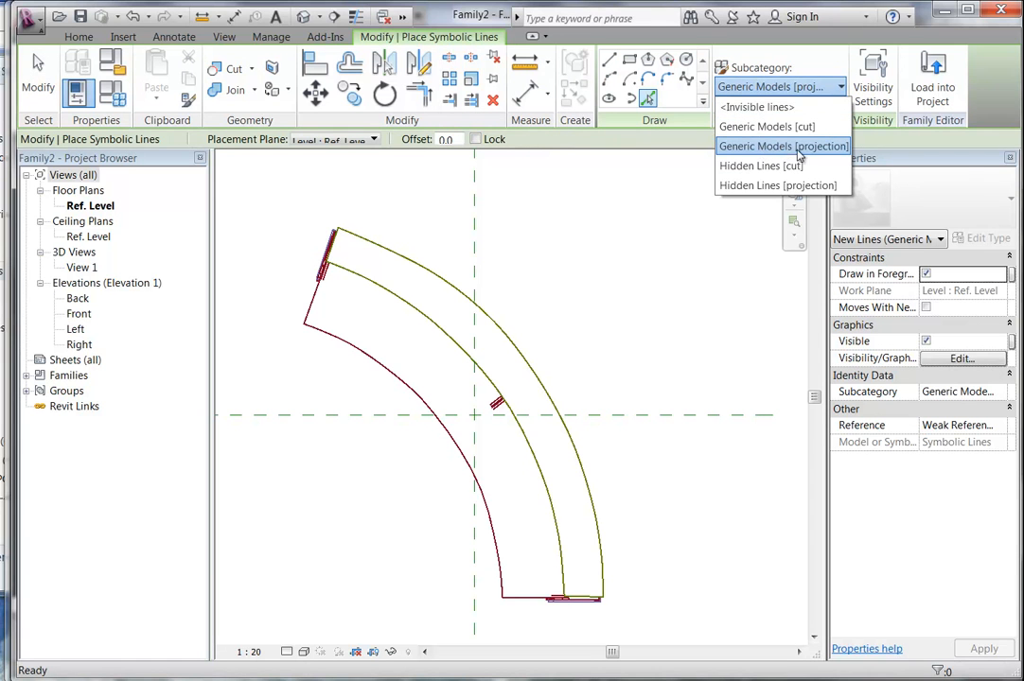
left_click(774, 87)
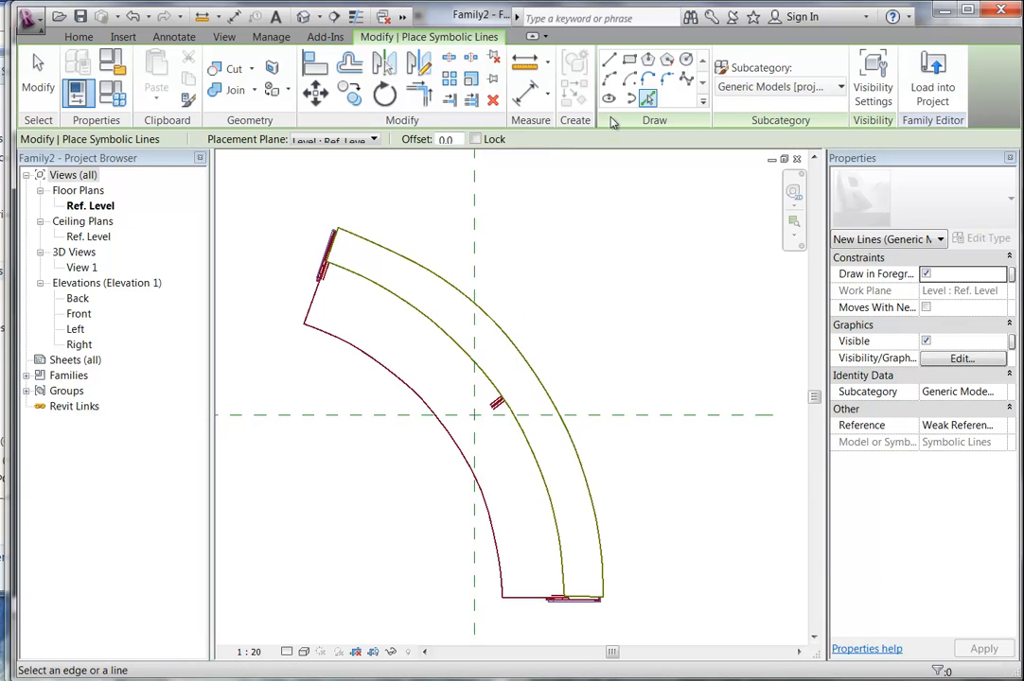
Draw a start-end-radius arc along the desk's outer edge from top-left to bottom-right corner.
left_click(610, 80)
scroll(336, 232, "up", 5)
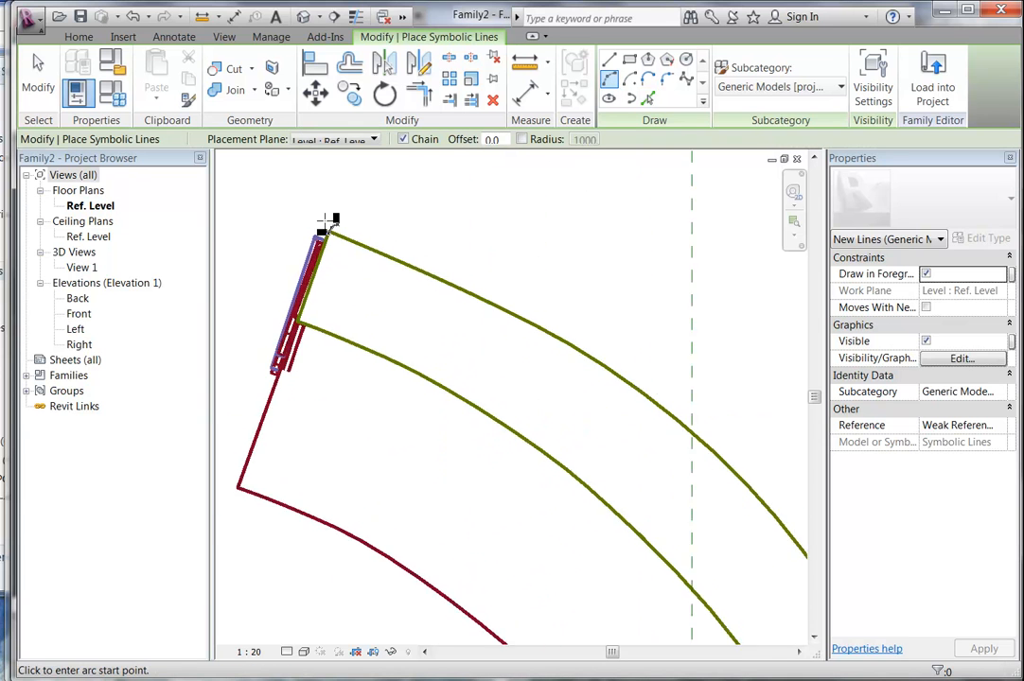
left_click(330, 235)
scroll(341, 242, "down", 3)
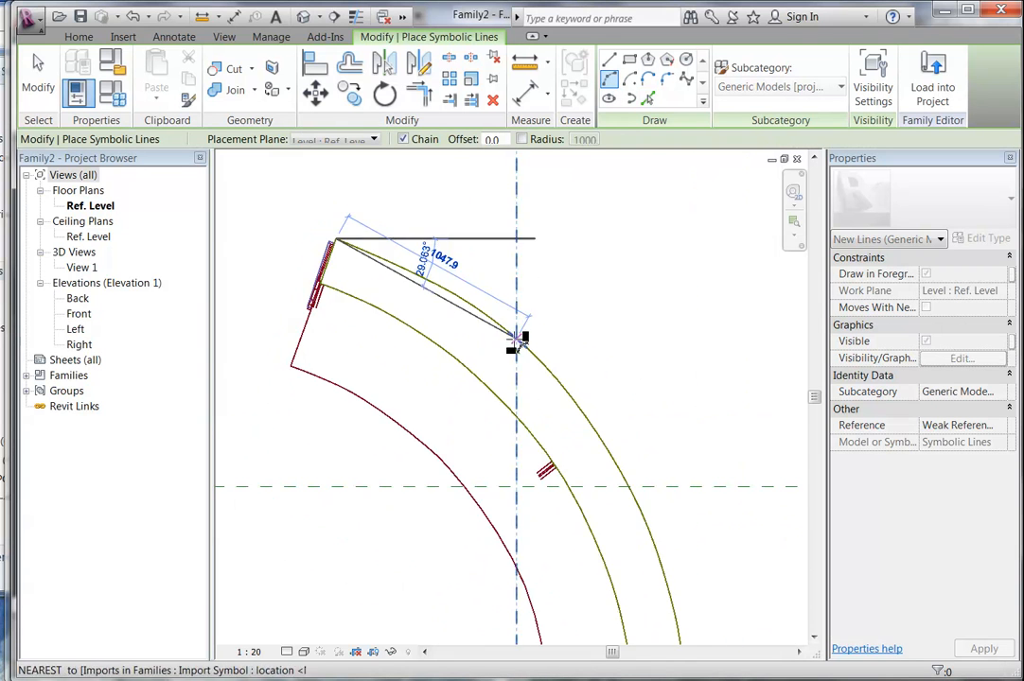
middle_click_drag(519, 338, 380, 174)
scroll(539, 537, "up", 3)
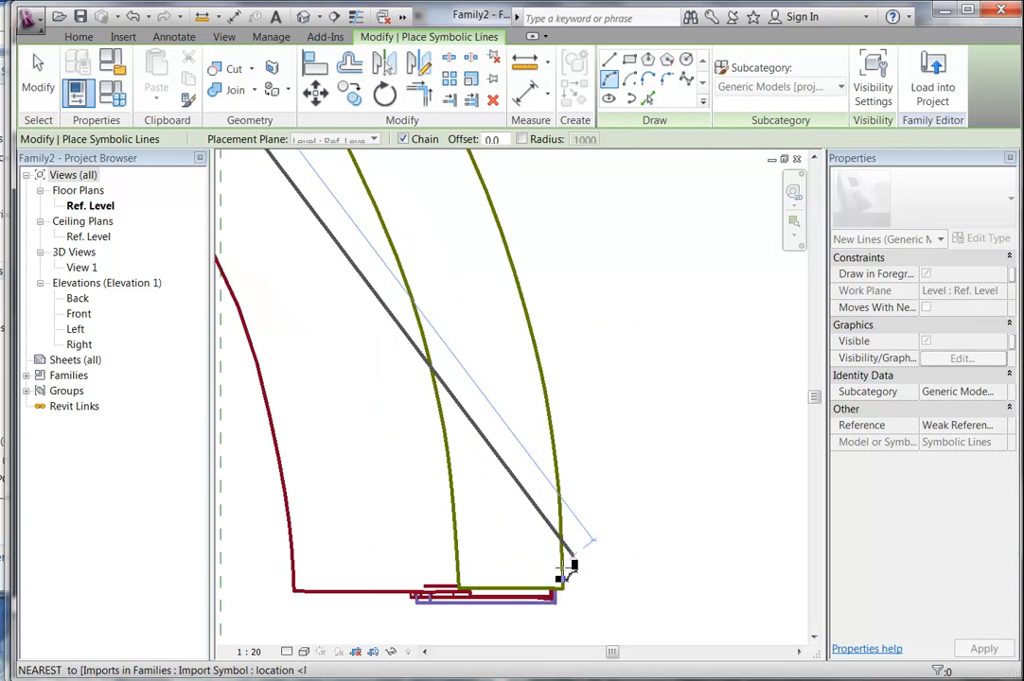
left_click(560, 590)
scroll(425, 373, "down", 4)
middle_click_drag(468, 433, 562, 542)
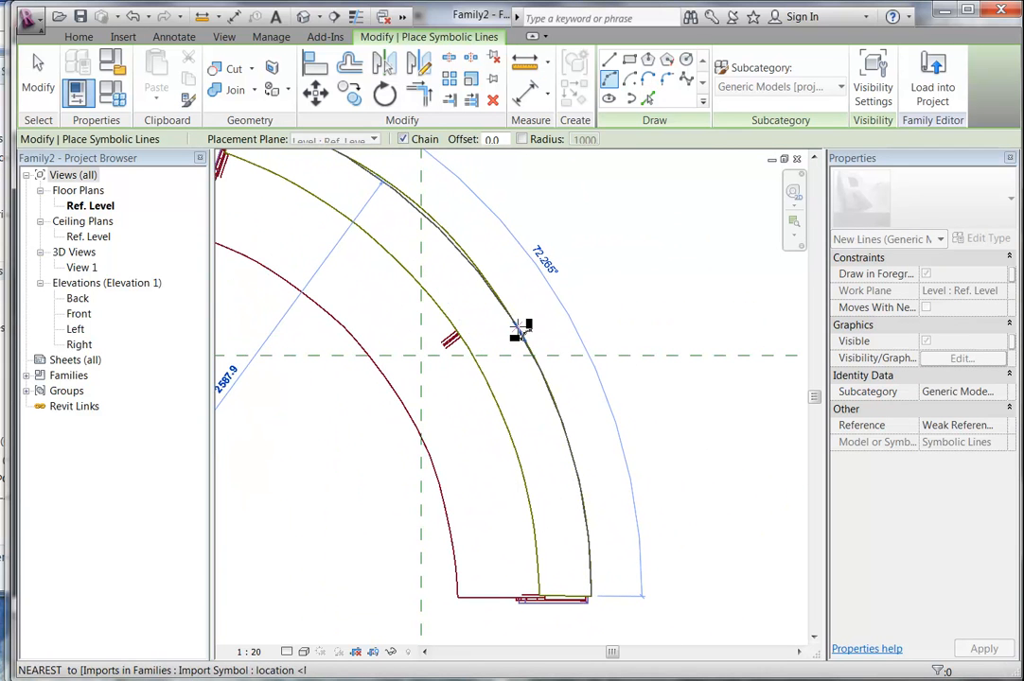
scroll(473, 265, "down", 2)
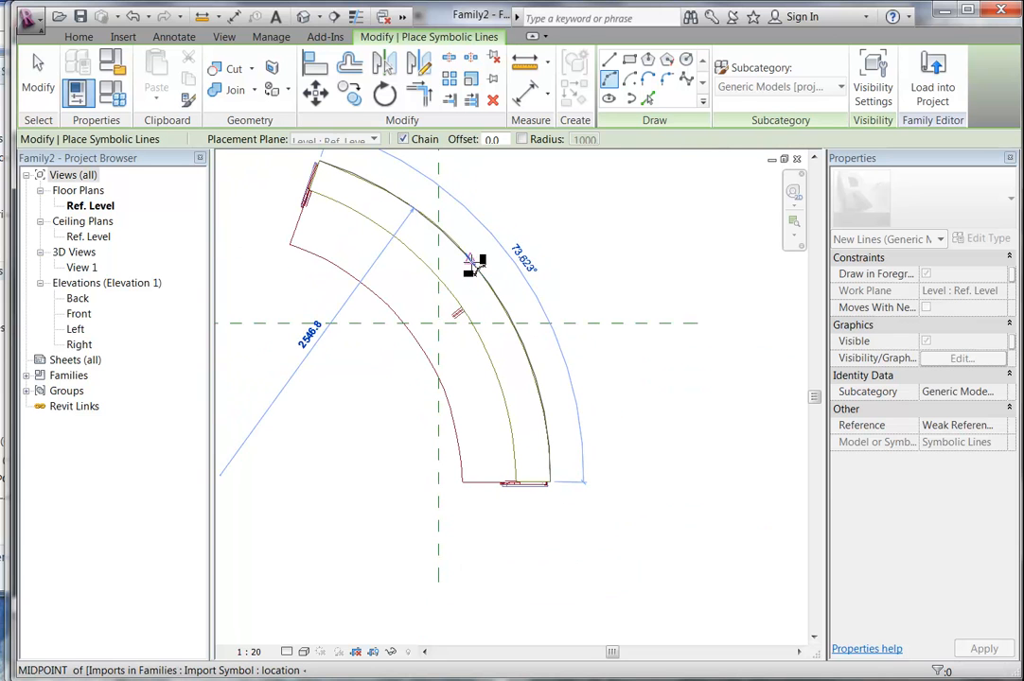
left_click(479, 273)
key("Escape")
key("Escape")
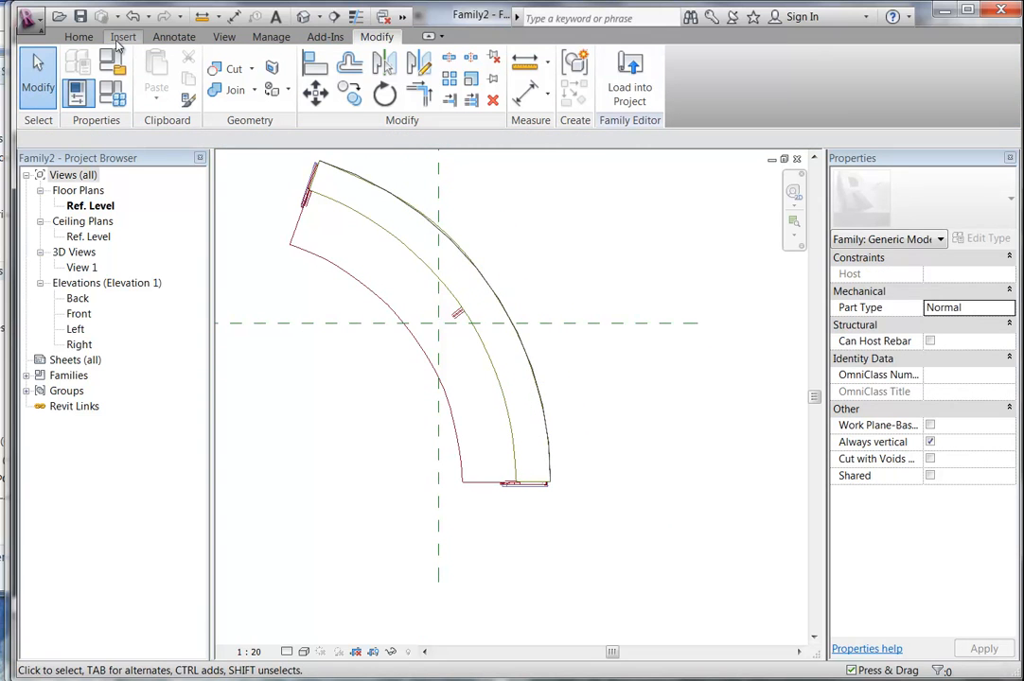
Measure the desk widths: 241.2 between the arcs and 444.0 for the full depth.
left_click(174, 36)
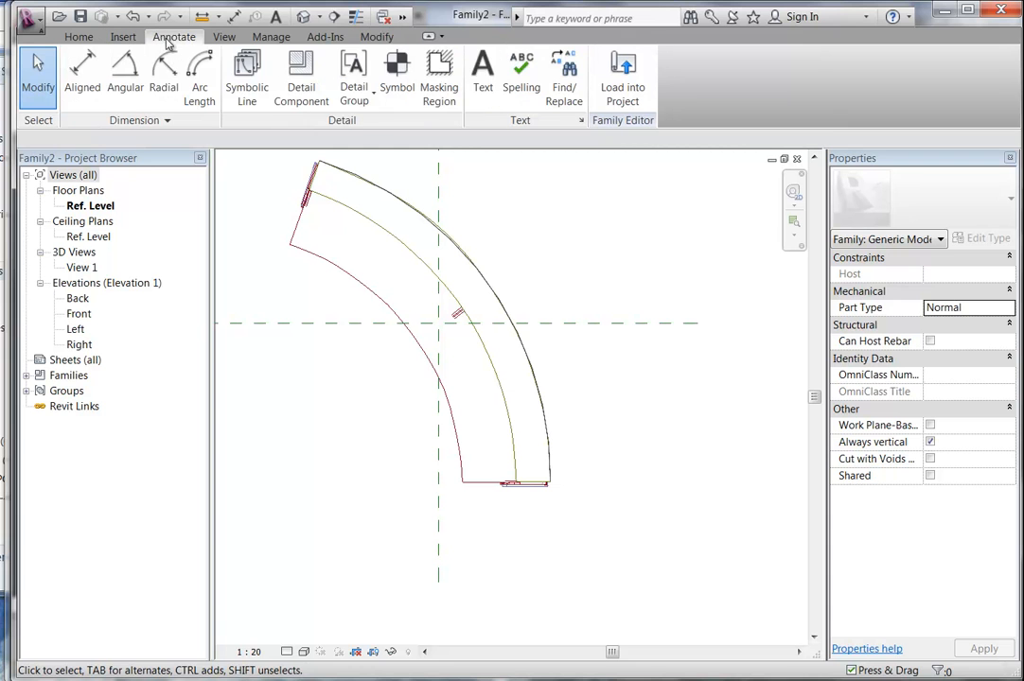
left_click(249, 85)
middle_click_drag(373, 343, 383, 411)
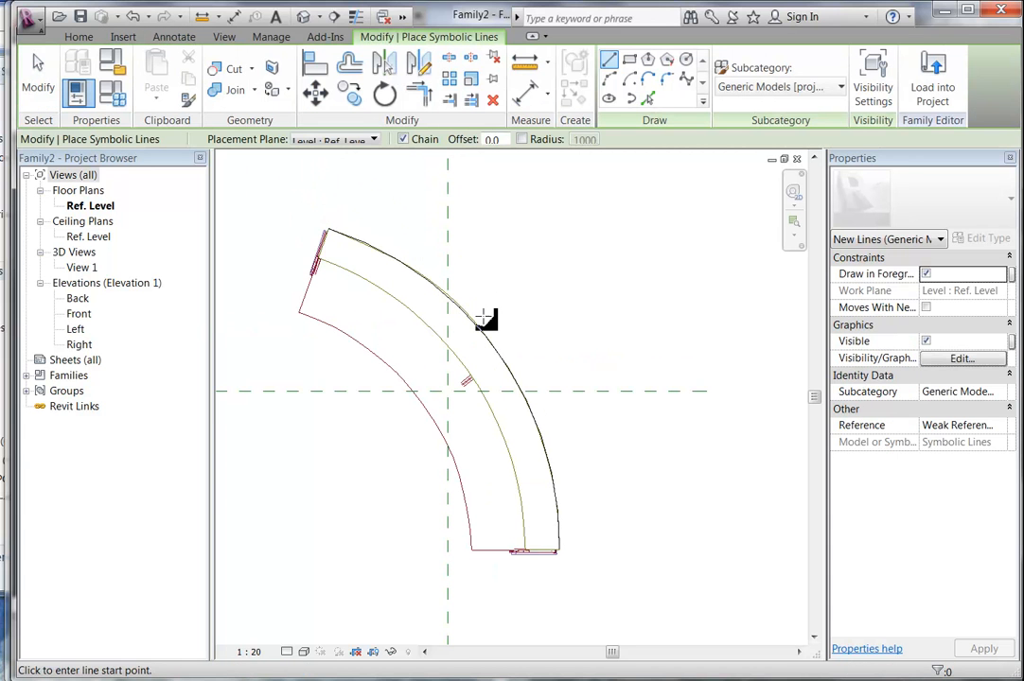
left_click(648, 100)
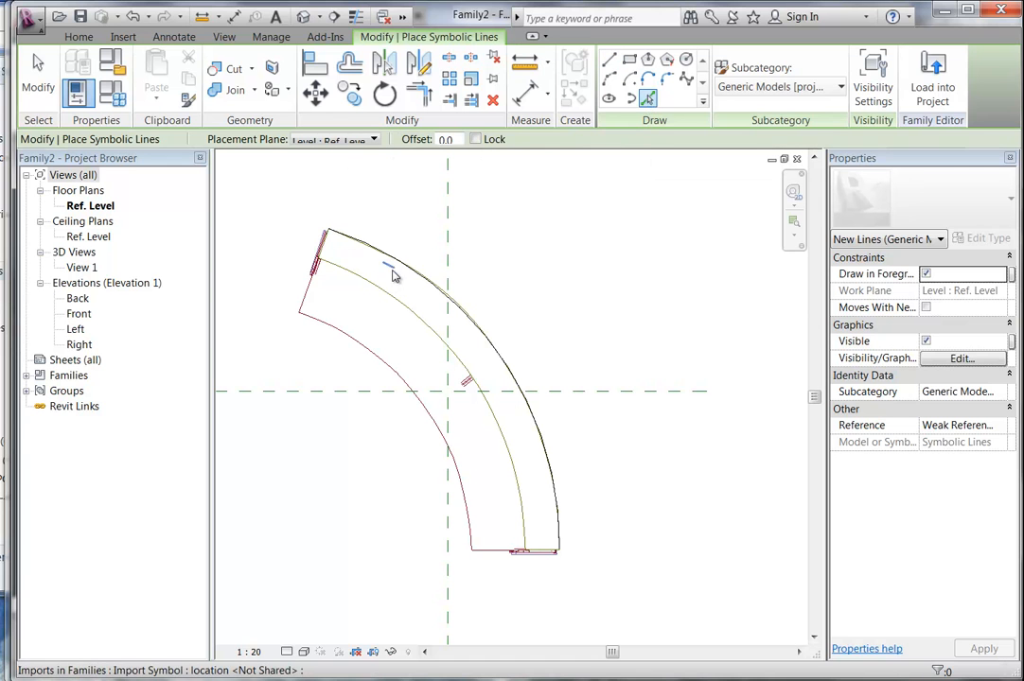
scroll(298, 199, "up", 4)
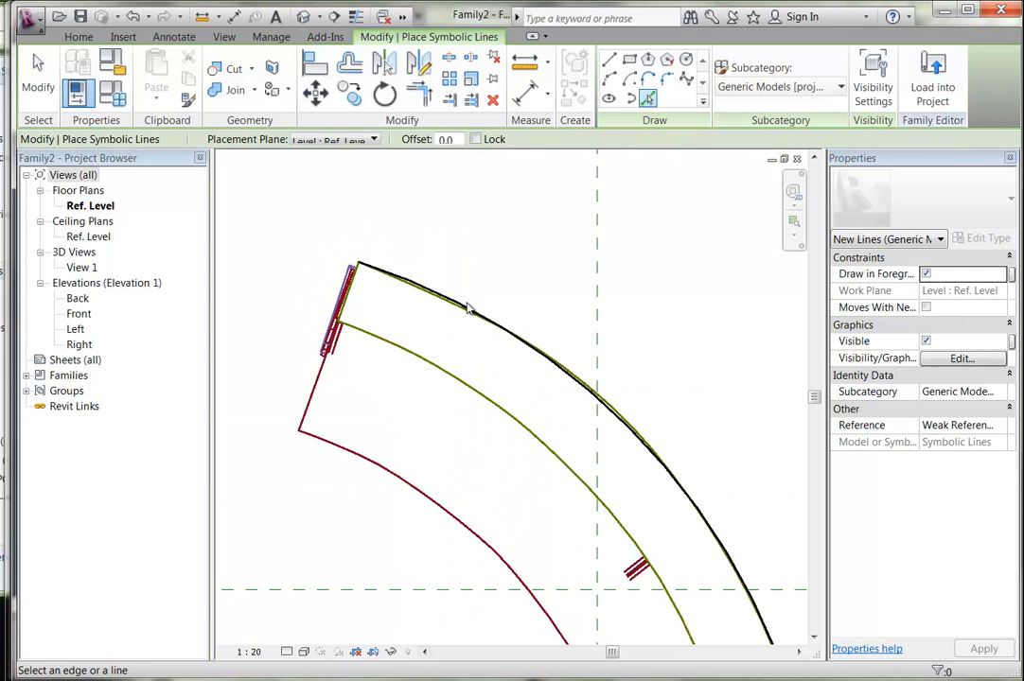
left_click(526, 62)
scroll(322, 302, "up", 2)
left_click(398, 228)
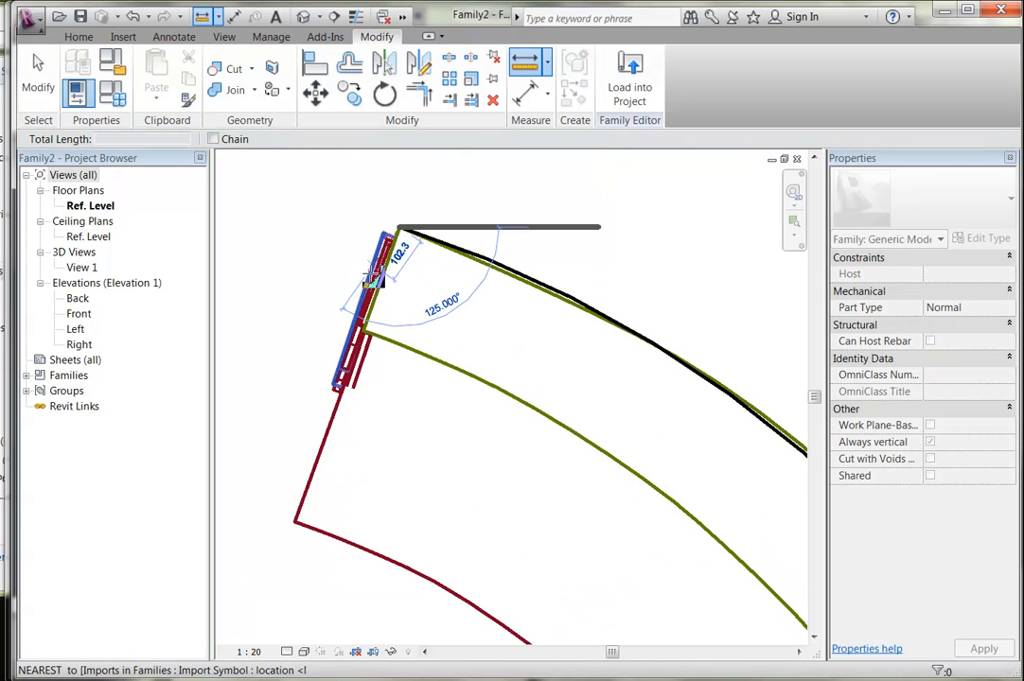
left_click(367, 331)
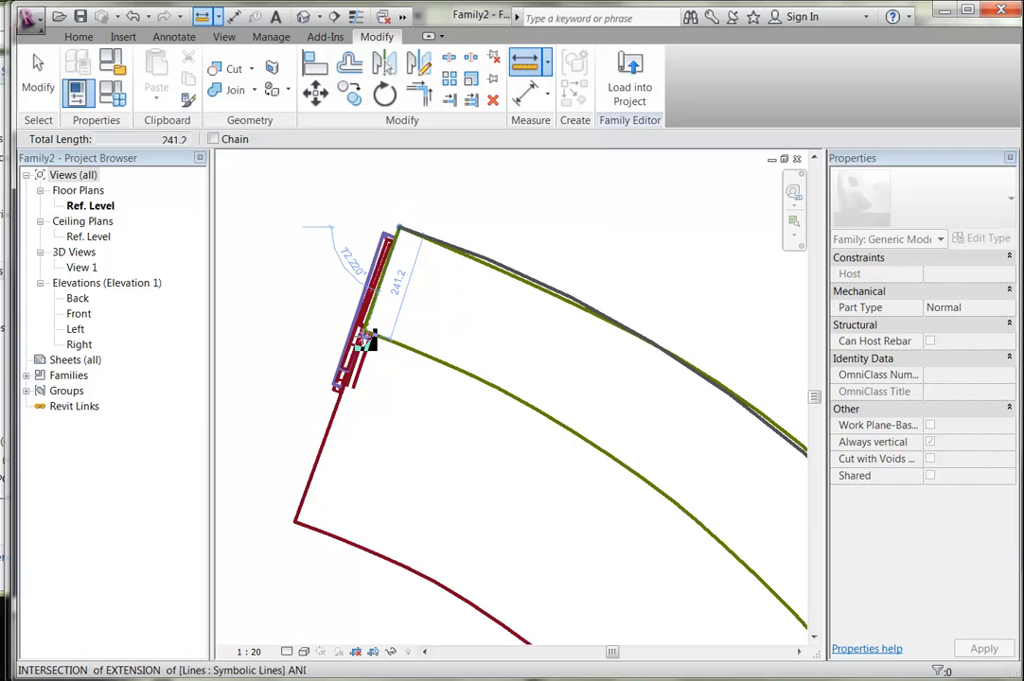
left_click(366, 333)
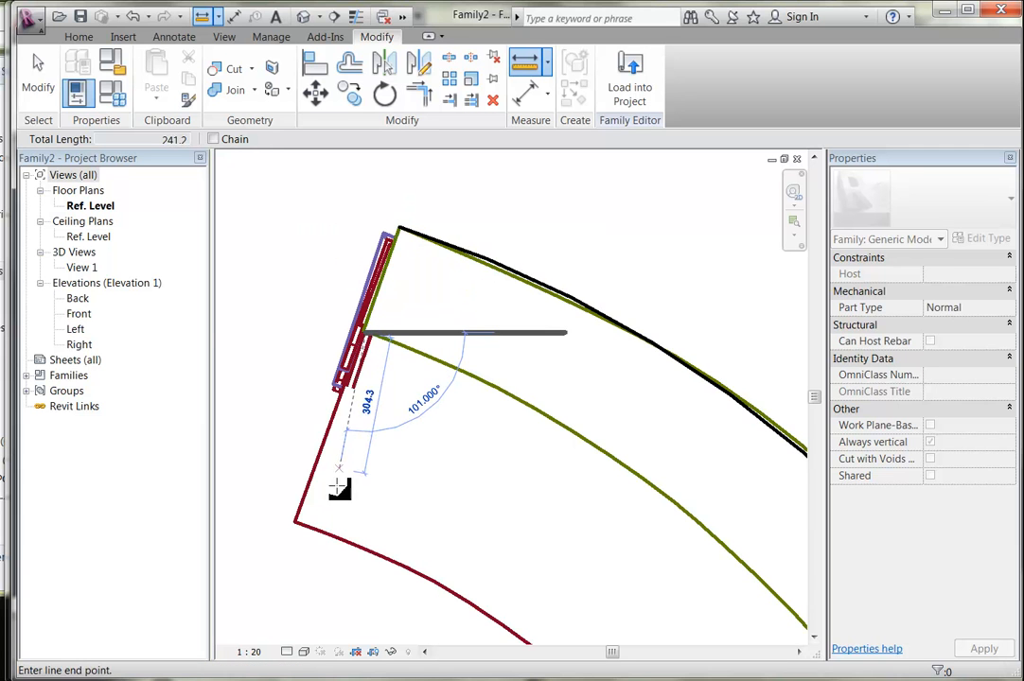
left_click(298, 523)
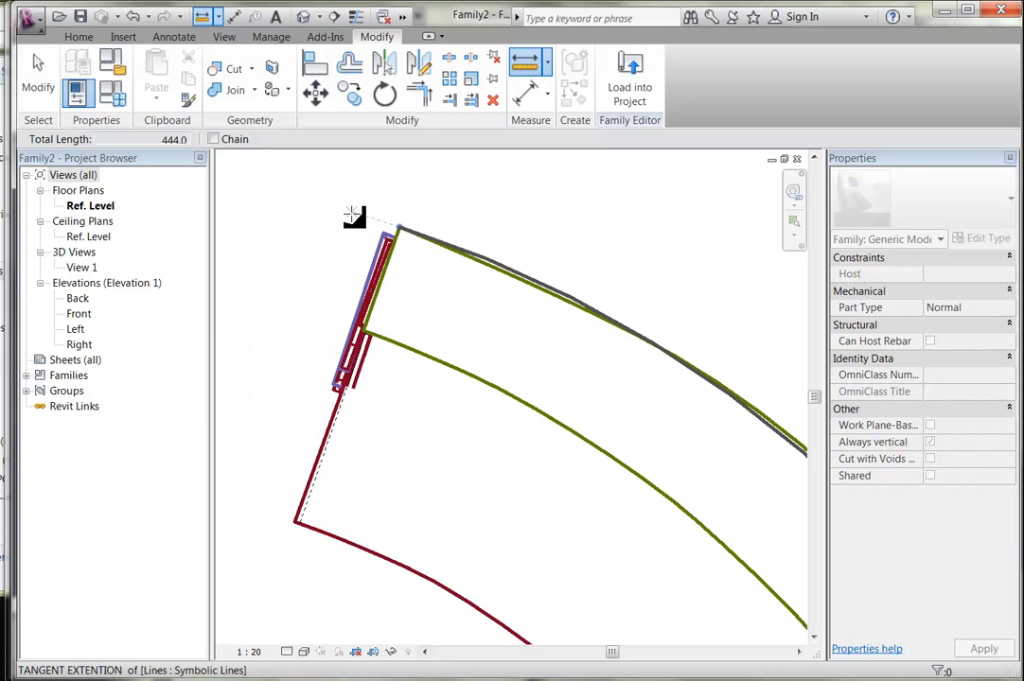
key("Escape")
Trace the middle and inner arcs with symbolic Pick Lines at offset 240, then cancel.
left_click(174, 36)
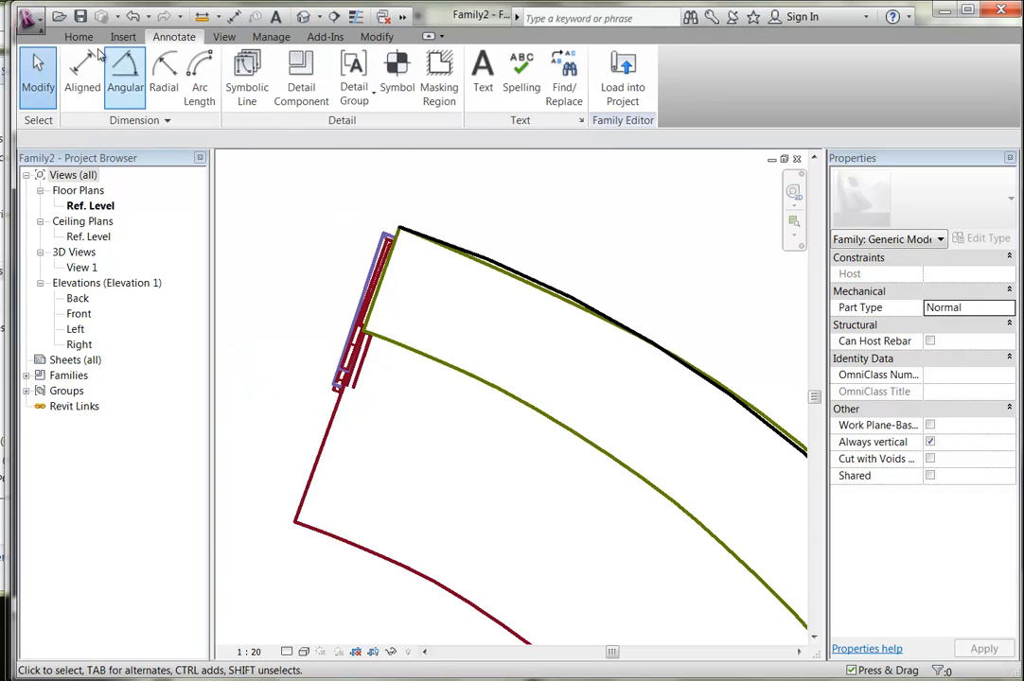
left_click(246, 77)
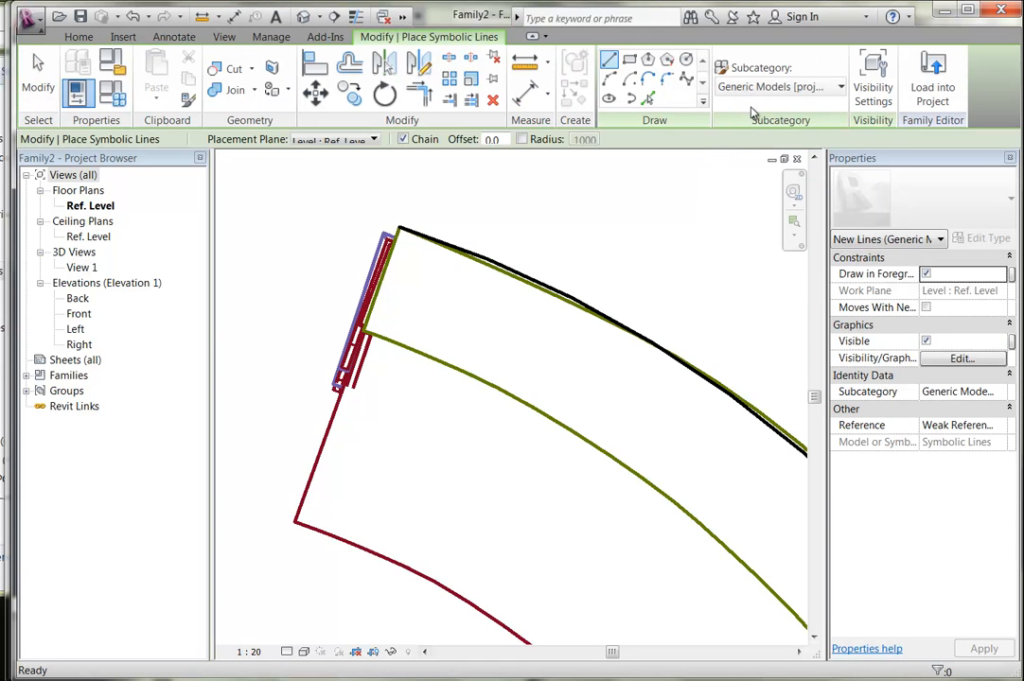
left_click(648, 98)
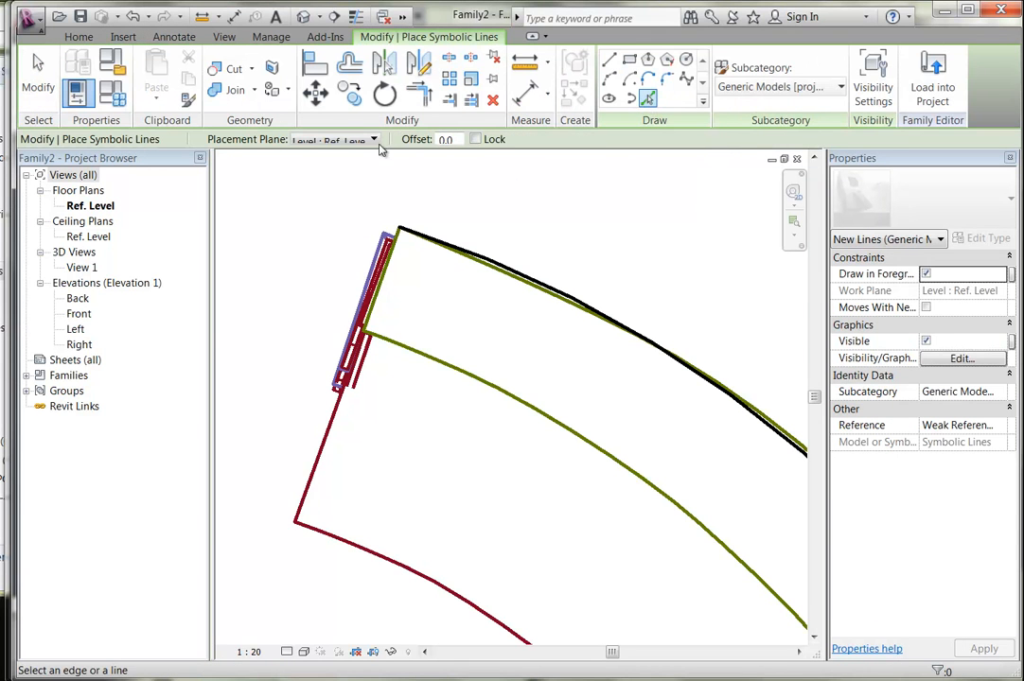
double_click(447, 139)
type("240")
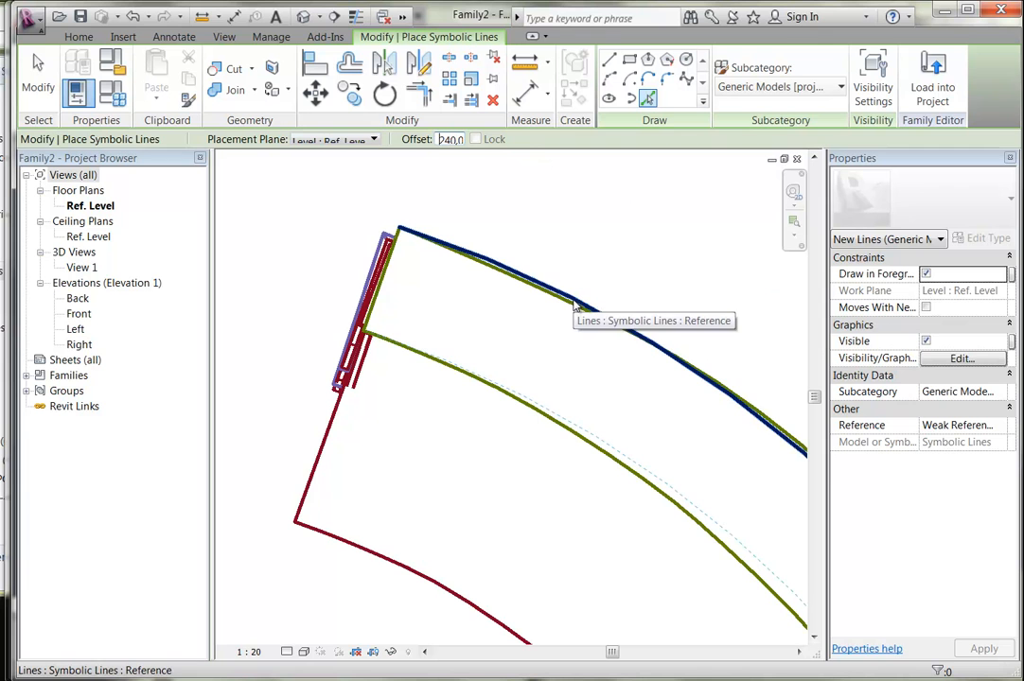
left_click(573, 305)
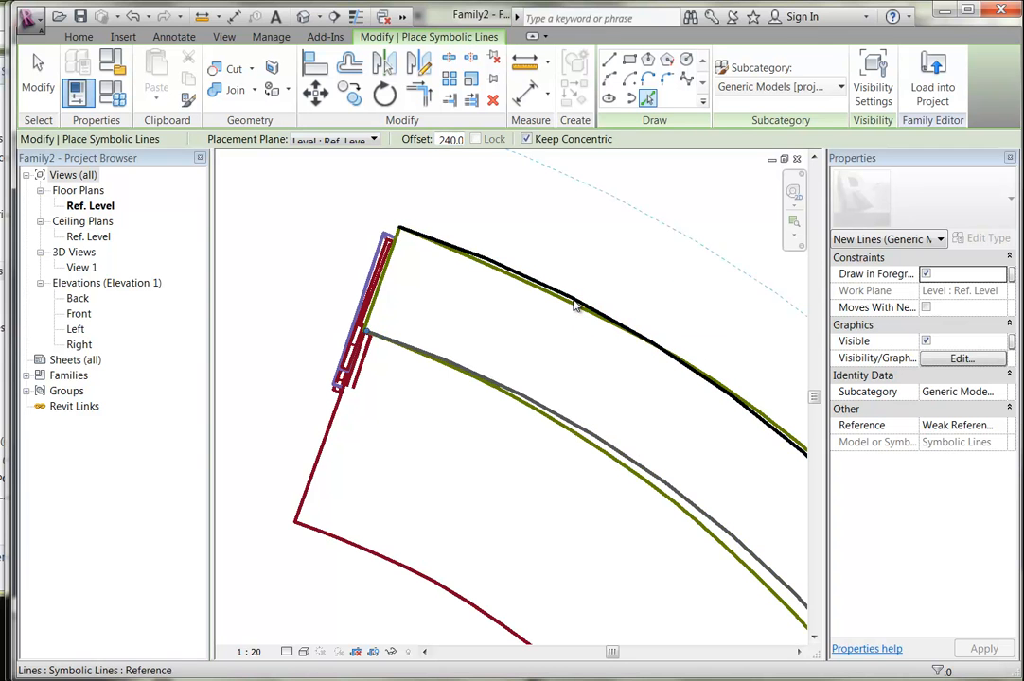
left_click(574, 430)
double_click(447, 139)
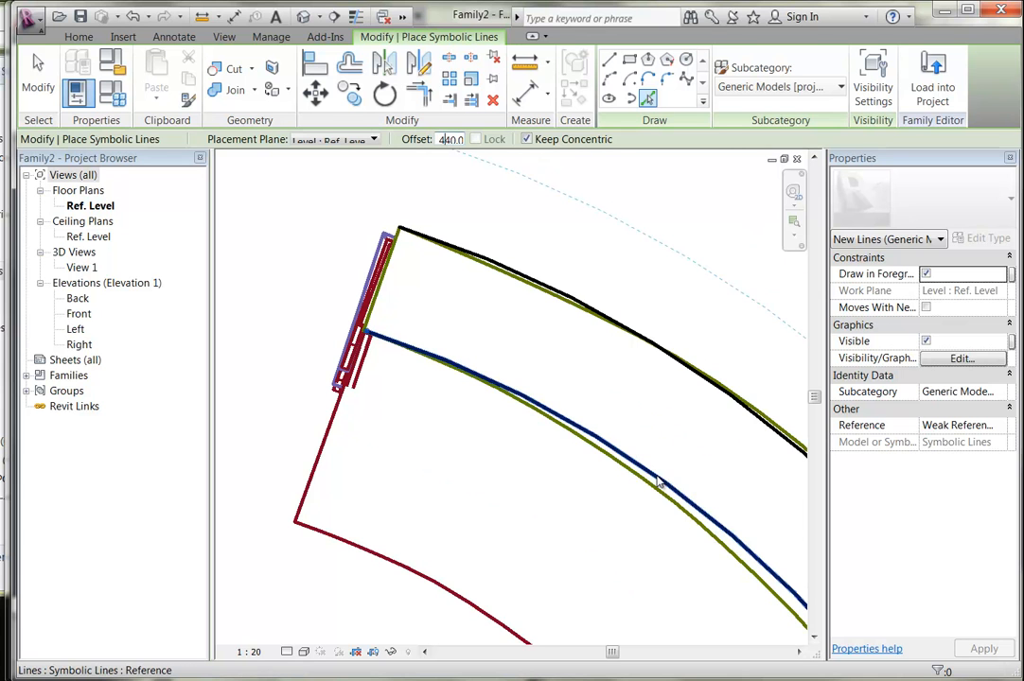
scroll(652, 473, "down", 4)
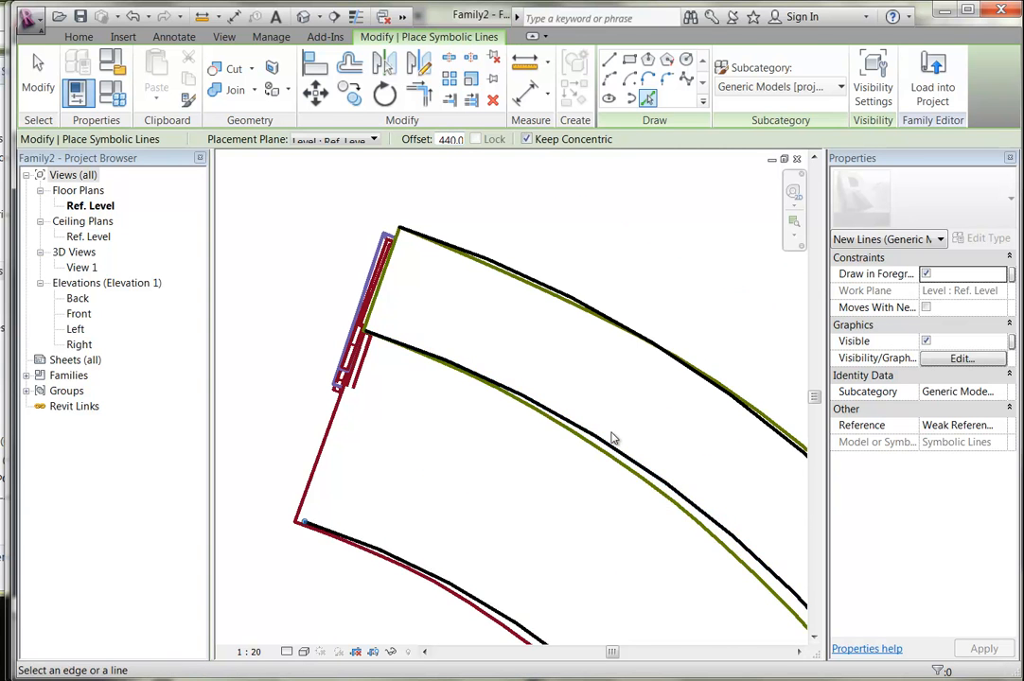
mouse_move(582, 434)
middle_mouse_down()
mouse_move(390, 229)
mouse_move(346, 151)
middle_mouse_up()
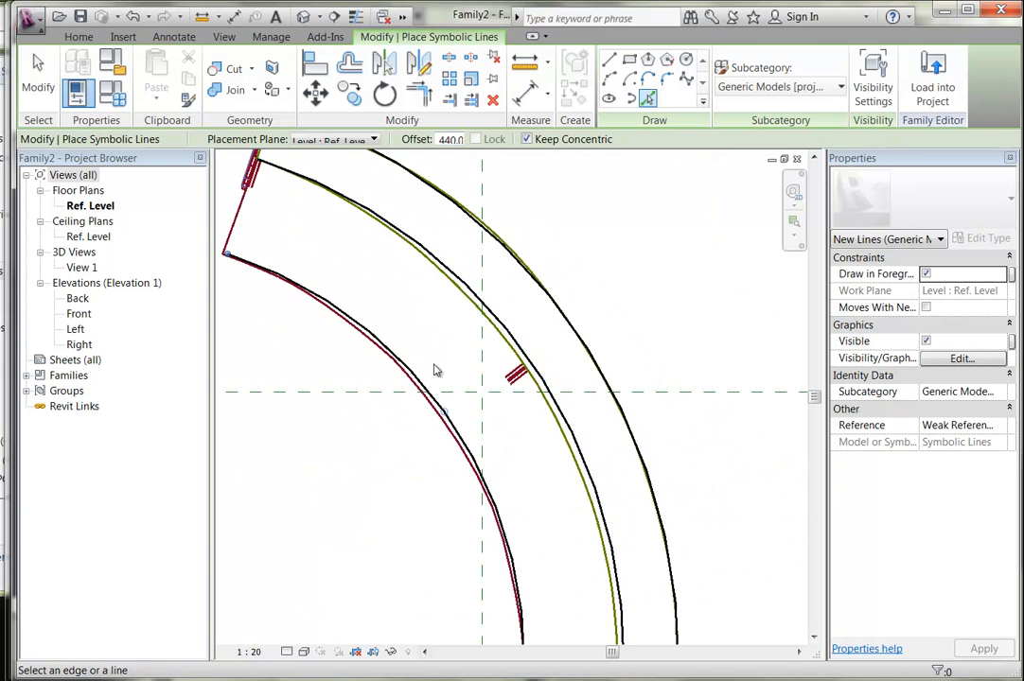
scroll(440, 356, "down", 2)
right_click(297, 249)
left_click(320, 262)
right_click(319, 262)
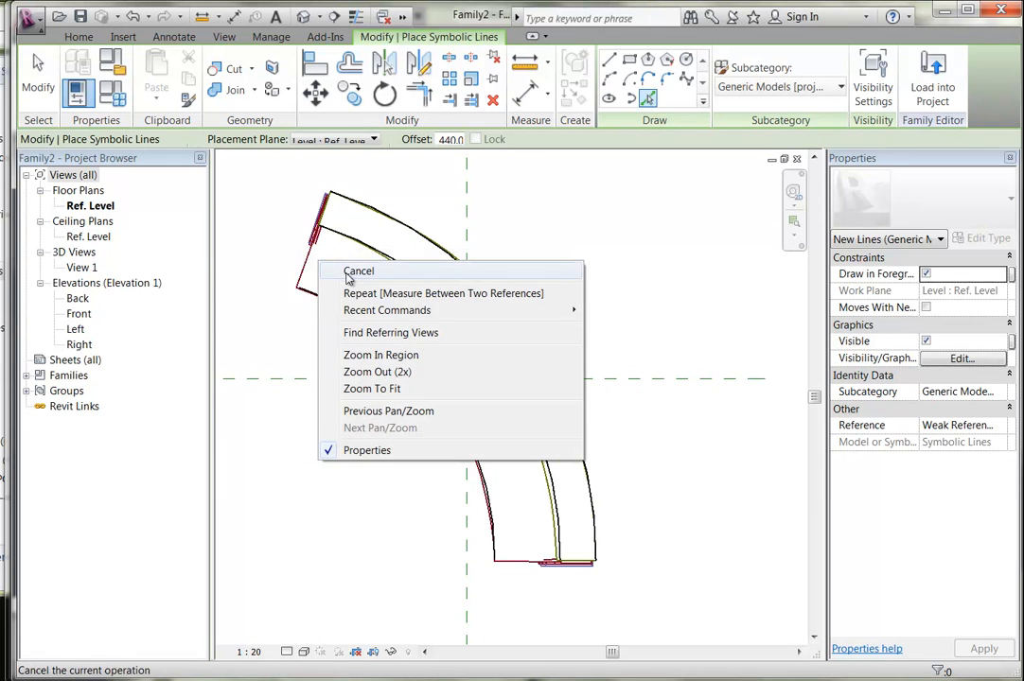
left_click(346, 272)
middle_click_drag(359, 283, 381, 312)
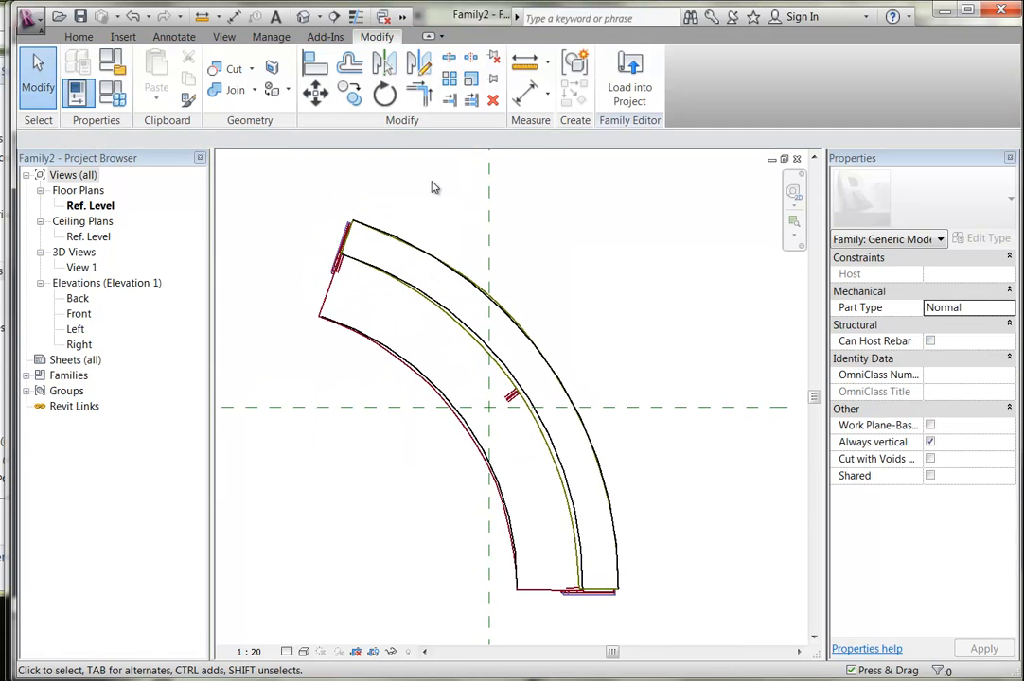
Draw a symbolic line closing the desk's top end from outer arc to inner corner.
left_click(175, 36)
left_click(237, 87)
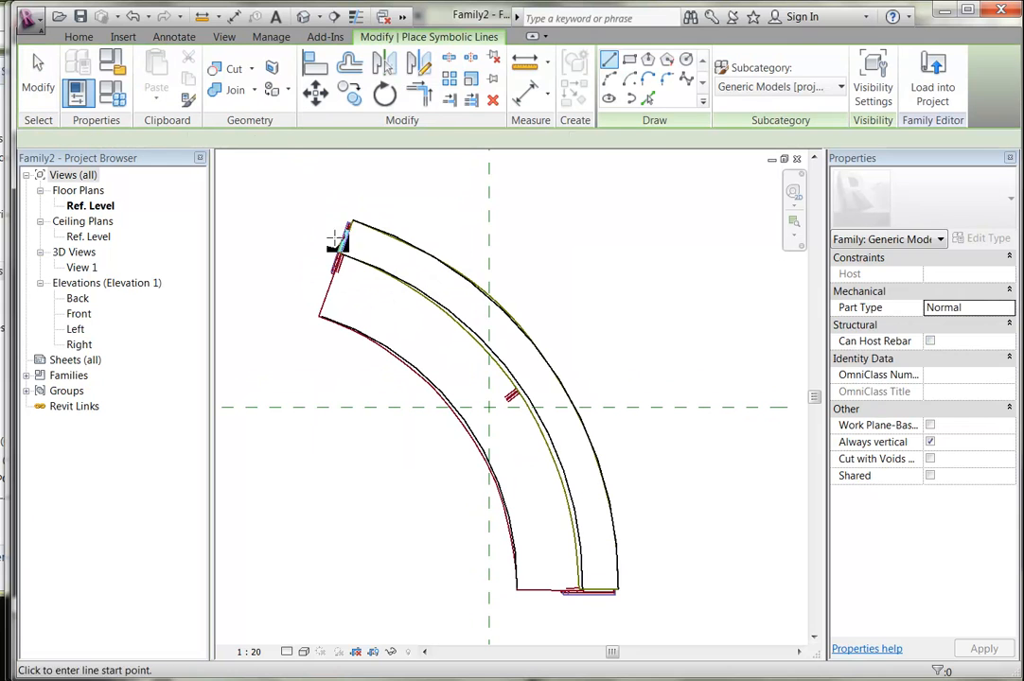
scroll(357, 225, "up", 3)
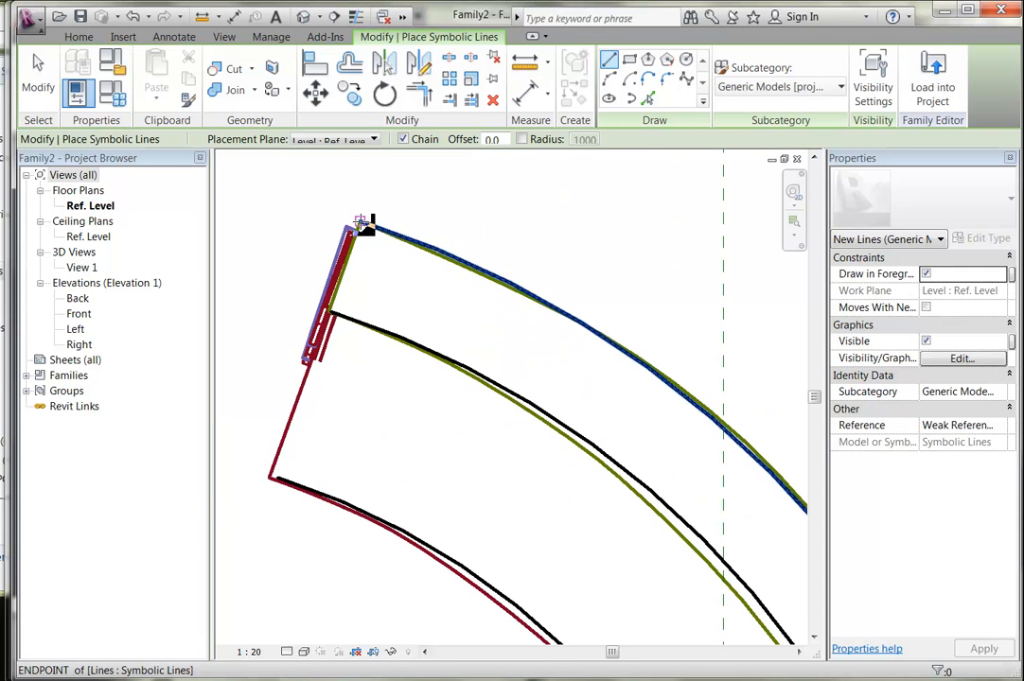
left_click(361, 223)
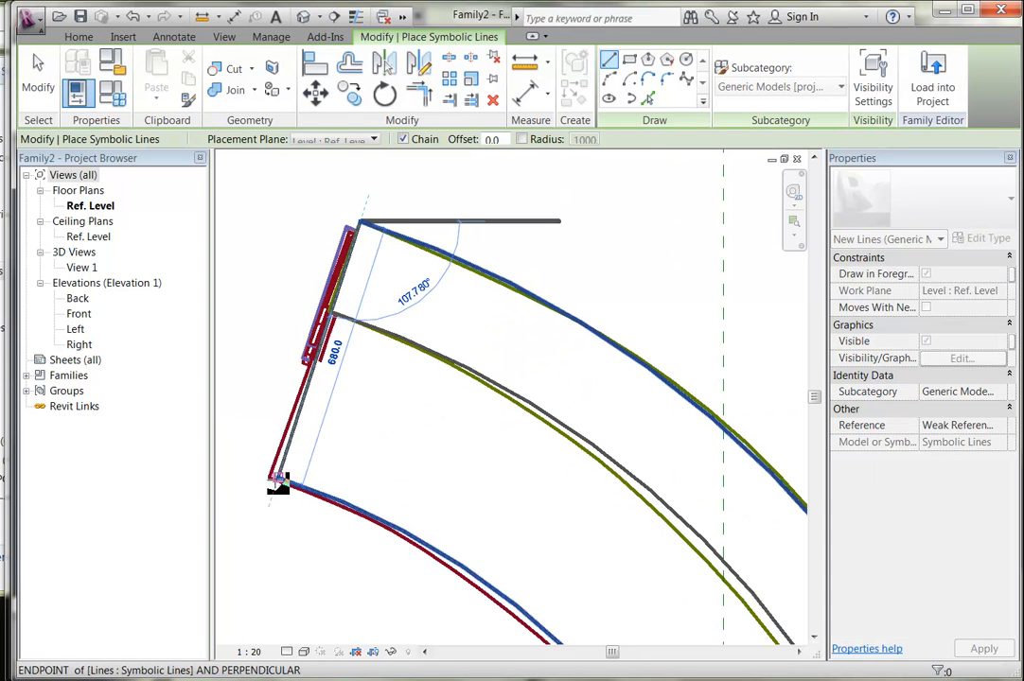
left_click(277, 478)
Draw a symbolic line closing the desk's bottom end, then cancel line drawing.
scroll(360, 435, "down", 2)
middle_click_drag(363, 435, 273, 222)
middle_click_drag(503, 492, 439, 272)
scroll(571, 447, "up", 3)
scroll(596, 450, "up", 1)
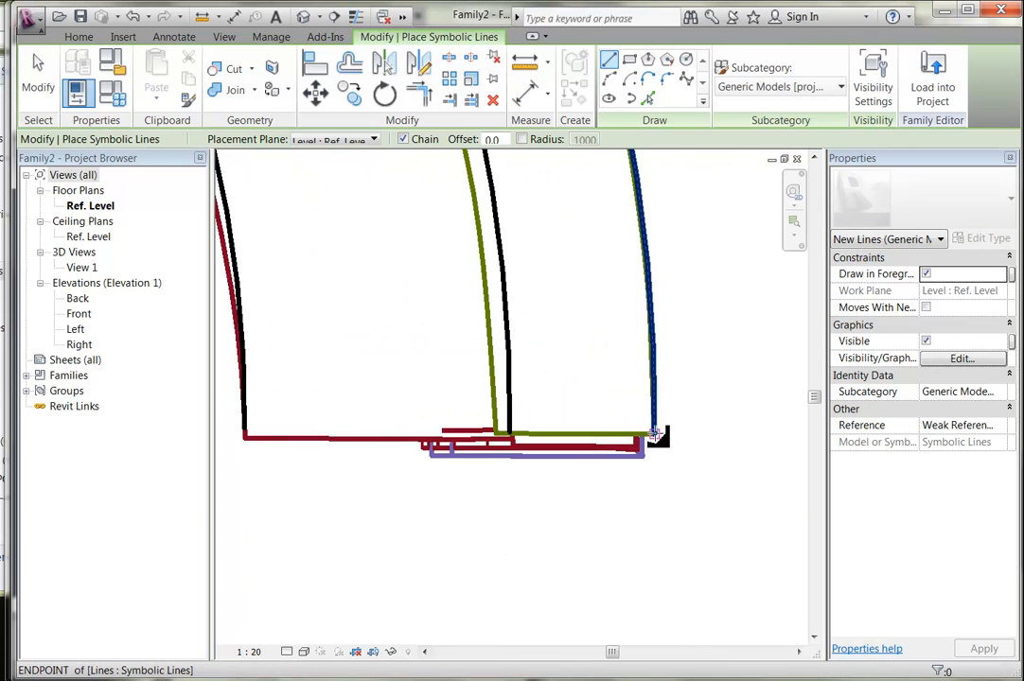
left_click(656, 435)
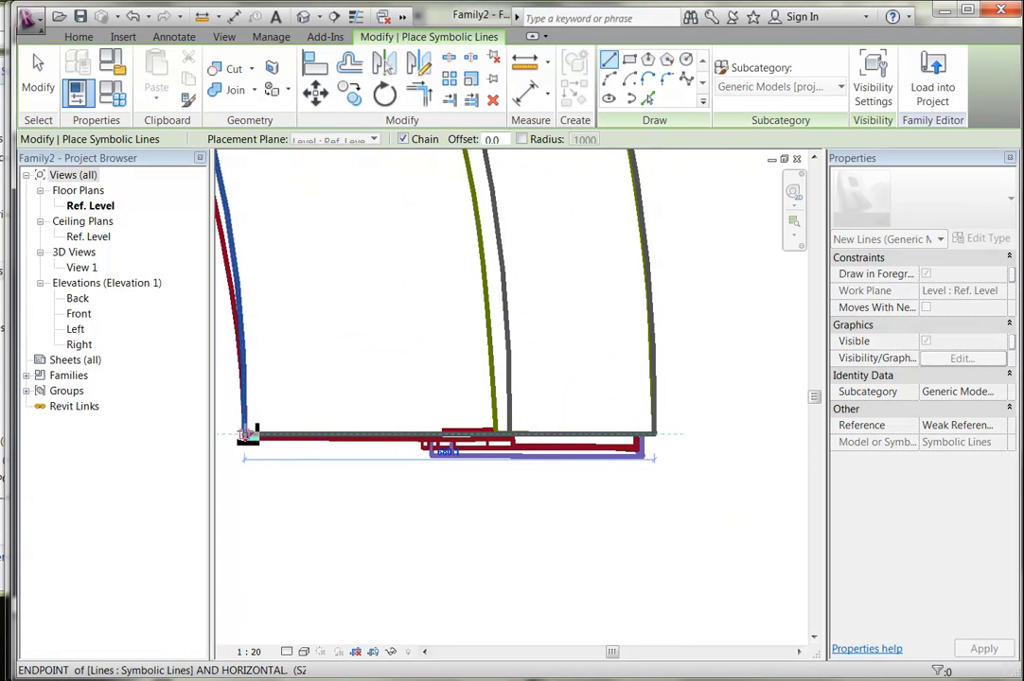
scroll(244, 433, "up", 2)
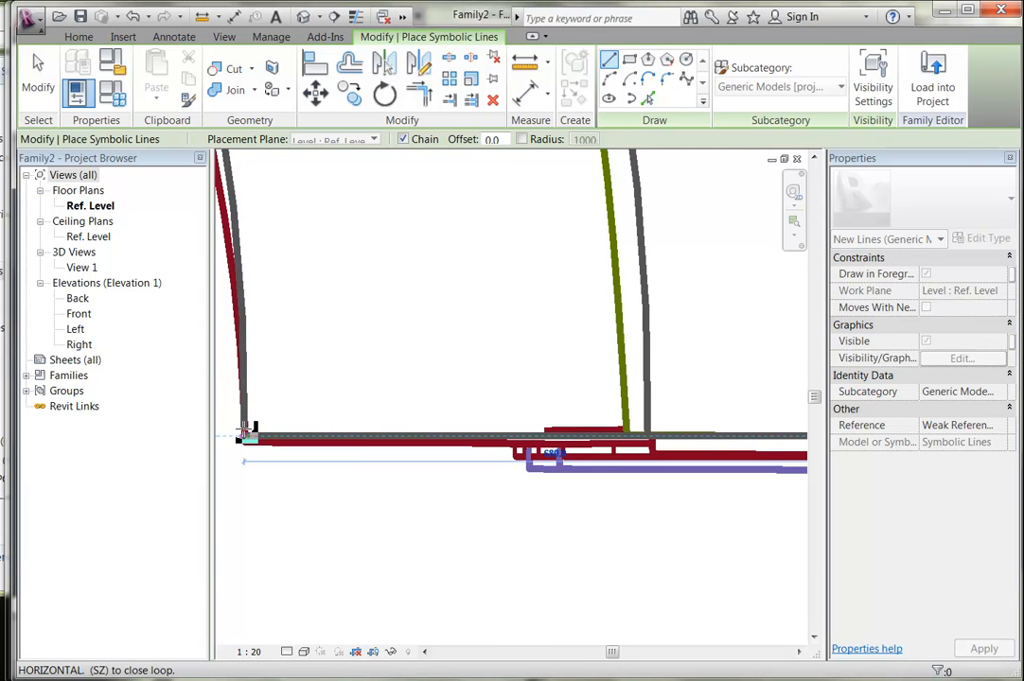
left_click(244, 433)
scroll(304, 342, "down", 2)
right_click(308, 336)
left_click(334, 349)
right_click(331, 345)
left_click(358, 354)
scroll(361, 346, "down", 2)
scroll(365, 312, "down", 1)
scroll(485, 470, "down", 2)
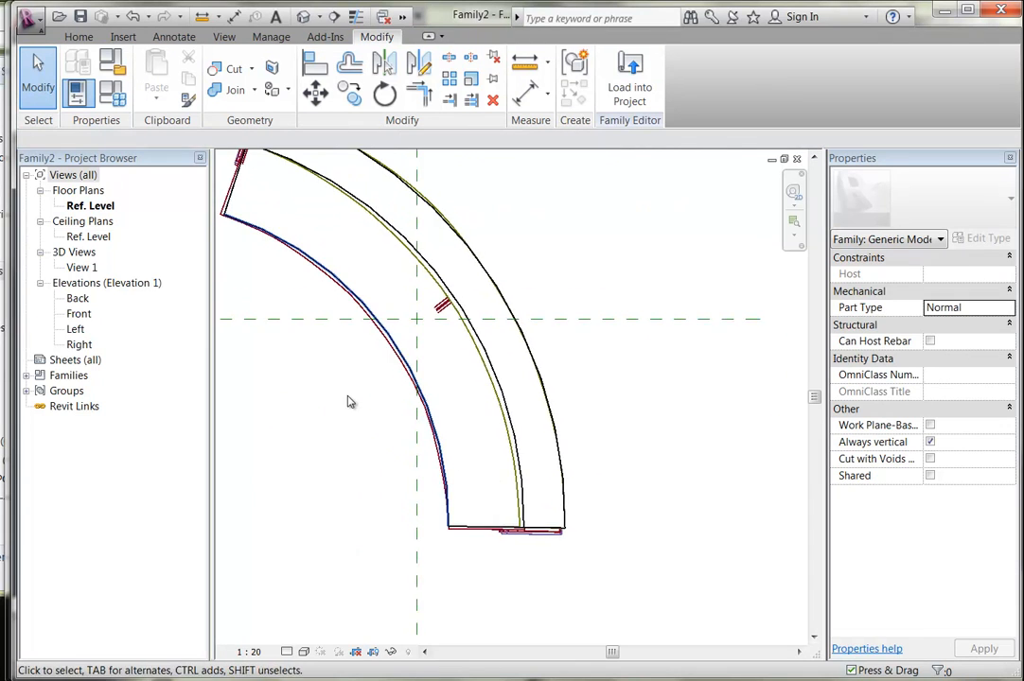
scroll(360, 404, "down", 2)
Open 3D View 1, zoom to fit, and orbit to an oblique view of the desk.
double_click(96, 267)
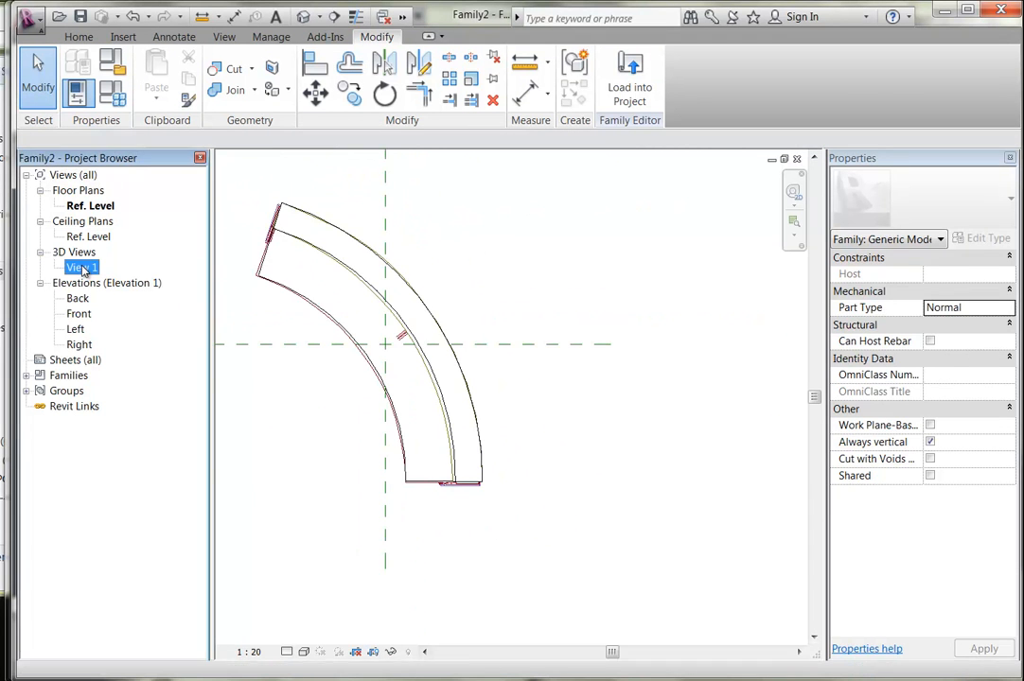
right_click(369, 427)
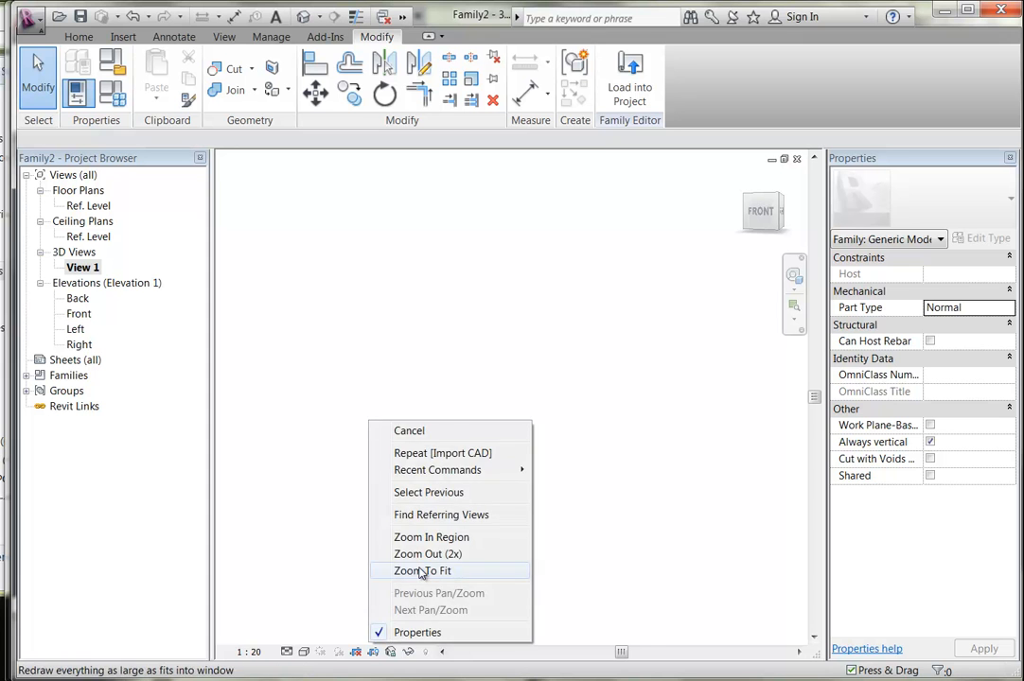
left_click(423, 573)
middle_click_drag(500, 466, 347, 278, "shift")
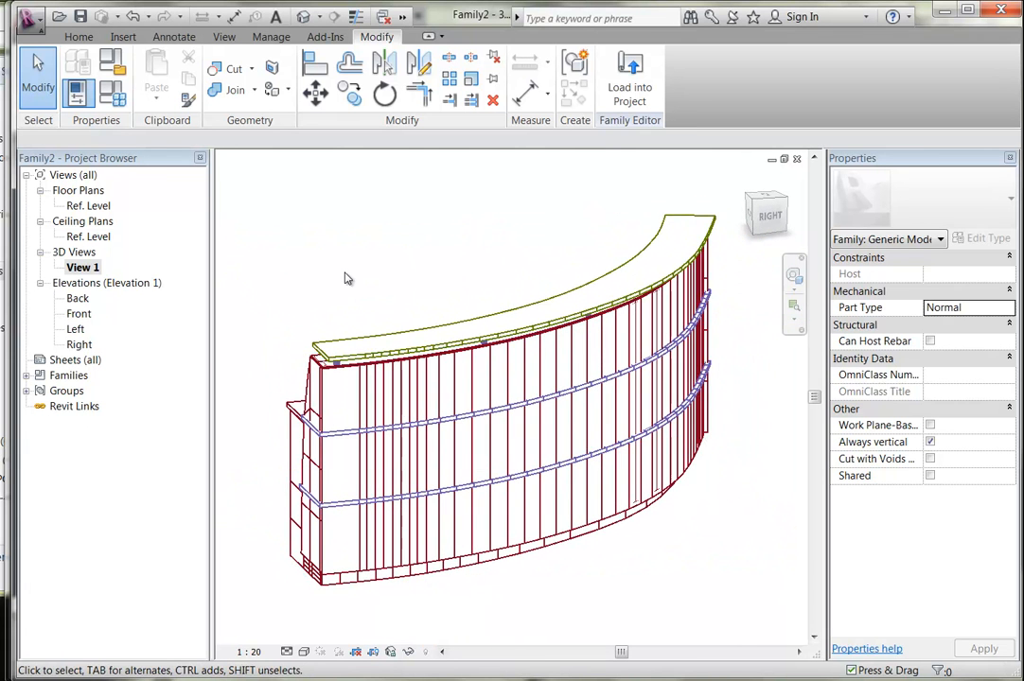
Switch the view's visual style to Shaded and orbit to inspect the model.
left_click(303, 651)
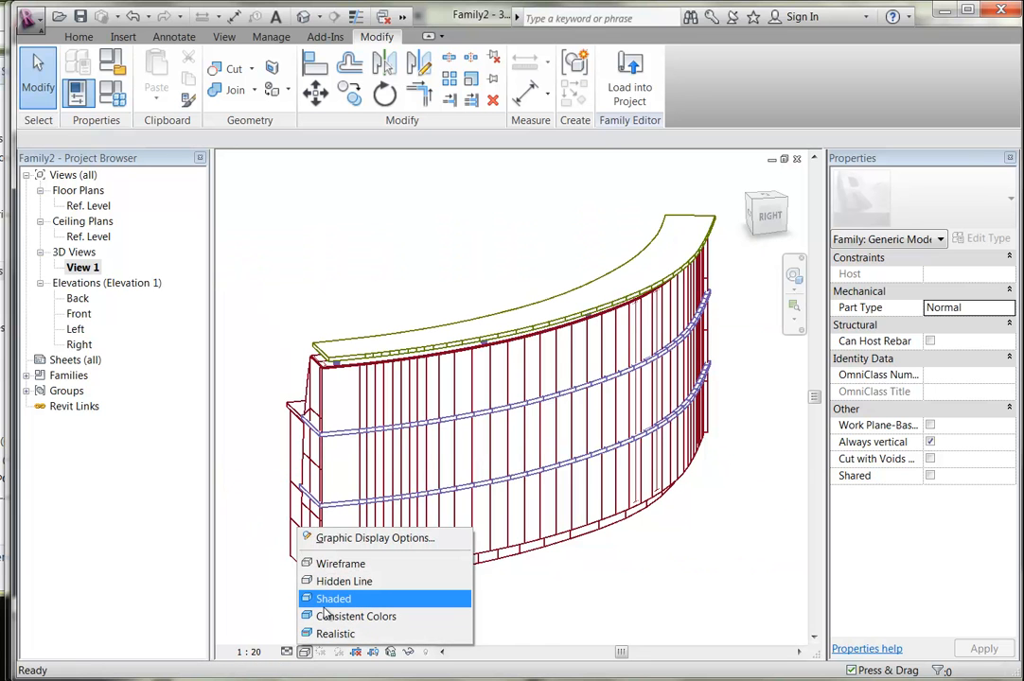
left_click(326, 602)
mouse_move(309, 307)
middle_mouse_down("shift")
mouse_move(402, 270)
mouse_move(326, 334)
mouse_move(305, 331)
middle_mouse_up("shift")
scroll(304, 320, "down", 3)
scroll(304, 333, "up", 2)
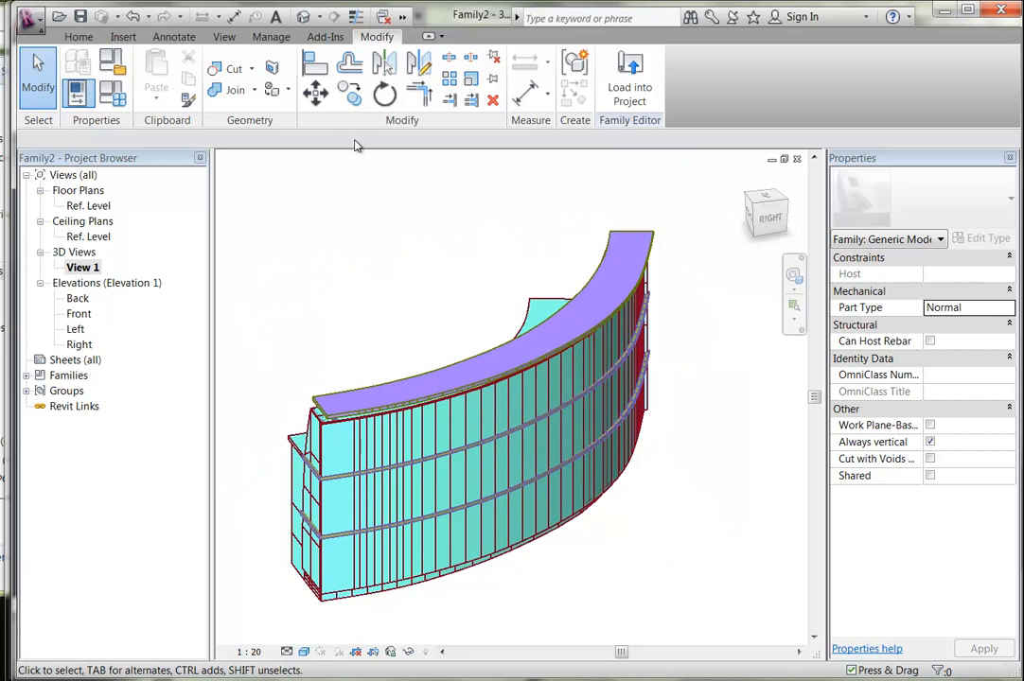
left_click(272, 38)
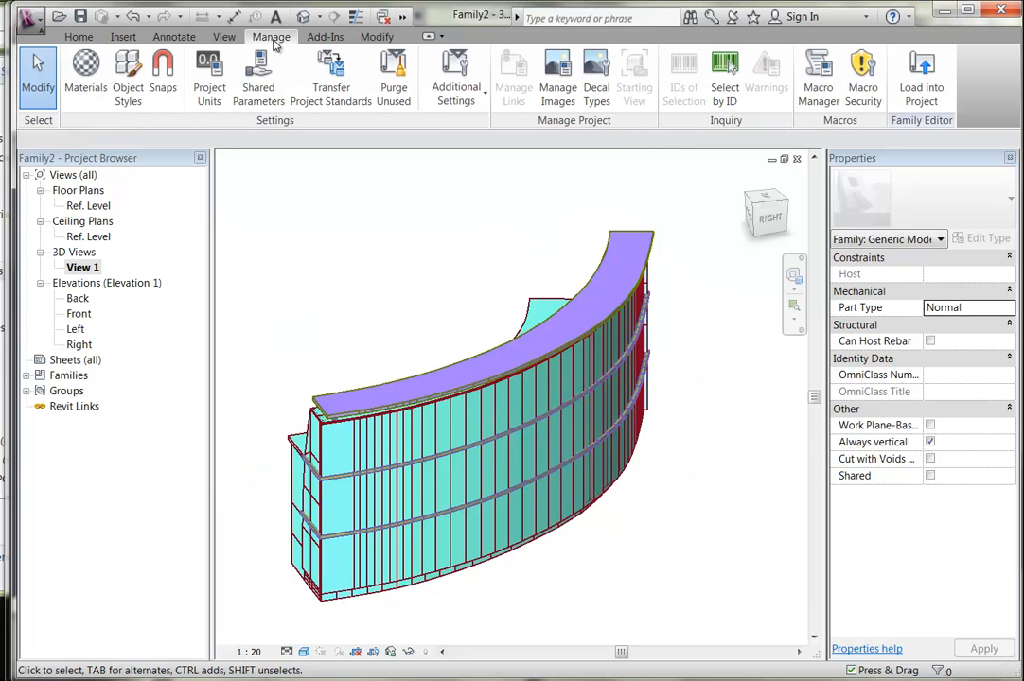
For the 3D_Rec_Glass imported layer, duplicate Glass as a new Glass Reflective material.
left_click(127, 87)
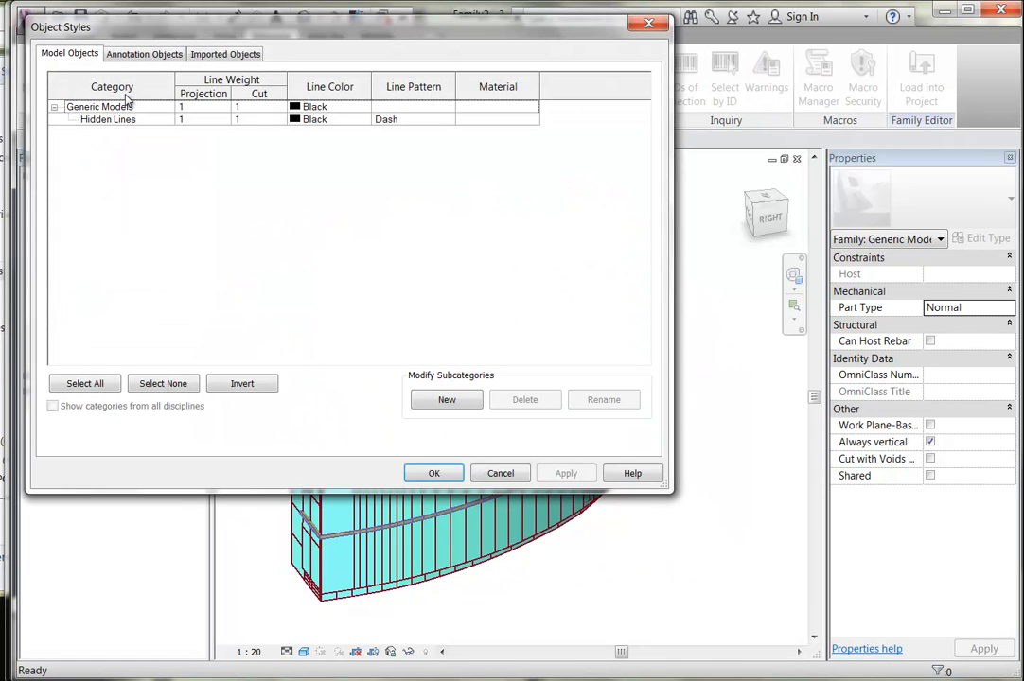
left_click(226, 55)
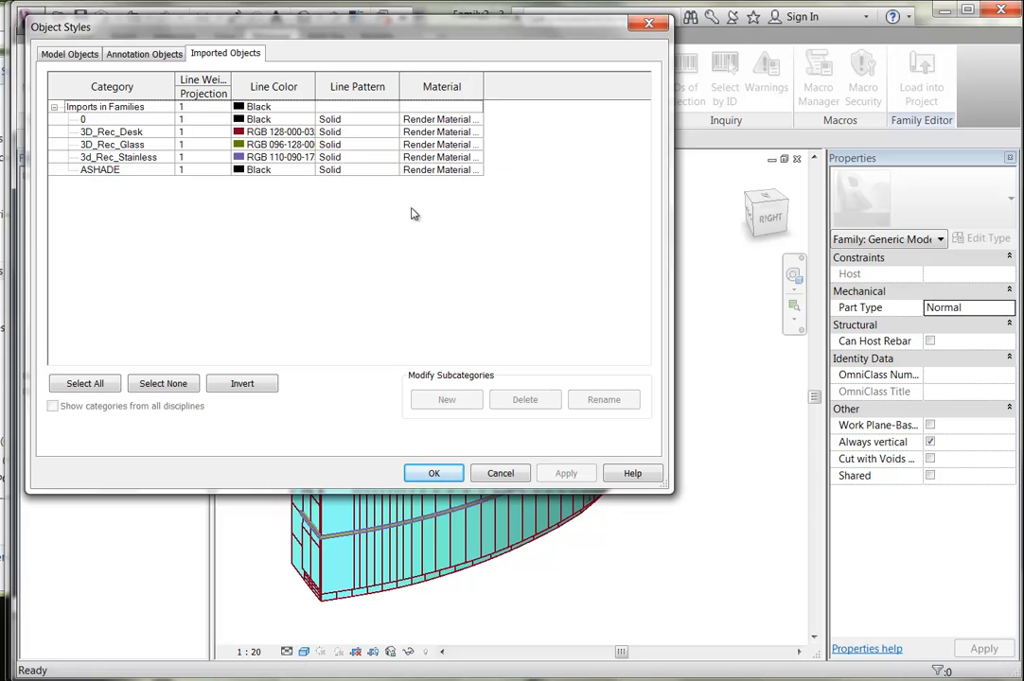
left_click(445, 144)
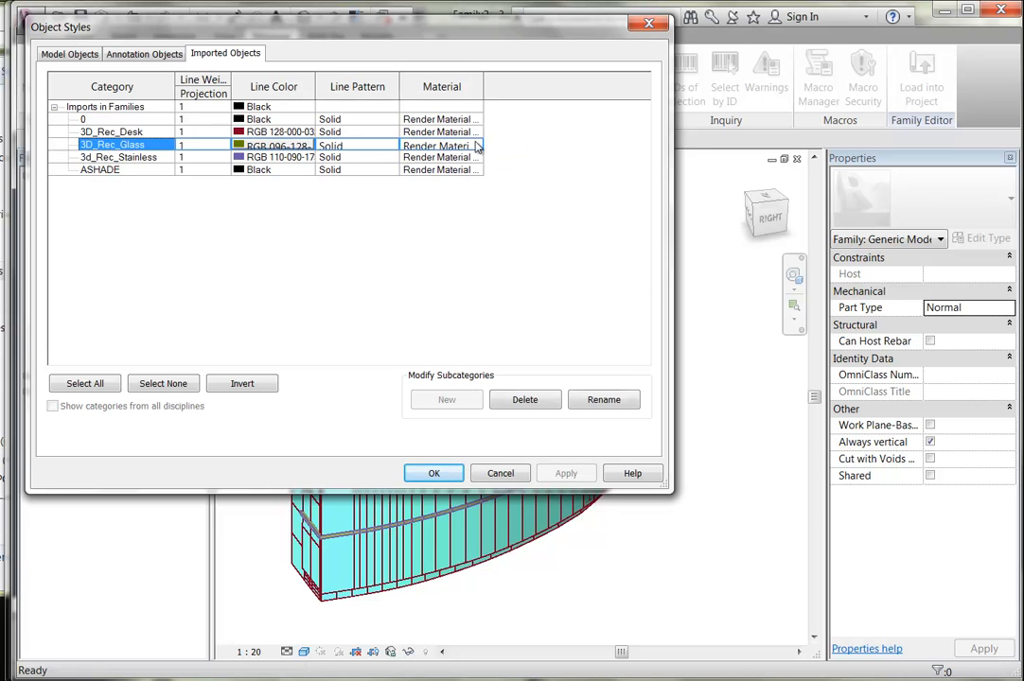
left_click(476, 143)
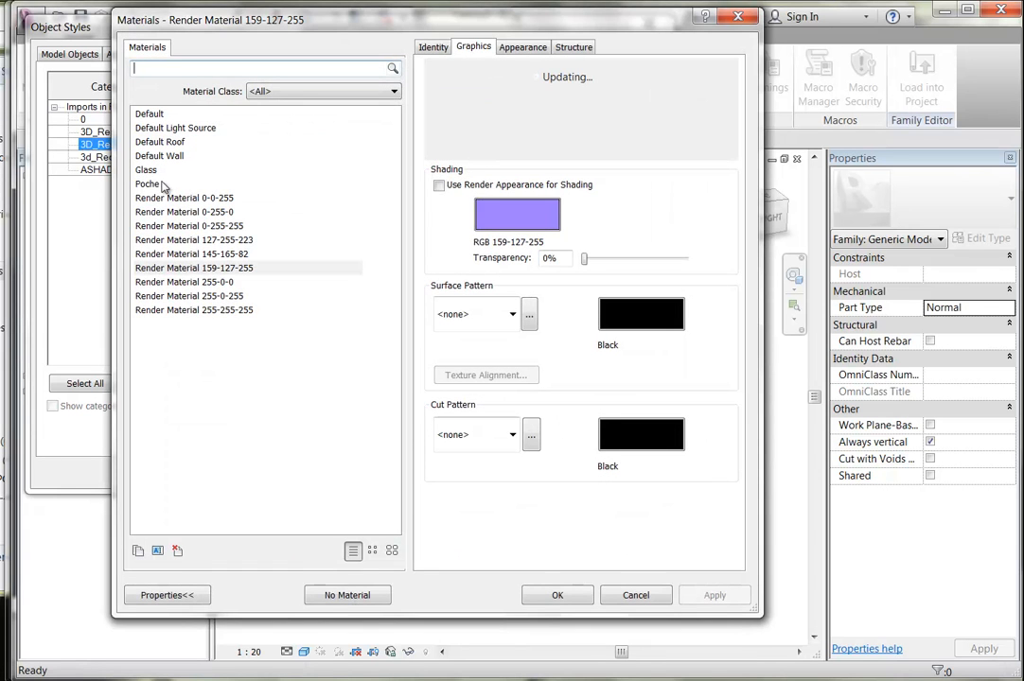
left_click_drag(227, 35, 348, 59)
left_click(274, 194)
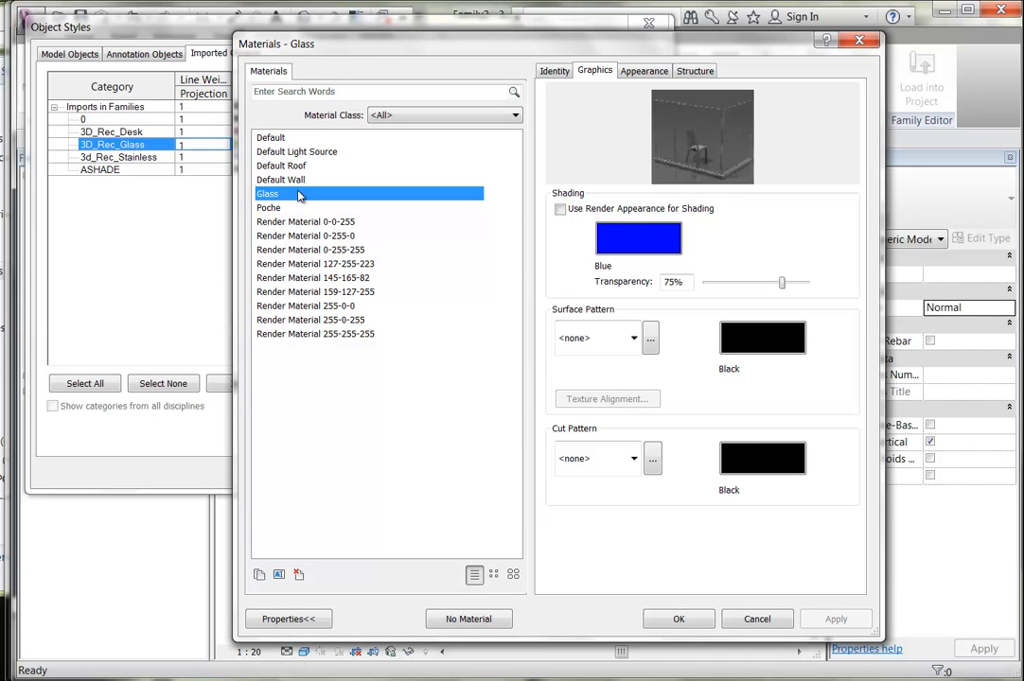
left_click(259, 574)
double_click(511, 338)
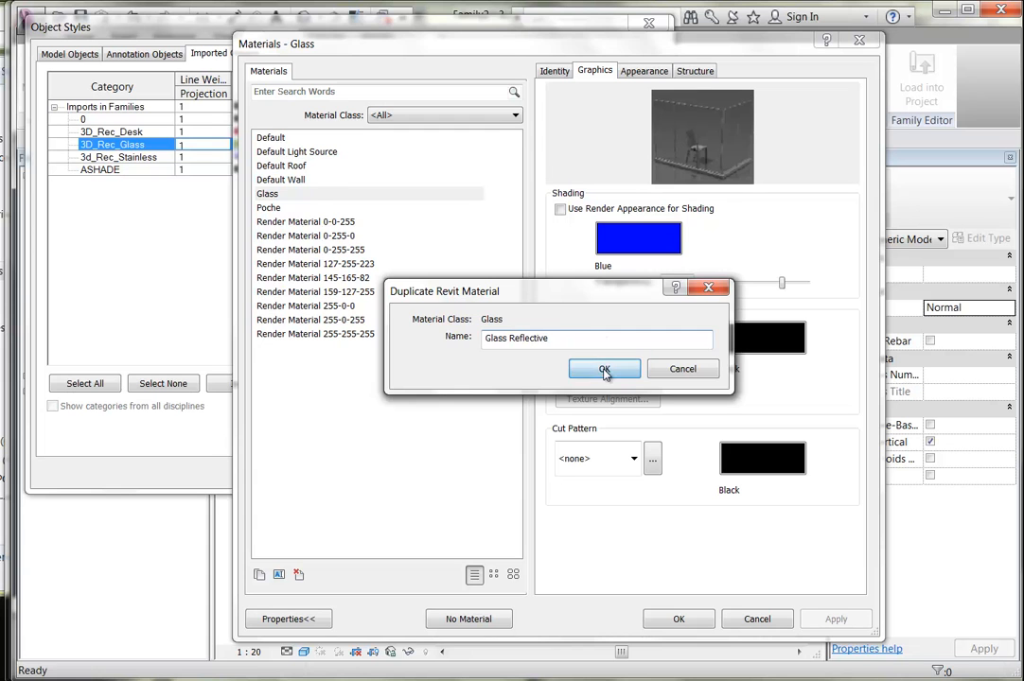
left_click(603, 368)
Give Glass Reflective the Clear Reflective glass appearance from the library.
left_click(643, 71)
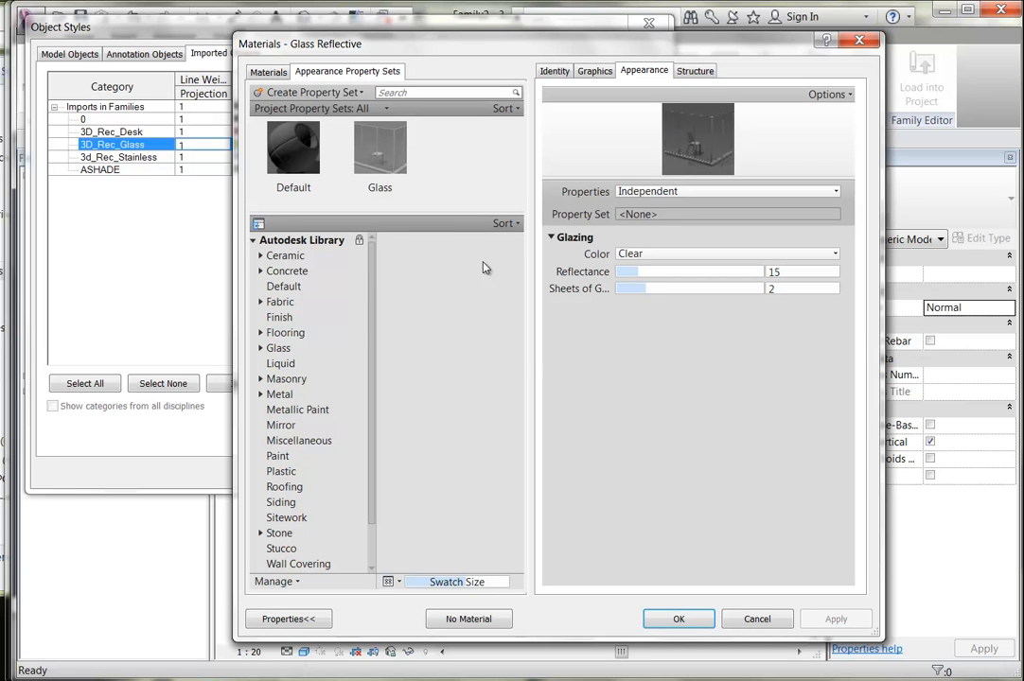
scroll(371, 304, "down", 1)
scroll(371, 305, "down", 1)
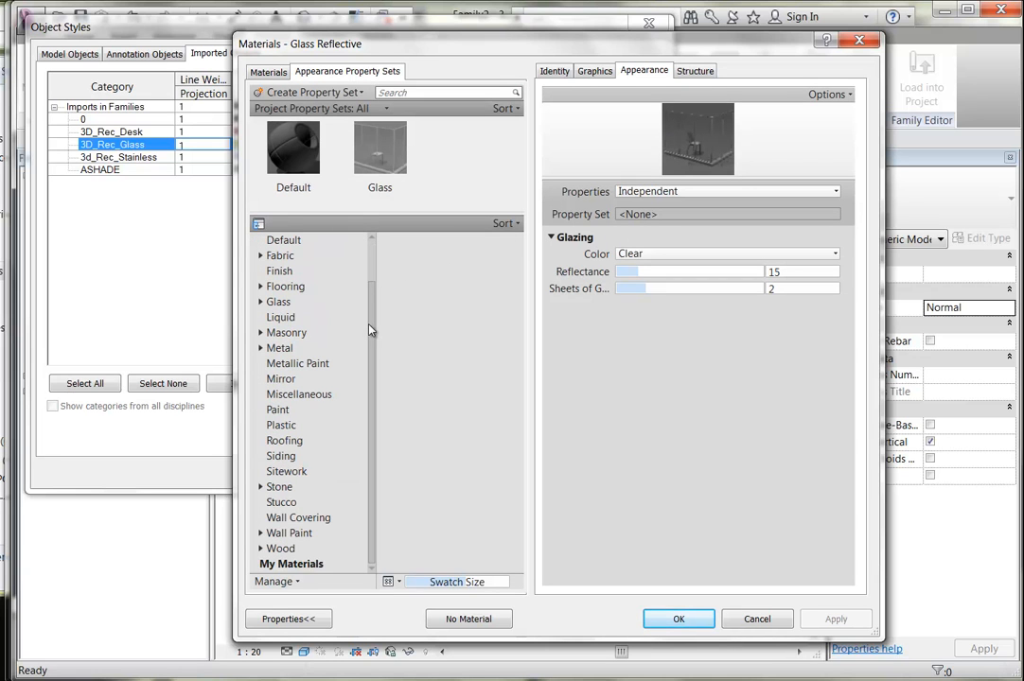
left_click(261, 302)
left_click(278, 302)
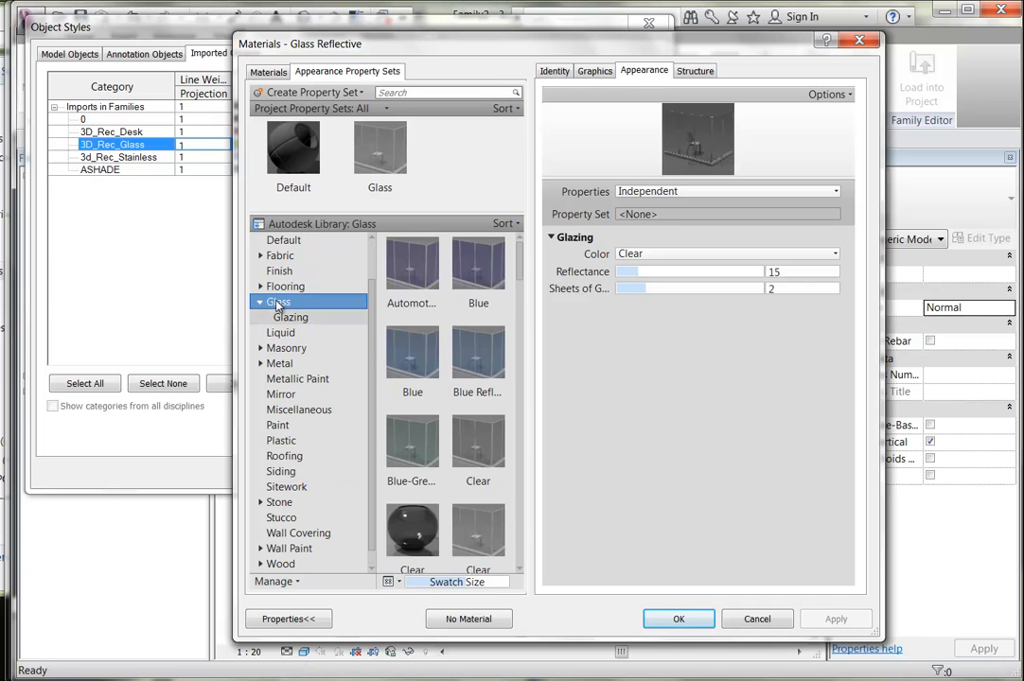
left_click_drag(522, 274, 523, 322)
scroll(522, 322, "down", 3)
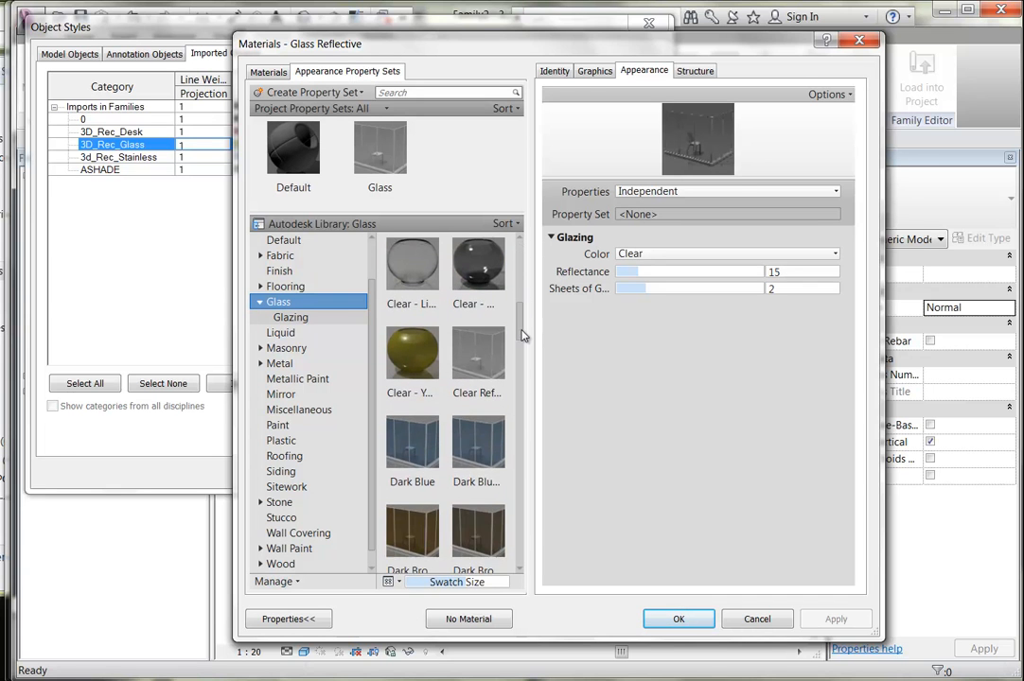
double_click(473, 367)
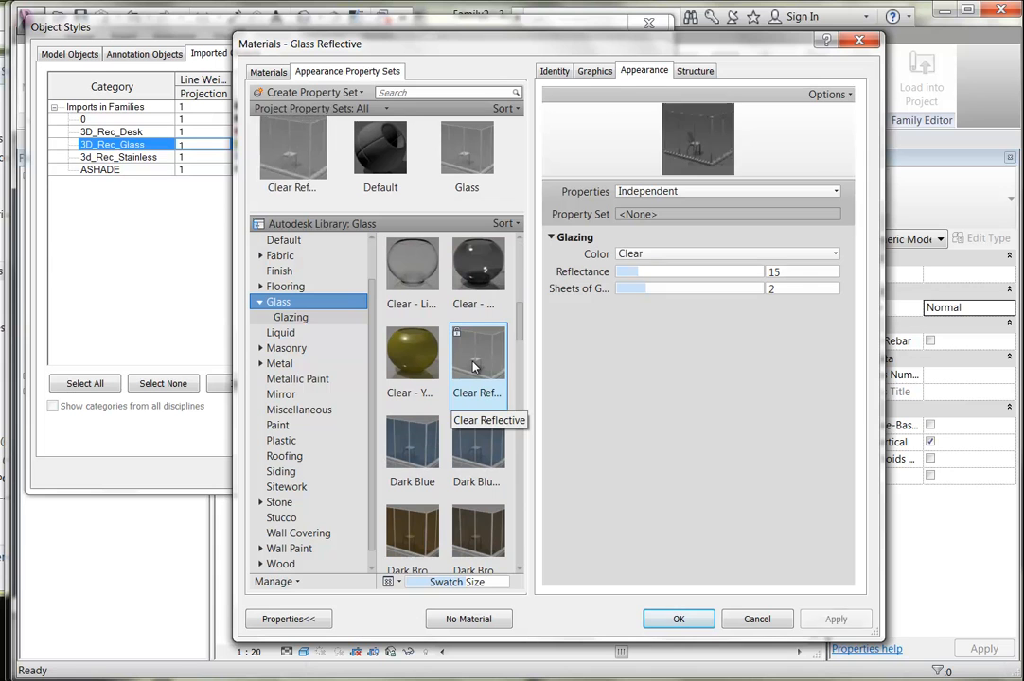
Set Glass Reflective's shading colour to light cyan and assign it to 3D_Rec_Glass.
left_click(592, 73)
left_click(638, 238)
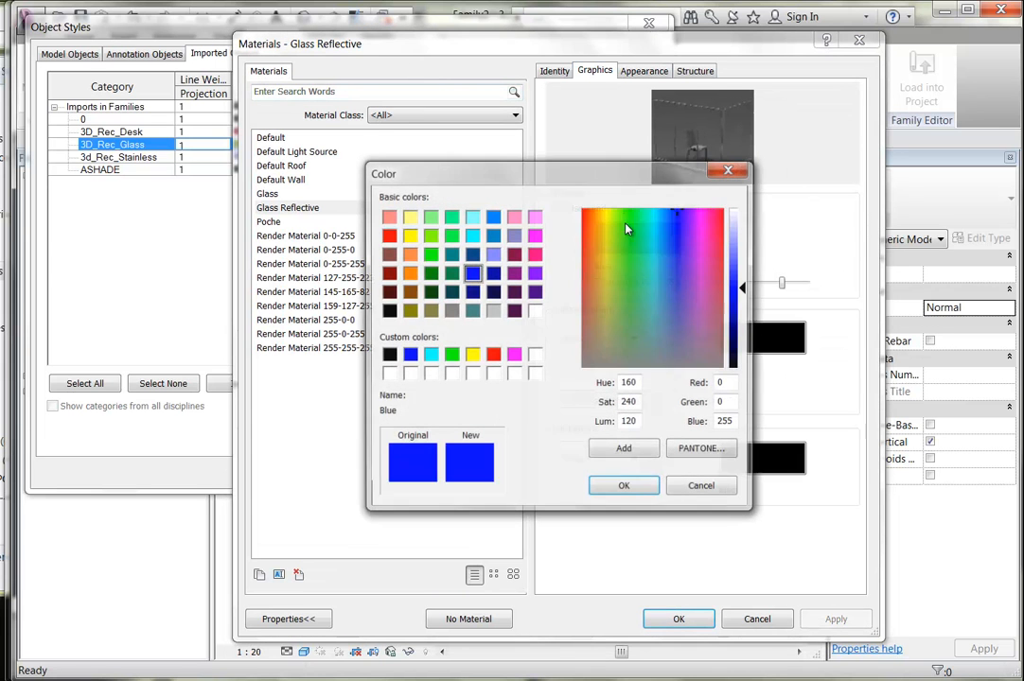
left_click(472, 217)
left_click(623, 487)
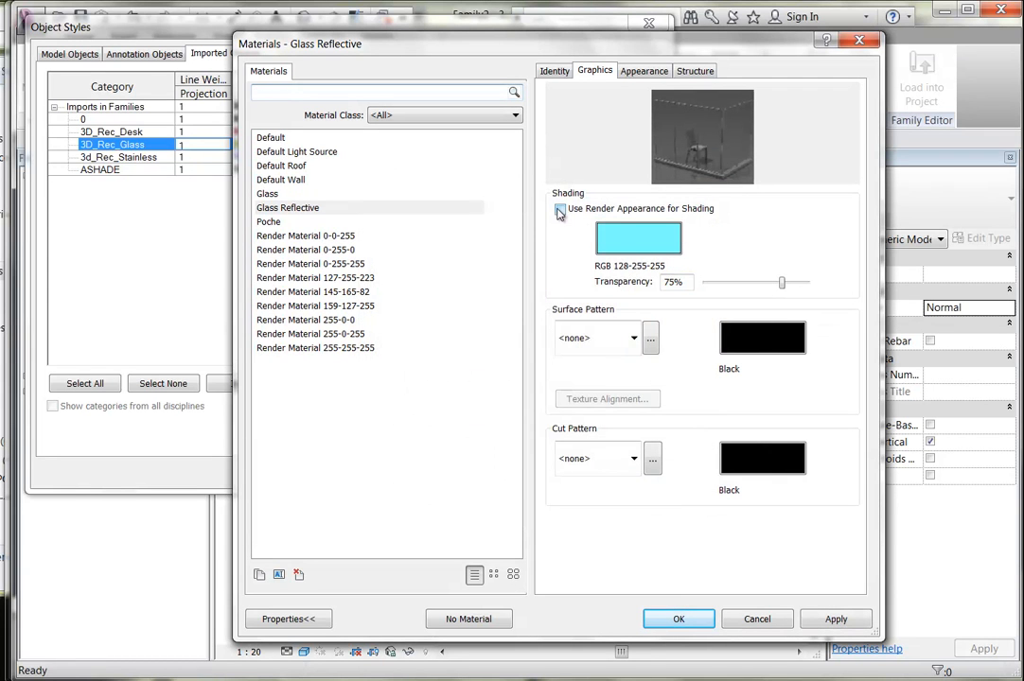
left_click(678, 618)
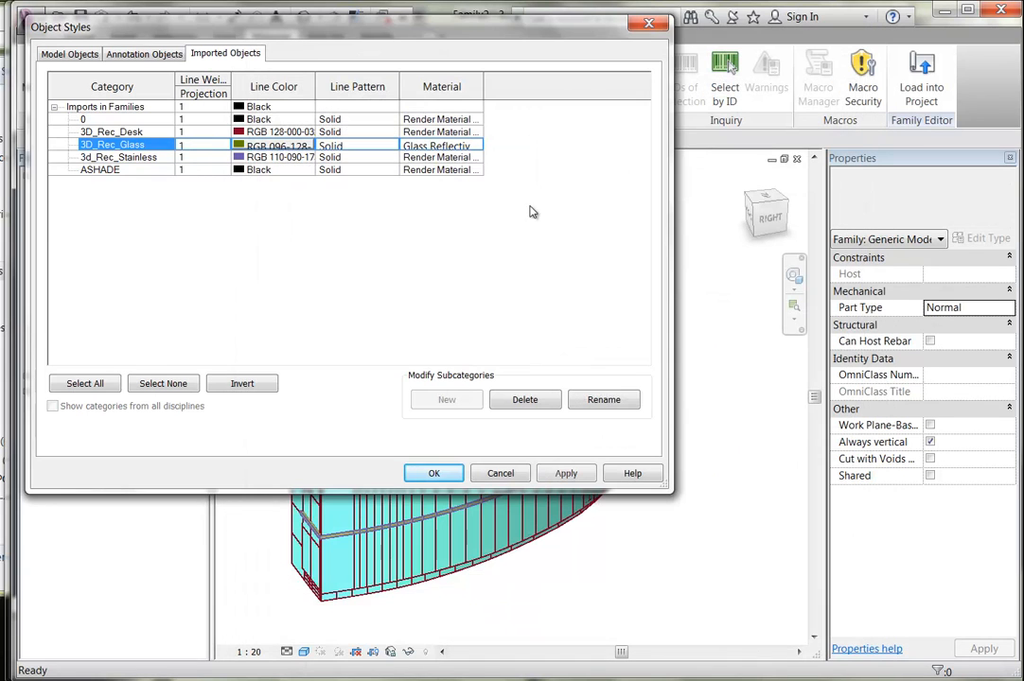
For the 3d_Rec_Stainless layer, duplicate Glass as a new Metal - Chrome material.
left_click(133, 157)
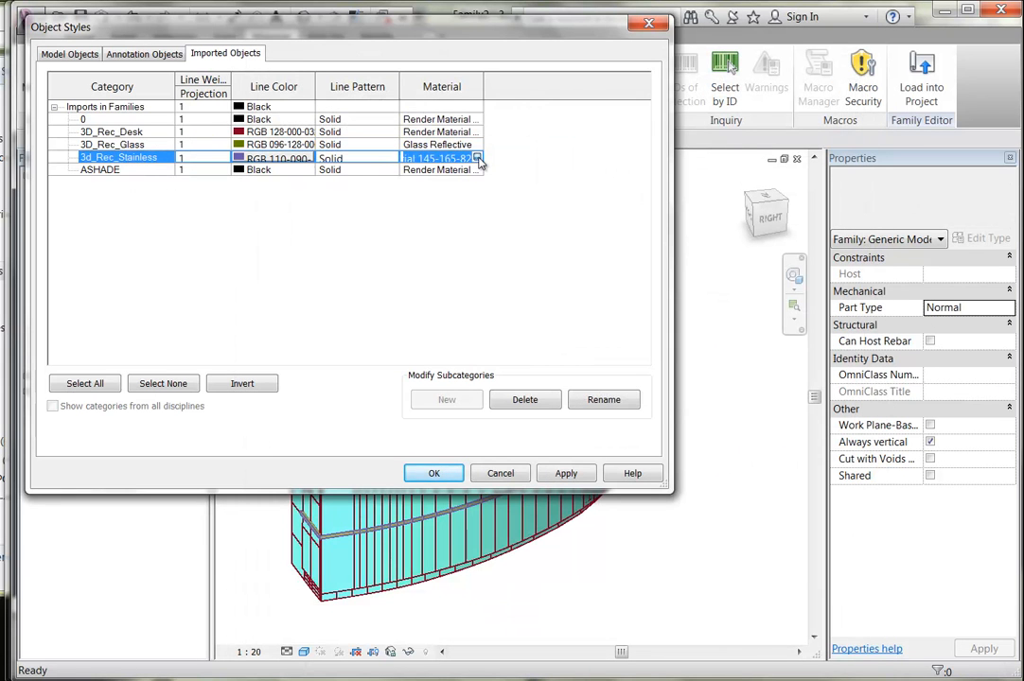
left_click(477, 159)
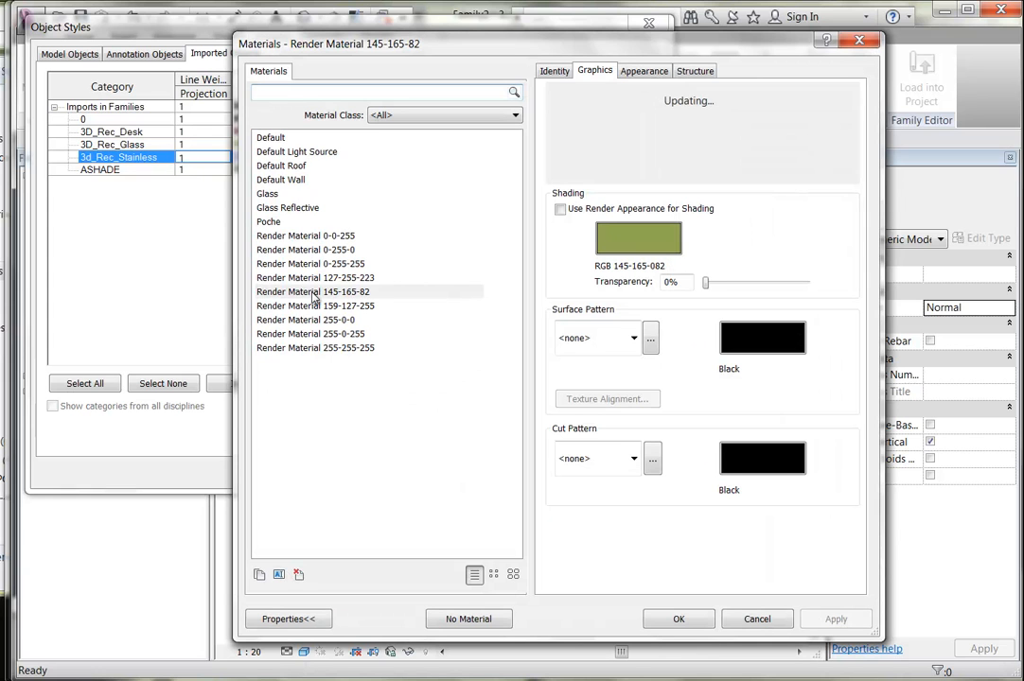
left_click(274, 194)
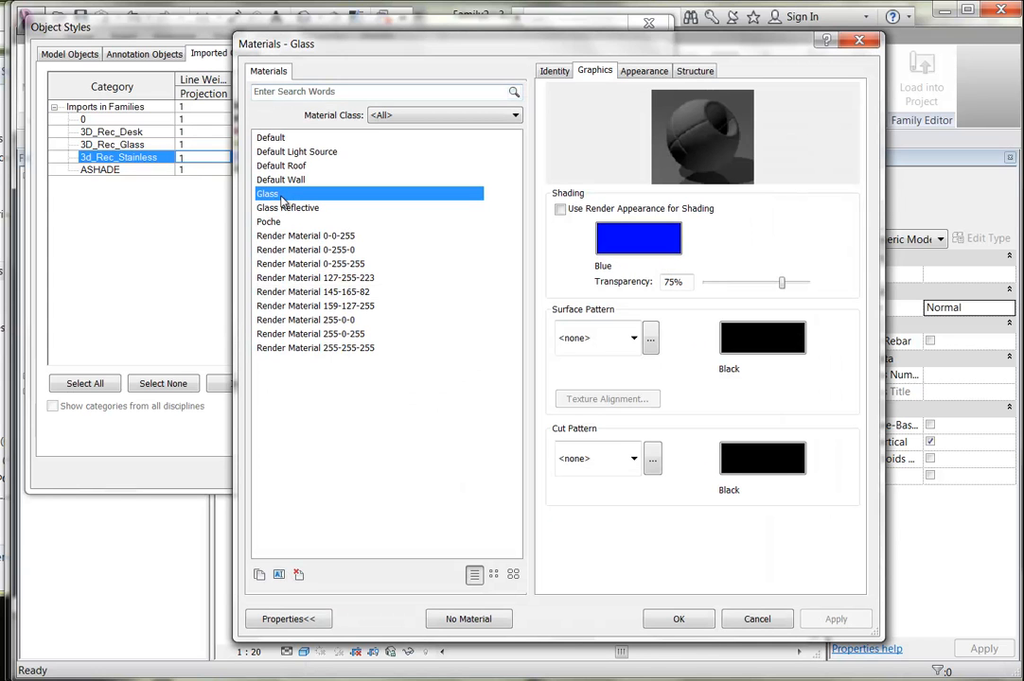
left_click(259, 574)
type("Metal - Chrome")
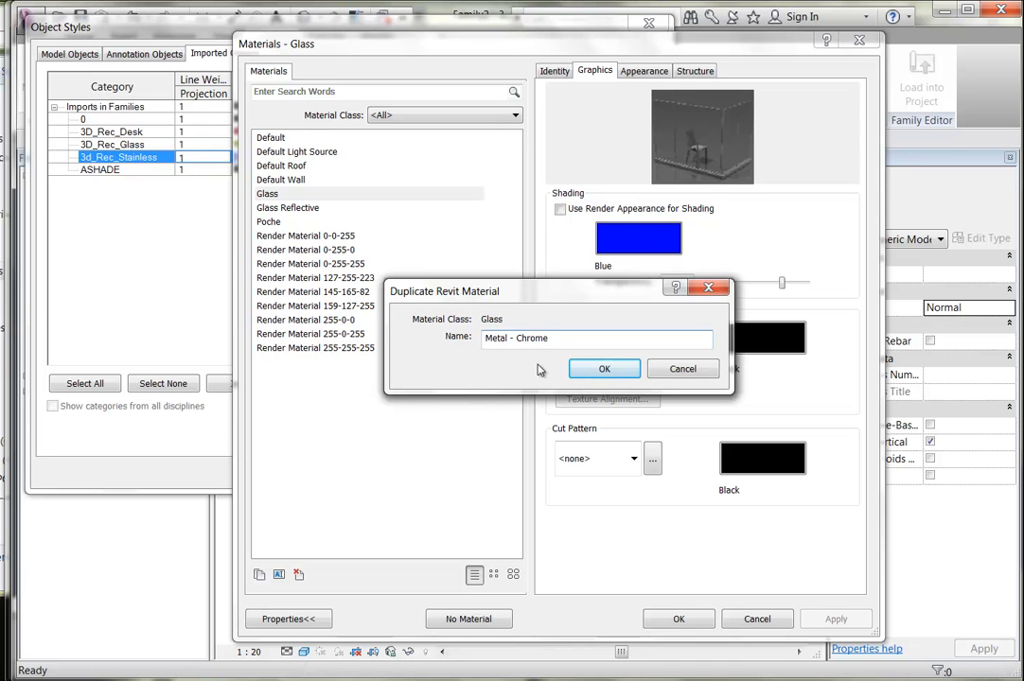
left_click(594, 371)
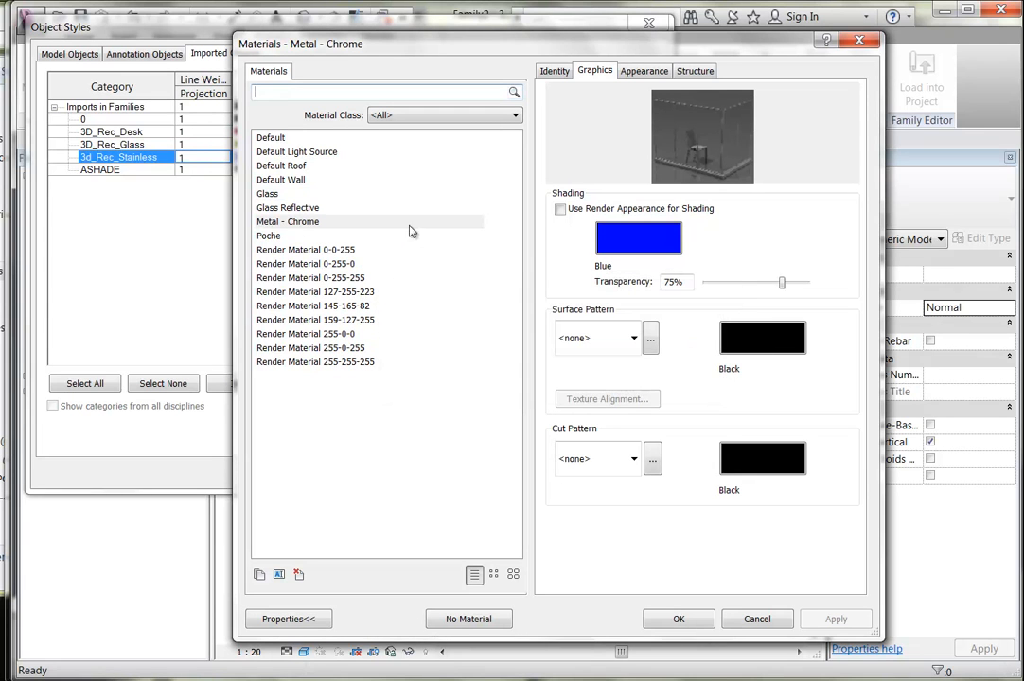
Apply the Metal > Steel > Polished appearance and assign Metal - Chrome to 3d_Rec_Stainless.
left_click(643, 75)
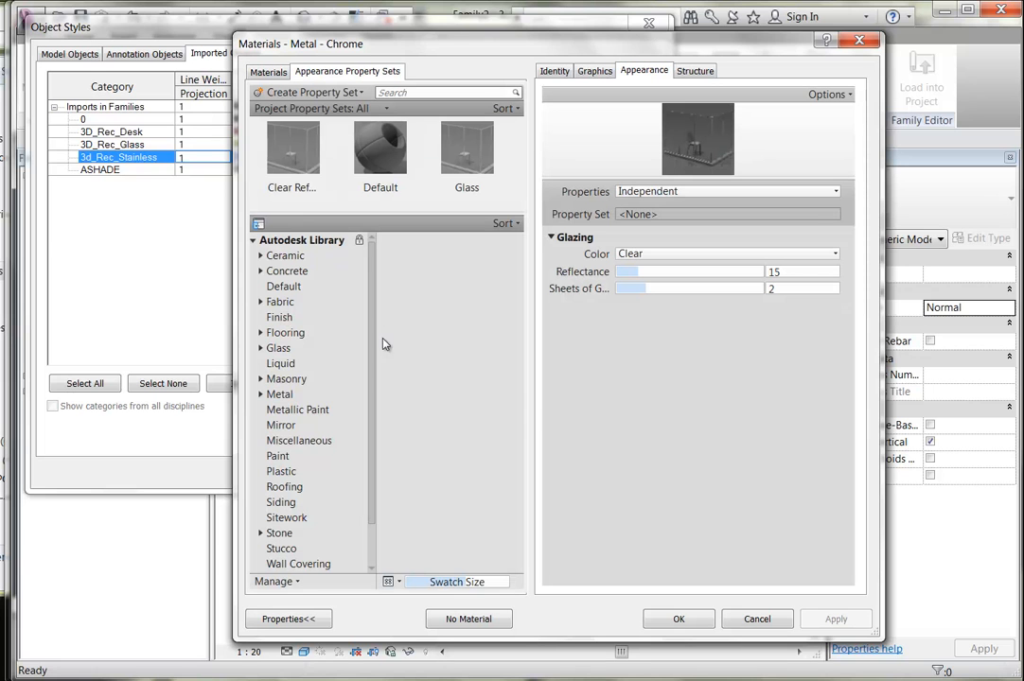
left_click(262, 396)
left_click(282, 441)
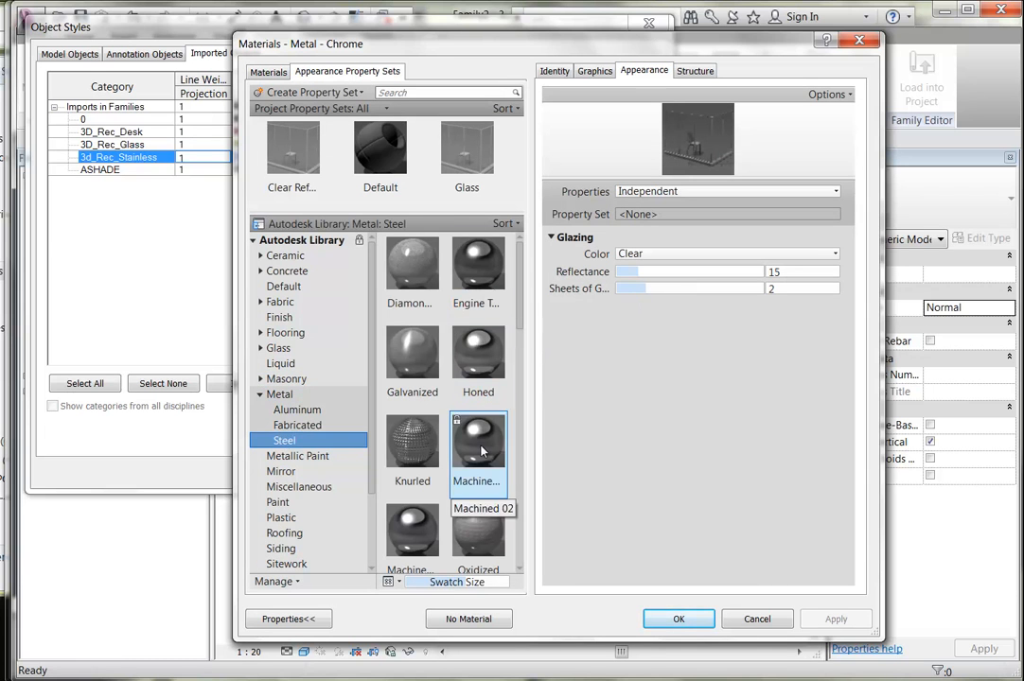
left_click_drag(518, 326, 521, 402)
double_click(477, 345)
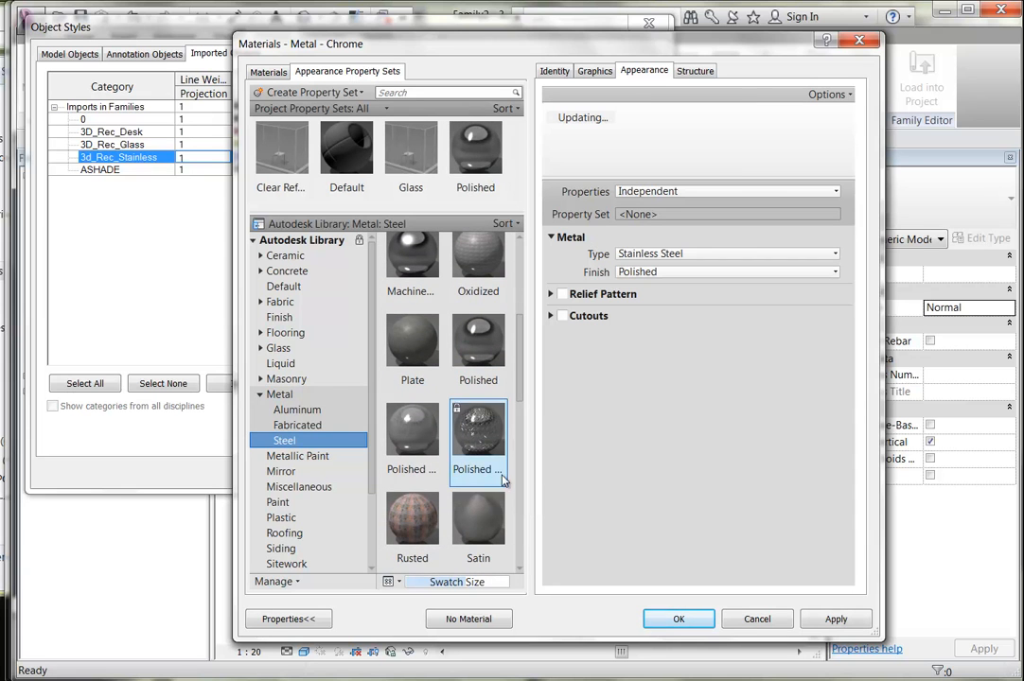
left_click(679, 619)
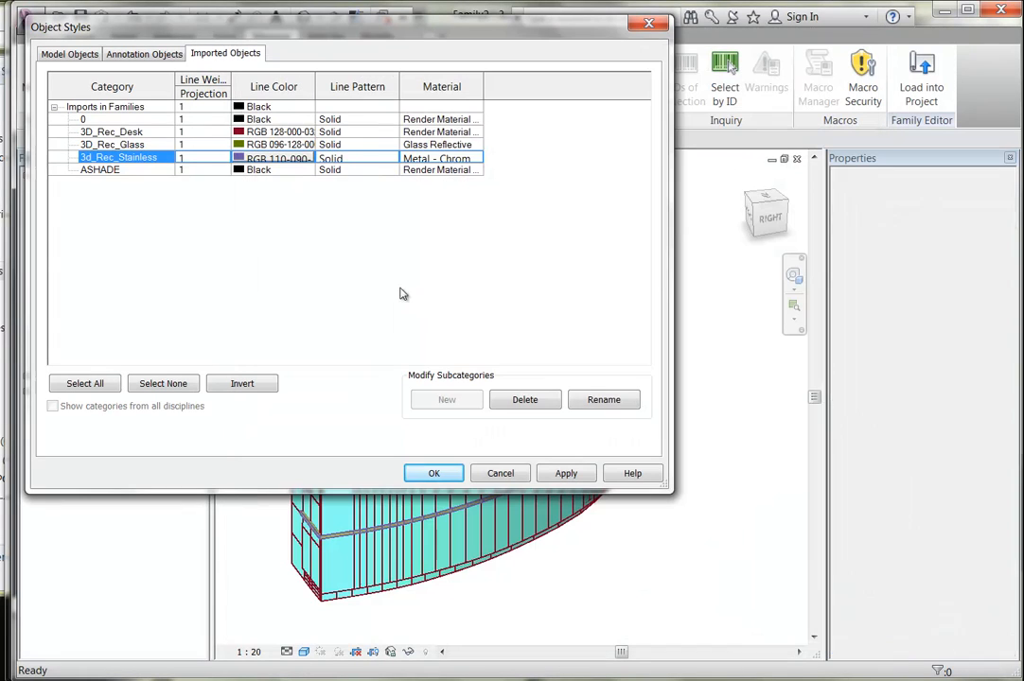
left_click(109, 134)
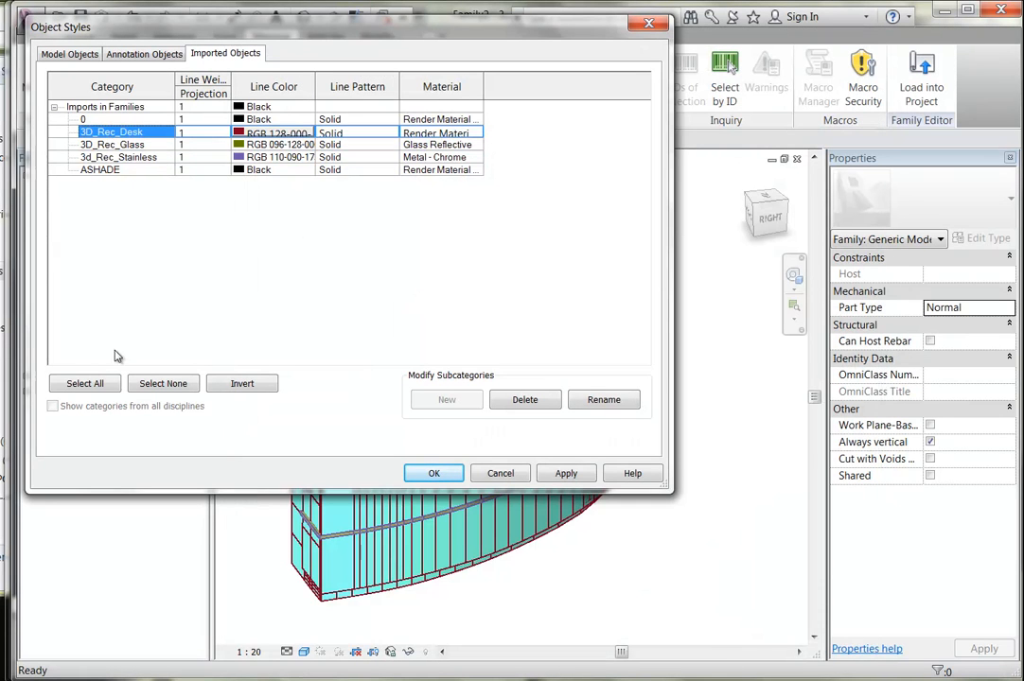
Duplicate the 3D_Rec_Desk layer's Render Material 127-255-223, starting the new name with 'TW'.
left_click(476, 137)
left_click(478, 134)
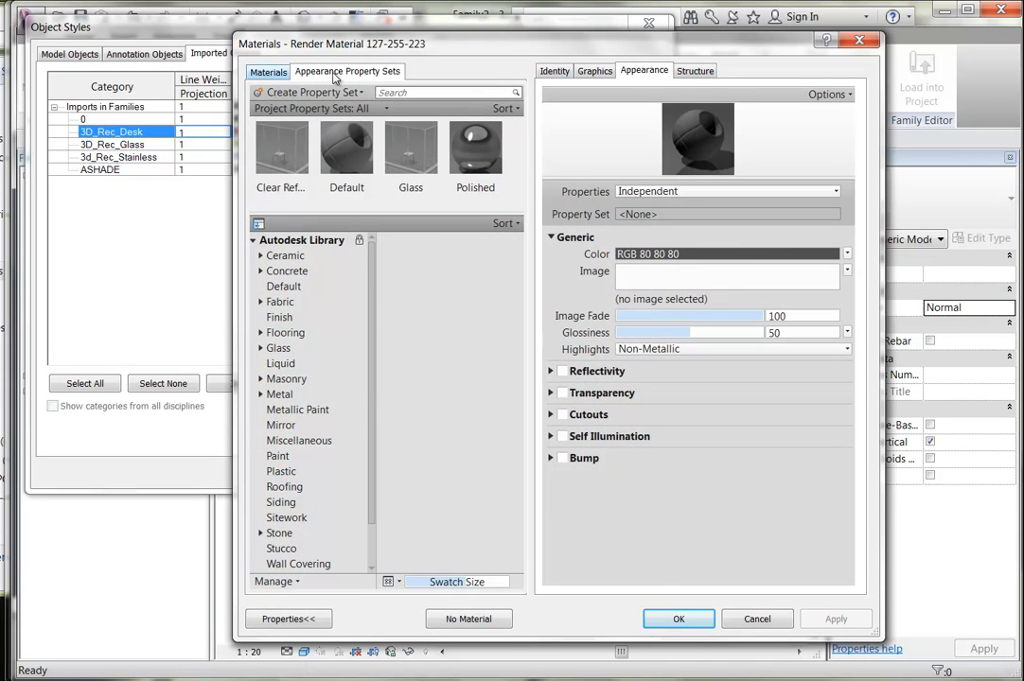
left_click(594, 70)
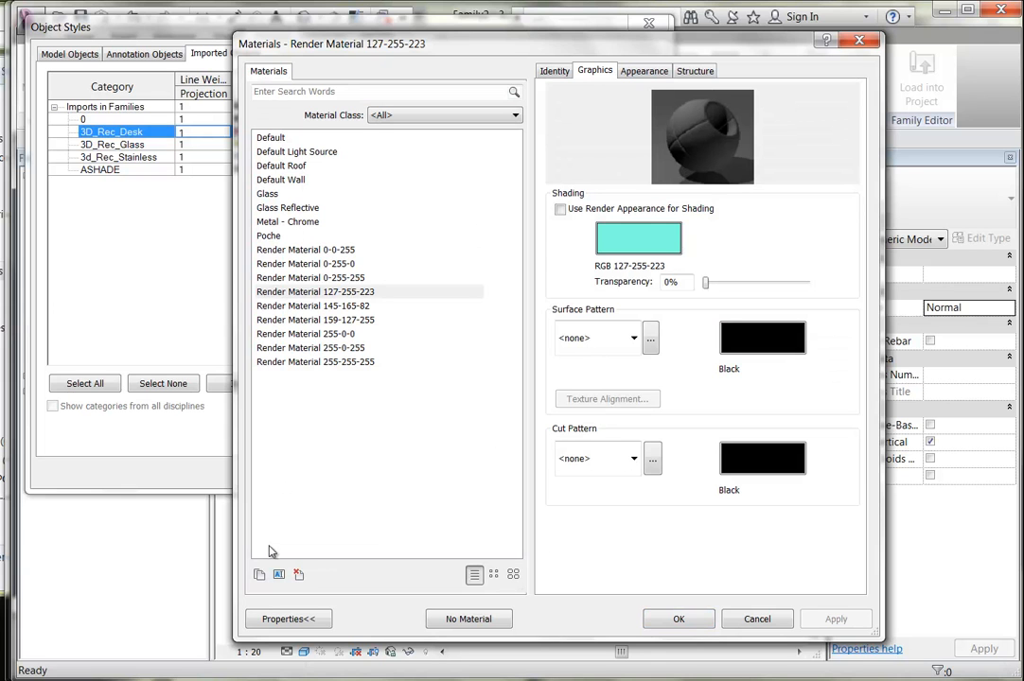
left_click(260, 574)
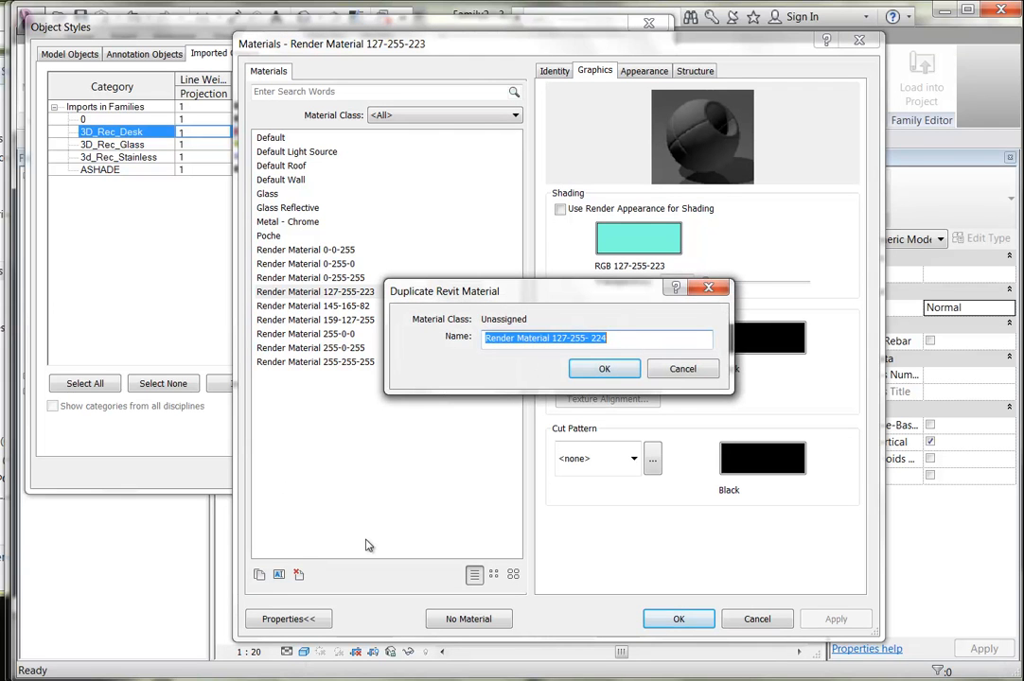
type("T")
type("W")
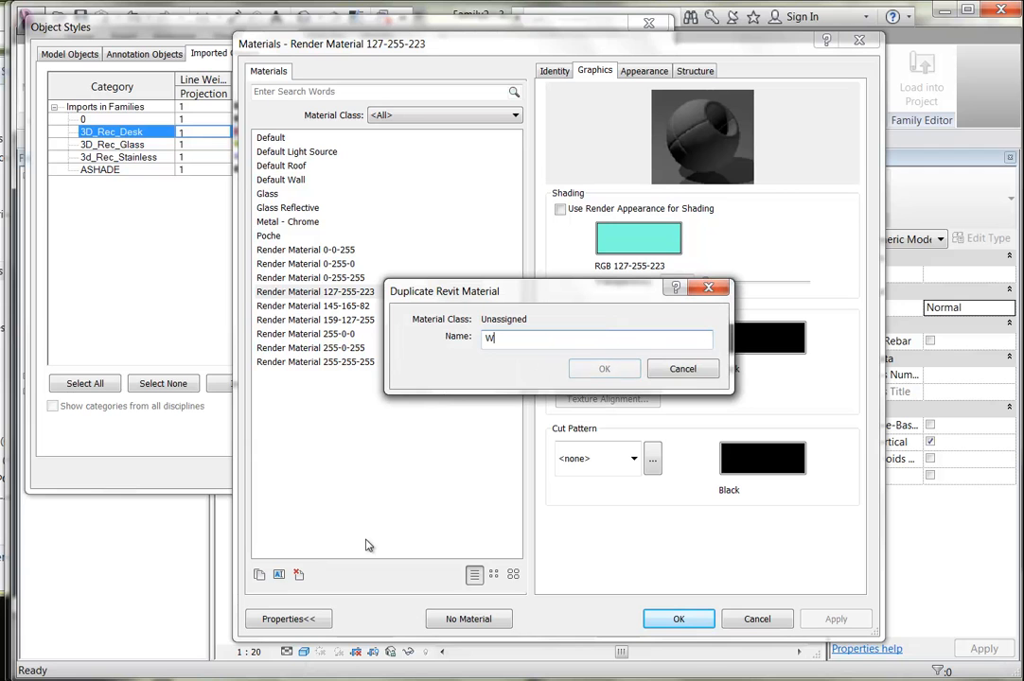
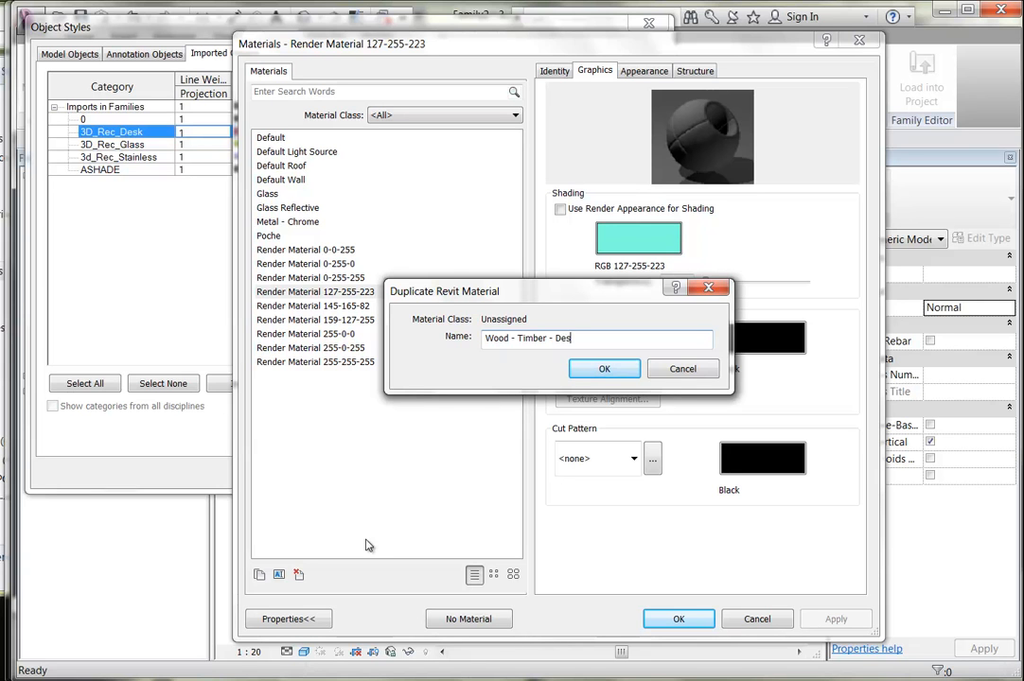
Name the duplicated material Wood - Timber - Desk and make its shading use the render appearance.
left_click(602, 368)
left_click(324, 377)
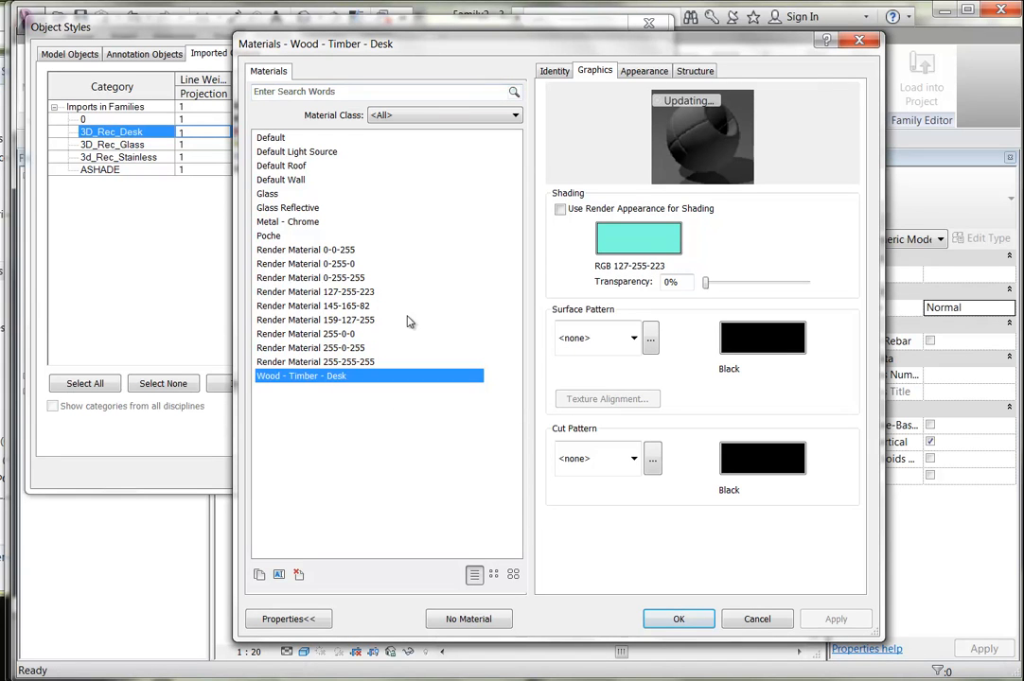
left_click(560, 209)
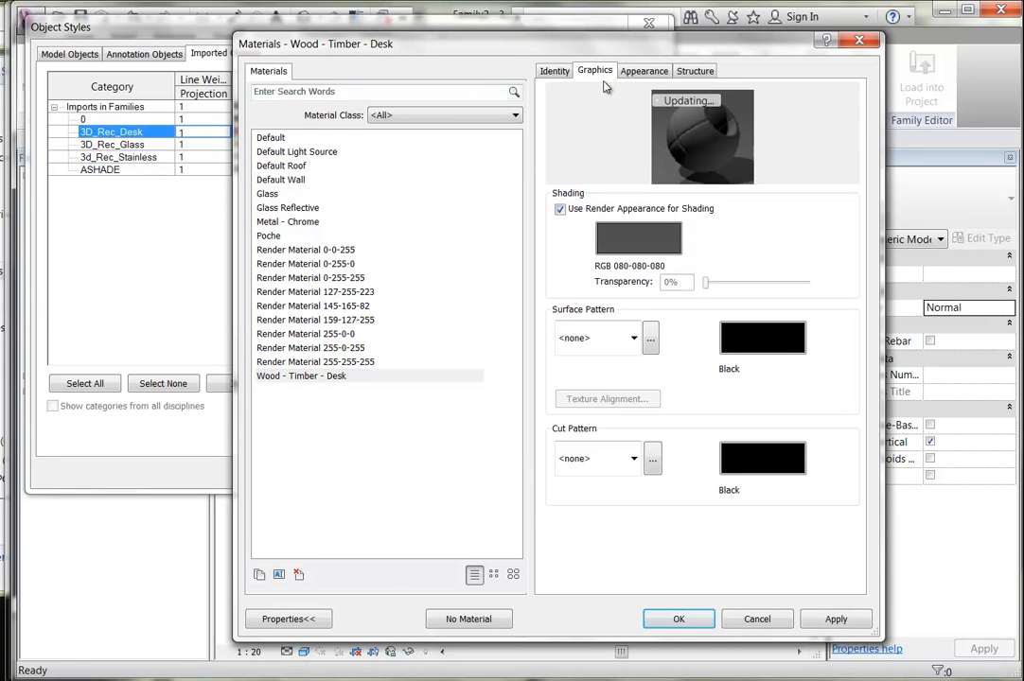
Give Wood - Timber - Desk the Birch - Natural Polished appearance and accept both dialogs.
left_click(640, 73)
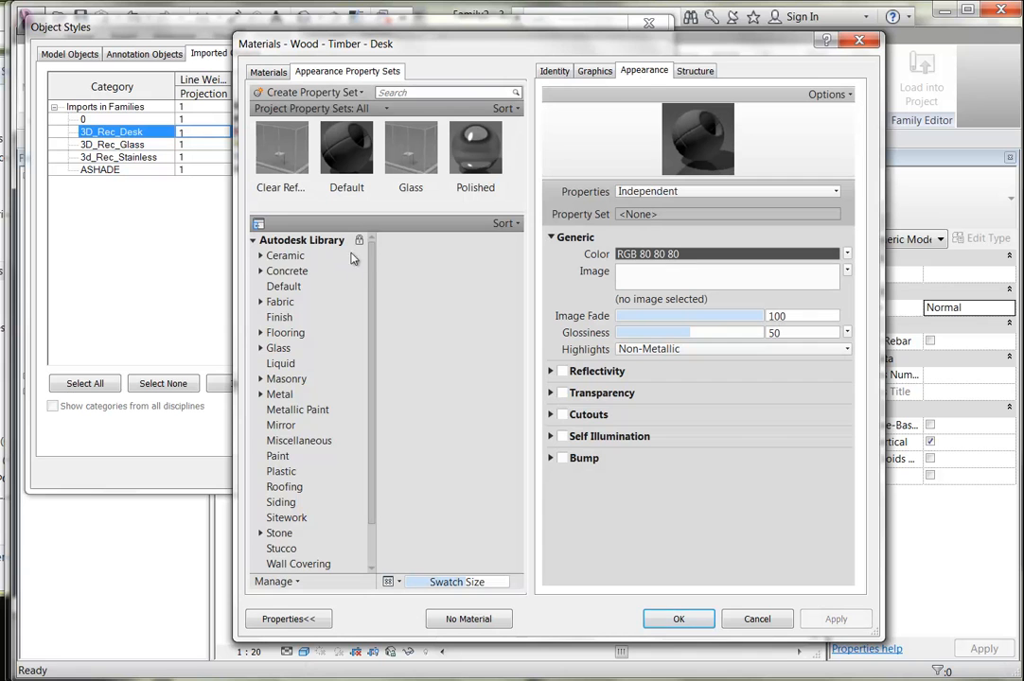
scroll(315, 331, "down", 1)
left_click(262, 550)
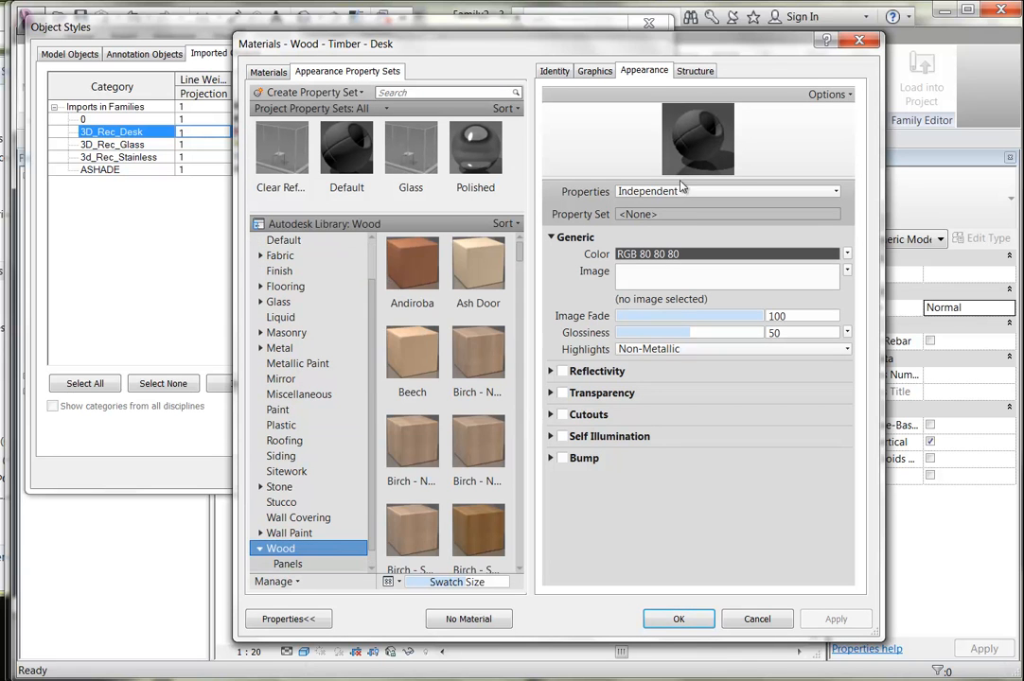
double_click(478, 442)
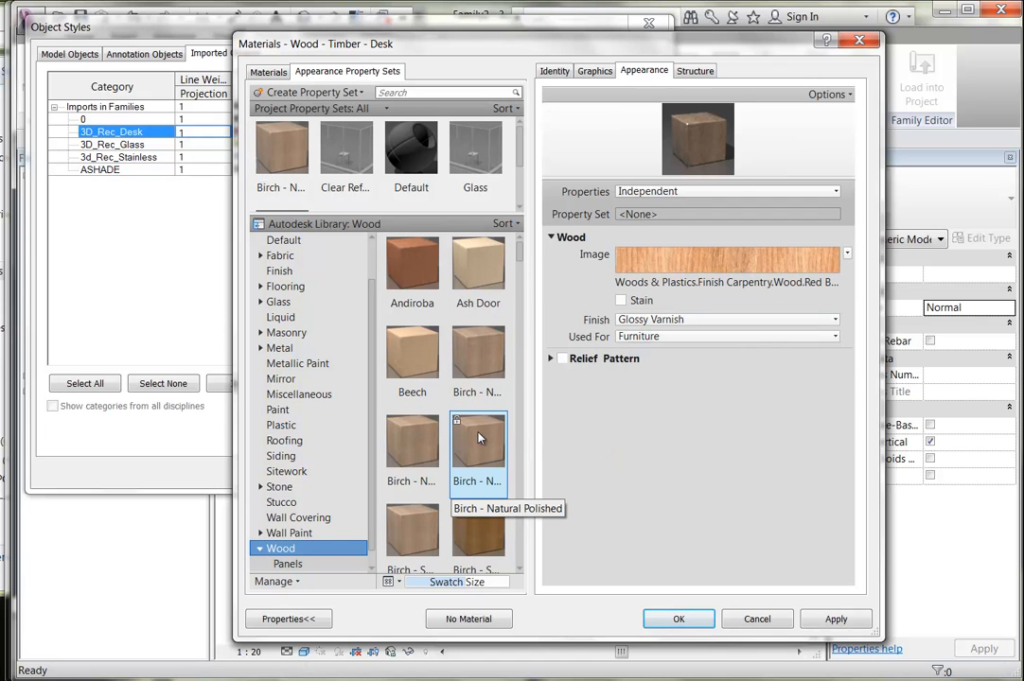
left_click(679, 619)
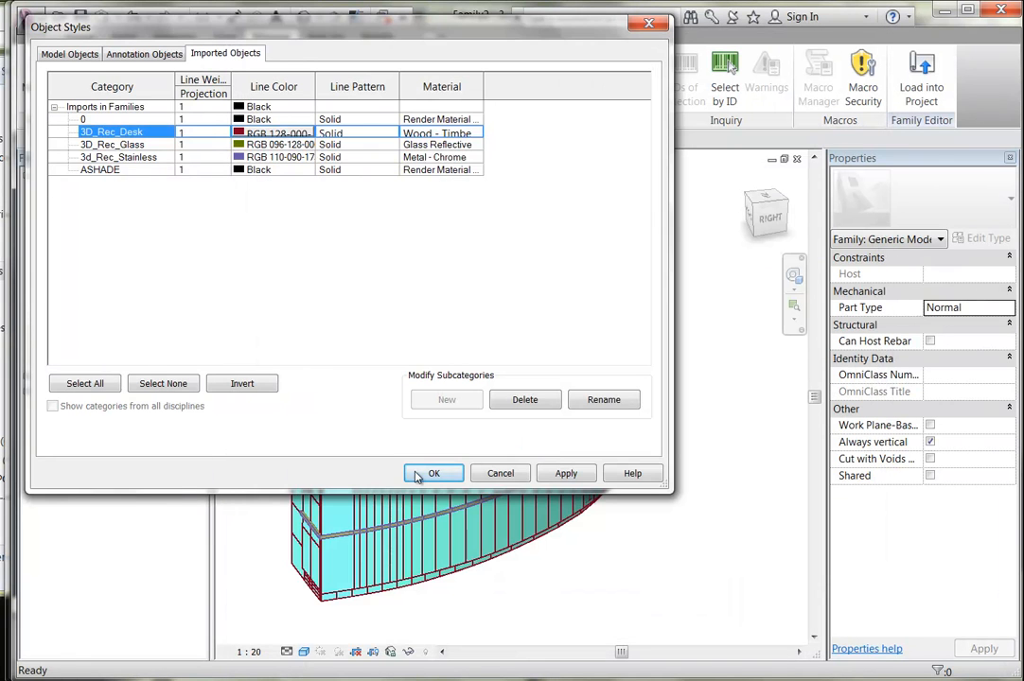
left_click(425, 470)
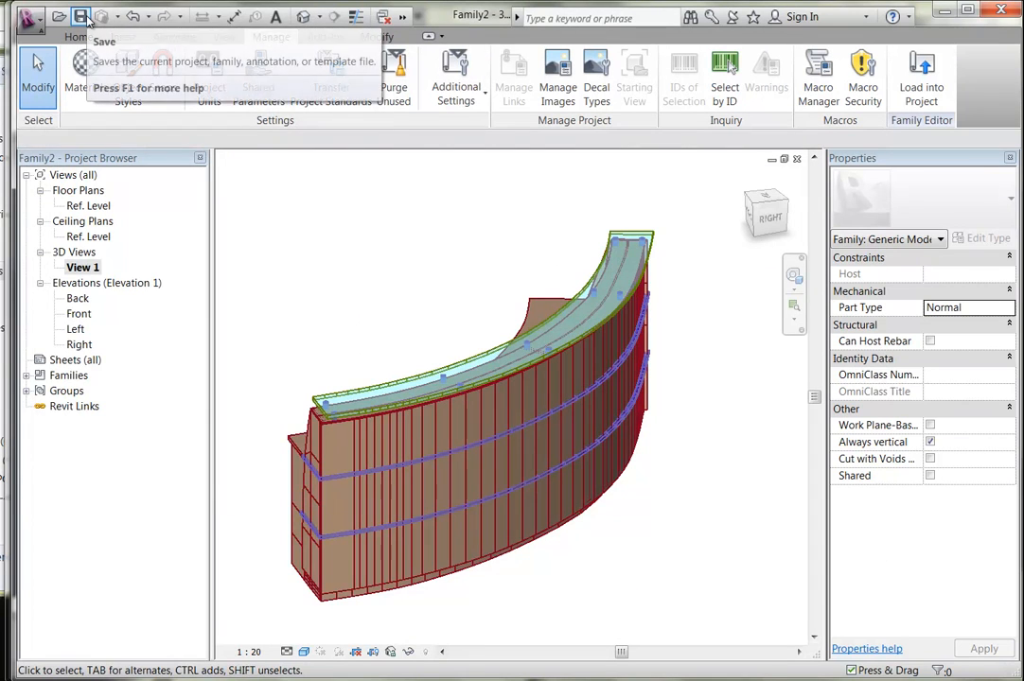
Save the family as Reception Desk.rfa, then bring up Load into Project for mar08.rvt.
left_click(28, 17)
mouse_move(52, 244)
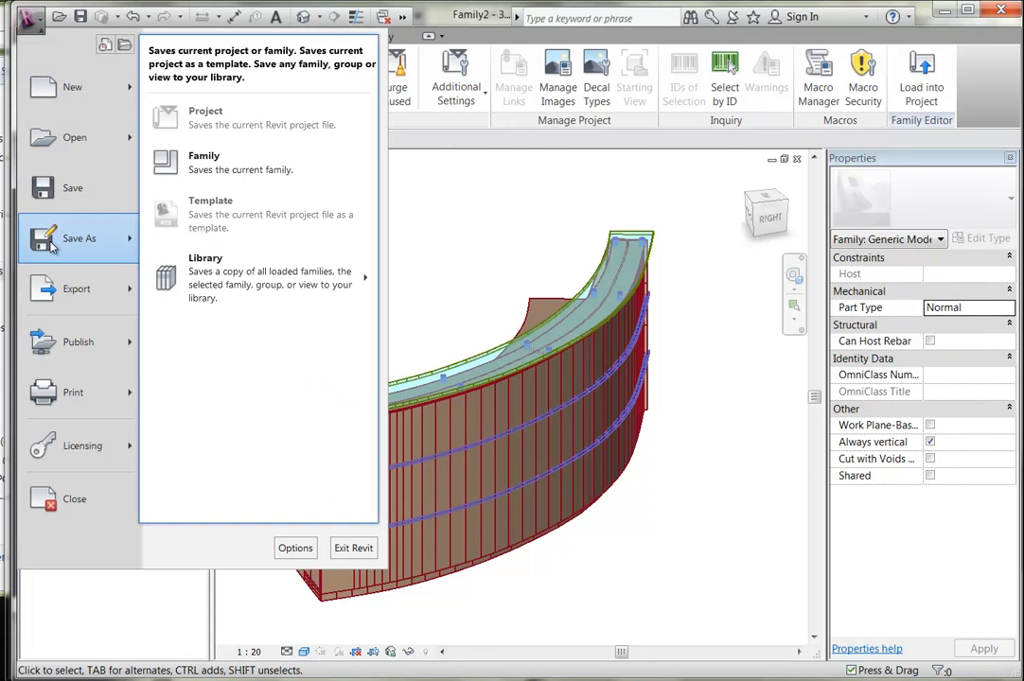
left_click(228, 157)
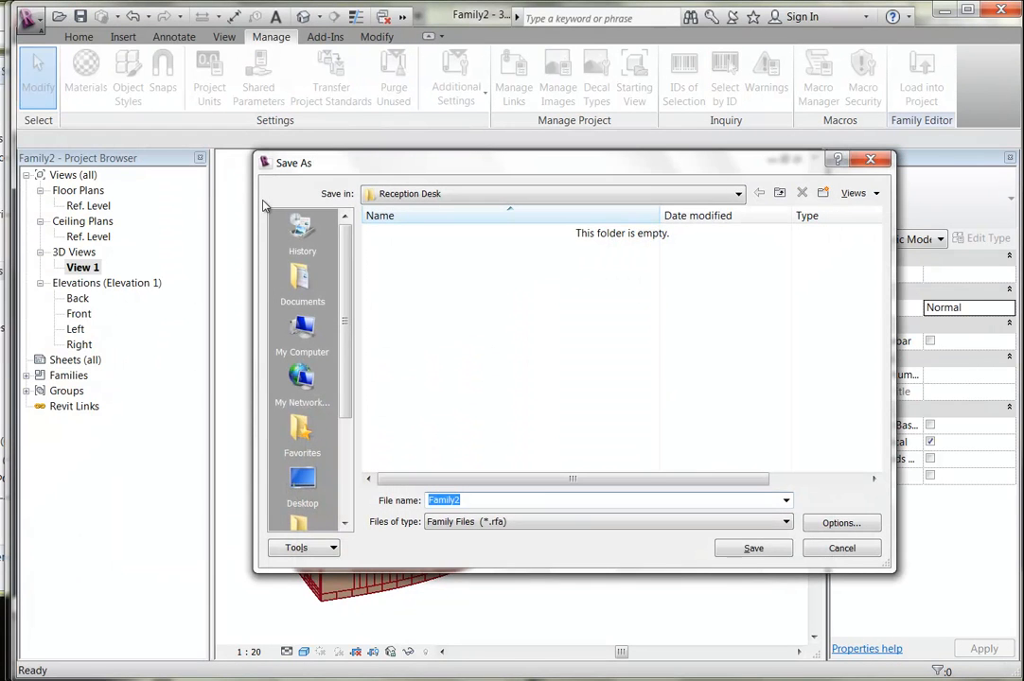
type("Re")
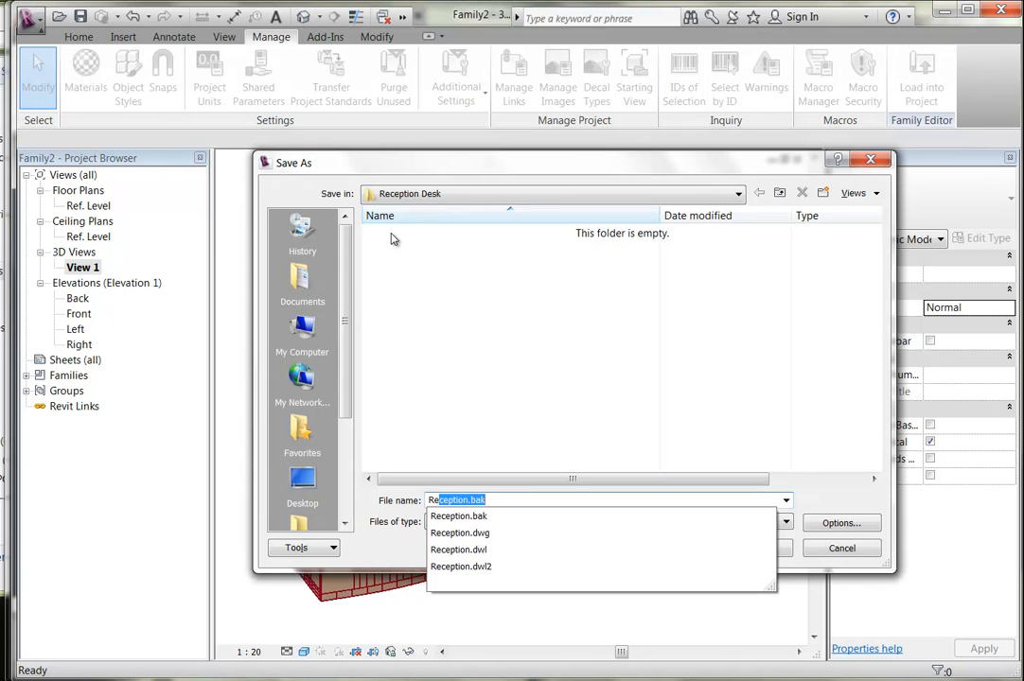
type("ception")
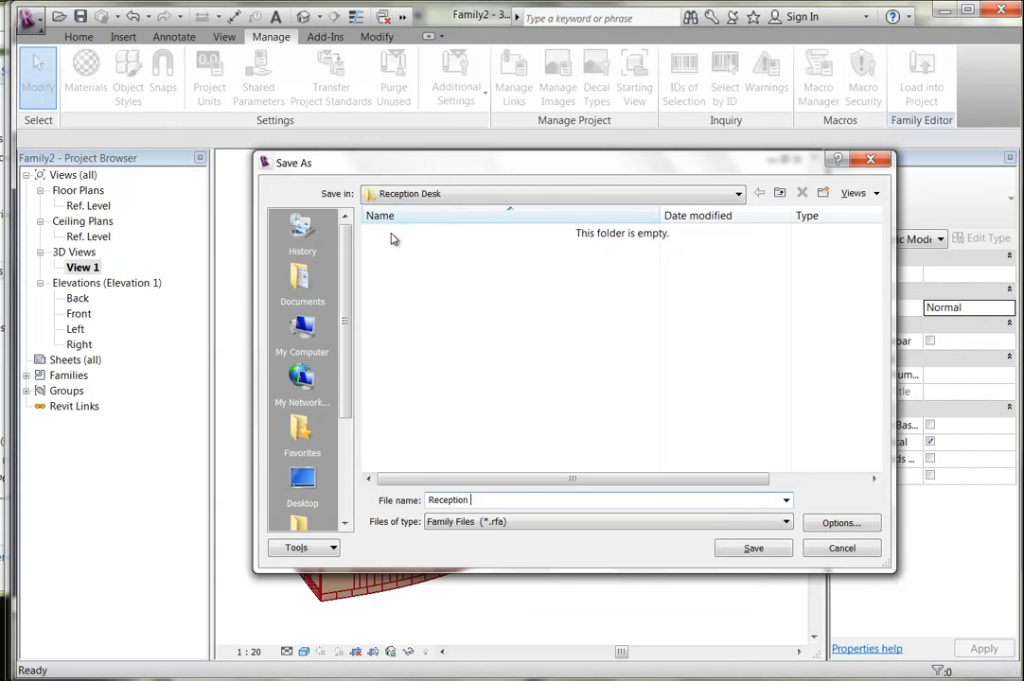
left_click(729, 541)
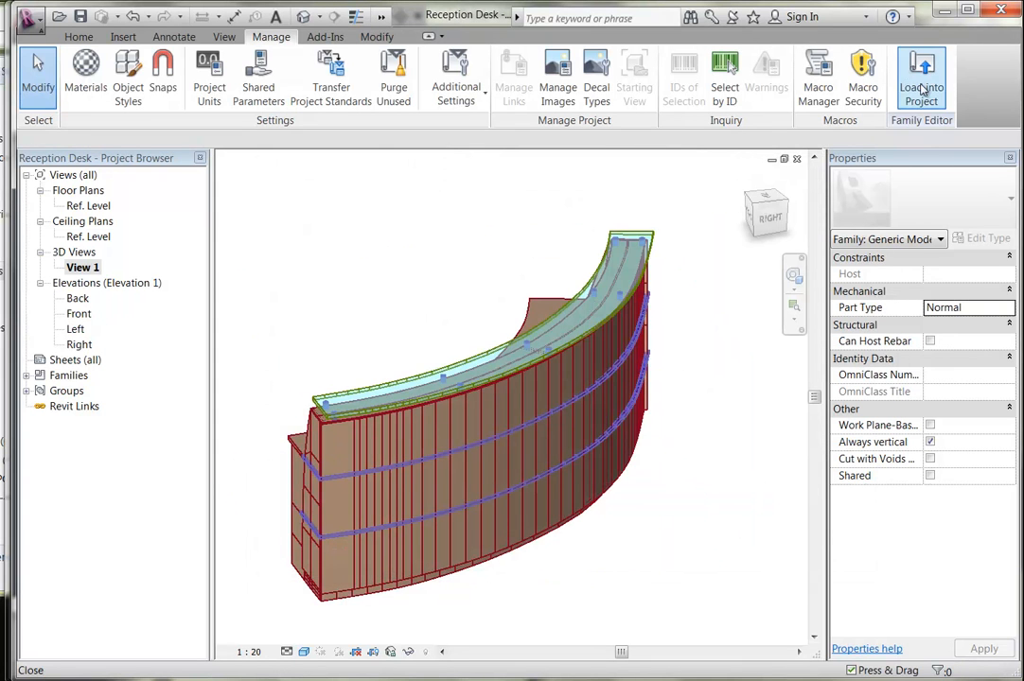
left_click(919, 89)
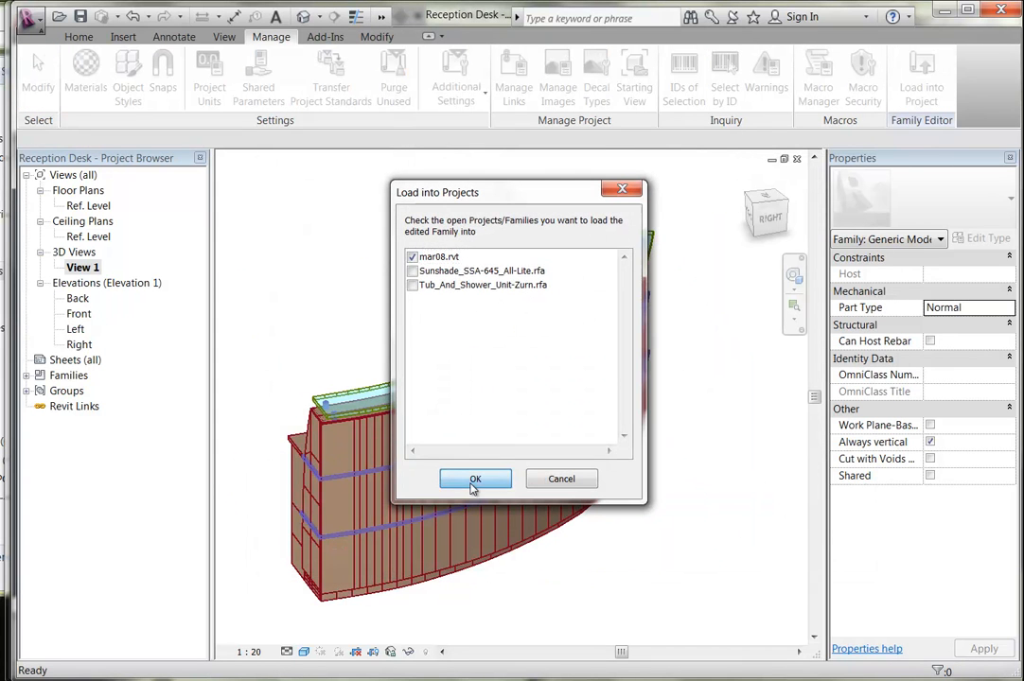
Load the desk into mar08.rvt and open the Ground Floor plan.
left_click(471, 482)
scroll(424, 402, "up", 5)
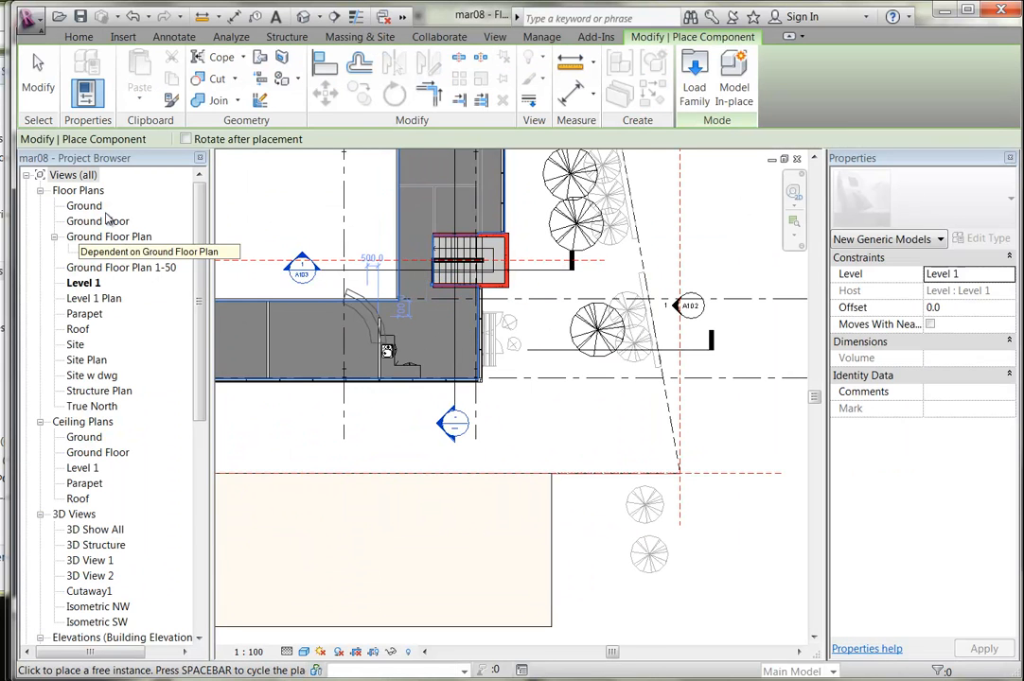
double_click(100, 221)
Place one Reception Desk component inside the entrance, then open 3D View 1.
left_click(79, 36)
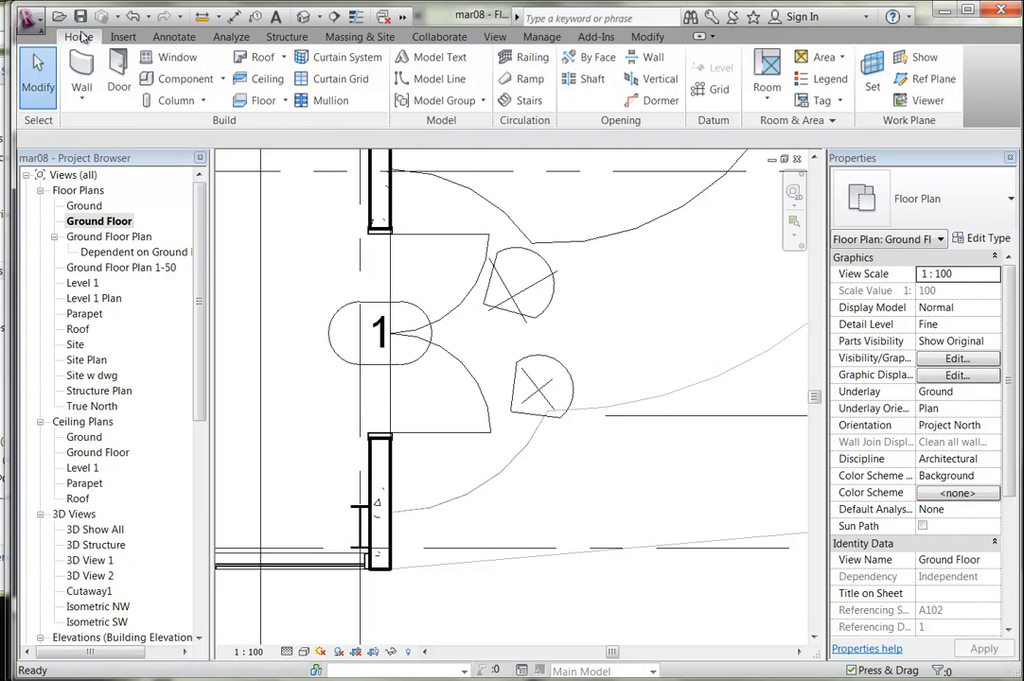
left_click(180, 79)
middle_click_drag(297, 411, 588, 435)
scroll(414, 397, "down", 1)
middle_click_drag(416, 418, 457, 442)
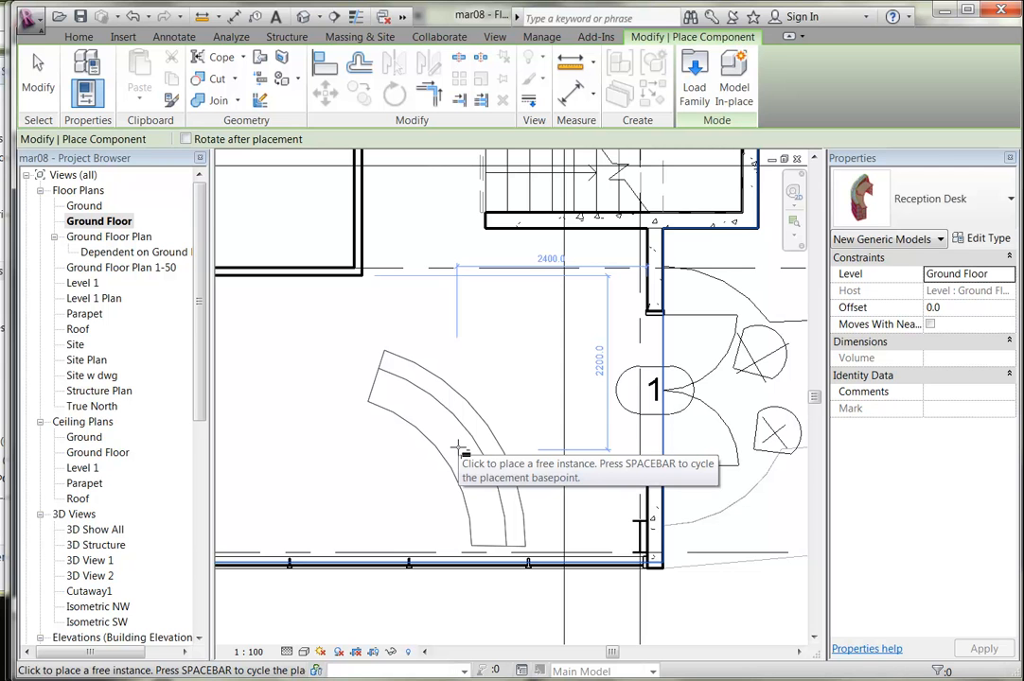
scroll(457, 449, "up", 1)
middle_click_drag(457, 450, 447, 450)
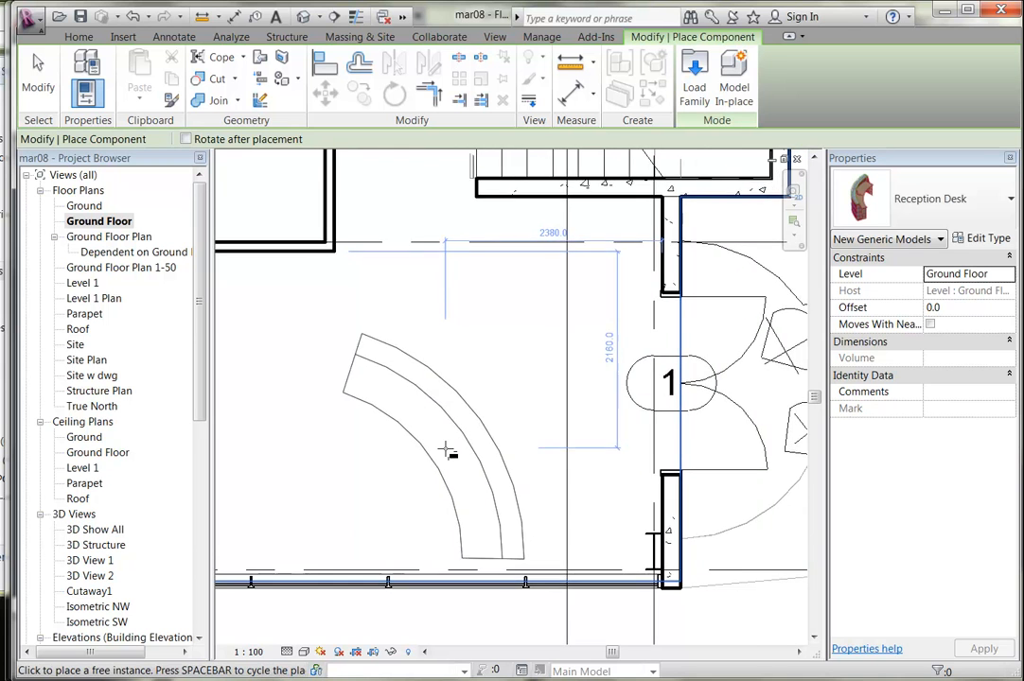
scroll(448, 452, "up", 1)
left_click(461, 458)
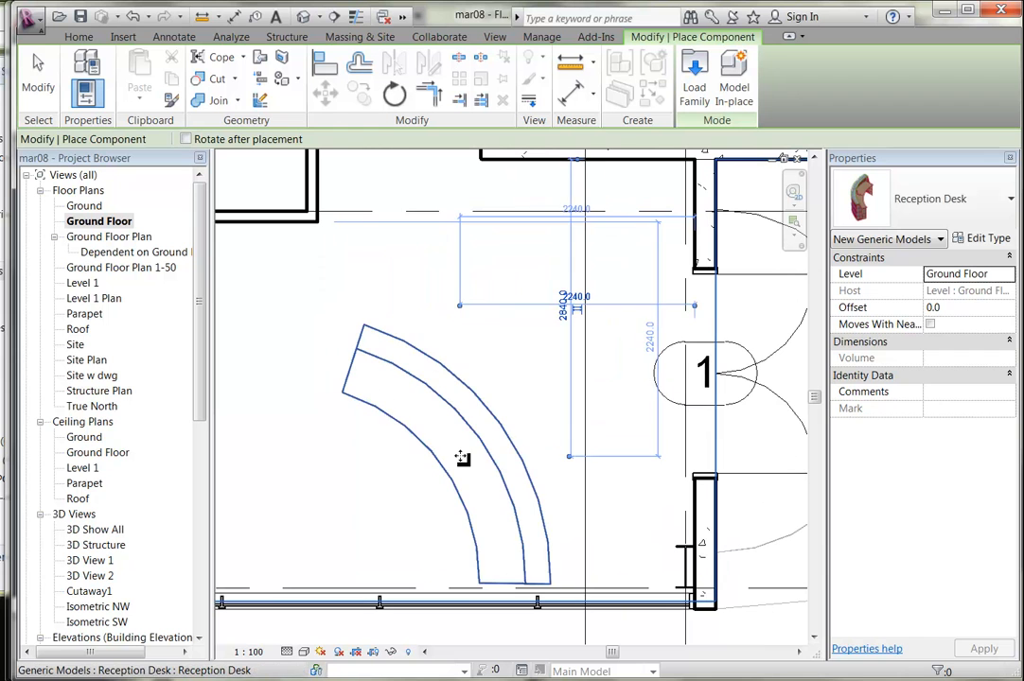
double_click(90, 560)
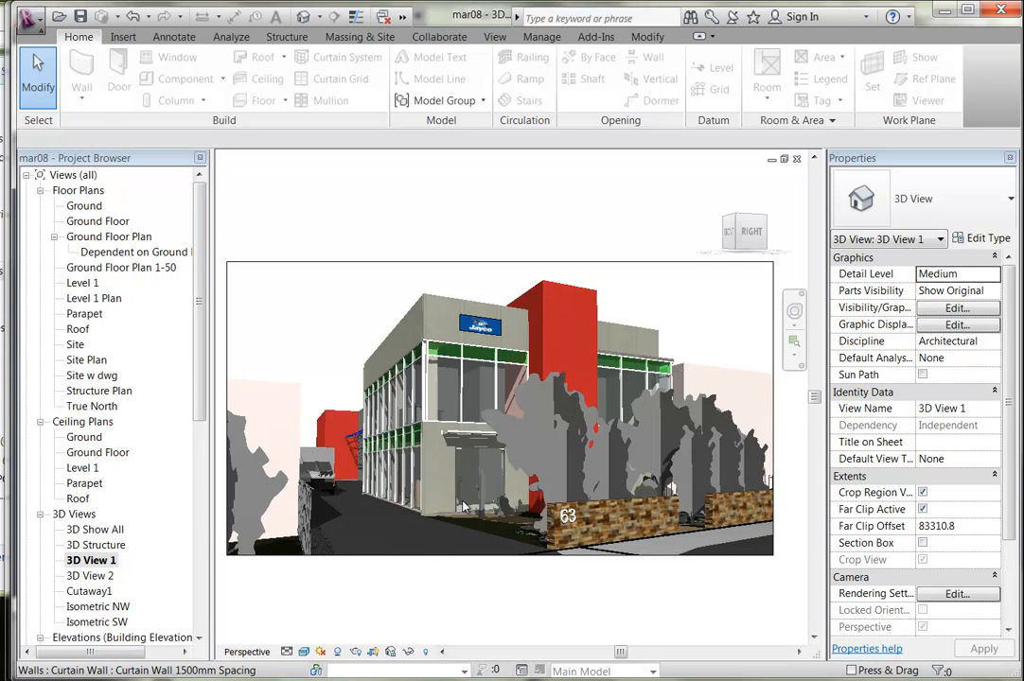
scroll(464, 497, "up", 6)
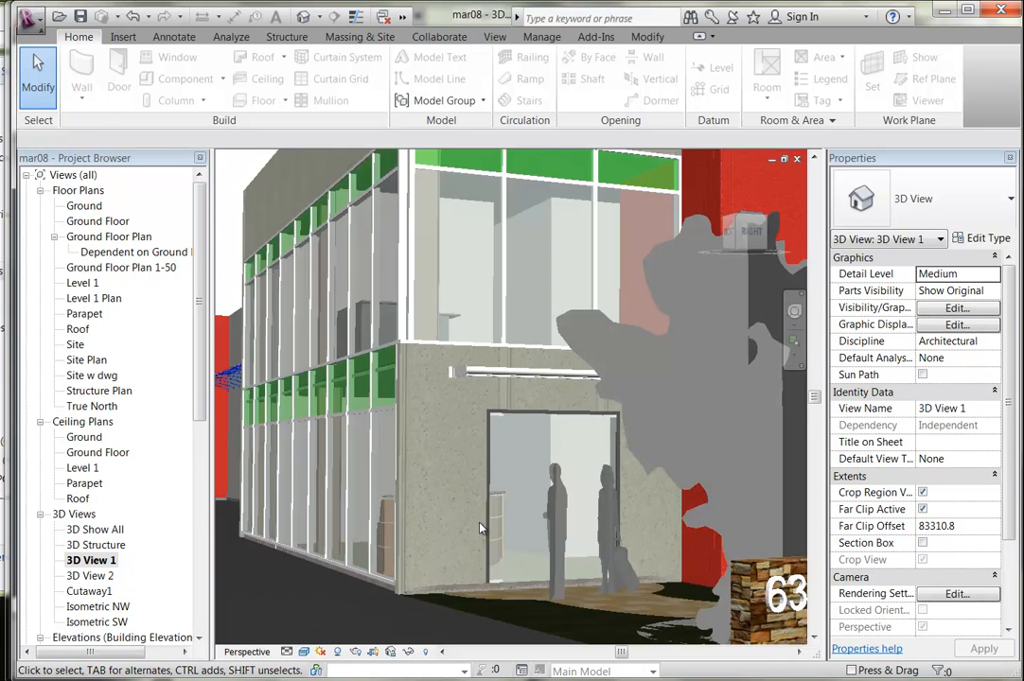
scroll(294, 451, "up", 5)
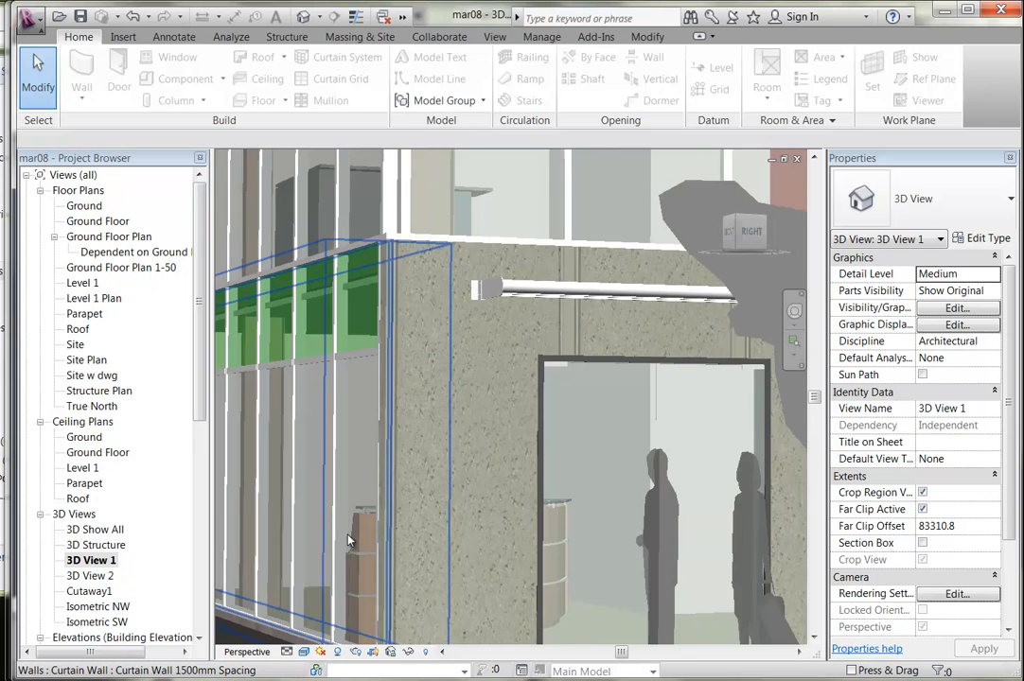
scroll(365, 464, "up", 3)
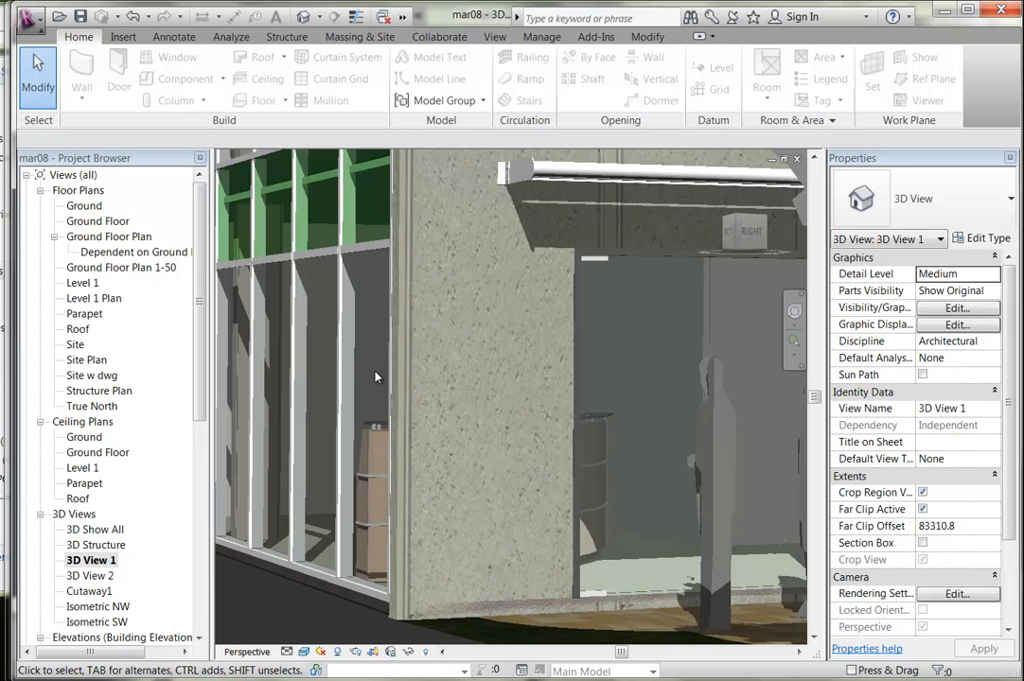
scroll(375, 377, "down", 4)
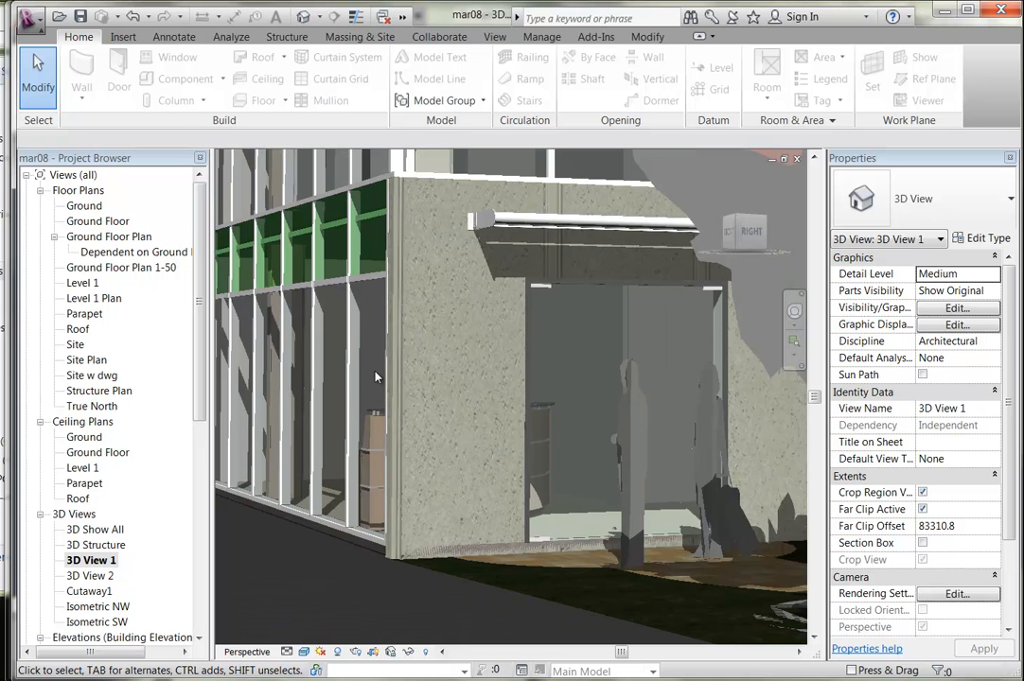
scroll(375, 377, "down", 8)
middle_click_drag(392, 348, 423, 471)
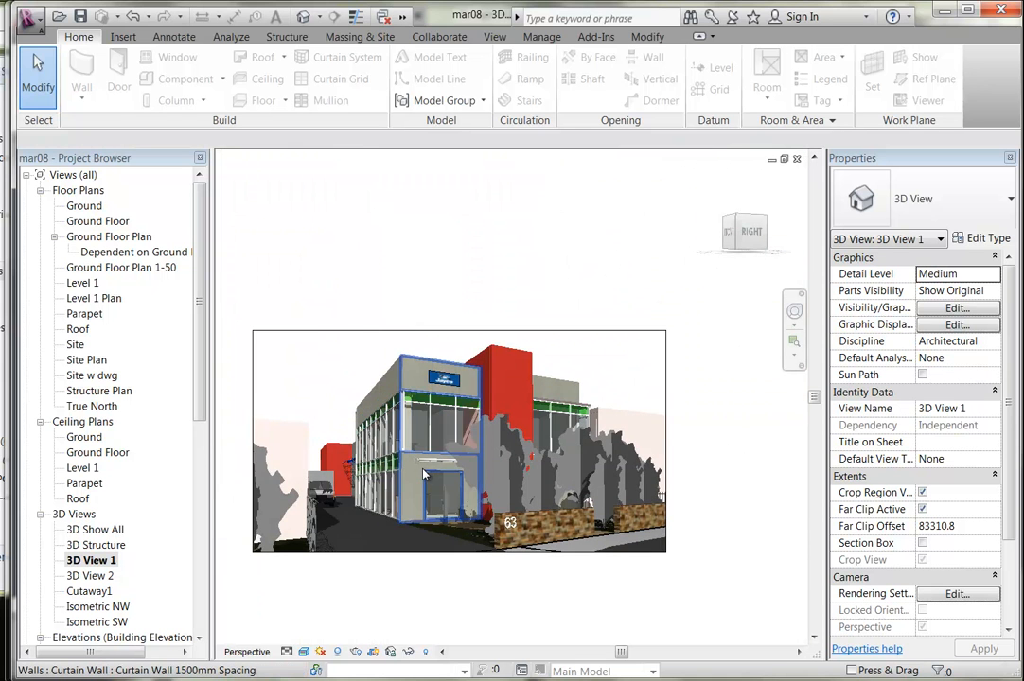
scroll(424, 473, "up", 1)
scroll(336, 395, "up", 1)
middle_click_drag(362, 400, 379, 401)
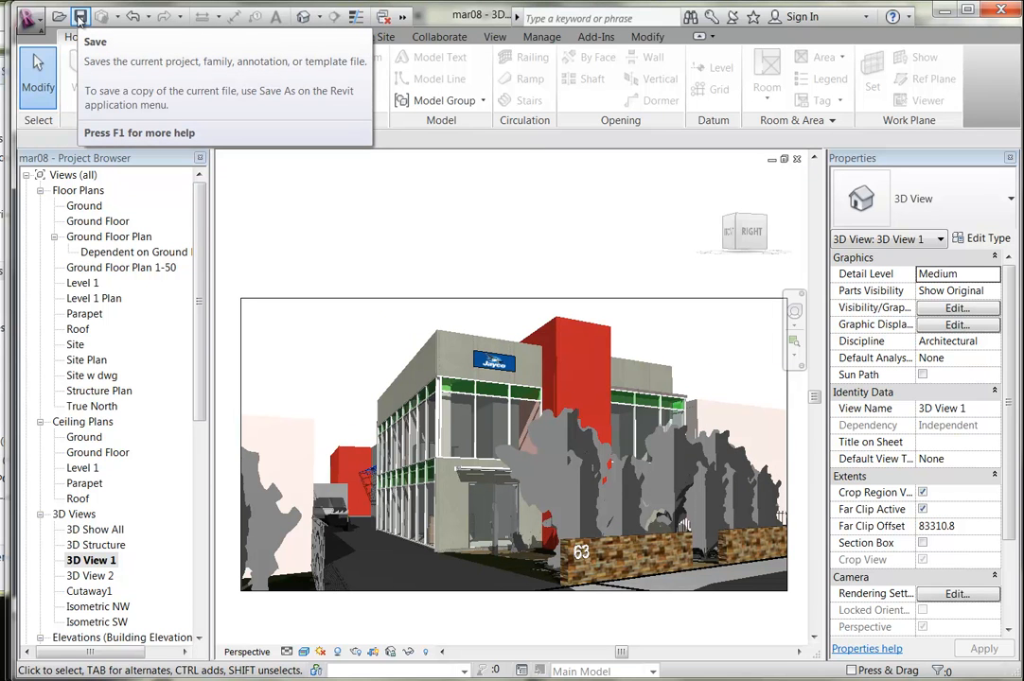
Save the project as a new file named mar09.rvt in the Ultimo folder.
left_click(31, 19)
mouse_move(68, 221)
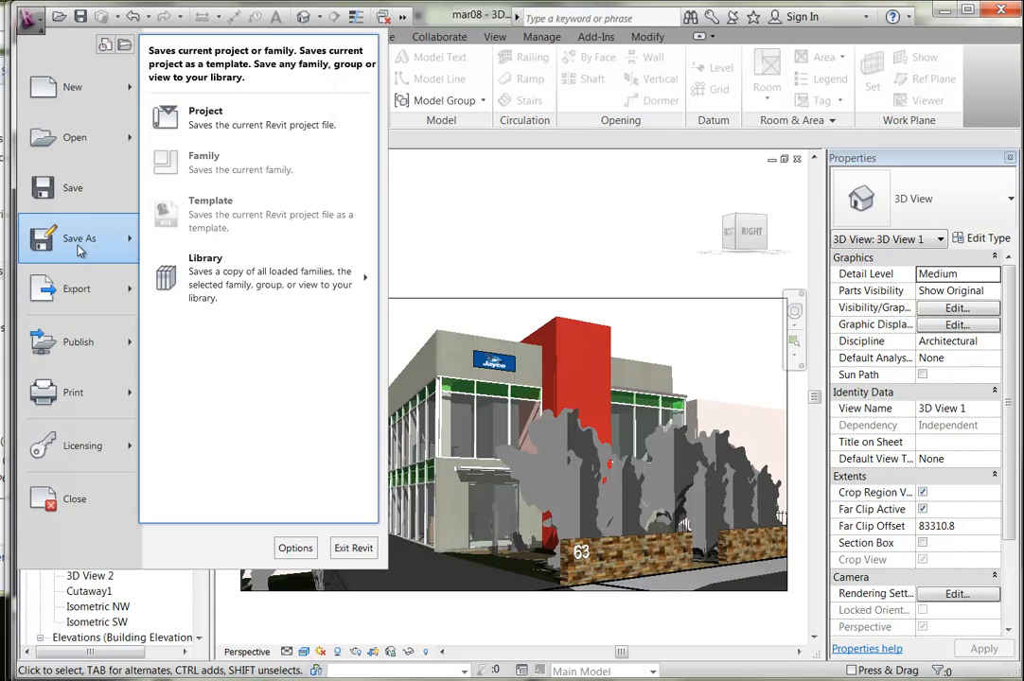
left_click(226, 123)
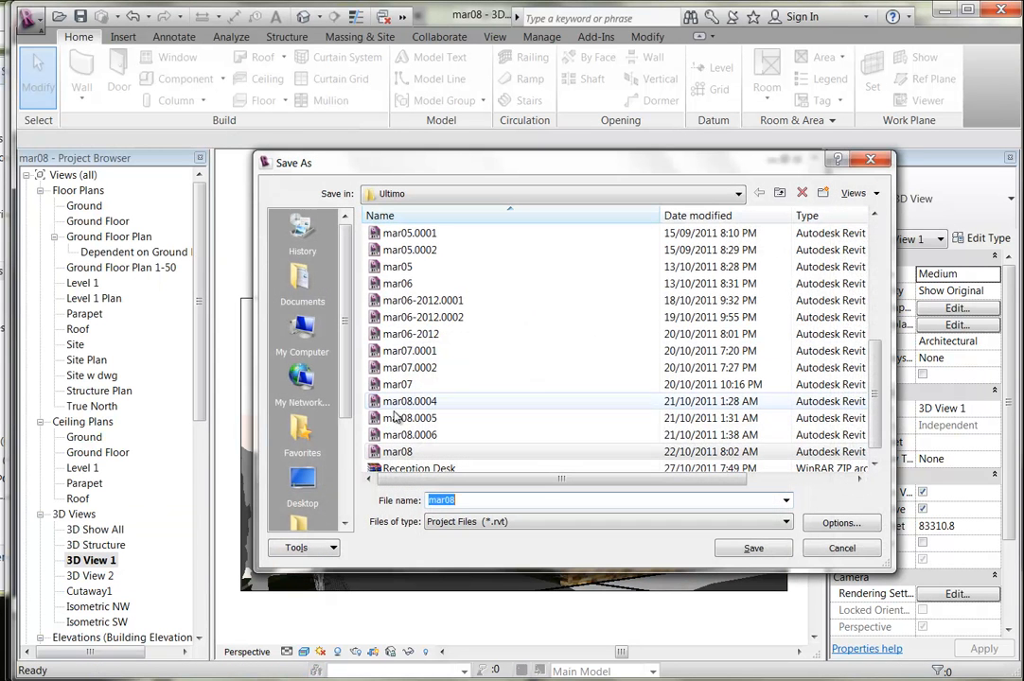
left_click(463, 502)
key("BackSpace")
type("8")
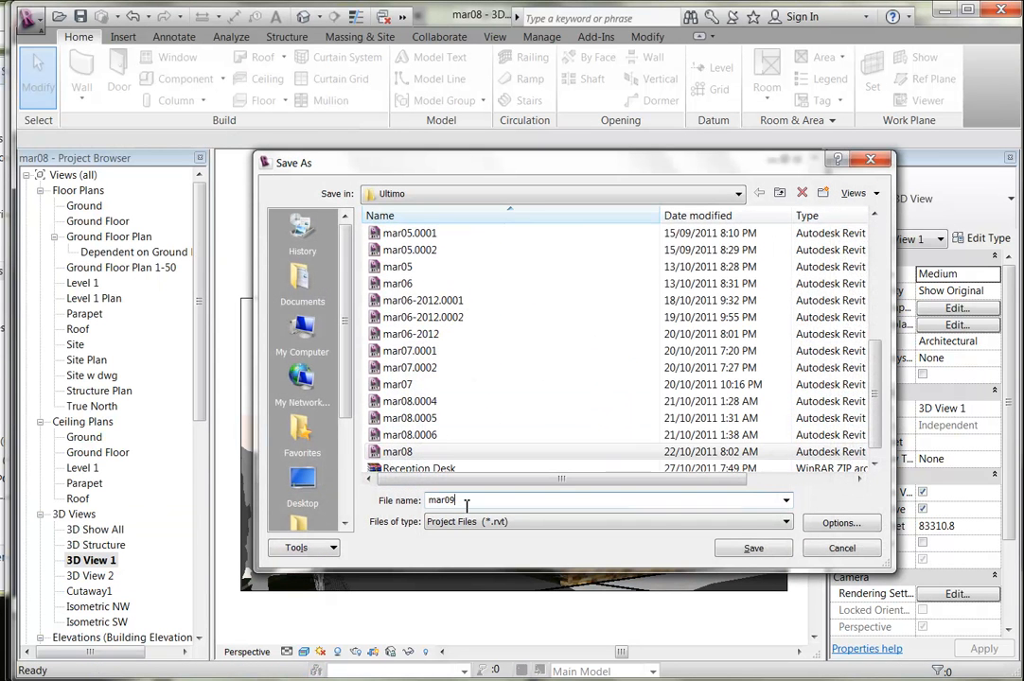
left_click(753, 548)
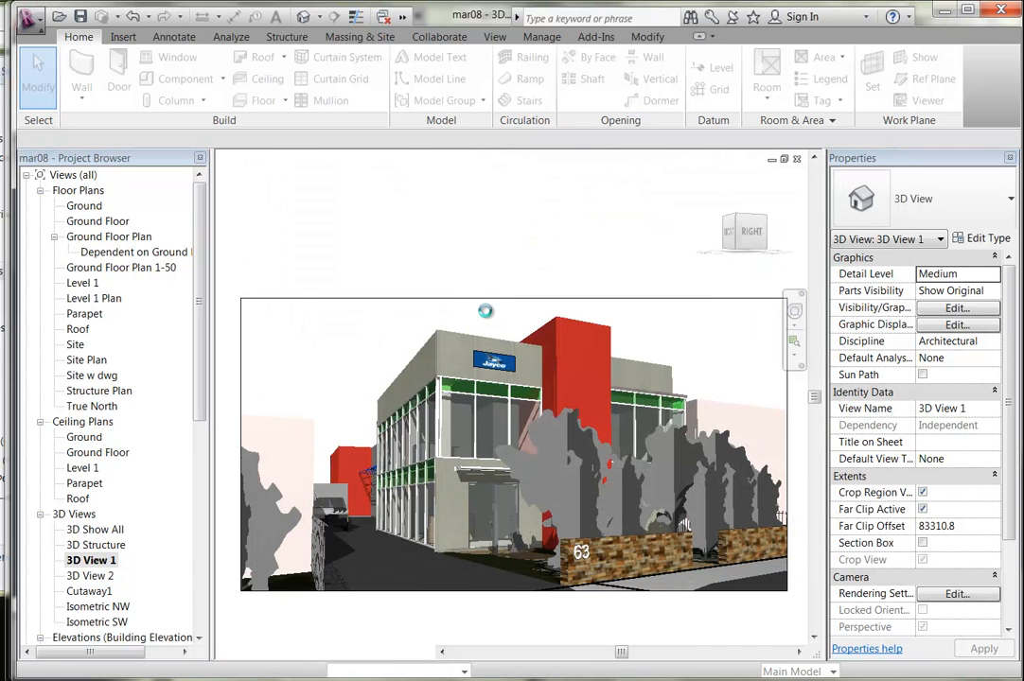